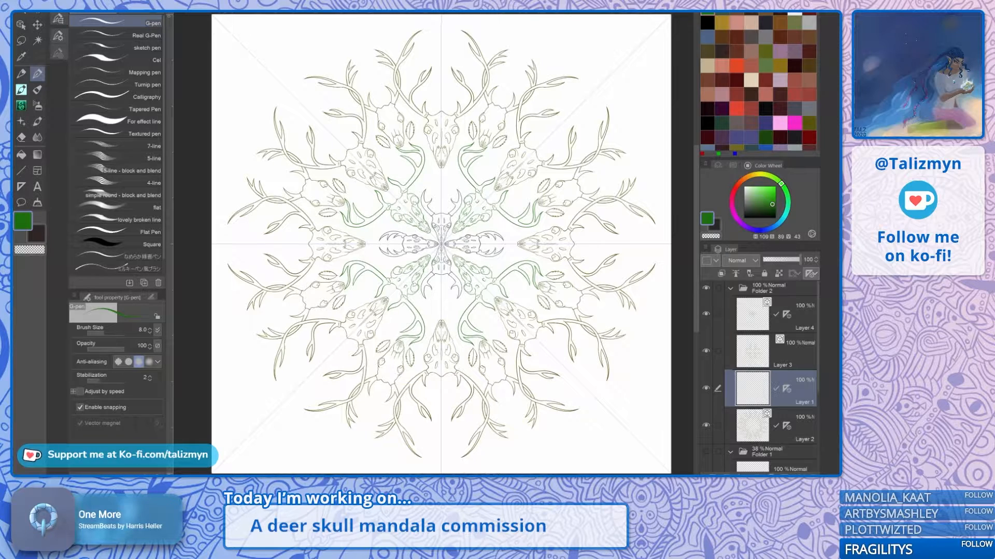
mouse_move(643, 412)
left_mouse_down()
mouse_move(608, 446)
mouse_move(629, 425)
mouse_move(614, 440)
left_mouse_up()
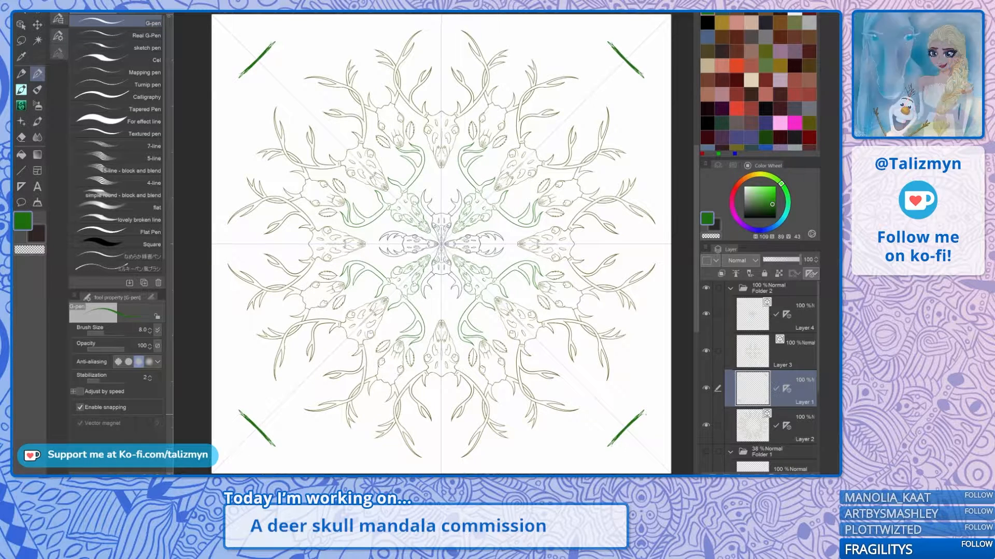
key("ctrl+z")
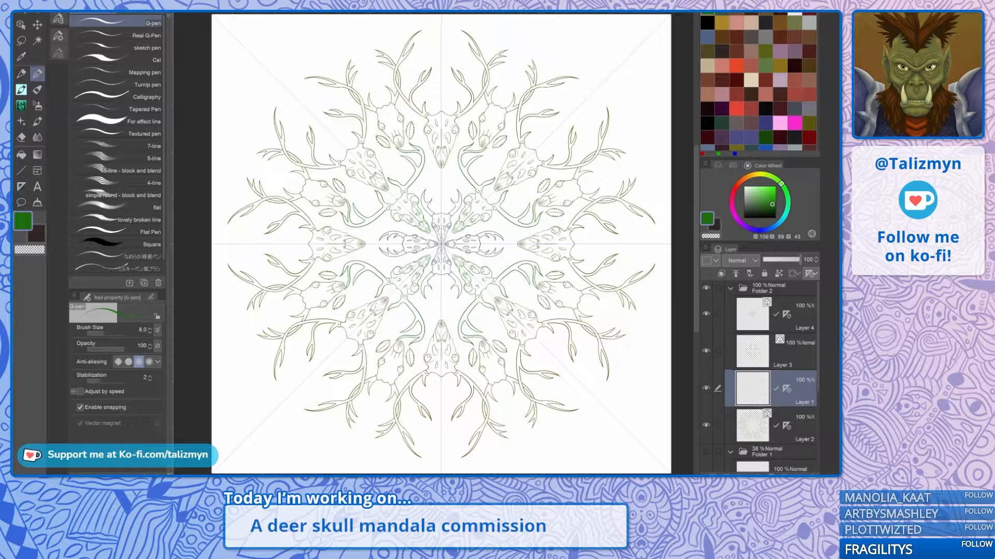
left_click_drag(441, 244, 426, 236)
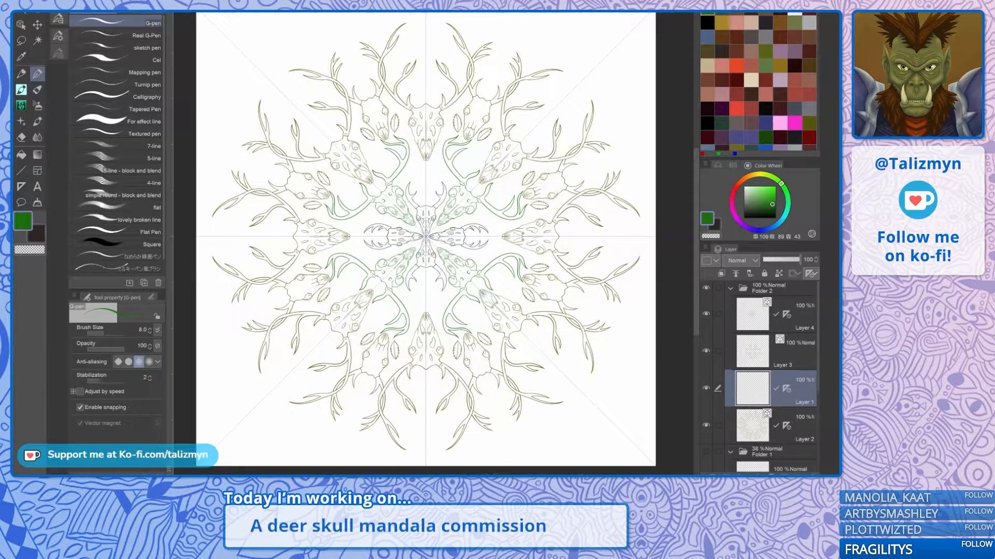
mouse_move(592, 397)
left_mouse_down()
mouse_move(602, 403)
mouse_move(583, 409)
left_mouse_up()
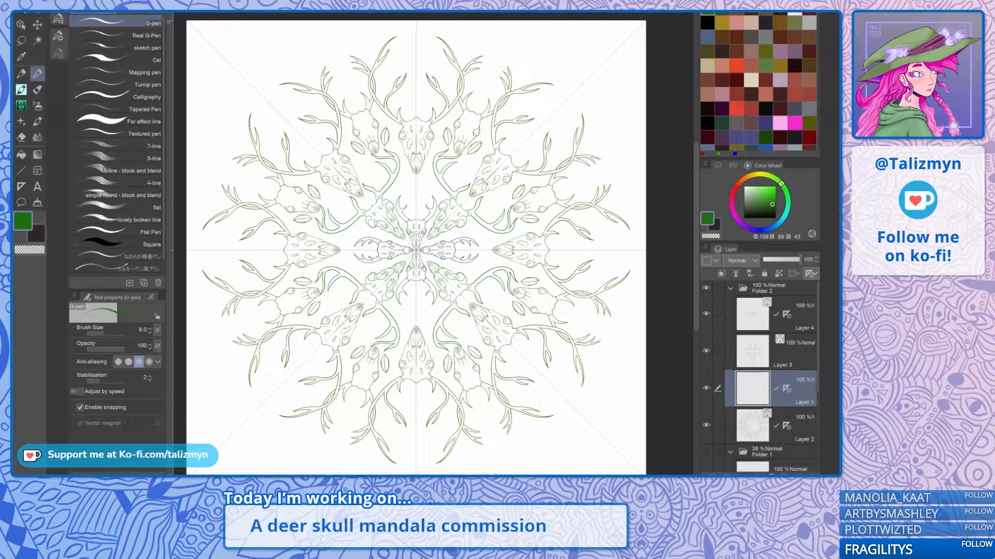
left_click_drag(416, 250, 435, 245)
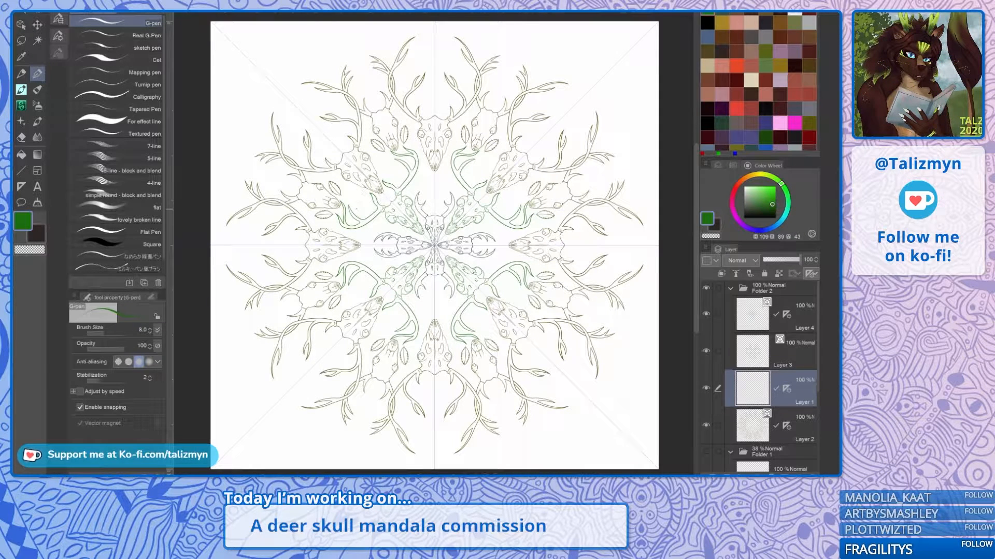
mouse_move(358, 202)
left_mouse_down()
mouse_move(349, 190)
mouse_move(330, 214)
mouse_move(300, 185)
mouse_move(334, 188)
left_mouse_up()
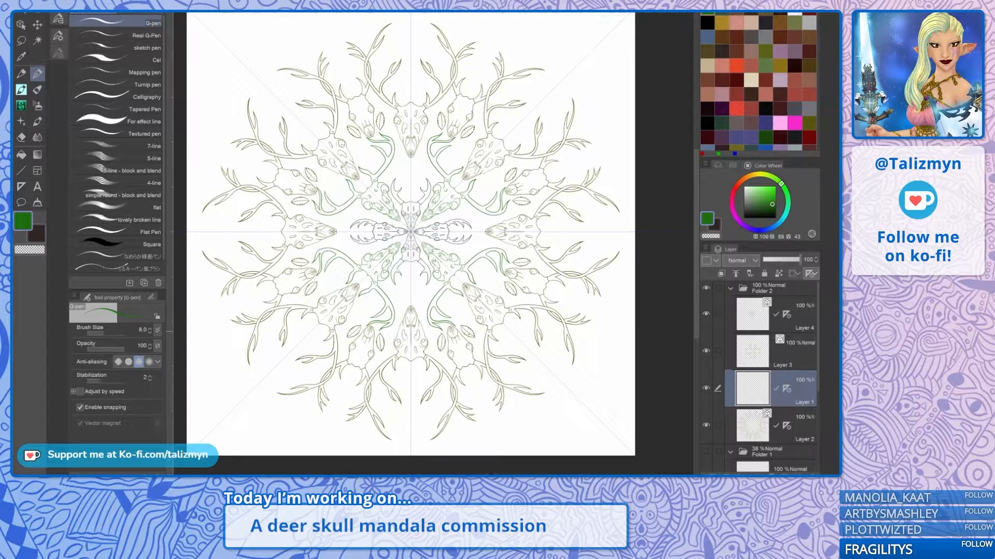
Step: Try rough diamond frames around the skulls with mirrored green strokes, from a curved inner one to straight outer ones
left_click_drag(492, 311, 407, 361)
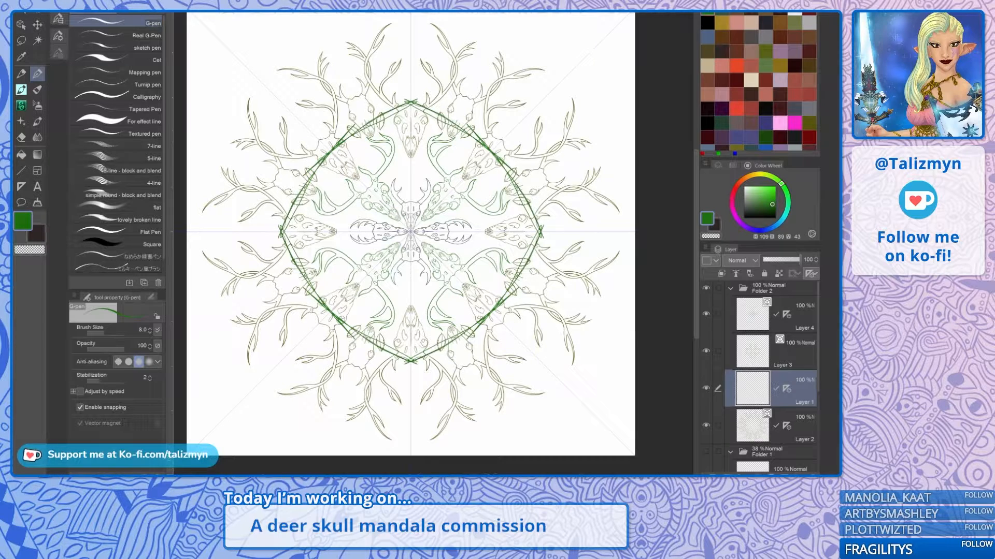
mouse_move(521, 282)
left_mouse_down()
mouse_move(461, 339)
mouse_move(407, 364)
left_mouse_up()
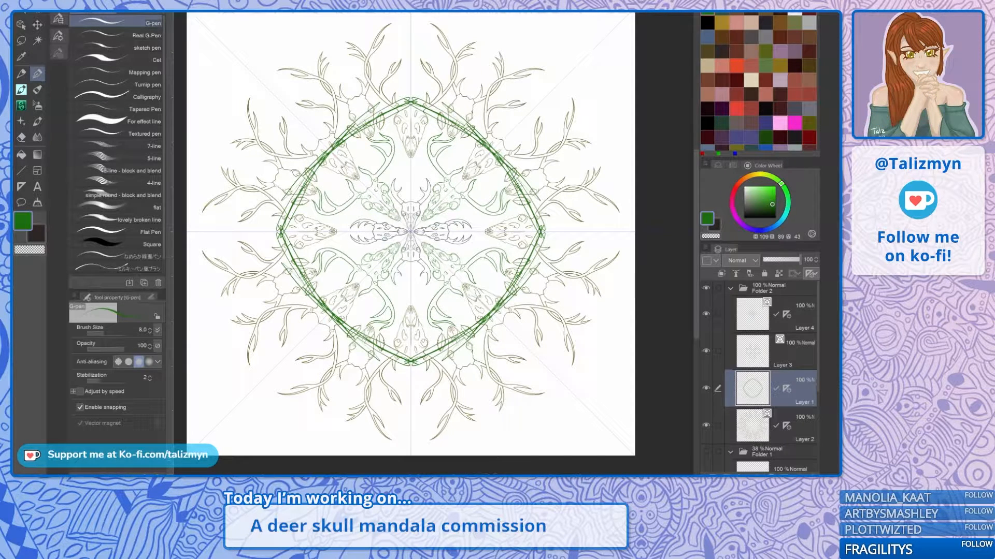
key("Delete")
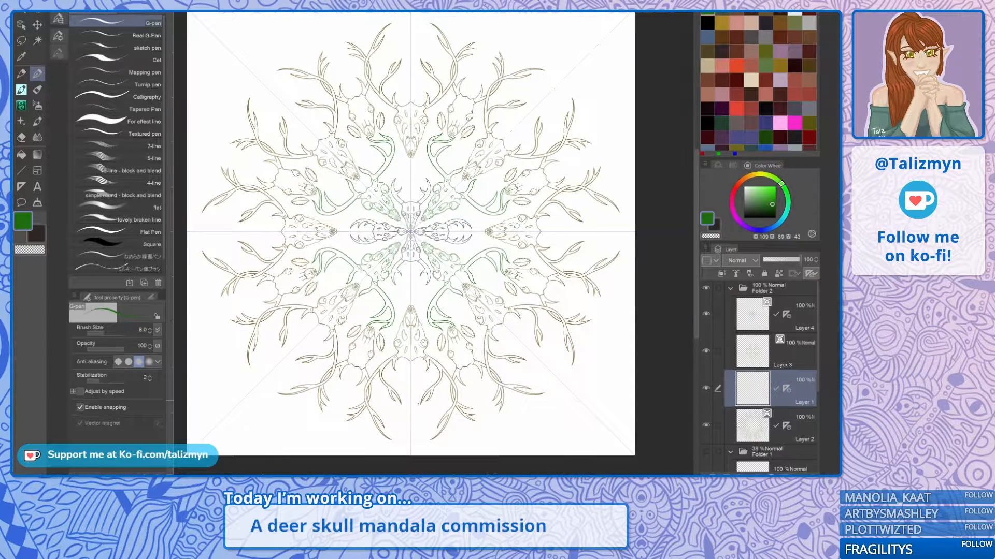
mouse_move(411, 414)
left_mouse_down()
mouse_move(595, 231)
mouse_move(500, 313)
mouse_move(591, 231)
left_mouse_up()
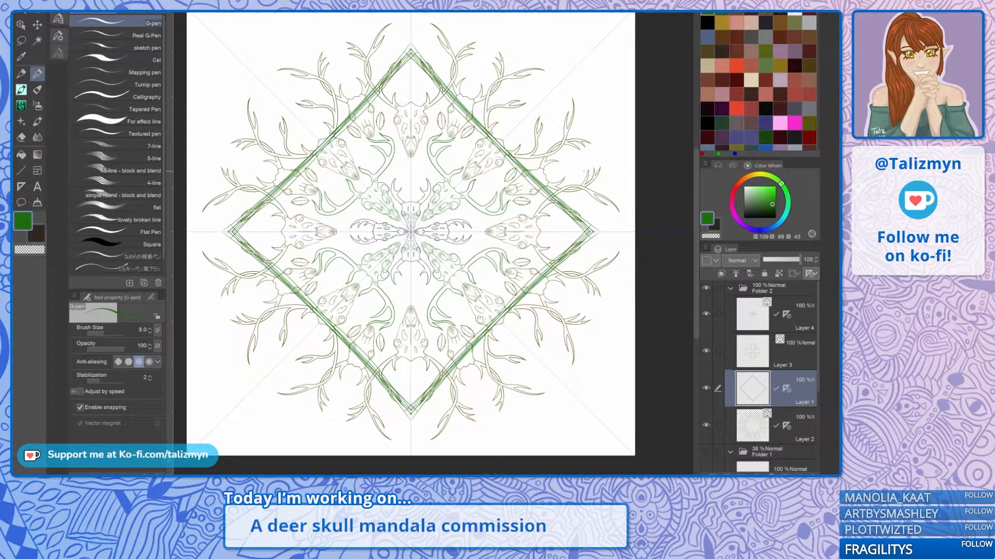
key("Delete")
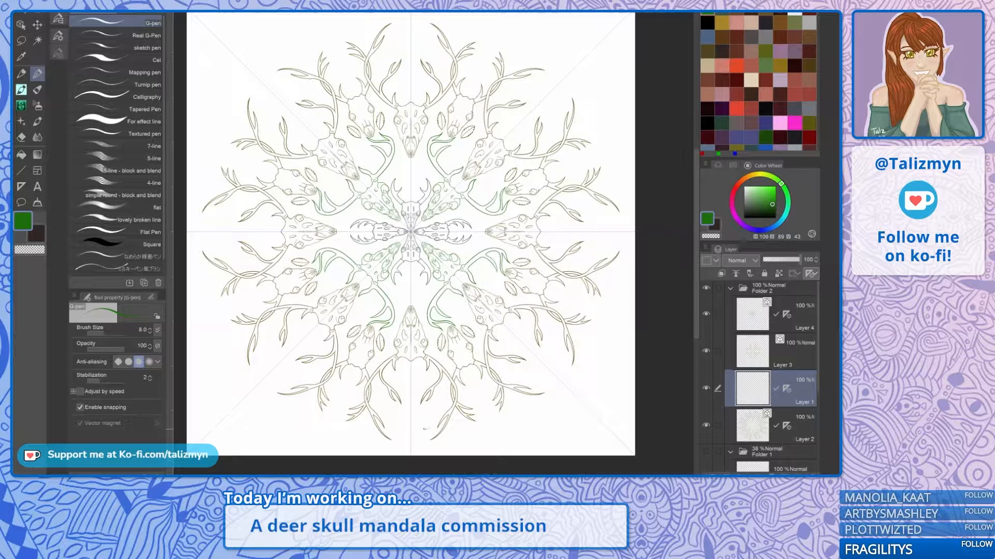
mouse_move(425, 429)
left_mouse_down()
mouse_move(409, 434)
mouse_move(209, 231)
left_mouse_up()
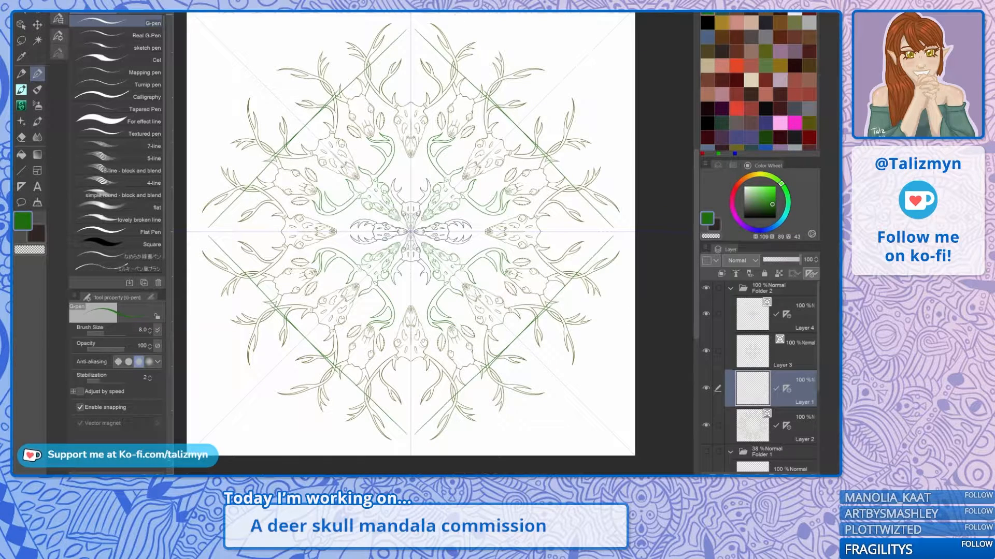
key("ctrl+z")
Step: Sketch a large straight-sided diamond frame through the outer antlers with overlapping mirrored green strokes on Layer 1
left_click_drag(414, 421, 519, 316)
mouse_move(431, 405)
left_mouse_down()
mouse_move(410, 419)
mouse_move(566, 271)
mouse_move(508, 330)
left_mouse_up()
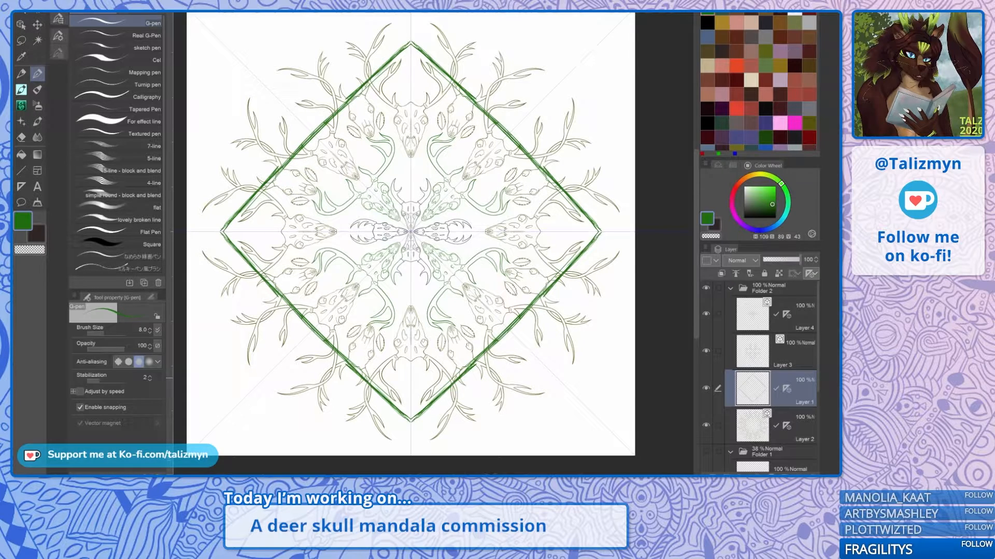
left_click_drag(472, 364, 413, 419)
left_click_drag(413, 420, 508, 328)
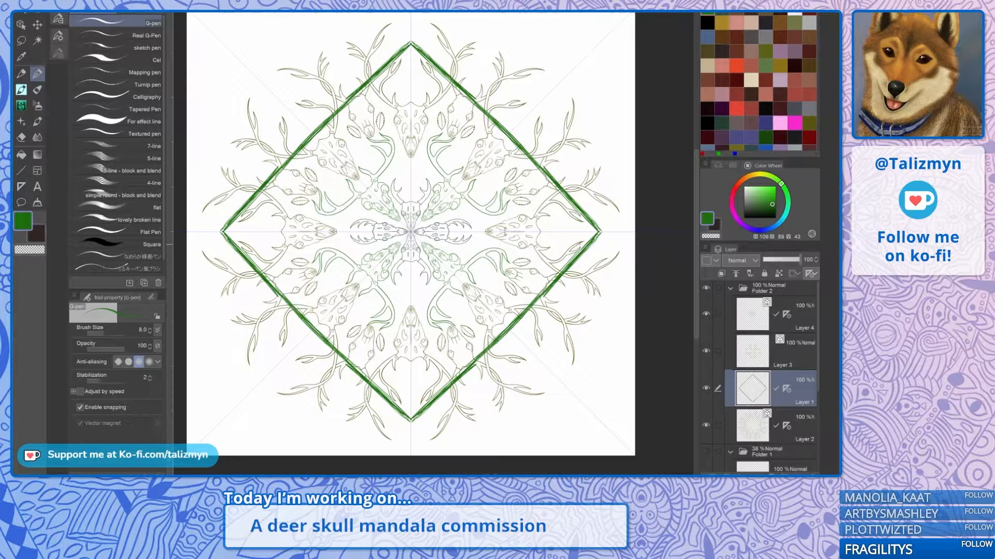
Step: Try a large upright square overlapping the diamond frame to form an eight-pointed star
mouse_move(257, 345)
left_mouse_down()
mouse_move(283, 113)
mouse_move(266, 105)
left_mouse_up()
key("ctrl+z")
key("ctrl+z")
left_click_drag(255, 333, 265, 104)
mouse_move(264, 222)
left_mouse_down()
mouse_move(257, 370)
mouse_move(261, 81)
mouse_move(262, 386)
left_mouse_up()
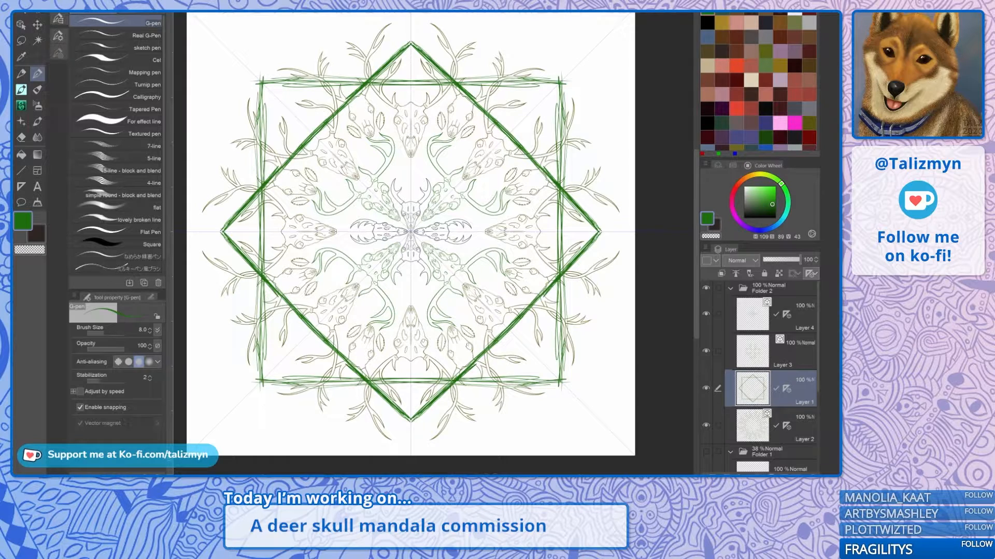
key("ctrl+z")
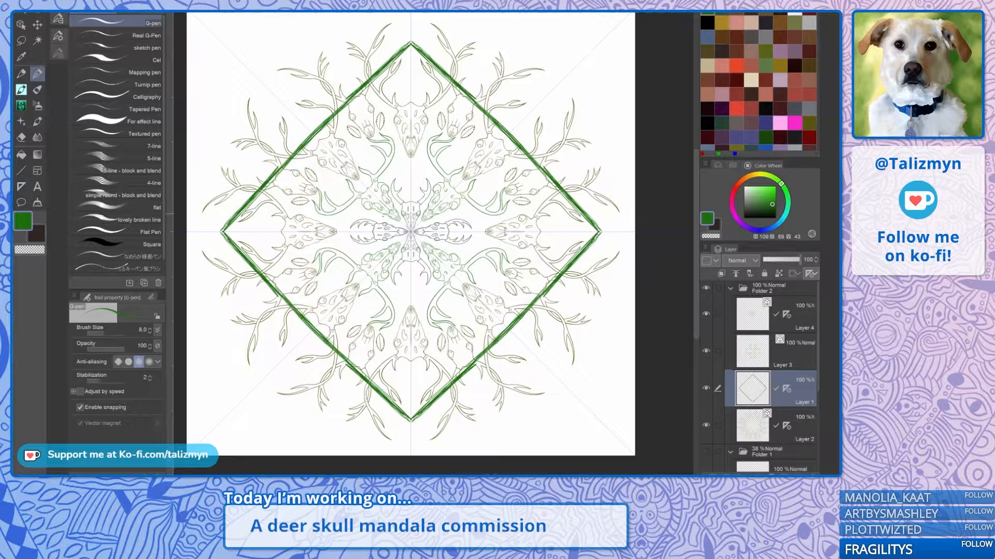
Step: Try a small diamond frame around the central skulls
left_click_drag(360, 230, 408, 178)
left_click_drag(357, 229, 412, 176)
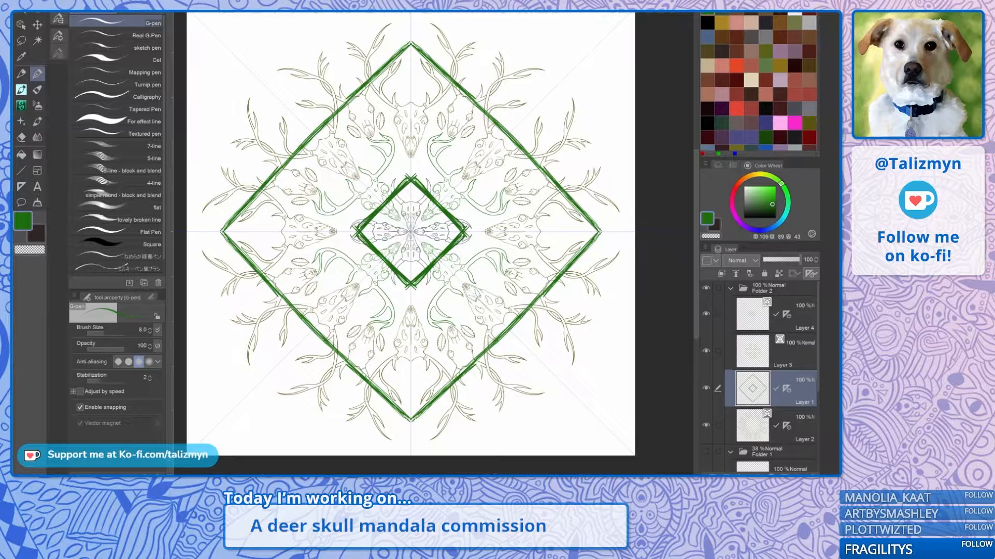
key("ctrl+z")
key("ctrl+z")
key("ctrl+z")
key("ctrl+z")
Step: Sketch a tighter small diamond overlapped by an upright square around the central skulls
left_click_drag(406, 179, 463, 236)
left_click_drag(409, 188, 461, 234)
mouse_move(409, 184)
left_mouse_down()
mouse_move(458, 233)
mouse_move(426, 205)
mouse_move(437, 249)
left_mouse_up()
mouse_move(431, 196)
left_mouse_down()
mouse_move(446, 211)
mouse_move(435, 208)
left_mouse_up()
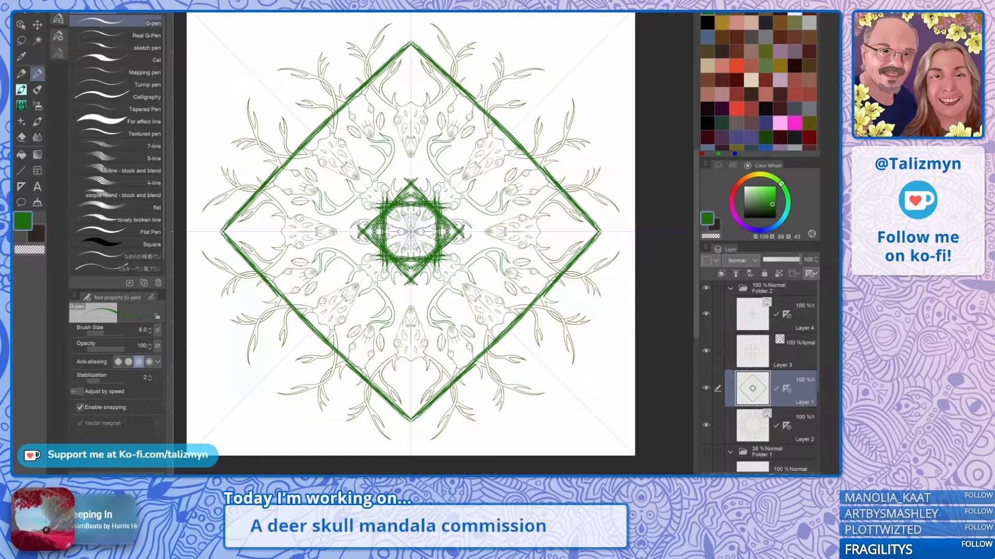
Step: Compare the small central frame with and without the overlapping square, and undo the whole small frame
key("ctrl+z")
key("ctrl+z")
key("ctrl+z")
key("ctrl+z")
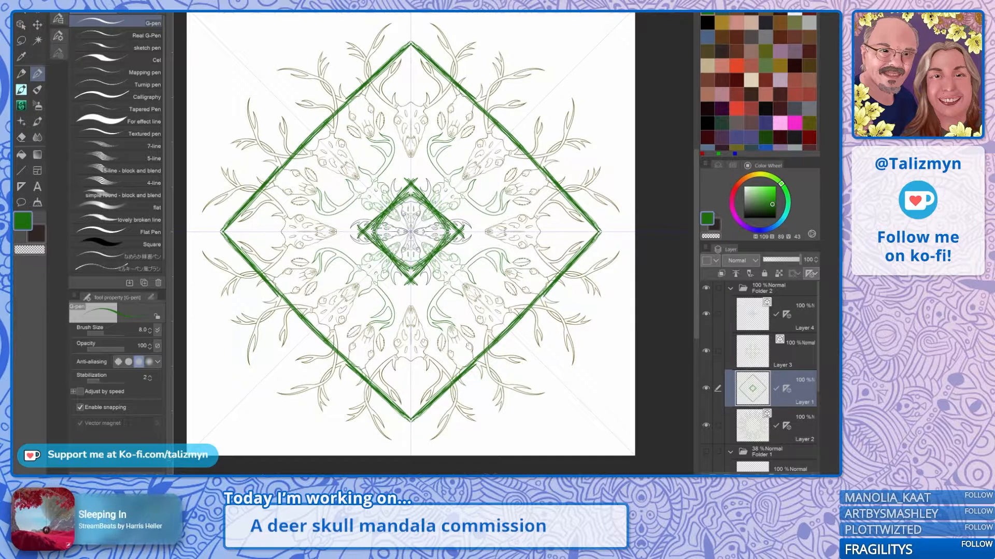
key("ctrl+y")
key("ctrl+y")
key("ctrl+y")
key("ctrl+y")
key("ctrl+z")
key("ctrl+z")
key("ctrl+z")
key("ctrl+z")
key("ctrl+z")
key("ctrl+z")
key("ctrl+z")
key("ctrl+z")
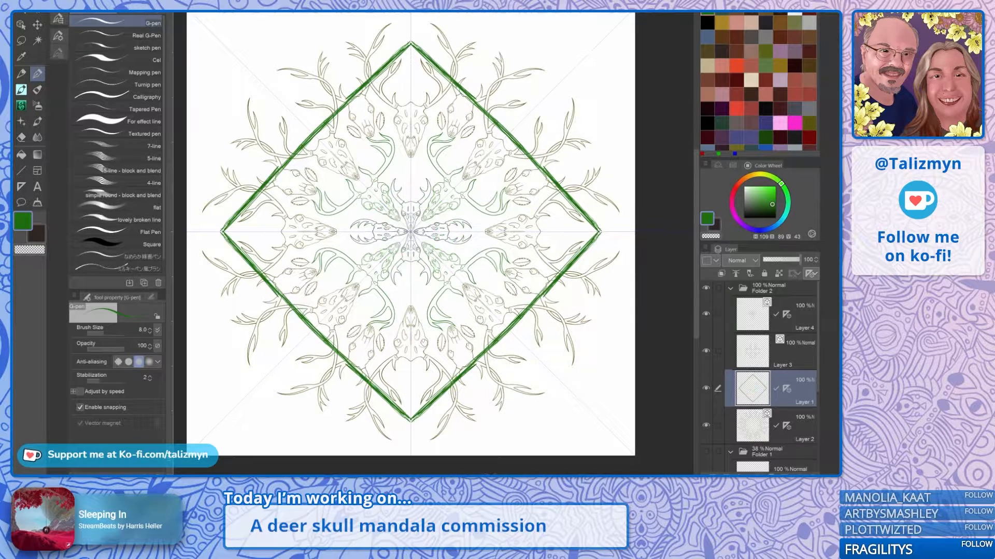
Step: Sketch a small upright square frame around the central skulls inside the large diamond
left_click_drag(411, 207, 368, 203)
mouse_move(411, 208)
left_mouse_down()
mouse_move(384, 205)
mouse_move(439, 207)
mouse_move(370, 191)
left_mouse_up()
key("ctrl+z")
key("ctrl+z")
key("ctrl+z")
key("ctrl+z")
key("ctrl+z")
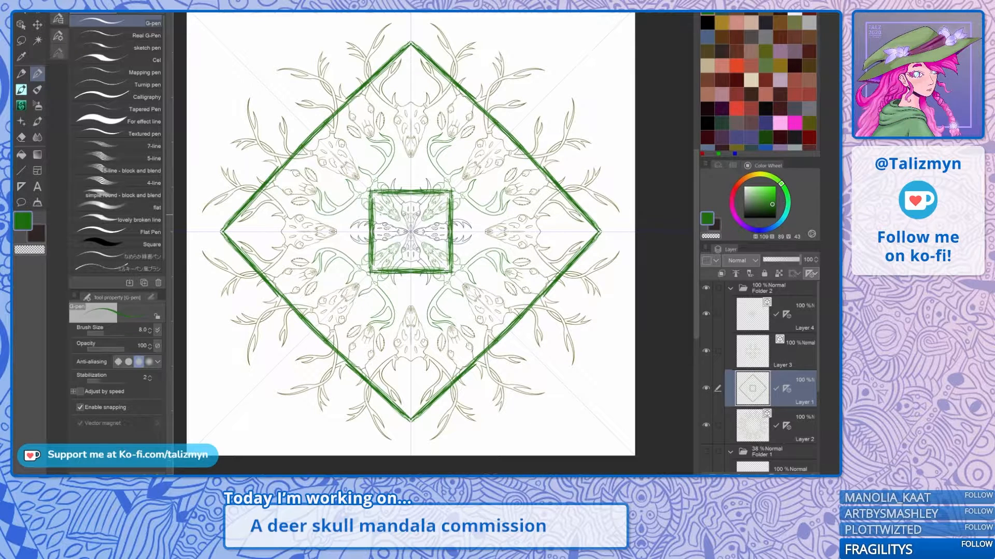
Step: Clear all sketched frames from Layer 1 and set the G-pen brush size to 10
key("Delete")
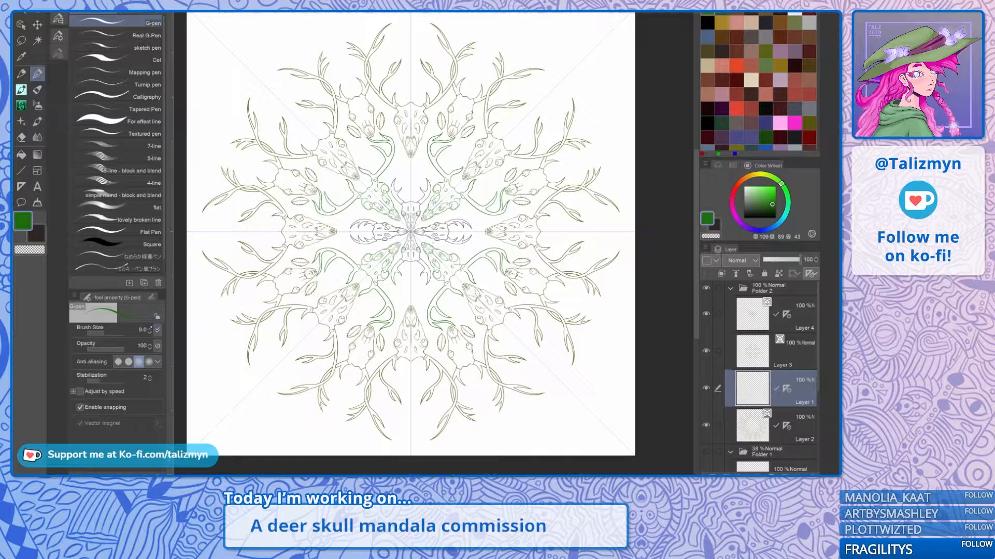
key("ctrl+z")
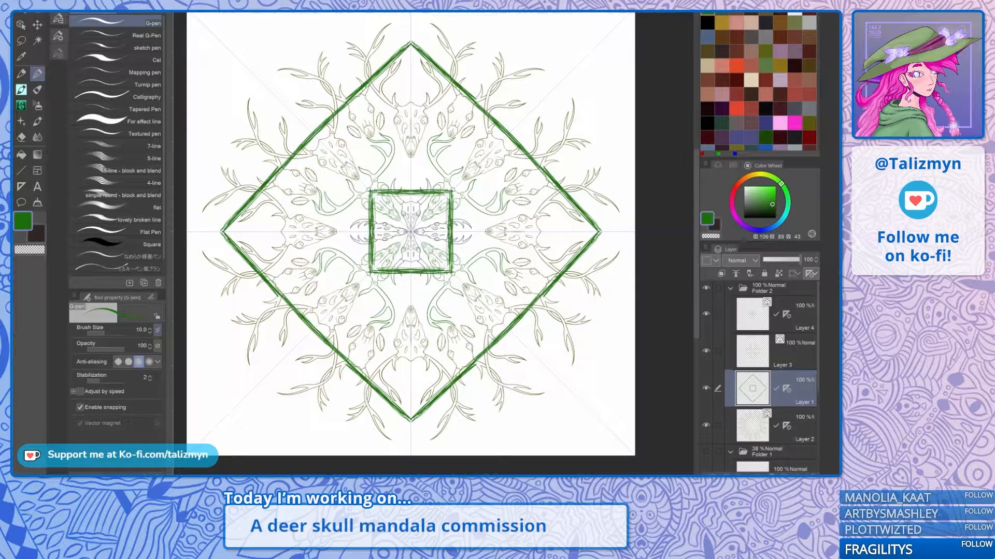
key("Delete")
Step: Try to draw the large diamond outline through the outer antlers with single mirrored strokes on Layer 1
left_click_drag(224, 231, 411, 45)
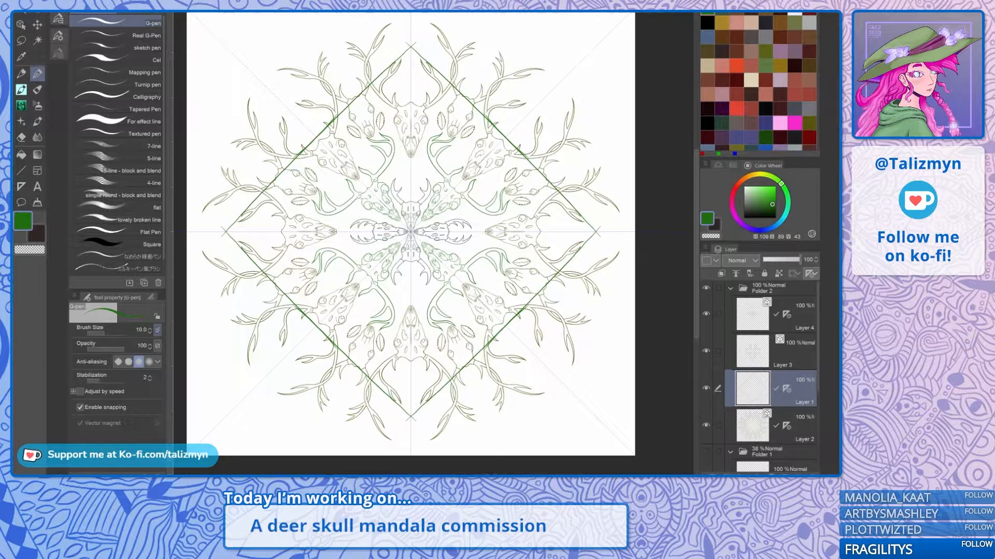
key("ctrl+z")
left_click_drag(216, 245, 422, 38)
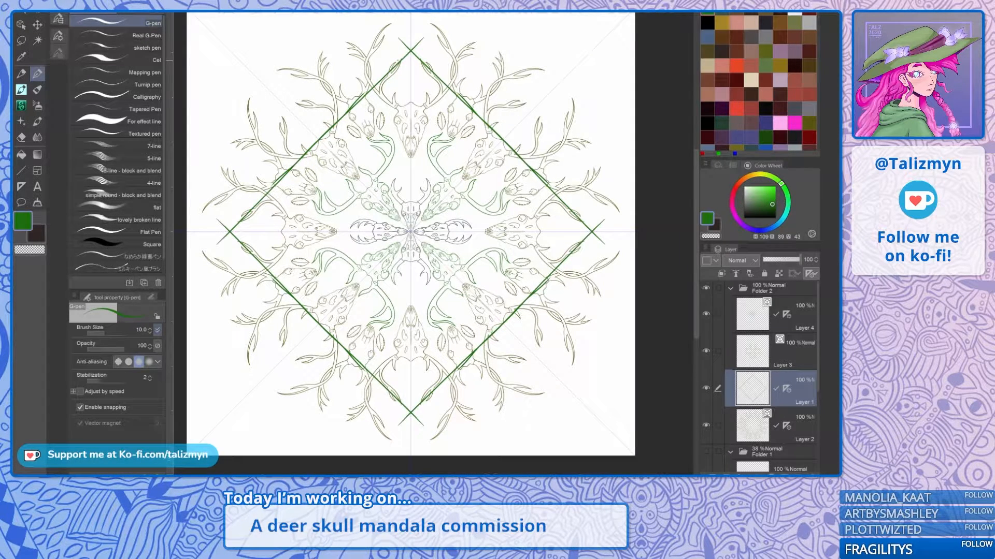
key("ctrl+z")
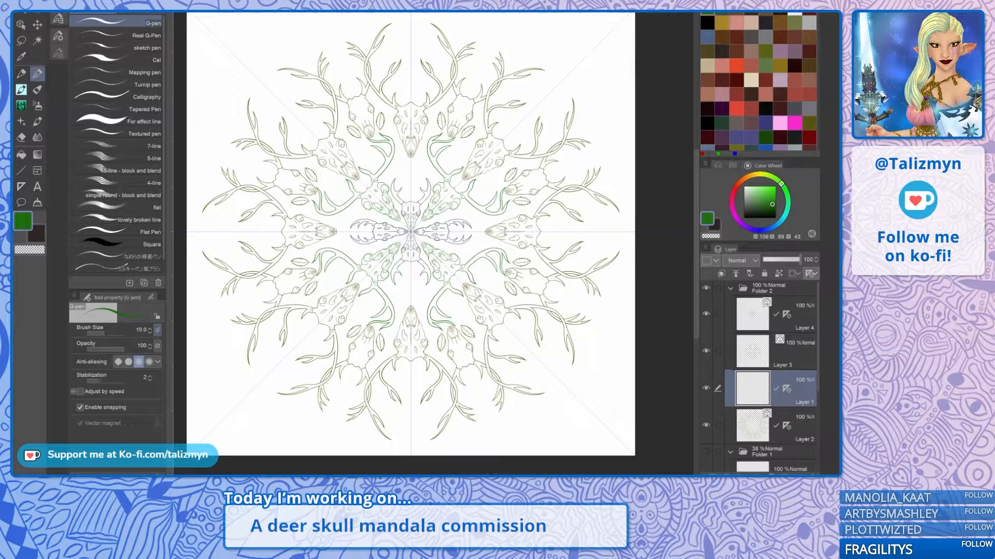
Step: Replace Layer 1 with a new vector layer that takes over its symmetry ruler, and make the new layer active
key("ctrl+shift+n")
left_click_drag(786, 425, 792, 391)
left_click(792, 391)
left_click(792, 429)
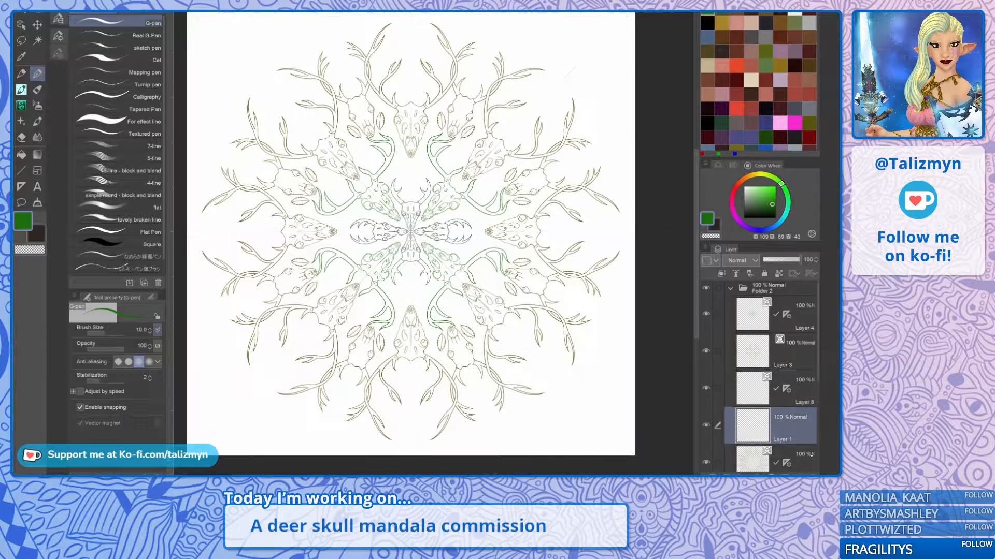
left_click(812, 474)
left_click(439, 155)
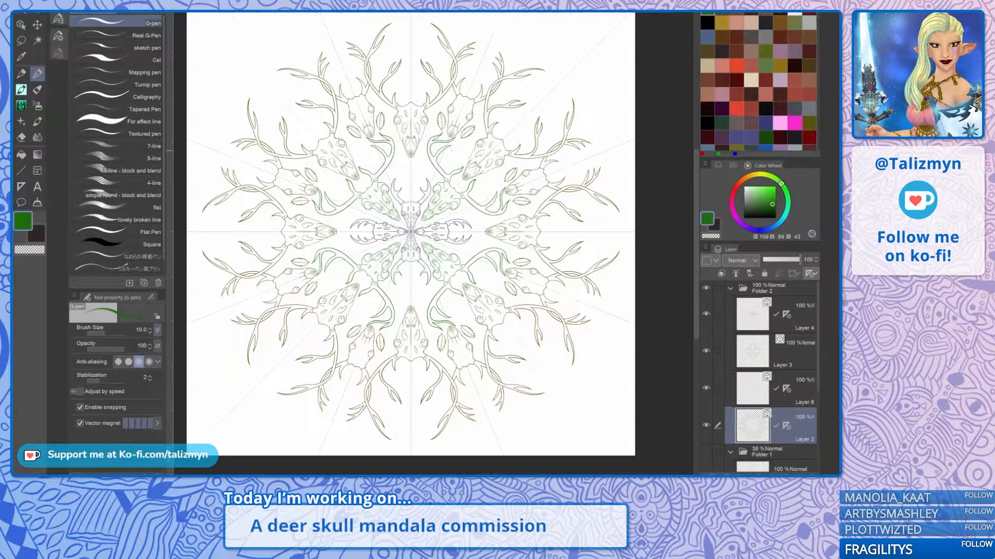
left_click(796, 392)
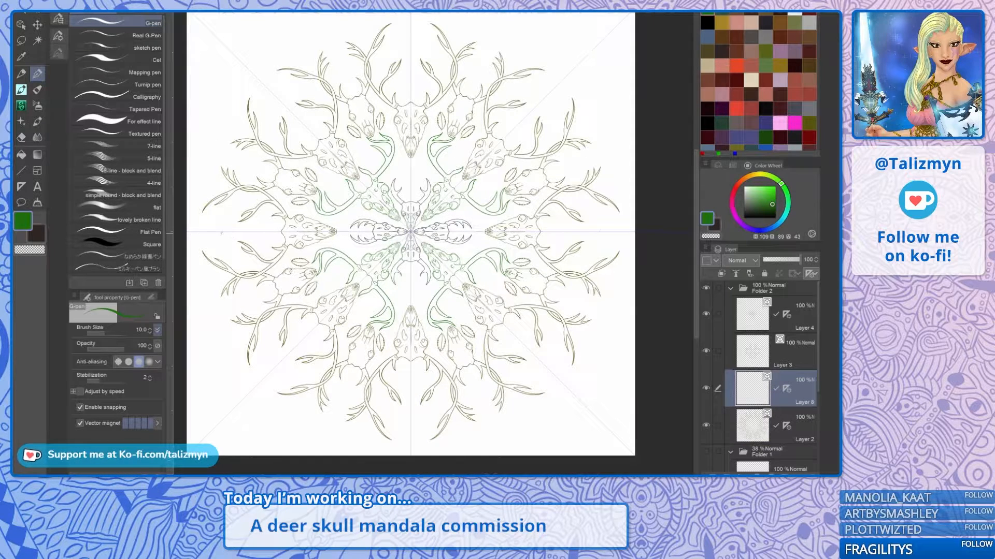
Step: Set the pen's stabilization to 18 and draw a clean large diamond outline crossing the outer antlers on the new vector layer
left_click_drag(221, 233, 308, 128)
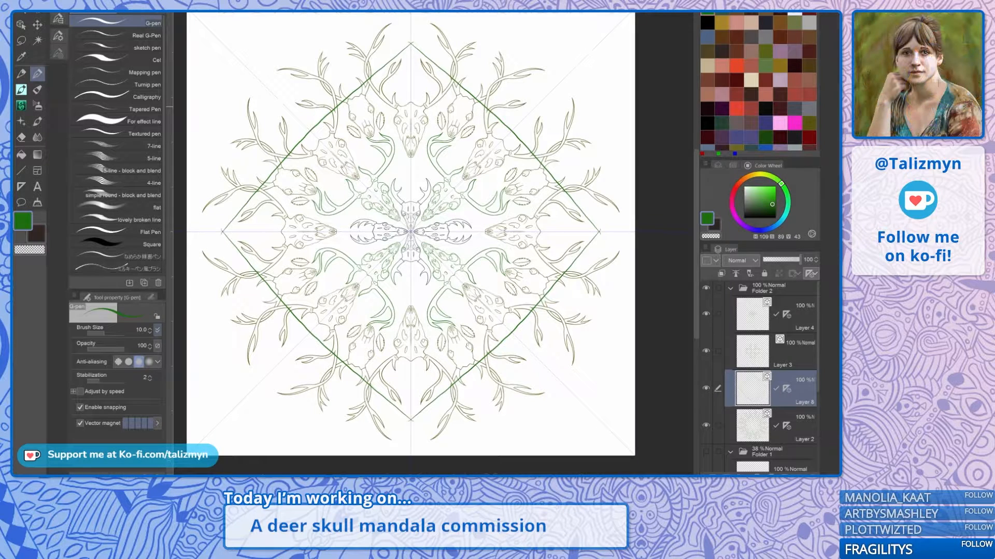
key("ctrl+z")
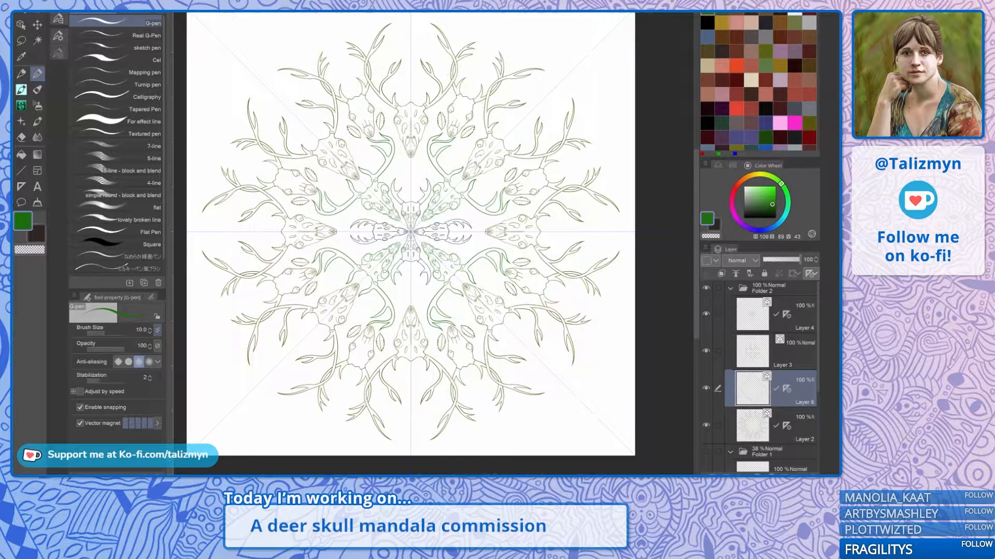
left_click_drag(223, 233, 317, 138)
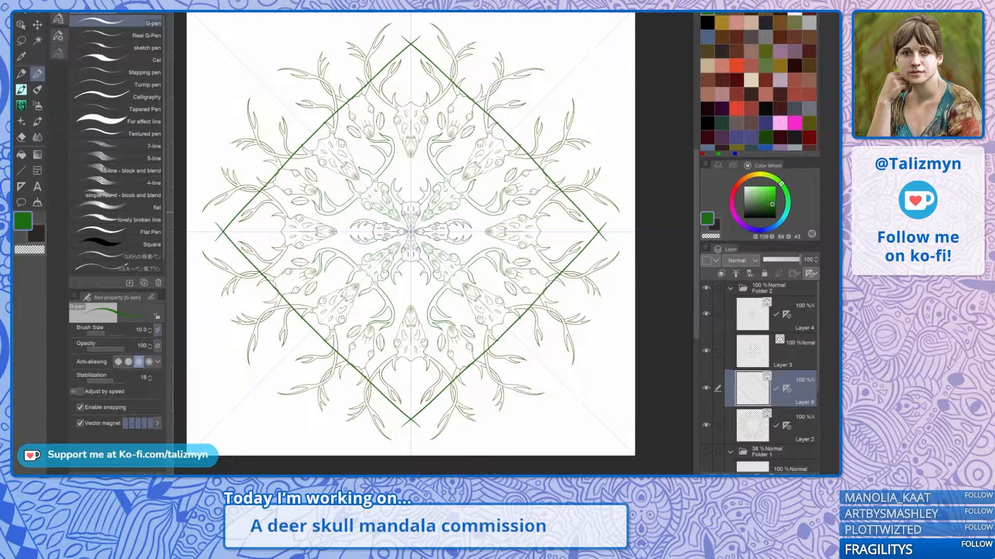
key("ctrl+z")
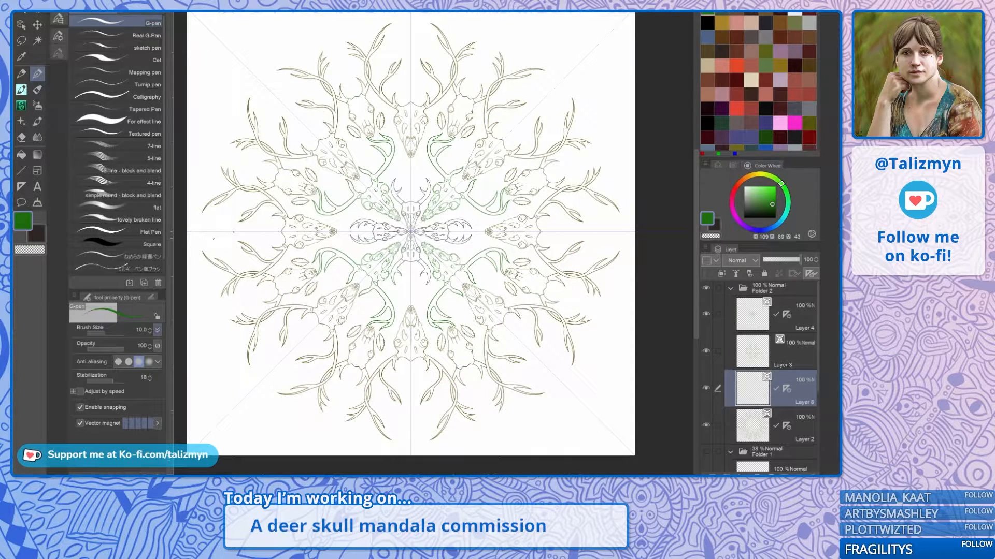
left_click_drag(221, 232, 411, 39)
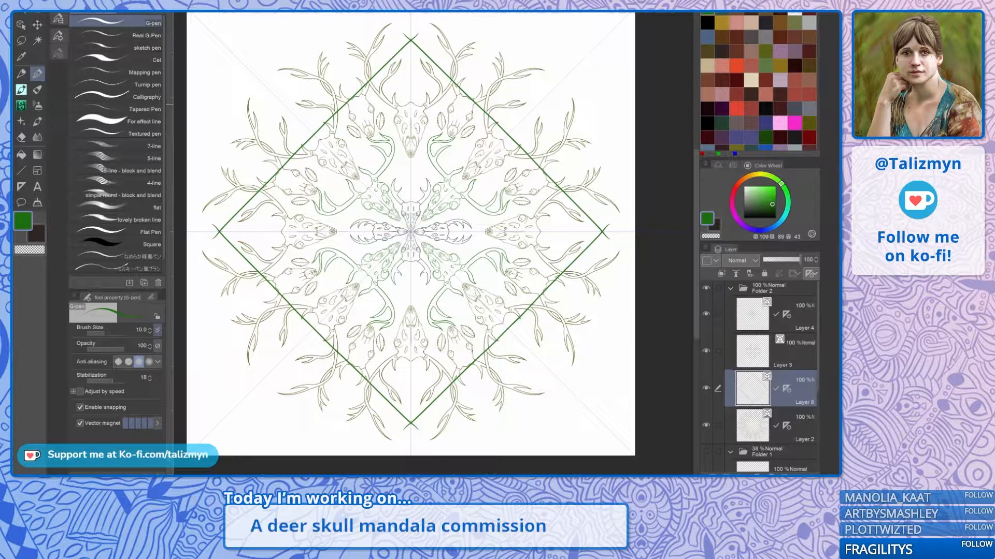
left_click_drag(409, 43, 442, 146)
scroll(443, 146, "up", 5)
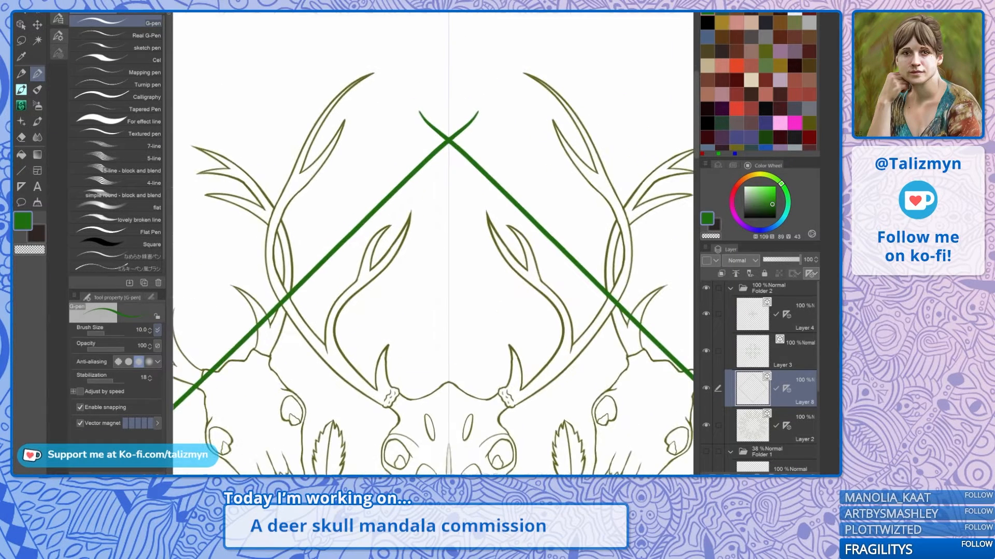
Step: Turn on the vector option of the Vector eraser and trim the overshooting line ends at the diamond's upper corner
key("e")
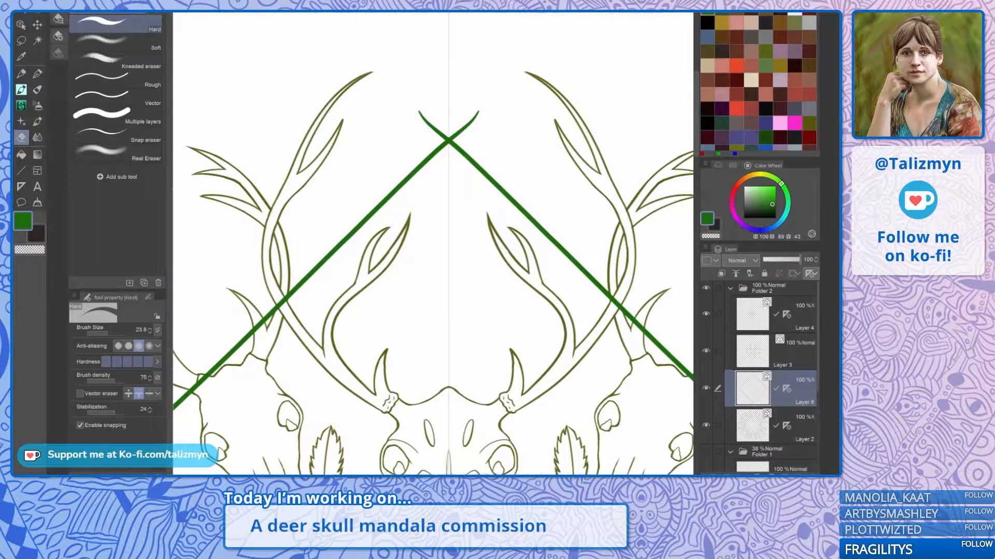
left_click(115, 97)
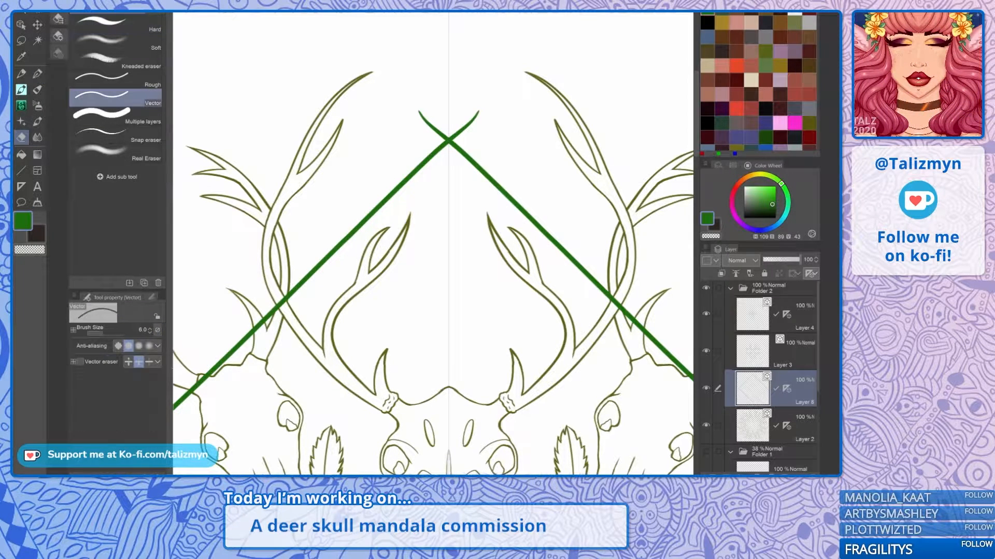
left_click_drag(468, 119, 479, 125)
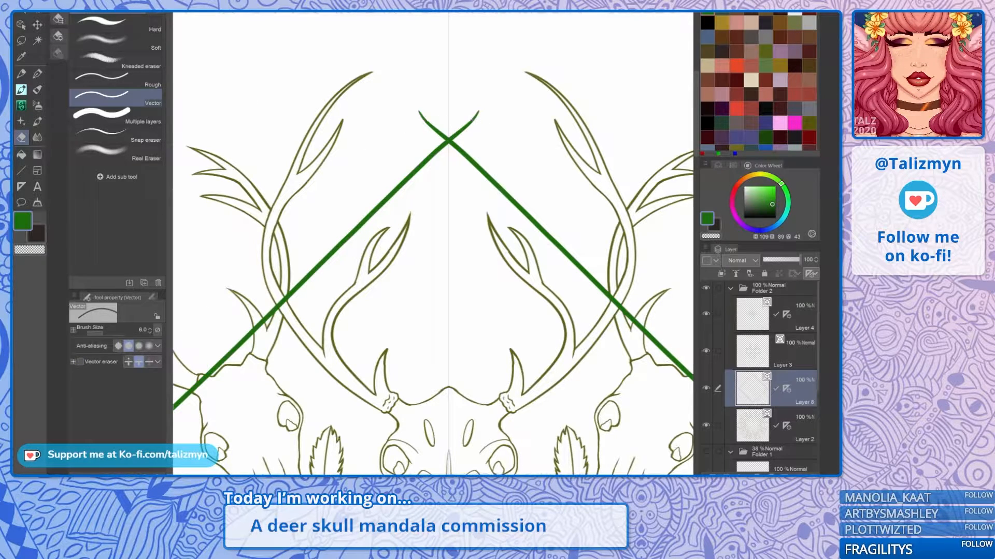
key("ctrl+z")
key("ctrl+z")
key("ctrl+y")
left_click(80, 361)
left_click(480, 118)
Step: Try to erase the diamond line where it crosses the antler beam near the diamond's side corner
scroll(532, 185, "down", 5)
left_click_drag(532, 184, 458, 36)
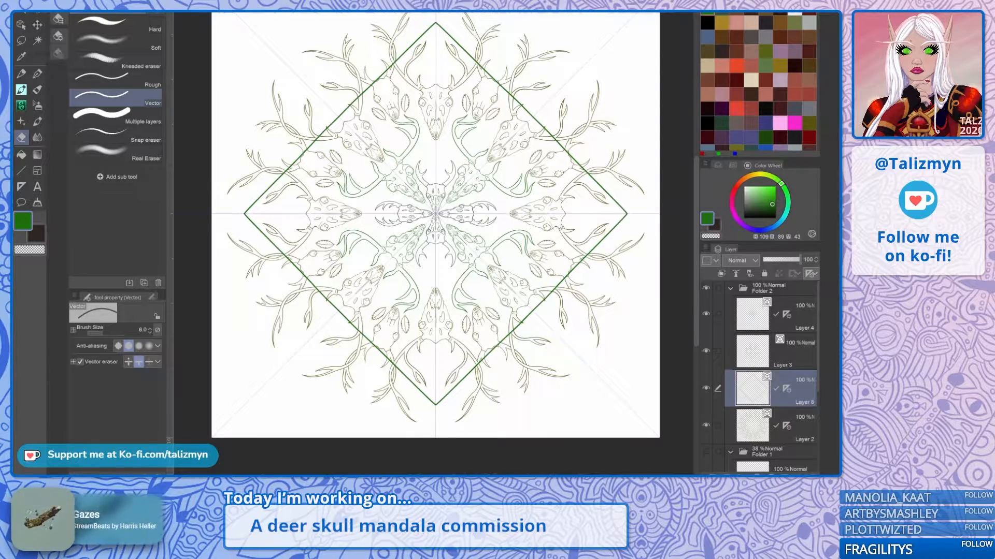
left_click_drag(435, 214, 454, 259)
scroll(291, 254, "up", 4)
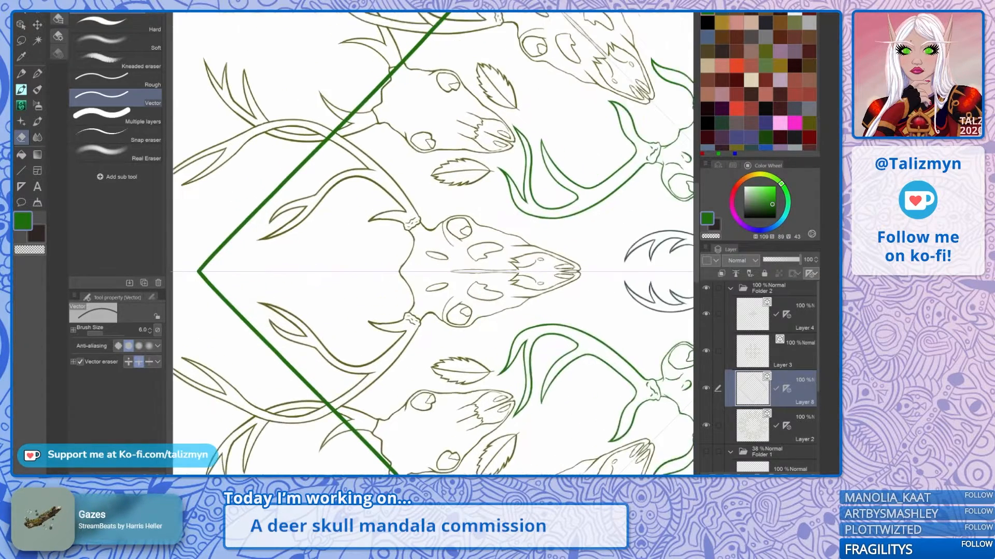
left_click_drag(291, 254, 298, 337)
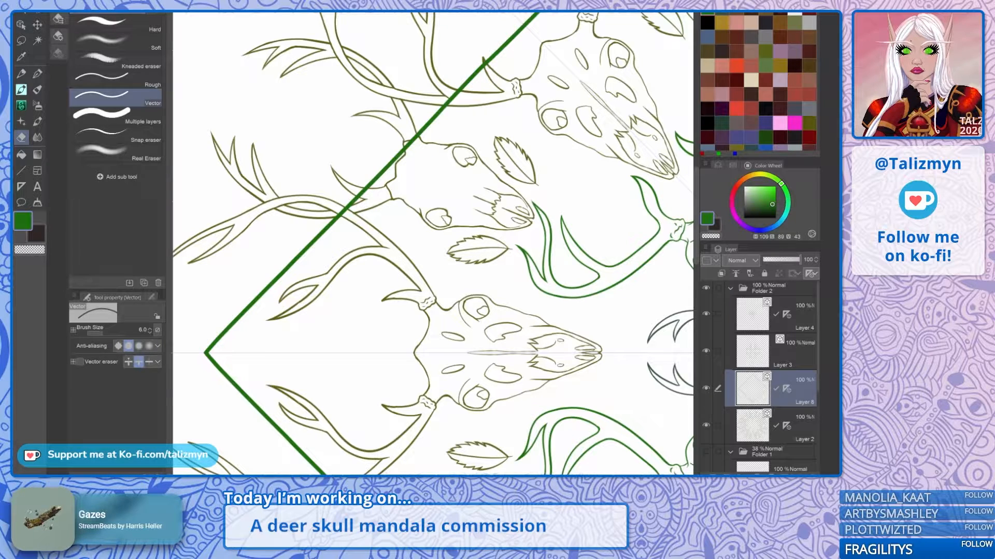
scroll(351, 209, "up", 4)
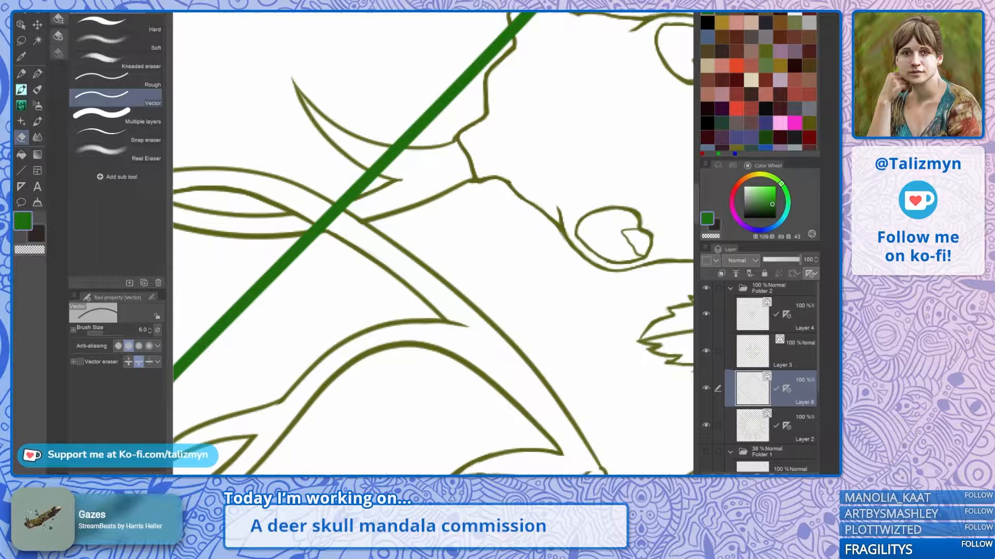
mouse_move(337, 213)
left_mouse_down()
mouse_move(391, 204)
mouse_move(380, 202)
left_mouse_up()
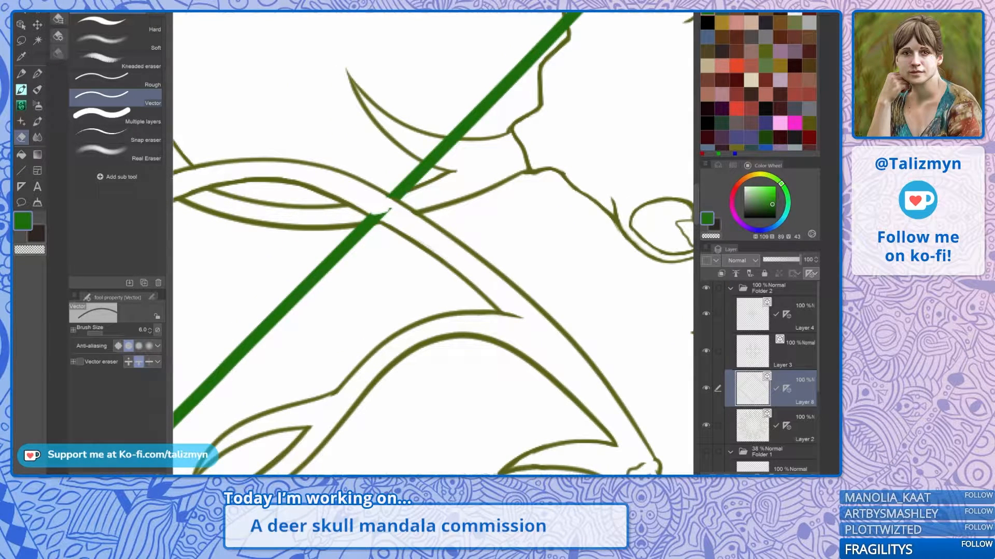
key("ctrl+z")
Step: Move the diamond's vector layer below Layer 2 and erase its line inside the crossing antler beam and adjacent pointed tine
left_click_drag(788, 393, 789, 443)
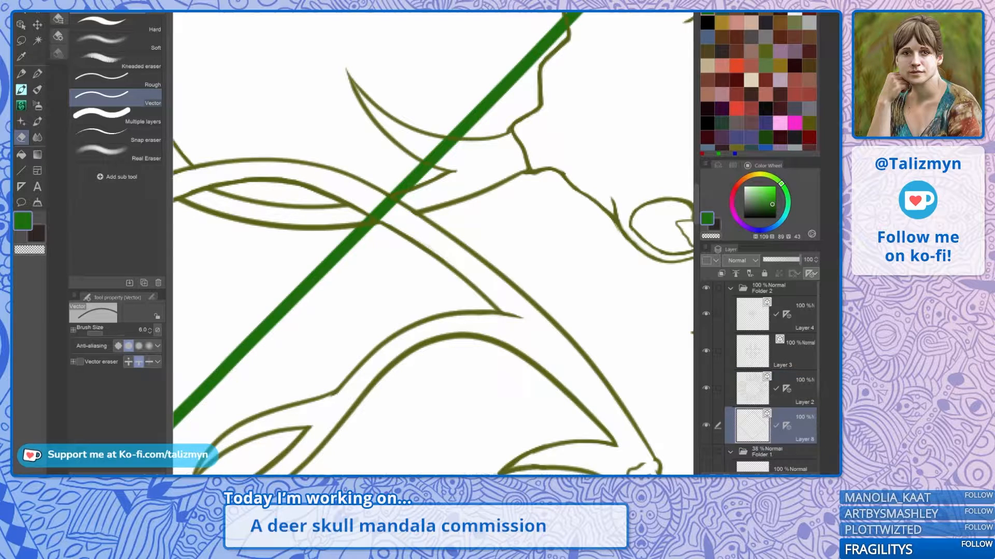
scroll(373, 233, "up", 3)
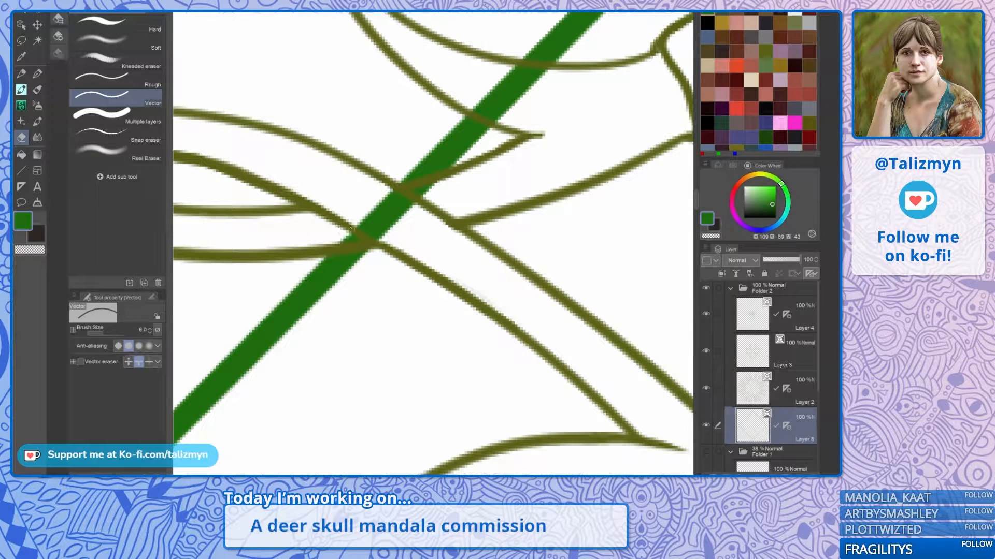
mouse_move(350, 228)
left_mouse_down()
mouse_move(379, 231)
mouse_move(373, 207)
mouse_move(424, 221)
left_mouse_up()
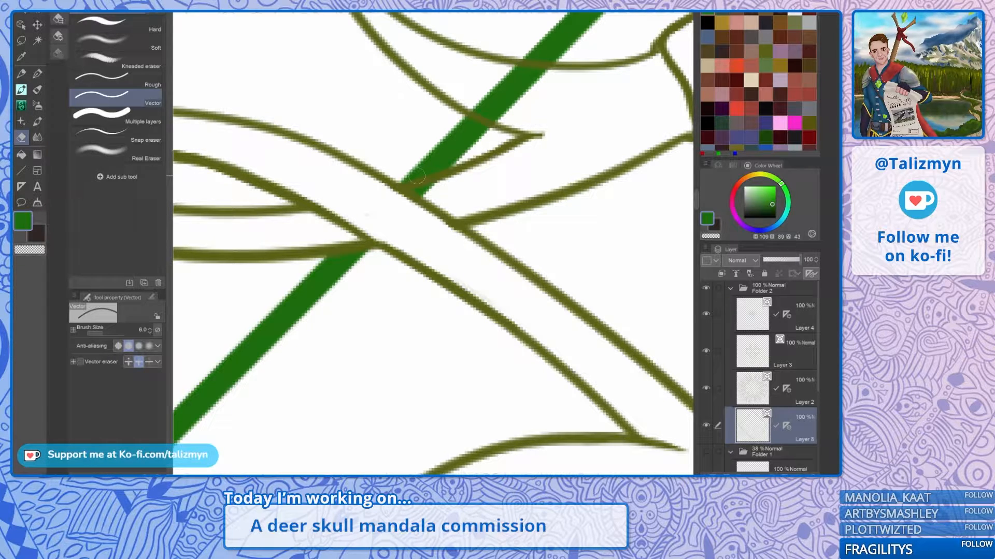
left_click_drag(417, 176, 407, 240)
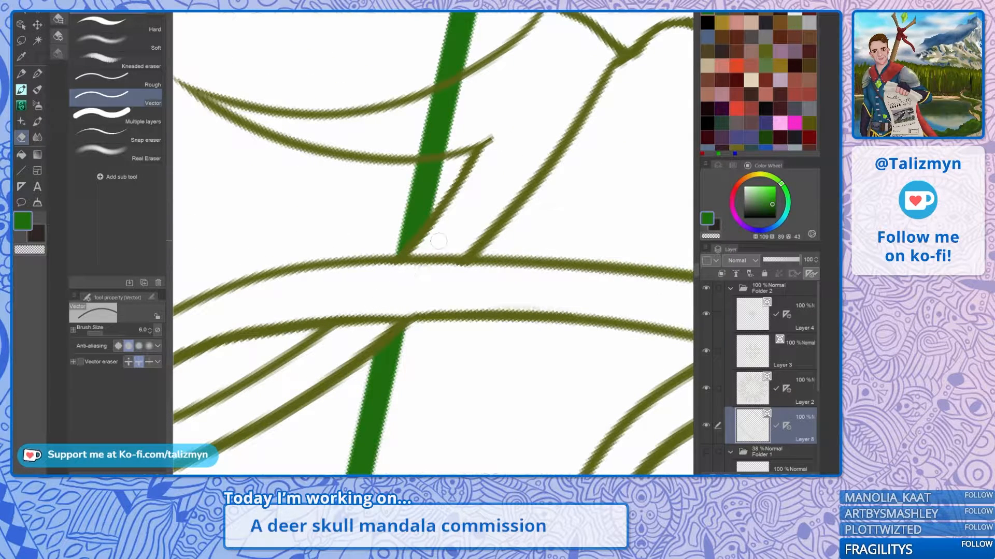
left_click_drag(466, 204, 479, 269)
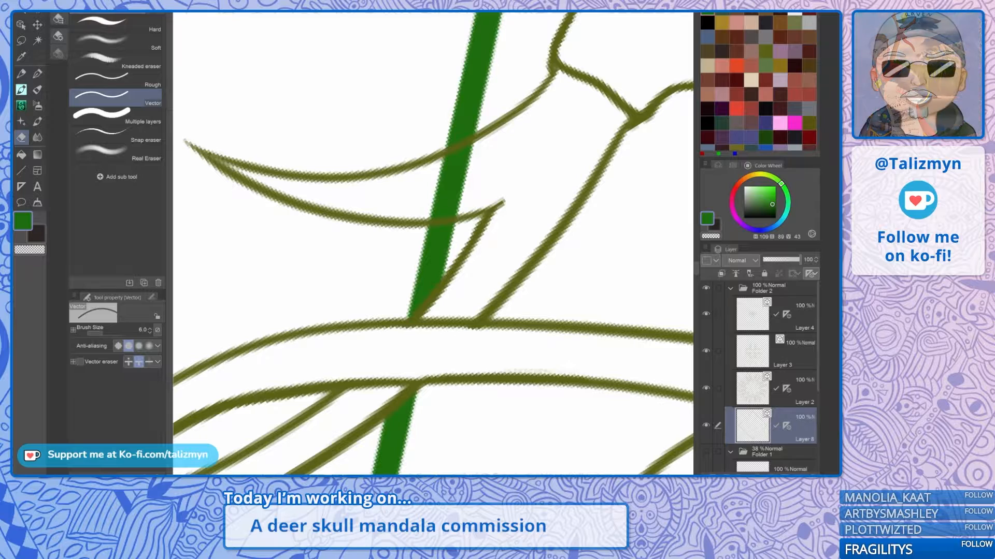
mouse_move(458, 156)
left_mouse_down()
mouse_move(432, 172)
mouse_move(492, 150)
mouse_move(429, 195)
mouse_move(430, 207)
mouse_move(443, 211)
mouse_move(465, 189)
left_mouse_up()
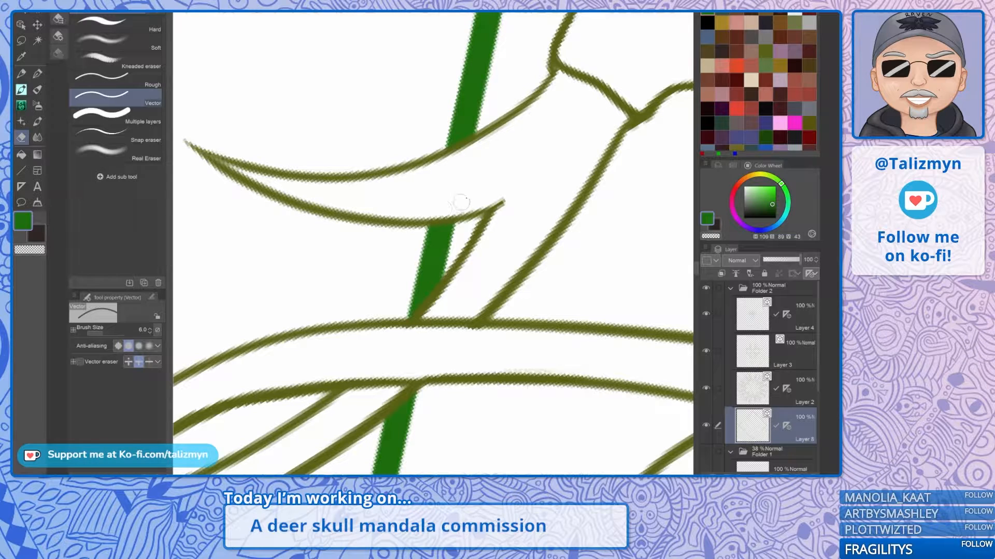
Step: Erase the diamond line where it overlaps the edge of the small skull and inside the next crossing antler beam
scroll(449, 146, "down", 4)
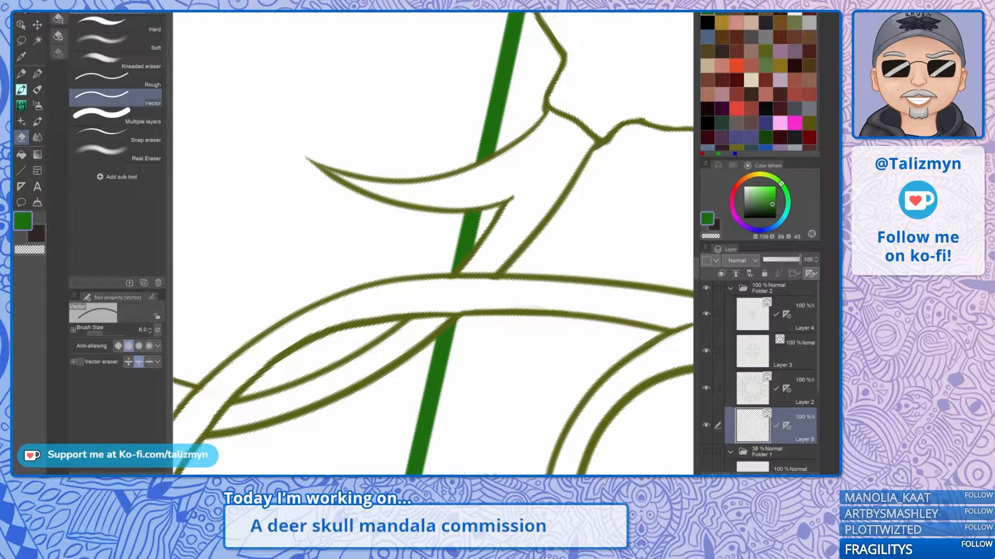
scroll(528, 211, "down", 5)
left_click_drag(528, 211, 435, 227)
scroll(433, 244, "down", 6)
scroll(461, 266, "up", 10)
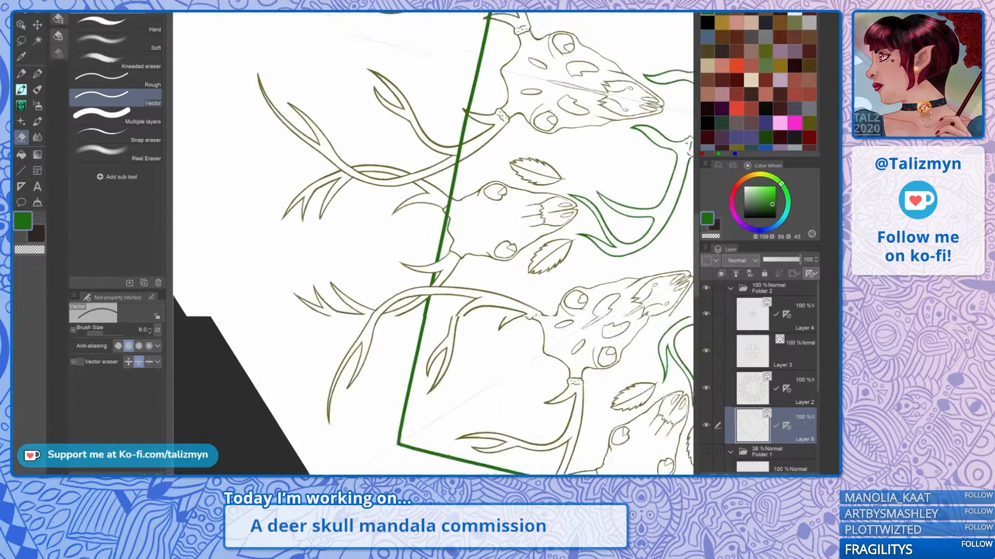
scroll(461, 266, "up", 4)
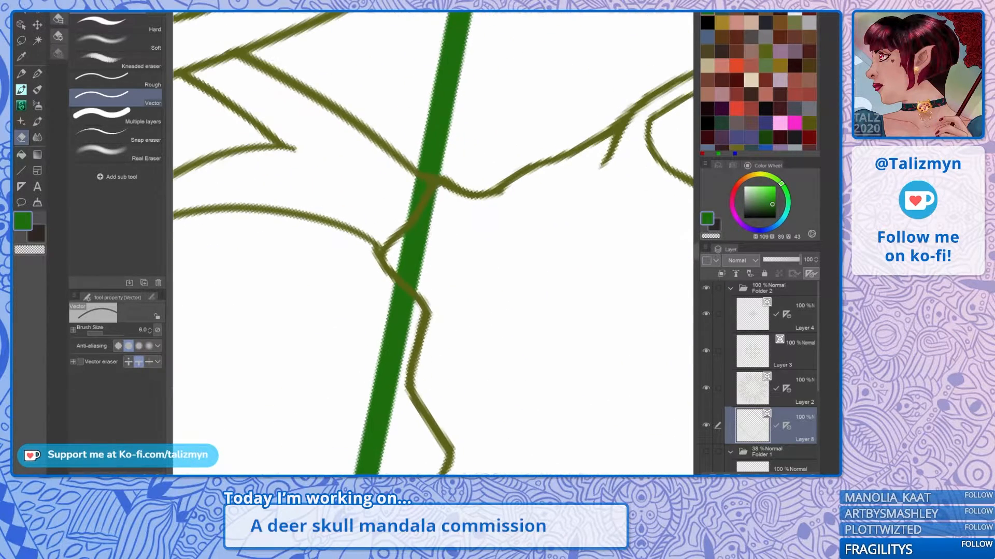
left_click(417, 273)
mouse_move(420, 278)
left_mouse_down()
mouse_move(410, 280)
mouse_move(422, 205)
mouse_move(413, 186)
mouse_move(430, 221)
mouse_move(441, 464)
left_mouse_up()
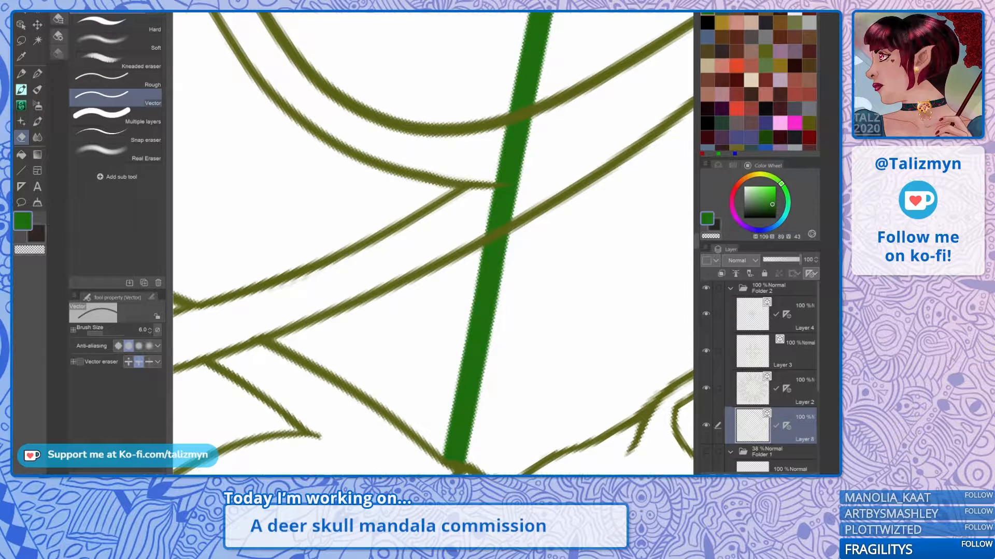
mouse_move(520, 165)
left_mouse_down()
mouse_move(522, 136)
mouse_move(500, 135)
mouse_move(527, 192)
mouse_move(475, 229)
mouse_move(521, 205)
mouse_move(471, 233)
left_mouse_up()
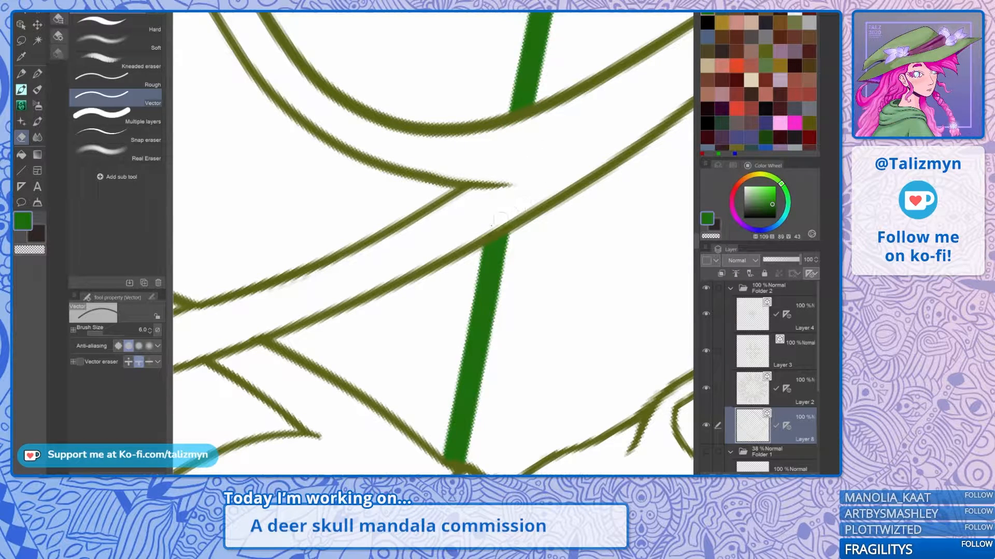
Step: Erase the short piece of diamond line inside the tip of the small tine beyond the antler beam
scroll(528, 189, "down", 3)
left_click_drag(533, 182, 460, 332)
scroll(494, 212, "up", 3)
scroll(494, 199, "up", 1)
left_click_drag(469, 220, 481, 233)
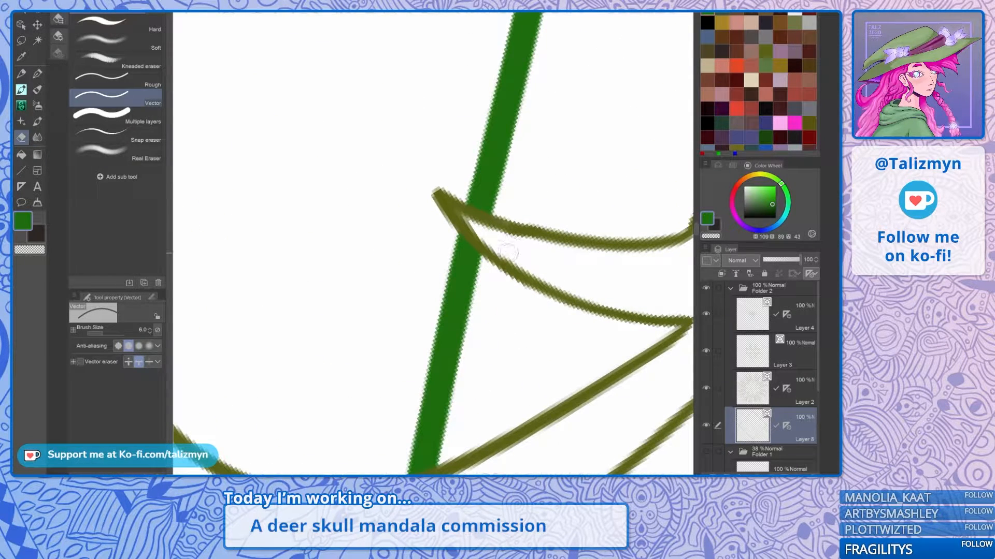
Step: Examine the trimmed diamond frame across the whole mandala, checking how it passes behind the antlers and skulls
scroll(501, 200, "down", 3)
left_click_drag(500, 155, 409, 468)
scroll(484, 223, "down", 6)
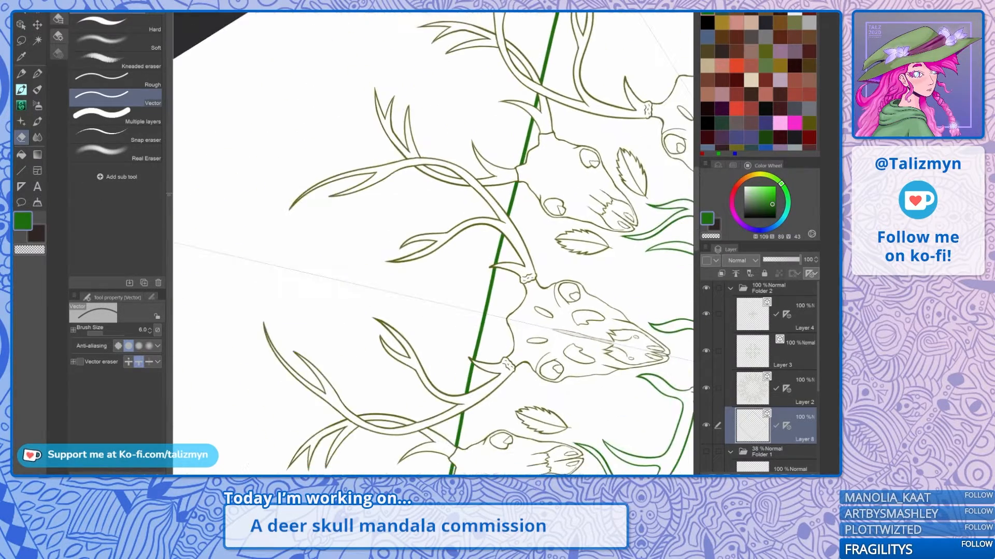
scroll(497, 211, "down", 3)
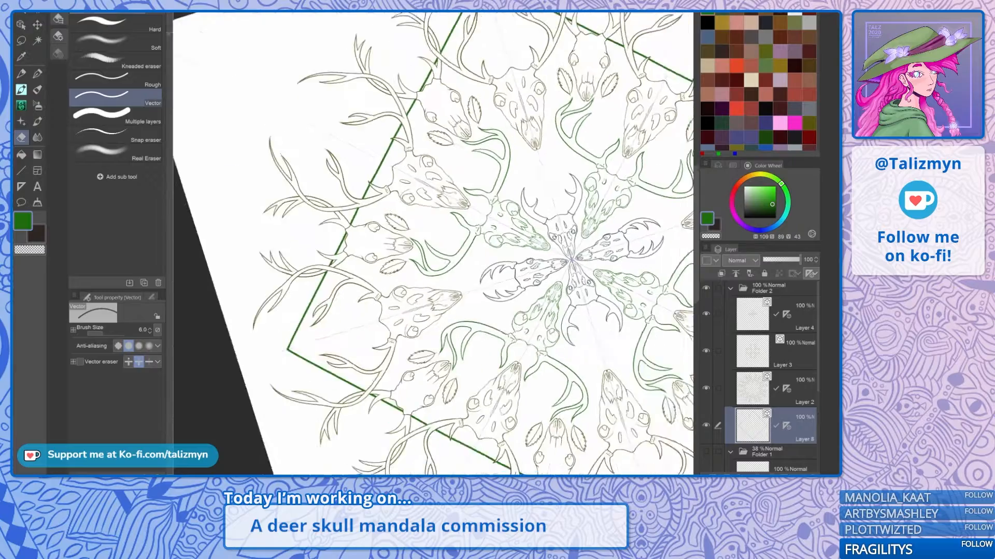
scroll(496, 267, "down", 3)
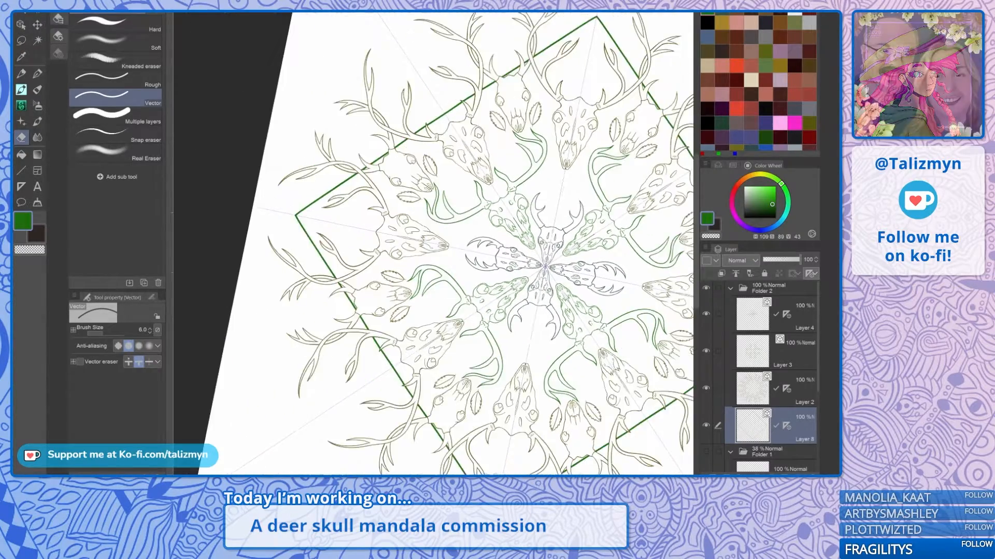
left_click_drag(451, 268, 441, 247)
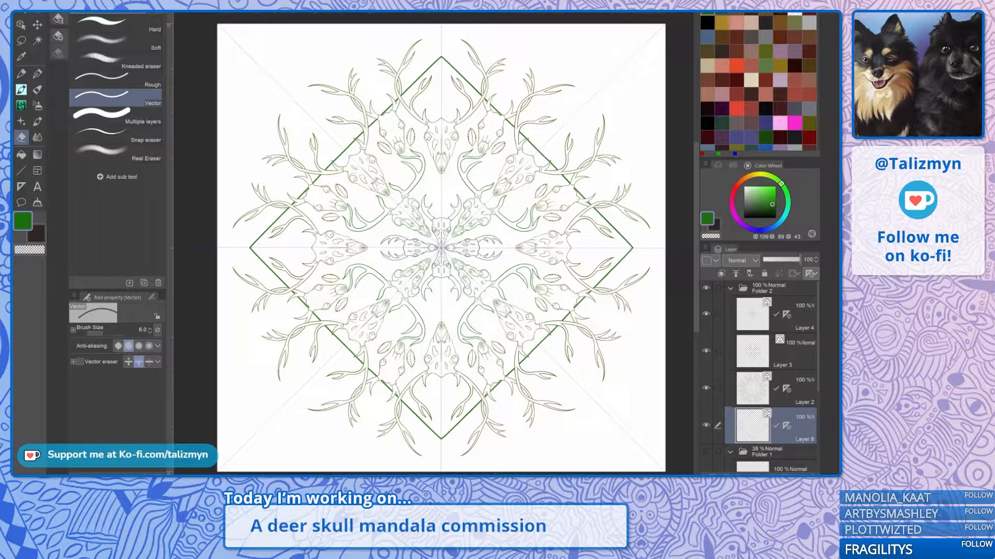
scroll(523, 305, "up", 2)
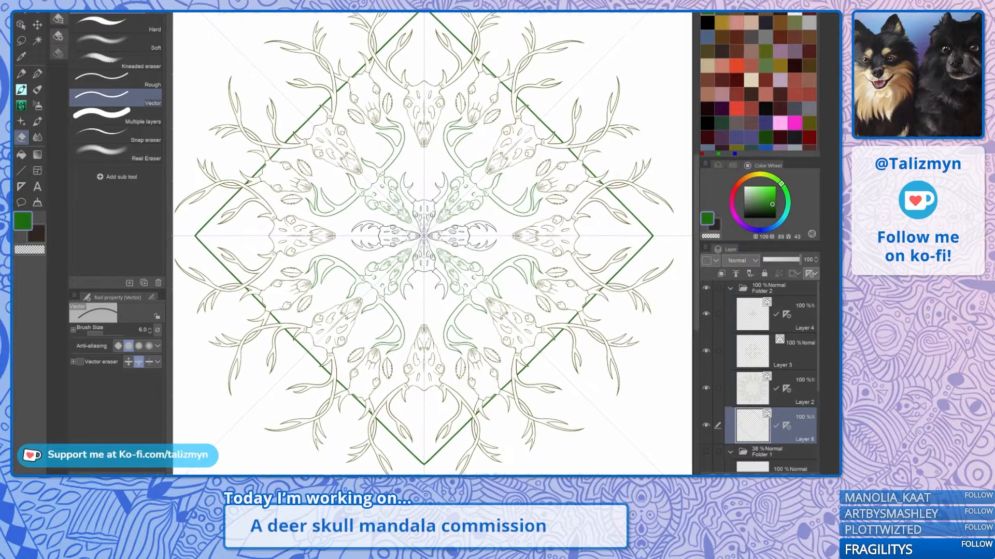
left_click_drag(523, 305, 542, 285)
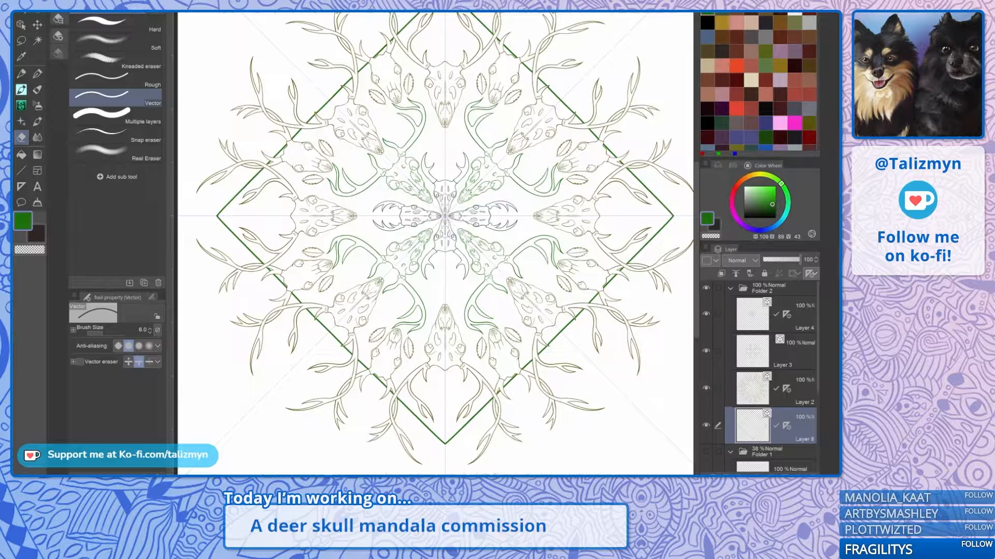
scroll(591, 244, "down", 1)
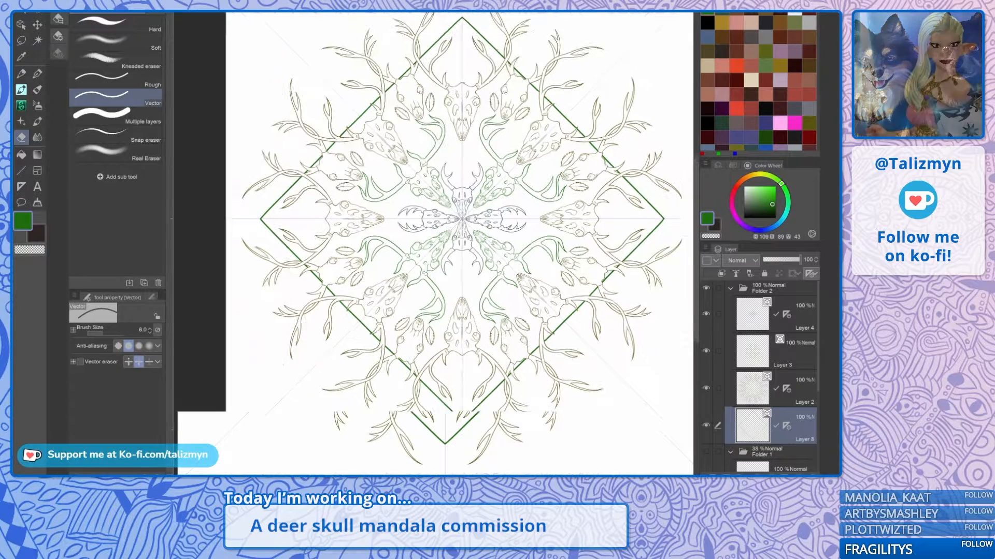
left_click_drag(591, 244, 571, 281)
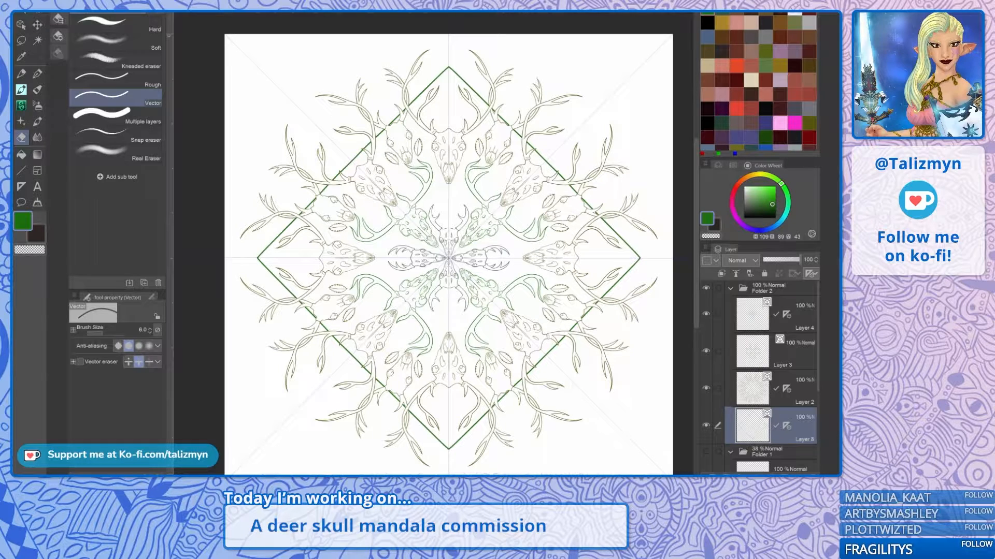
Step: Try to draw a small inner diamond around the four central skulls with the G-pen
key("p")
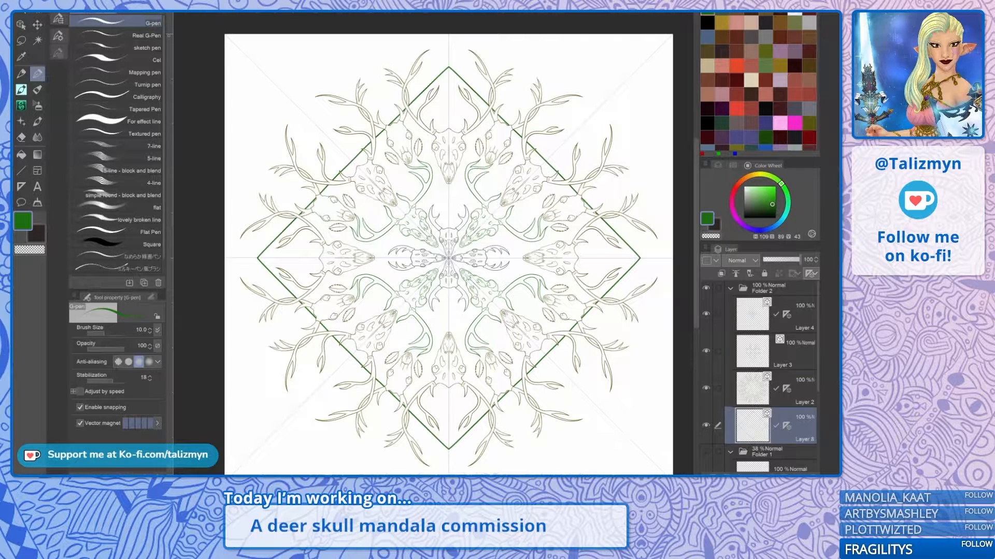
scroll(553, 317, "up", 2)
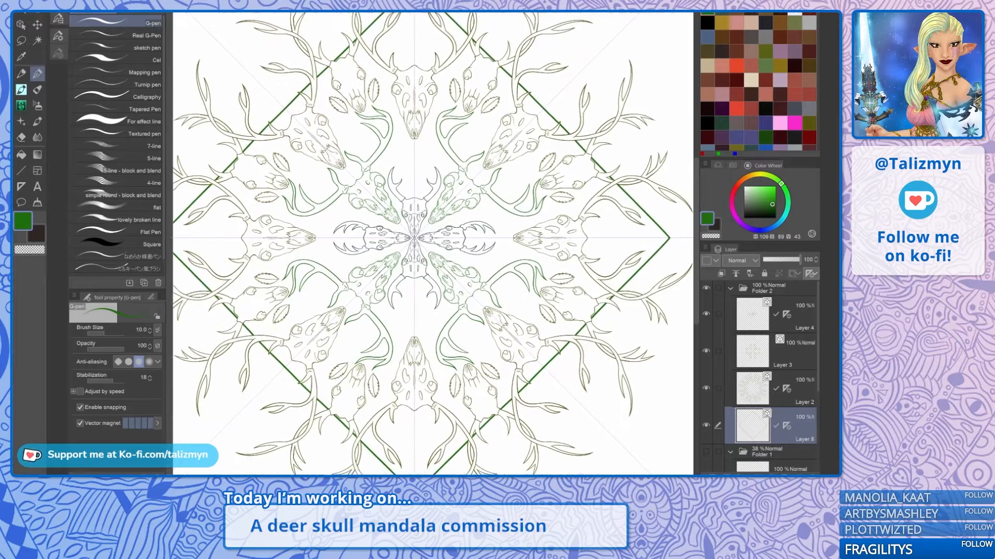
scroll(530, 257, "down", 2)
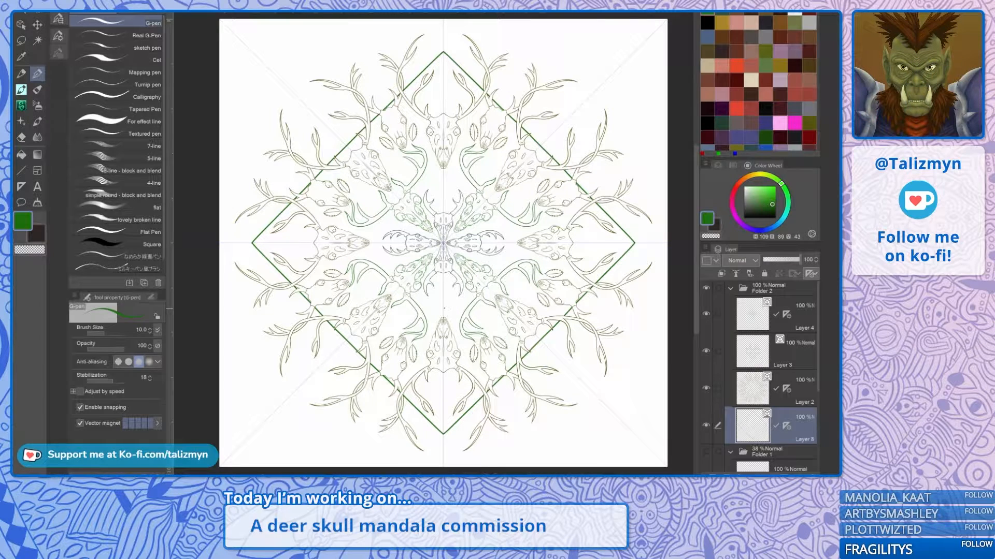
left_click_drag(443, 308, 518, 234)
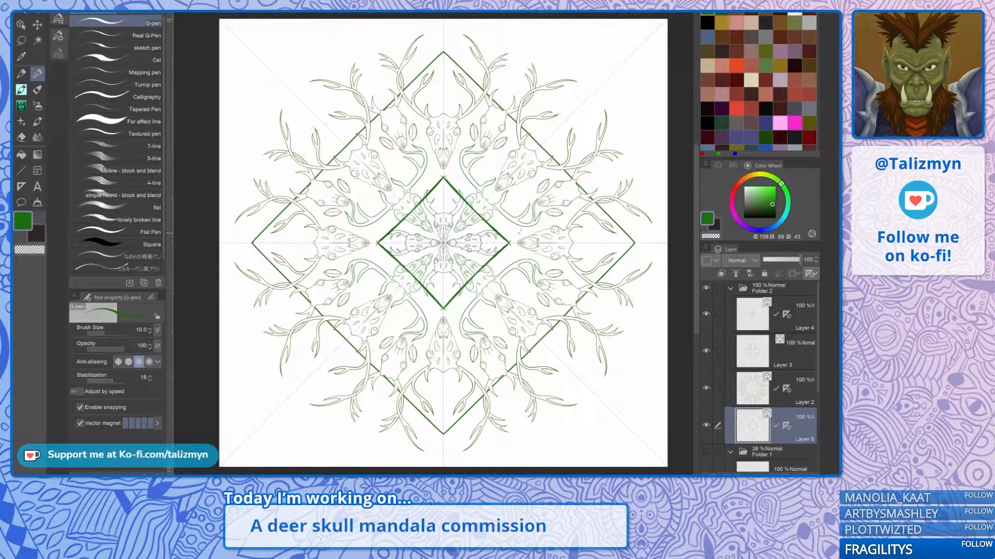
key("ctrl+z")
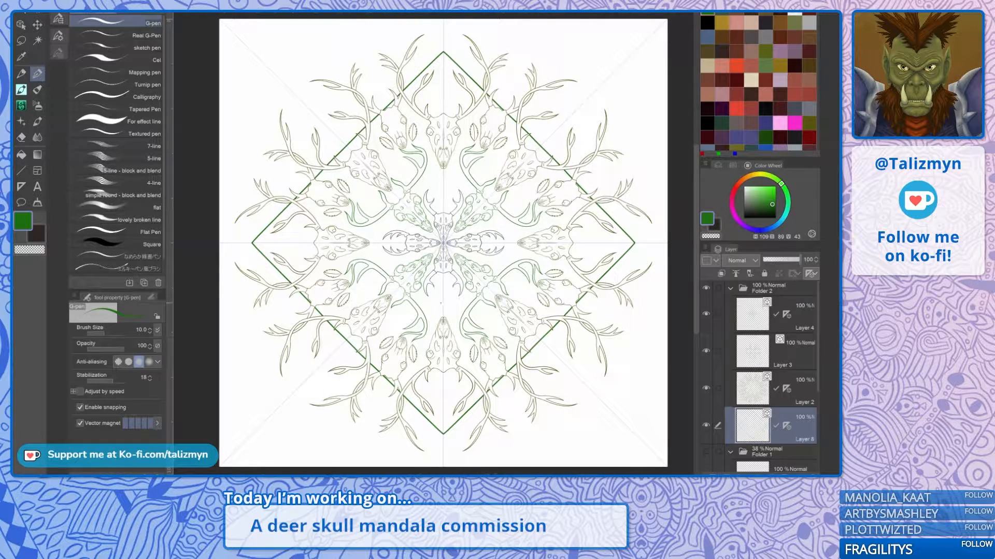
left_click_drag(441, 301, 511, 228)
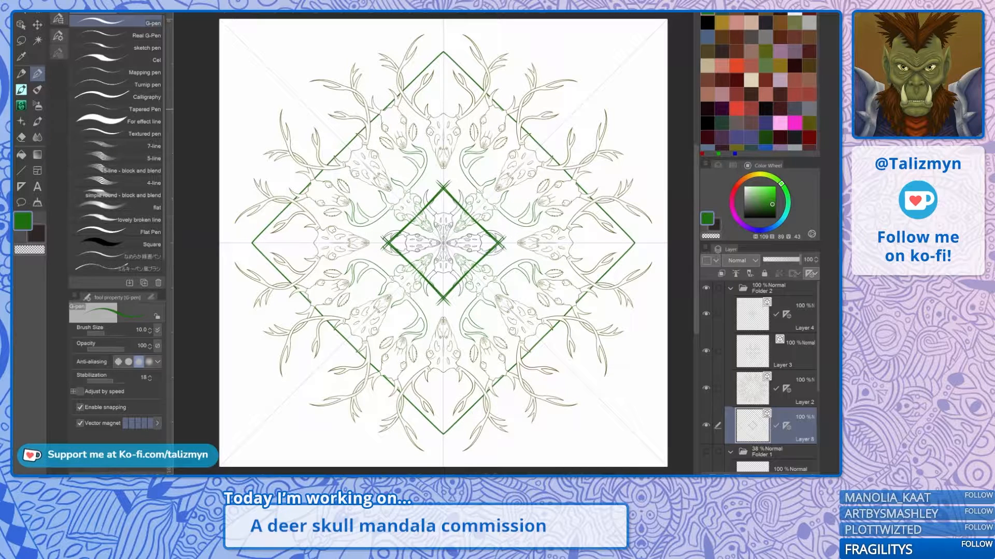
key("ctrl+z")
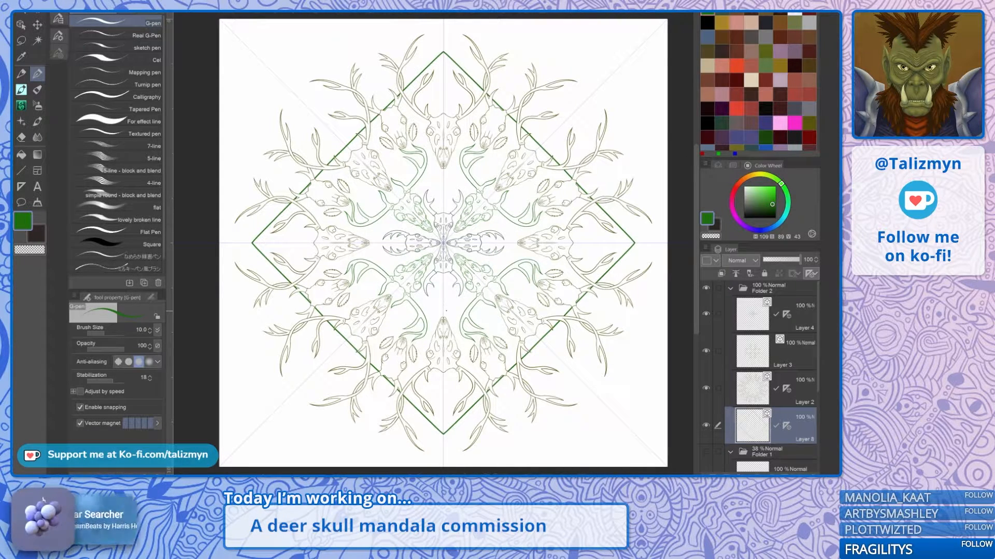
Step: Try an inner diamond around the central skulls and a second, larger diamond through the surrounding skulls
left_click_drag(443, 310, 482, 271)
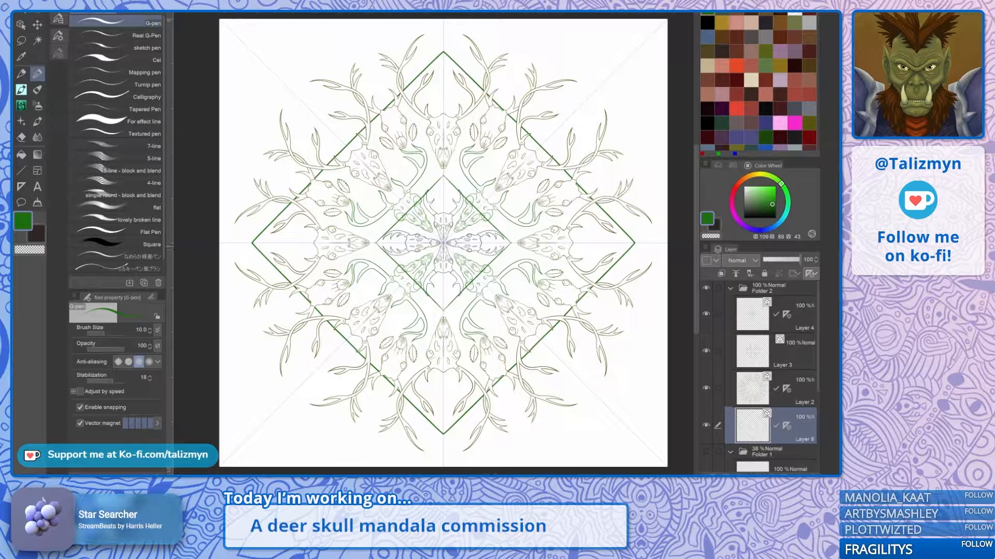
left_click_drag(444, 380, 520, 304)
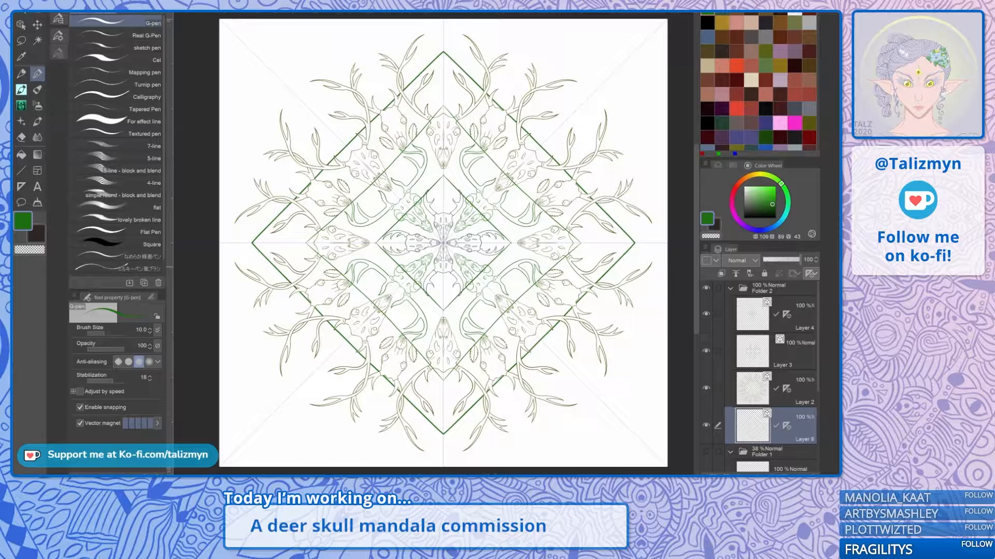
key("ctrl+z")
Step: Try to thicken the inner diamond's sides and corners, and undo the strokes together with the inner diamond
scroll(483, 273, "up", 3)
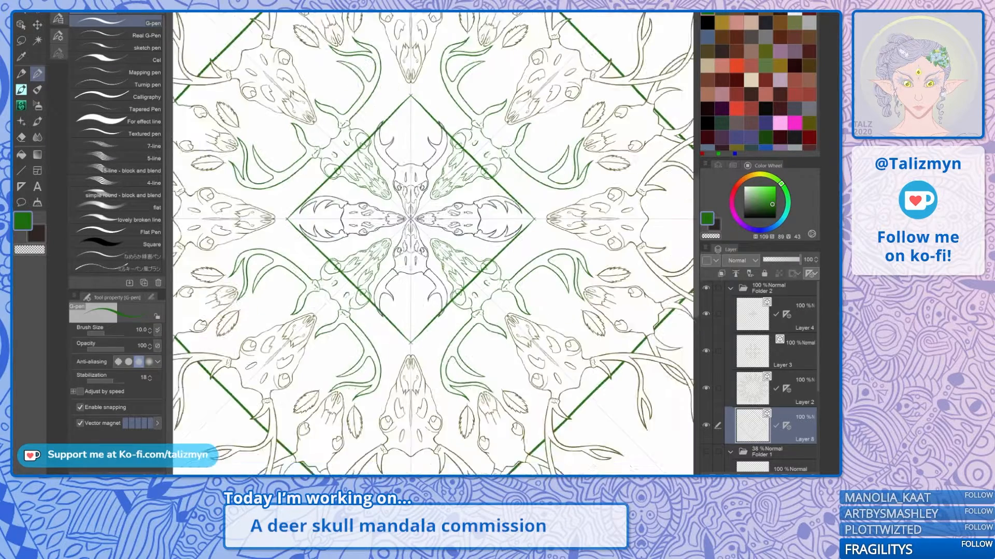
scroll(433, 327, "up", 2)
left_click_drag(433, 326, 487, 289)
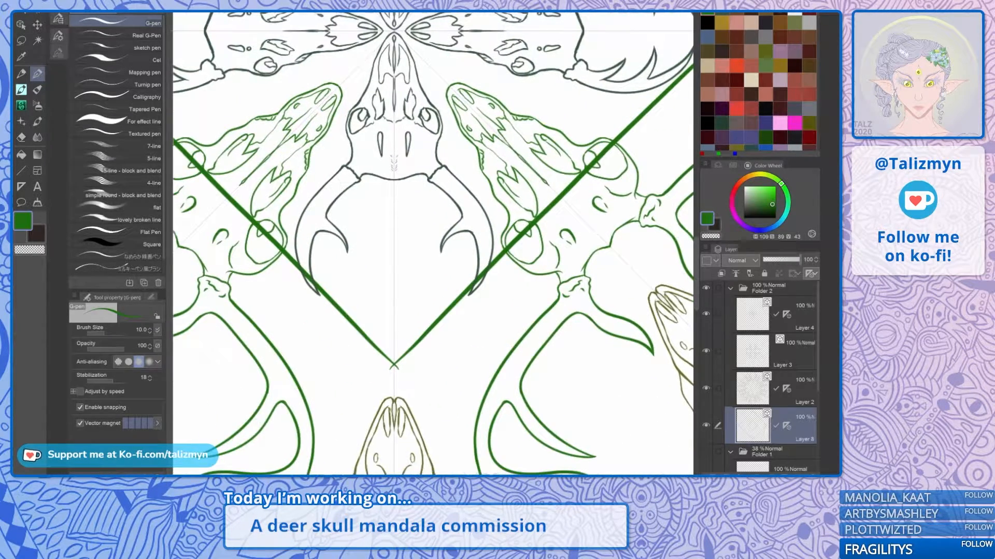
left_click_drag(386, 375, 443, 317)
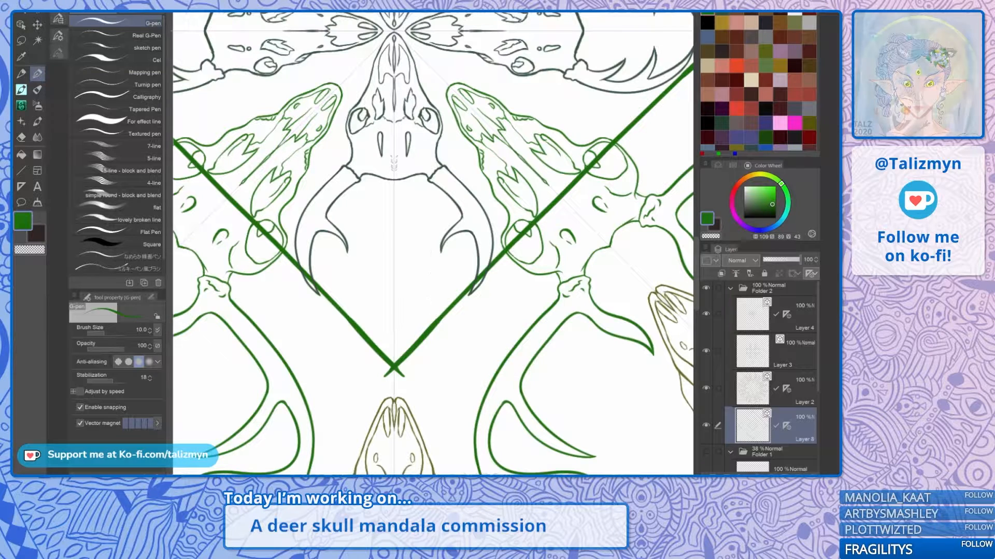
key("ctrl+z")
left_click_drag(386, 371, 452, 303)
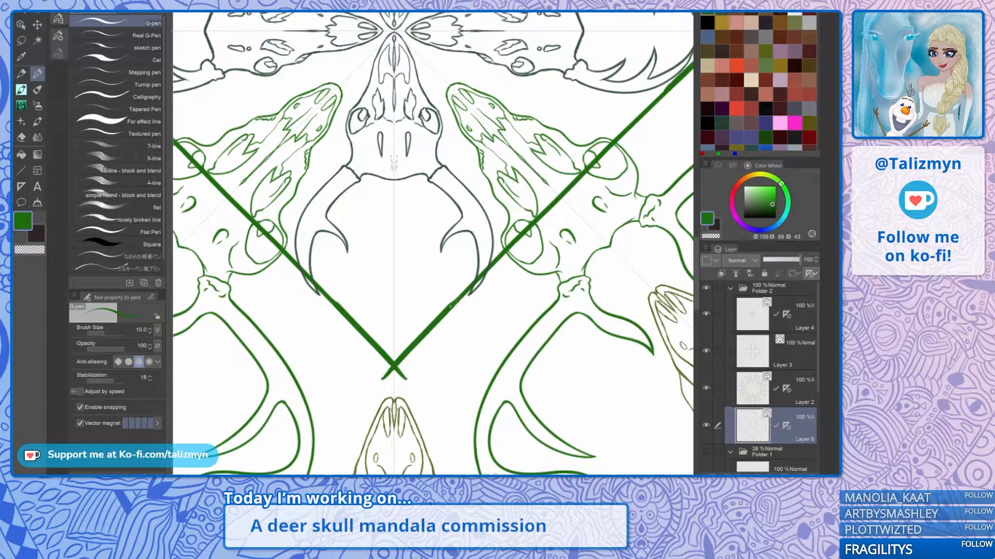
key("ctrl+z")
scroll(508, 284, "down", 1)
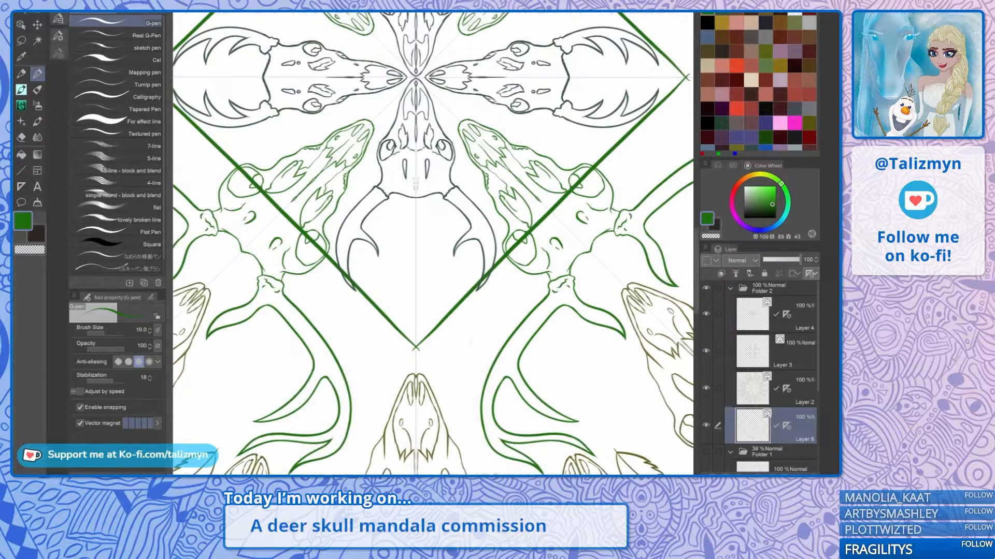
left_click_drag(509, 284, 472, 318)
key("ctrl+z")
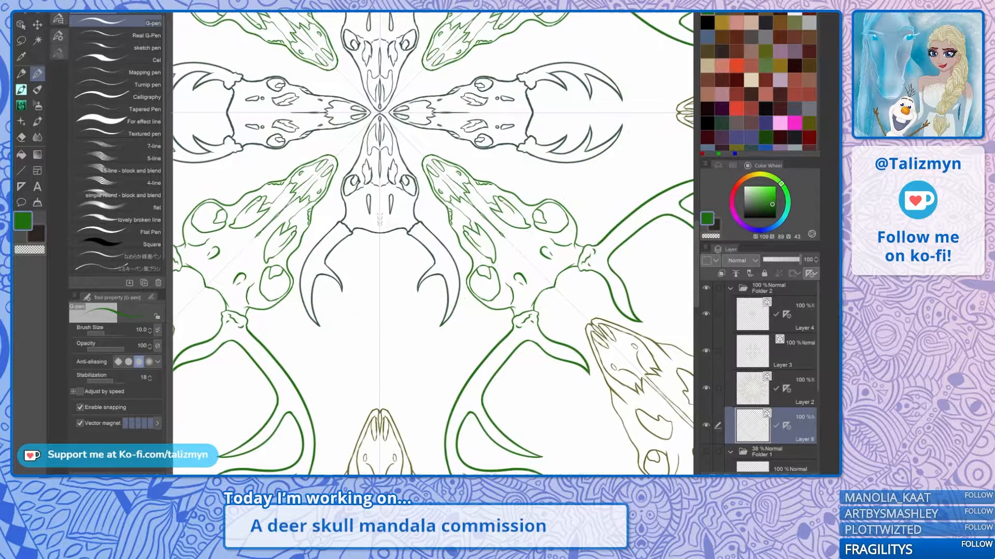
Step: Draw an inner diamond around the central skulls with the G-pen and trim its overshooting corner tips, using the Vector eraser option only for that trim
left_click_drag(404, 329, 378, 328)
left_click_drag(342, 386, 508, 209)
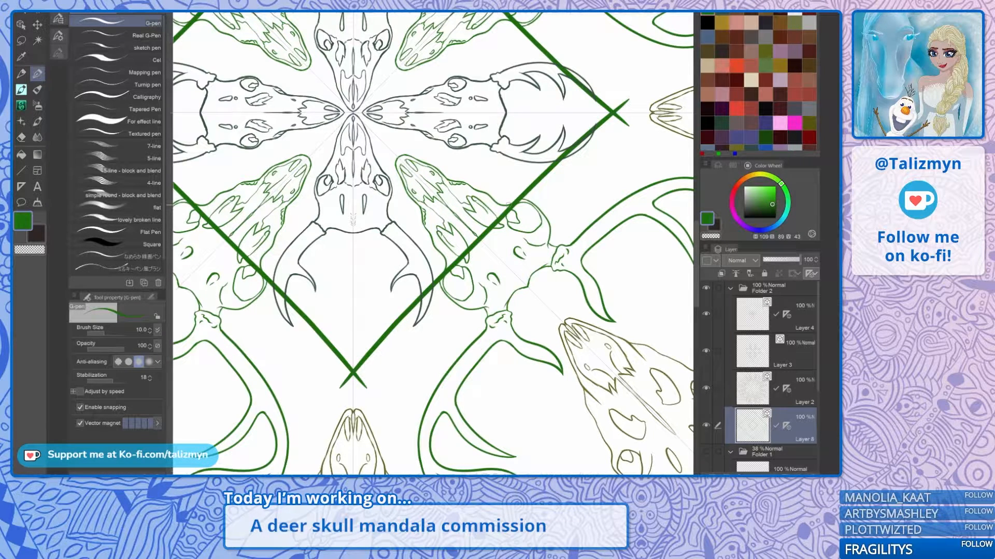
key("e")
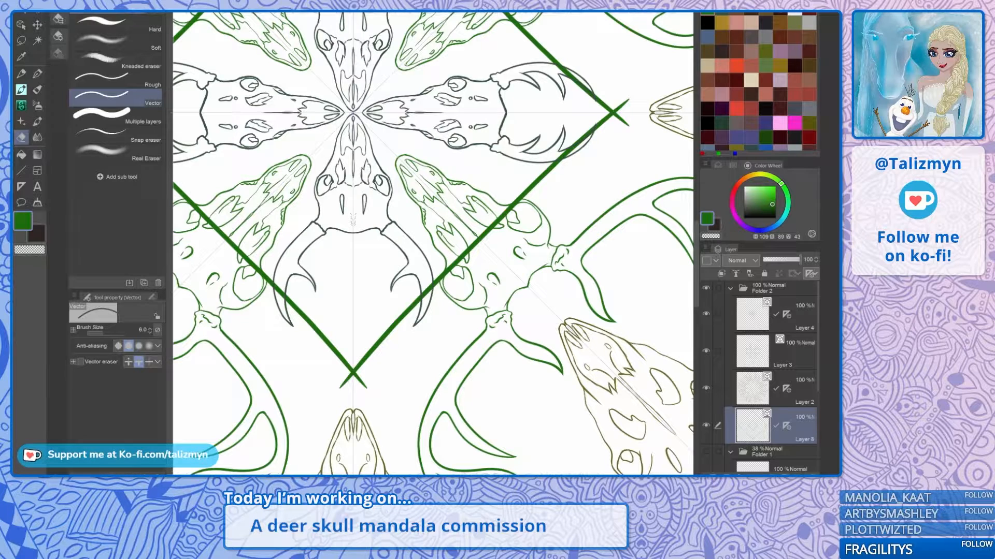
left_click(80, 362)
left_click_drag(354, 386, 384, 362)
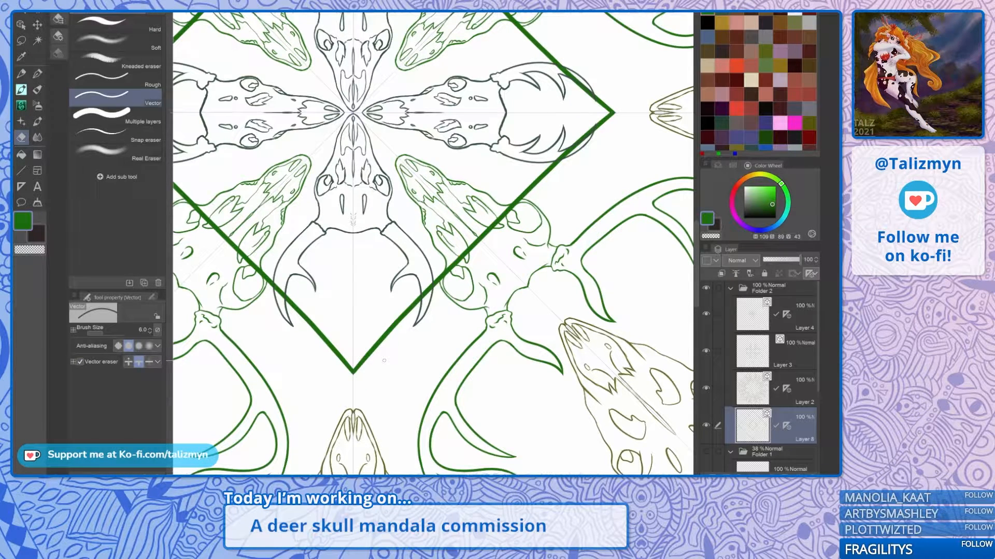
left_click(80, 362)
Step: Try to erase the inner diamond's line inside the central skull's antler and the neighbouring green skull, and undo these erasures
scroll(427, 307, "up", 5)
mouse_move(427, 307)
left_mouse_down()
mouse_move(421, 284)
mouse_move(420, 321)
mouse_move(448, 249)
mouse_move(441, 280)
mouse_move(317, 394)
left_mouse_up()
left_click_drag(468, 240, 436, 280)
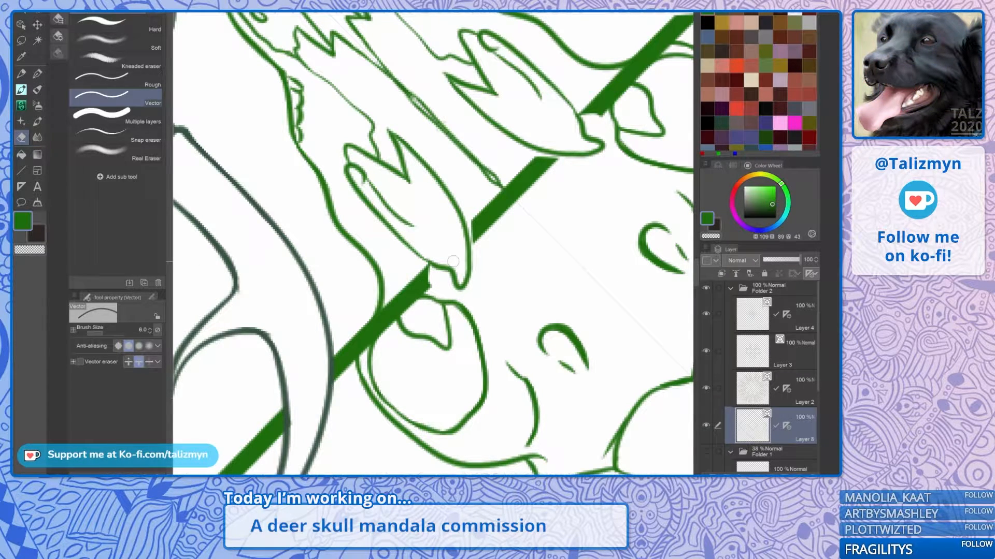
mouse_move(369, 354)
left_mouse_down()
mouse_move(387, 308)
mouse_move(374, 342)
mouse_move(379, 328)
mouse_move(372, 362)
mouse_move(390, 340)
mouse_move(407, 268)
mouse_move(438, 277)
left_mouse_up()
mouse_move(472, 241)
left_mouse_down()
mouse_move(550, 169)
mouse_move(424, 290)
mouse_move(366, 367)
left_mouse_up()
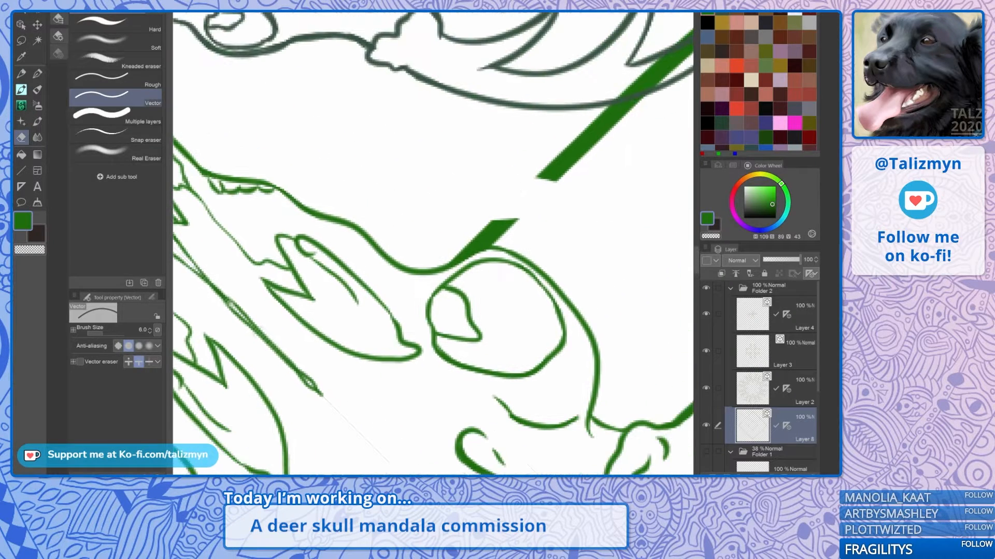
scroll(571, 220, "down", 5)
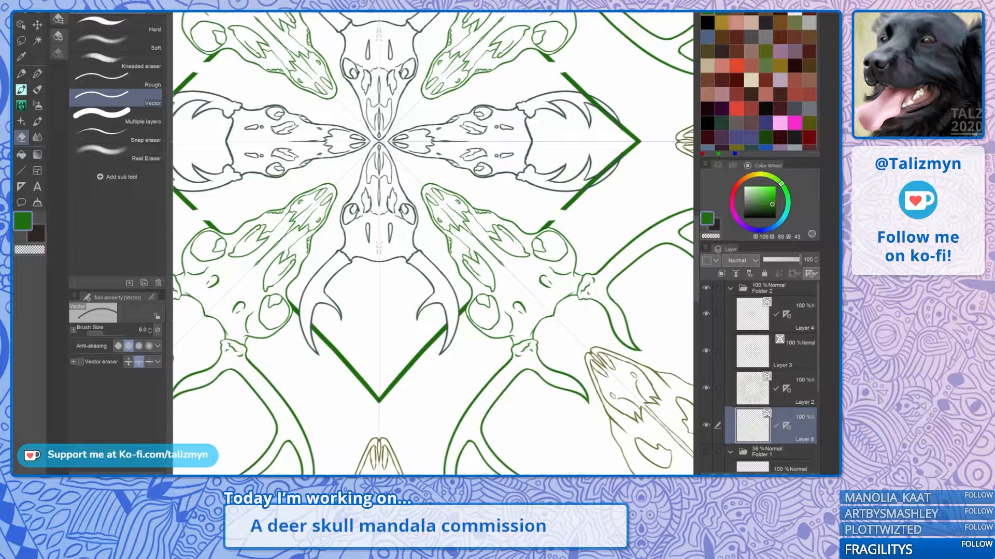
left_click_drag(409, 249, 459, 257)
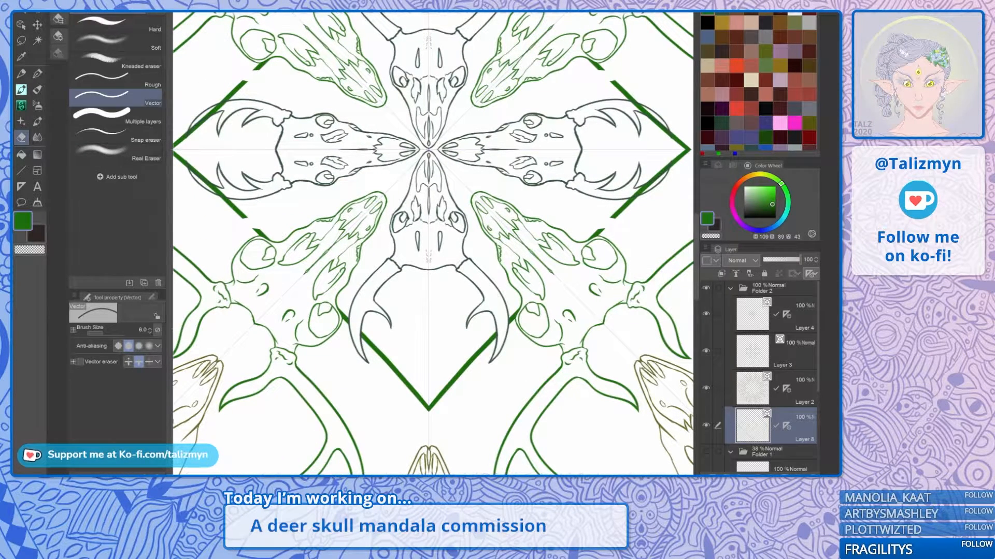
key("ctrl+z")
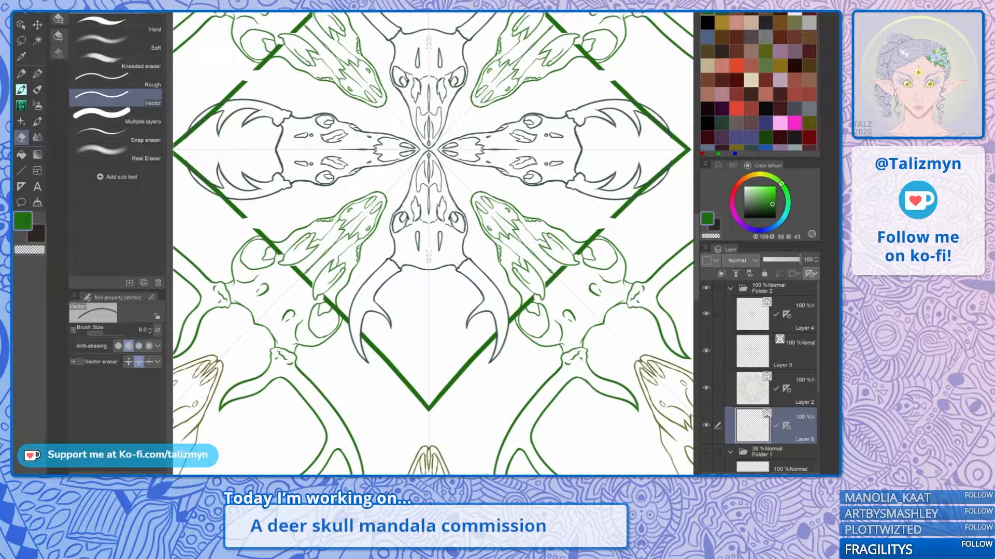
key("ctrl+z")
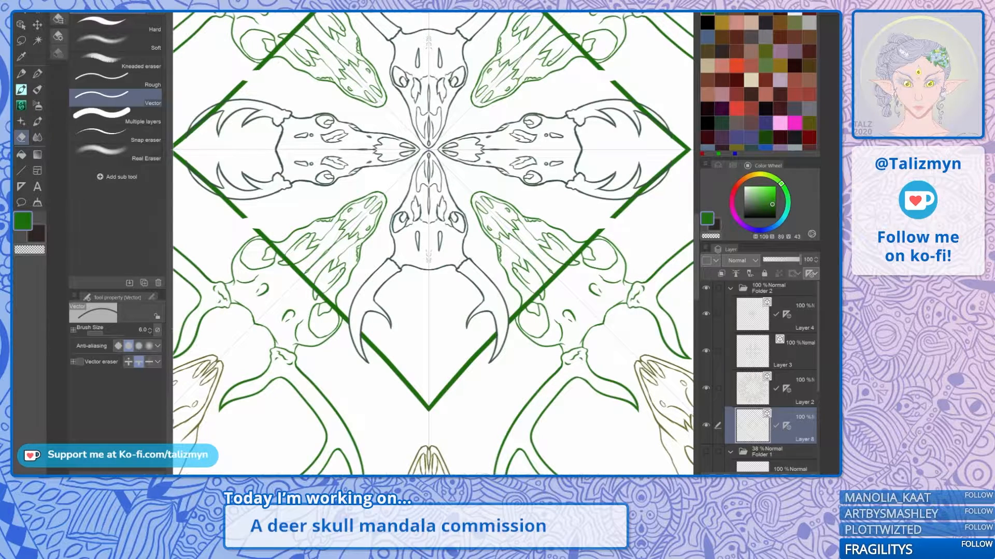
key("ctrl+z")
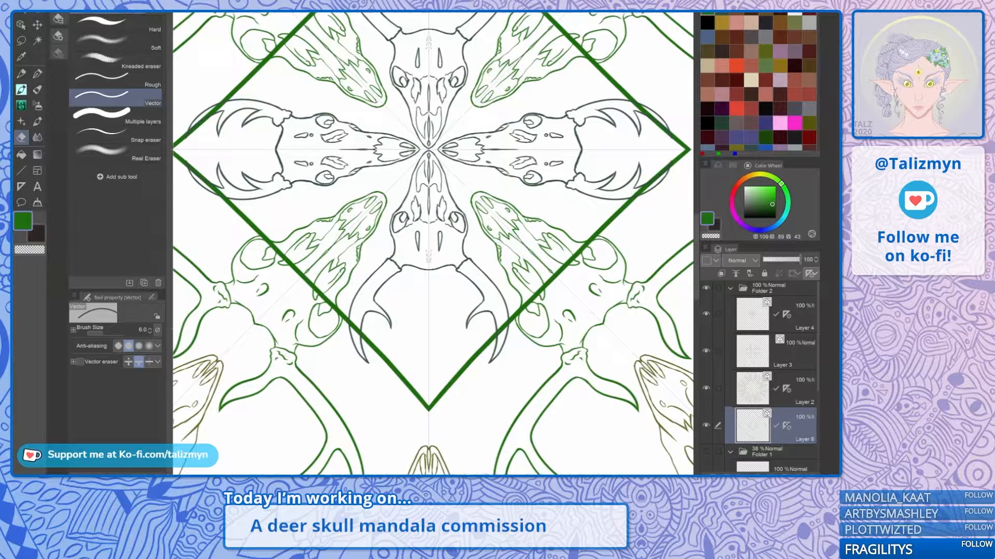
Step: Move the diamond layer's symmetry ruler to Layer 3 and Layer 4's symmetry ruler to the diamond layer
left_click_drag(787, 426, 787, 359)
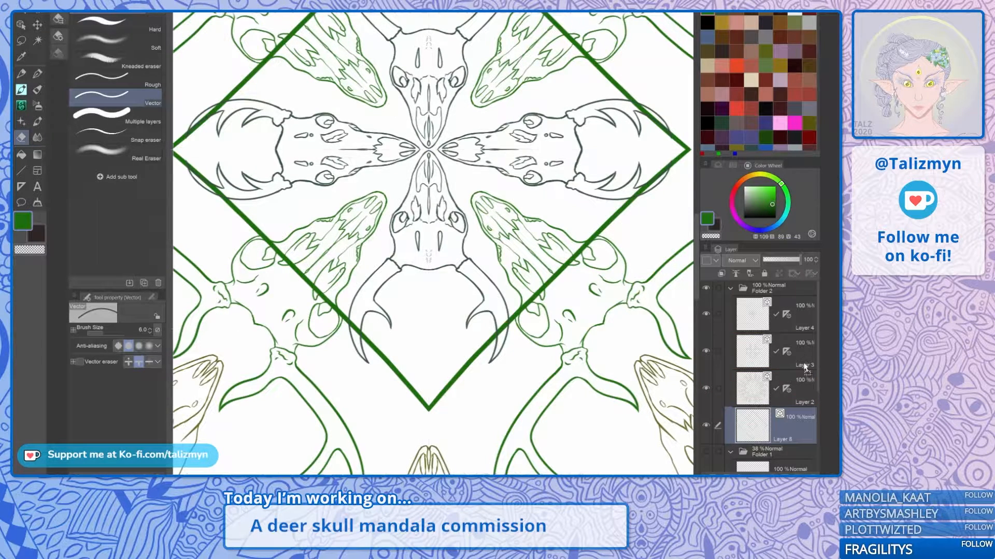
left_click_drag(787, 313, 786, 426)
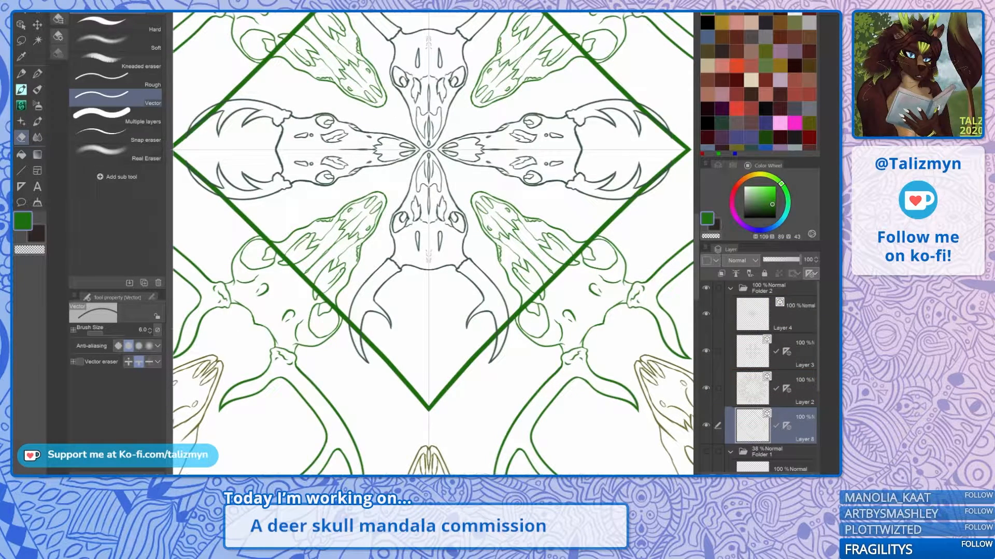
Step: Erase the inner diamond's line inside the antler of the lower central skull, cleaning both cut ends up to the antler's outlines
left_click(504, 329)
left_click_drag(514, 253, 520, 273)
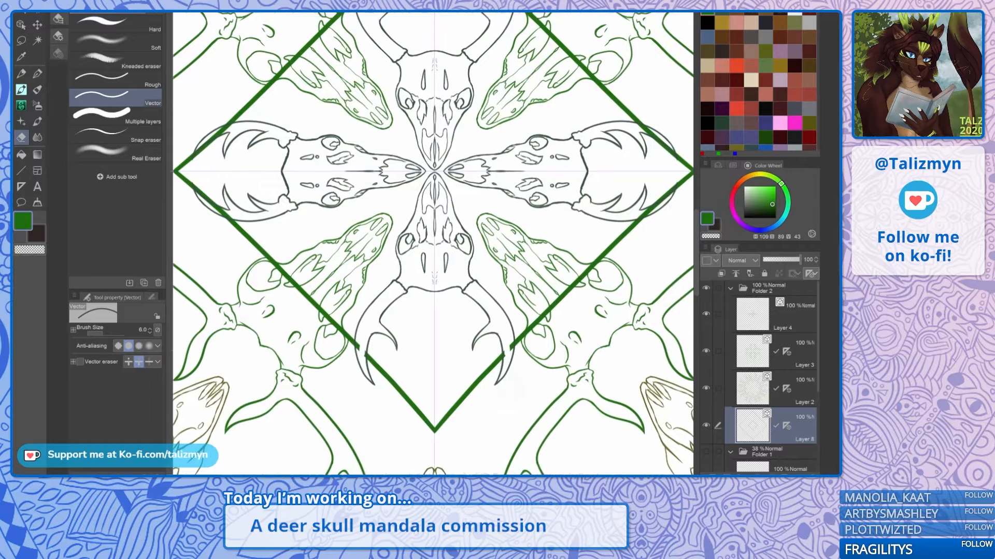
scroll(515, 352, "up", 3)
left_click_drag(506, 352, 495, 281)
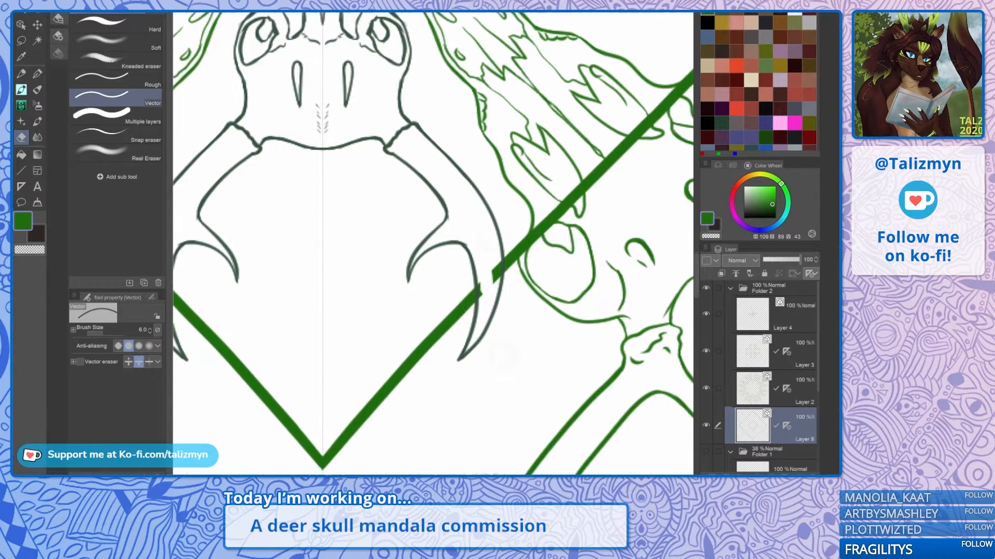
scroll(493, 296, "up", 1)
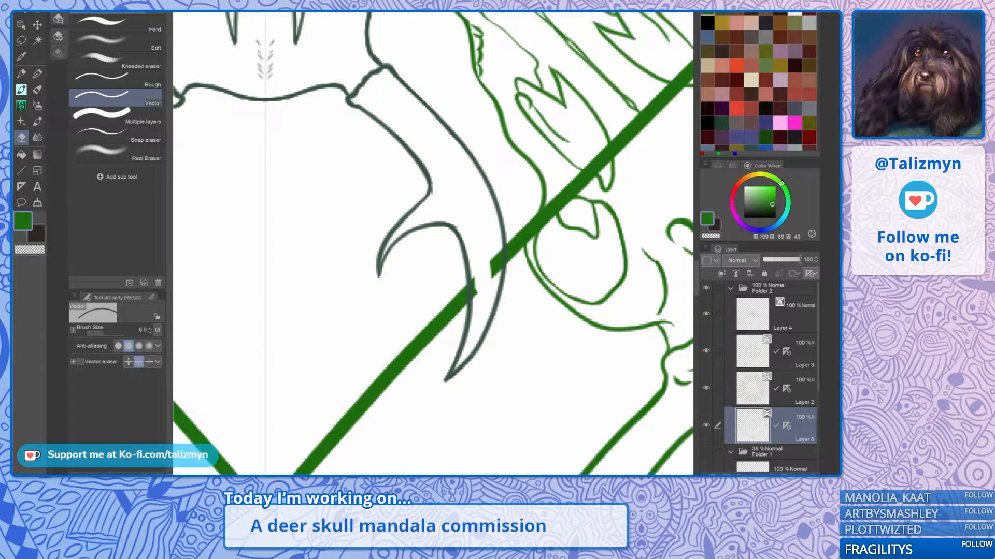
mouse_move(482, 311)
left_mouse_down()
mouse_move(504, 229)
mouse_move(481, 216)
mouse_move(447, 264)
mouse_move(458, 266)
mouse_move(460, 295)
mouse_move(453, 282)
left_mouse_up()
scroll(494, 200, "up", 3)
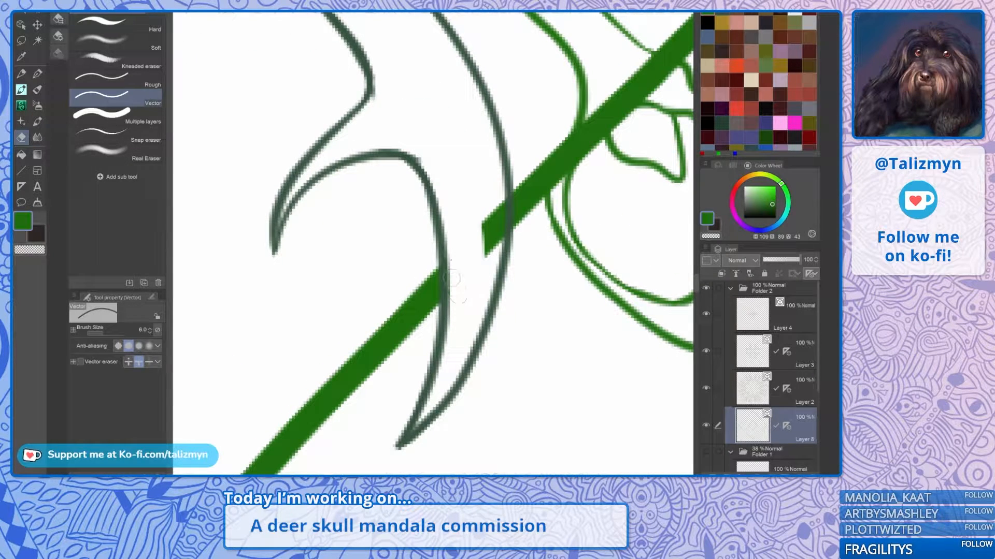
mouse_move(482, 214)
left_mouse_down()
mouse_move(481, 262)
mouse_move(488, 253)
left_mouse_up()
Step: Erase the inner diamond's line where it crosses the green skull, cleaning it up to the outlines at both eye sockets
mouse_move(494, 195)
left_mouse_down()
mouse_move(496, 245)
mouse_move(500, 224)
mouse_move(277, 423)
left_mouse_up()
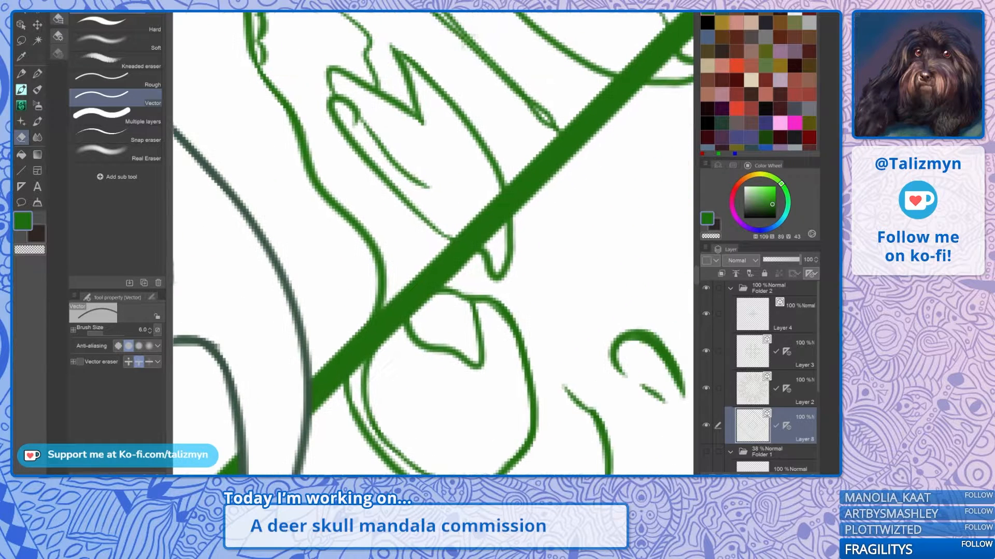
mouse_move(357, 365)
left_mouse_down()
mouse_move(432, 260)
mouse_move(601, 103)
left_mouse_up()
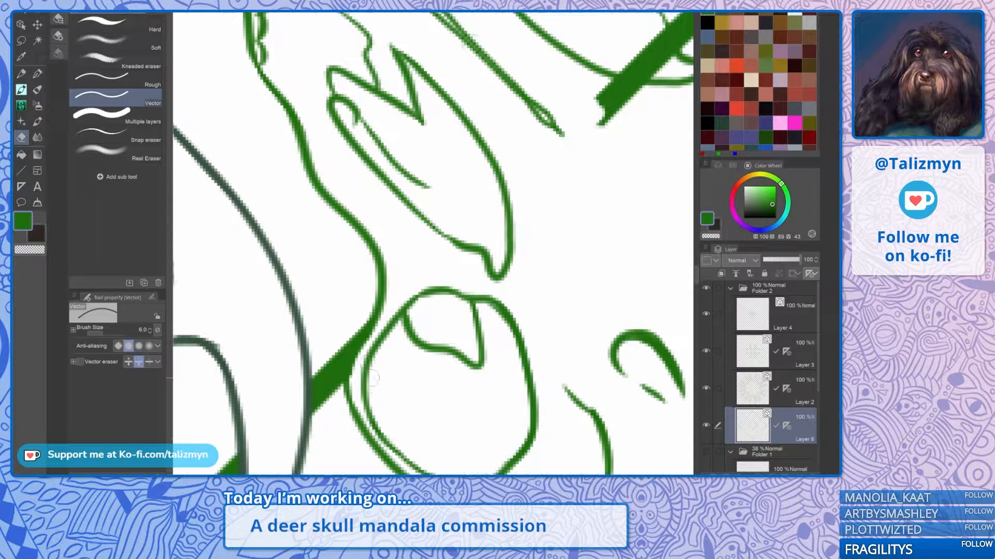
left_click_drag(370, 378, 241, 471)
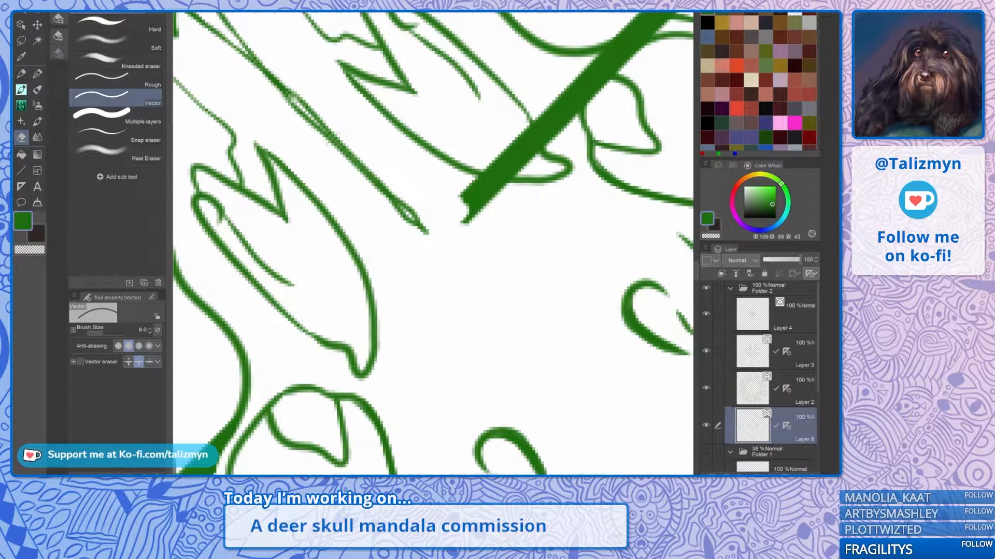
scroll(501, 251, "down", 3)
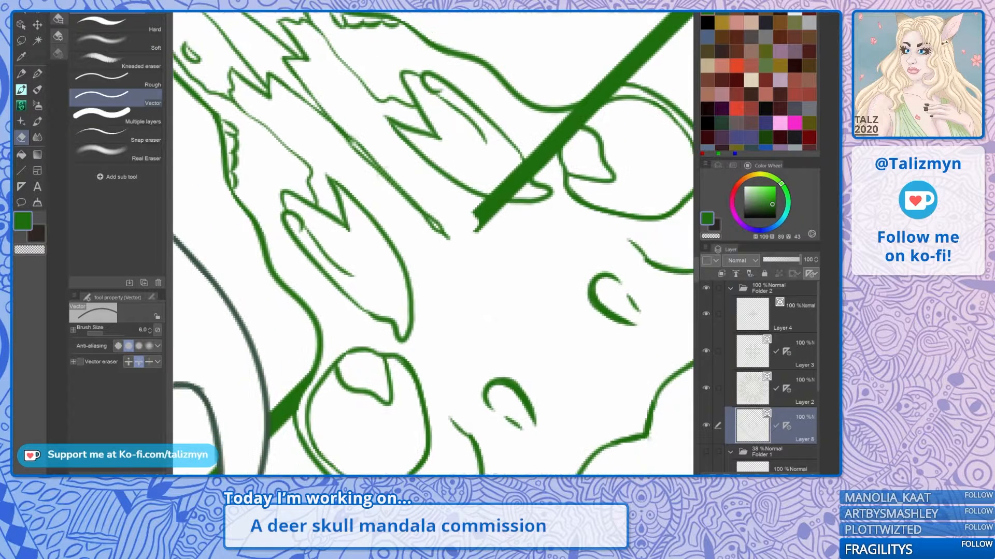
left_click_drag(490, 319, 396, 417)
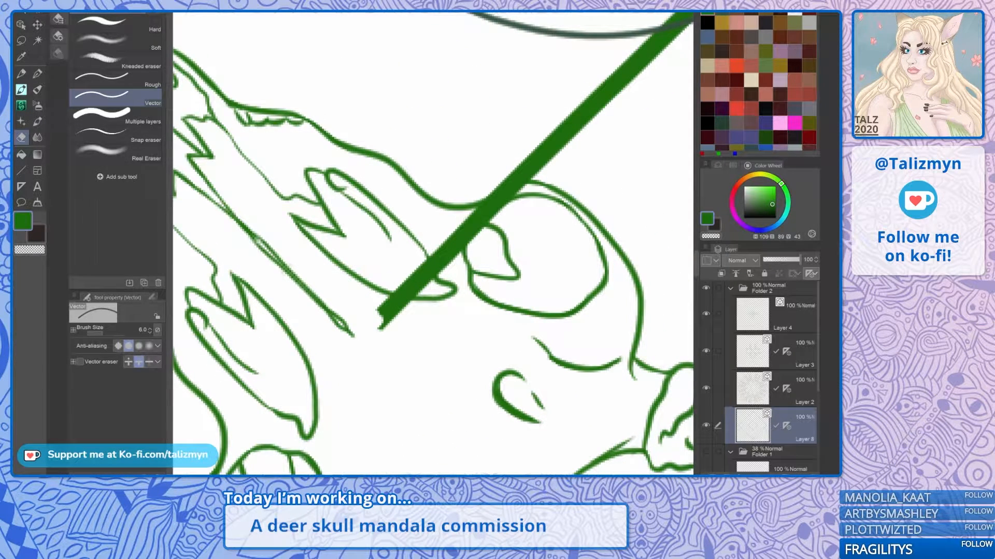
mouse_move(359, 337)
left_mouse_down()
mouse_move(400, 309)
mouse_move(446, 252)
mouse_move(407, 273)
mouse_move(499, 207)
mouse_move(459, 223)
mouse_move(512, 196)
left_mouse_up()
left_click_drag(468, 242, 478, 231)
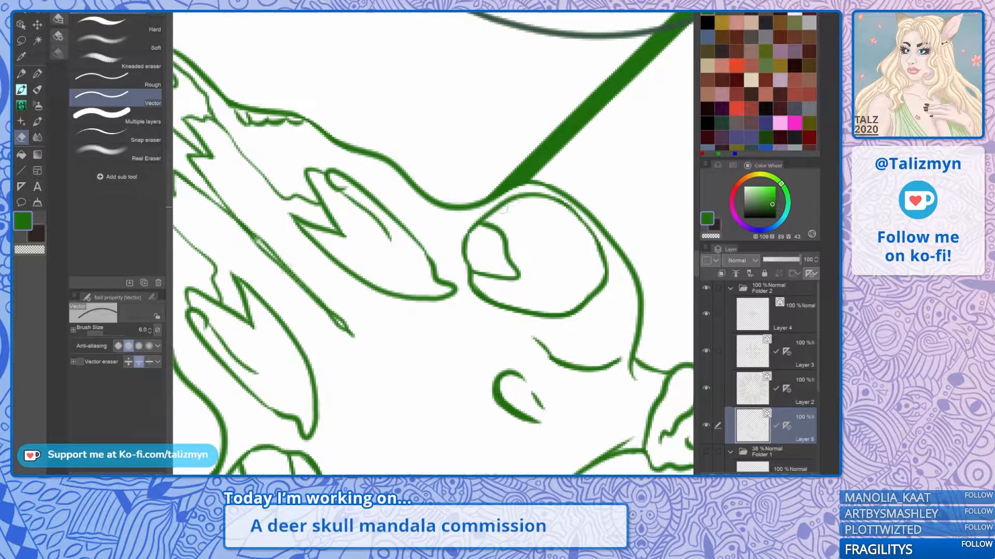
Step: Erase the inner diamond's line where it passes through the outer part of the side central skull's antlers
scroll(546, 196, "down", 4)
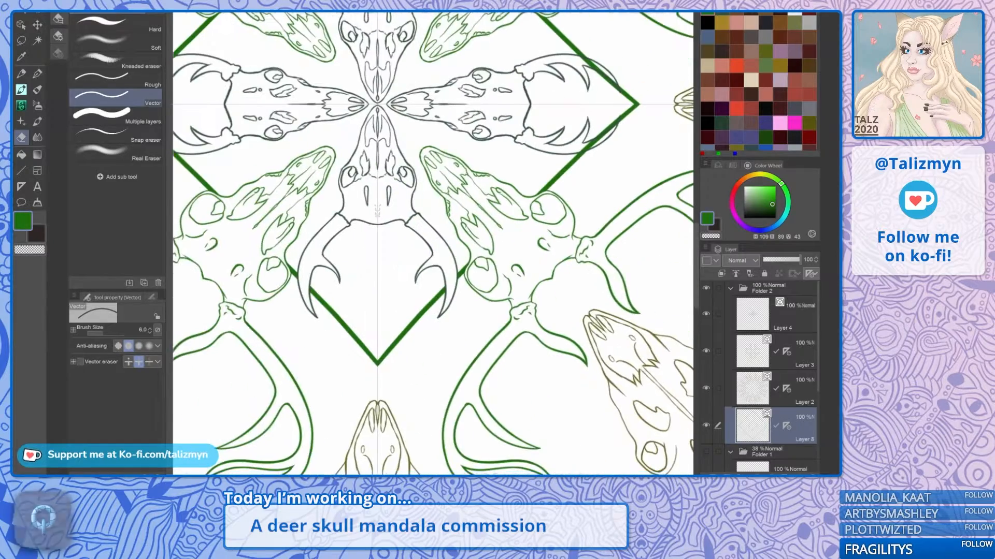
left_click_drag(547, 196, 486, 283)
left_click_drag(291, 31, 330, 248)
scroll(494, 242, "up", 3)
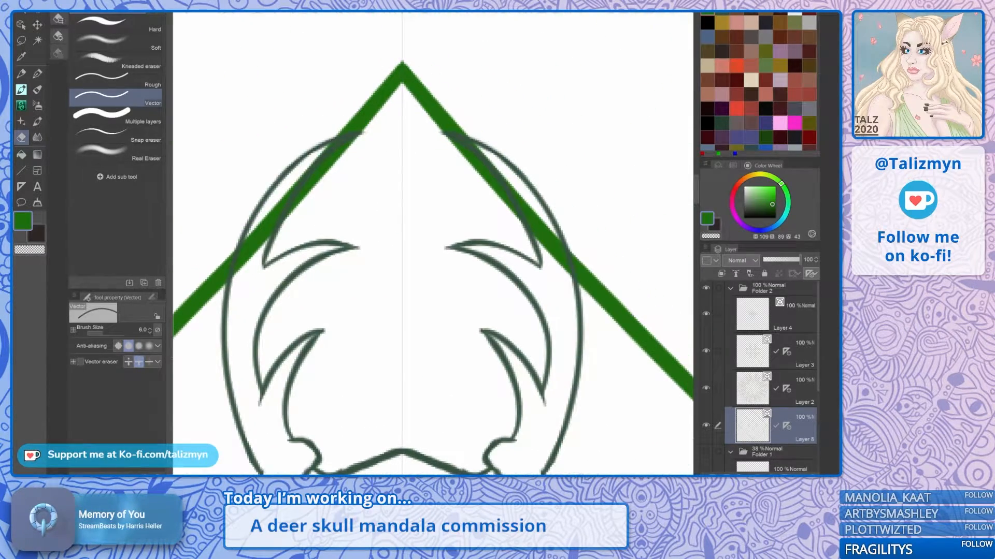
mouse_move(251, 269)
left_mouse_down()
mouse_move(251, 240)
mouse_move(244, 268)
mouse_move(305, 164)
left_mouse_up()
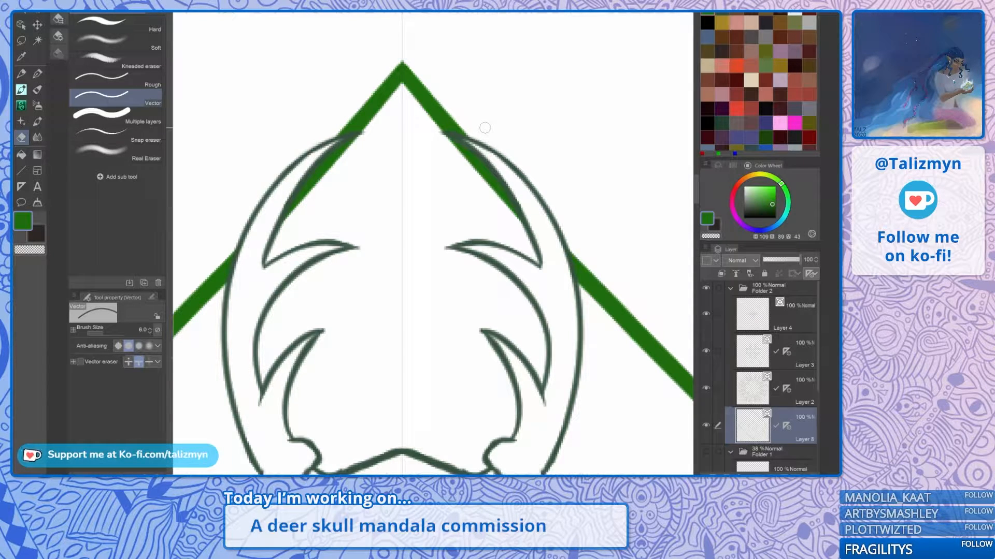
Step: Review the trimmed inner diamond around the central skulls and check the whole mandala with both frames
scroll(485, 127, "down", 5)
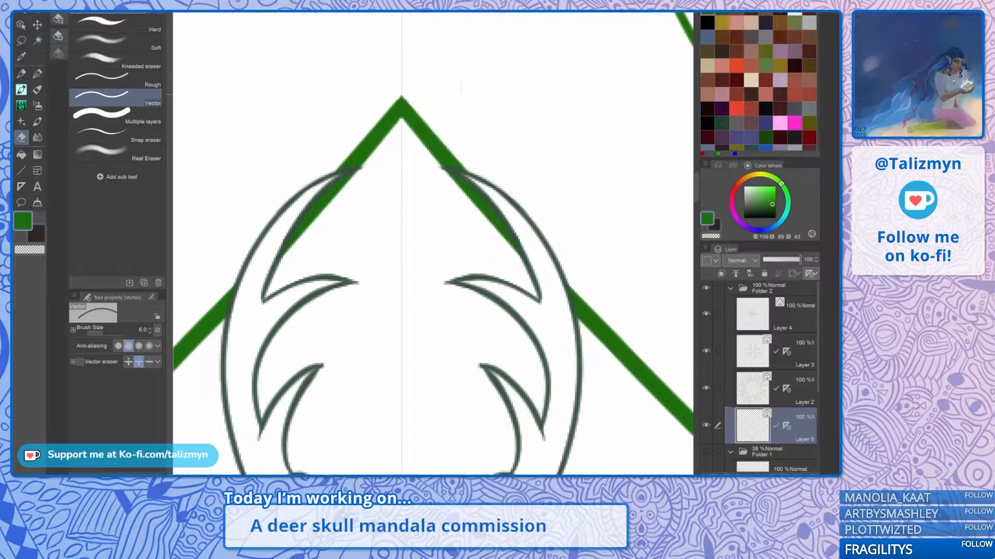
scroll(440, 156, "down", 3)
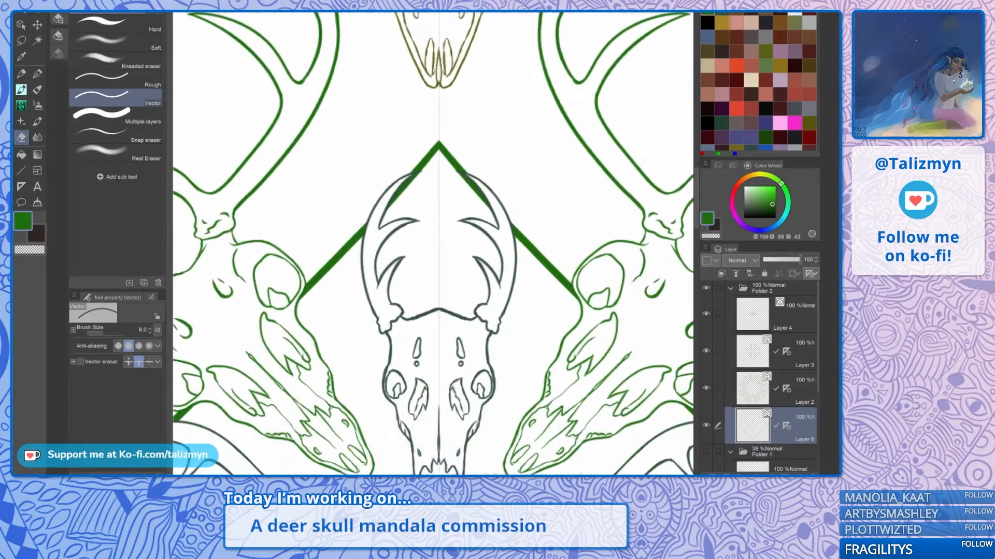
key("asciicircum")
scroll(405, 189, "down", 4)
left_click_drag(257, 253, 439, 269)
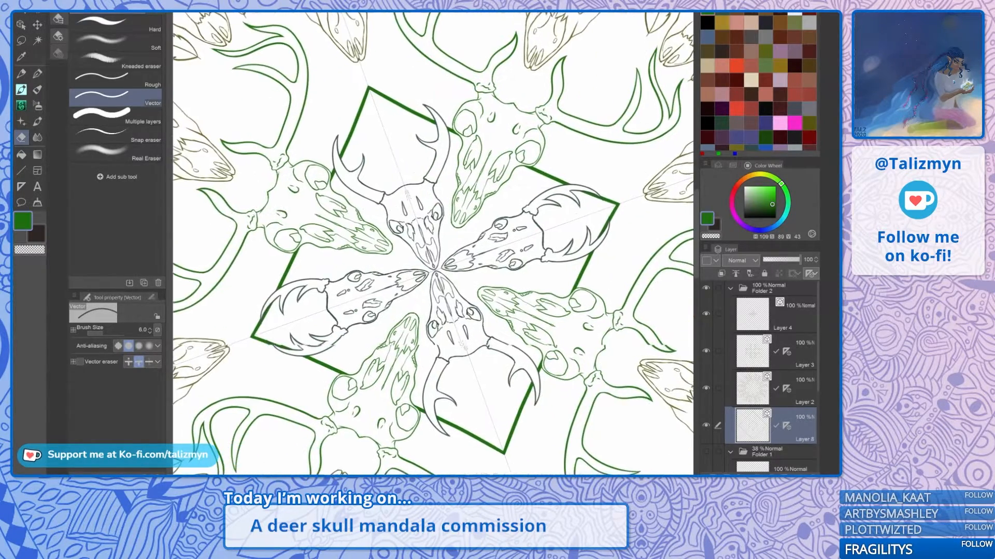
scroll(445, 259, "down", 2)
key("ctrl+at")
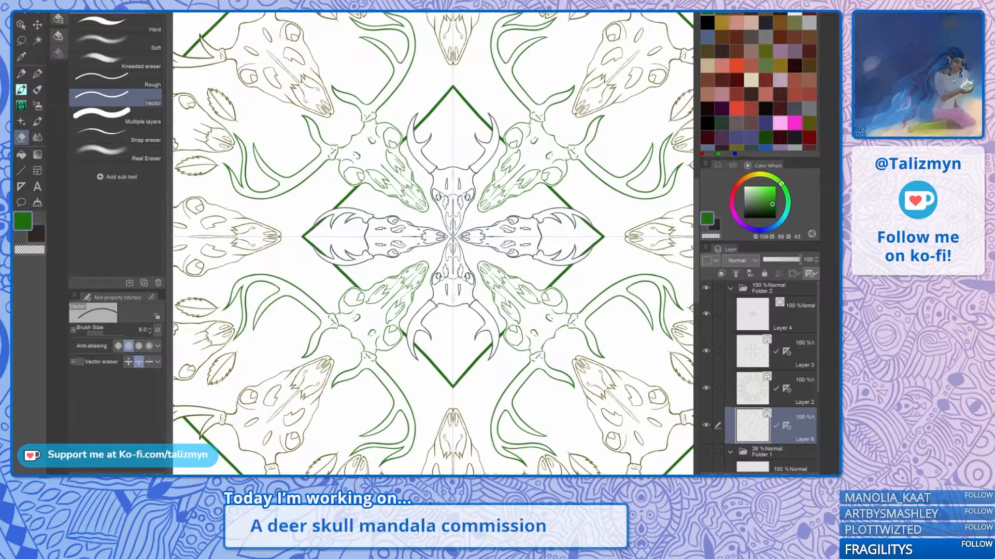
scroll(468, 218, "down", 5)
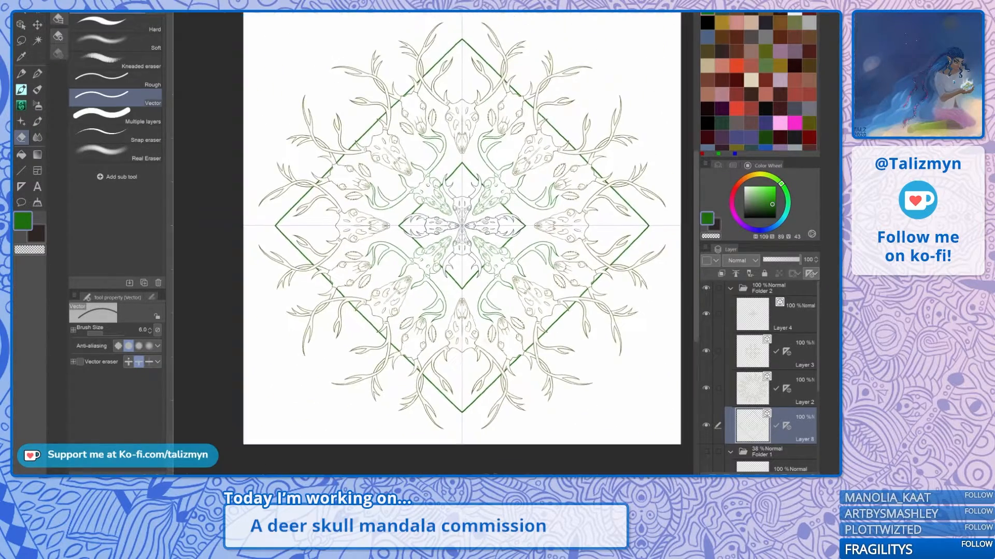
left_click_drag(462, 226, 427, 247)
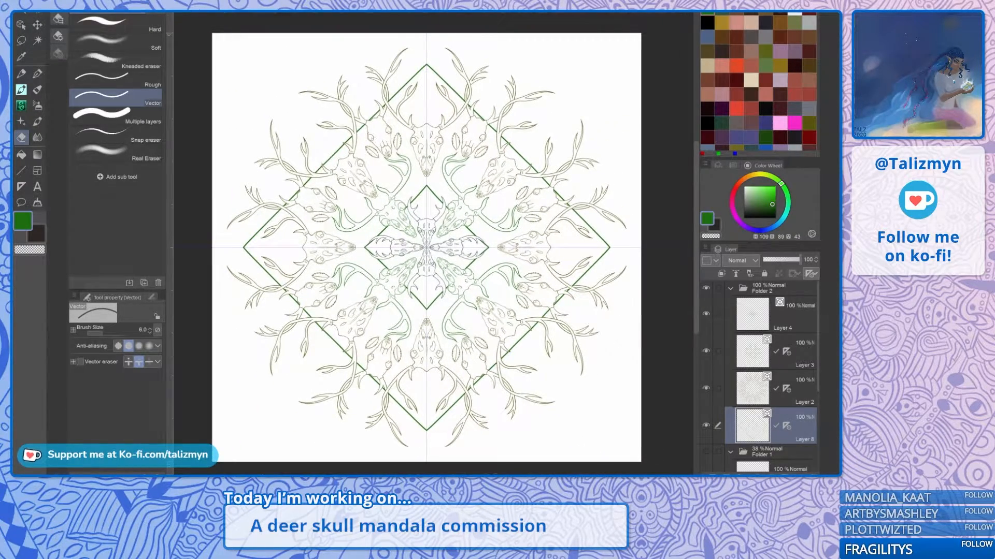
key("alt+f")
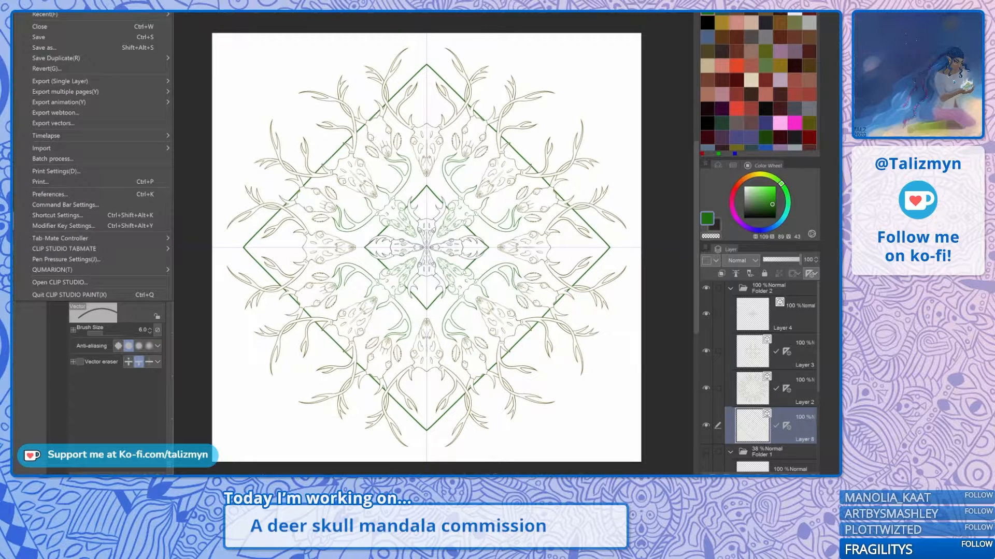
key("Escape")
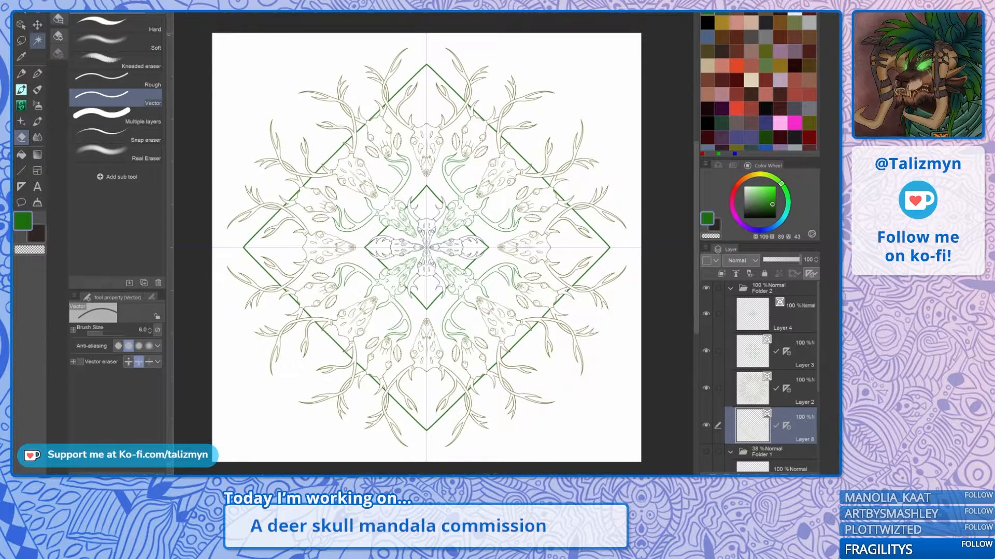
Step: Move the symmetry ruler from the diamond layer back to Layer 4 and select Layer 4
left_click_drag(787, 426, 791, 314)
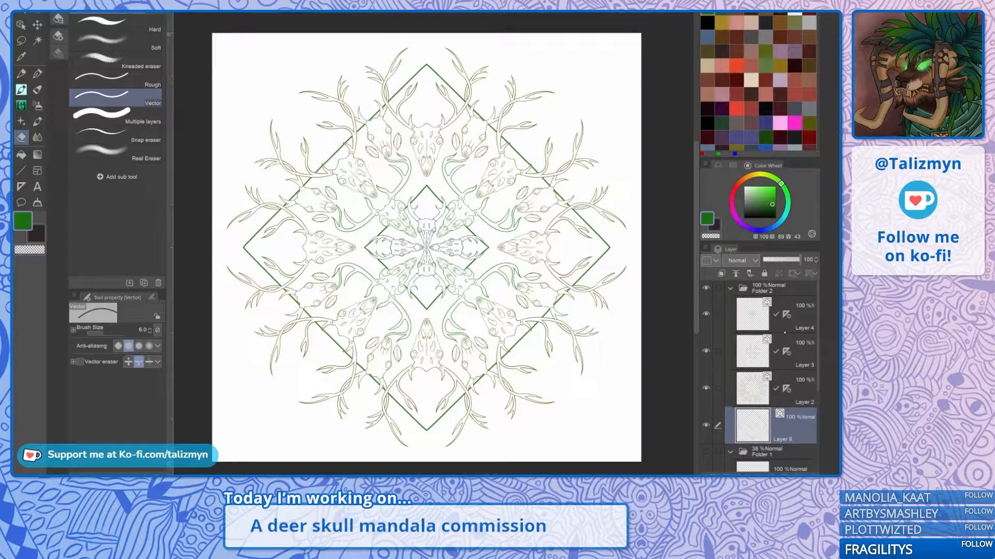
left_click(793, 317)
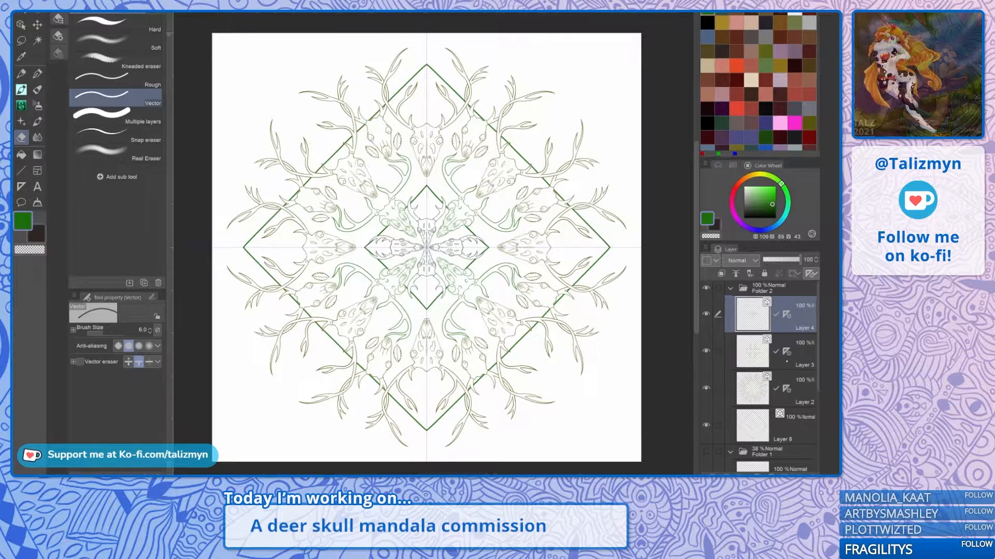
Step: On Layer 2, sample the olive line colour and thicken the jagged nasal opening and its side lines on the upper skull with the G-pen
left_click(793, 389)
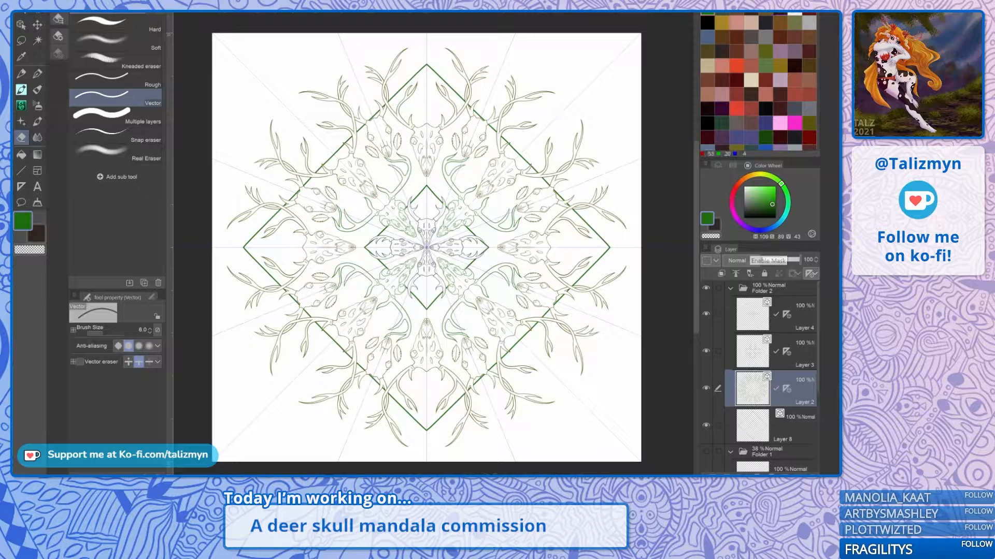
scroll(404, 150, "up", 4)
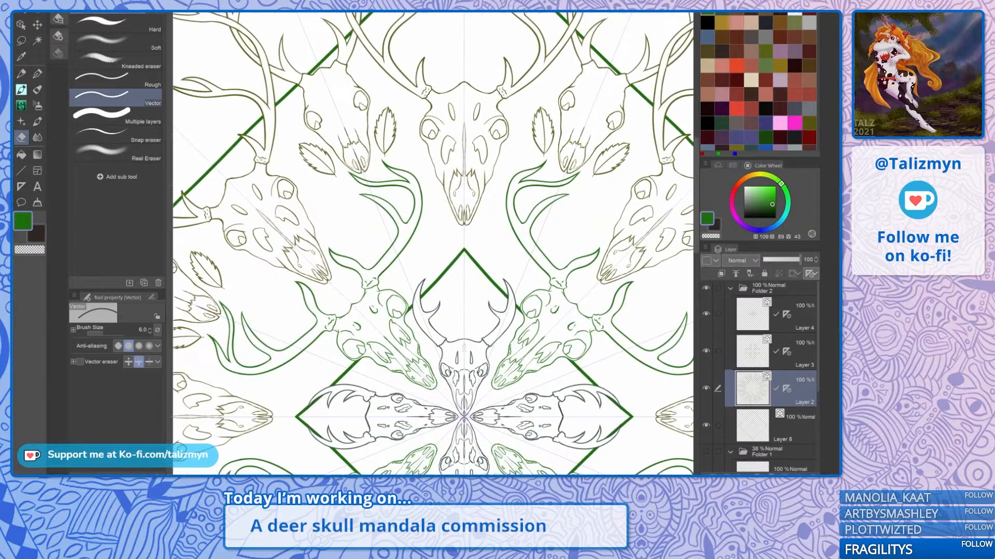
scroll(464, 197, "up", 5)
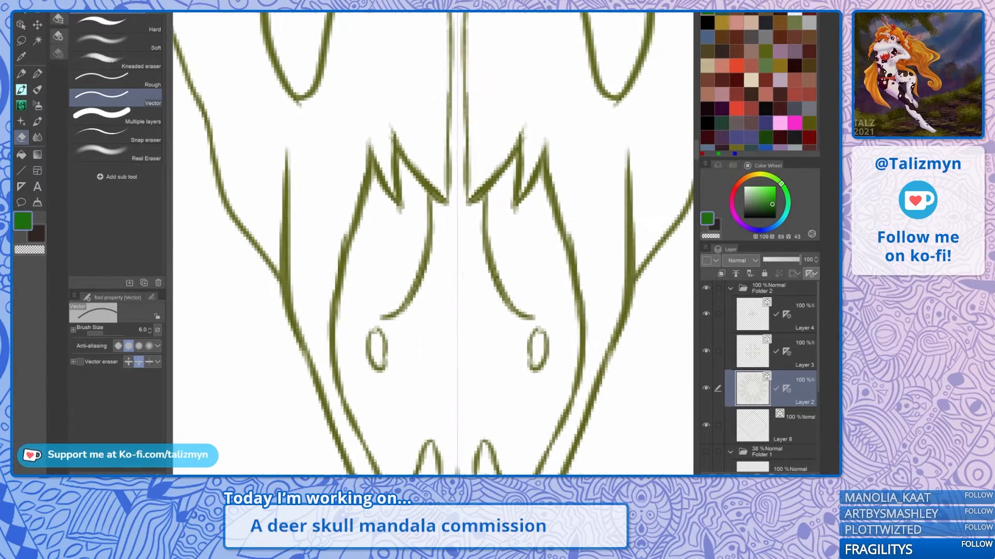
key("i")
left_click(494, 181)
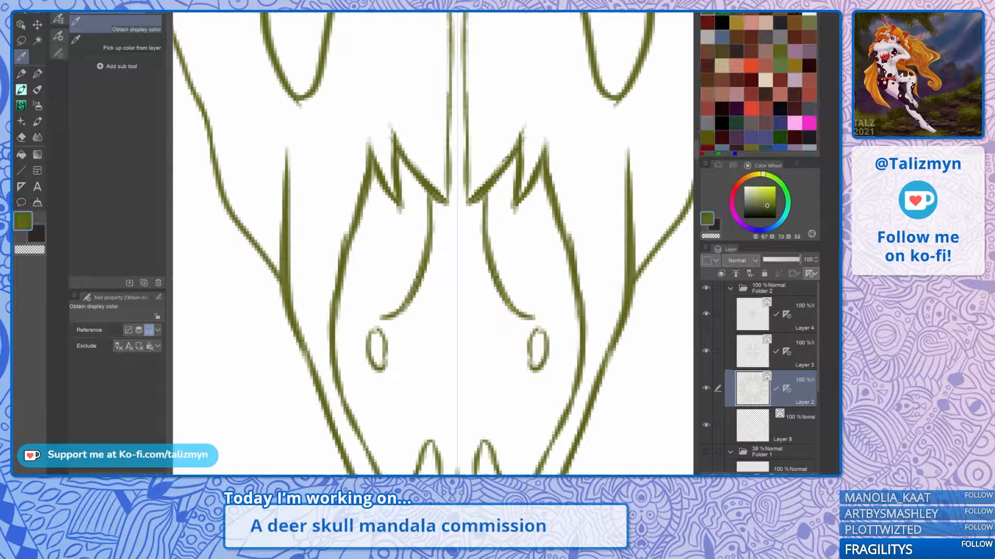
left_click(37, 73)
mouse_move(480, 194)
left_mouse_down()
mouse_move(472, 201)
mouse_move(521, 134)
left_mouse_up()
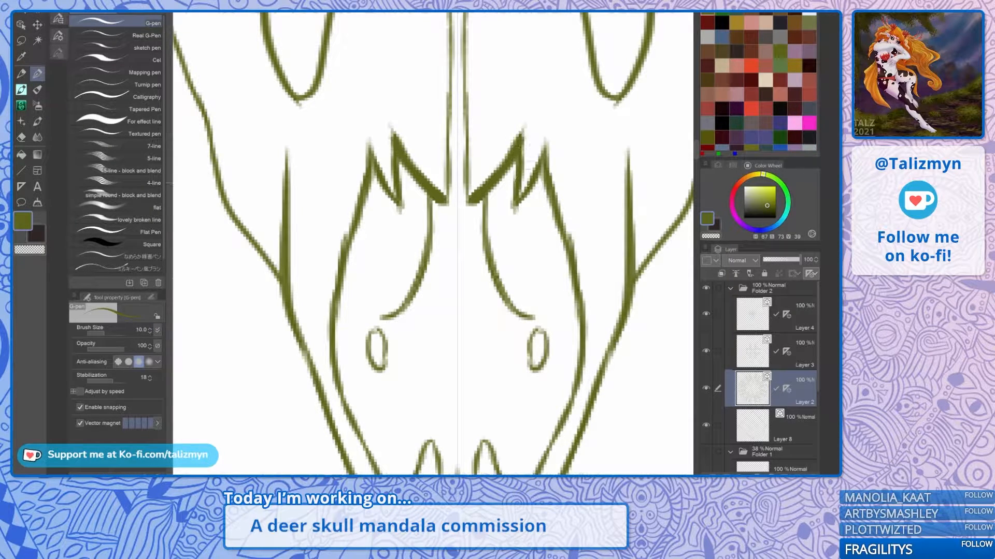
left_click_drag(521, 169, 524, 145)
mouse_move(519, 198)
left_mouse_down()
mouse_move(547, 145)
mouse_move(546, 69)
left_mouse_up()
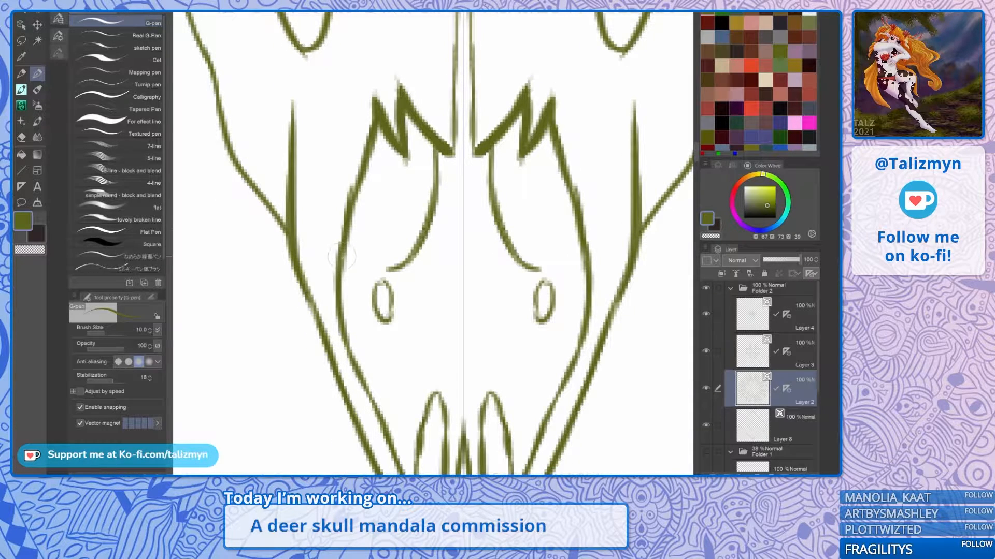
mouse_move(342, 256)
left_mouse_down()
mouse_move(358, 140)
mouse_move(381, 91)
left_mouse_up()
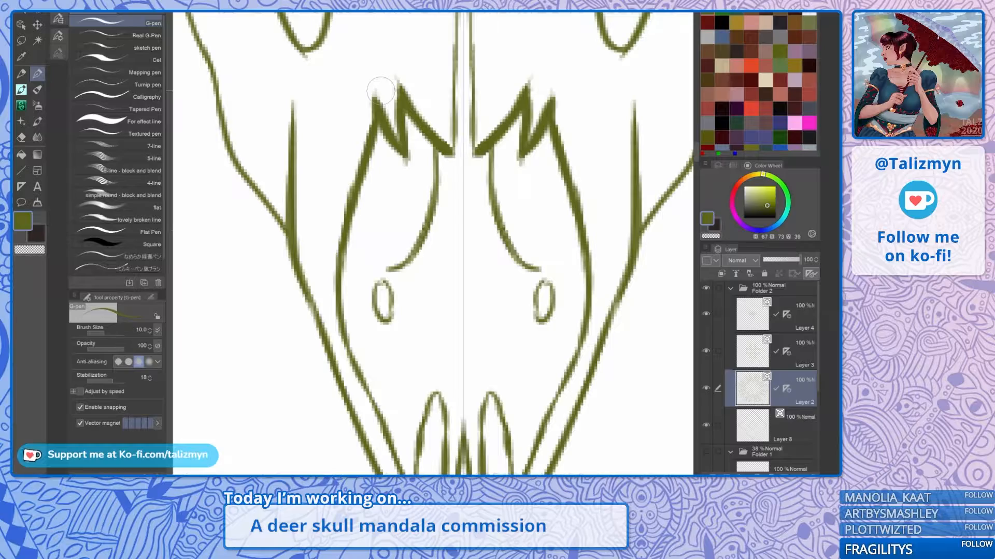
Step: Bring the whole mandala into view and save the file
scroll(540, 192, "down", 5)
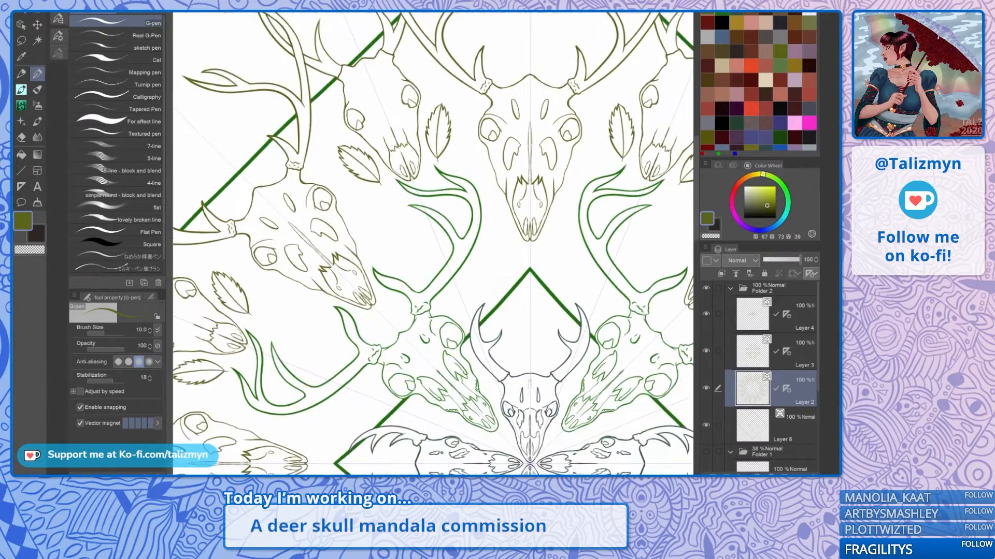
scroll(433, 244, "down", 4)
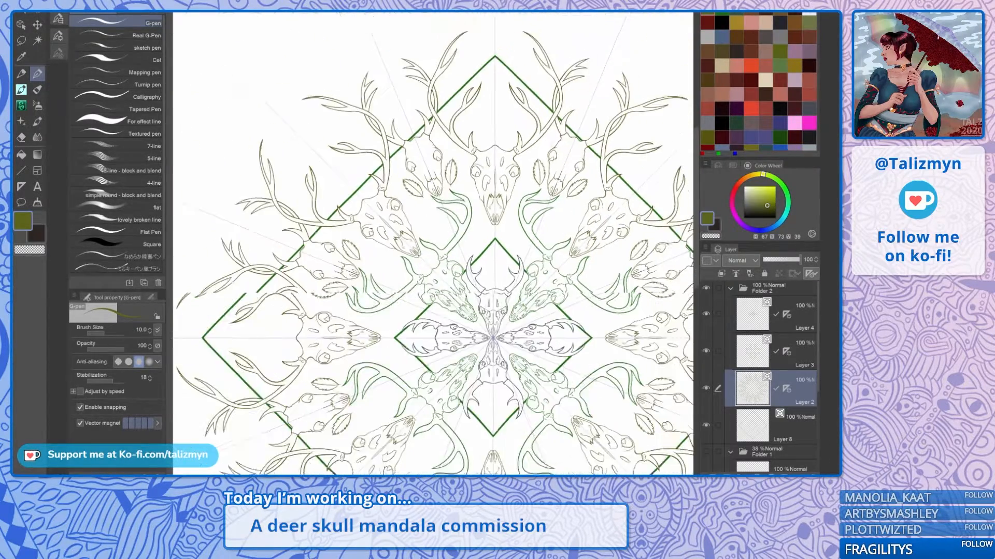
scroll(540, 207, "down", 1)
mouse_move(500, 322)
left_mouse_down()
mouse_move(455, 290)
mouse_move(455, 252)
left_mouse_up()
scroll(540, 215, "down", 2)
key("alt+f")
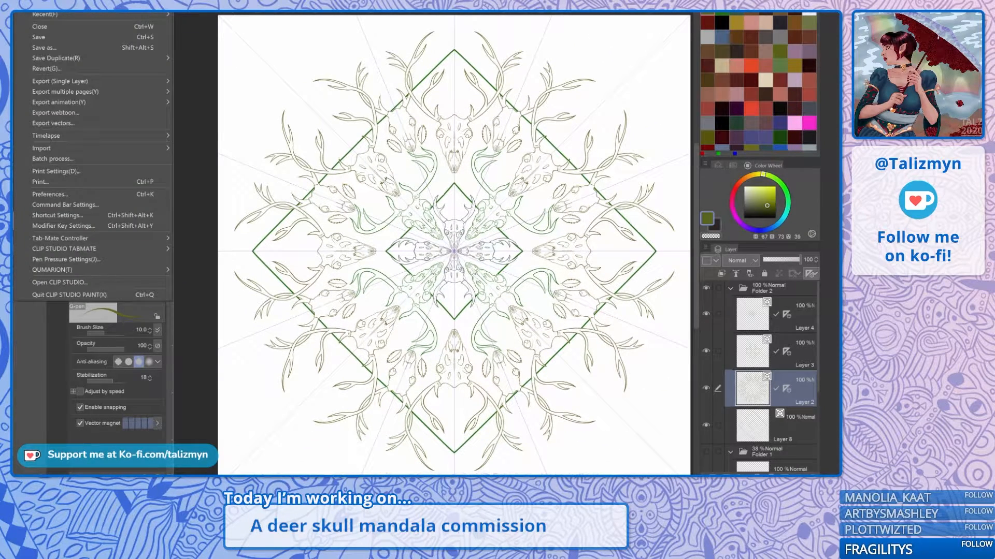
left_click(47, 37)
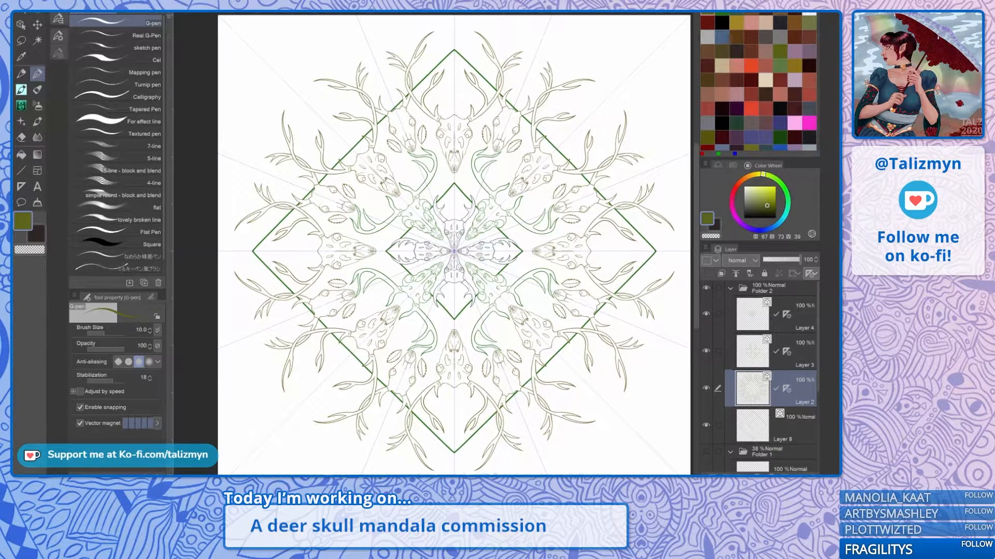
Step: Select Layer 3 and sample the green line colour from the diamond-coloured line art as the drawing colour
mouse_move(454, 251)
left_mouse_down()
mouse_move(452, 321)
mouse_move(525, 372)
mouse_move(460, 336)
left_mouse_up()
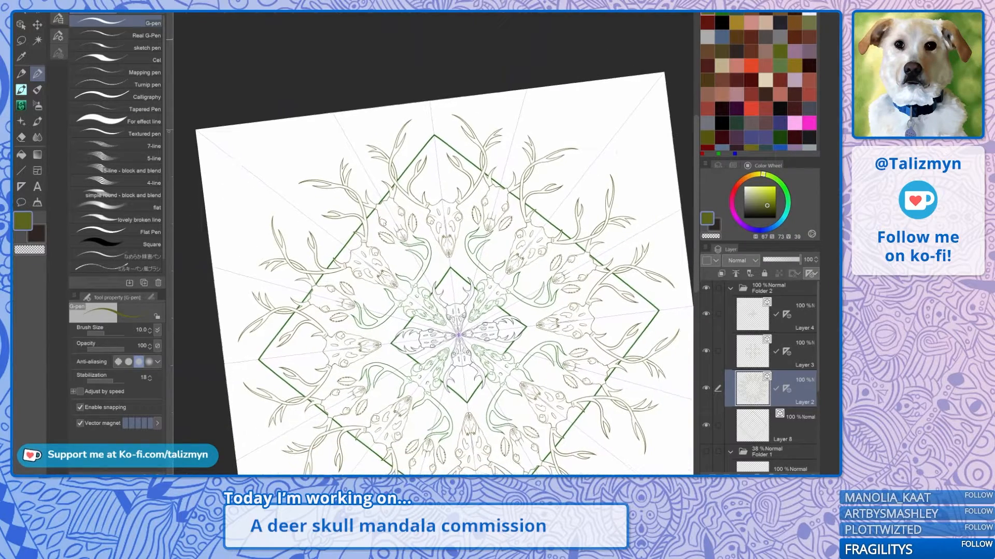
key("ctrl+at")
key("ctrl+plus")
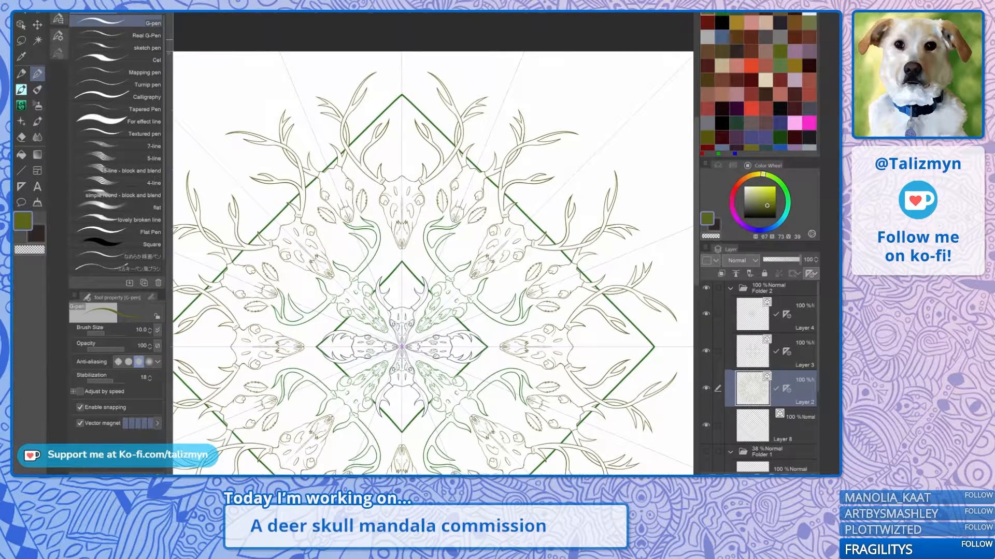
left_click(804, 353)
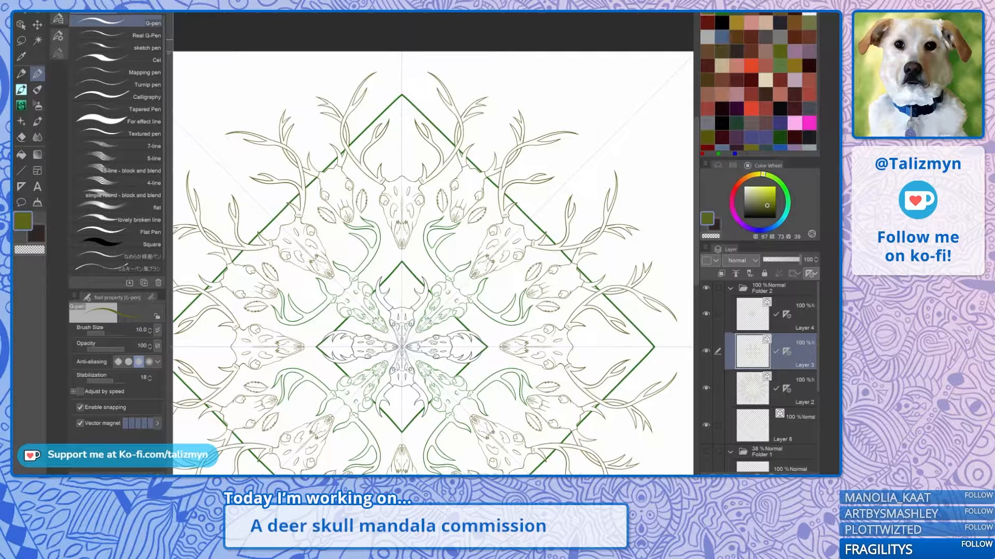
left_click(518, 211, "alt")
Step: Try drawing a curved green square frame around the outside of the whole mandala on Layer 3
mouse_move(558, 93)
left_mouse_down()
mouse_move(665, 82)
mouse_move(574, 115)
left_mouse_up()
key("ctrl+z")
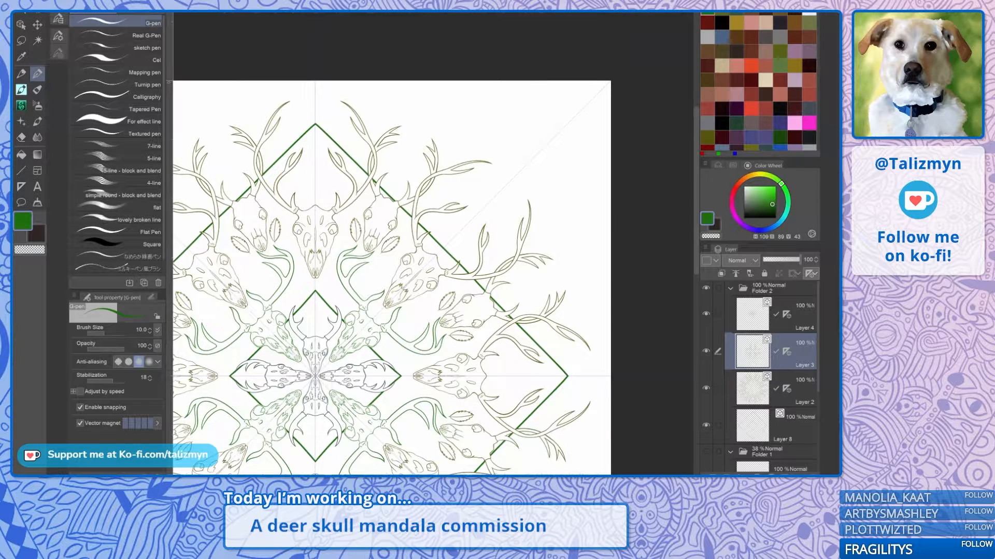
scroll(575, 213, "up", 2)
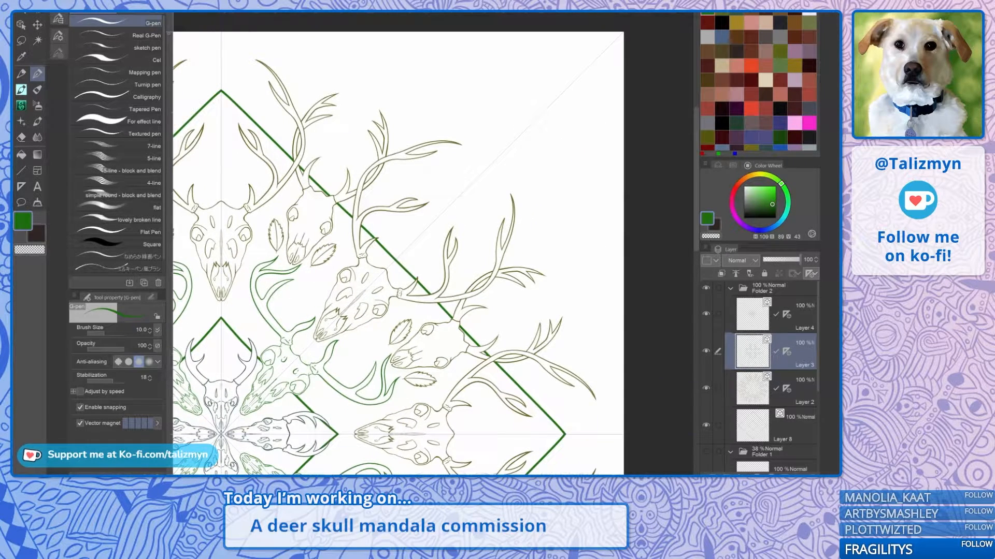
mouse_move(576, 213)
left_mouse_down()
mouse_move(545, 243)
mouse_move(550, 104)
left_mouse_up()
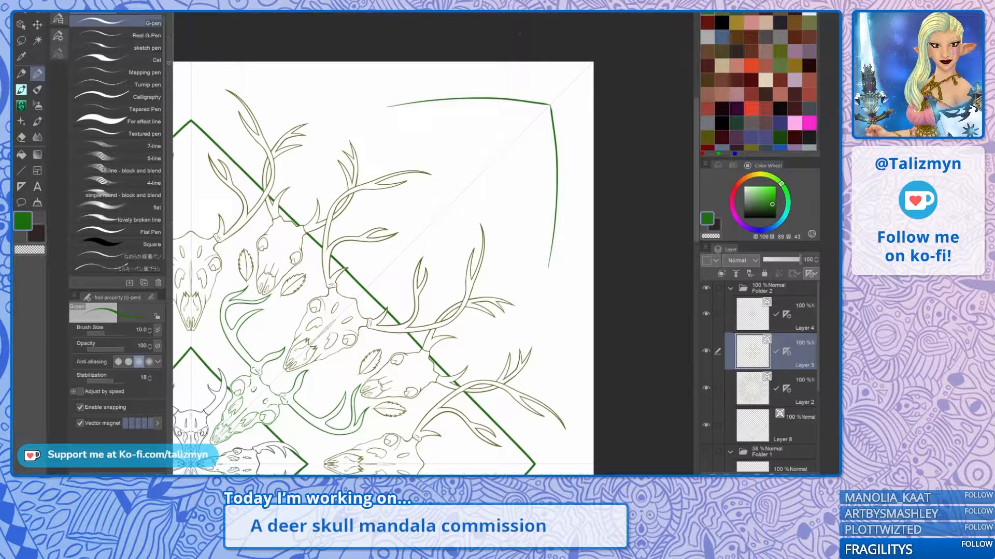
key("ctrl+z")
left_click_drag(559, 259, 552, 218)
mouse_move(242, 312)
left_mouse_down()
mouse_move(399, 189)
mouse_move(520, 126)
left_mouse_up()
scroll(547, 192, "down", 4)
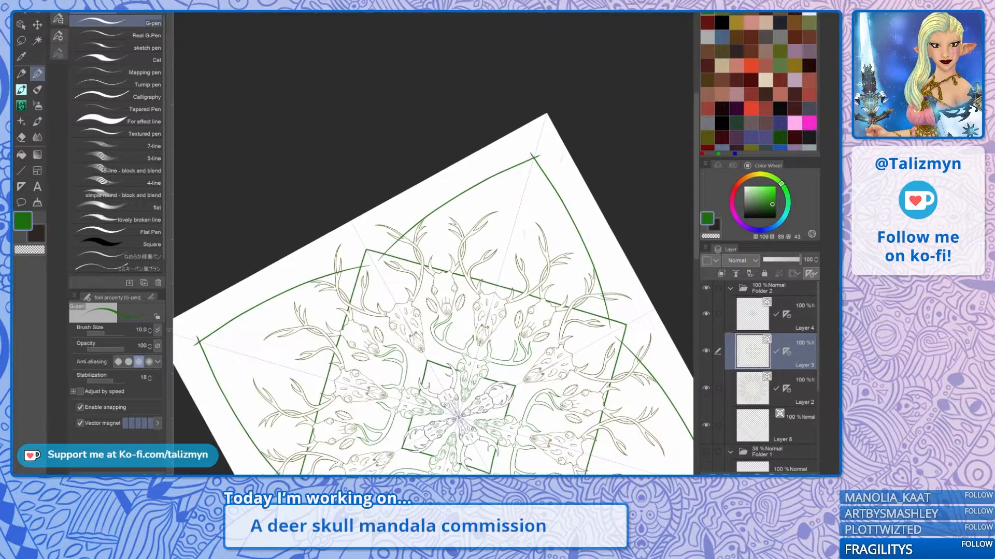
key("ctrl+at")
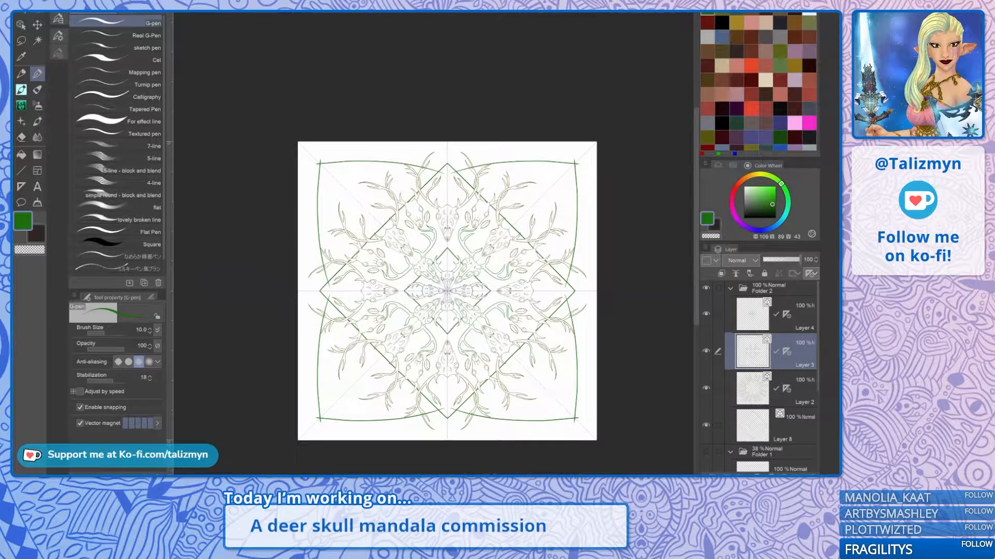
key("ctrl+z")
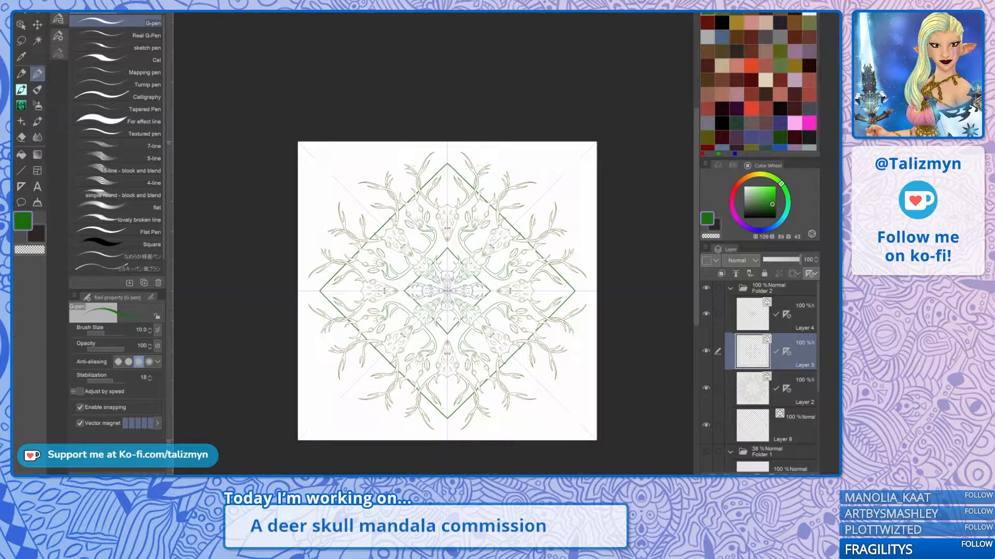
Step: Try a green G-pen line beside the diagonal green skull, running from the inner diamond's edge towards its antler
scroll(541, 252, "up", 3)
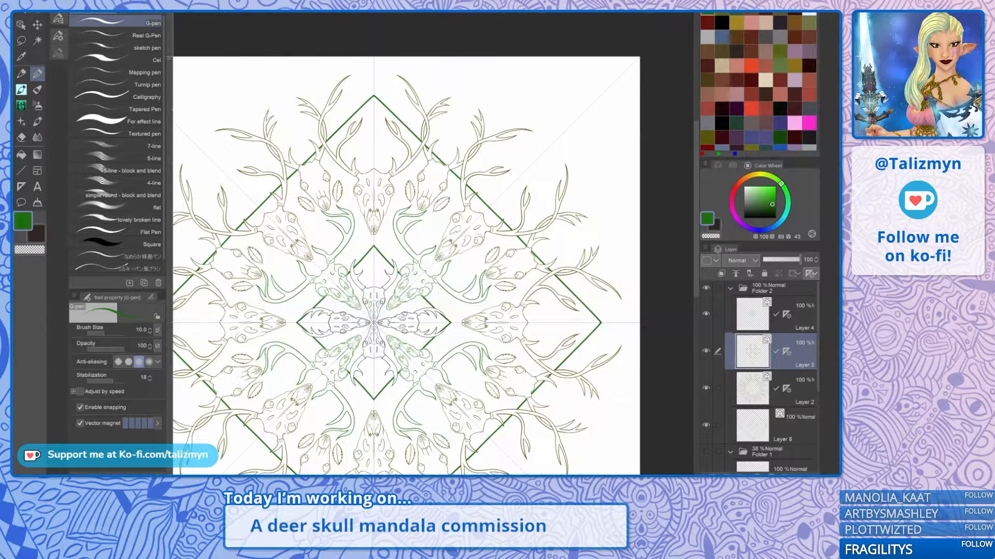
scroll(435, 311, "up", 4)
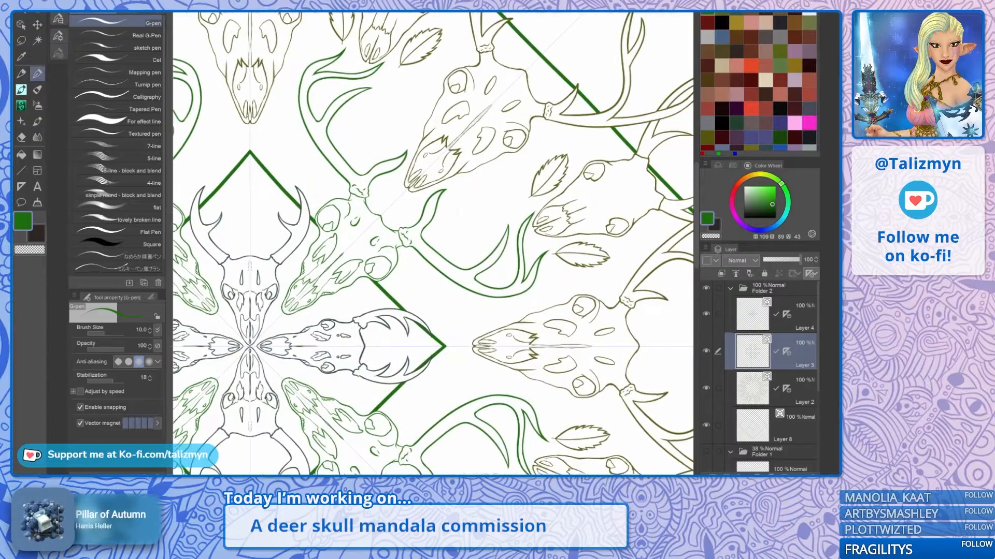
scroll(396, 300, "up", 3)
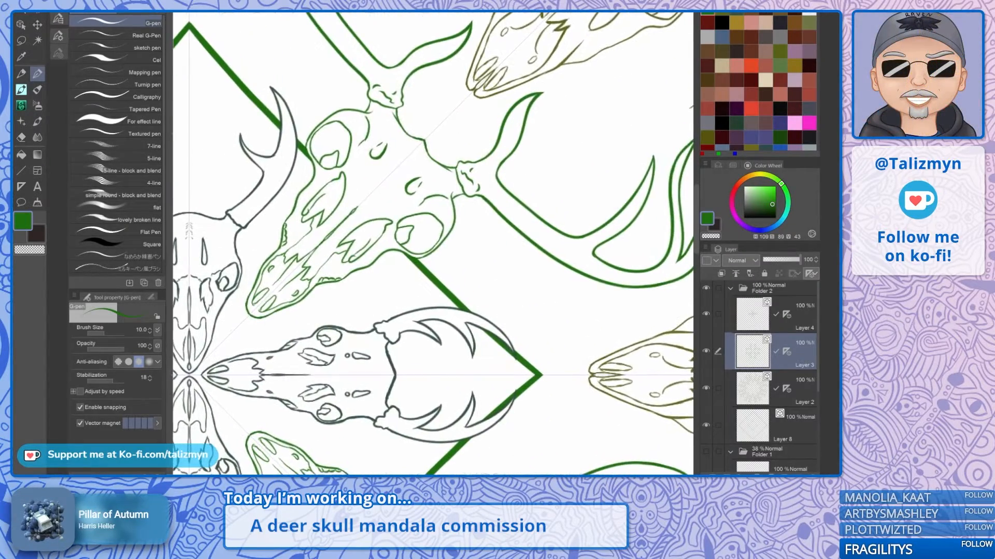
left_click_drag(396, 300, 439, 307)
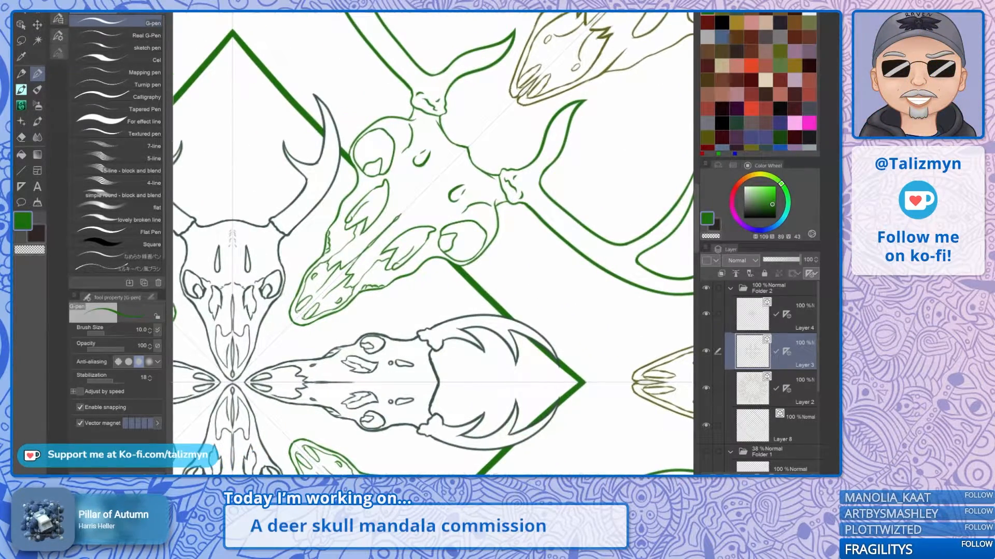
scroll(515, 261, "up", 2)
left_click_drag(515, 262, 486, 281)
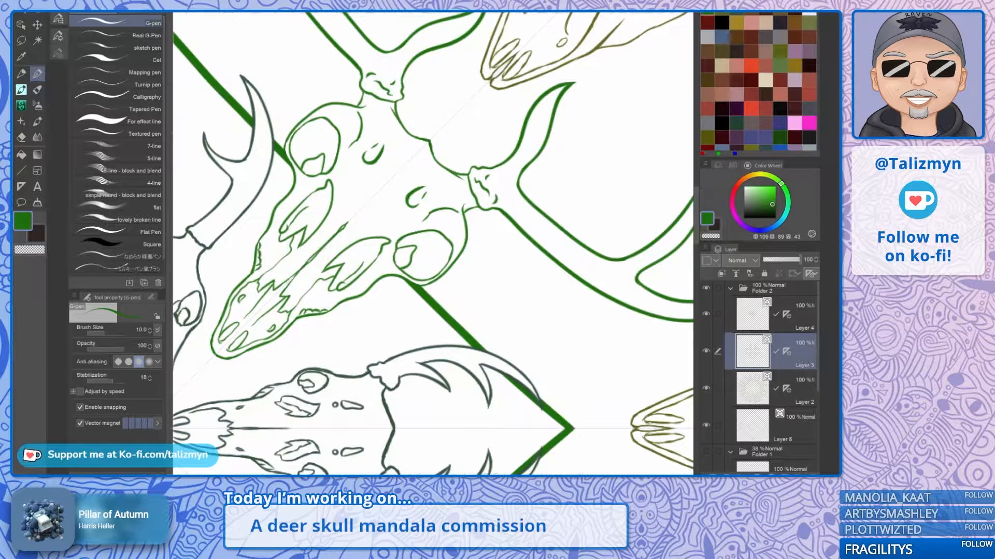
mouse_move(455, 322)
left_mouse_down()
mouse_move(455, 294)
mouse_move(483, 290)
mouse_move(500, 255)
mouse_move(527, 244)
mouse_move(548, 210)
mouse_move(581, 188)
mouse_move(591, 150)
left_mouse_up()
key("ctrl+z")
scroll(571, 227, "down", 8)
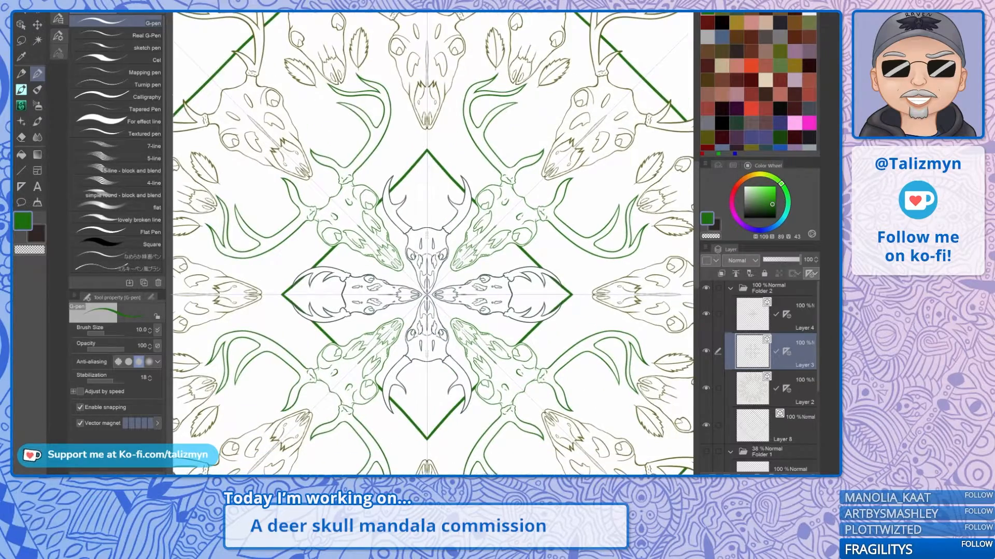
Step: Try a wavy green band across the foreheads of the central skulls, just below their antlers
left_click_drag(427, 294, 449, 255)
scroll(435, 244, "down", 3)
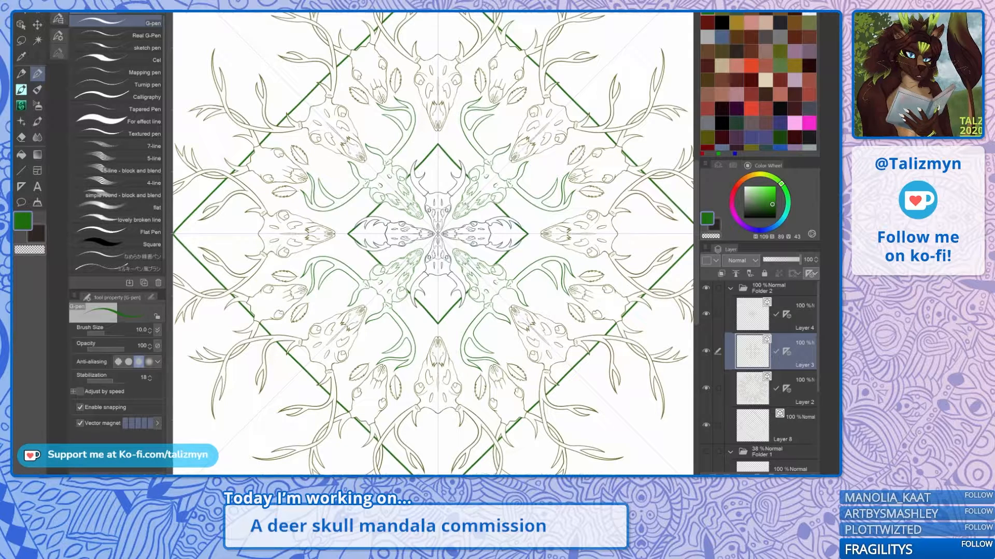
left_click_drag(438, 234, 442, 196)
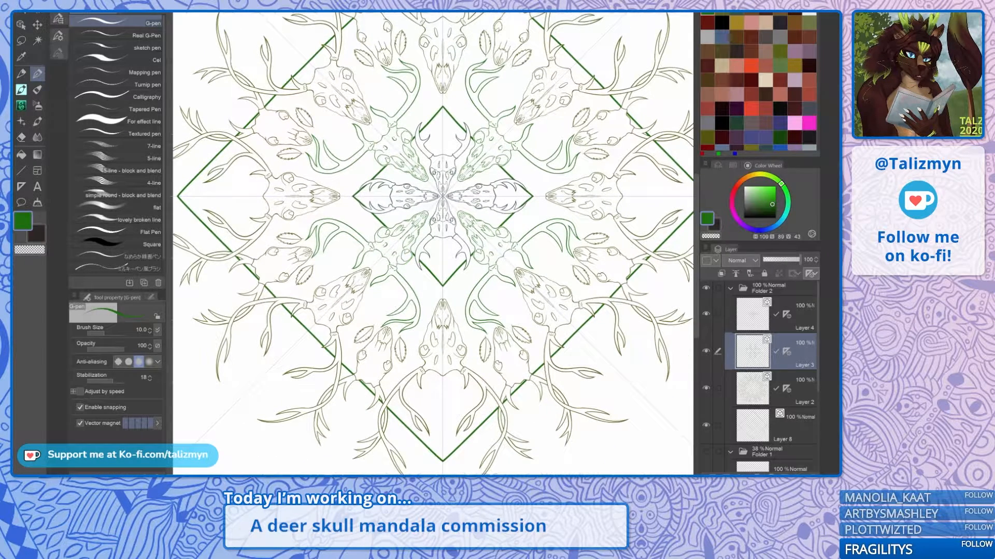
scroll(502, 216, "up", 4)
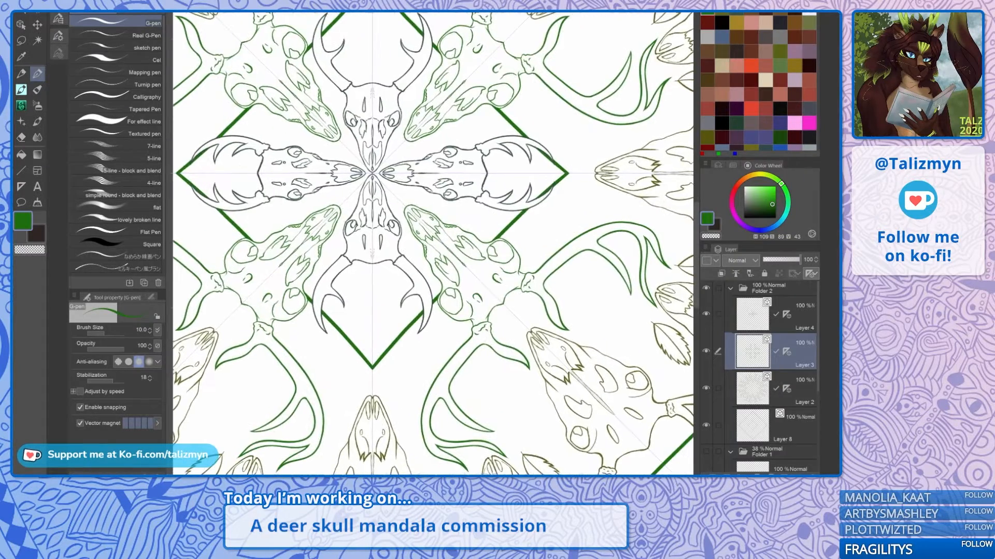
left_click_drag(438, 223, 452, 264)
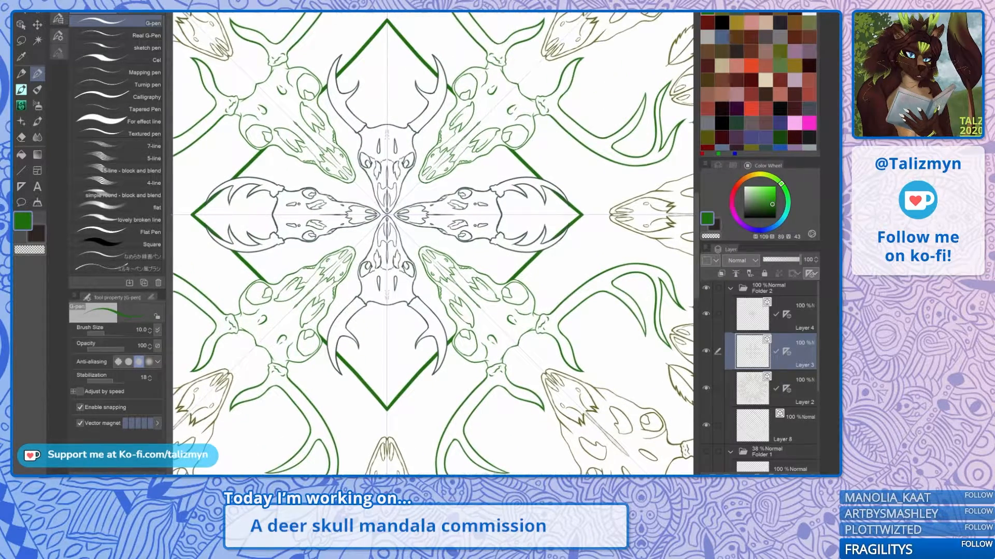
scroll(505, 254, "up", 4)
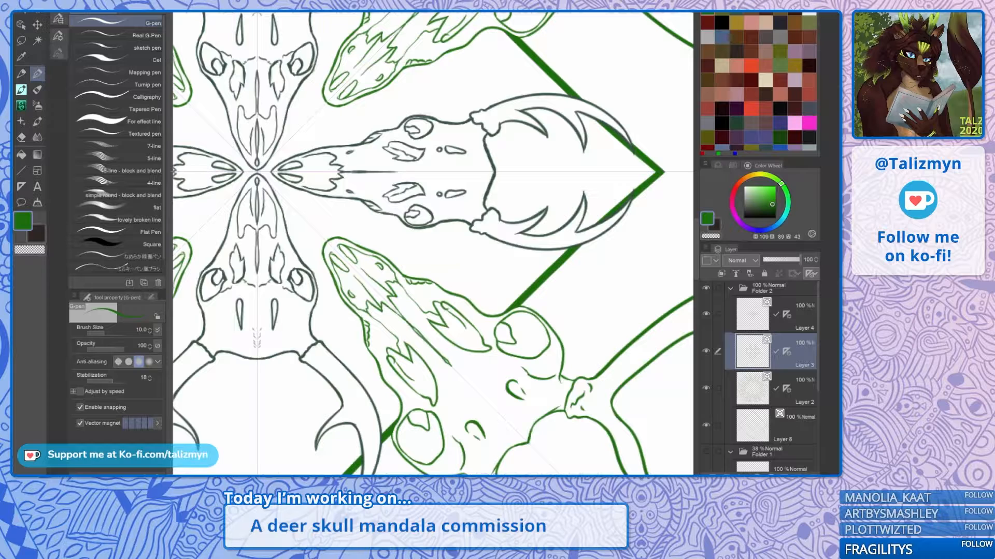
mouse_move(462, 291)
left_mouse_down()
mouse_move(474, 261)
mouse_move(446, 150)
left_mouse_up()
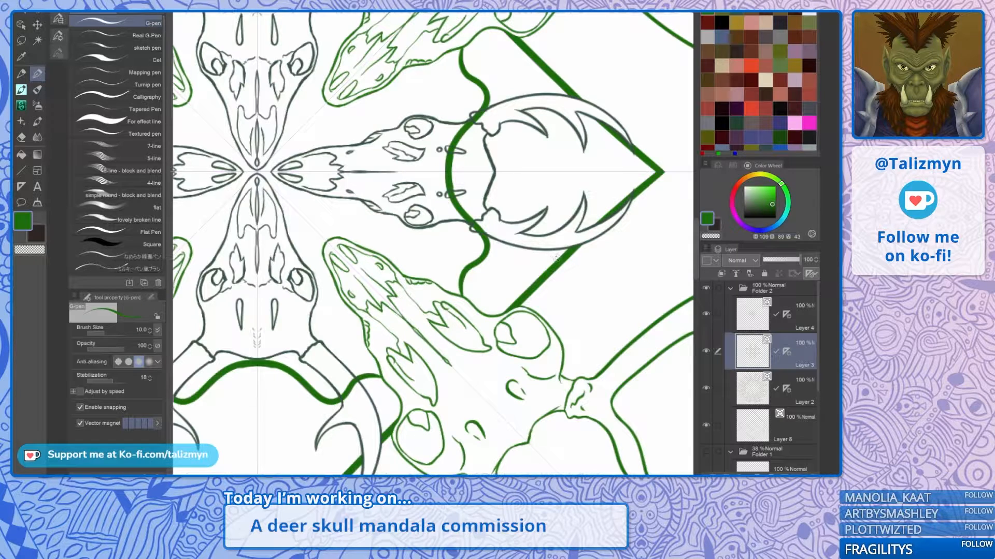
Step: Try several versions of a second wavy green band across the central skulls' antlers, ending on the inner diamond's edges
mouse_move(552, 257)
left_mouse_down()
mouse_move(554, 211)
mouse_move(588, 174)
left_mouse_up()
key("ctrl+z")
mouse_move(552, 257)
left_mouse_down()
mouse_move(542, 239)
mouse_move(565, 198)
mouse_move(564, 168)
left_mouse_up()
key("ctrl+z")
mouse_move(560, 256)
left_mouse_down()
mouse_move(535, 213)
mouse_move(567, 202)
mouse_move(580, 164)
left_mouse_up()
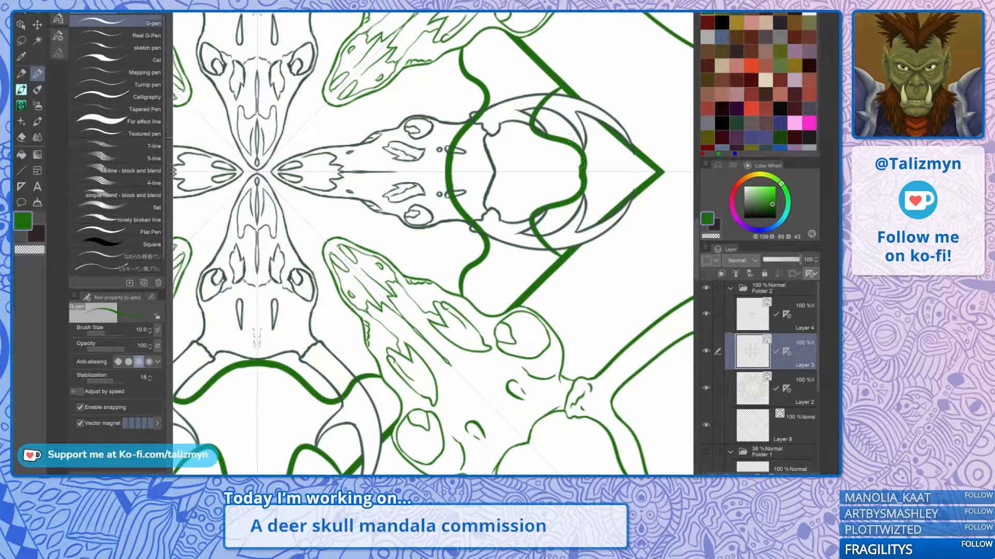
key("ctrl+z")
mouse_move(551, 264)
left_mouse_down()
mouse_move(532, 228)
mouse_move(548, 165)
left_mouse_up()
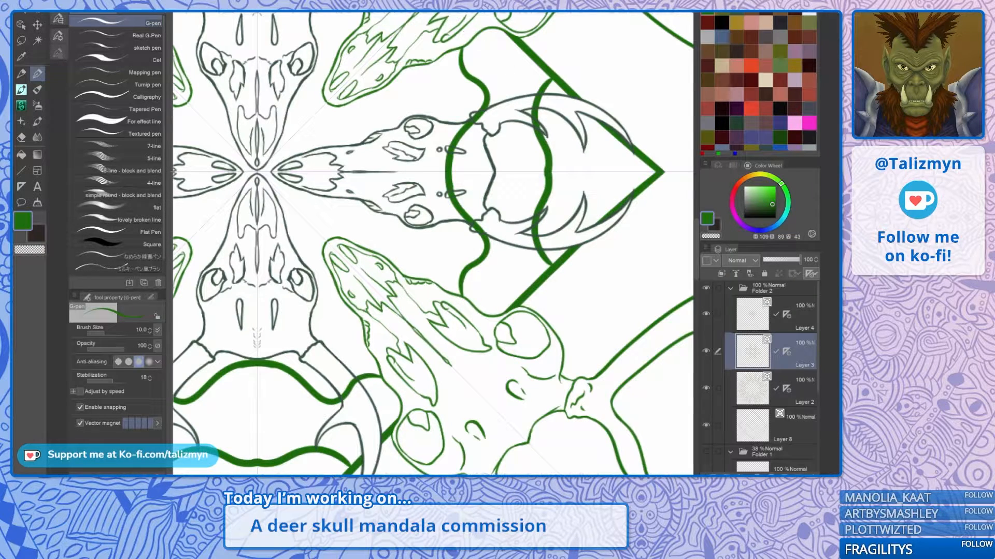
key("ctrl+z")
mouse_move(564, 259)
left_mouse_down()
mouse_move(539, 197)
mouse_move(541, 168)
left_mouse_up()
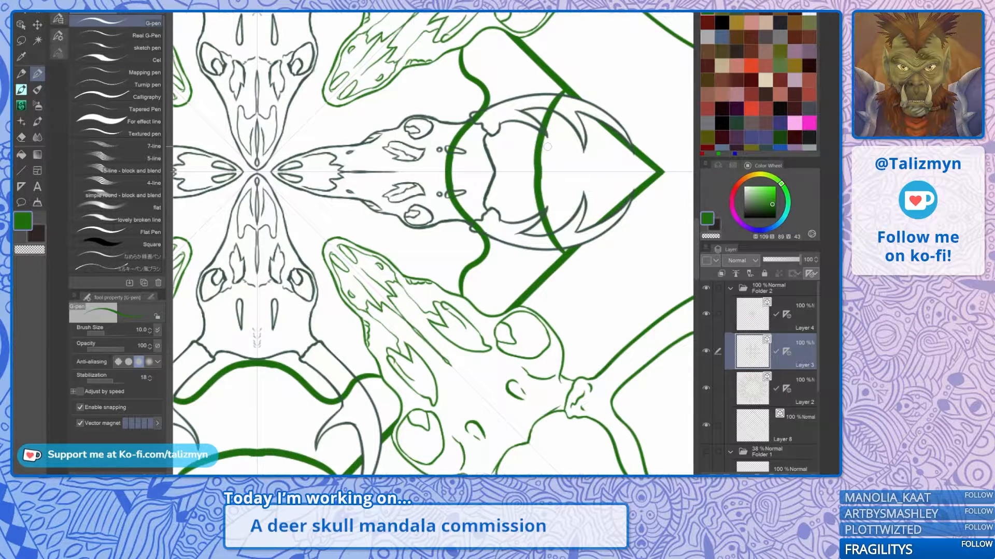
key("ctrl+z")
mouse_move(565, 248)
left_mouse_down()
mouse_move(554, 229)
mouse_move(569, 167)
left_mouse_up()
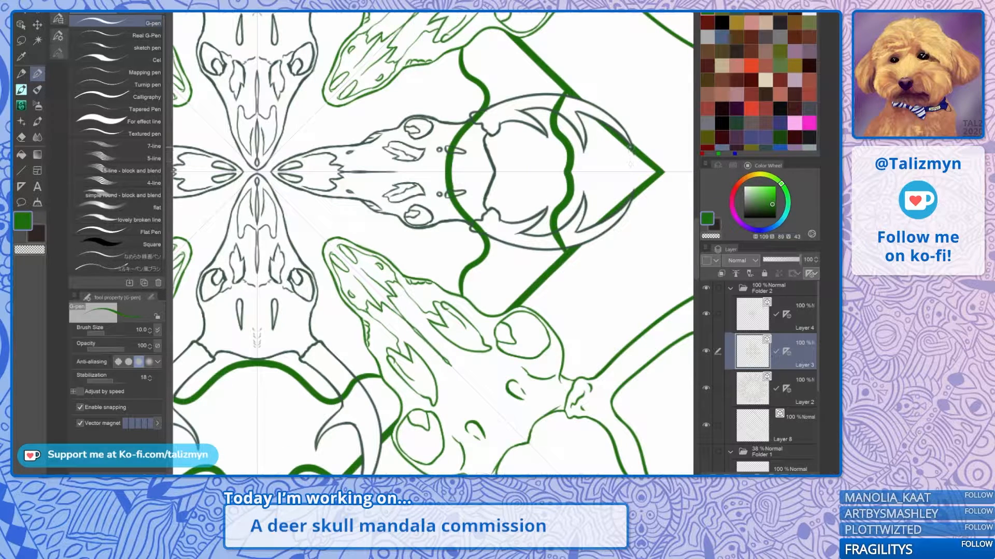
Step: Try crossing arcs inside the inner diamond's tips, review the pattern, and undo all the trial arcs and wavy bands
mouse_move(626, 149)
left_mouse_down()
mouse_move(604, 178)
mouse_move(617, 208)
left_mouse_up()
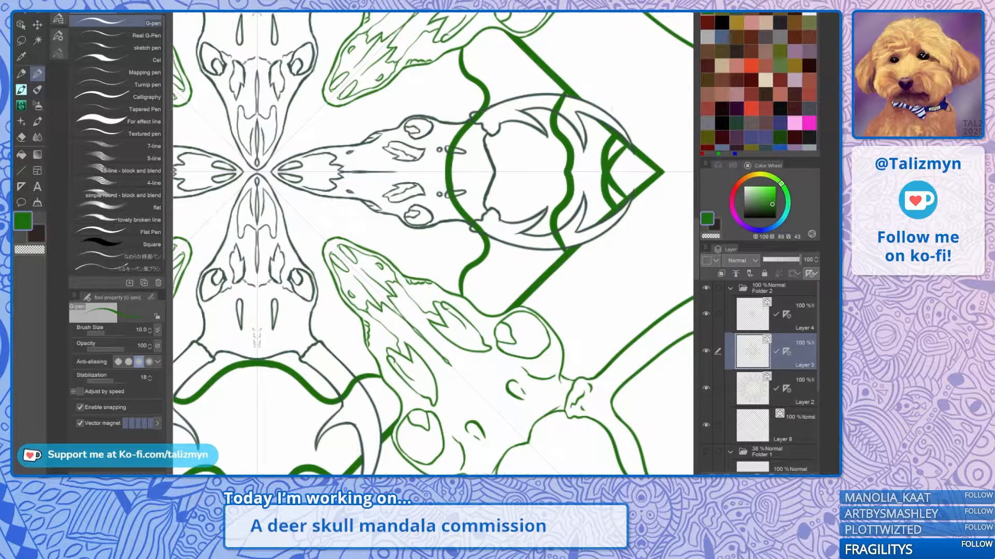
scroll(596, 200, "down", 3)
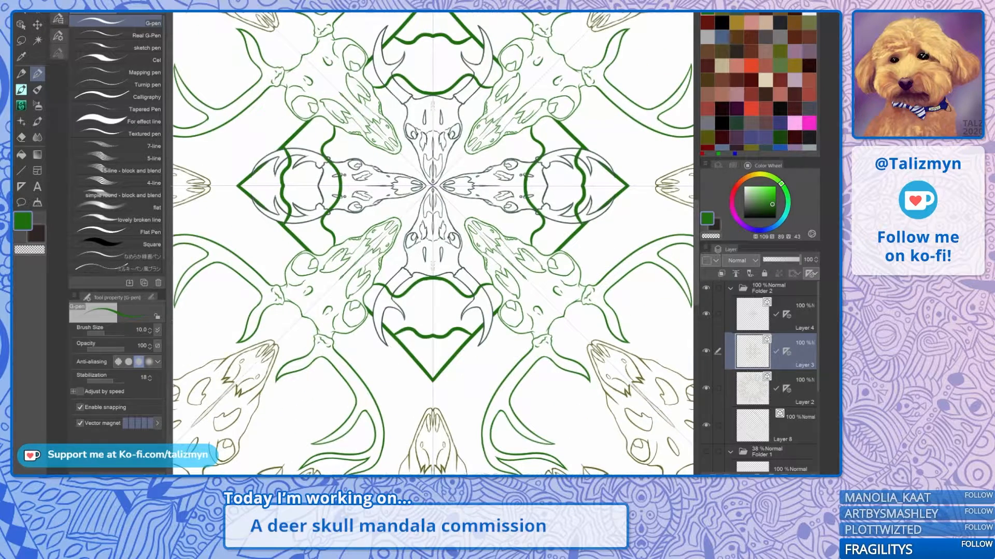
scroll(544, 202, "up", 3)
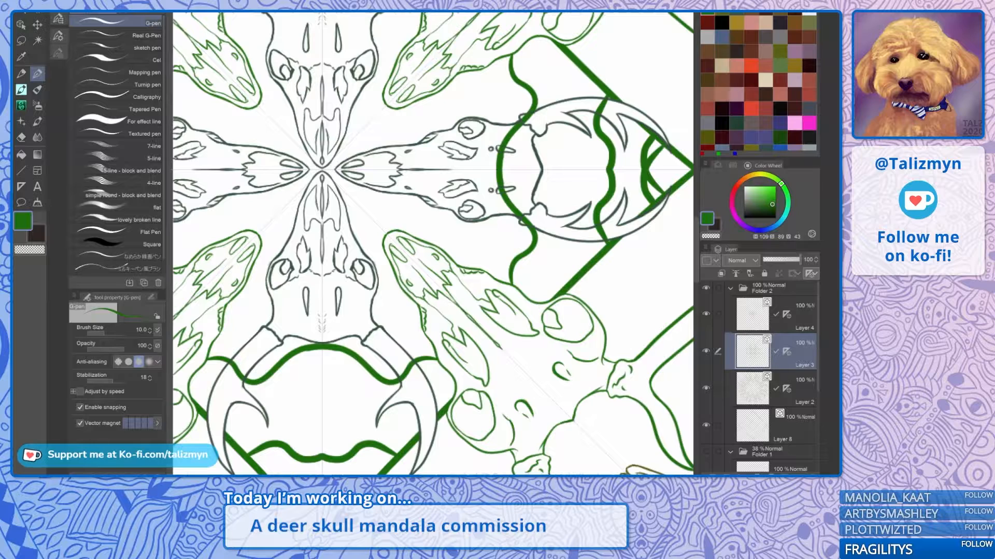
key("ctrl+z")
key("ctrl+z")
key("ctrl+z")
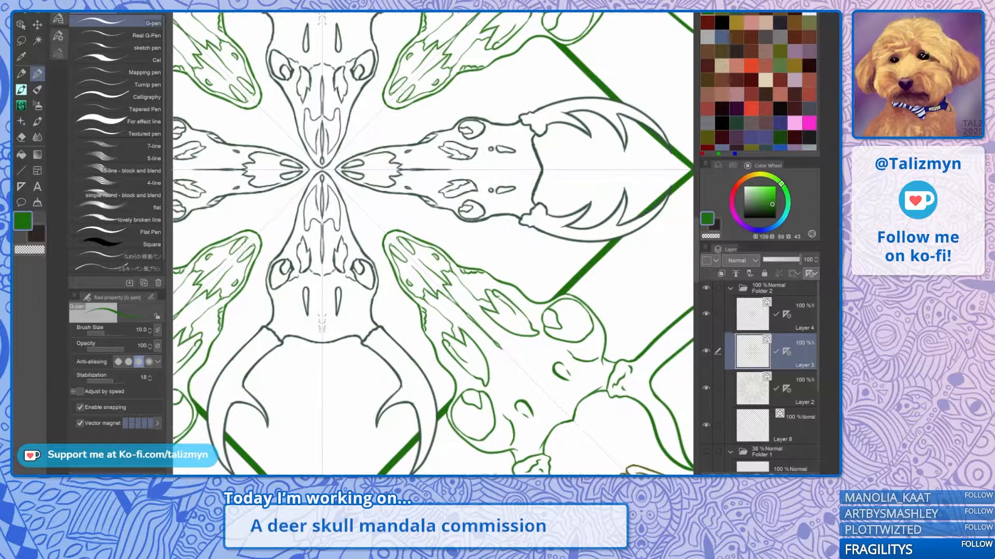
Step: Set the G-pen brush size to 8.0 and draw a green octagon around the central skulls' muzzles on Layer 3
left_click(150, 332)
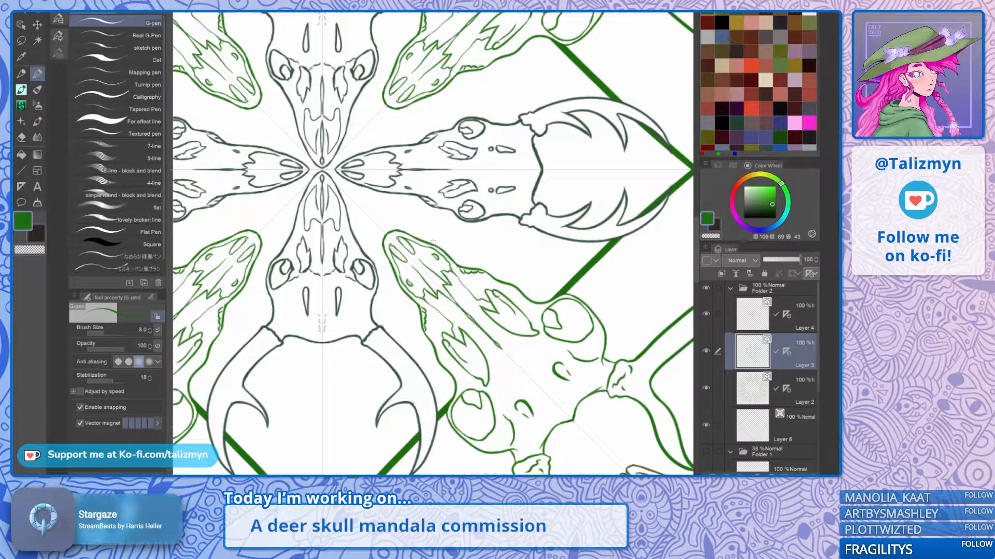
left_click_drag(433, 242, 447, 317)
scroll(447, 280, "up", 3)
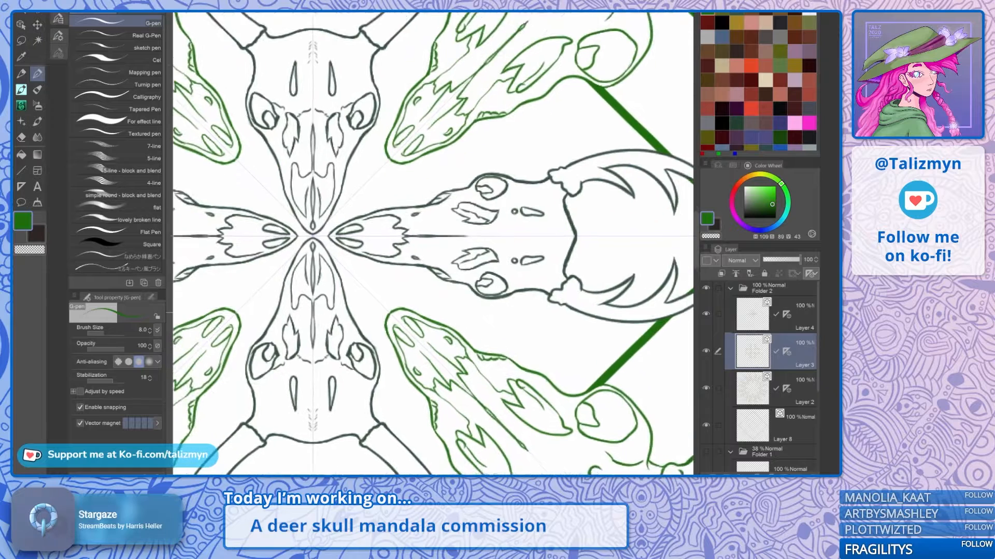
left_click_drag(373, 305, 400, 220)
key("ctrl+z")
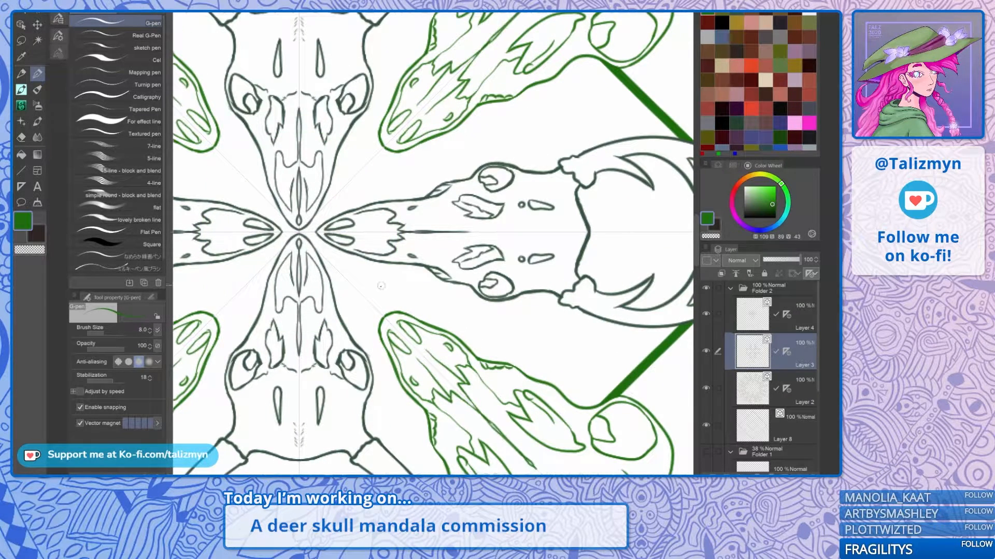
left_click_drag(369, 301, 407, 232)
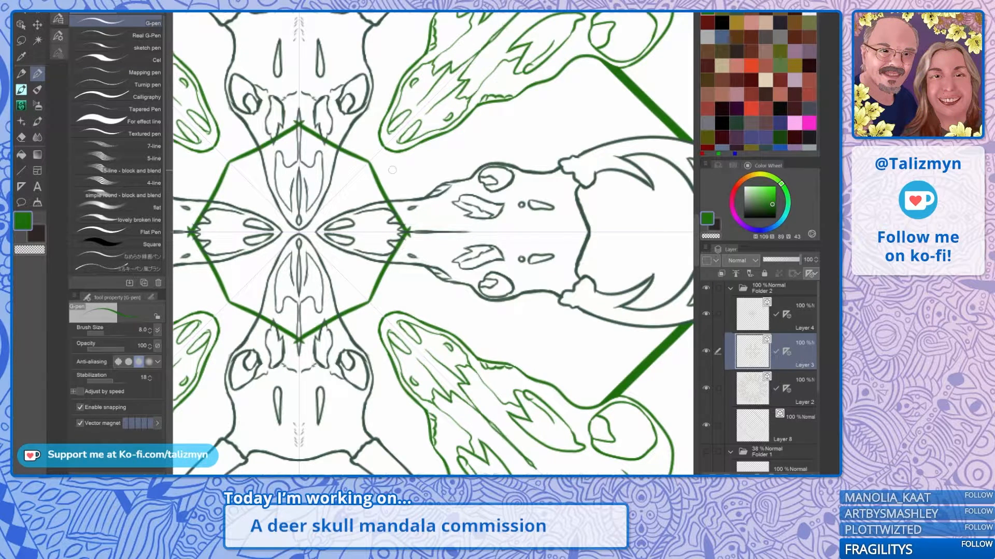
Step: Erase the stray line ends overshooting the green octagon's corners at the central skulls with the Vector eraser
key("e")
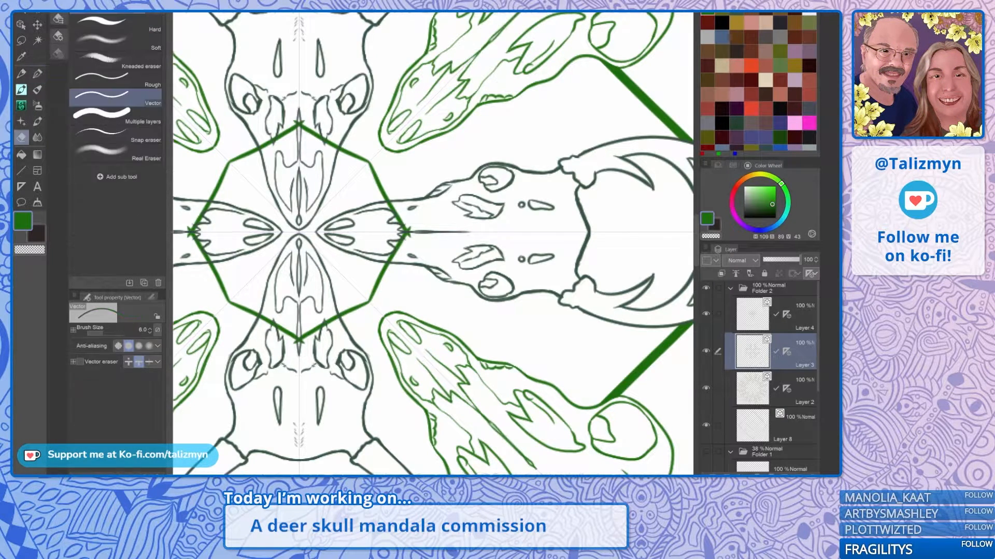
scroll(388, 217, "up", 5)
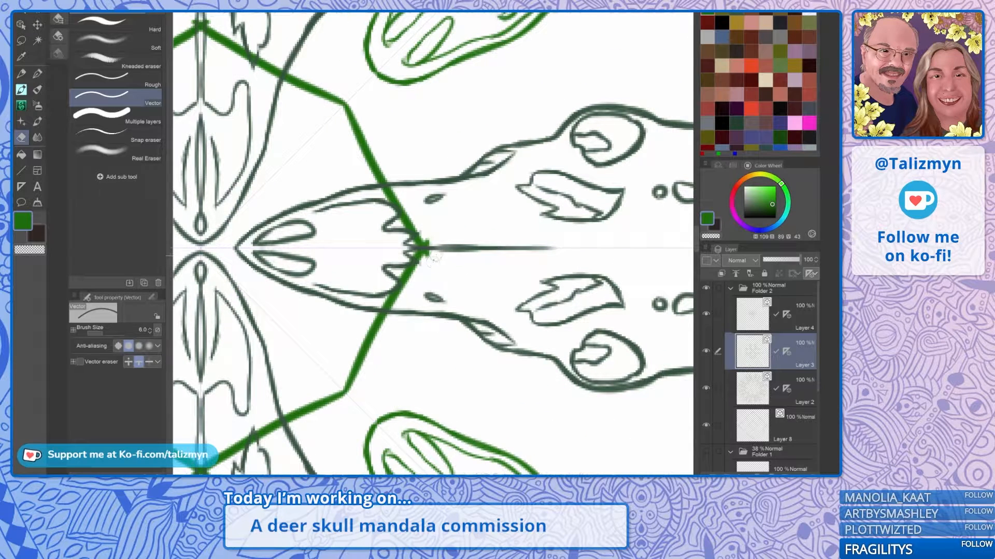
left_click_drag(430, 260, 430, 254)
mouse_move(438, 207)
left_mouse_down()
mouse_move(460, 189)
mouse_move(527, 308)
left_mouse_up()
key("p")
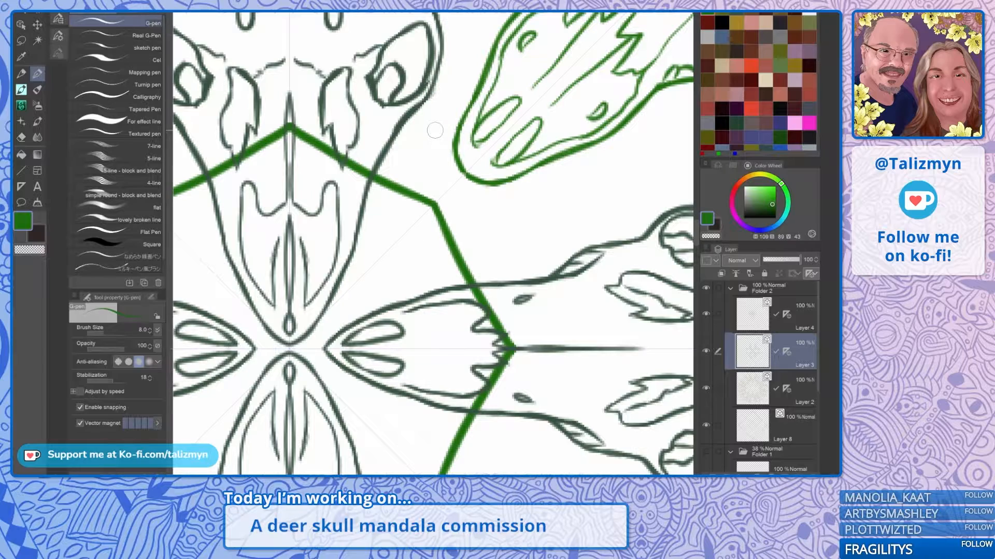
key("ctrl+minus")
key("ctrl+minus")
left_click_drag(434, 130, 433, 79)
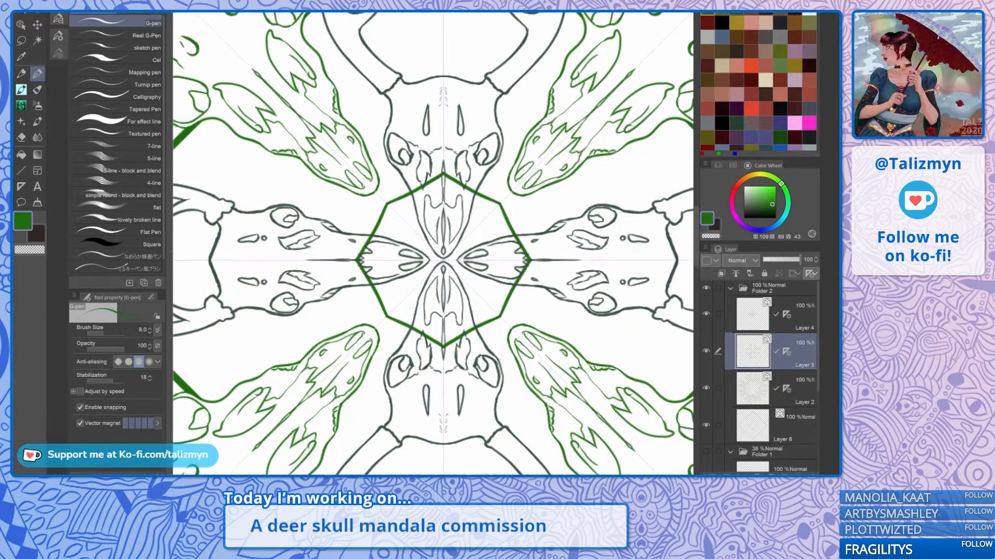
Step: Try erasing the octagon's corners over the central skulls' muzzles with snapping active, and undo it
key("ctrl+plus")
key("e")
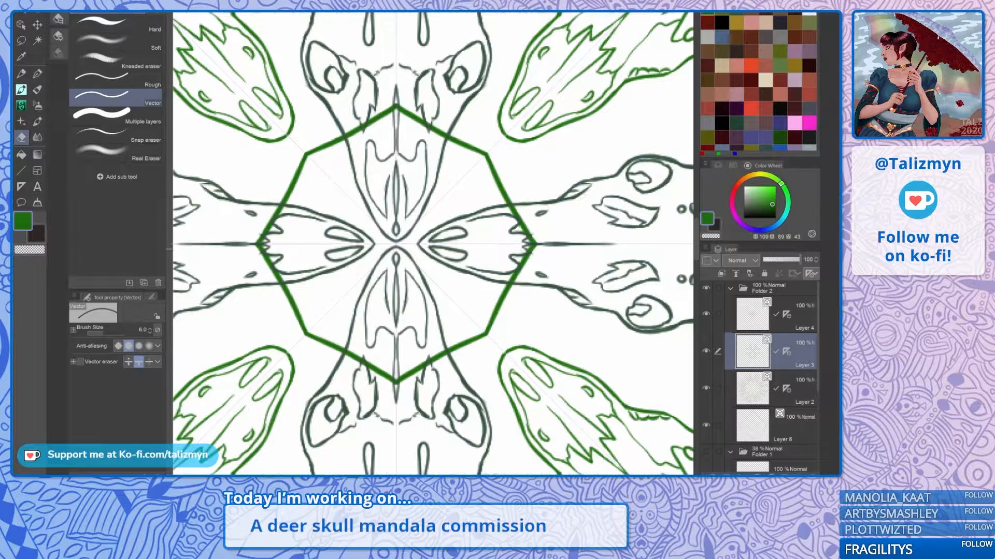
mouse_move(533, 253)
left_mouse_down()
mouse_move(536, 240)
mouse_move(519, 228)
left_mouse_up()
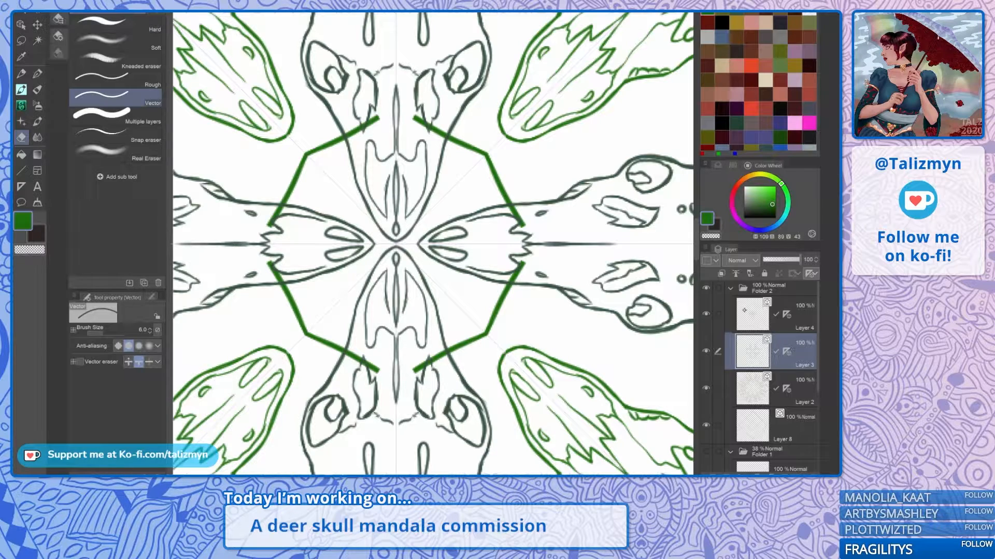
key("ctrl+z")
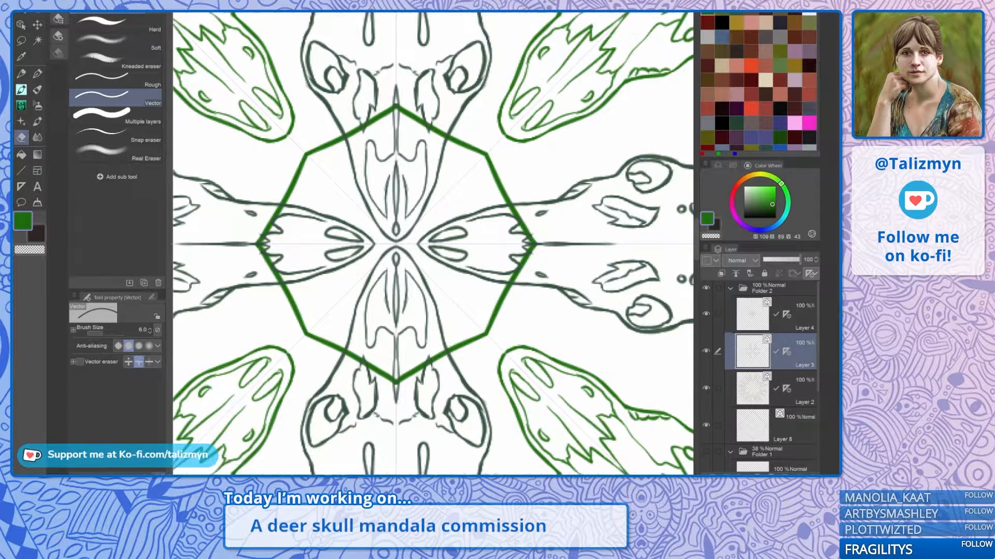
Step: Make the Enable snapping option available in the Vector eraser's tool properties and turn snapping off
left_click(159, 474)
left_click(360, 263)
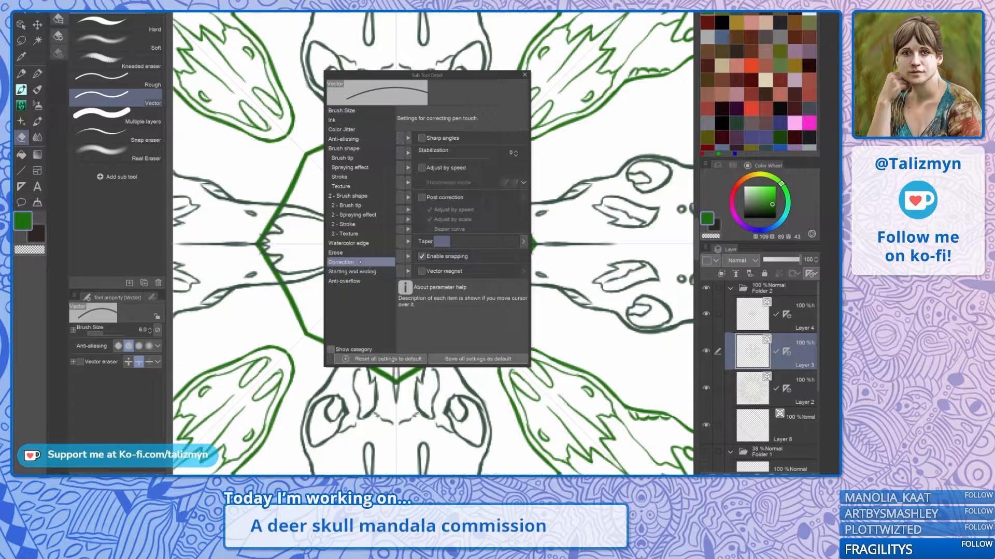
left_click(401, 257)
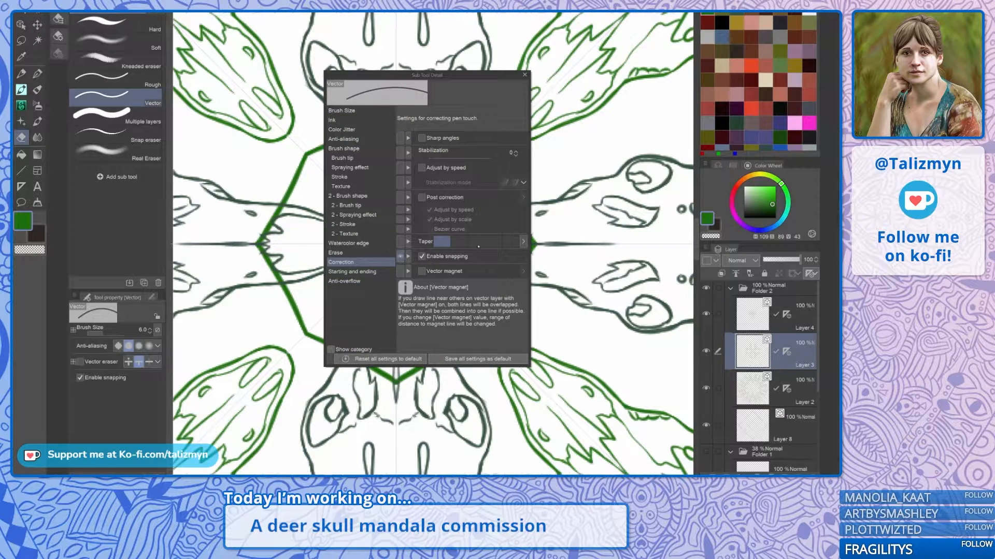
left_click(524, 76)
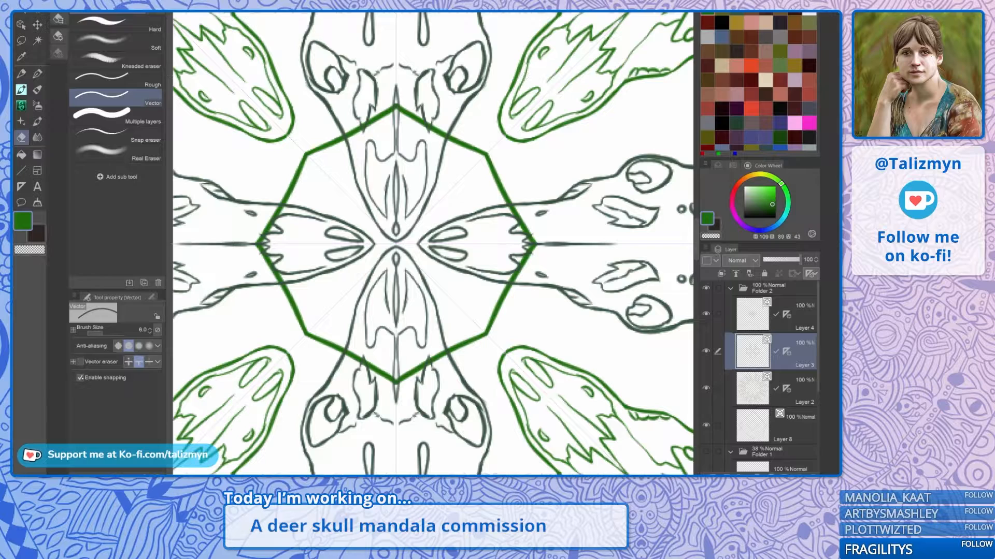
left_click(81, 377)
Step: Erase the octagon segments crossing the four central skulls up to their outlines, and turn the eraser's snapping back on
mouse_move(424, 370)
left_mouse_down()
mouse_move(388, 378)
mouse_move(381, 346)
mouse_move(357, 360)
mouse_move(349, 353)
left_mouse_up()
left_click_drag(424, 369, 444, 355)
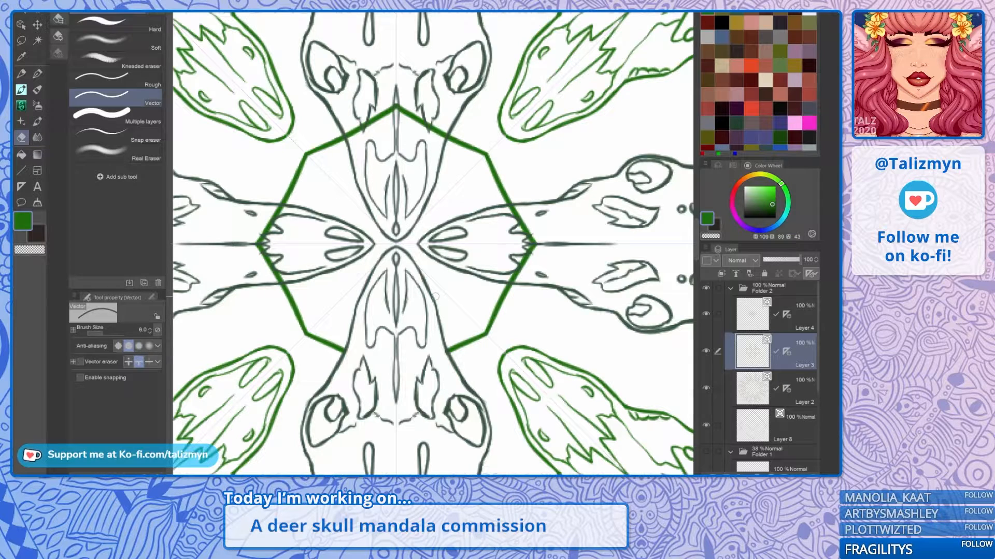
mouse_move(525, 227)
left_mouse_down()
mouse_move(514, 212)
mouse_move(537, 259)
mouse_move(514, 269)
left_mouse_up()
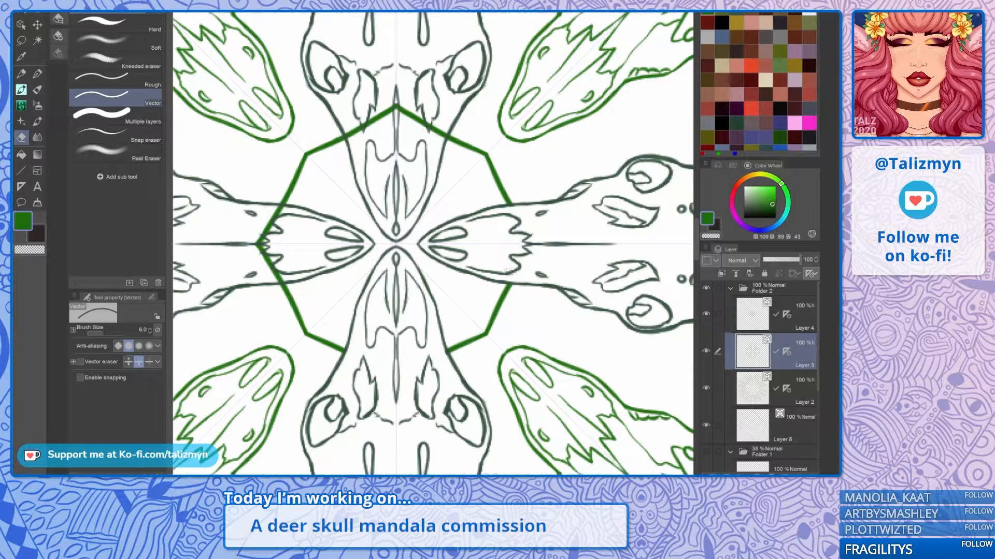
mouse_move(389, 112)
left_mouse_down()
mouse_move(409, 107)
mouse_move(420, 148)
mouse_move(429, 145)
mouse_move(431, 107)
mouse_move(444, 129)
left_mouse_up()
mouse_move(379, 117)
left_mouse_down()
mouse_move(369, 147)
mouse_move(389, 96)
mouse_move(352, 135)
left_mouse_up()
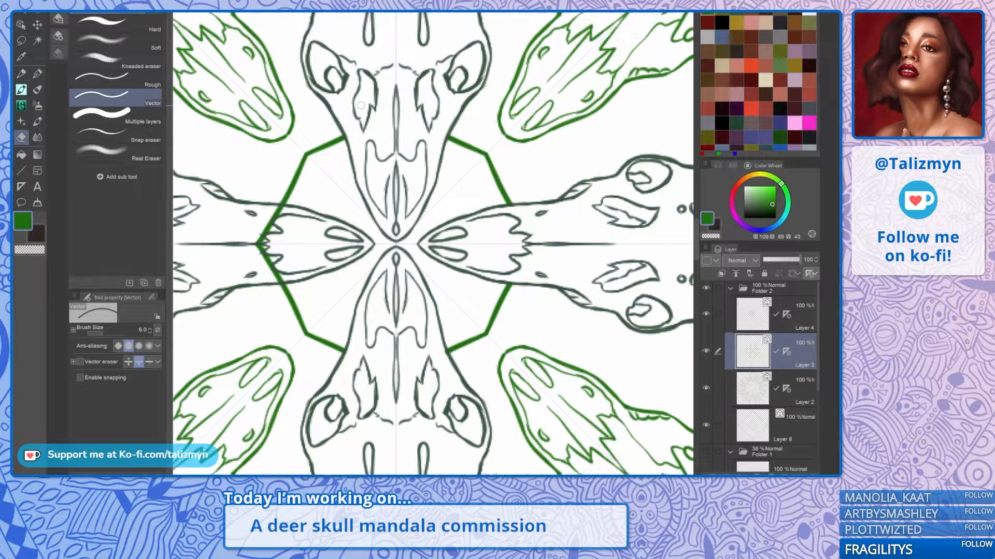
mouse_move(257, 242)
left_mouse_down()
mouse_move(267, 259)
mouse_move(255, 245)
mouse_move(278, 209)
left_mouse_up()
left_click_drag(263, 258, 282, 273)
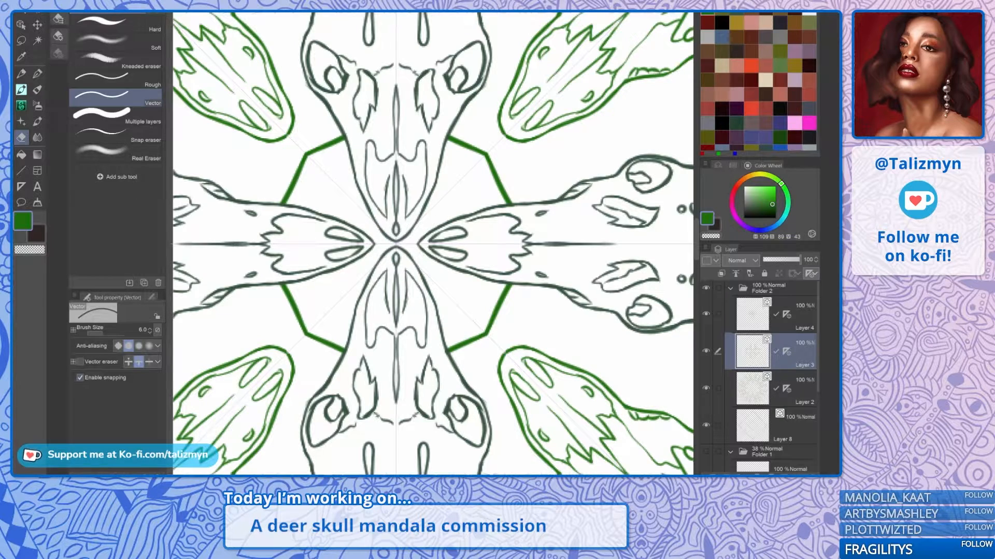
Step: Review the trimmed octagon in the whole mandala and check the open space around the central skulls' antlers
scroll(538, 254, "down", 4)
scroll(565, 256, "down", 2)
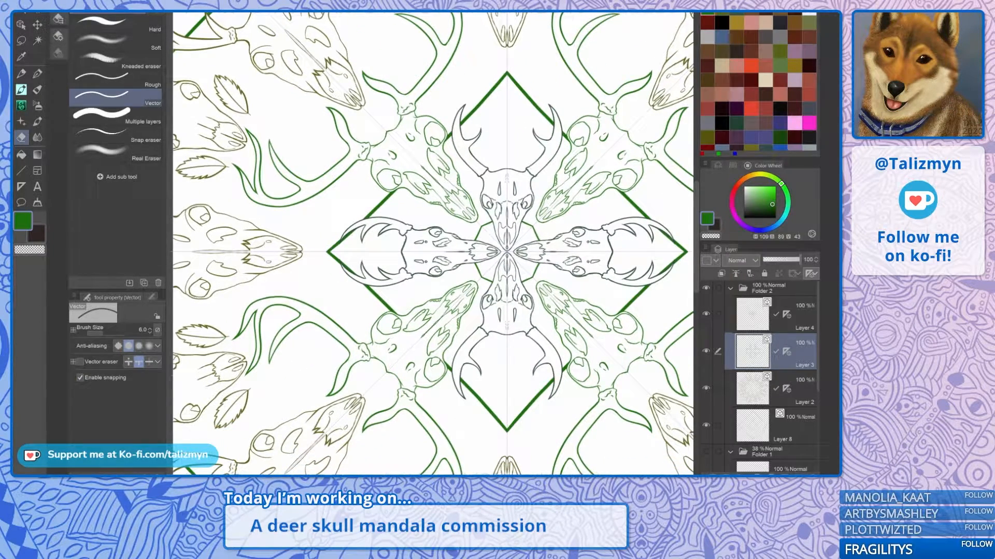
scroll(433, 245, "down", 3)
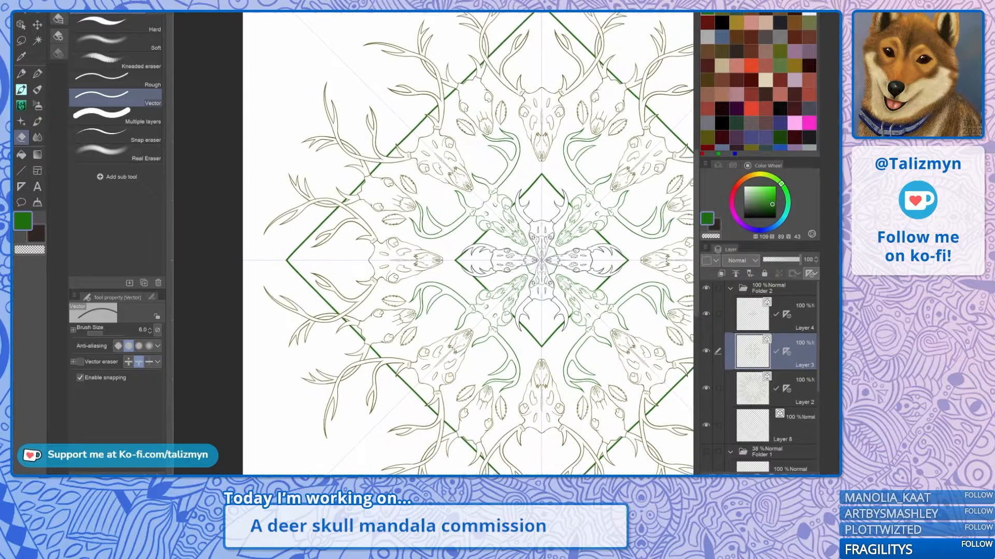
left_click_drag(454, 244, 435, 242)
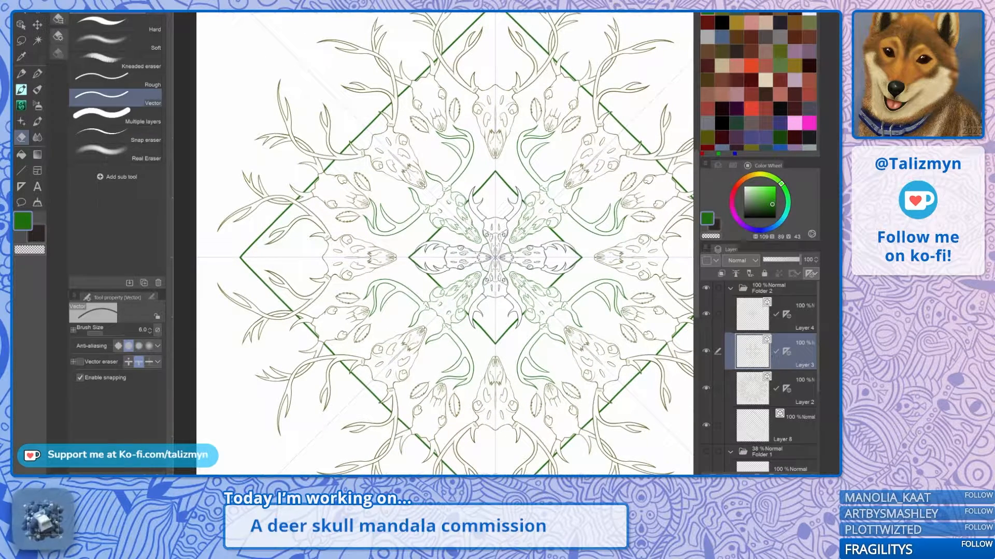
key("p")
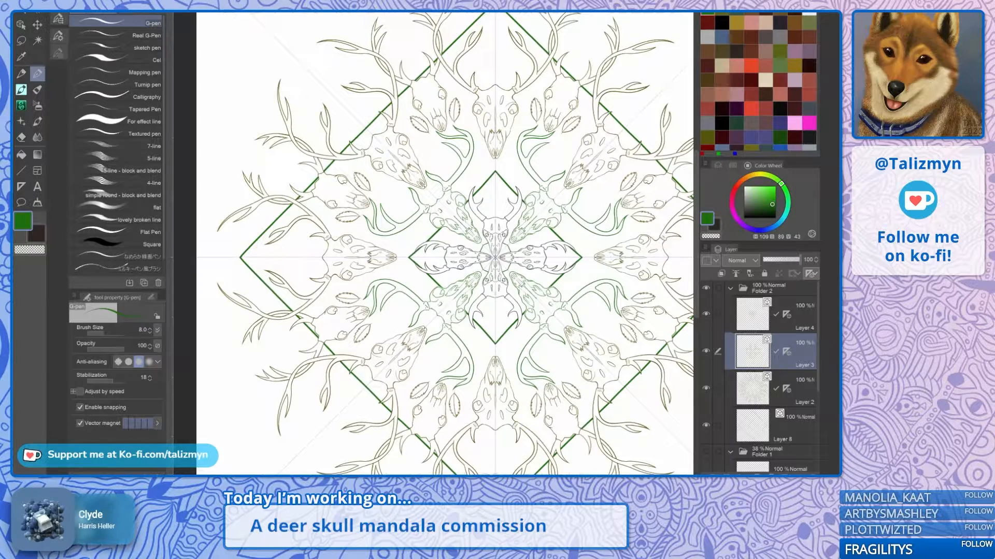
scroll(512, 192, "up", 4)
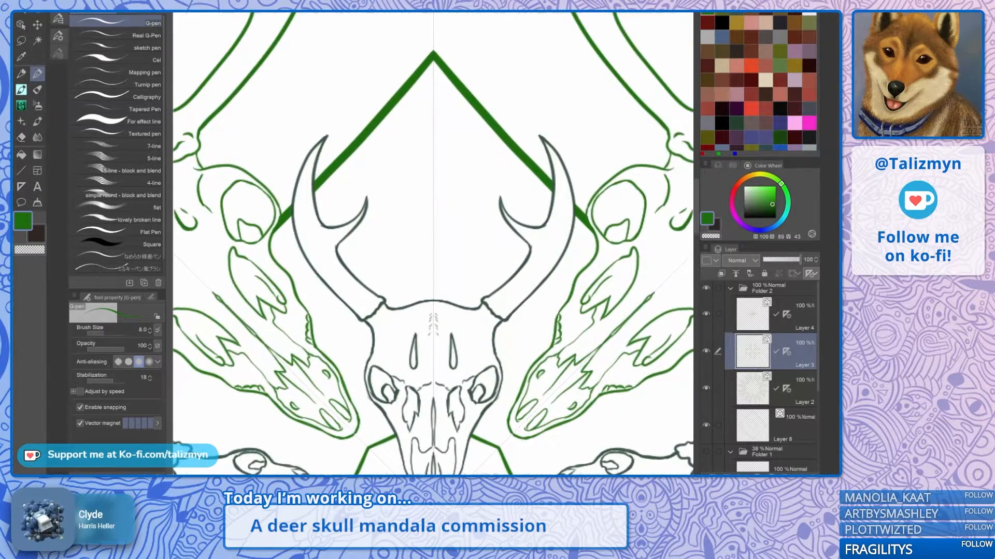
scroll(441, 208, "down", 3)
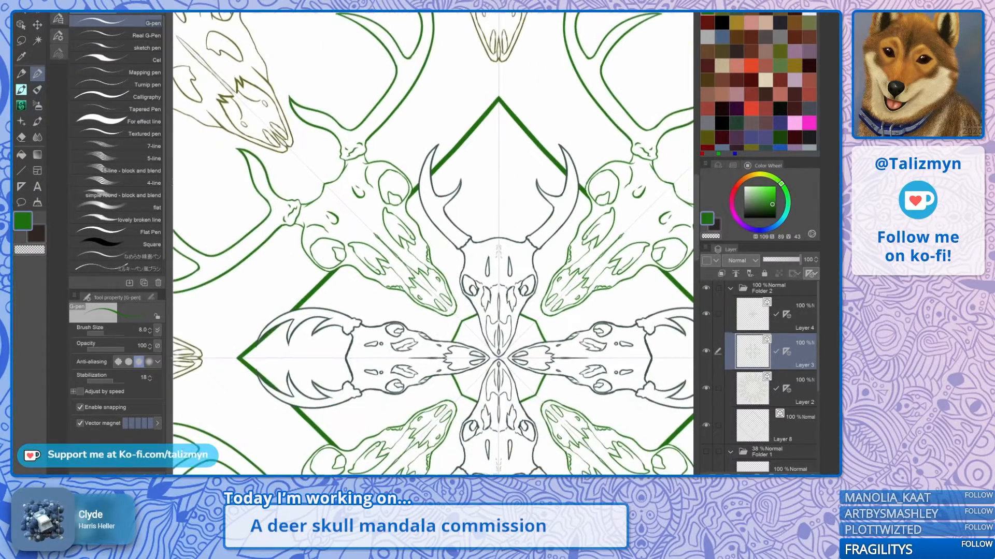
left_click_drag(498, 357, 477, 339)
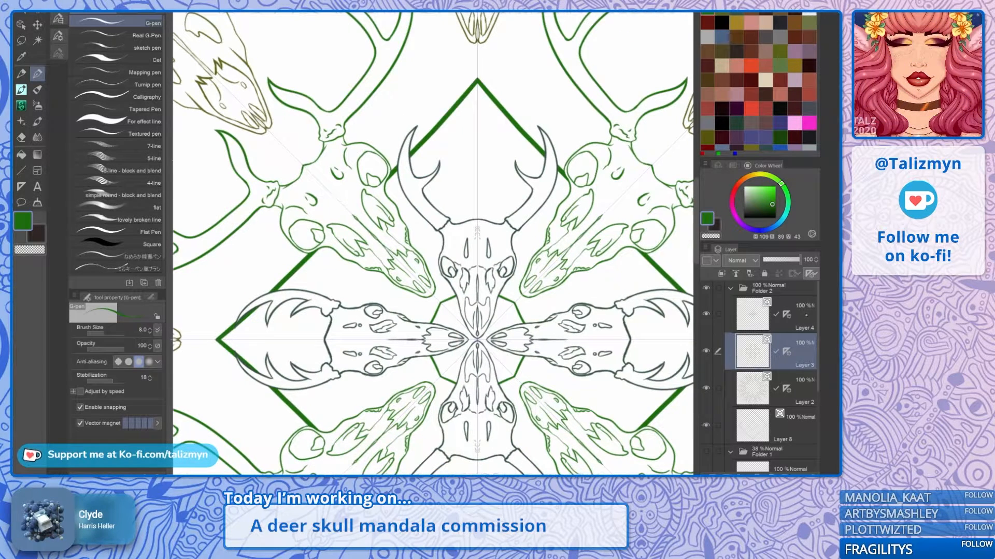
Step: Make Layer 4 active, sample the central skulls' dark green line color, and try a V-shaped stroke between the antlers
left_click(795, 315)
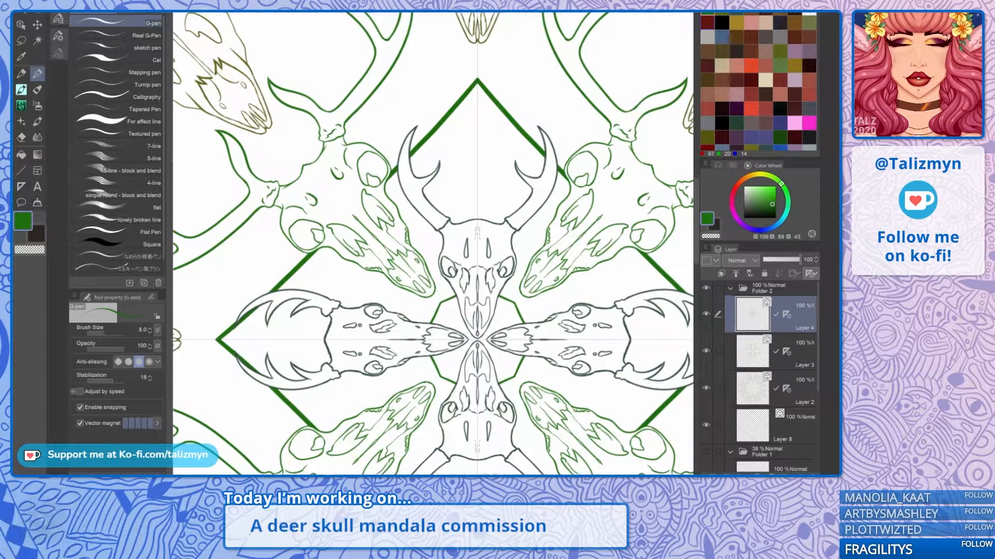
left_click(487, 199, "alt")
mouse_move(487, 199)
left_mouse_down()
mouse_move(498, 170)
mouse_move(477, 210)
left_mouse_up()
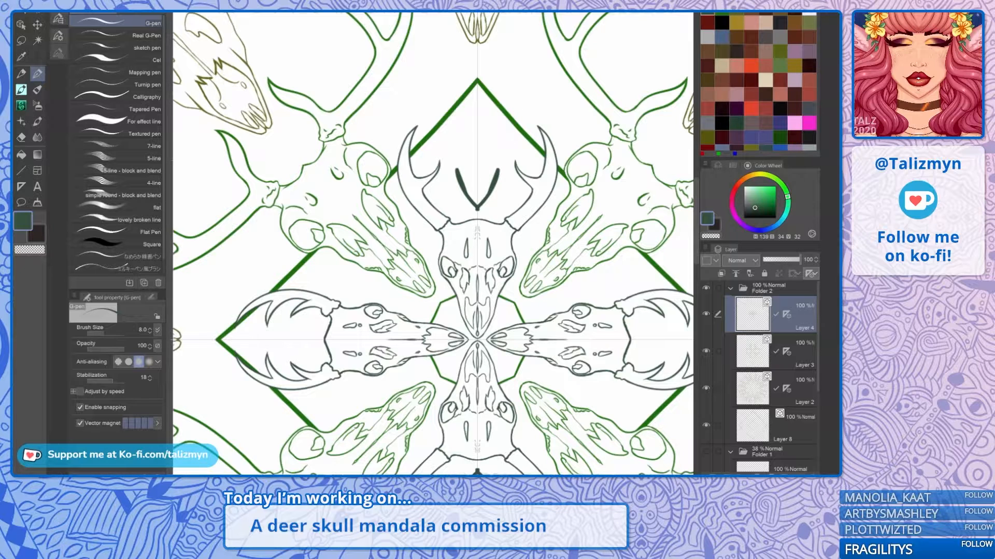
key("ctrl+z")
Step: Inspect the gap between the upper central skull's antlers and the inner diamond's tip, close up and within the pattern
scroll(503, 172, "up", 4)
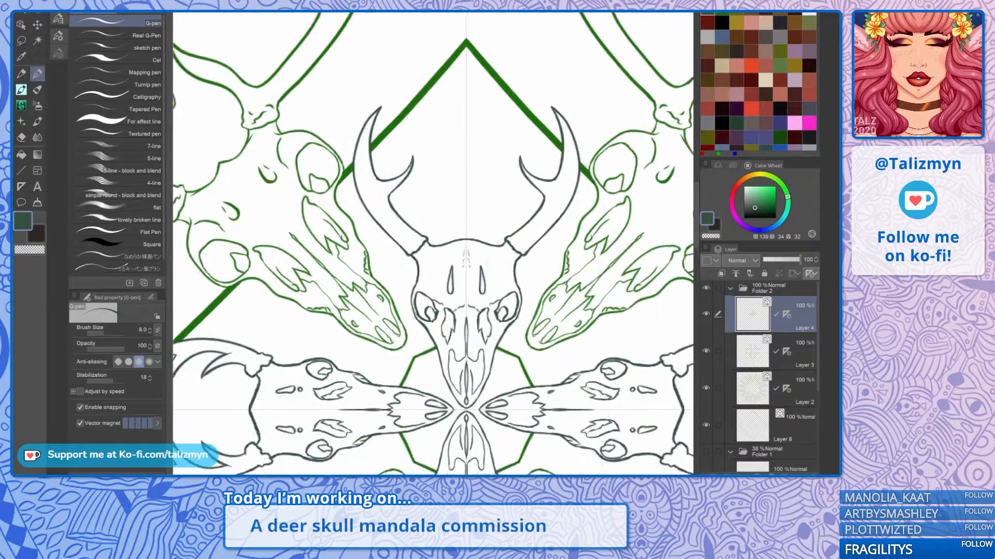
left_click_drag(504, 171, 482, 197)
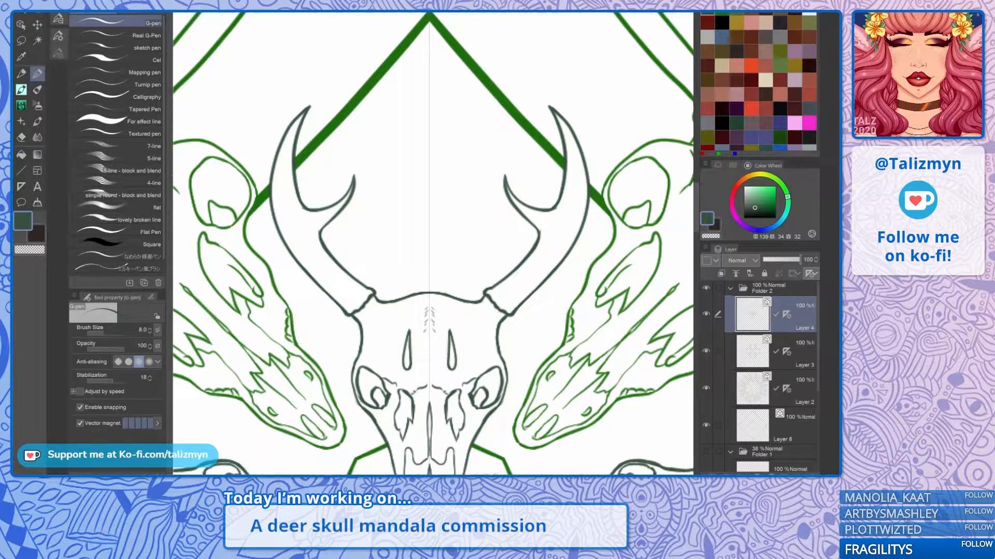
scroll(533, 227, "down", 4)
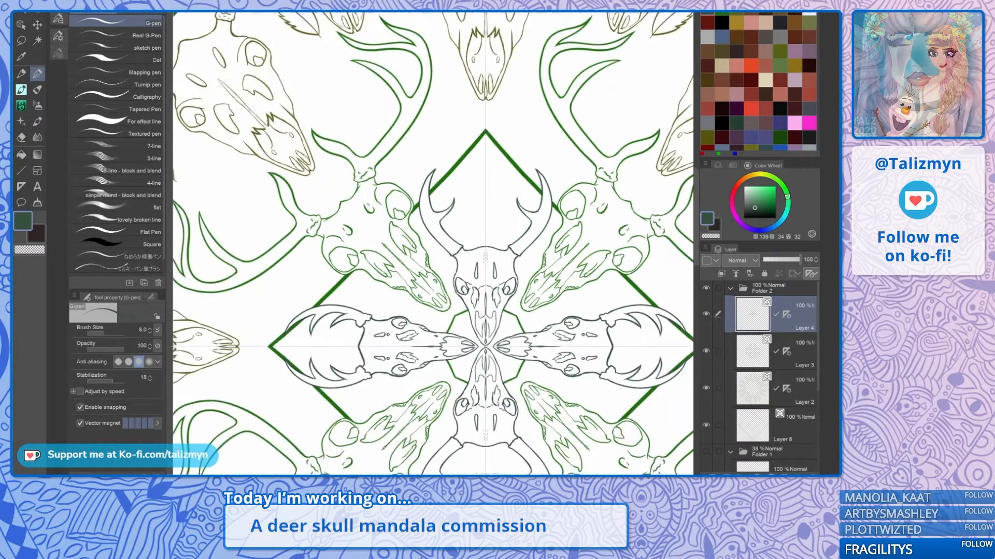
scroll(516, 238, "down", 2)
left_click_drag(516, 238, 497, 218)
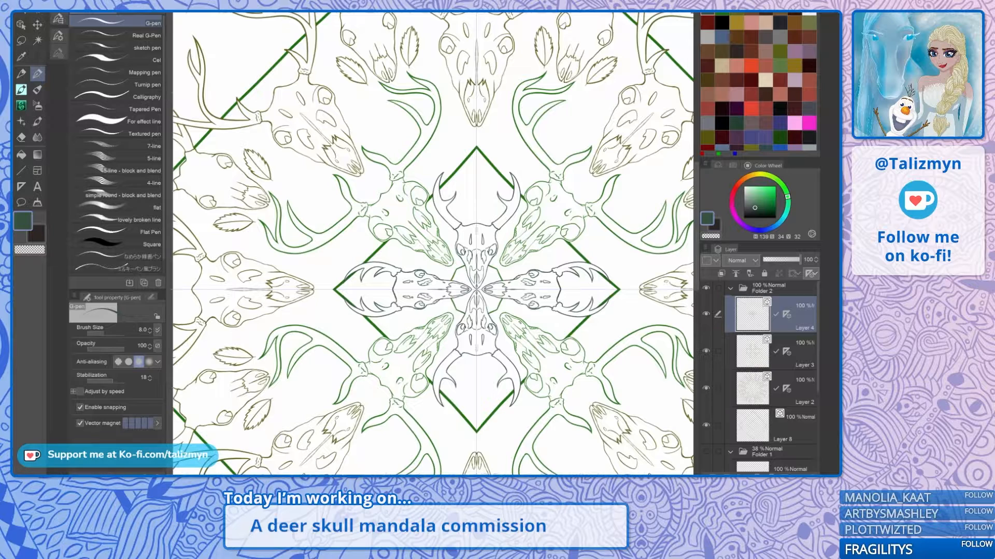
scroll(480, 196, "up", 7)
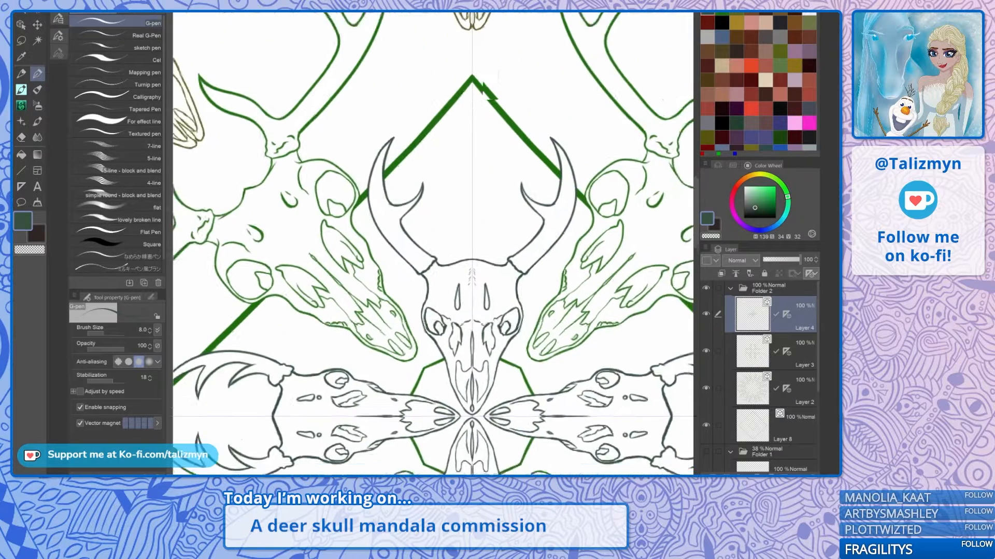
left_click_drag(480, 197, 451, 276)
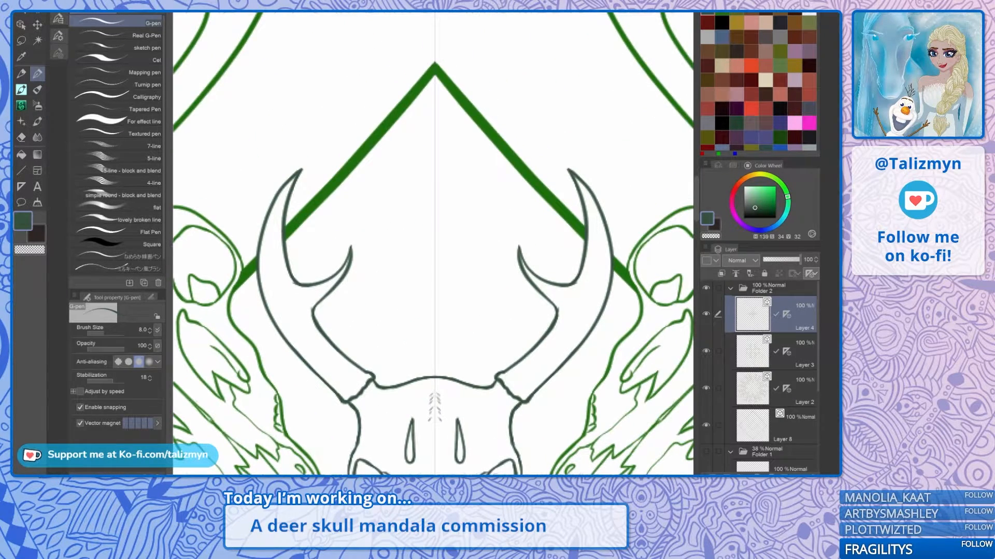
Step: Try a narrow, flame-like leaf outline with jagged edges between the central skulls' antlers, and undo its strokes
mouse_move(438, 332)
left_mouse_down()
mouse_move(466, 286)
mouse_move(472, 249)
mouse_move(466, 268)
left_mouse_up()
mouse_move(467, 267)
left_mouse_down()
mouse_move(470, 211)
mouse_move(456, 232)
mouse_move(468, 196)
left_mouse_up()
mouse_move(452, 199)
left_mouse_down()
mouse_move(449, 166)
mouse_move(447, 205)
left_mouse_up()
left_click_drag(448, 177, 431, 151)
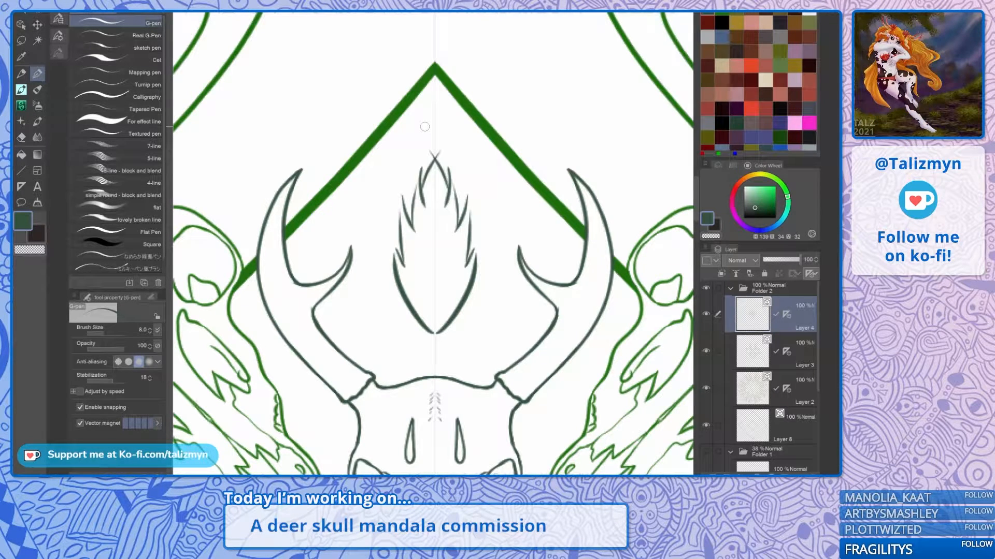
key("ctrl+z")
key("ctrl+z")
key("ctrl+z")
key("ctrl+z")
key("ctrl+z")
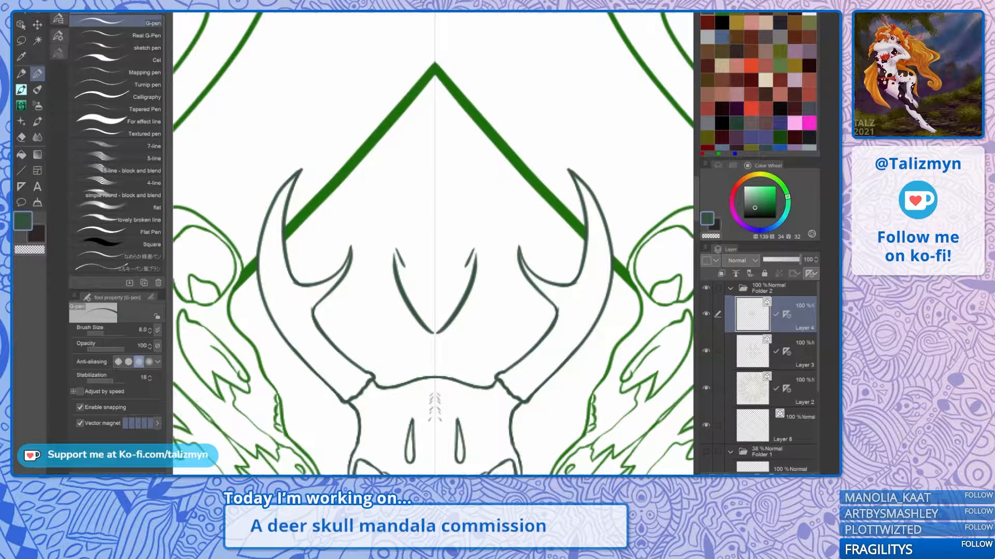
key("ctrl+z")
scroll(425, 255, "up", 2)
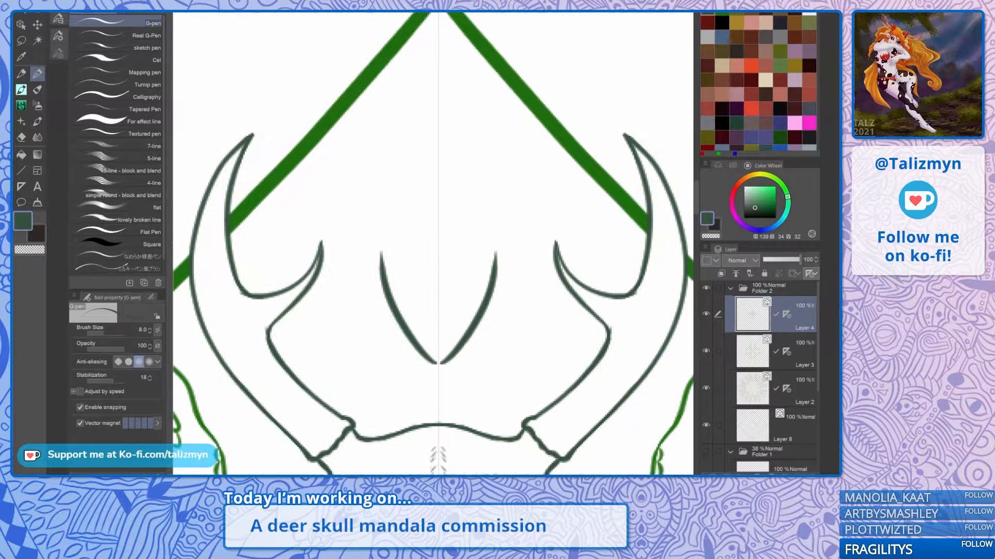
key("ctrl+z")
Step: Draw a symmetrical serrated leaf outline with a pointed tip between the central skulls' antlers, and thicken its lowest teeth
mouse_move(436, 380)
left_mouse_down()
mouse_move(389, 340)
mouse_move(369, 284)
mouse_move(388, 294)
mouse_move(374, 246)
mouse_move(393, 257)
mouse_move(371, 201)
mouse_move(392, 219)
mouse_move(386, 166)
mouse_move(400, 183)
mouse_move(406, 138)
mouse_move(415, 150)
mouse_move(441, 109)
mouse_move(416, 140)
mouse_move(438, 105)
left_mouse_up()
scroll(483, 177, "up", 2)
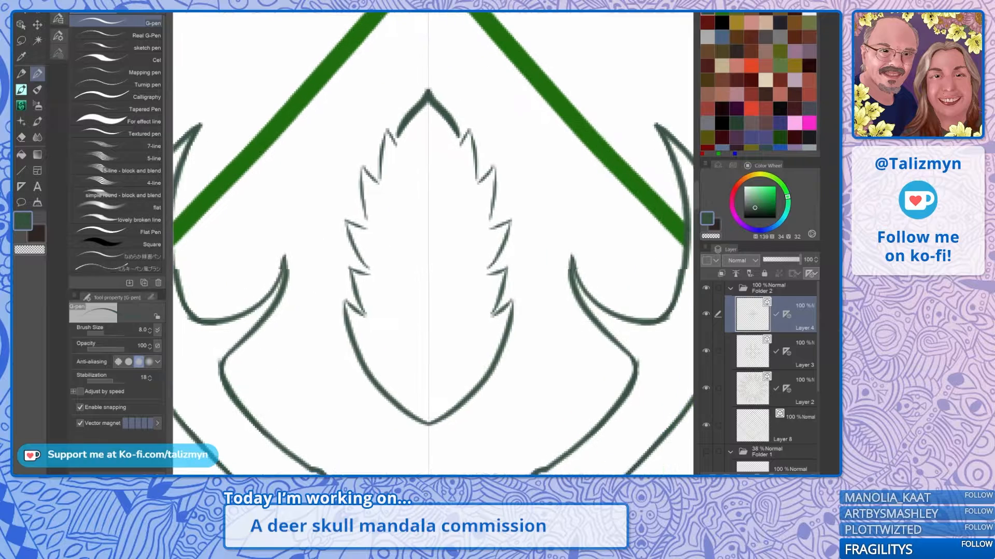
left_click_drag(503, 355, 520, 290)
key("ctrl+z")
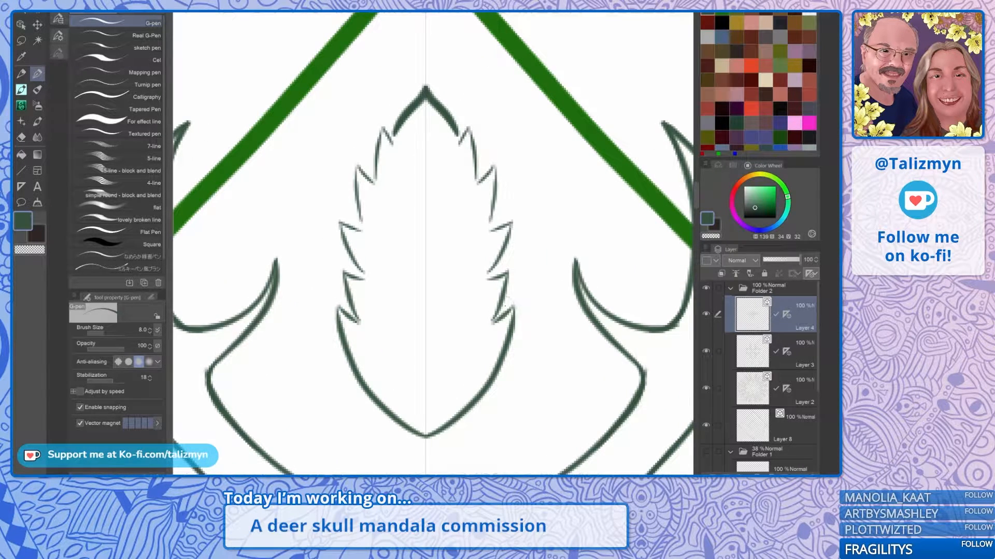
mouse_move(494, 322)
left_mouse_down()
mouse_move(514, 303)
mouse_move(501, 327)
left_mouse_up()
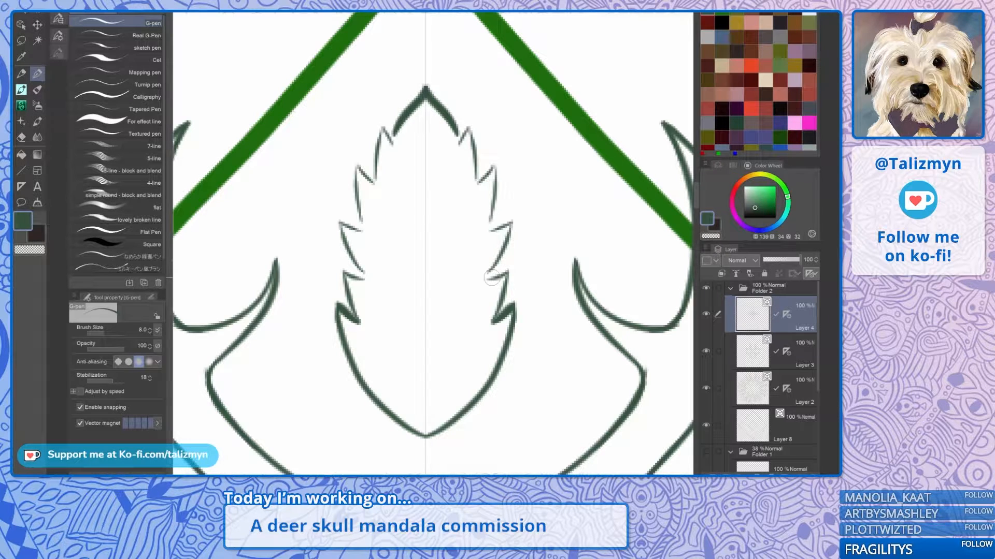
Step: Thicken the side teeth of the serrated leaf outline, working from below its tip down to the lower teeth
scroll(459, 144, "up", 3)
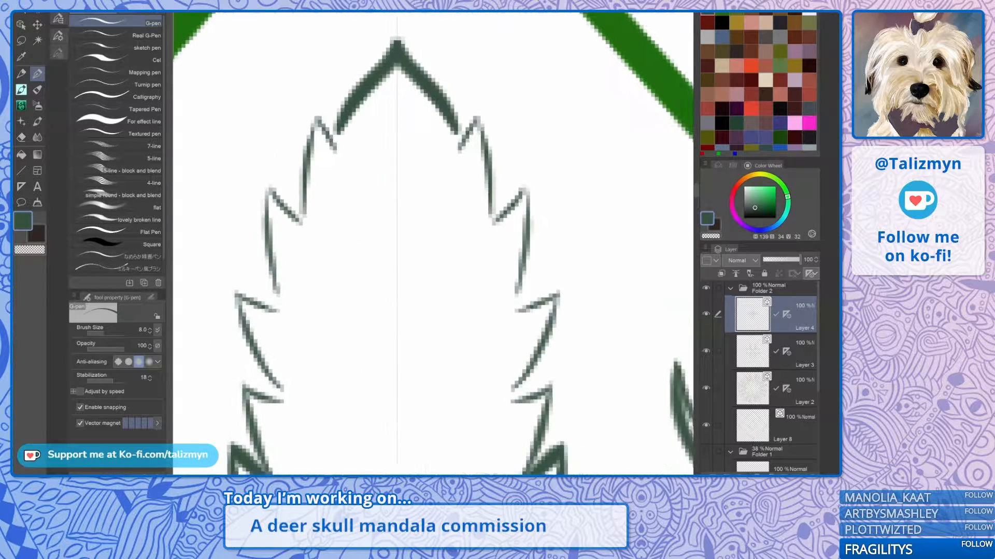
mouse_move(459, 147)
left_mouse_down()
mouse_move(480, 92)
mouse_move(488, 228)
mouse_move(521, 189)
left_mouse_up()
mouse_move(489, 225)
left_mouse_down()
mouse_move(512, 211)
mouse_move(531, 170)
left_mouse_up()
mouse_move(517, 299)
left_mouse_down()
mouse_move(533, 156)
mouse_move(518, 88)
left_mouse_up()
mouse_move(510, 196)
left_mouse_down()
mouse_move(498, 221)
mouse_move(555, 181)
left_mouse_up()
mouse_move(495, 311)
left_mouse_down()
mouse_move(535, 247)
mouse_move(554, 184)
left_mouse_up()
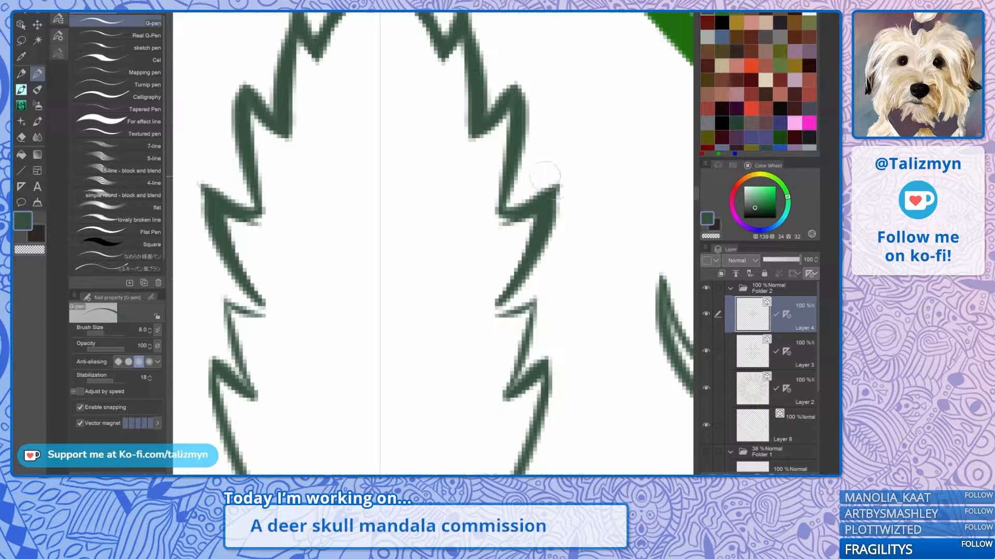
mouse_move(513, 307)
left_mouse_down()
mouse_move(505, 302)
mouse_move(561, 267)
mouse_move(570, 274)
left_mouse_up()
left_click_drag(513, 388, 555, 293)
Step: Trim the excess line thickness inside the leaf's lower teeth with the Vector eraser, reducing its size to 2.1, and touch up the edge
key("e")
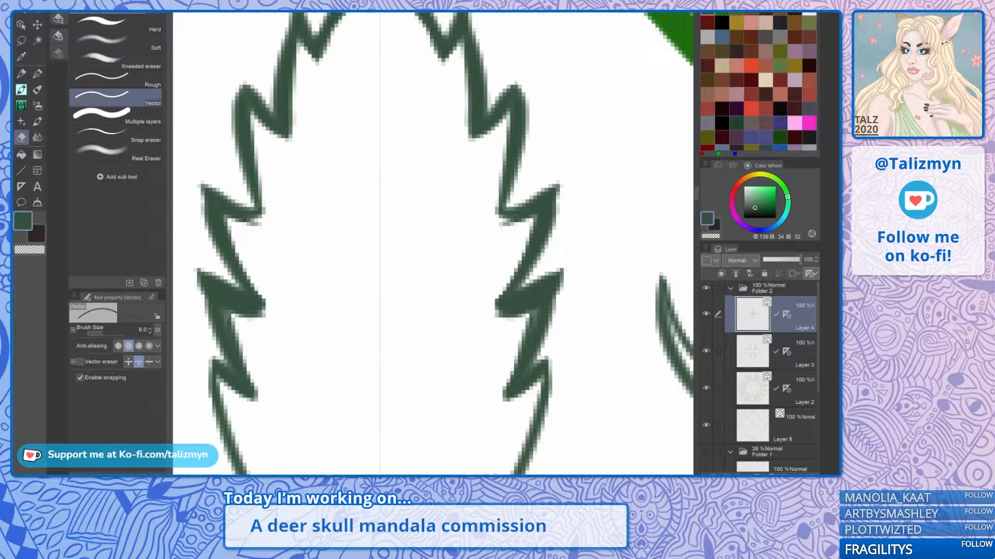
mouse_move(526, 240)
left_mouse_down()
mouse_move(477, 301)
mouse_move(520, 320)
mouse_move(528, 313)
mouse_move(486, 339)
mouse_move(520, 318)
mouse_move(508, 357)
left_mouse_up()
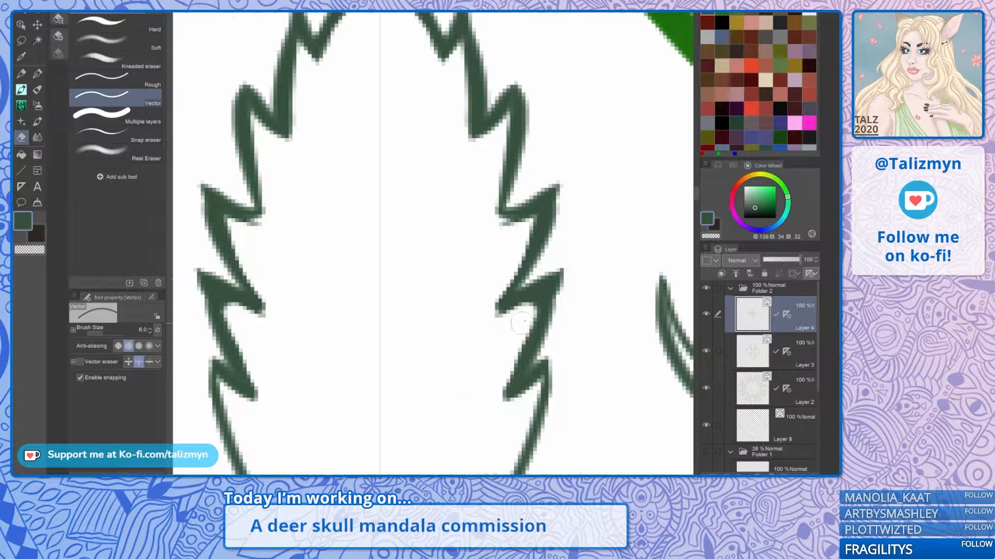
left_click_drag(521, 323, 553, 284)
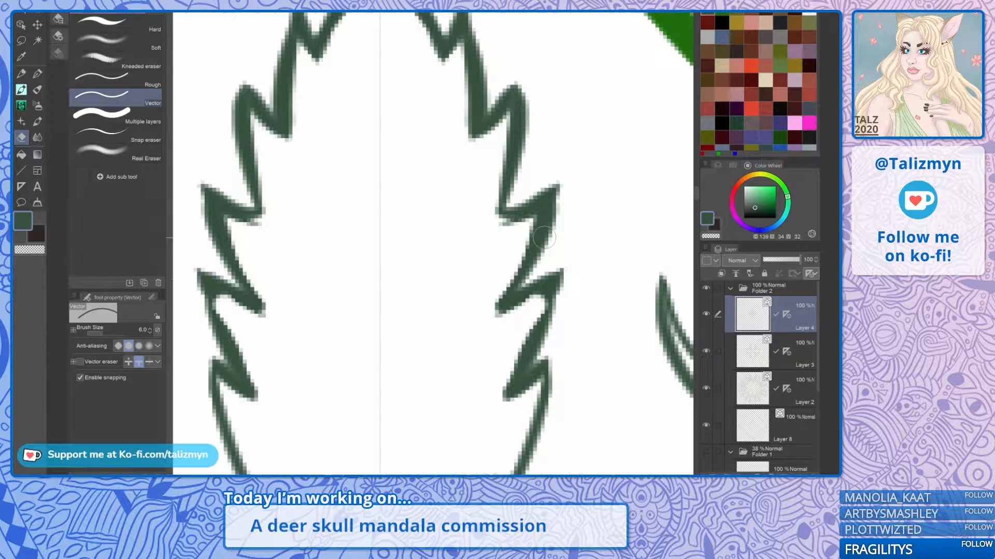
left_click(99, 334)
mouse_move(536, 303)
left_mouse_down()
mouse_move(548, 287)
mouse_move(517, 355)
mouse_move(540, 311)
mouse_move(535, 318)
left_mouse_up()
left_click(38, 73)
left_click_drag(560, 283, 510, 392)
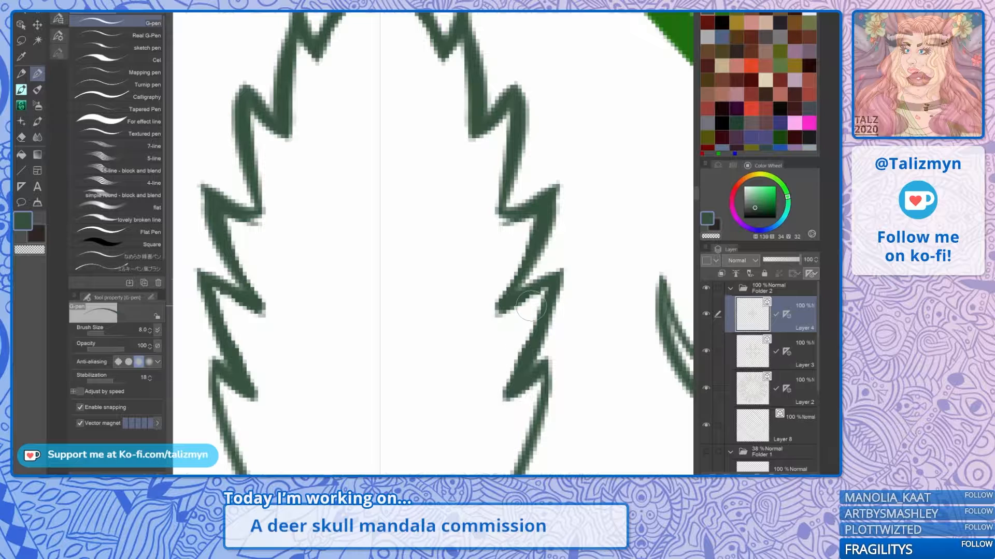
Step: Thin the heavy inner edges of the leaf's upper teeth and pointed tip with the Vector eraser
key("e")
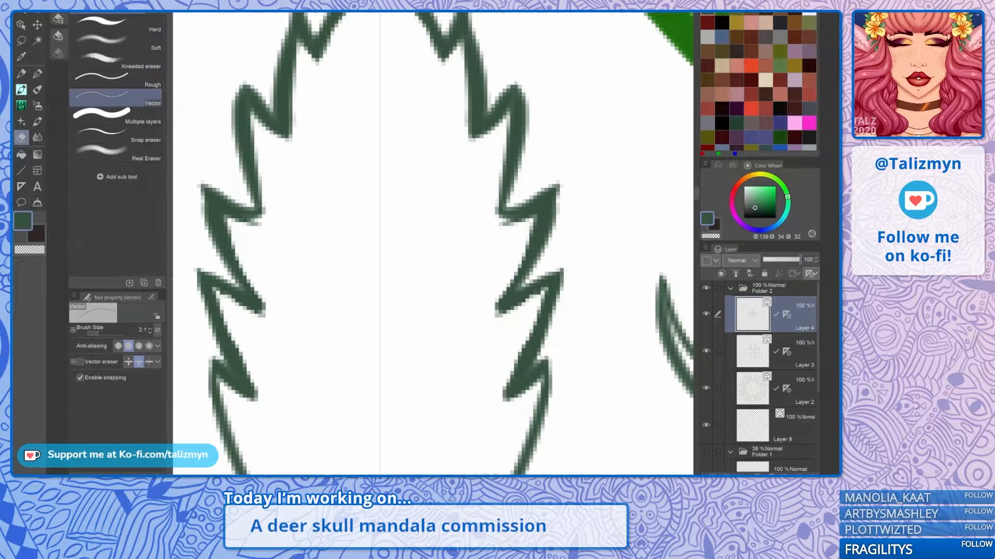
mouse_move(502, 225)
left_mouse_down()
mouse_move(538, 212)
mouse_move(520, 254)
left_mouse_up()
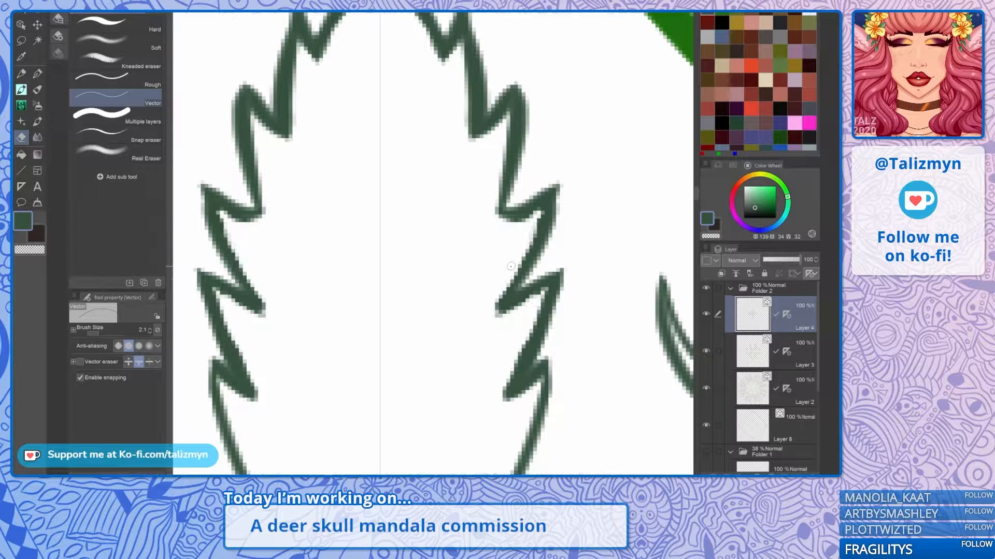
left_click_drag(253, 110, 249, 161)
left_click_drag(302, 114, 326, 270)
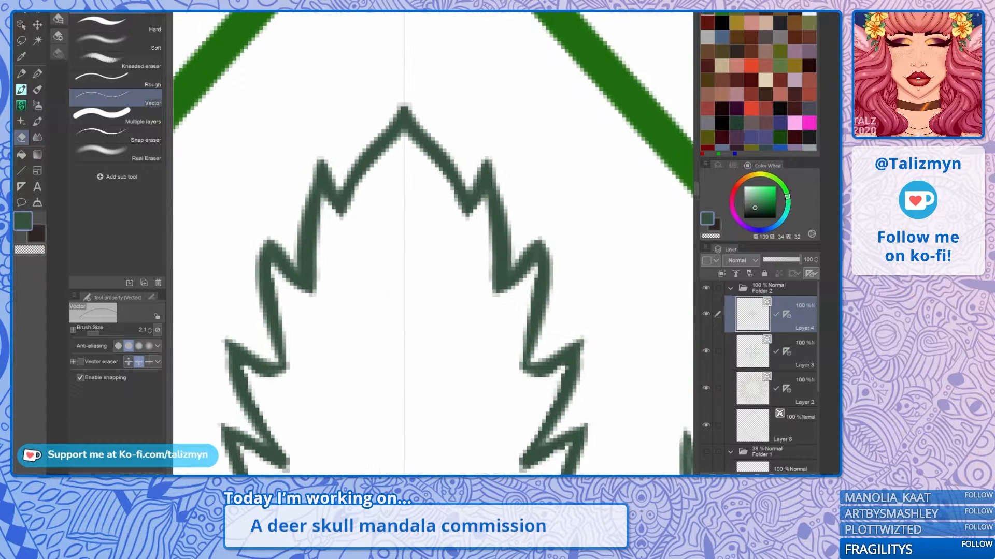
mouse_move(319, 221)
left_mouse_down()
mouse_move(315, 269)
mouse_move(319, 259)
left_mouse_up()
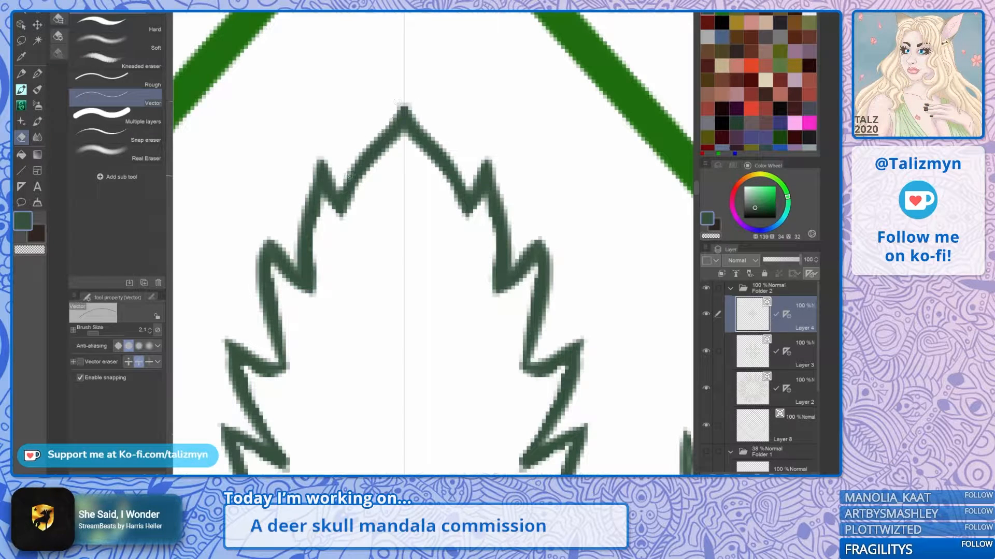
left_click_drag(349, 176, 388, 119)
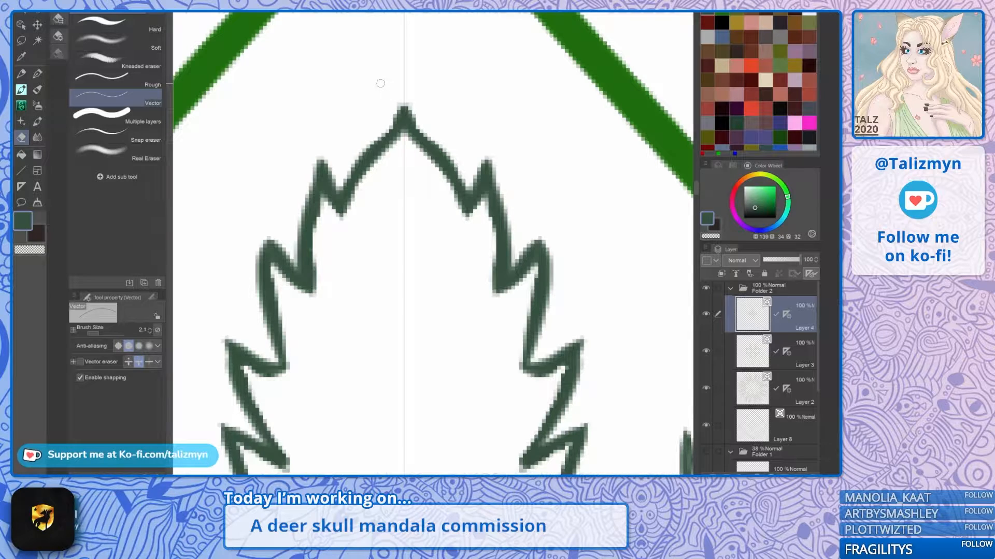
Step: Touch up a notch on the leaf's side with the G-pen and check the outline within the central pattern
key("p")
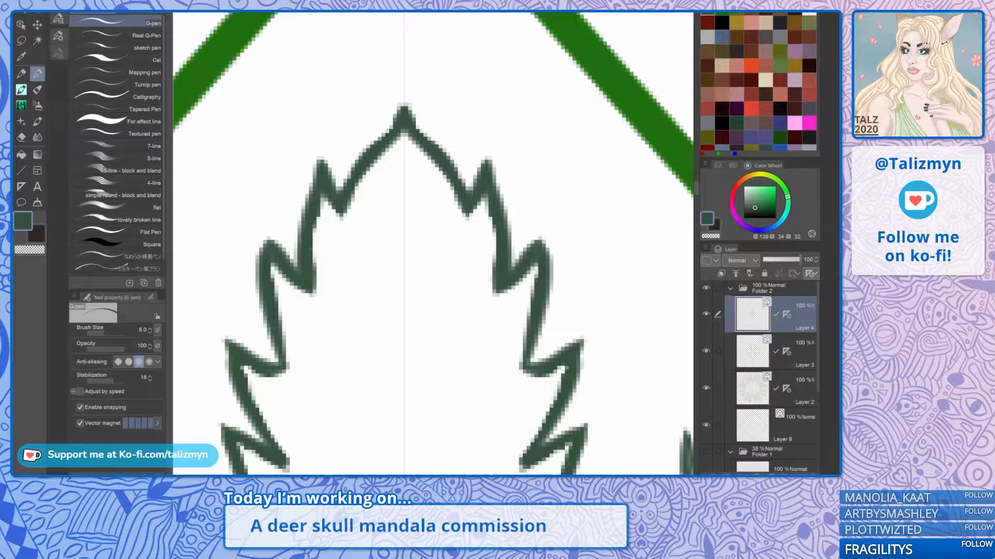
left_click_drag(484, 279, 490, 189)
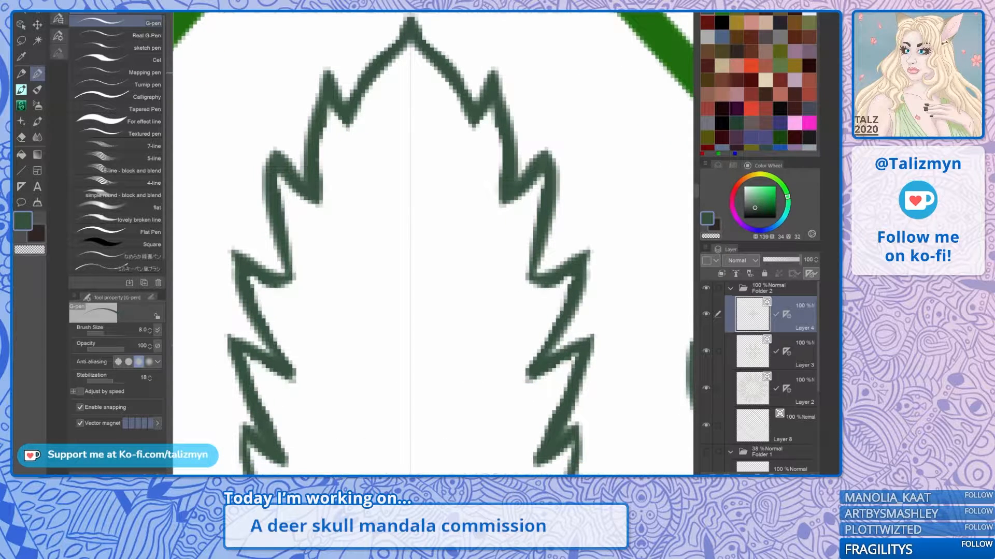
left_click_drag(267, 281, 302, 283)
scroll(542, 224, "down", 3)
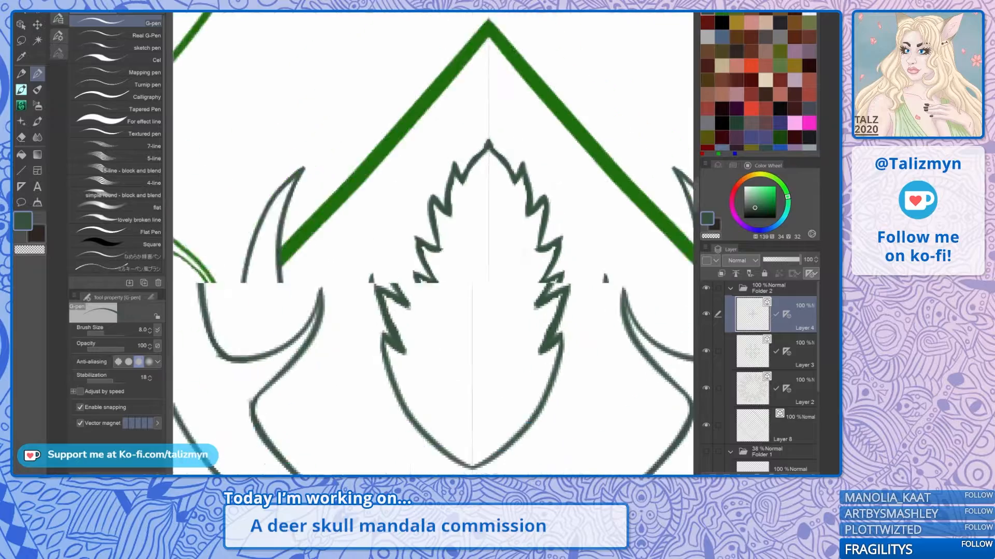
scroll(546, 230, "down", 5)
left_click_drag(546, 231, 485, 163)
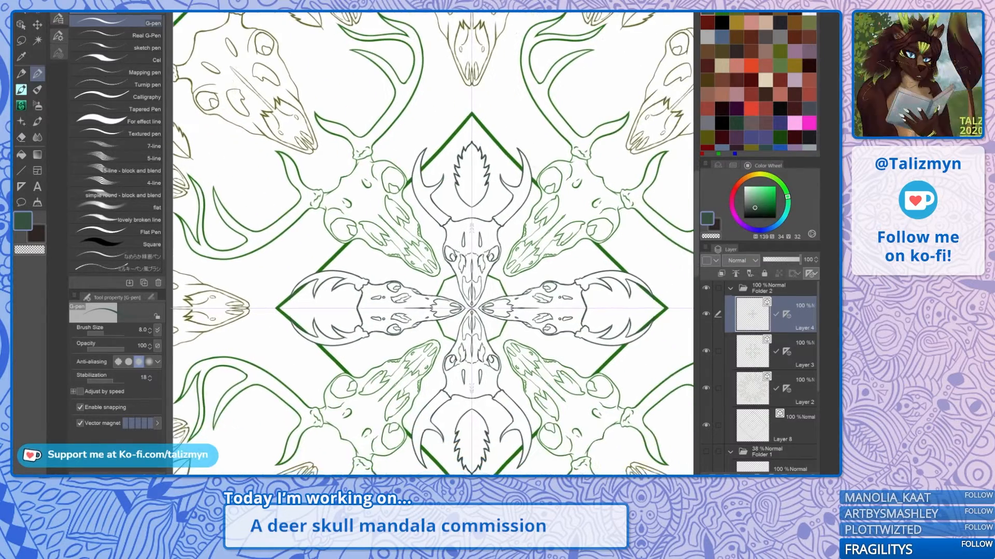
Step: Try a central vein rising from the leaf's base along the symmetry line, and undo it
scroll(479, 179, "up", 5)
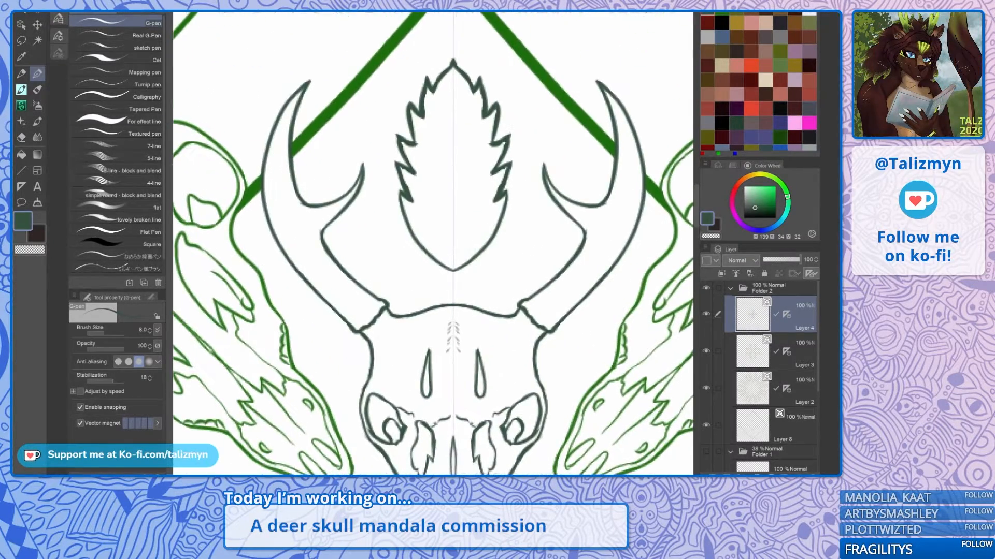
scroll(495, 189, "up", 2)
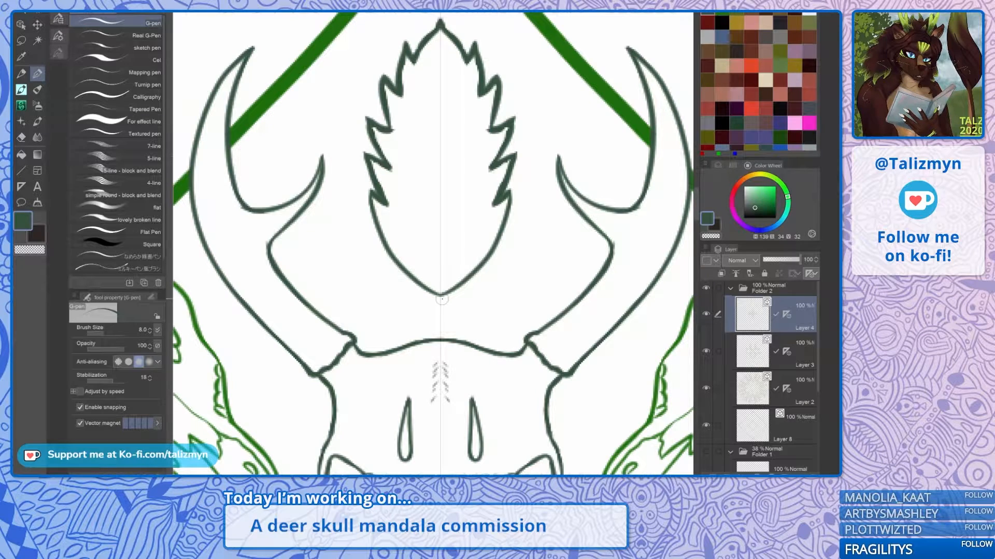
left_click_drag(438, 309, 440, 158)
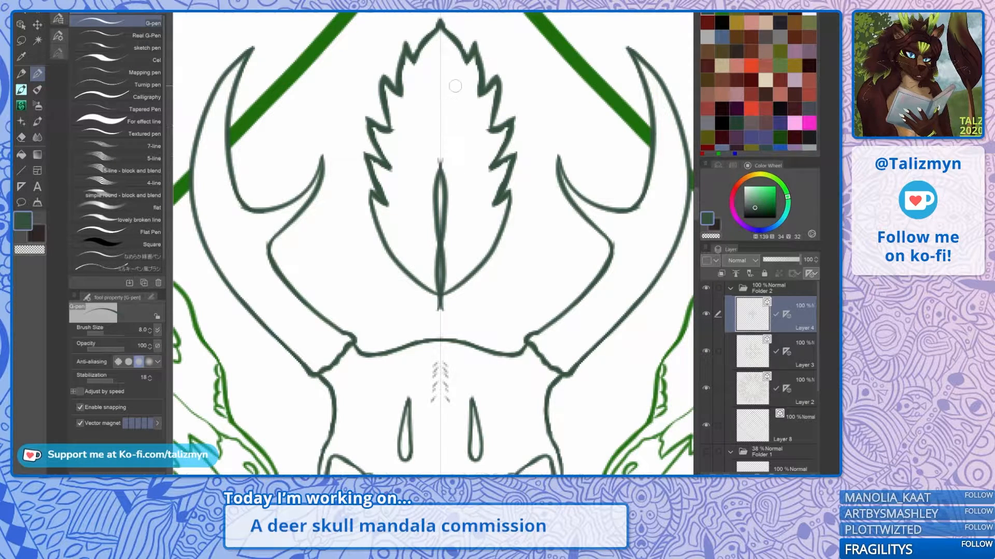
key("ctrl+z")
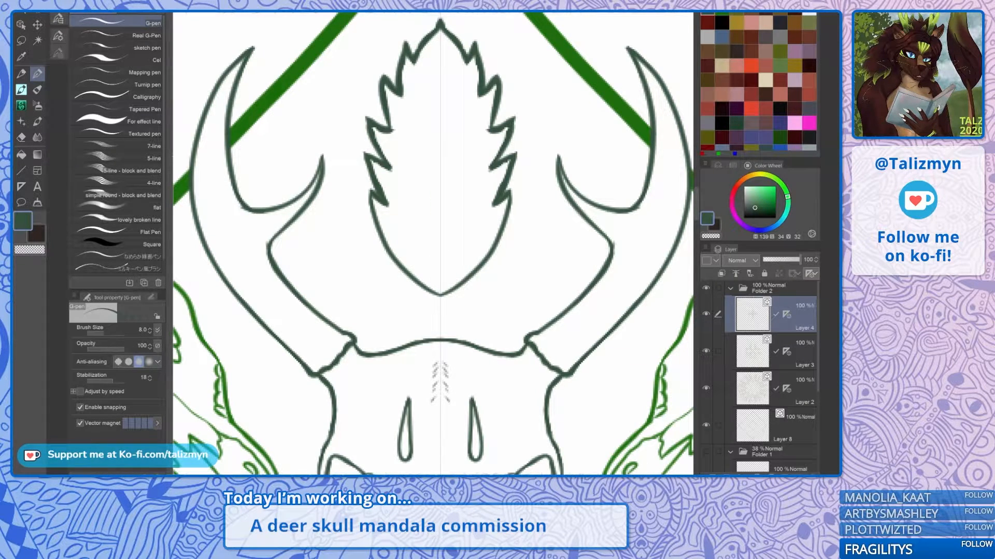
Step: Draw a short central stem through the leaf's base and mirrored curved side veins branching upward inside the leaf
scroll(544, 161, "up", 2)
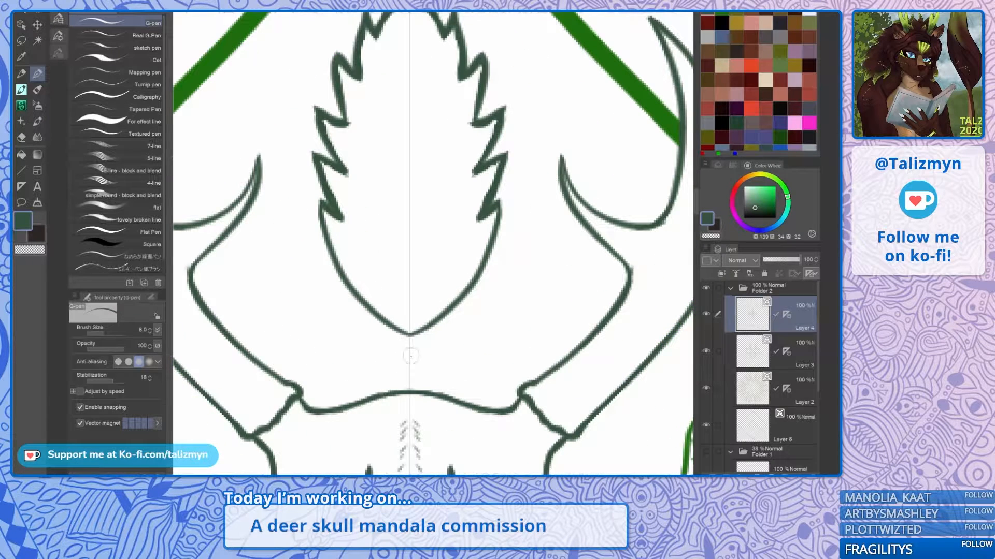
left_click_drag(410, 363, 412, 247)
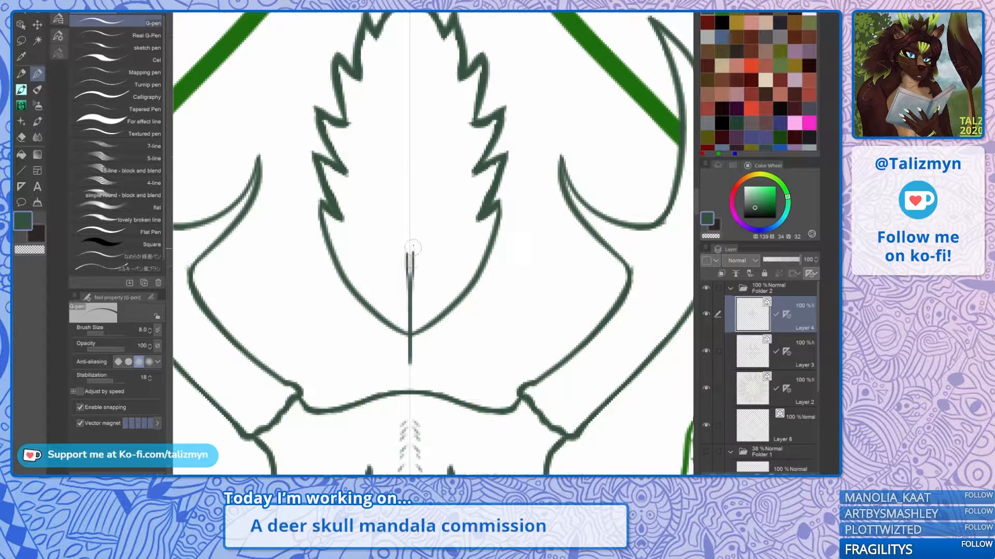
scroll(424, 159, "up", 1)
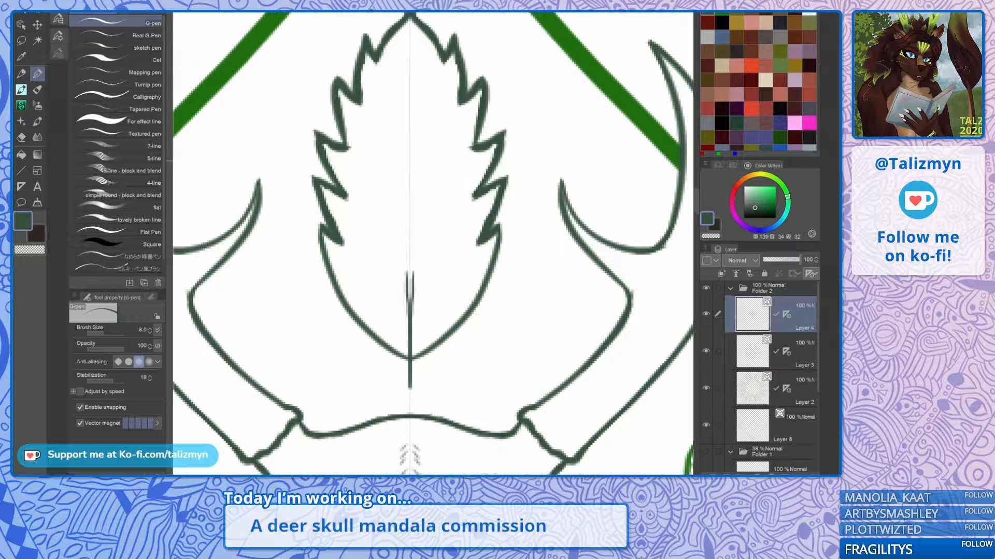
scroll(433, 244, "up", 1)
left_click_drag(424, 192, 446, 139)
left_click_drag(424, 188, 409, 240)
left_click_drag(424, 273, 465, 231)
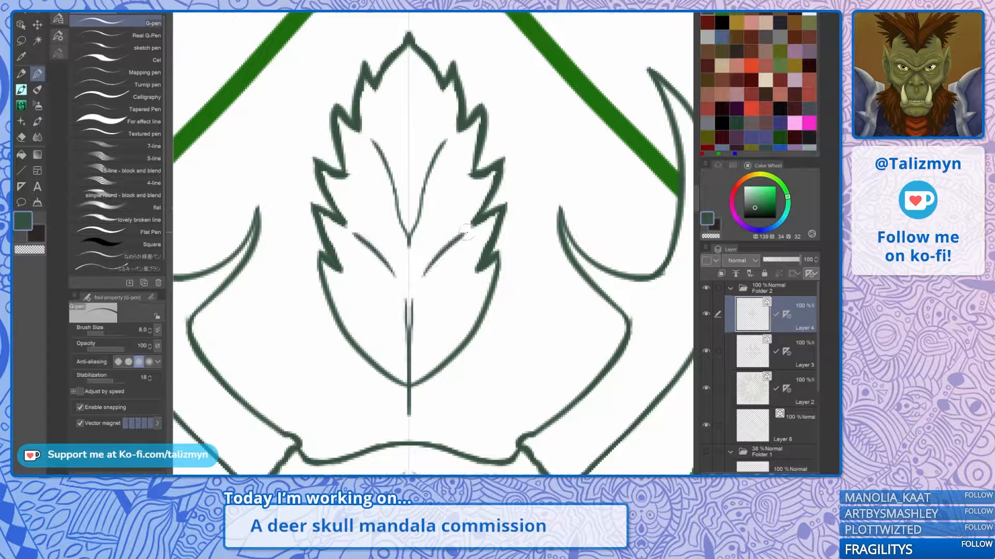
left_click_drag(413, 319, 441, 256)
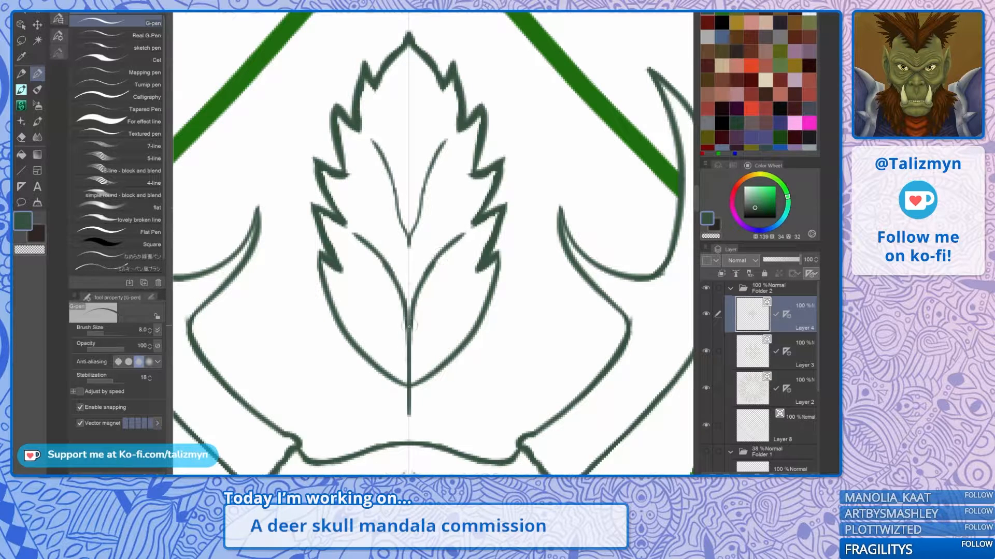
mouse_move(409, 327)
left_mouse_down()
mouse_move(409, 145)
mouse_move(450, 73)
left_mouse_up()
Step: Draw mirrored wavy ornamental lines inside the central octagon, in the gaps between the skulls' muzzles
scroll(511, 181, "down", 7)
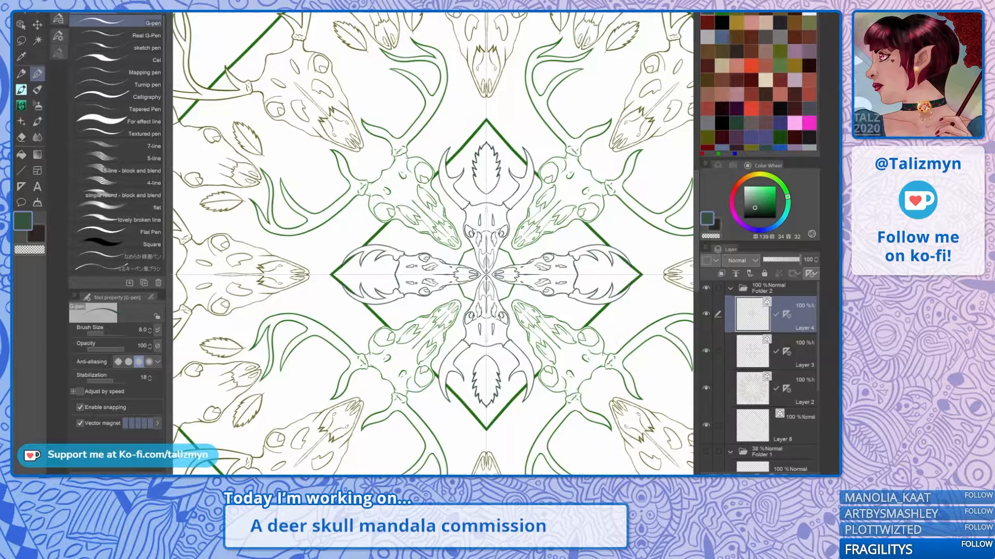
scroll(587, 243, "down", 1)
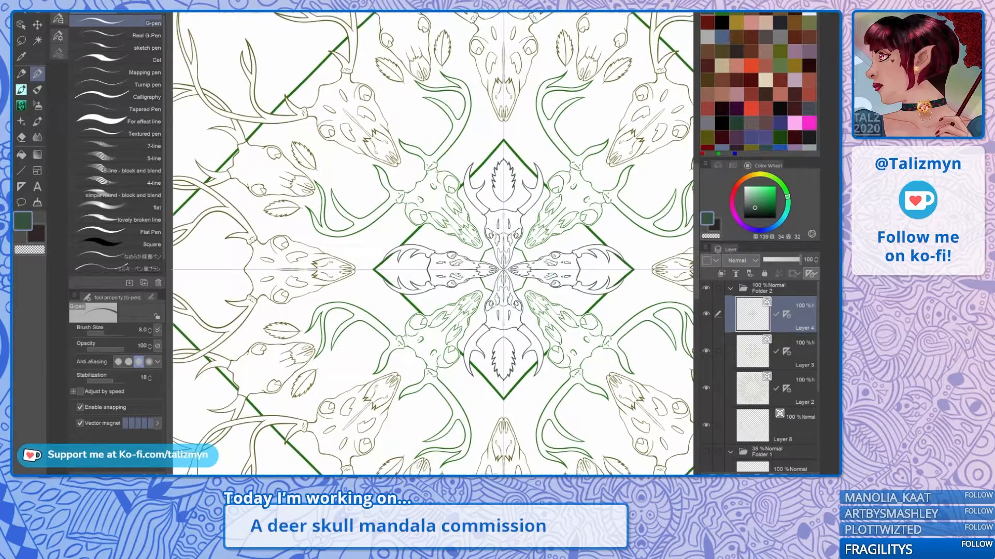
left_click_drag(587, 243, 558, 242)
scroll(432, 244, "down", 4)
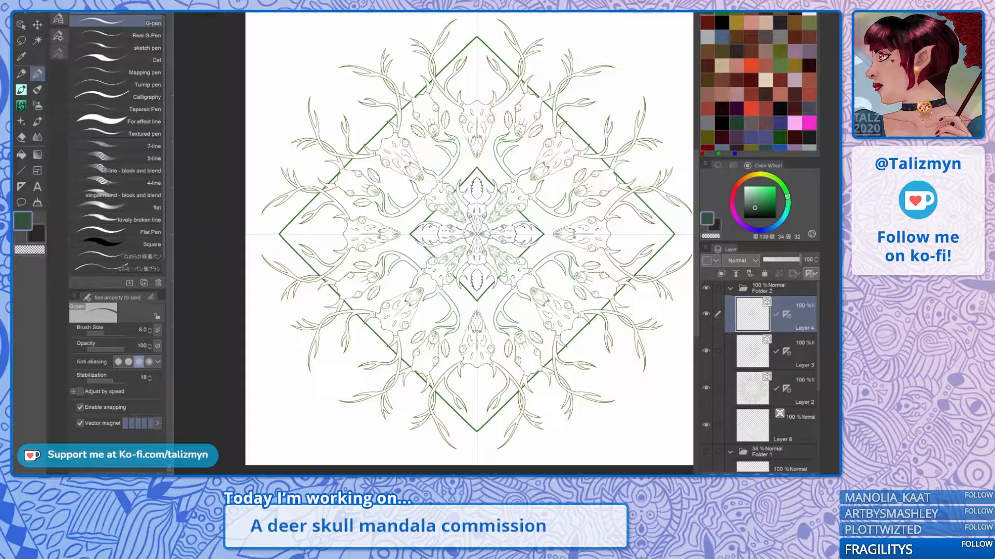
scroll(502, 224, "up", 4)
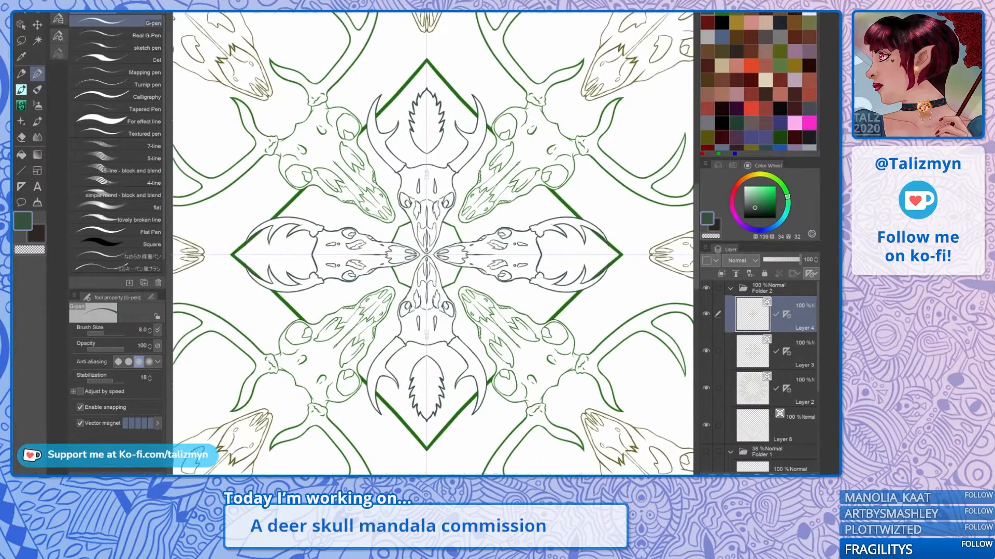
scroll(502, 224, "up", 3)
scroll(433, 243, "up", 2)
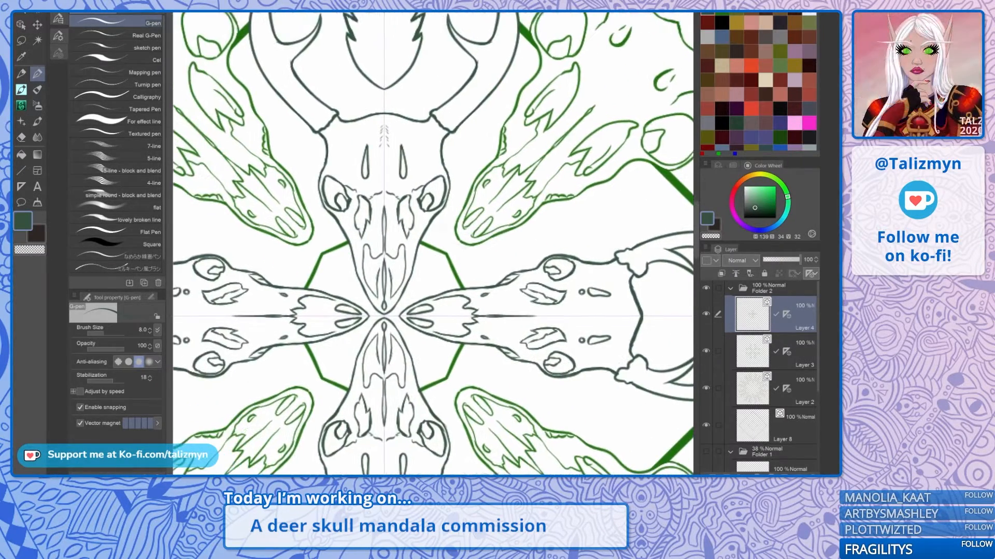
left_click_drag(420, 289, 434, 246)
mouse_move(421, 295)
left_mouse_down()
mouse_move(464, 291)
mouse_move(470, 280)
left_mouse_up()
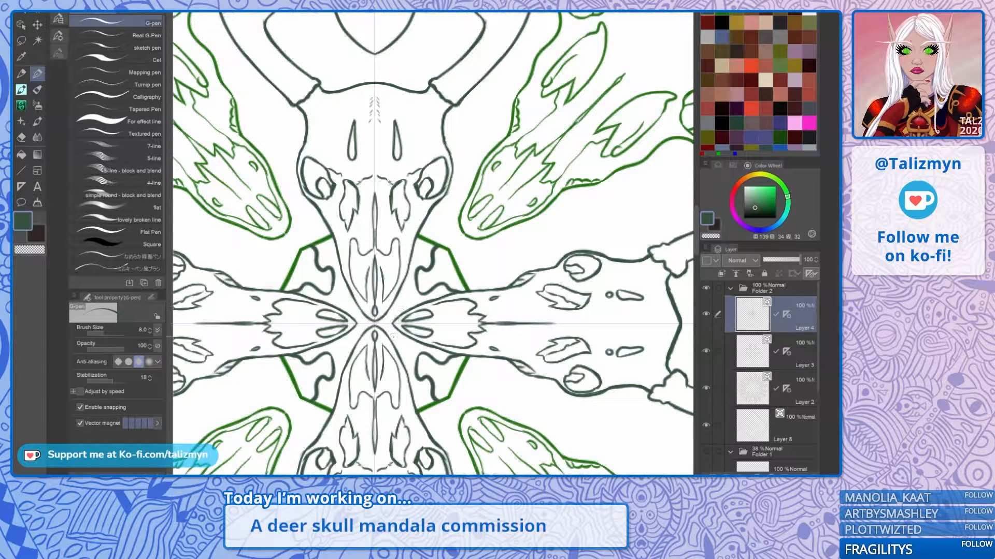
Step: Try concentric arcs around the mandala's center between the skulls' muzzles, and undo them
left_click_drag(397, 340, 401, 333)
mouse_move(405, 348)
left_mouse_down()
mouse_move(410, 338)
mouse_move(414, 350)
mouse_move(420, 343)
left_mouse_up()
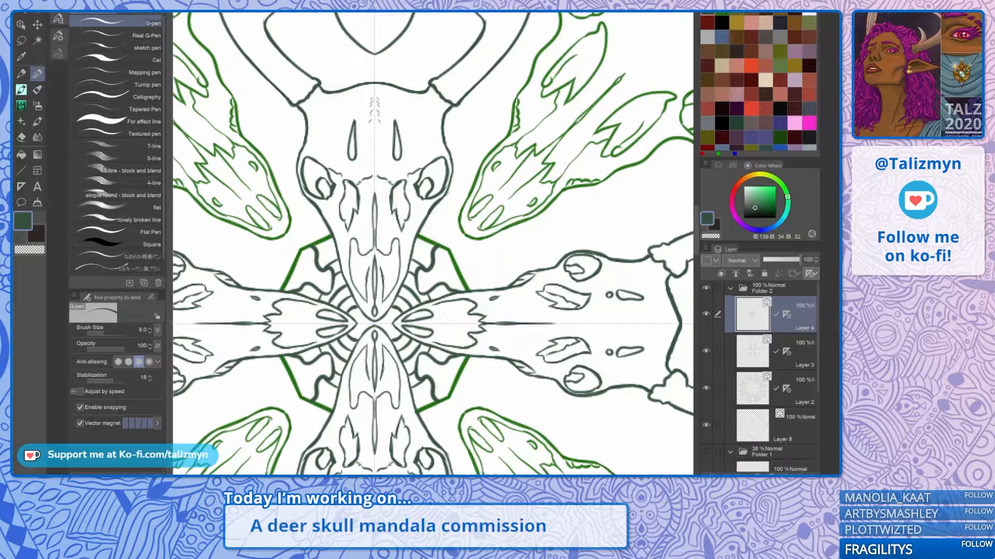
key("ctrl+z")
key("ctrl+z")
key("ctrl+z")
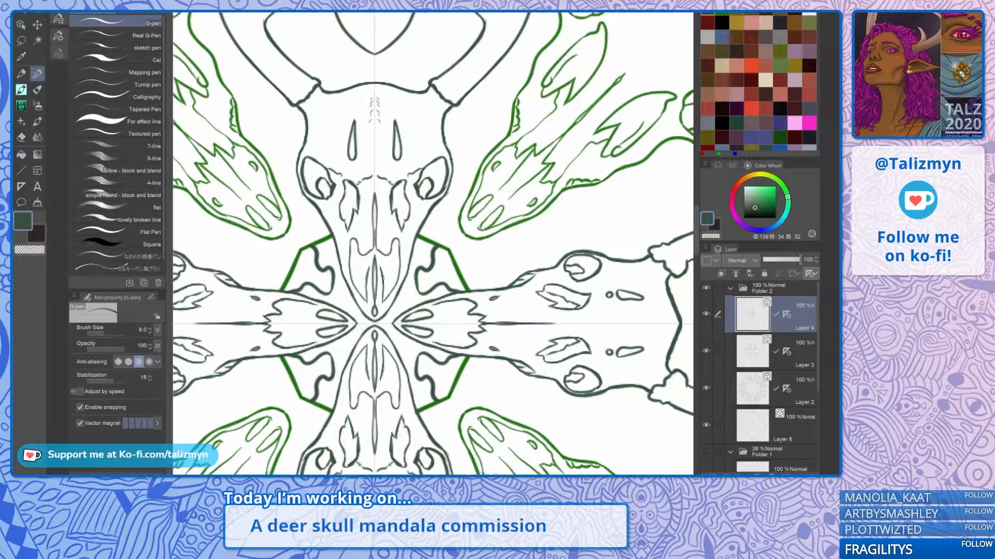
Step: Draw small mirrored scalloped arcs against the inner edges of the central octagon, beside the wavy ornamental lines
scroll(477, 239, "down", 2)
left_click_drag(476, 239, 497, 209)
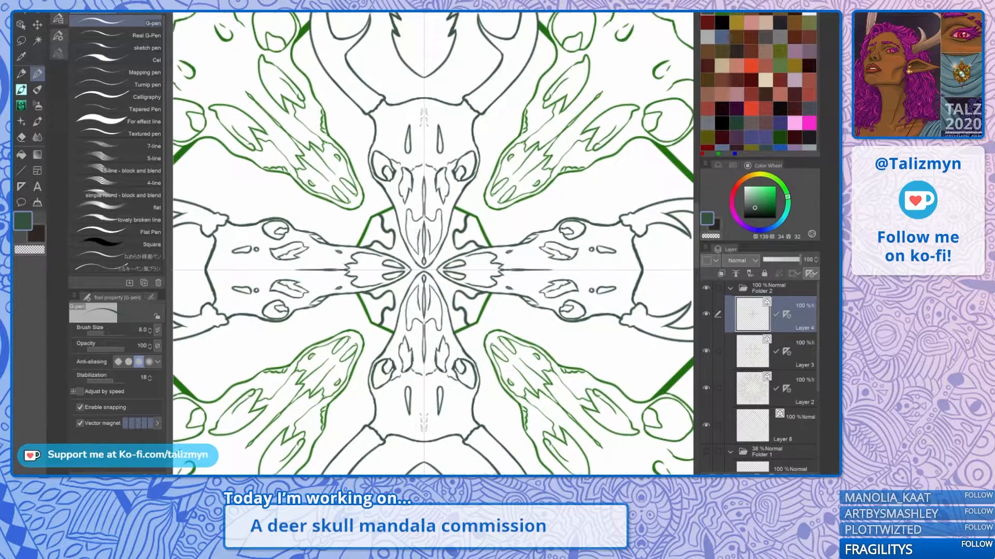
scroll(390, 213, "up", 3)
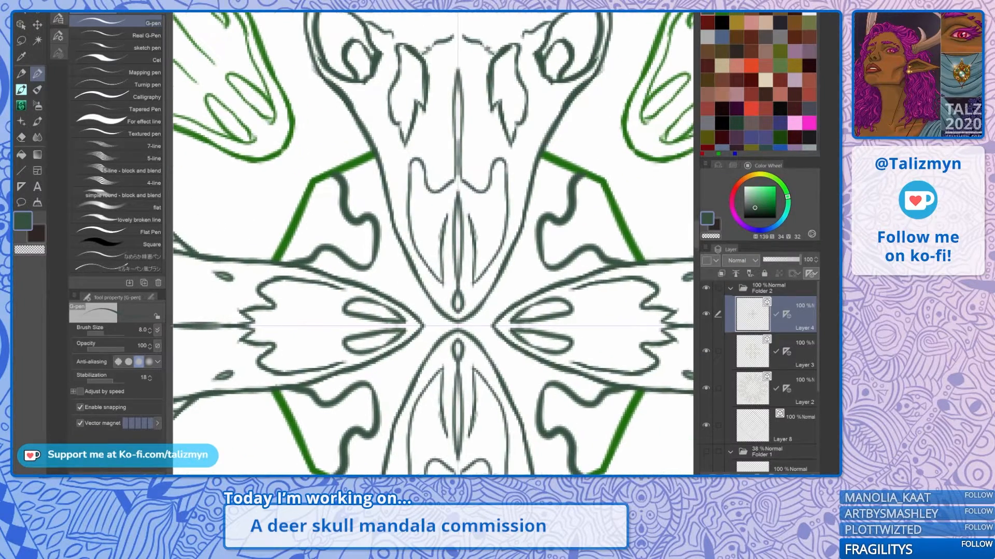
left_click_drag(369, 268, 377, 253)
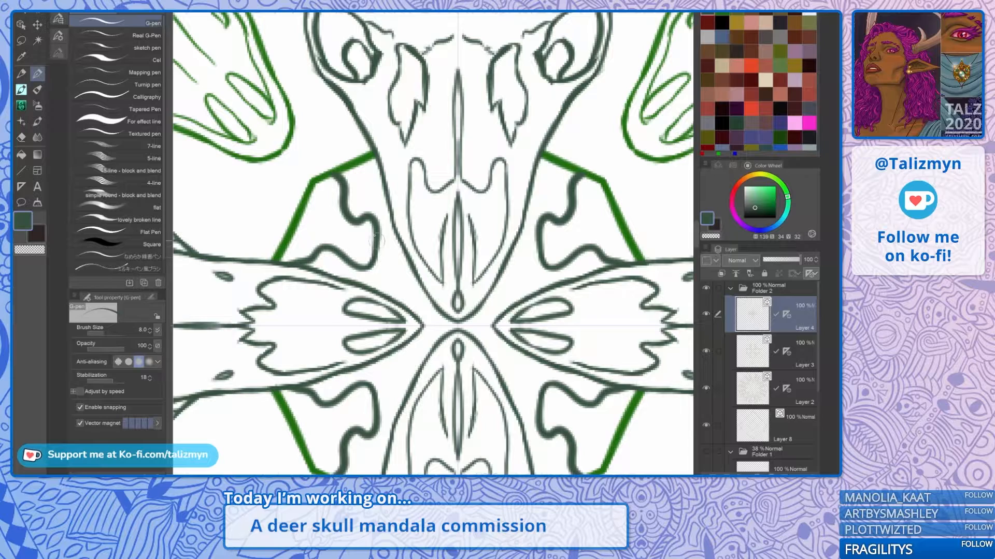
mouse_move(307, 228)
left_mouse_down()
mouse_move(322, 200)
mouse_move(311, 190)
left_mouse_up()
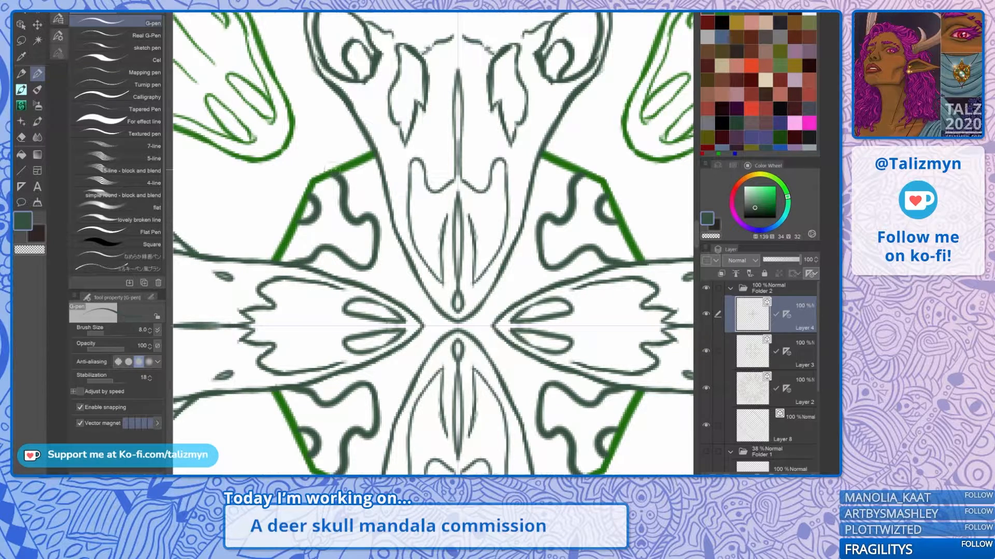
scroll(344, 164, "down", 5)
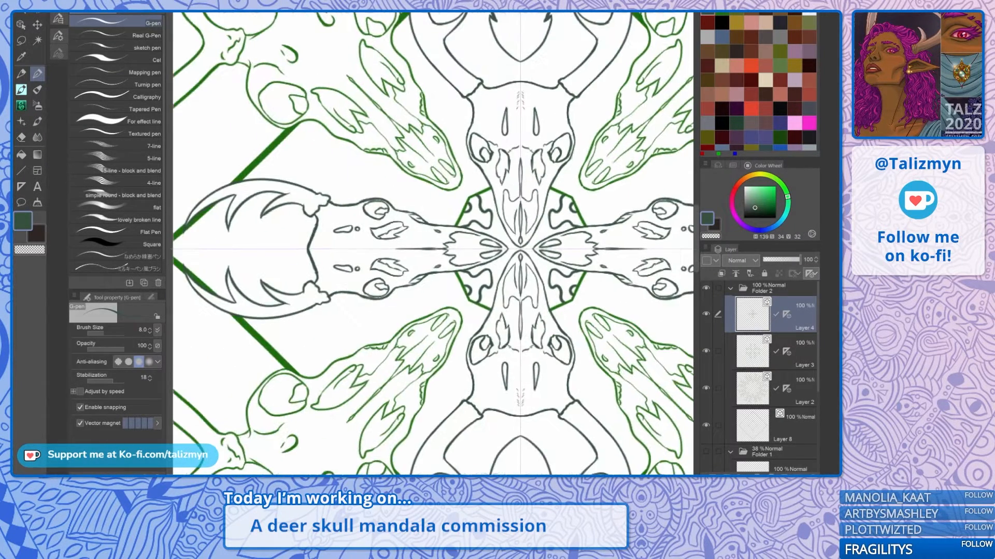
Step: Try curved connecting lines outside the octagon between the central skulls' eye sockets, and undo them
left_click_drag(545, 190, 516, 177)
scroll(518, 235, "up", 2)
left_click_drag(381, 290, 396, 250)
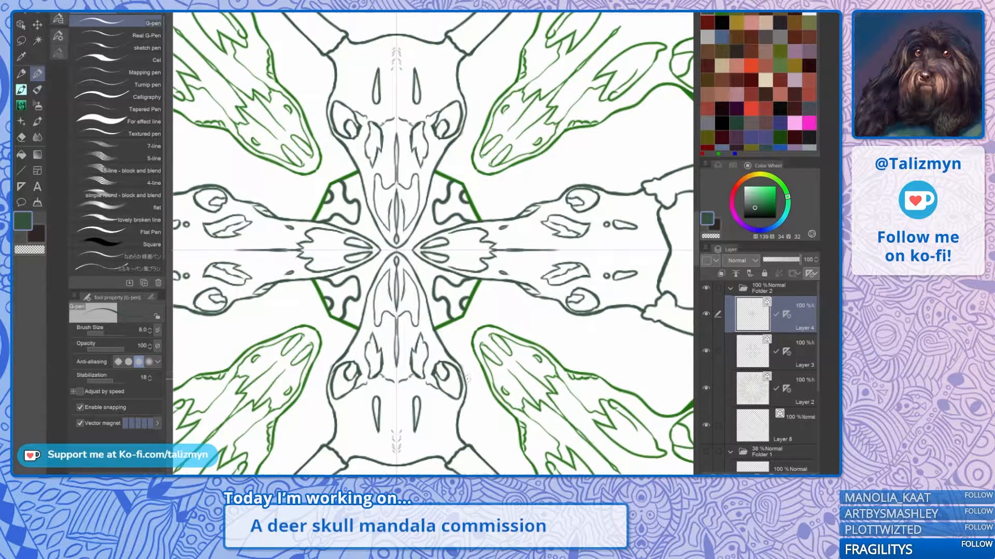
left_click_drag(468, 378, 487, 368)
left_click_drag(514, 334, 546, 295)
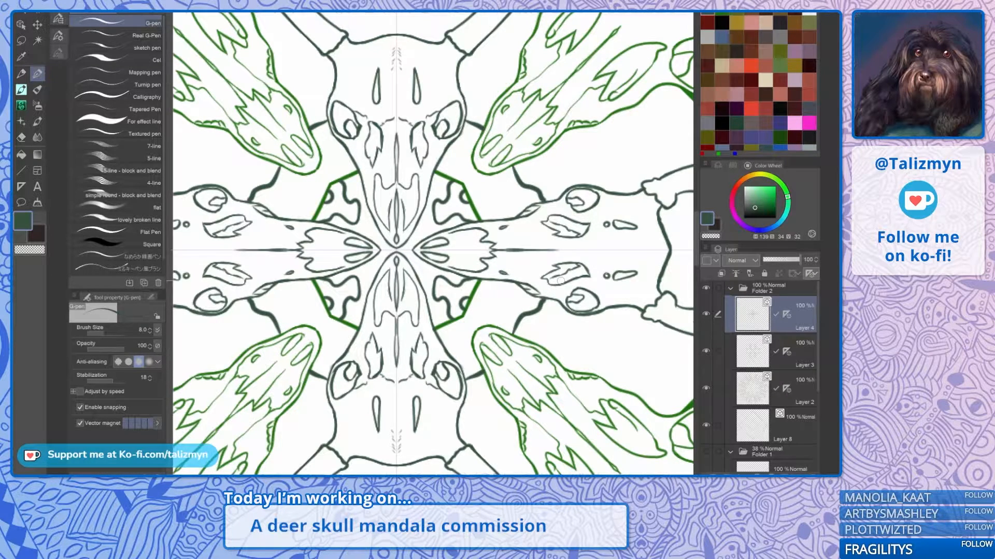
key("ctrl+z")
key("ctrl+z")
mouse_move(560, 281)
left_mouse_down()
mouse_move(546, 274)
mouse_move(513, 300)
left_mouse_up()
Step: Examine the whole mandala and the empty space between the central diamond's tip, the green antlers and the outer skull's muzzle
scroll(507, 212, "down", 5)
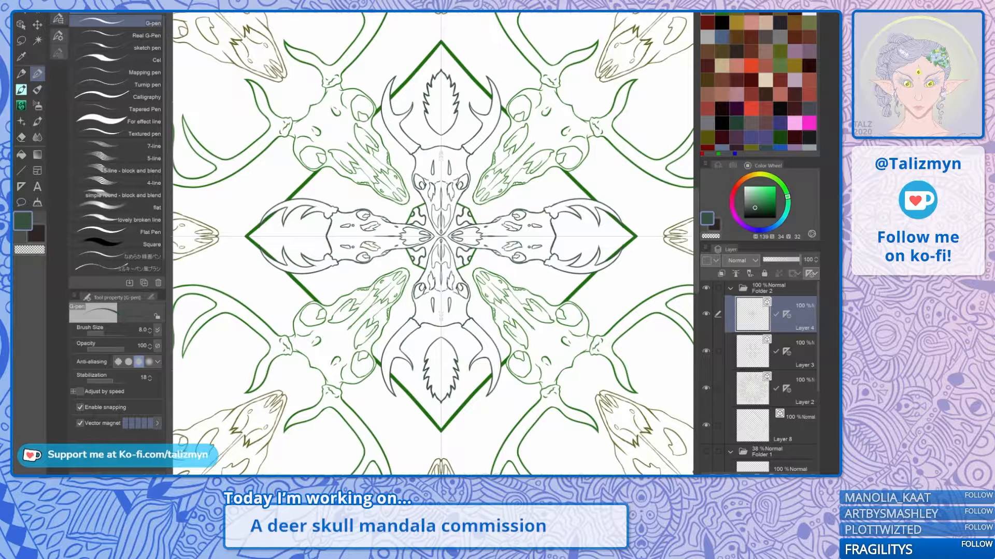
left_click_drag(433, 237, 449, 304)
left_click_drag(457, 207, 462, 190)
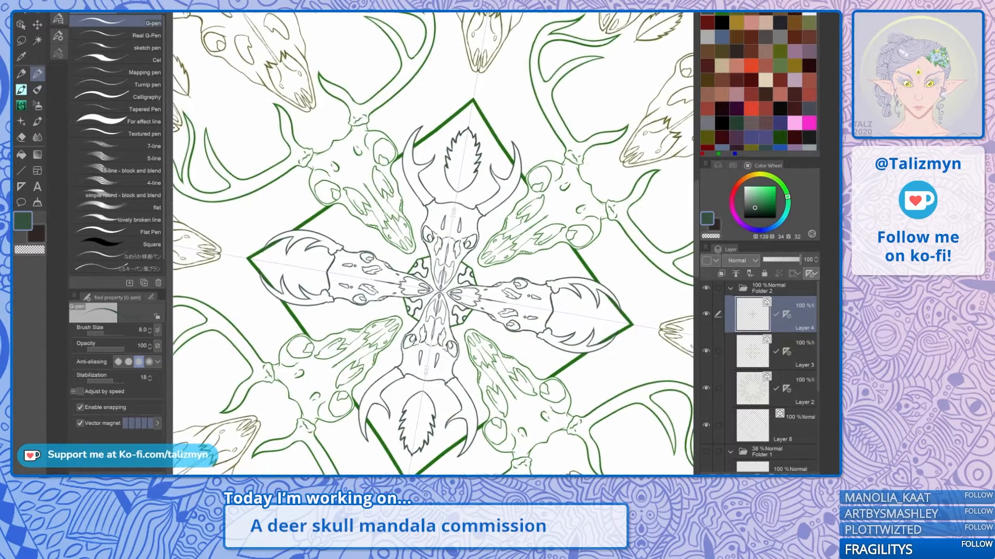
scroll(510, 223, "down", 4)
key("ctrl+@")
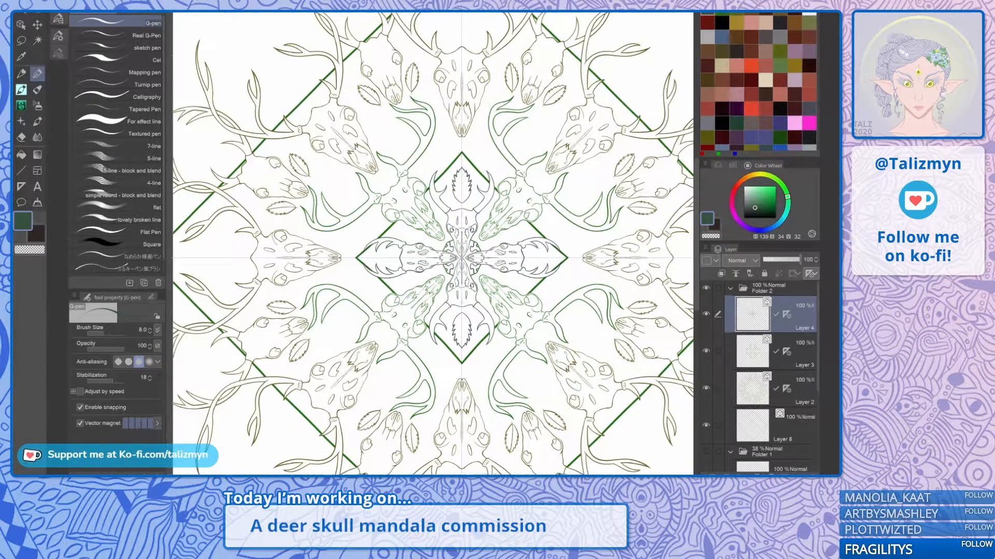
left_click_drag(461, 207, 474, 297)
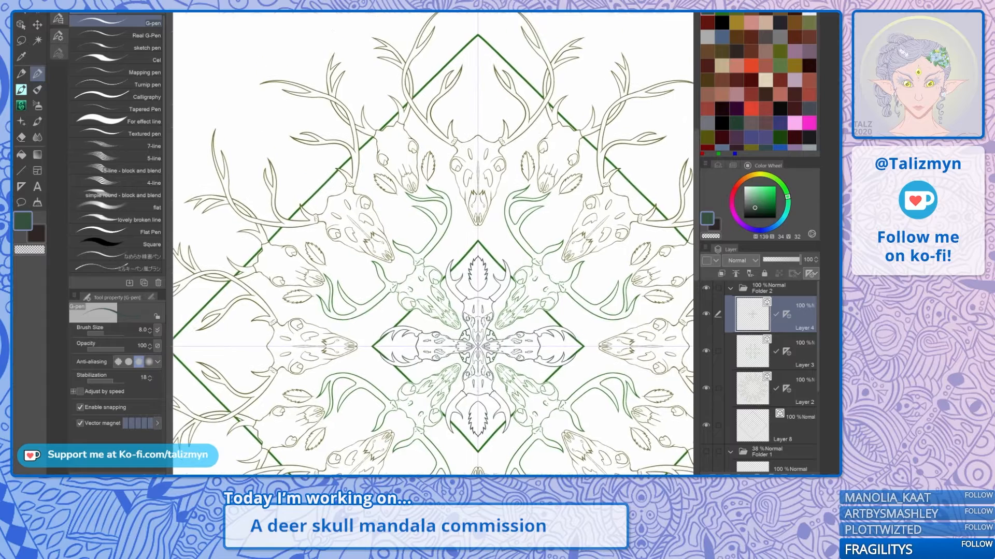
scroll(500, 245, "up", 6)
left_click_drag(456, 249, 509, 247)
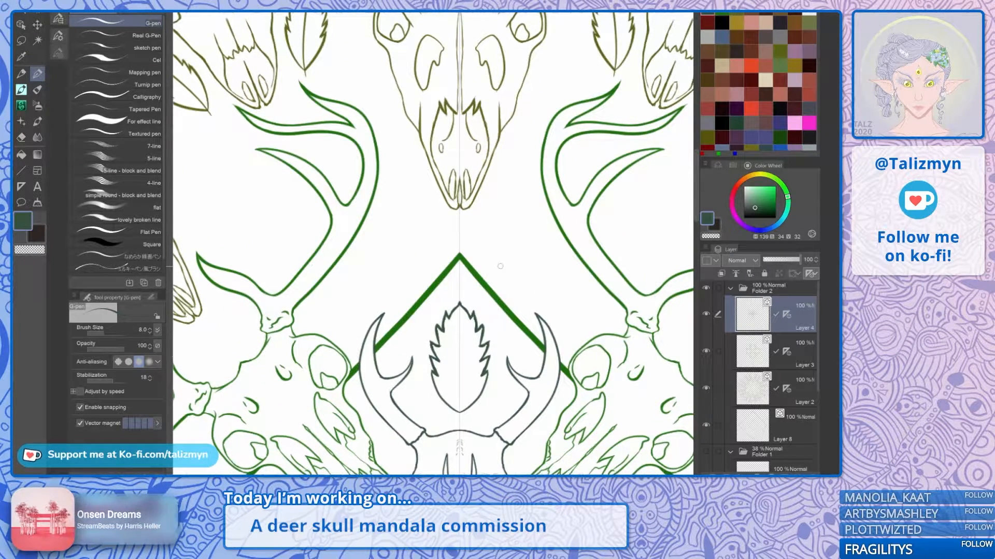
scroll(556, 287, "down", 4)
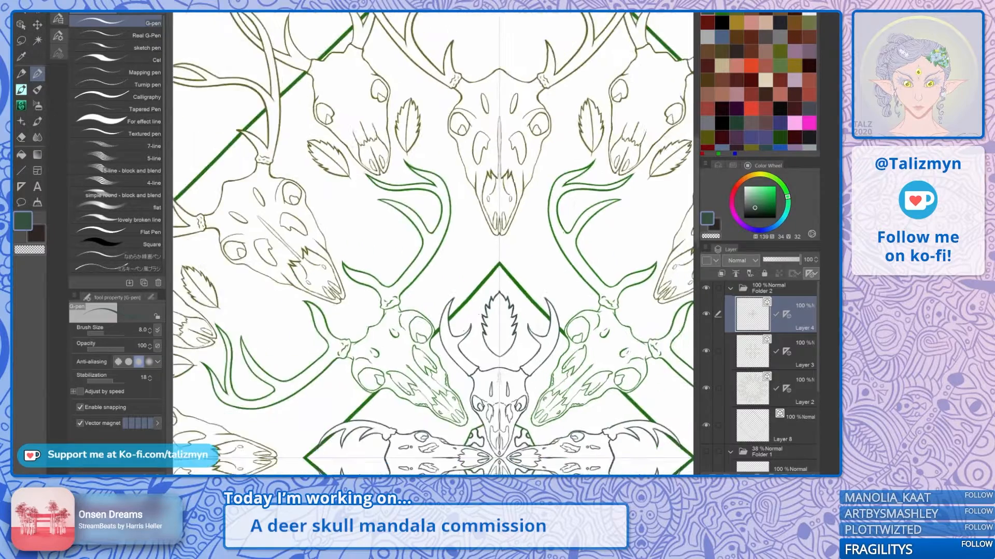
left_click_drag(556, 287, 516, 238)
Step: Make Layer 3 the active layer and pick the dark green used for its line art as the drawing colour
left_click(795, 353)
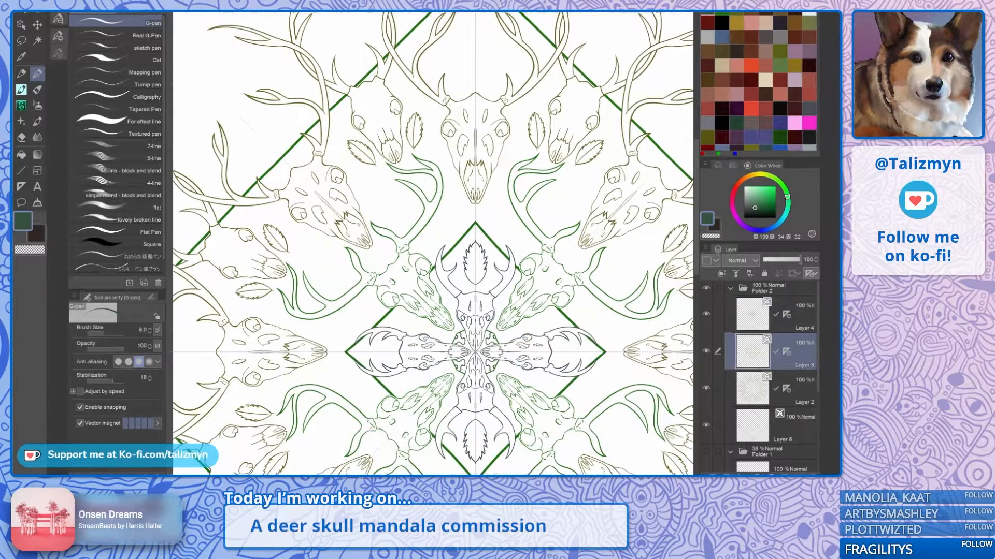
left_click(780, 138)
left_click_drag(516, 237, 497, 269)
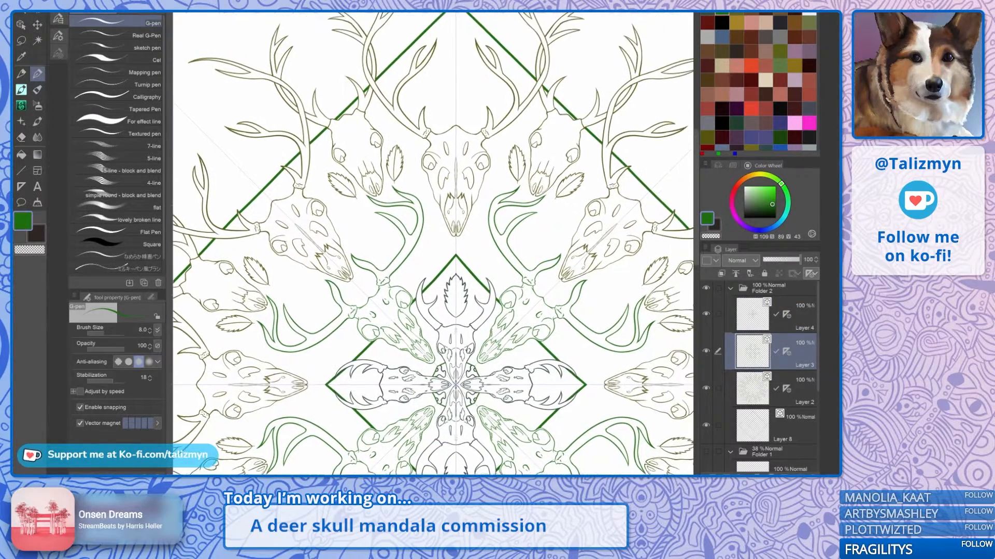
Step: Try mirrored wavy lines linking the diamond's edges to the green antlers and running between the antler tines, and undo them
scroll(497, 269, "up", 4)
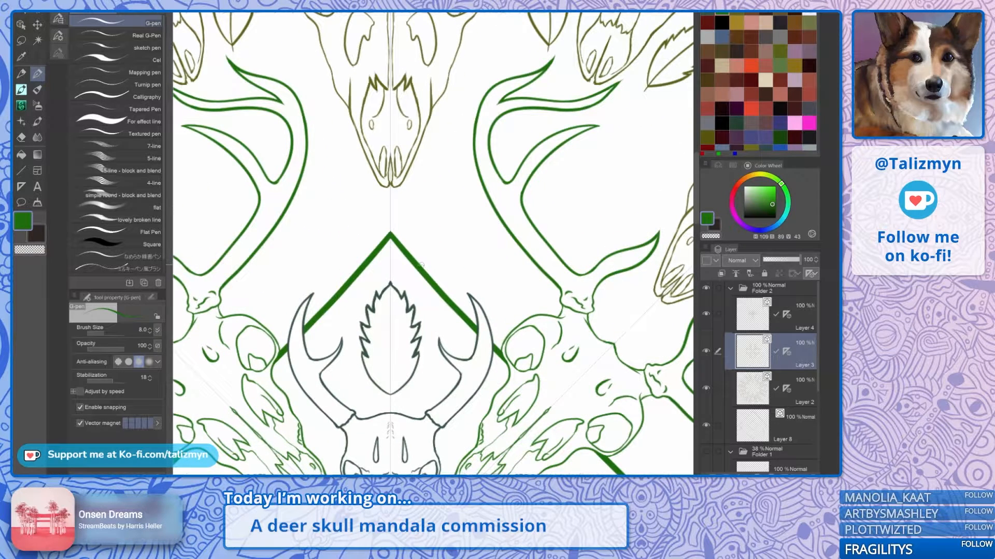
mouse_move(422, 264)
left_mouse_down()
mouse_move(490, 200)
mouse_move(546, 210)
mouse_move(593, 229)
mouse_move(605, 258)
left_mouse_up()
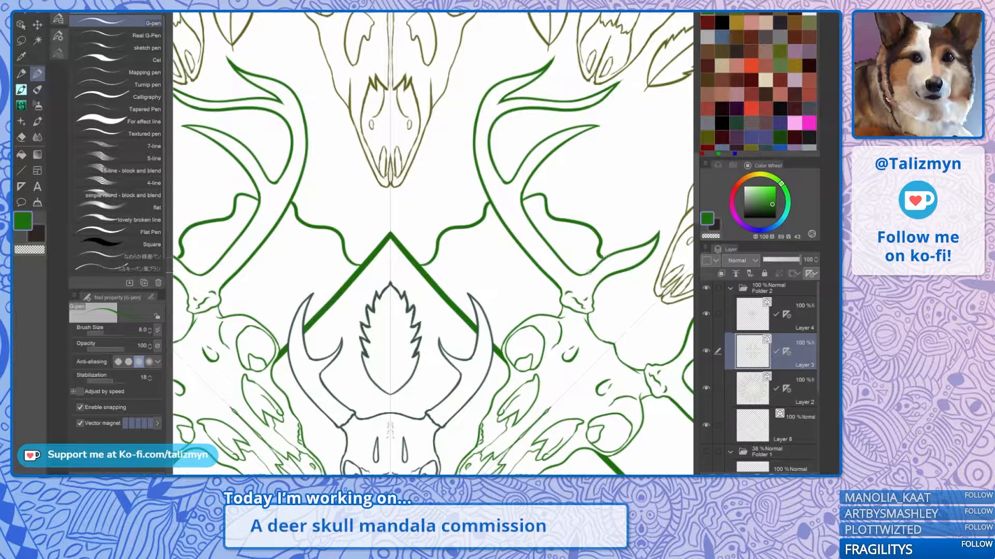
mouse_move(551, 275)
left_mouse_down()
mouse_move(462, 289)
mouse_move(450, 303)
left_mouse_up()
scroll(555, 235, "down", 4)
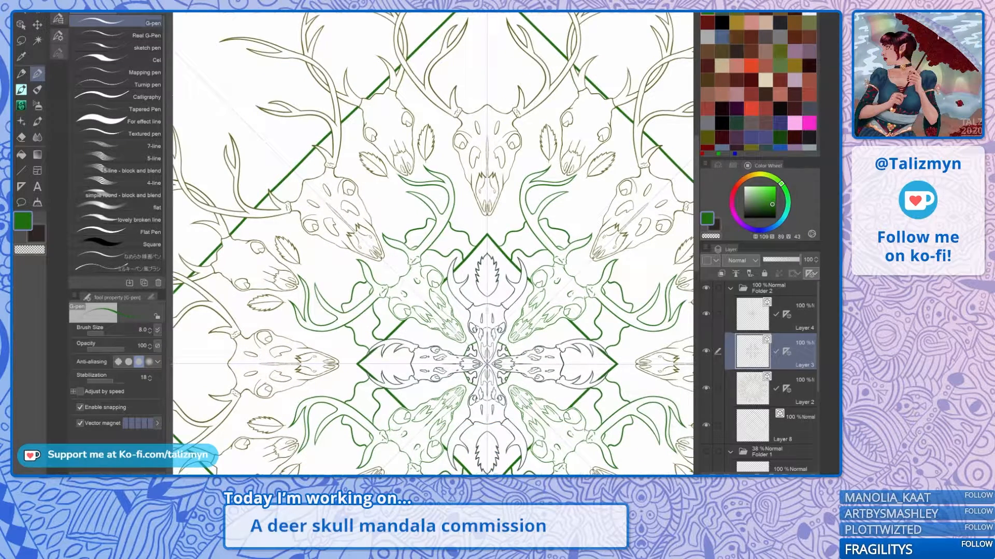
key("ctrl+z")
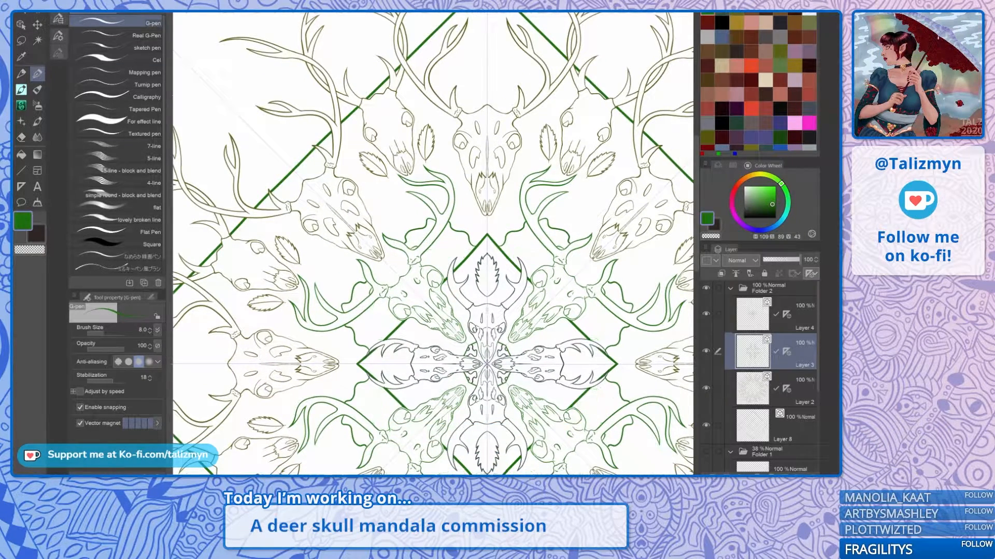
key("ctrl+z")
key("ctrl+z")
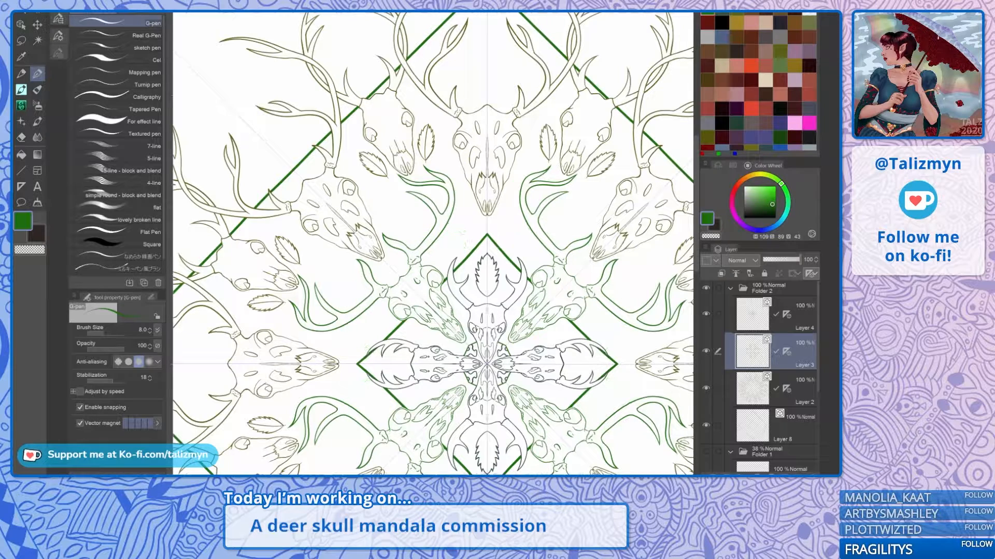
Step: Try a pair of mirrored short curves between the diamond's tip and the olive skull's muzzle, and undo them
scroll(506, 219, "up", 6)
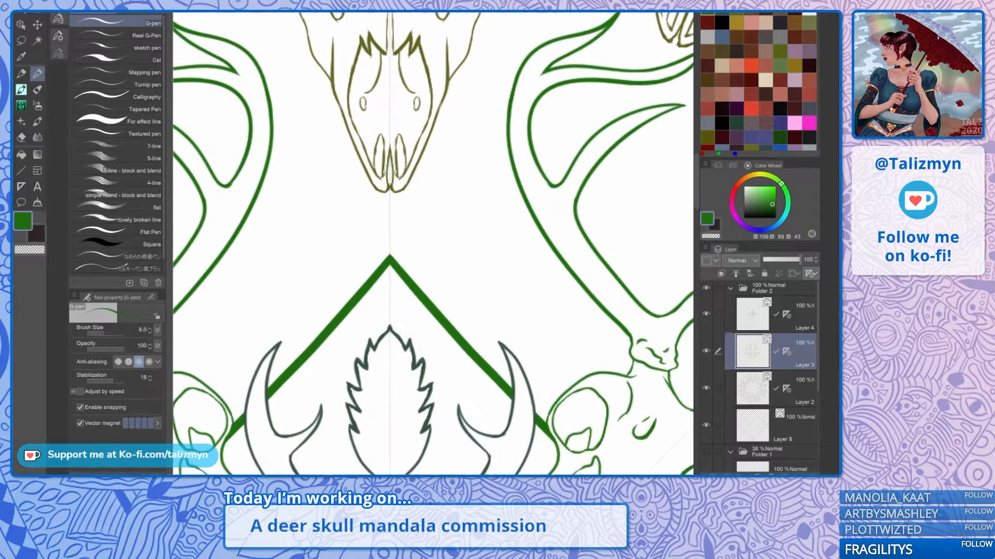
scroll(513, 247, "up", 1)
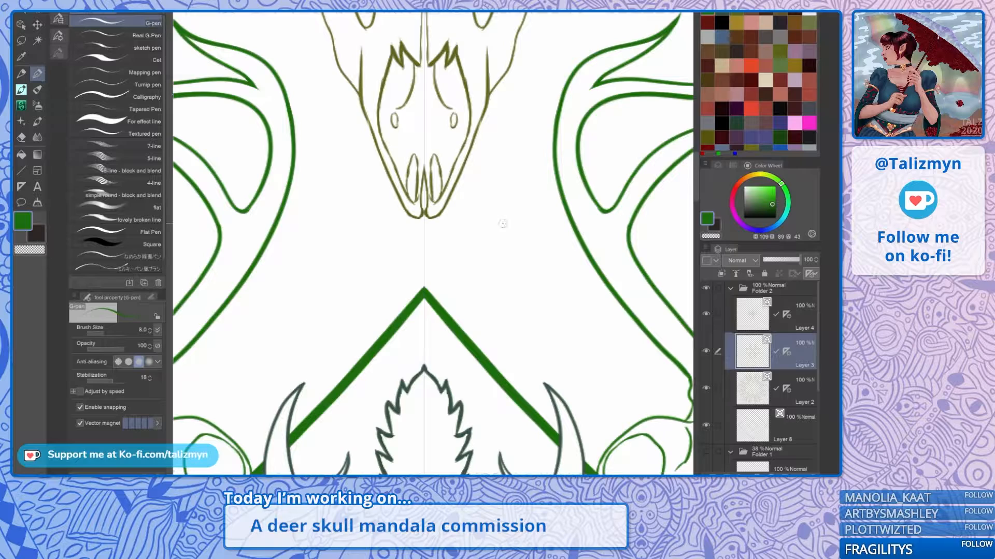
mouse_move(500, 220)
left_mouse_down()
mouse_move(471, 249)
mouse_move(494, 285)
left_mouse_up()
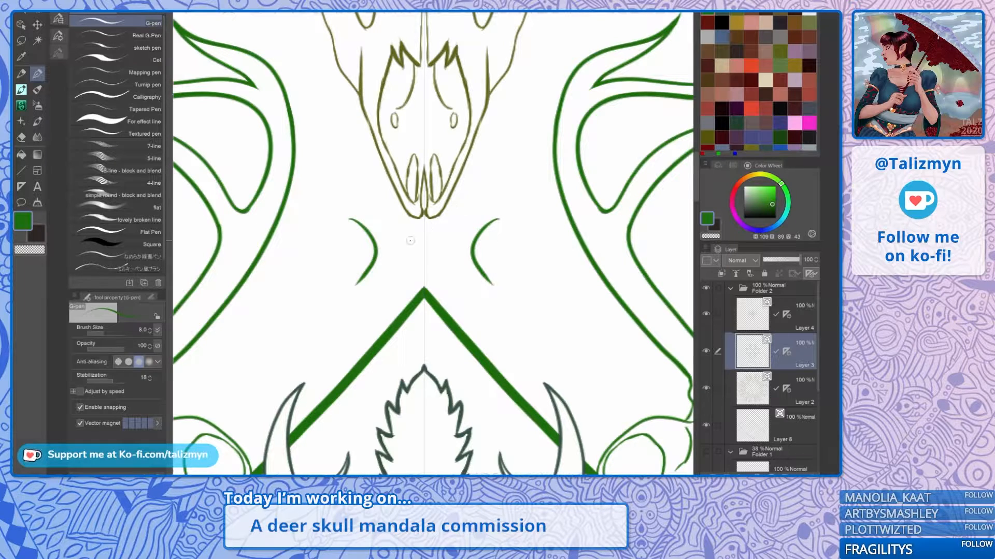
key("ctrl+z")
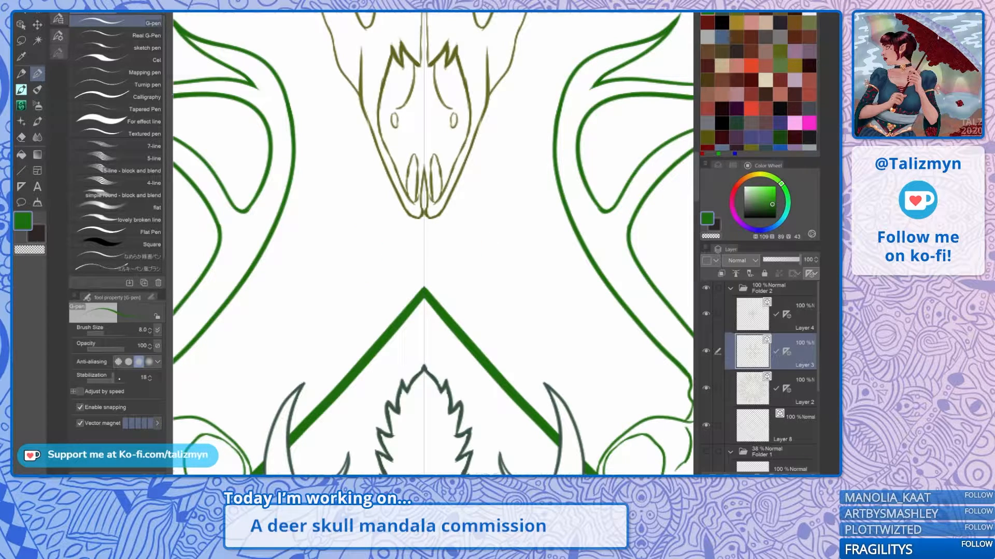
Step: Try mirrored acorns with rounded caps, tapered bodies and curved stems on both sides of the diamond's tip, and undo them
mouse_move(488, 290)
left_mouse_down()
mouse_move(471, 229)
mouse_move(538, 235)
left_mouse_up()
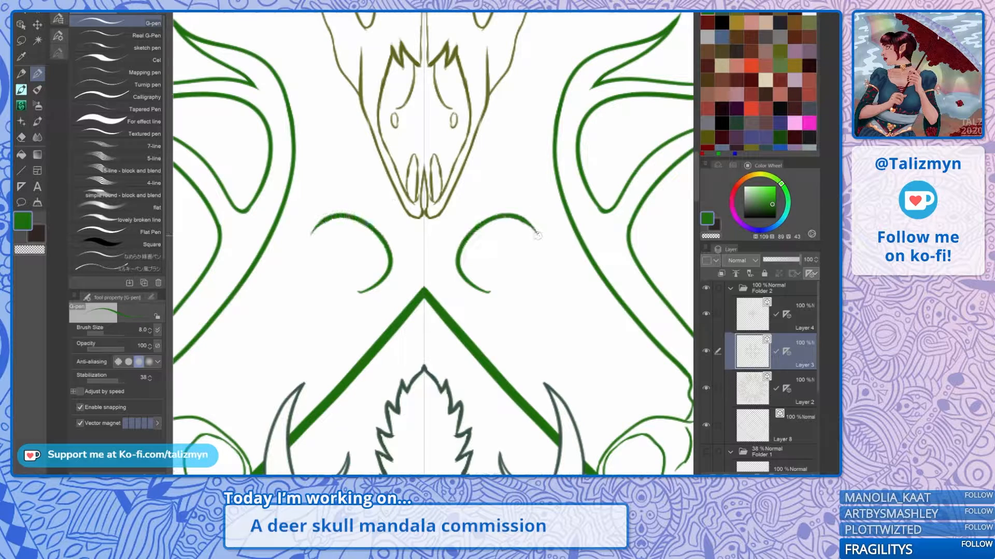
left_click_drag(489, 289, 537, 234)
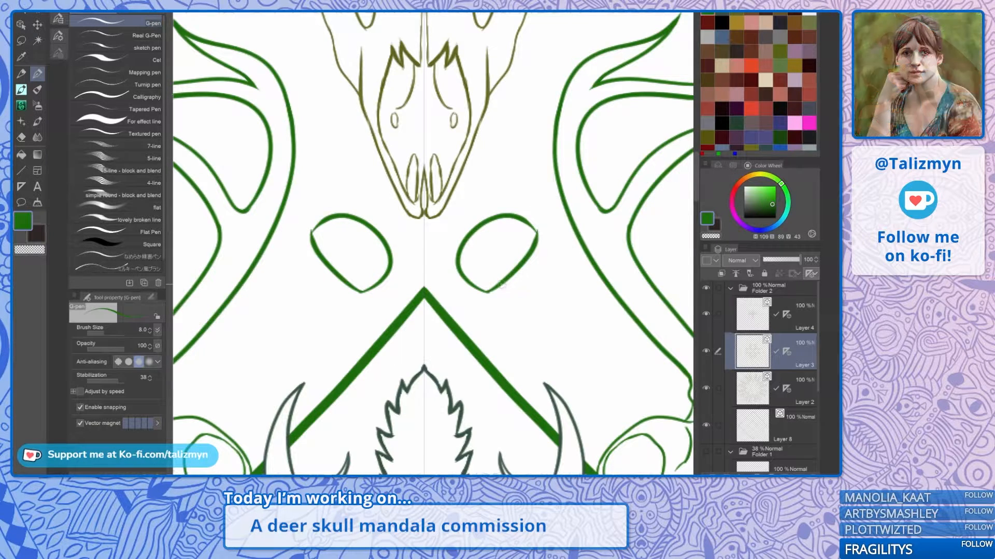
left_click_drag(499, 291, 554, 325)
mouse_move(535, 245)
left_mouse_down()
mouse_move(585, 303)
mouse_move(582, 320)
left_mouse_up()
mouse_move(466, 231)
left_mouse_down()
mouse_move(458, 204)
mouse_move(467, 197)
mouse_move(481, 224)
left_mouse_up()
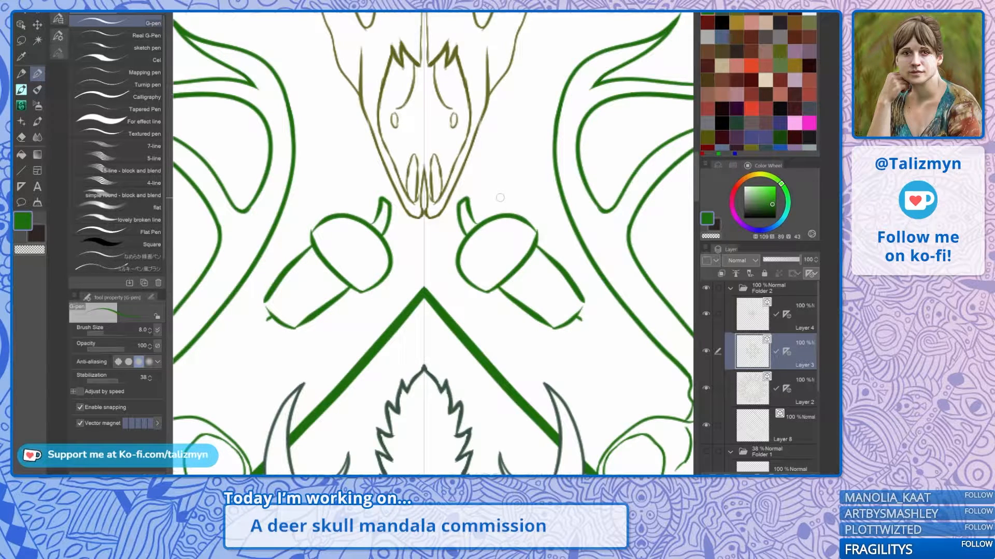
key("ctrl+z")
key("ctrl+z")
key("ctrl+z")
key("ctrl+z")
key("ctrl+z")
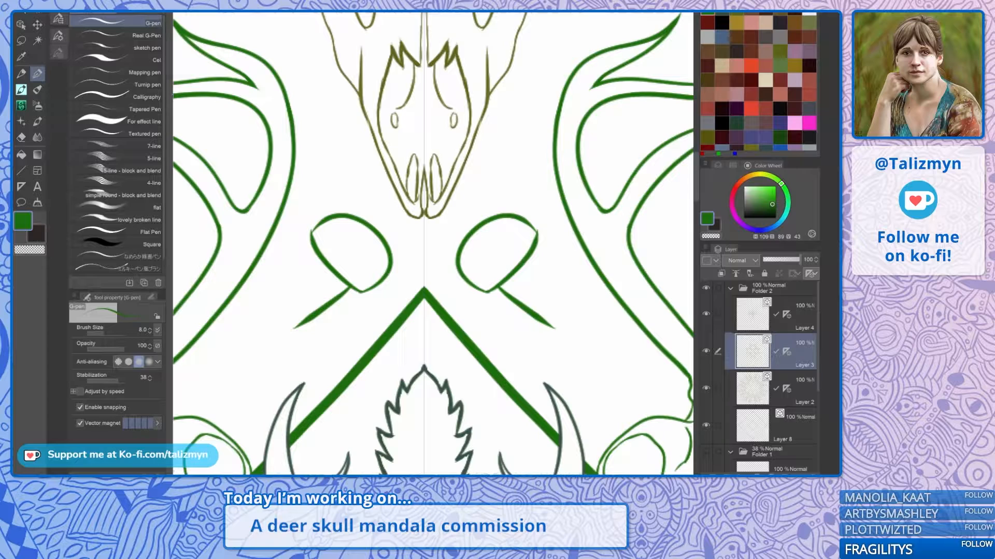
key("ctrl+z")
key("ctrl+z")
key("ctrl+z")
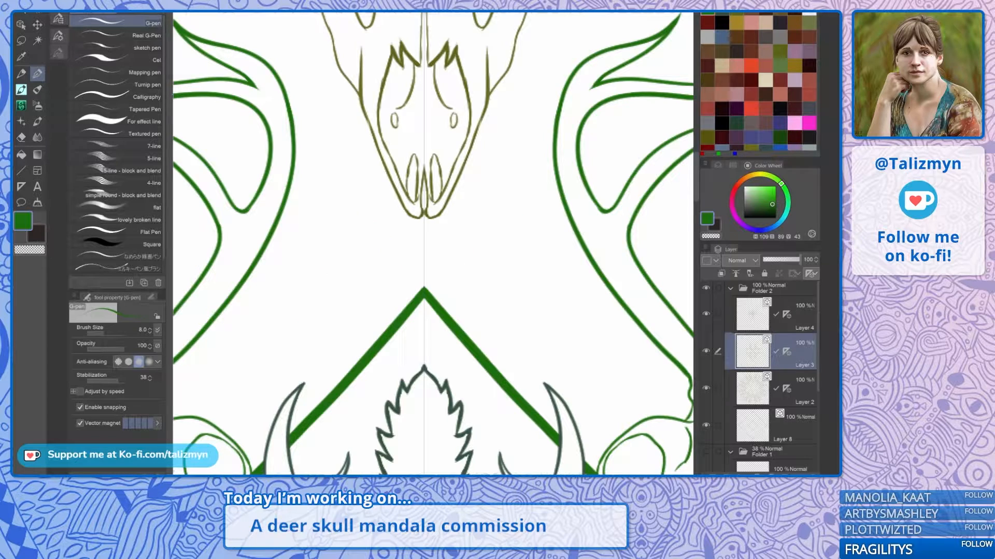
Step: On Layer 2, trim the overshooting line end at the tilted olive skull's muzzle tip with the Vector eraser
left_click_drag(424, 290, 368, 297)
scroll(501, 186, "up", 1)
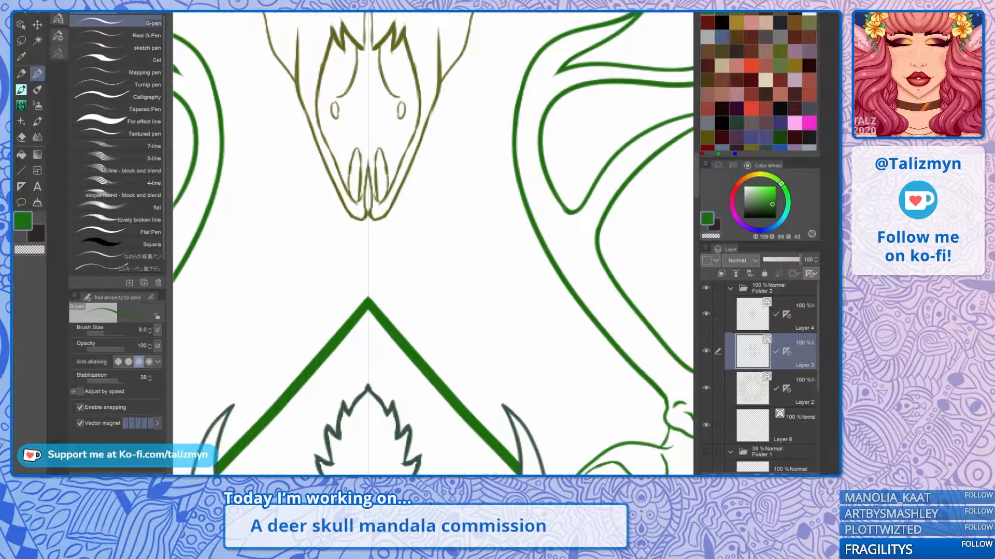
scroll(507, 242, "down", 3)
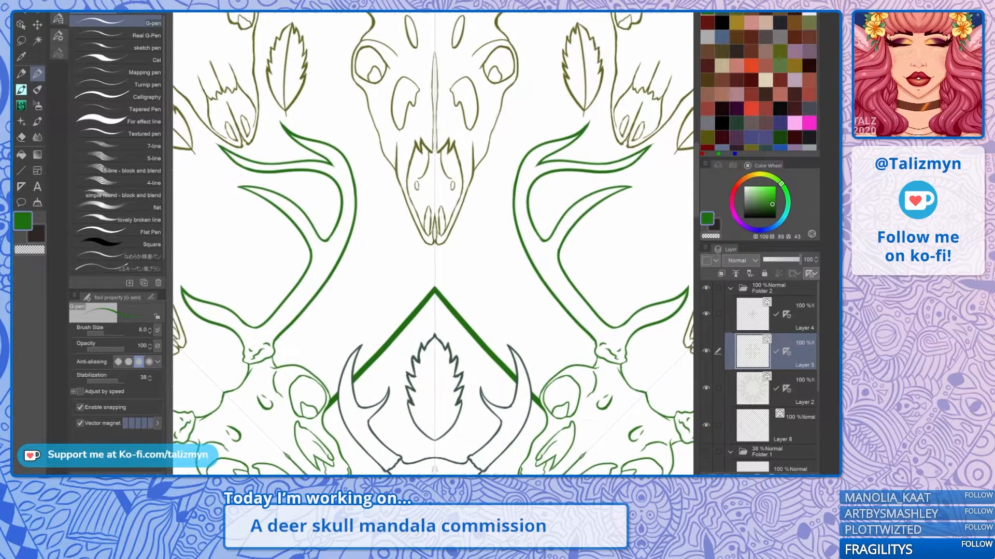
left_click_drag(368, 212, 498, 276)
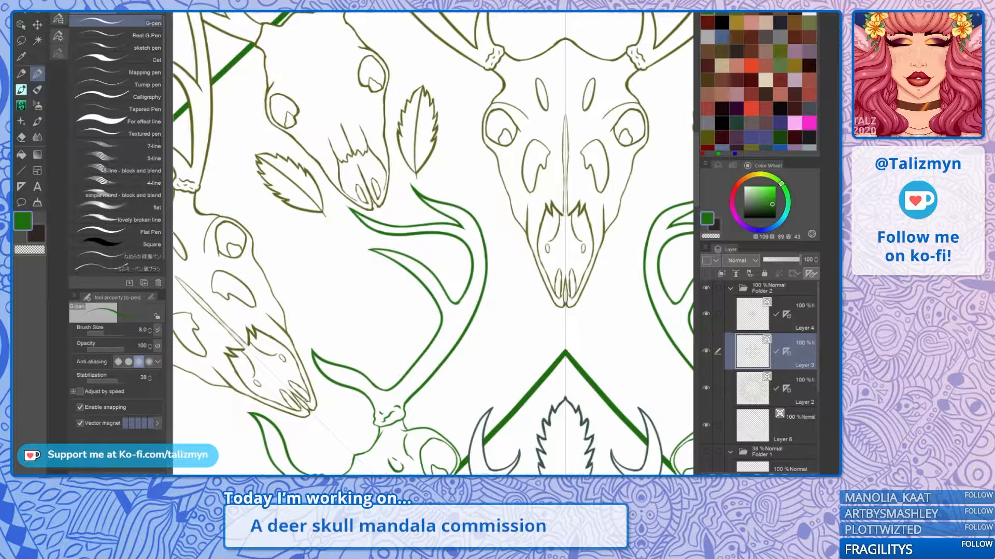
left_click(787, 386)
left_click_drag(378, 198, 404, 229)
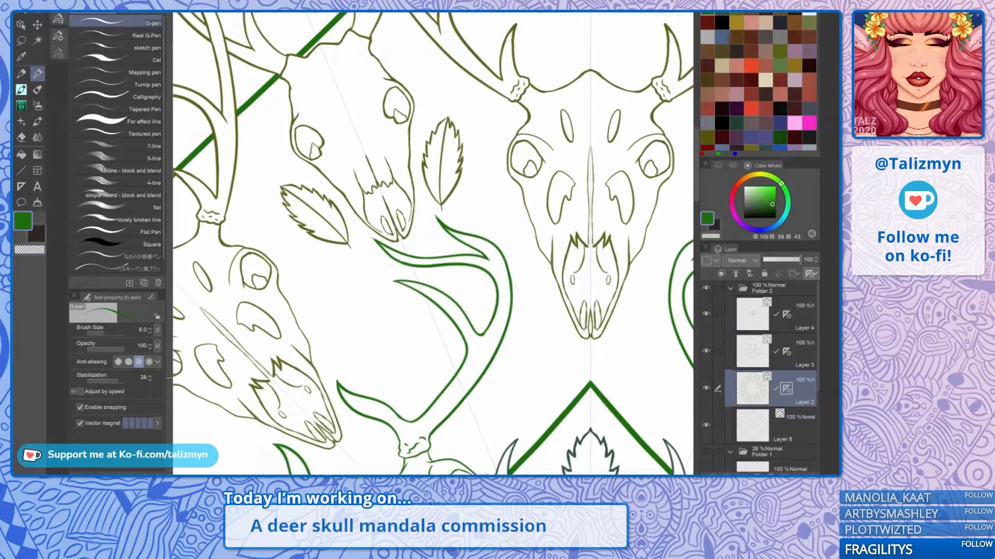
scroll(404, 229, "up", 5)
key("e")
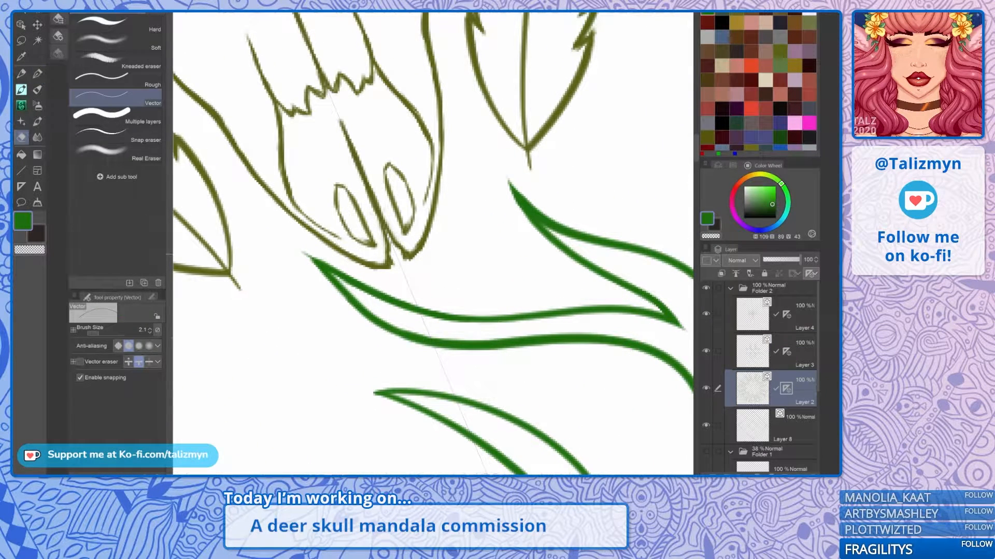
left_click(408, 266)
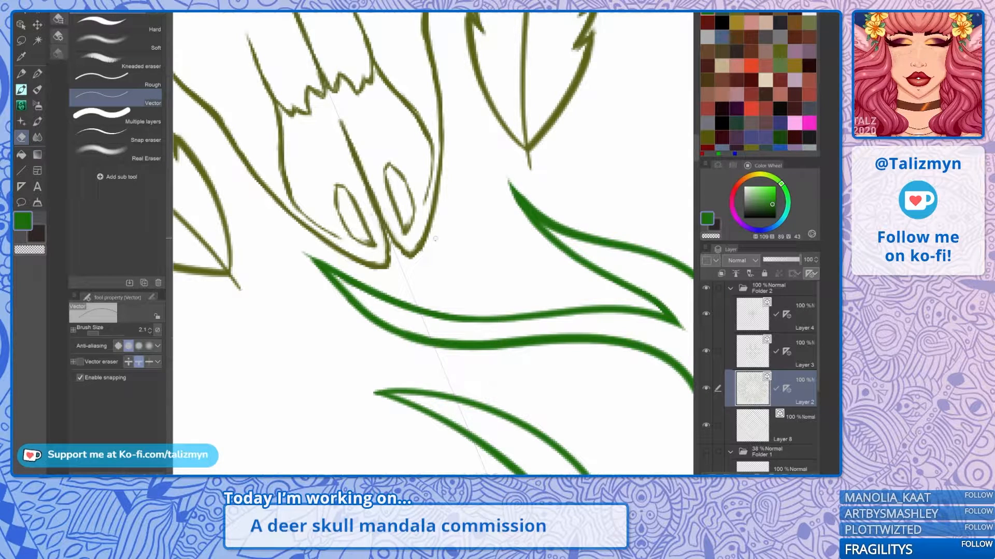
Step: On Layer 3, draw a rounded acorn cap with small curved scale marks between the green antler's tines using the G-pen
left_click(774, 353)
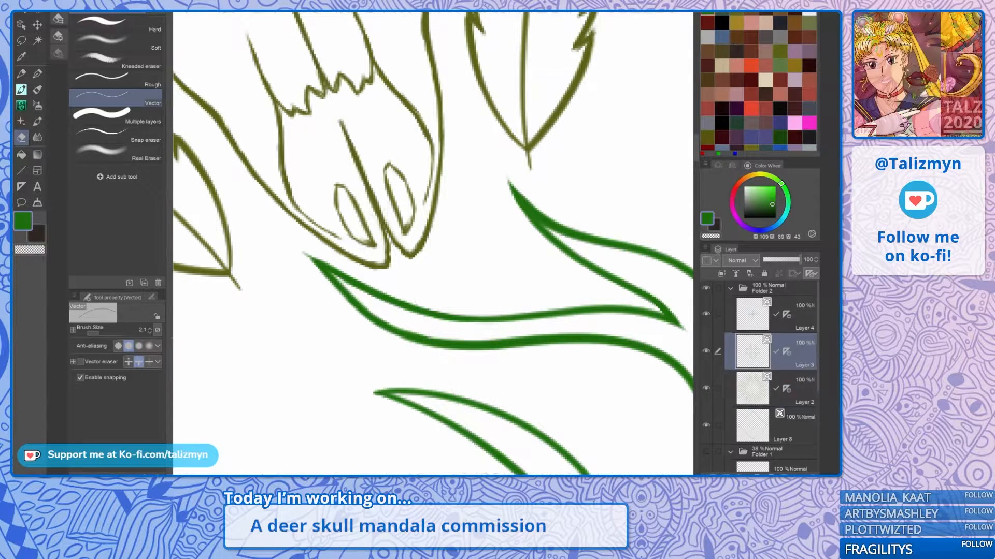
key("p")
scroll(564, 281, "down", 6)
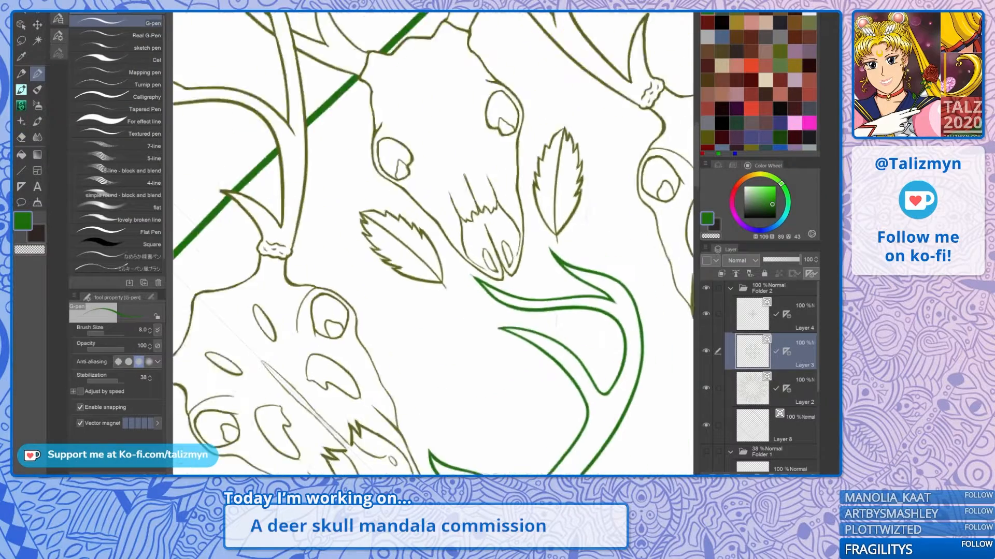
mouse_move(563, 281)
left_mouse_down()
mouse_move(521, 183)
mouse_move(538, 263)
mouse_move(530, 307)
left_mouse_up()
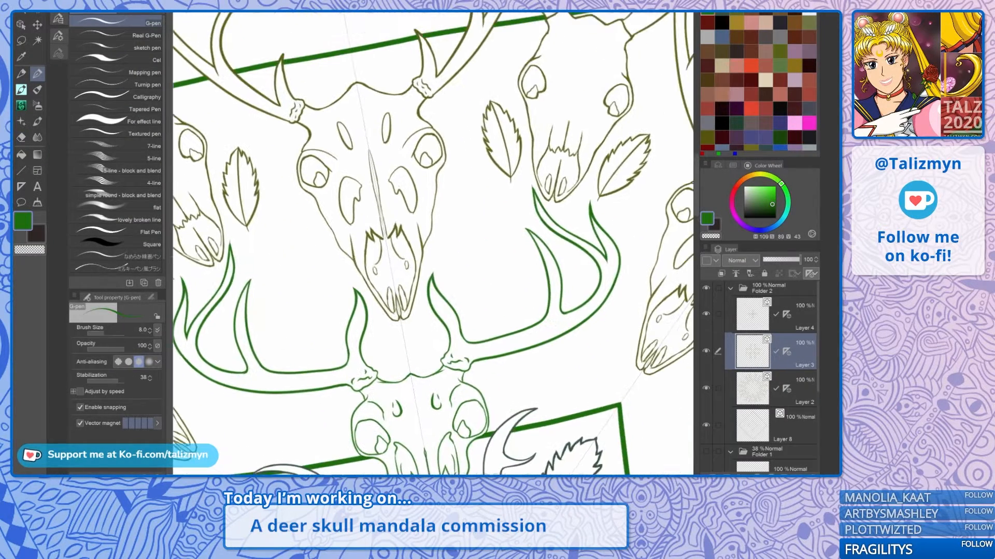
scroll(477, 293, "up", 5)
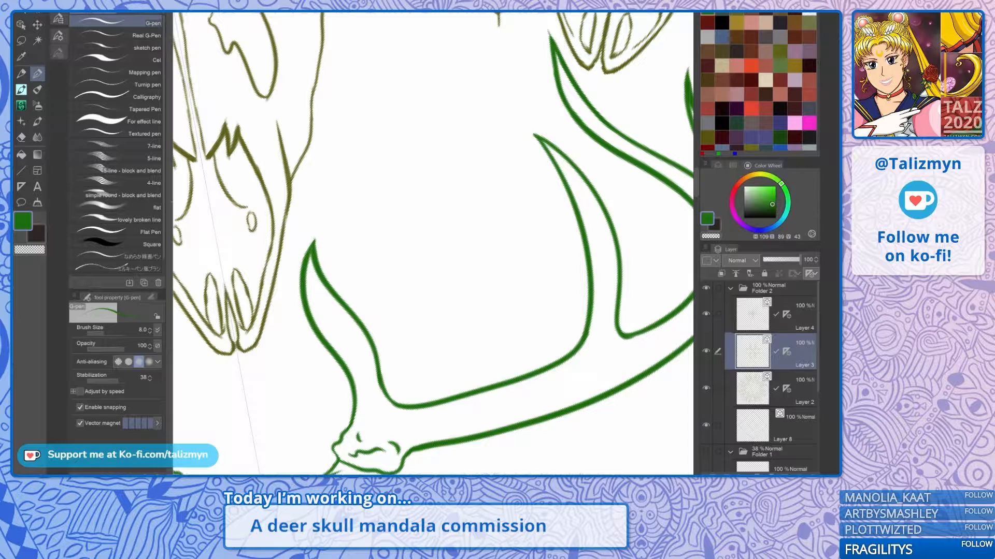
mouse_move(413, 271)
left_mouse_down()
mouse_move(394, 244)
mouse_move(429, 188)
mouse_move(473, 196)
left_mouse_up()
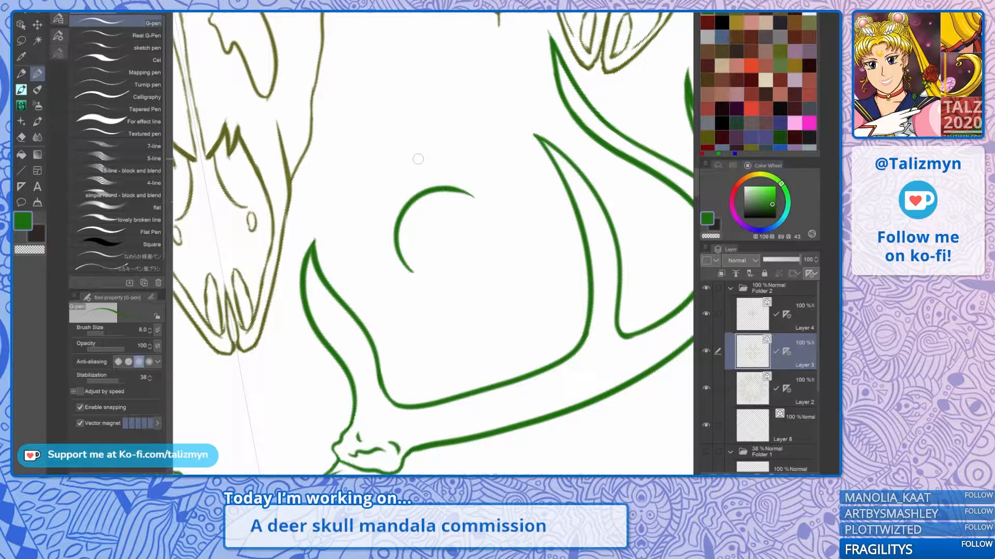
left_click_drag(412, 232, 405, 248)
mouse_move(432, 216)
left_mouse_down()
mouse_move(409, 220)
mouse_move(443, 198)
mouse_move(472, 205)
left_mouse_up()
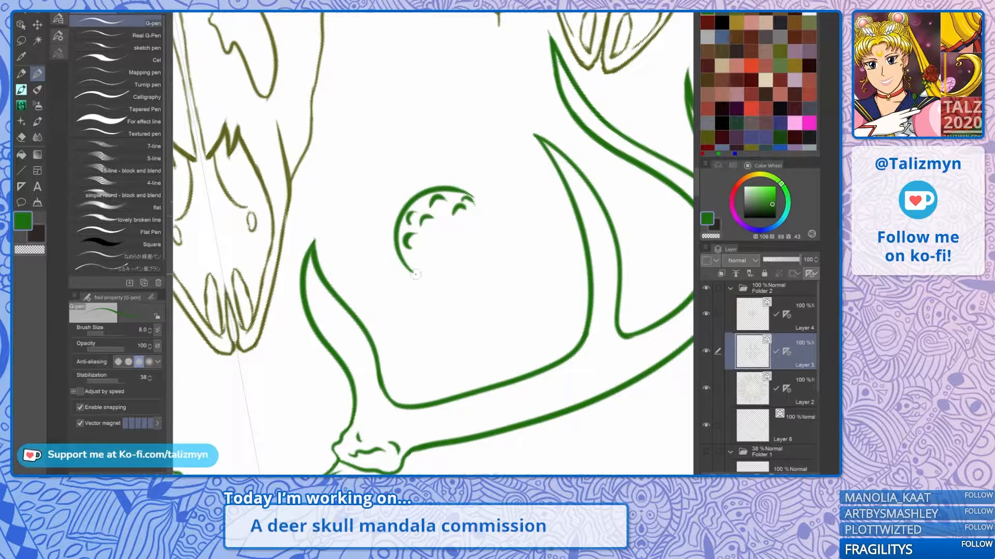
mouse_move(414, 270)
left_mouse_down()
mouse_move(466, 255)
mouse_move(484, 236)
left_mouse_up()
left_click_drag(473, 194, 483, 226)
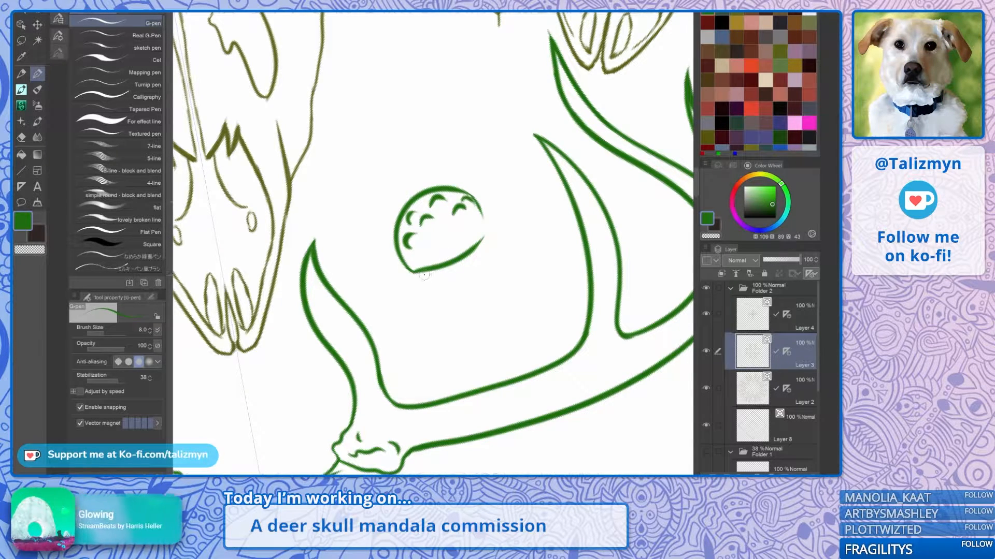
Step: Draw the acorn's tapered body below the cap, ending in a small point
mouse_move(421, 274)
left_mouse_down()
mouse_move(454, 330)
mouse_move(501, 347)
left_mouse_up()
mouse_move(485, 237)
left_mouse_down()
mouse_move(511, 310)
mouse_move(501, 347)
left_mouse_up()
left_click_drag(489, 234, 479, 196)
Step: Thicken the rounded outer outline of the acorn's cap
key("minus")
key("minus")
key("minus")
key("minus")
key("minus")
key("minus")
key("minus")
key("minus")
key("minus")
key("minus")
key("minus")
key("minus")
key("minus")
key("minus")
key("minus")
key("minus")
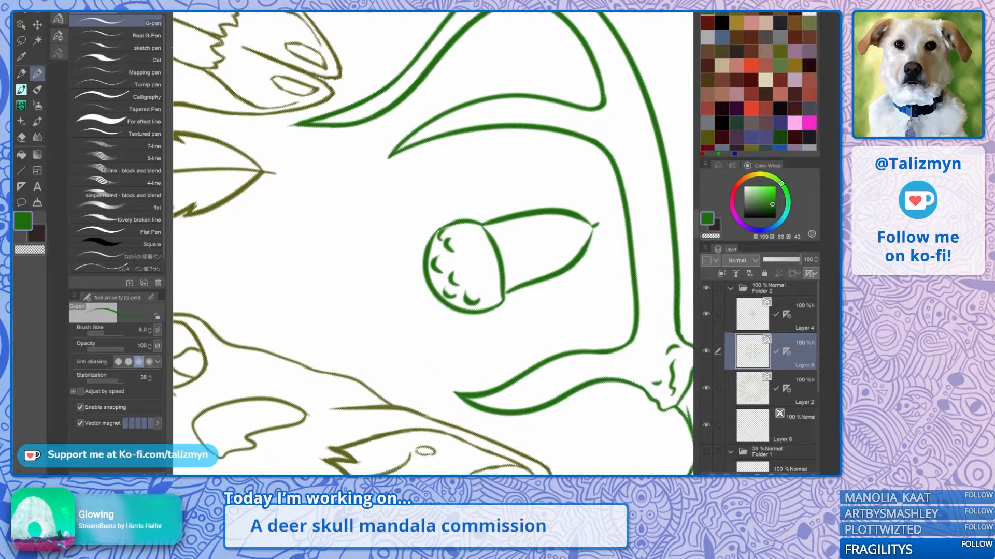
scroll(455, 239, "up", 2)
mouse_move(412, 248)
left_mouse_down()
mouse_move(431, 210)
mouse_move(473, 195)
mouse_move(485, 193)
mouse_move(455, 204)
mouse_move(488, 191)
mouse_move(516, 197)
left_mouse_up()
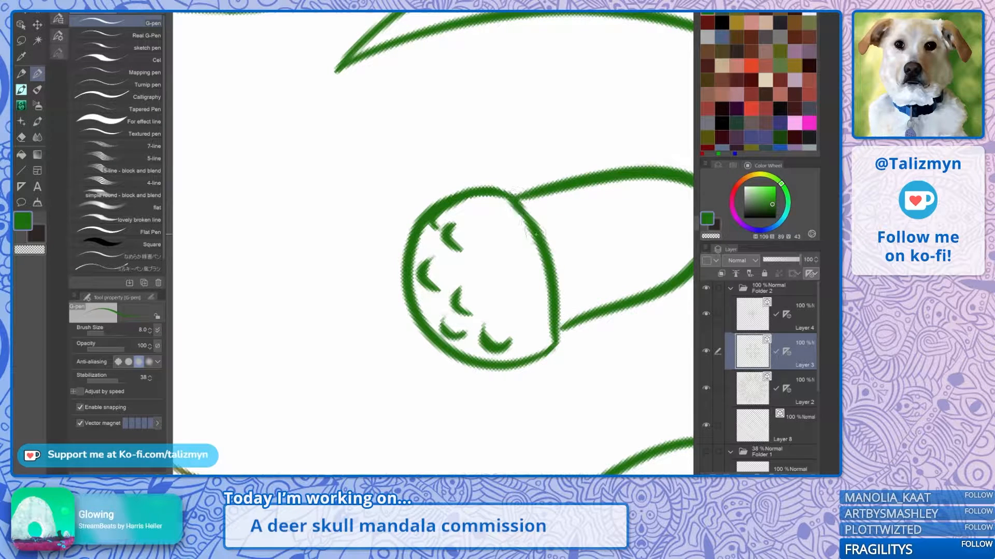
Step: Add several tapered lengthwise grain lines inside the acorn's body
scroll(509, 253, "down", 2)
key("minus")
key("minus")
key("minus")
key("minus")
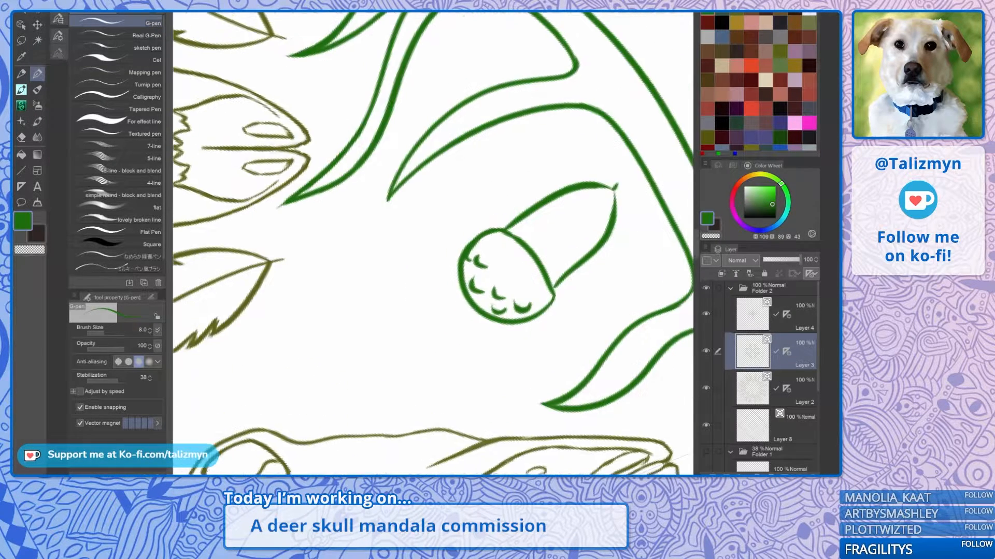
left_click_drag(534, 235, 603, 203)
mouse_move(554, 258)
left_mouse_down()
mouse_move(577, 240)
mouse_move(566, 264)
mouse_move(599, 236)
left_mouse_up()
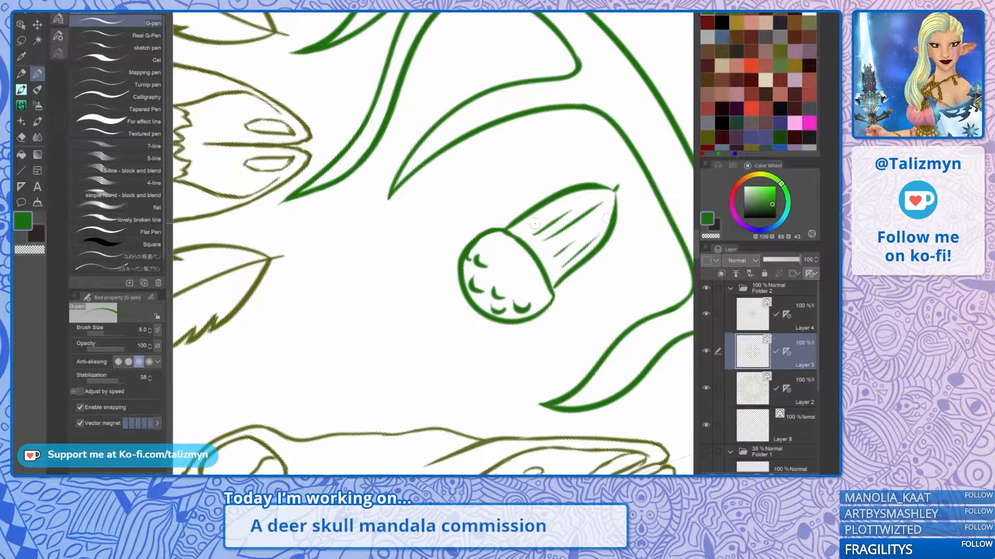
left_click_drag(534, 224, 564, 204)
Step: Draw a short, slightly curved stem with a cut end on top of the acorn's cap
key("asciicircum")
key("asciicircum")
key("asciicircum")
key("asciicircum")
key("asciicircum")
key("asciicircum")
key("asciicircum")
key("asciicircum")
key("asciicircum")
key("asciicircum")
key("asciicircum")
key("asciicircum")
key("asciicircum")
key("asciicircum")
key("asciicircum")
key("asciicircum")
key("asciicircum")
key("asciicircum")
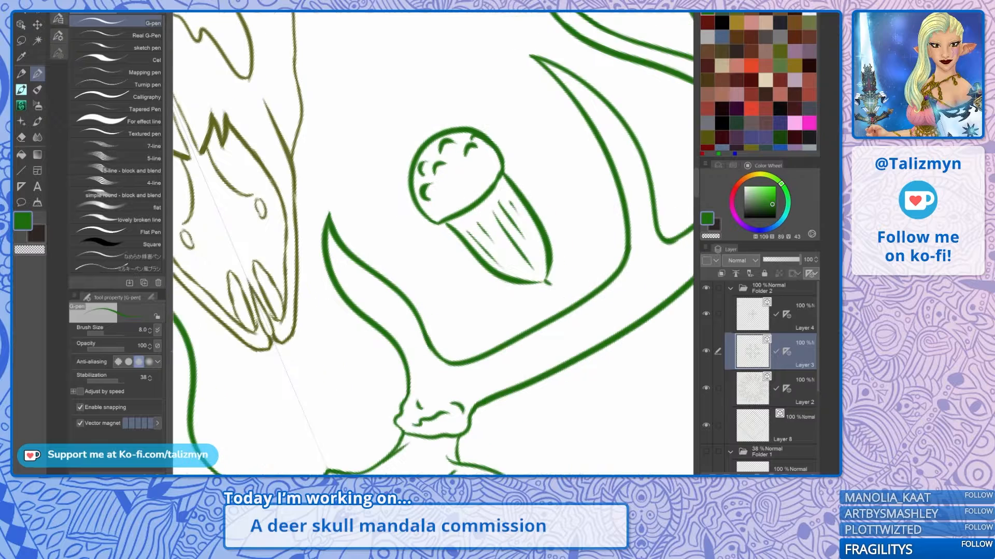
scroll(487, 244, "up", 3)
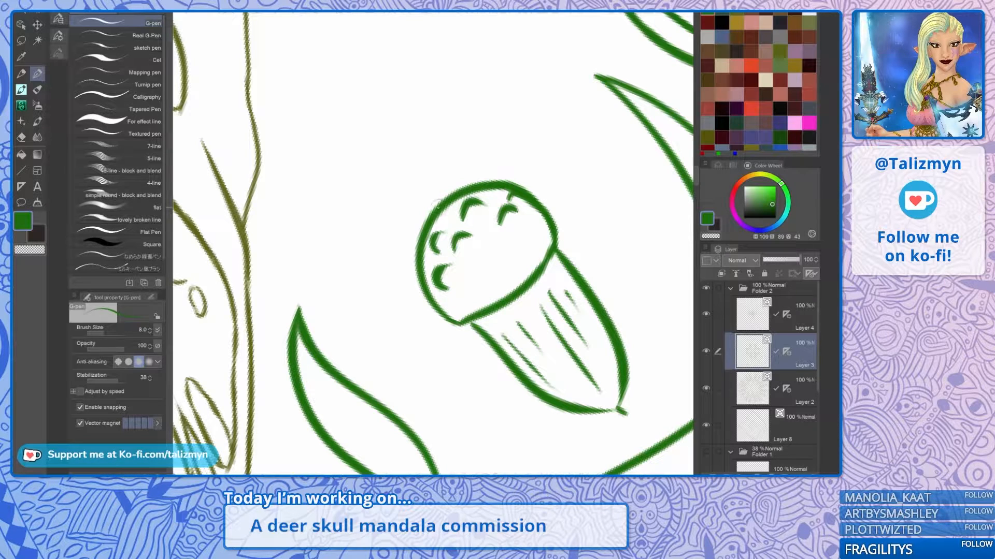
mouse_move(433, 203)
left_mouse_down()
mouse_move(431, 167)
mouse_move(445, 146)
mouse_move(459, 158)
mouse_move(450, 193)
mouse_move(459, 153)
mouse_move(449, 190)
left_mouse_up()
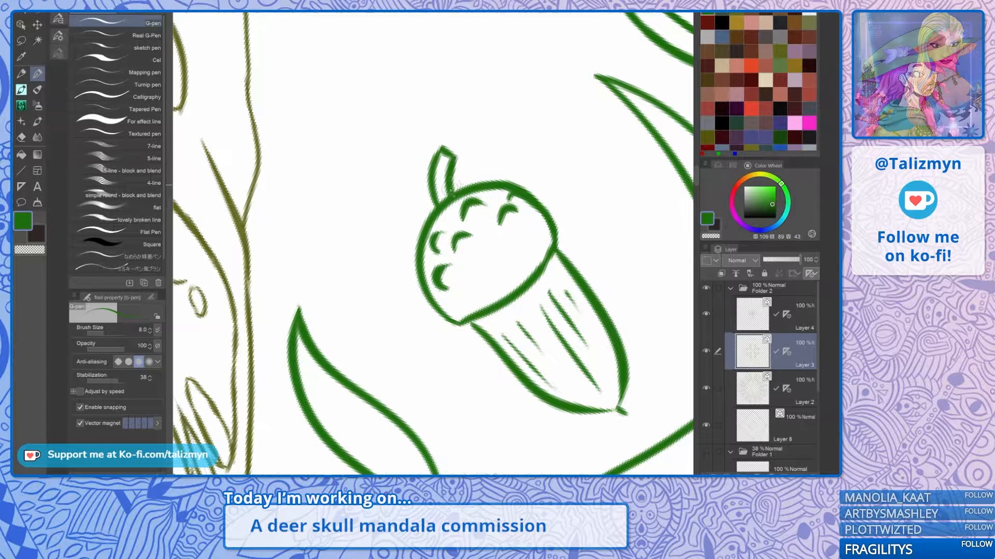
Step: Fill the rest of the acorn's cap with curved scale marks down to its rim
left_click_drag(477, 264, 532, 229)
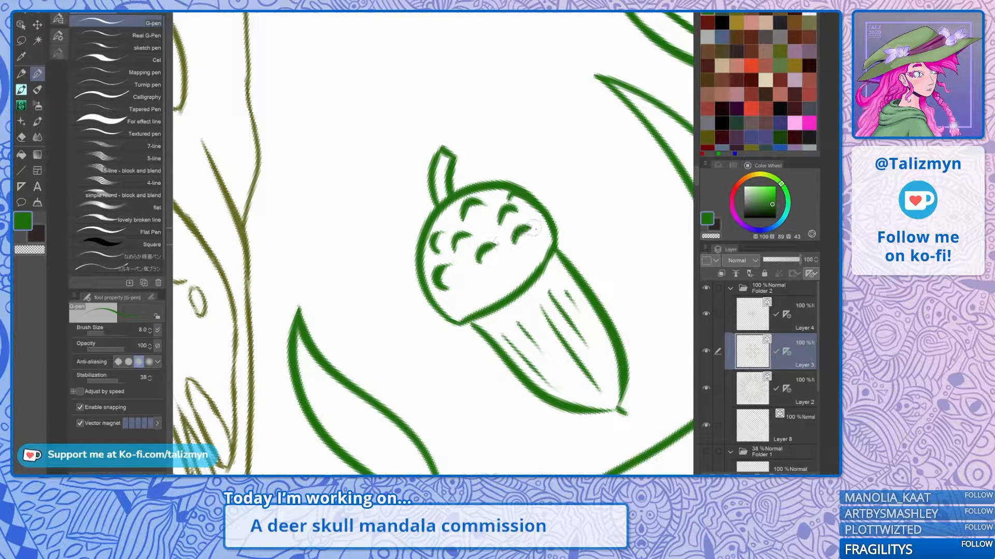
mouse_move(468, 302)
left_mouse_down()
mouse_move(526, 258)
mouse_move(548, 237)
left_mouse_up()
scroll(513, 247, "down", 5)
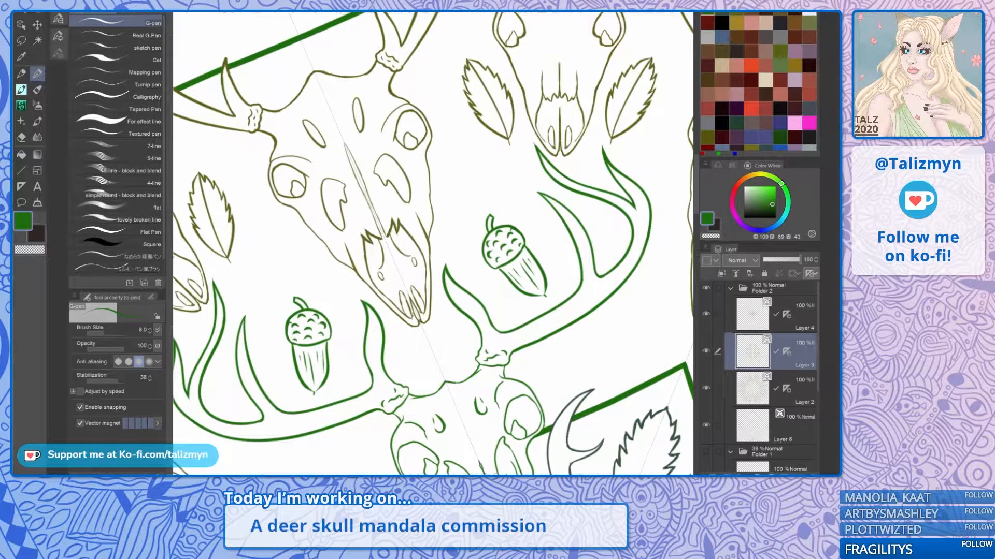
Step: Retrace the outer curve of the acorn's cap on the side away from the stem to thicken it
scroll(521, 259, "up", 5)
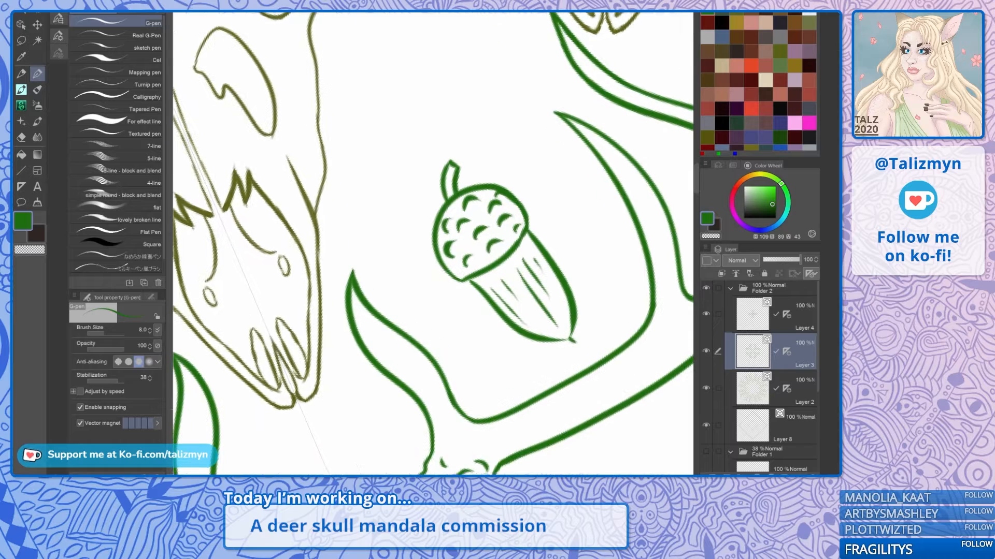
key("minus")
key("minus")
key("minus")
key("minus")
key("minus")
key("minus")
key("minus")
key("minus")
key("minus")
key("minus")
key("minus")
key("minus")
key("minus")
key("minus")
key("minus")
key("minus")
key("minus")
key("minus")
key("minus")
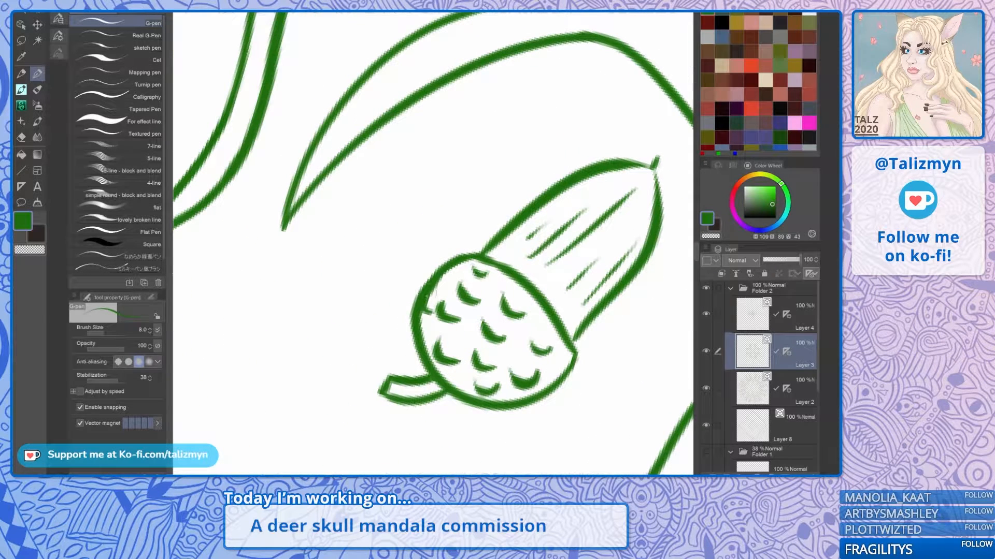
mouse_move(426, 298)
left_mouse_down()
mouse_move(492, 241)
mouse_move(510, 259)
left_mouse_up()
Step: Thicken the acorn cap's rim where it meets the body
key("asciicircum")
key("asciicircum")
key("asciicircum")
key("asciicircum")
key("asciicircum")
key("asciicircum")
key("asciicircum")
key("asciicircum")
key("asciicircum")
key("asciicircum")
key("asciicircum")
key("asciicircum")
key("asciicircum")
key("asciicircum")
key("asciicircum")
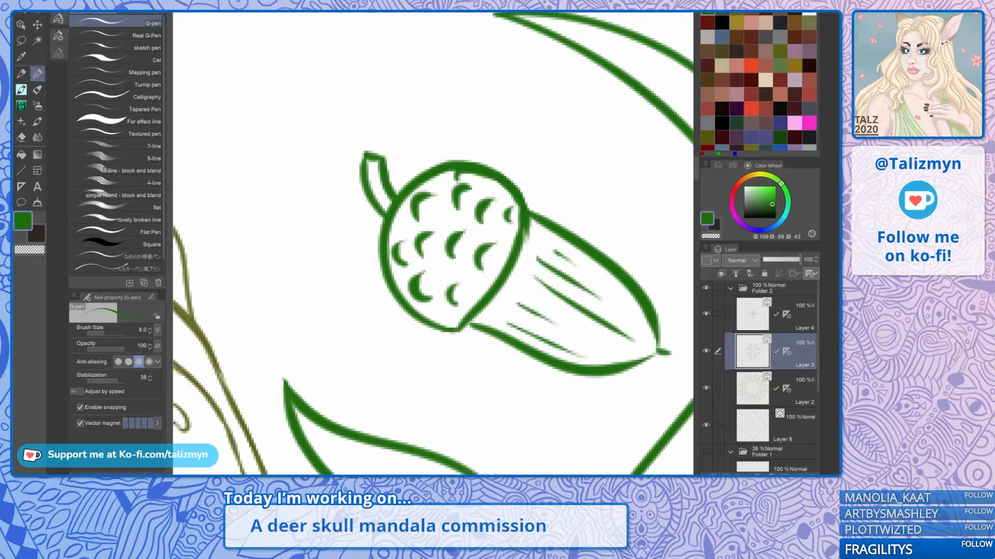
mouse_move(467, 319)
left_mouse_down()
mouse_move(511, 265)
mouse_move(525, 213)
left_mouse_up()
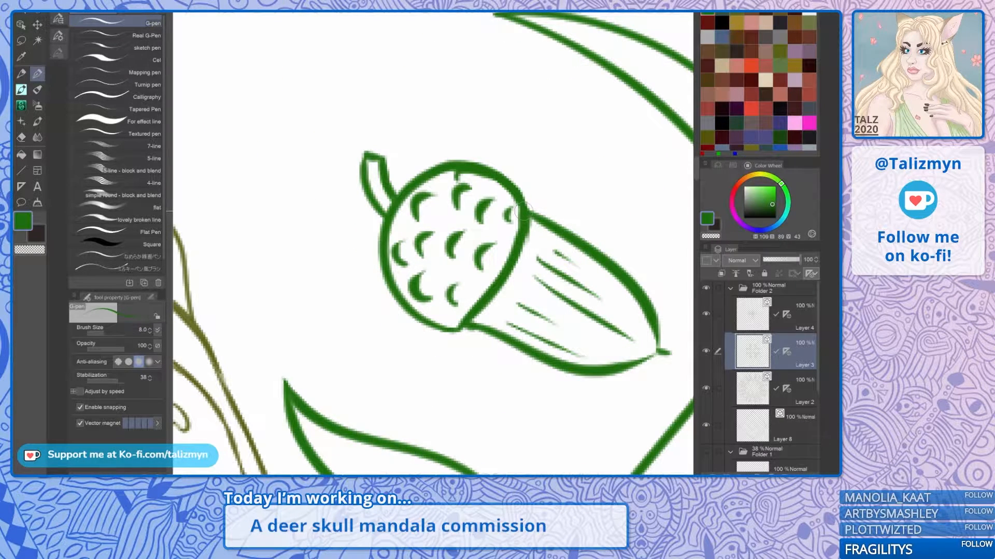
key("minus")
key("minus")
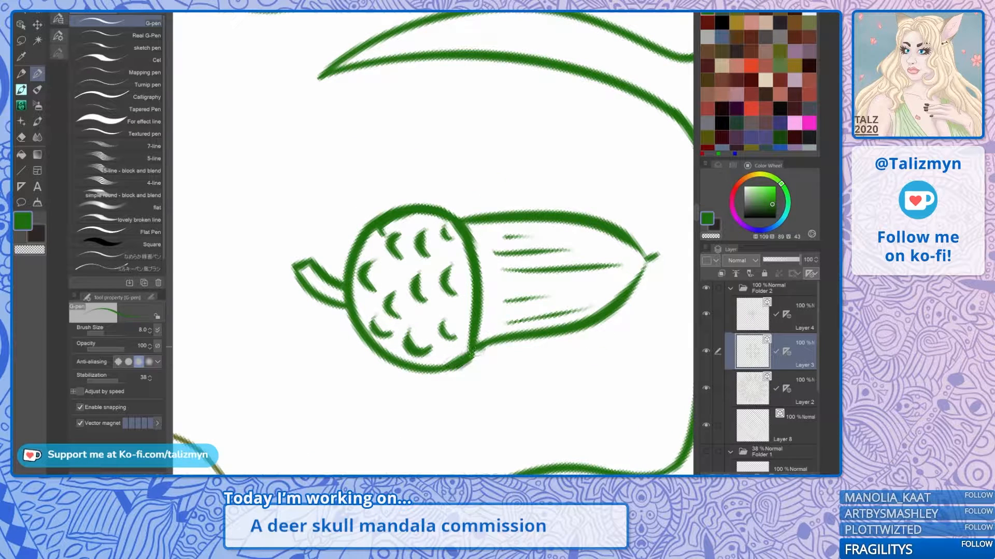
scroll(475, 268, "down", 8)
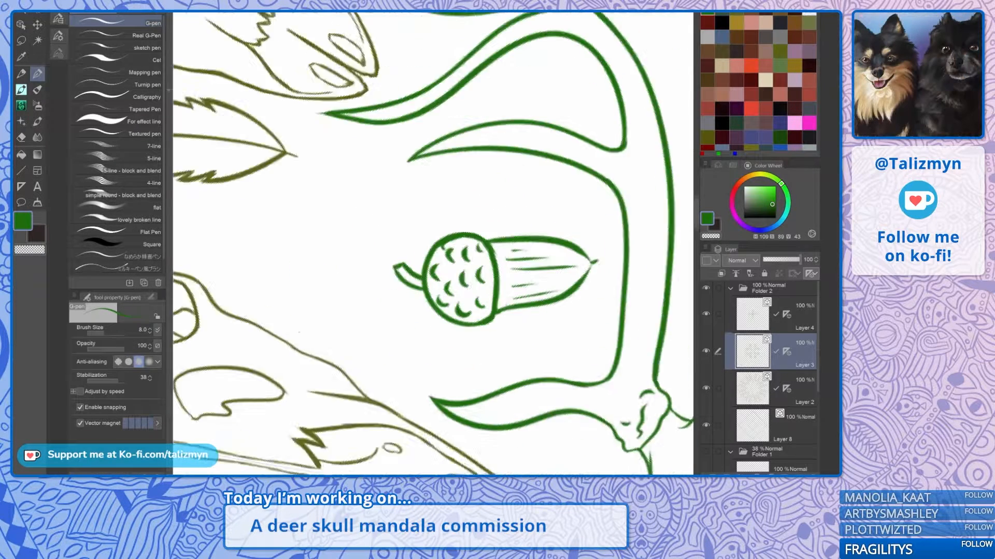
scroll(560, 254, "up", 4)
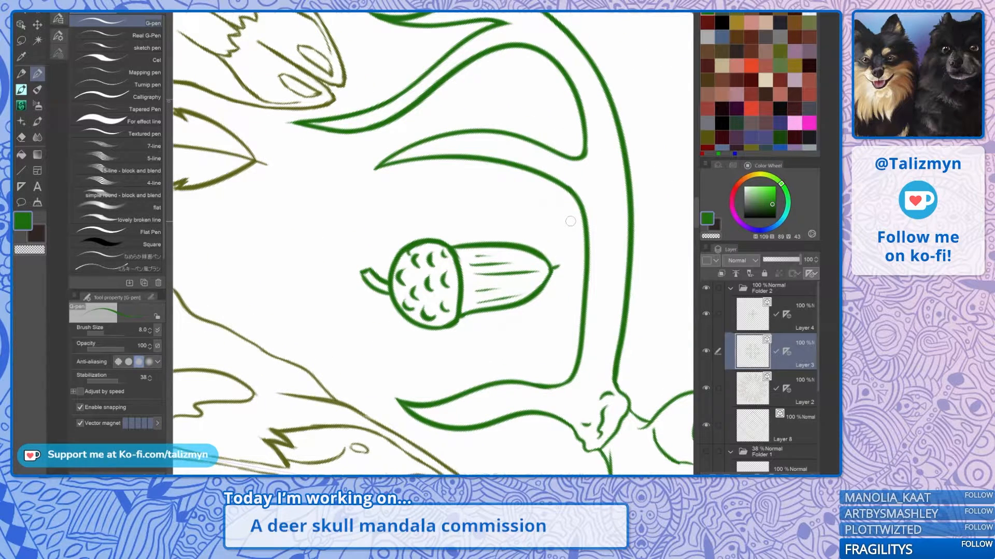
scroll(570, 222, "down", 6)
scroll(432, 243, "down", 8)
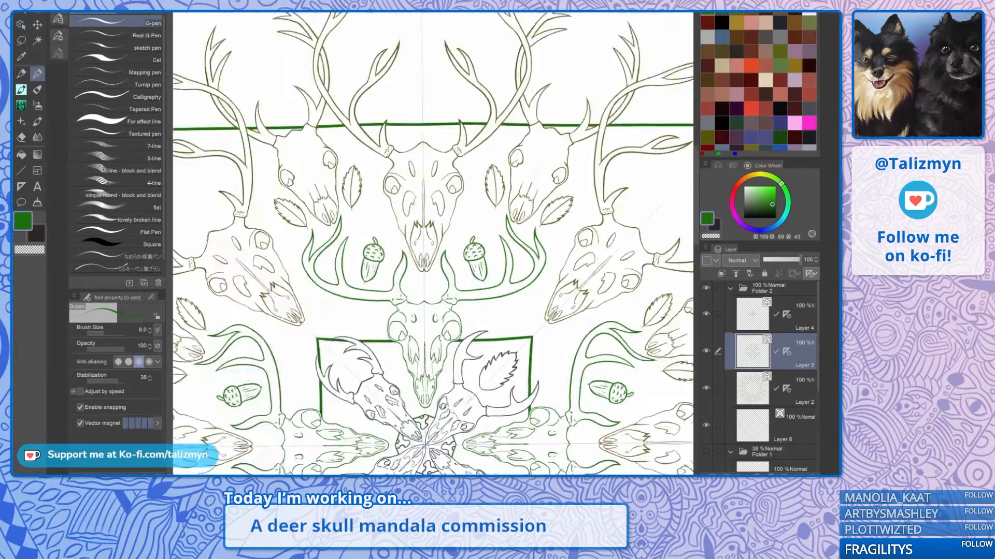
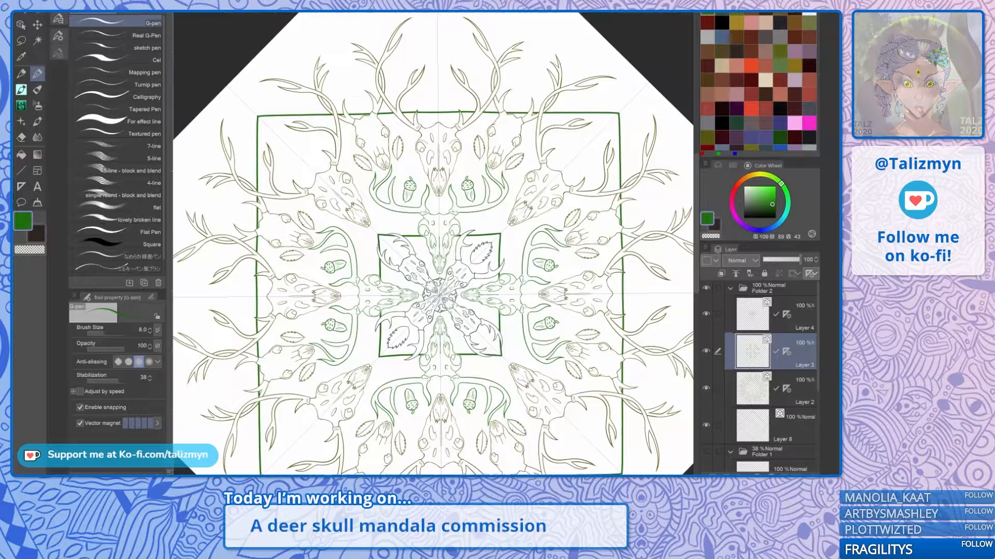
Step: Try a pointed petal between the green skull's eye socket and the inner square's outer edge, and undo it
scroll(499, 247, "up", 5)
left_click_drag(443, 219, 473, 225)
scroll(473, 226, "up", 5)
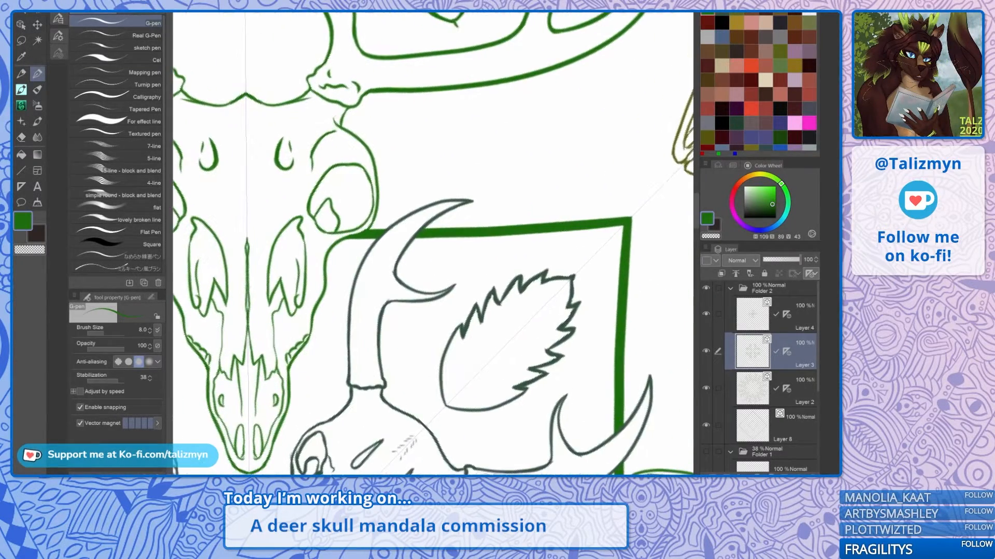
mouse_move(383, 172)
left_mouse_down()
mouse_move(480, 125)
mouse_move(496, 185)
mouse_move(488, 238)
left_mouse_up()
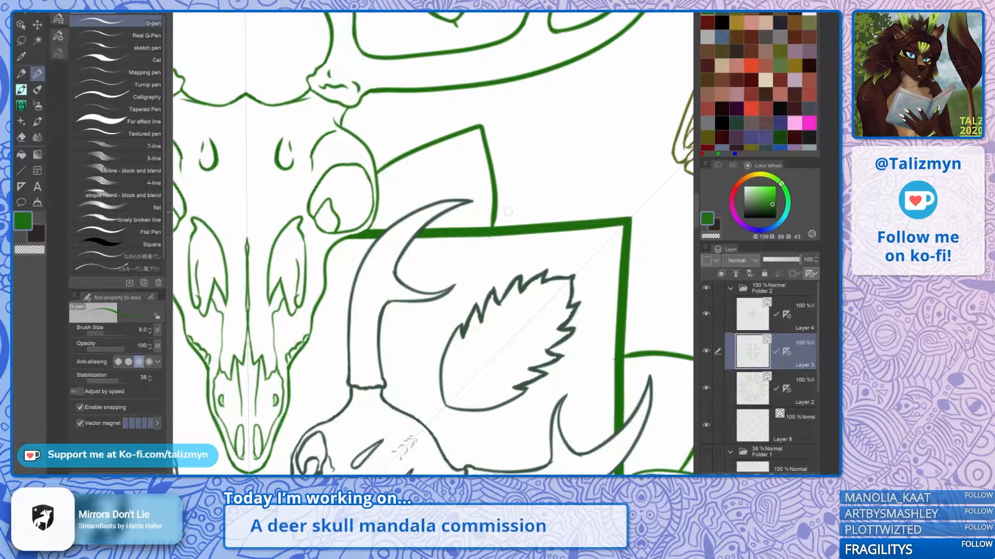
key("ctrl+z")
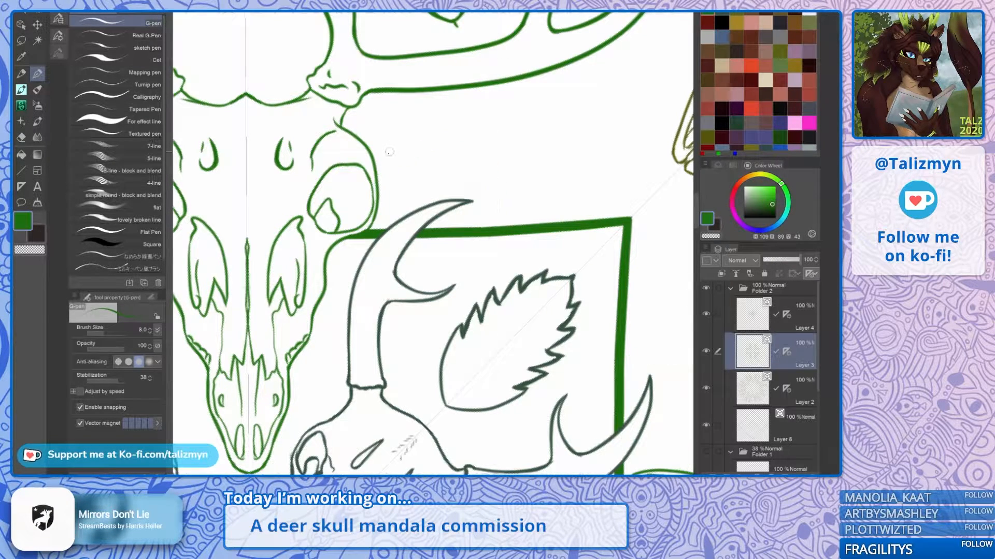
Step: Draw two overlapping pointed petals along the inner square's outer edge beside the green skull's eye socket, and thicken the second petal's base
mouse_move(377, 170)
left_mouse_down()
mouse_move(432, 142)
mouse_move(491, 139)
mouse_move(489, 204)
mouse_move(481, 228)
left_mouse_up()
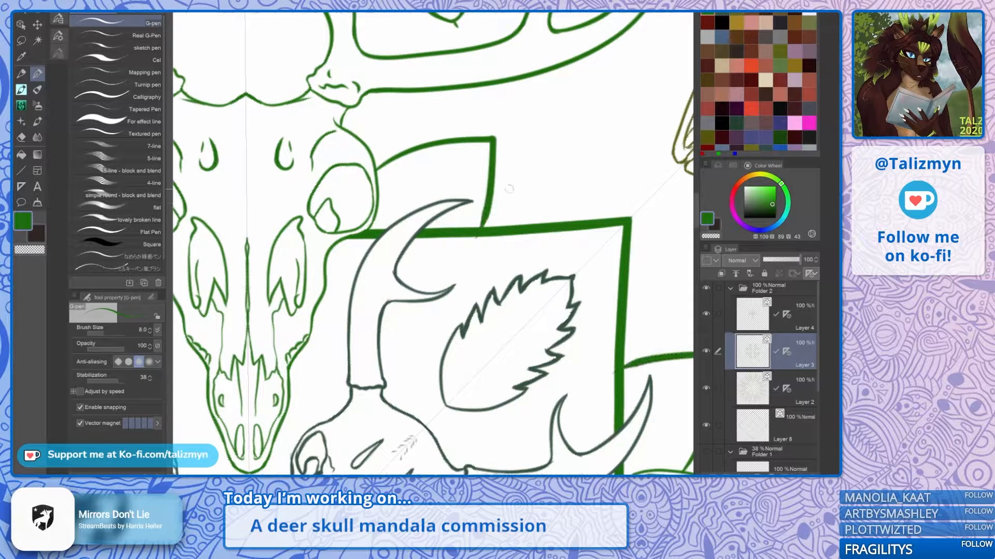
mouse_move(495, 173)
left_mouse_down()
mouse_move(570, 144)
mouse_move(580, 203)
mouse_move(564, 238)
left_mouse_up()
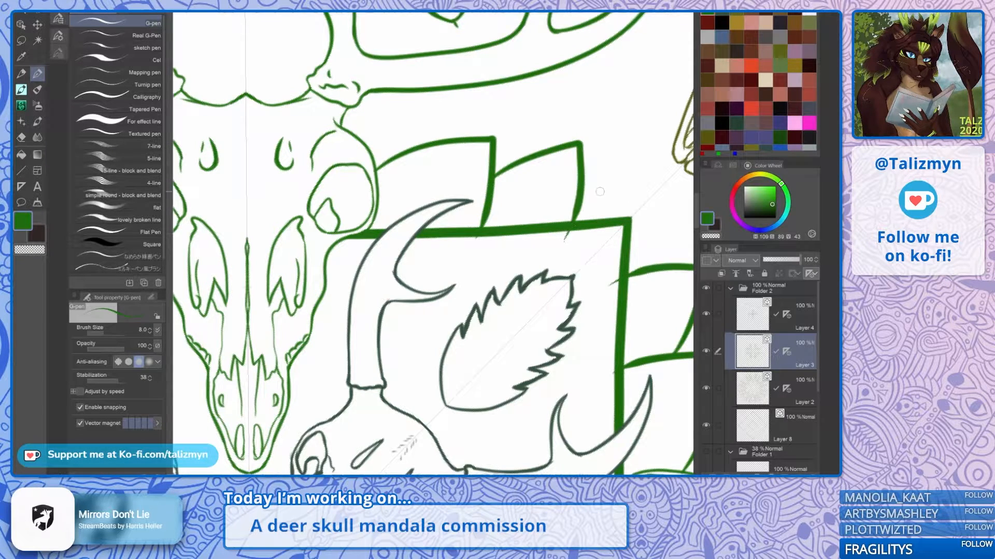
scroll(600, 192, "up", 4)
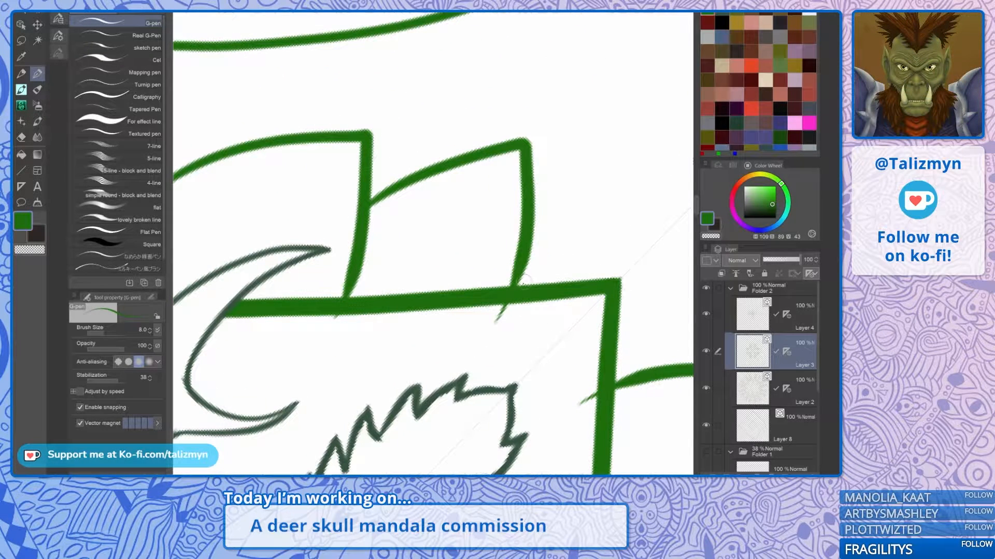
left_click_drag(523, 280, 533, 210)
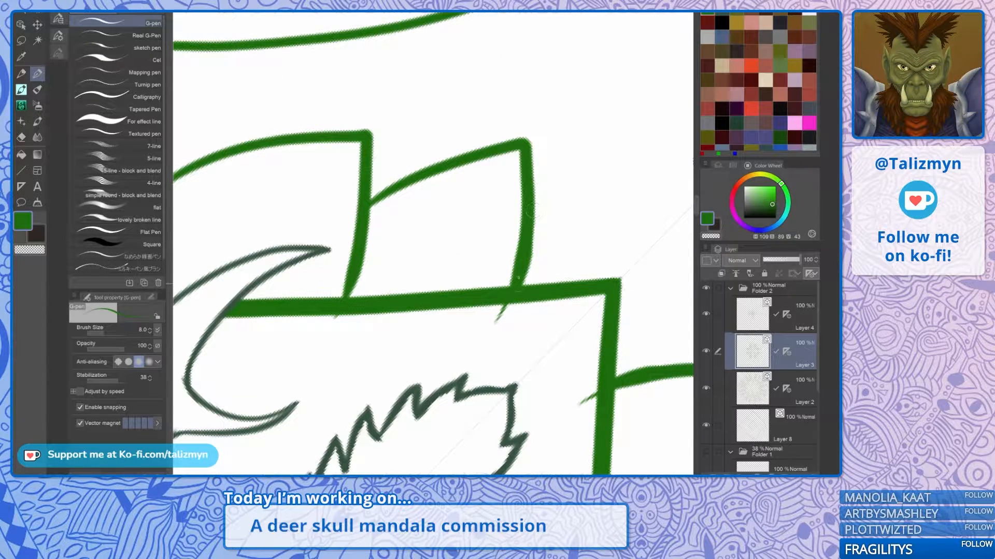
left_click_drag(525, 280, 528, 263)
Step: Trim the petal line ends that overshoot into the inner square with the Vector eraser
left_click(21, 138)
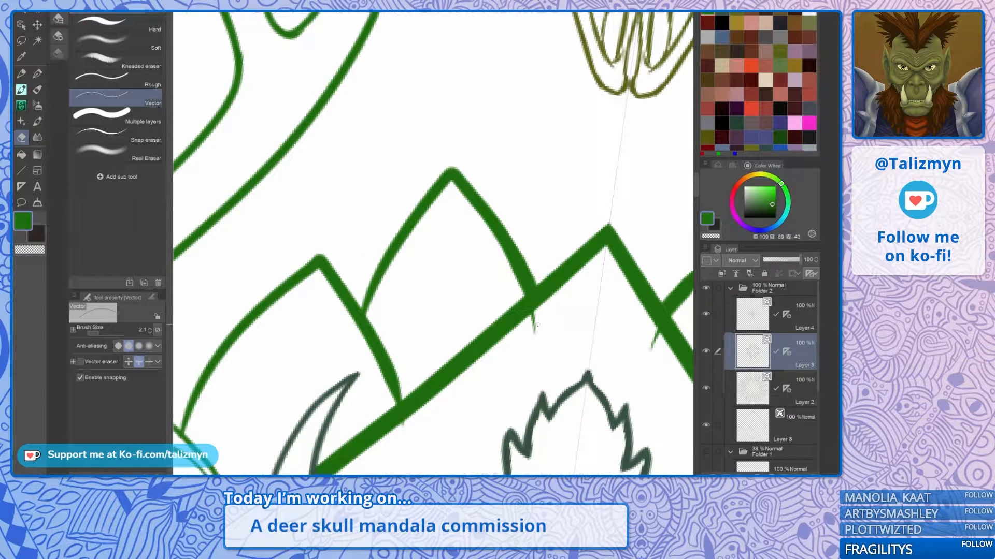
left_click_drag(539, 323, 537, 317)
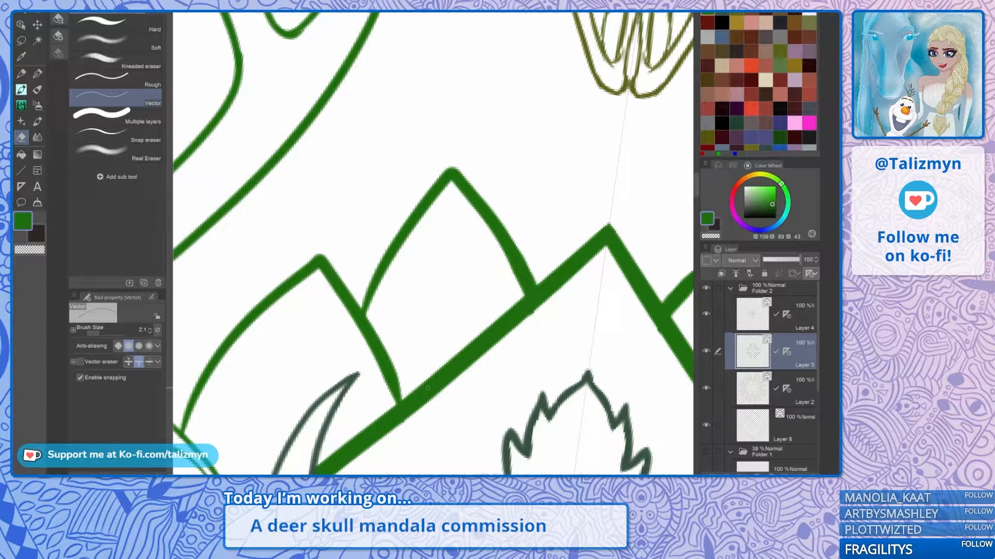
left_click_drag(535, 355, 549, 322)
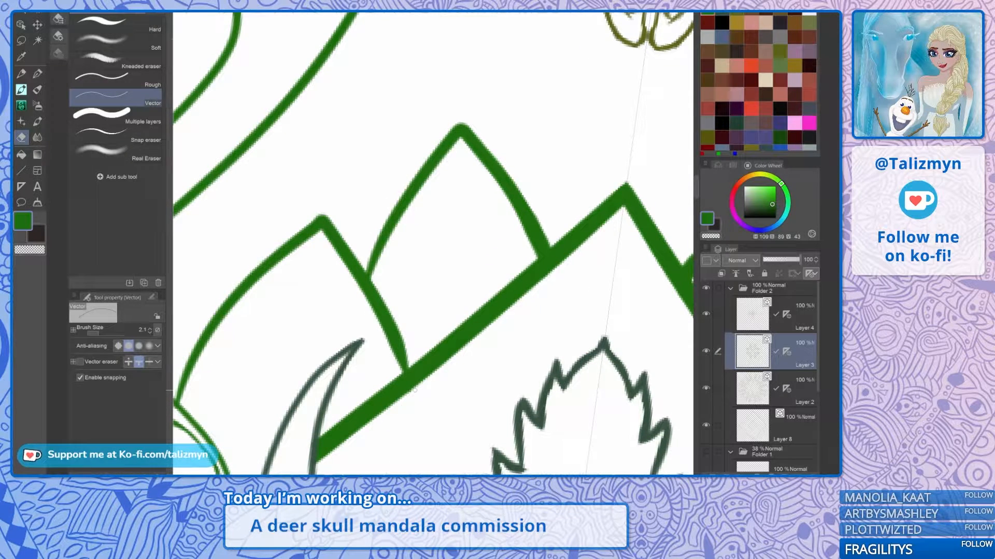
key("p")
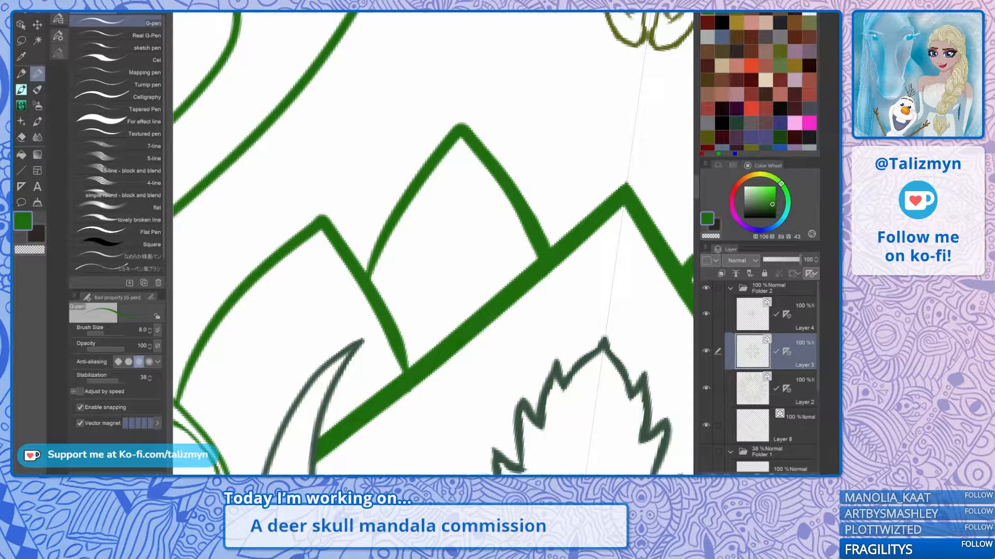
left_click_drag(433, 243, 487, 247)
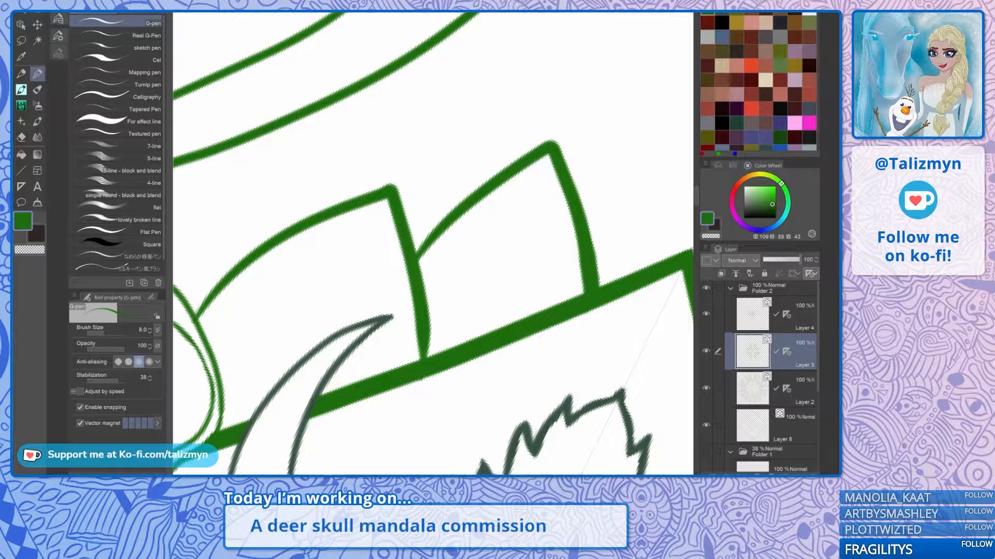
left_click_drag(395, 289, 463, 202)
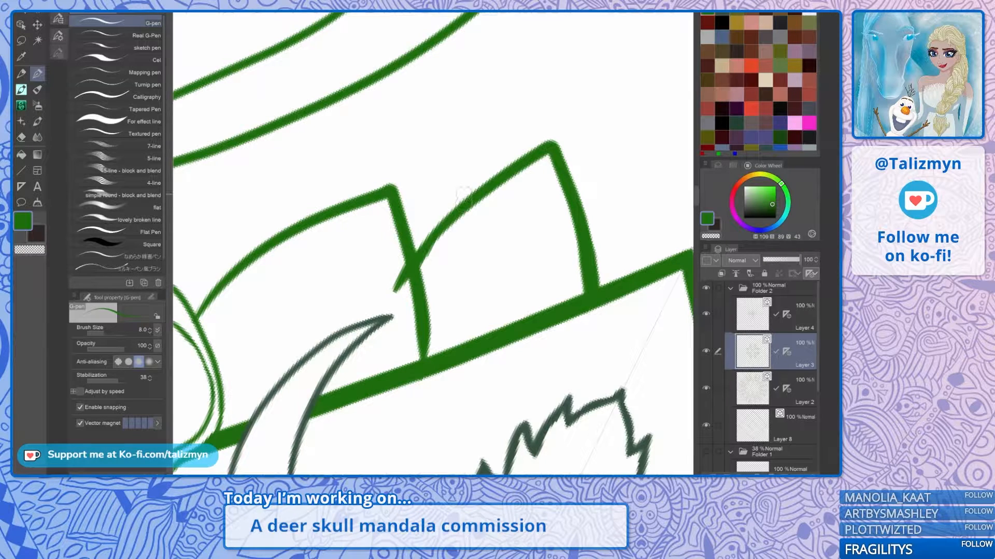
key("ctrl+z")
Step: Draw a serrated leaf around the inner square's corner, running from the adjacent petals up to a point below the olive skull's snout
scroll(579, 266, "down", 5)
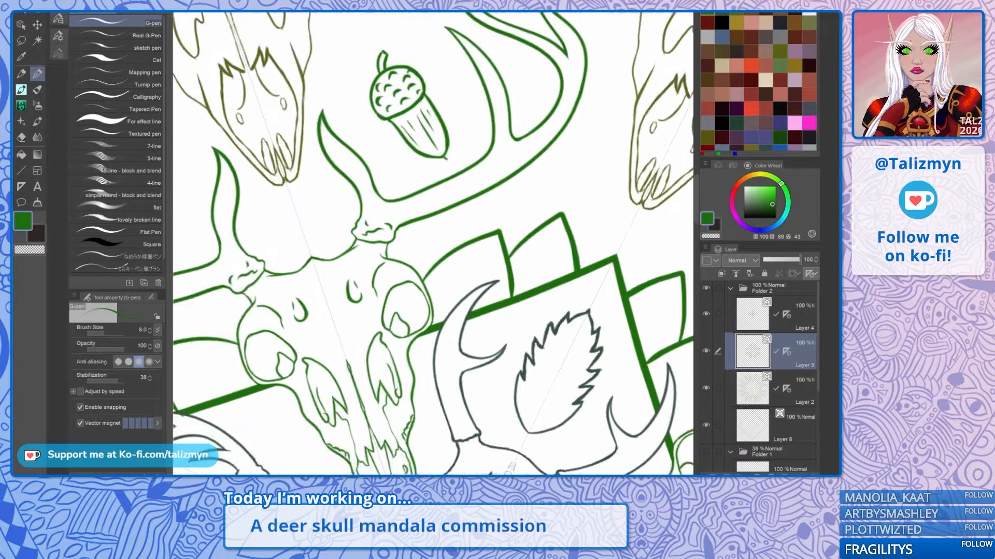
left_click_drag(440, 228, 417, 234)
scroll(596, 243, "up", 5)
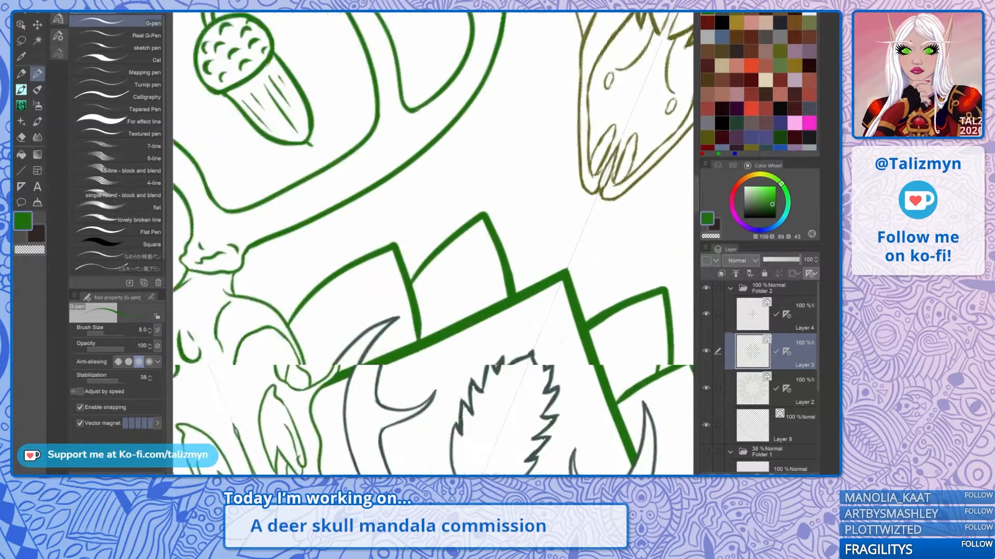
mouse_move(399, 324)
left_mouse_down()
mouse_move(441, 272)
mouse_move(436, 303)
mouse_move(482, 249)
mouse_move(480, 271)
mouse_move(519, 238)
left_mouse_up()
scroll(518, 238, "up", 2)
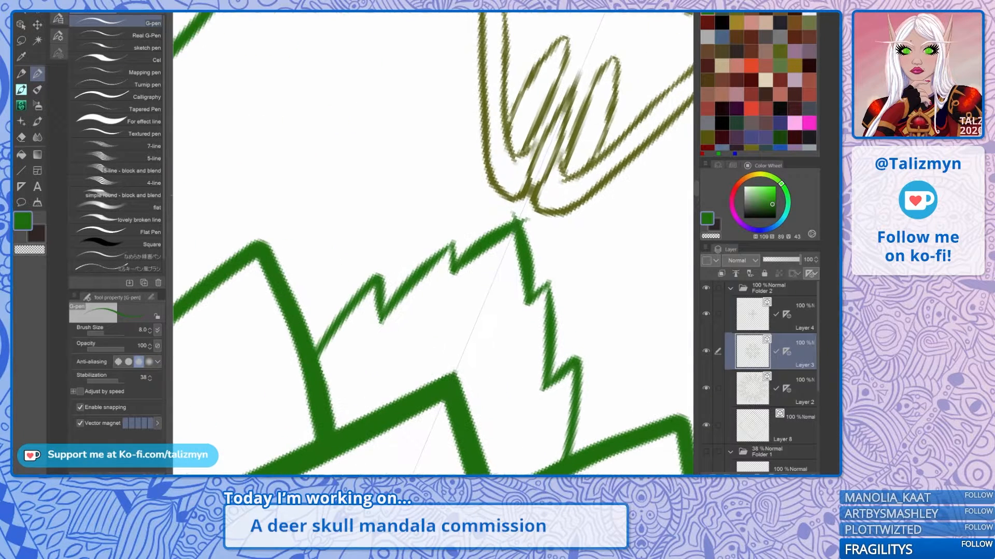
Step: Trim the line ends that overshoot the serrated leaf's tip with the Vector eraser
key("e")
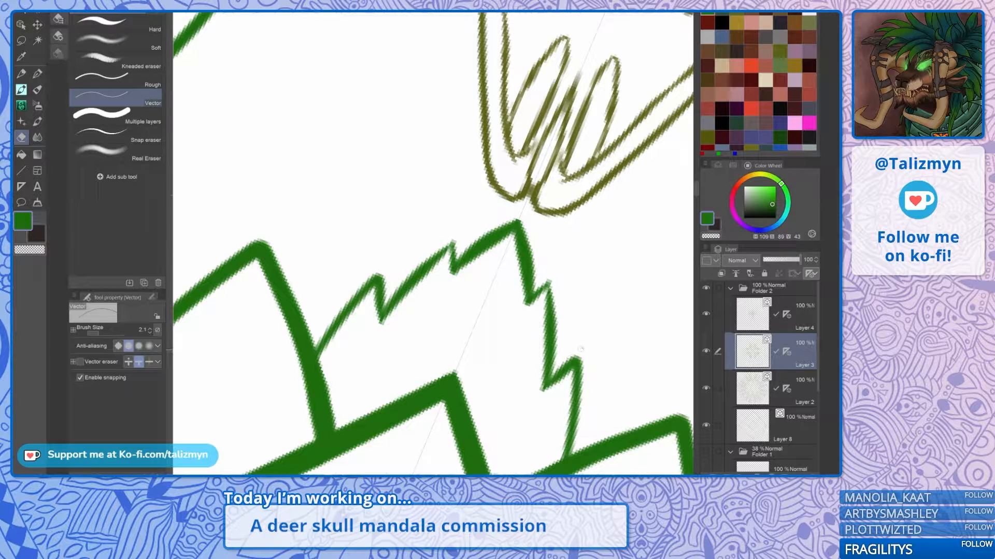
left_click_drag(559, 368, 579, 356)
key("p")
mouse_move(532, 299)
left_mouse_down()
mouse_move(550, 281)
mouse_move(552, 312)
left_mouse_up()
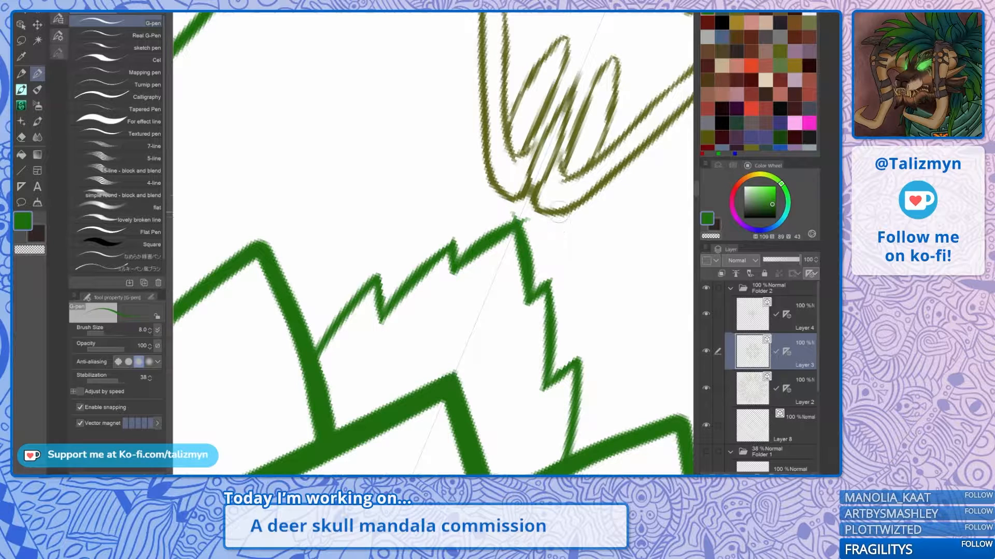
key("e")
Step: Thicken the serrated leaf's toothed outline with the G-pen, sharpening the points and notches of its outer teeth
scroll(466, 290, "down", 8)
left_click_drag(433, 279, 450, 230)
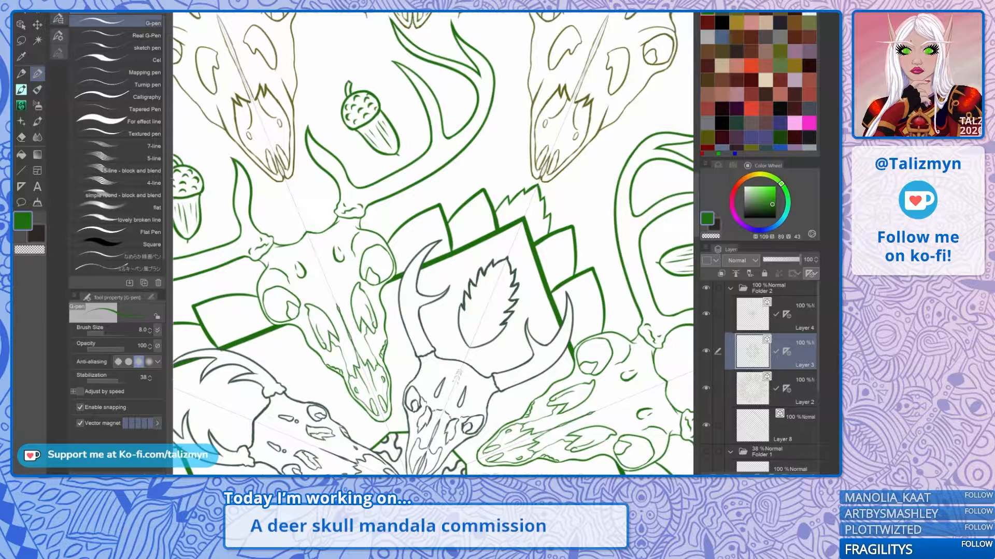
scroll(522, 215, "up", 4)
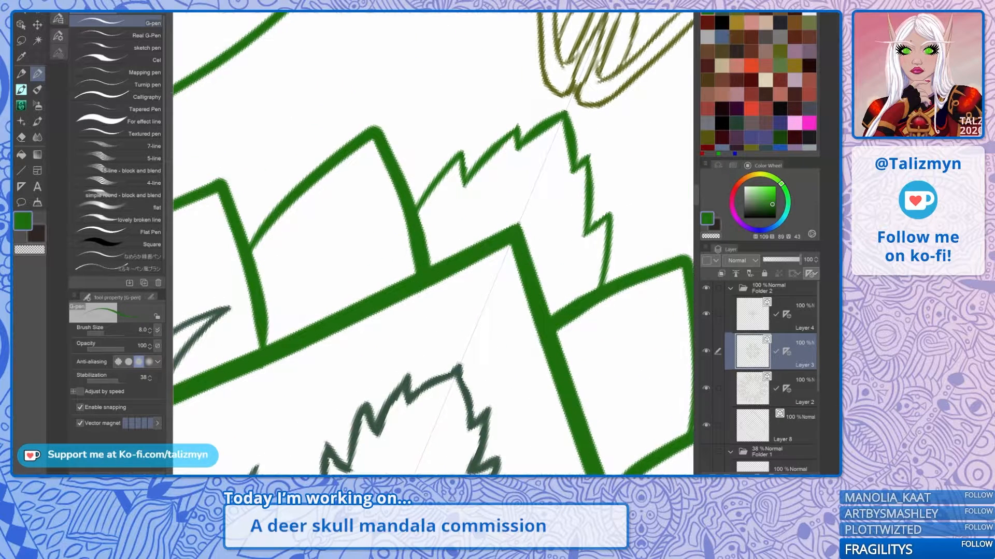
left_click_drag(522, 215, 500, 290)
scroll(497, 253, "up", 1)
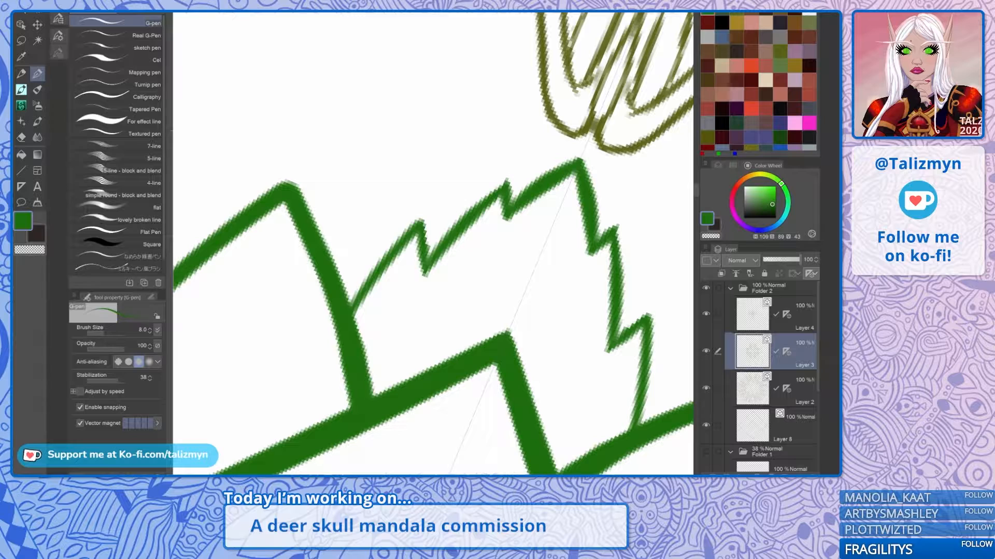
left_click_drag(486, 201, 506, 184)
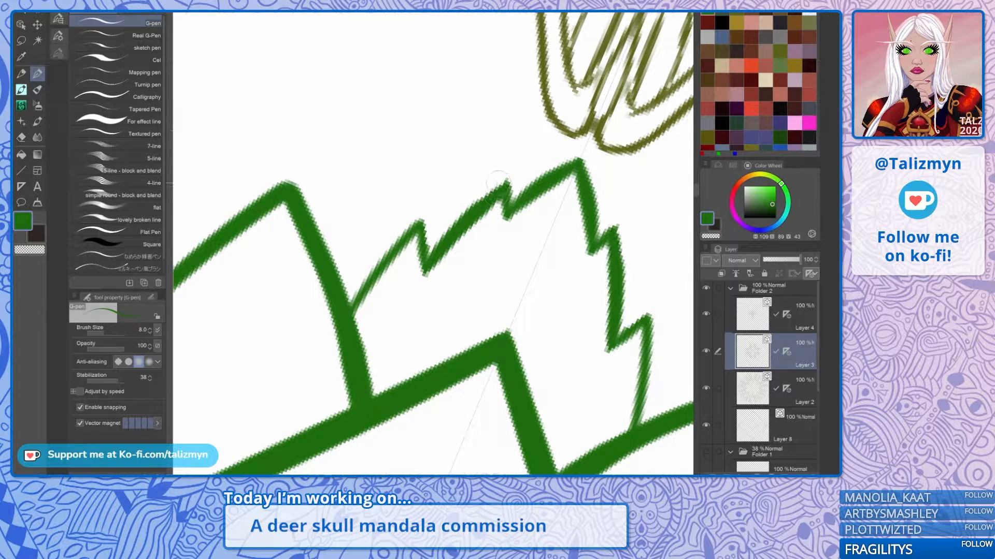
left_click_drag(426, 268, 423, 218)
mouse_move(358, 311)
left_mouse_down()
mouse_move(377, 259)
mouse_move(425, 210)
left_mouse_up()
mouse_move(425, 275)
left_mouse_down()
mouse_move(427, 209)
mouse_move(433, 262)
left_mouse_up()
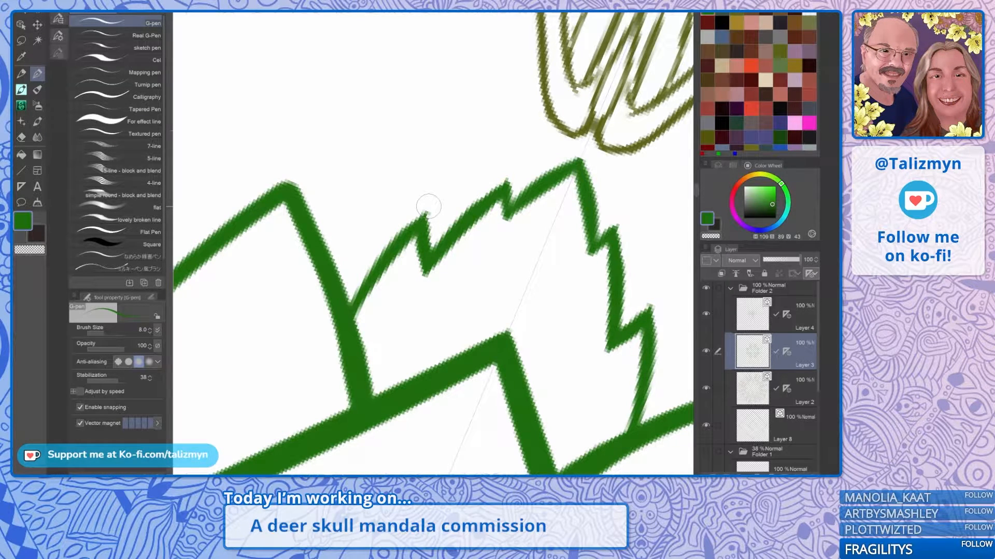
Step: Draw a straight midrib and curved side veins from the serrated leaf's notches down to the inner square's corner
left_click_drag(438, 363, 431, 267)
mouse_move(494, 345)
left_mouse_down()
mouse_move(504, 222)
mouse_move(522, 199)
mouse_move(518, 310)
mouse_move(581, 151)
left_mouse_up()
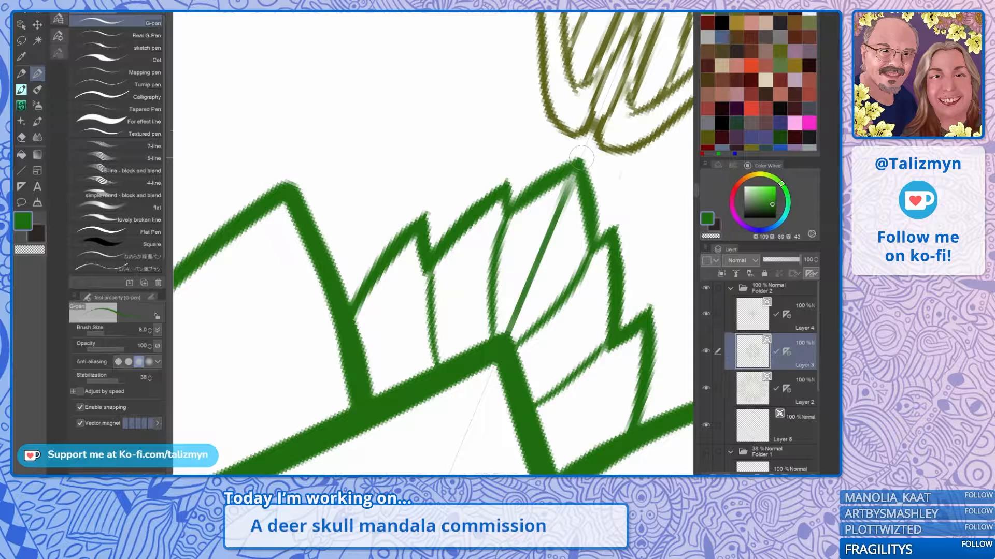
left_click_drag(581, 157, 531, 120)
Step: Reset the canvas rotation and thicken the leaf's vein ends at the outer notches and the midrib's end at the tip
key("ctrl+@")
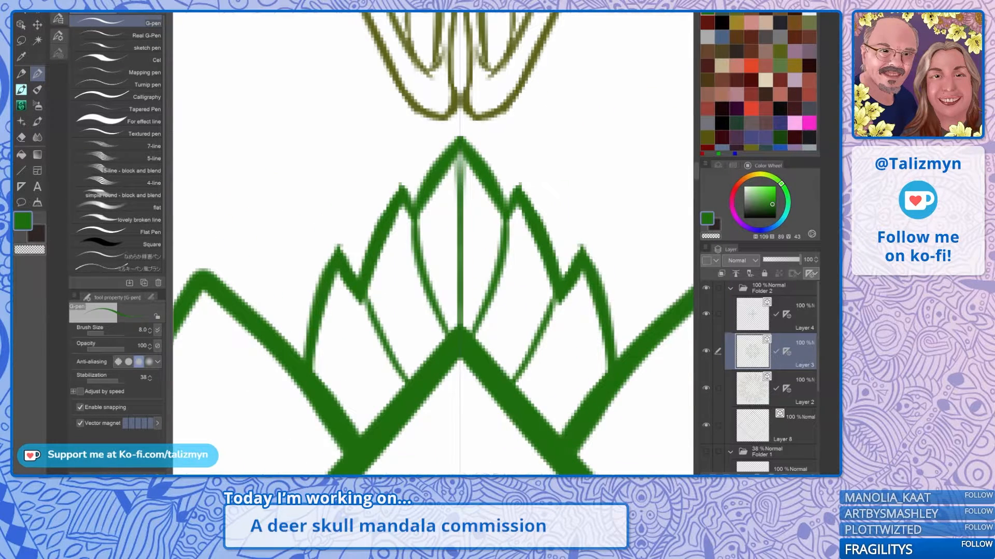
scroll(573, 247, "up", 1)
left_click_drag(574, 244, 528, 227)
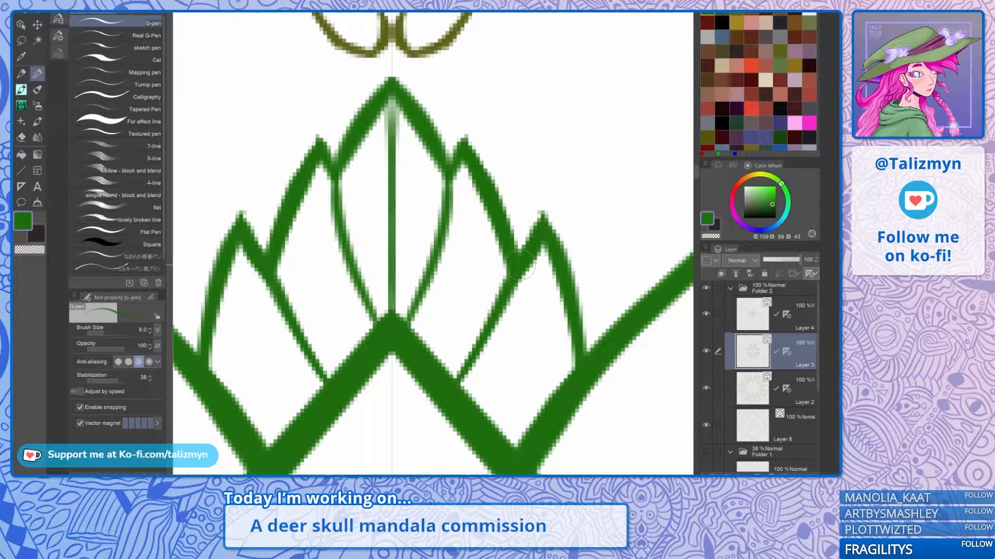
scroll(520, 264, "down", 4)
scroll(498, 243, "up", 5)
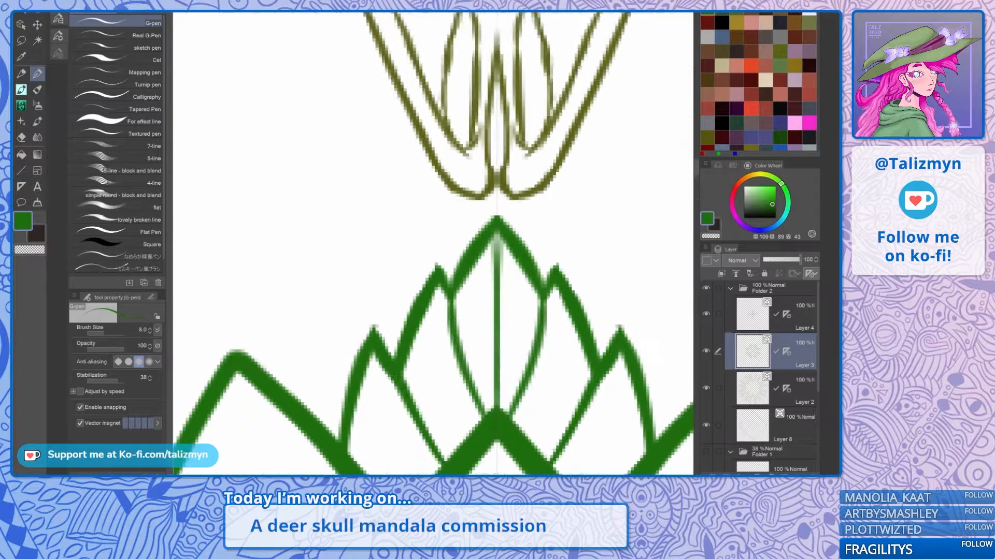
left_click_drag(493, 265, 498, 209)
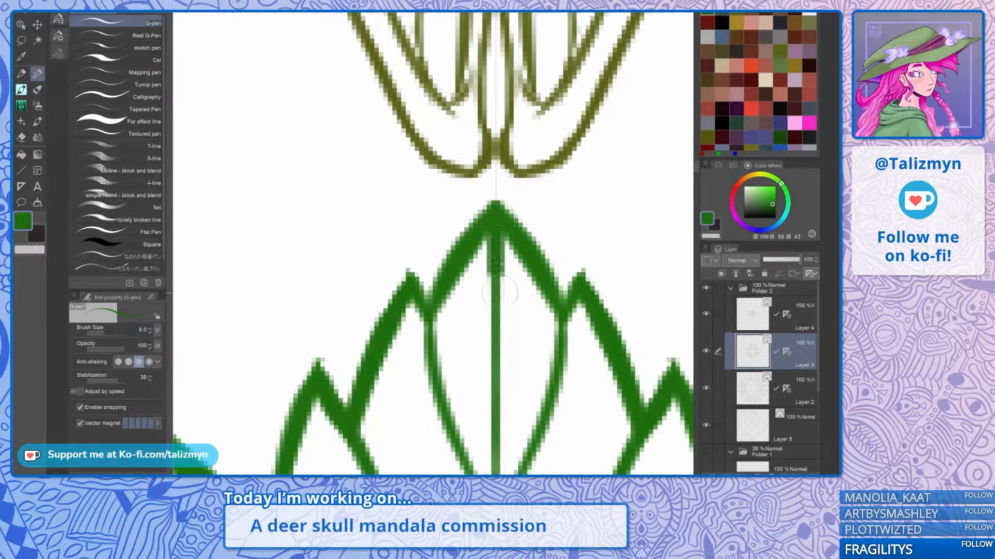
Step: Draw a curved center vein in each of the two overlapping petals, from the inner square's edge to the petal's tip
scroll(568, 251, "down", 2)
scroll(569, 251, "down", 3)
mouse_move(569, 251)
left_mouse_down()
mouse_move(523, 183)
mouse_move(457, 159)
left_mouse_up()
scroll(369, 248, "up", 3)
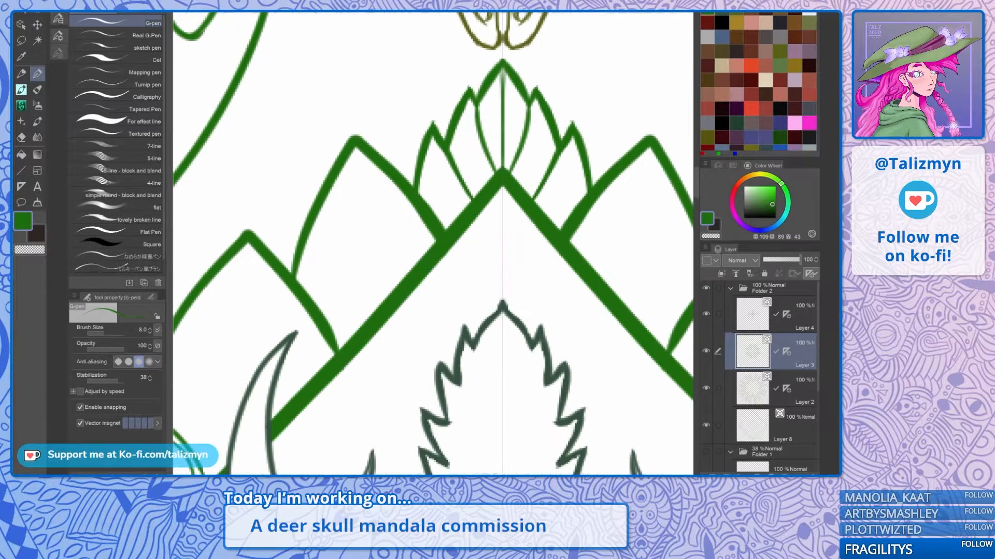
mouse_move(377, 311)
left_mouse_down()
mouse_move(360, 242)
mouse_move(358, 139)
left_mouse_up()
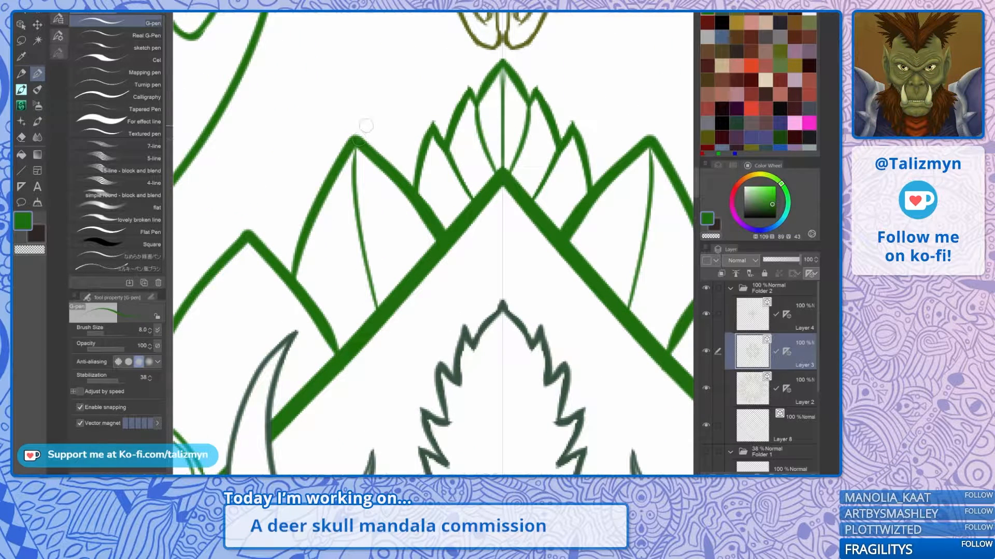
left_click_drag(400, 251, 503, 177)
mouse_move(333, 397)
left_mouse_down()
mouse_move(328, 330)
mouse_move(350, 164)
left_mouse_up()
Step: Examine the petals and serrated leaves around the inner square against the whole mandala
scroll(350, 165, "down", 5)
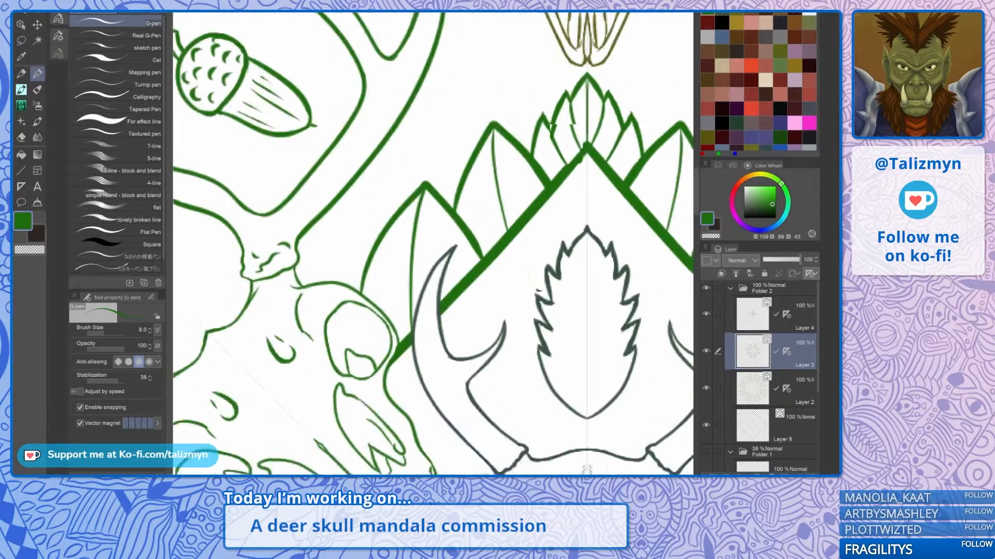
scroll(436, 244, "down", 3)
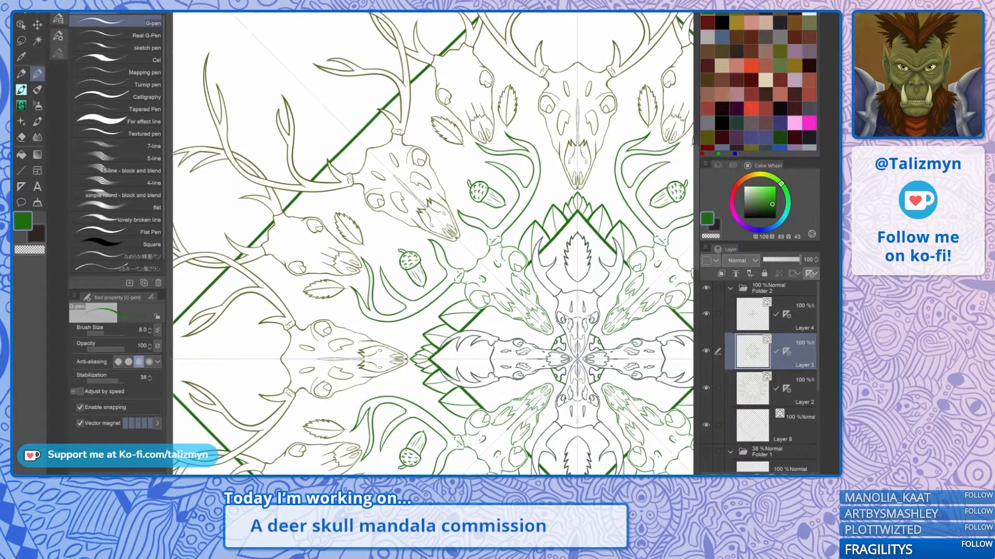
scroll(436, 244, "down", 3)
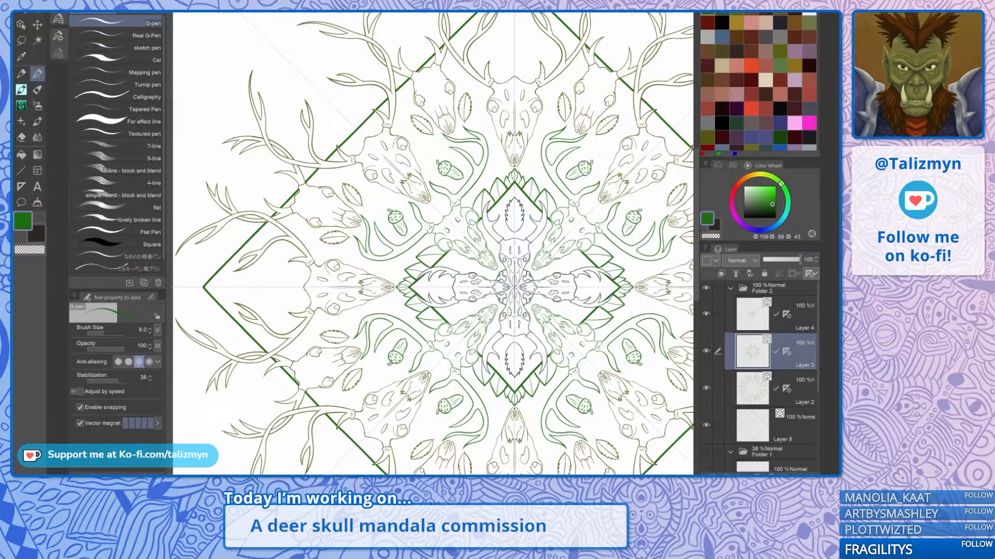
left_click_drag(445, 217, 424, 281)
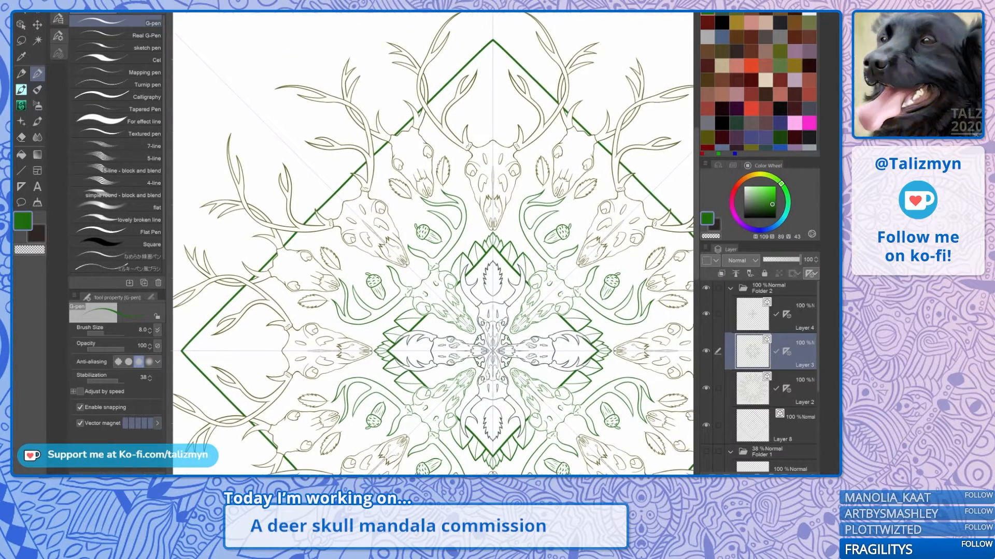
scroll(523, 227, "up", 5)
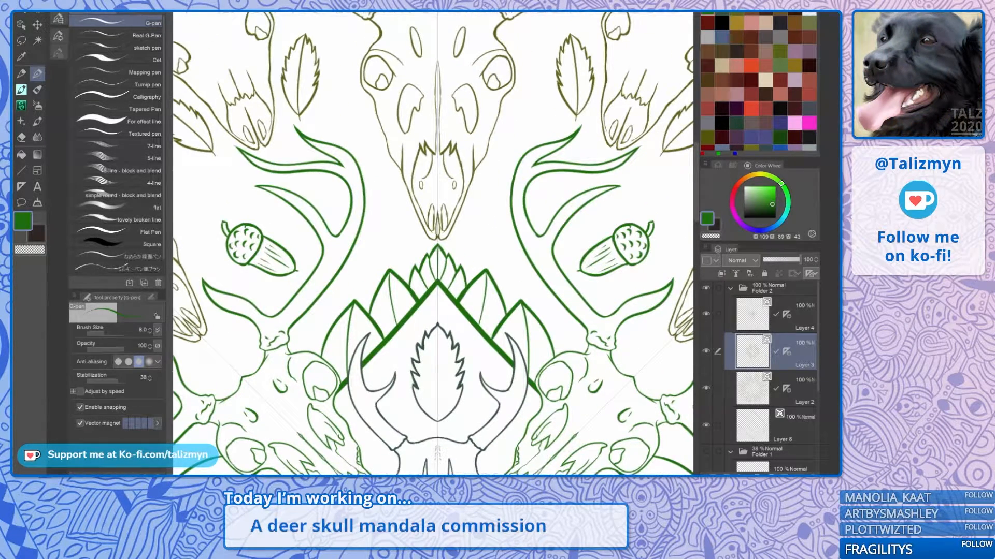
left_click_drag(419, 305, 501, 197)
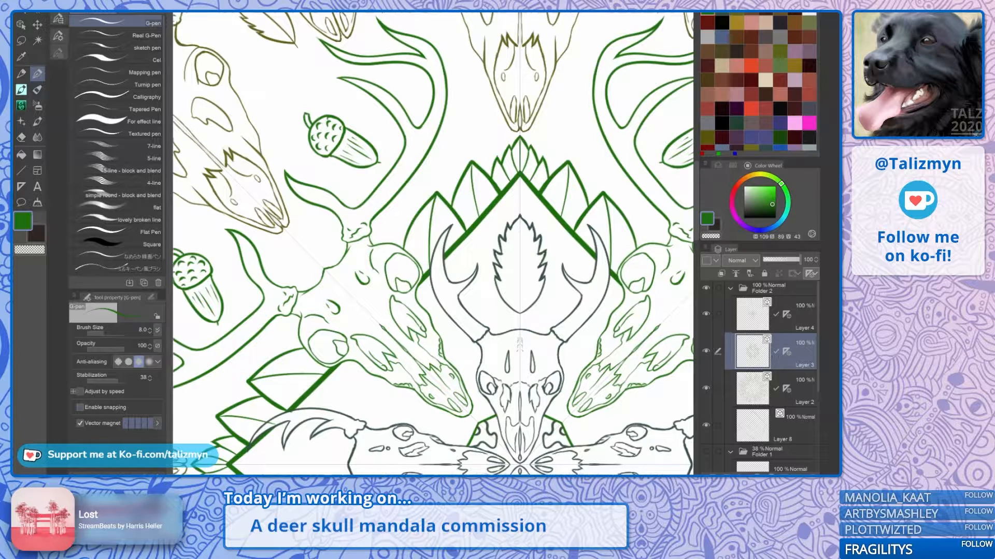
Step: Set the Vector eraser's size to 3.0 and trim the green lines that cross the inner skull's antlers
key("e")
left_click_drag(419, 310, 500, 181)
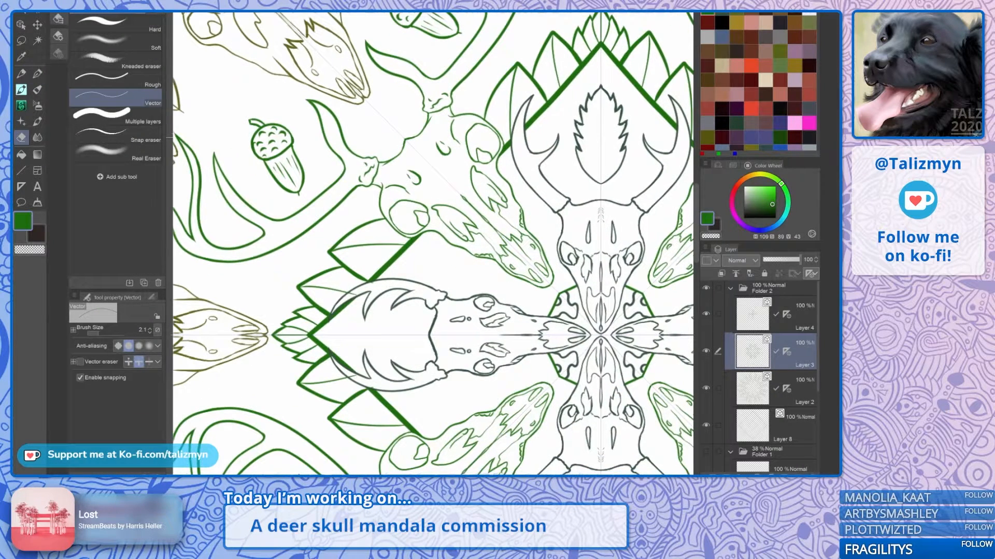
scroll(384, 299, "up", 3)
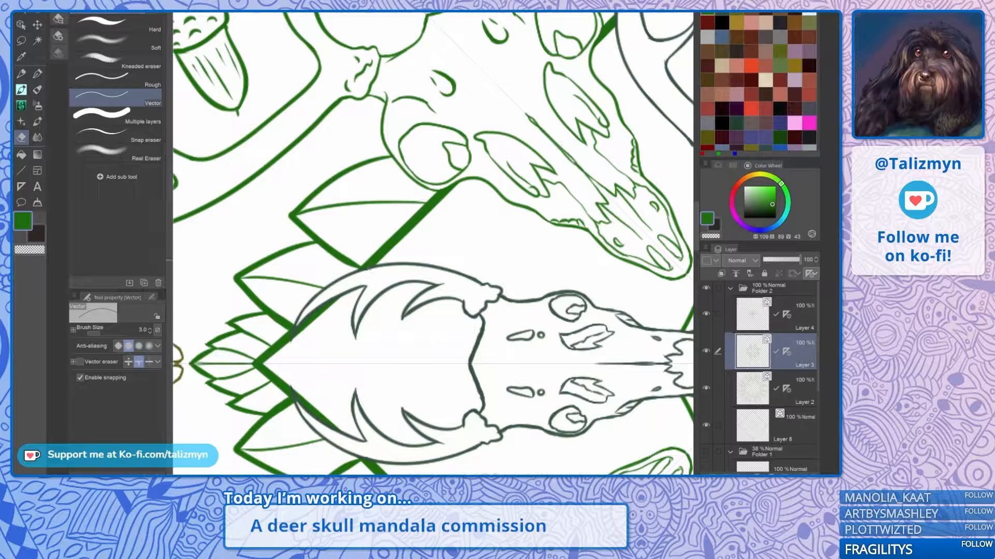
left_click_drag(369, 268, 331, 174)
scroll(262, 299, "up", 4)
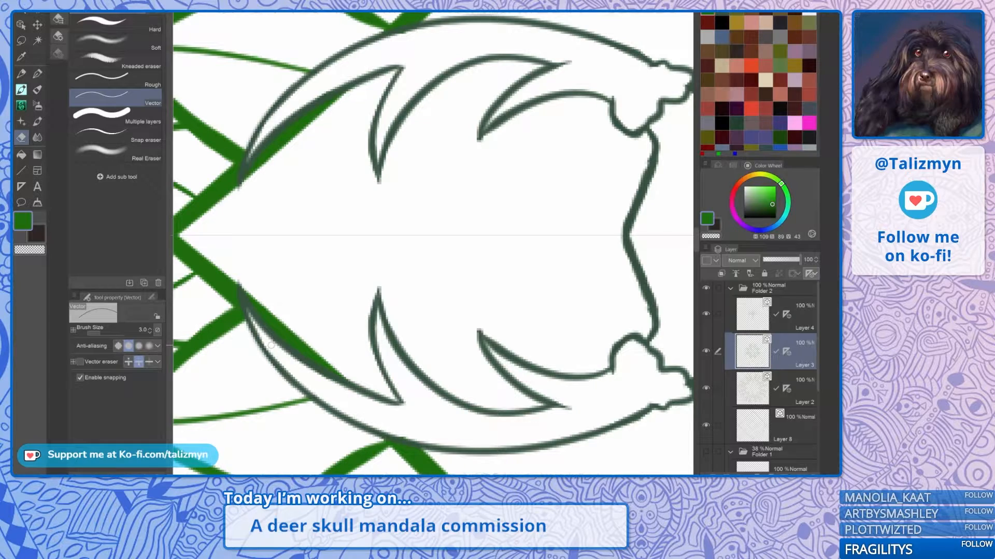
left_click_drag(271, 345, 229, 245)
scroll(513, 305, "down", 4)
Step: Clean up the green line ends where the inner square and petal bases meet the opposite inner skull's antler outline
left_click_drag(513, 306, 396, 199)
left_click_drag(544, 337, 301, 184)
left_click_drag(415, 207, 377, 283)
scroll(570, 202, "down", 2)
left_click_drag(497, 181, 384, 353)
left_click_drag(432, 244, 417, 267)
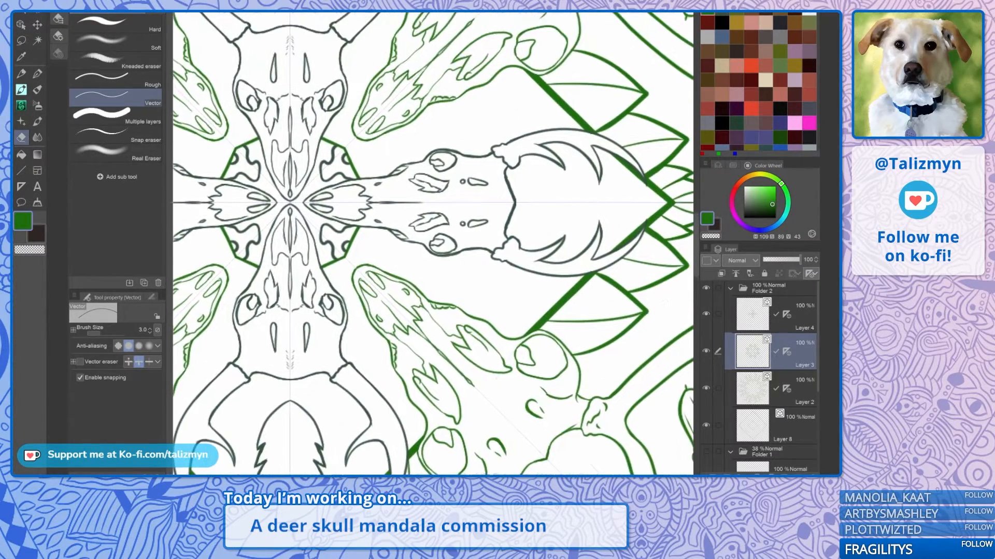
left_click_drag(467, 203, 477, 384)
scroll(497, 171, "up", 5)
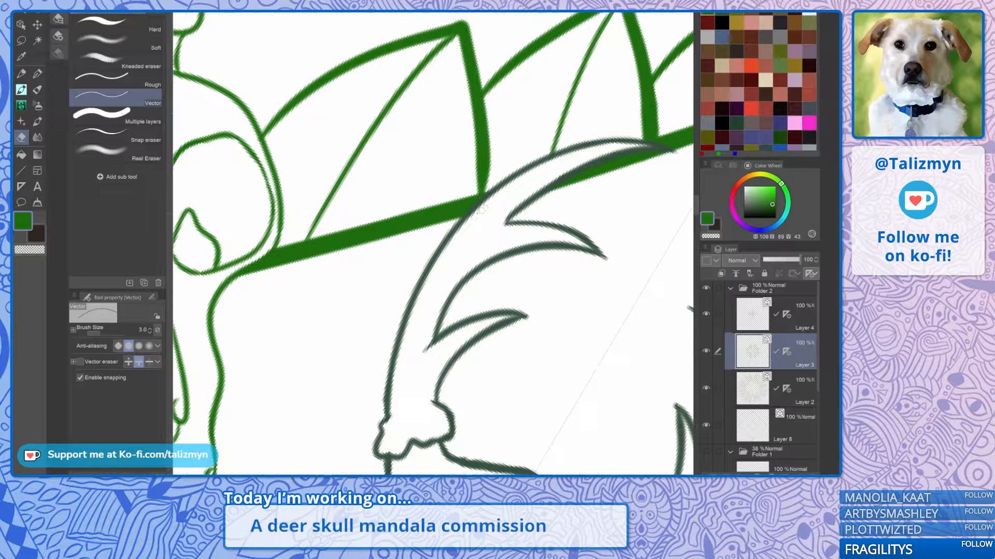
left_click_drag(488, 206, 296, 170)
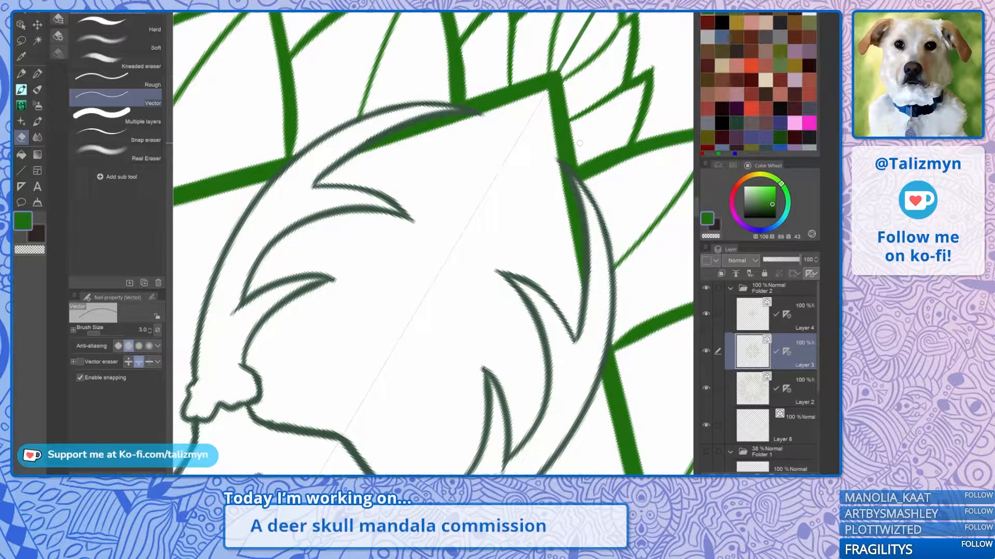
scroll(589, 278, "down", 8)
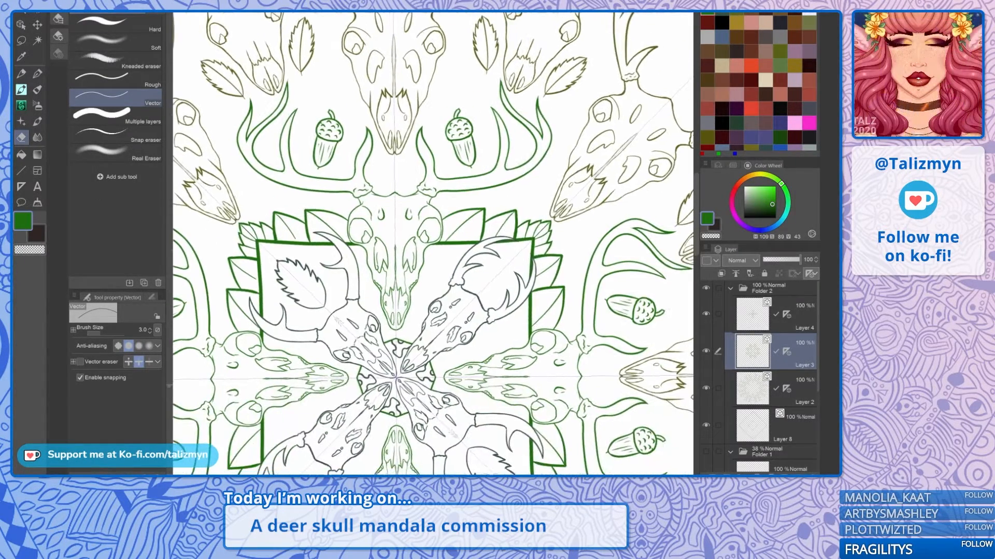
scroll(513, 290, "down", 3)
left_click_drag(484, 296, 441, 237)
left_click(37, 74)
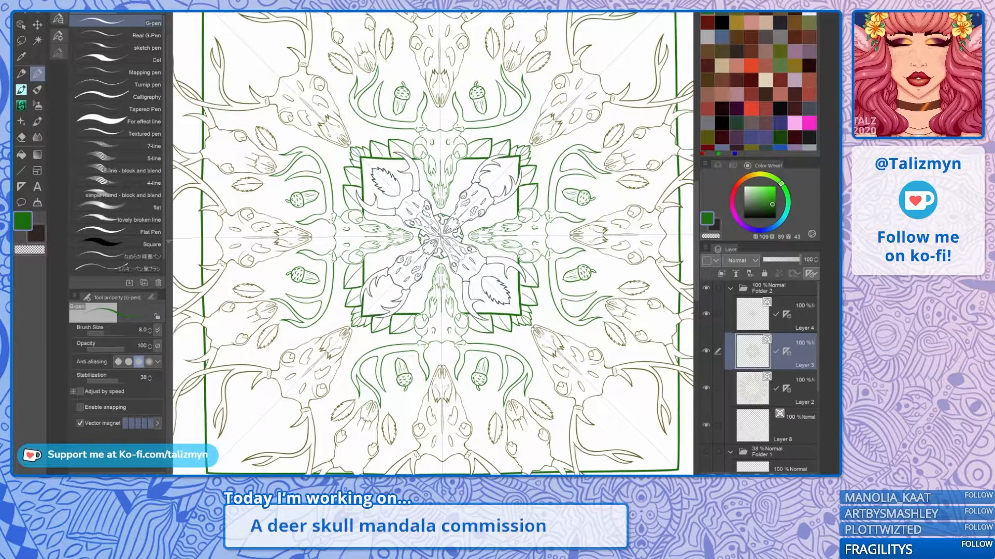
left_click_drag(441, 236, 441, 234)
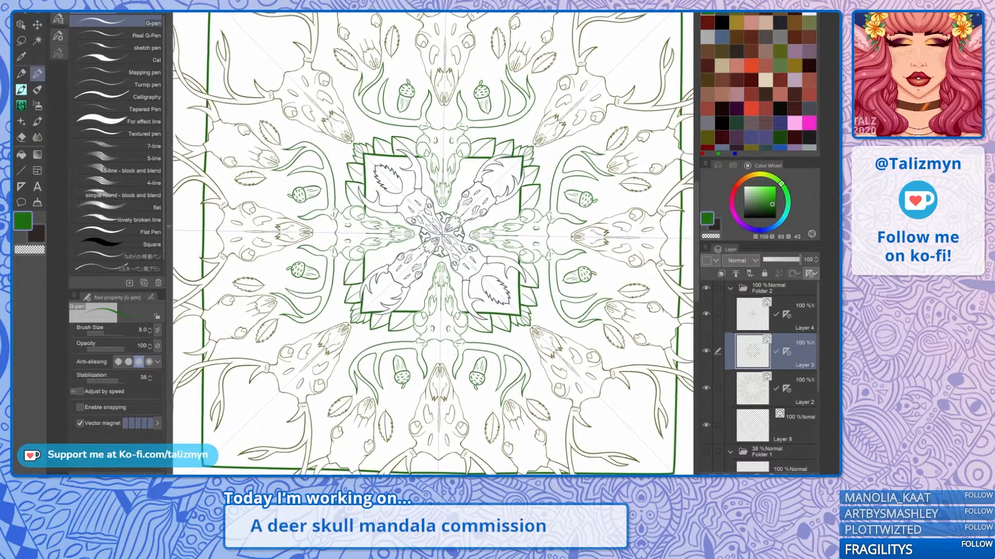
Step: Examine the whole mandala, then the gap between the outer skull's snout and the neighbouring antler above the inner square's tip
scroll(538, 252, "down", 3)
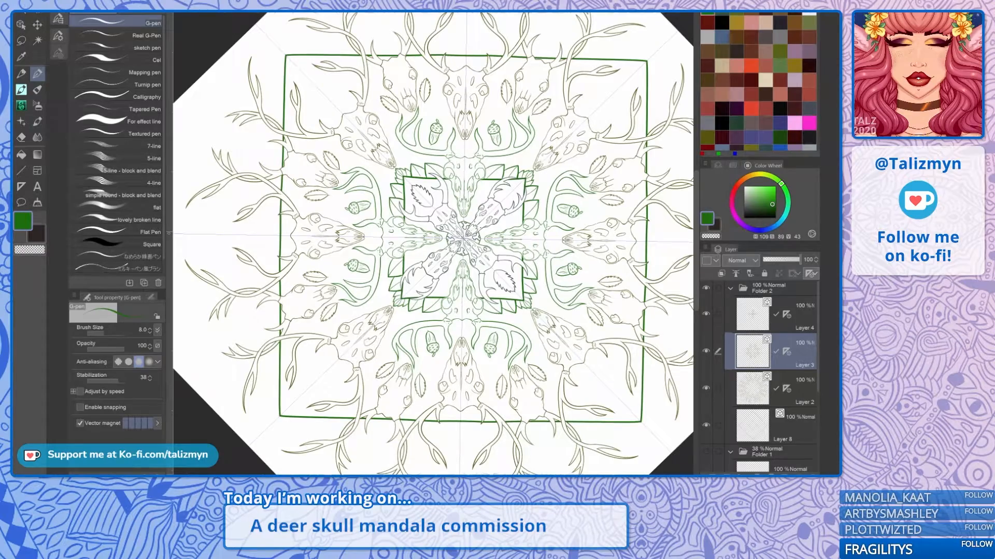
mouse_move(463, 239)
left_mouse_down()
mouse_move(456, 257)
mouse_move(465, 287)
mouse_move(464, 248)
left_mouse_up()
scroll(525, 253, "down", 3)
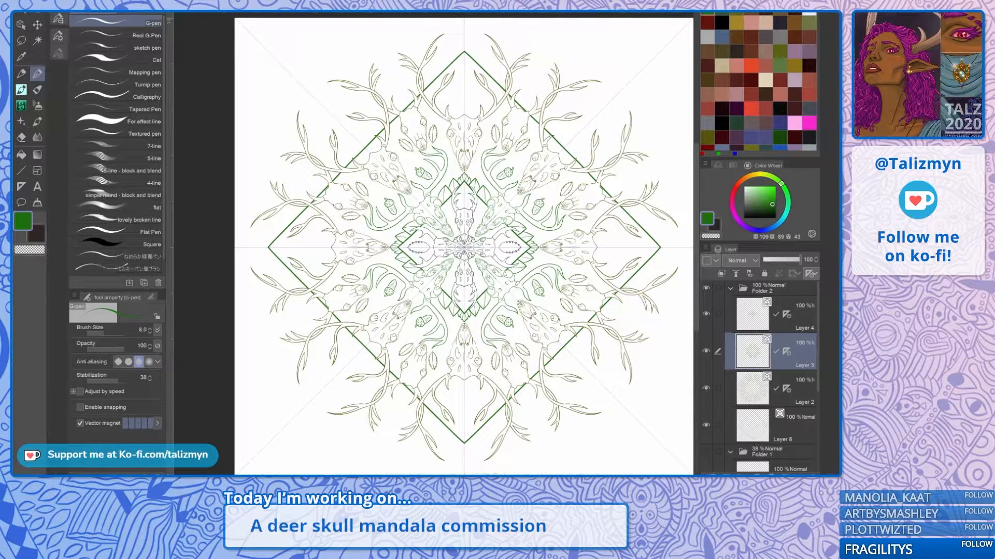
scroll(479, 168, "up", 5)
left_click_drag(480, 168, 509, 224)
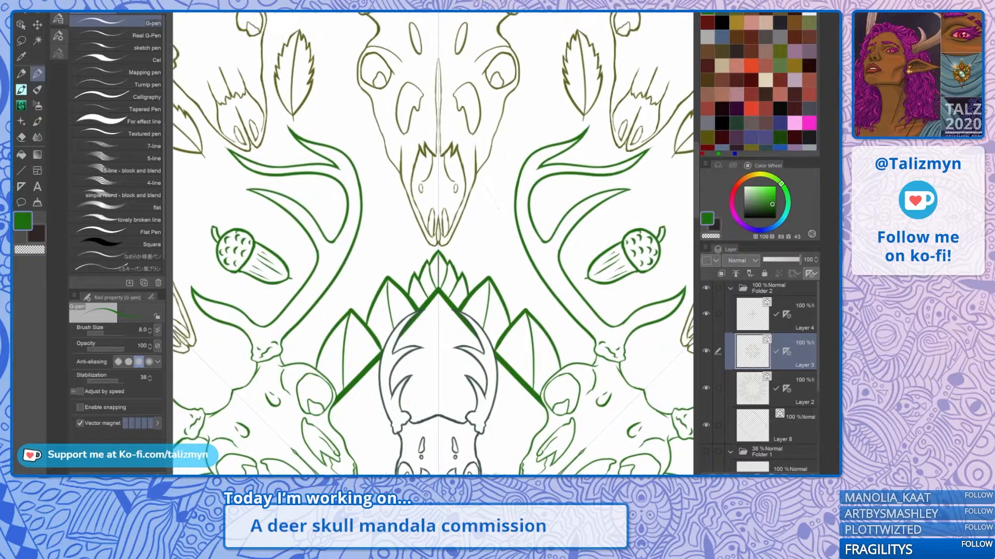
scroll(510, 207, "up", 2)
scroll(441, 262, "up", 2)
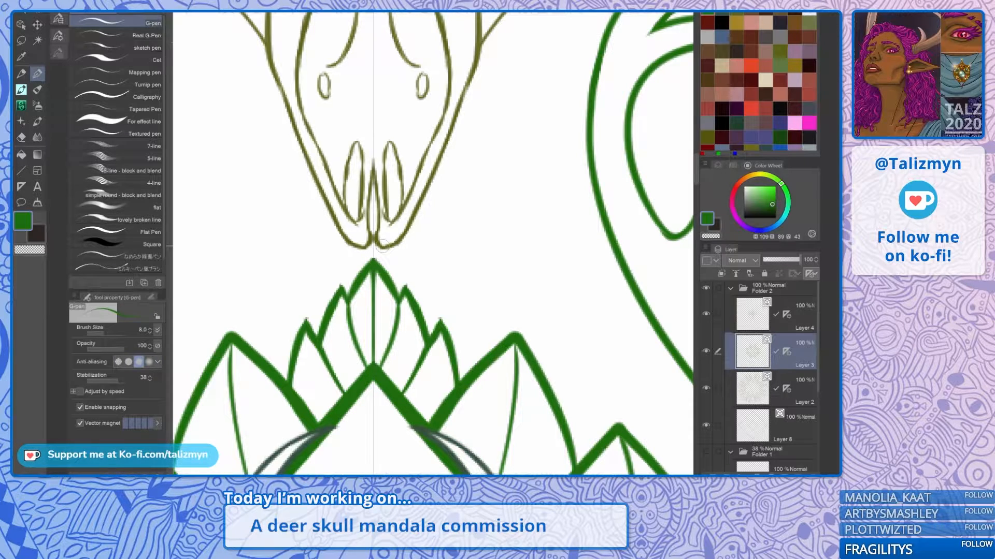
left_click_drag(382, 247, 352, 259)
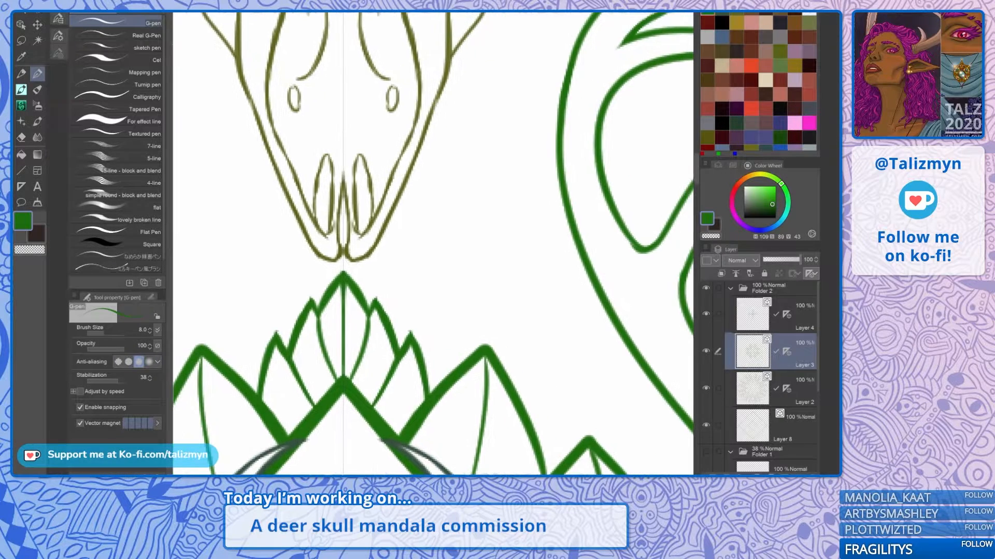
mouse_move(445, 285)
left_mouse_down()
mouse_move(420, 280)
mouse_move(393, 296)
mouse_move(429, 140)
mouse_move(456, 127)
left_mouse_up()
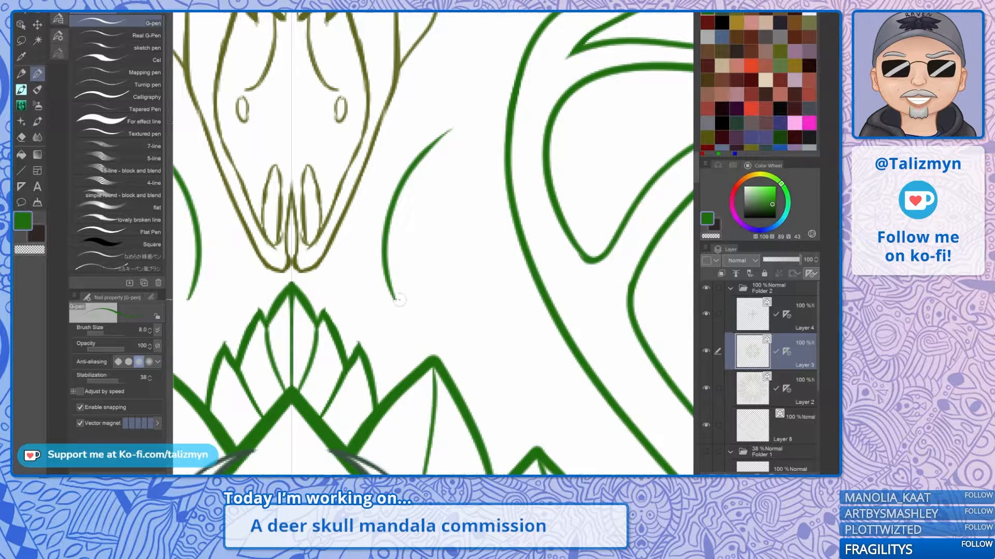
mouse_move(402, 299)
left_mouse_down()
mouse_move(452, 254)
mouse_move(468, 170)
mouse_move(449, 124)
left_mouse_up()
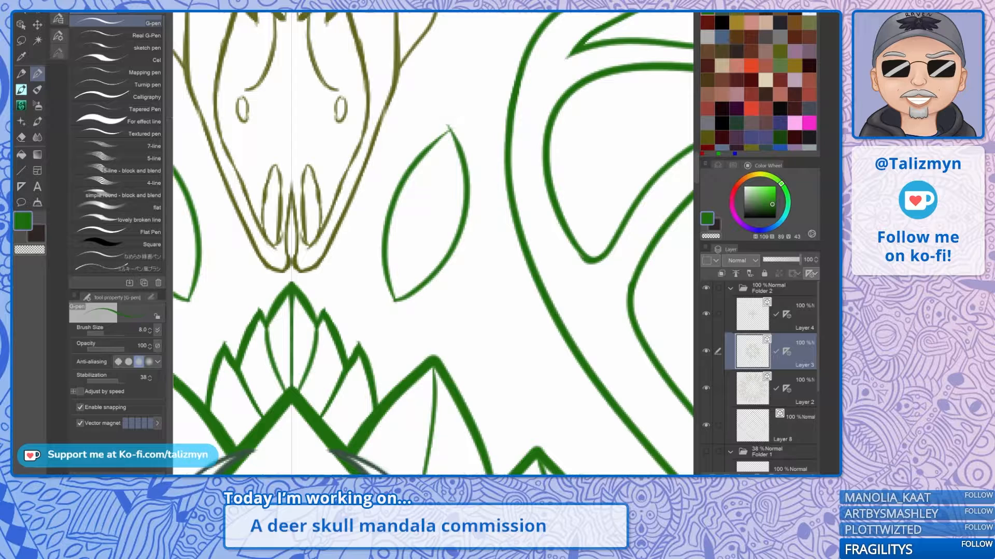
key("ctrl+z")
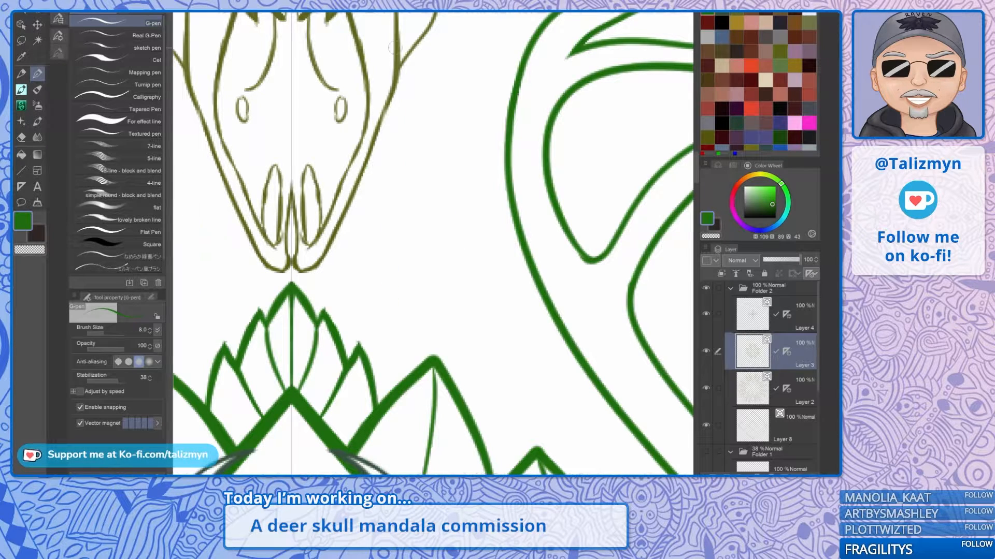
key("ctrl+z")
Step: Draw a mirrored pointed leaf with a center vein between the outer skull's snout and the green antler, trimming the overshoot at its tip
mouse_move(396, 331)
left_mouse_down()
mouse_move(381, 237)
mouse_move(429, 165)
mouse_move(456, 148)
left_mouse_up()
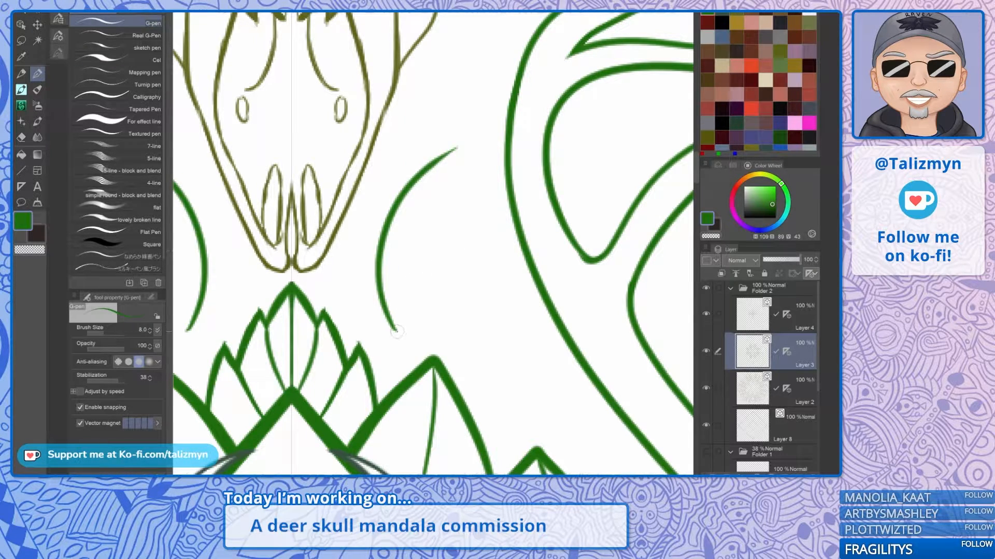
mouse_move(396, 331)
left_mouse_down()
mouse_move(433, 302)
mouse_move(464, 209)
mouse_move(455, 141)
left_mouse_up()
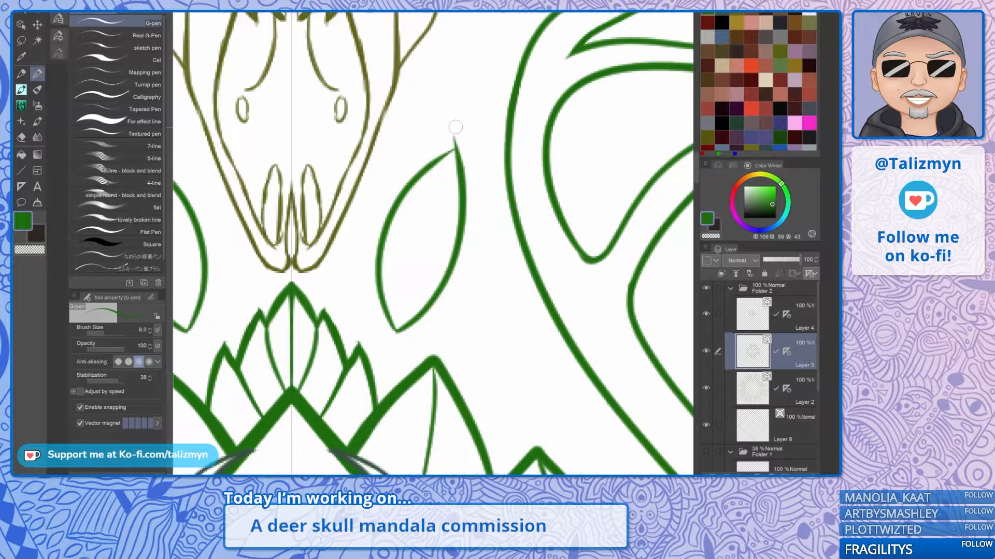
key("e")
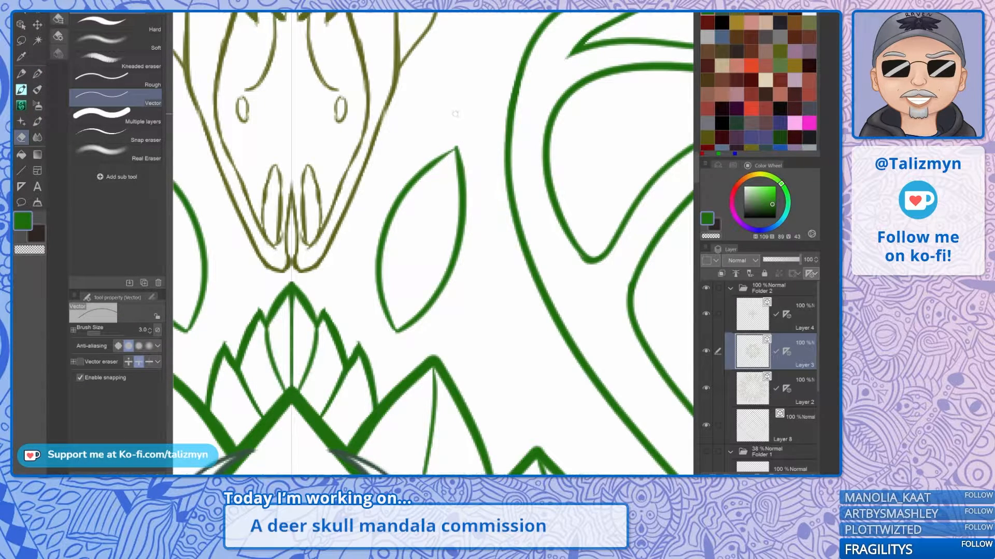
key("p")
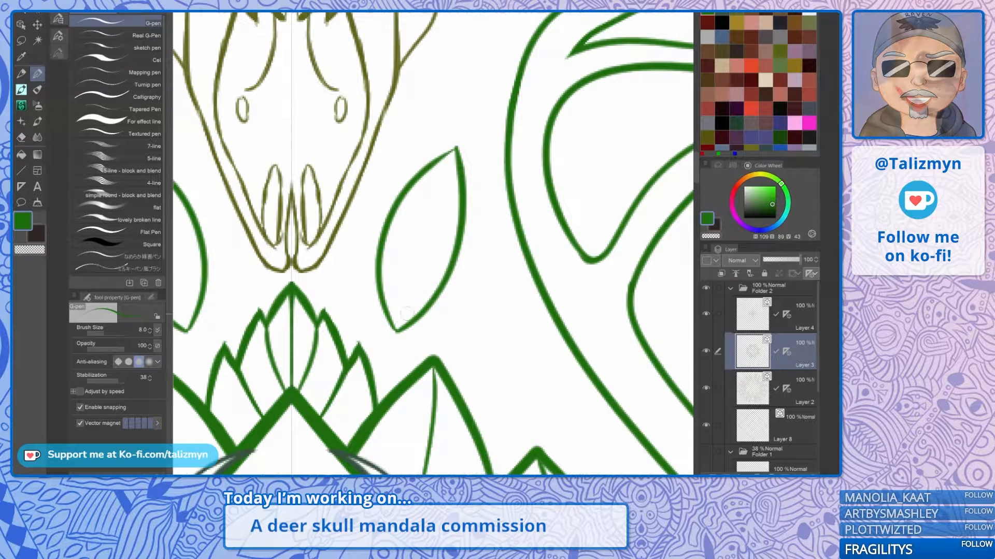
left_click_drag(395, 331, 455, 149)
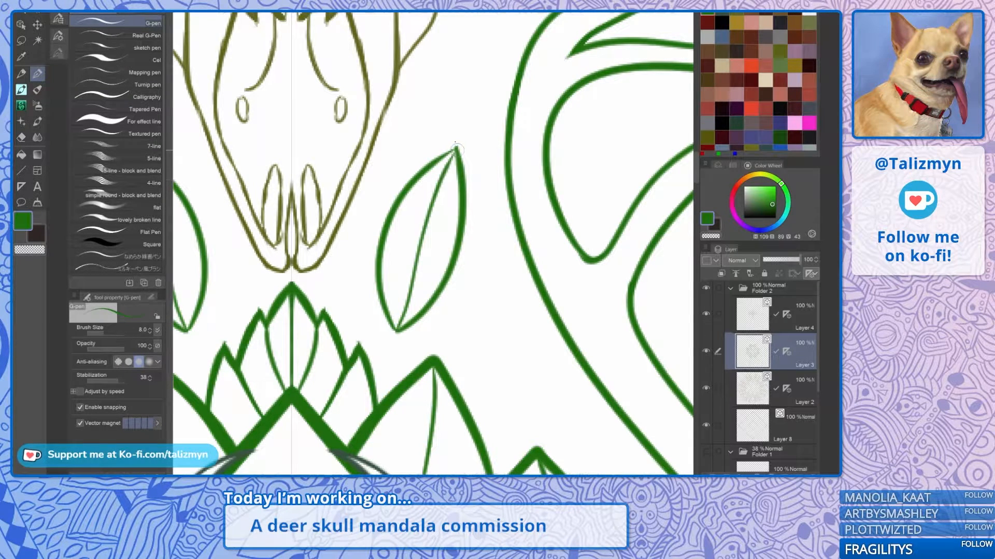
Step: Draw curved side veins on both sides of the midrib in the small green leaf beside the skull's snout
left_click_drag(424, 229, 417, 180)
mouse_move(414, 268)
left_mouse_down()
mouse_move(394, 216)
mouse_move(459, 213)
left_mouse_up()
left_click_drag(417, 266, 453, 250)
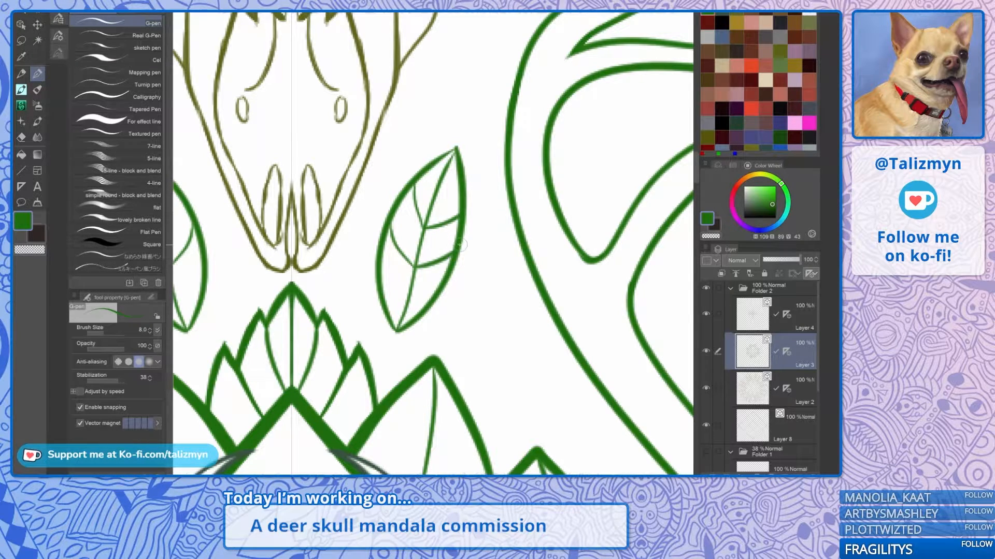
mouse_move(407, 305)
left_mouse_down()
mouse_move(386, 257)
mouse_move(417, 283)
mouse_move(414, 300)
mouse_move(444, 284)
left_mouse_up()
Step: Make Layer 2, which holds the olive outer skulls, the active drawing layer
scroll(500, 228, "down", 4)
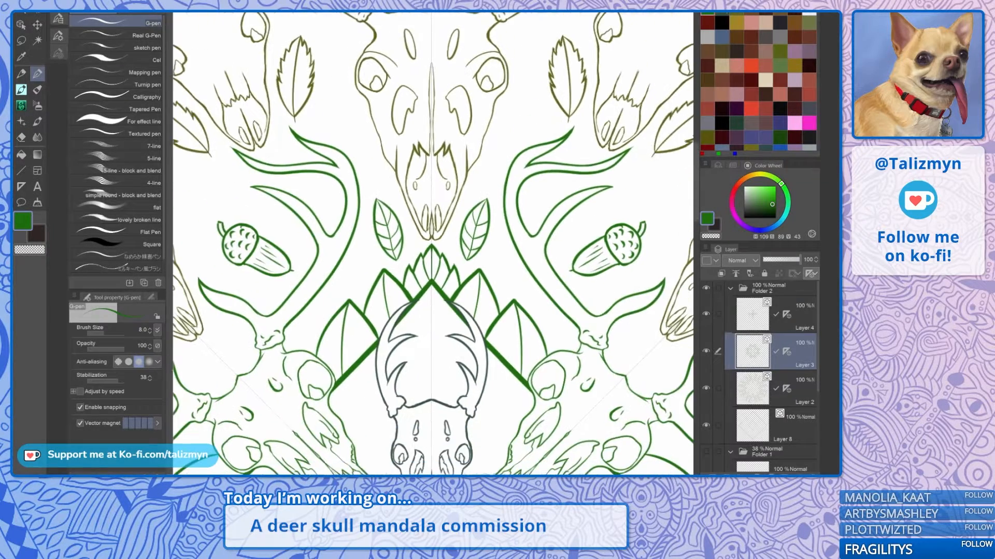
scroll(500, 228, "down", 3)
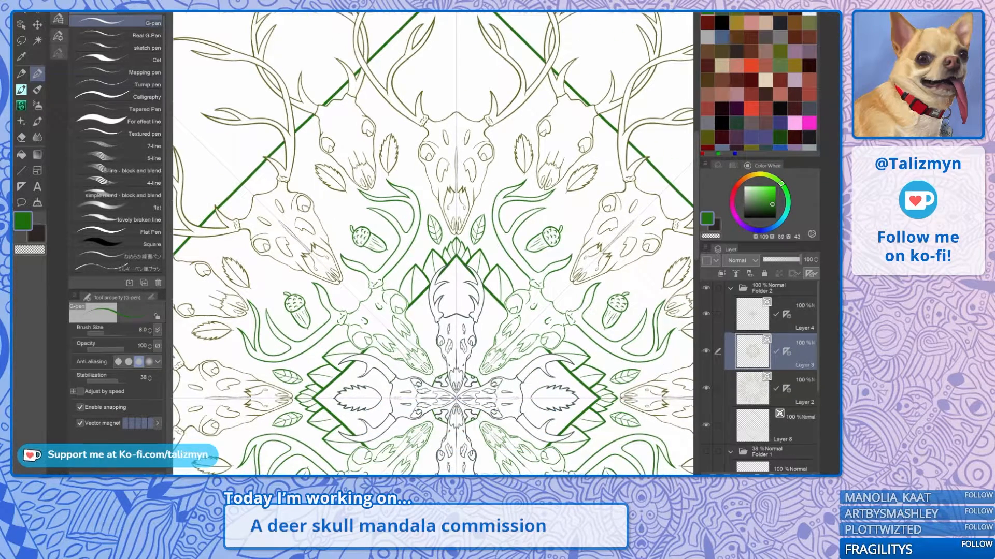
left_click_drag(466, 311, 414, 224)
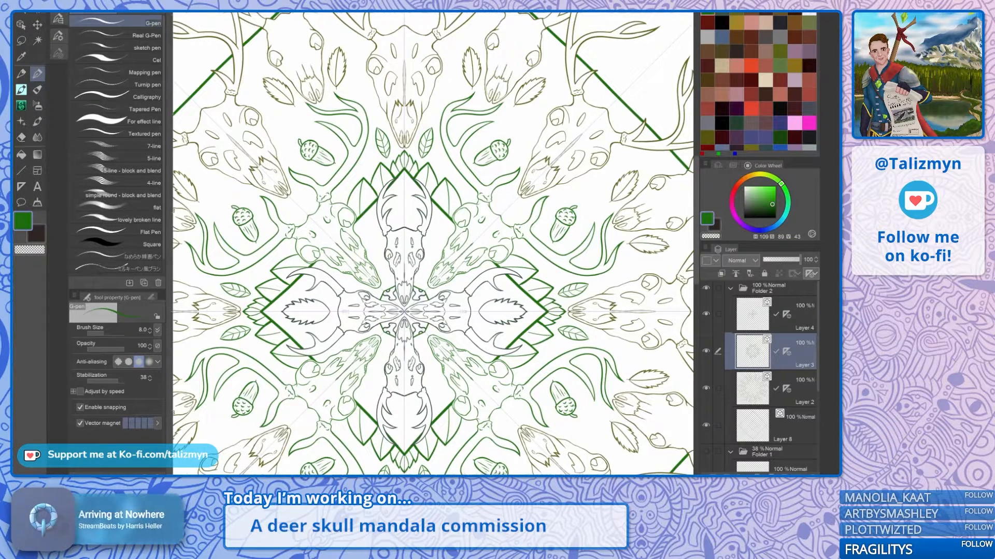
scroll(434, 241, "up", 4)
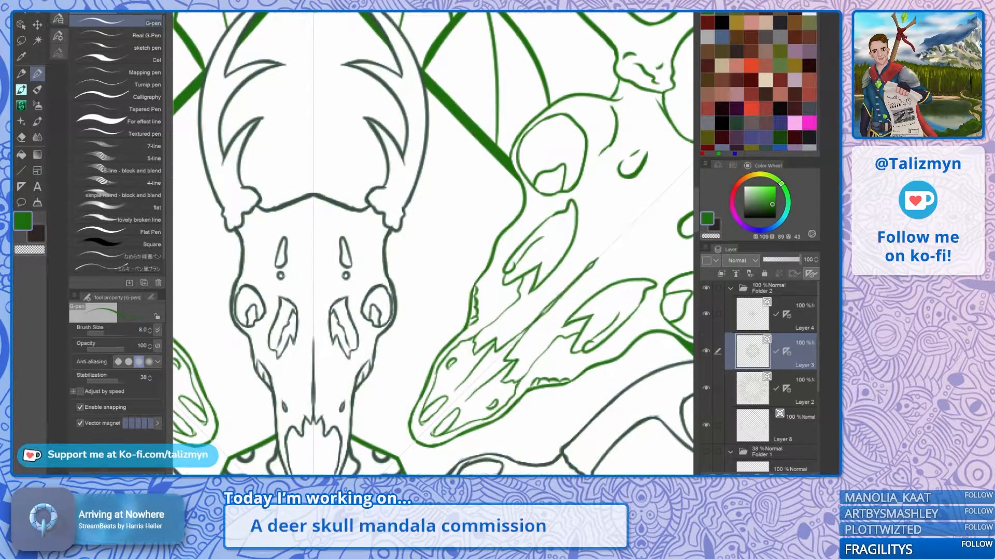
scroll(433, 243, "down", 5)
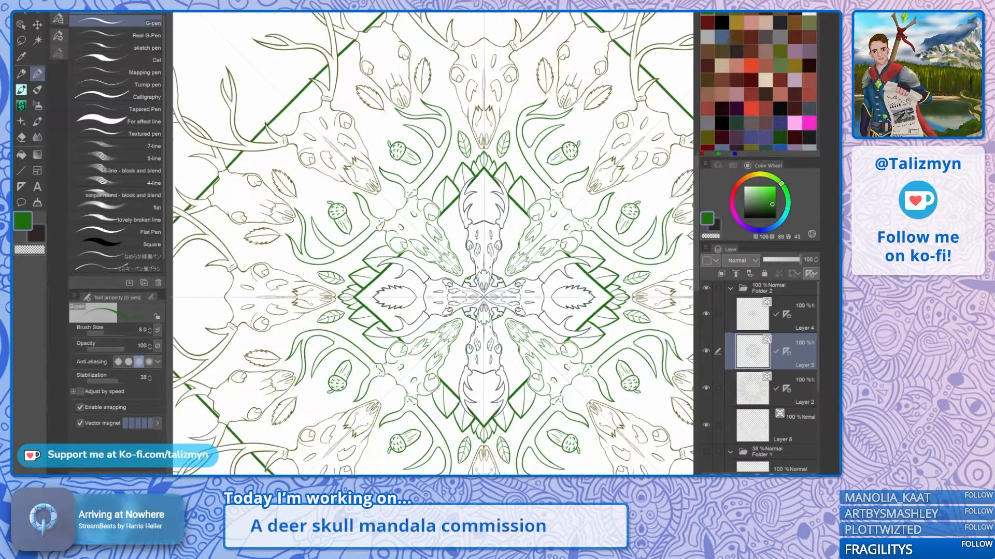
left_click_drag(451, 228, 415, 304)
left_click(795, 391)
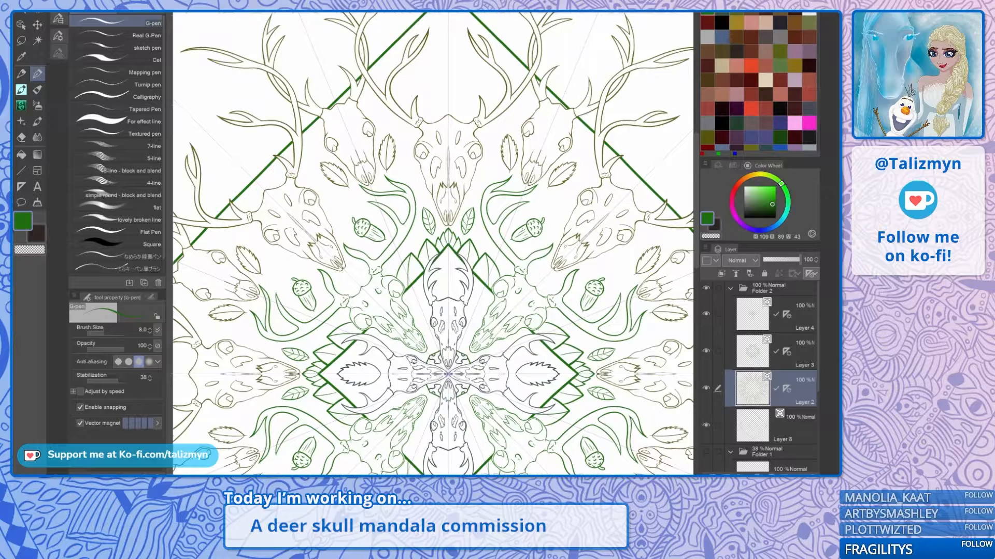
scroll(518, 130, "up", 5)
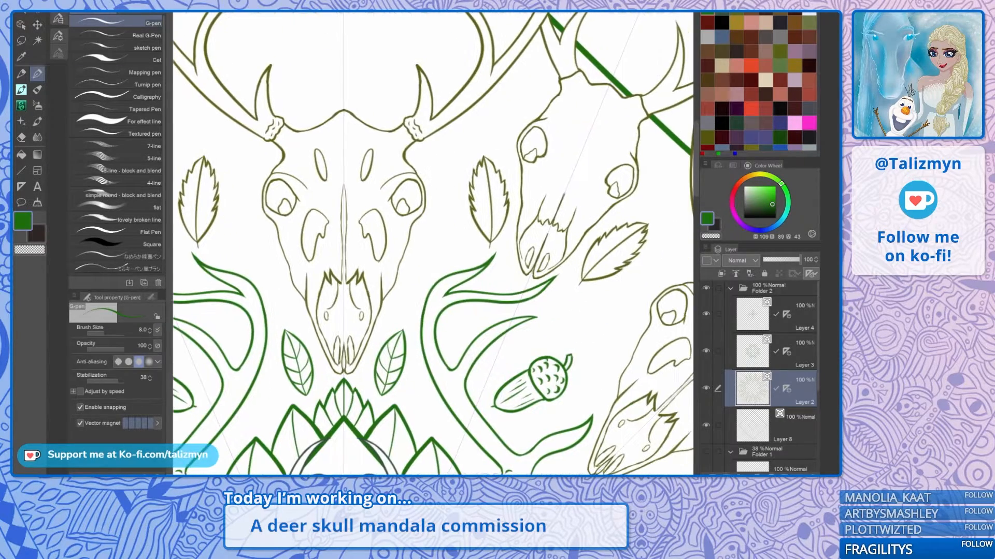
scroll(505, 206, "up", 2)
Step: Try a short brown test stroke above the serrated leaf beside the central skull, and undo it
left_click(794, 22)
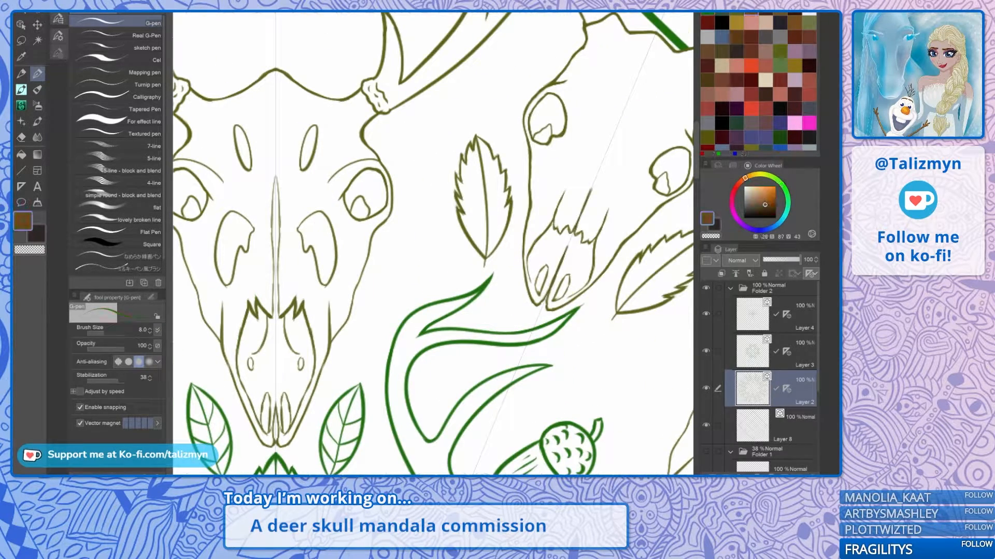
left_click_drag(509, 143, 505, 104)
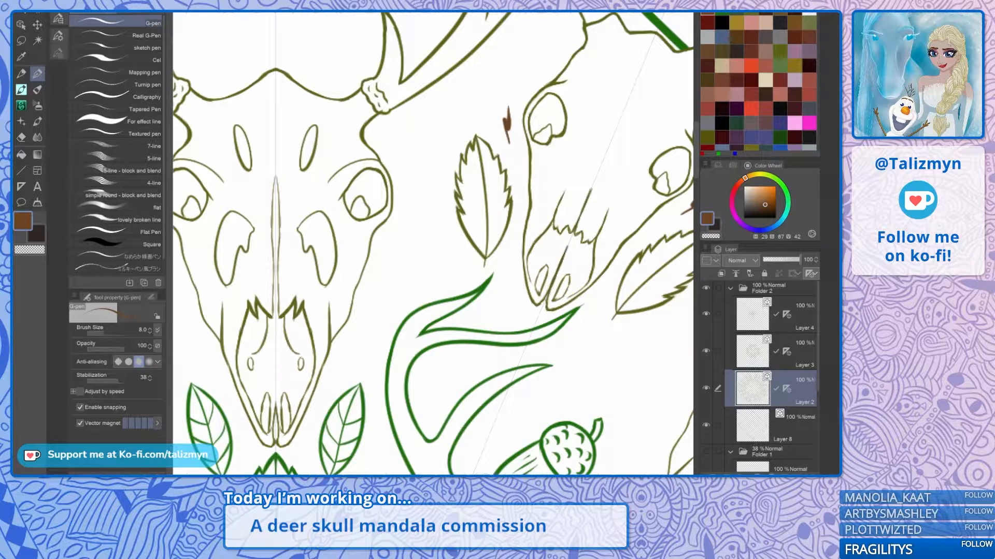
key("ctrl+z")
key("ctrl+z")
Step: Switch the drawing colour to olive green and check it with a short test stroke above the serrated leaf, undoing the stroke
left_click(707, 139)
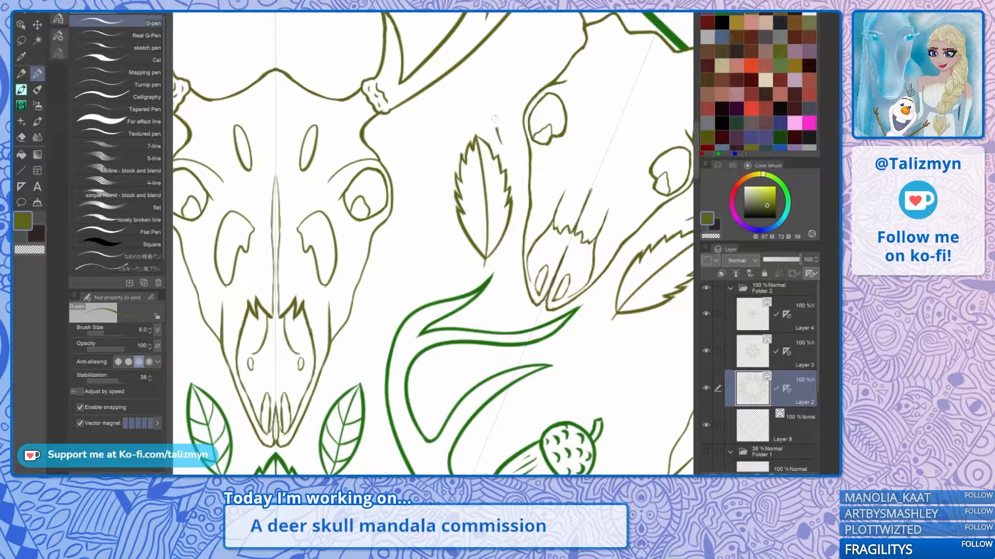
left_click_drag(503, 138, 496, 108)
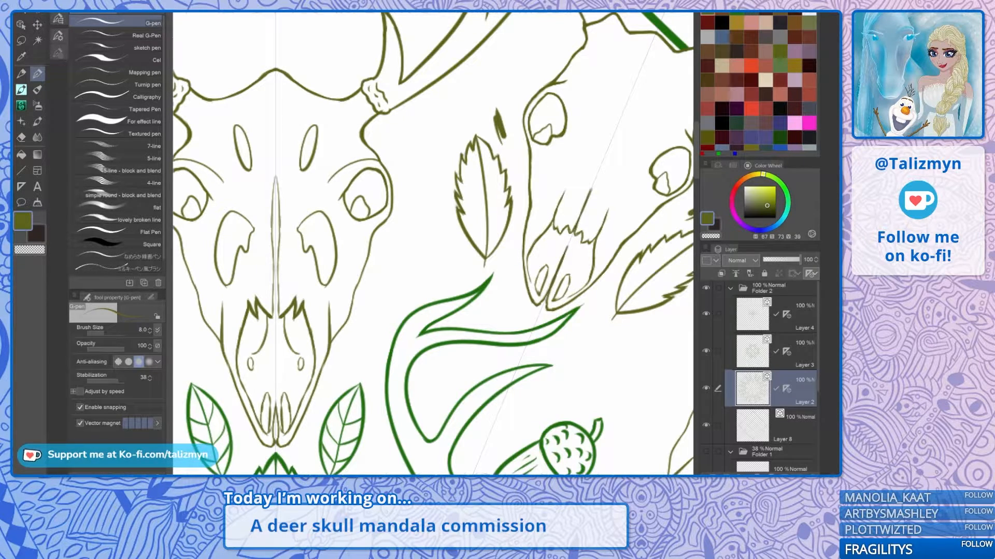
key("ctrl+z")
Step: Try mirrored straight olive lines running from the central axis across the antlers to the green diamond frame, and undo them
scroll(531, 155, "down", 2)
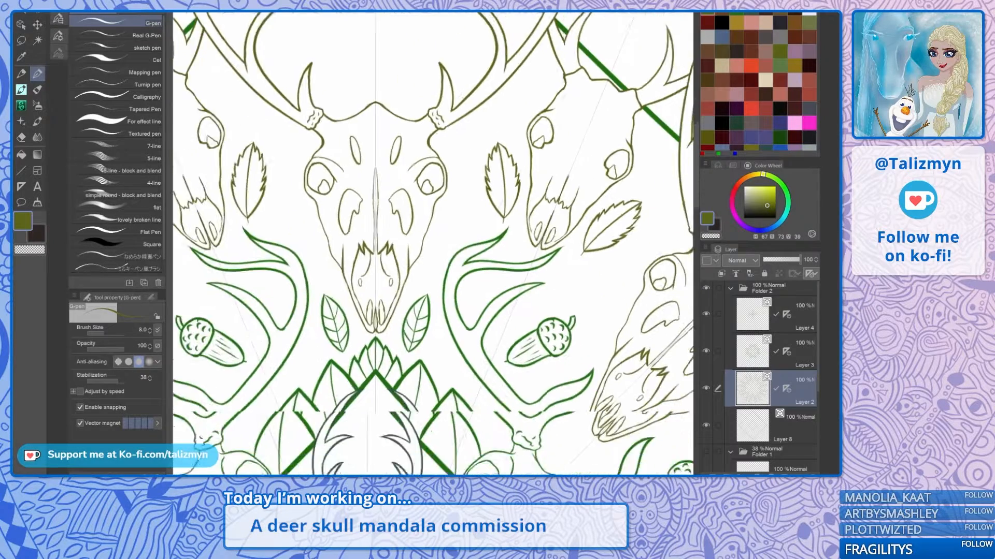
left_click_drag(454, 78, 448, 242)
scroll(449, 241, "up", 1)
scroll(449, 241, "up", 2)
left_click_drag(443, 135, 451, 231)
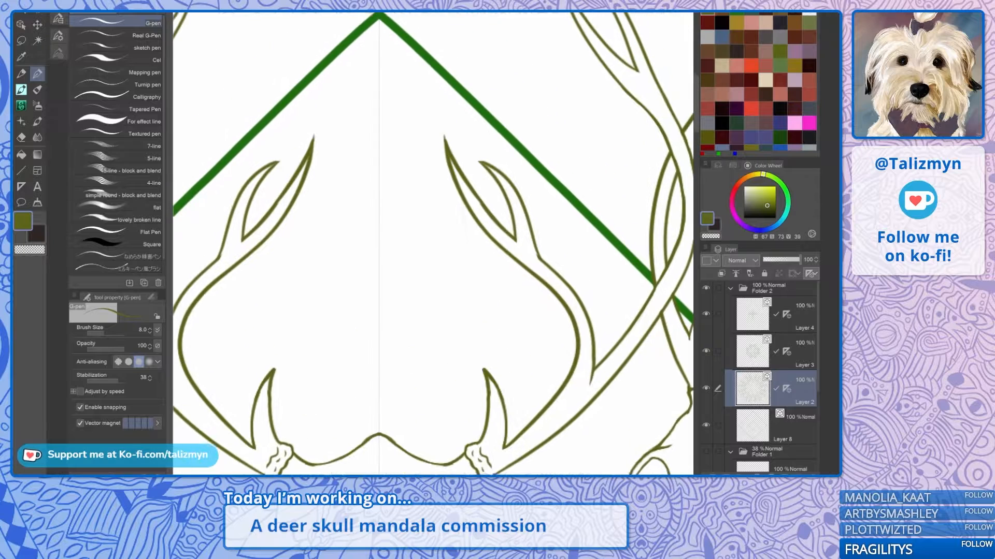
scroll(451, 231, "down", 1)
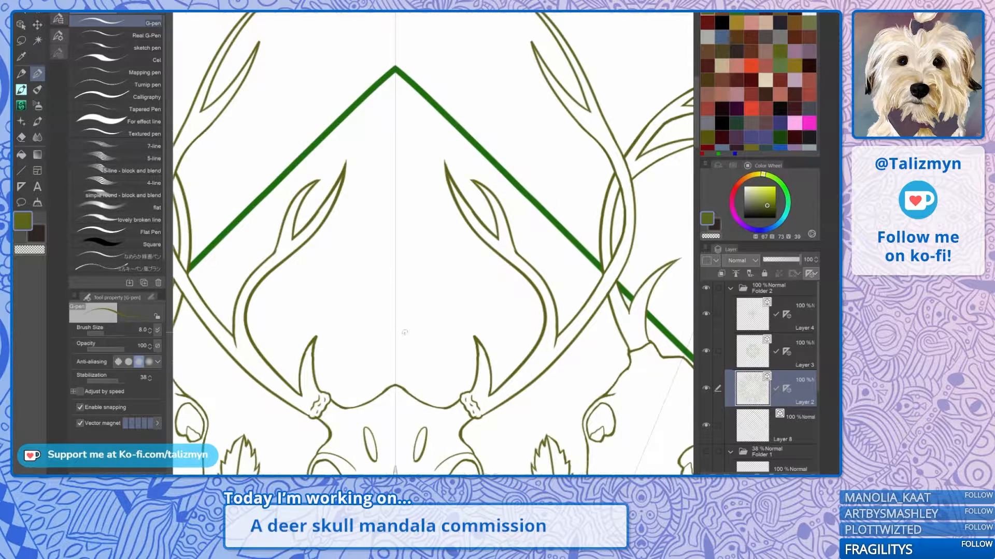
left_click_drag(396, 345, 245, 219)
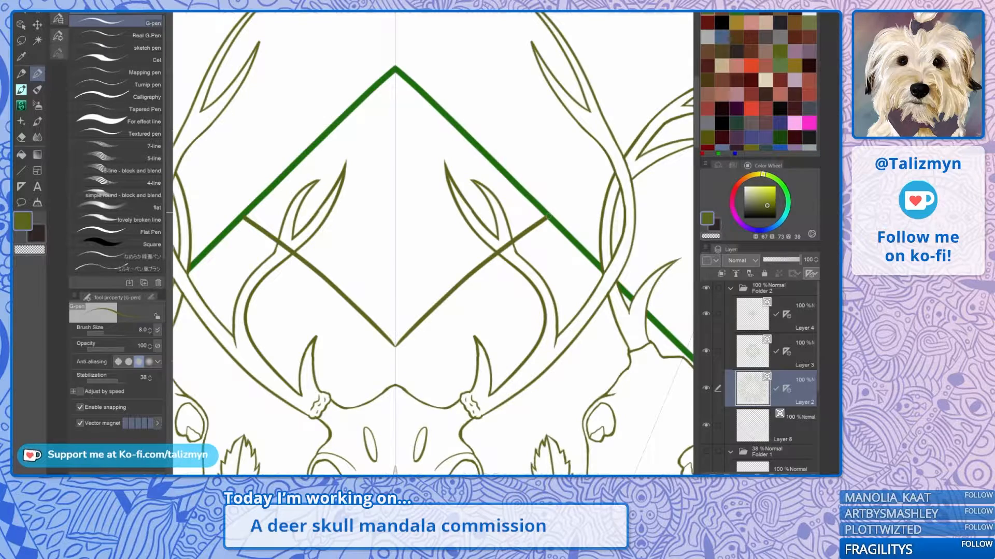
scroll(516, 183, "down", 5)
left_click_drag(433, 290, 430, 267)
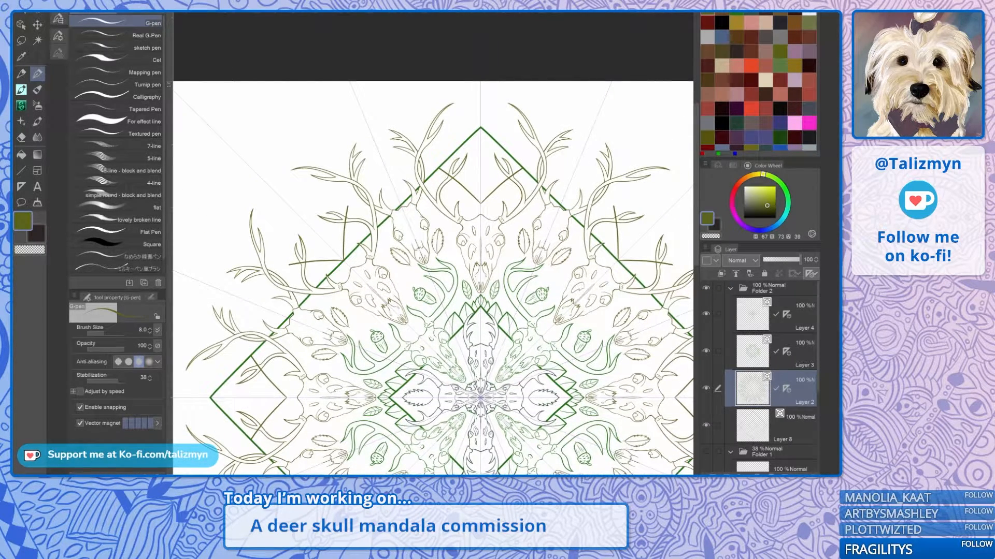
key("ctrl+z")
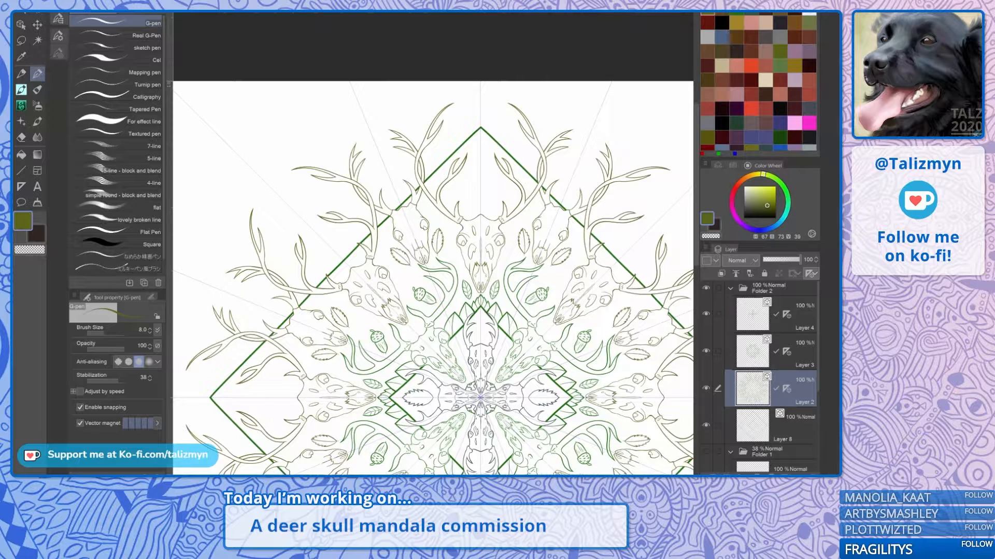
Step: Draw a mirrored pointed olive petal outline arching over the green diamond frame's upper corner between the antlers
scroll(492, 179, "up", 4)
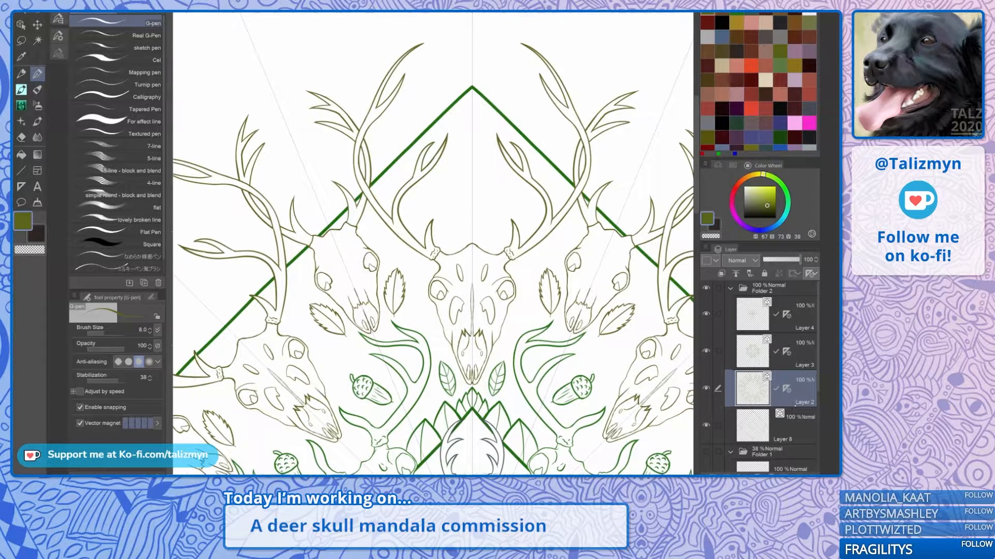
left_click_drag(467, 215, 436, 311)
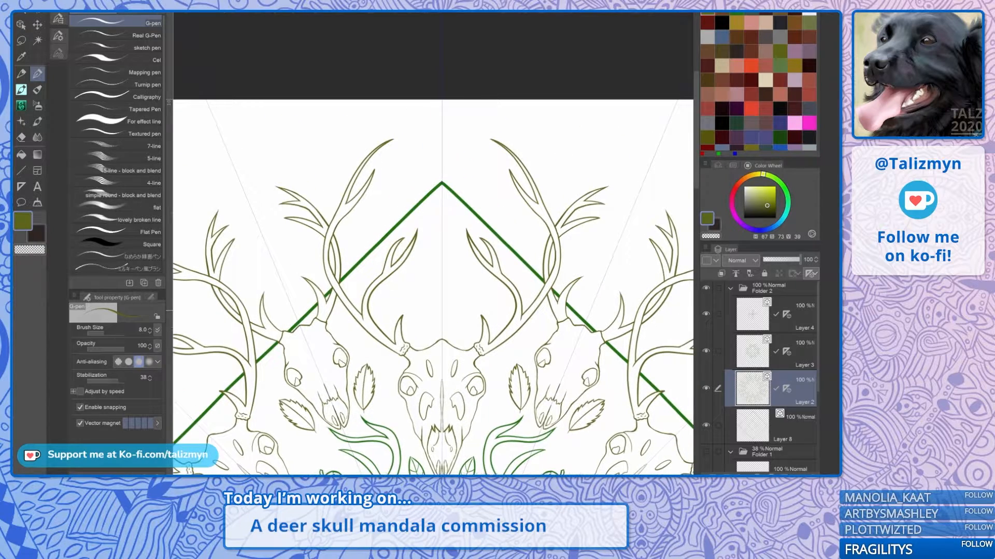
scroll(434, 285, "down", 4)
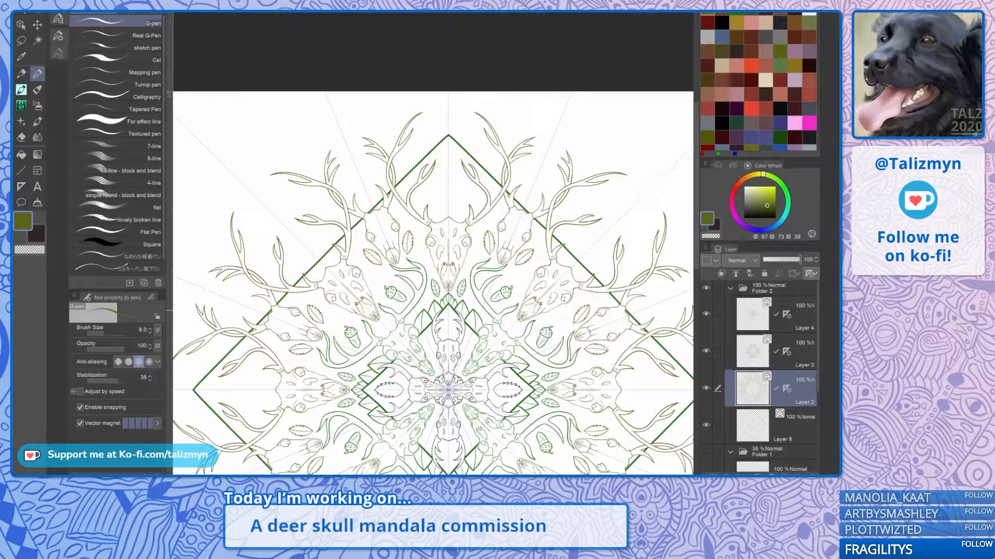
scroll(591, 271, "down", 2)
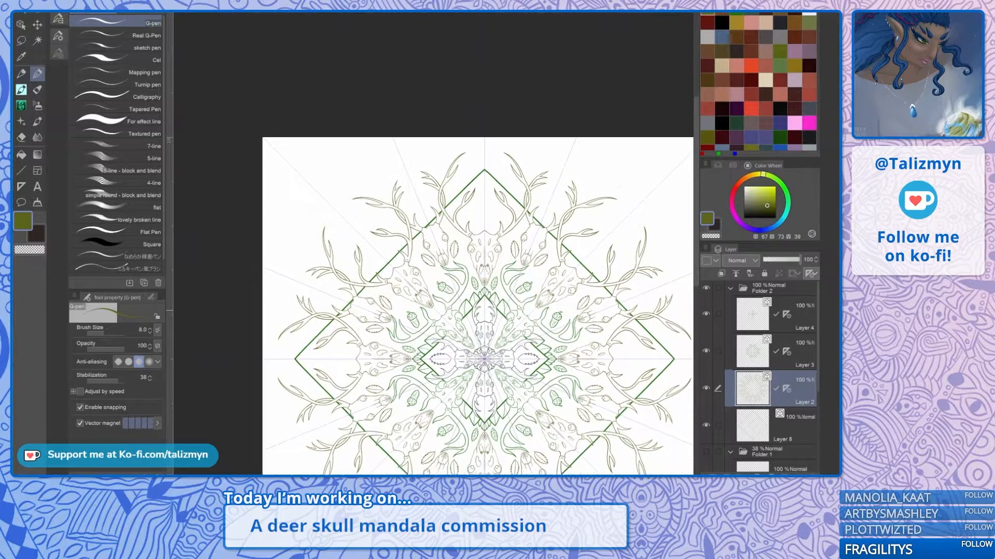
left_click_drag(484, 295, 472, 356)
scroll(477, 166, "up", 5)
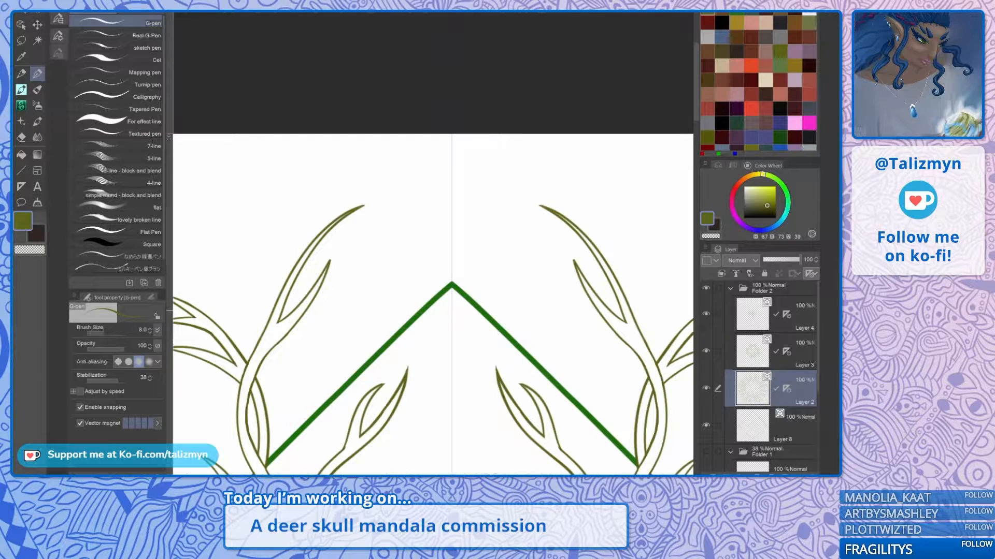
mouse_move(384, 342)
left_mouse_down()
mouse_move(391, 283)
mouse_move(451, 206)
left_mouse_up()
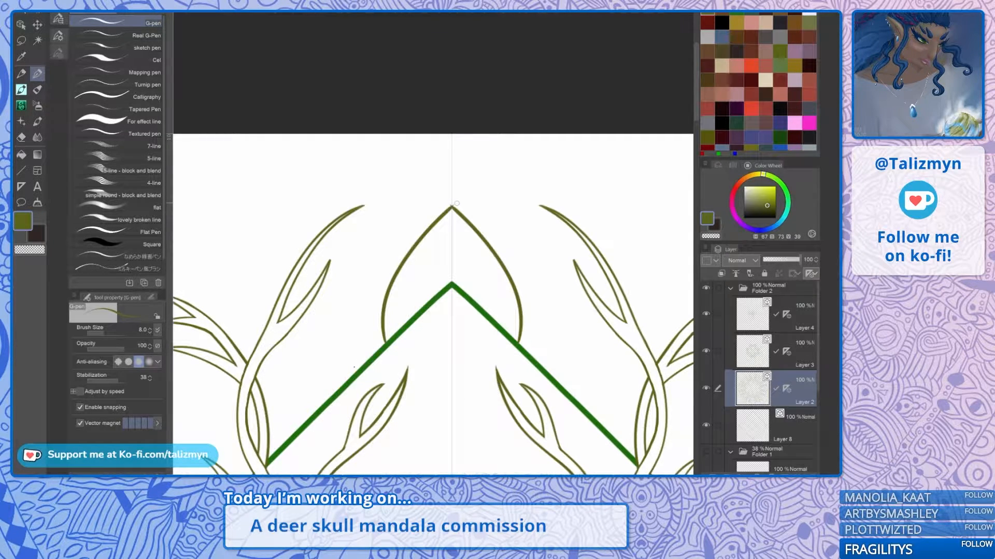
Step: Try two versions of a side petal rising from the green frame next to the central pointed petal, undoing each
mouse_move(354, 373)
left_mouse_down()
mouse_move(340, 331)
mouse_move(376, 226)
left_mouse_up()
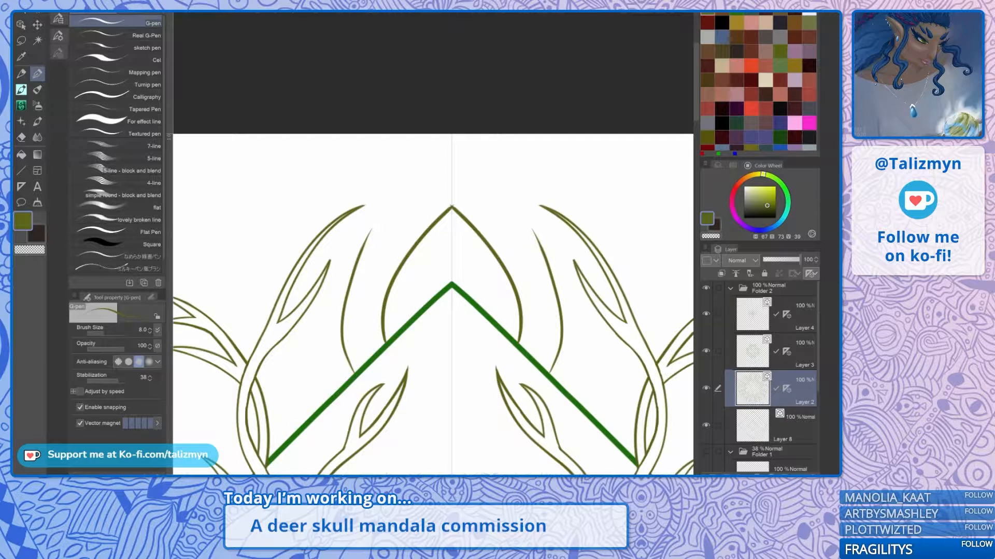
key("ctrl+z")
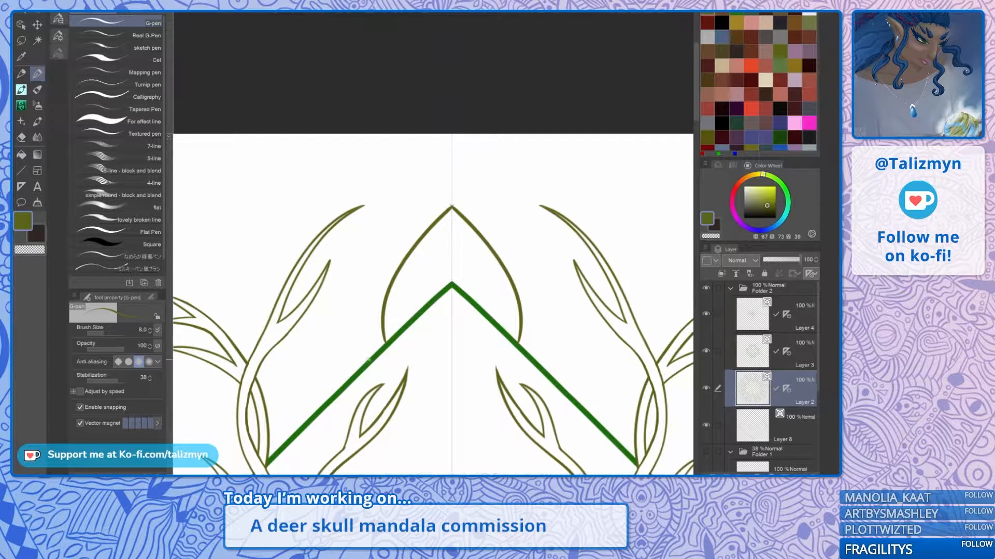
mouse_move(369, 359)
left_mouse_down()
mouse_move(343, 347)
mouse_move(334, 277)
mouse_move(382, 313)
left_mouse_up()
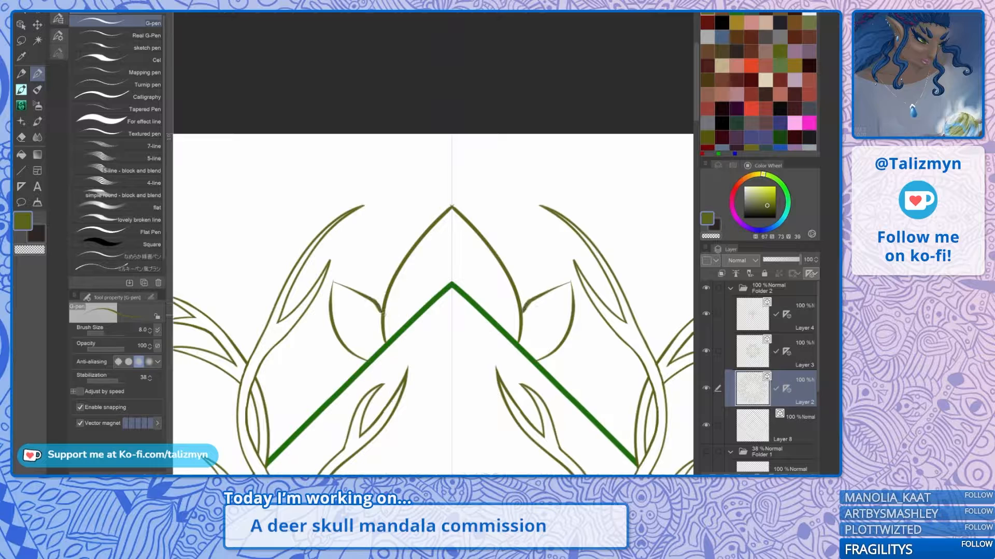
key("ctrl+z")
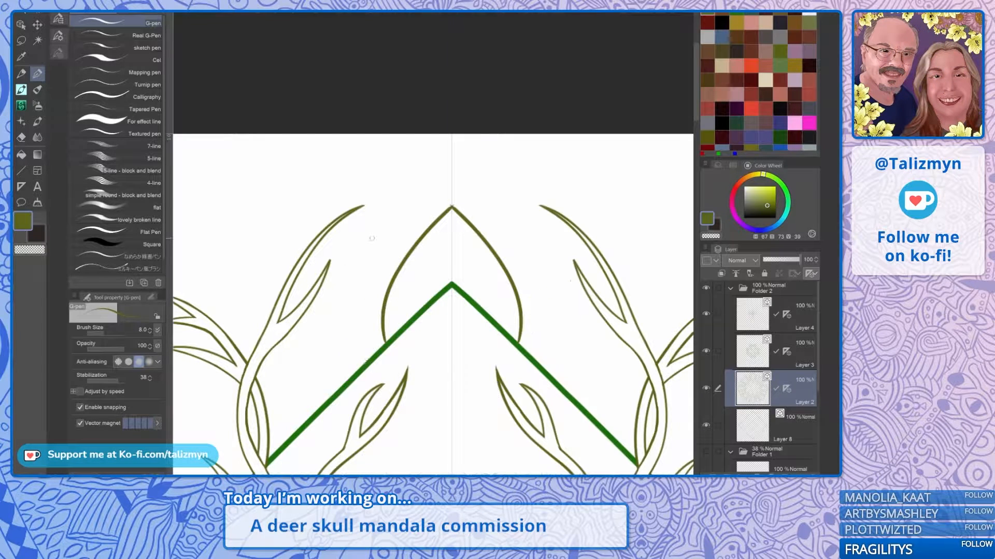
Step: Draw a side petal's short outer curve rising from the green frame, and undo the trial petal edges added above it
mouse_move(363, 364)
left_mouse_down()
mouse_move(333, 316)
mouse_move(334, 297)
left_mouse_up()
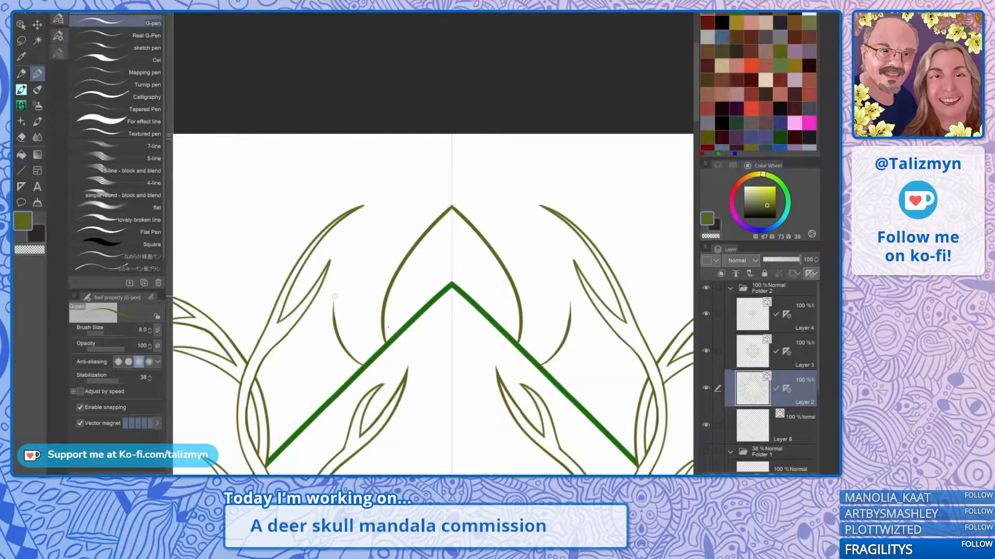
left_click_drag(394, 320, 328, 306)
mouse_move(491, 249)
left_mouse_down()
mouse_move(527, 222)
mouse_move(539, 311)
left_mouse_up()
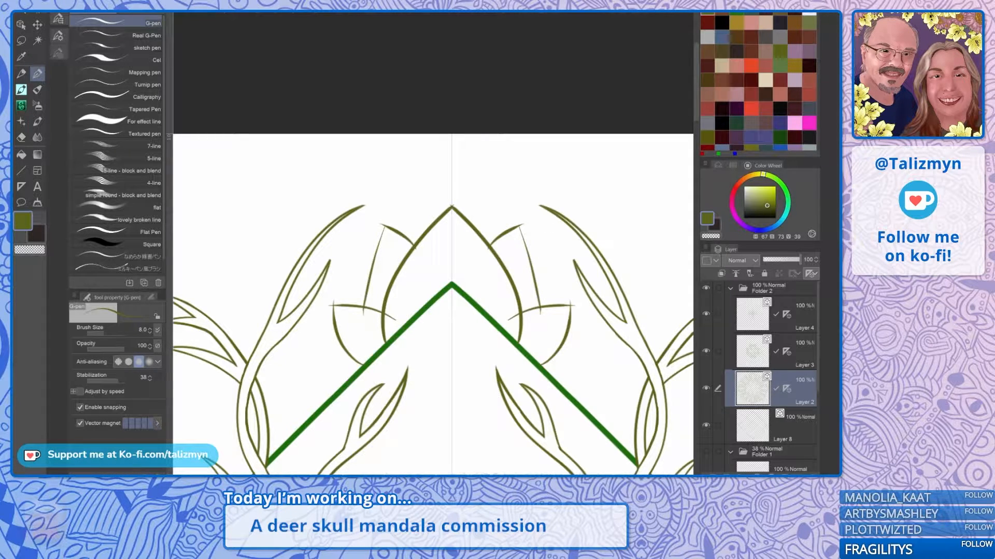
key("ctrl+z")
key("ctrl+z")
key("ctrl+z")
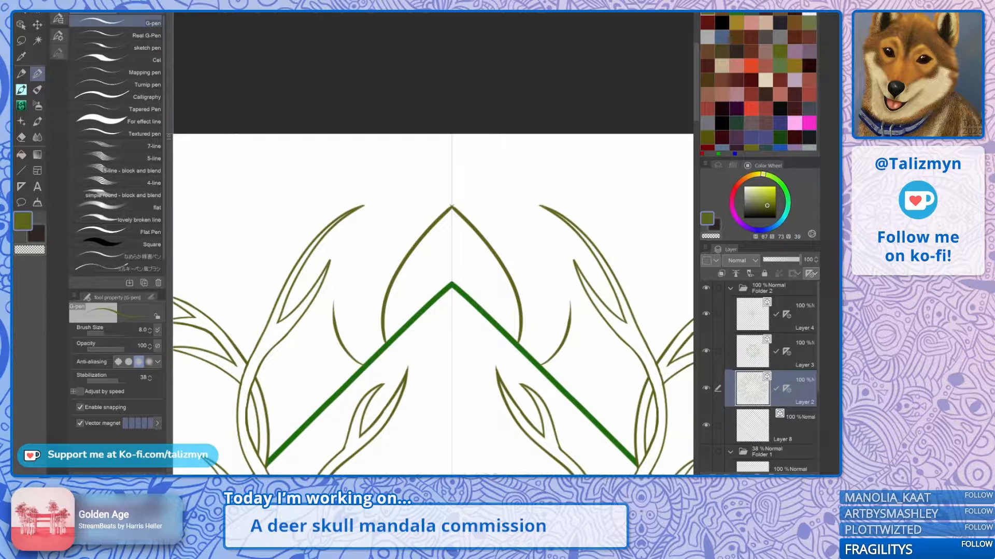
Step: Close the lower side petal with a top edge and add a second pointed petal above it, against the central petal
mouse_move(334, 302)
left_mouse_down()
mouse_move(392, 321)
mouse_move(352, 271)
mouse_move(363, 239)
mouse_move(410, 283)
left_mouse_up()
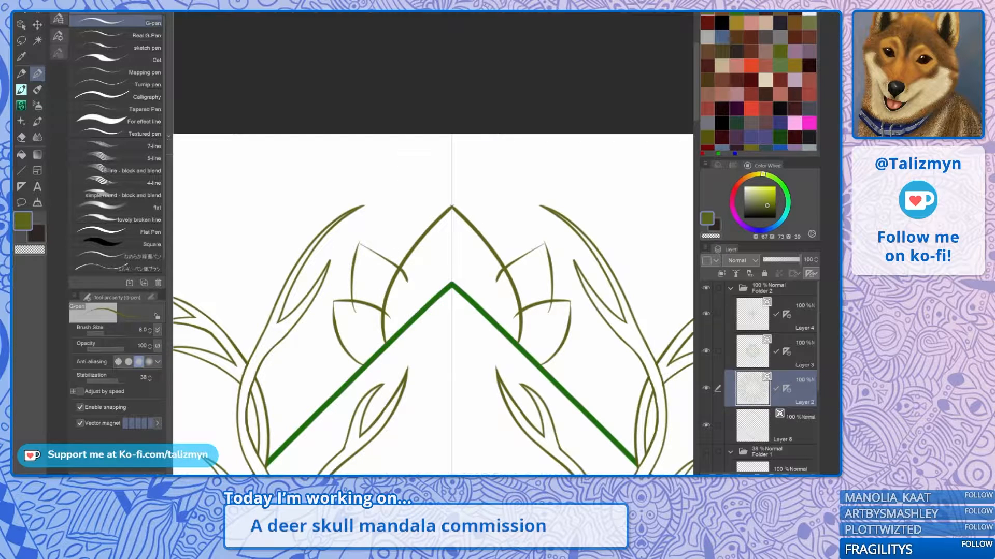
key("ctrl+z")
key("ctrl+z")
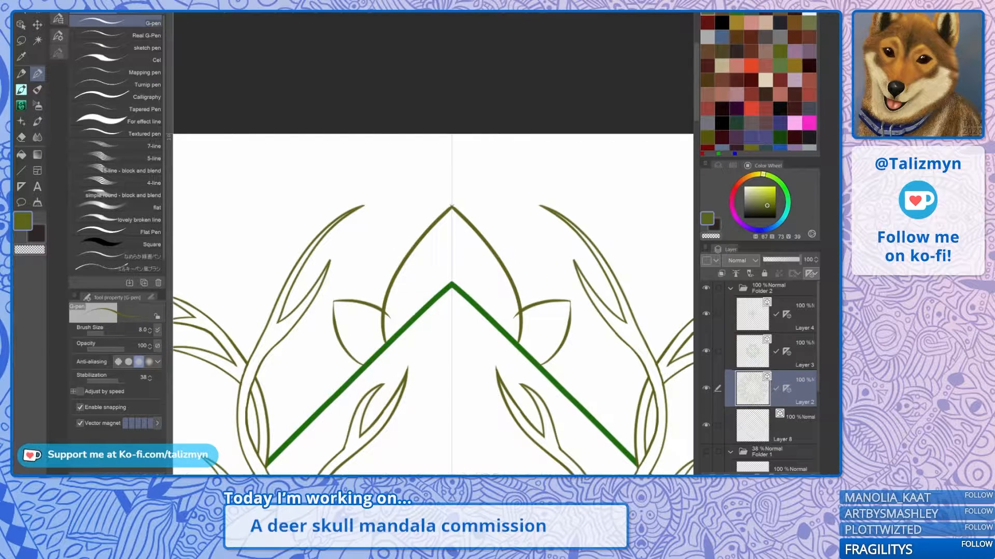
key("ctrl+z")
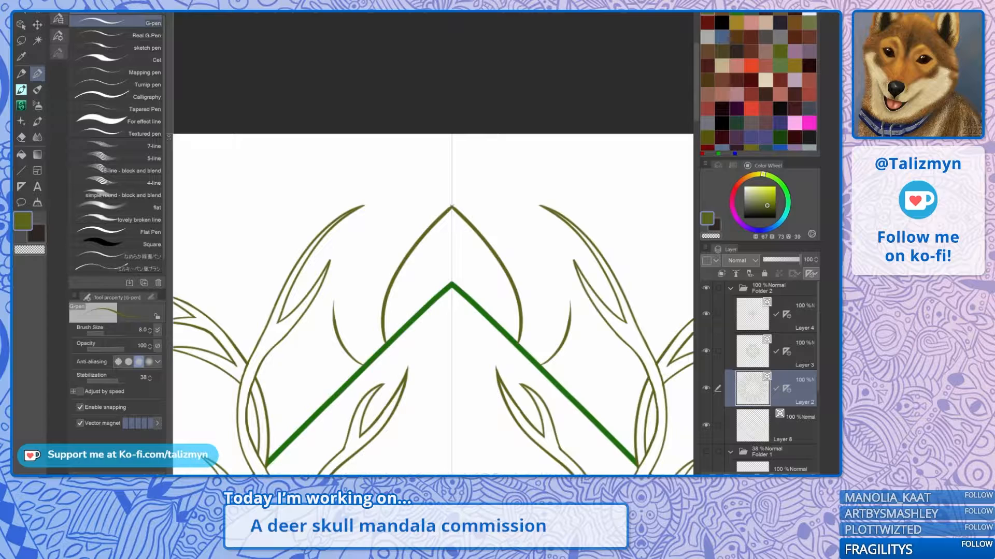
key("ctrl+y")
key("ctrl+y")
key("ctrl+y")
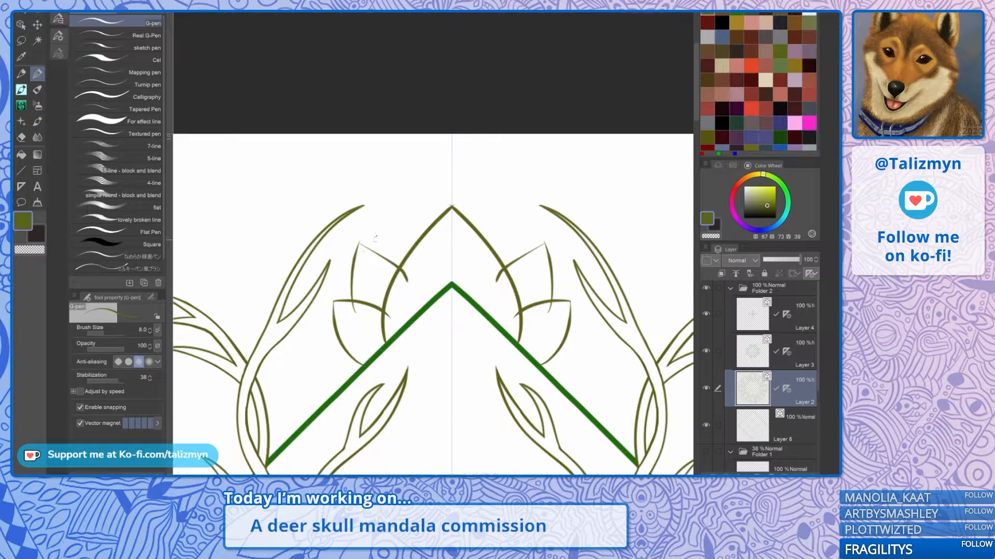
Step: Undo the upper side petal's edges, try a rounder version above the lower side petal, and undo that one too
key("ctrl+z")
key("ctrl+z")
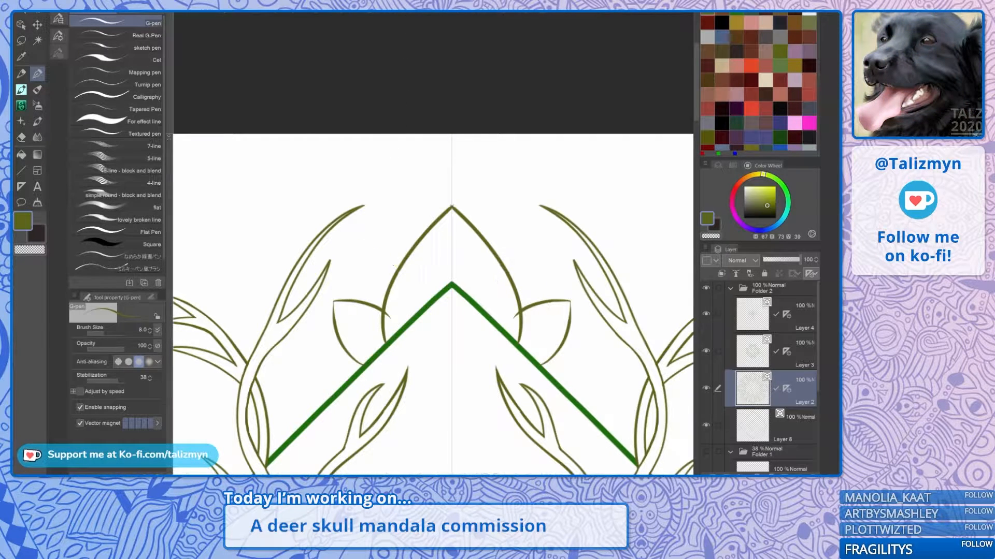
left_click_drag(549, 312, 548, 248)
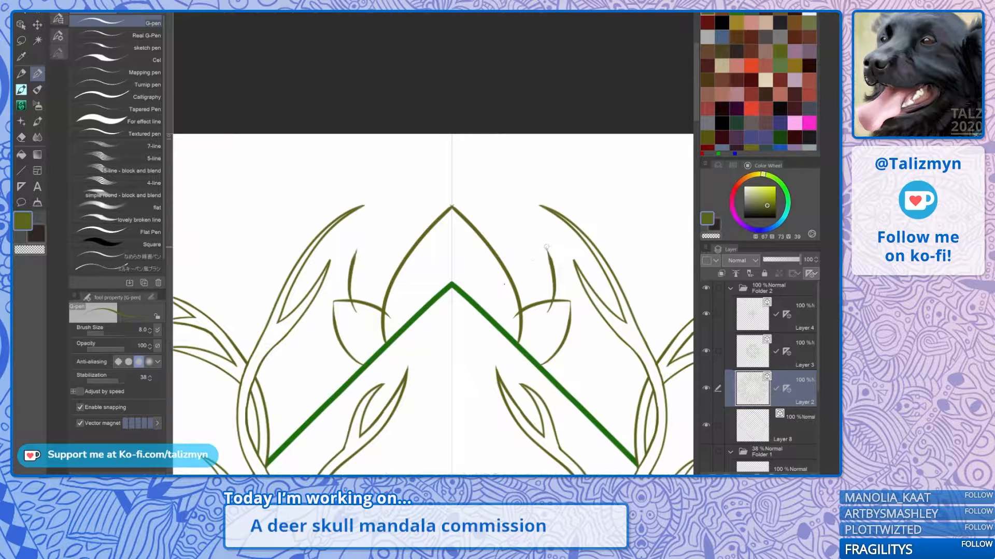
mouse_move(491, 286)
left_mouse_down()
mouse_move(520, 257)
mouse_move(550, 248)
left_mouse_up()
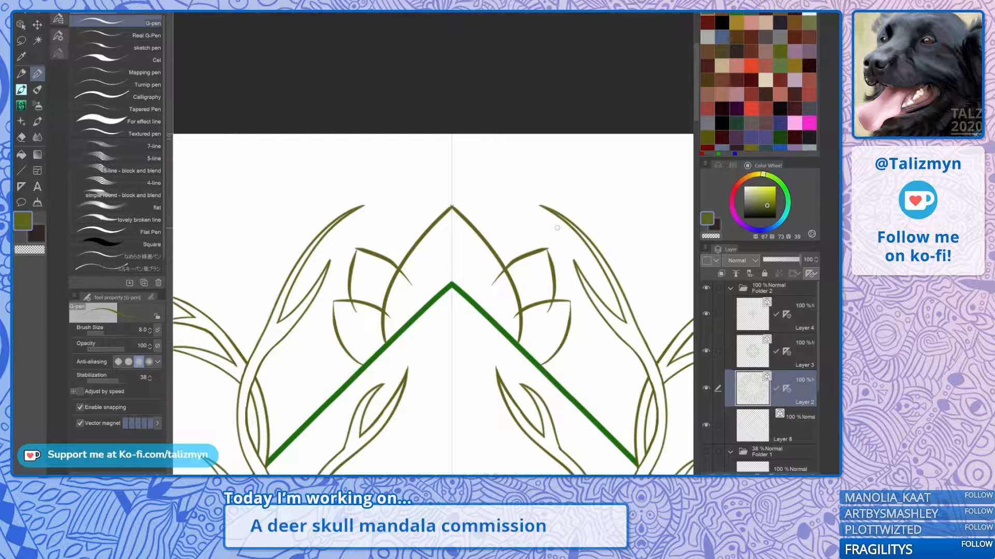
key("ctrl+z")
key("ctrl+z")
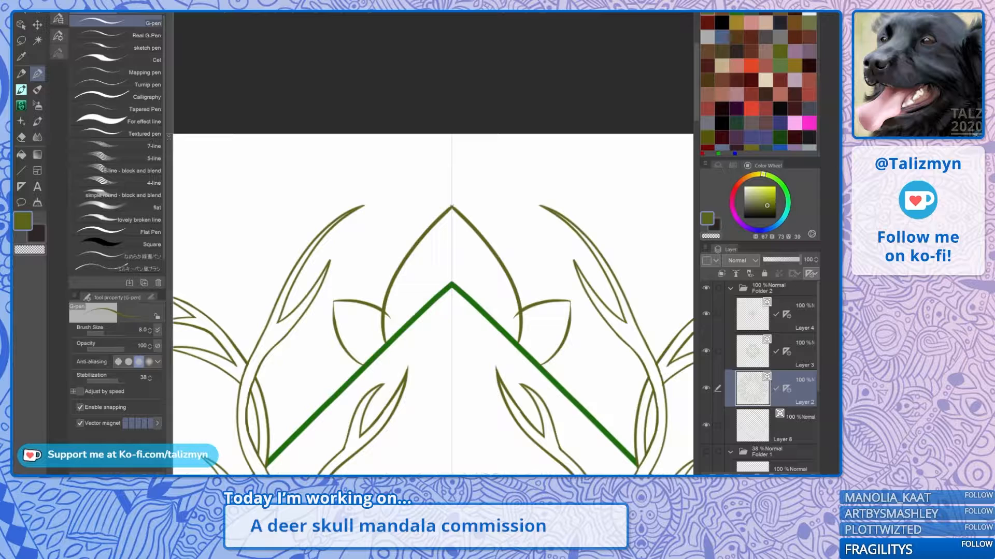
Step: Try a curved upper side petal crossing the edges of the central and lower petals, undoing both of its strokes
key("minus")
key("minus")
key("ctrl+plus")
key("ctrl+plus")
left_click_drag(504, 388, 433, 417)
mouse_move(356, 358)
left_mouse_down()
mouse_move(358, 323)
mouse_move(416, 251)
left_mouse_up()
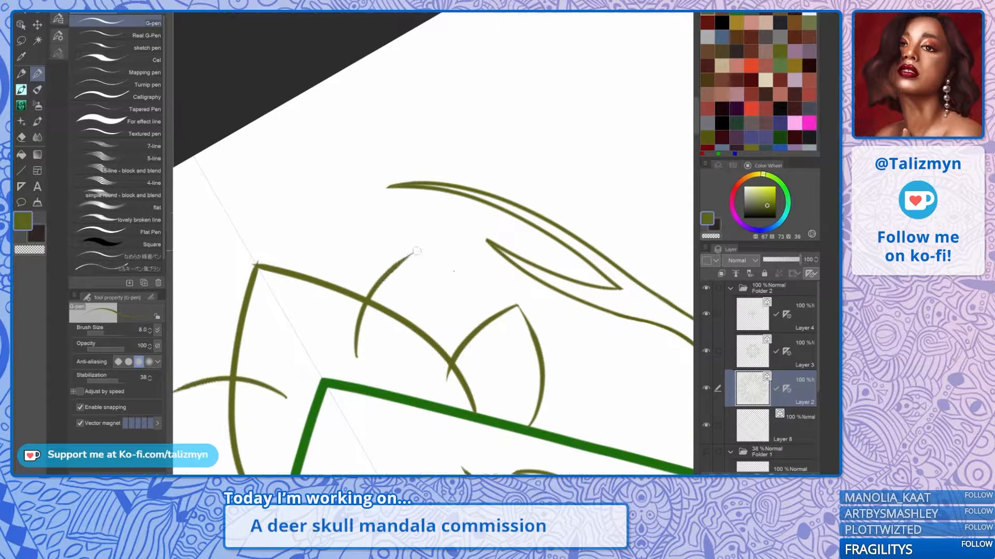
left_click_drag(483, 345, 407, 252)
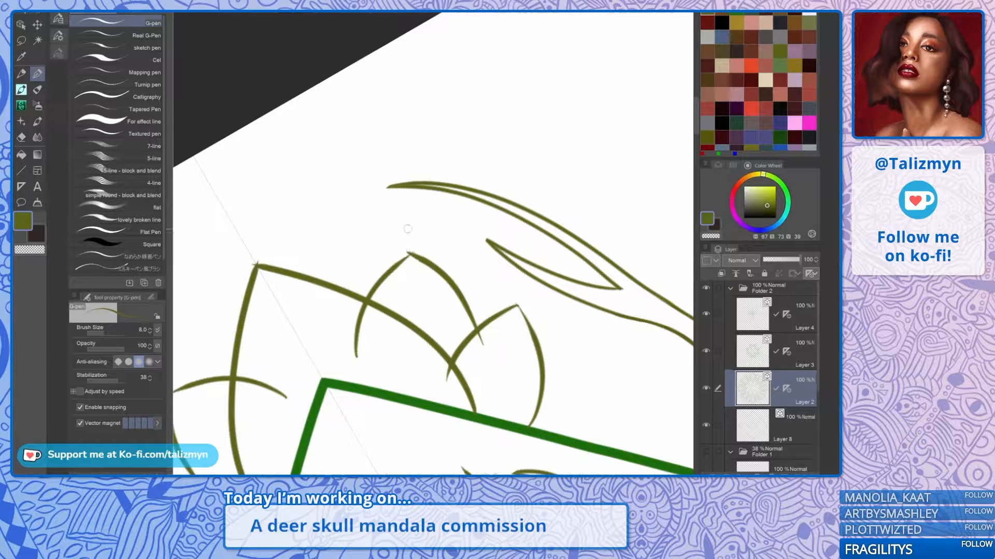
key("ctrl+z")
key("ctrl+z")
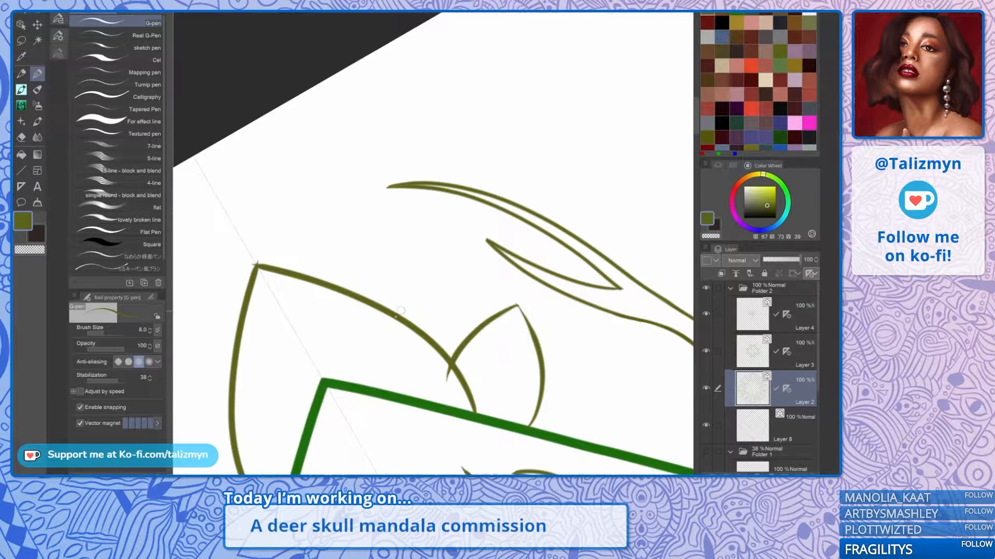
Step: Draw a pointed upper side petal and trim the overlapping line ends inside neighbouring petals with the Vector eraser
mouse_move(351, 355)
left_mouse_down()
mouse_move(362, 311)
mouse_move(433, 256)
mouse_move(494, 348)
mouse_move(492, 368)
left_mouse_up()
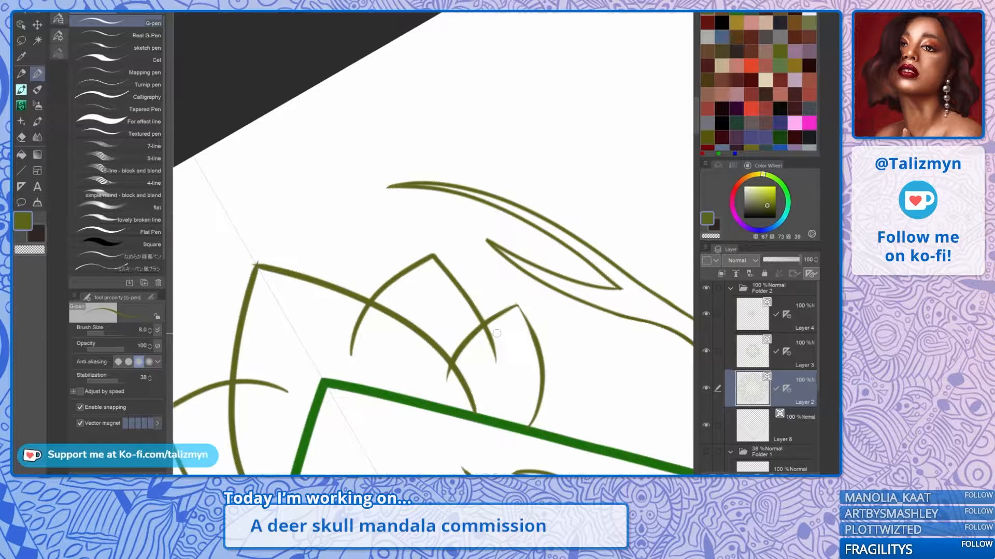
key("e")
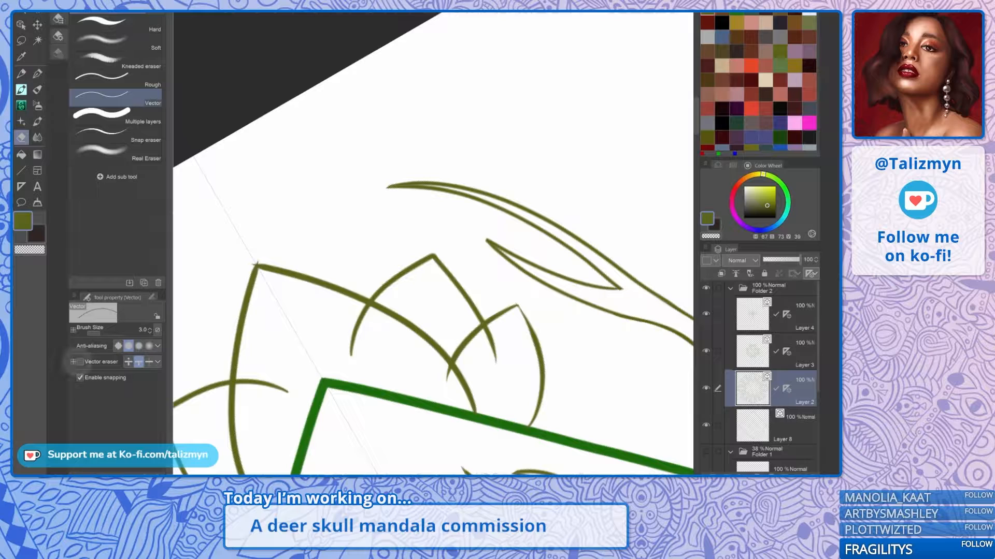
left_click(81, 361)
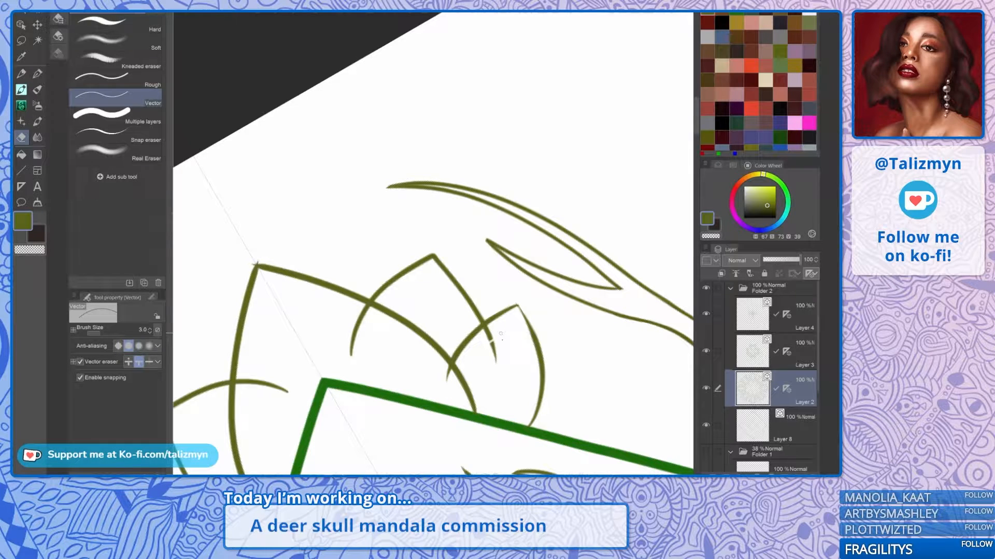
left_click(491, 342)
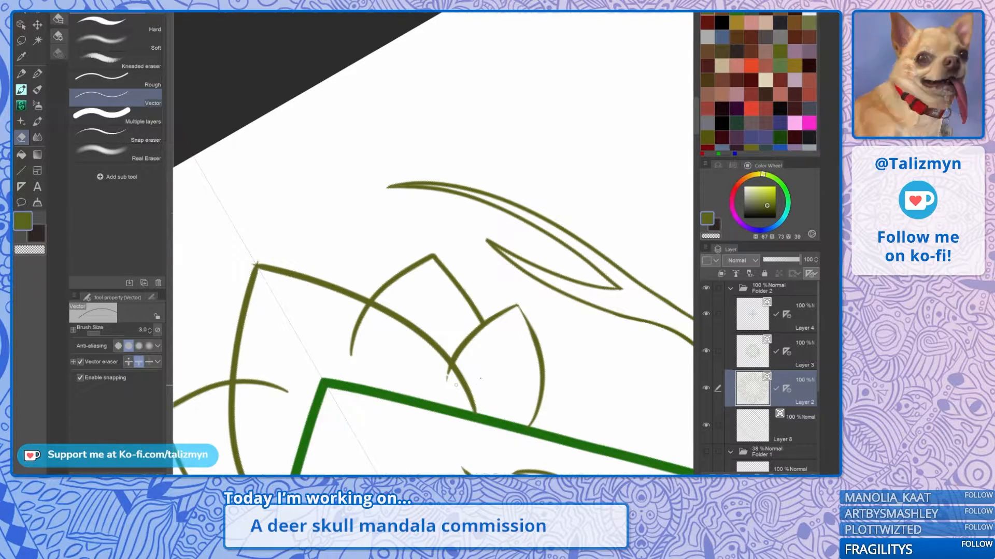
left_click(448, 374)
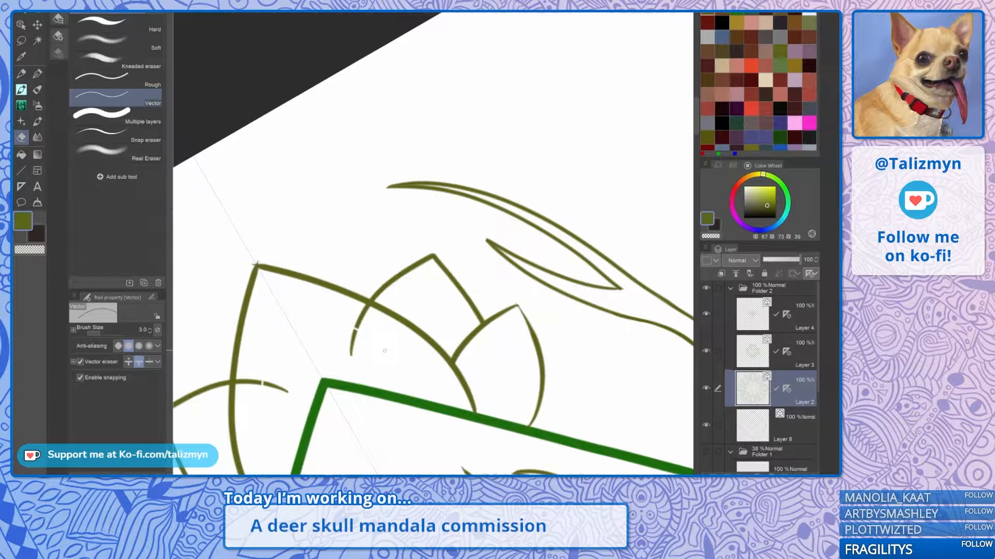
left_click_drag(384, 350, 388, 353)
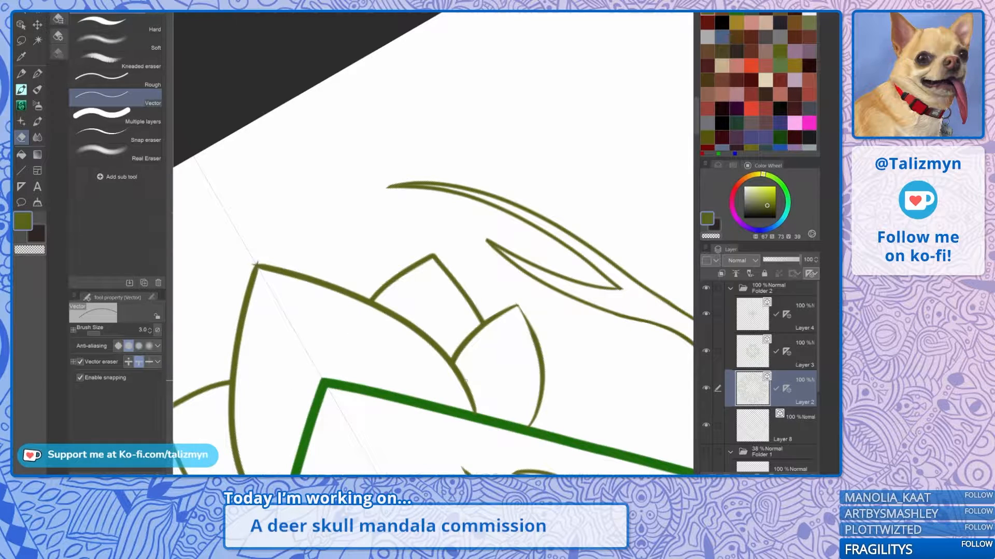
left_click(81, 361)
Step: Reinforce the lower side petal's edge at its tip with the G-pen and erase the stray line ends at the central petal's tip
key("p")
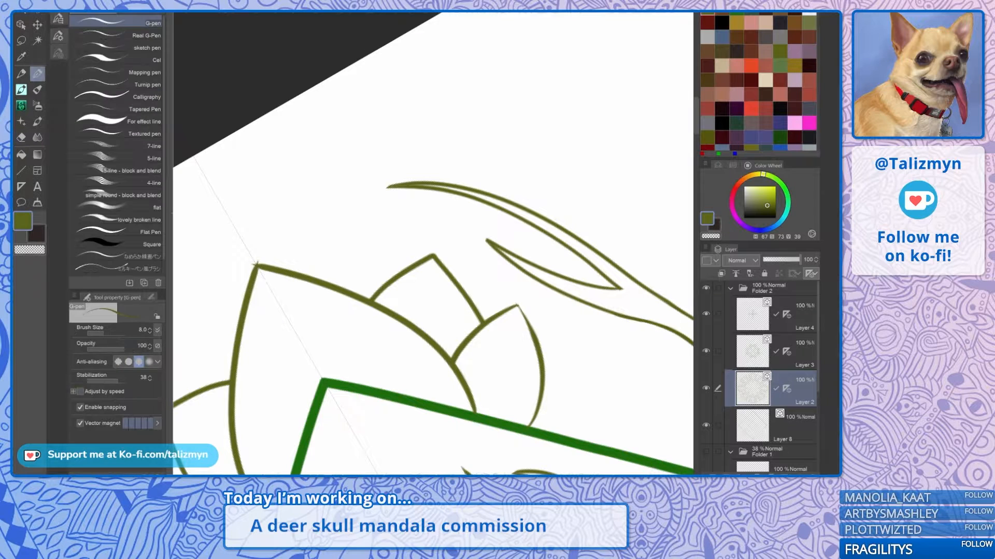
left_click_drag(533, 329, 518, 282)
scroll(518, 282, "up", 2)
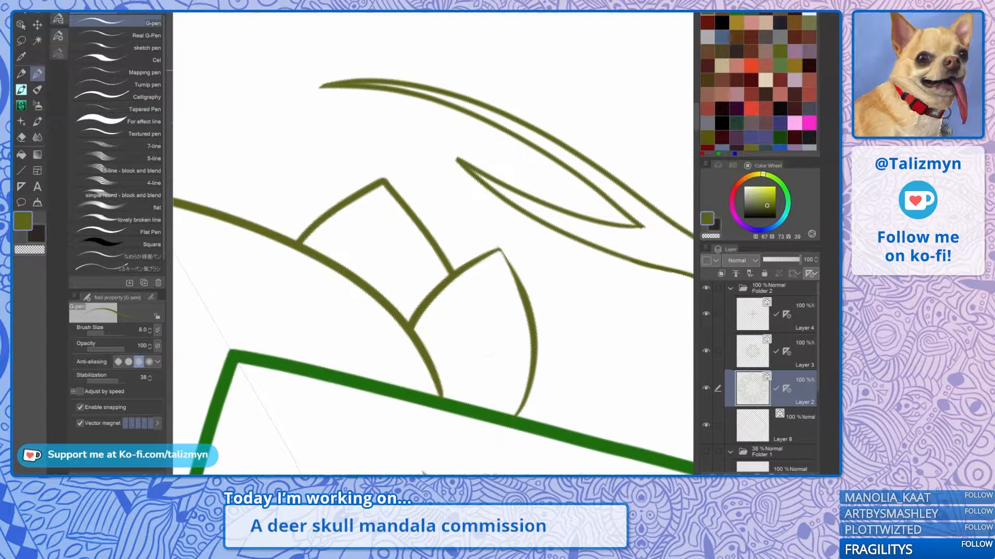
left_click_drag(570, 70, 273, 258)
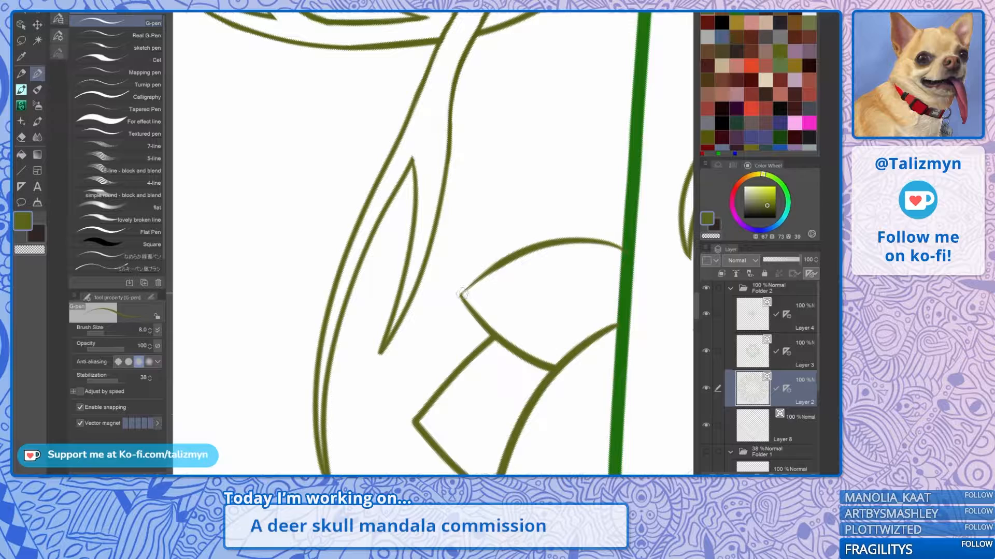
left_click_drag(461, 296, 529, 252)
mouse_move(462, 293)
left_mouse_down()
mouse_move(581, 223)
mouse_move(620, 275)
mouse_move(645, 353)
left_mouse_up()
left_click_drag(255, 138, 358, 193)
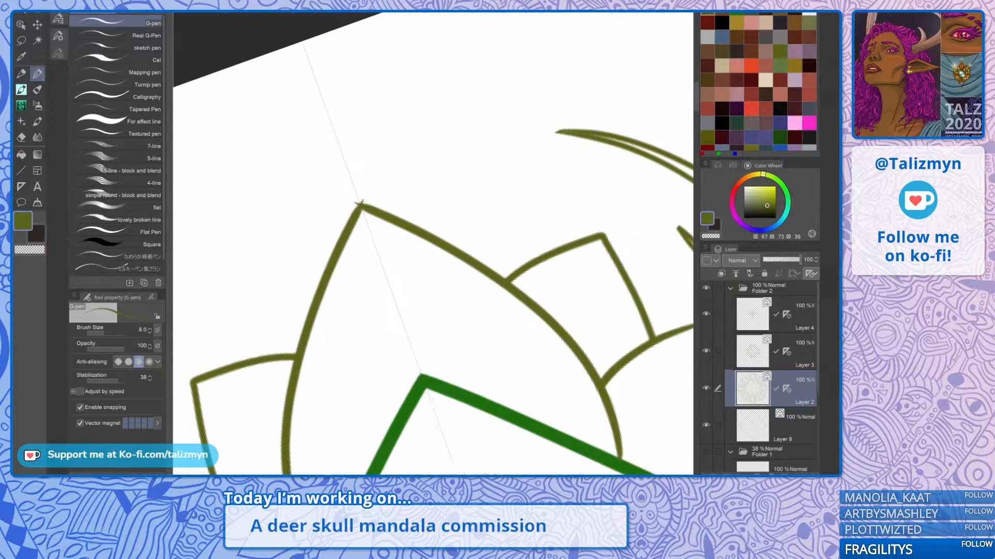
key("e")
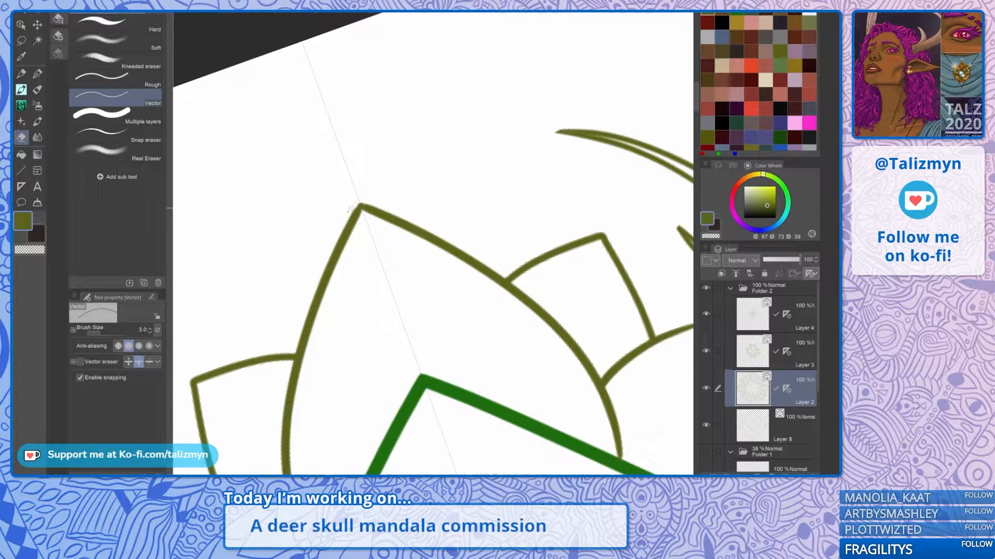
key("ctrl+minus")
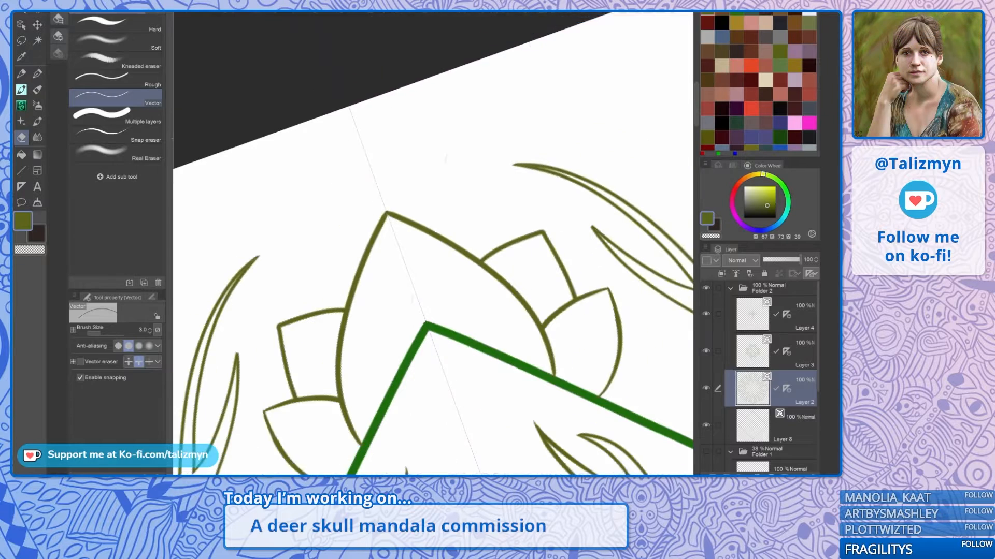
key("ctrl+minus")
key("p")
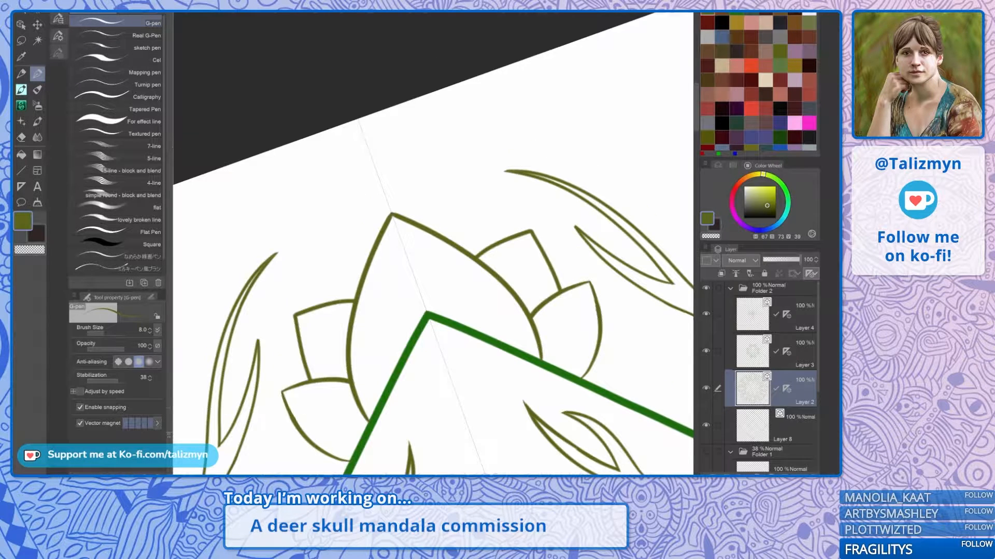
Step: Examine how the new petals sit across the whole mandala
left_click_drag(541, 342, 526, 243)
scroll(533, 257, "down", 4)
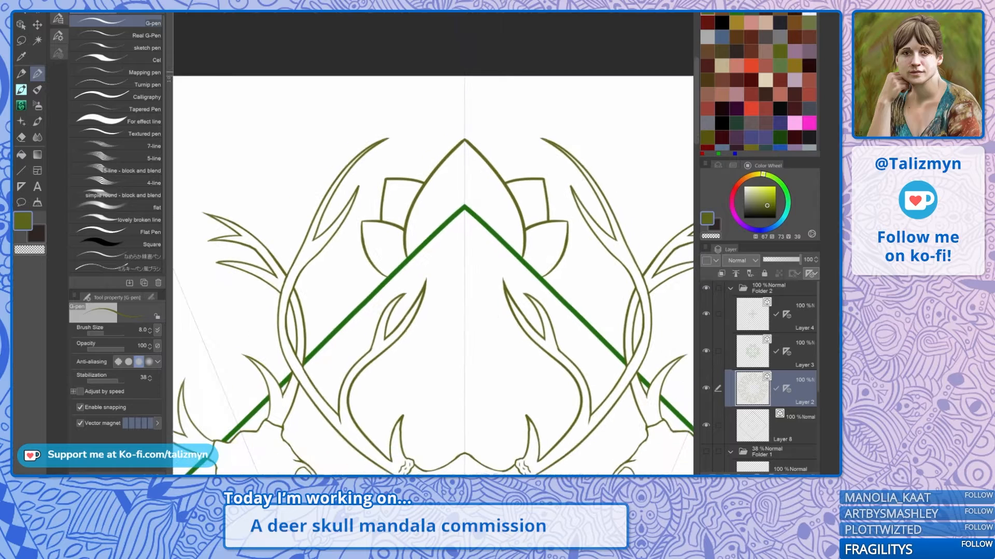
scroll(517, 256, "down", 3)
left_click_drag(517, 311, 491, 222)
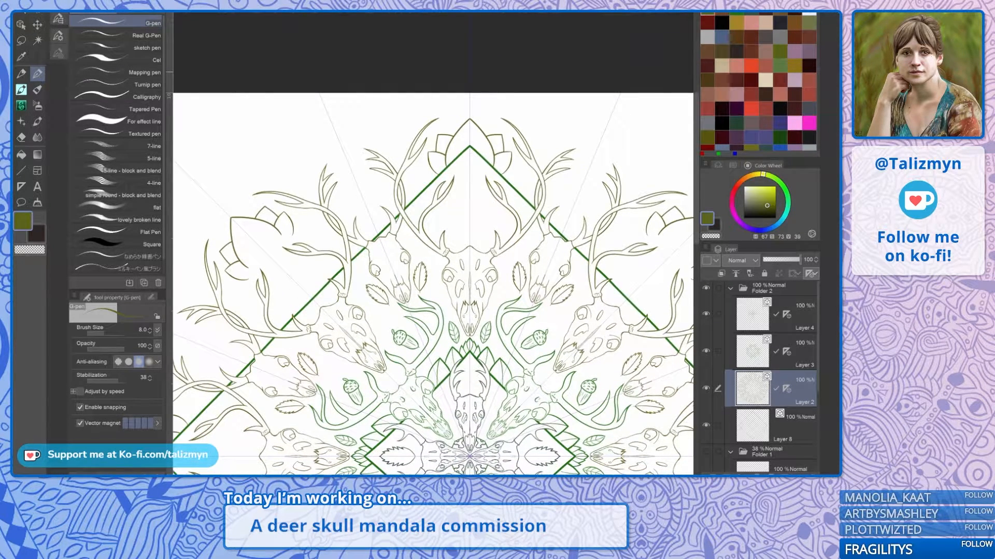
left_click_drag(471, 343, 549, 268)
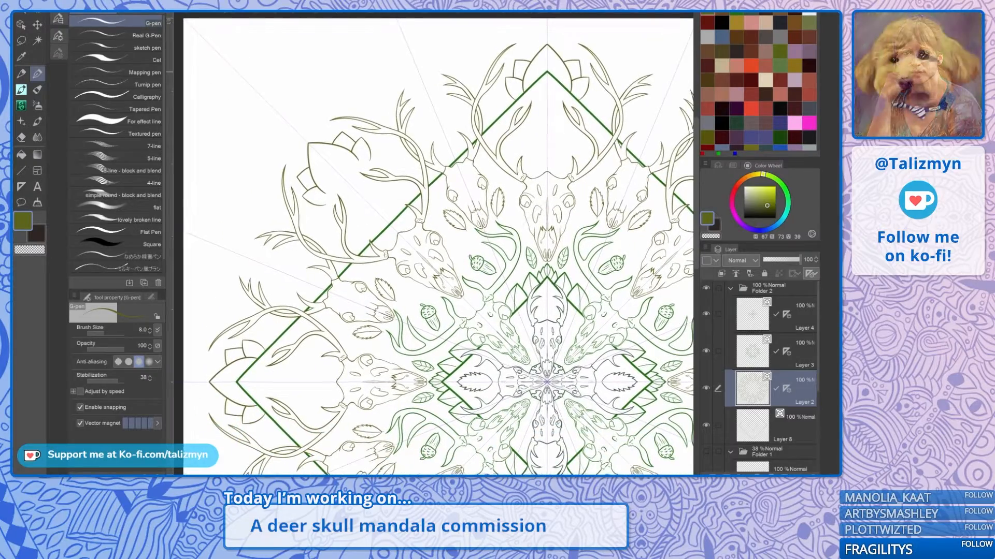
scroll(549, 268, "down", 3)
mouse_move(548, 121)
left_mouse_down()
mouse_move(618, 142)
mouse_move(601, 126)
mouse_move(554, 119)
left_mouse_up()
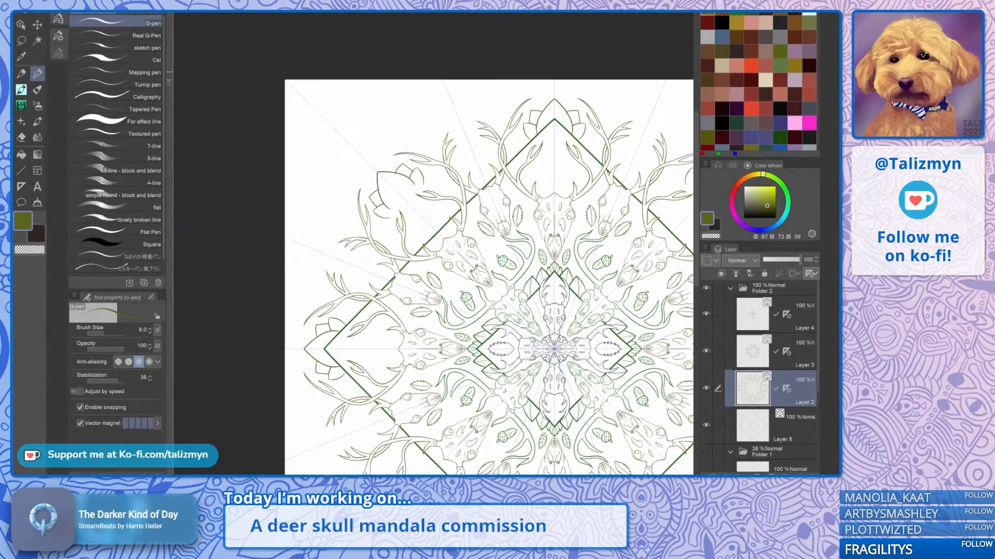
left_click_drag(555, 349, 465, 327)
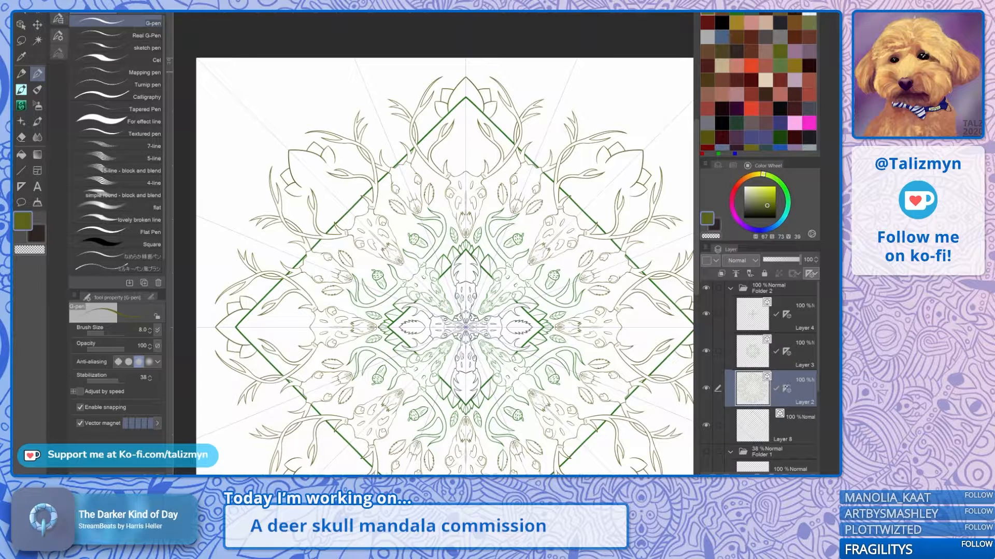
Step: Undo the side petals and the central pointed petal over the green frame's corners
mouse_move(785, 389)
left_mouse_down()
mouse_move(790, 425)
mouse_move(787, 392)
left_mouse_up()
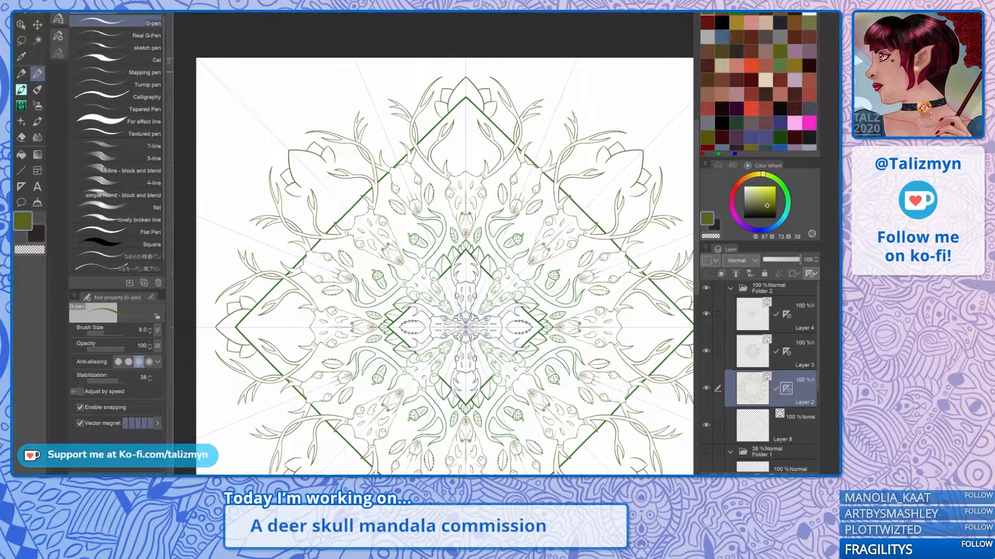
key("ctrl+z")
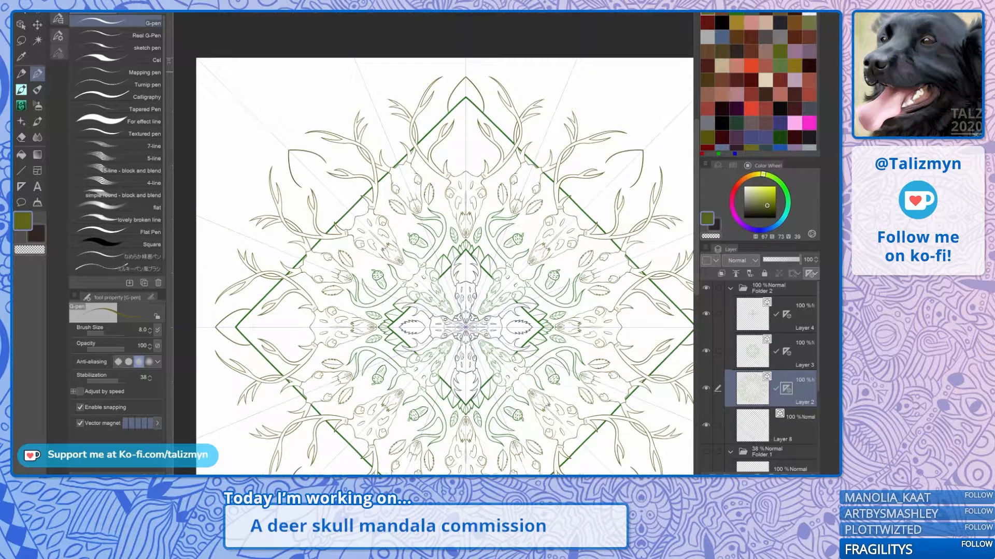
left_click_drag(466, 328, 450, 296)
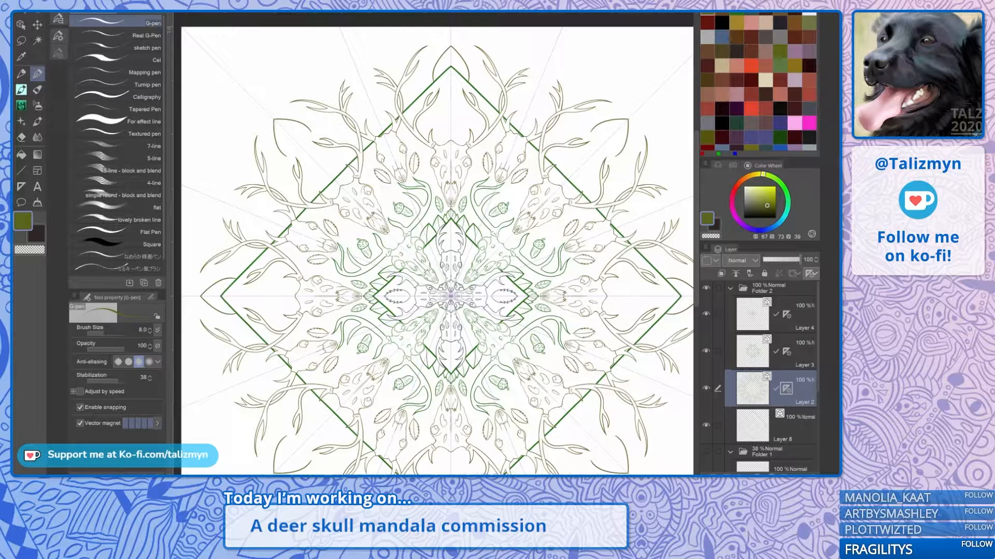
key("ctrl+z")
key("alt+f")
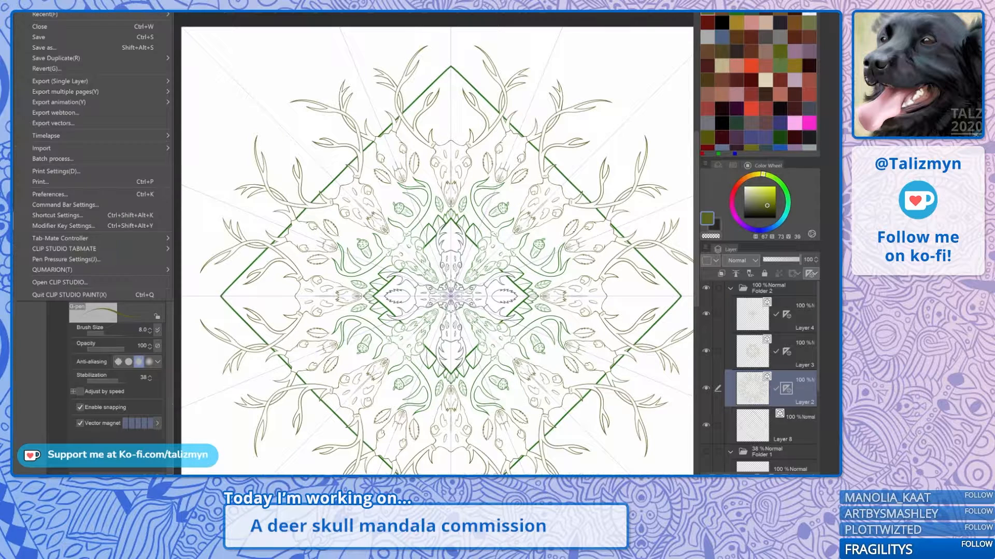
key("Escape")
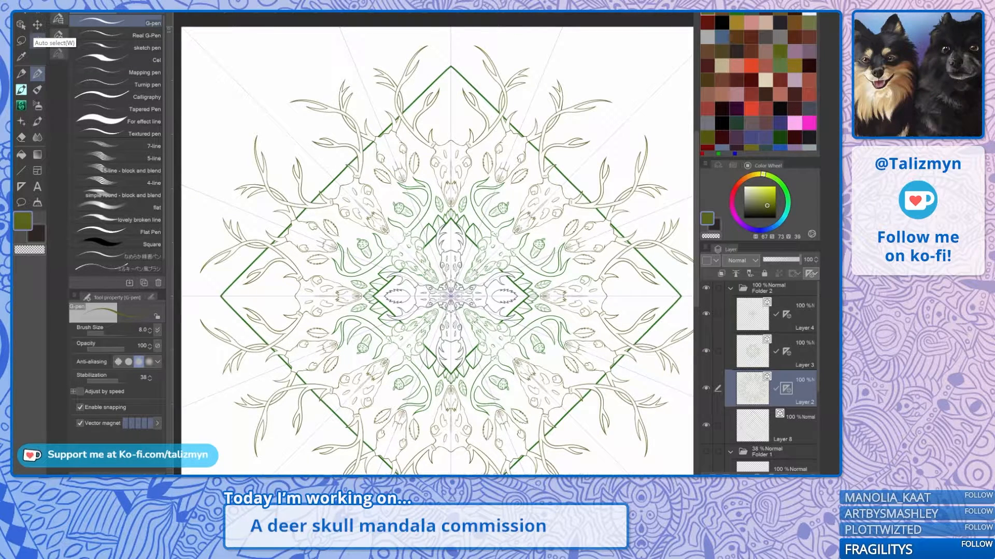
left_click(37, 39)
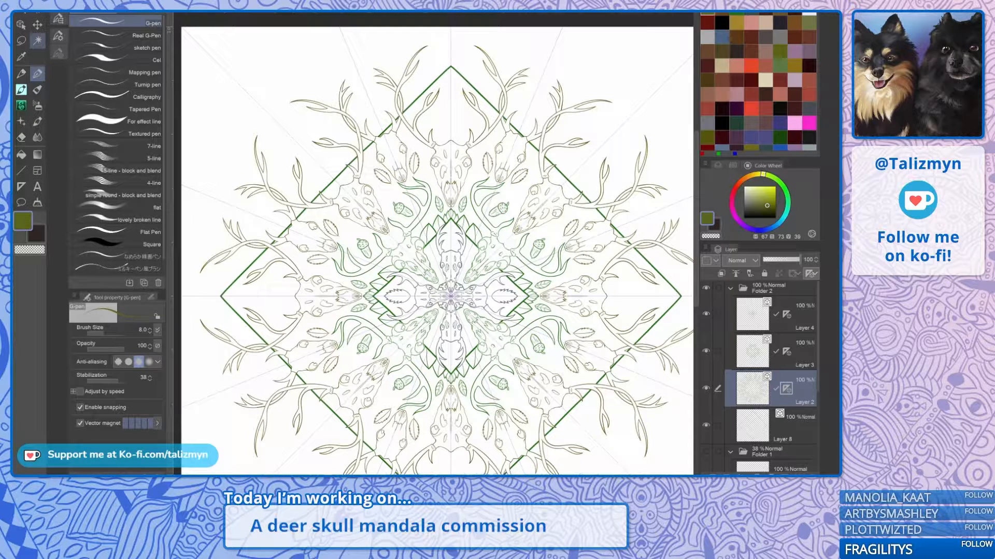
Step: Try a mirrored leaf outline with a jagged upper edge between the antlers above the upper central skull, and undo it
scroll(478, 150, "up", 4)
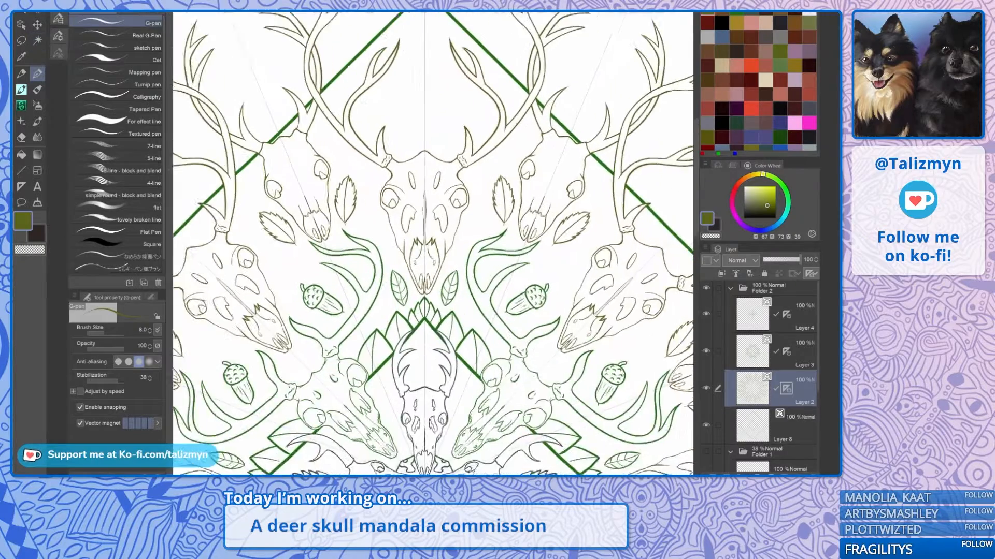
left_click_drag(478, 150, 495, 290)
scroll(479, 210, "up", 3)
scroll(505, 149, "up", 1)
left_click_drag(505, 149, 520, 227)
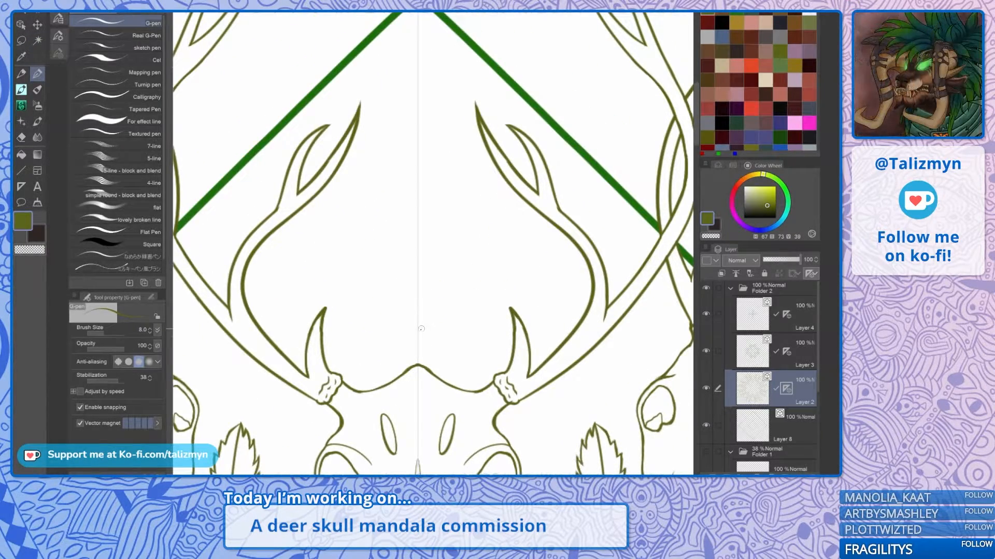
mouse_move(419, 344)
left_mouse_down()
mouse_move(462, 281)
mouse_move(468, 238)
mouse_move(449, 181)
mouse_move(443, 199)
mouse_move(418, 150)
left_mouse_up()
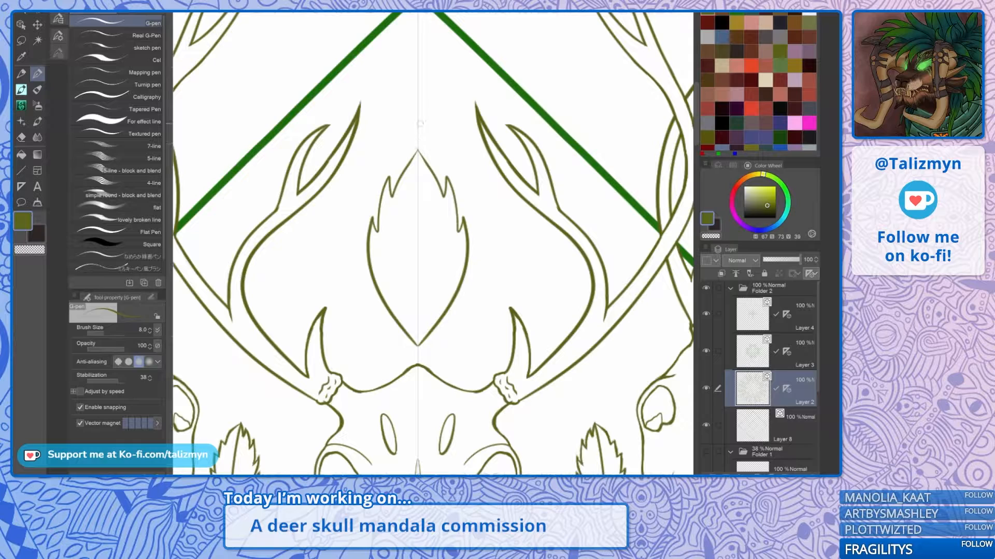
key("ctrl+z")
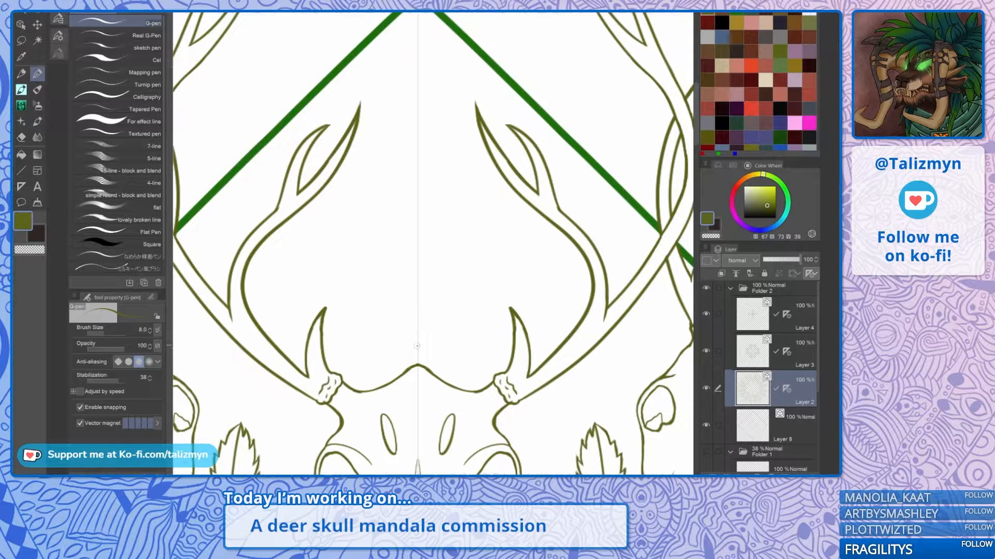
Step: Draw a mirrored upright leaf with jagged edges between the antlers using the G-pen, and erase the stray line ends at its tip
mouse_move(417, 346)
left_mouse_down()
mouse_move(367, 283)
mouse_move(355, 222)
mouse_move(364, 224)
mouse_move(368, 155)
mouse_move(420, 72)
mouse_move(447, 89)
left_mouse_up()
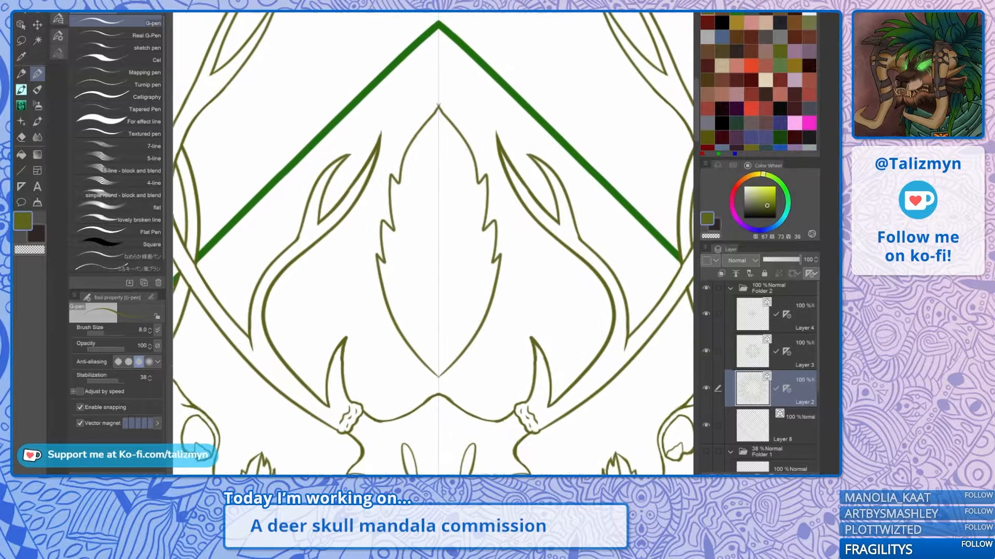
scroll(436, 154, "up", 1)
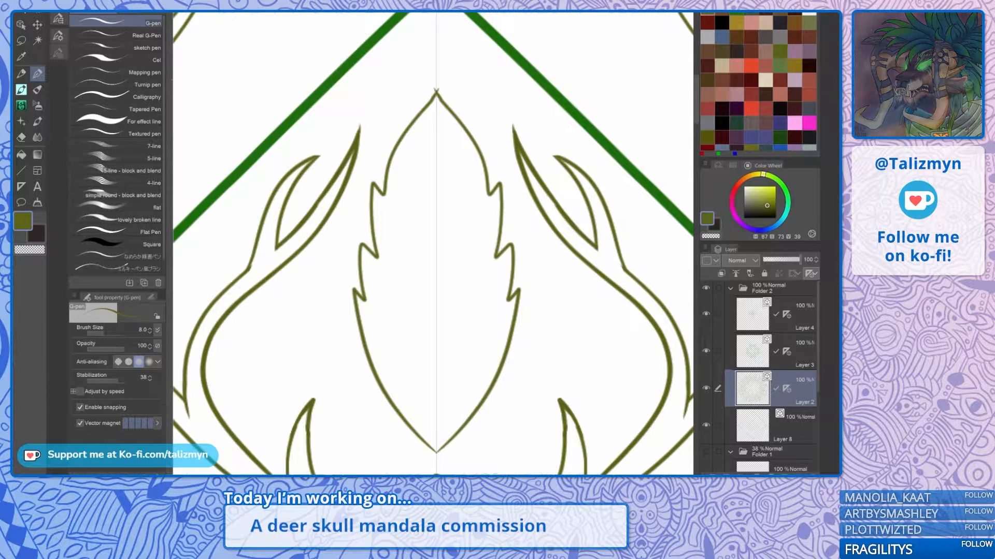
key("e")
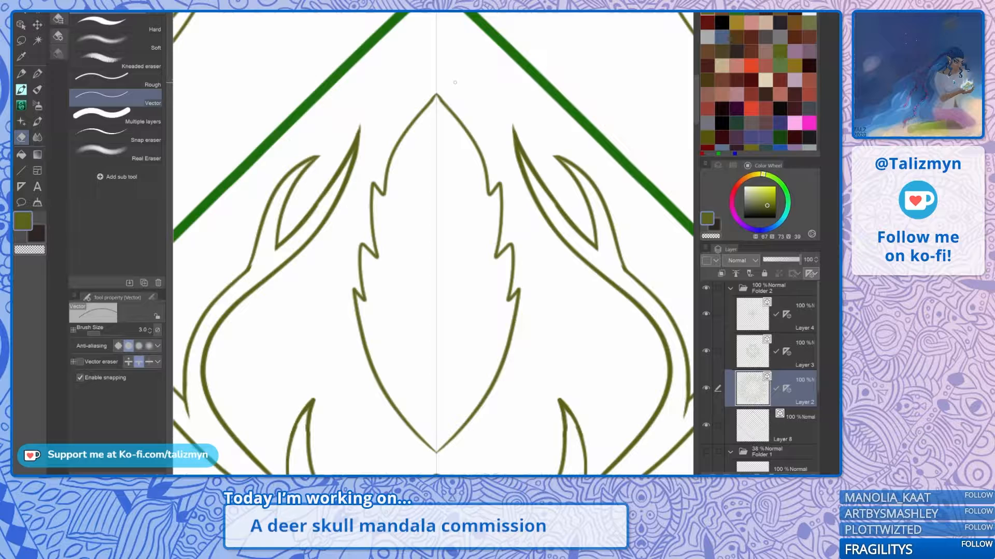
key("p")
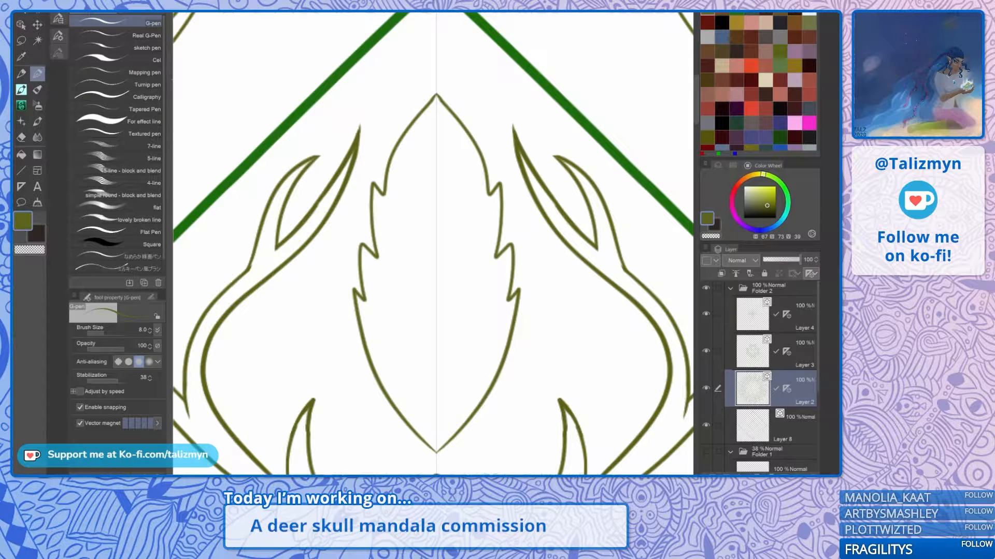
mouse_move(443, 100)
left_mouse_down()
mouse_move(464, 182)
mouse_move(457, 161)
mouse_move(483, 122)
mouse_move(464, 168)
mouse_move(458, 153)
left_mouse_up()
scroll(463, 181, "up", 3)
key("e")
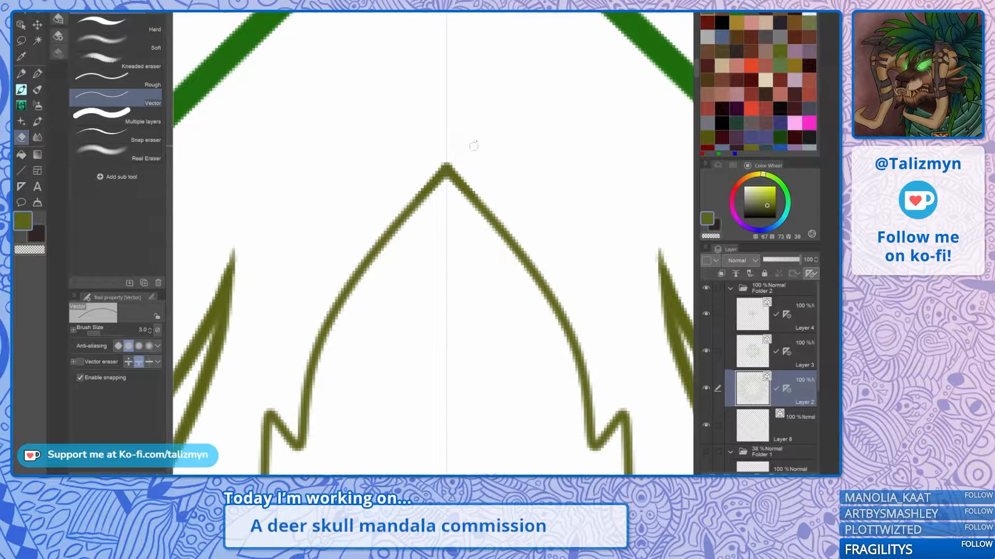
key("p")
scroll(490, 212, "down", 3)
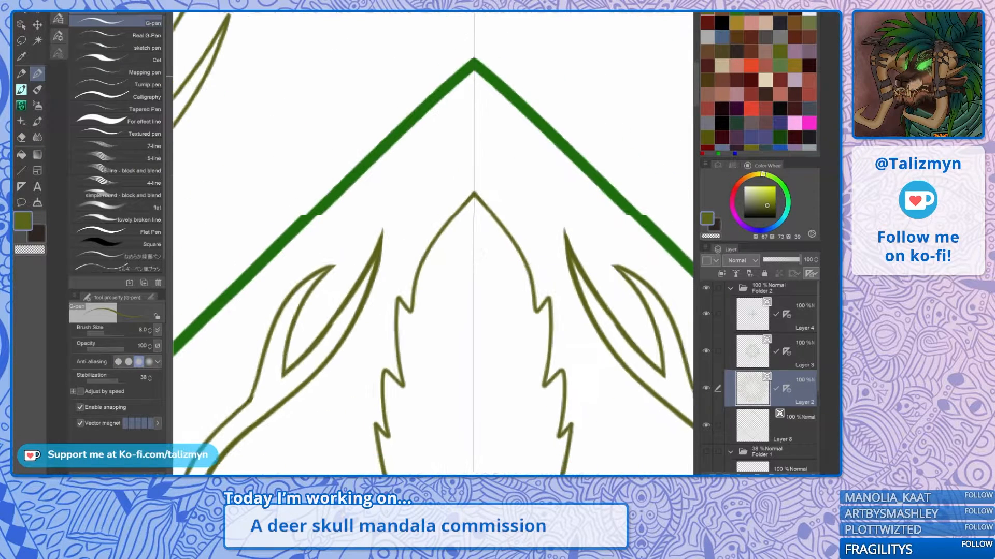
Step: Try a mirrored pair of curved lines inside the central leaf, running inward from its upper notches, and undo them
left_click_drag(490, 212, 447, 52)
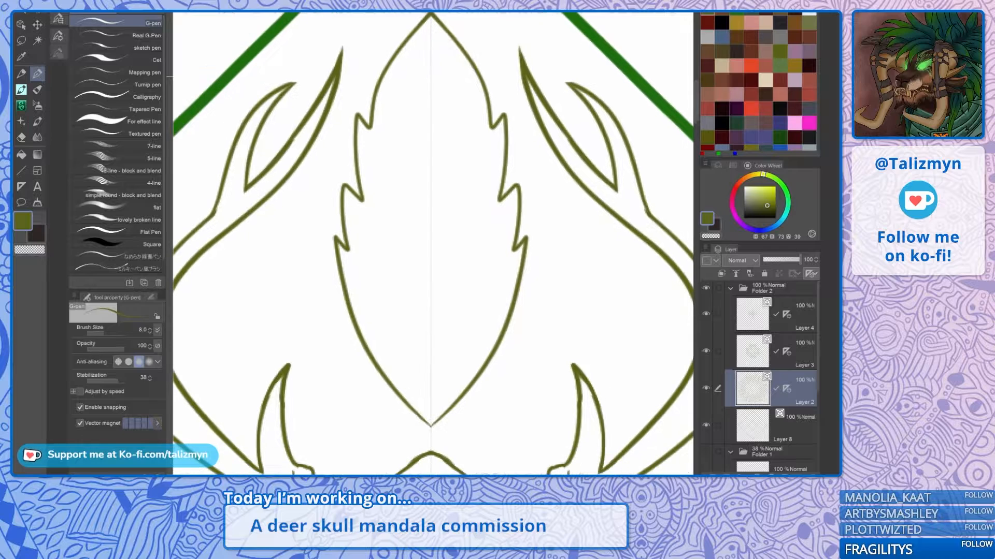
left_click_drag(443, 214, 493, 126)
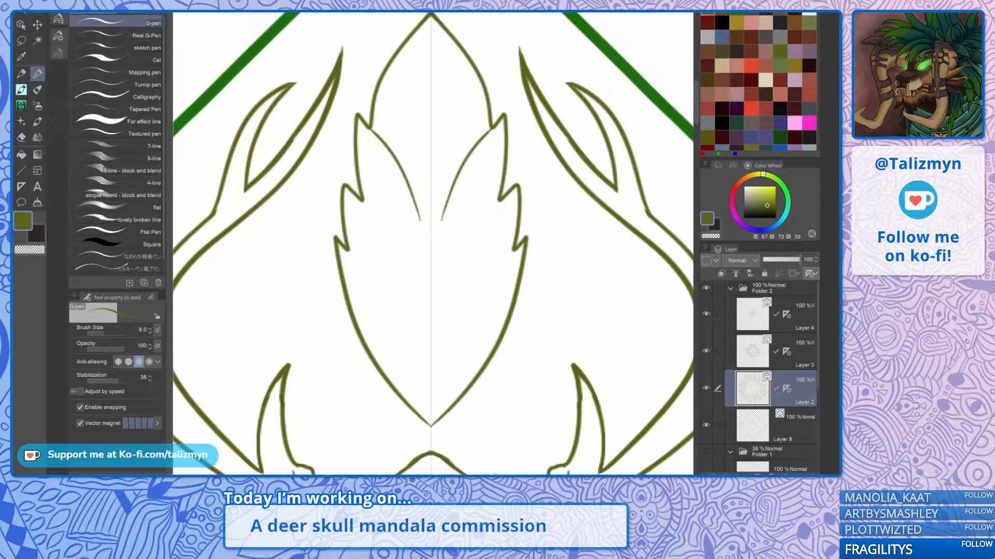
key("ctrl+z")
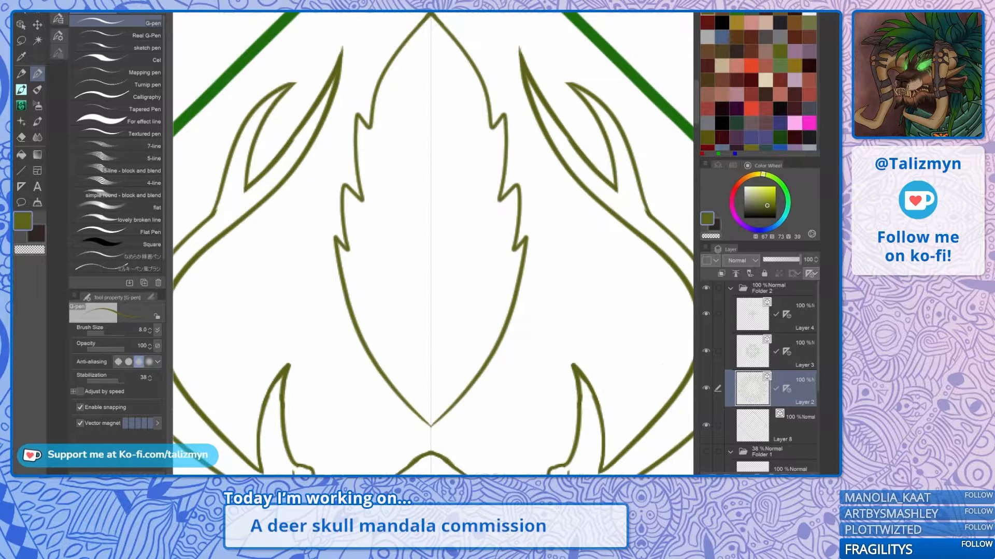
Step: Draw a smooth pointed leaf on each side of the central leaf, crossing the short antler prong, with its edge lines extended past the outer tip
scroll(542, 256, "down", 1)
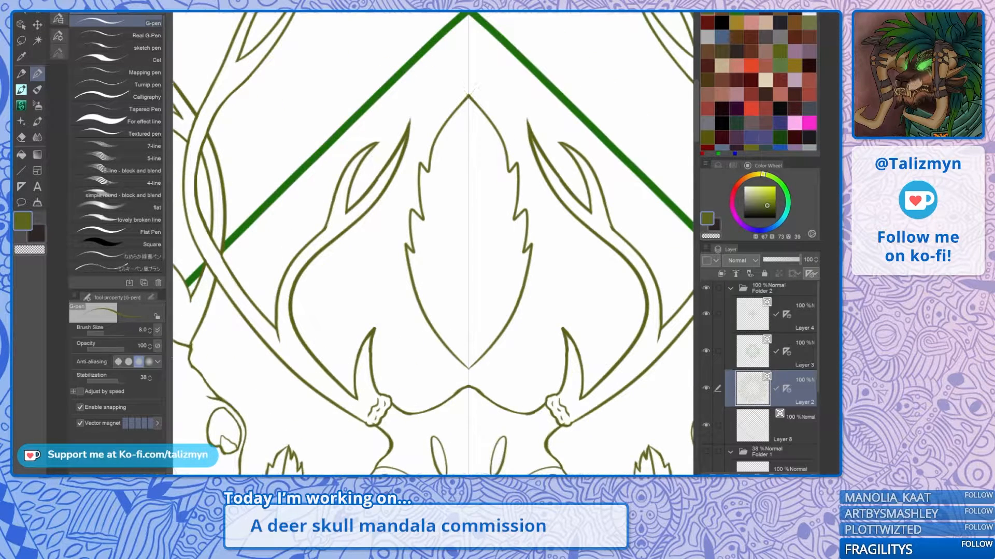
scroll(555, 290, "down", 2)
left_click_drag(555, 290, 511, 267)
scroll(518, 275, "up", 4)
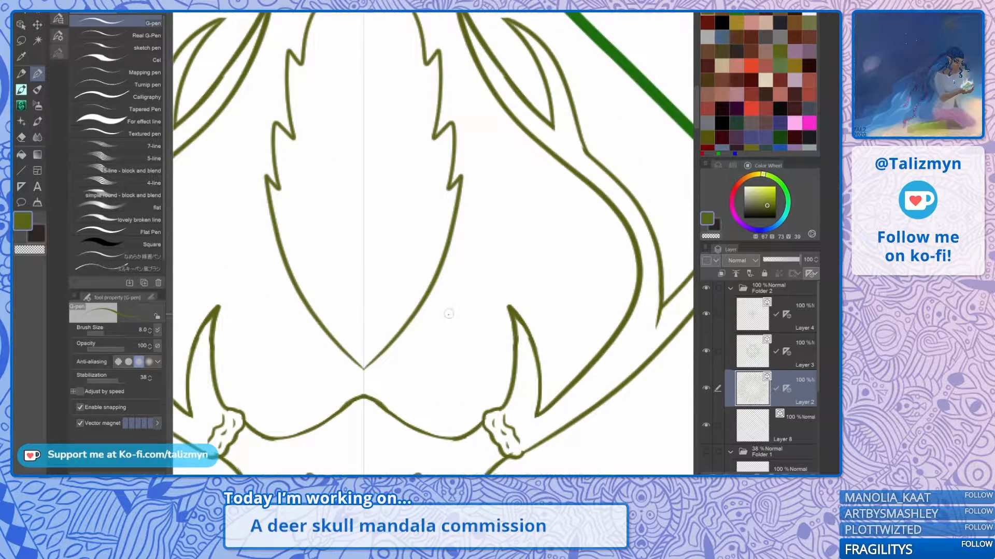
mouse_move(440, 334)
left_mouse_down()
mouse_move(474, 276)
mouse_move(524, 242)
mouse_move(594, 240)
mouse_move(499, 342)
mouse_move(556, 322)
mouse_move(588, 239)
left_mouse_up()
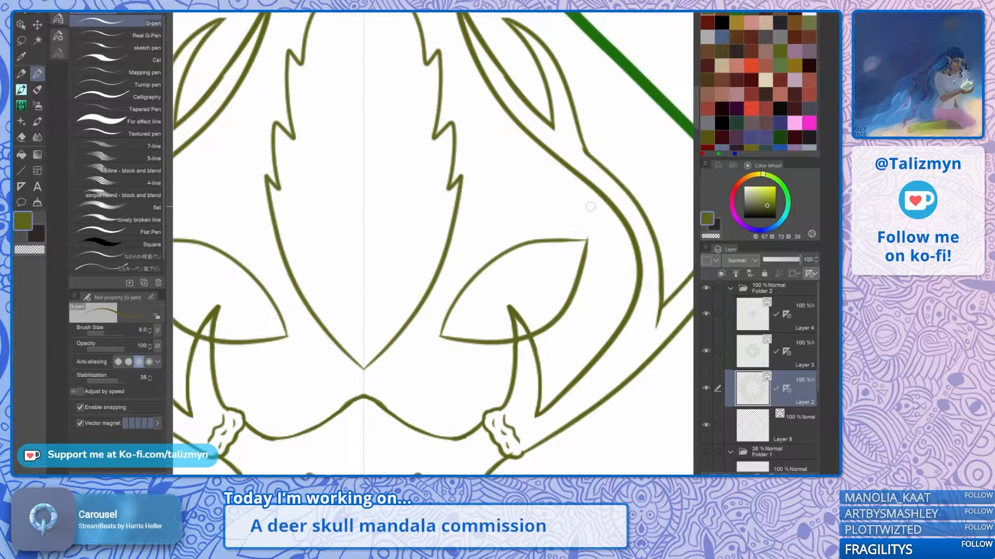
scroll(568, 271, "up", 2)
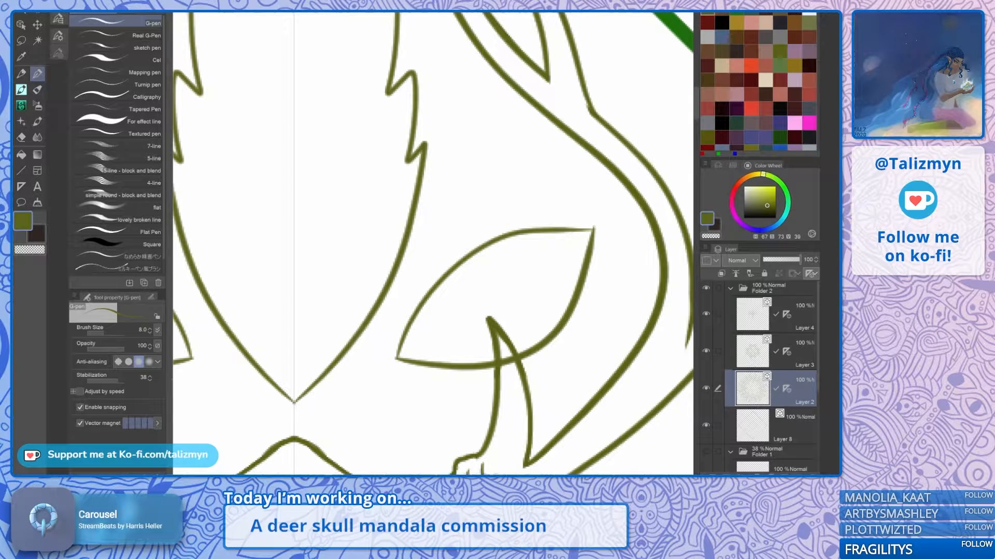
left_click_drag(589, 244, 596, 212)
left_click_drag(544, 232, 605, 226)
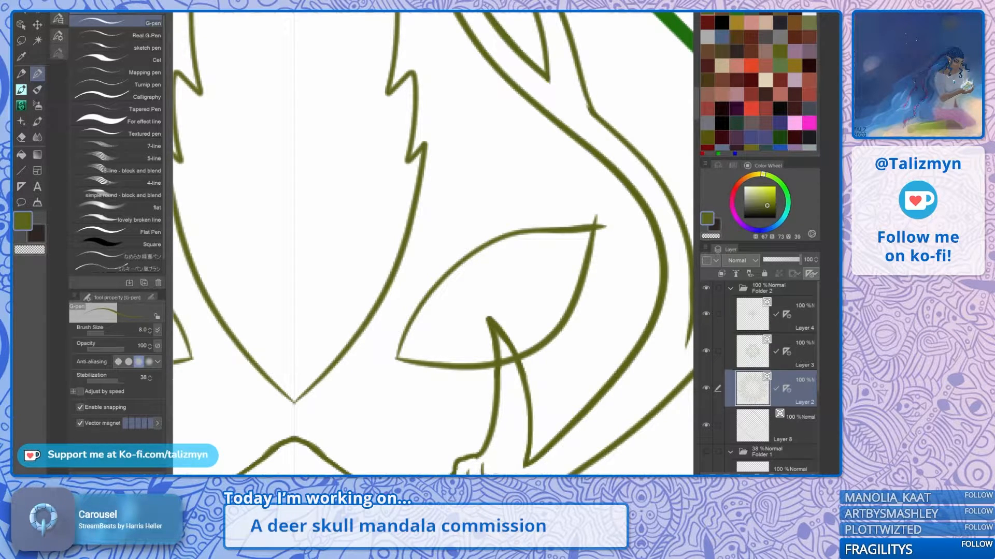
key("ctrl+z")
left_click_drag(466, 259, 477, 303)
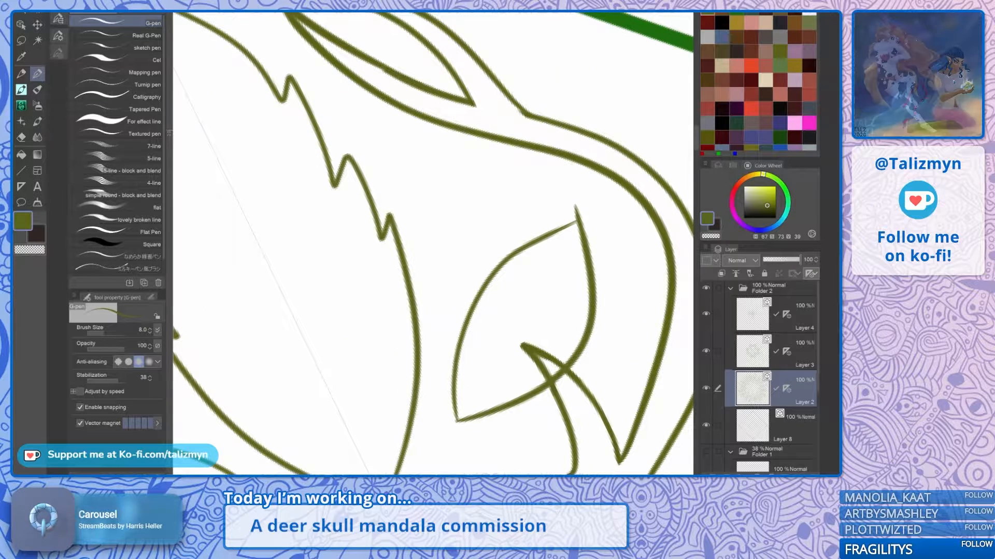
left_click_drag(532, 238, 595, 212)
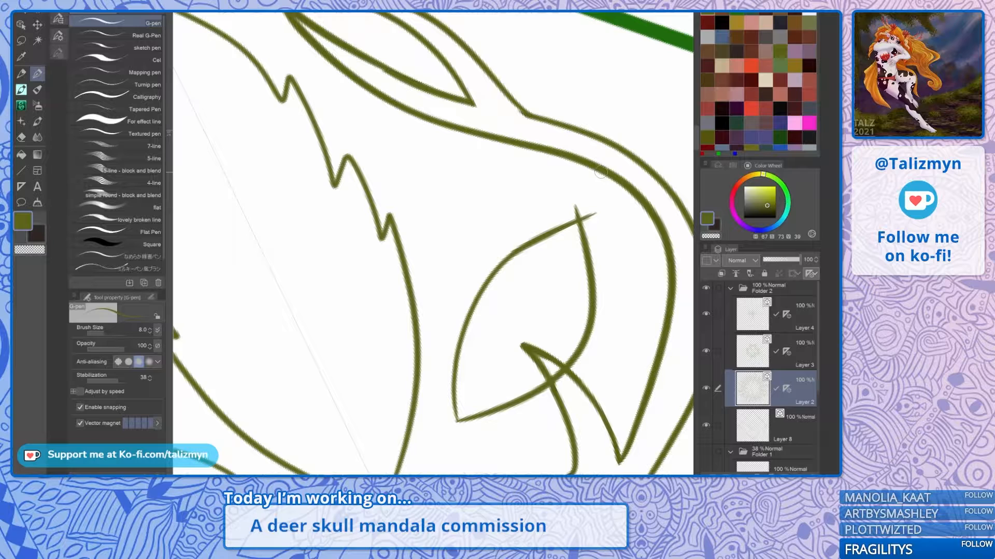
Step: Turn on the vector eraser option and erase the side leaf's lines inside the antler prong and the overshooting ends at its tip
key("e")
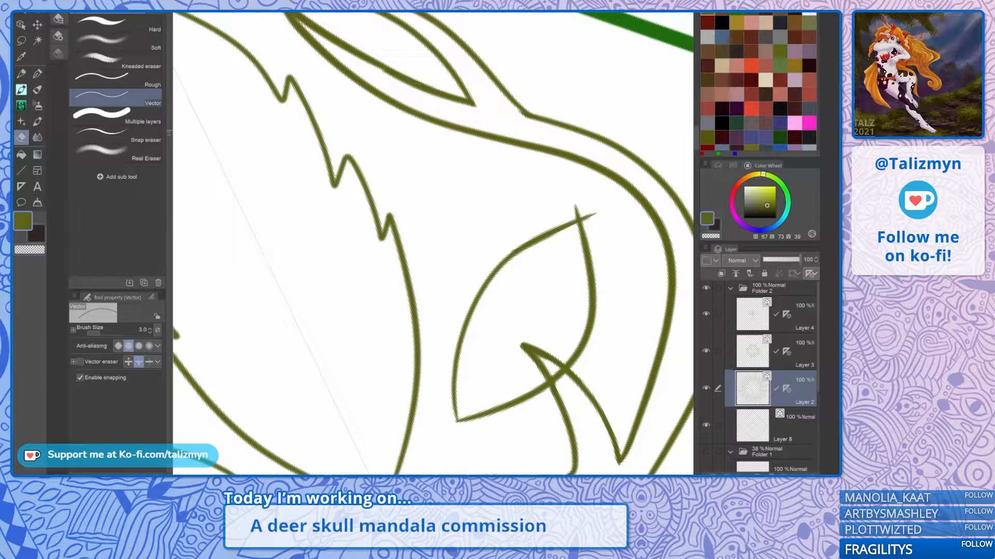
left_click(80, 362)
left_click_drag(557, 372, 560, 383)
left_click(589, 217)
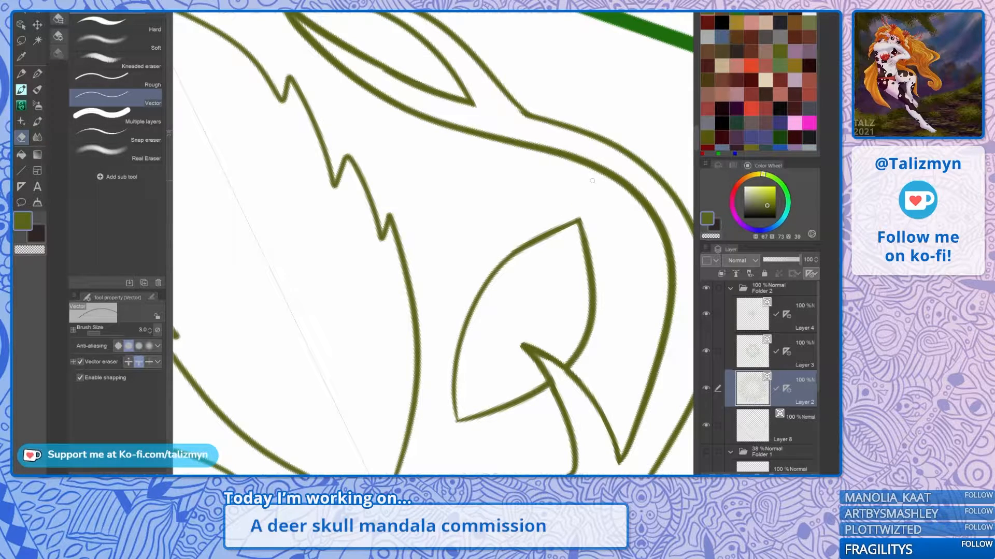
Step: Try a small rounded cup shape across the green frame line between the antler branches, and undo it
scroll(564, 305, "down", 5)
scroll(552, 304, "down", 2)
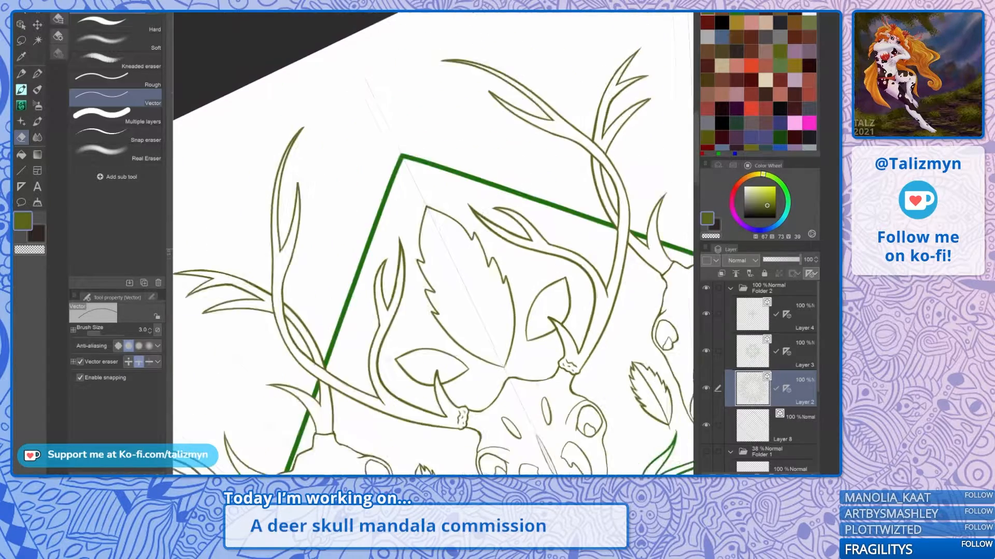
scroll(551, 305, "down", 4)
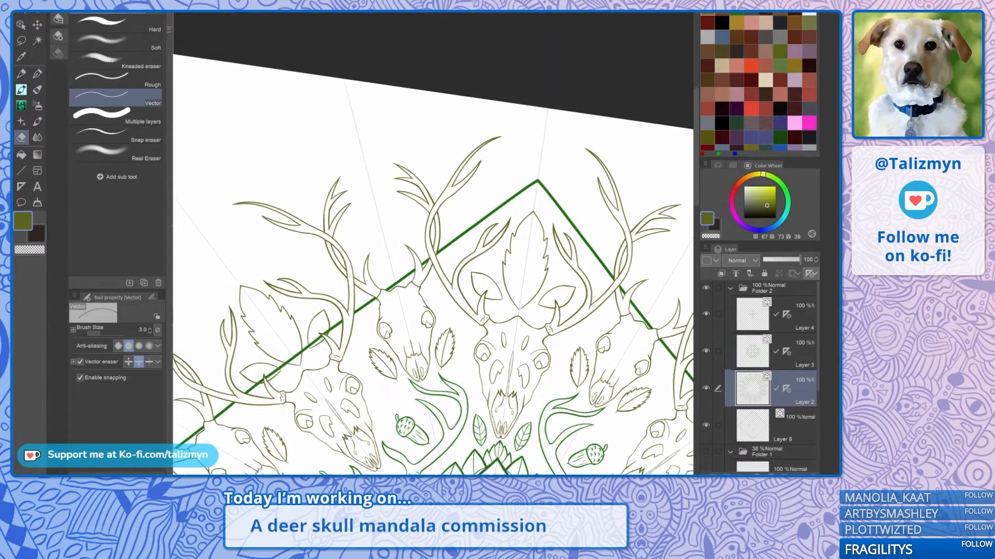
scroll(552, 305, "down", 1)
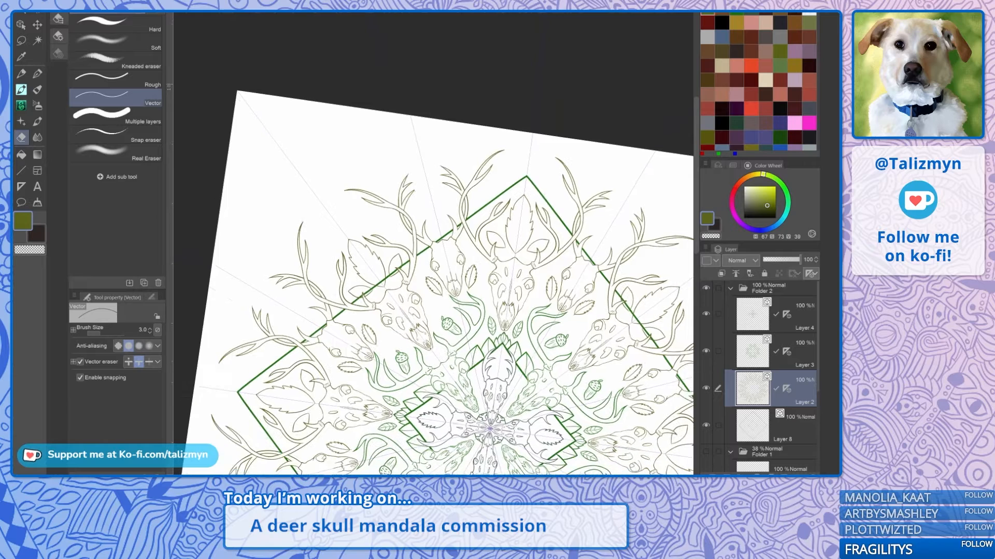
key("p")
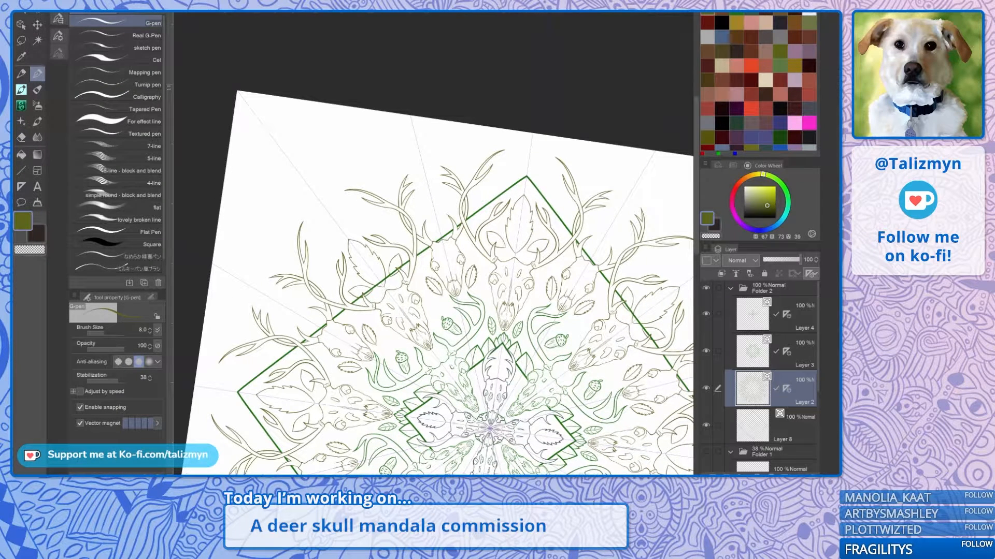
scroll(497, 206, "up", 5)
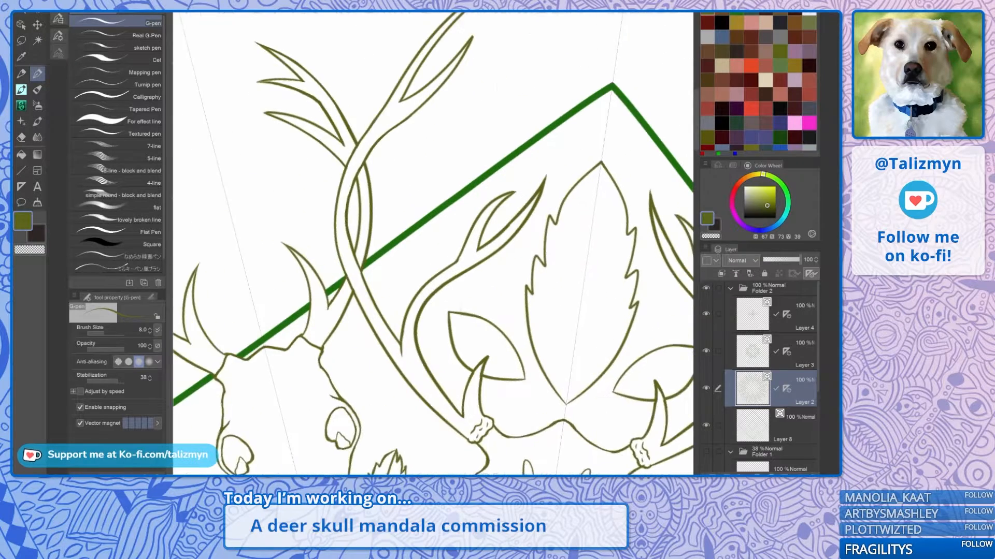
scroll(456, 215, "up", 1)
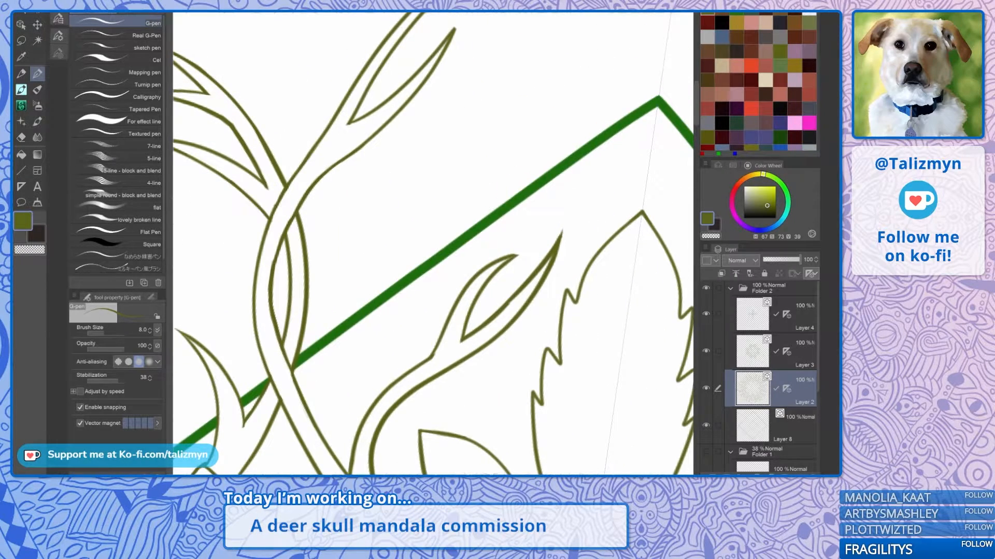
mouse_move(346, 299)
left_mouse_down()
mouse_move(345, 321)
mouse_move(376, 347)
mouse_move(409, 324)
mouse_move(403, 339)
mouse_move(413, 296)
left_mouse_up()
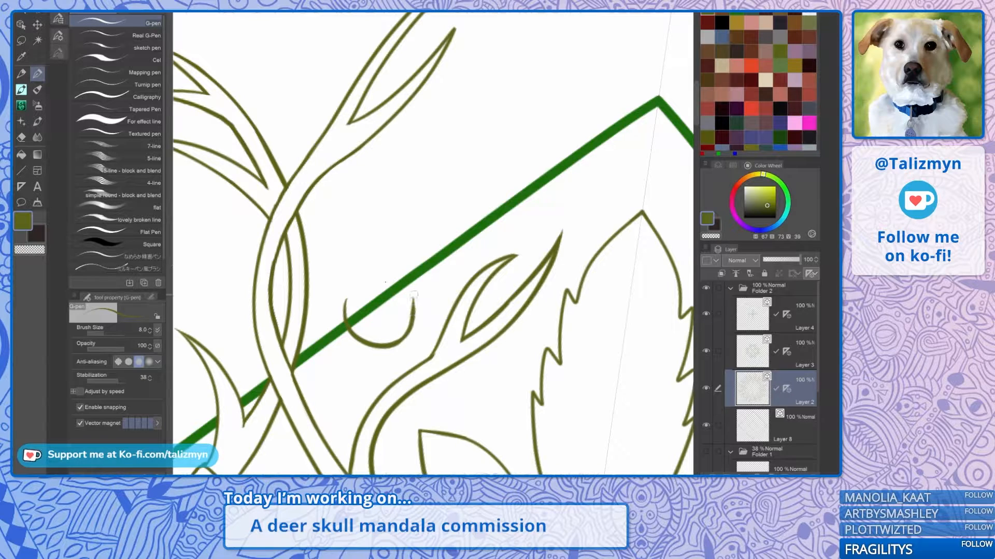
key("ctrl+z")
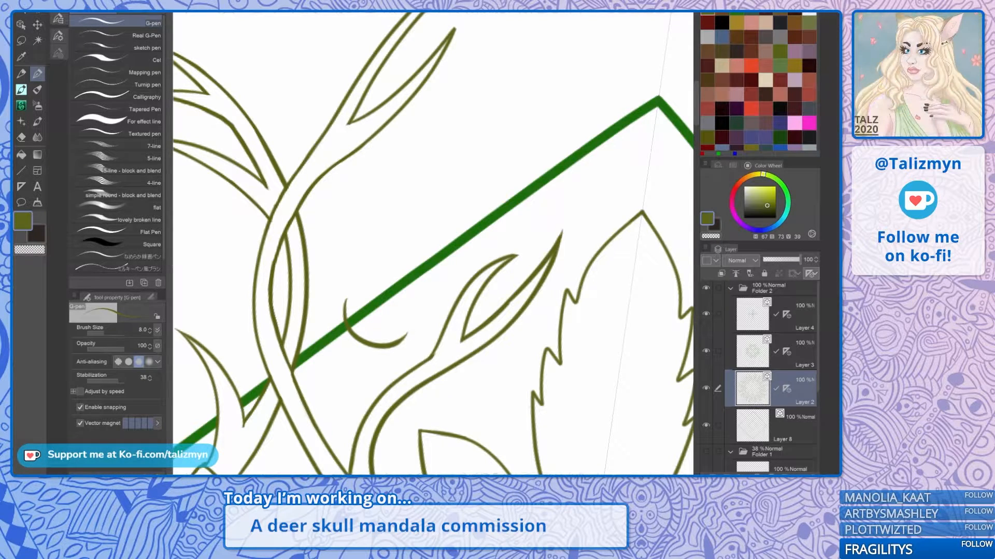
key("ctrl+z")
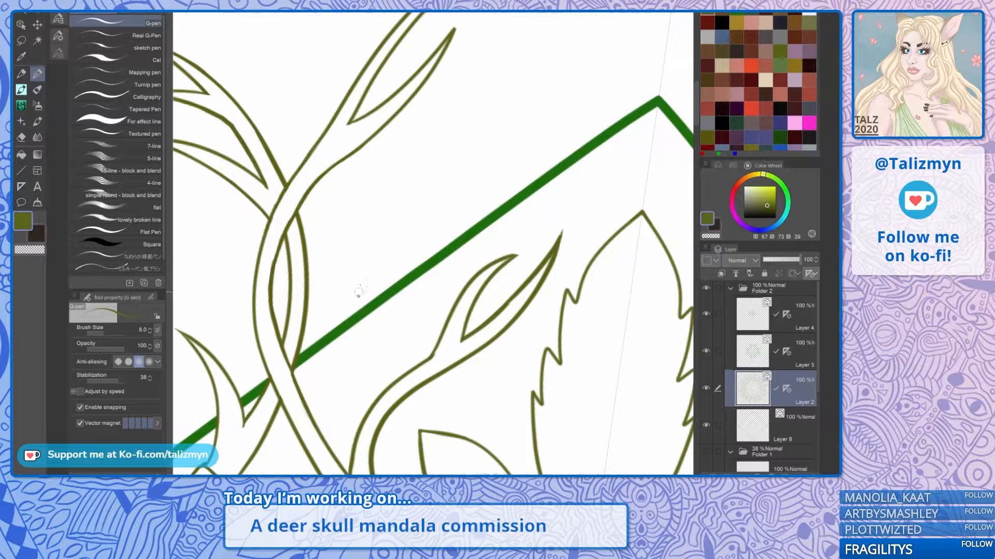
Step: Try an elongated oval acorn with a curved cap across the green frame line between the antler branches, and undo it
mouse_move(358, 292)
left_mouse_down()
mouse_move(429, 218)
mouse_move(396, 327)
mouse_move(360, 267)
mouse_move(403, 176)
left_mouse_up()
scroll(362, 227, "up", 3)
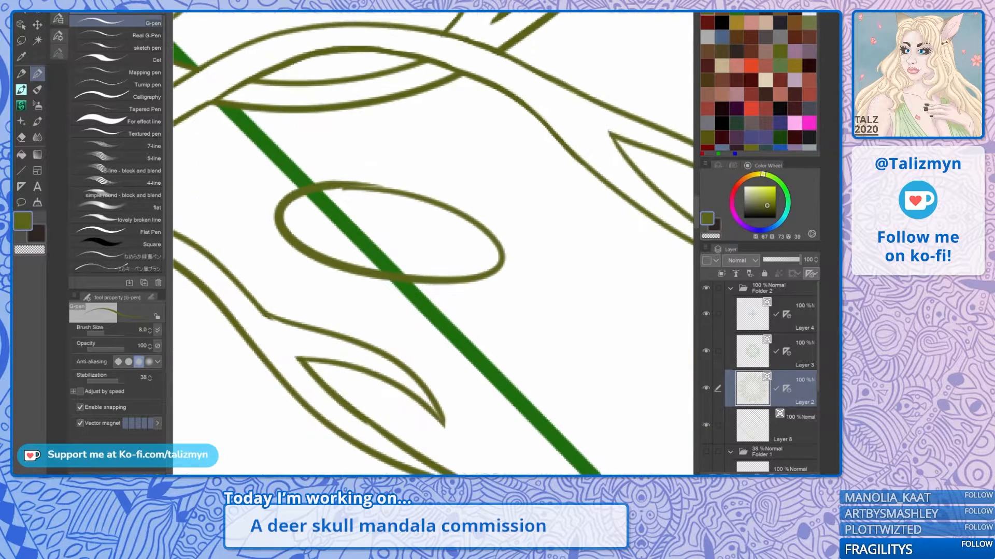
left_click_drag(363, 227, 407, 280)
mouse_move(418, 239)
left_mouse_down()
mouse_move(396, 301)
mouse_move(405, 324)
mouse_move(400, 258)
mouse_move(416, 239)
left_mouse_up()
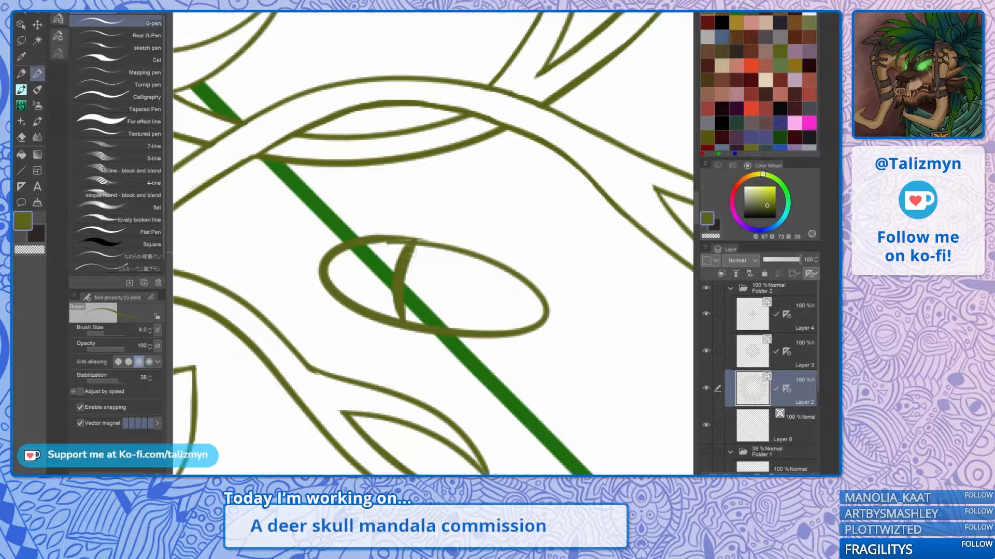
mouse_move(411, 255)
left_mouse_down()
mouse_move(418, 226)
mouse_move(313, 250)
mouse_move(381, 334)
mouse_move(397, 332)
left_mouse_up()
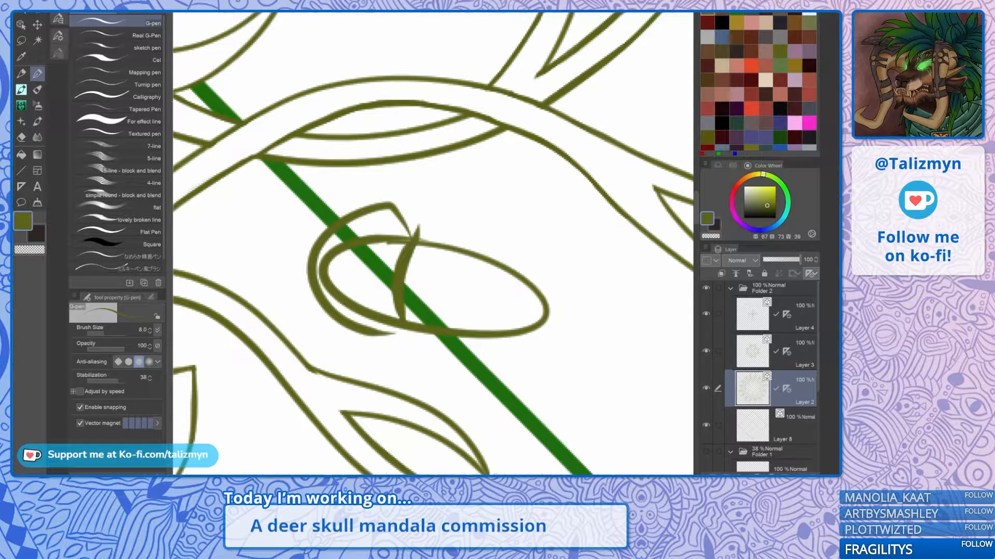
key("ctrl+z")
key("ctrl+z")
key("ctrl+z")
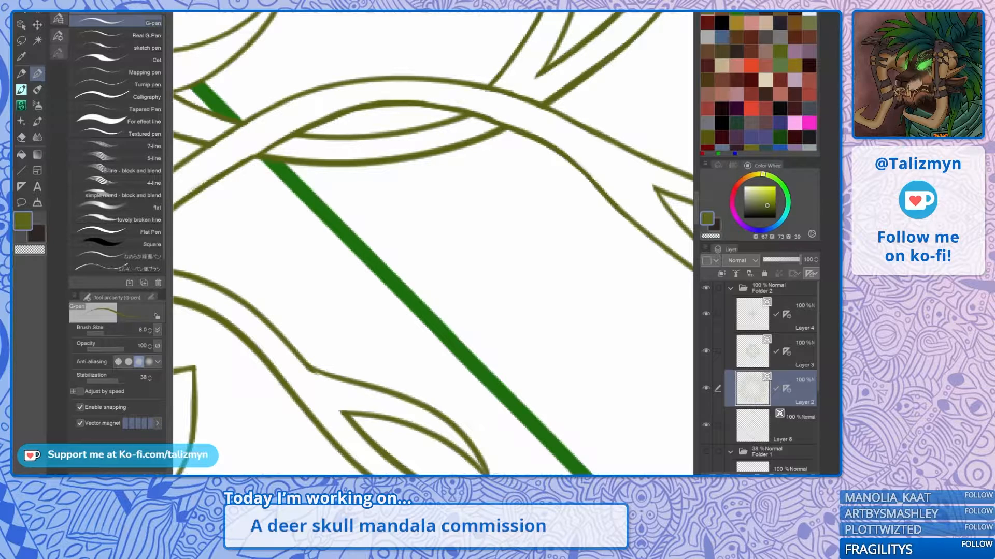
Step: Examine how the central and side leaves repeat between the antlers across the mandala
scroll(442, 242, "down", 5)
left_click_drag(554, 391, 615, 284)
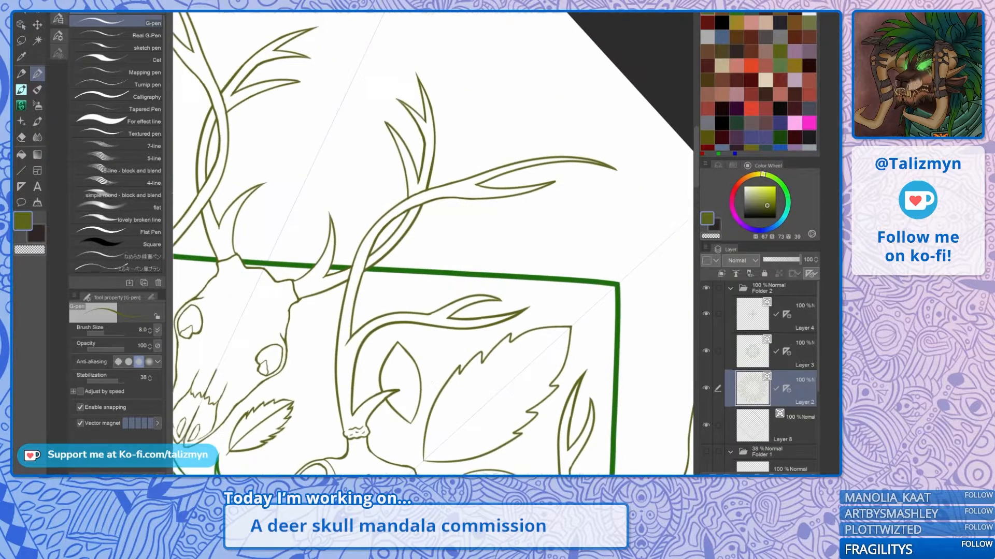
scroll(436, 262, "down", 4)
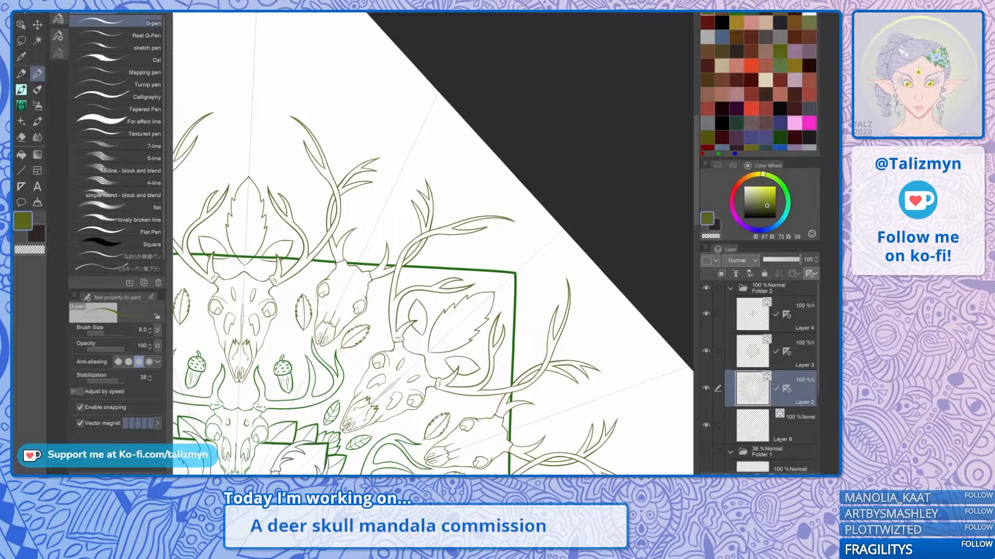
left_click_drag(555, 391, 579, 366)
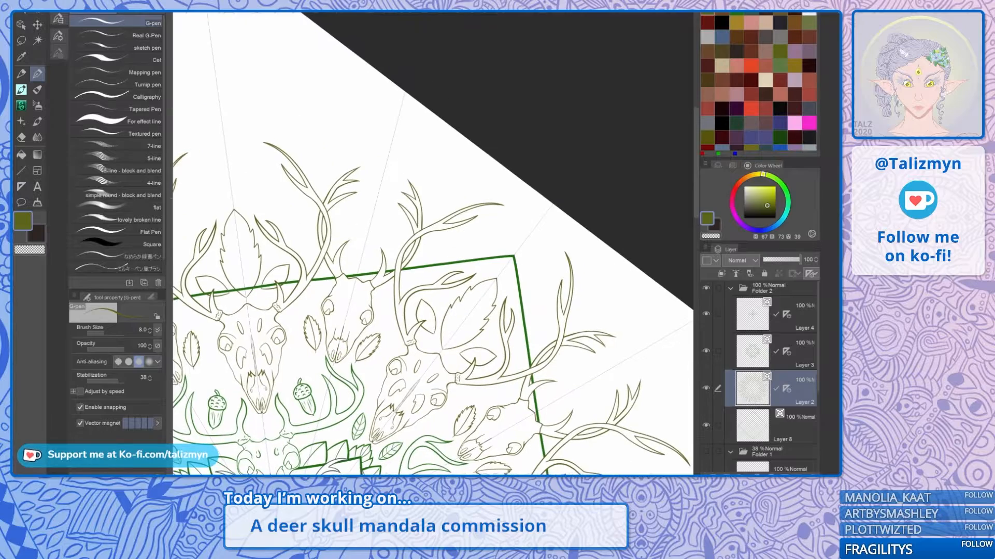
left_click_drag(404, 321, 499, 218)
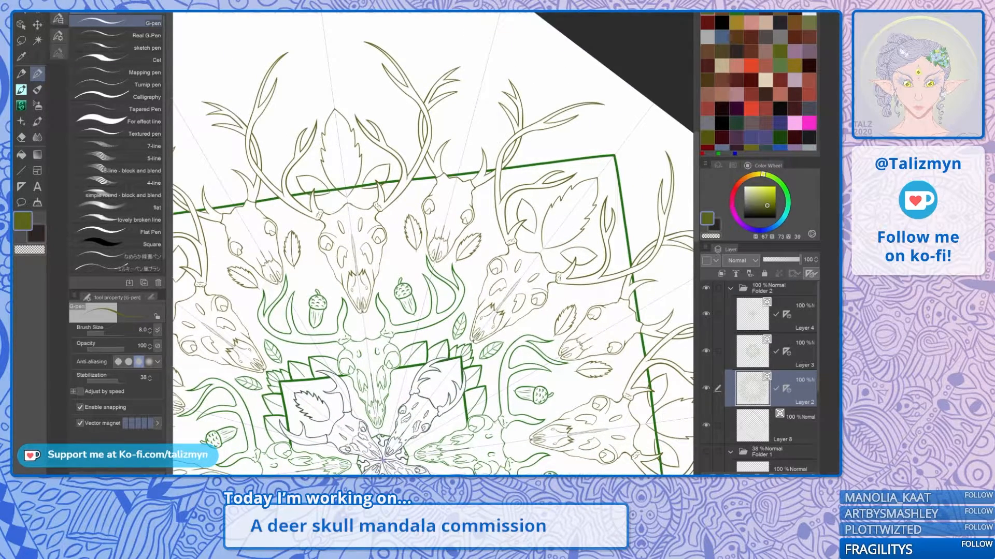
Step: Draw a smooth pointed leaf outline across the green frame line between the upper antler branches, redoing its lower strokes for a cleaner base
left_click_drag(466, 248, 421, 227)
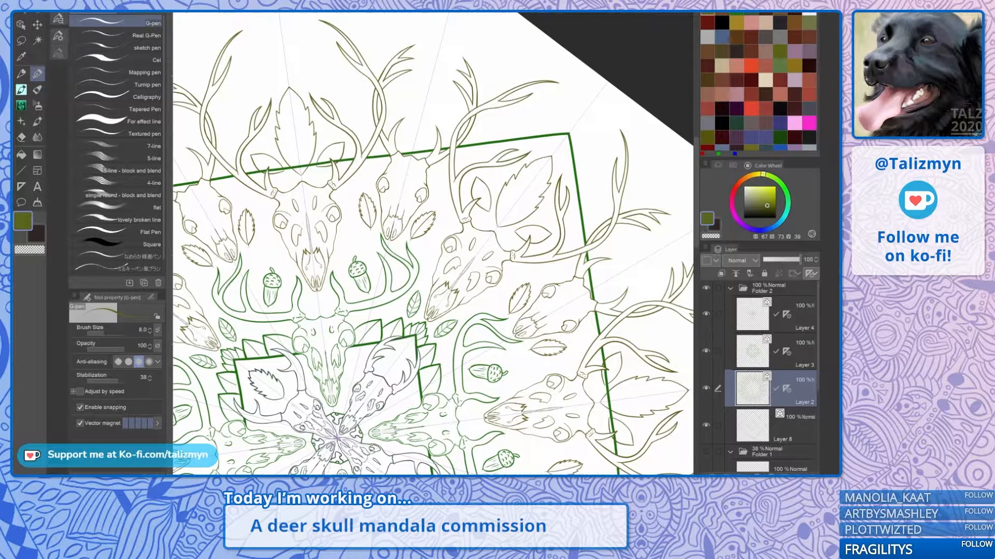
left_click_drag(528, 200, 496, 185)
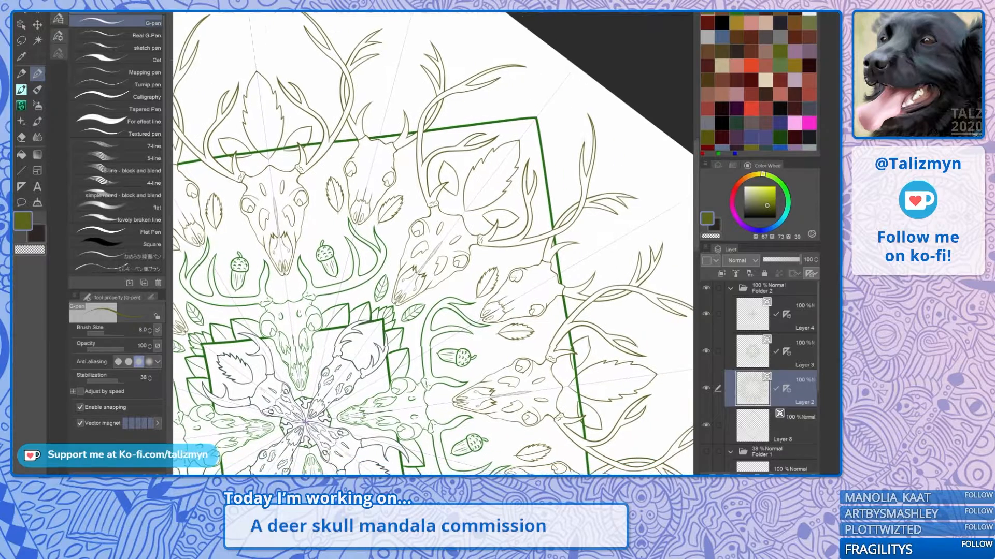
scroll(496, 185, "up", 6)
left_click_drag(332, 44, 419, 259)
scroll(394, 220, "up", 4)
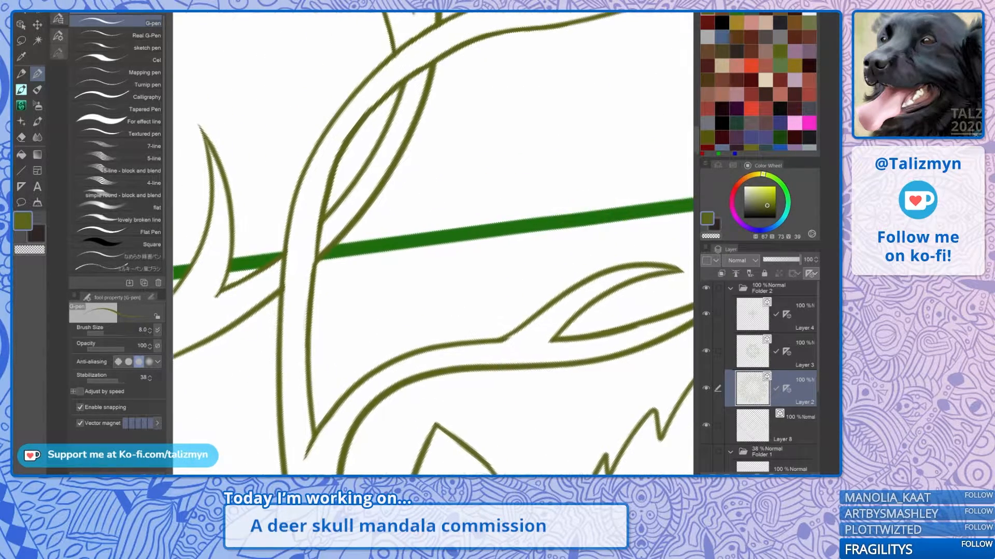
mouse_move(369, 311)
left_mouse_down()
mouse_move(386, 234)
mouse_move(476, 133)
mouse_move(562, 115)
left_mouse_up()
mouse_move(370, 314)
left_mouse_down()
mouse_move(427, 296)
mouse_move(544, 159)
mouse_move(562, 108)
left_mouse_up()
left_click_drag(510, 127, 574, 108)
left_click_drag(372, 278, 366, 320)
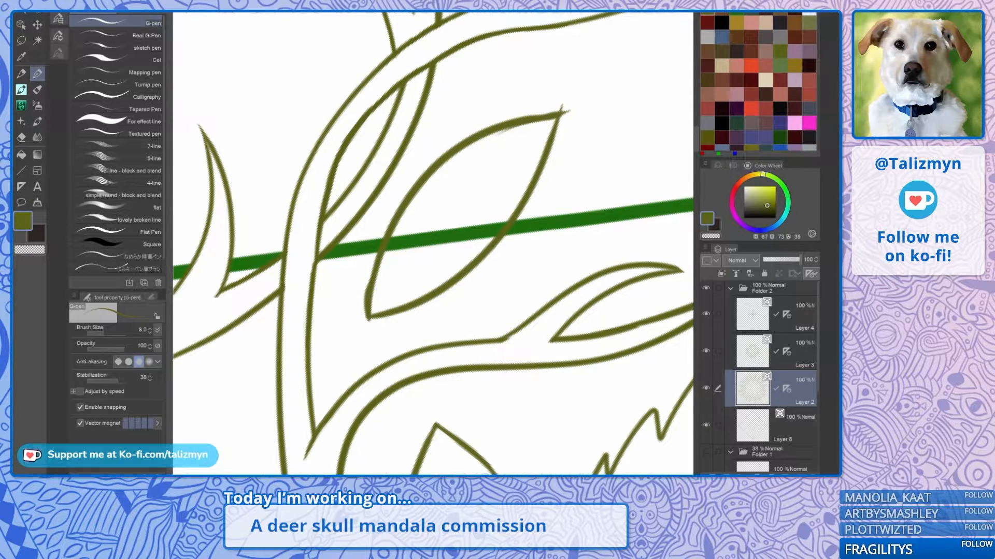
key("ctrl+z")
key("ctrl+z")
left_click_drag(369, 324, 381, 250)
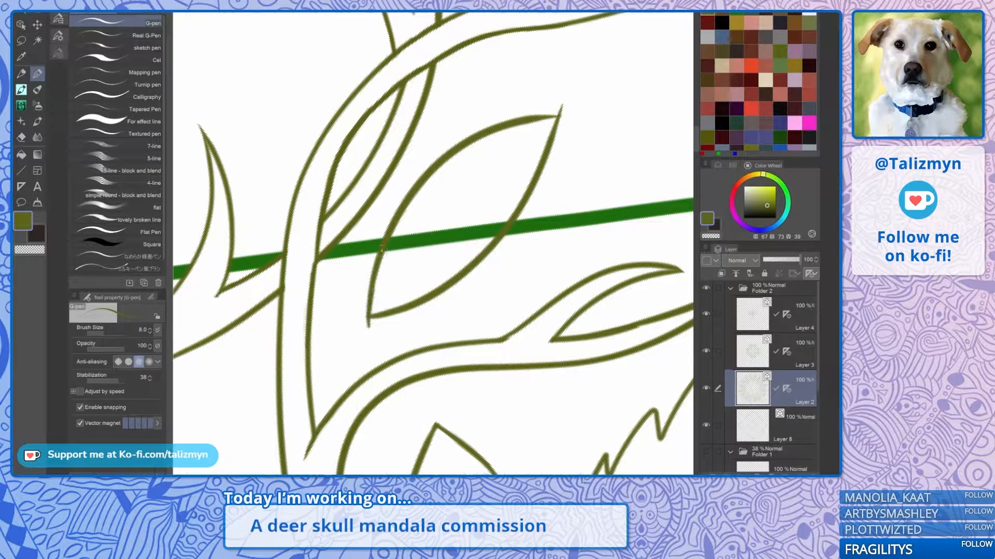
Step: Erase the overshooting line ends at both tips of the leaf crossing the green frame with the vector eraser
key("e")
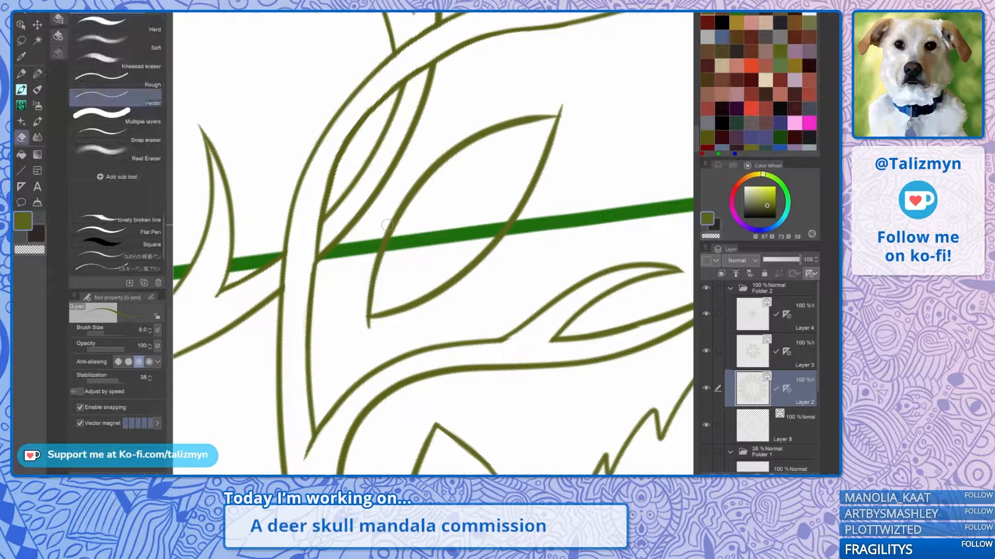
key("minus")
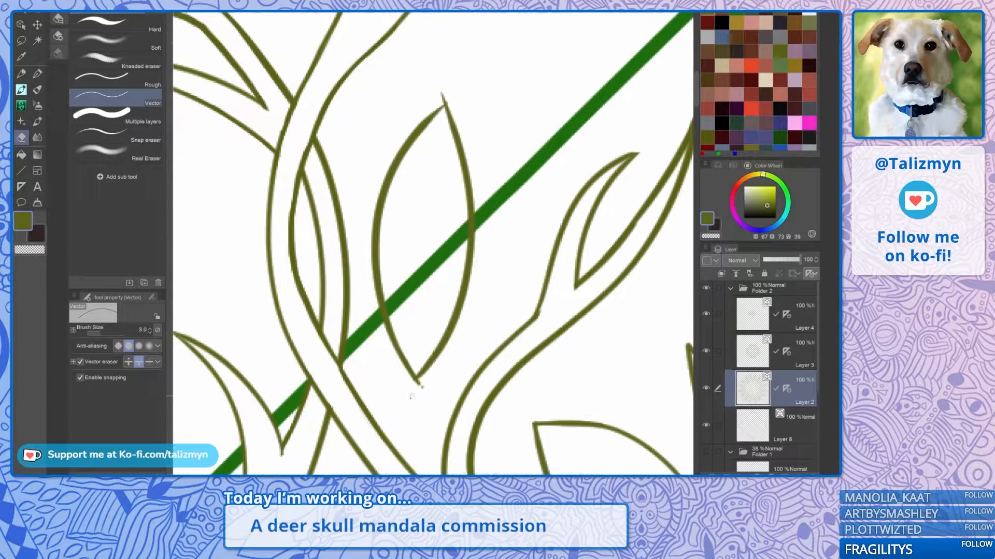
left_click_drag(418, 387, 432, 380)
key("p")
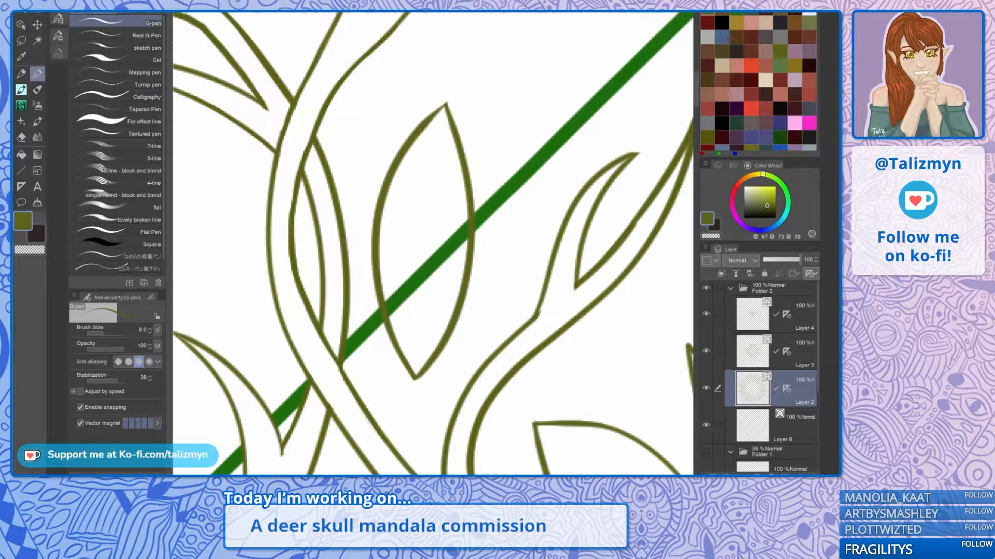
Step: Draw a serrated leaf with a midrib tucked behind the antler base beside the large skull, and close its lower tip
scroll(499, 229, "down", 4)
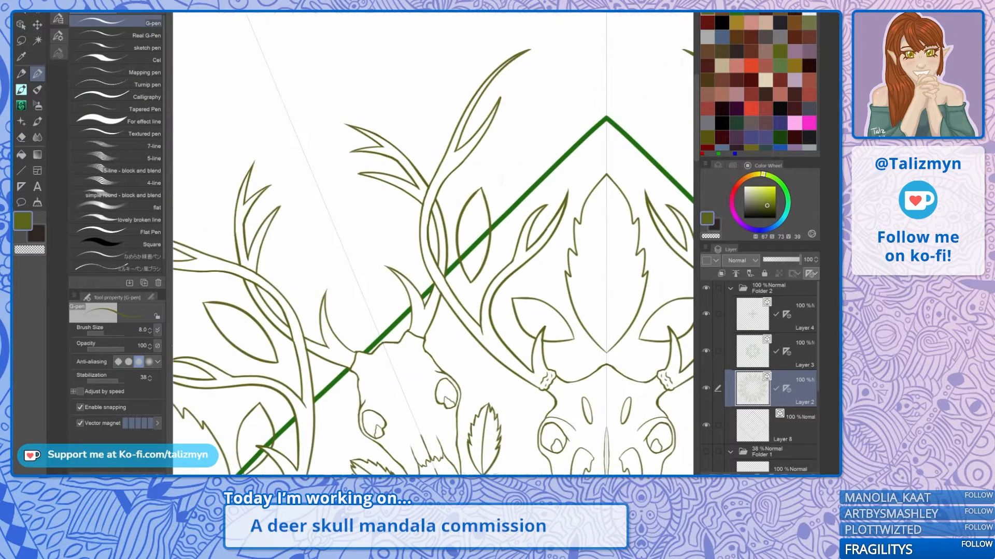
scroll(433, 243, "down", 5)
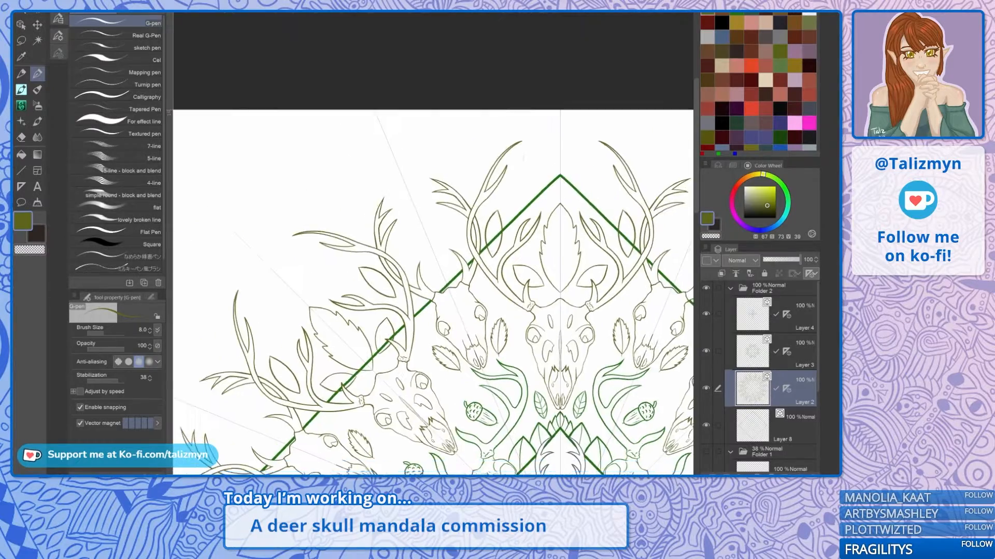
scroll(436, 252, "down", 4)
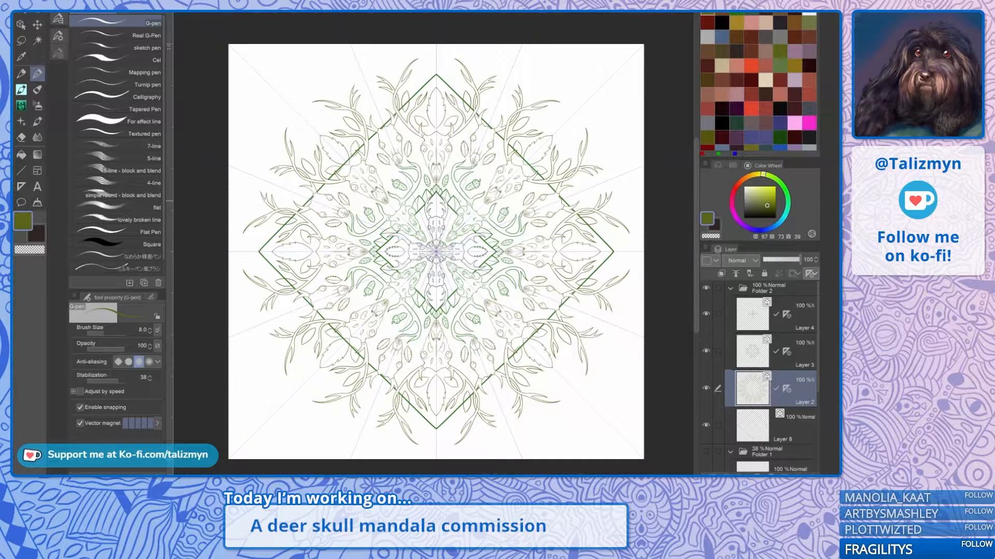
left_click_drag(436, 251, 459, 308)
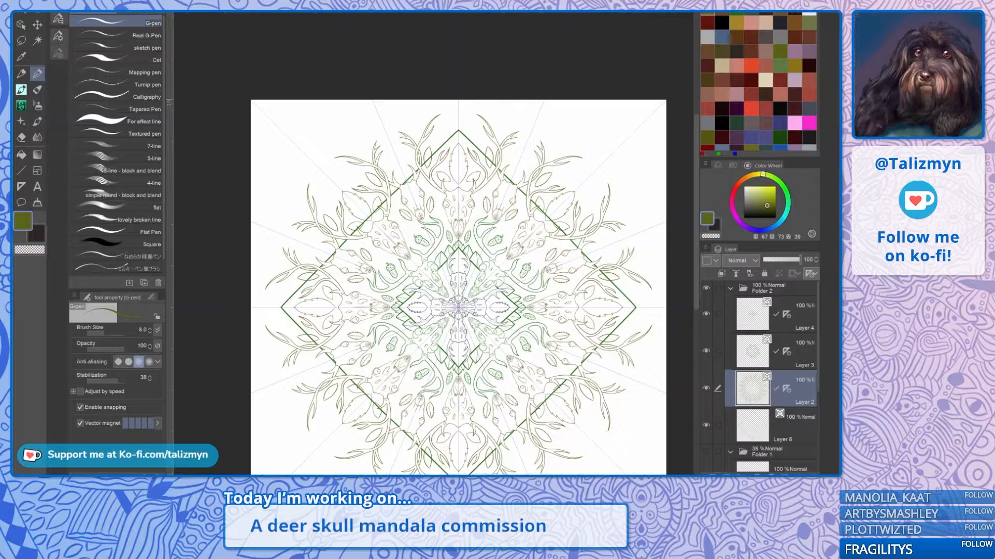
scroll(424, 181, "up", 5)
scroll(459, 218, "up", 4)
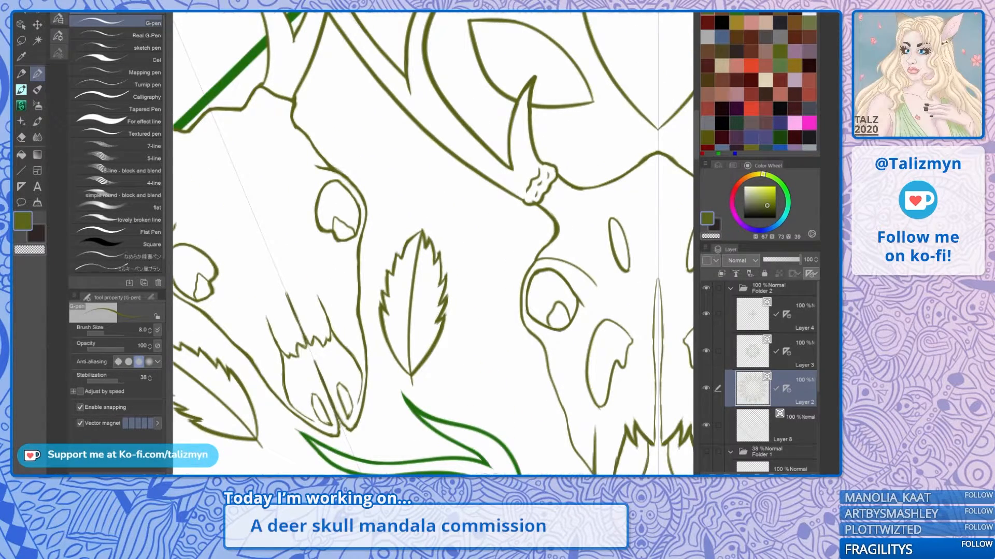
mouse_move(479, 267)
left_mouse_down()
mouse_move(448, 220)
mouse_move(469, 156)
left_mouse_up()
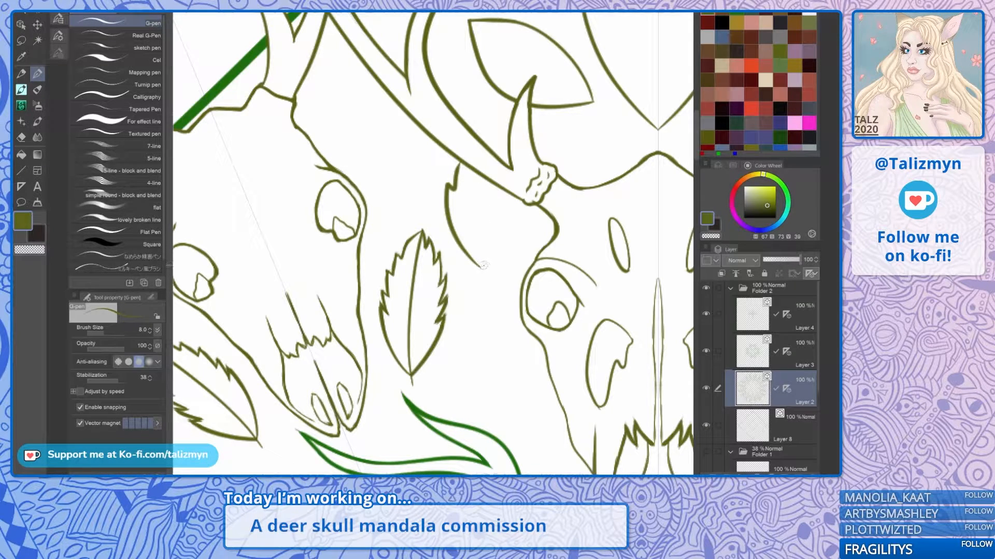
mouse_move(483, 265)
left_mouse_down()
mouse_move(501, 238)
mouse_move(507, 188)
left_mouse_up()
left_click_drag(482, 251, 480, 174)
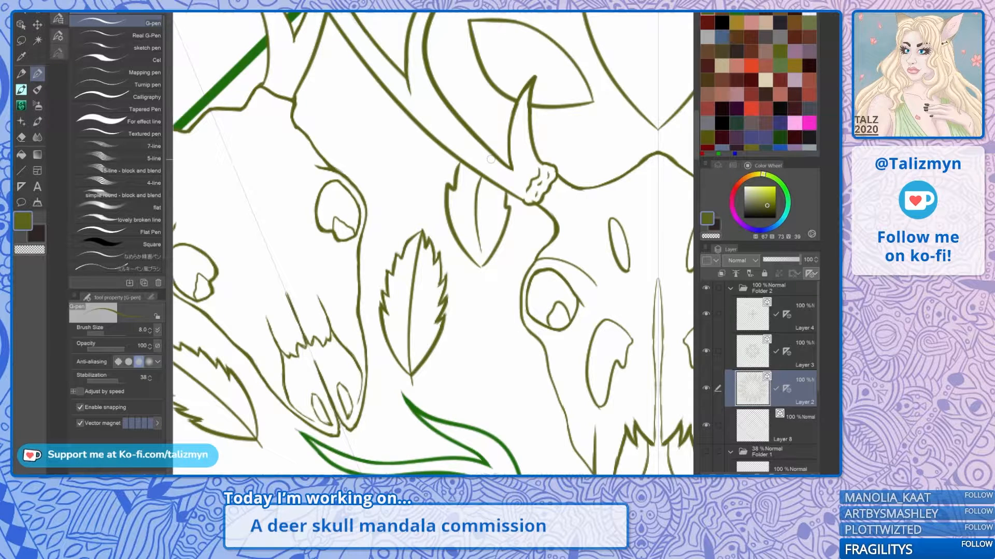
scroll(496, 261, "up", 3)
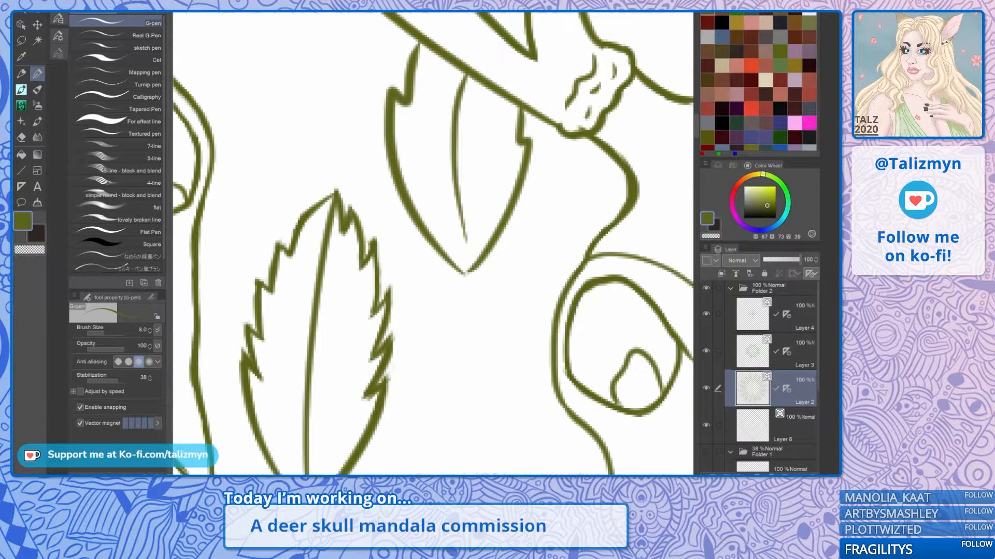
mouse_move(450, 260)
left_mouse_down()
mouse_move(470, 271)
mouse_move(482, 259)
left_mouse_up()
scroll(481, 227, "down", 5)
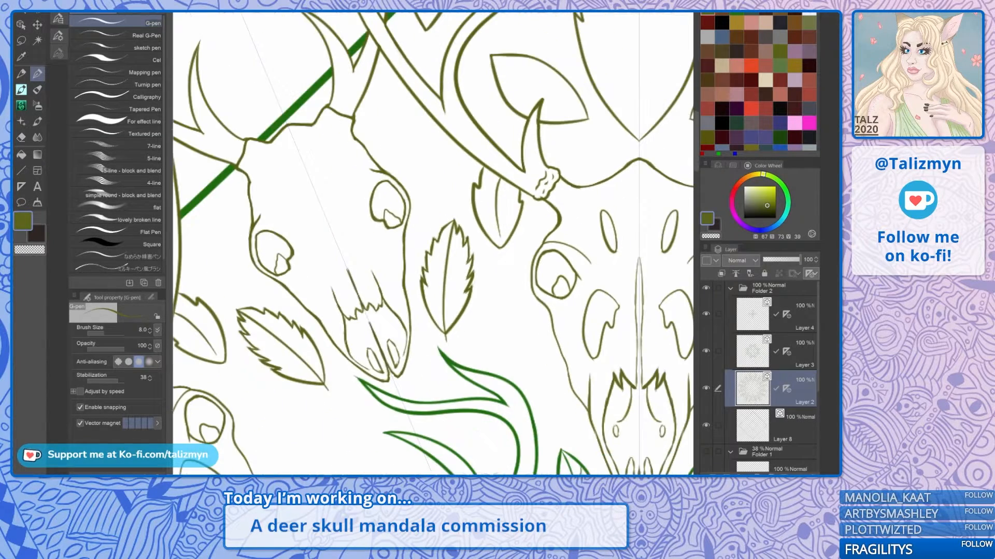
Step: Draw a small serrated leaf with a midrib and a short side vein between the smaller skull's eye socket and the neighbouring antler
scroll(482, 227, "down", 2)
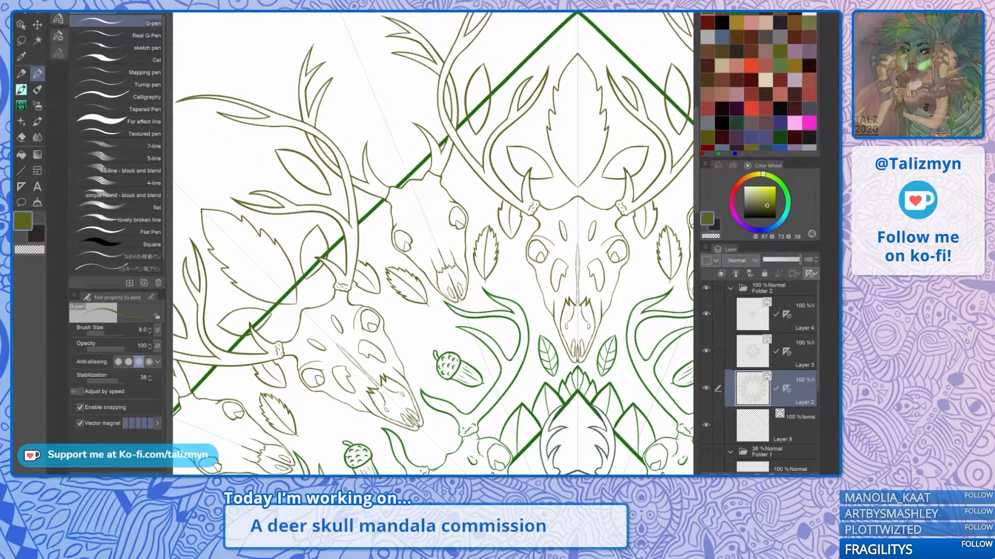
scroll(433, 244, "down", 3)
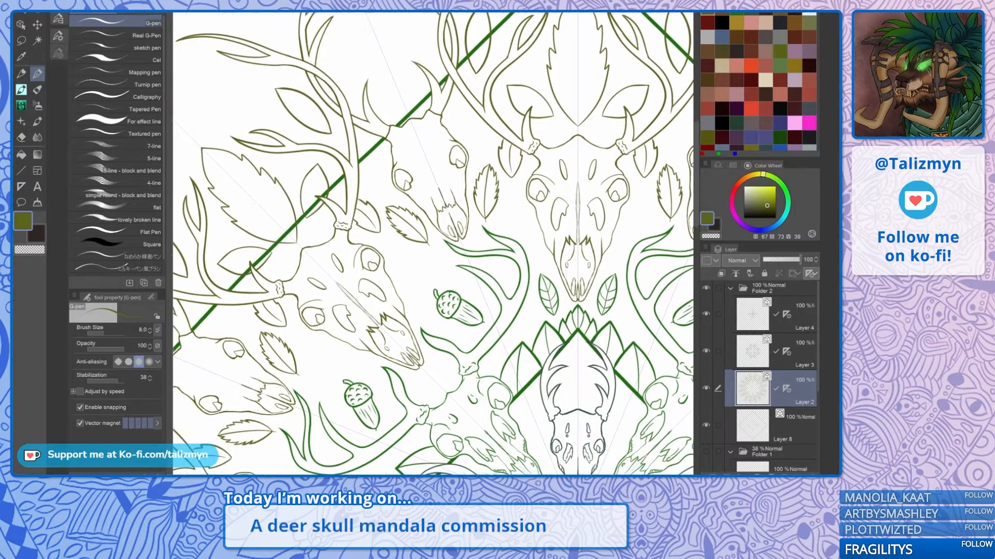
scroll(433, 244, "up", 7)
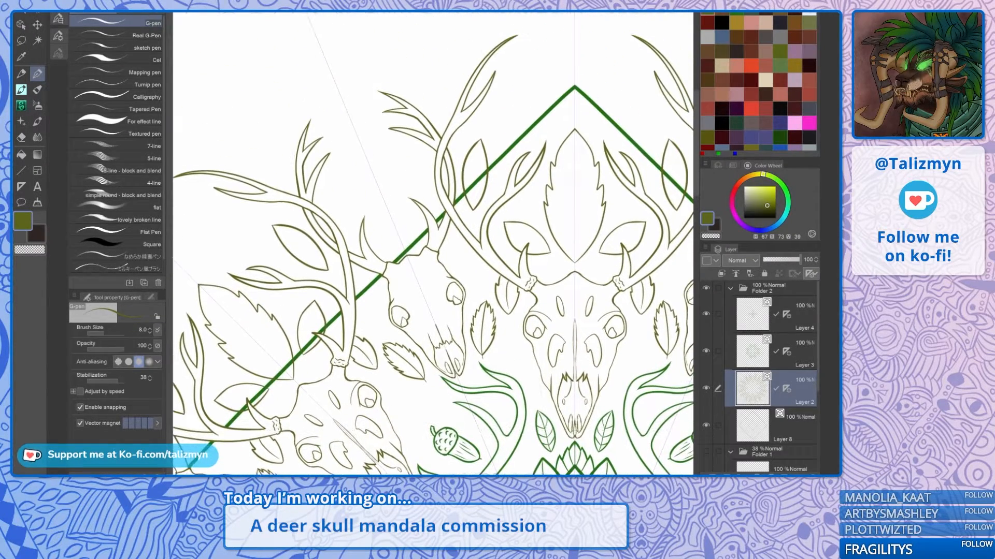
key("asciicircum")
scroll(499, 247, "up", 4)
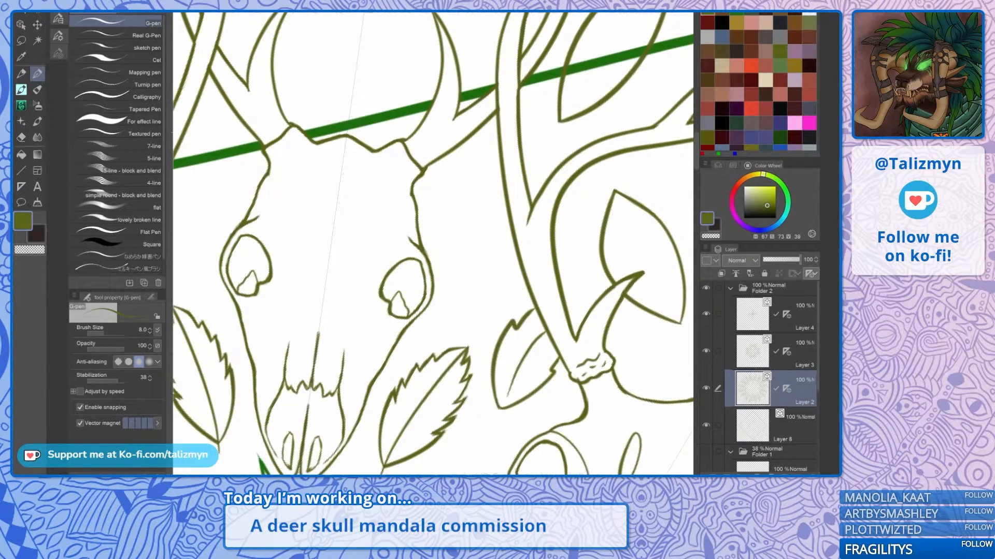
mouse_move(477, 322)
left_mouse_down()
mouse_move(492, 240)
mouse_move(454, 199)
mouse_move(451, 297)
mouse_move(439, 262)
mouse_move(447, 265)
mouse_move(456, 200)
left_mouse_up()
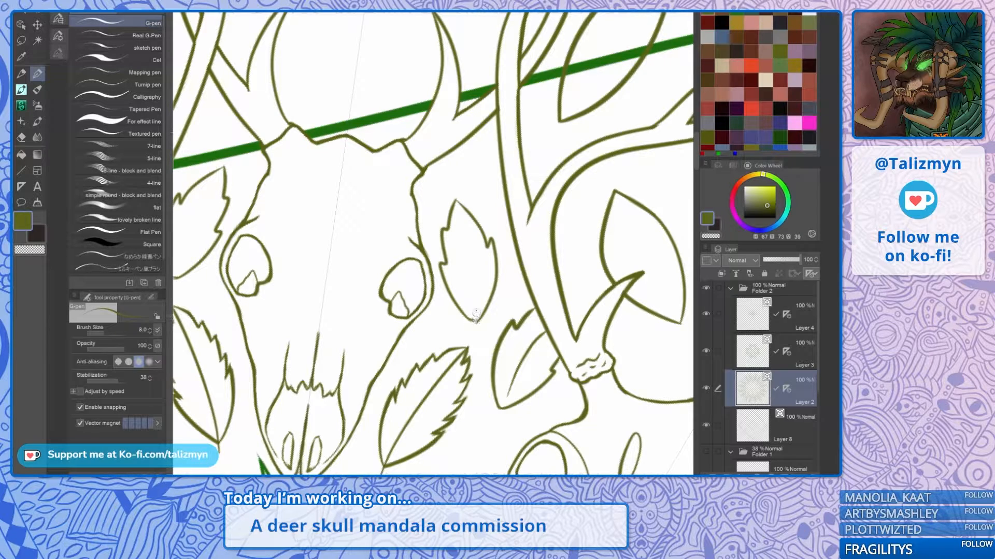
left_click_drag(476, 315, 465, 228)
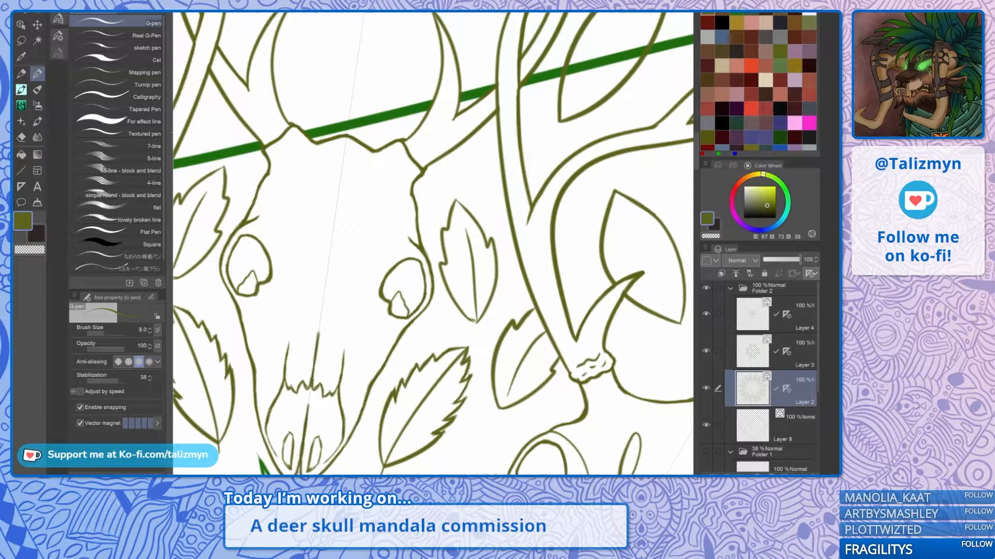
scroll(471, 308, "up", 3)
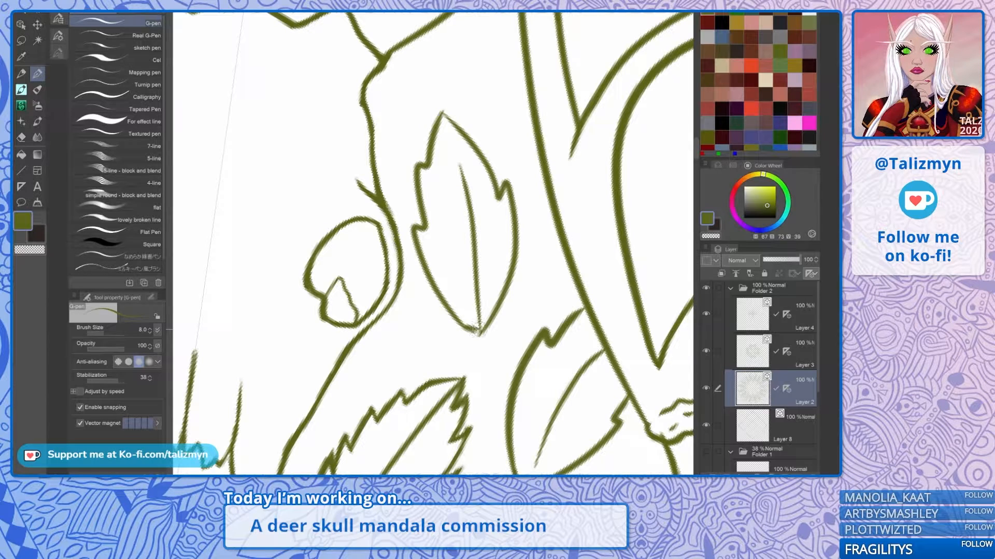
mouse_move(481, 332)
left_mouse_down()
mouse_move(458, 314)
mouse_move(482, 314)
mouse_move(481, 305)
left_mouse_up()
left_click_drag(455, 260, 439, 236)
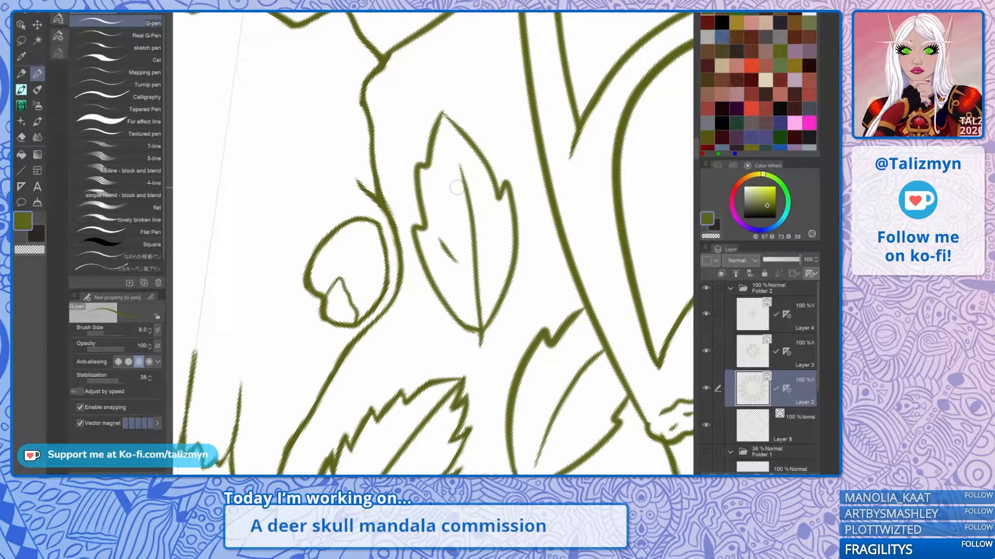
Step: Examine how the new leaves around the skulls and antlers repeat across the whole mandala
scroll(487, 206, "down", 6)
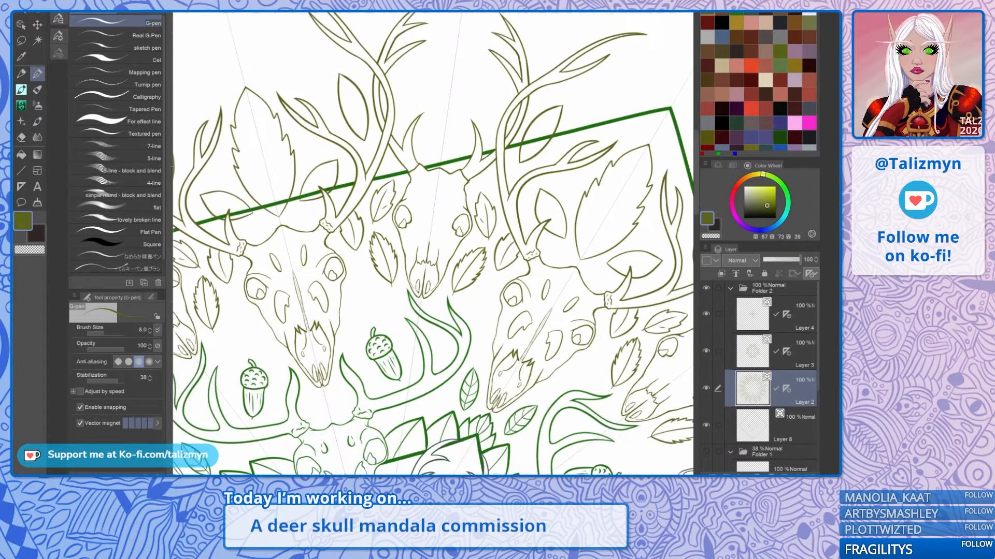
key("minus")
key("minus")
key("minus")
key("minus")
key("minus")
key("minus")
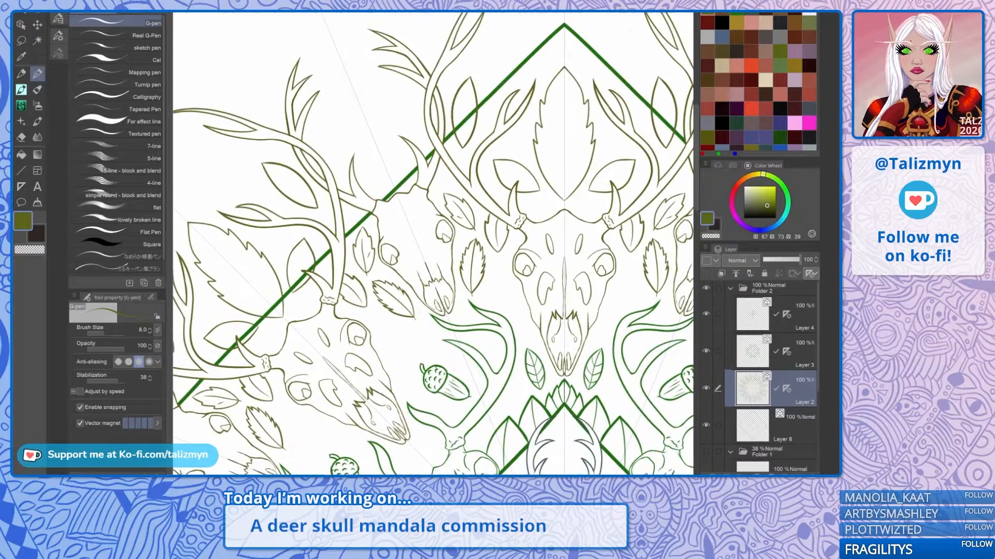
scroll(527, 193, "down", 3)
left_click_drag(528, 245, 473, 193)
left_click_drag(519, 294, 464, 218)
scroll(492, 252, "down", 2)
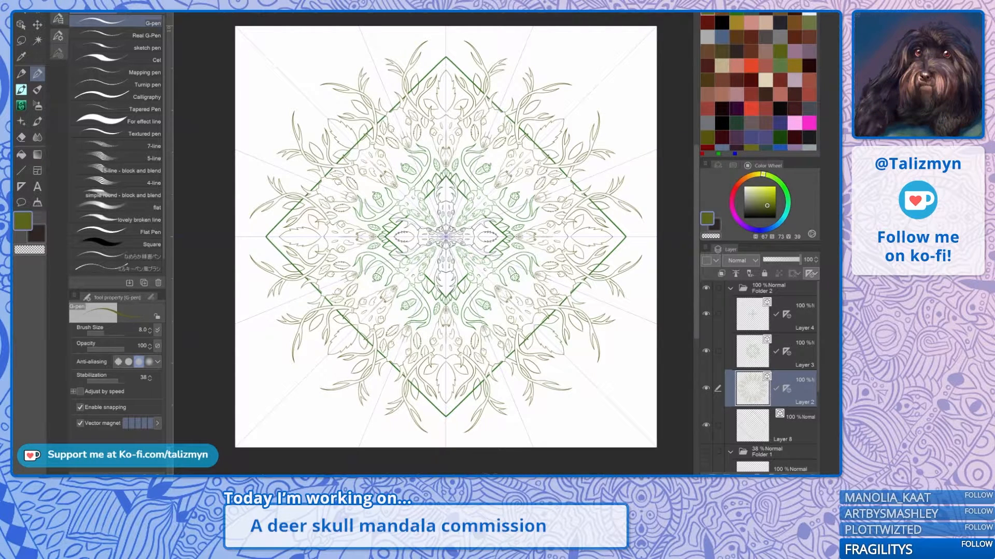
Step: Draw a curved midrib in the side leaf behind the short antler prong, from its pointed base toward its tip
left_click_drag(445, 102, 400, 270)
scroll(463, 227, "up", 3)
scroll(462, 218, "up", 2)
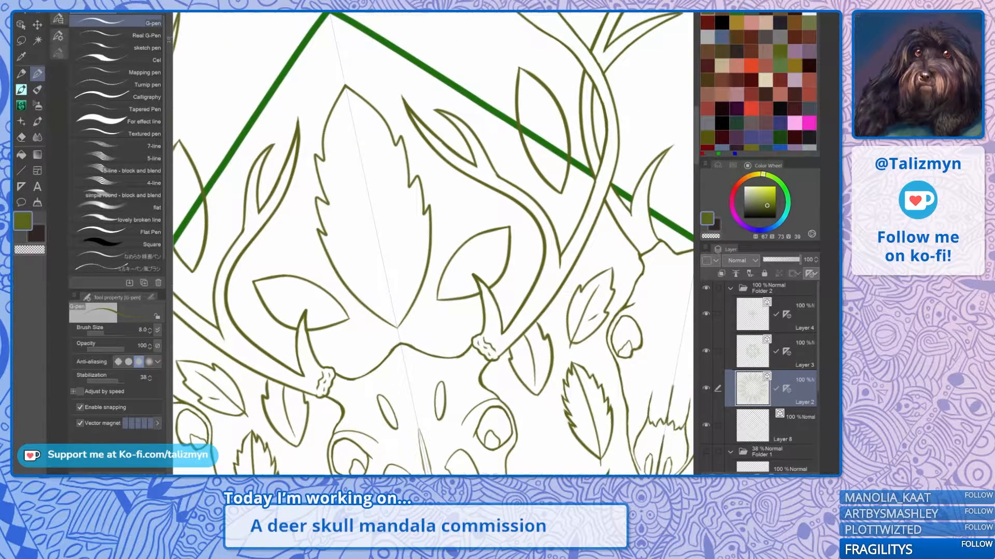
scroll(479, 276, "up", 3)
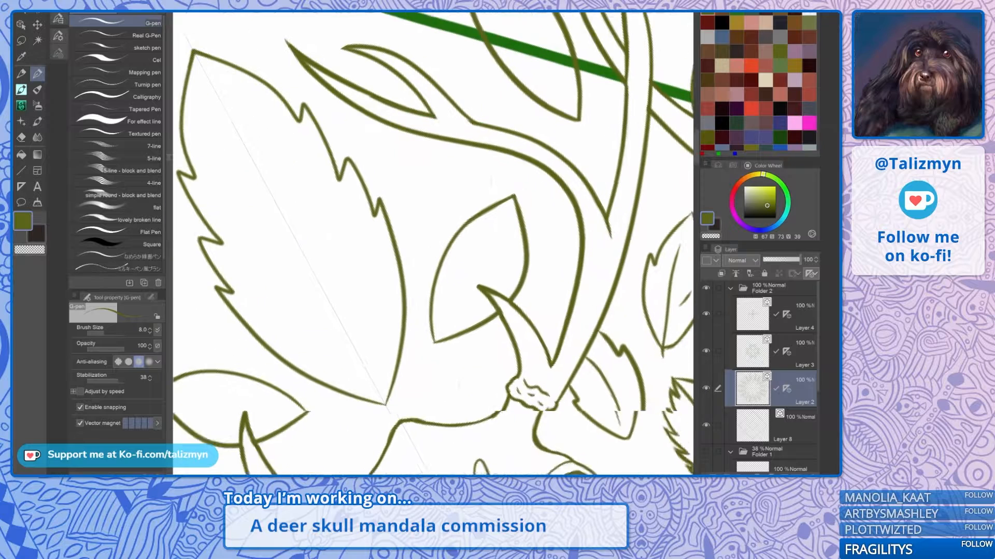
left_click_drag(430, 349, 495, 226)
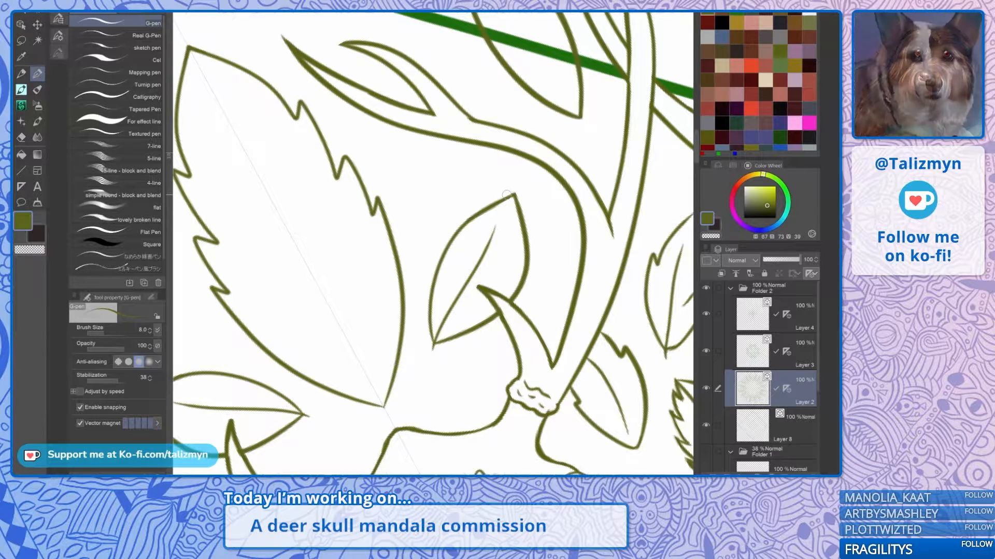
scroll(507, 195, "down", 3)
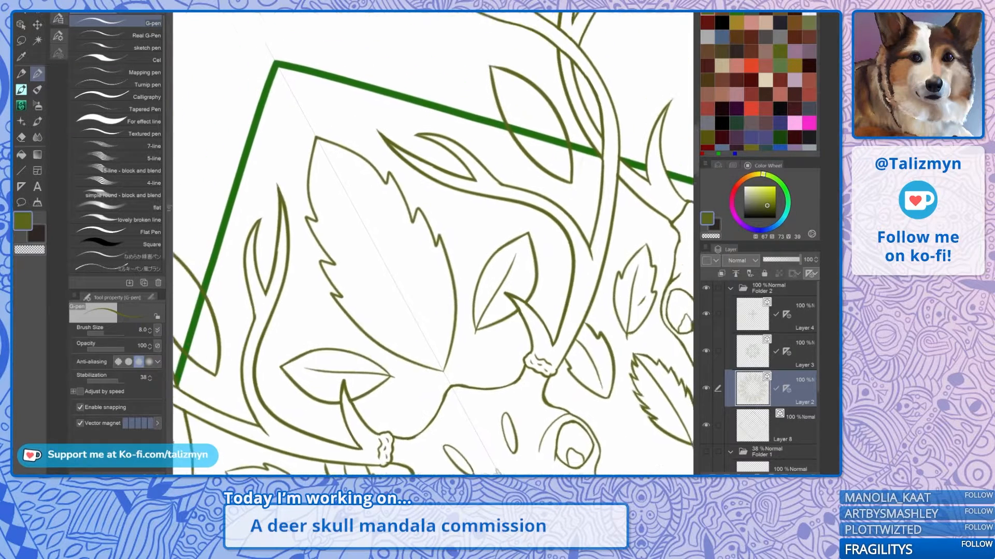
Step: Draw a curved midrib in the smooth leaf crossing the green frame line, from its lower point toward its upper tip
left_click_drag(507, 195, 385, 326)
scroll(544, 261, "up", 2)
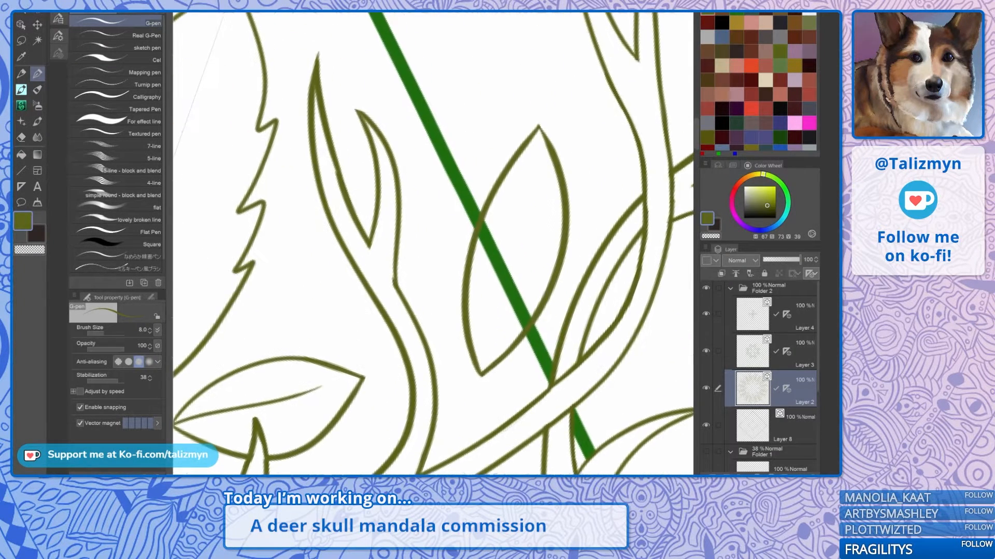
mouse_move(481, 372)
left_mouse_down()
mouse_move(533, 226)
mouse_move(541, 144)
left_mouse_up()
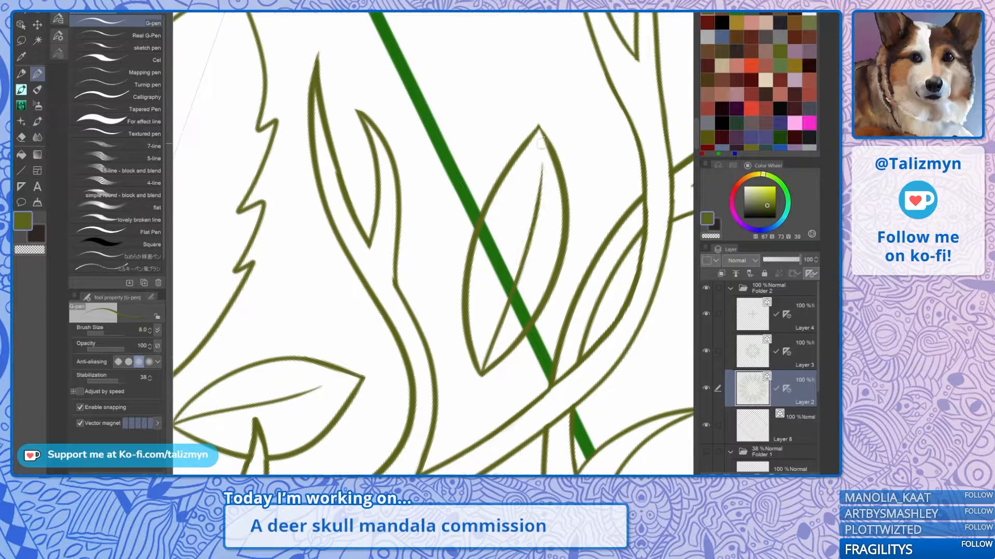
scroll(548, 273, "down", 3)
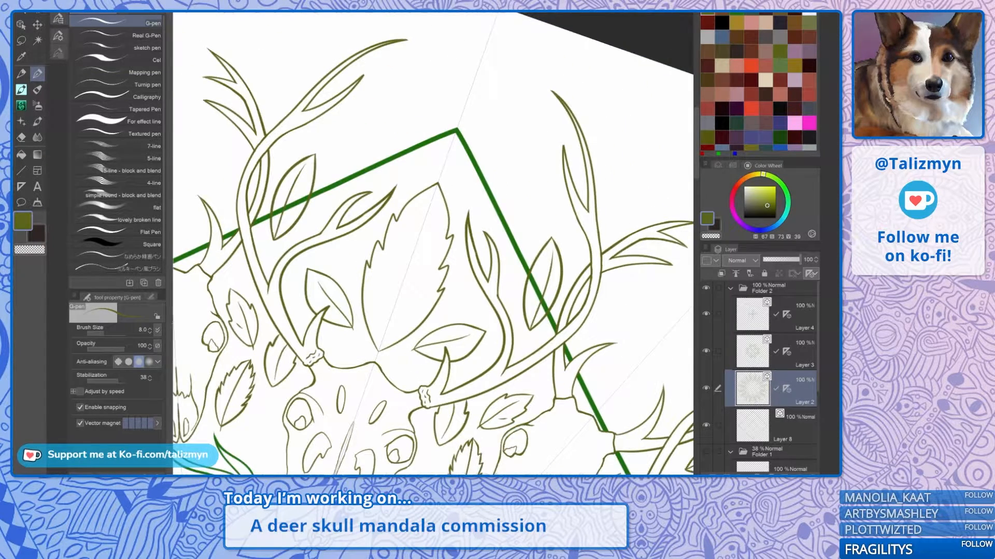
Step: Draw a small acorn outline with a cap, curved stem and rounded body between the large green acorn and the neighbouring olive skull
scroll(557, 357, "down", 1)
scroll(510, 269, "down", 2)
left_click_drag(509, 269, 453, 176)
left_click_drag(508, 380, 501, 300)
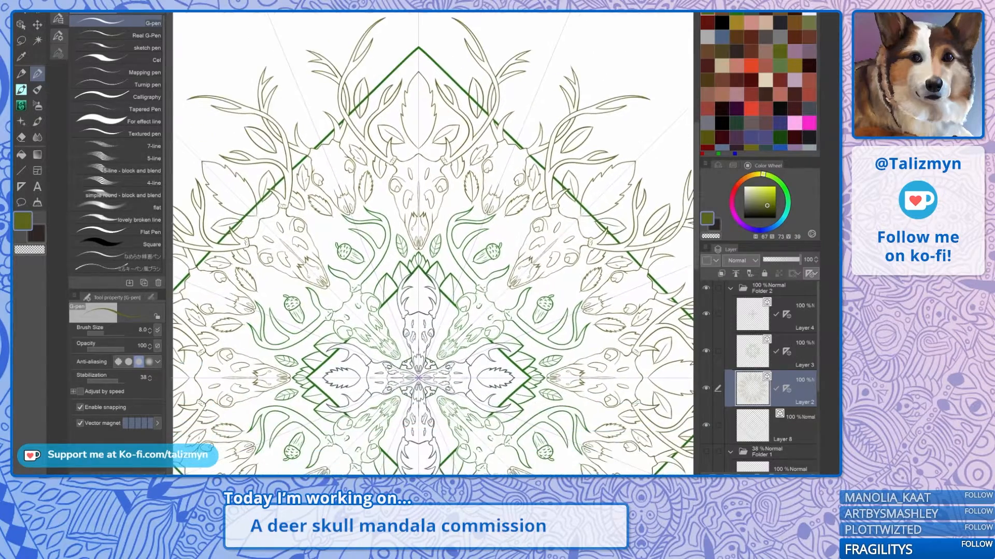
scroll(501, 300, "down", 2)
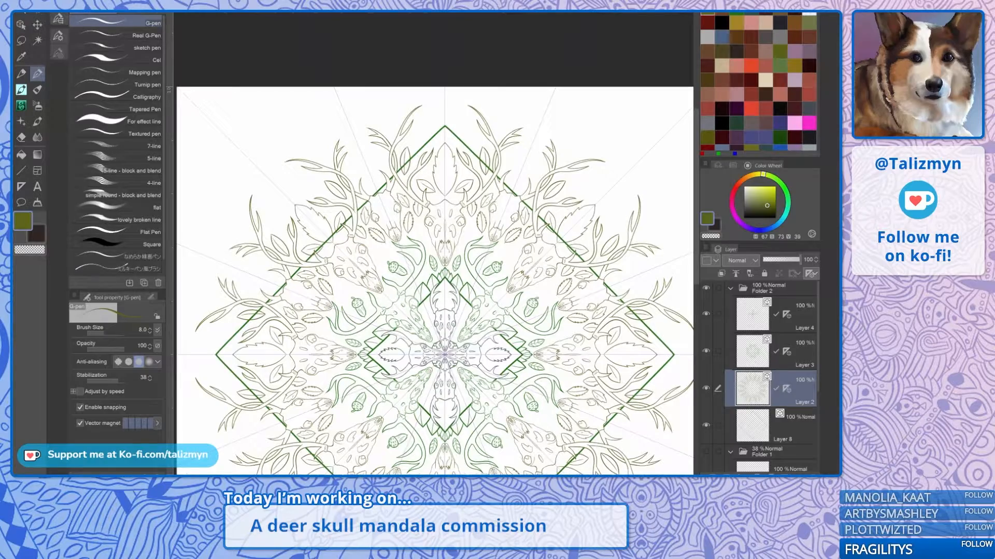
scroll(513, 255, "up", 5)
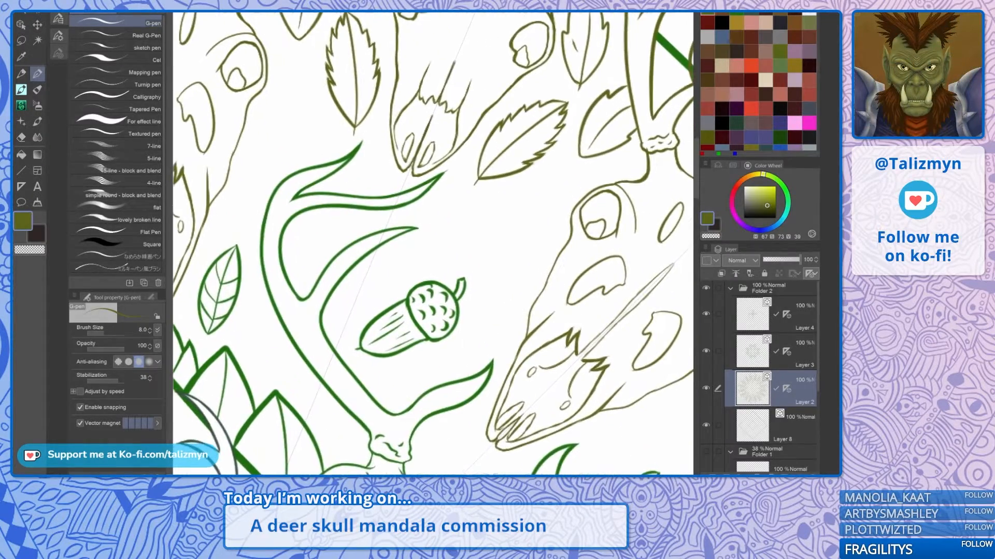
scroll(435, 244, "up", 2)
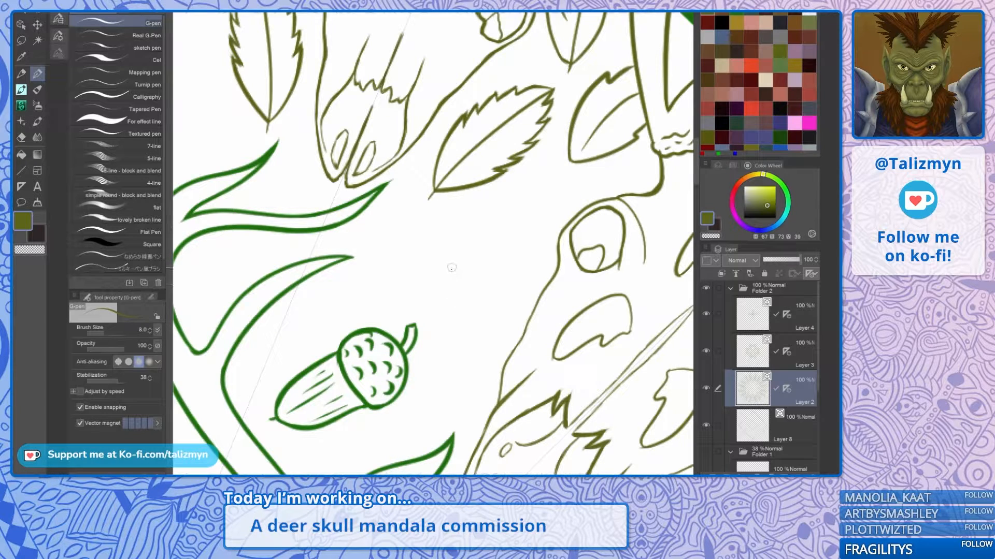
mouse_move(452, 278)
left_mouse_down()
mouse_move(456, 242)
mouse_move(483, 245)
mouse_move(491, 269)
mouse_move(491, 278)
mouse_move(459, 279)
mouse_move(492, 276)
left_mouse_up()
mouse_move(463, 239)
left_mouse_down()
mouse_move(480, 209)
mouse_move(481, 218)
mouse_move(478, 207)
left_mouse_up()
left_click_drag(453, 276, 458, 334)
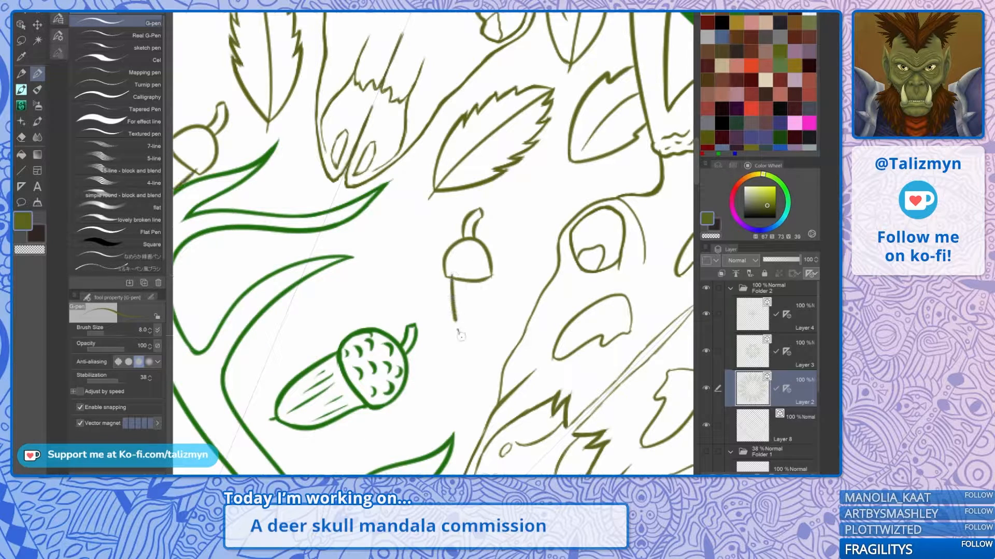
key("ctrl+z")
left_click_drag(451, 283, 464, 333)
mouse_move(485, 278)
left_mouse_down()
mouse_move(475, 327)
mouse_move(462, 330)
mouse_move(474, 321)
mouse_move(457, 327)
mouse_move(459, 315)
mouse_move(466, 338)
left_mouse_up()
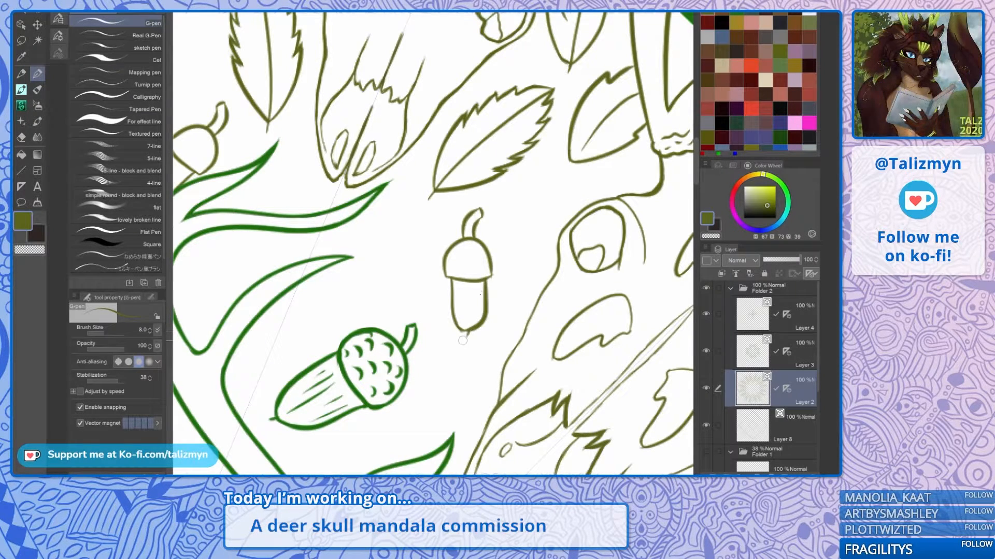
Step: Add curved scales to the small acorn's cap and short lengthwise lines to its body, and touch up its lower tip
mouse_move(465, 256)
left_mouse_down()
mouse_move(452, 264)
mouse_move(472, 253)
mouse_move(477, 267)
mouse_move(485, 263)
mouse_move(460, 309)
mouse_move(466, 321)
mouse_move(477, 305)
mouse_move(460, 273)
left_mouse_up()
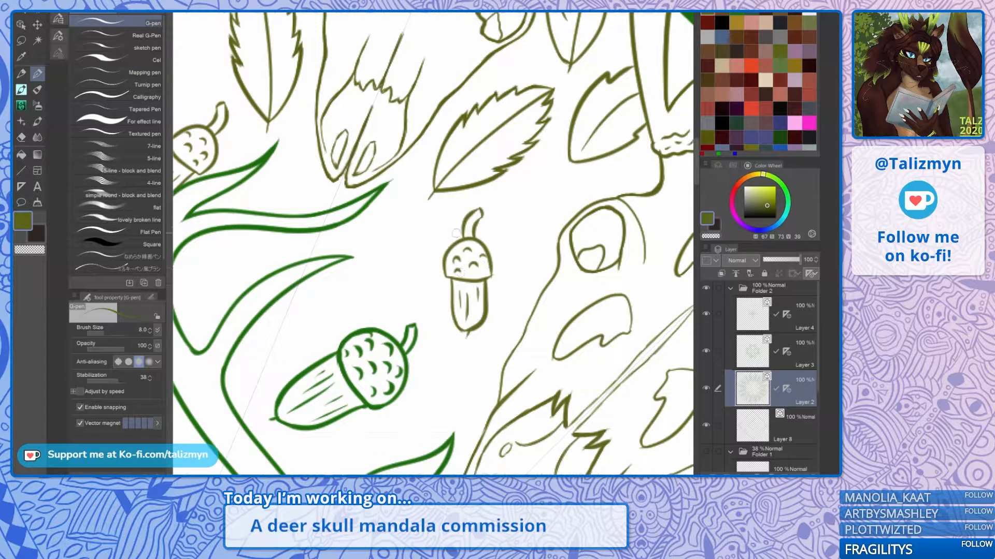
left_click_drag(456, 234, 453, 194)
scroll(473, 286, "up", 3)
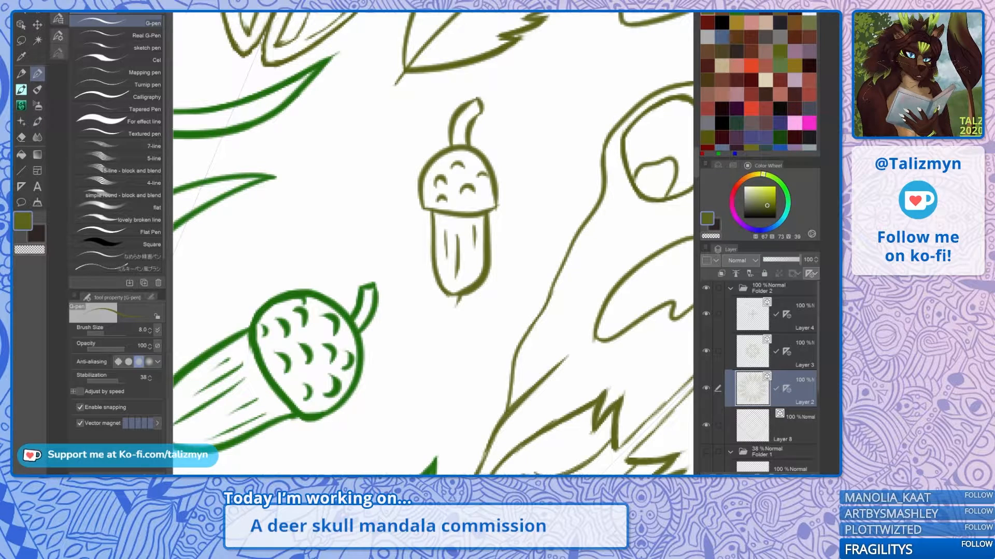
scroll(428, 297, "up", 3)
mouse_move(428, 297)
left_mouse_down()
mouse_move(456, 302)
mouse_move(493, 270)
mouse_move(448, 320)
mouse_move(459, 296)
left_mouse_up()
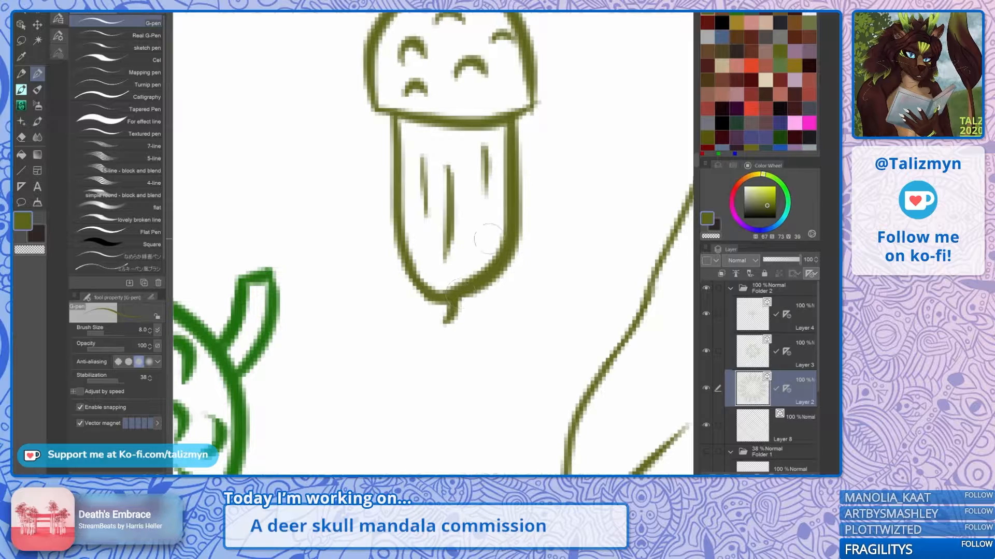
Step: Examine how the small acorns repeat across the mandala and look for remaining gaps around the skulls and antlers
scroll(511, 240, "down", 4)
scroll(510, 242, "up", 1)
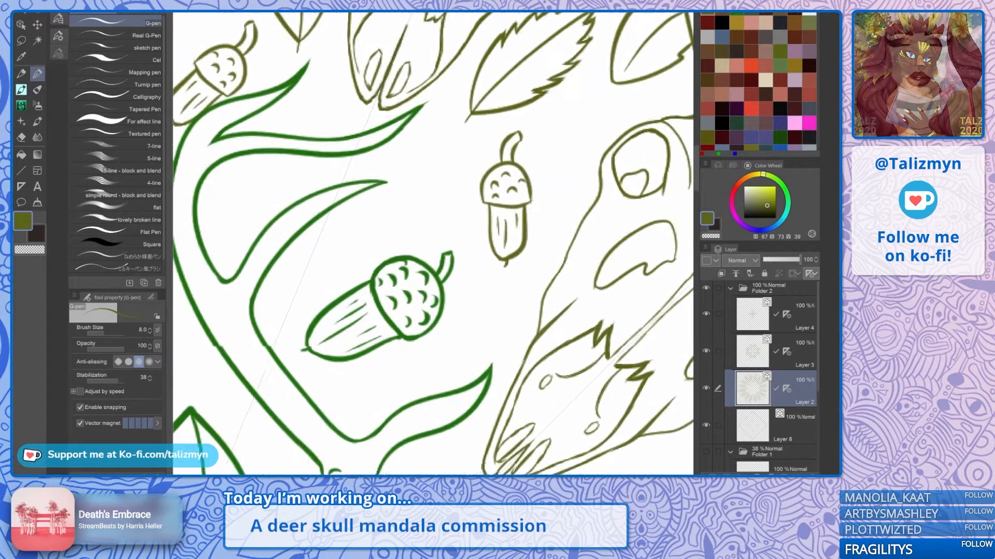
left_click_drag(510, 243, 496, 296)
scroll(520, 213, "up", 2)
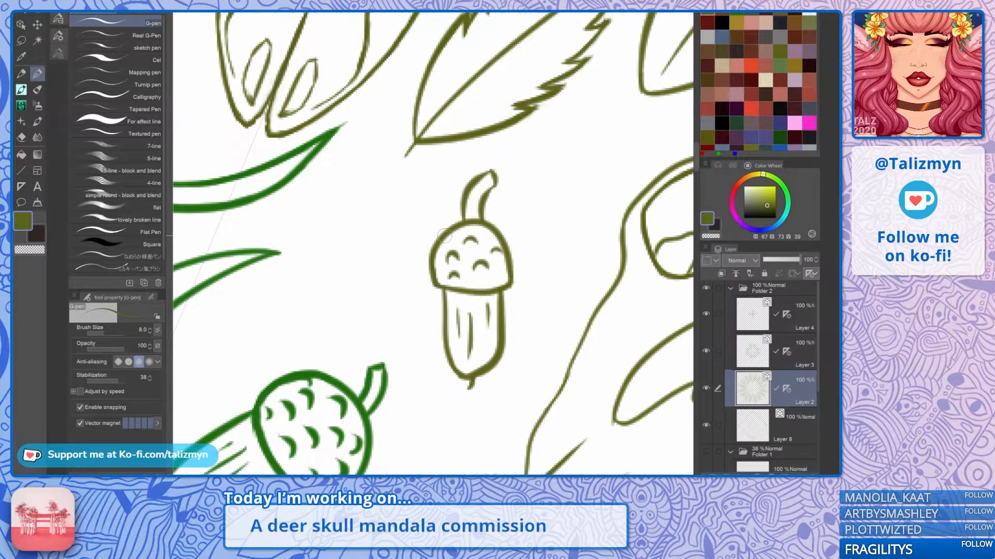
scroll(528, 228, "down", 3)
scroll(528, 228, "down", 8)
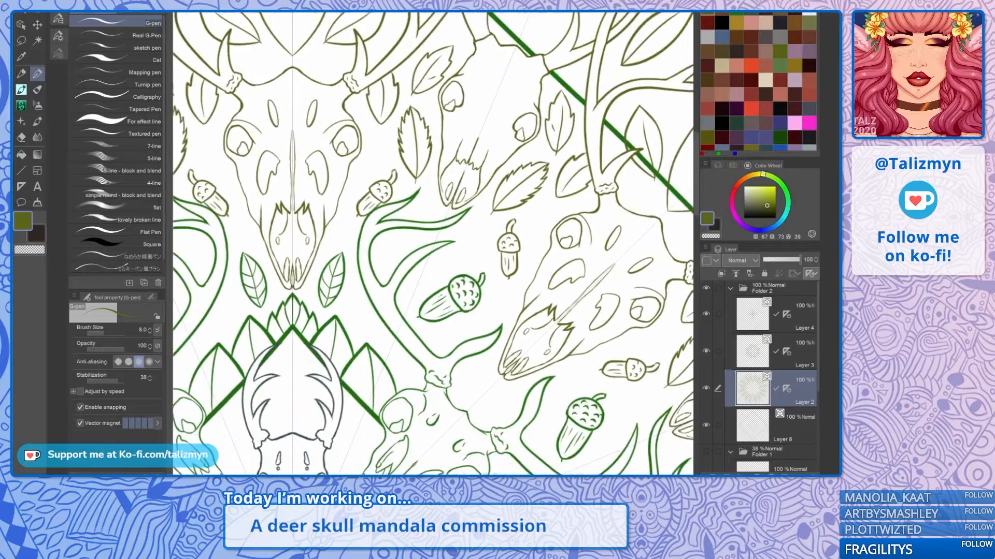
scroll(433, 243, "down", 3)
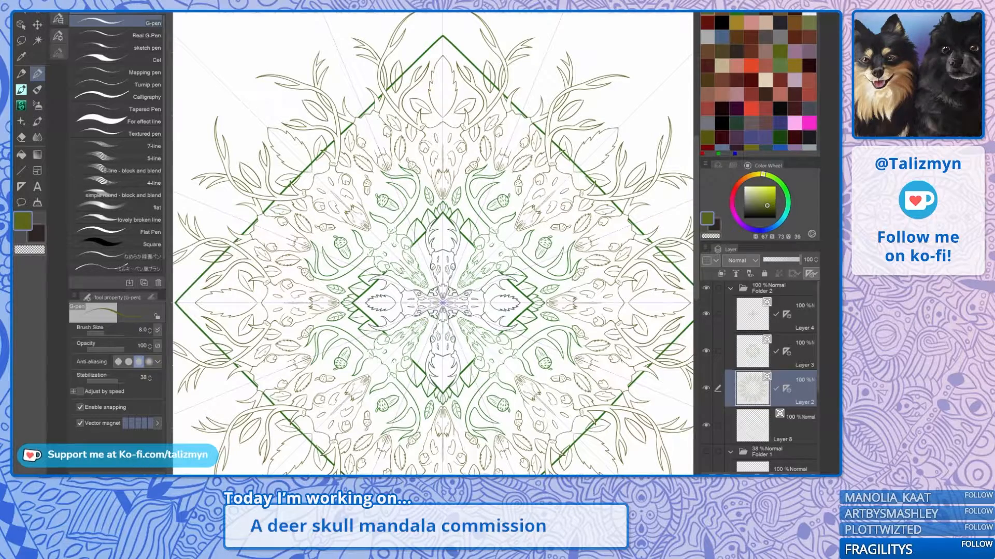
scroll(478, 174, "up", 6)
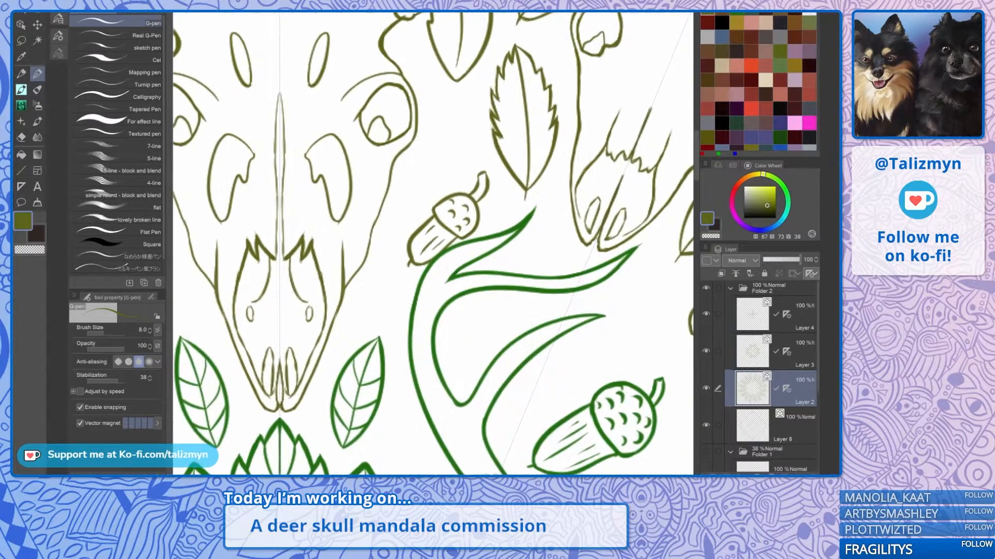
scroll(433, 243, "down", 5)
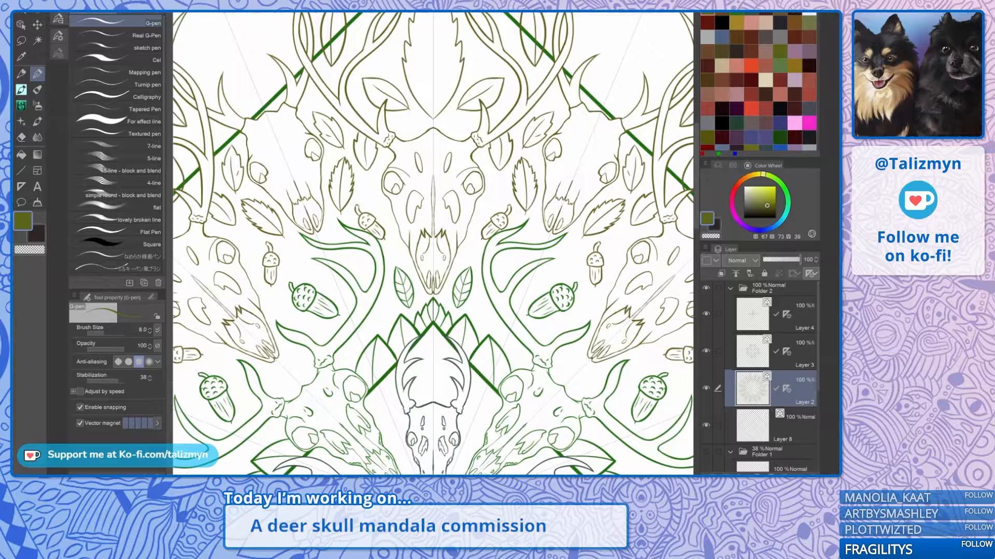
left_click_drag(433, 322, 475, 365)
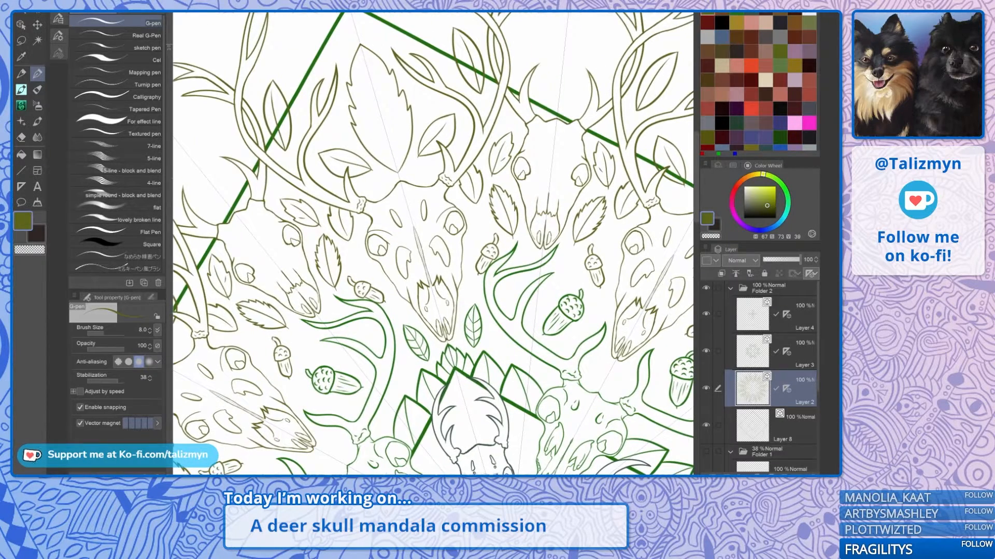
scroll(433, 243, "down", 1)
scroll(563, 260, "down", 1)
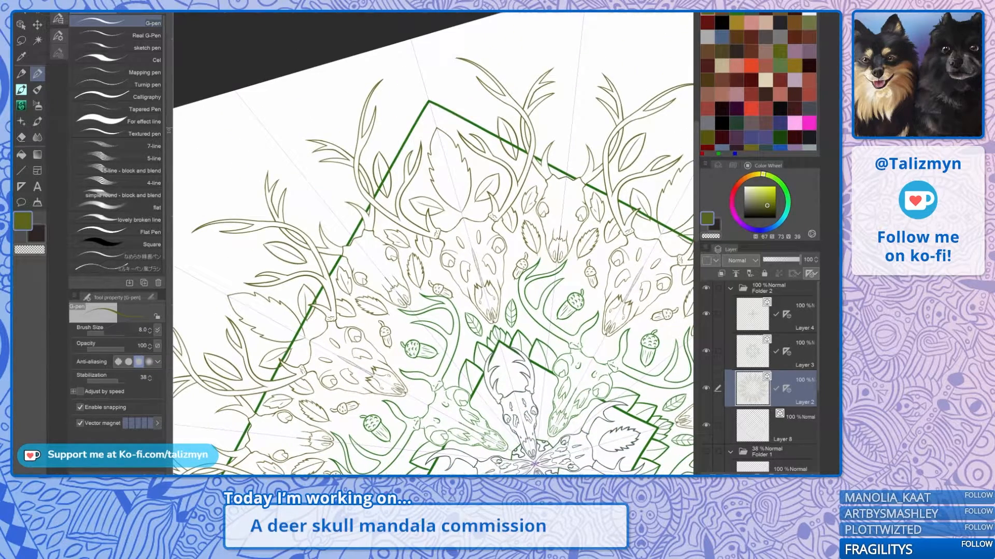
scroll(552, 274, "up", 6)
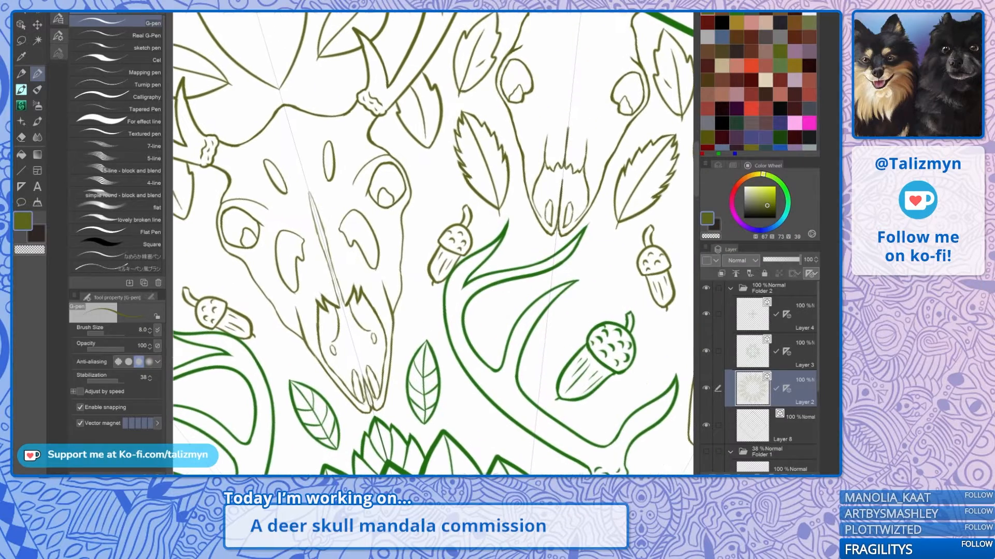
left_click_drag(518, 233, 439, 320)
scroll(342, 275, "up", 3)
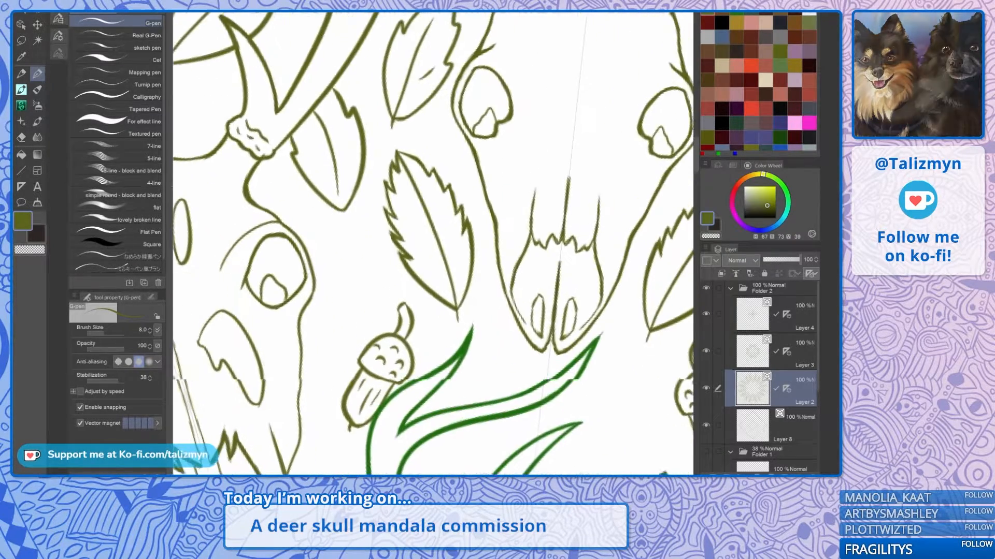
mouse_move(344, 318)
left_mouse_down()
mouse_move(336, 258)
mouse_move(357, 232)
left_mouse_up()
mouse_move(346, 315)
left_mouse_down()
mouse_move(369, 247)
mouse_move(356, 229)
left_mouse_up()
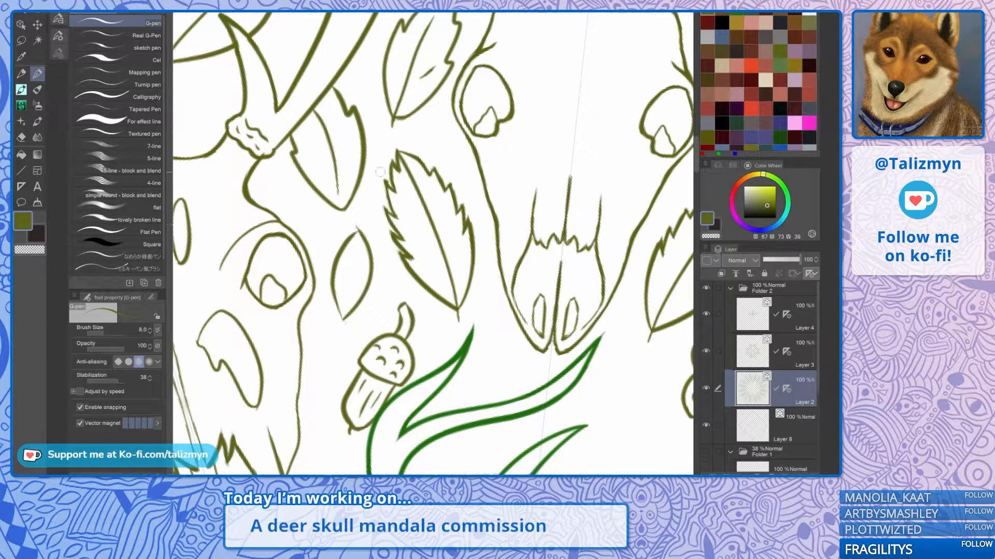
key("ctrl+z")
key("ctrl+z")
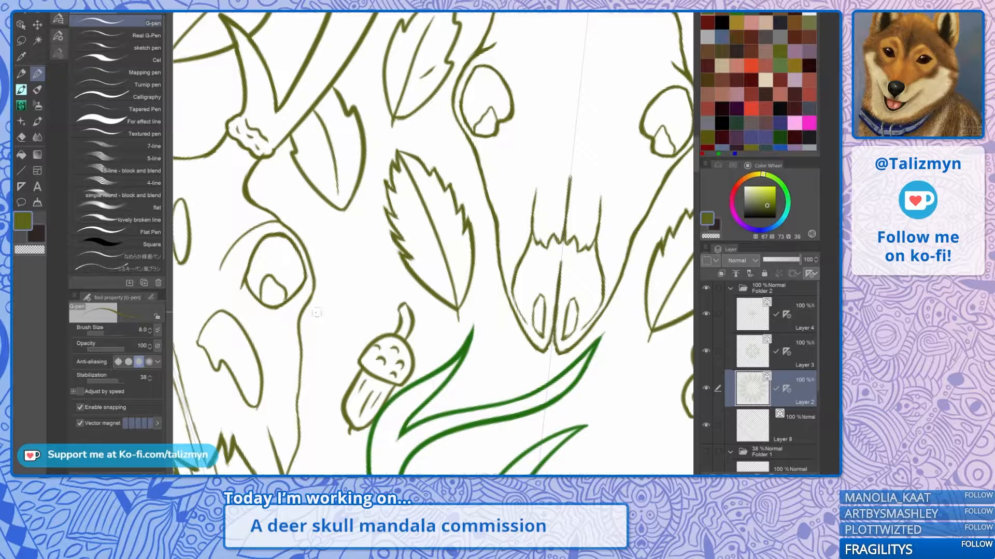
Step: Draw a smooth pointed leaf with a midrib emerging from behind the large olive skull beside its eye socket, above the small acorn
mouse_move(313, 274)
left_mouse_down()
mouse_move(342, 250)
mouse_move(376, 262)
left_mouse_up()
mouse_move(302, 336)
left_mouse_down()
mouse_move(360, 291)
mouse_move(373, 259)
left_mouse_up()
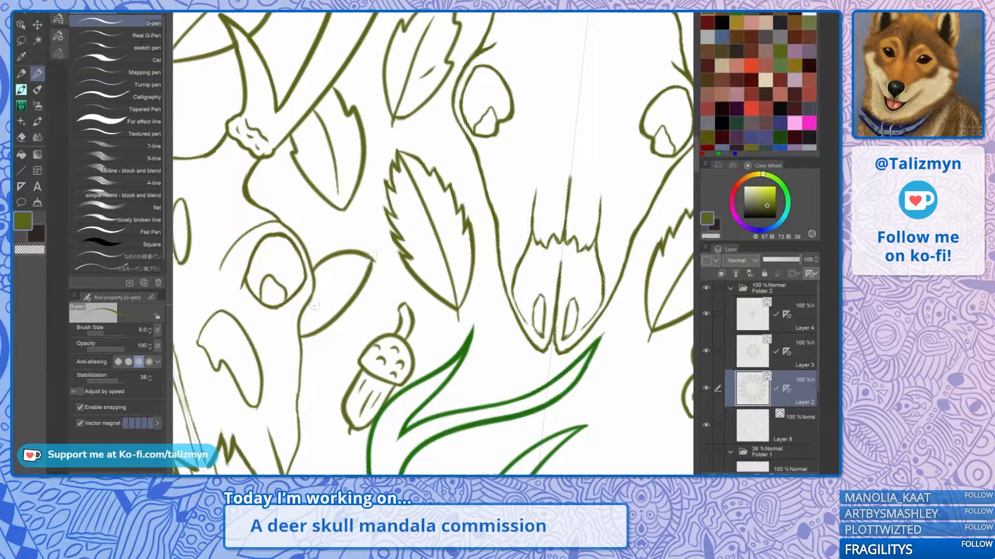
left_click_drag(310, 308, 372, 259)
scroll(515, 251, "down", 5)
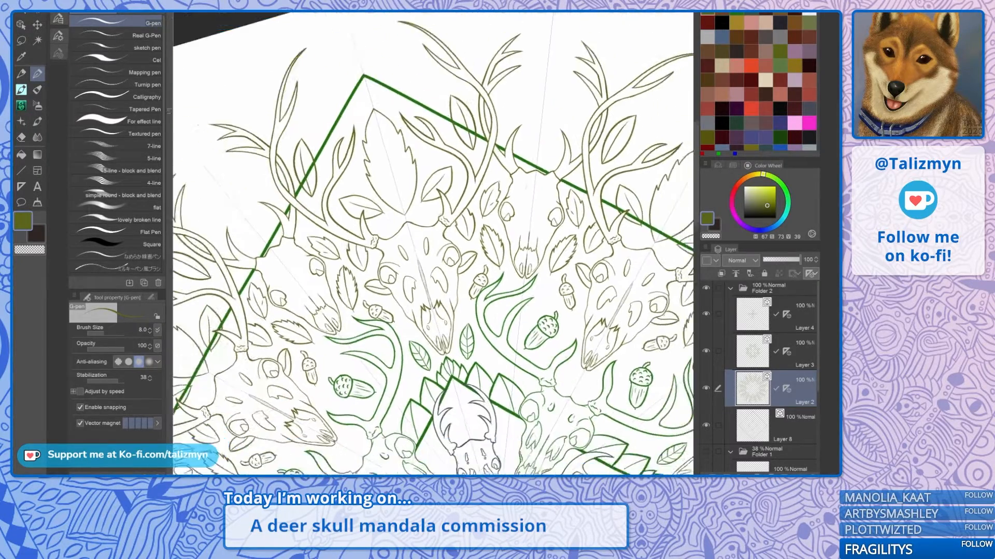
left_click_drag(459, 294, 490, 220)
scroll(529, 292, "down", 3)
left_click_drag(529, 292, 503, 169)
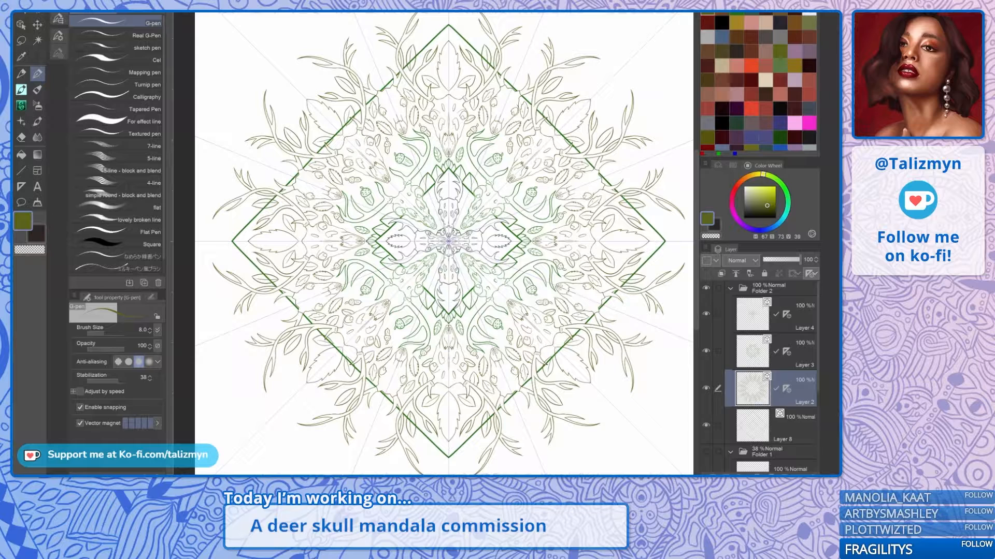
left_click_drag(448, 242, 434, 251)
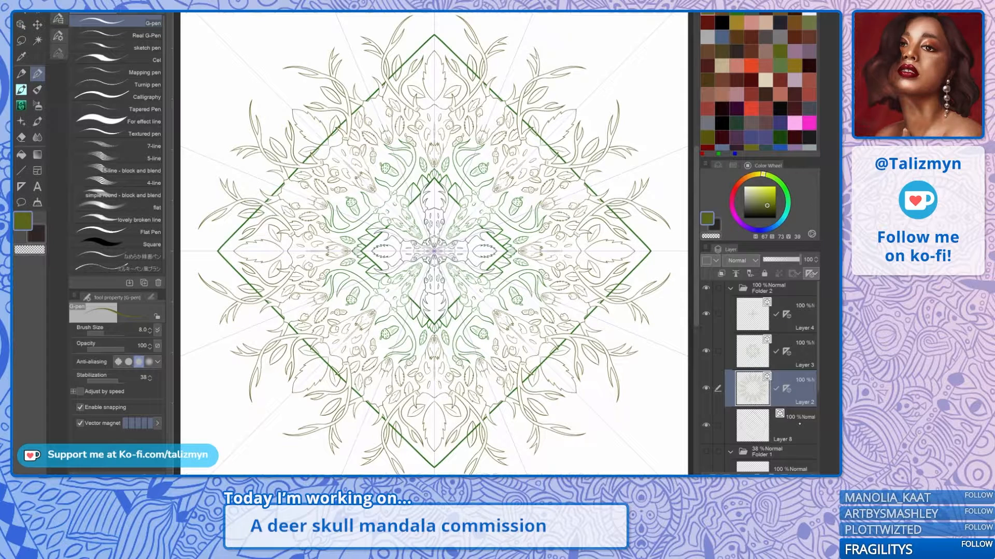
Step: On Layer 3, draw a mirrored pair of smooth dark green leaves with short midribs between the antlers above the green skull
left_click(801, 426)
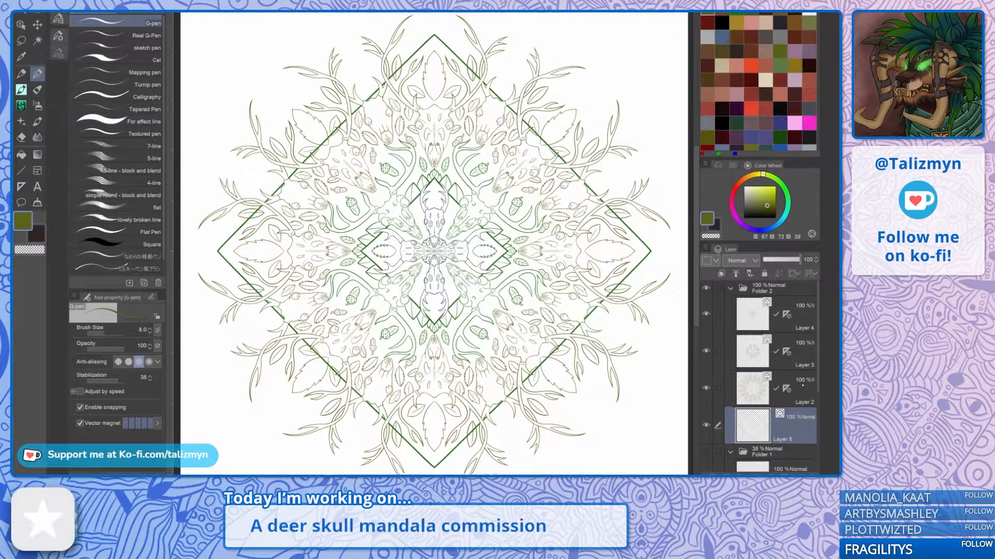
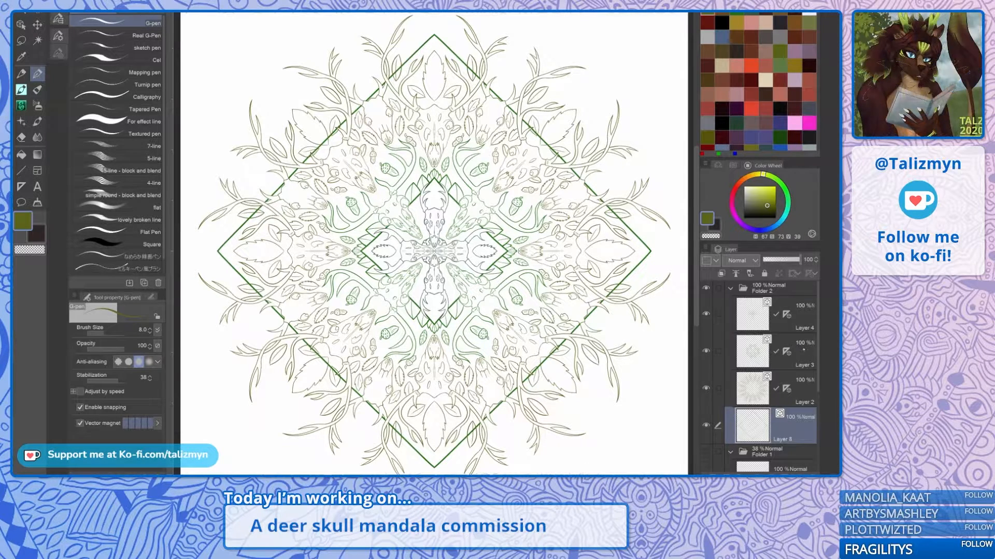
left_click(810, 352)
left_click(707, 15)
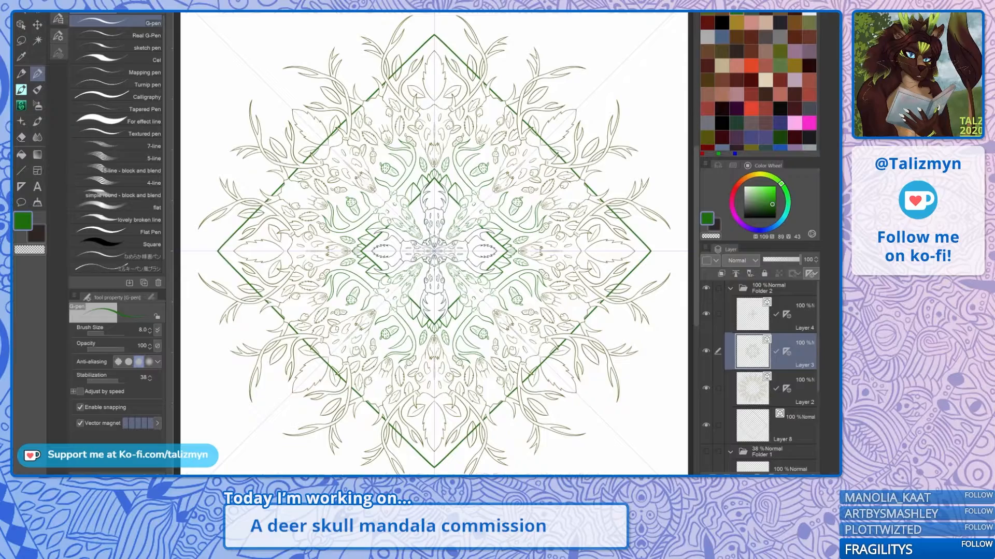
scroll(434, 243, "up", 6)
scroll(474, 238, "up", 2)
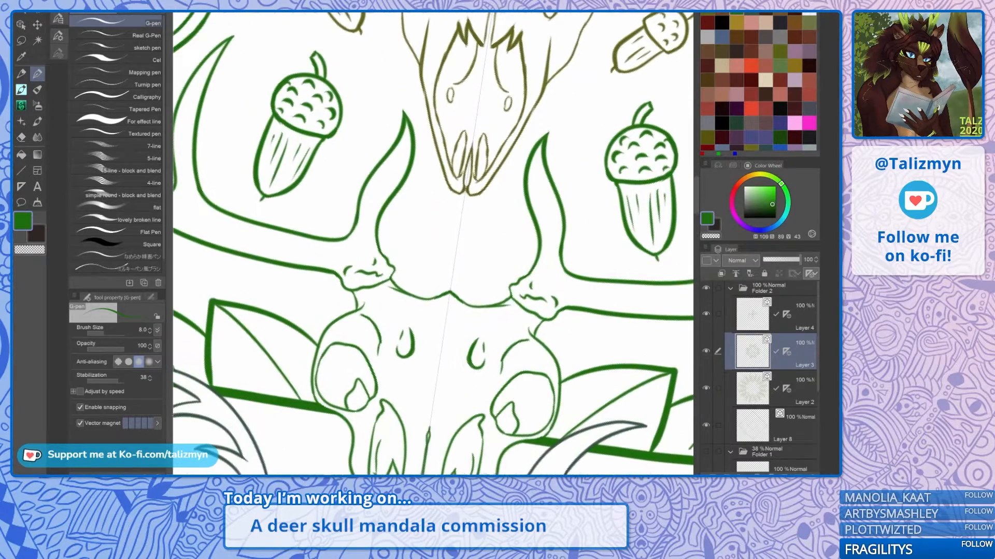
scroll(477, 246, "up", 1)
left_click_drag(477, 246, 464, 290)
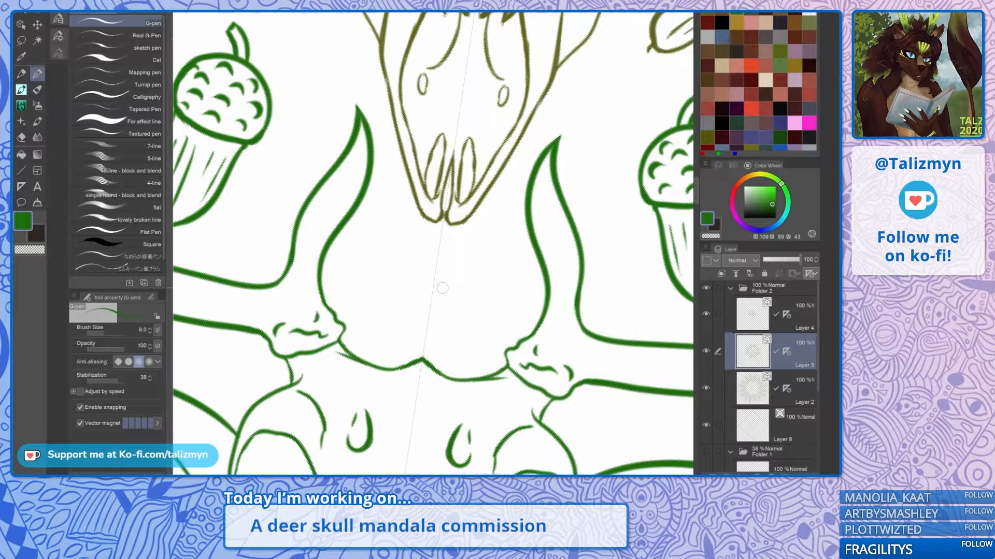
mouse_move(444, 336)
left_mouse_down()
mouse_move(469, 307)
mouse_move(477, 268)
mouse_move(467, 241)
mouse_move(438, 228)
left_mouse_up()
key("ctrl+z")
mouse_move(440, 339)
left_mouse_down()
mouse_move(466, 275)
mouse_move(521, 262)
left_mouse_up()
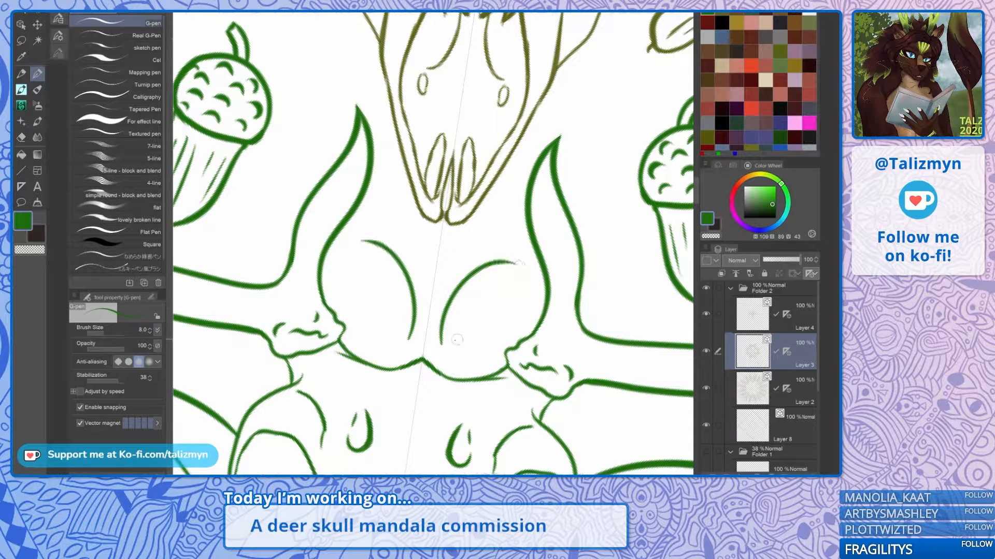
mouse_move(442, 345)
left_mouse_down()
mouse_move(472, 335)
mouse_move(505, 301)
mouse_move(518, 262)
left_mouse_up()
left_click(456, 320)
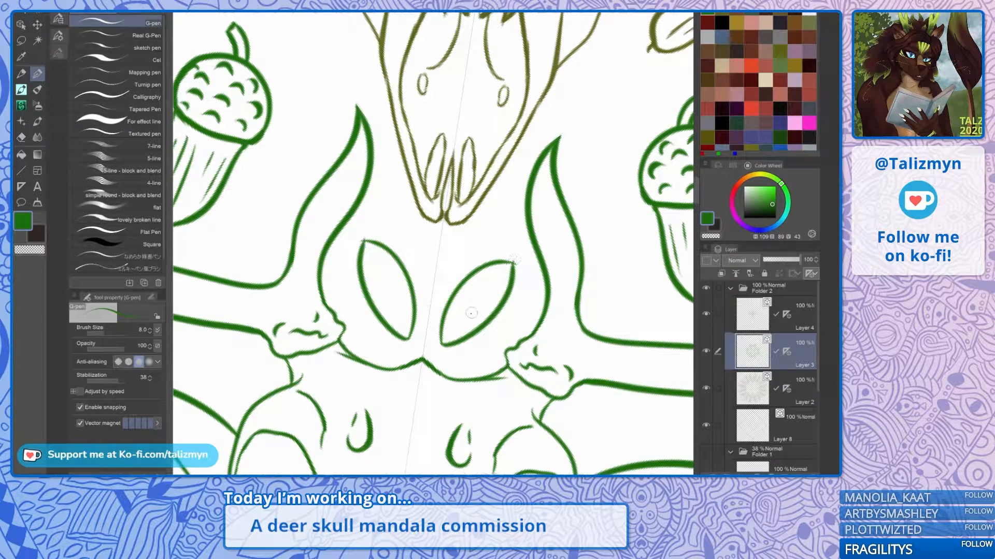
left_click_drag(459, 320, 495, 278)
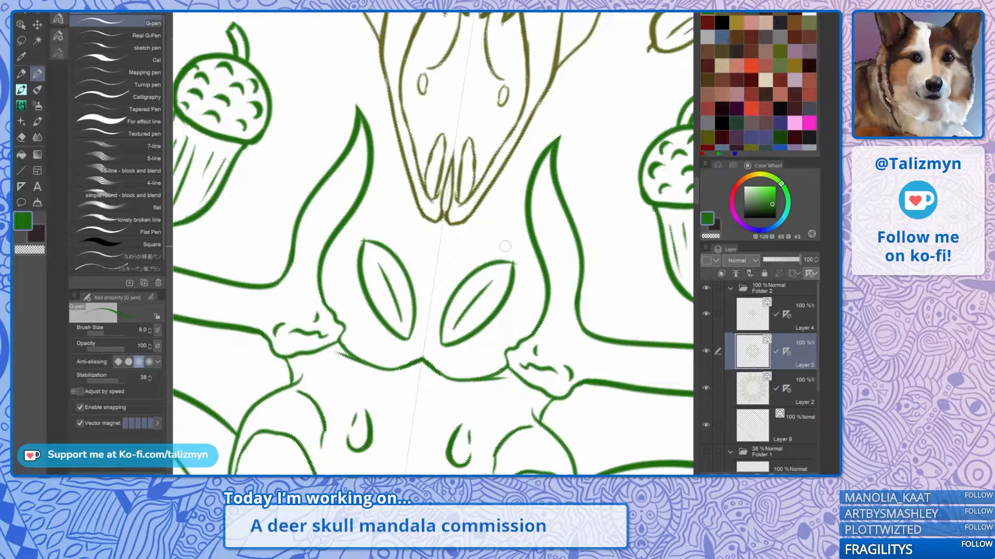
Step: Draw a small smooth pointed leaf outline between the dark green antler's tines and the small olive acorn, and clean up its tip
scroll(505, 247, "down", 8)
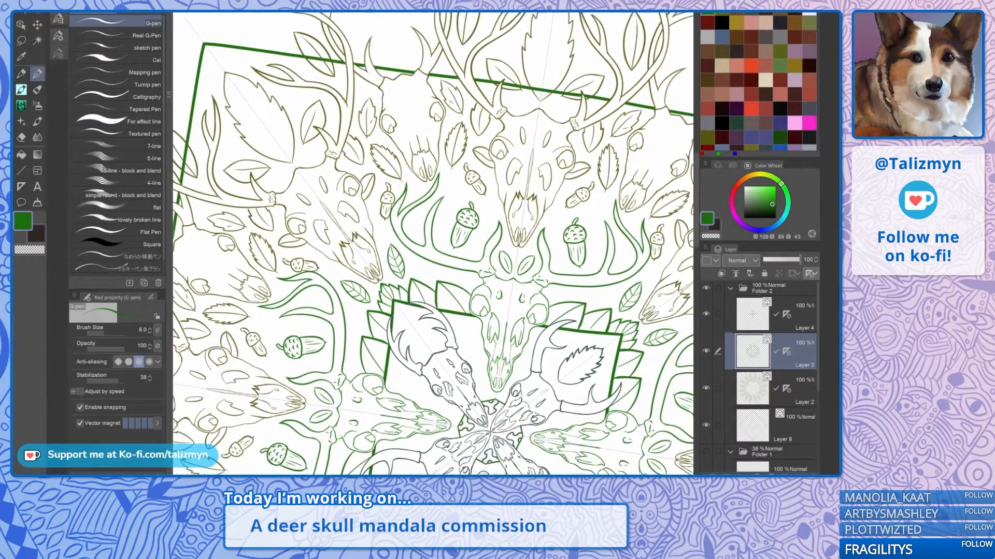
left_click_drag(489, 431, 382, 455)
scroll(513, 245, "up", 6)
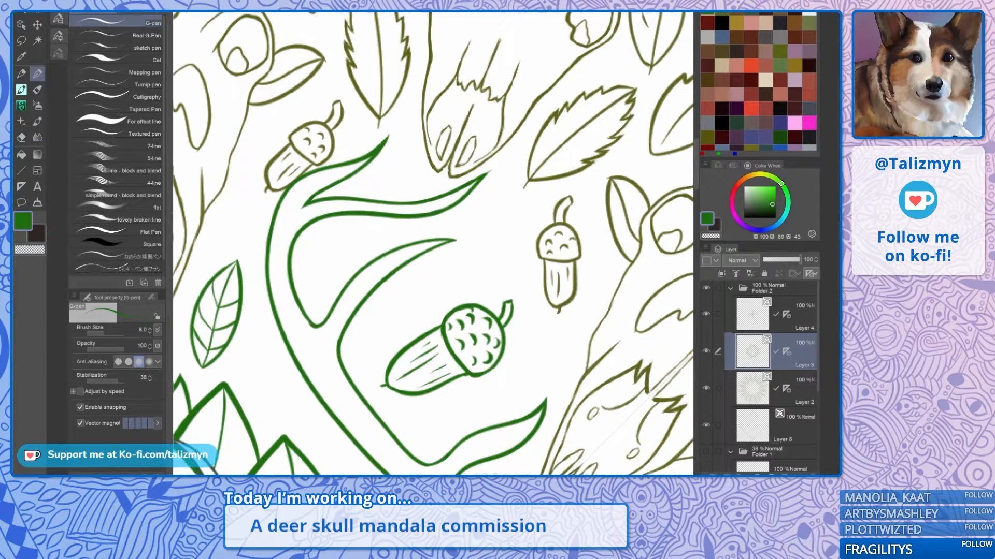
mouse_move(481, 275)
left_mouse_down()
mouse_move(486, 223)
mouse_move(511, 204)
left_mouse_up()
mouse_move(482, 276)
left_mouse_down()
mouse_move(510, 230)
mouse_move(508, 203)
left_mouse_up()
key("ctrl+z")
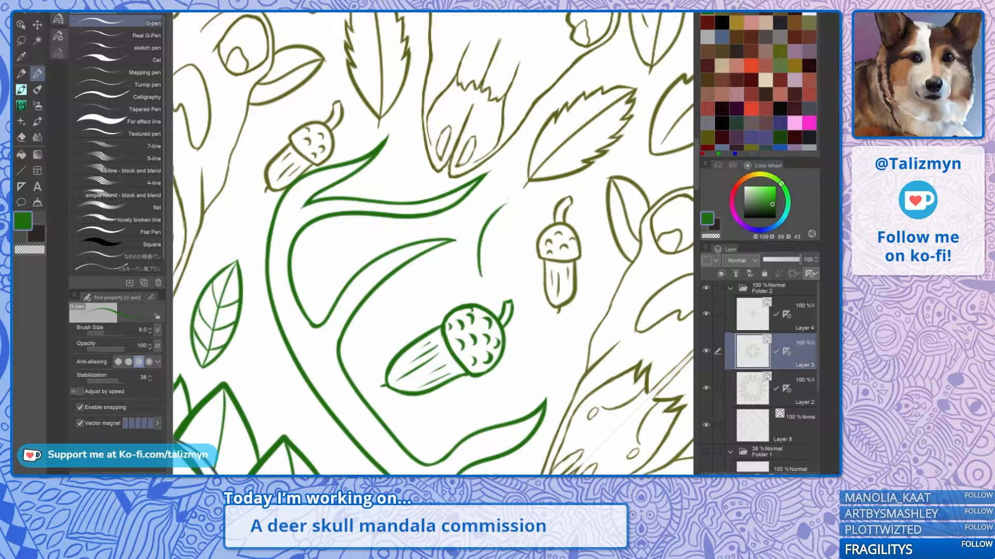
mouse_move(482, 277)
left_mouse_down()
mouse_move(511, 242)
mouse_move(506, 198)
left_mouse_up()
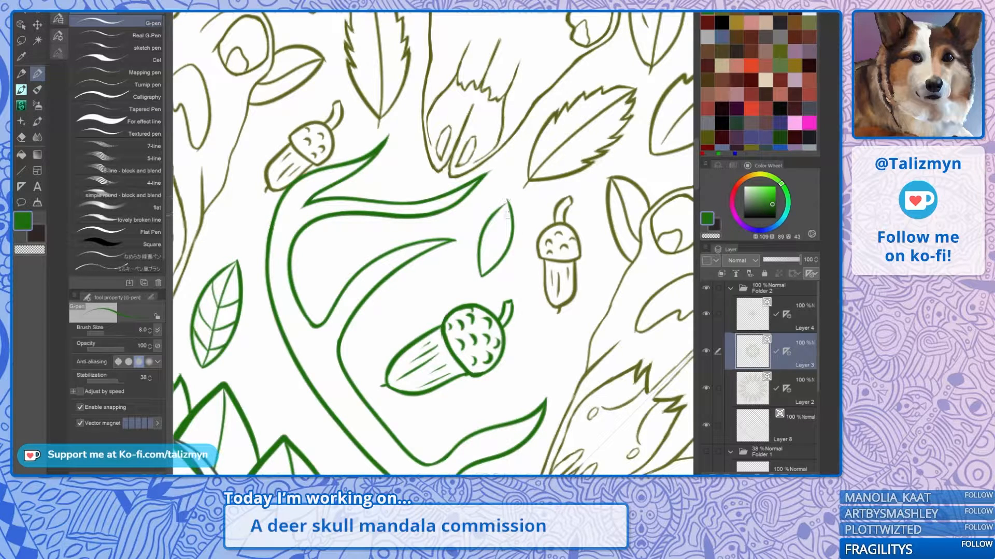
scroll(517, 206, "up", 3)
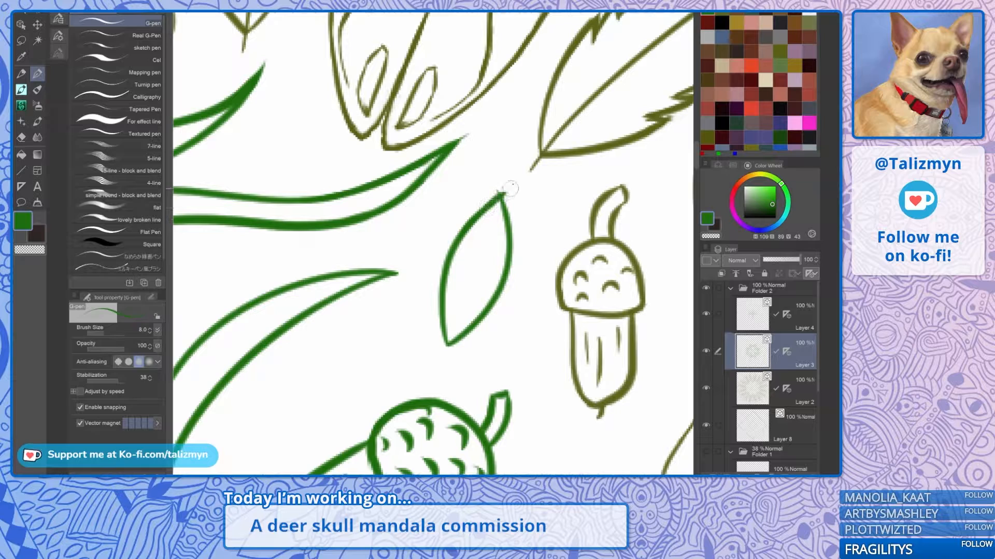
key("e")
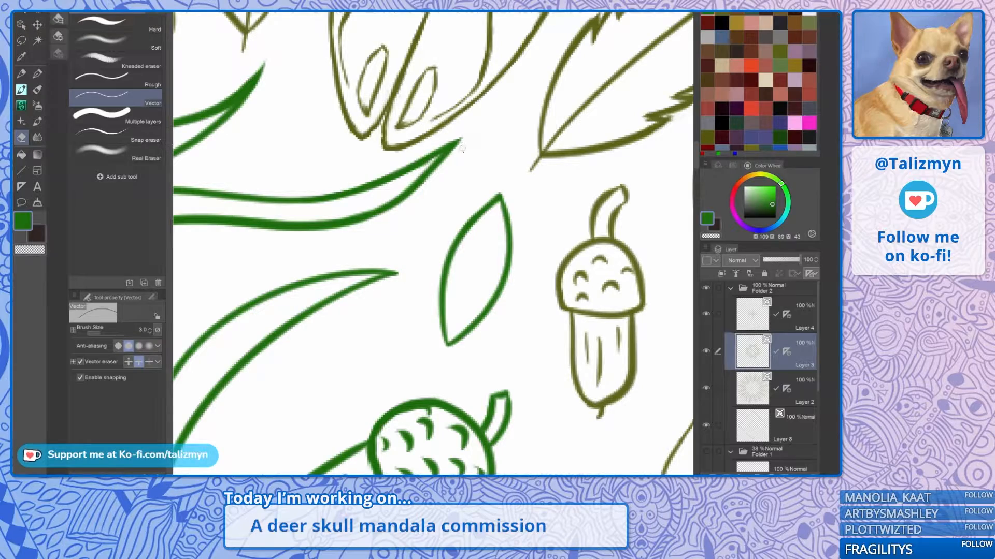
key("p")
Step: Draw a small pointed leaf with a short midrib between the veined leaf and the green antler, above the inner diamond frame's leaves, and tidy its tip
scroll(481, 238, "down", 6)
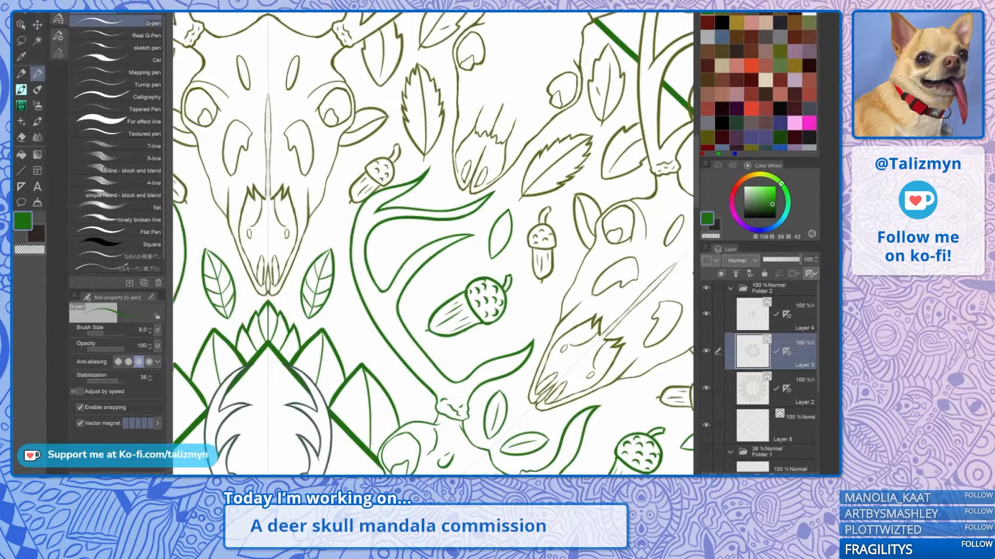
scroll(481, 237, "down", 3)
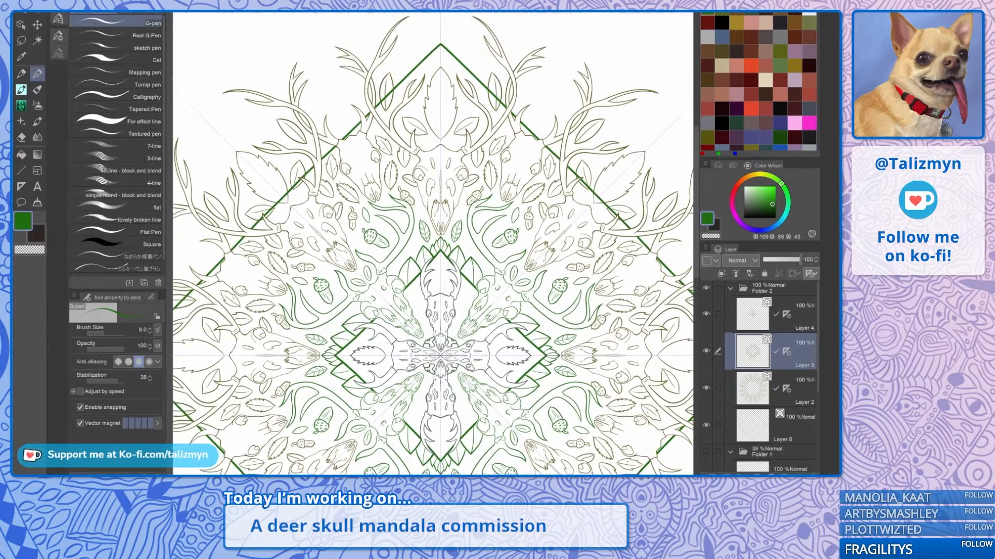
scroll(481, 237, "up", 6)
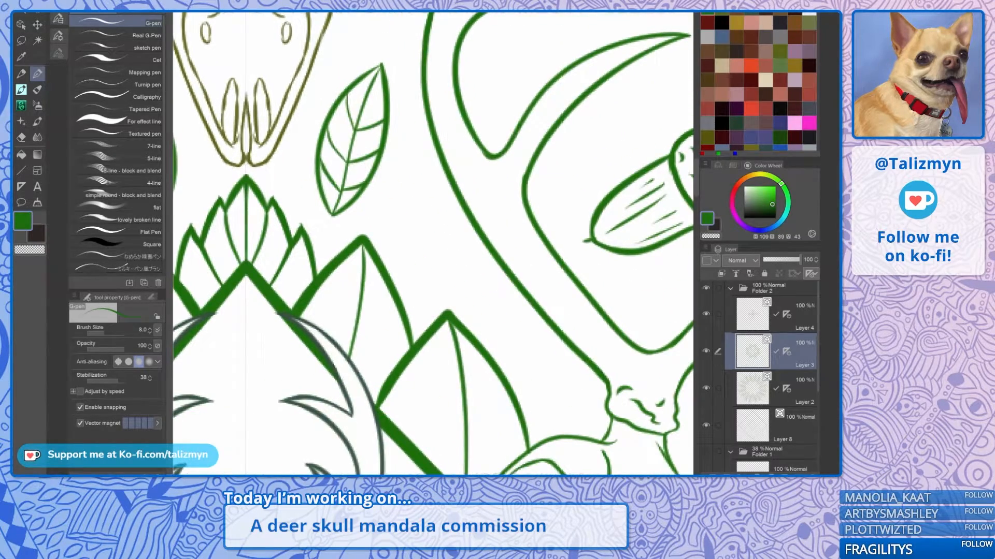
mouse_move(420, 284)
left_mouse_down()
mouse_move(407, 225)
mouse_move(432, 191)
left_mouse_up()
mouse_move(428, 288)
left_mouse_down()
mouse_move(448, 259)
mouse_move(428, 186)
left_mouse_up()
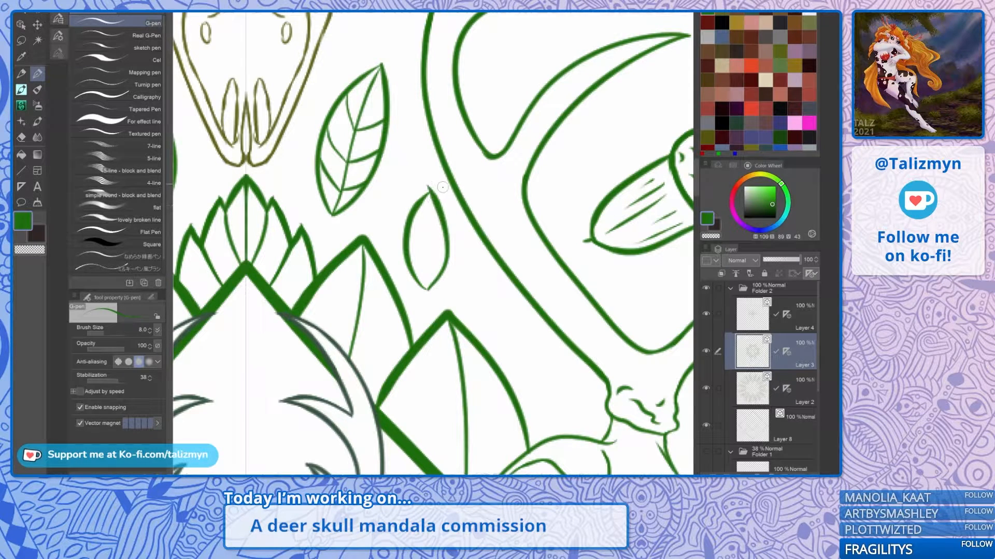
key("ctrl+z")
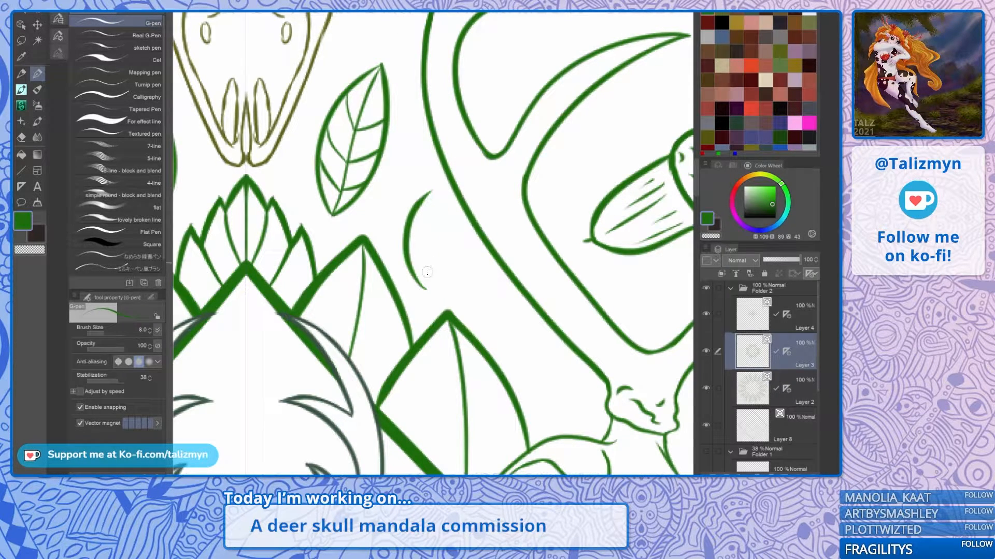
mouse_move(425, 288)
left_mouse_down()
mouse_move(444, 271)
mouse_move(429, 178)
left_mouse_up()
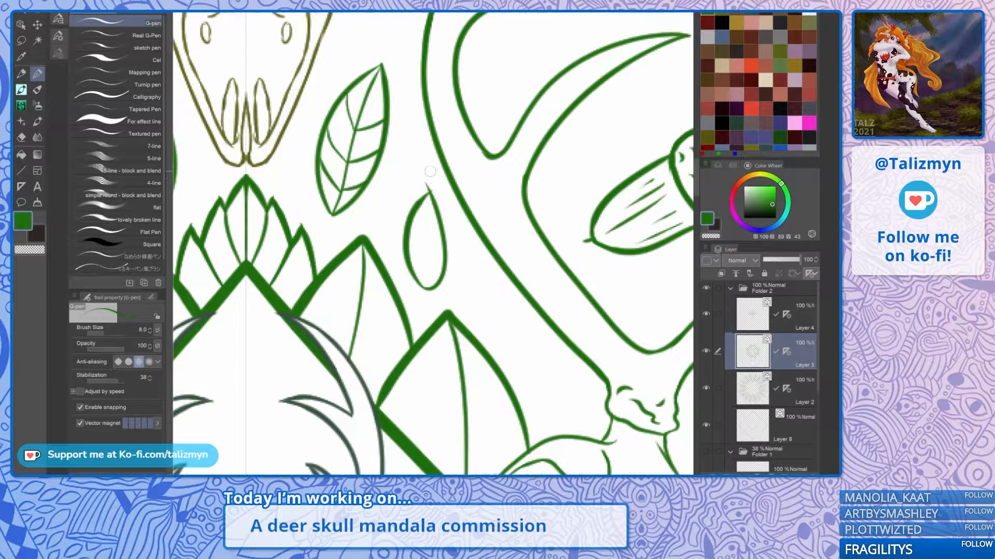
left_click_drag(428, 270, 429, 193)
key("e")
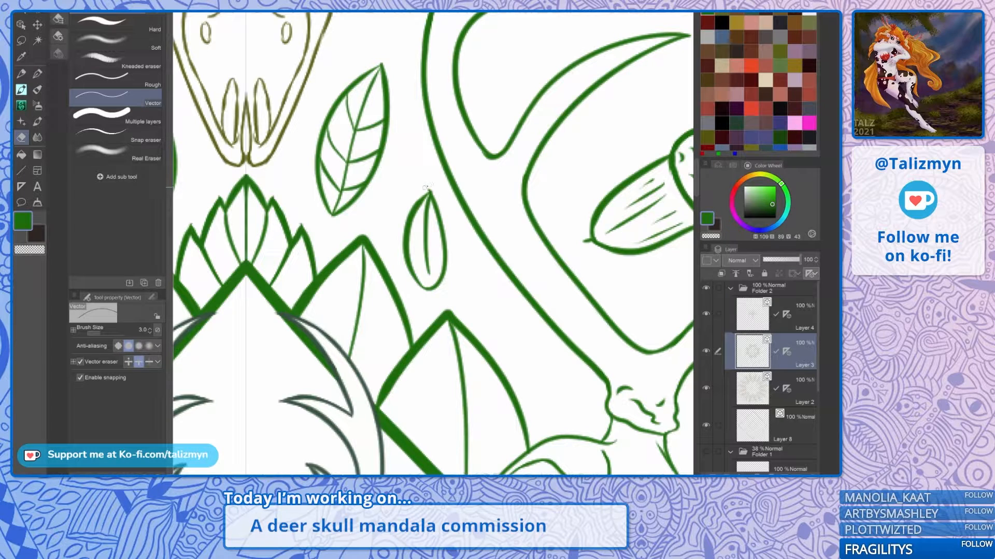
key("p")
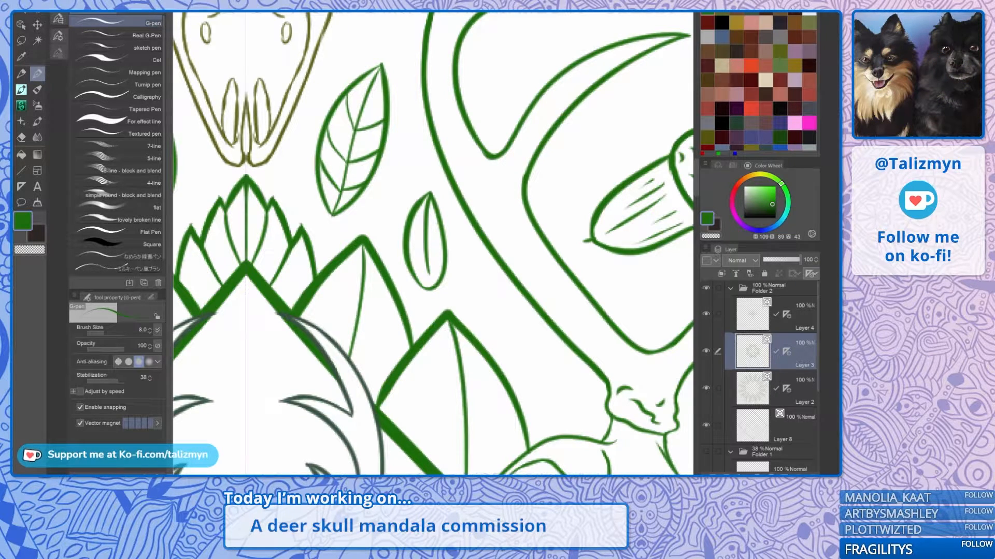
Step: Examine the whole mandala for remaining gaps around the inner diamond frame and the green skulls
key("ctrl+minus")
key("ctrl+minus")
key("ctrl+minus")
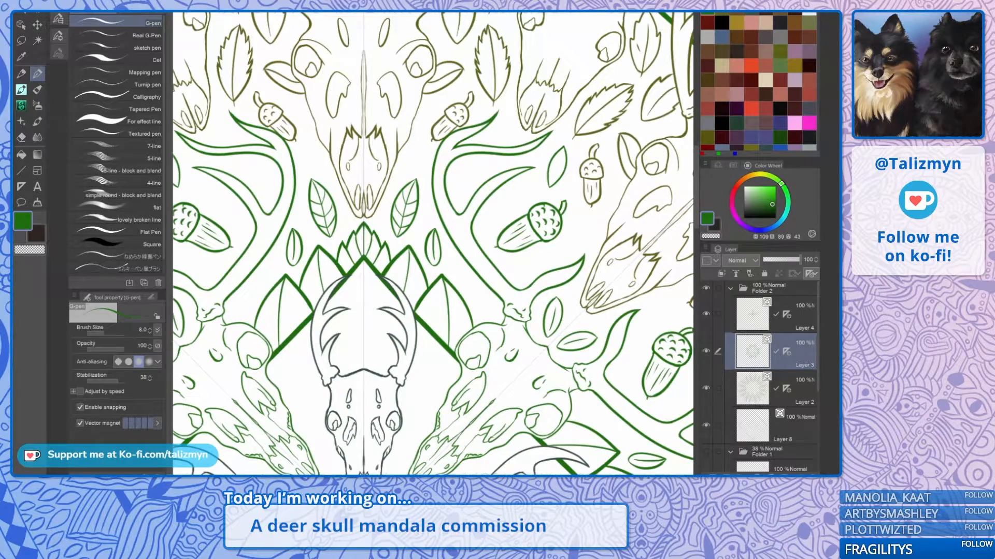
scroll(433, 244, "down", 6)
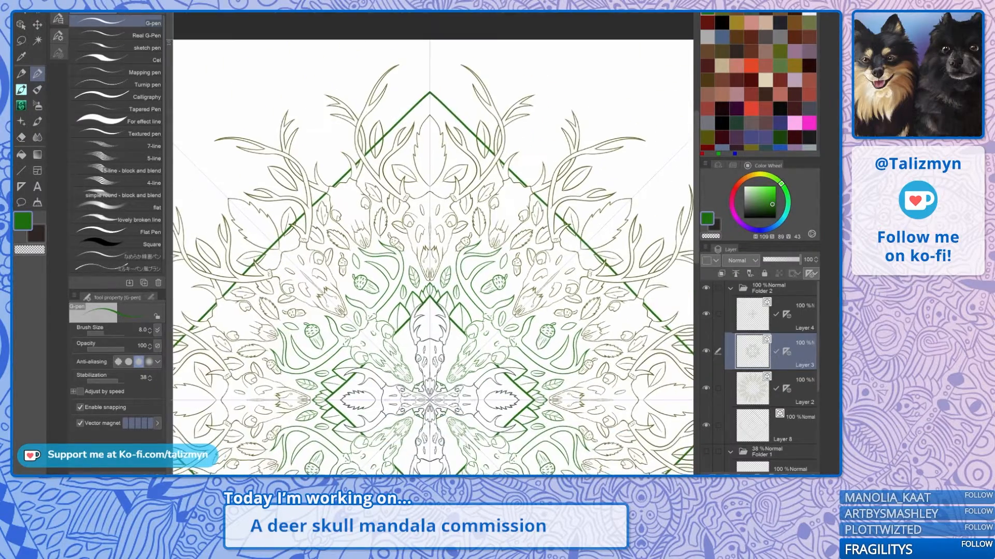
scroll(433, 244, "up", 1)
left_click_drag(433, 243, 432, 233)
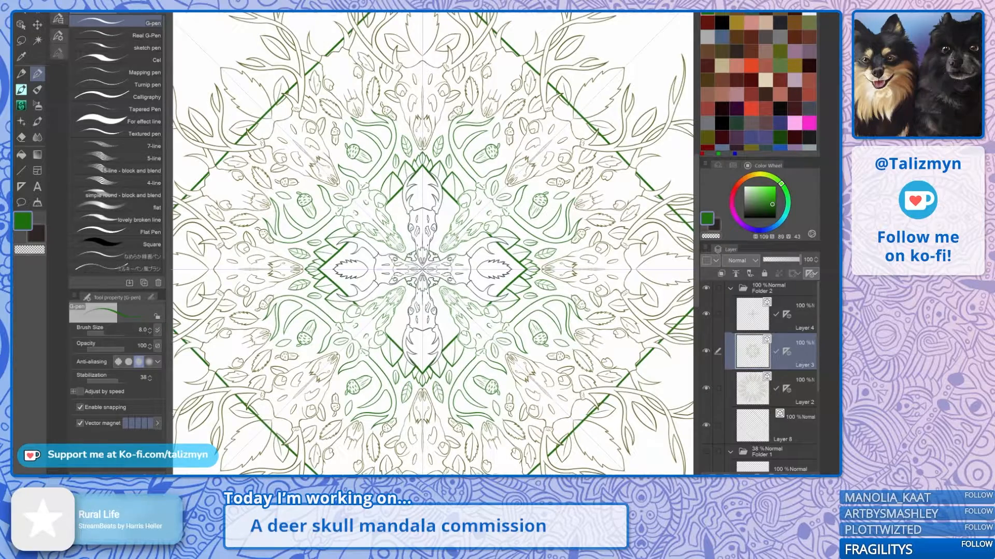
left_click_drag(433, 244, 490, 314)
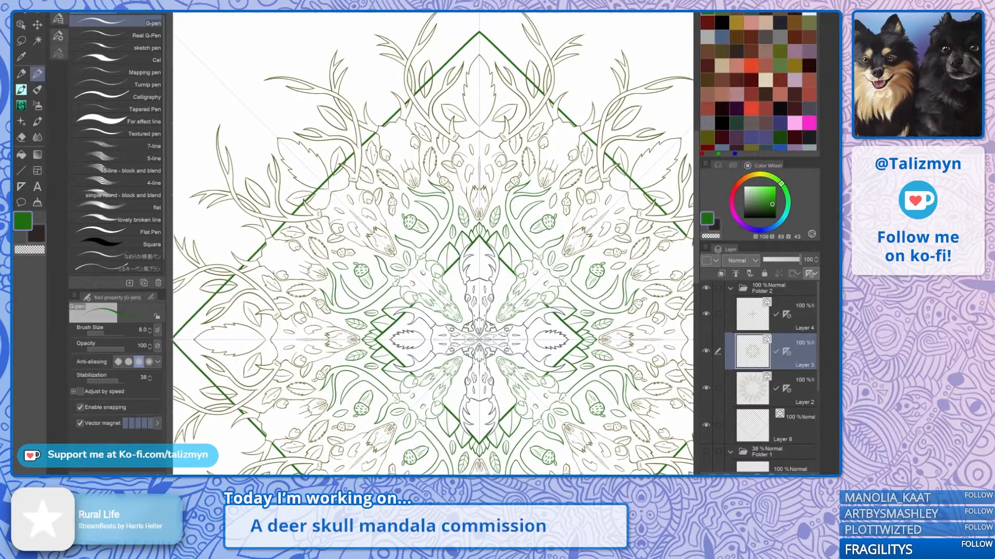
Step: Draw a small pointed leaf with a midrib between the green antler's base and the inner frame's large leaf, and trim the midrib's overshoot
scroll(438, 252, "up", 4)
scroll(446, 259, "up", 1)
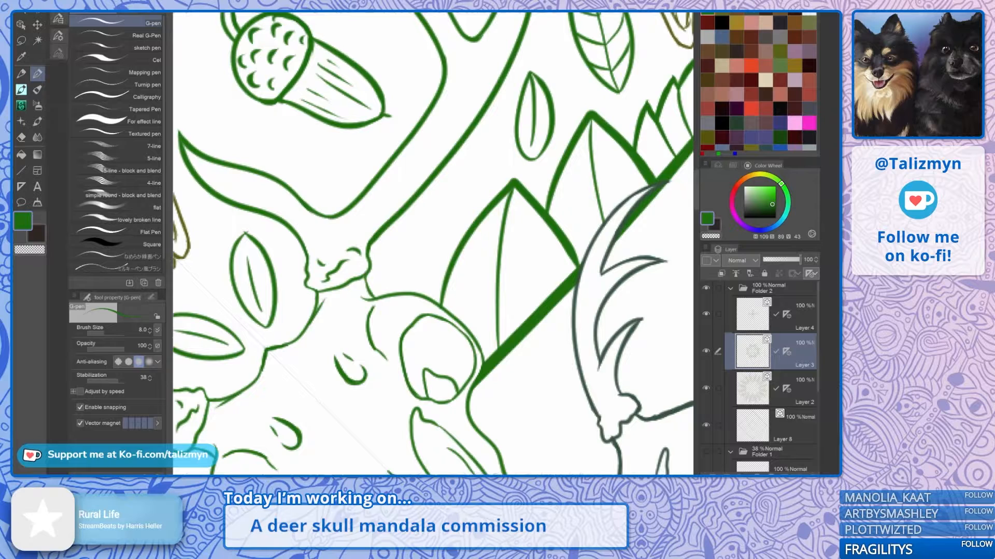
scroll(418, 251, "up", 1)
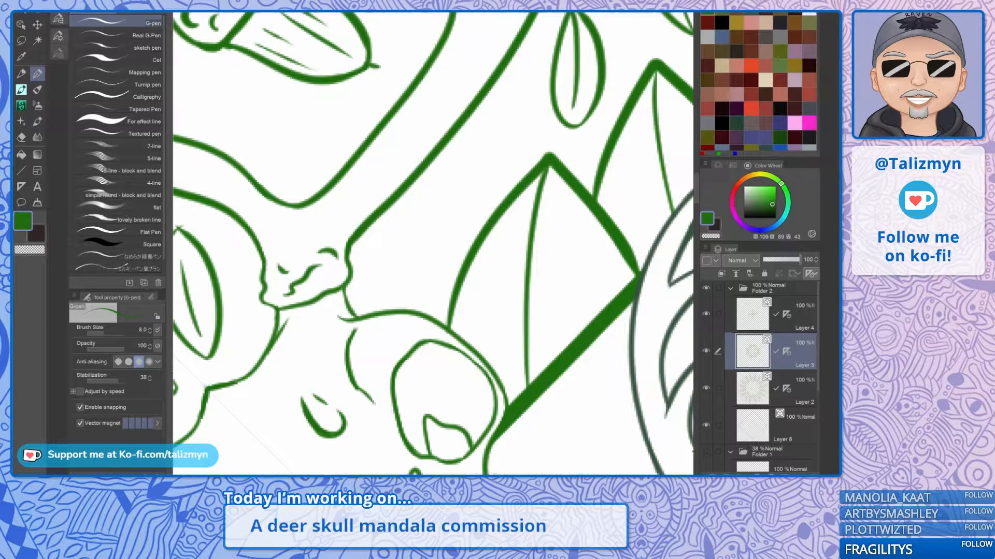
key("ctrl+plus")
key("ctrl+plus")
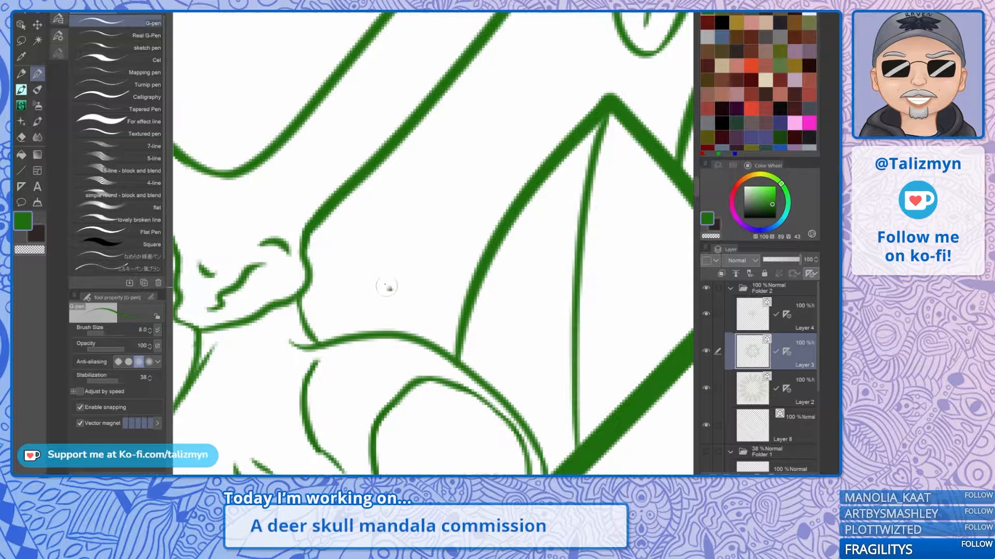
mouse_move(386, 286)
left_mouse_down()
mouse_move(379, 224)
mouse_move(440, 173)
left_mouse_up()
mouse_move(392, 293)
left_mouse_down()
mouse_move(447, 221)
mouse_move(449, 174)
mouse_move(415, 202)
left_mouse_up()
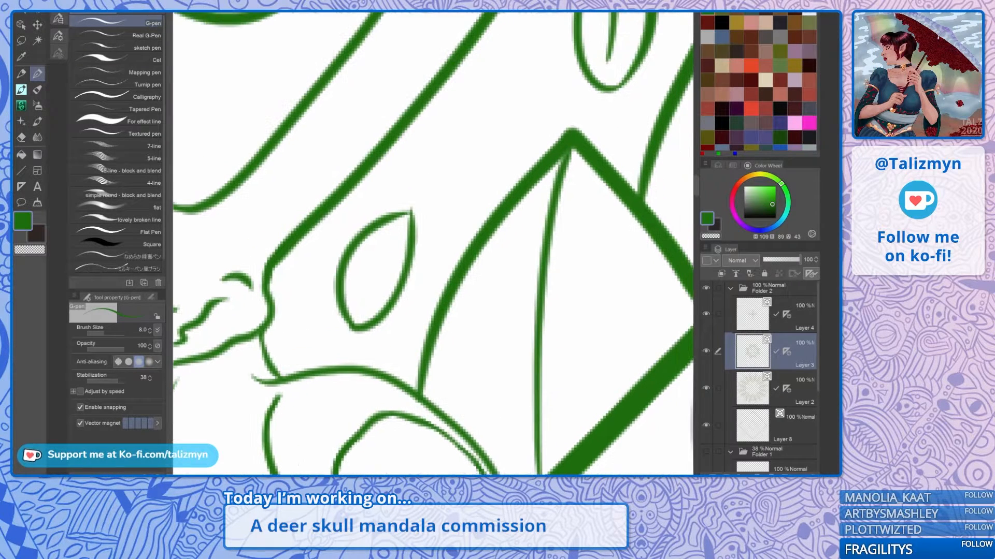
mouse_move(360, 302)
left_mouse_down()
mouse_move(388, 240)
mouse_move(433, 185)
left_mouse_up()
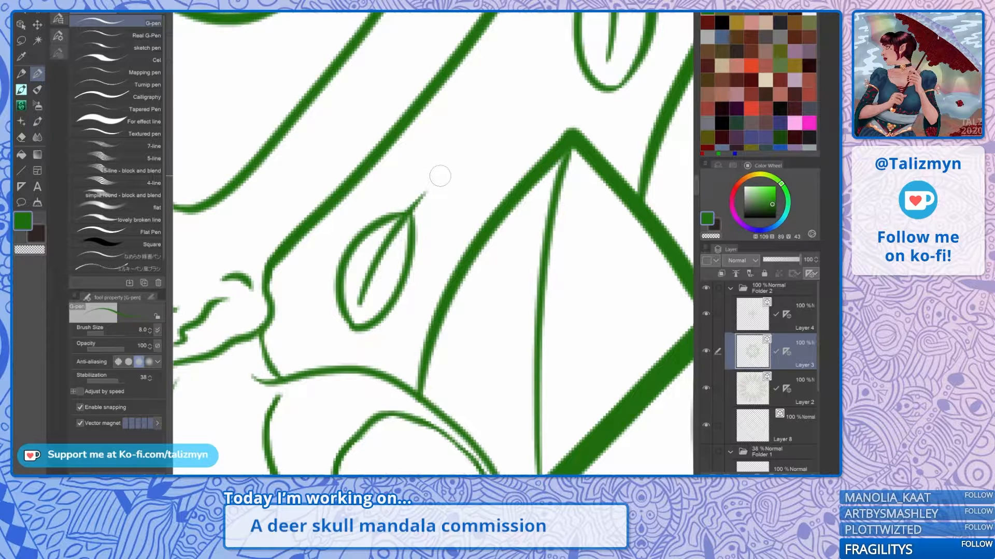
key("e")
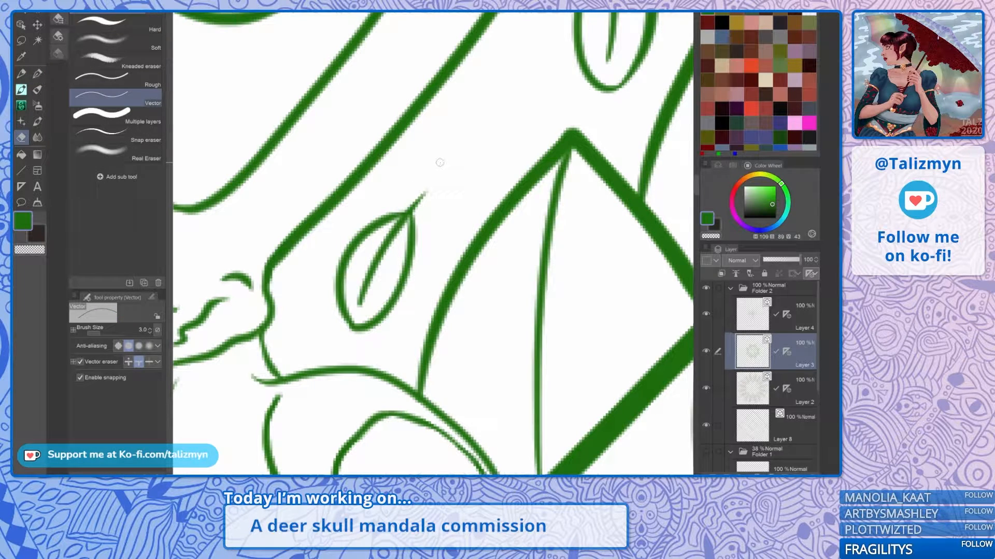
left_click_drag(413, 197, 432, 192)
key("p")
Step: Examine how the small leaves repeat around the green skulls and antlers, and check the whole mandala out to its outer frame
scroll(397, 200, "down", 5)
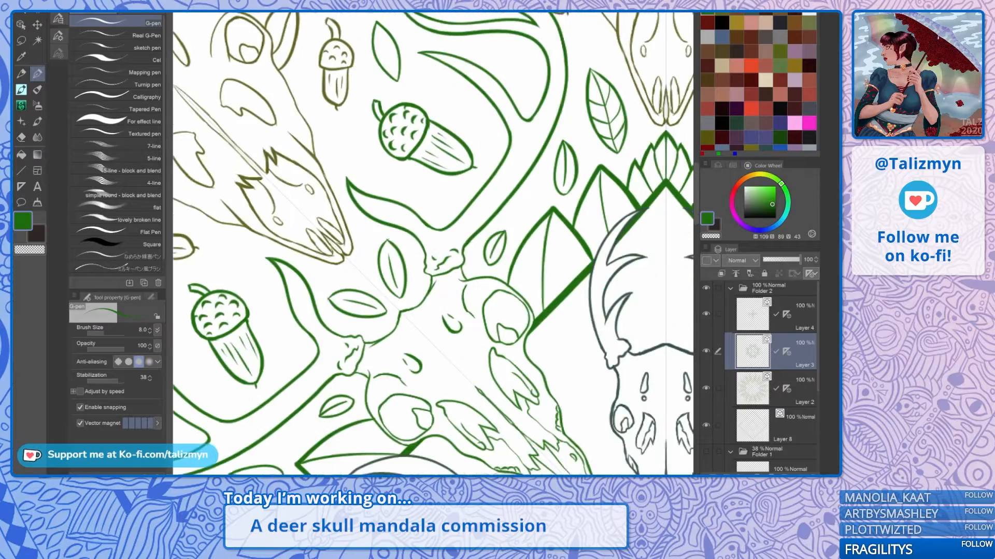
key("asciicircum")
key("asciicircum")
key("asciicircum")
key("asciicircum")
key("asciicircum")
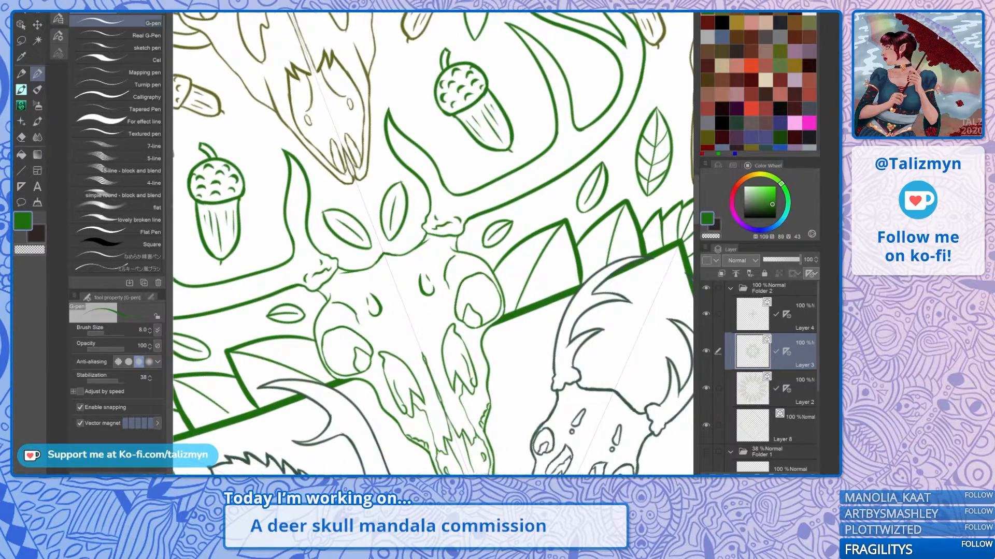
scroll(555, 216, "down", 4)
left_click_drag(555, 217, 541, 293)
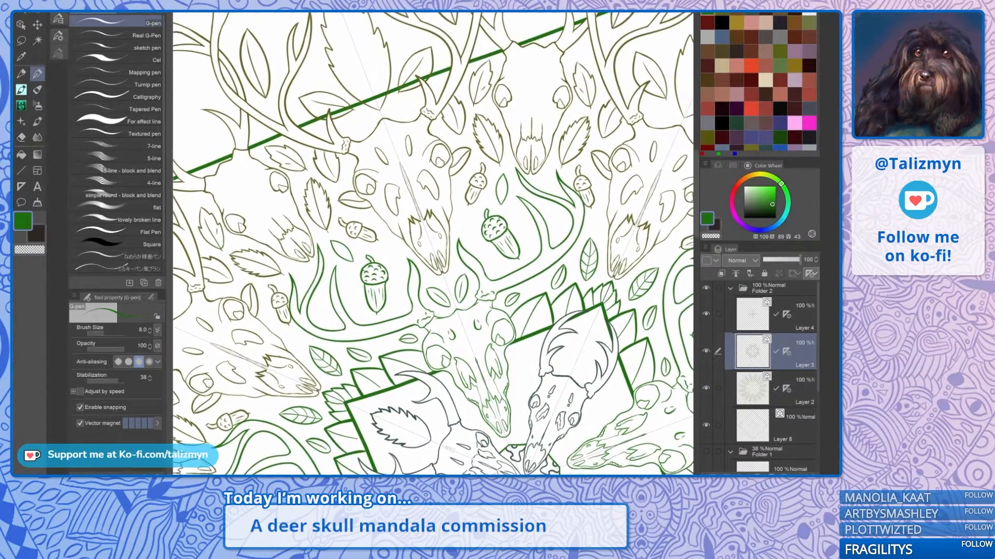
scroll(459, 226, "up", 6)
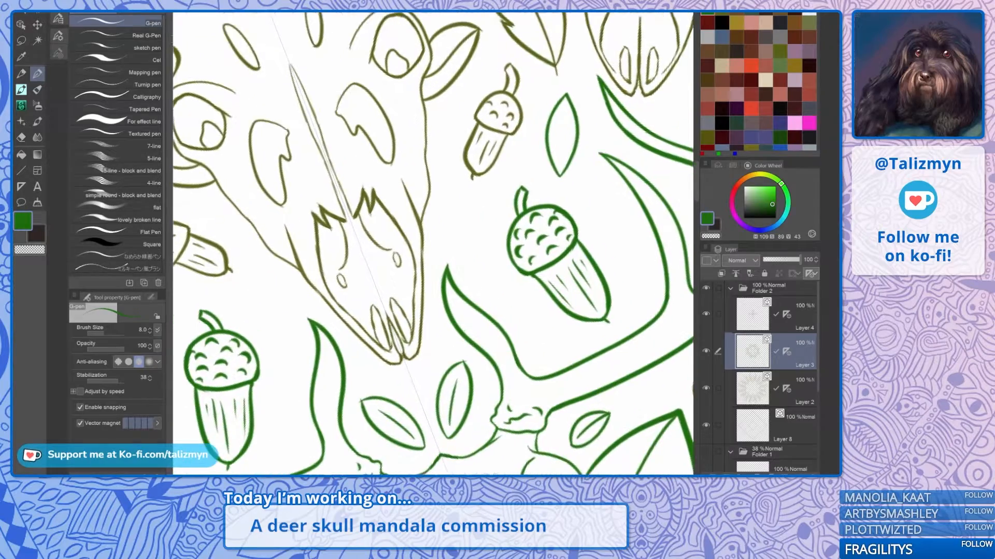
scroll(456, 224, "up", 1)
scroll(456, 224, "down", 8)
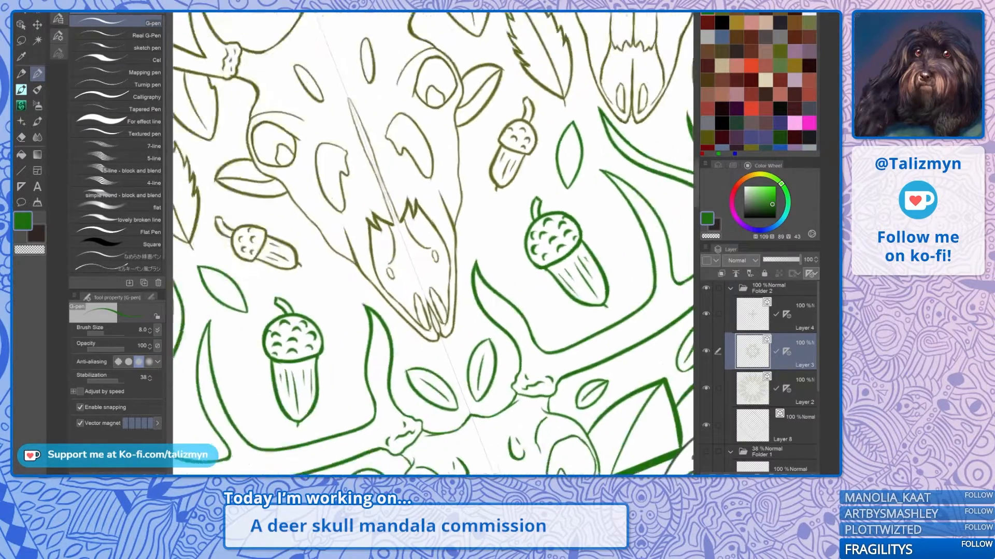
left_click_drag(544, 204, 511, 108)
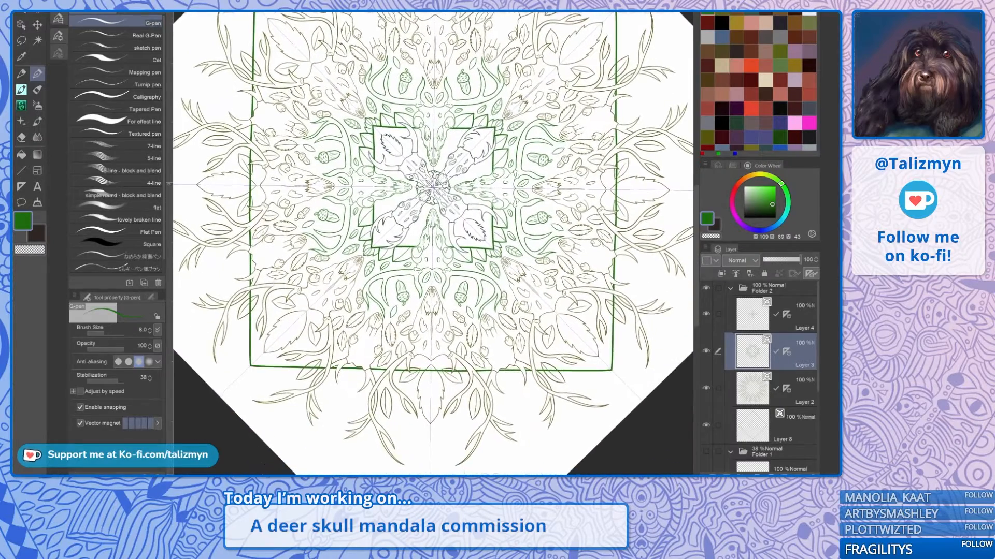
left_click_drag(433, 188, 439, 230)
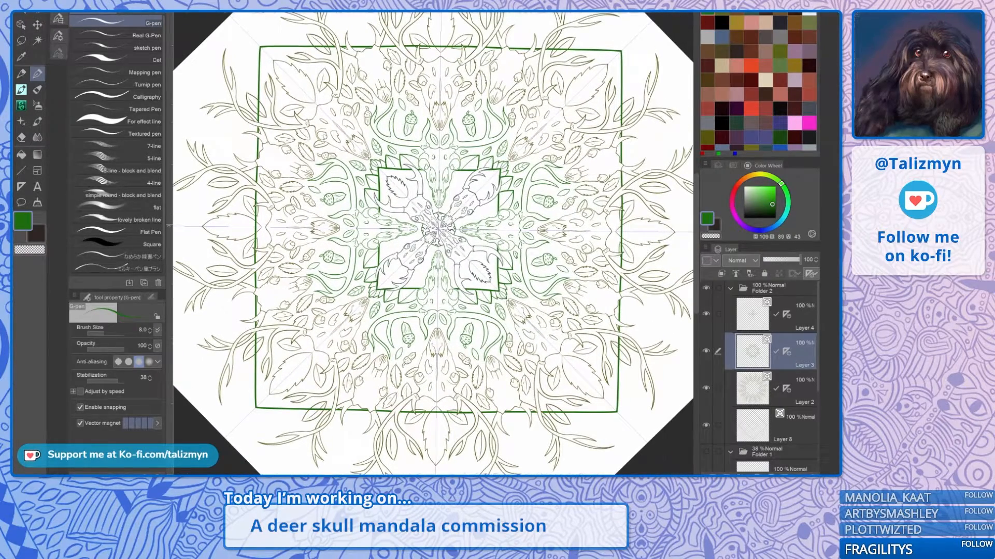
Step: Switch to the outer frame's layer and the Vector eraser where the frame line crosses the small leaf beside the antler
left_click(802, 425)
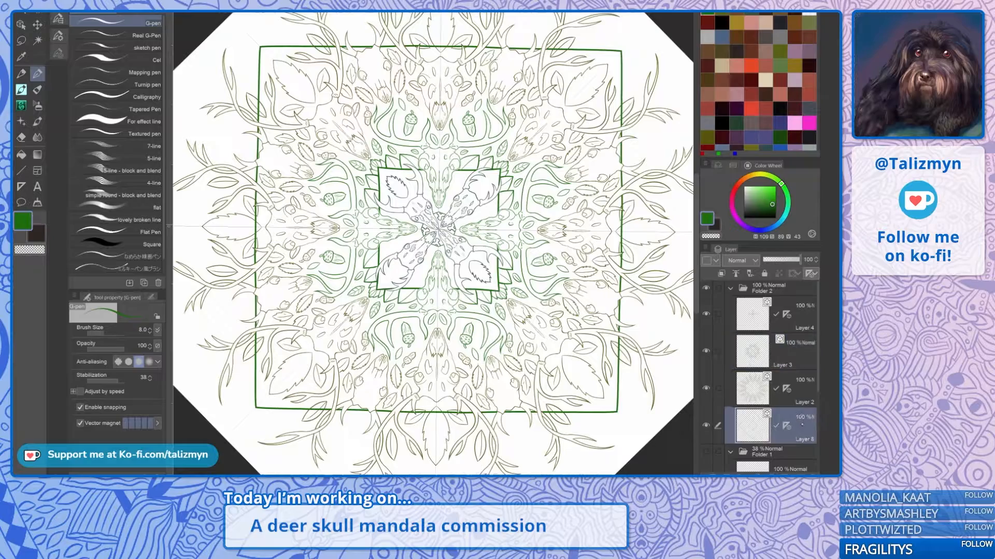
left_click_drag(559, 408, 538, 345)
scroll(539, 344, "up", 7)
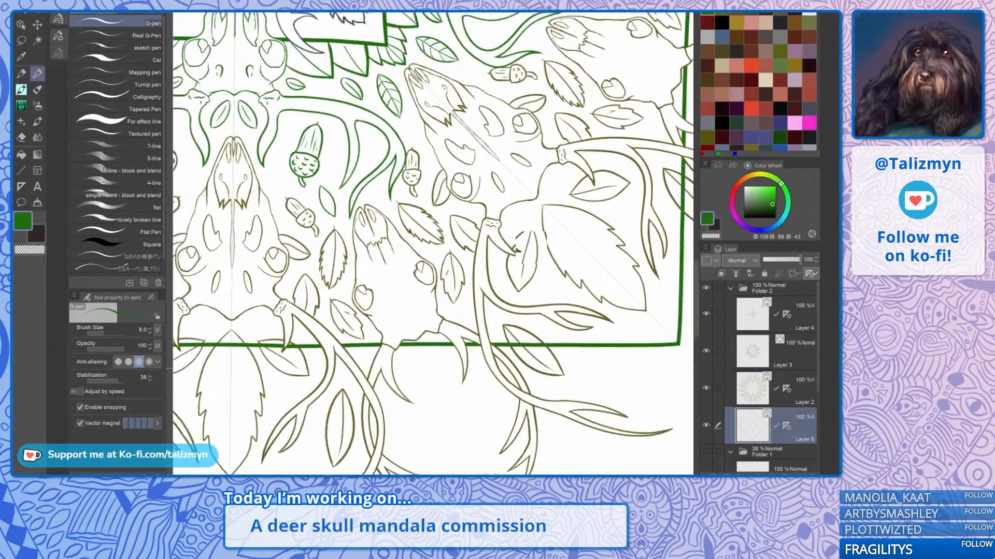
scroll(535, 337, "up", 4)
key("e")
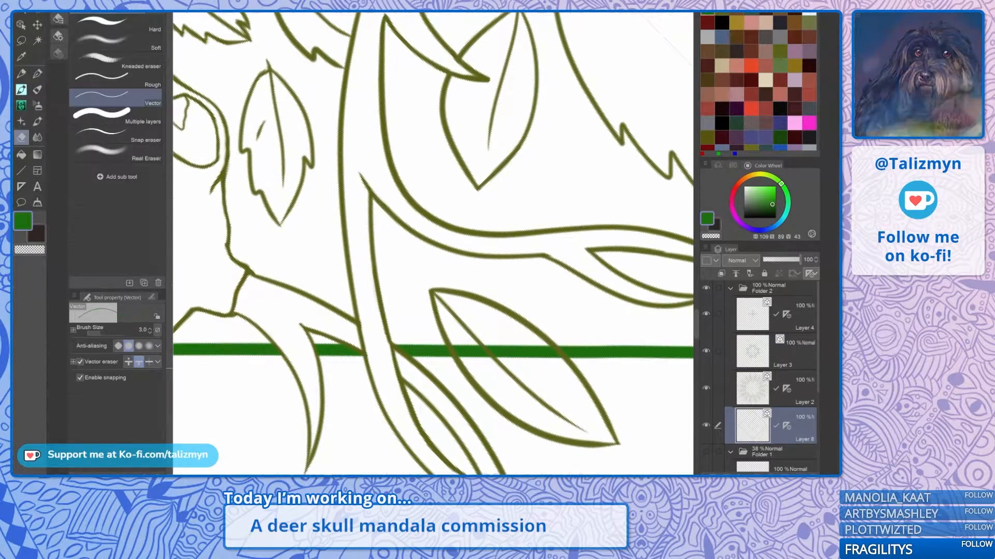
left_click(471, 352)
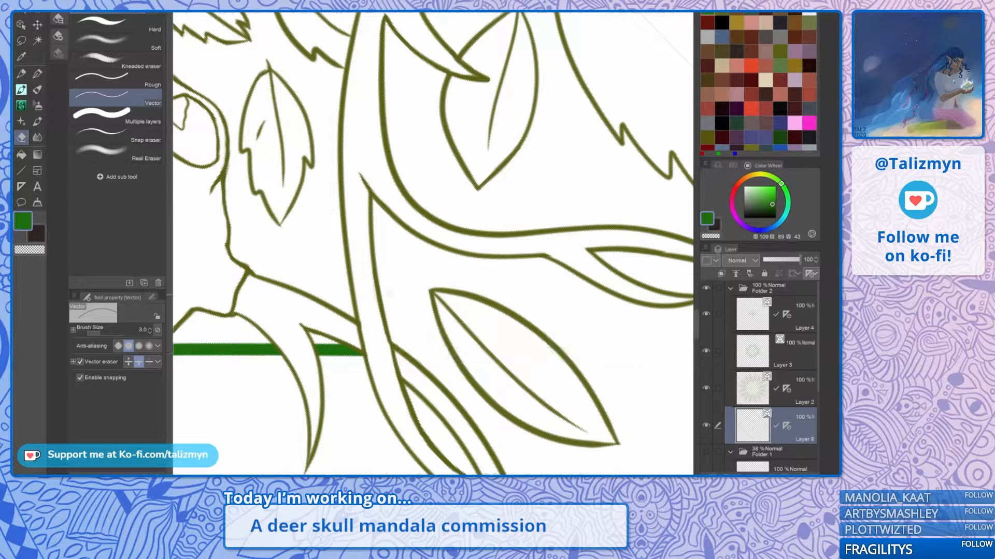
key("bracketright")
scroll(480, 292, "down", 4)
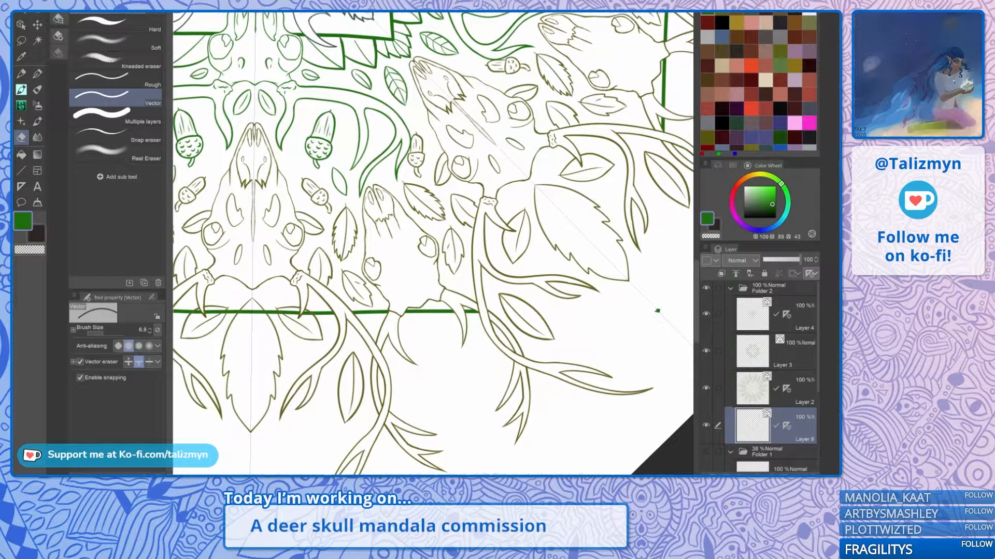
key("ctrl+z")
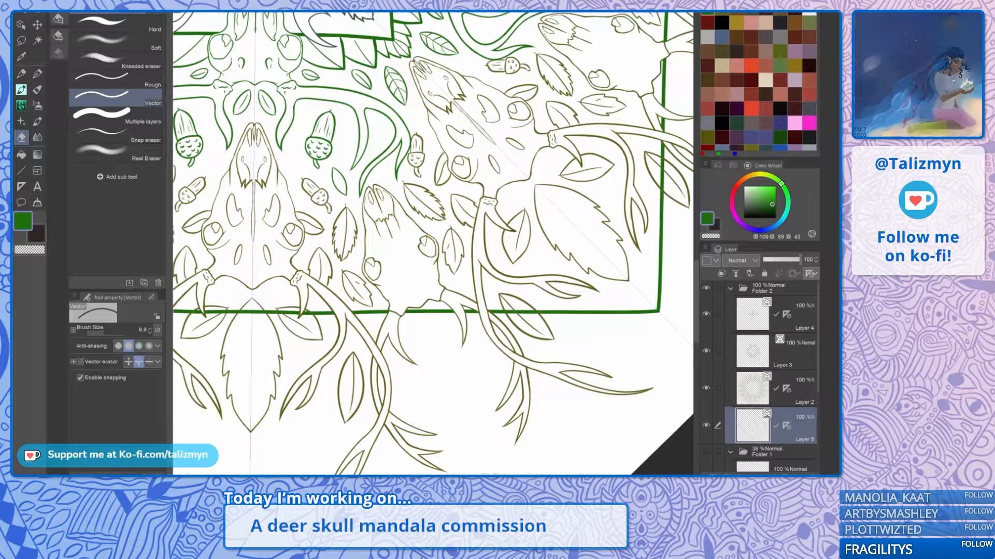
Step: Erase the outer frame line only where it runs through the small leaf beside the branching antler
scroll(525, 303, "up", 4)
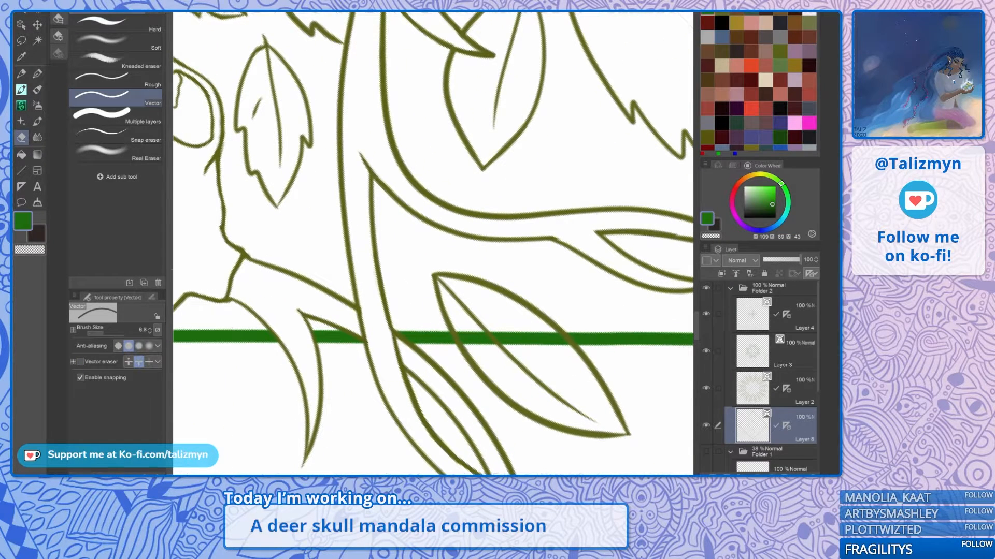
left_click(469, 338)
mouse_move(474, 330)
left_mouse_down()
mouse_move(483, 344)
mouse_move(520, 345)
left_mouse_up()
mouse_move(515, 331)
left_mouse_down()
mouse_move(550, 359)
mouse_move(558, 338)
left_mouse_up()
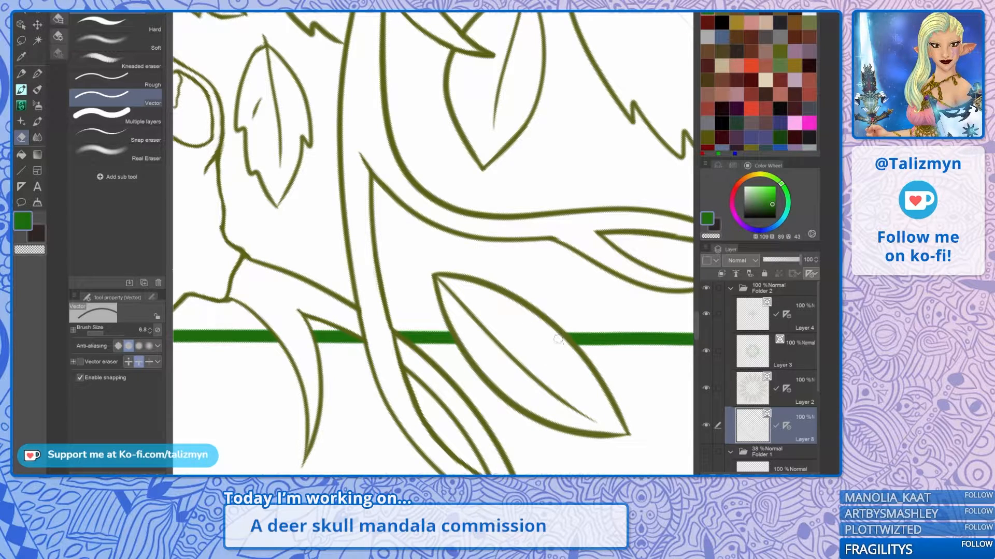
Step: Erase the outer frame line inside the small leaf behind the antler's base and inside the large serrated leaf at the frame side's middle
key("ctrl+minus")
key("ctrl+minus")
key("ctrl+minus")
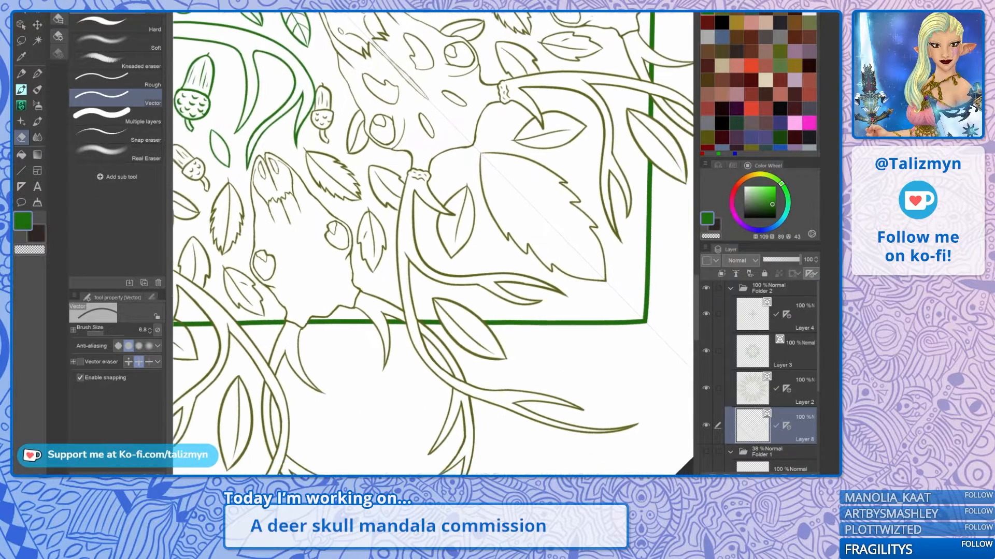
key("ctrl+minus")
key("ctrl+minus")
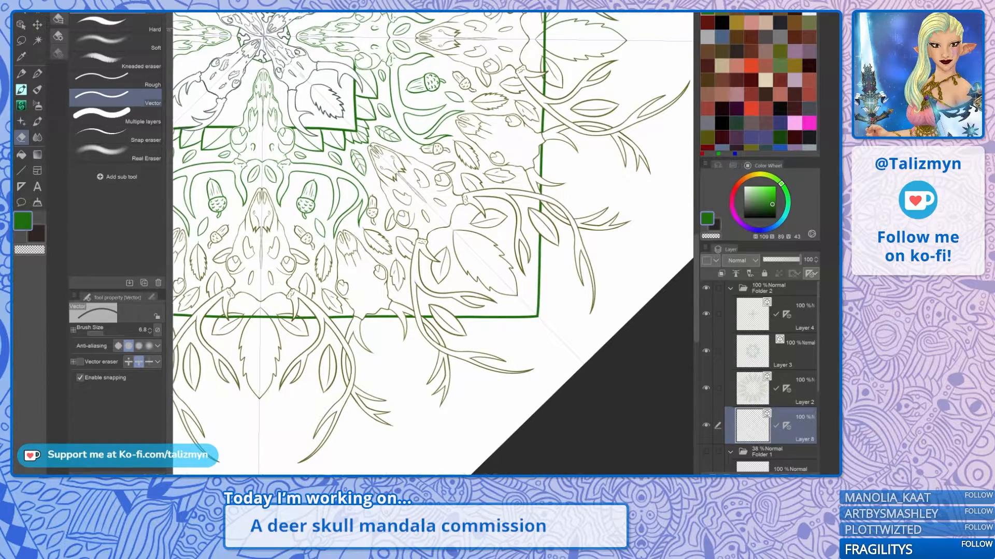
left_click_drag(363, 290, 552, 273)
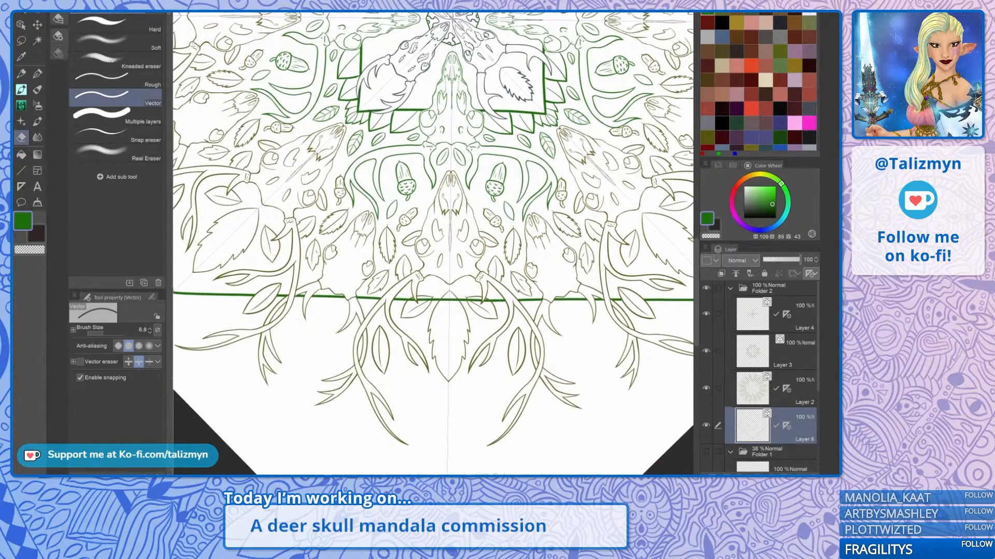
scroll(477, 298, "up", 6)
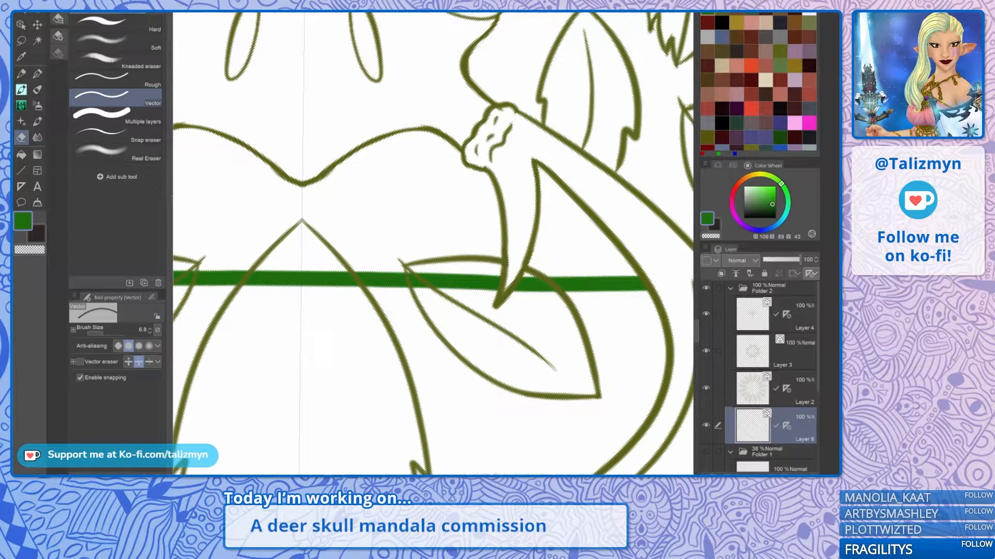
mouse_move(422, 275)
left_mouse_down()
mouse_move(439, 287)
mouse_move(449, 274)
mouse_move(474, 272)
mouse_move(513, 293)
mouse_move(539, 284)
left_mouse_up()
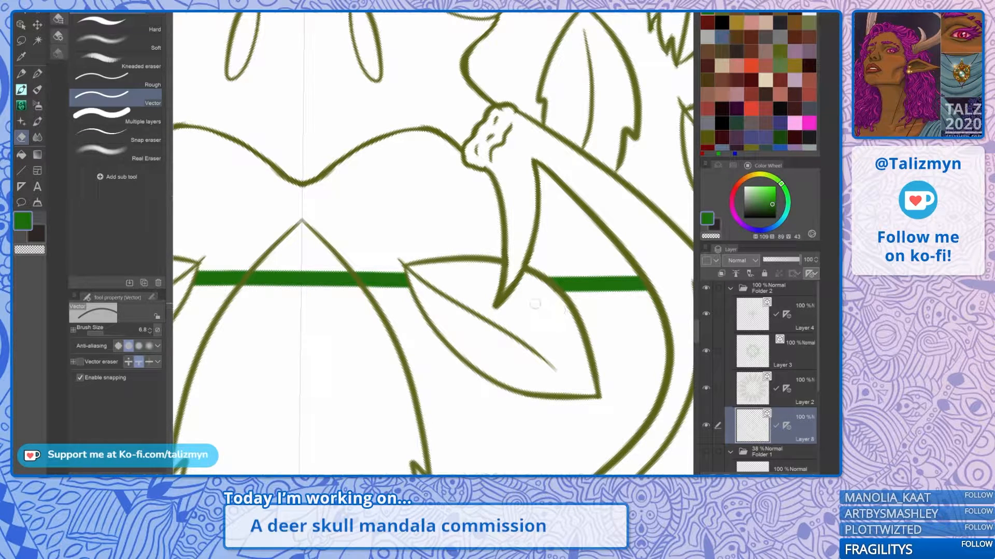
mouse_move(274, 279)
left_mouse_down()
mouse_move(250, 282)
mouse_move(283, 279)
mouse_move(289, 296)
mouse_move(304, 297)
left_mouse_up()
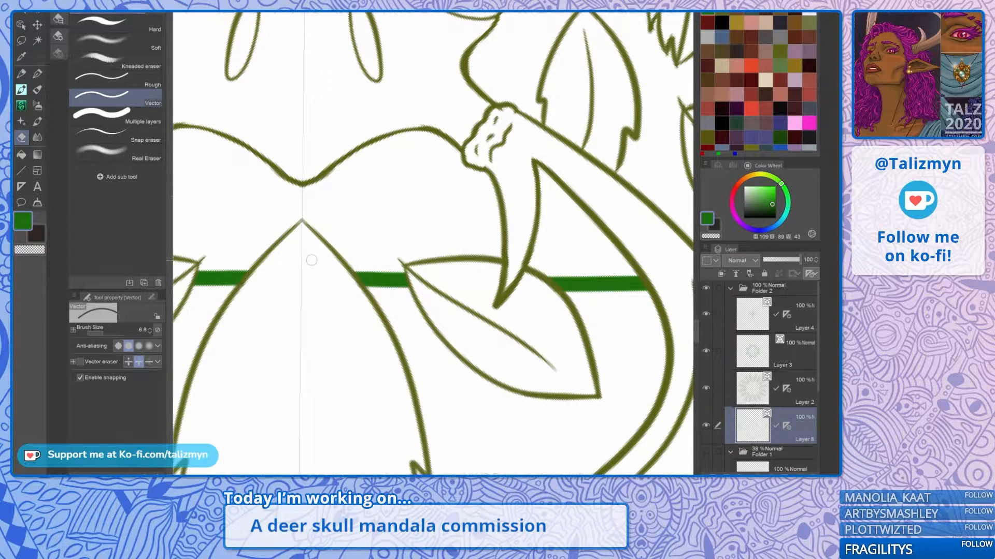
Step: Examine the outer frame's gaps around the overlapping leaves and check the whole mandala on the upright canvas
left_click_drag(311, 260, 424, 249)
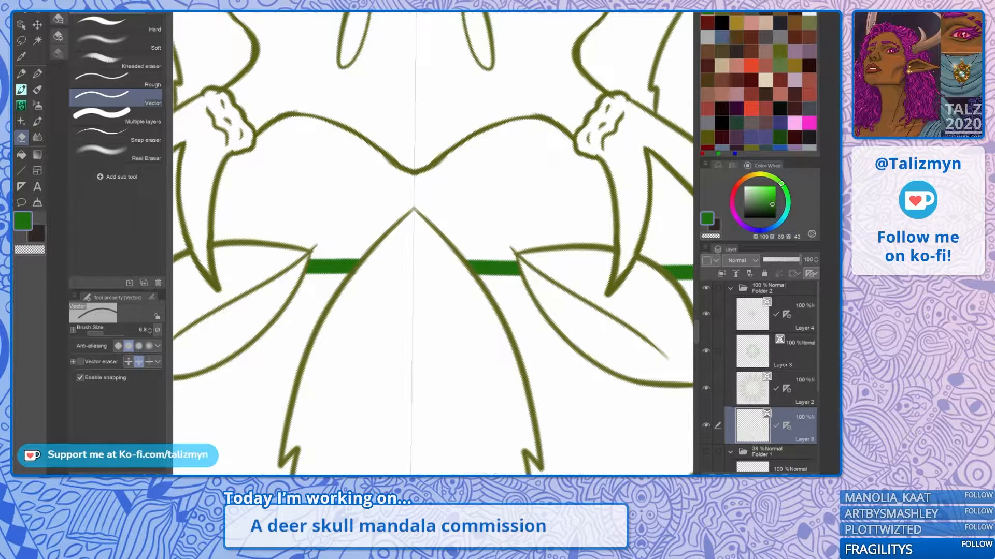
scroll(400, 284, "down", 10)
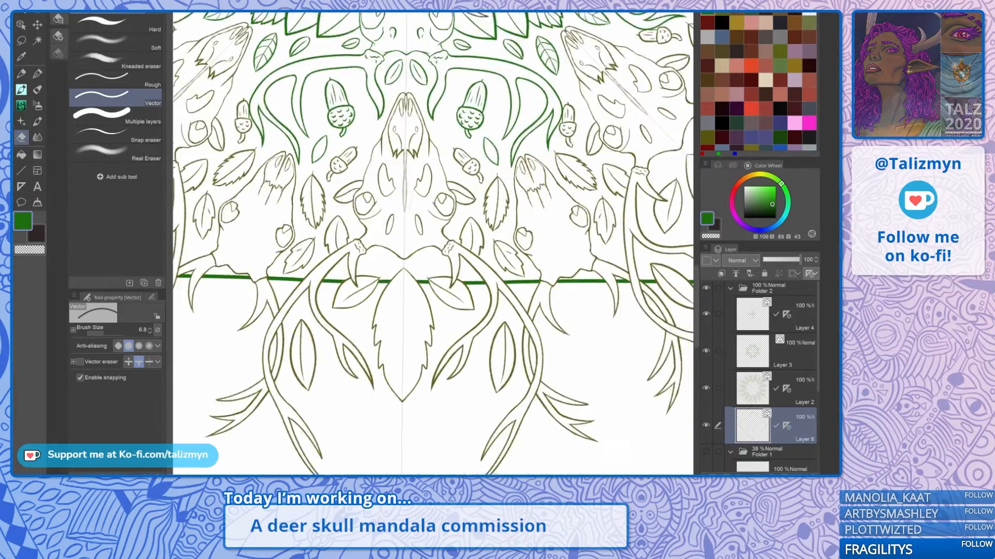
scroll(436, 243, "down", 4)
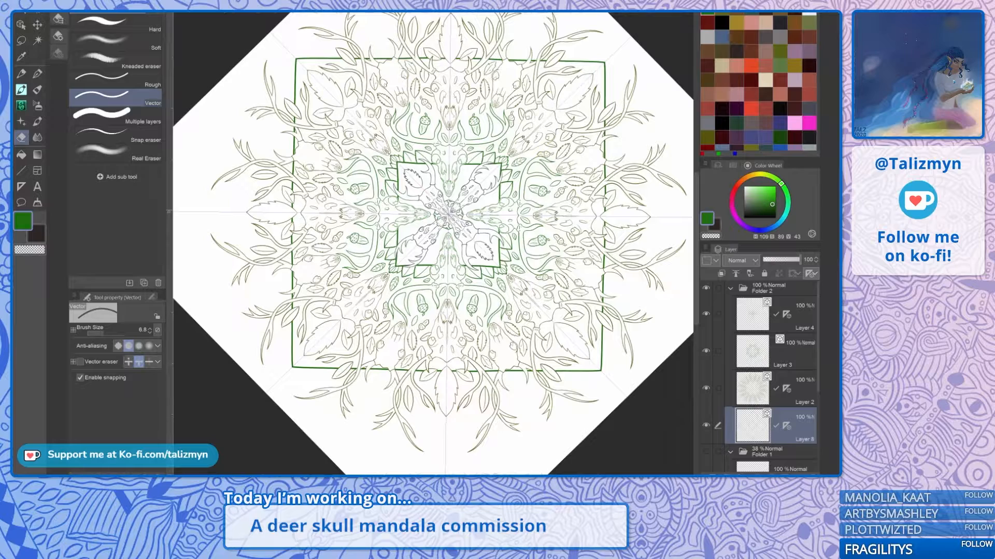
scroll(448, 215, "down", 1)
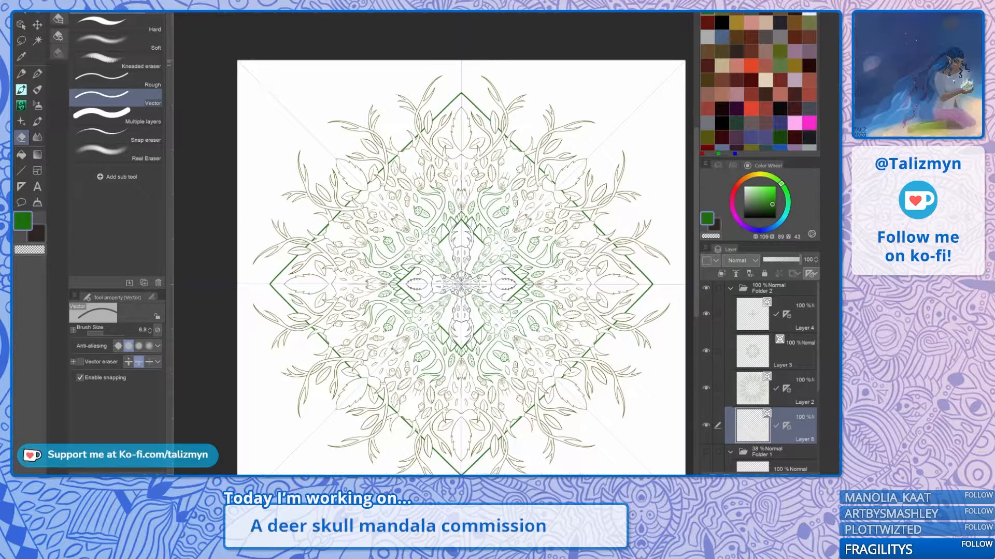
scroll(561, 280, "down", 2)
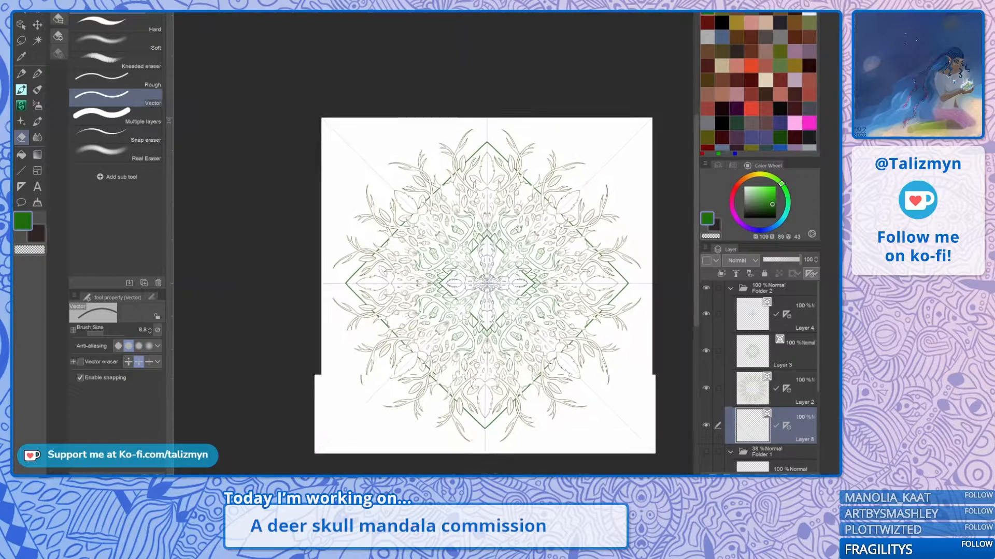
left_click_drag(560, 280, 550, 236)
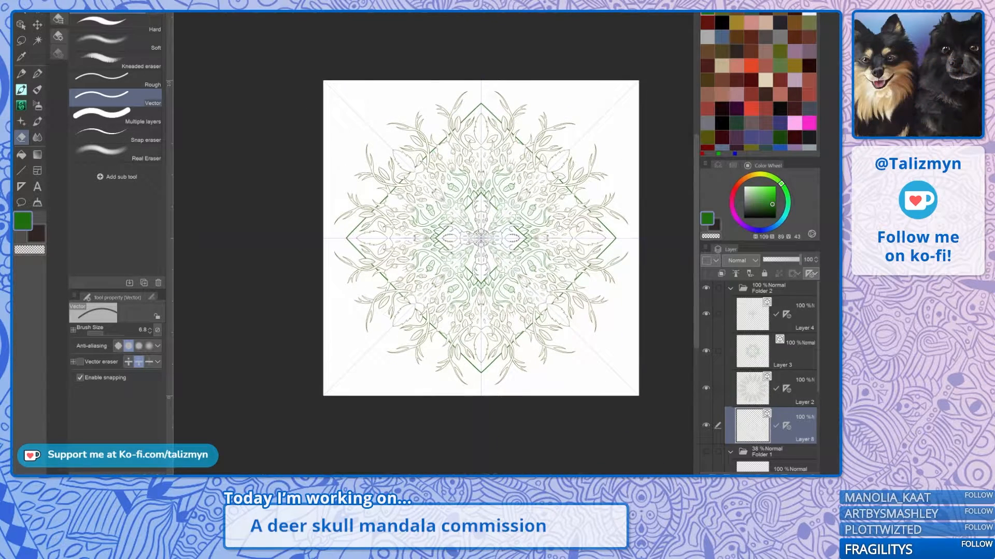
scroll(568, 257, "up", 1)
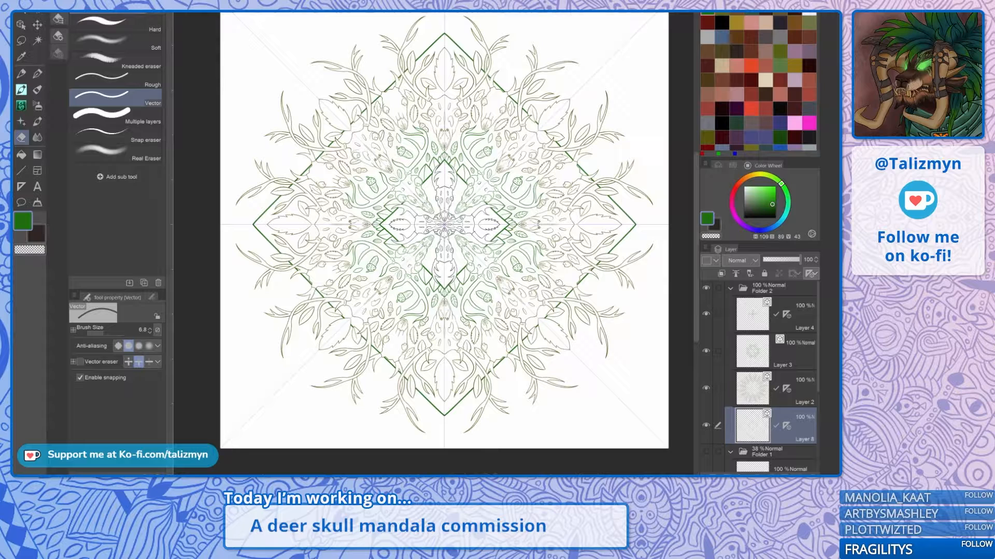
key("alt+f")
left_click(40, 26)
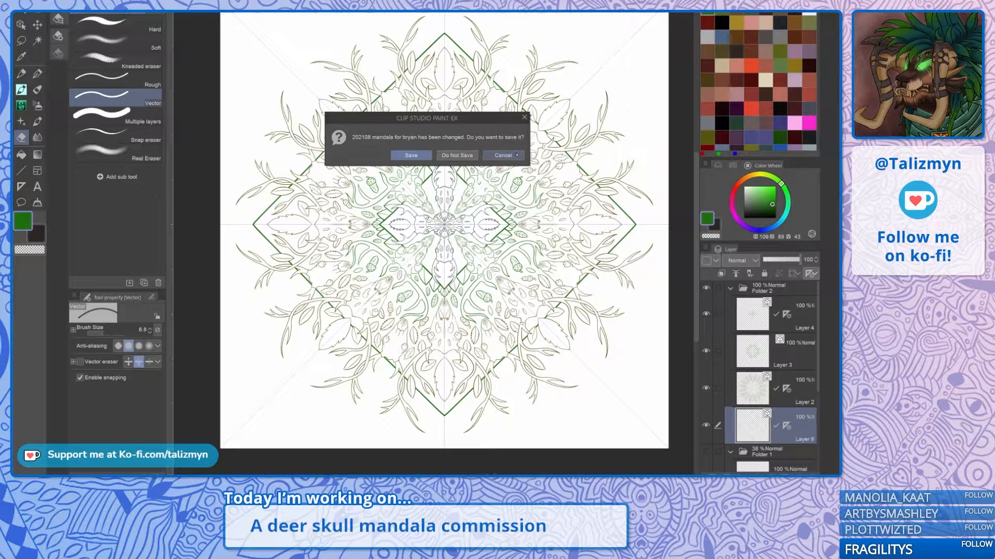
left_click(516, 155)
key("alt+f")
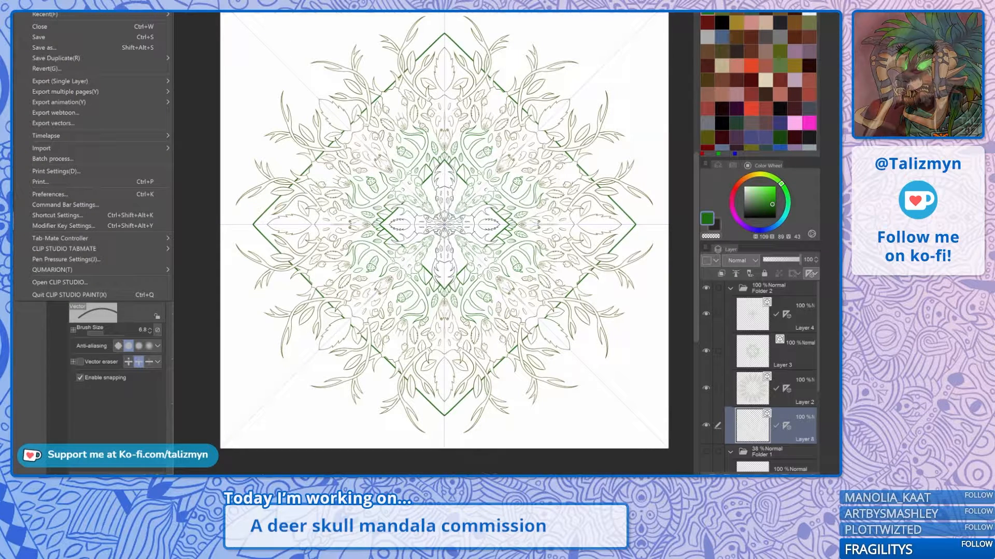
key("Escape")
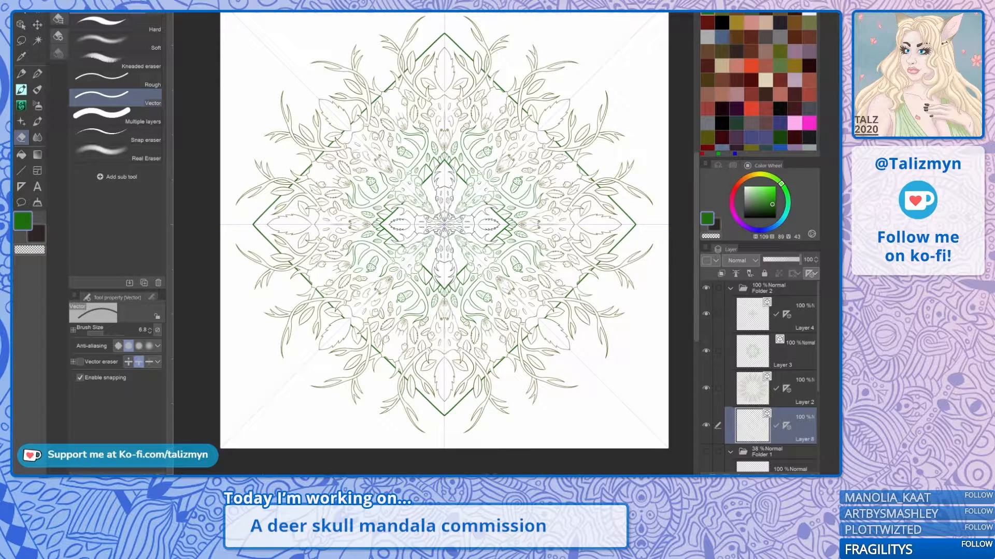
Step: Set up the G-pen on Layer 2 with the olive line colour picked from the artwork, at the large serrated leaf in the outer frame's upper corner
left_click_drag(444, 224, 437, 242)
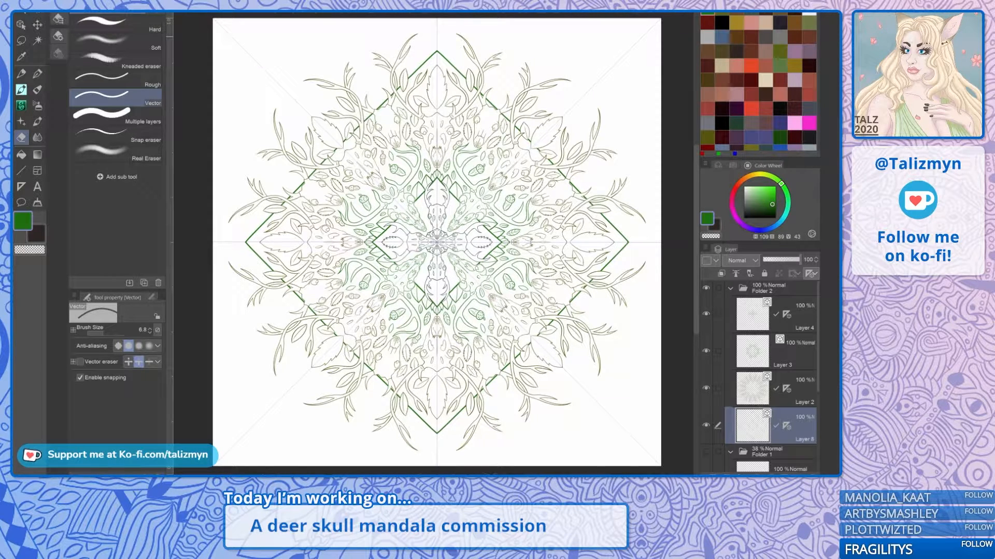
left_click_drag(786, 426, 793, 354)
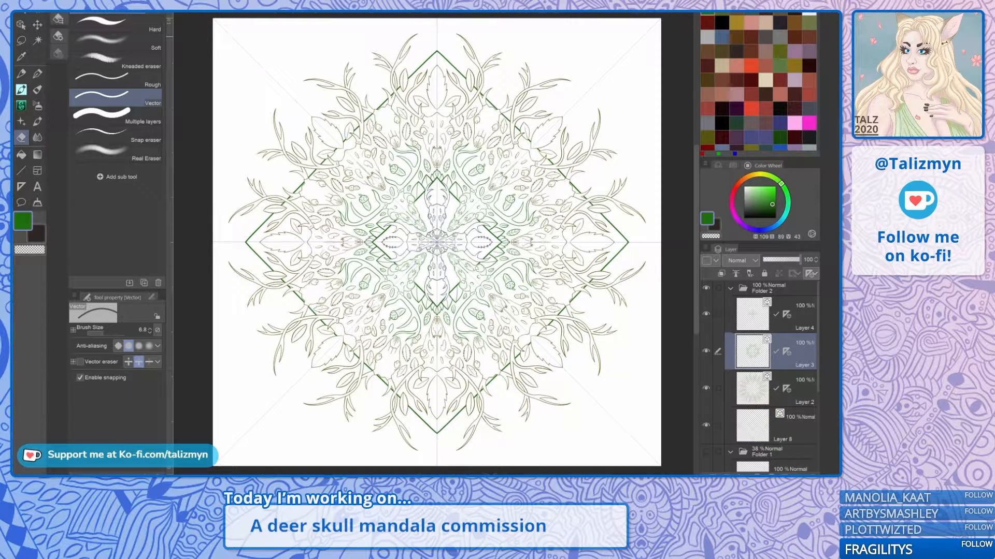
left_click(802, 390)
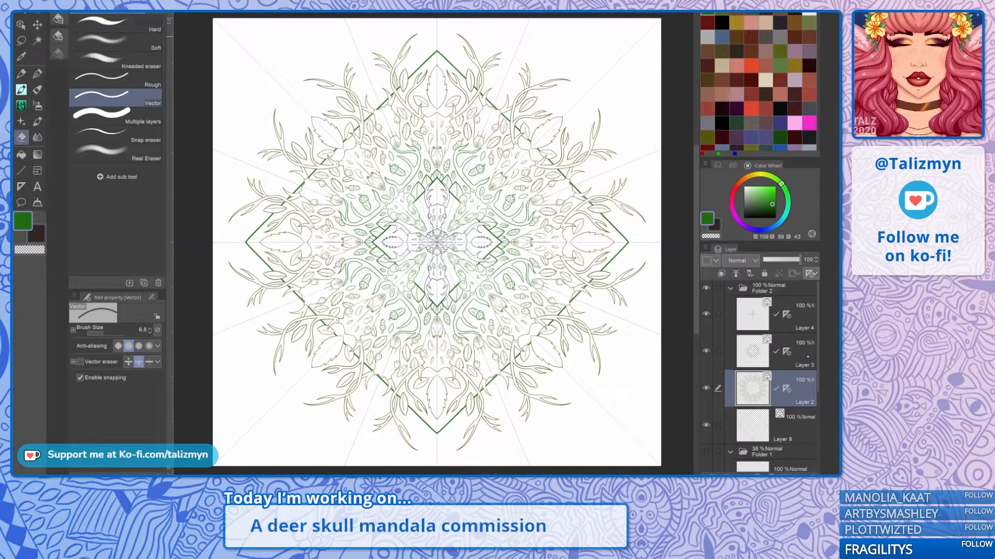
key("p")
left_click(470, 61, "alt")
left_click(471, 61, "alt")
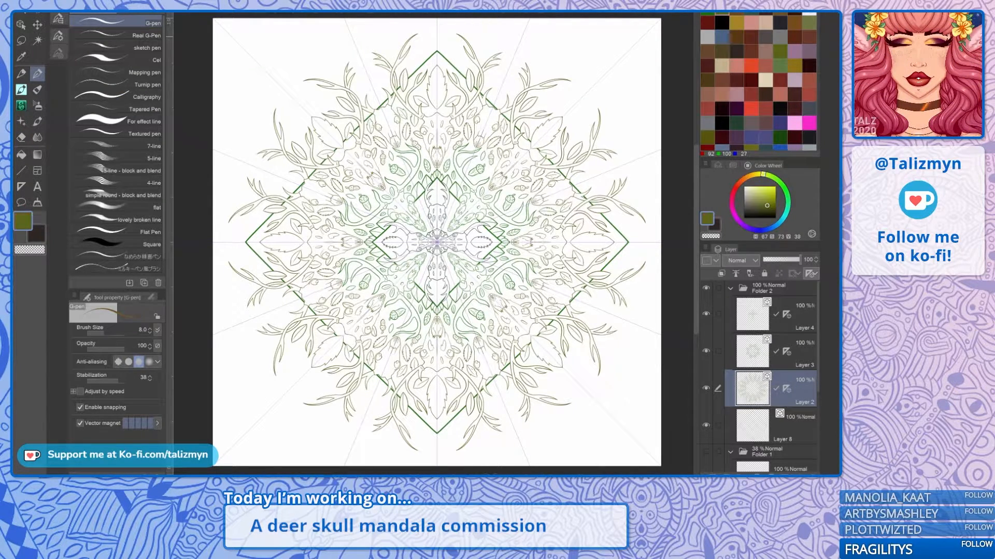
left_click_drag(447, 115, 465, 213)
scroll(465, 213, "up", 3)
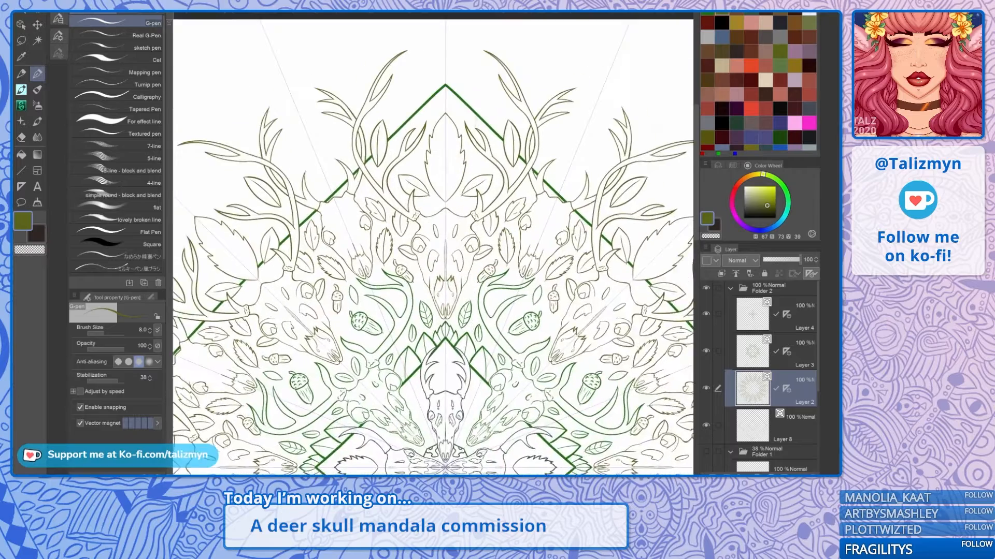
scroll(446, 154, "up", 3)
left_click_drag(446, 154, 427, 281)
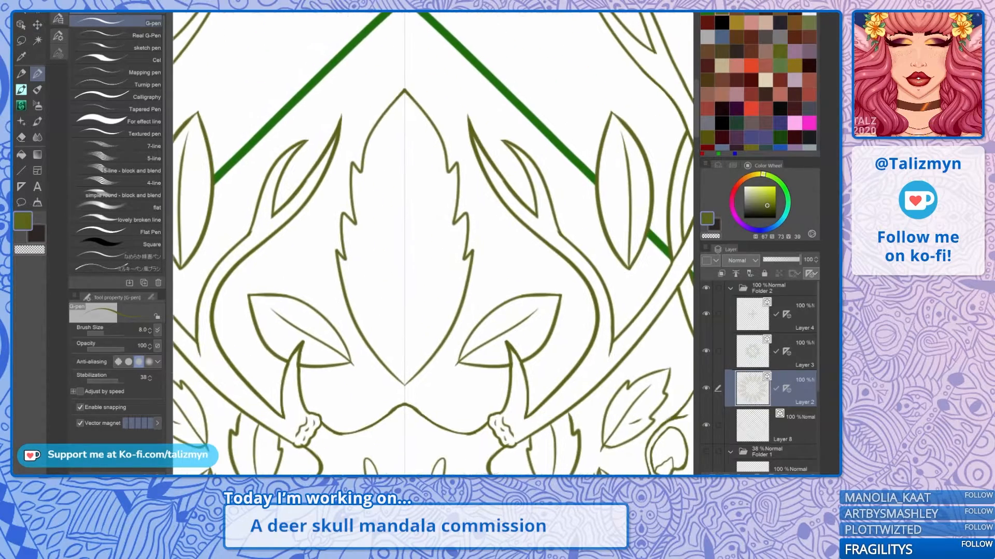
mouse_move(405, 385)
left_mouse_down()
mouse_move(404, 298)
mouse_move(441, 284)
mouse_move(465, 257)
left_mouse_up()
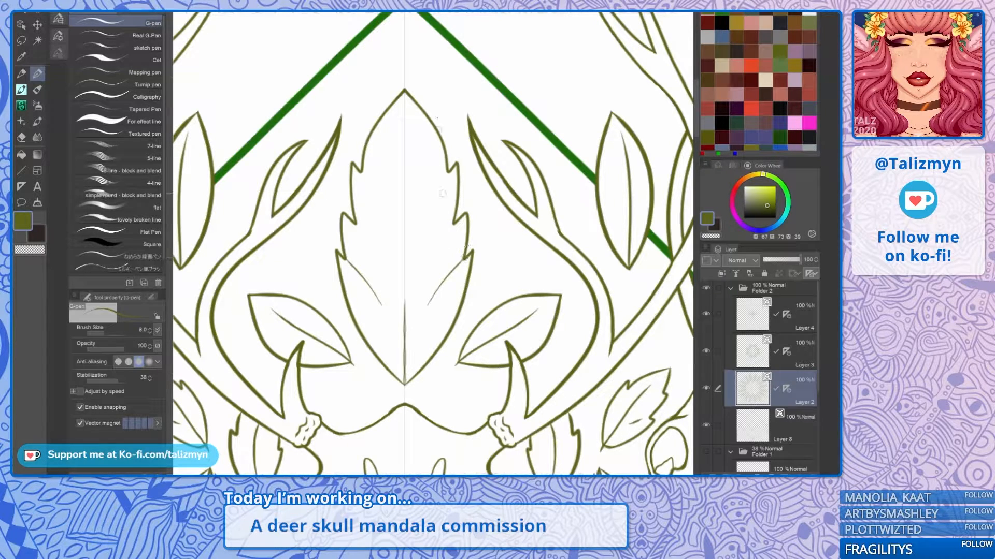
key("ctrl+z")
key("ctrl+z")
left_click_drag(449, 172, 405, 247)
key("ctrl+z")
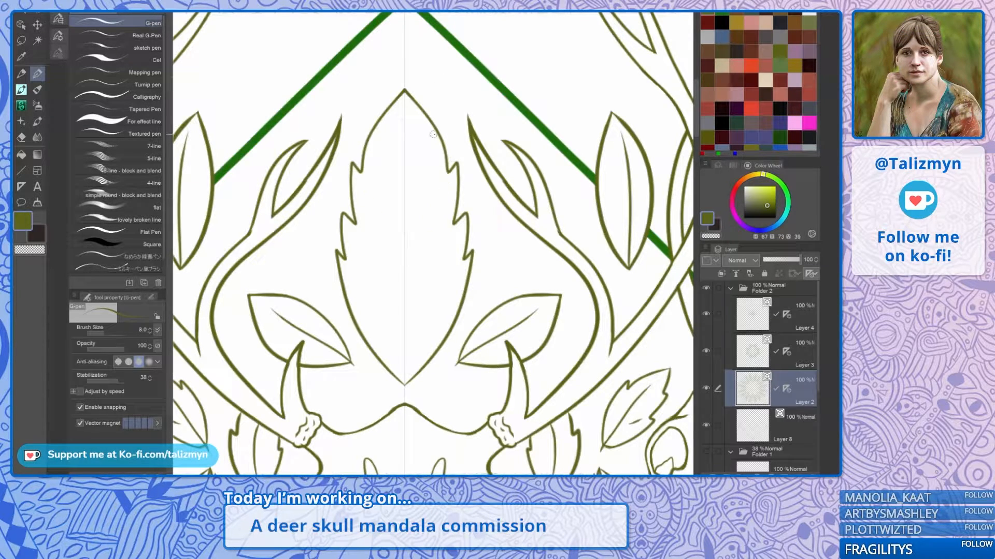
Step: Draw three V-shaped pairs of curved lines inside the large serrated leaf, running from its side notches to the centre line
left_click_drag(448, 173, 401, 245)
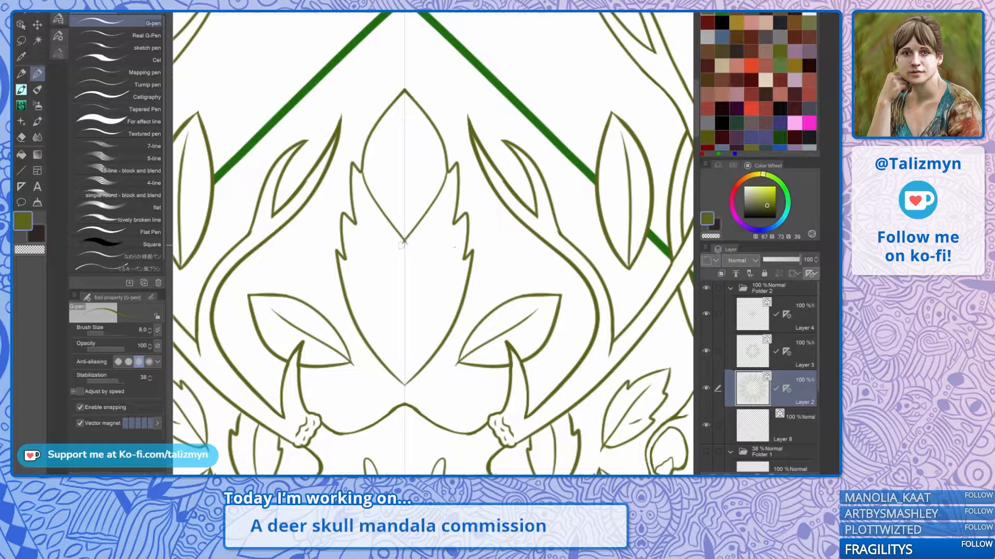
left_click_drag(456, 221, 395, 295)
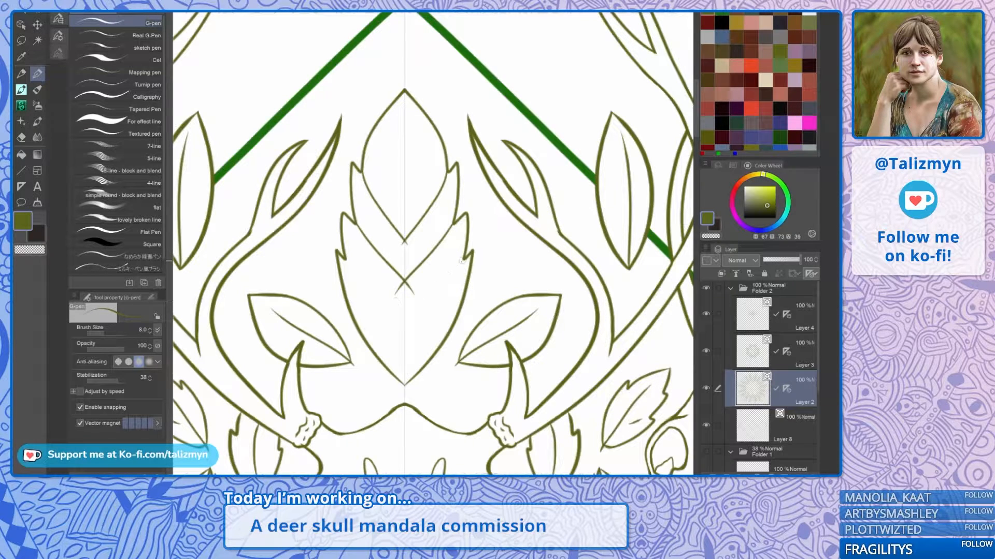
left_click_drag(463, 260, 397, 354)
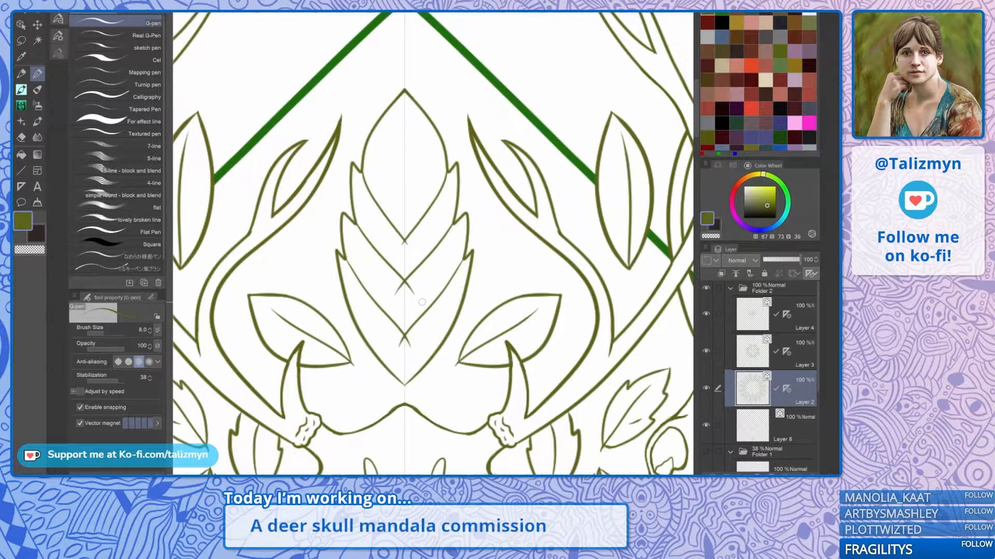
Step: Draw a small mirrored teardrop inside the leaf's top lobe and trim the crossing line ends below each V at the centre line with the vector eraser
scroll(422, 302, "up", 2)
mouse_move(397, 81)
left_mouse_down()
mouse_move(416, 111)
mouse_move(391, 186)
left_mouse_up()
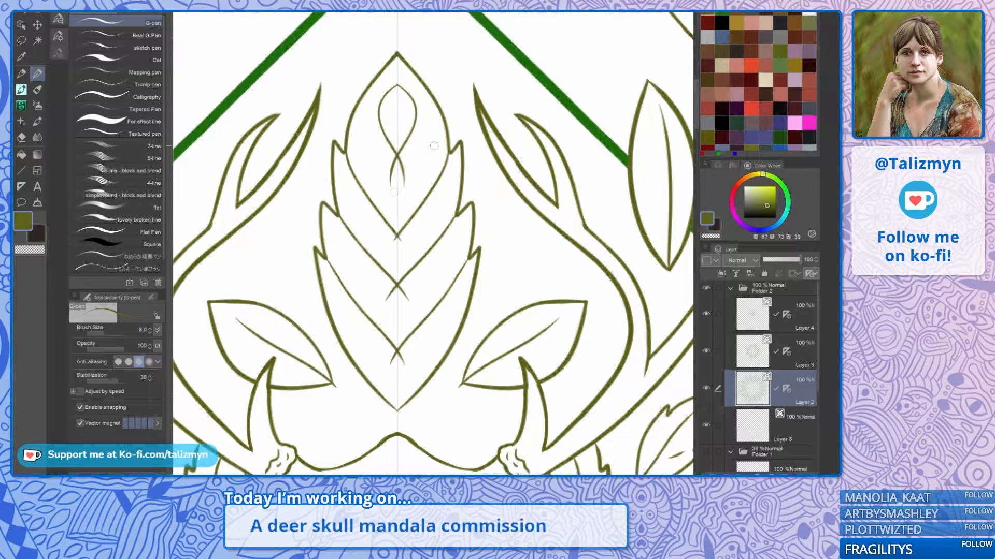
key("e")
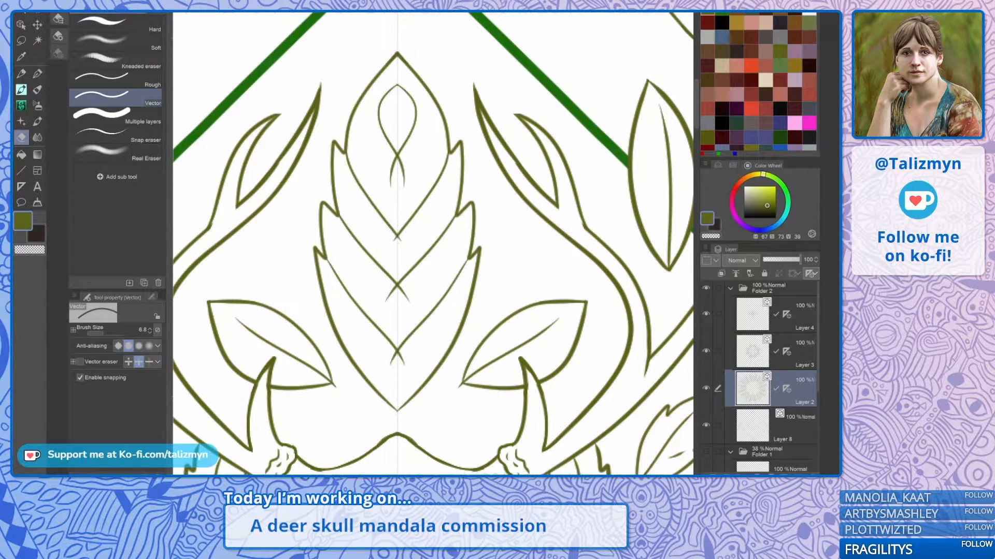
left_click(81, 362)
mouse_move(402, 177)
left_mouse_down()
mouse_move(409, 161)
mouse_move(403, 176)
mouse_move(415, 176)
left_mouse_up()
left_click_drag(406, 242, 407, 236)
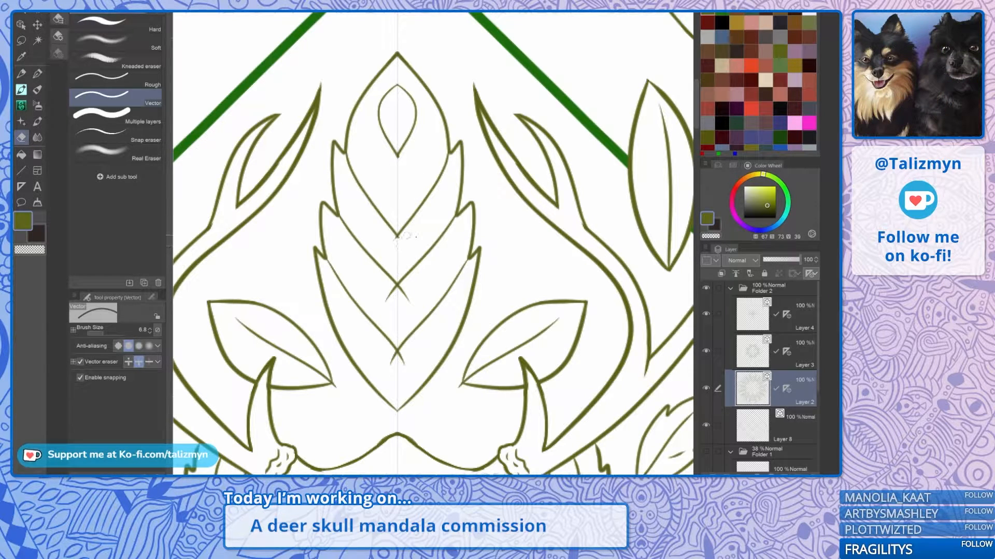
mouse_move(407, 298)
left_mouse_down()
mouse_move(421, 279)
mouse_move(414, 314)
left_mouse_up()
left_click_drag(401, 368, 433, 322)
key("p")
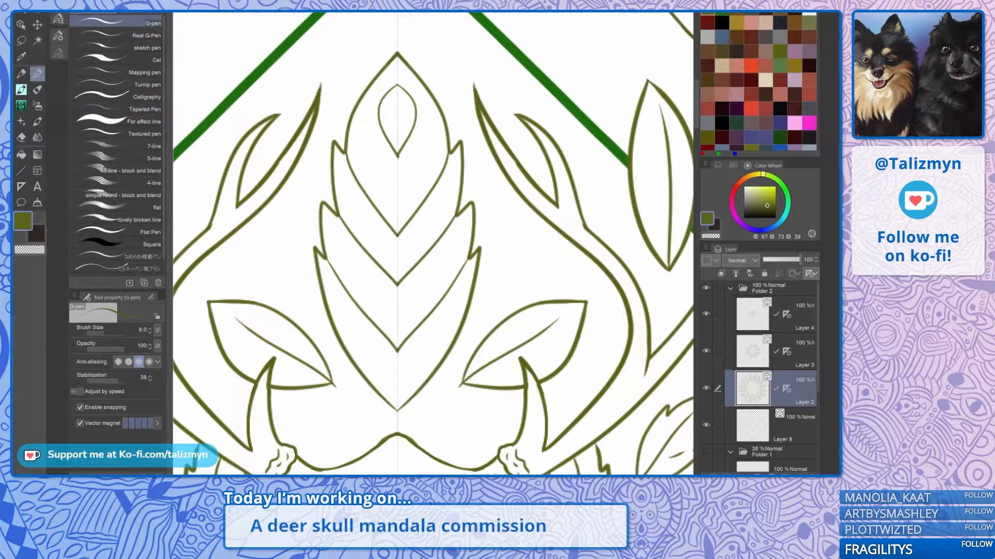
key("e")
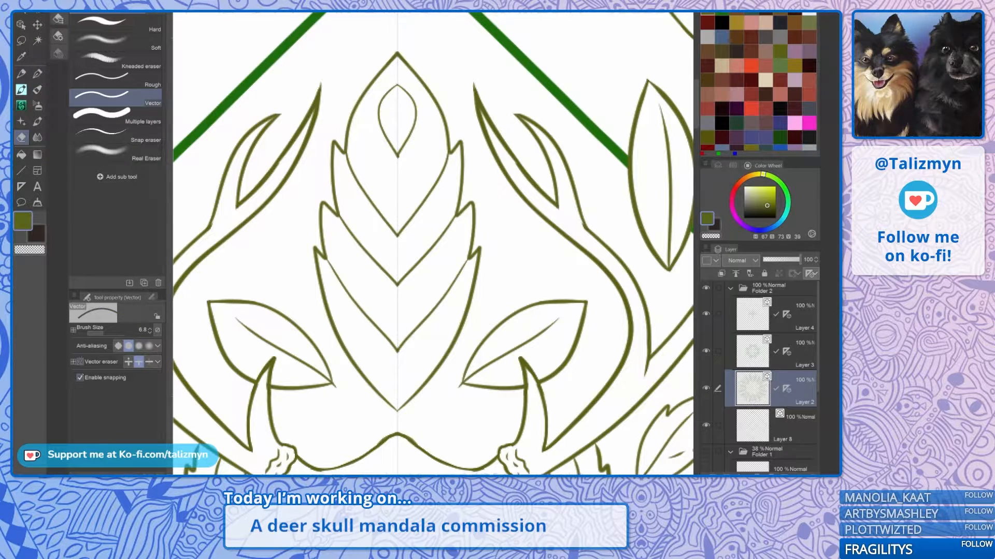
Step: Thicken the ends of the uppermost V-shaped lines with the G-pen where they meet the leaf's side notches
key("p")
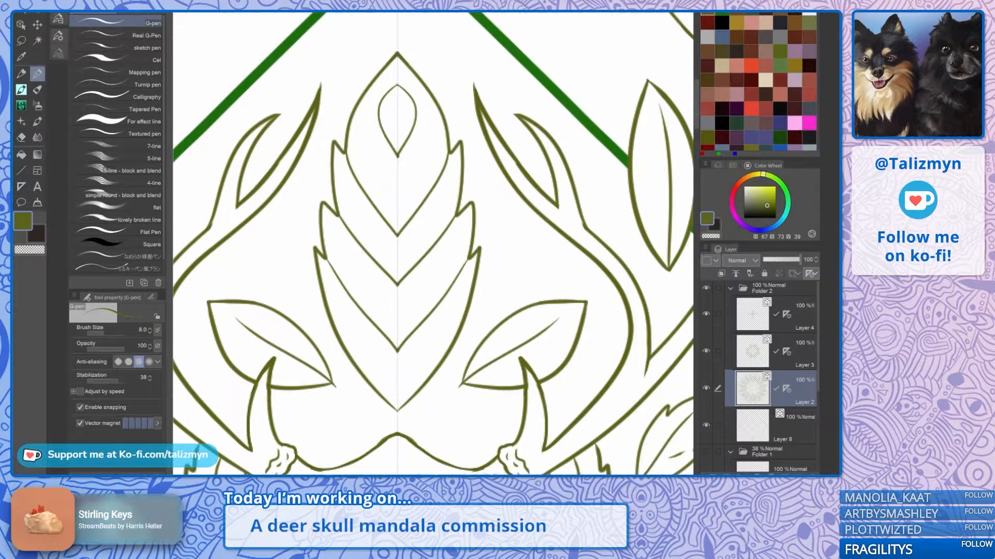
scroll(404, 145, "up", 3)
left_click_drag(404, 145, 396, 221)
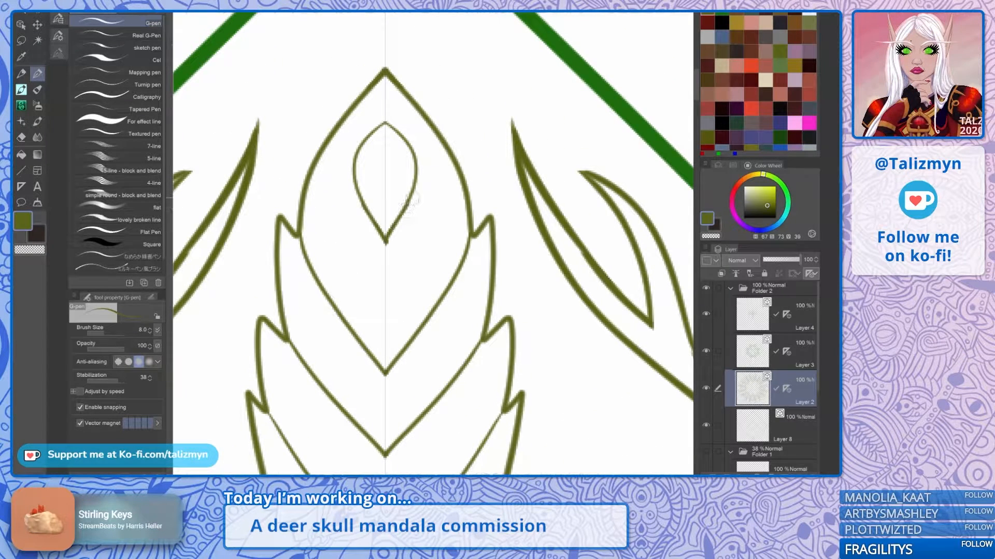
left_click_drag(427, 152, 413, 87)
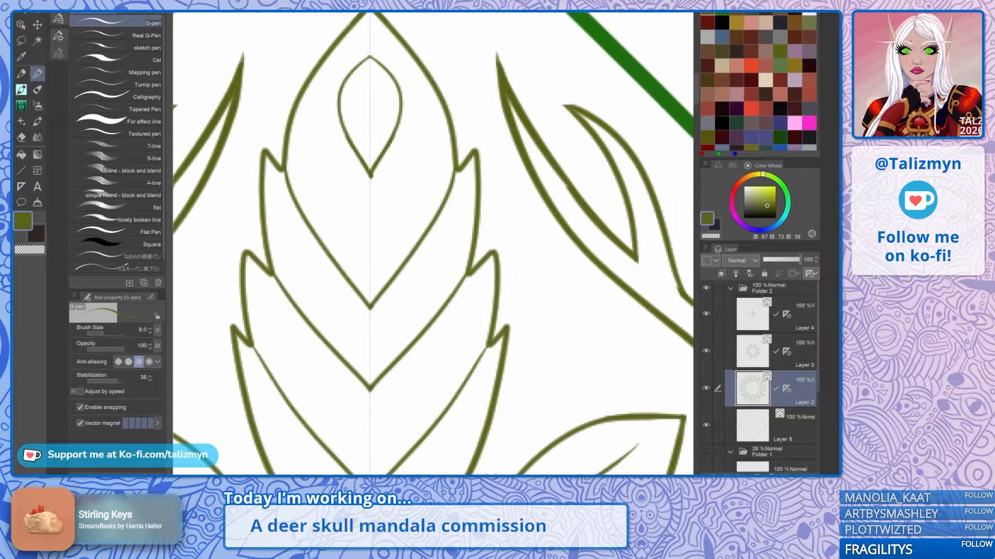
left_click_drag(460, 173, 443, 197)
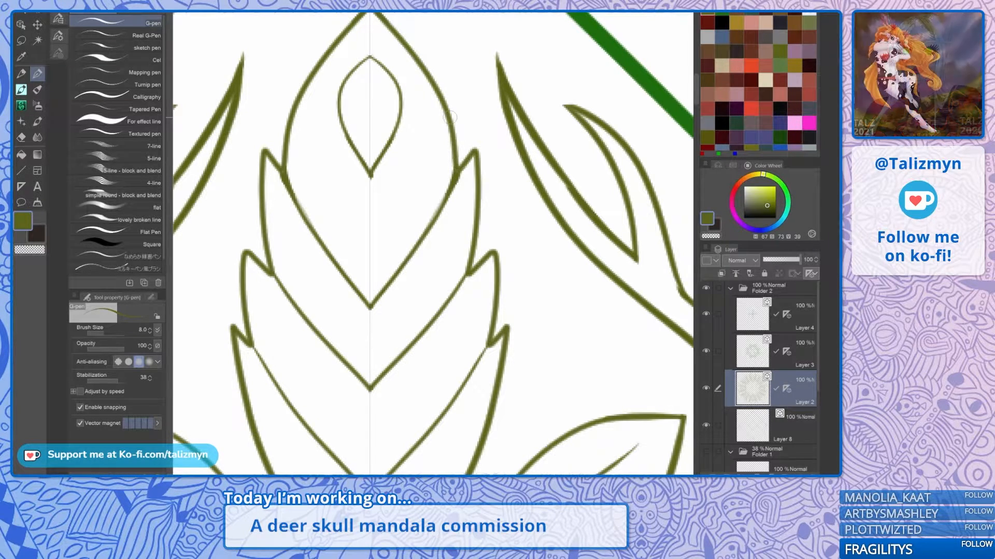
key("ctrl+z")
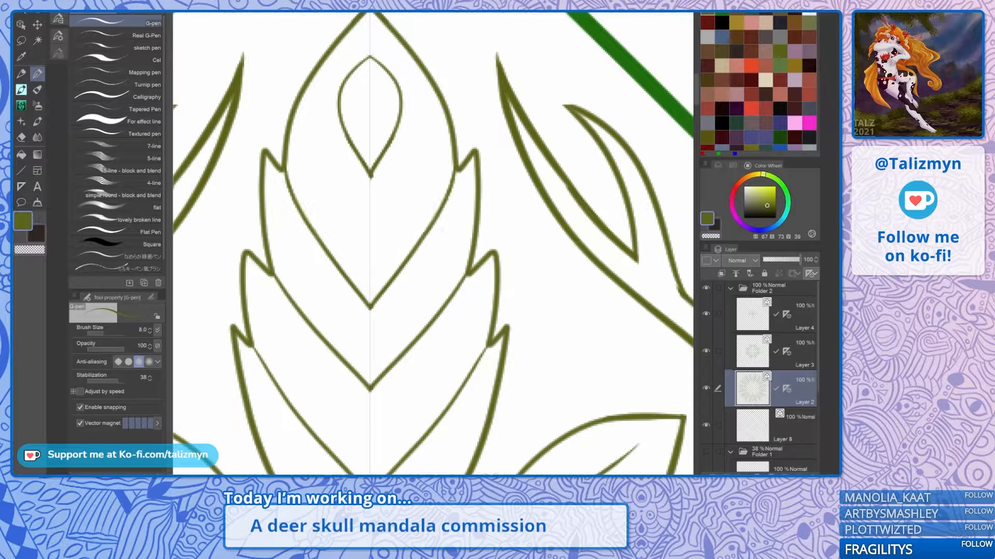
left_click_drag(416, 243, 458, 174)
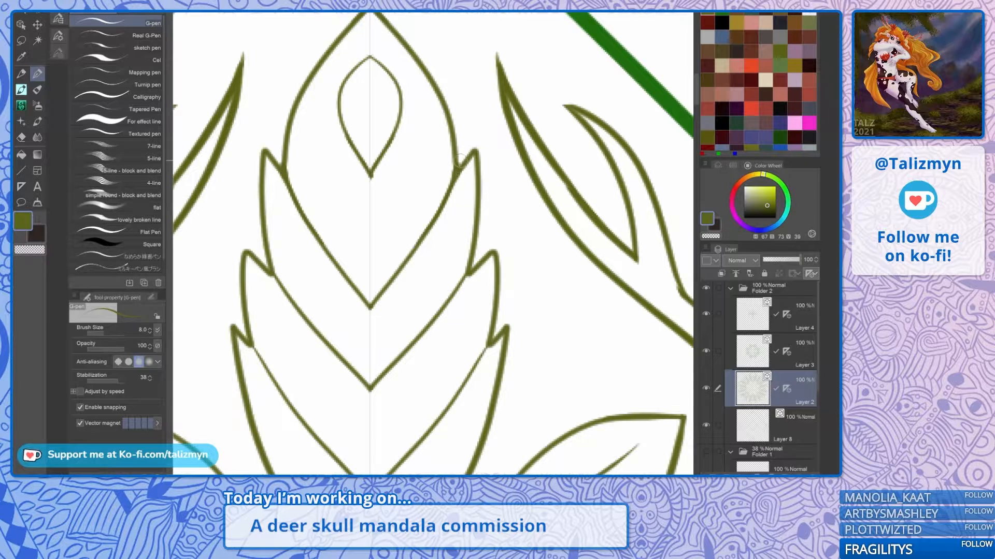
Step: Thicken the ends of the lowest V-shaped lines where they join the leaf's bottom pair of side notches
scroll(382, 317, "down", 2)
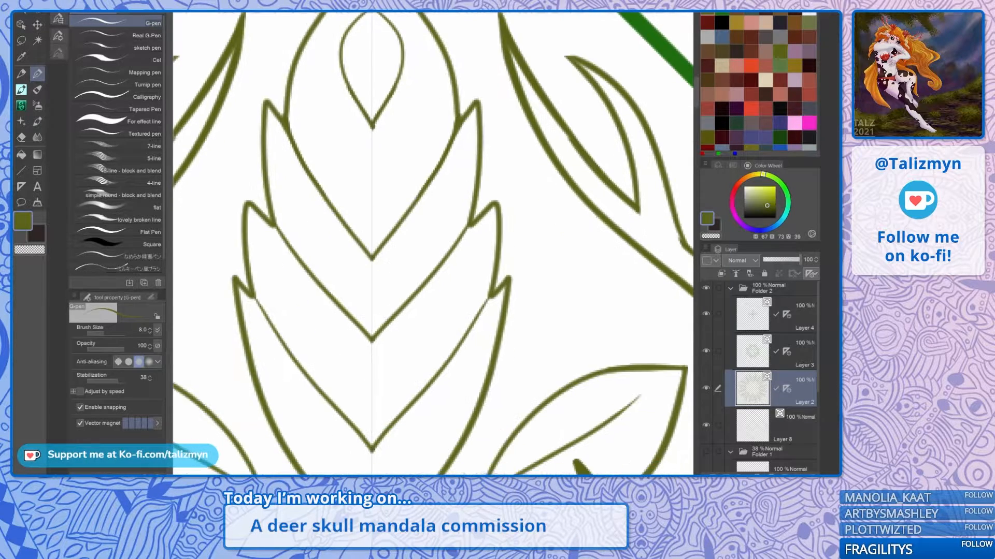
mouse_move(432, 269)
left_mouse_down()
mouse_move(468, 230)
mouse_move(439, 174)
left_mouse_up()
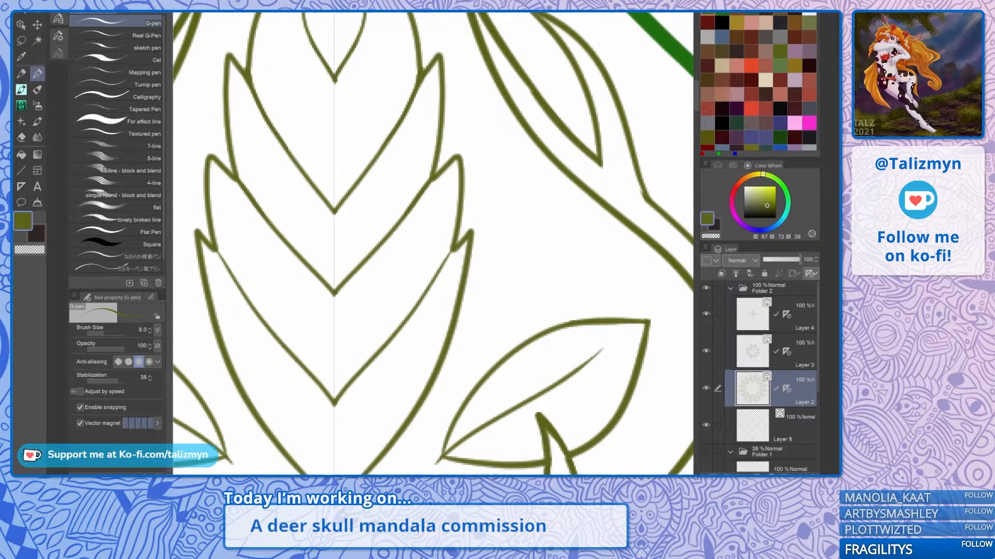
left_click_drag(392, 340, 457, 247)
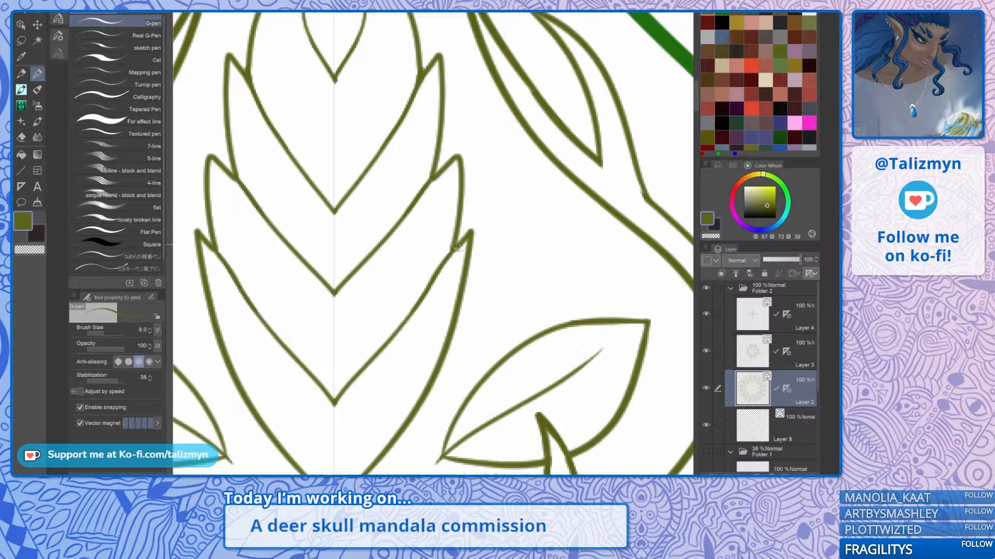
key("ctrl+z")
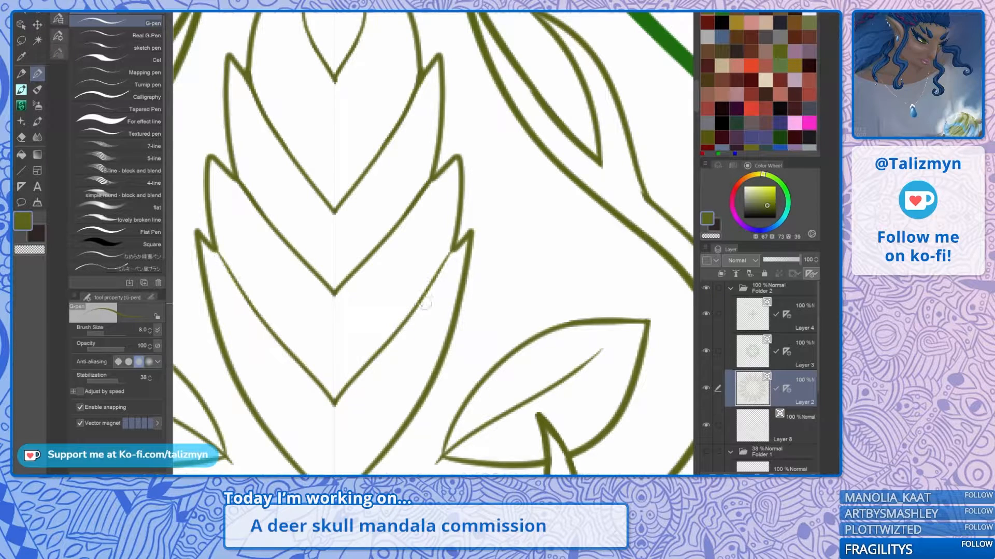
left_click_drag(413, 311, 454, 246)
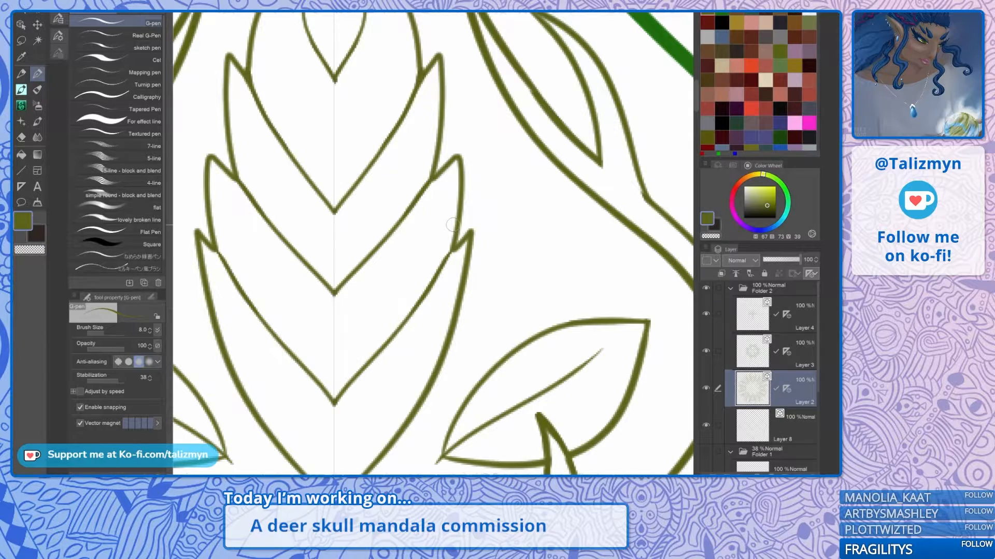
Step: Examine the whole mandala to check how the detailed serrated leaves look around the outer frame
scroll(461, 254, "down", 3)
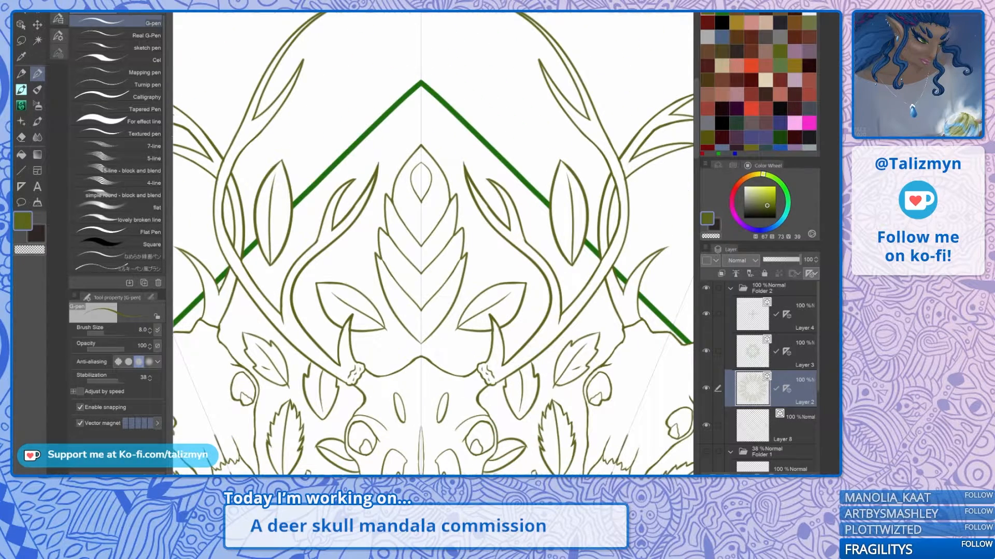
scroll(457, 275, "down", 3)
left_click_drag(458, 275, 458, 333)
scroll(435, 310, "down", 5)
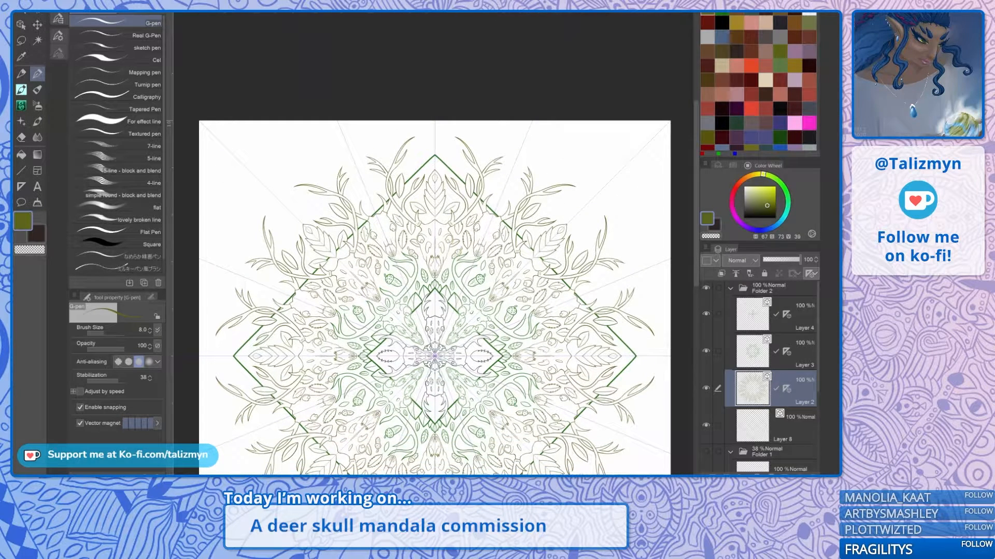
mouse_move(601, 259)
left_mouse_down()
mouse_move(597, 234)
mouse_move(601, 259)
left_mouse_up()
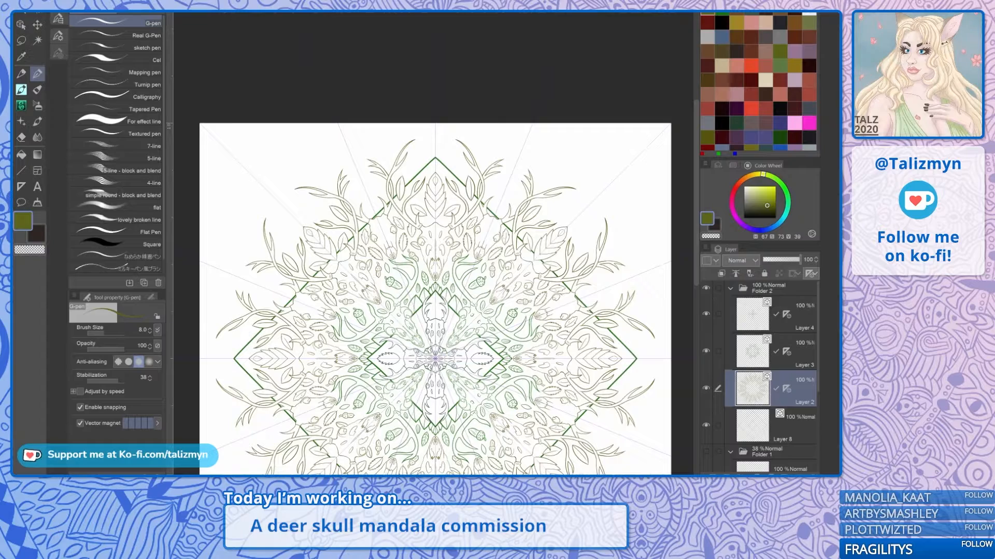
left_click_drag(434, 259, 408, 219)
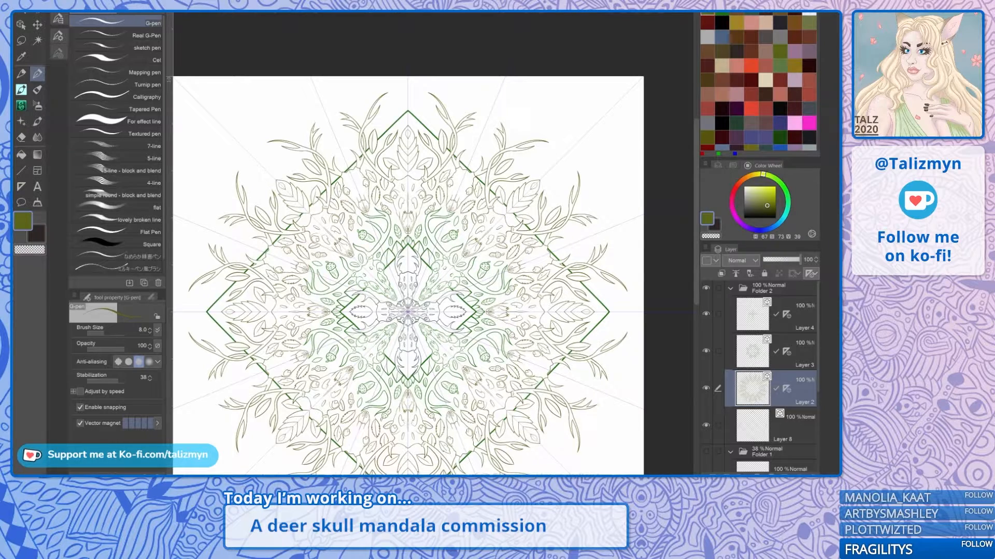
left_click_drag(421, 306, 409, 241)
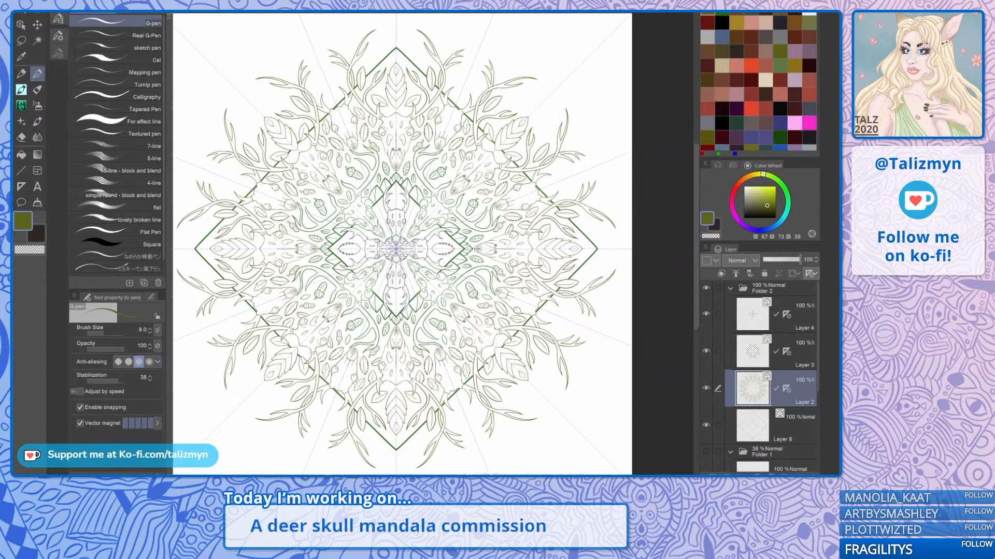
Step: Select Layer 8, pick the frame's dark green as the drawing colour and move the symmetry ruler from Layer 3 to Layer 8
left_click(792, 429)
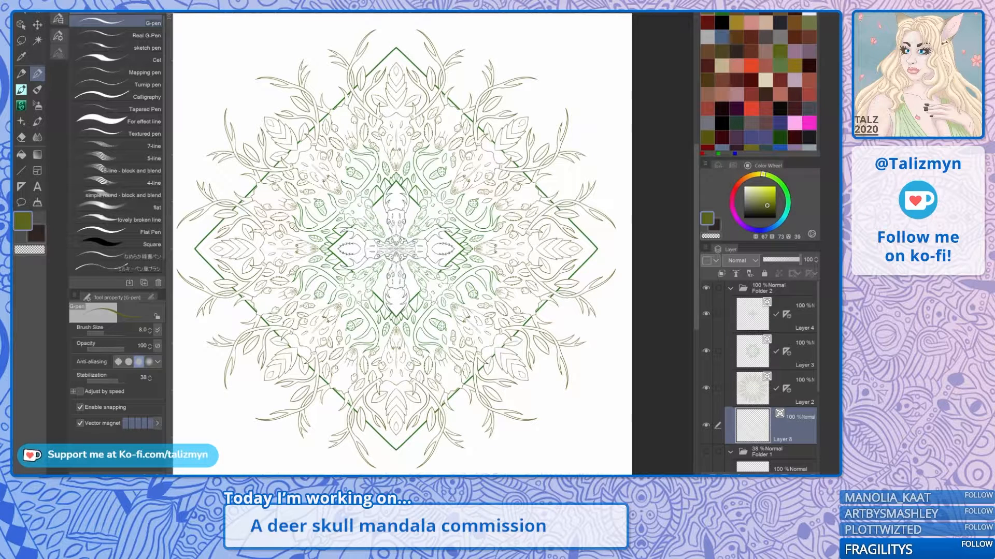
left_click_drag(396, 248, 409, 247)
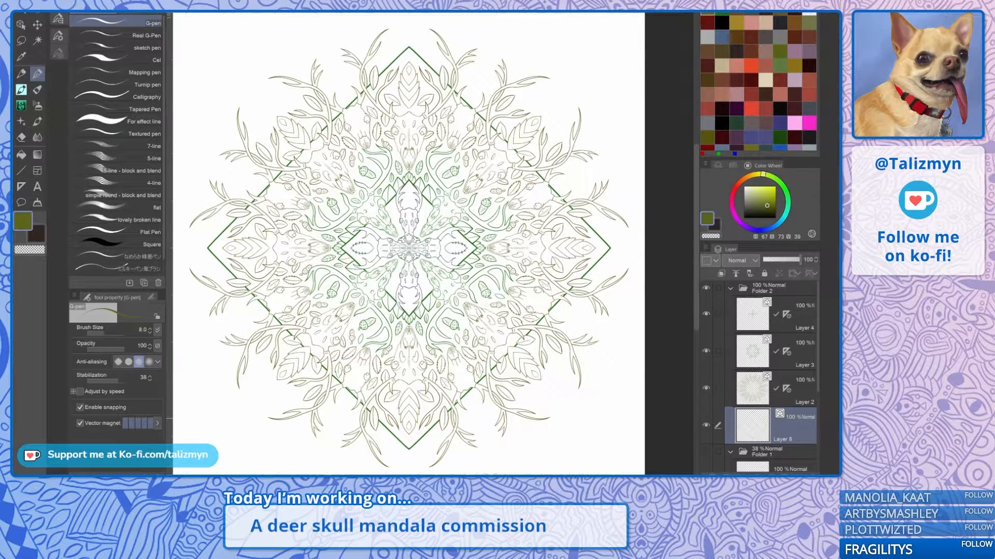
left_click_drag(409, 248, 421, 254)
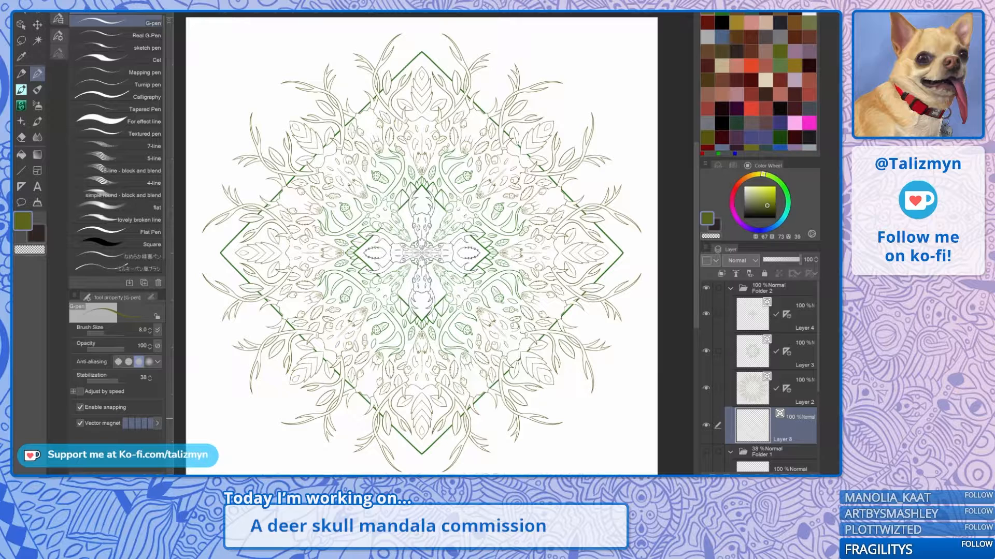
left_click(722, 14)
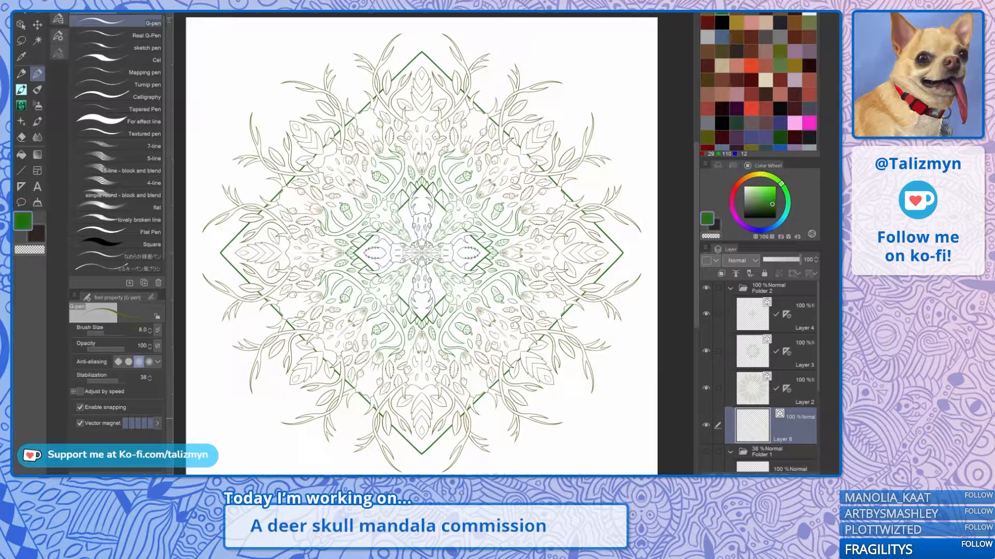
left_click_drag(791, 357, 789, 422)
left_click(790, 428)
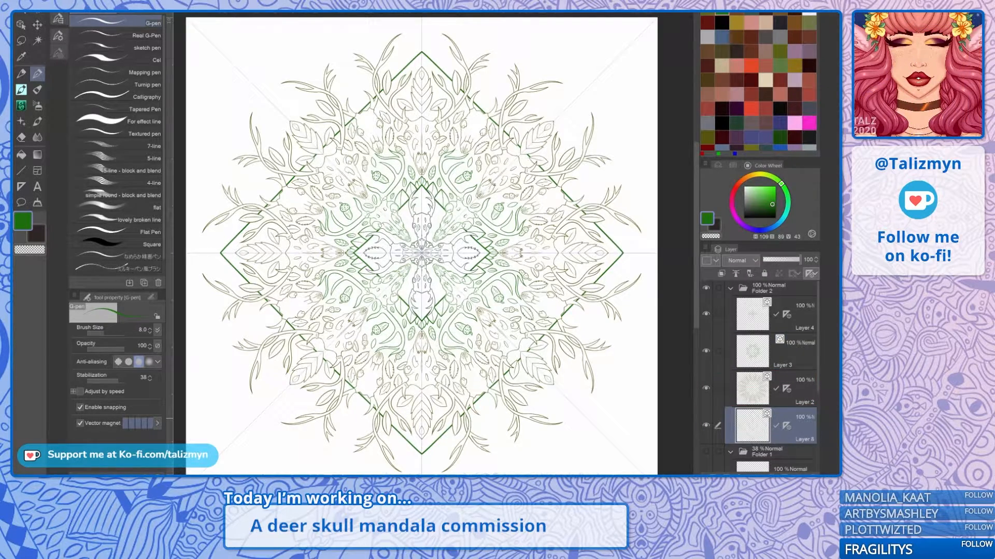
Step: Draw a mirrored dark green diagonal from the serrated leaf's top lobe outward across each side of the outer frame's upper corner
left_click_drag(471, 143, 502, 249)
scroll(503, 249, "up", 2)
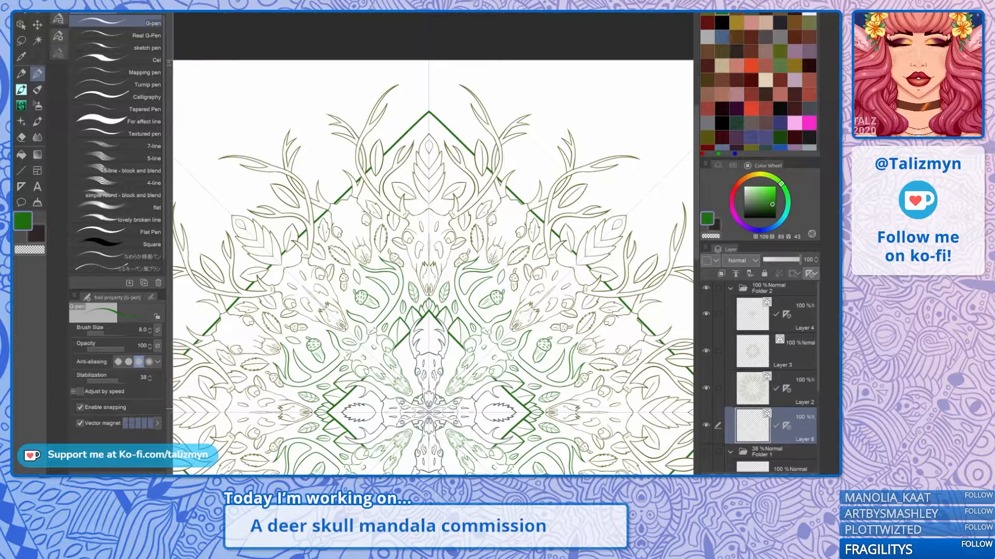
scroll(438, 140, "up", 4)
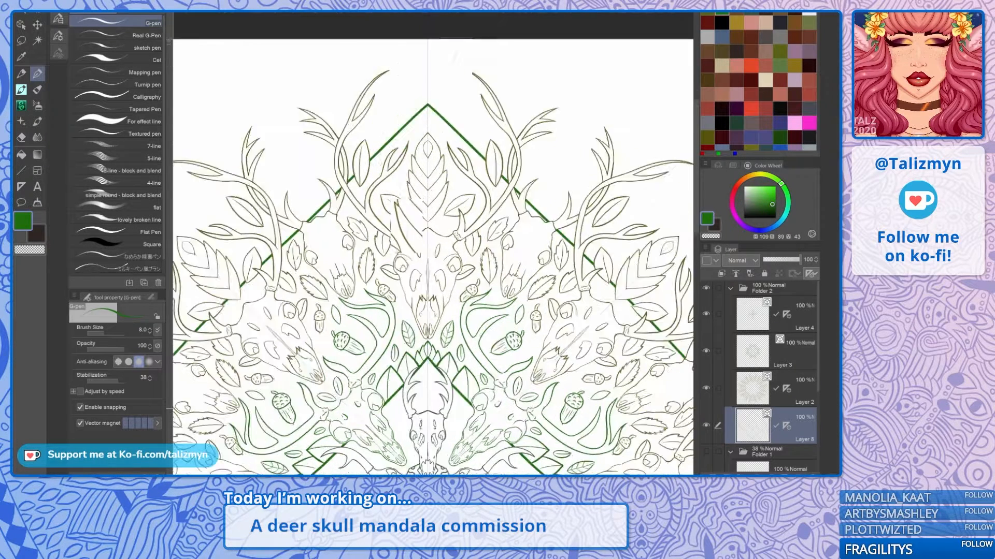
left_click_drag(443, 140, 454, 222)
scroll(461, 225, "up", 2)
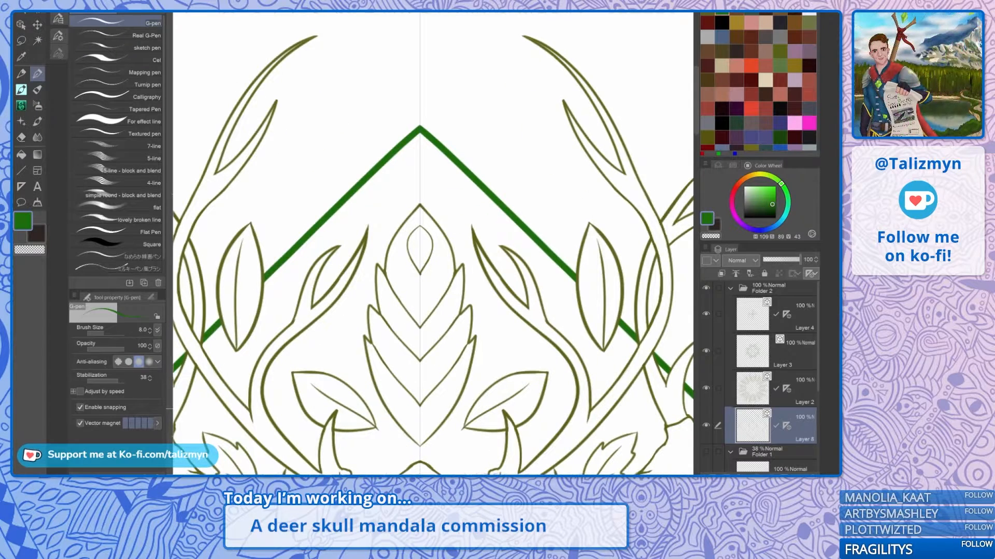
left_click_drag(436, 261, 534, 166)
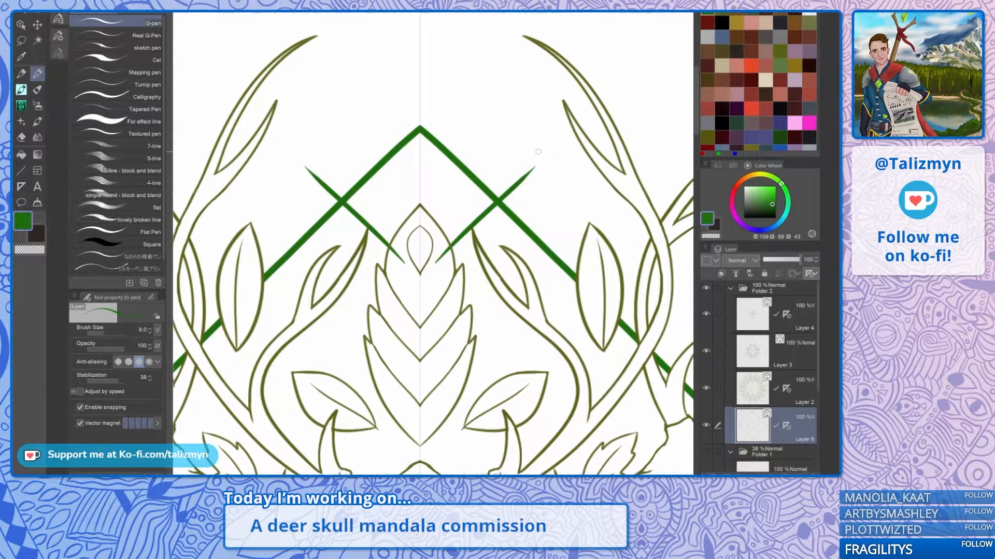
Step: Trim the new diagonals' ends outside the outer frame with the vector eraser, and turn the eraser's vector erasing option off
key("e")
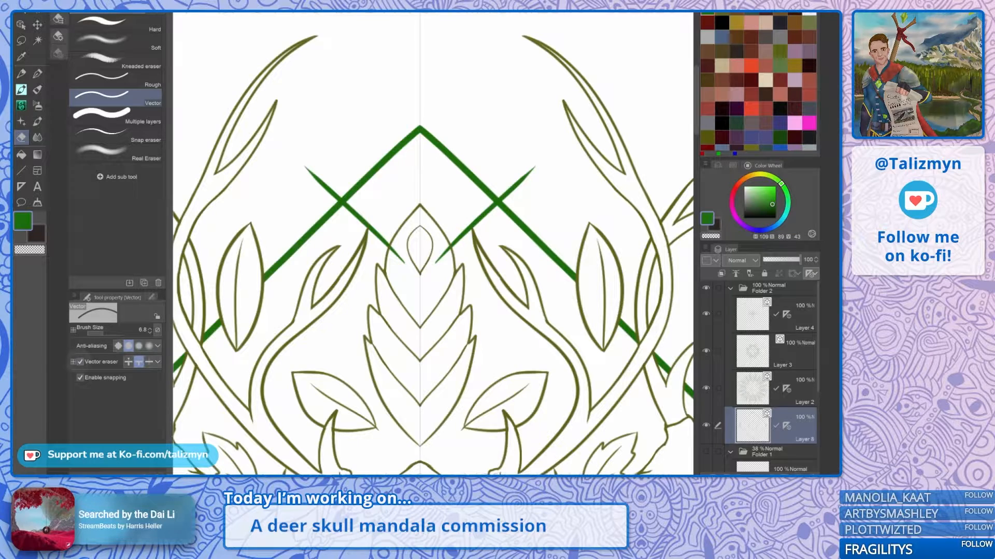
left_click(80, 362)
left_click(360, 220)
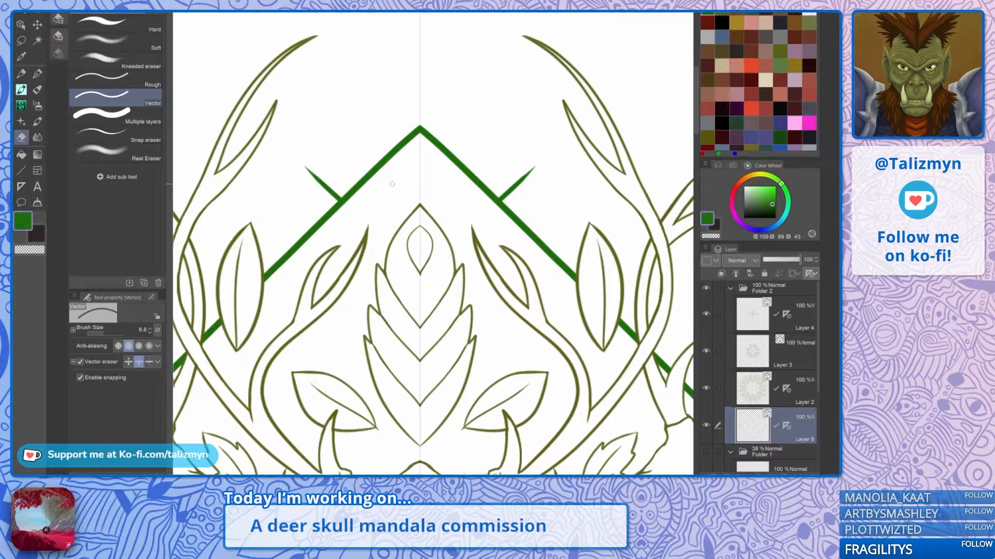
key("ctrl+z")
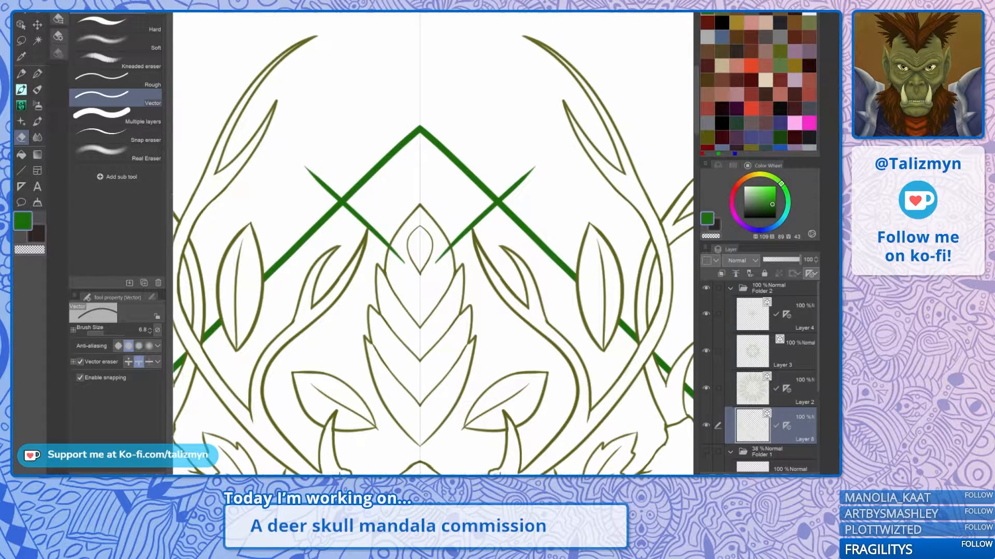
left_click_drag(318, 190, 355, 150)
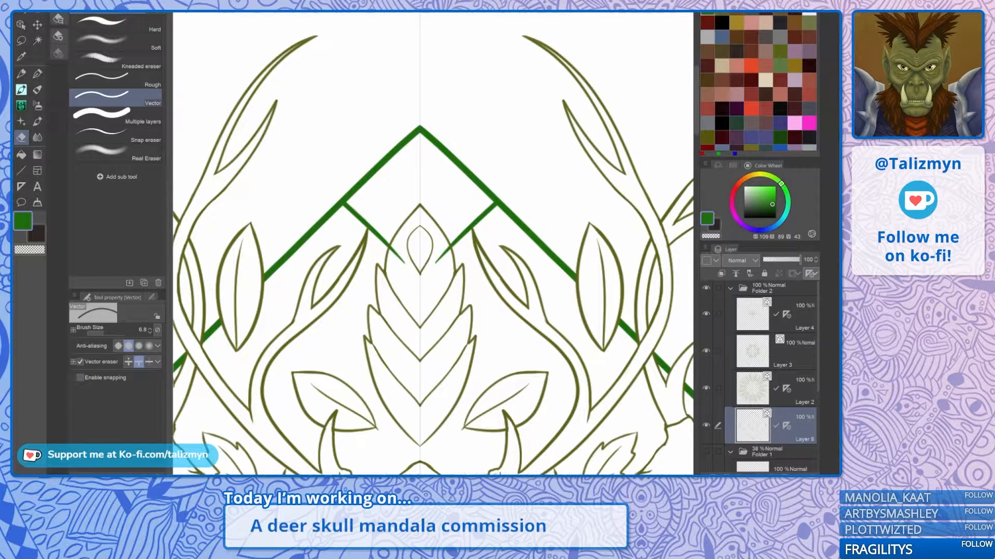
left_click(73, 362)
left_click(81, 362)
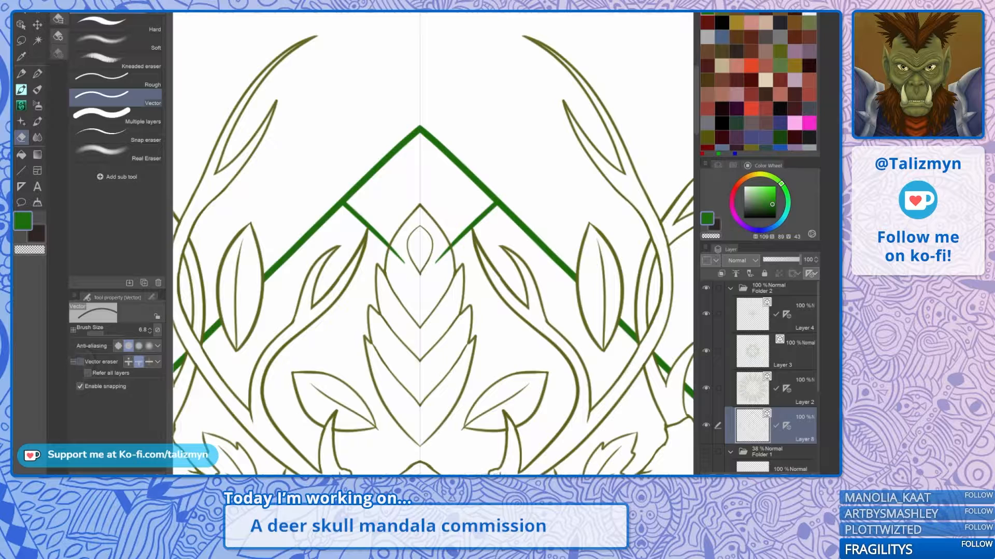
Step: Erase the inner ends of the first pair of diagonals where they overlap the serrated leaf
scroll(421, 239, "up", 3)
mouse_move(368, 270)
left_mouse_down()
mouse_move(359, 258)
mouse_move(384, 291)
left_mouse_up()
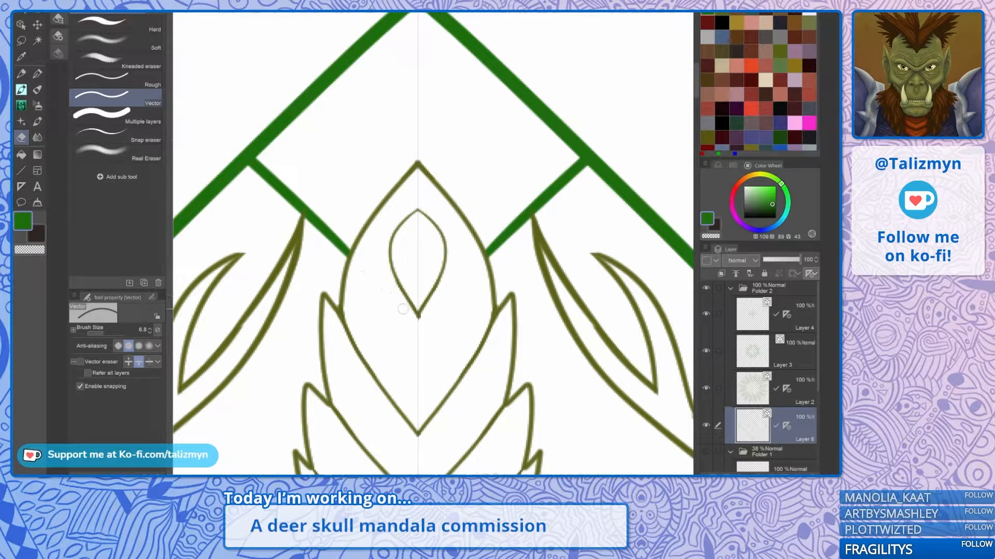
scroll(387, 263, "down", 6)
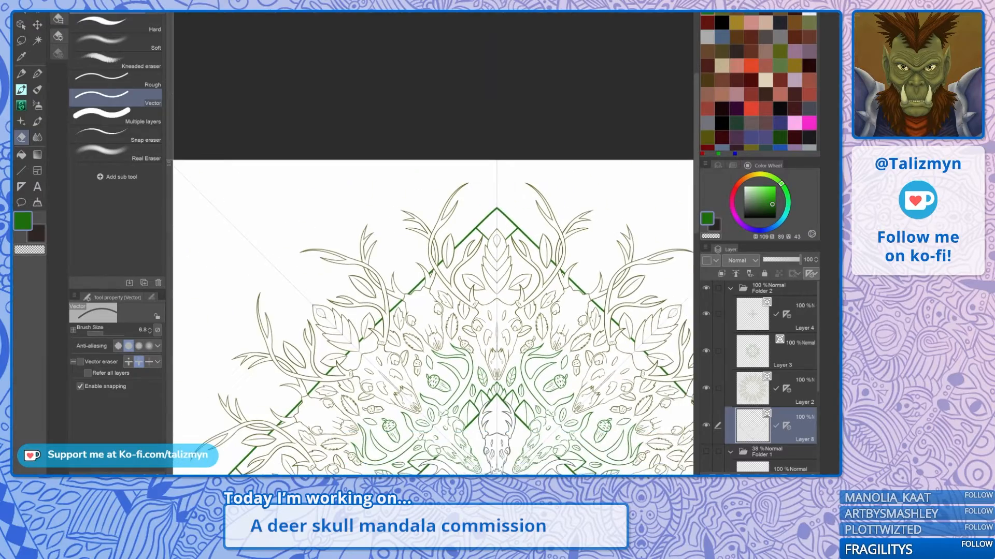
scroll(437, 273, "down", 5)
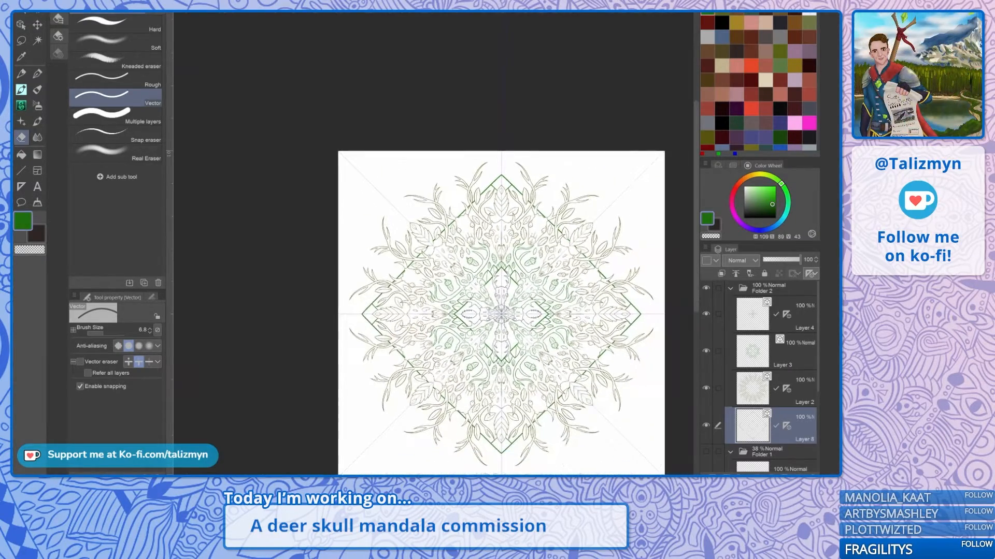
Step: With the G-pen, draw four more mirrored dark green diagonals parallel to the first on each side of the frame's upper corner
scroll(527, 174, "up", 5)
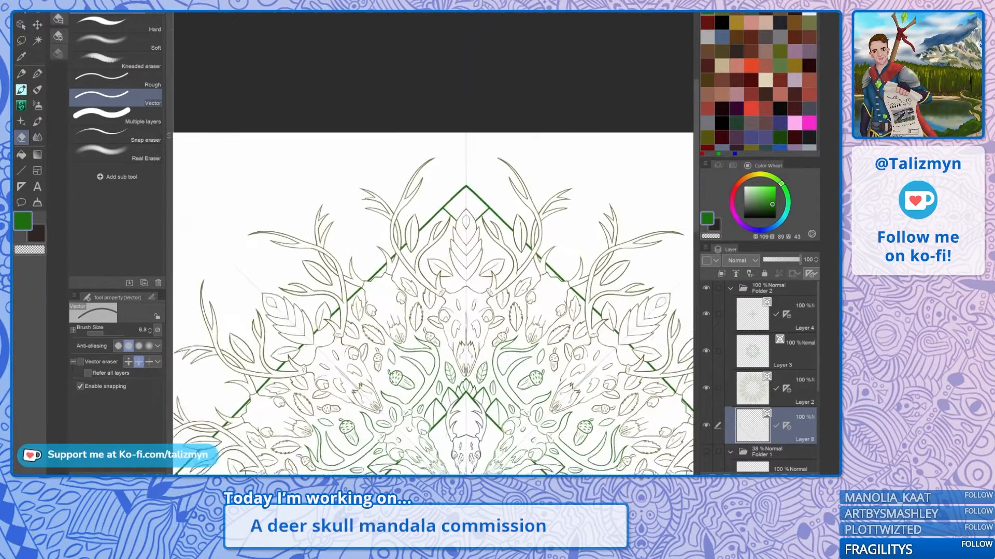
scroll(522, 227, "up", 2)
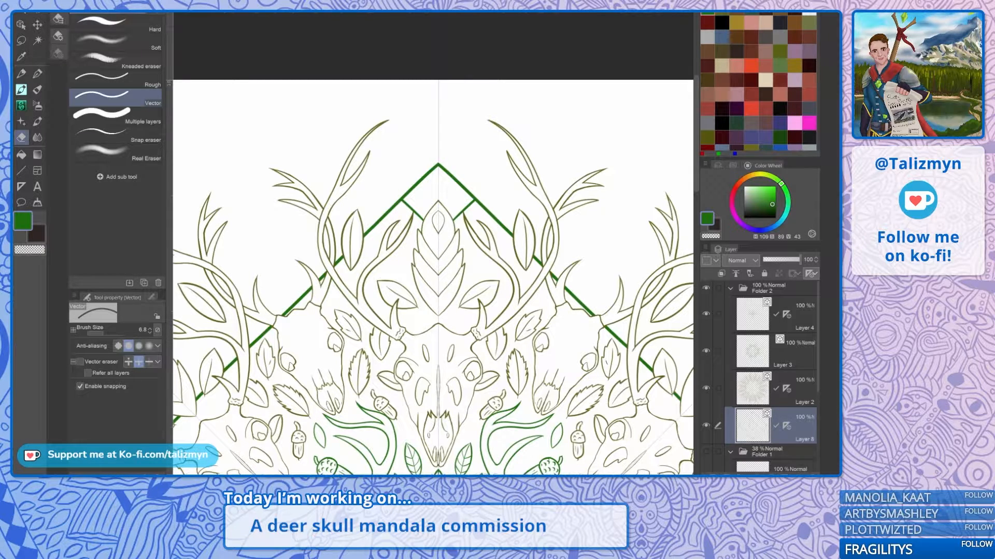
key("p")
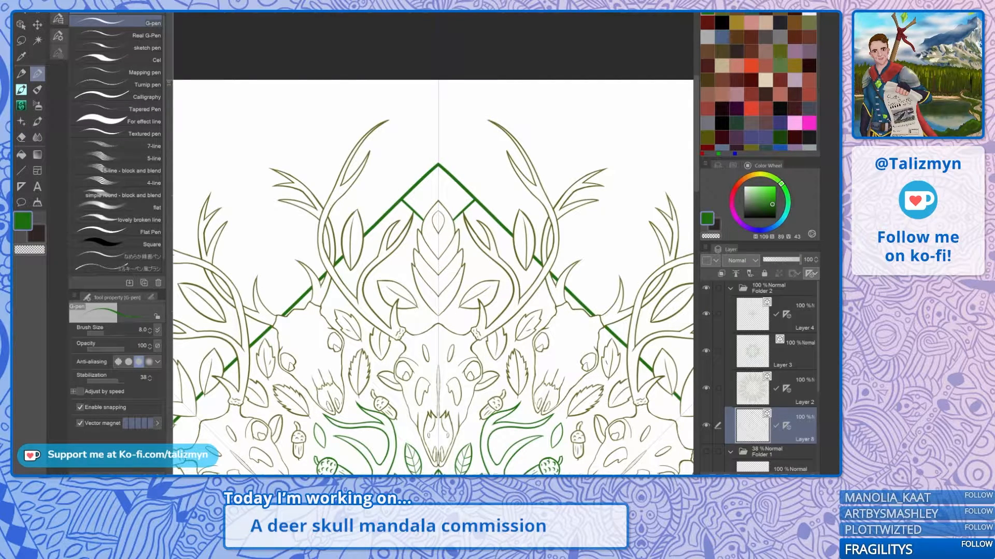
scroll(482, 221, "up", 5)
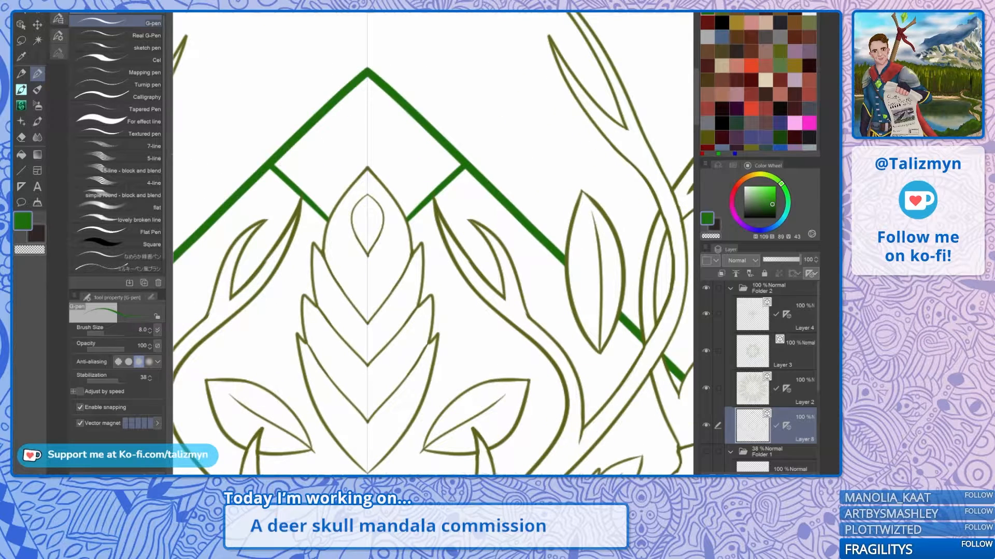
left_click_drag(393, 272, 502, 163)
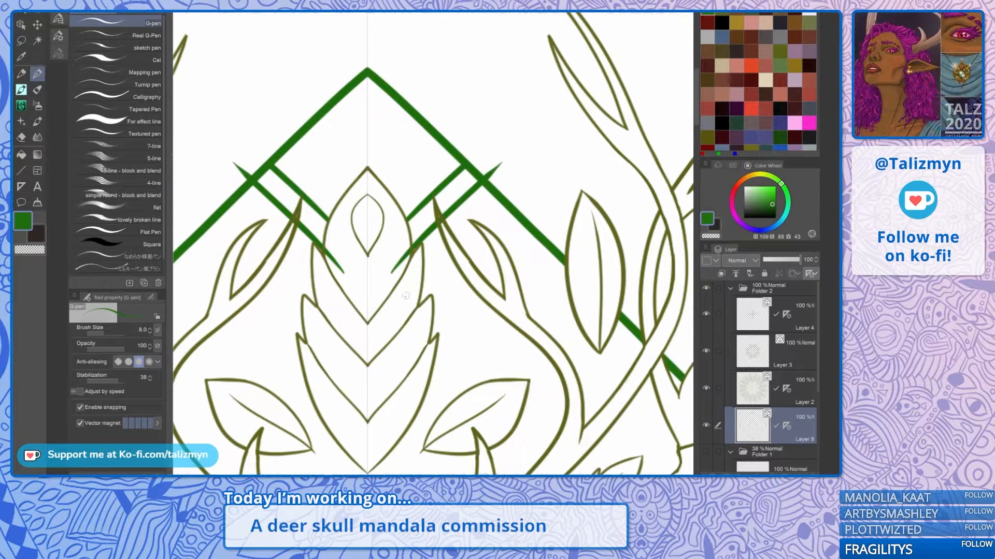
left_click_drag(399, 306, 473, 236)
left_click_drag(507, 204, 531, 180)
left_click_drag(406, 341, 554, 196)
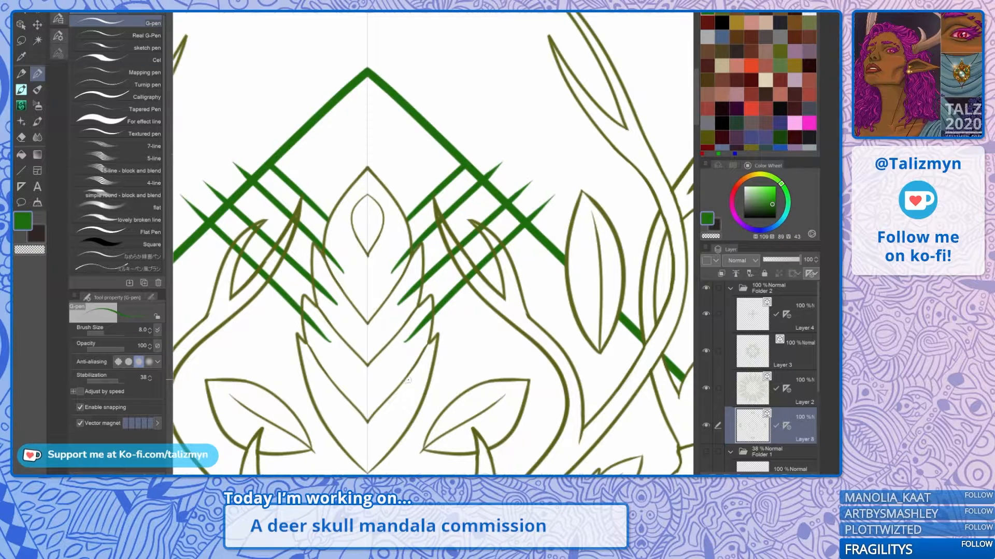
left_click_drag(408, 382, 577, 210)
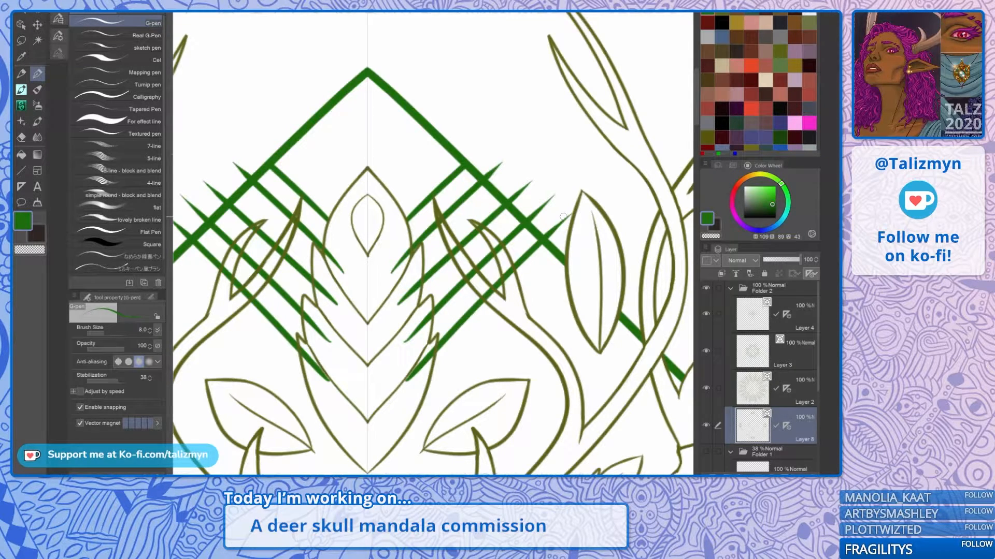
Step: Trim the new diagonals' ends outside the outer frame with the eraser's vector erasing option on, and turn that option off
key("e")
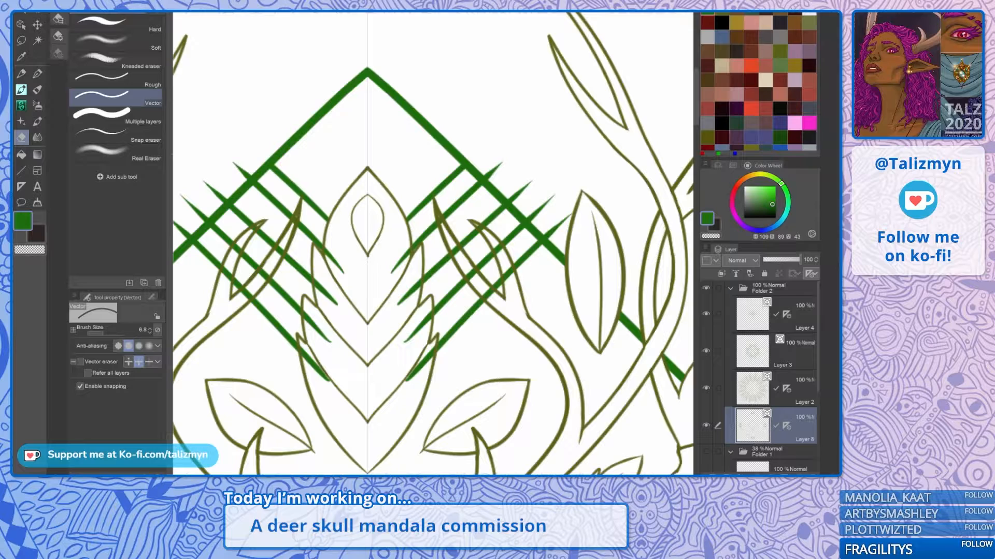
left_click(80, 362)
left_click_drag(482, 156, 560, 226)
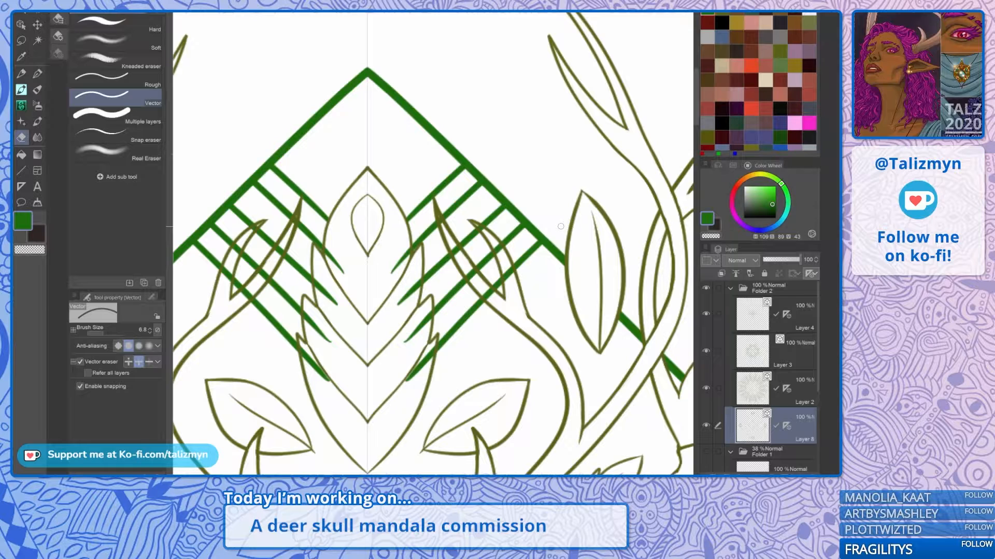
left_click(81, 362)
Step: Erase the parts of the diagonals that run inside the serrated leaf and through the forked antler tines
scroll(443, 250, "up", 1)
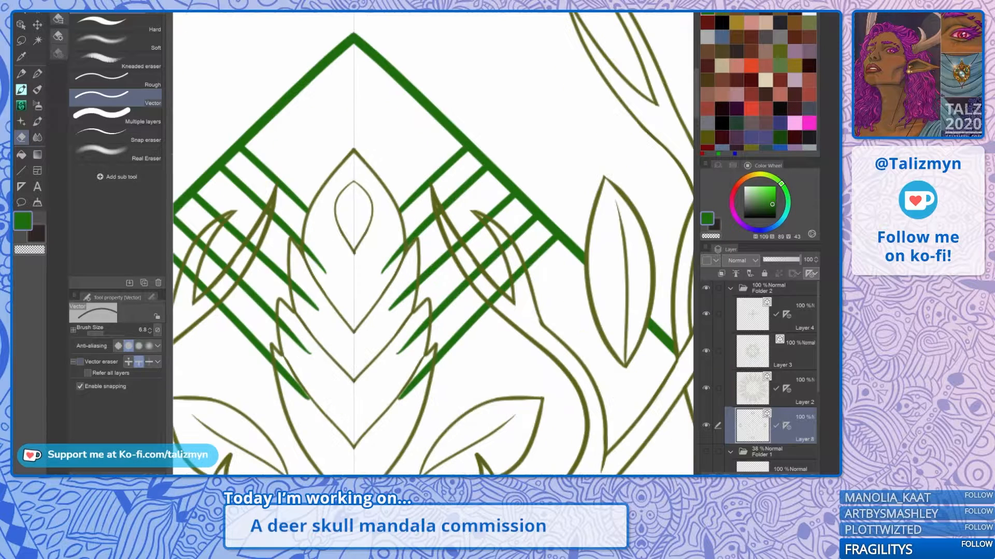
left_click_drag(443, 250, 493, 216)
mouse_move(461, 349)
left_mouse_down()
mouse_move(471, 349)
mouse_move(449, 344)
mouse_move(453, 307)
mouse_move(455, 318)
mouse_move(480, 287)
mouse_move(460, 241)
mouse_move(458, 263)
mouse_move(461, 244)
mouse_move(447, 273)
mouse_move(438, 269)
mouse_move(427, 248)
mouse_move(449, 223)
left_mouse_up()
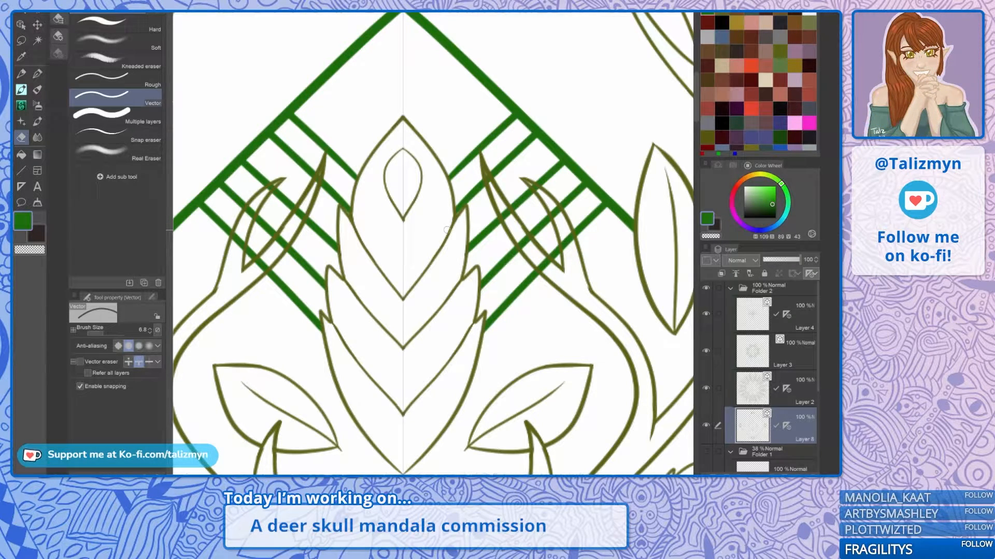
scroll(515, 189, "up", 2)
left_click_drag(516, 189, 449, 191)
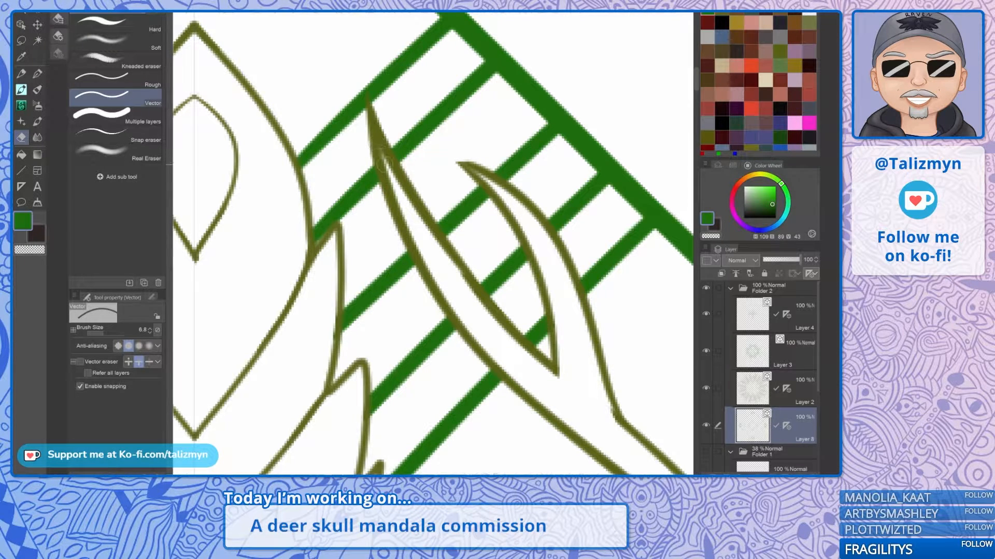
Step: Move the symmetry ruler from Layer 8 to Layer 3, and select Layer 2 with olive green and the G-pen for drawing
scroll(386, 174, "down", 6)
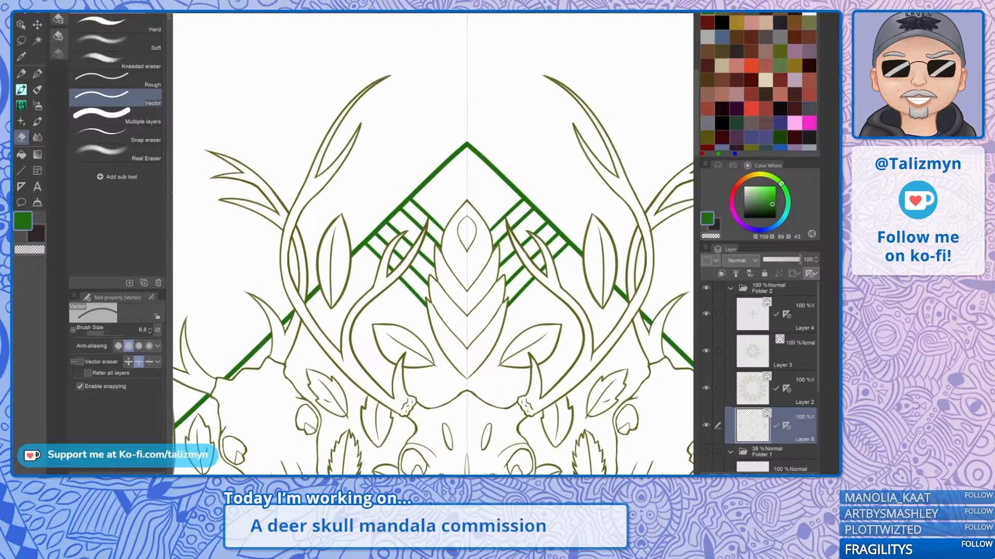
scroll(433, 244, "down", 8)
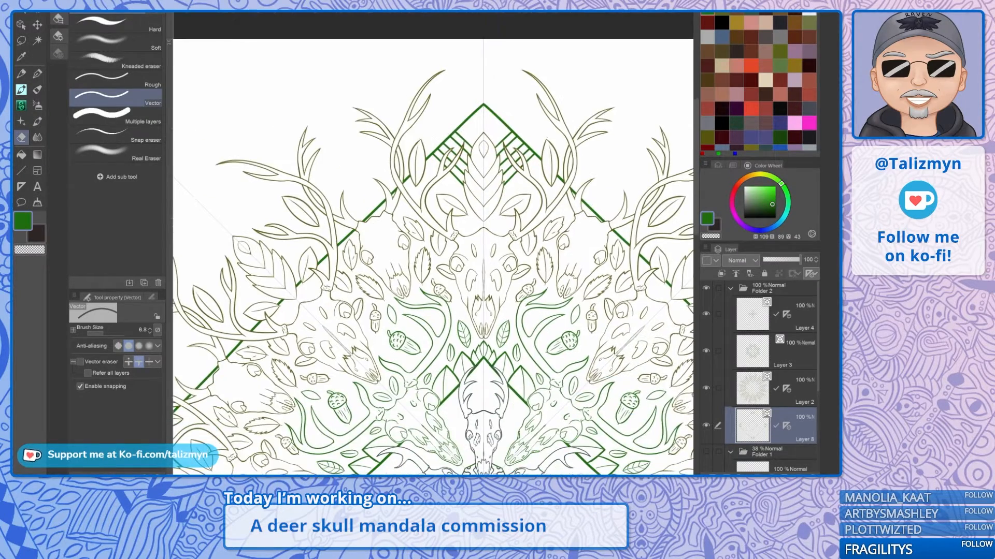
scroll(477, 305, "down", 4)
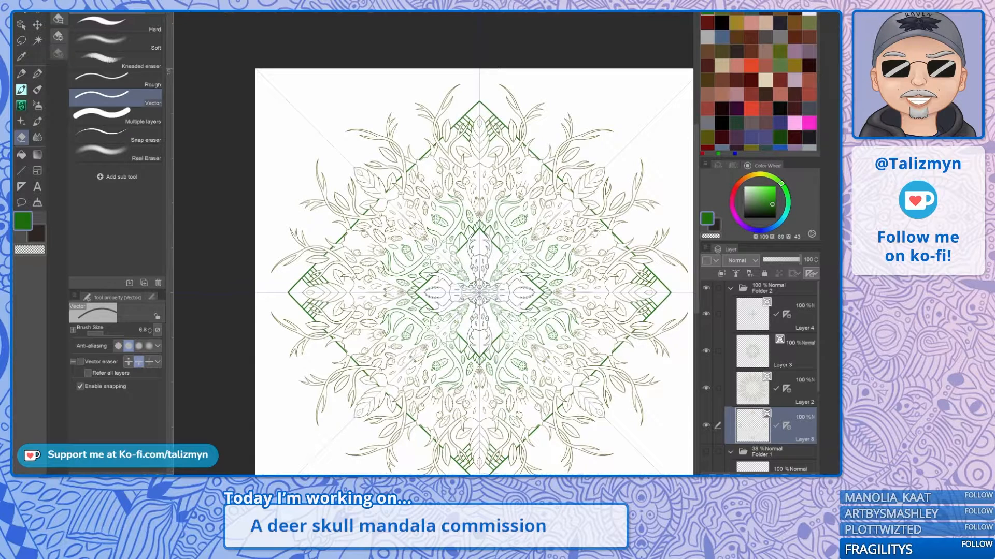
left_click_drag(480, 293, 443, 250)
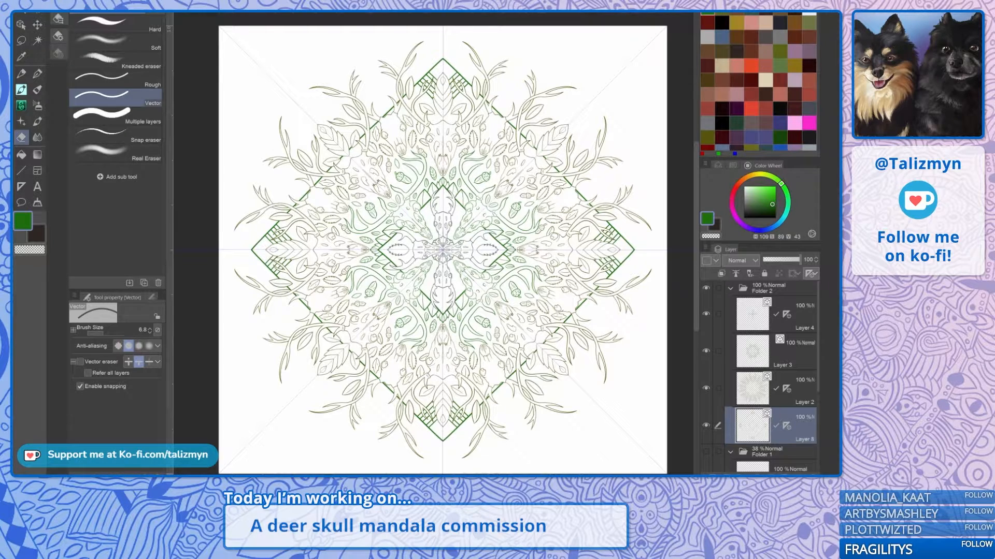
scroll(443, 251, "up", 1)
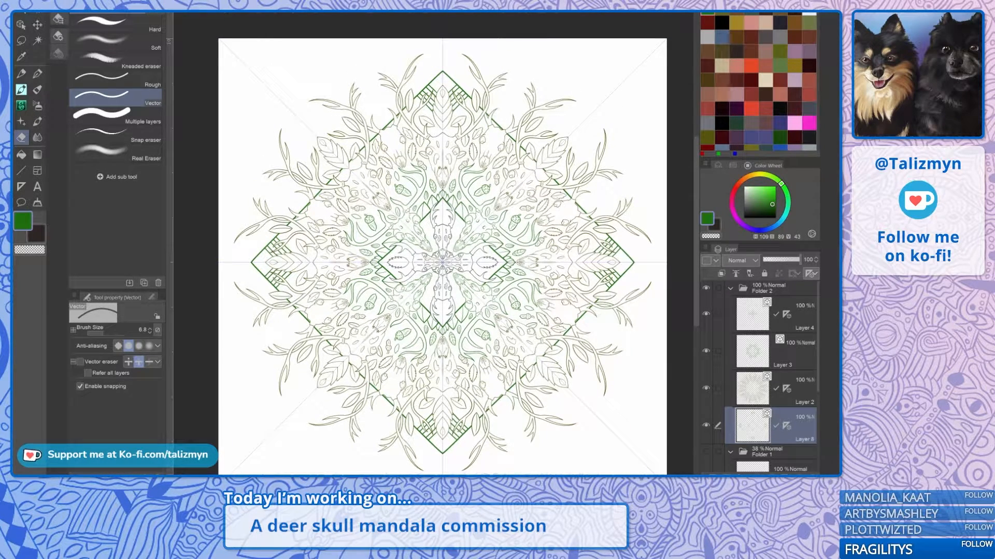
scroll(507, 191, "up", 3)
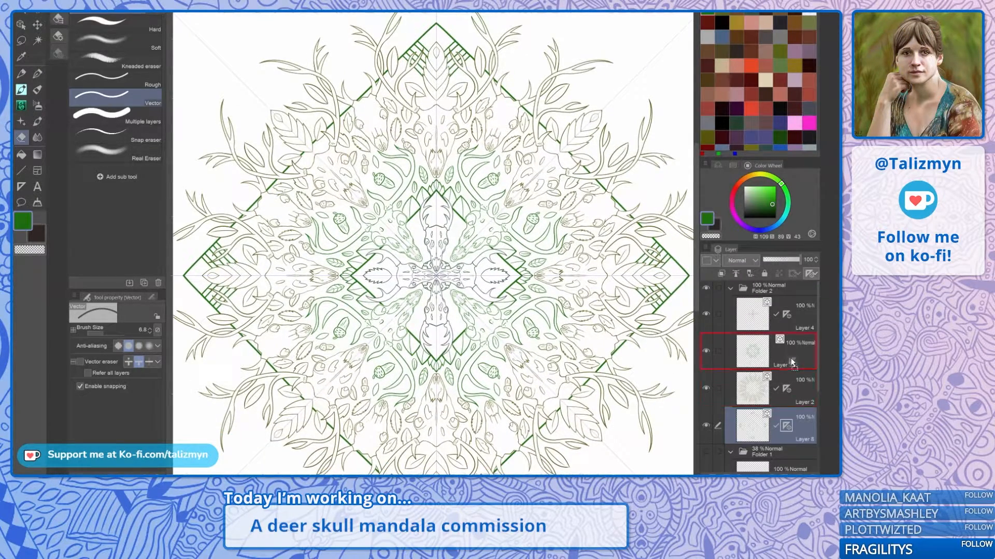
left_click(793, 392)
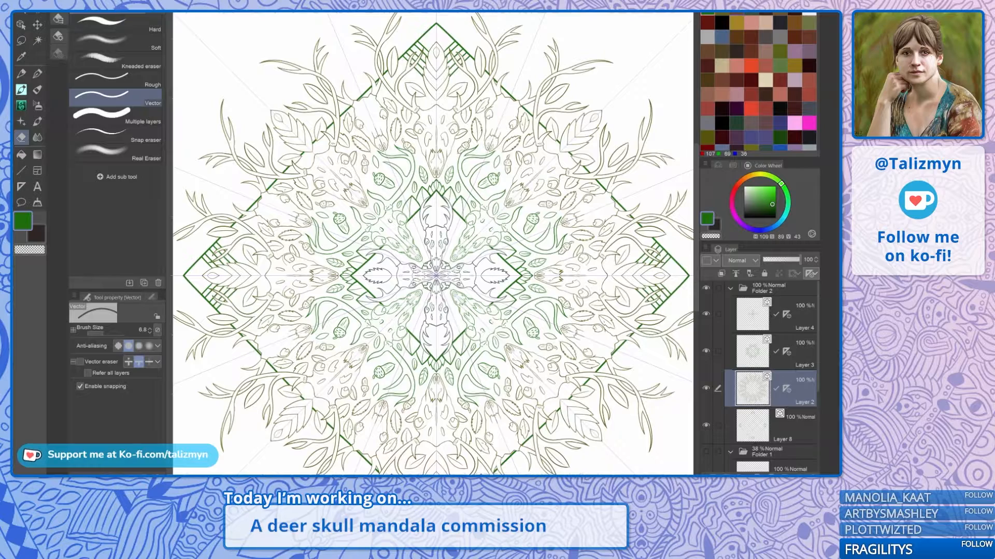
left_click(794, 23)
left_click(780, 51)
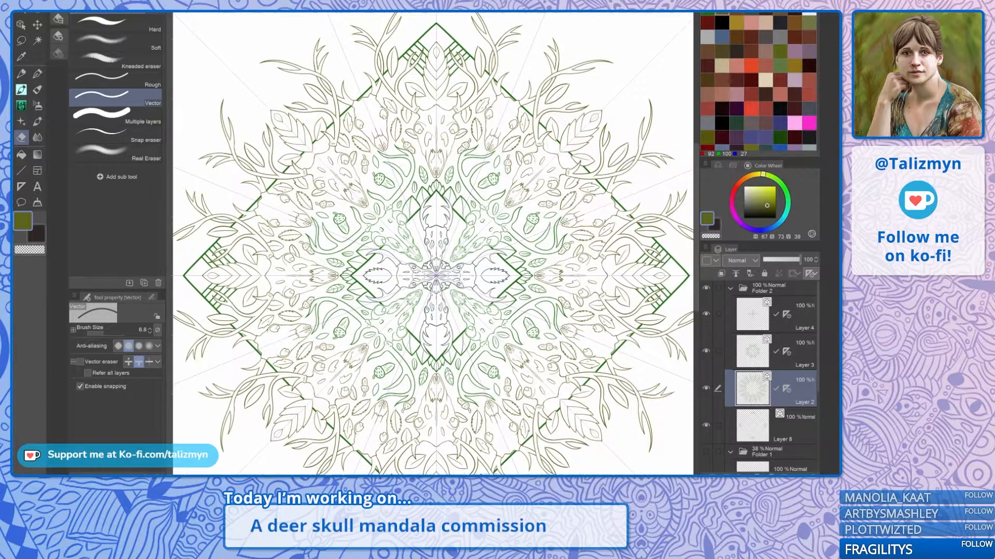
scroll(433, 244, "up", 3)
key("p")
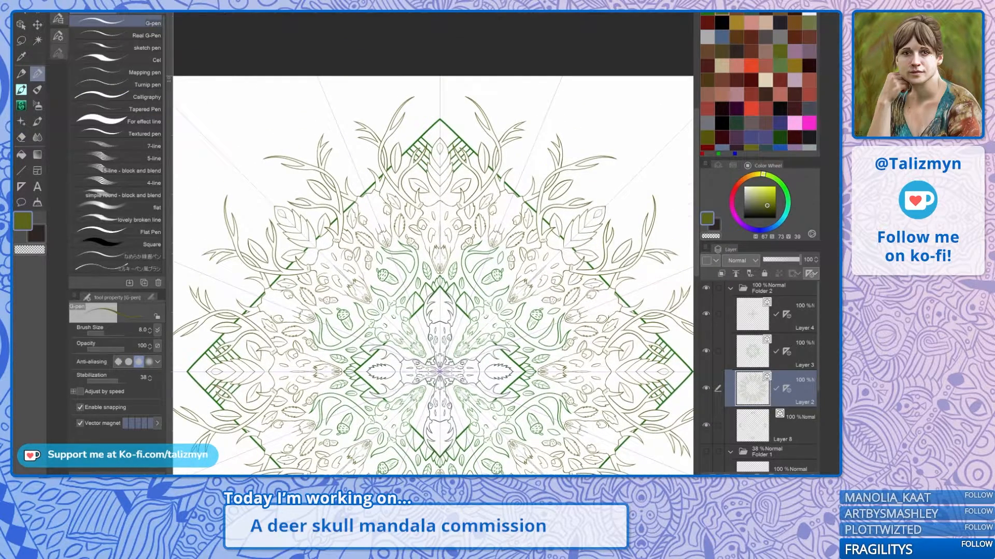
Step: Try a small olive leaf outline between the antler and the broad leaf beside the serrated leaf, and undo it
scroll(494, 191, "up", 4)
left_click_drag(494, 192, 522, 264)
scroll(454, 211, "up", 2)
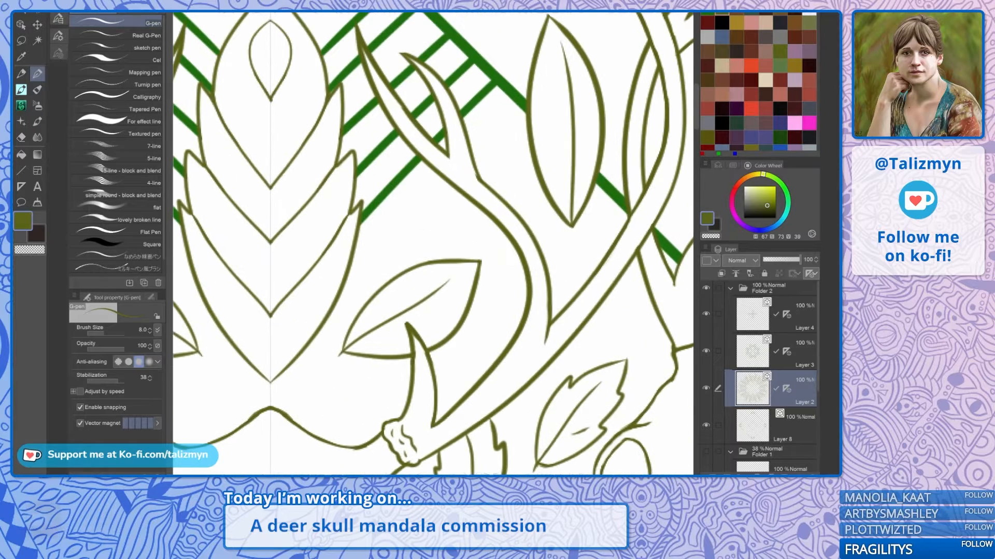
scroll(381, 239, "up", 1)
mouse_move(359, 269)
left_mouse_down()
mouse_move(361, 239)
mouse_move(423, 181)
left_mouse_up()
mouse_move(357, 268)
left_mouse_down()
mouse_move(419, 228)
mouse_move(428, 176)
left_mouse_up()
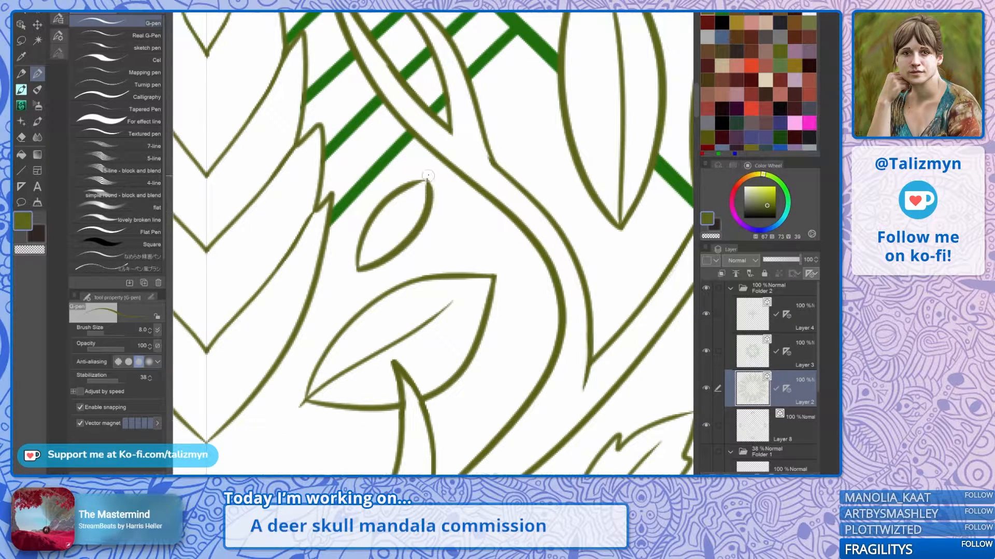
key("ctrl+z")
key("ctrl+z")
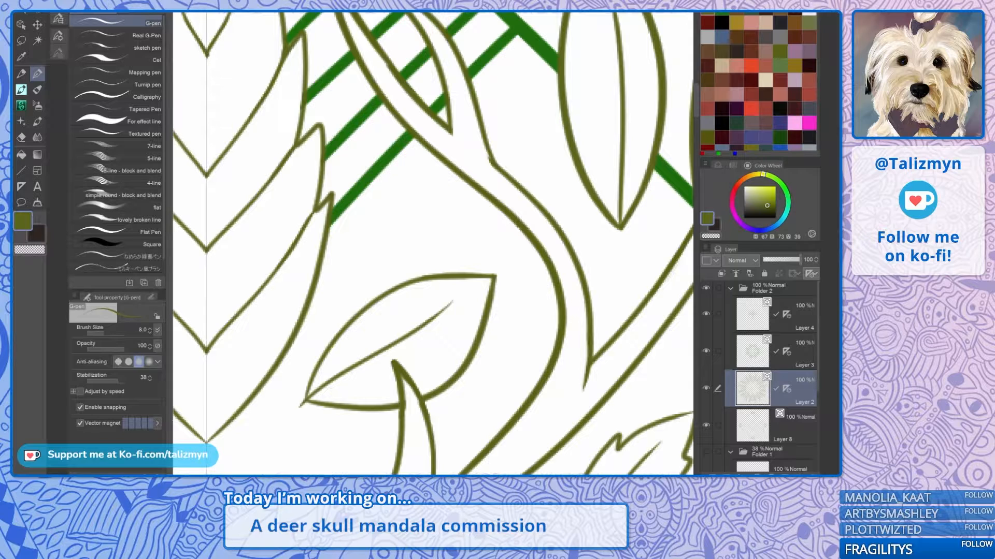
Step: Draw a small mirrored olive leaf outline across each edge of the outer frame, just below its upper corner
scroll(501, 199, "down", 4)
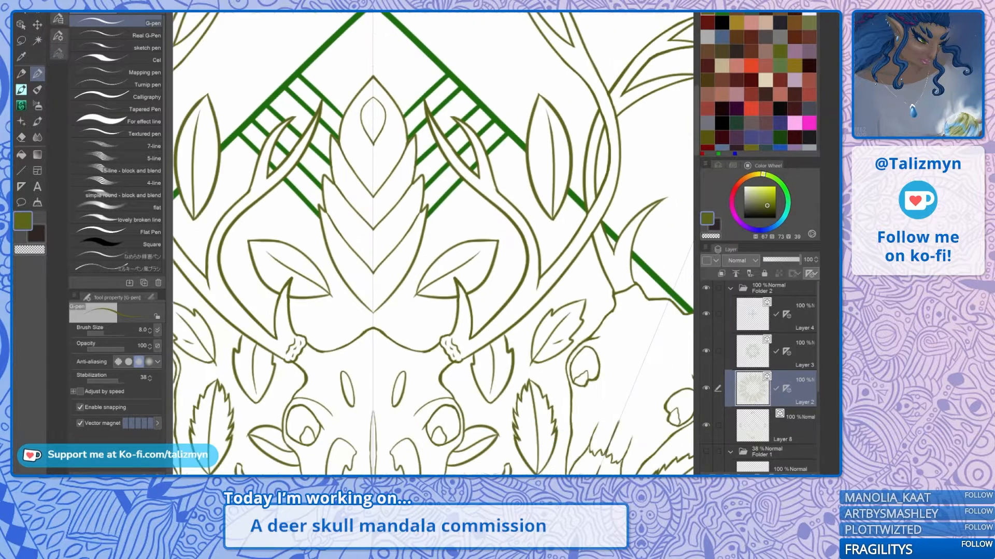
left_click_drag(500, 199, 532, 344)
scroll(439, 202, "up", 4)
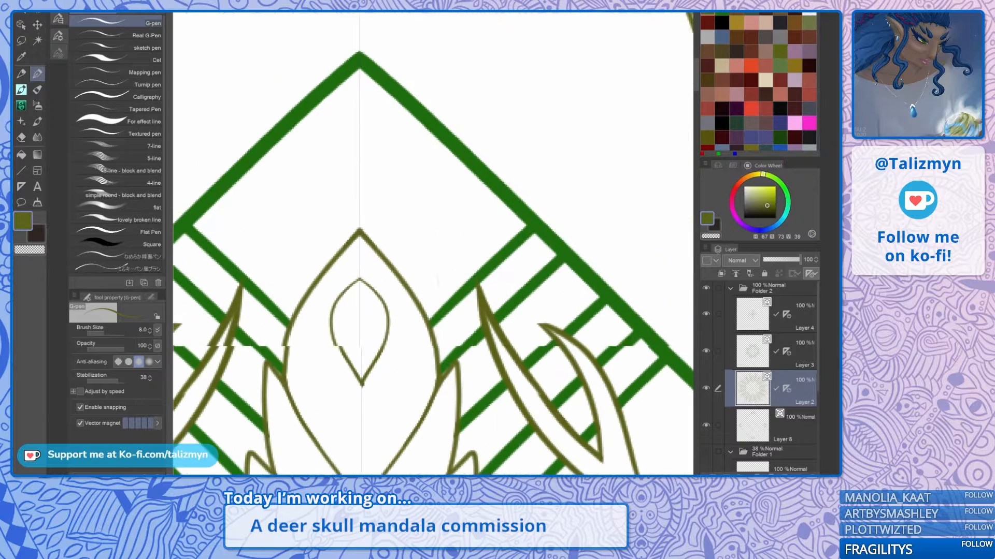
mouse_move(421, 239)
left_mouse_down()
mouse_move(415, 193)
mouse_move(445, 116)
mouse_move(480, 89)
left_mouse_up()
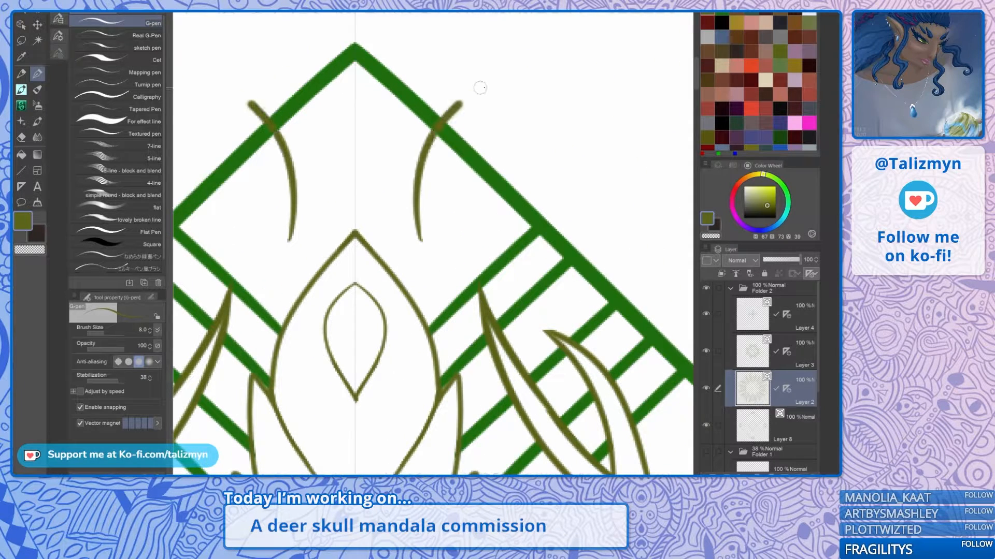
mouse_move(432, 239)
left_mouse_down()
mouse_move(483, 187)
mouse_move(492, 92)
left_mouse_up()
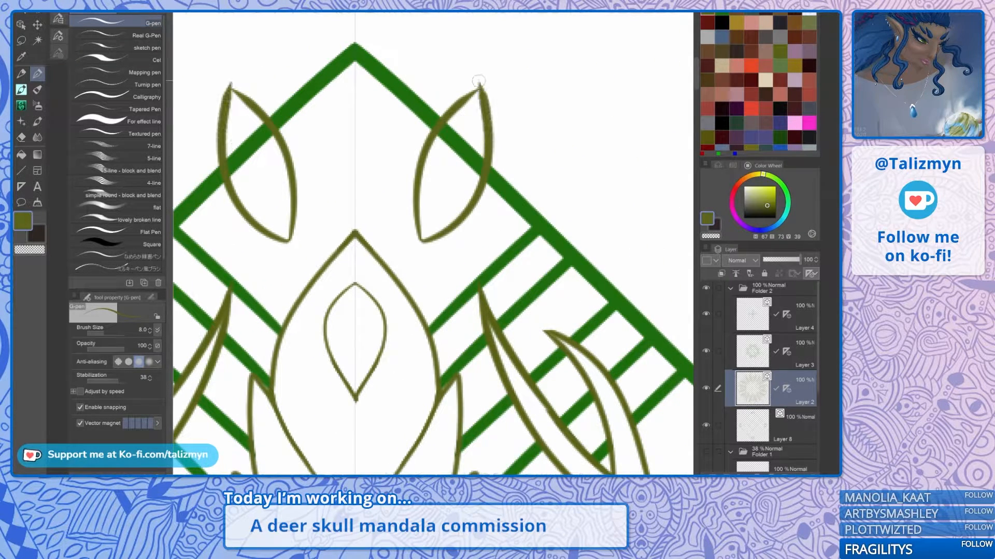
Step: Try a larger olive leaf outline outside the frame, between the antler and the small corner leaf, and undo it
scroll(557, 179, "down", 3)
scroll(560, 184, "down", 3)
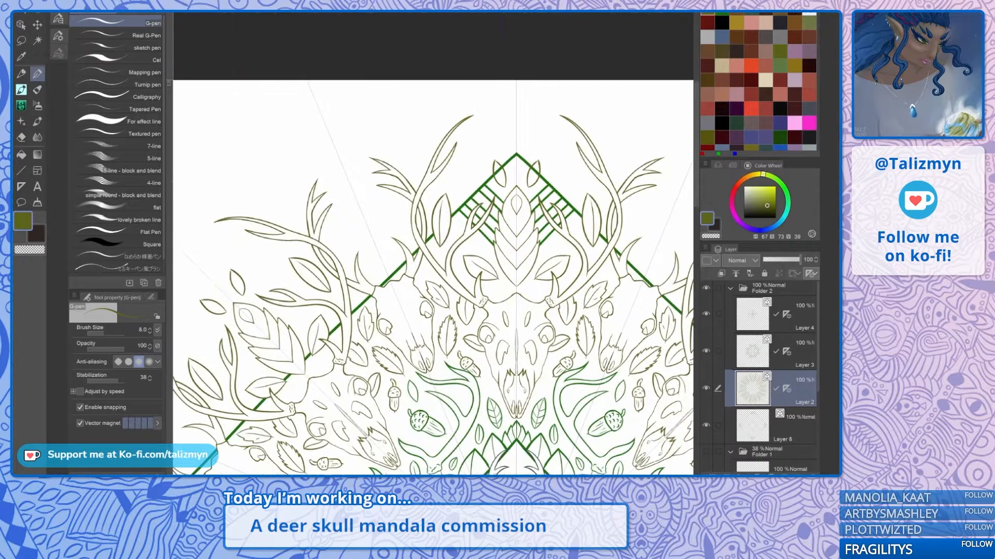
scroll(492, 150, "up", 5)
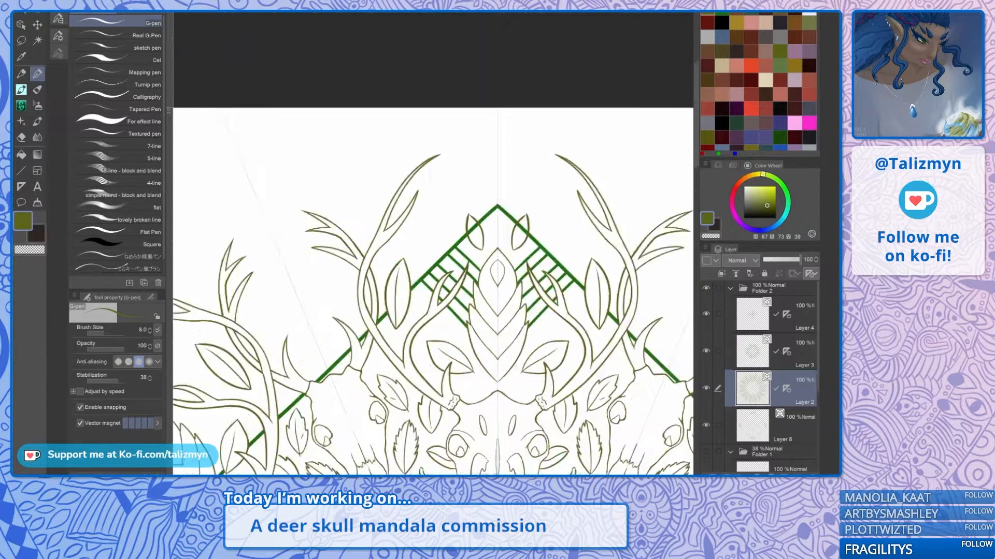
mouse_move(403, 271)
left_mouse_down()
mouse_move(401, 220)
mouse_move(432, 161)
mouse_move(483, 141)
left_mouse_up()
mouse_move(403, 271)
left_mouse_down()
mouse_move(461, 221)
mouse_move(483, 128)
left_mouse_up()
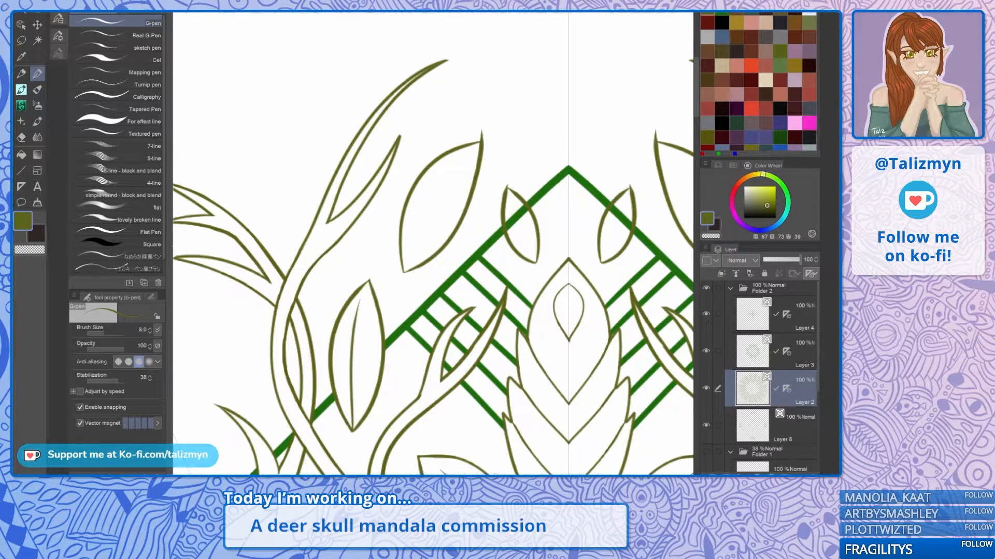
key("ctrl+z")
key("ctrl+z")
left_click_drag(482, 207, 363, 230)
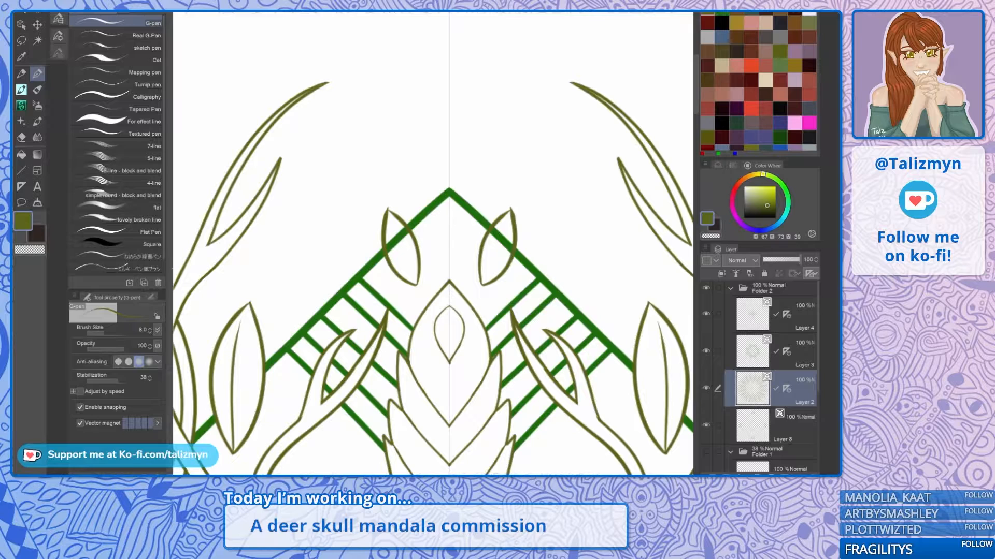
Step: Draw a larger mirrored olive leaf outline outside the frame's upper corner and erase the stray line ends at the leaf tips
mouse_move(280, 277)
left_mouse_down()
mouse_move(287, 234)
mouse_move(327, 179)
mouse_move(374, 166)
left_mouse_up()
mouse_move(280, 277)
left_mouse_down()
mouse_move(324, 247)
mouse_move(371, 150)
mouse_move(409, 169)
left_mouse_up()
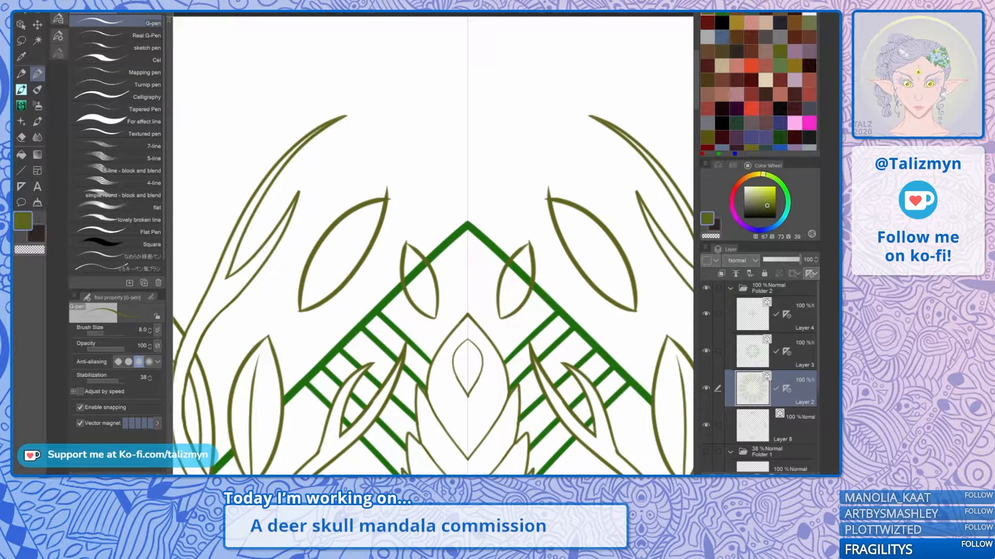
scroll(302, 263, "up", 4)
key("e")
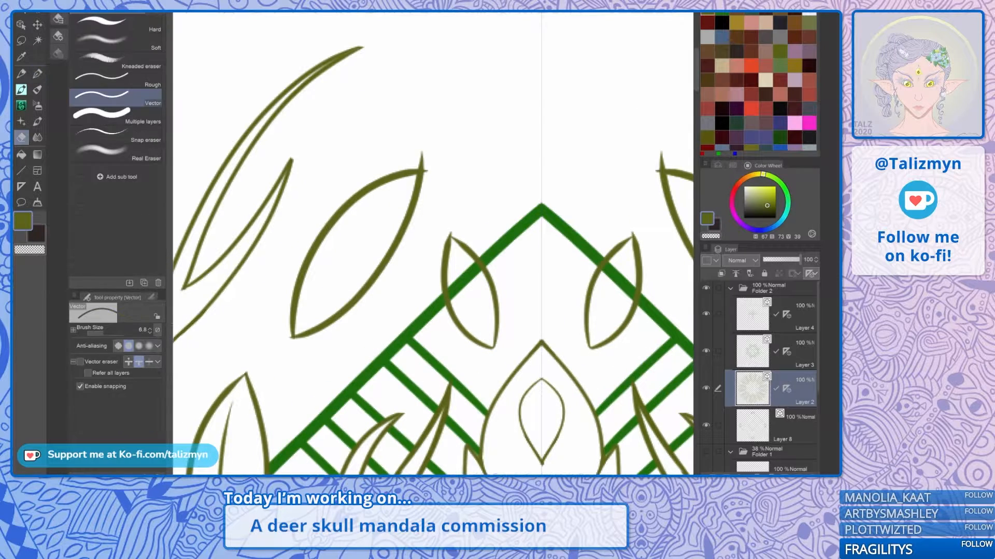
left_click(422, 158)
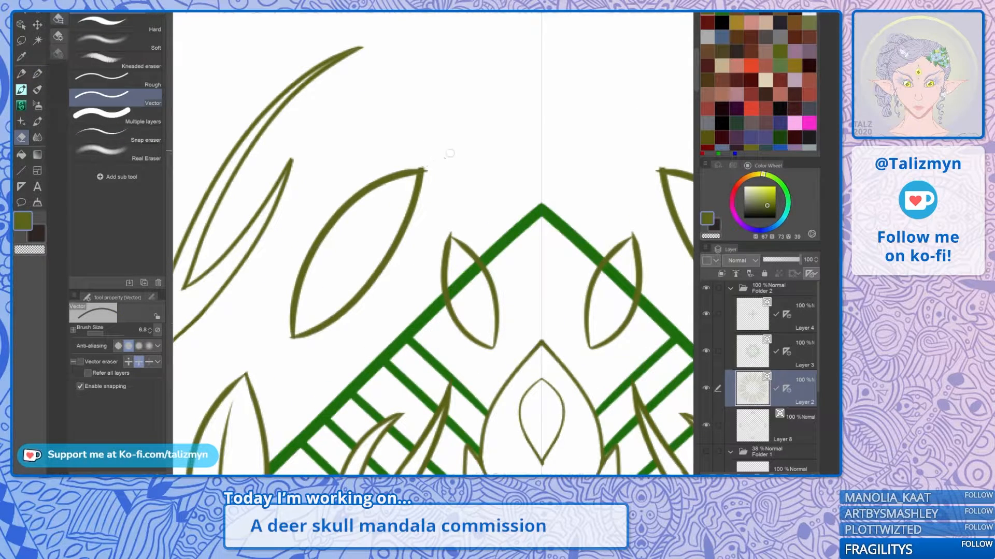
left_click_drag(430, 157, 429, 174)
left_click_drag(453, 222, 454, 231)
key("p")
scroll(433, 243, "down", 3)
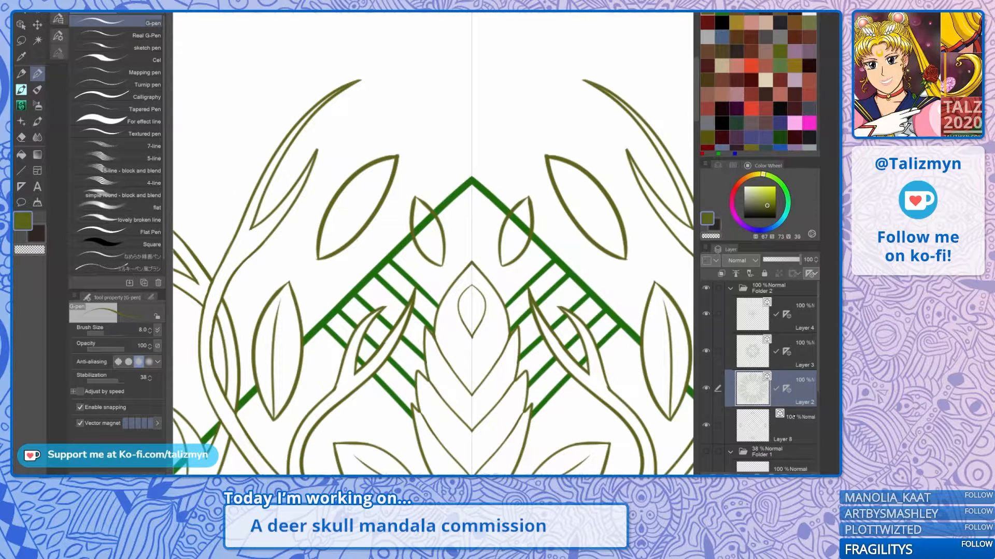
Step: Try the symmetry ruler on Layer 8, and return it to Layer 3 with Layer 2 and the G-pen selected
left_click(792, 422)
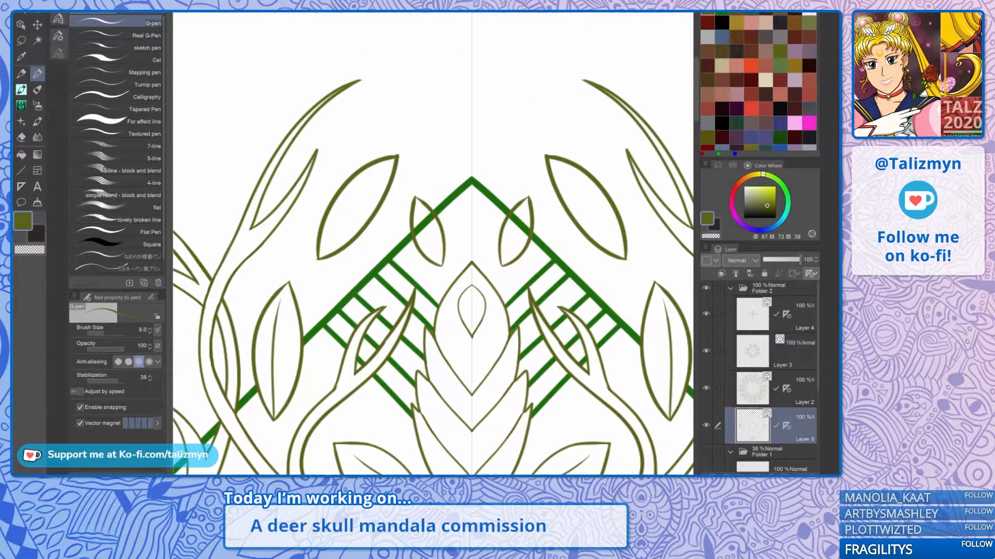
key("e")
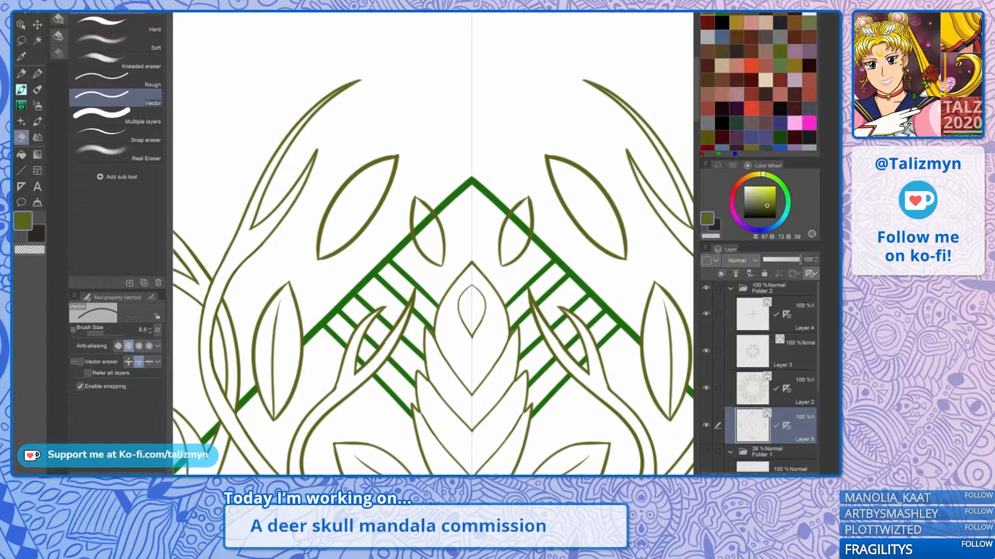
mouse_move(512, 221)
left_mouse_down()
mouse_move(518, 213)
mouse_move(526, 230)
mouse_move(524, 131)
left_mouse_up()
scroll(522, 233, "down", 3)
scroll(493, 252, "down", 2)
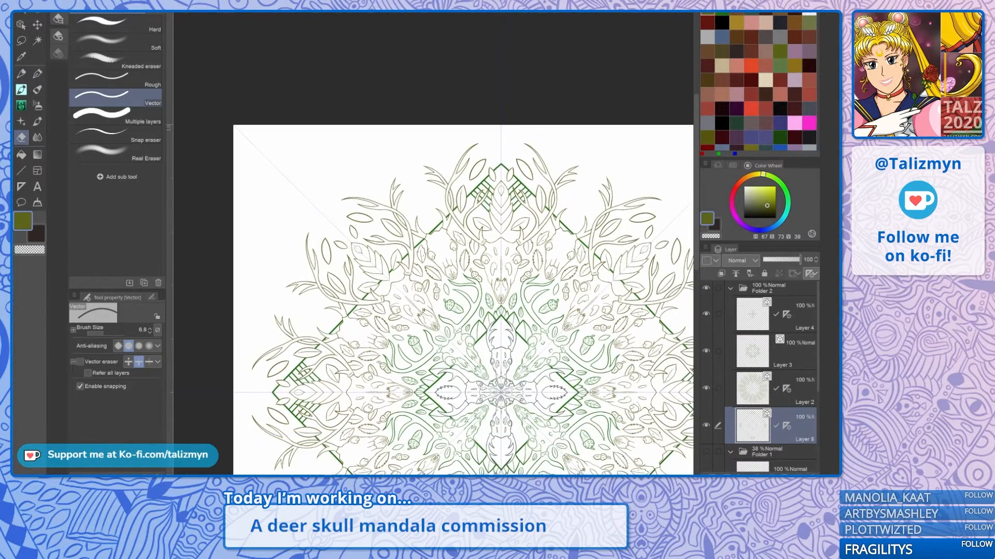
left_click_drag(493, 252, 468, 238)
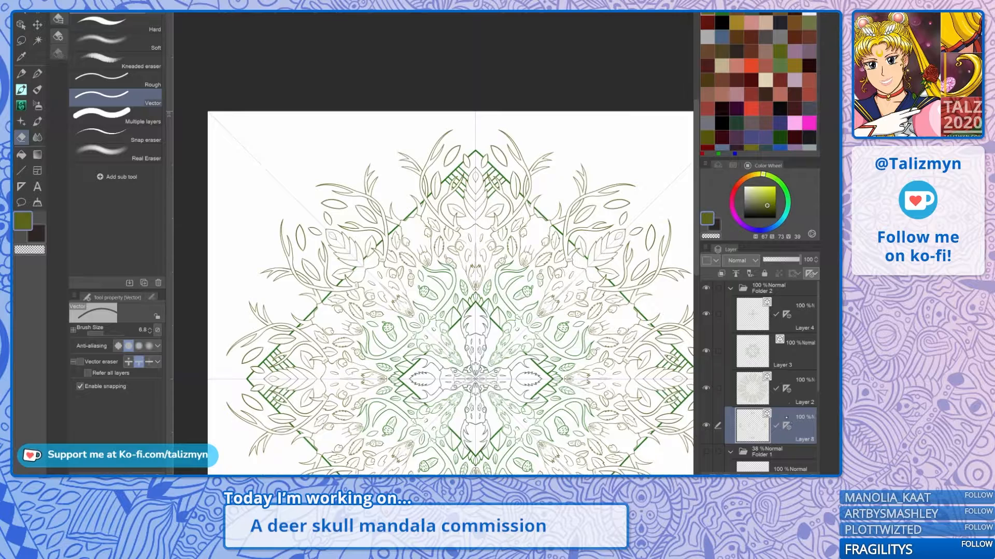
left_click_drag(787, 425, 791, 350)
left_click(802, 392)
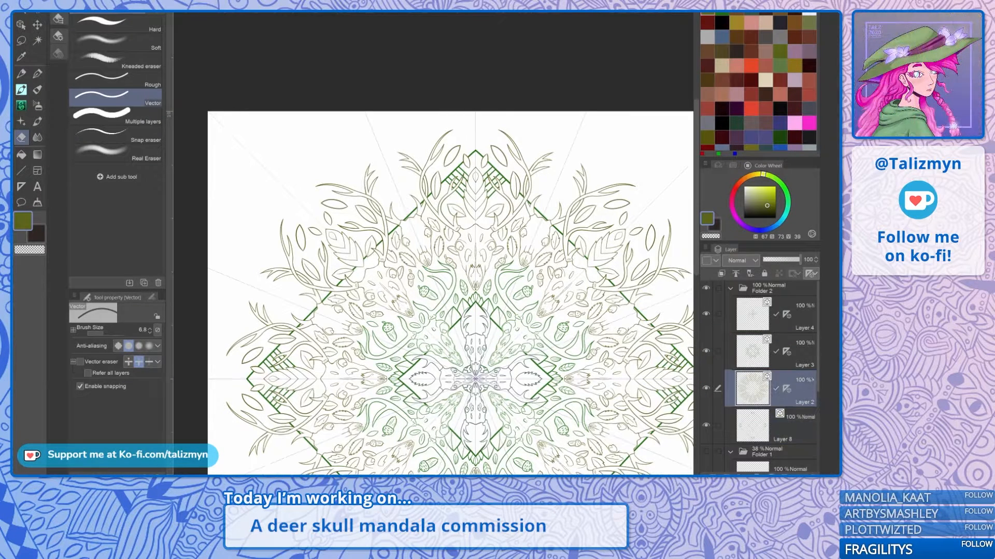
left_click(37, 75)
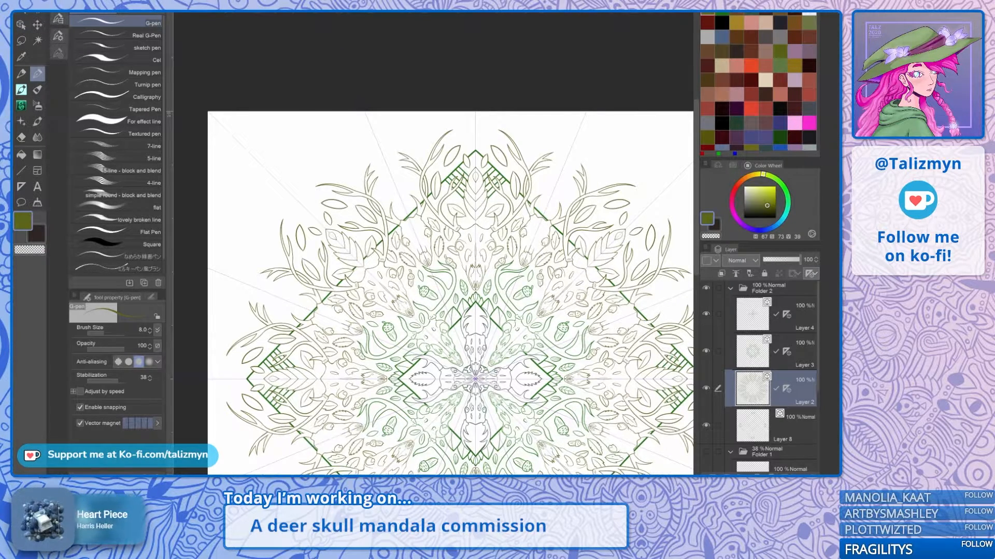
Step: Try a mirrored pair of acorns with caps and stalks in the gap between neighbouring antlers outside the frame
left_click_drag(553, 196, 507, 237)
scroll(506, 236, "up", 4)
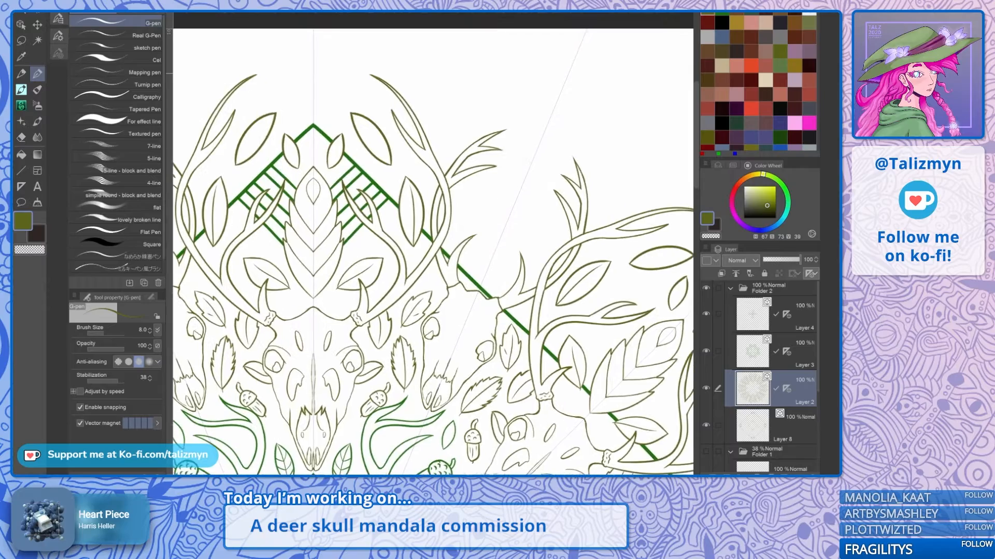
mouse_move(430, 130)
left_mouse_down()
mouse_move(532, 187)
mouse_move(483, 142)
mouse_move(482, 163)
mouse_move(423, 174)
mouse_move(435, 188)
mouse_move(415, 228)
mouse_move(445, 237)
left_mouse_up()
scroll(502, 158, "up", 3)
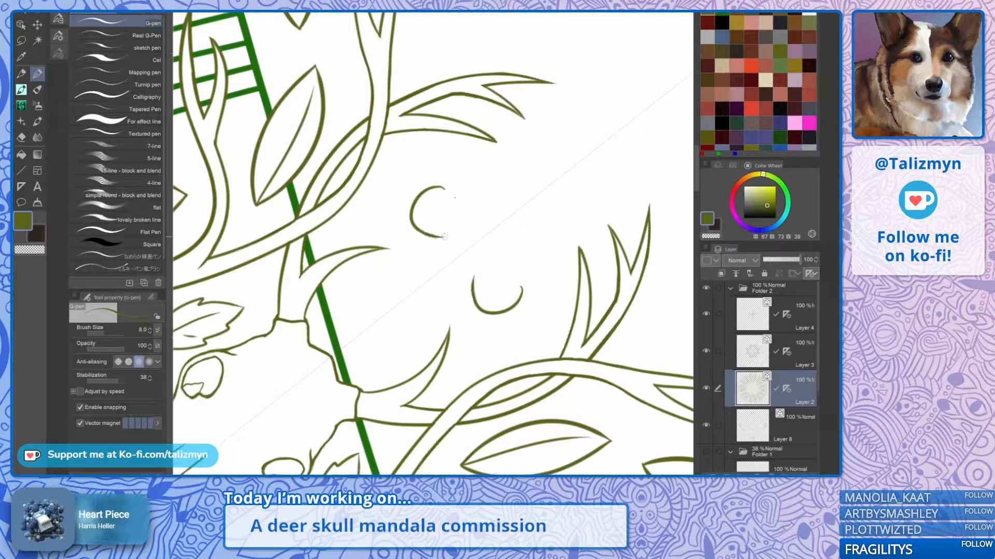
mouse_move(445, 189)
left_mouse_down()
mouse_move(447, 231)
mouse_move(430, 205)
left_mouse_up()
mouse_move(413, 201)
left_mouse_down()
mouse_move(433, 268)
mouse_move(470, 236)
left_mouse_up()
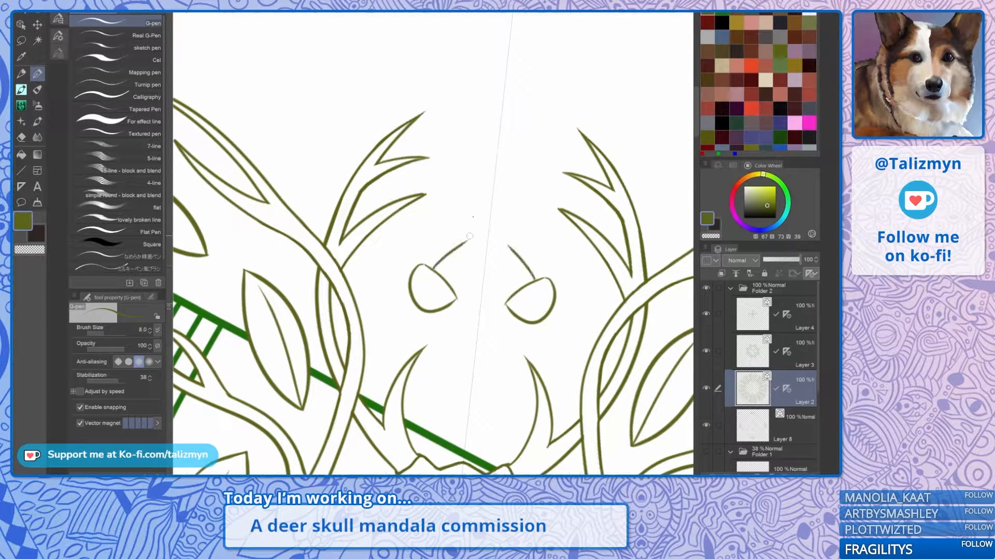
key("ctrl+z")
left_click_drag(425, 265, 473, 230)
mouse_move(456, 293)
left_mouse_down()
mouse_move(479, 260)
mouse_move(474, 229)
left_mouse_up()
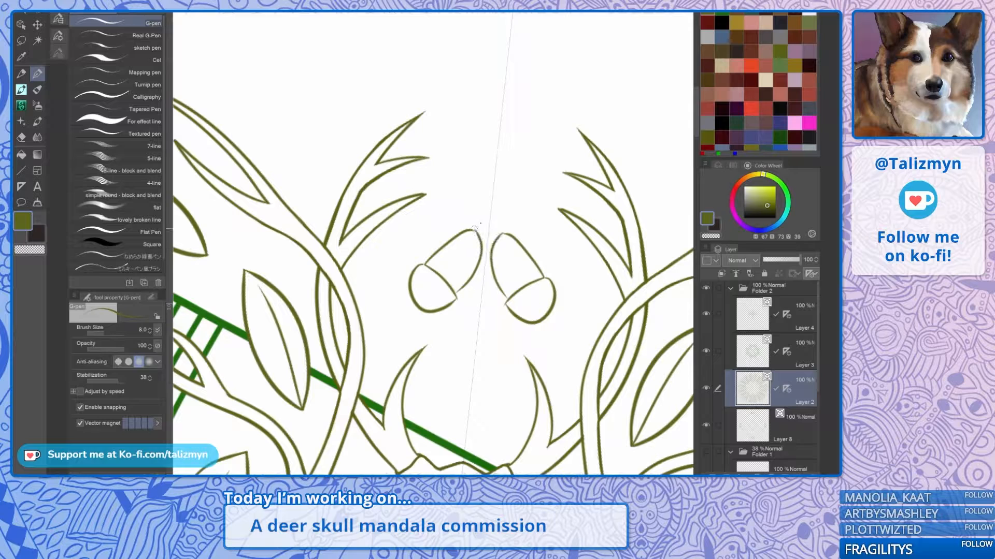
mouse_move(417, 306)
left_mouse_down()
mouse_move(405, 310)
mouse_move(411, 322)
mouse_move(405, 309)
left_mouse_up()
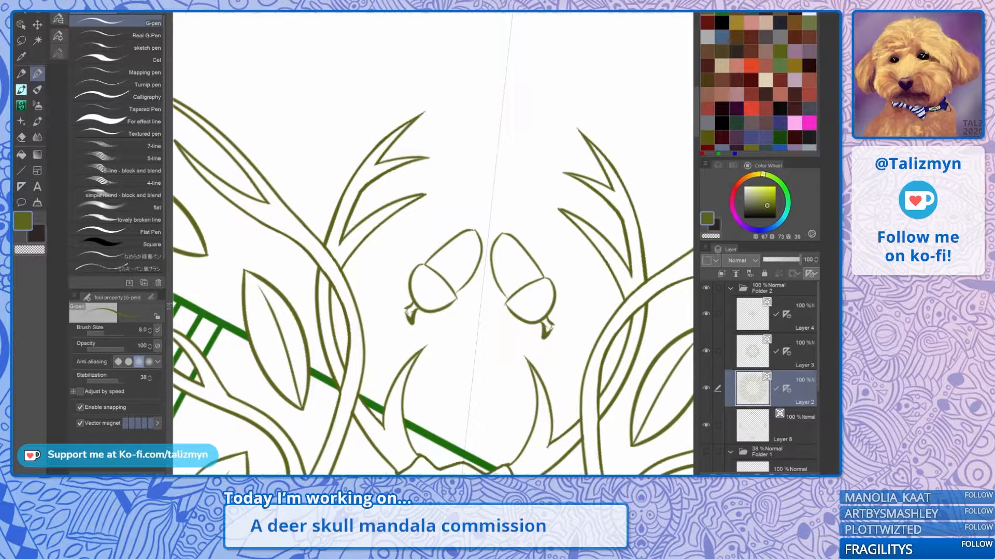
Step: Undo the acorn stalks, nuts and caps between the antlers
key("ctrl+z")
key("ctrl+z")
key("ctrl+z")
left_click_drag(523, 279, 430, 308)
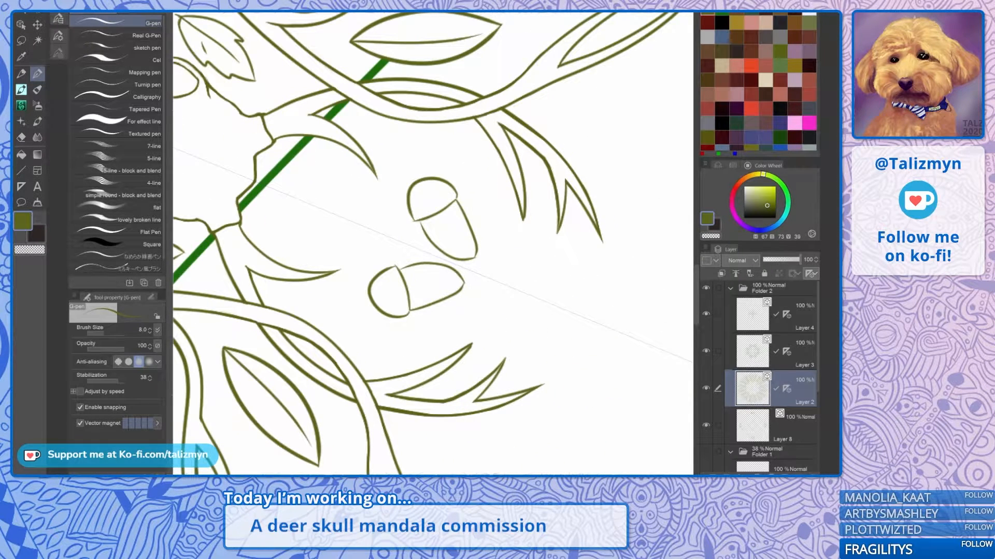
key("ctrl+z")
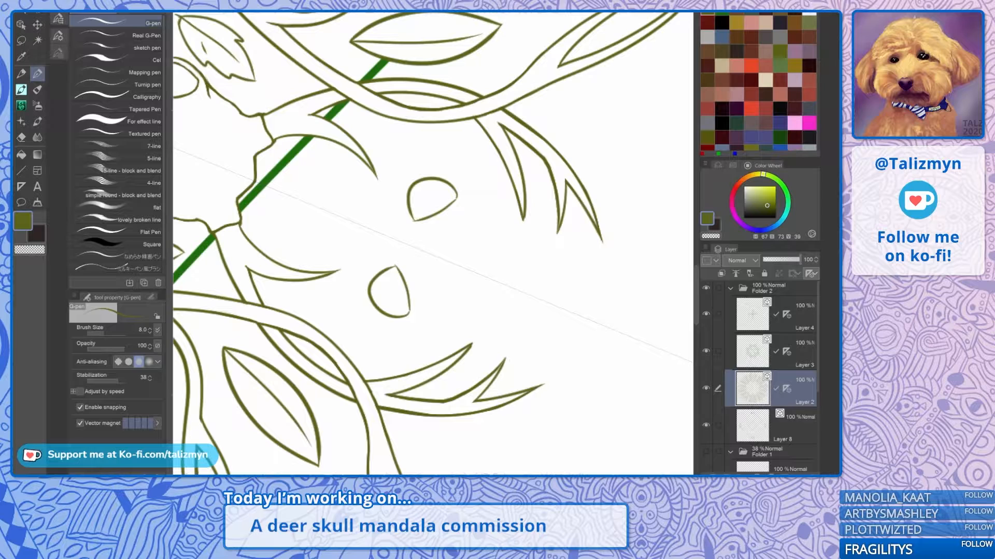
key("ctrl+z")
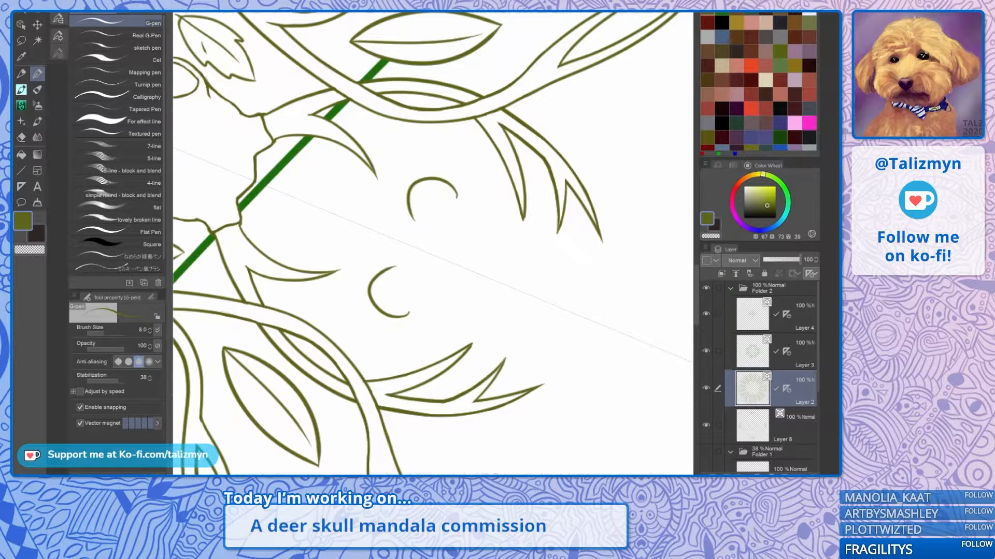
key("ctrl+z")
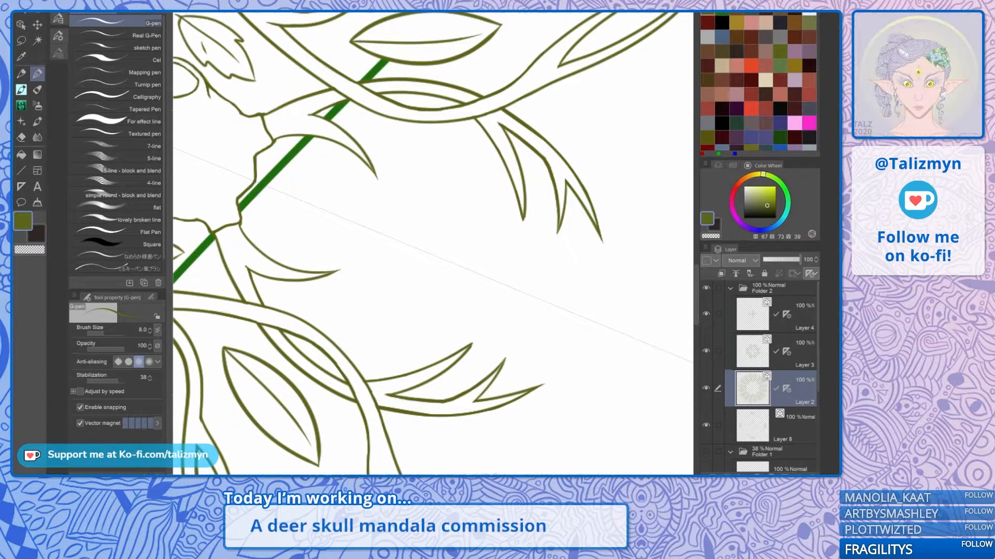
Step: Draw a serrated olive leaf outline centred on the mirror line between the small skull's horns, and erase the overshoot at its tip
key("minus")
key("minus")
key("minus")
key("minus")
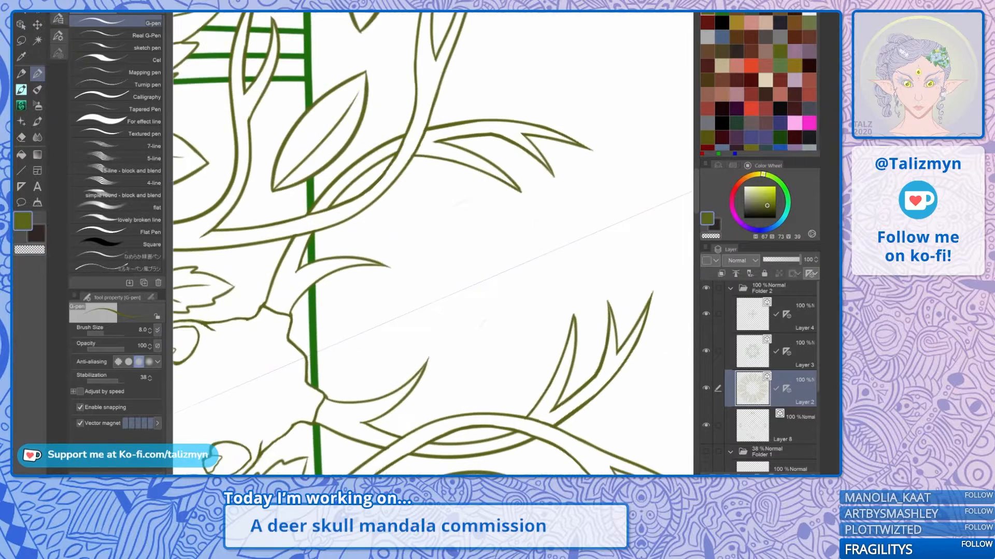
left_click_drag(433, 265, 414, 223)
key("ctrl+plus")
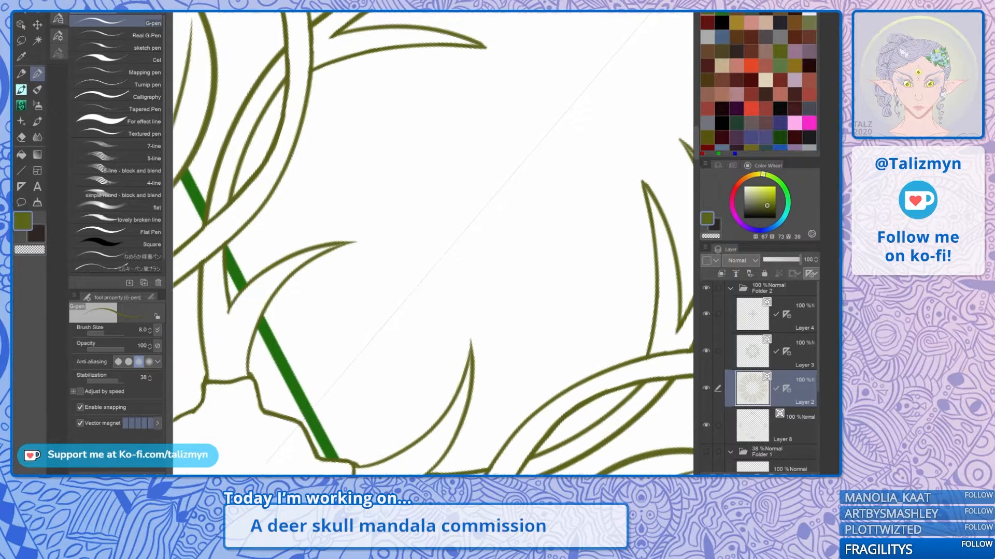
mouse_move(330, 384)
left_mouse_down()
mouse_move(333, 325)
mouse_move(368, 247)
mouse_move(375, 268)
mouse_move(371, 245)
mouse_move(374, 262)
mouse_move(413, 208)
mouse_move(413, 230)
mouse_move(445, 191)
mouse_move(458, 201)
mouse_move(512, 174)
left_mouse_up()
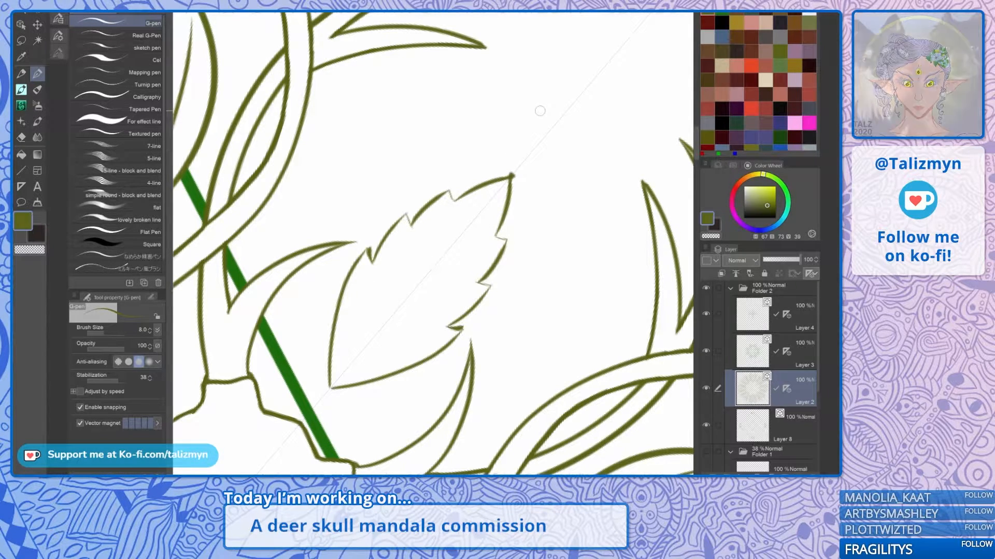
key("e")
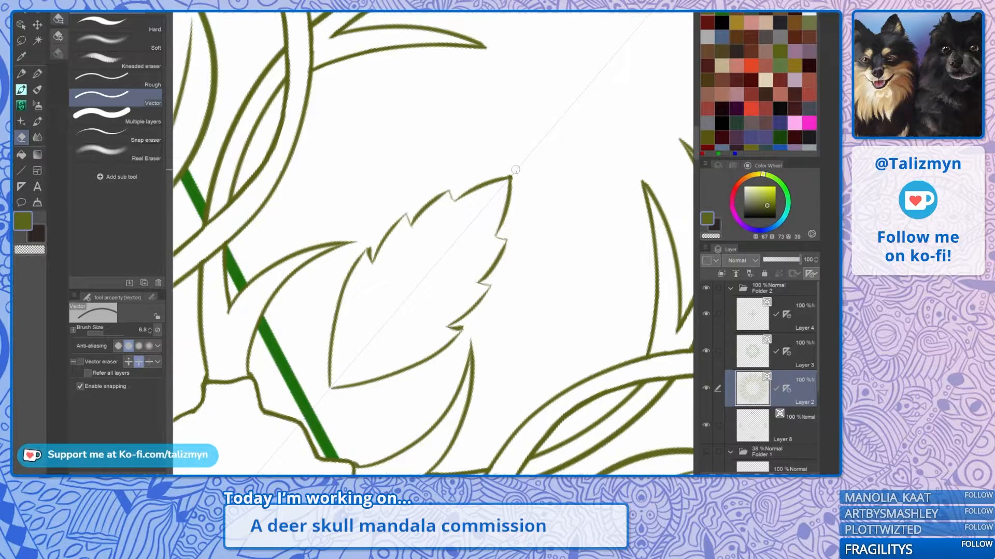
key("p")
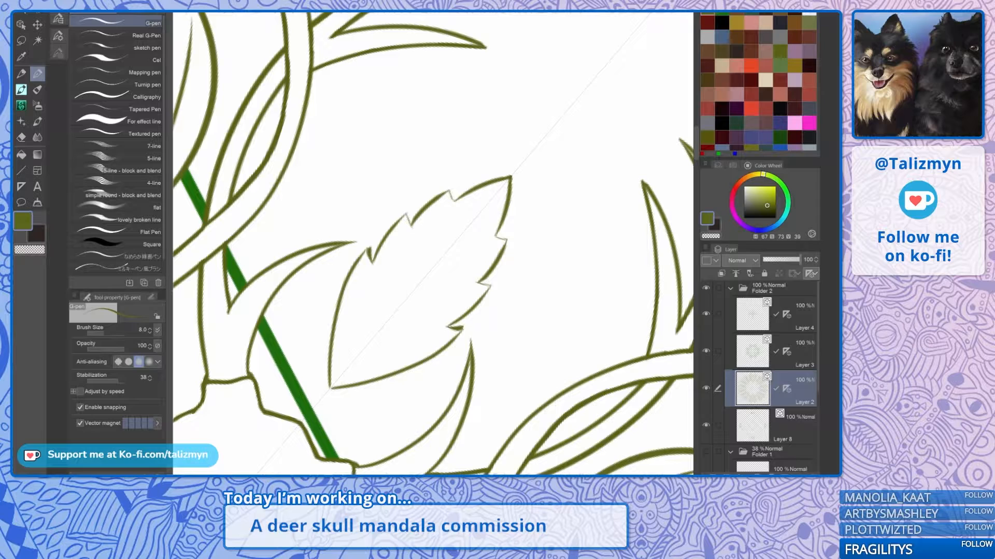
Step: Thicken the outline of the serrated leaf between the small horns around its teeth and notches
mouse_move(440, 301)
left_mouse_down()
mouse_move(537, 268)
mouse_move(471, 280)
left_mouse_up()
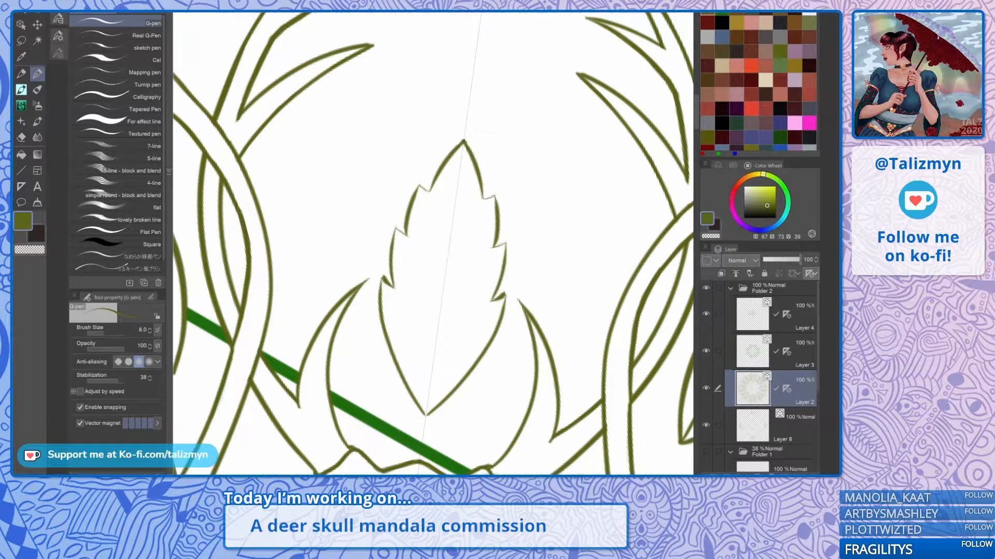
key("minus")
key("asciicircum")
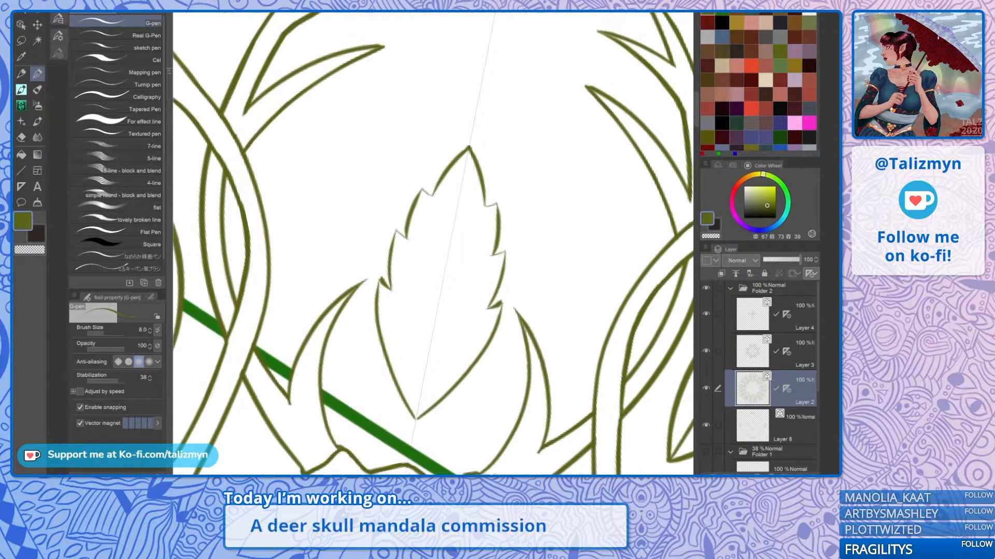
key("ctrl+plus")
mouse_move(475, 233)
left_mouse_down()
mouse_move(472, 220)
mouse_move(512, 241)
left_mouse_up()
mouse_move(485, 187)
left_mouse_down()
mouse_move(503, 181)
mouse_move(480, 157)
left_mouse_up()
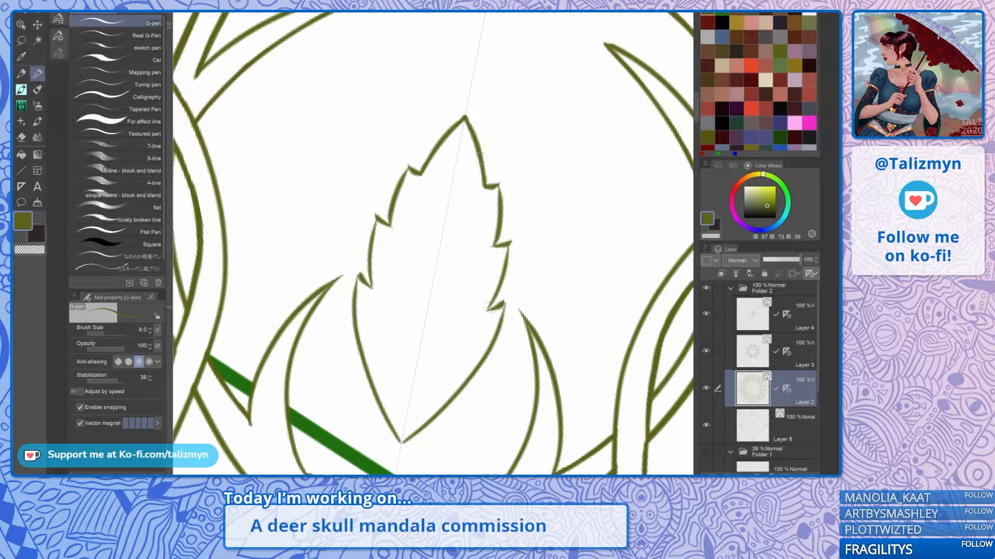
left_click_drag(508, 310, 493, 306)
Step: Draw three V-shaped segment lines inside the serrated leaf, joining each pair of notches at the mirror line
left_click_drag(436, 300, 424, 261)
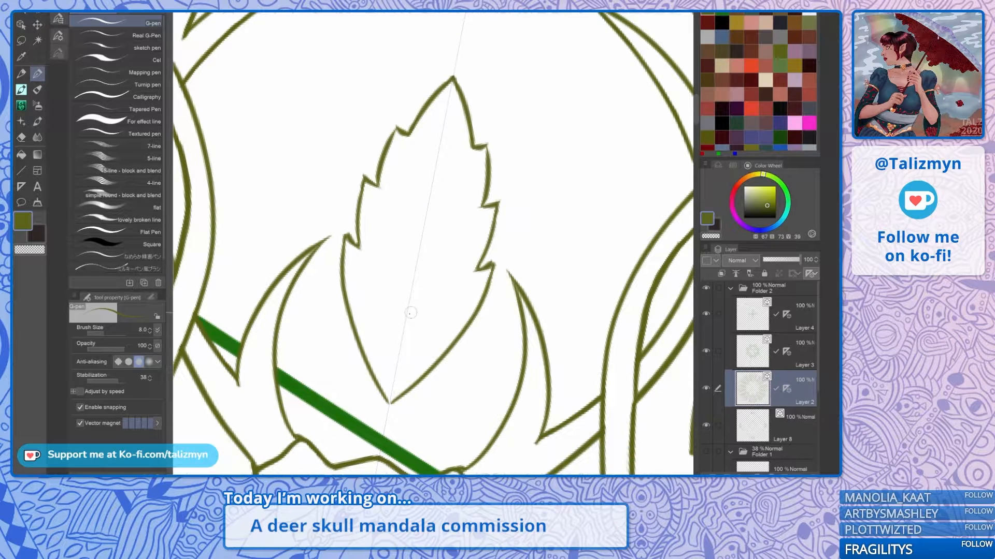
left_click_drag(409, 312, 475, 269)
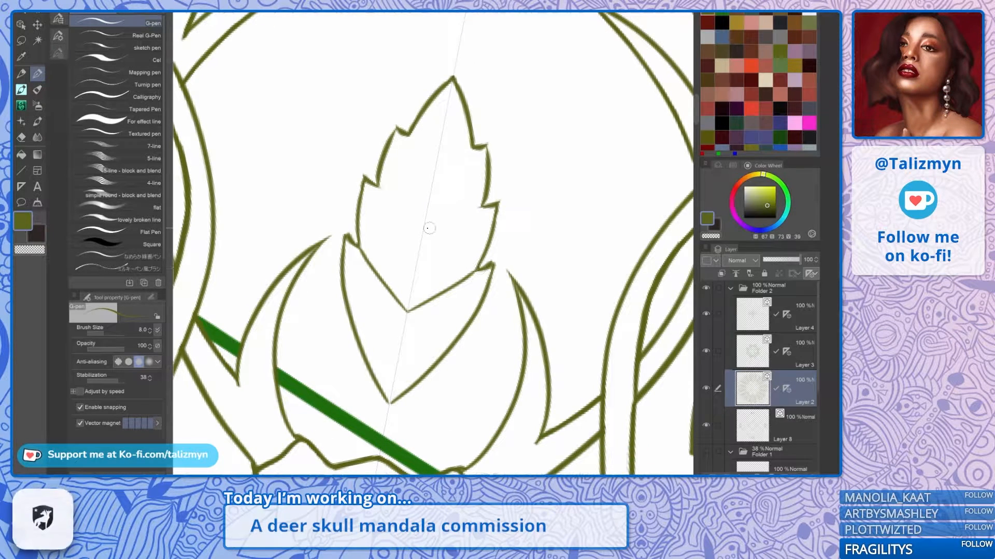
left_click_drag(429, 226, 497, 203)
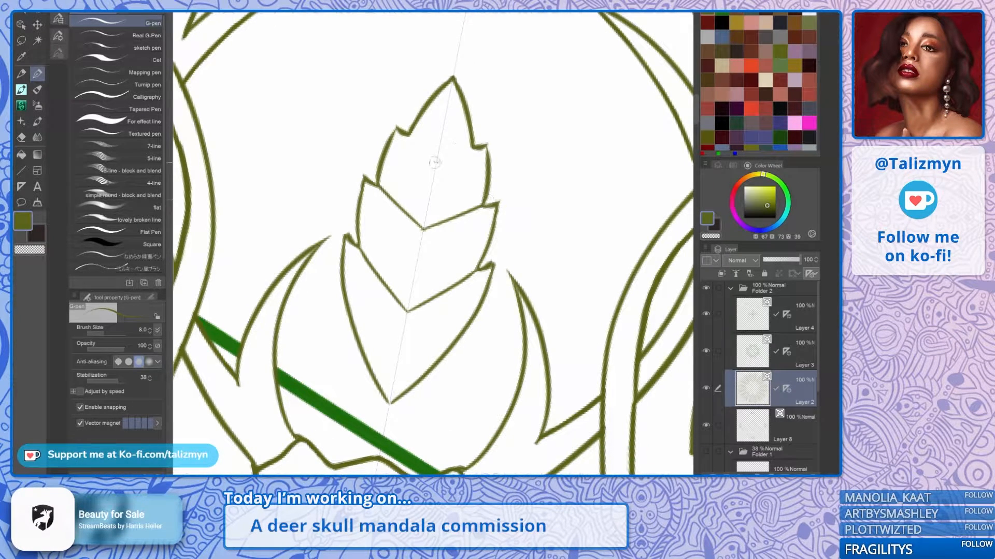
left_click_drag(437, 164, 479, 143)
scroll(483, 134, "down", 8)
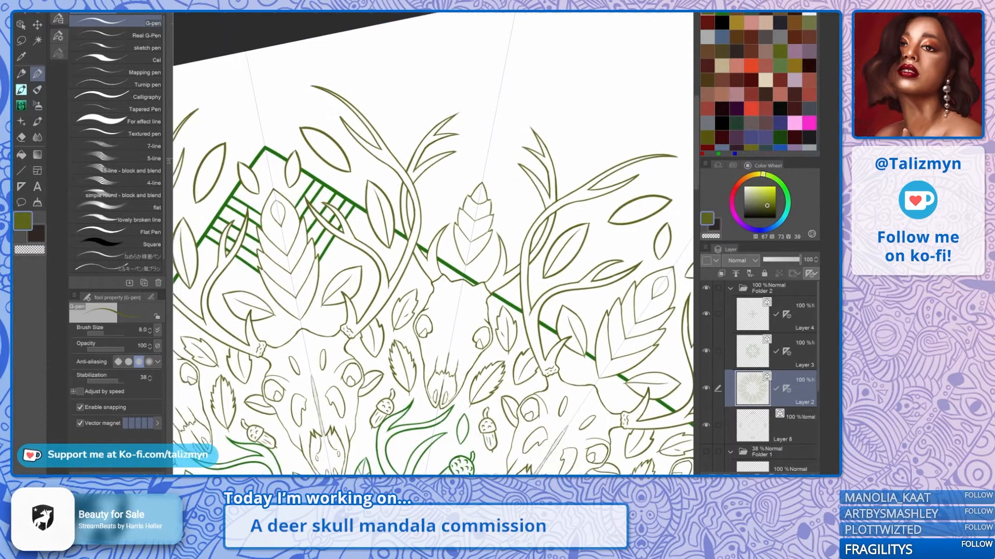
scroll(482, 133, "down", 4)
key("^")
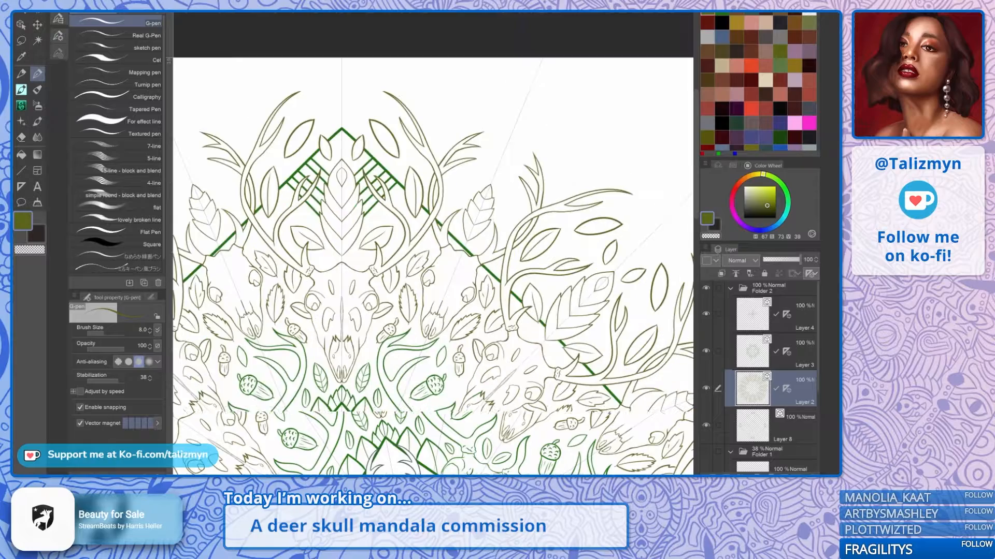
scroll(525, 209, "down", 5)
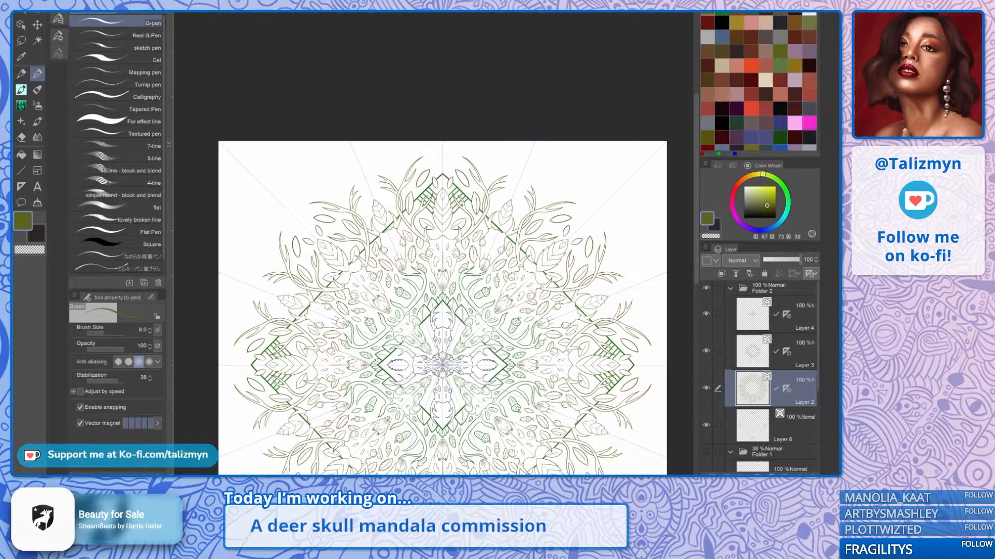
left_click_drag(526, 208, 510, 99)
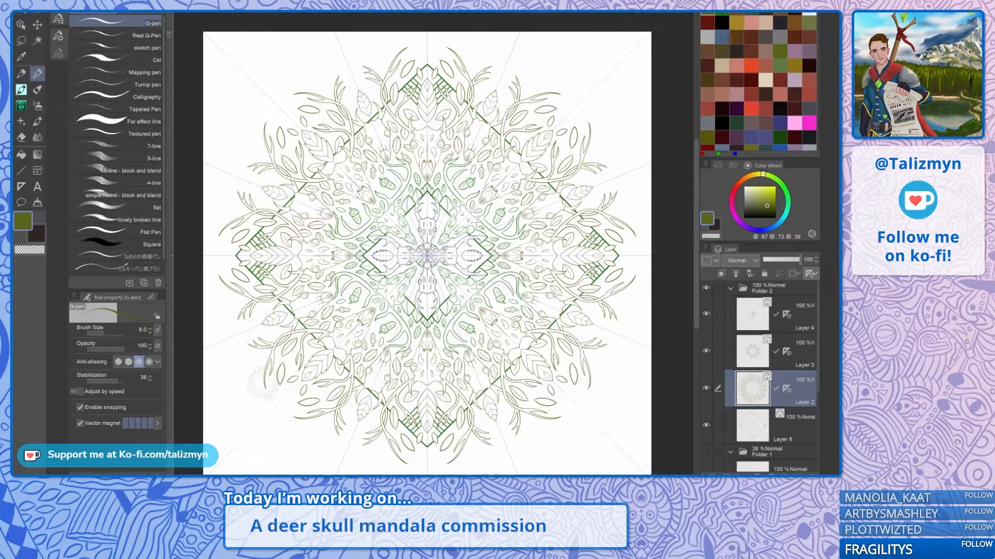
scroll(418, 241, "down", 2)
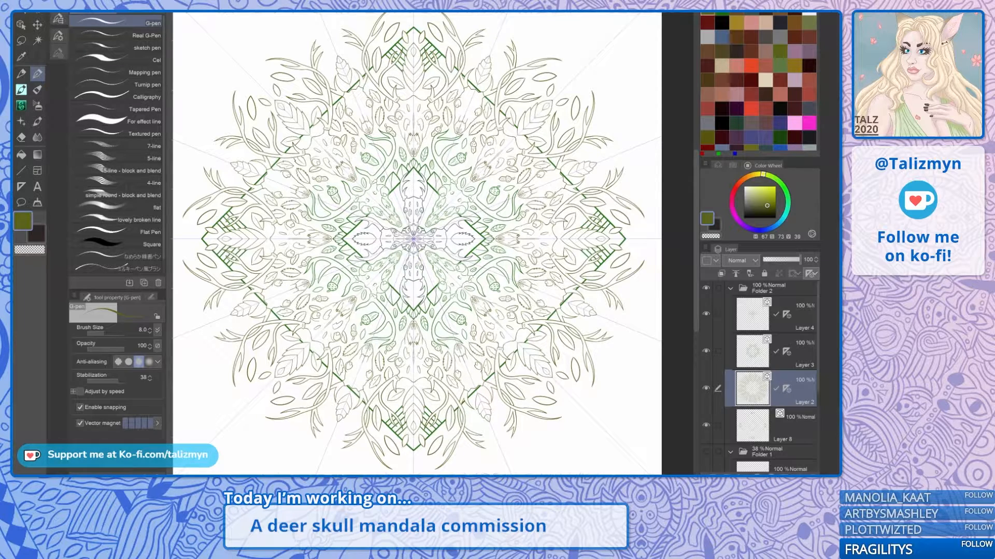
key("alt+f")
key("Escape")
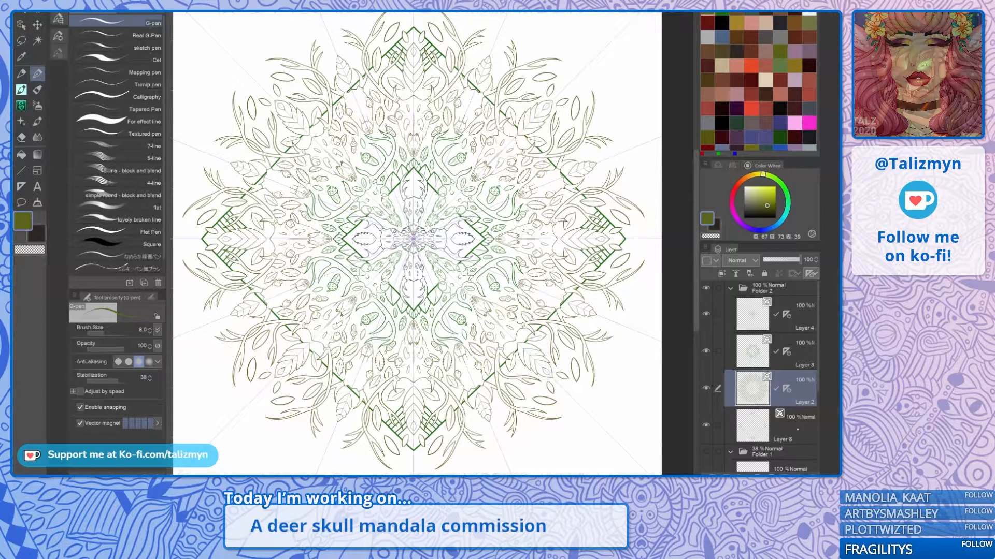
Step: Add a new raster layer directly beneath Layer 8 and unlink the symmetry ruler from Layer 2
left_click(794, 430)
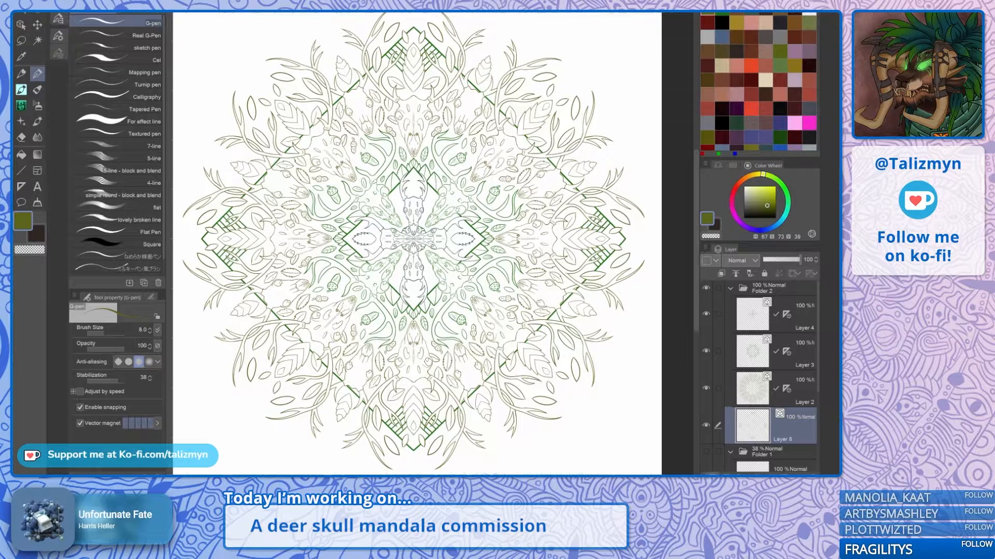
key("ctrl+shift+n")
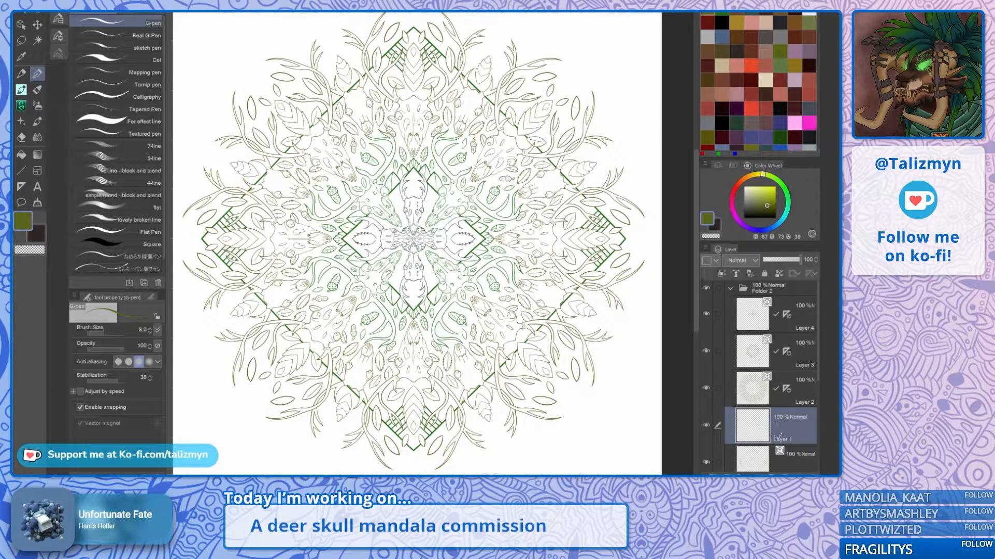
left_click_drag(780, 435, 793, 407)
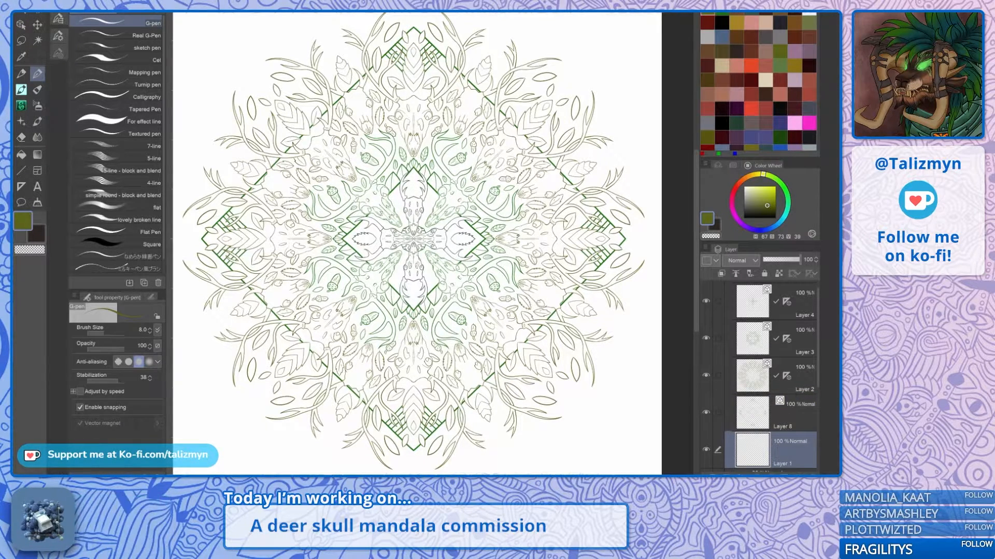
left_click(776, 376)
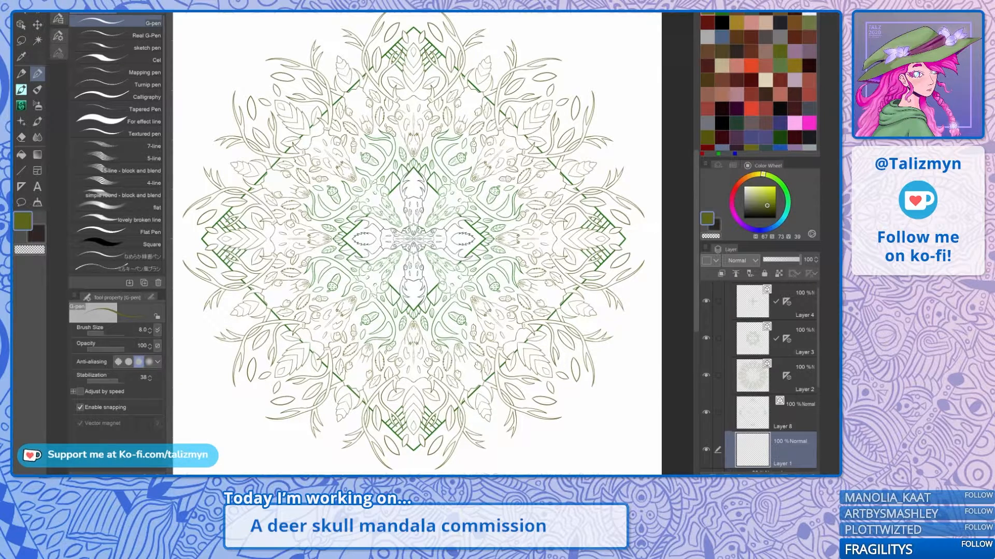
Step: Set the G-pen to an orange-brown swatch with stabilization 4 and brush a test stroke across an outer antler's base
left_click(736, 37)
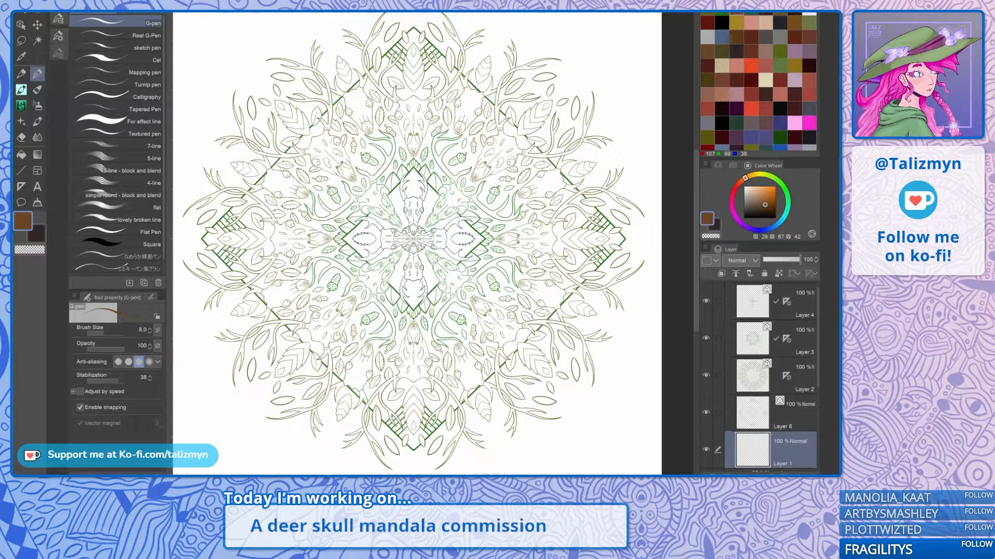
left_click(94, 381)
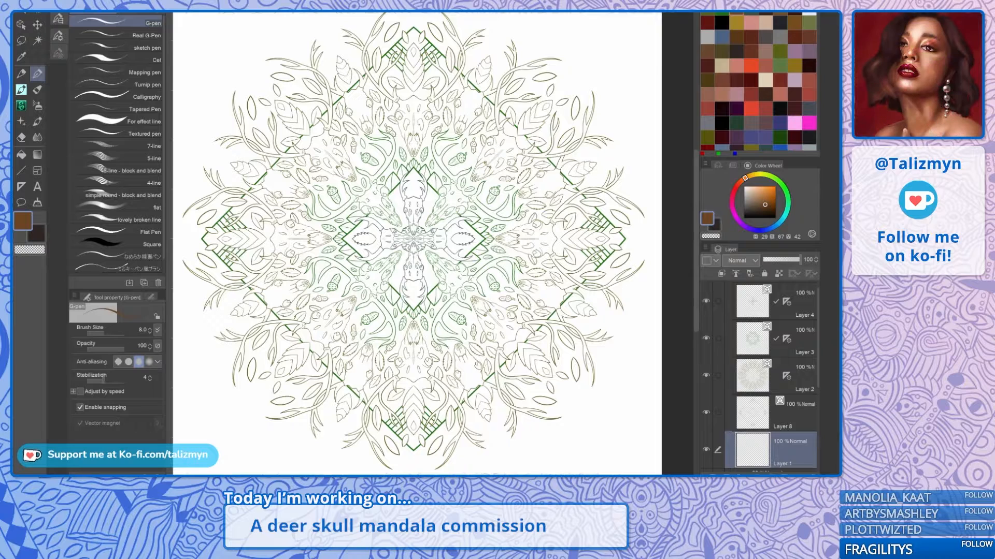
scroll(759, 378, "down", 2)
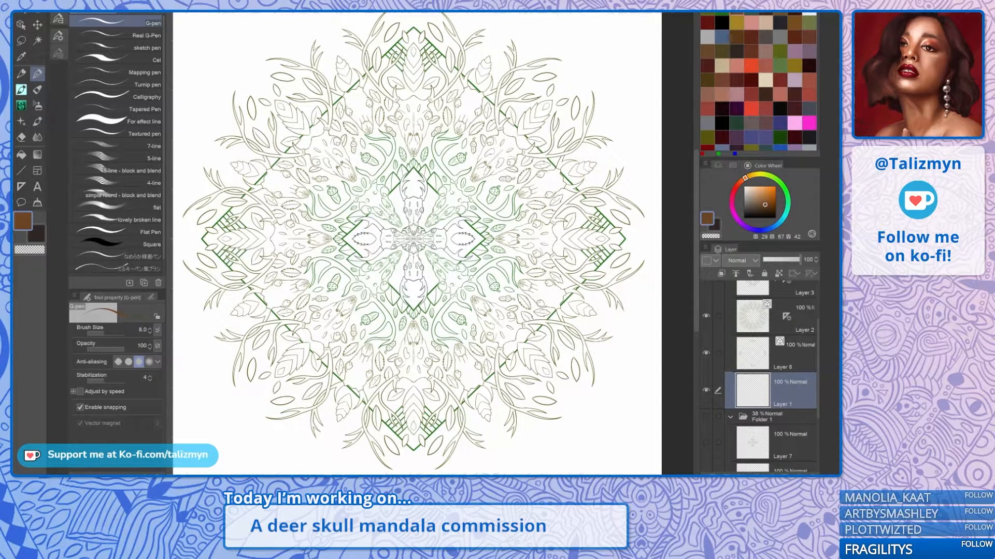
scroll(539, 352, "up", 3)
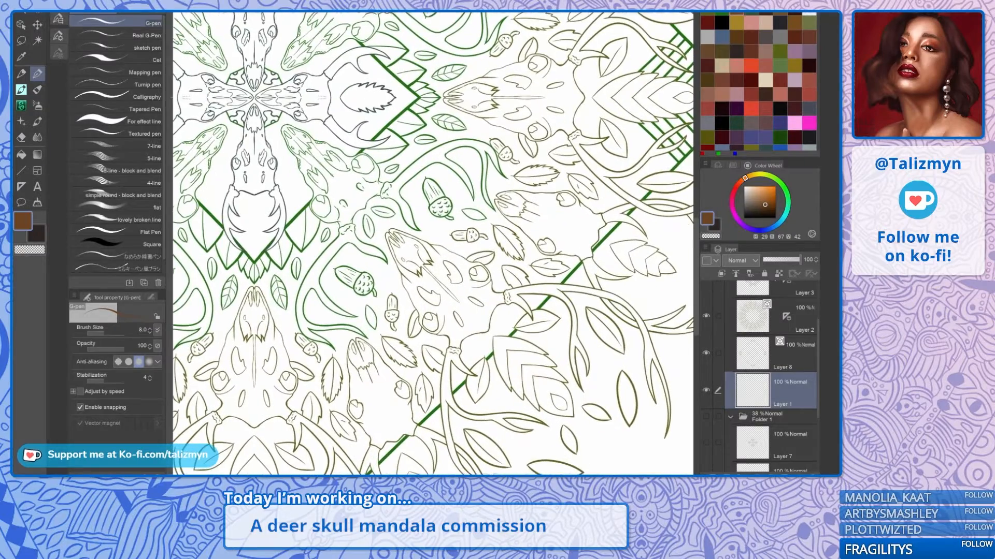
left_click_drag(543, 281, 521, 302)
scroll(539, 290, "up", 3)
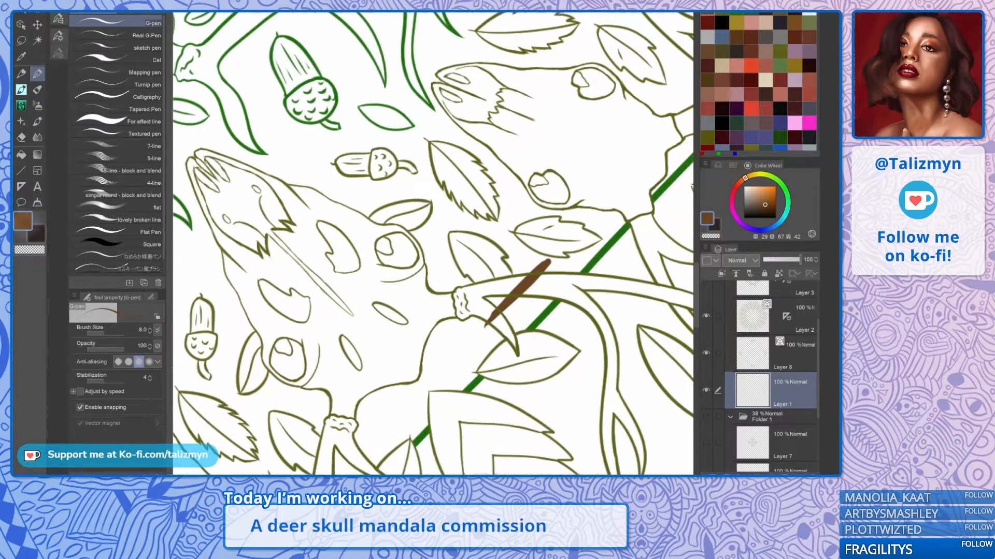
Step: Try two lighter, more muted browns with short test strokes over the antler base
left_click(22, 221)
left_click(353, 243)
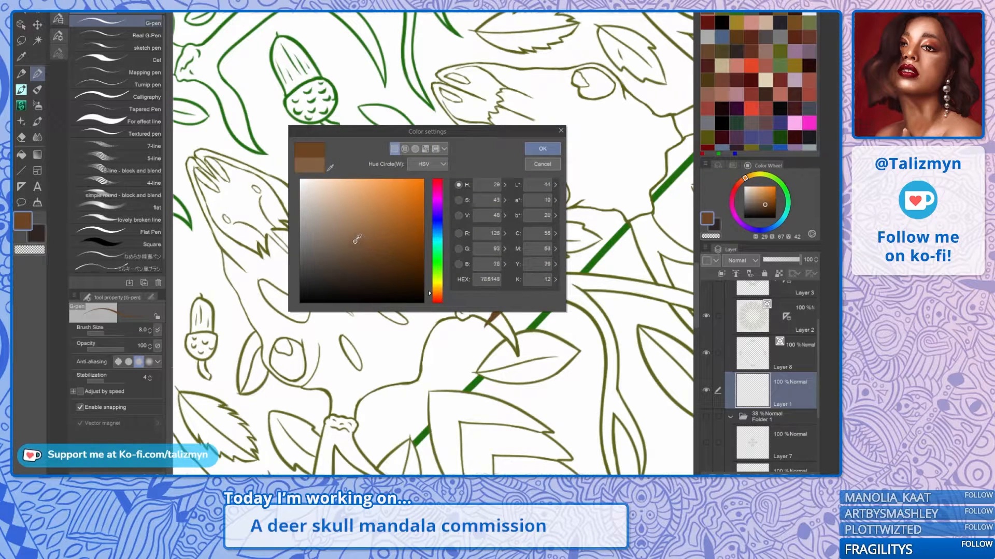
left_click(542, 149)
left_click_drag(539, 284, 511, 299)
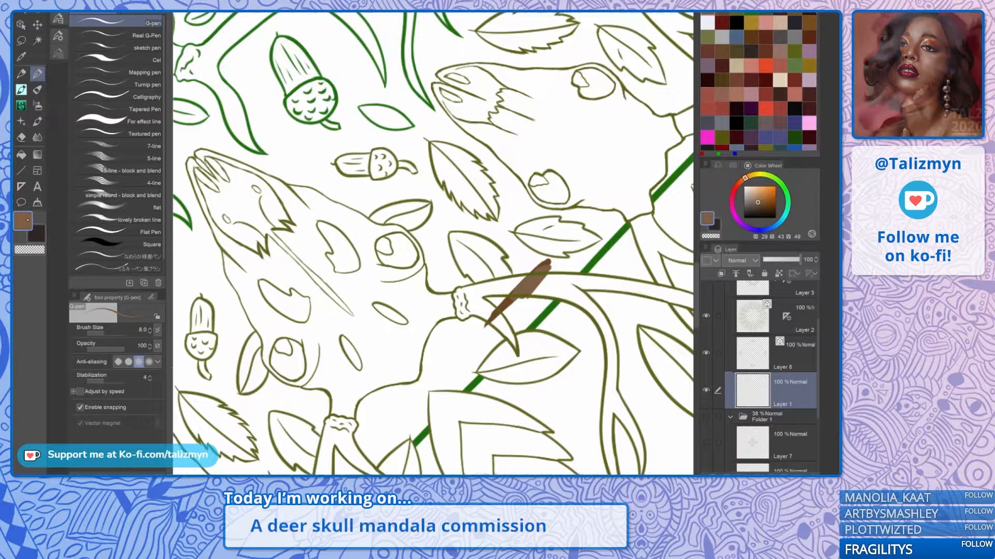
left_click(22, 221)
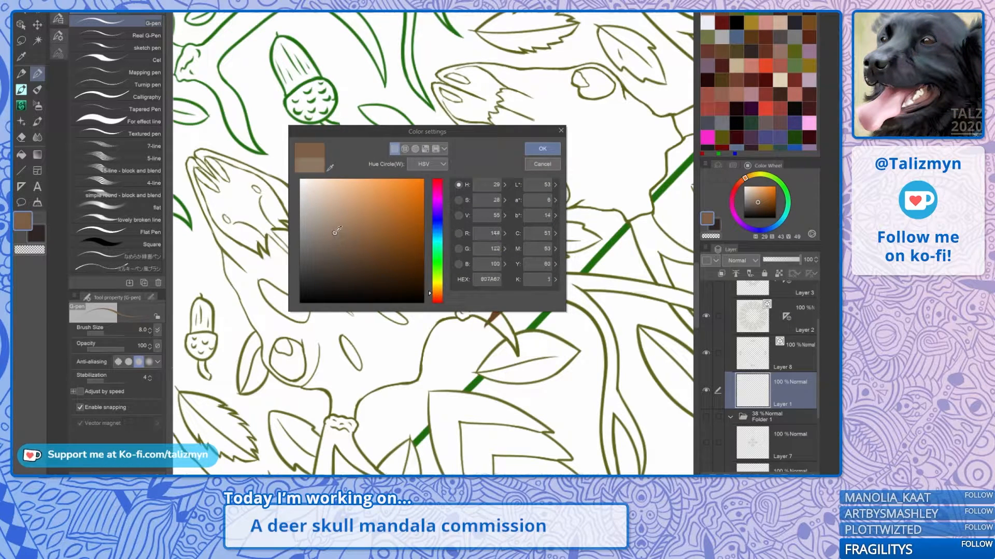
left_click(346, 227)
left_click(542, 149)
mouse_move(524, 292)
left_mouse_down()
mouse_move(518, 280)
mouse_move(534, 295)
mouse_move(541, 283)
mouse_move(555, 290)
mouse_move(553, 277)
left_mouse_up()
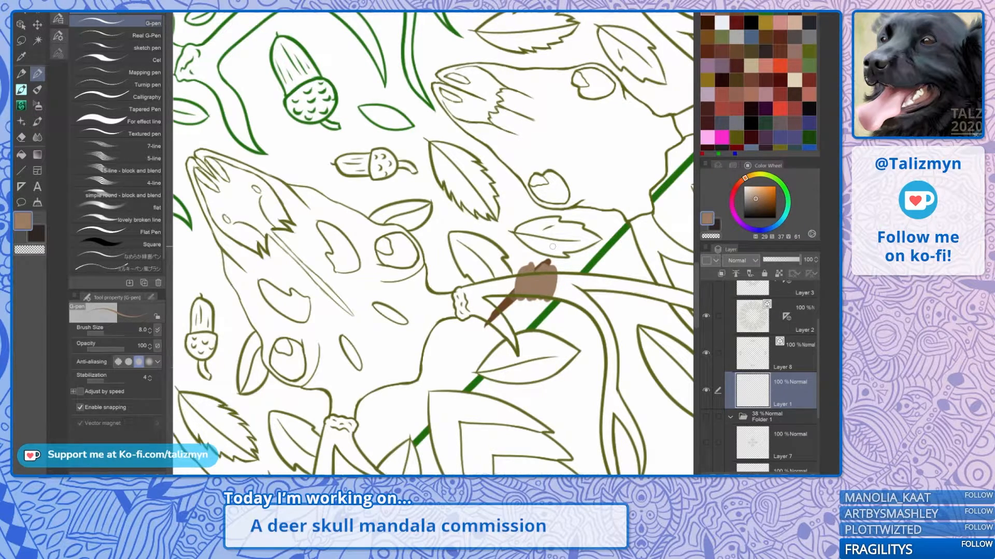
Step: Choose a slightly lighter, greyer brown as the drawing color, test it on the antler and undo all test strokes
left_click(25, 218)
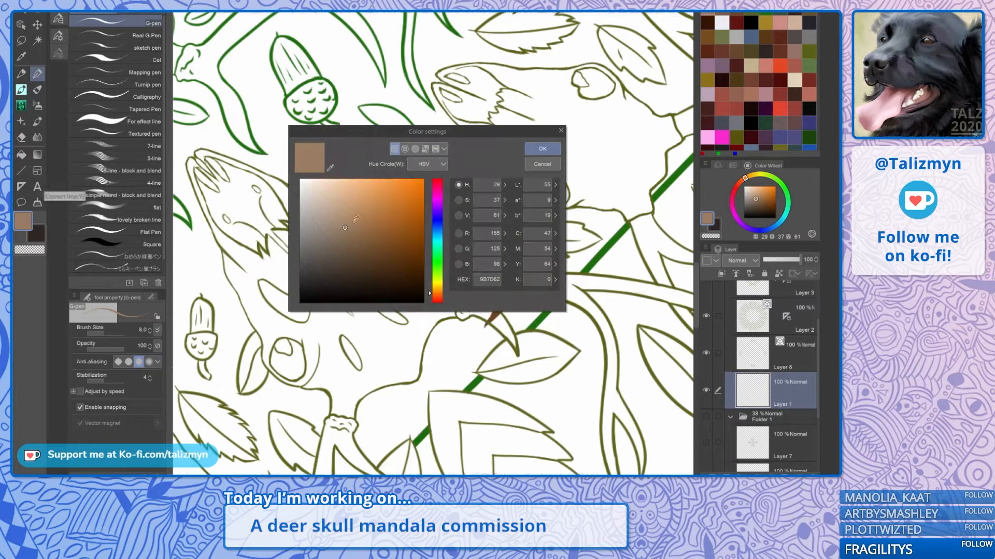
left_click(542, 149)
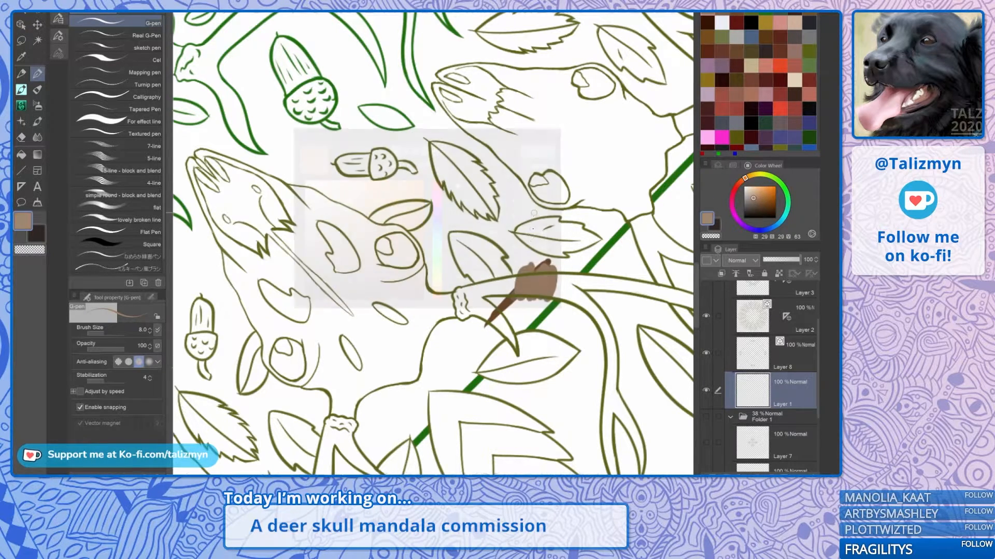
left_click_drag(518, 303, 523, 290)
key("ctrl+z")
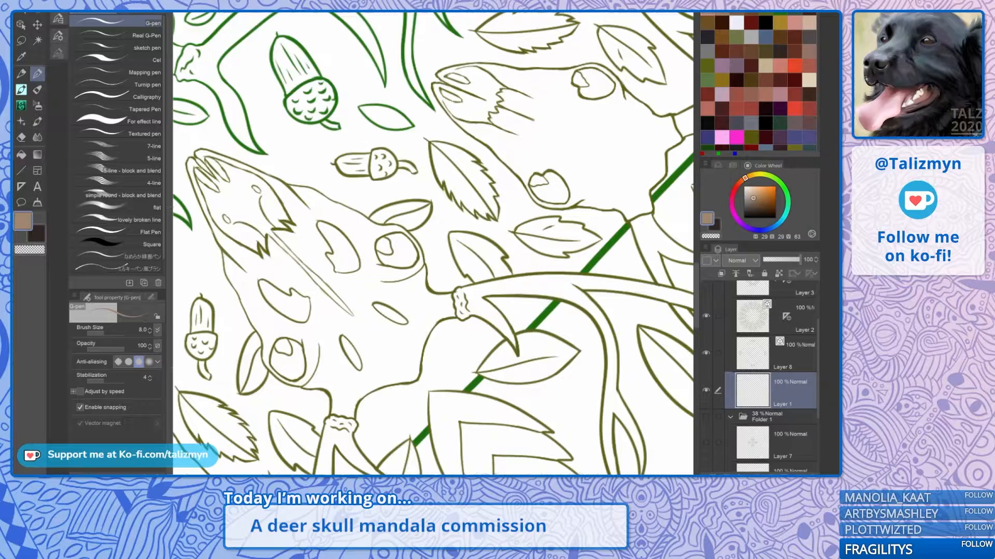
Step: Move the symmetry ruler from Layer 2 onto the new, empty Layer 1
scroll(559, 279, "down", 3)
scroll(586, 257, "down", 5)
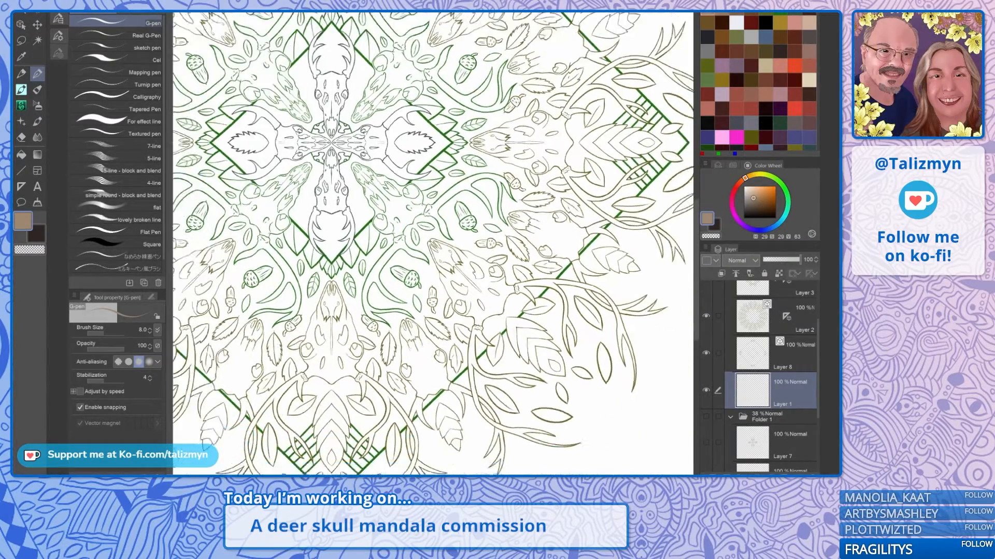
scroll(545, 313, "down", 2)
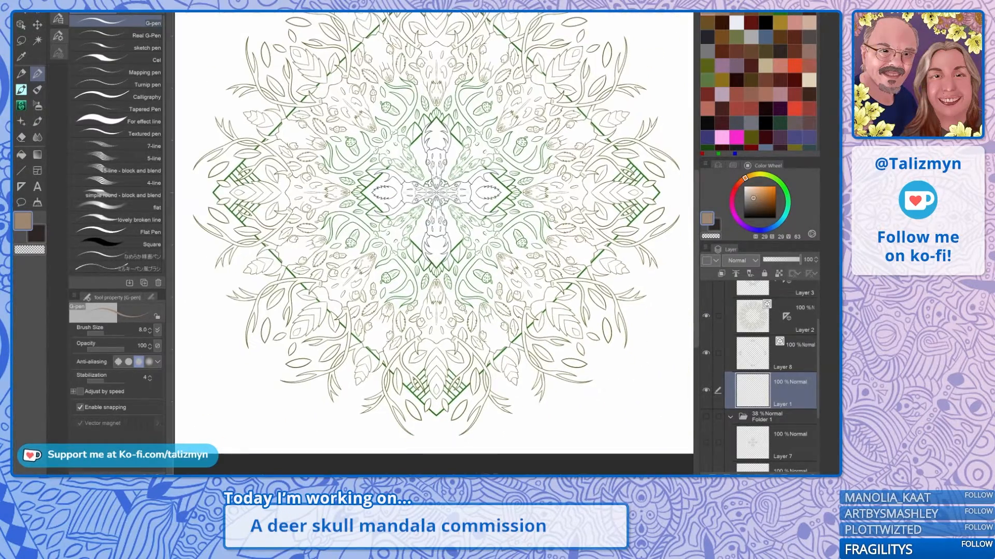
mouse_move(545, 313)
left_mouse_down()
mouse_move(527, 342)
mouse_move(540, 331)
left_mouse_up()
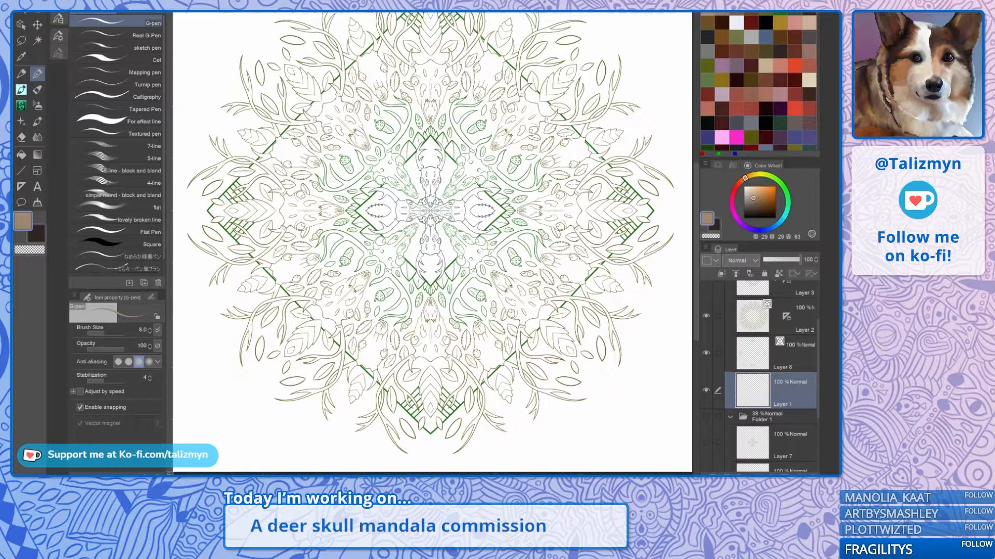
left_click_drag(787, 319, 786, 394)
left_click(787, 395)
Step: Brush a symmetrical grey-brown test stroke on an outer antler of Layer 1, check its mirrored copies and undo it
left_click_drag(400, 378, 422, 312)
scroll(422, 312, "up", 5)
scroll(401, 311, "up", 4)
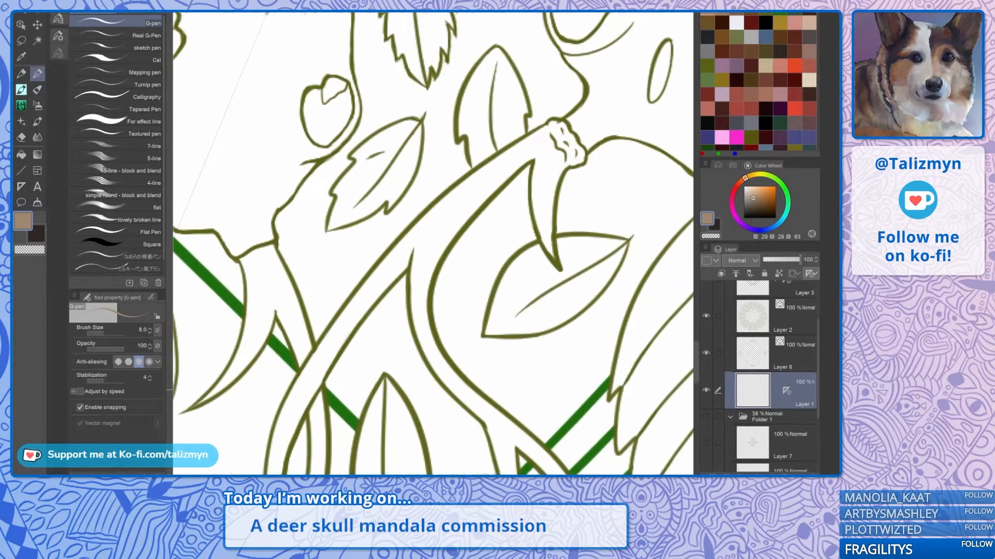
mouse_move(342, 322)
left_mouse_down()
mouse_move(359, 299)
mouse_move(333, 348)
mouse_move(408, 246)
left_mouse_up()
scroll(403, 235, "down", 6)
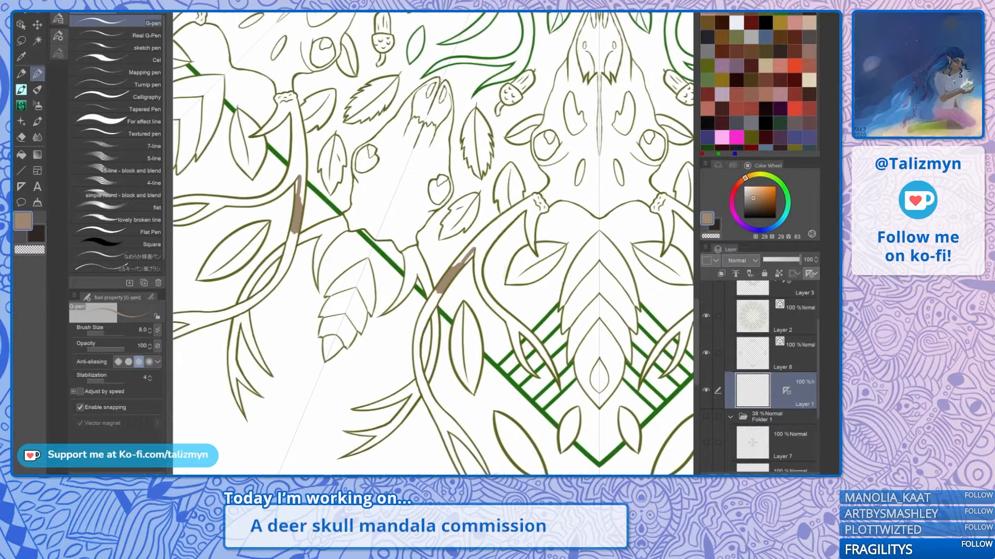
scroll(404, 235, "up", 3)
scroll(494, 267, "up", 1)
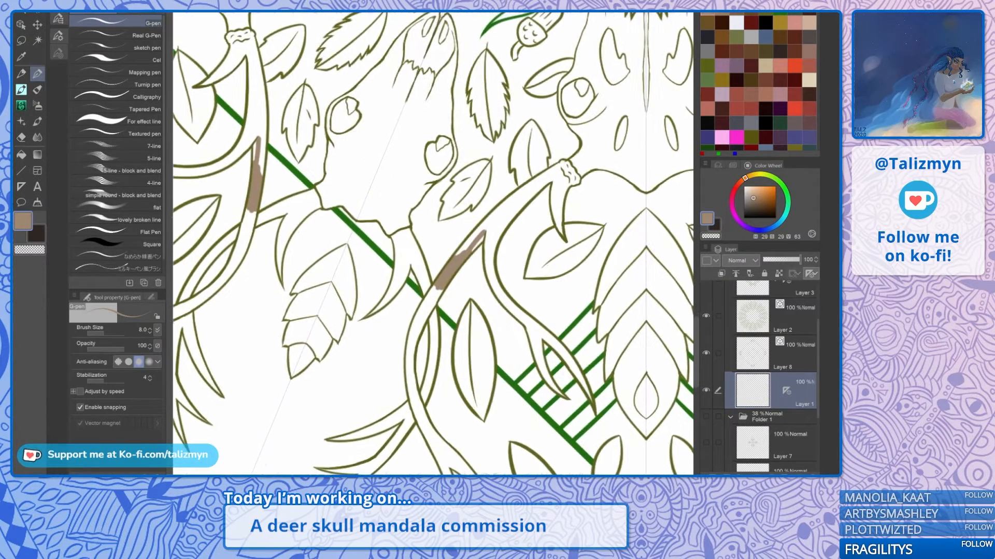
key("ctrl+z")
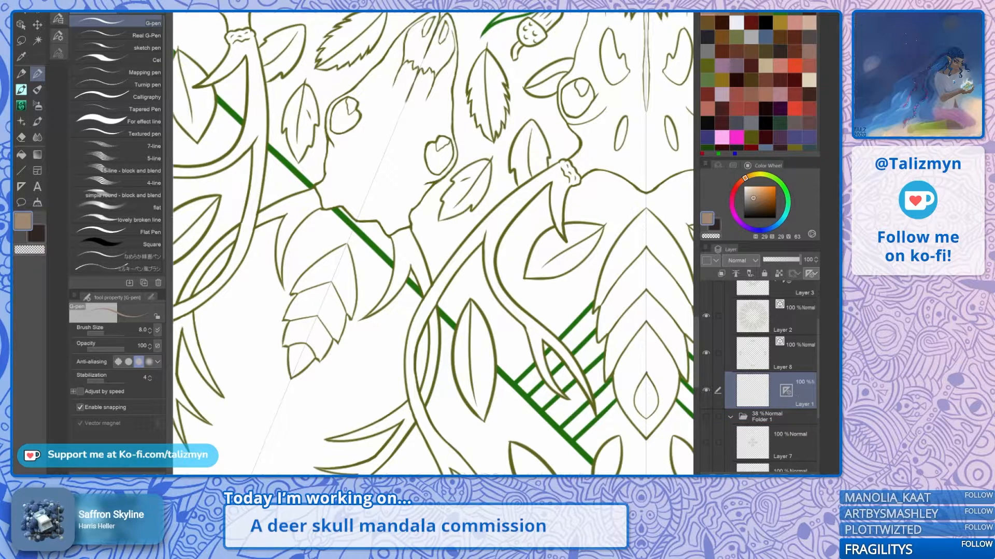
Step: Group Layer 1 into its own folder inside Folder 2 and select Folder 2
scroll(786, 391, "up", 2)
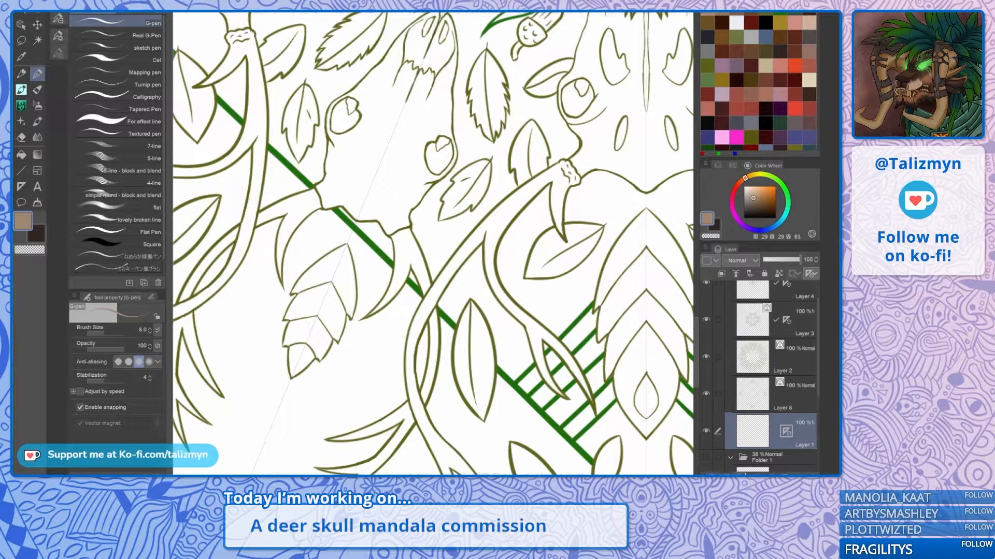
key("ctrl+g")
left_click_drag(796, 434, 798, 422)
scroll(792, 404, "up", 2)
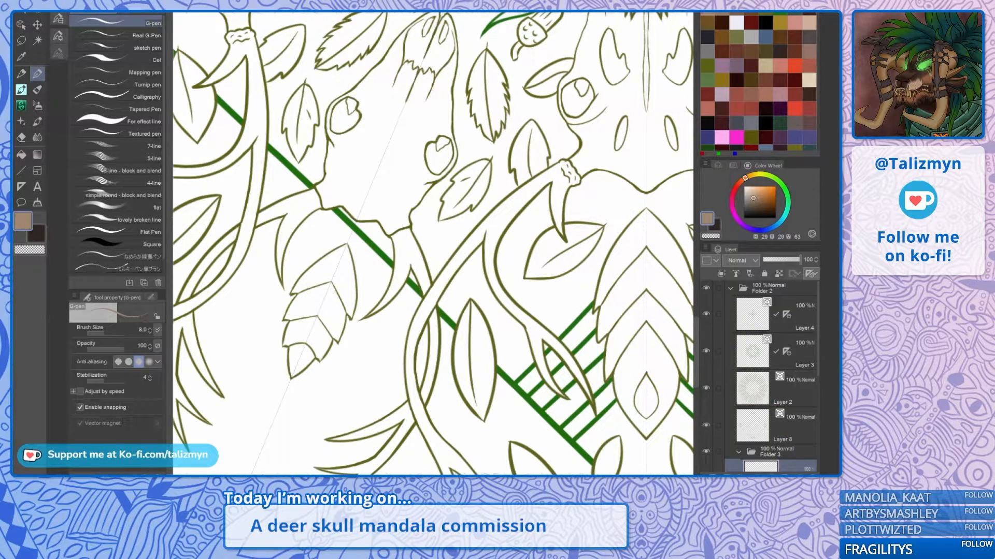
left_click(756, 288)
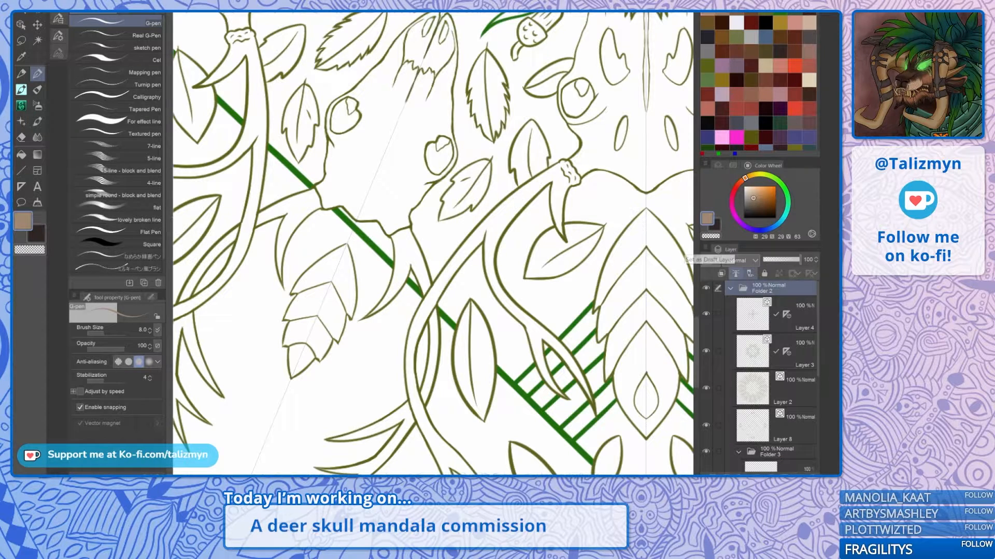
Step: Flood-fill the outer ring of antlers and their branch tips with the grey-brown on Layer 1
scroll(772, 378, "down", 3)
left_click(783, 426)
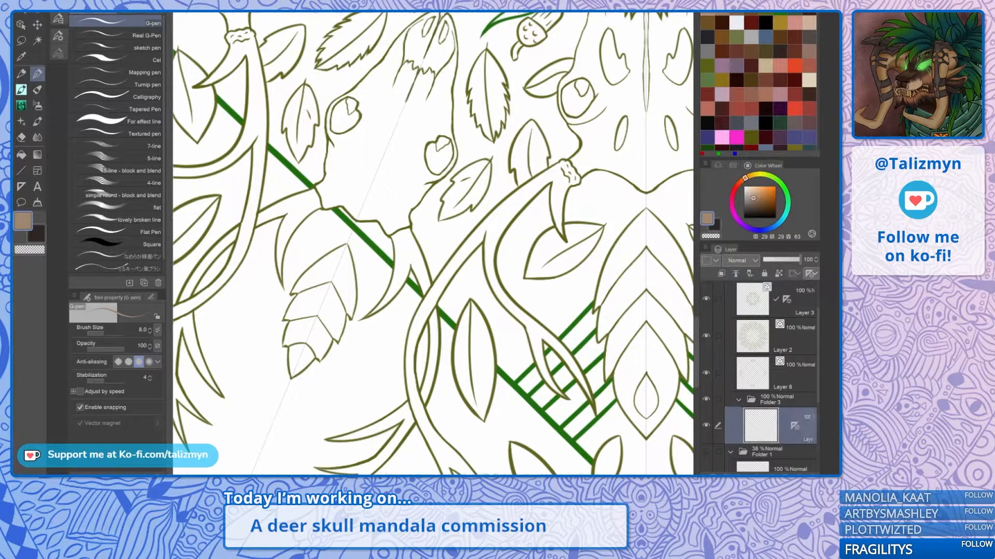
key("g")
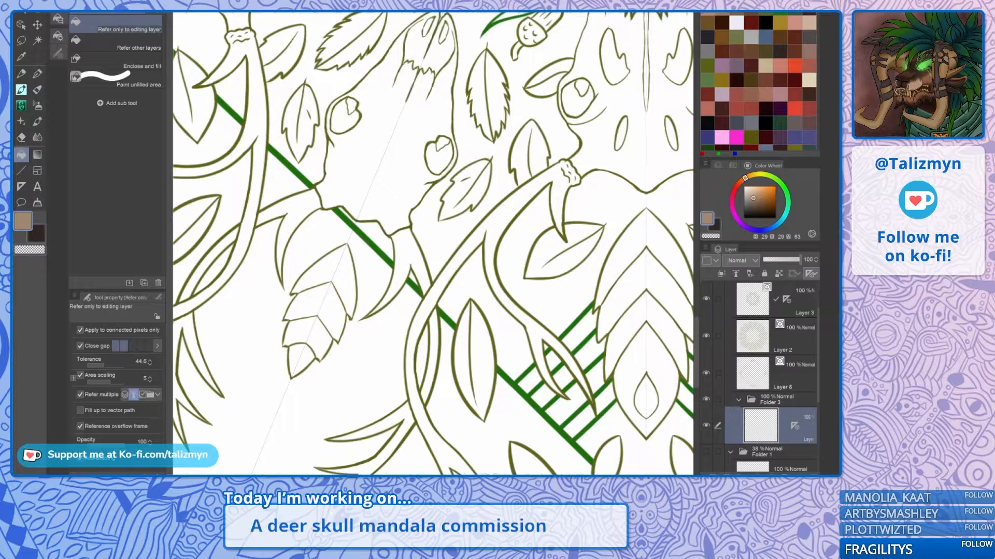
scroll(531, 294, "down", 2)
scroll(508, 243, "down", 2)
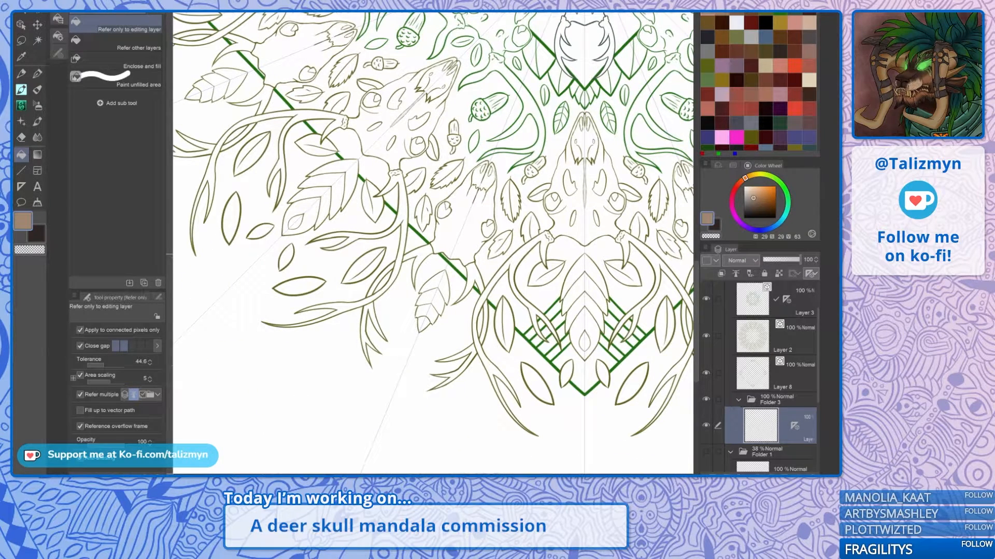
left_click(508, 260)
left_click(472, 267)
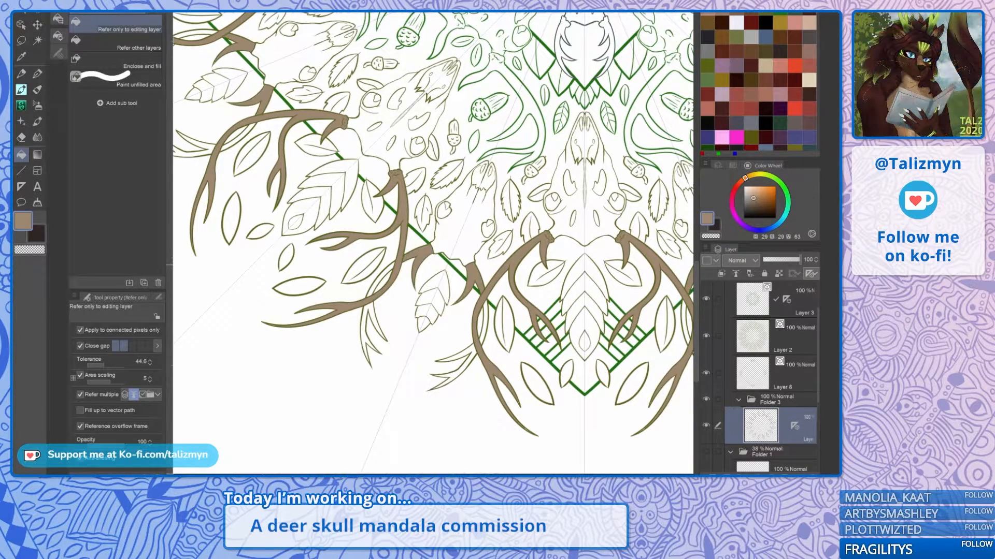
left_click(473, 346)
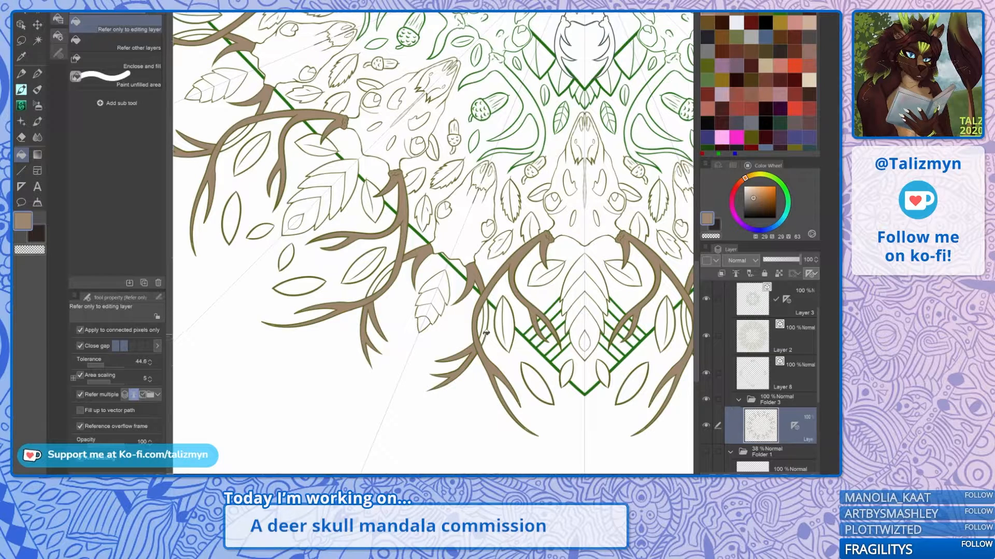
Step: Fill the remaining antler section beside the lower skull with the grey-brown and check the outer ring
left_click(489, 324)
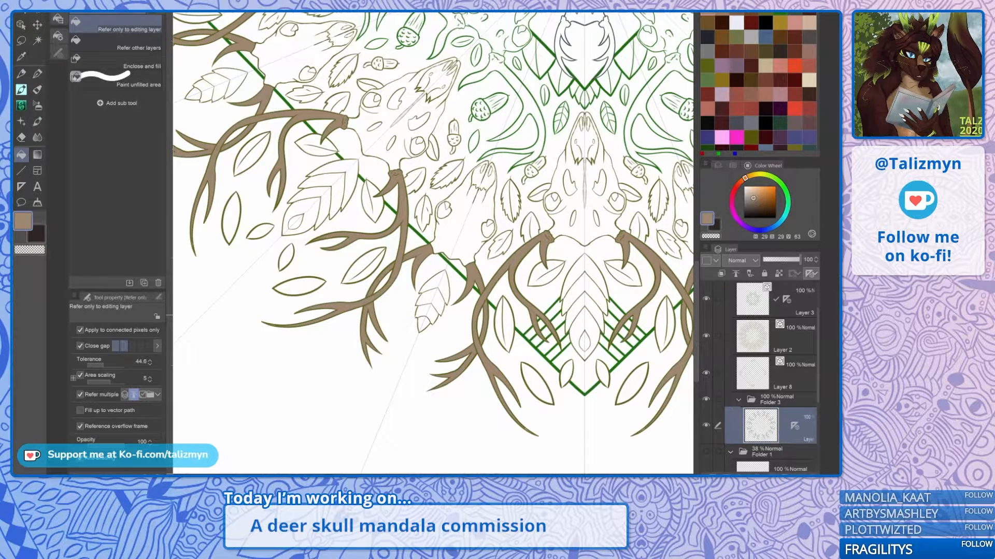
left_click_drag(489, 311, 412, 346)
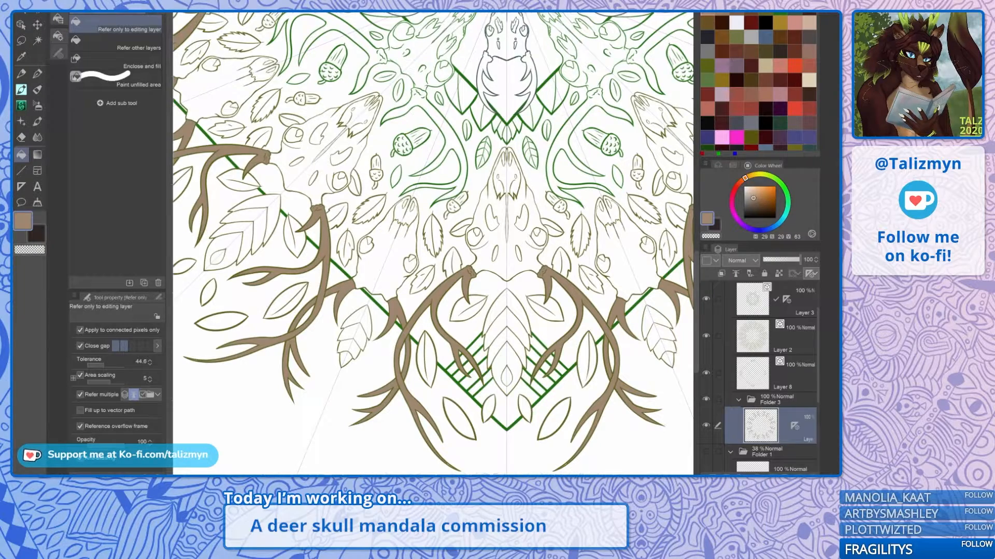
left_click_drag(462, 174, 433, 244)
scroll(433, 244, "down", 2)
scroll(491, 274, "down", 1)
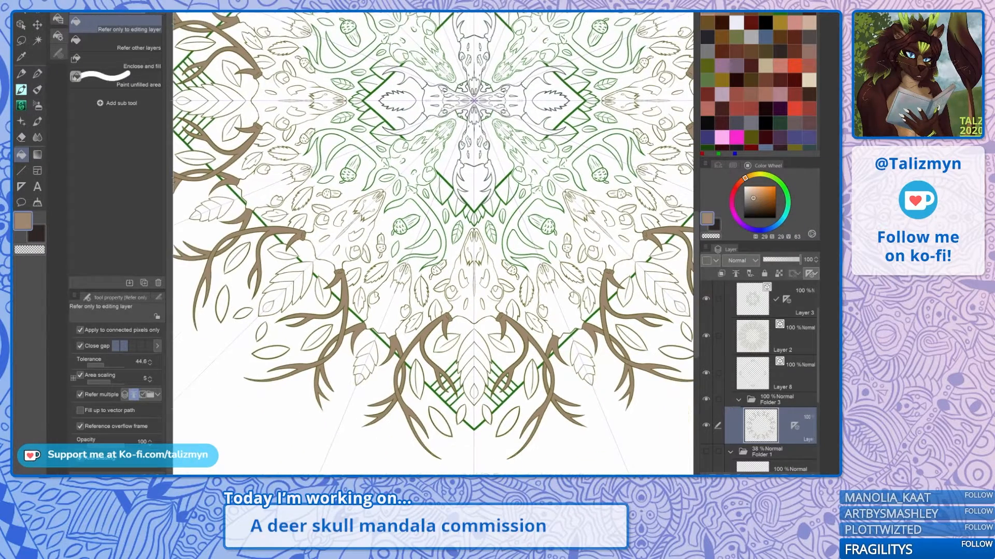
mouse_move(491, 273)
left_mouse_down()
mouse_move(468, 235)
mouse_move(482, 270)
left_mouse_up()
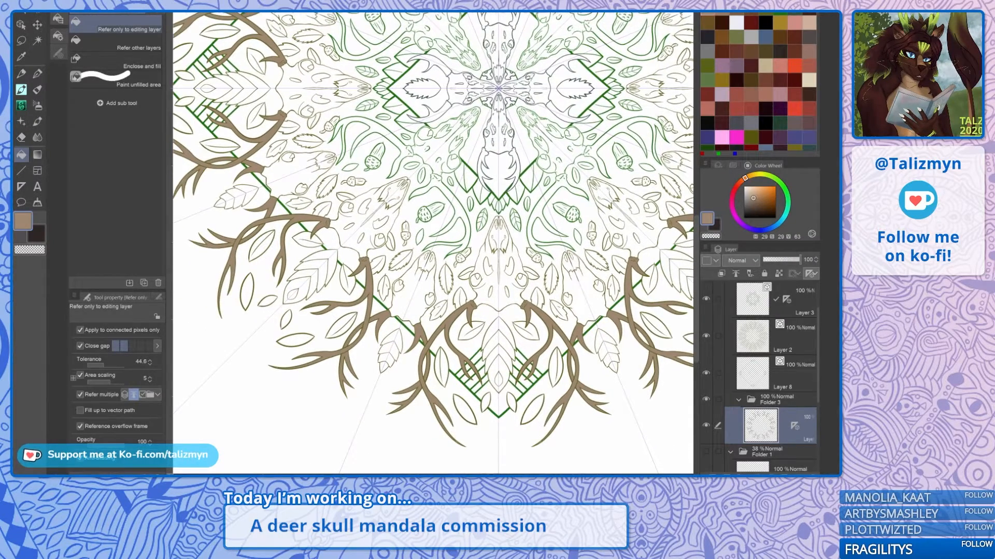
scroll(498, 251, "up", 4)
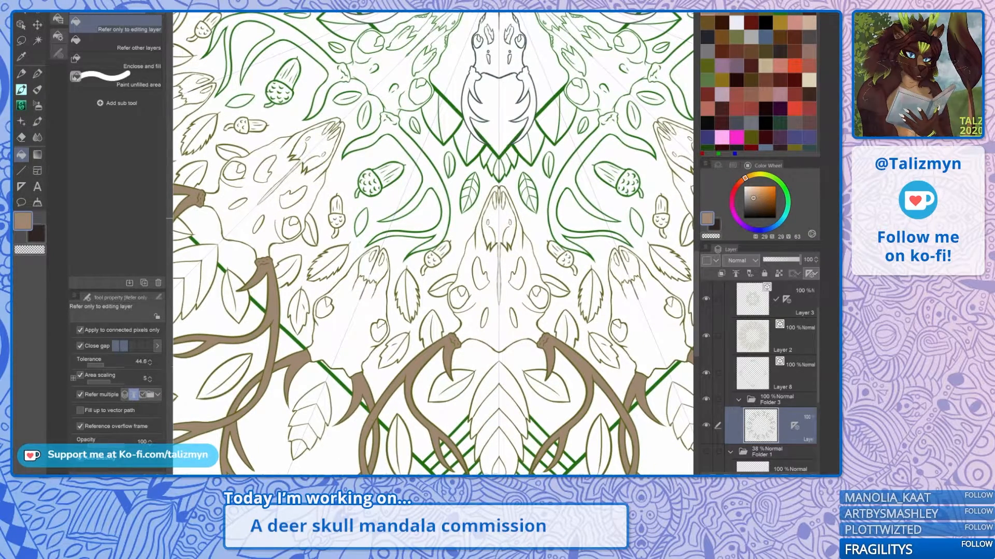
left_click(442, 201)
key("ctrl+z")
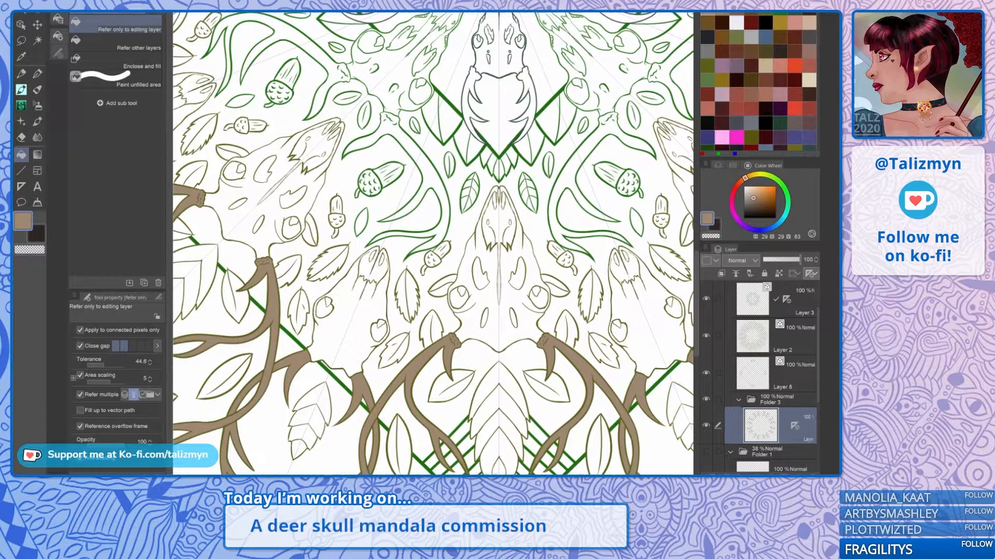
Step: Return Layer 1's symmetry ruler to Layer 2, move Layer 3's ruler onto Layer 1 and reselect Layer 1
left_click_drag(798, 422, 801, 344)
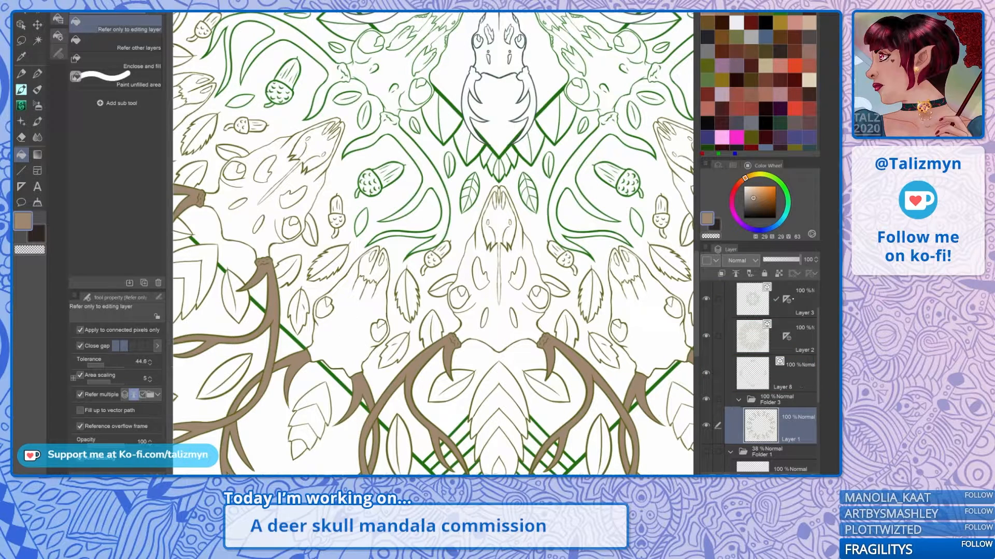
left_click_drag(786, 300, 788, 418)
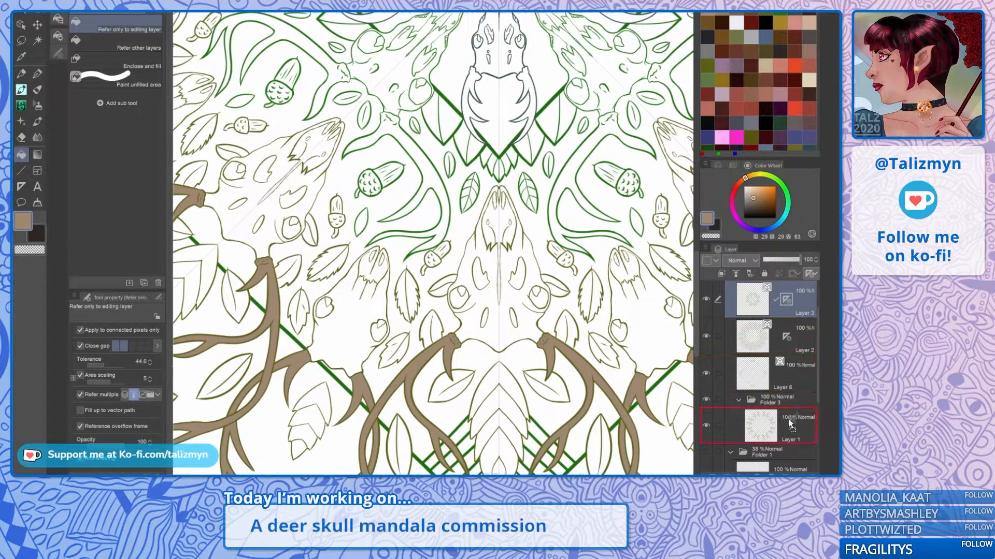
left_click(804, 411)
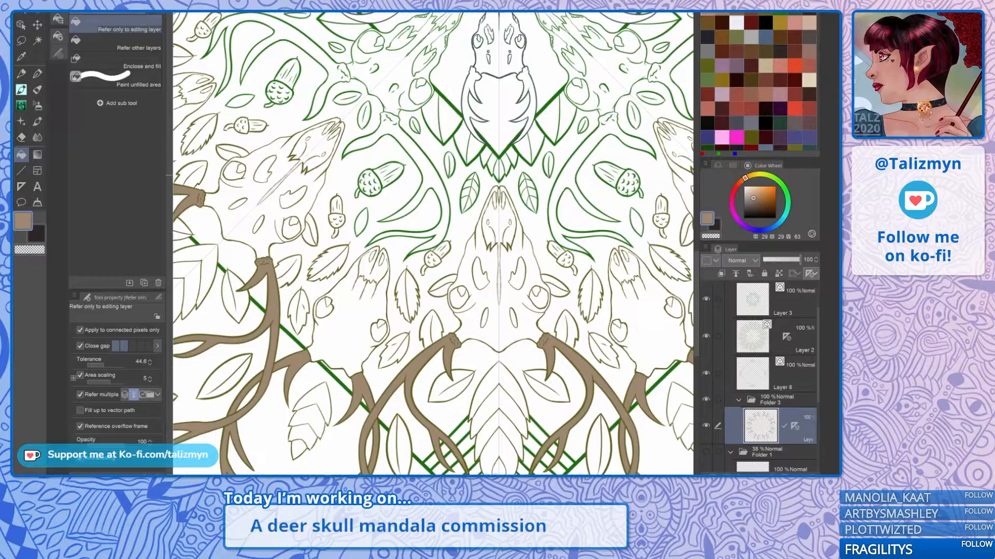
Step: Flood-fill the green-outlined middle ring of antlers with the grey-brown on Layer 1
left_click(567, 171)
left_click_drag(518, 217, 524, 348)
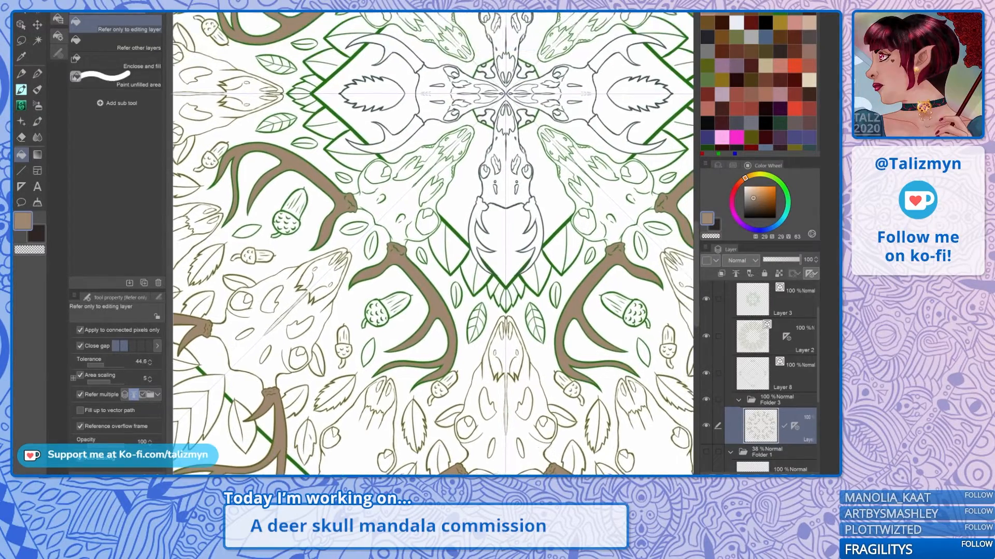
scroll(605, 306, "down", 5)
left_click_drag(605, 306, 470, 325)
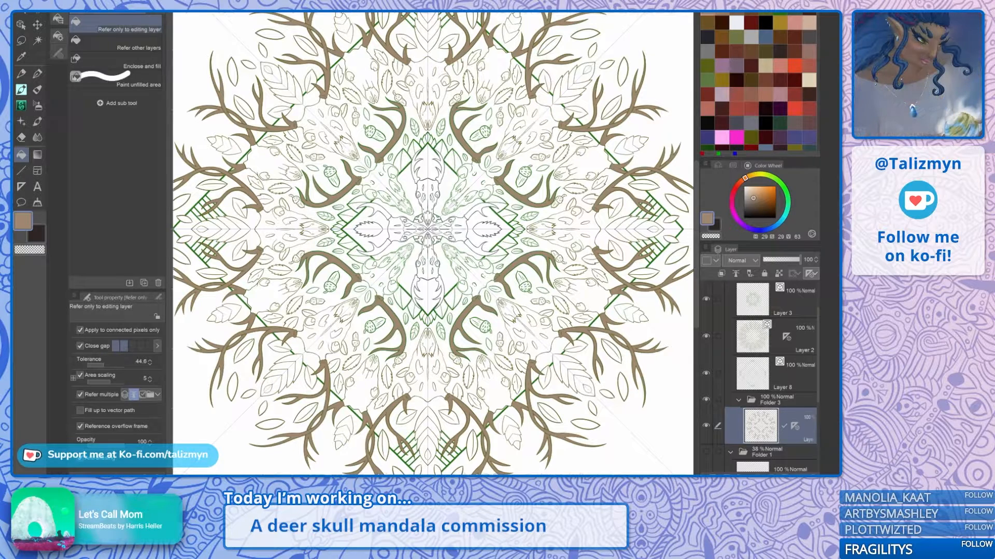
Step: Return the current symmetry ruler to Layer 3, move Layer 4's ruler onto Layer 1 and reselect Layer 1
left_click_drag(794, 426, 794, 463)
scroll(770, 363, "up", 2)
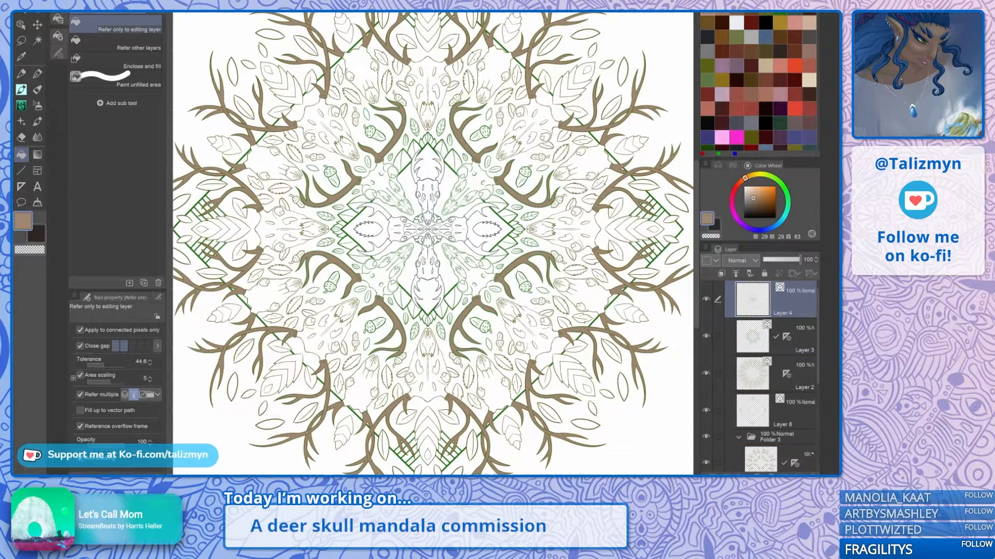
left_click(811, 456)
Step: Flood-fill the antlers of the four central skulls with the grey-brown on Layer 1
scroll(445, 204, "up", 5)
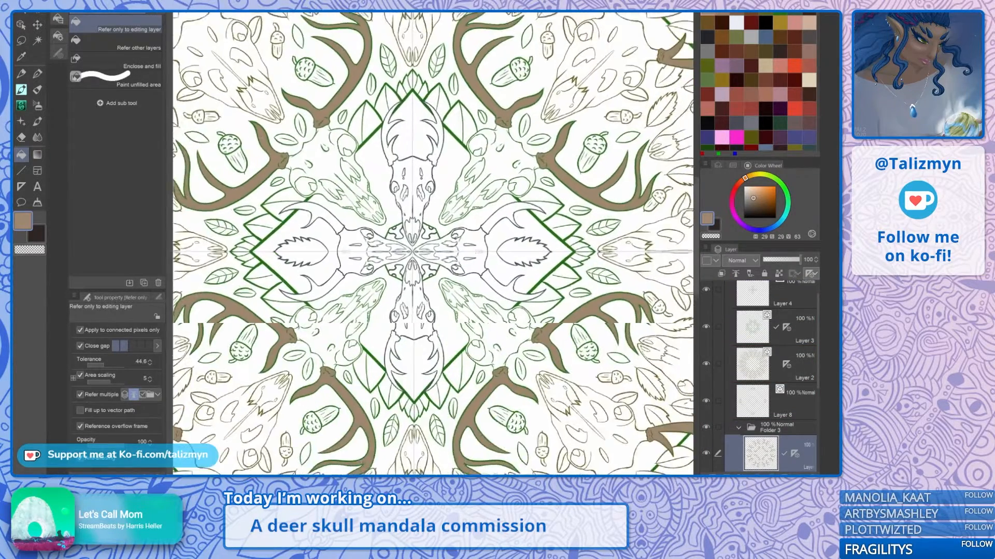
left_click(436, 128)
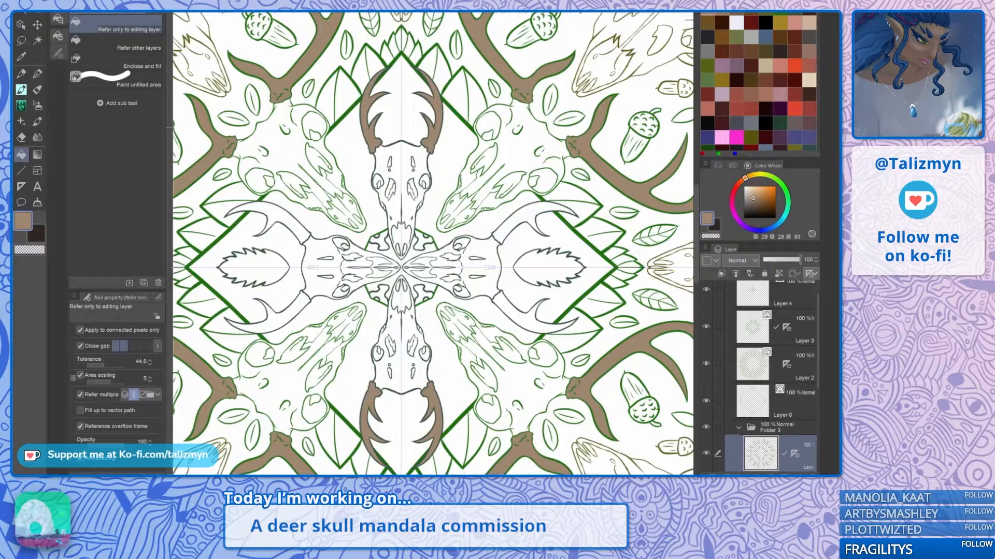
left_click(524, 219)
scroll(554, 276, "down", 1)
scroll(470, 234, "down", 4)
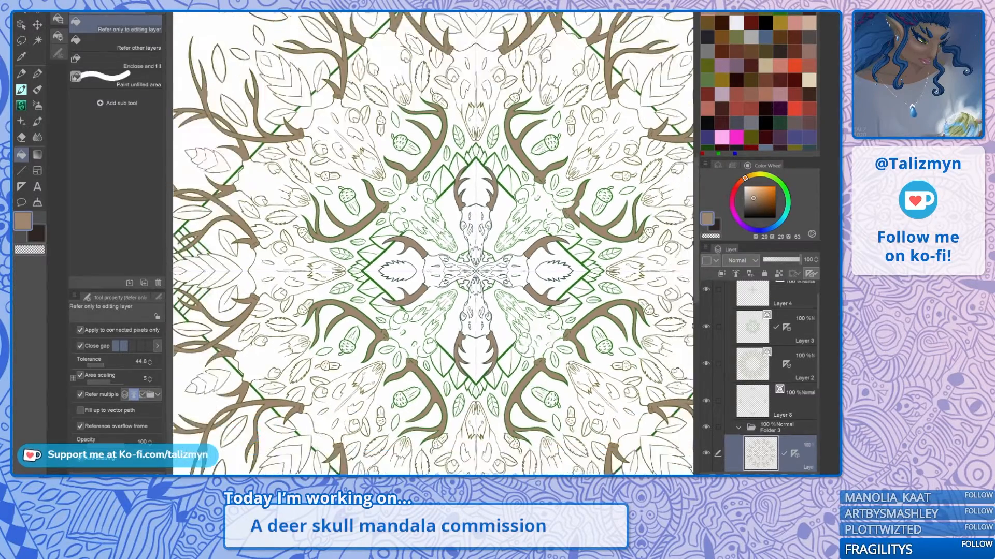
Step: Return the symmetry ruler to Layer 4 and check the antler fills across the whole mandala
left_click_drag(457, 249, 449, 234)
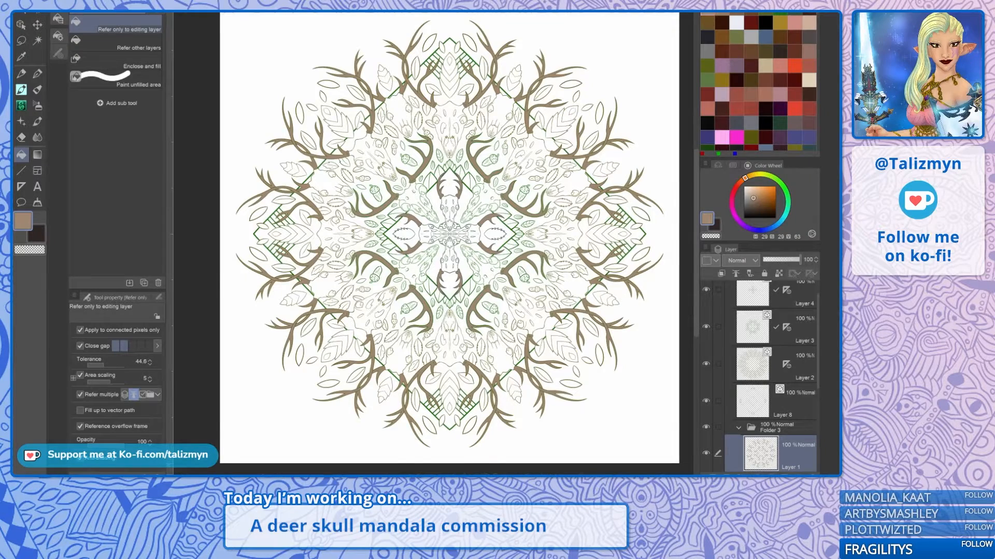
scroll(425, 329, "up", 3)
left_click_drag(460, 195, 415, 199)
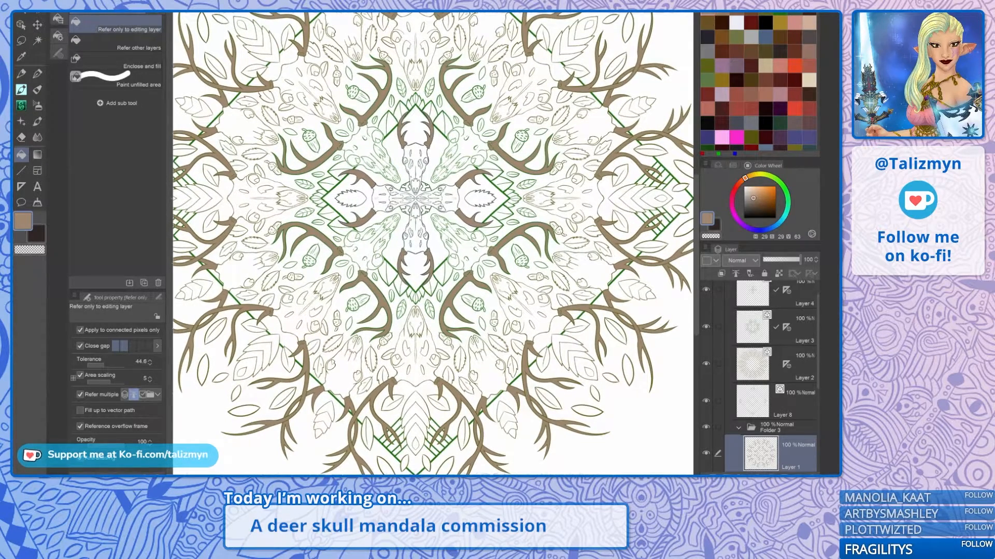
left_click_drag(415, 259, 435, 198)
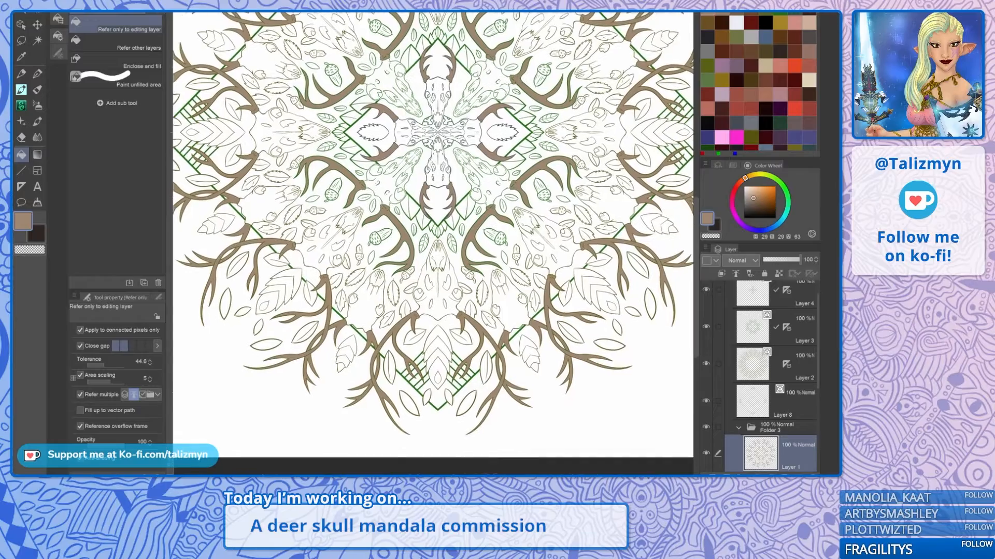
left_click_drag(435, 155, 454, 247)
scroll(480, 257, "up", 4)
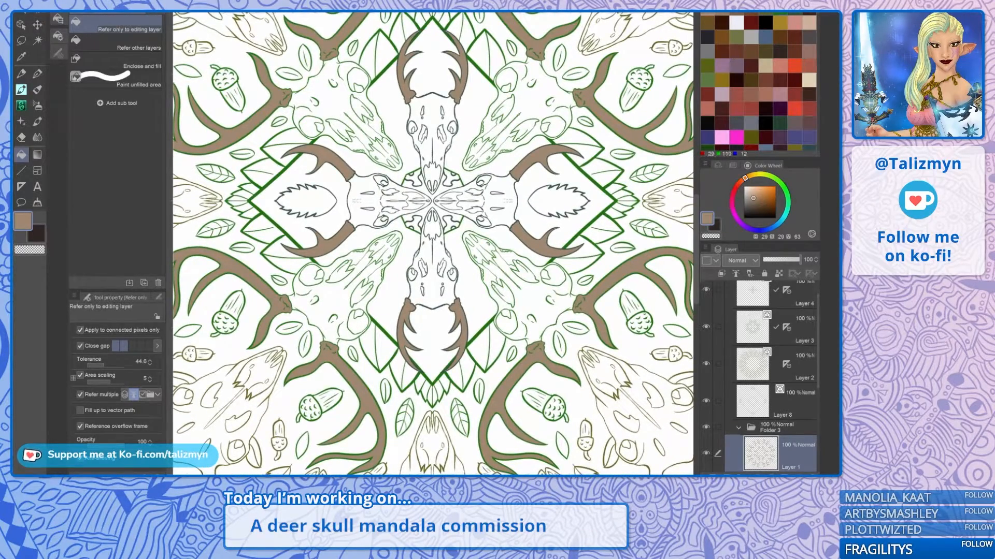
Step: Set the drawing color to a muted olive green (H 67, S 45, V 60), undoing a test leaf fill in the darker palette olive
left_click(707, 66)
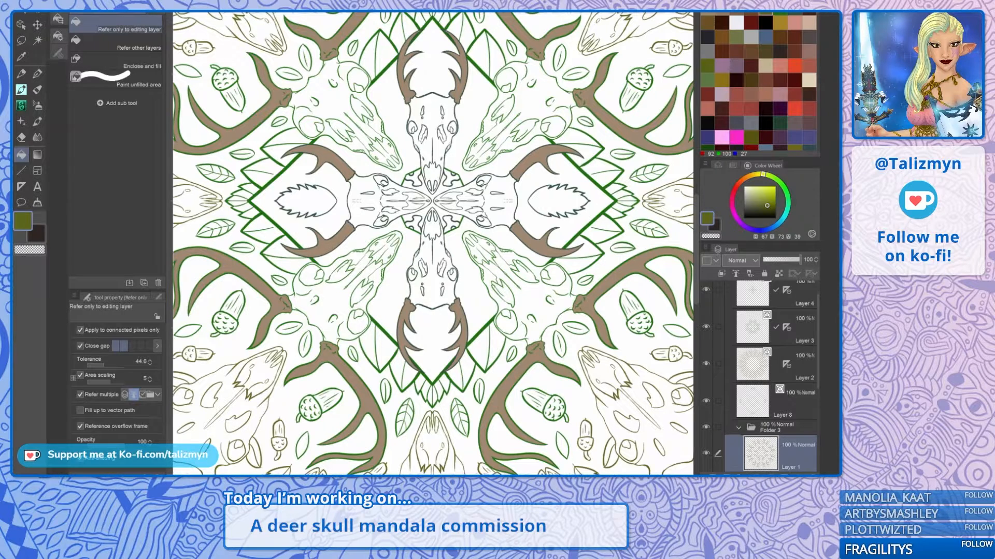
left_click(392, 336)
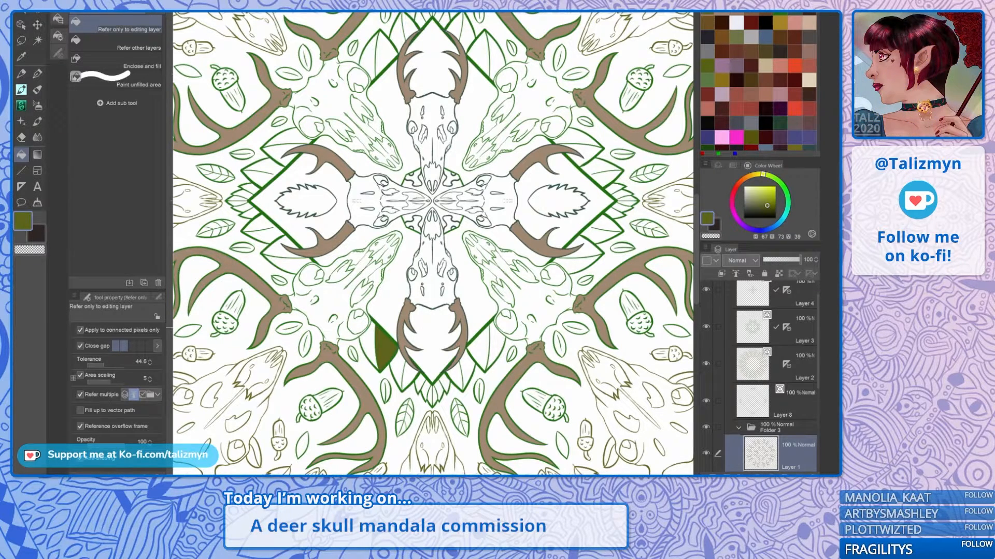
key("ctrl+z")
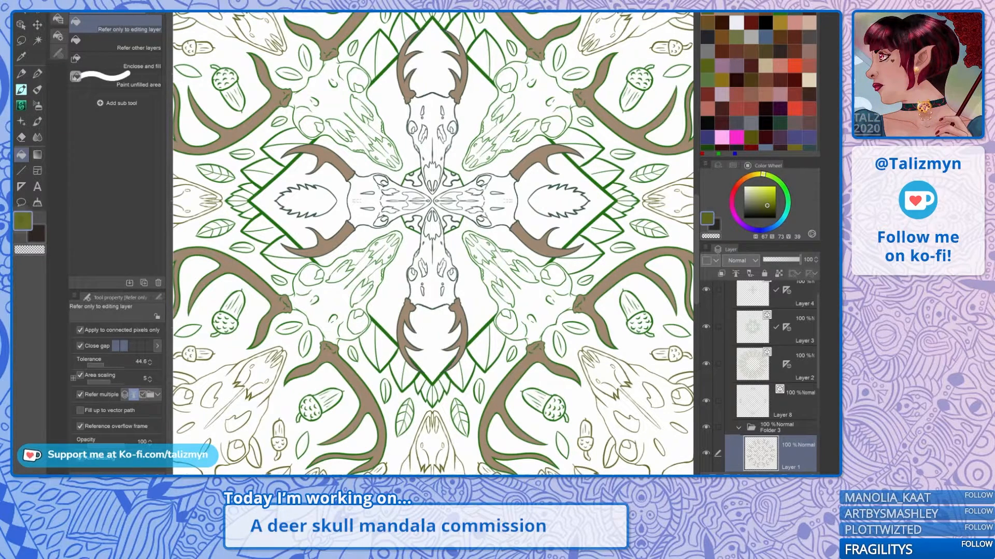
left_click(22, 221)
left_click(365, 231)
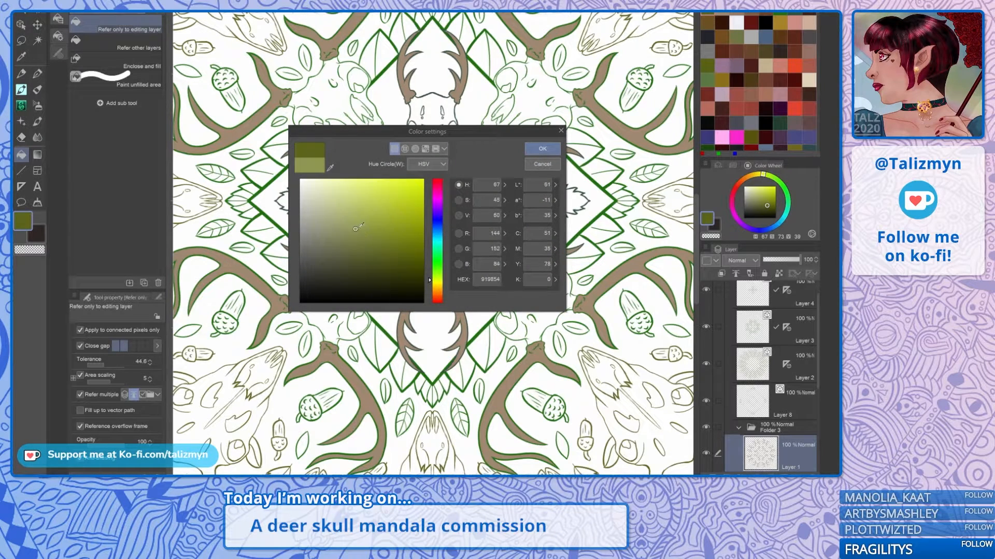
left_click(542, 149)
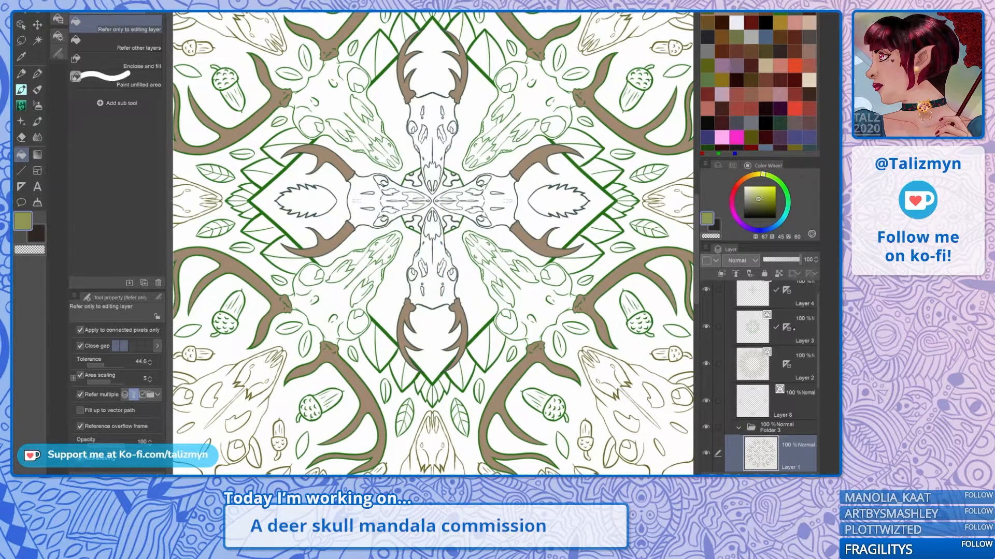
Step: Move Layer 3's symmetry ruler onto Layer 1 and flood-fill the diamond areas behind and between the central skulls' antlers with olive green
left_click_drag(789, 327, 794, 455)
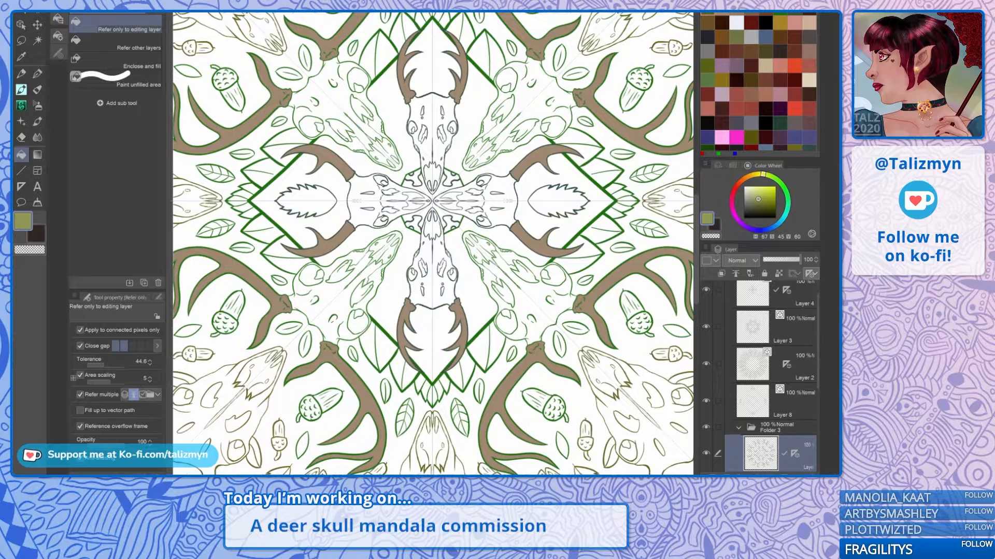
left_click(482, 309)
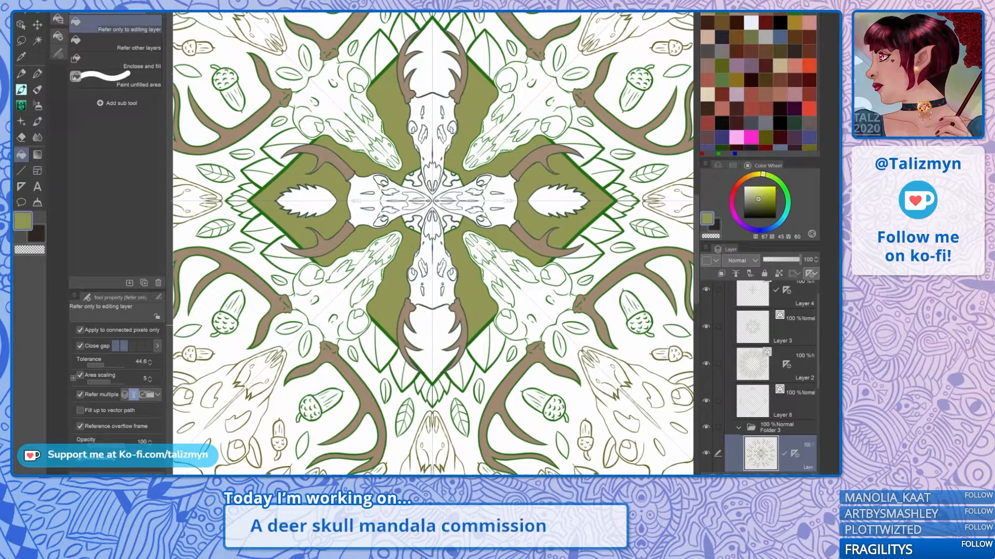
left_click(432, 353)
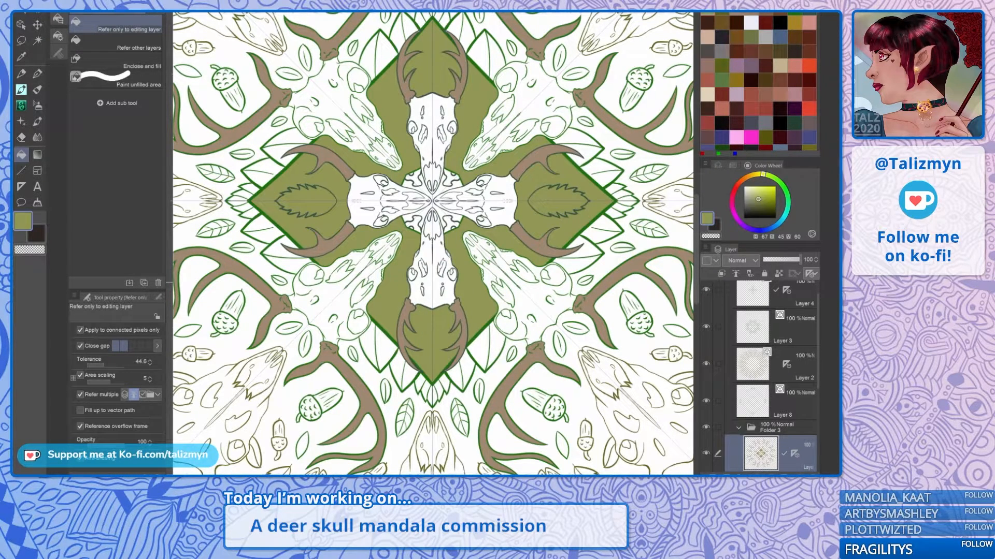
Step: Flood-fill the large leaves and small tip leaves bordering the central diamonds with the olive green
left_click(491, 341)
left_click(477, 365)
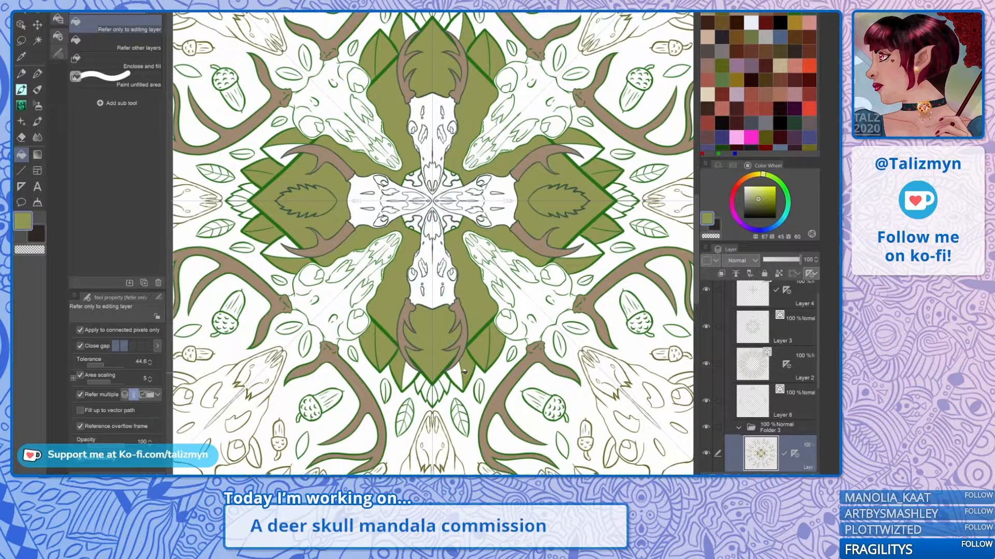
left_click(453, 383)
left_click(444, 385)
left_click(439, 392)
left_click(434, 396)
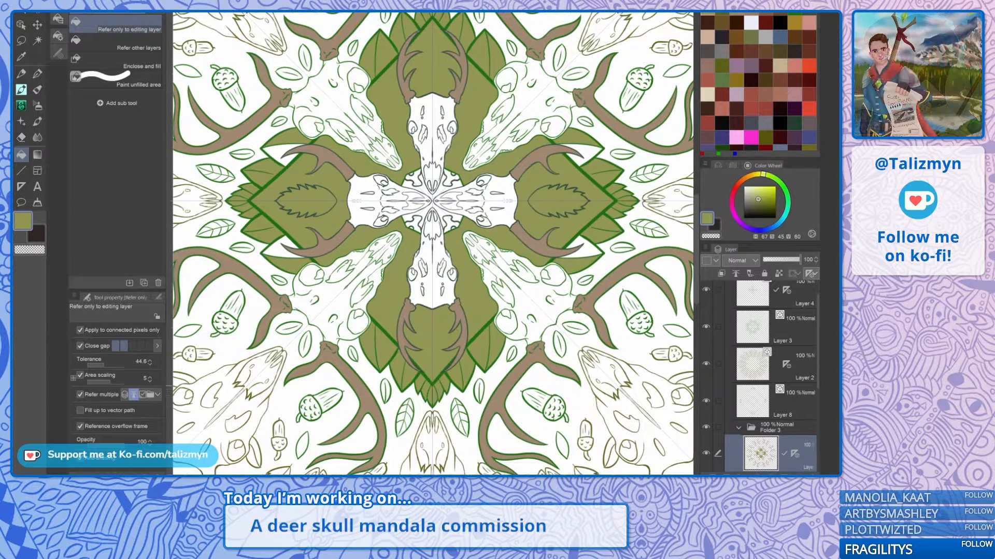
scroll(590, 249, "down", 1)
left_click(593, 246)
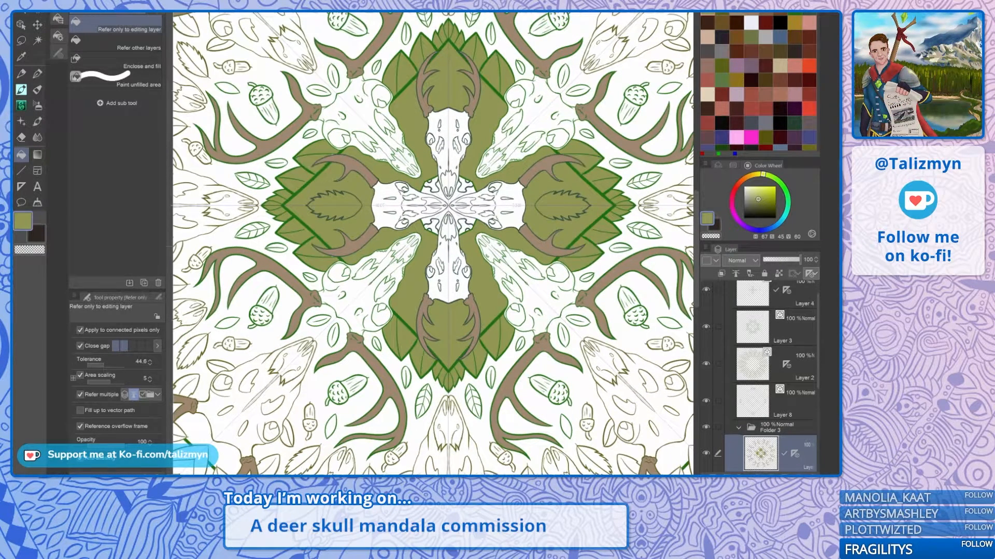
scroll(588, 251, "down", 3)
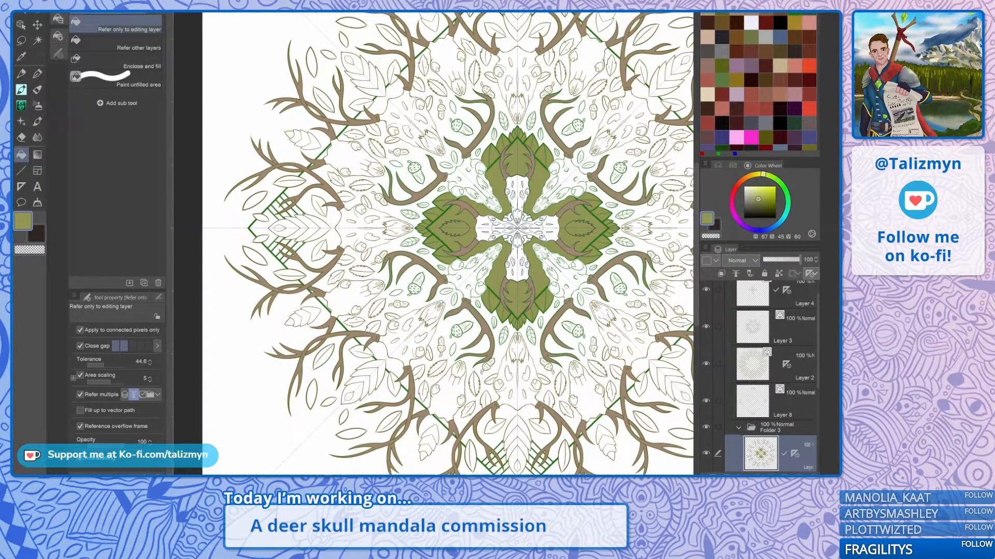
Step: Touch up the antlers and surrounding background on the lower central skull with the G-pen, alternating sampled antler brown and olive green
scroll(547, 302, "up", 5)
left_click(38, 73)
left_click_drag(464, 290, 432, 276)
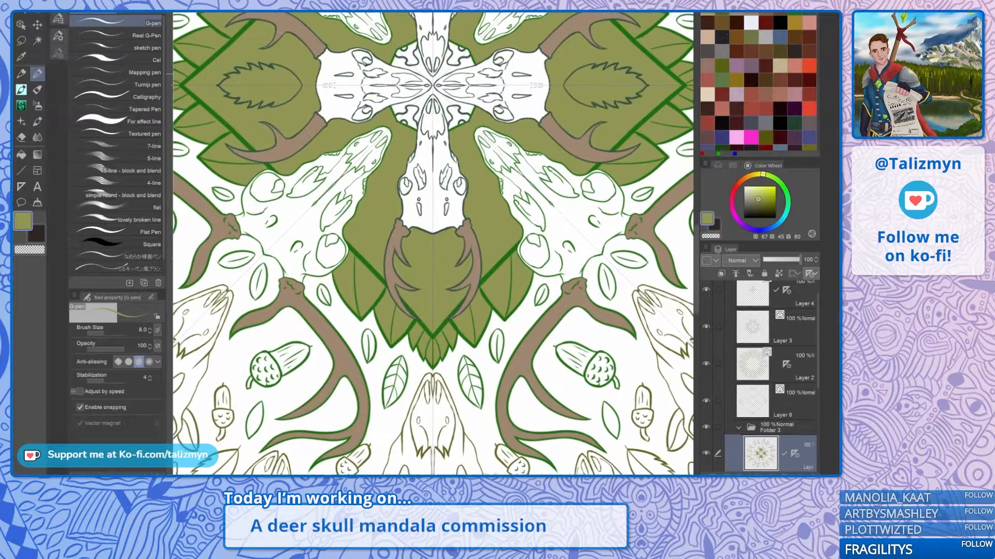
scroll(494, 292, "up", 3)
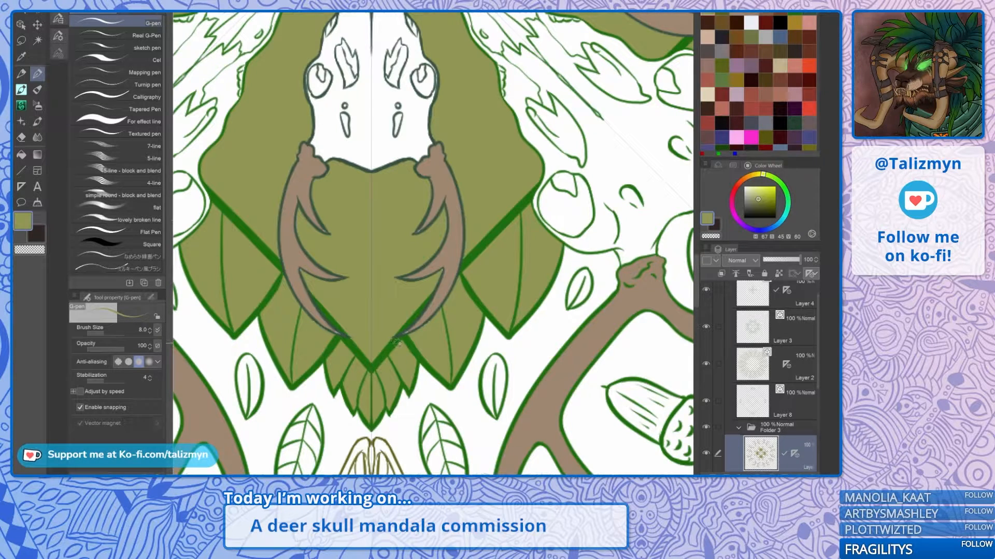
left_click(287, 259, "alt")
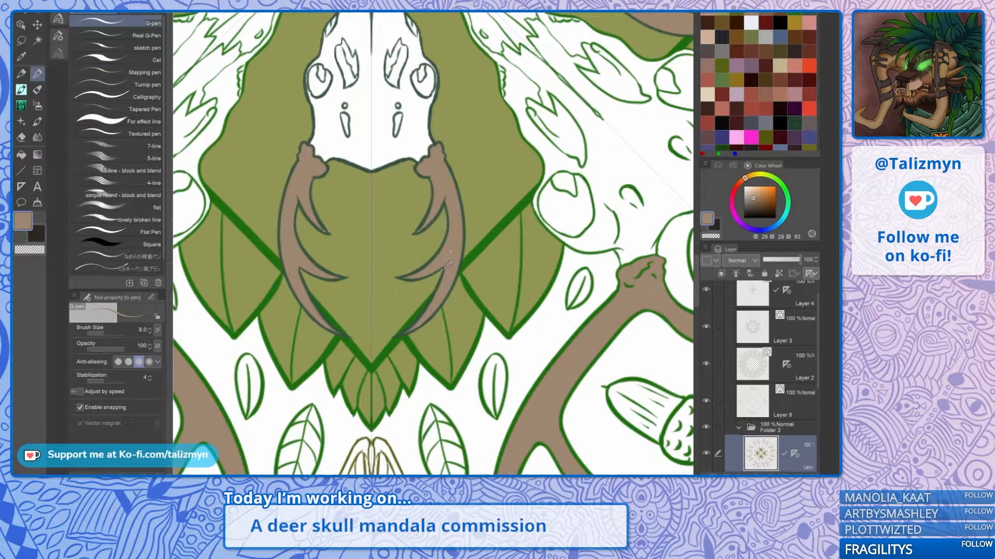
left_click(441, 272, "alt")
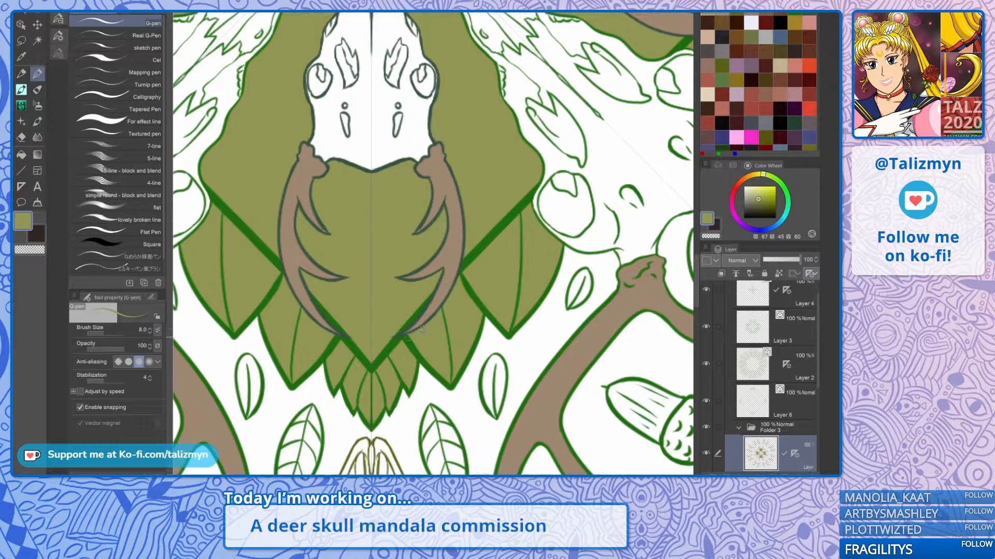
left_click(393, 335, "alt")
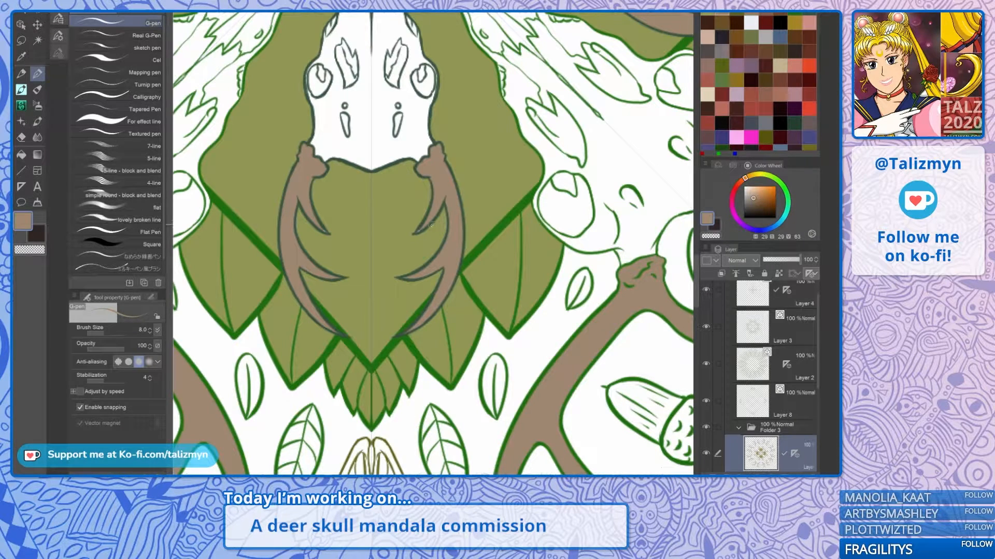
left_click(451, 185, "alt")
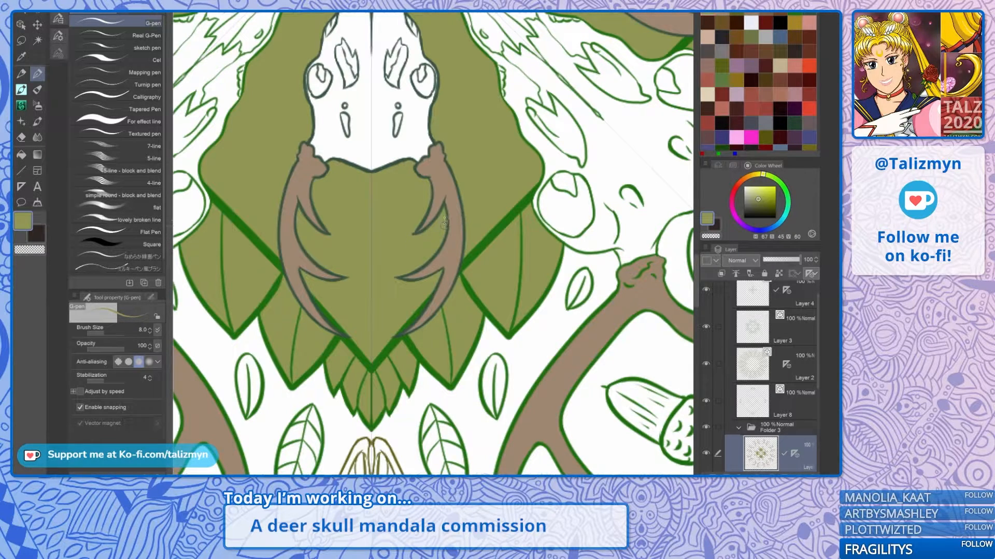
Step: Return Layer 1's symmetry ruler to Layer 3 and move Layer 4's ruler onto Layer 1
scroll(442, 235, "down", 3)
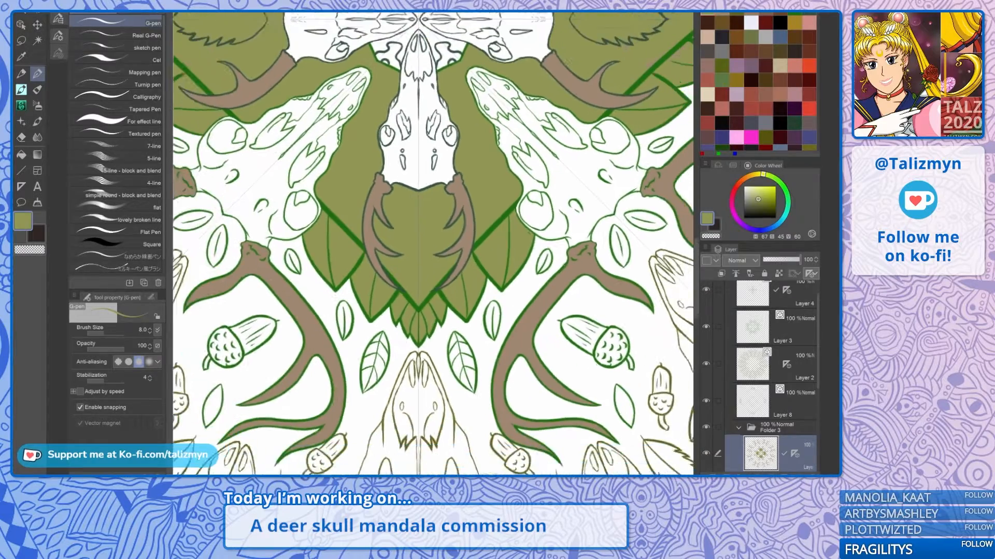
scroll(441, 235, "down", 2)
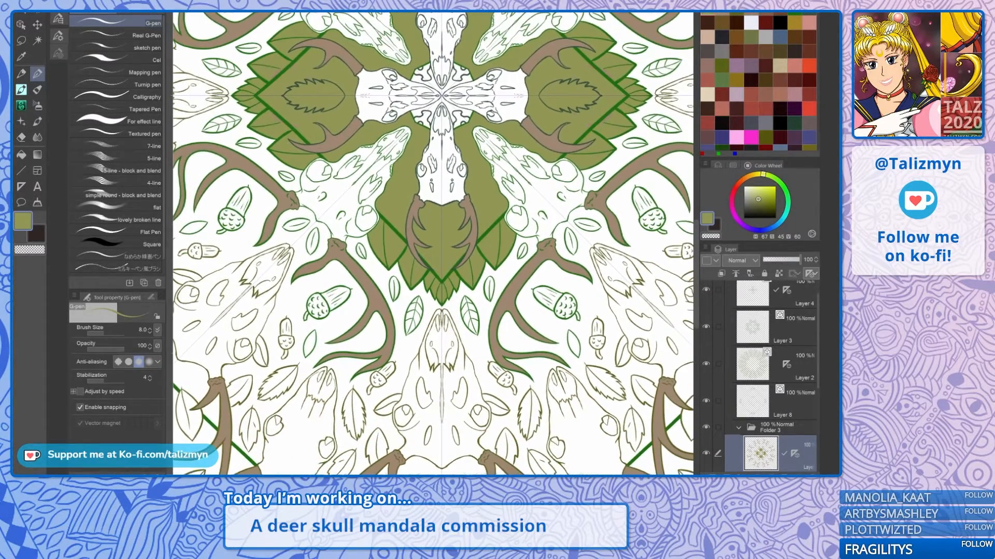
left_click_drag(442, 235, 440, 301)
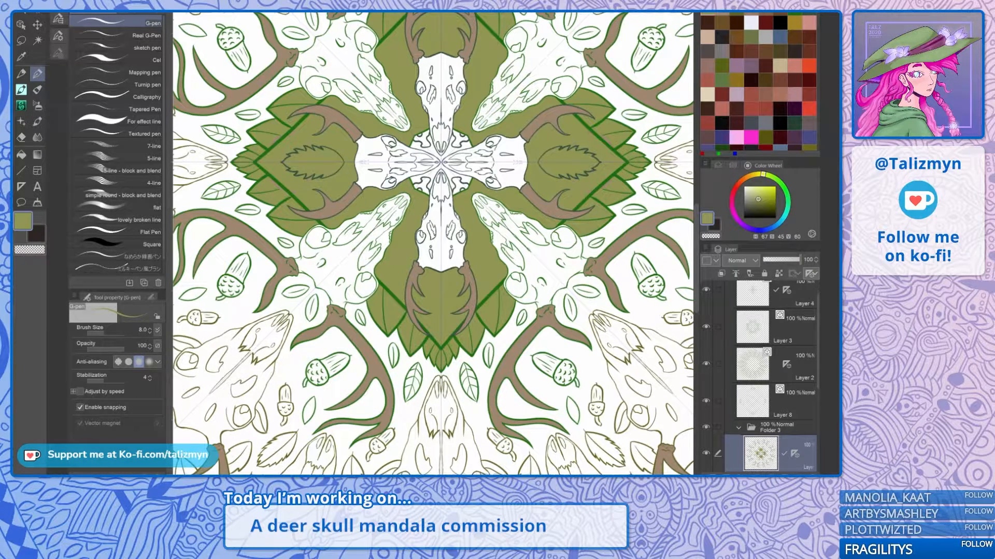
left_click_drag(441, 235, 377, 269)
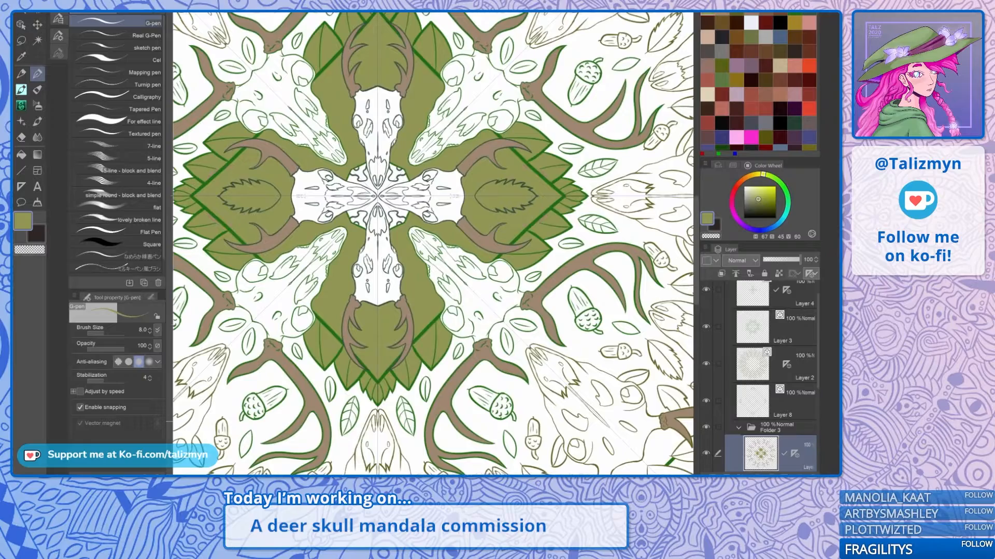
left_click_drag(539, 308, 545, 192)
scroll(545, 191, "up", 3)
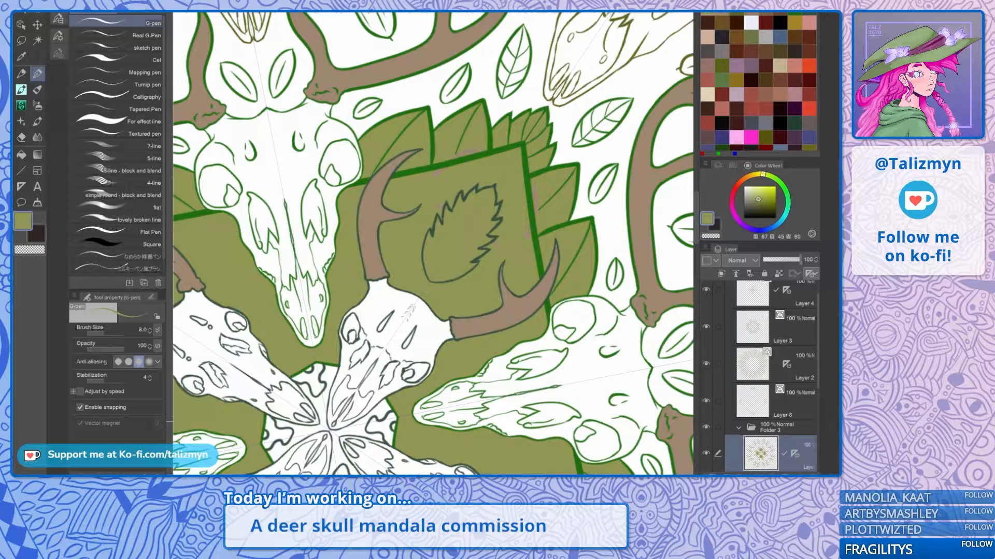
left_click_drag(794, 454, 794, 333)
left_click(786, 291)
left_click_drag(786, 299, 800, 456)
left_click(804, 458)
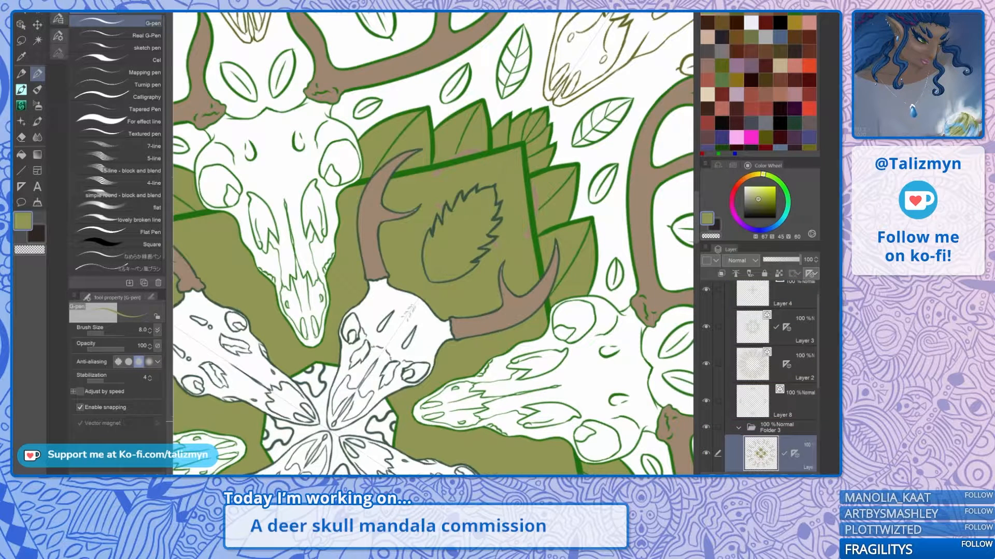
Step: Touch up the antler tips and adjoining background on the central skull beside the serrated leaf, alternating sampled antler brown and olive green
scroll(497, 202, "up", 2)
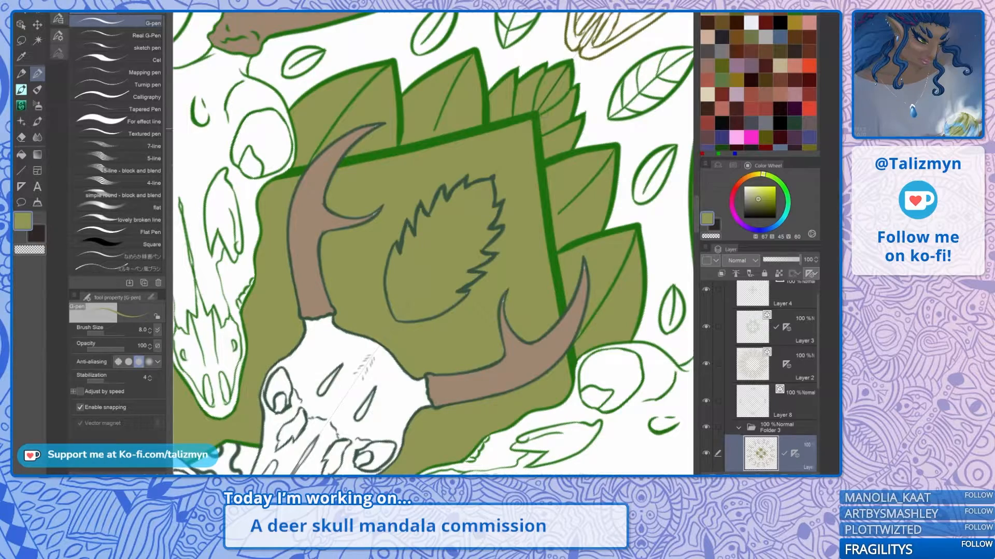
scroll(536, 218, "down", 3)
left_click_drag(541, 305, 482, 150)
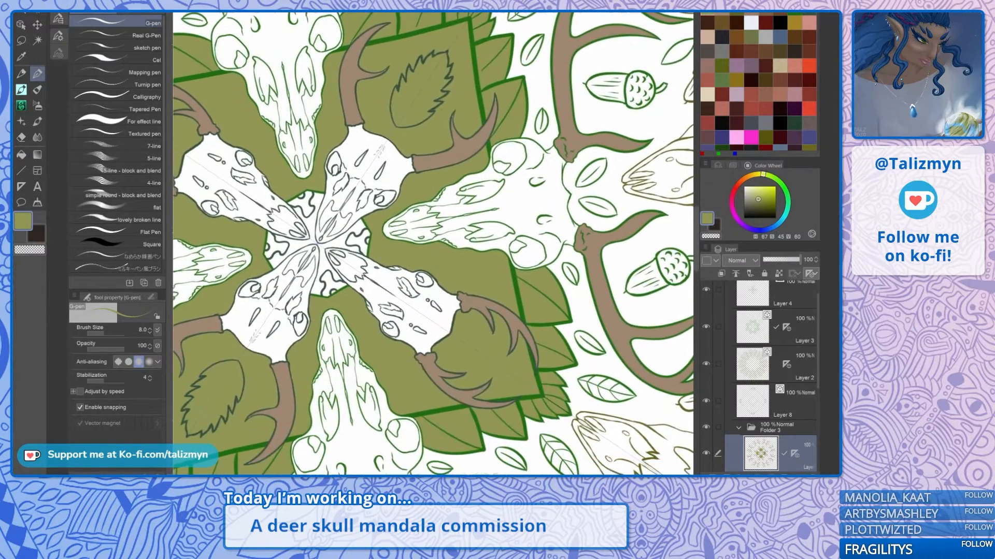
left_click_drag(448, 78, 486, 204)
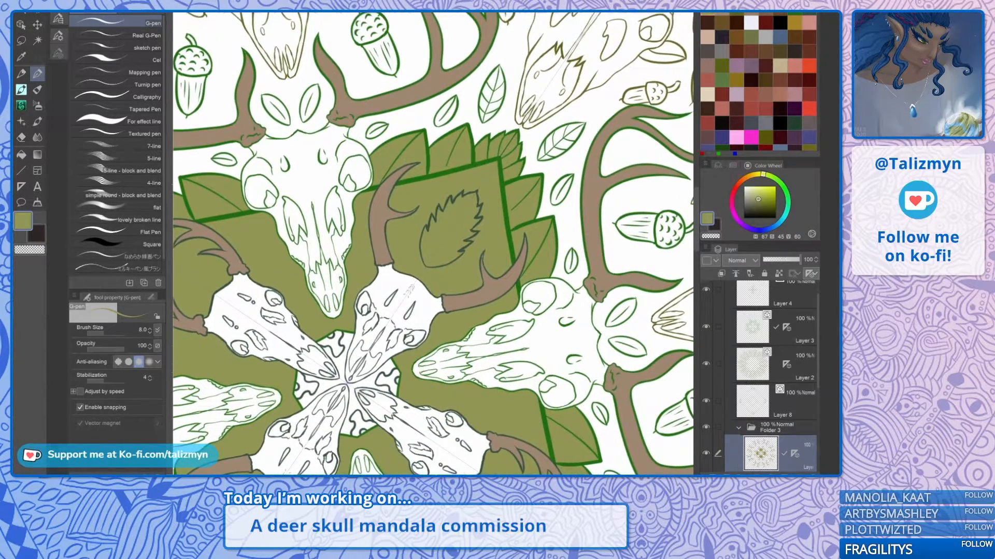
scroll(486, 205, "up", 3)
left_click(500, 283, "alt")
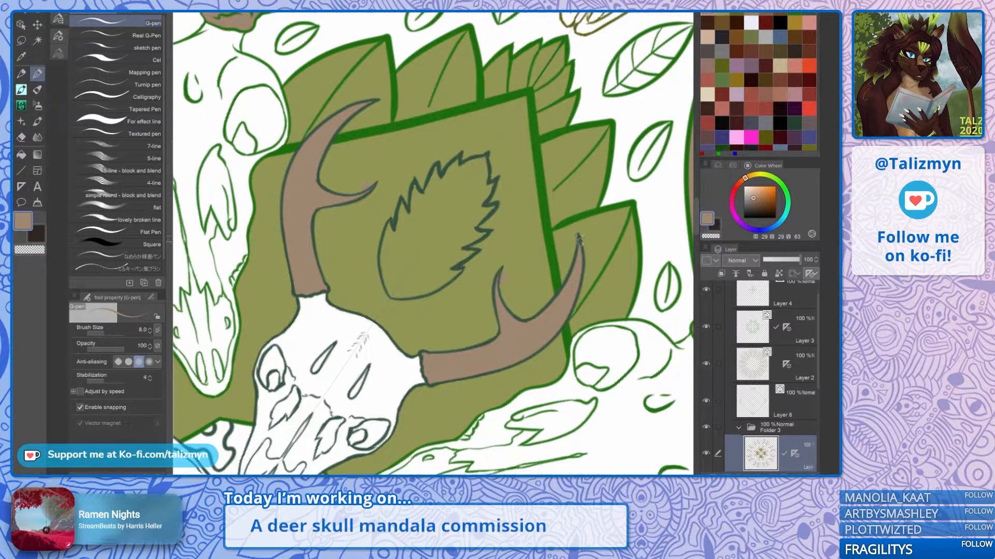
left_click(589, 239, "alt")
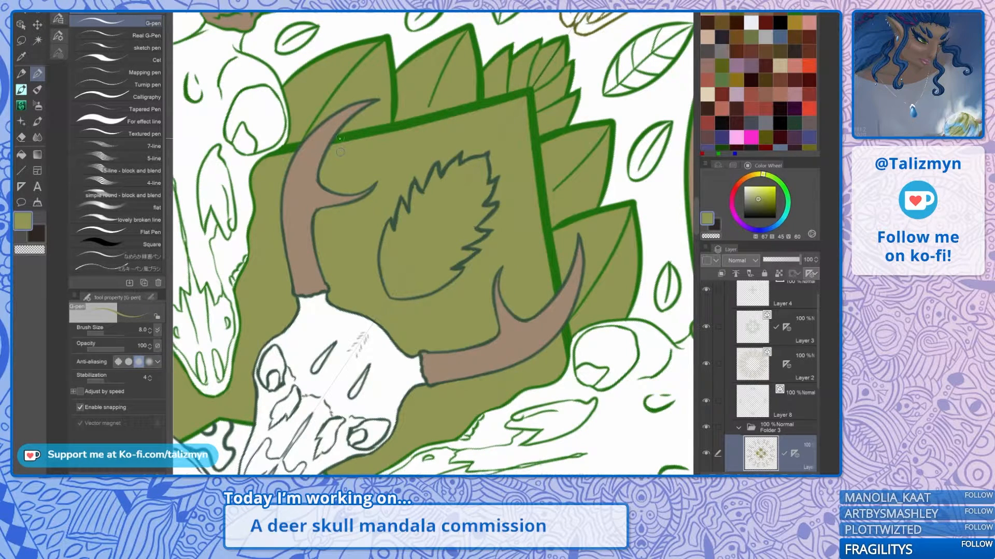
Step: Straighten the rotated canvas and examine the fills across the whole mandala
left_click_drag(355, 130, 435, 53)
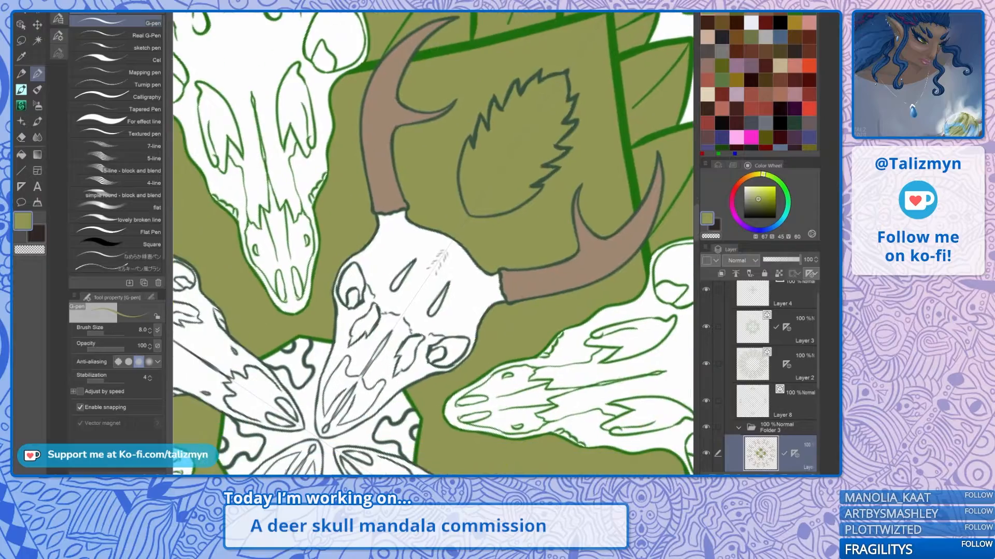
key("ctrl+minus")
key("ctrl+minus")
key("ctrl+minus")
key("ctrl+minus")
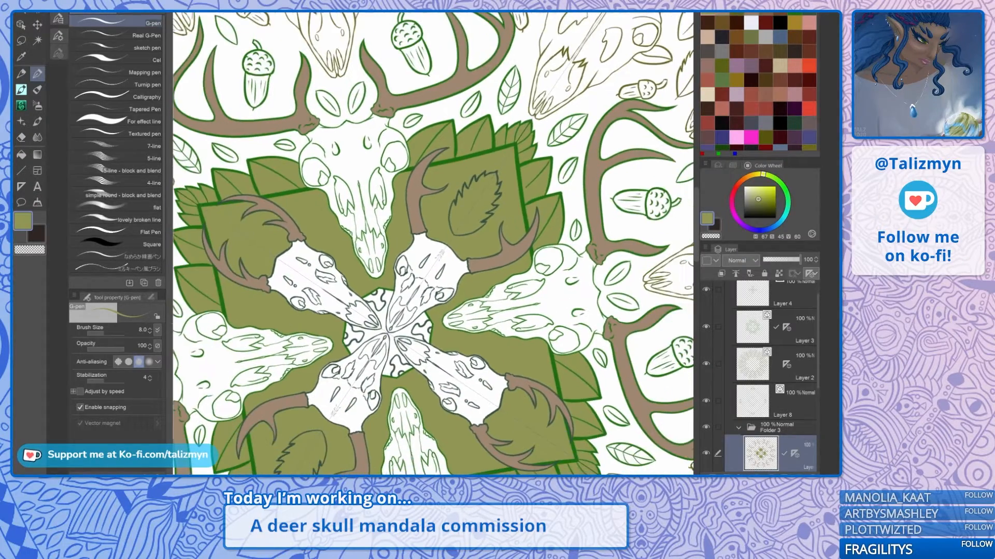
key("asciicircum")
key("asciicircum")
key("asciicircum")
key("asciicircum")
key("asciicircum")
key("asciicircum")
key("ctrl+minus")
key("ctrl+minus")
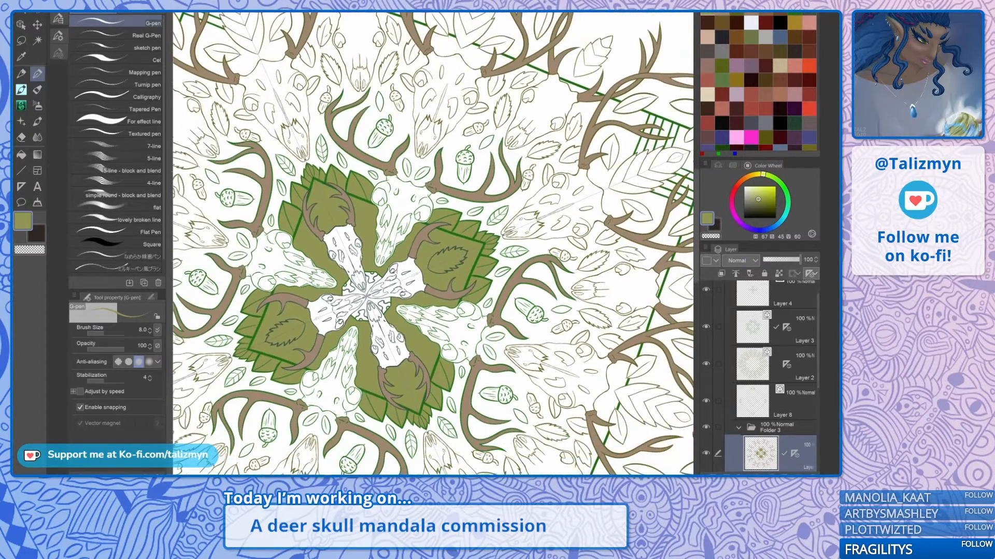
key("asciicircum")
key("asciicircum")
key("asciicircum")
key("asciicircum")
key("asciicircum")
key("ctrl+minus")
key("ctrl+minus")
left_click_drag(353, 284, 393, 246)
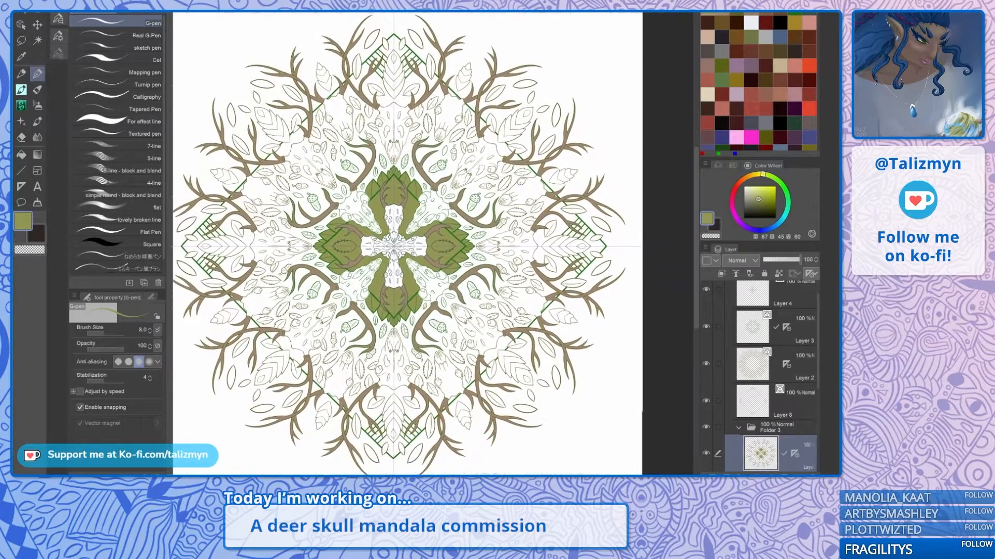
Step: Flood-fill the octagon around the mandala's center, inside and outside the wavy motifs, with olive green and get the G-pen ready for touch-ups
scroll(400, 241, "up", 5)
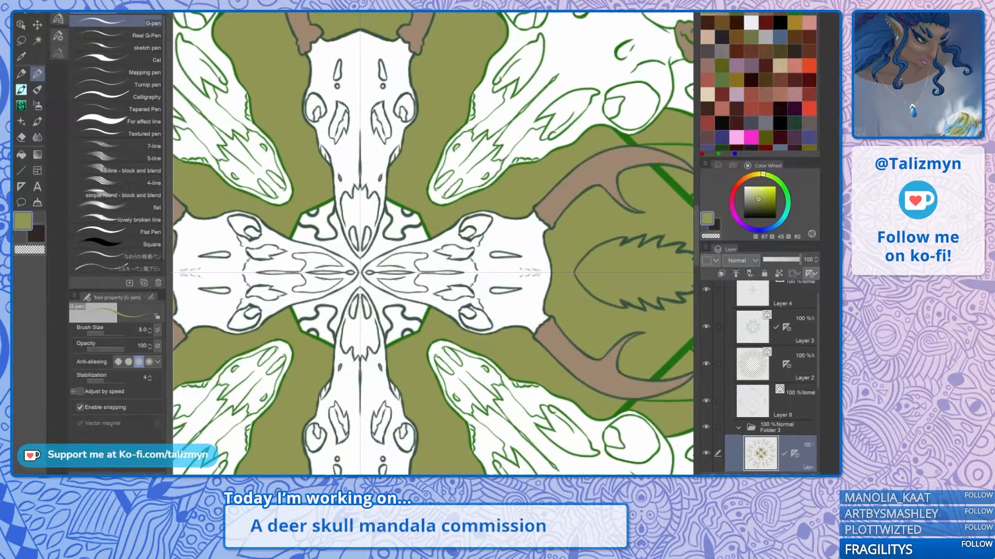
scroll(381, 252, "up", 3)
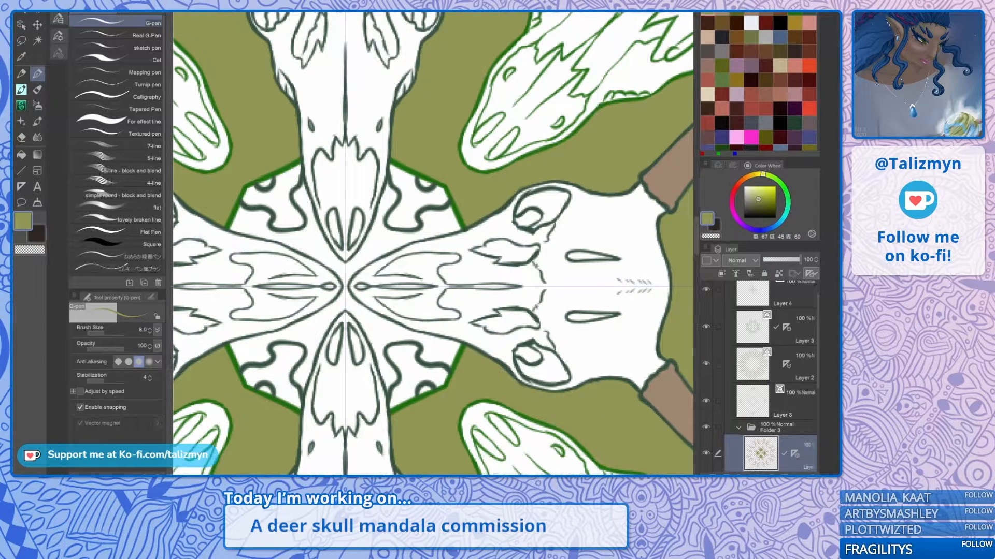
left_click(21, 155)
left_click(400, 224)
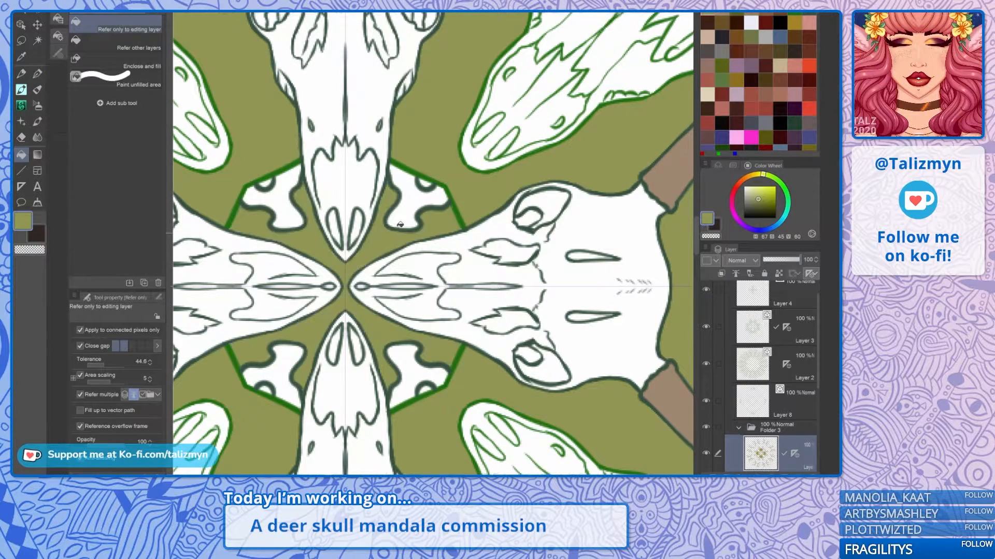
left_click(424, 207)
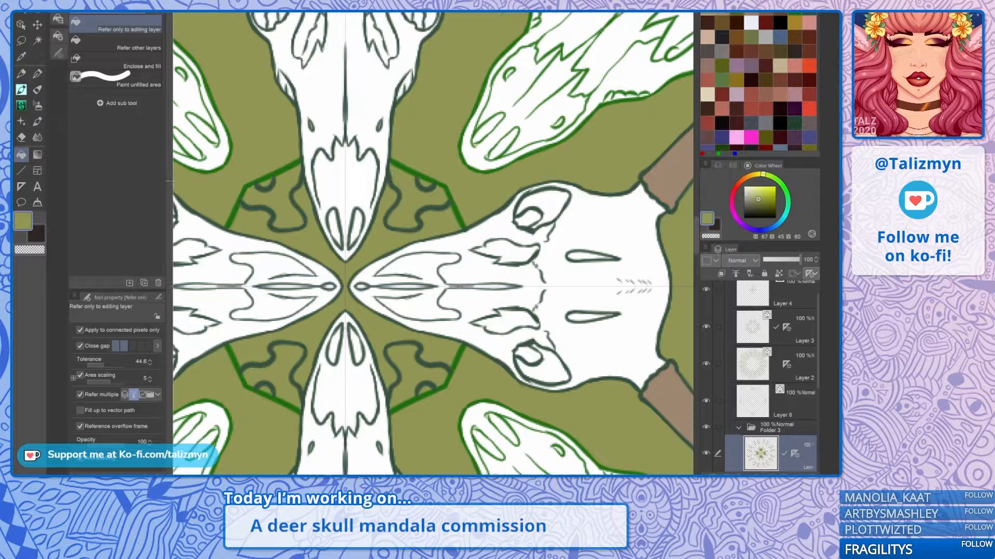
key("p")
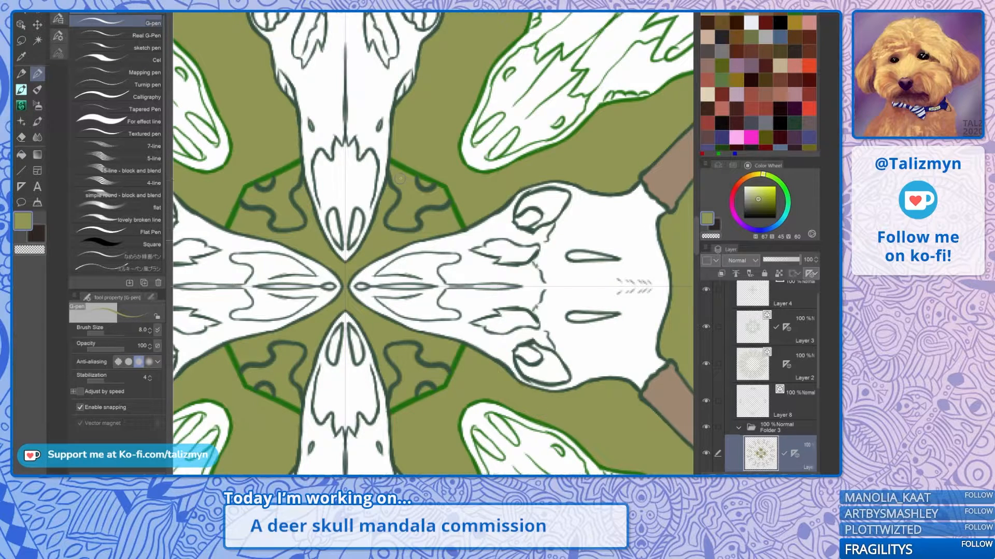
Step: Check the center fills across the whole mandala and save the illustration
scroll(466, 272, "down", 5)
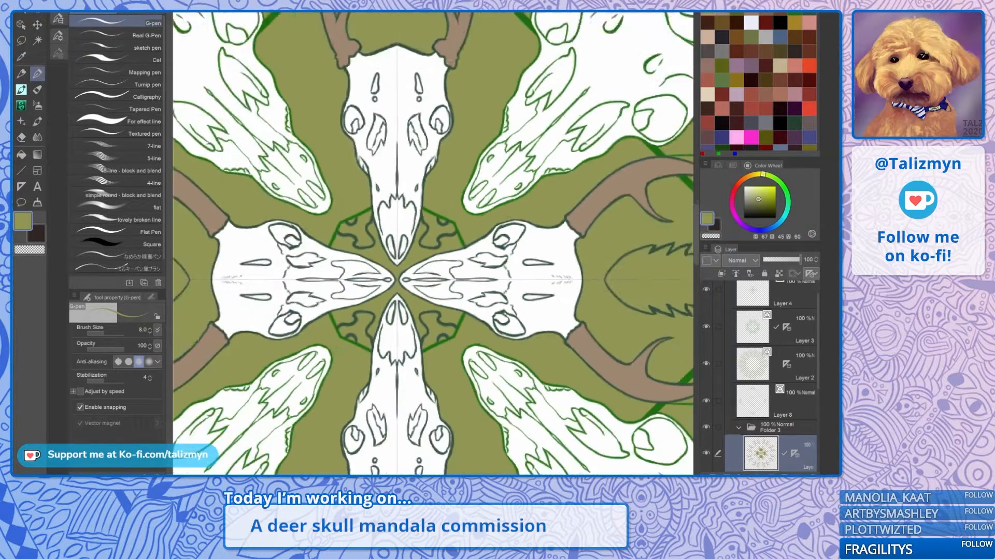
left_click_drag(461, 275, 466, 237)
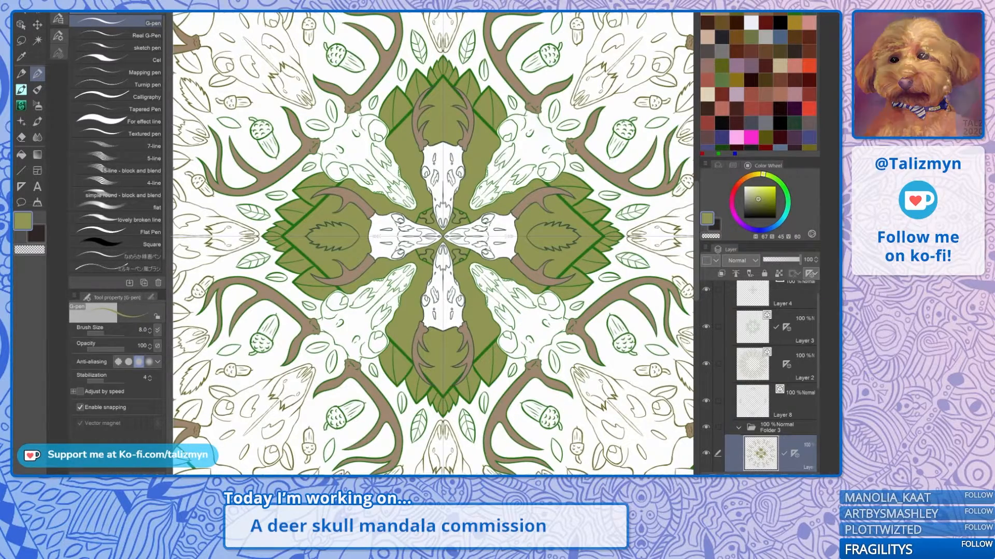
scroll(443, 239, "down", 3)
left_click_drag(461, 280, 458, 231)
scroll(564, 313, "down", 3)
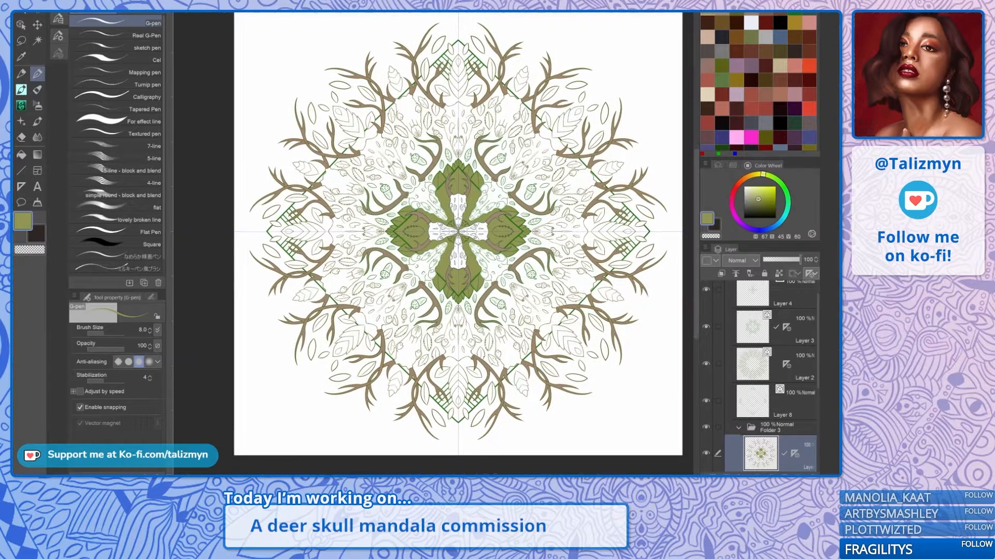
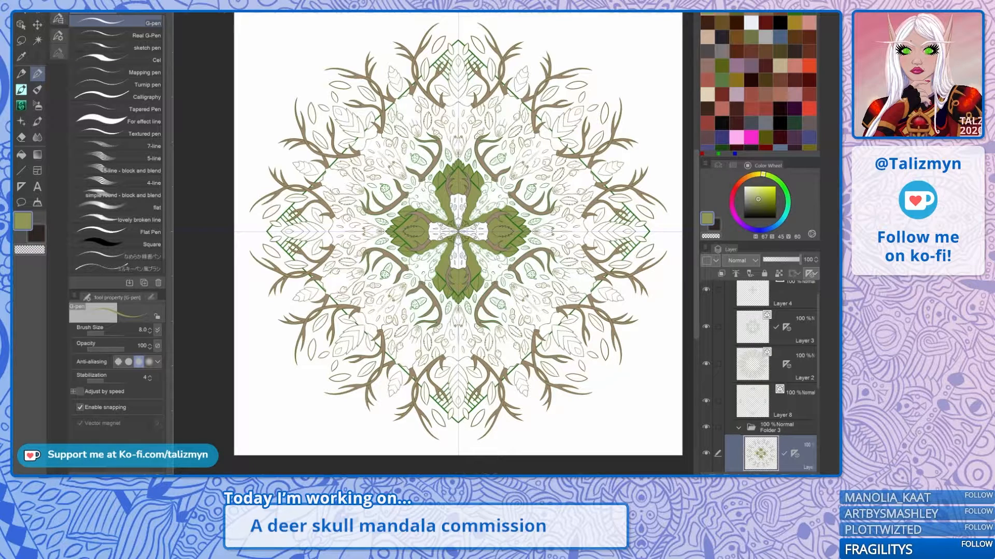
left_click(26, 14)
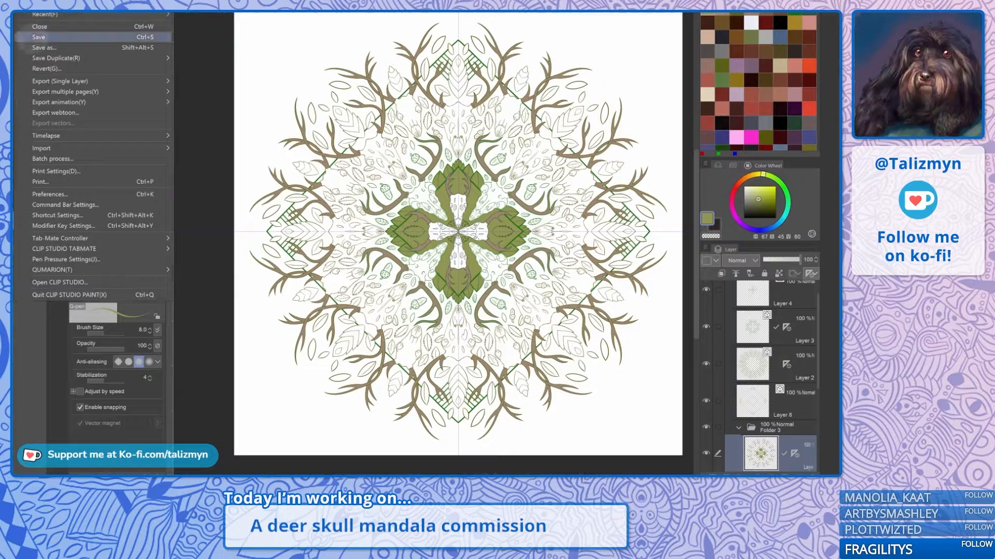
left_click(100, 36)
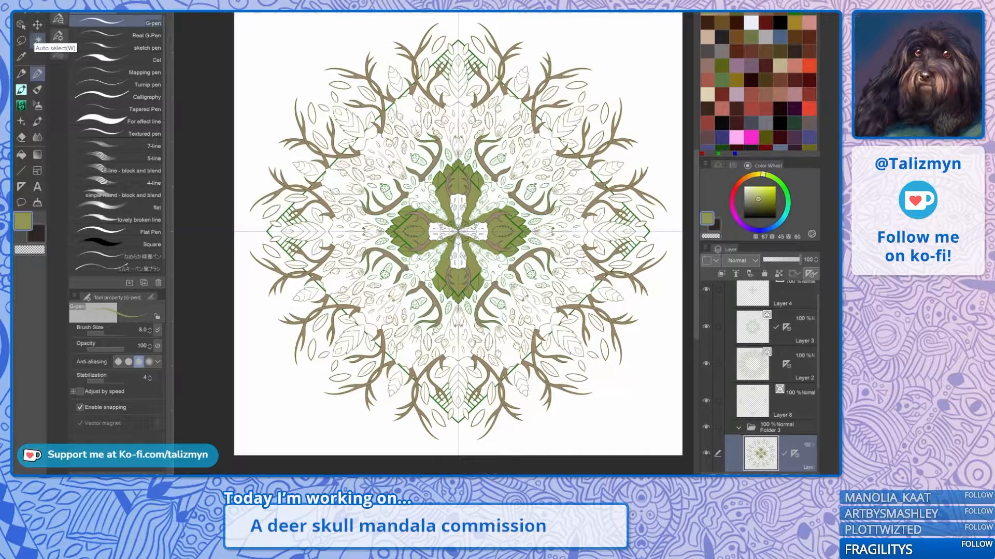
Step: Choose a paler yellow-green (H 67, S 25, V 79) and flood-fill the background between the outer skulls, acorns and small leaves
scroll(488, 277, "up", 3)
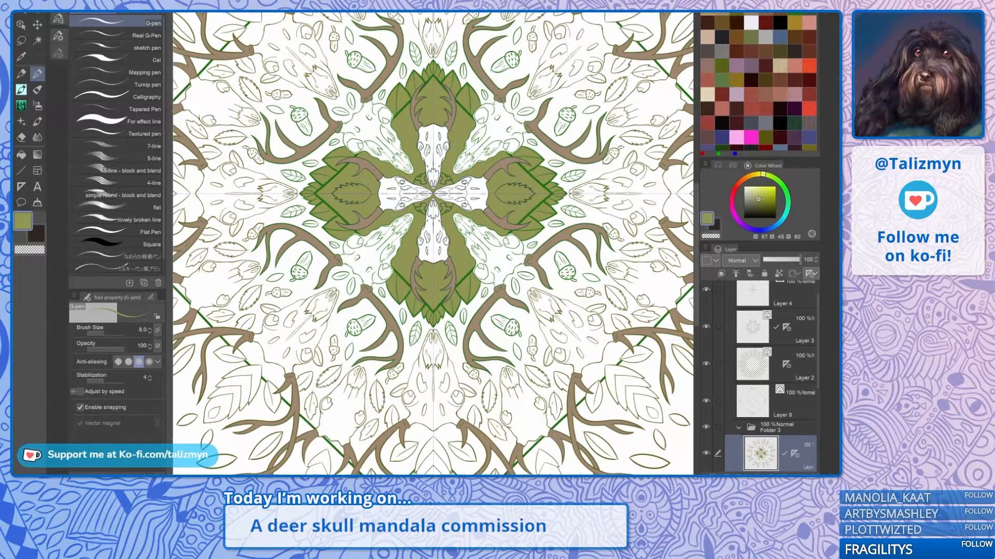
key("g")
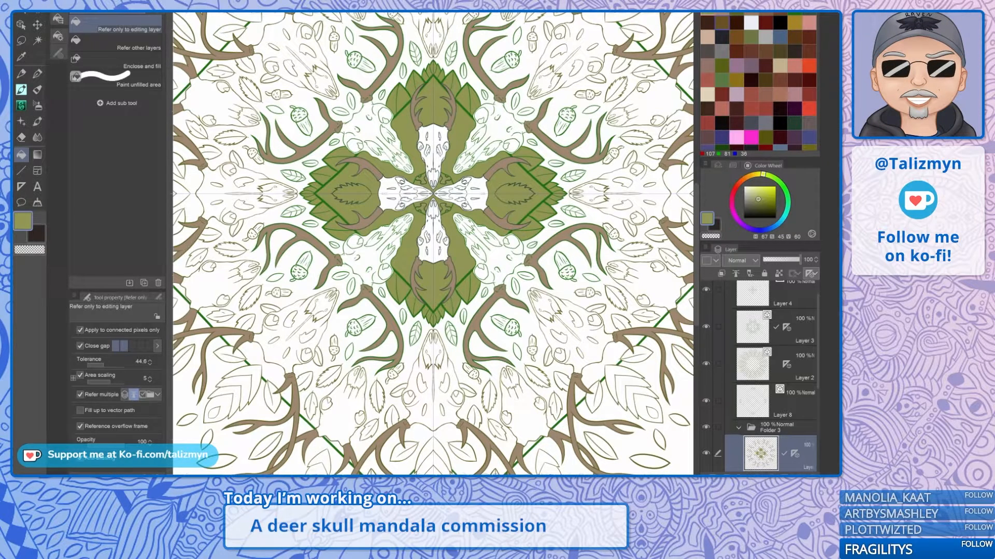
left_click(487, 344)
double_click(23, 220)
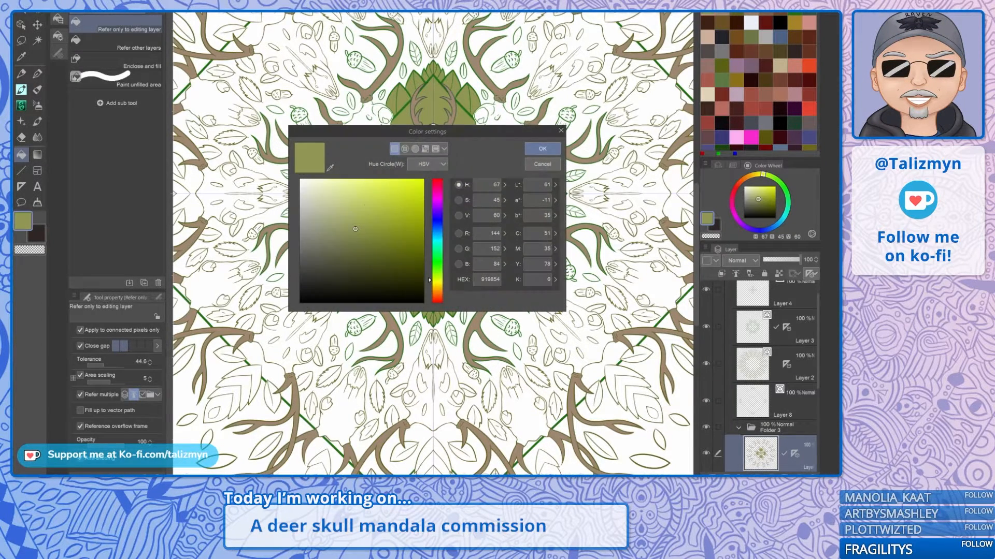
left_click_drag(344, 208, 331, 205)
left_click(549, 148)
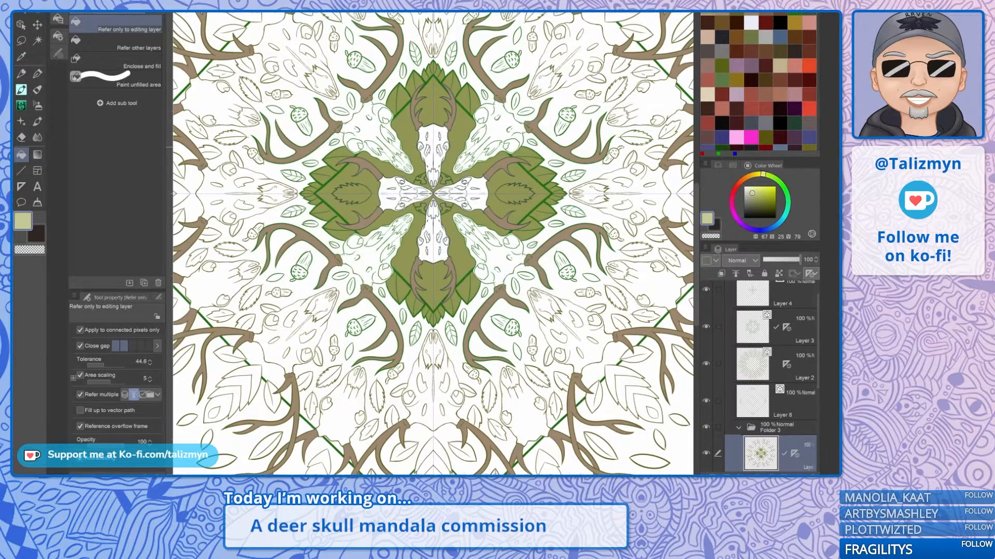
left_click(551, 247)
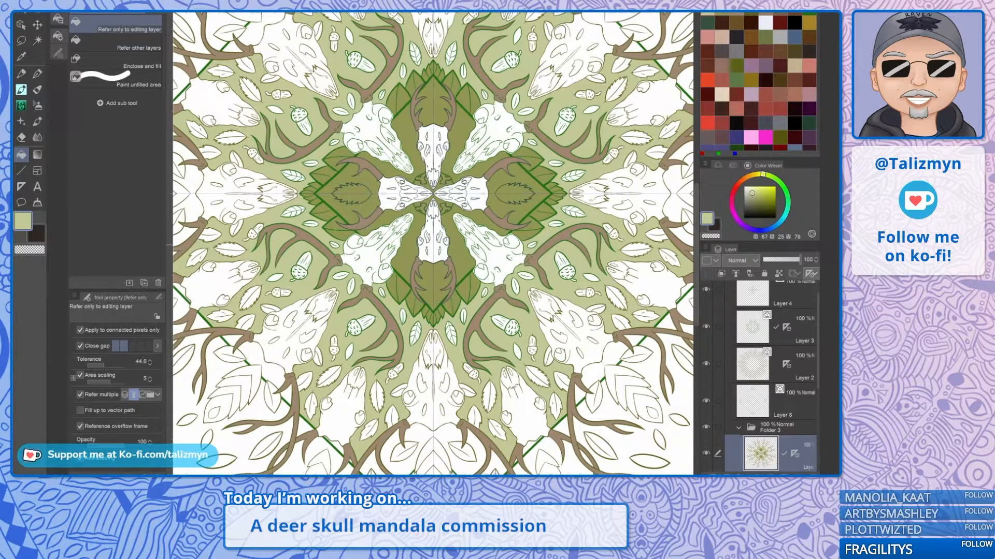
Step: Fill the unfilled background around the large leaves and lattices in the square border's corners with the pale green
scroll(551, 247, "down", 2)
left_click_drag(551, 247, 516, 297)
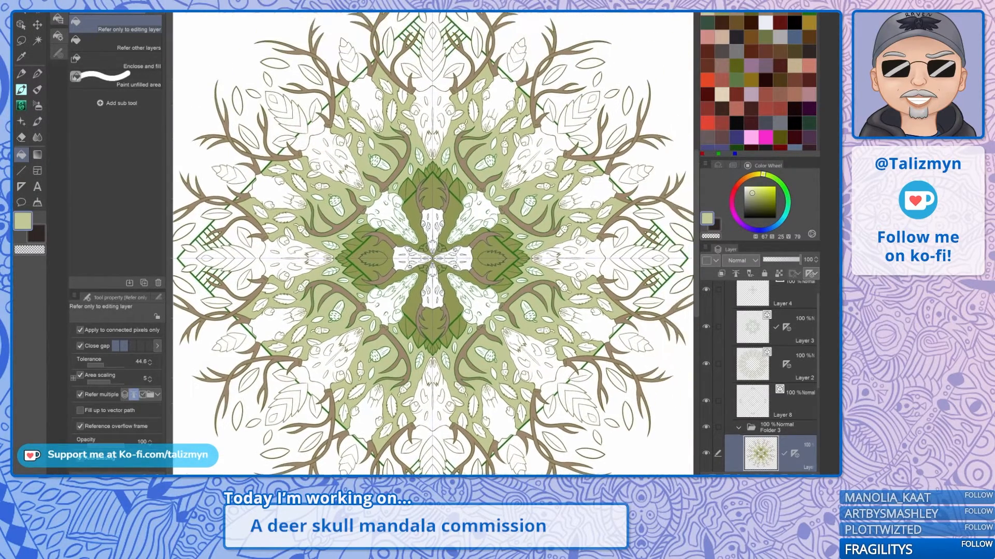
left_click(633, 237)
left_click(648, 223)
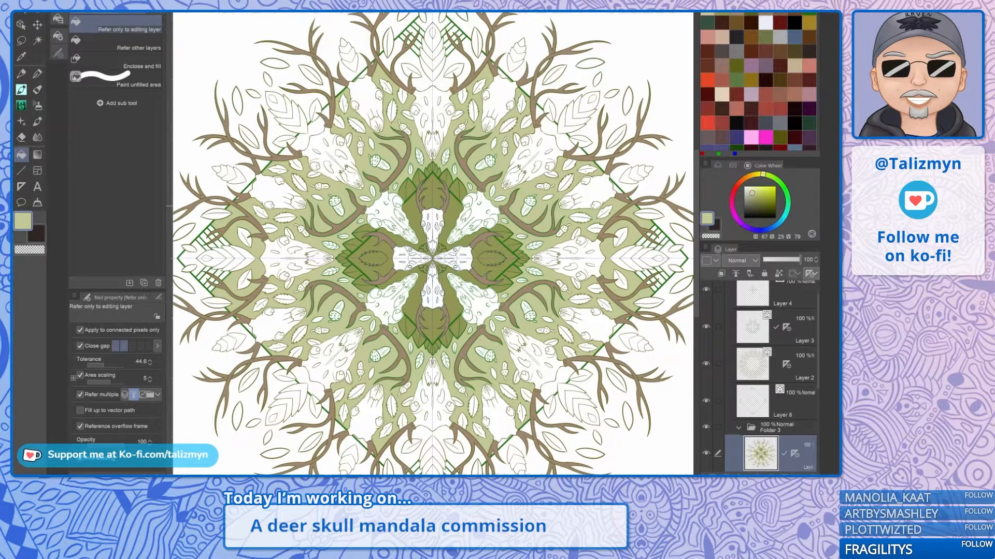
left_click(450, 84)
left_click(480, 59)
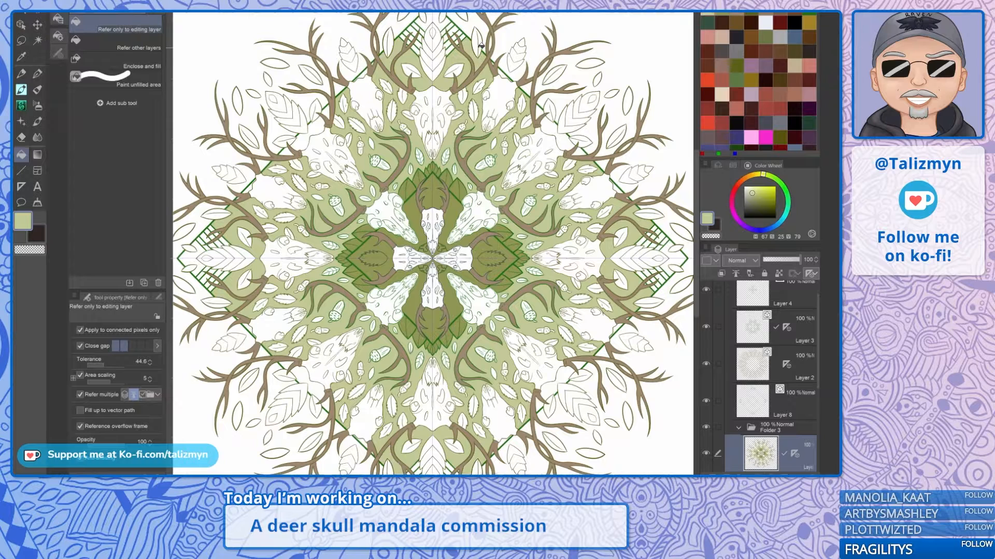
left_click(678, 257)
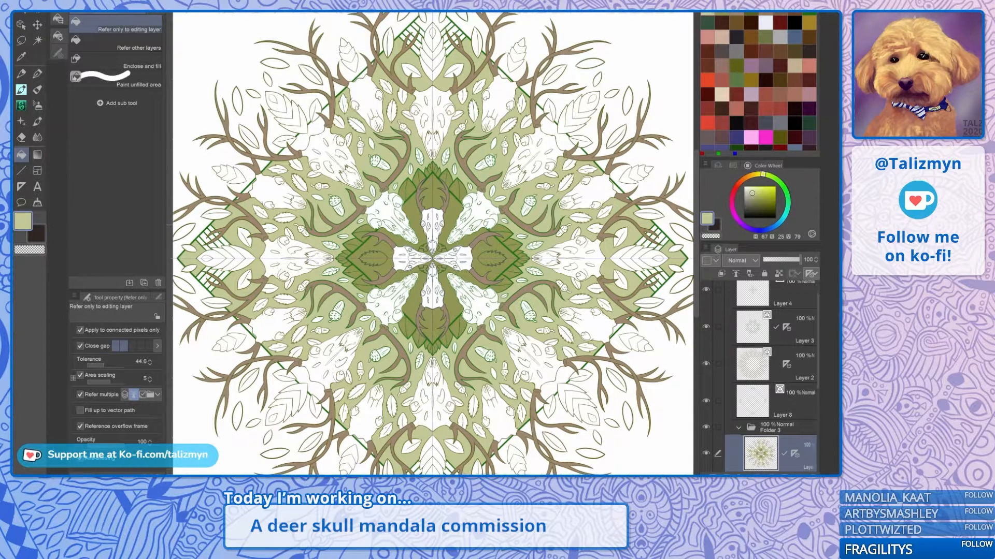
Step: Fill the remaining pockets between antlers along the diagonal border edges and at the upper corner tip with pale green
left_click(369, 442)
left_click(252, 325)
left_click(308, 384)
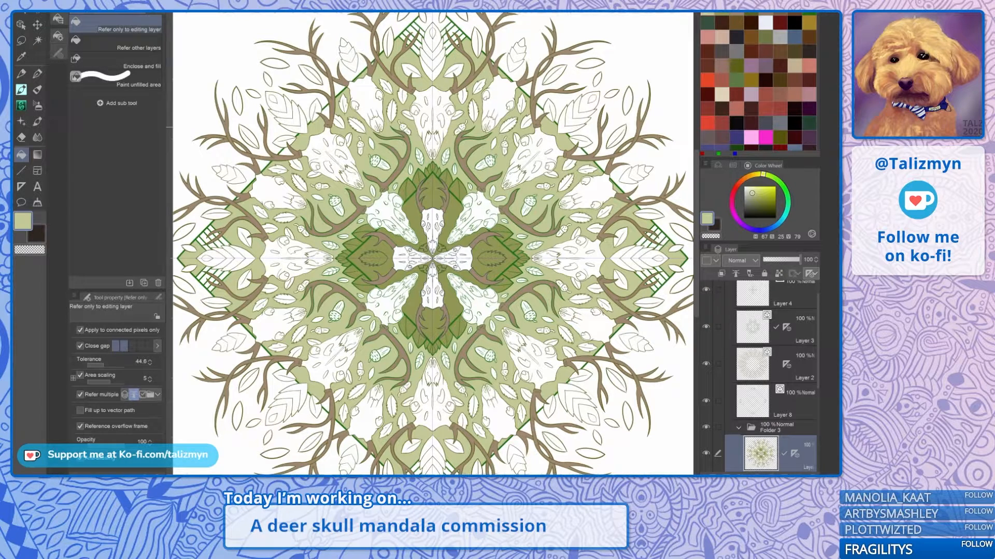
left_click(581, 362)
left_click(440, 18)
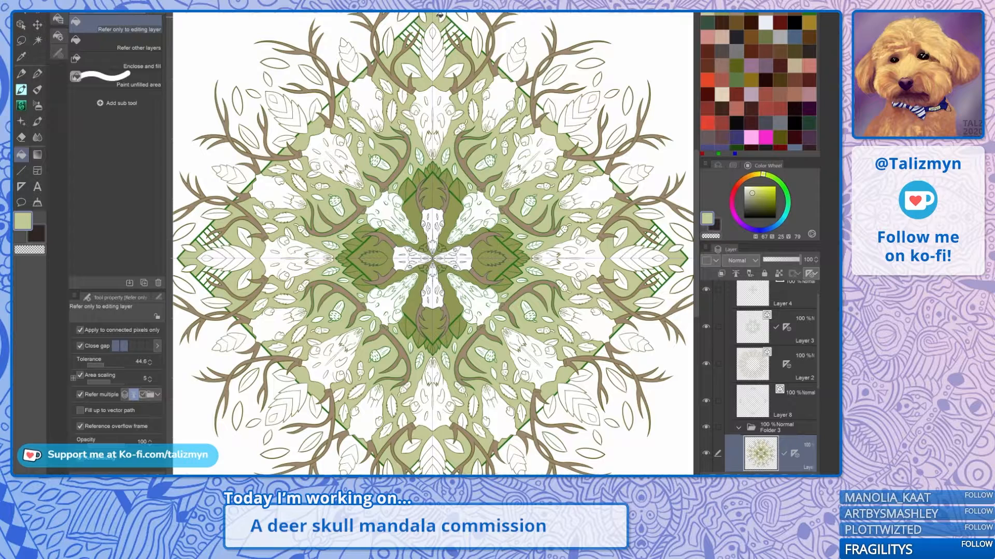
Step: Switch back to the darker olive green (H 67, S 45, V 60) and fill the lattice cells in the square border's corners
left_click(721, 14)
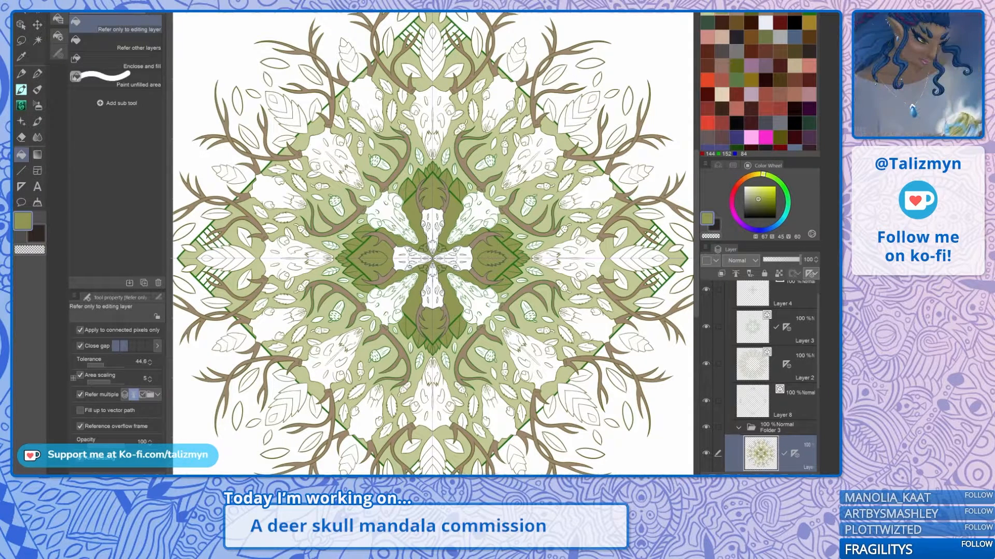
left_click(661, 238)
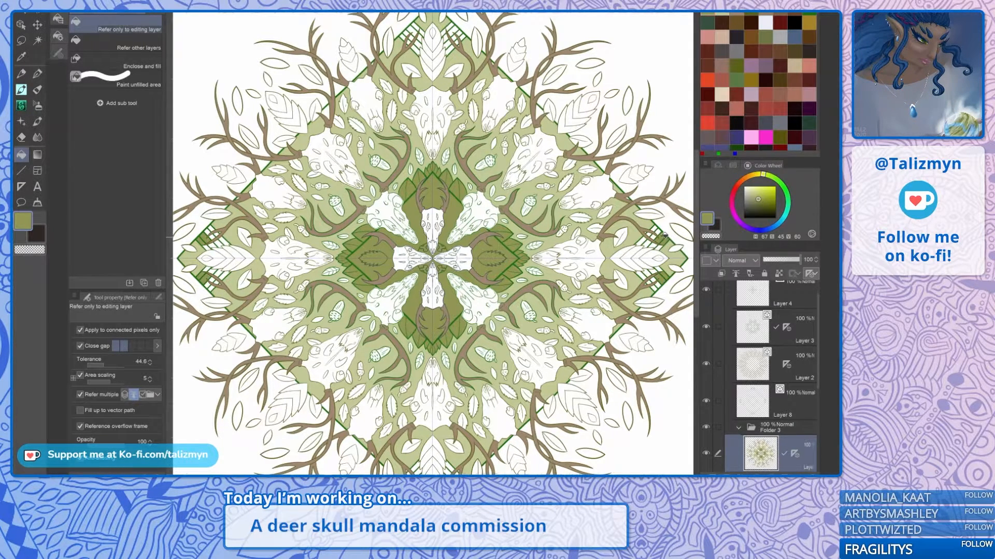
left_click(654, 236)
left_click(644, 240)
left_click(649, 242)
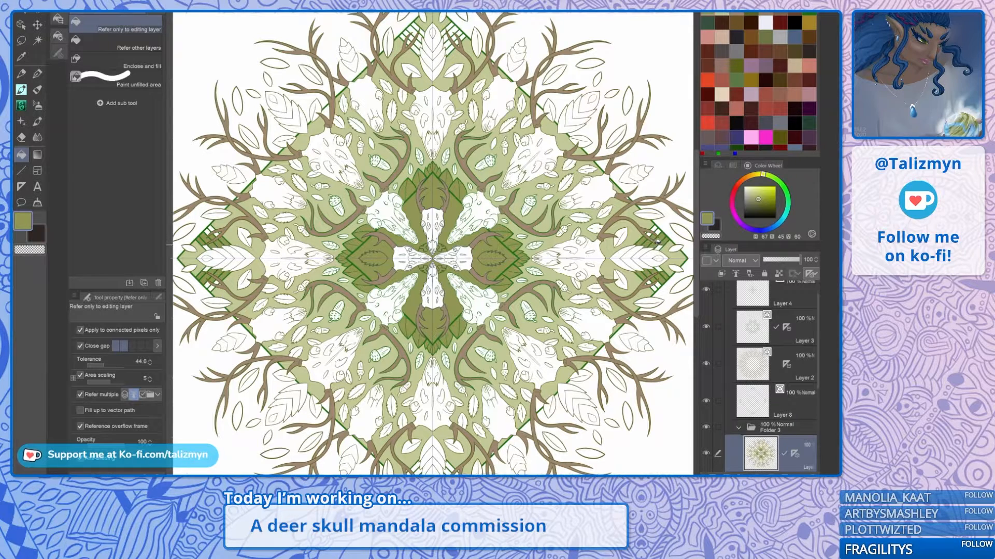
left_click(658, 231)
left_click(655, 229)
scroll(435, 208, "up", 3)
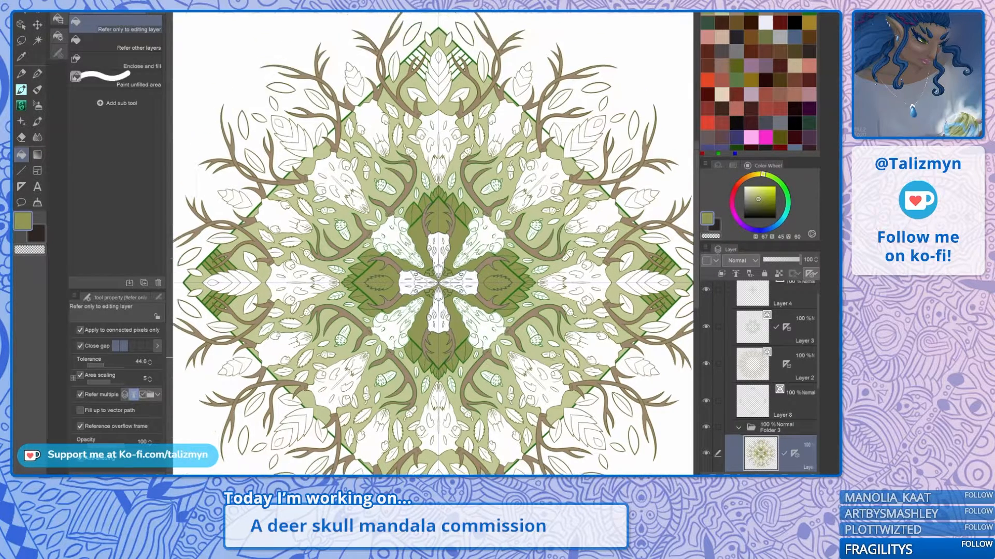
scroll(435, 207, "up", 3)
mouse_move(487, 188)
left_mouse_down()
mouse_move(475, 147)
mouse_move(491, 141)
mouse_move(489, 125)
mouse_move(525, 149)
mouse_move(503, 166)
mouse_move(495, 155)
mouse_move(534, 145)
left_mouse_up()
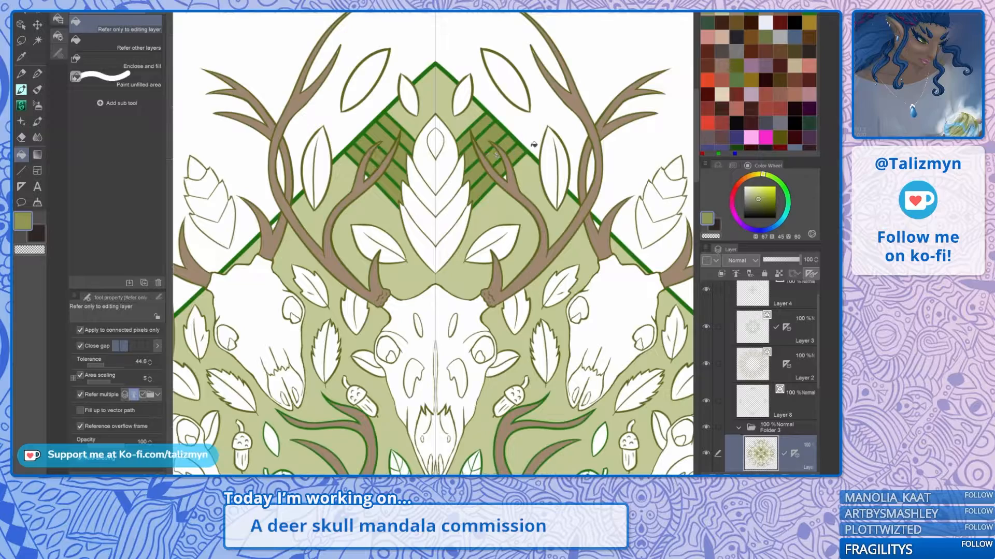
Step: Check the lattice fills across the whole mandala and save the illustration
scroll(489, 220, "down", 2)
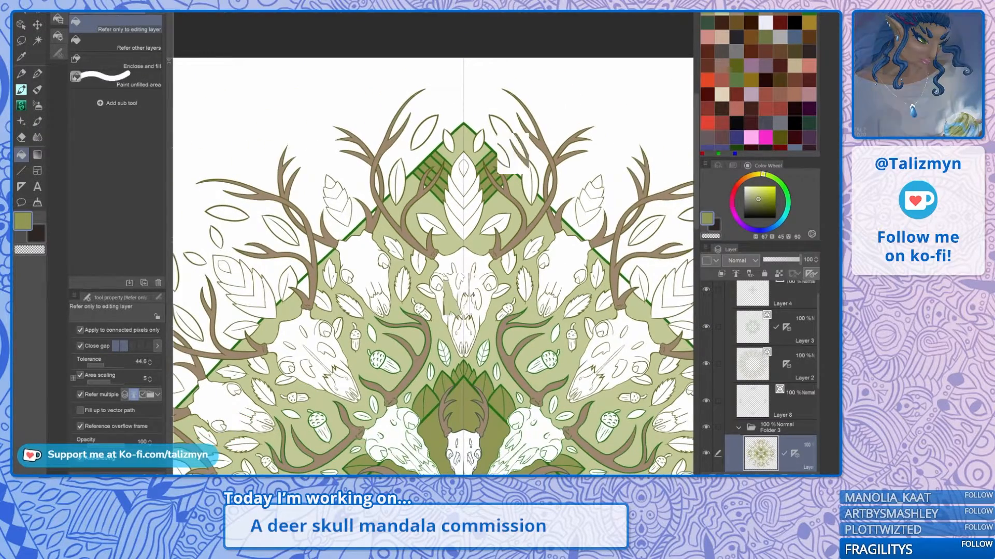
scroll(489, 220, "down", 3)
scroll(485, 274, "up", 3)
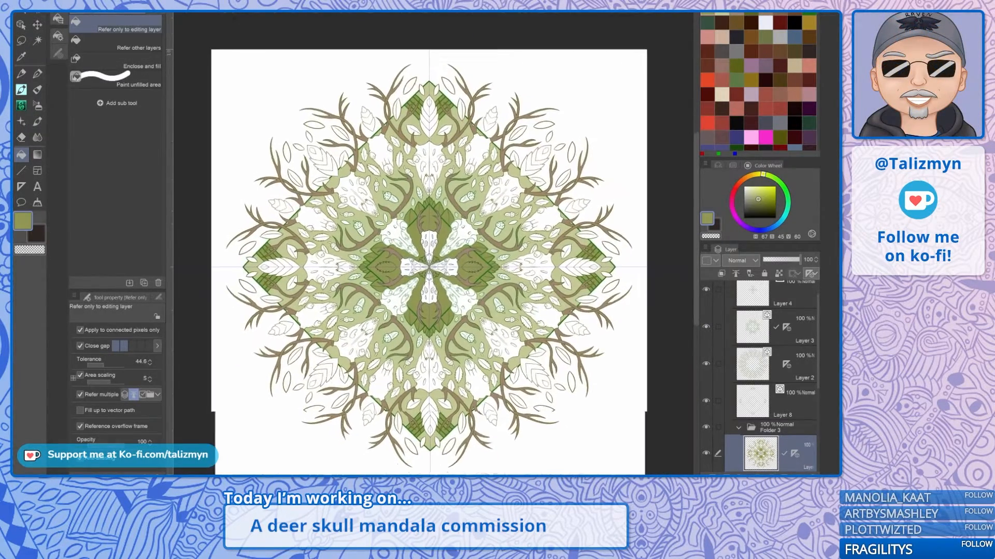
key("alt+f")
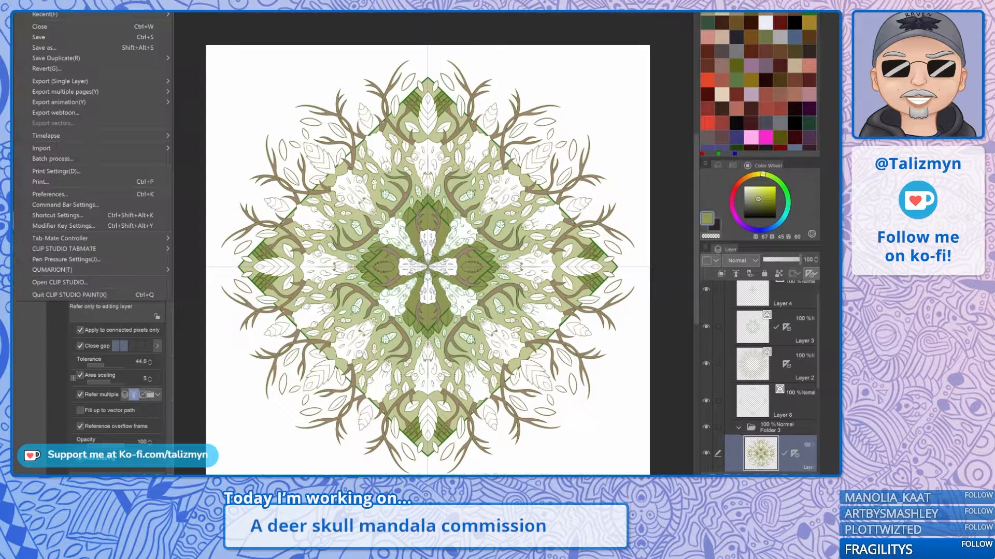
key("Escape")
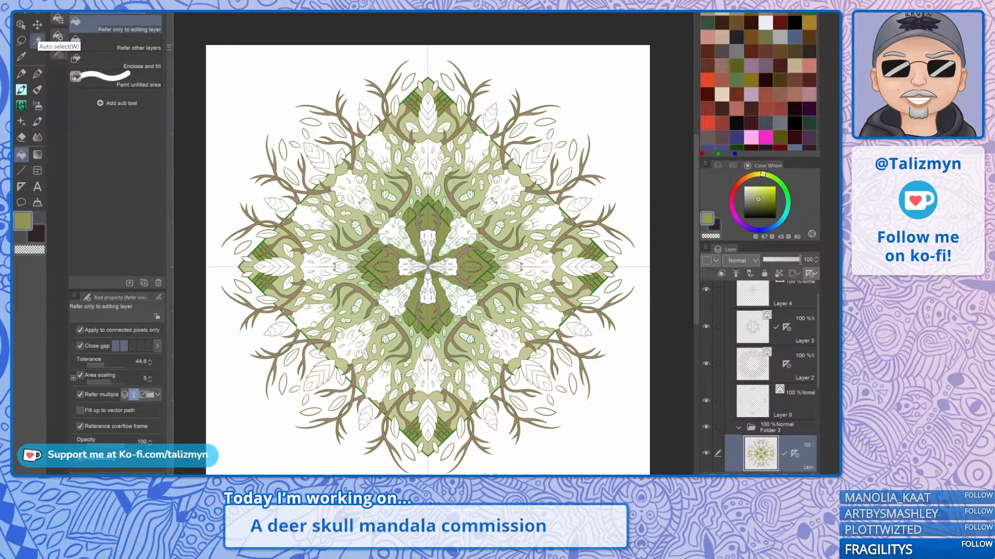
left_click(37, 41)
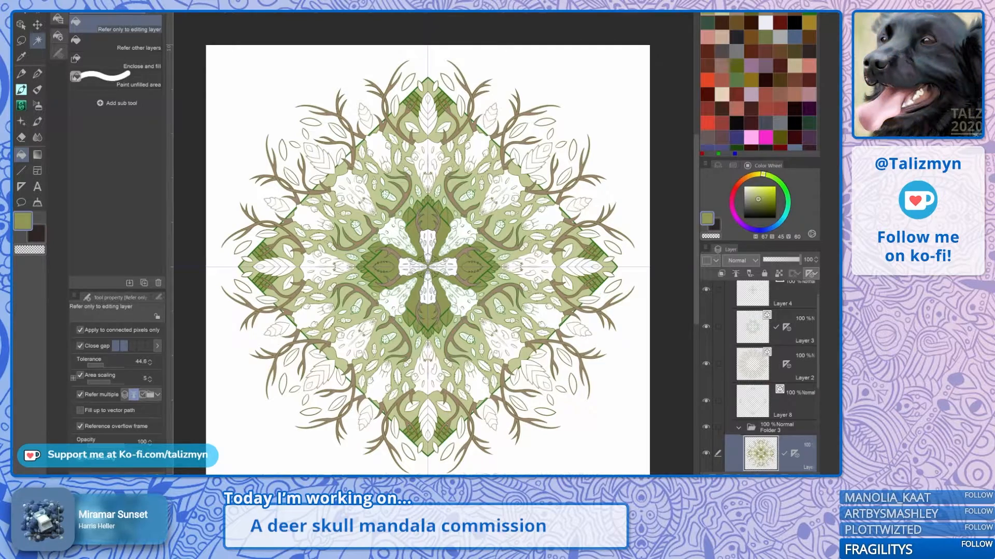
Step: Pick the pale green again and try flood-filling the wavy motifs in the central octagon, undoing the fill
scroll(459, 227, "up", 3)
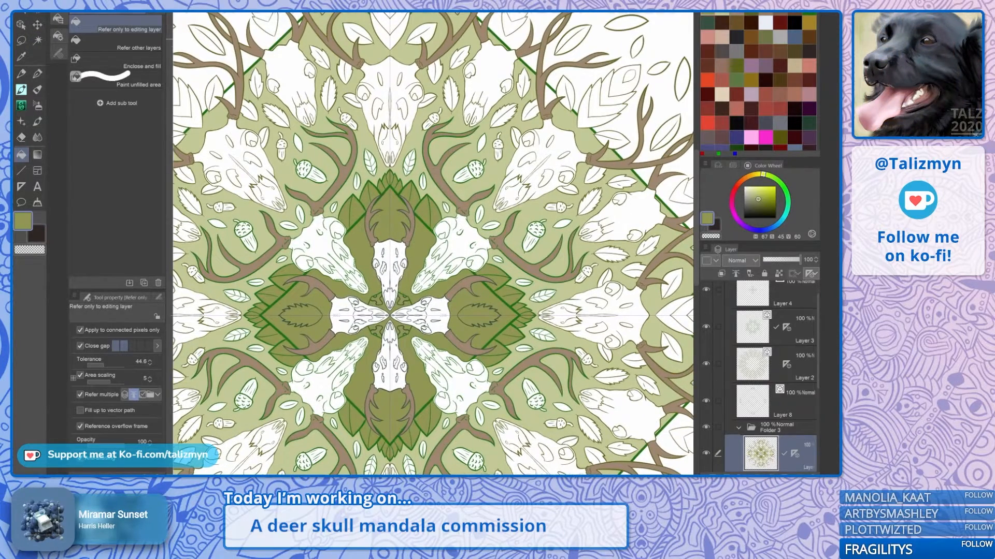
left_click_drag(460, 227, 468, 254)
scroll(411, 351, "up", 5)
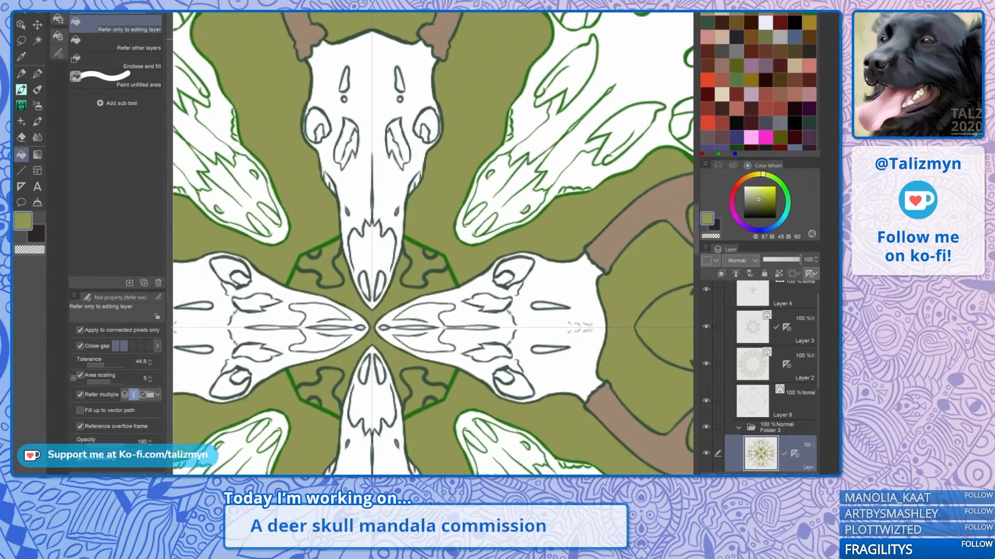
left_click(753, 193)
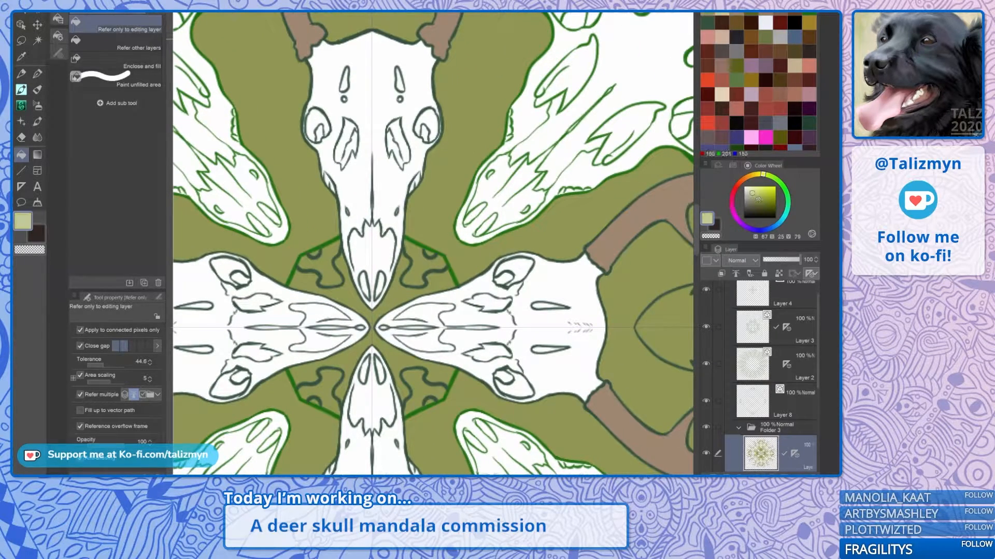
left_click(431, 259)
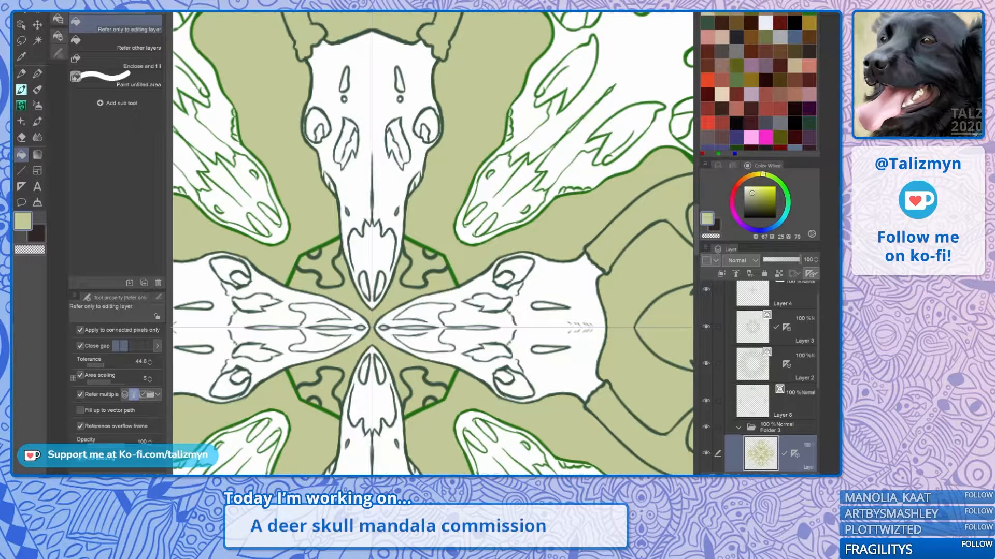
key("ctrl+z")
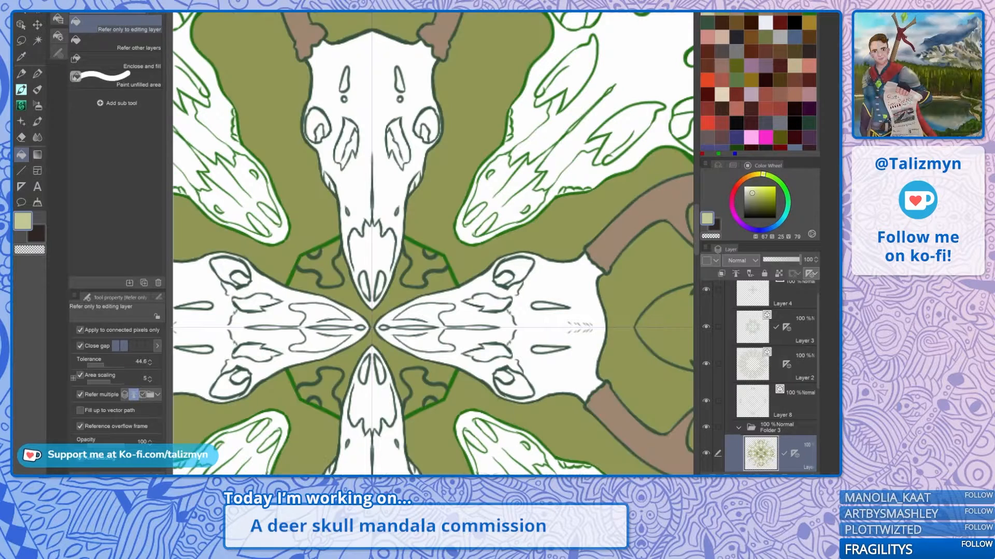
Step: Use the Refer other layers fill on the flat color layer to color the central octagon's wavy motifs pale green
scroll(759, 376, "up", 1)
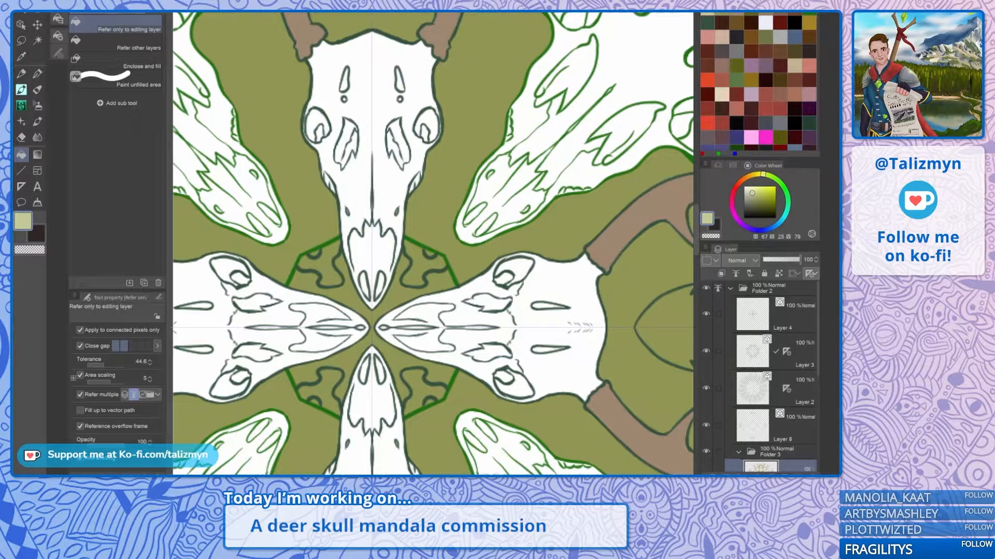
left_click(772, 288)
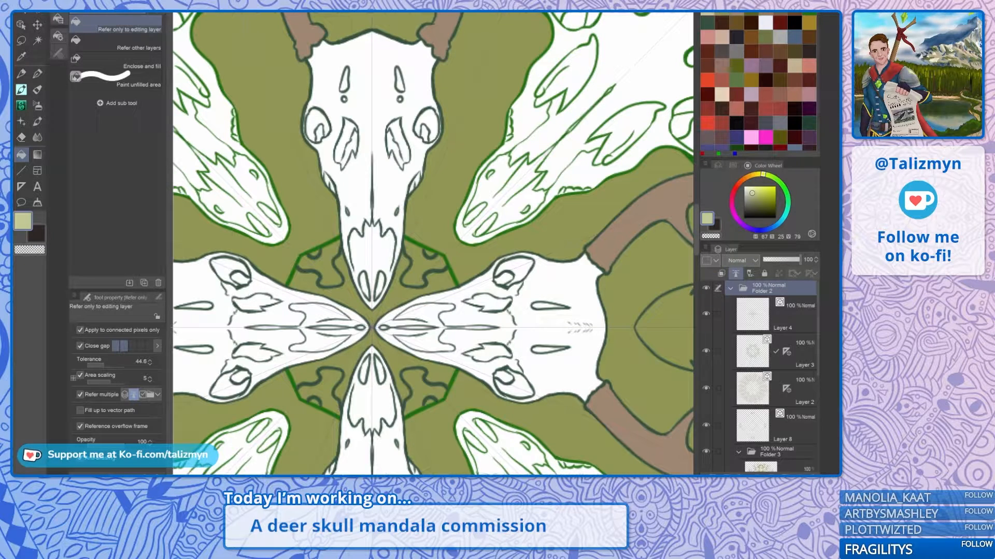
scroll(759, 376, "down", 3)
left_click(797, 403)
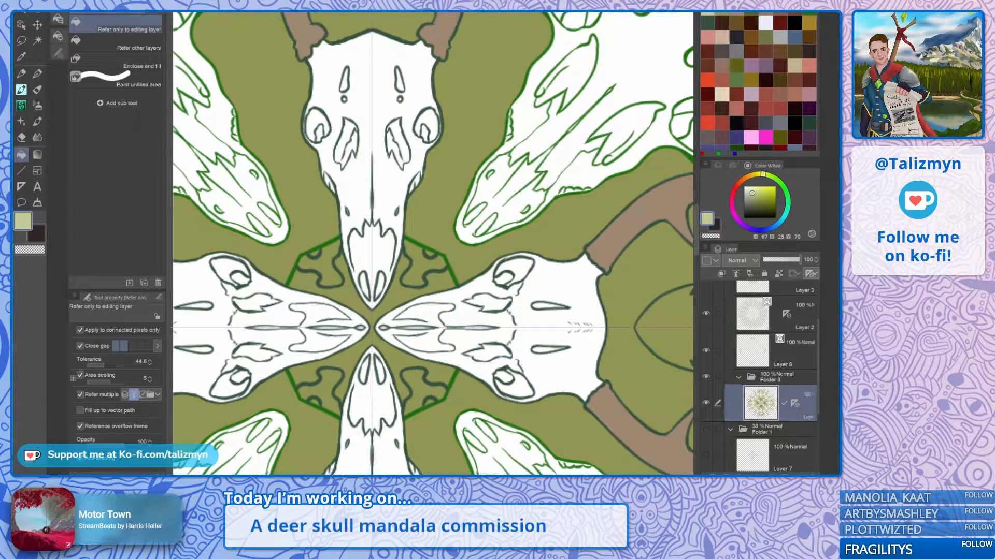
left_click(116, 42)
left_click(428, 262)
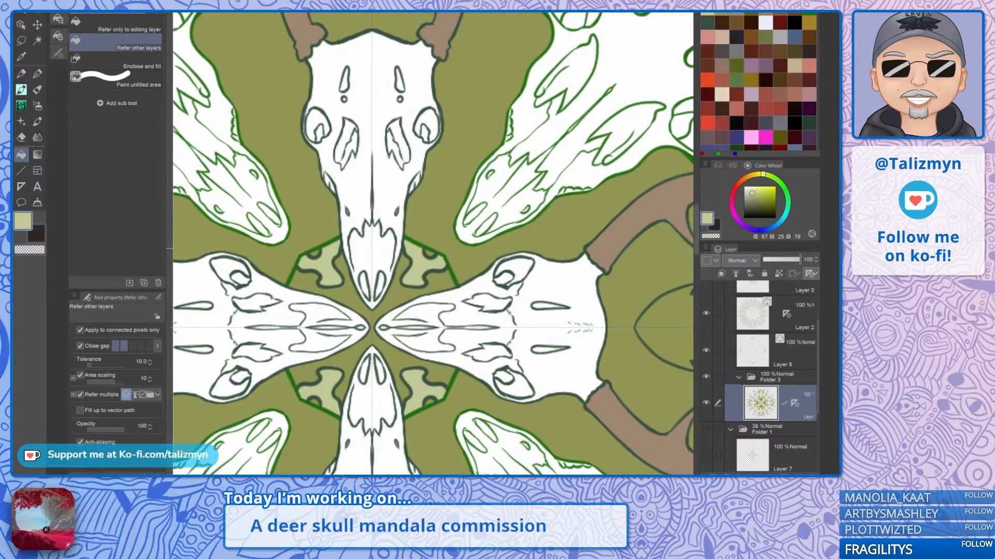
Step: Fill the serrated leaves between the antlers of the two horizontal central skulls with pale green and check the mandala
scroll(541, 224, "down", 2)
left_click_drag(518, 224, 497, 290)
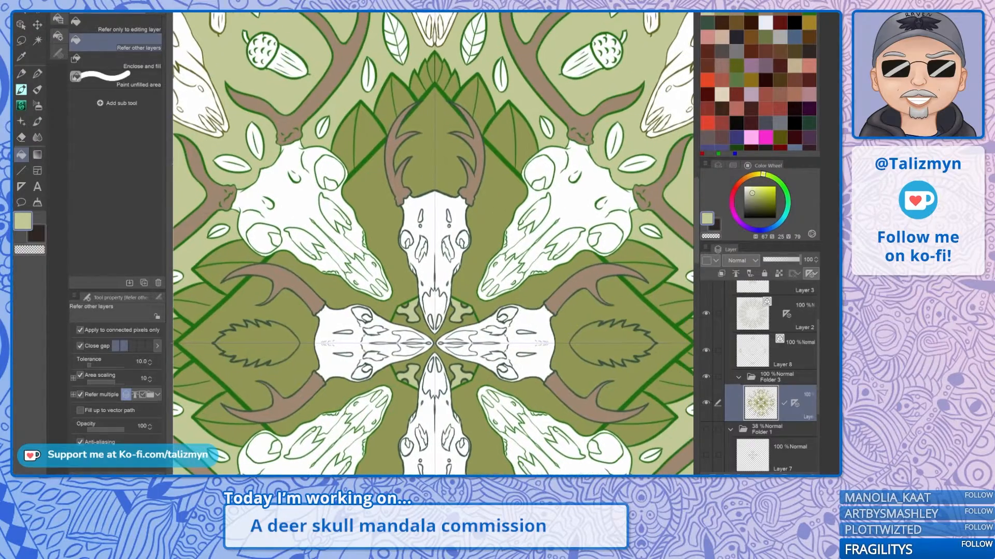
scroll(552, 249, "down", 2)
left_click_drag(552, 248, 520, 185)
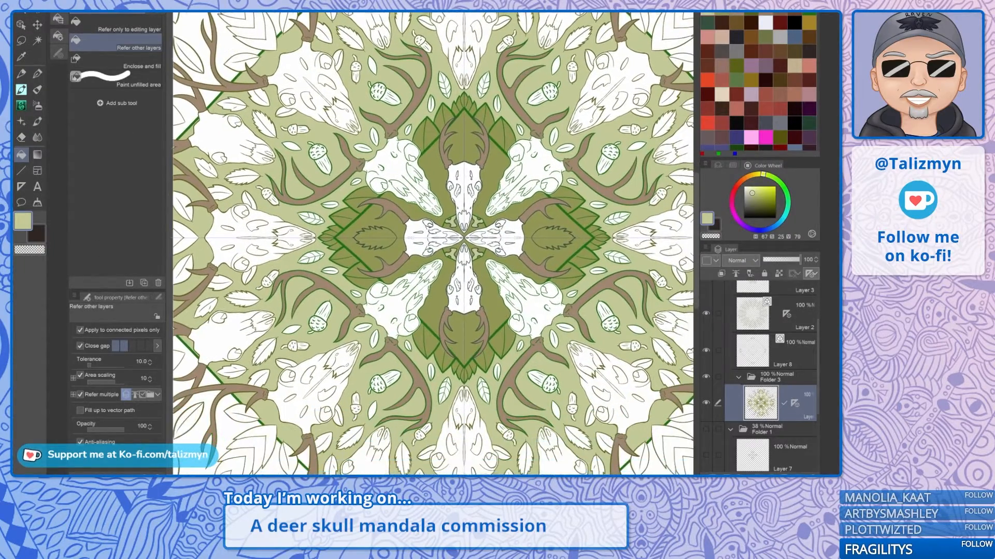
scroll(549, 243, "up", 2)
left_click(539, 235)
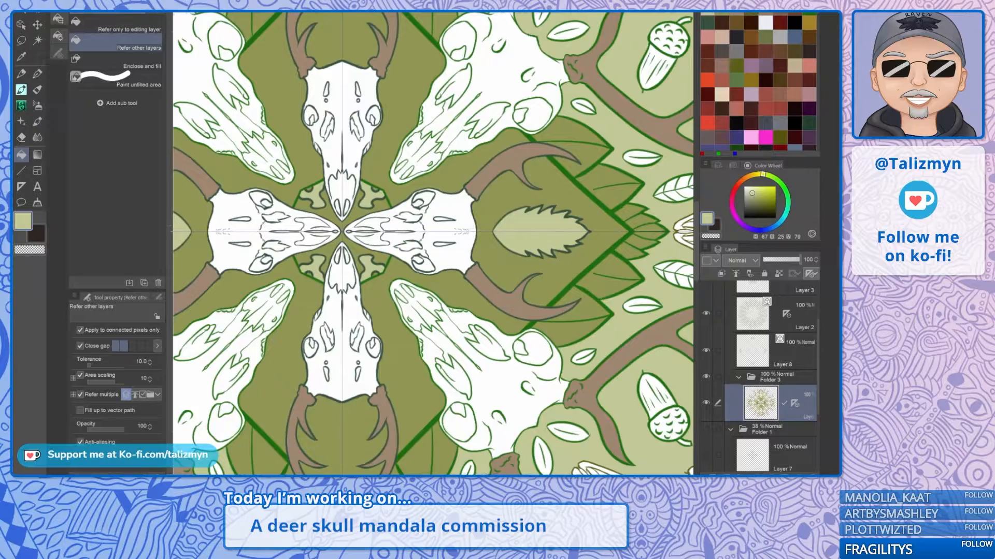
scroll(582, 246, "down", 2)
scroll(579, 267, "down", 2)
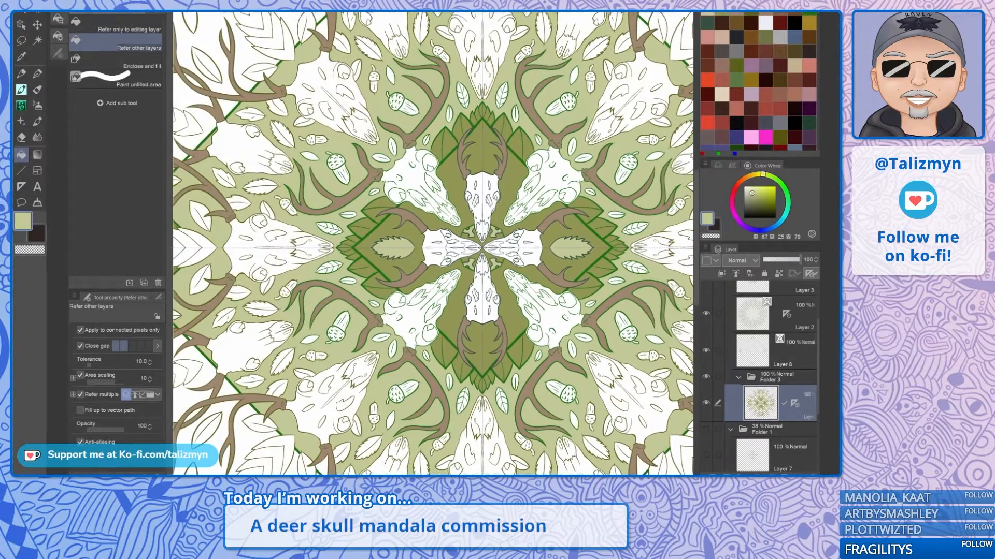
scroll(603, 298, "down", 1)
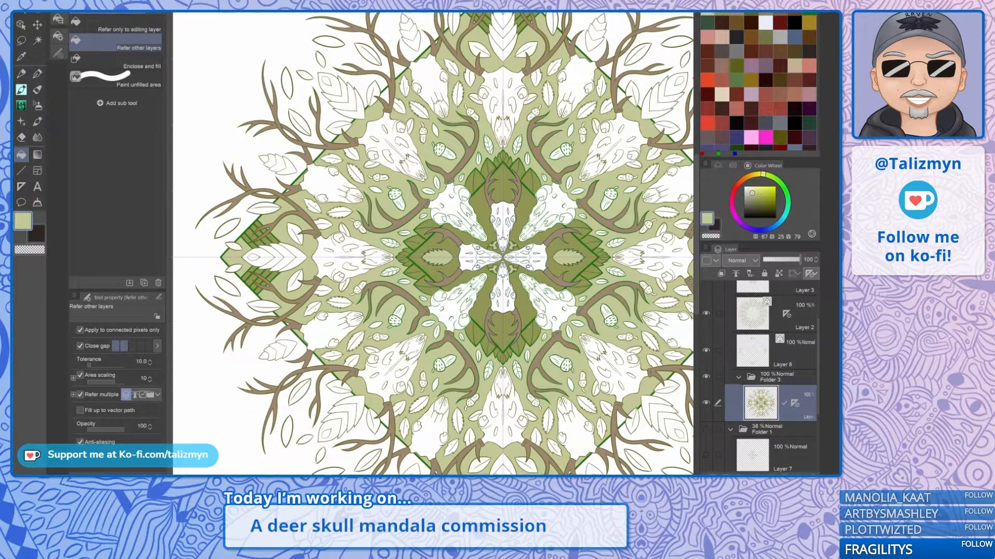
Step: Fill the eye-socket accents and nostrils of the small skull beside the lower vertical outer skull with pale green using Refer other layers
left_click_drag(604, 298, 508, 227)
left_click(37, 73)
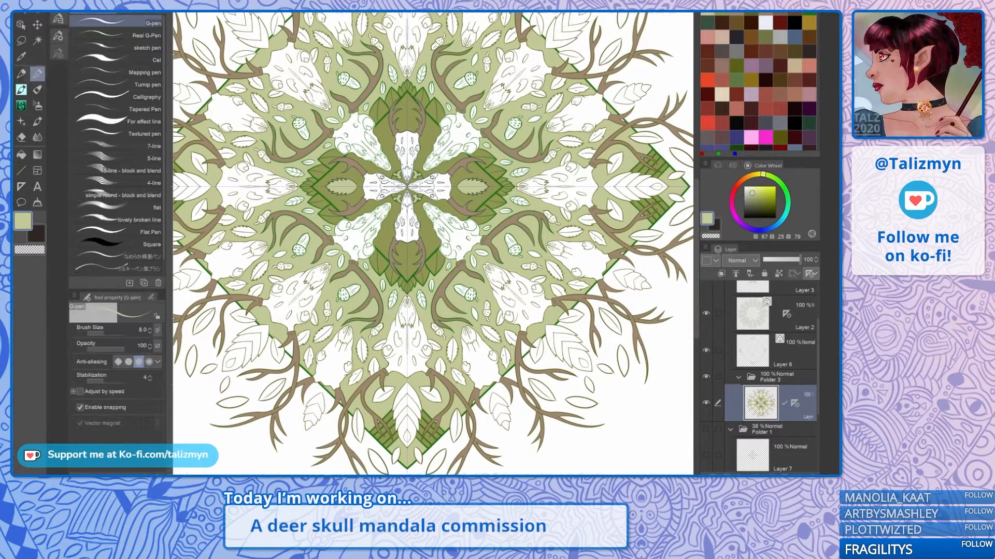
scroll(577, 301, "up", 4)
left_click_drag(577, 301, 626, 192)
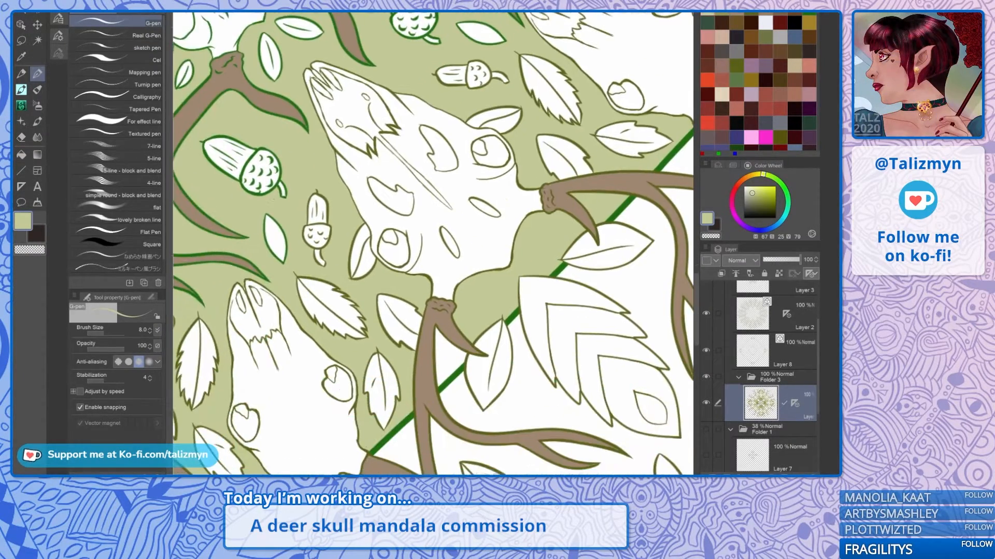
left_click(21, 155)
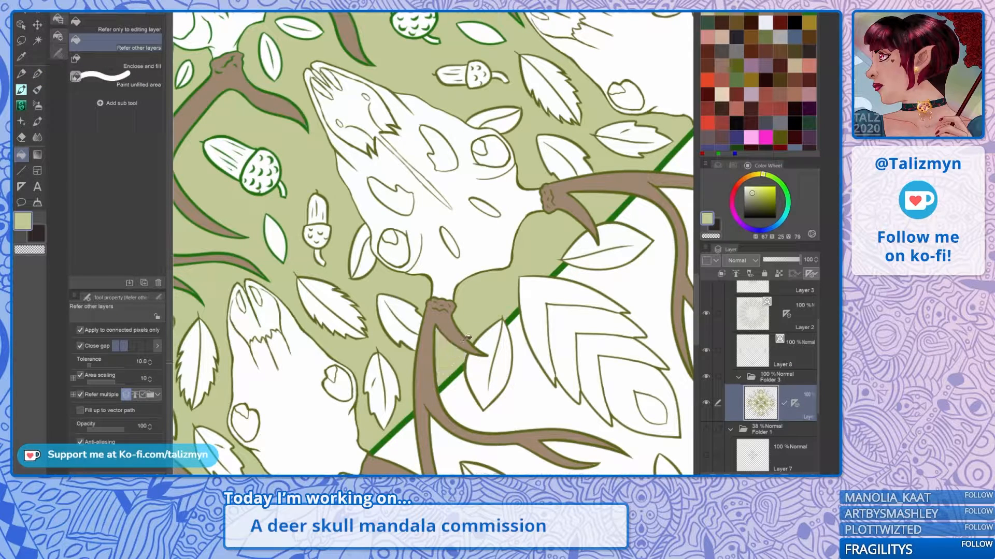
left_click_drag(362, 331, 521, 192)
left_click(406, 268)
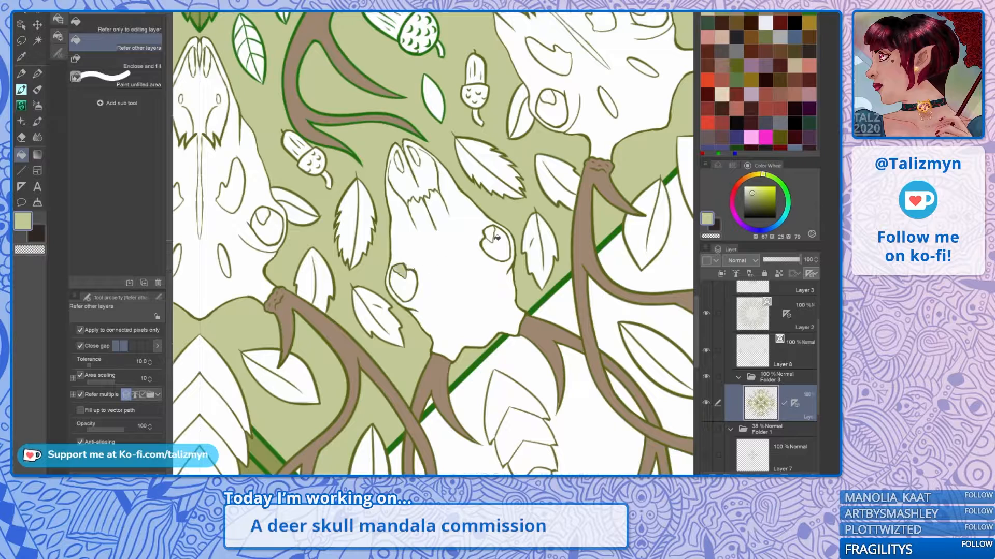
left_click(399, 160)
left_click(414, 155)
Step: Fill the nostrils and small snout holes of the large vertical skull below the mandala's center with pale green
left_click_drag(415, 156, 523, 227)
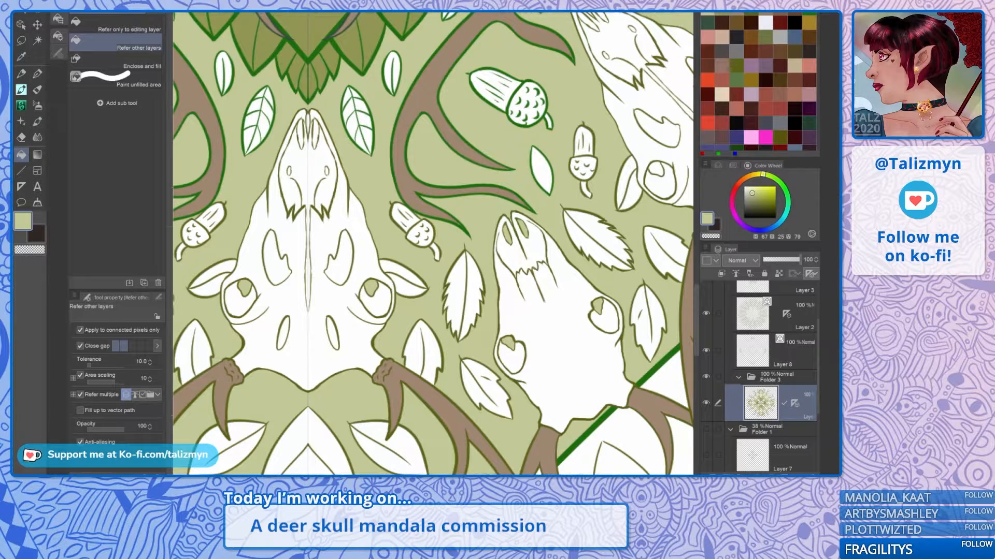
left_click(320, 133)
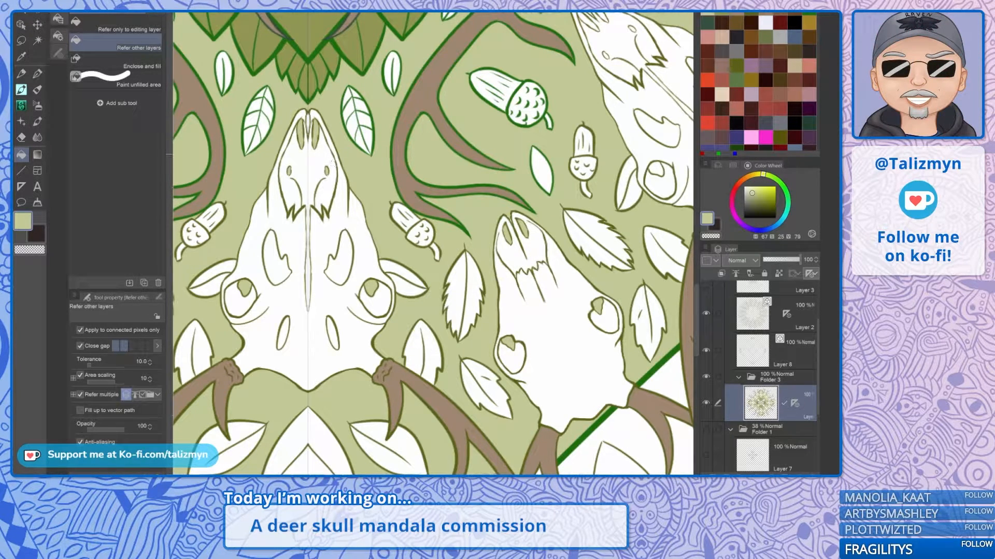
scroll(433, 244, "down", 3)
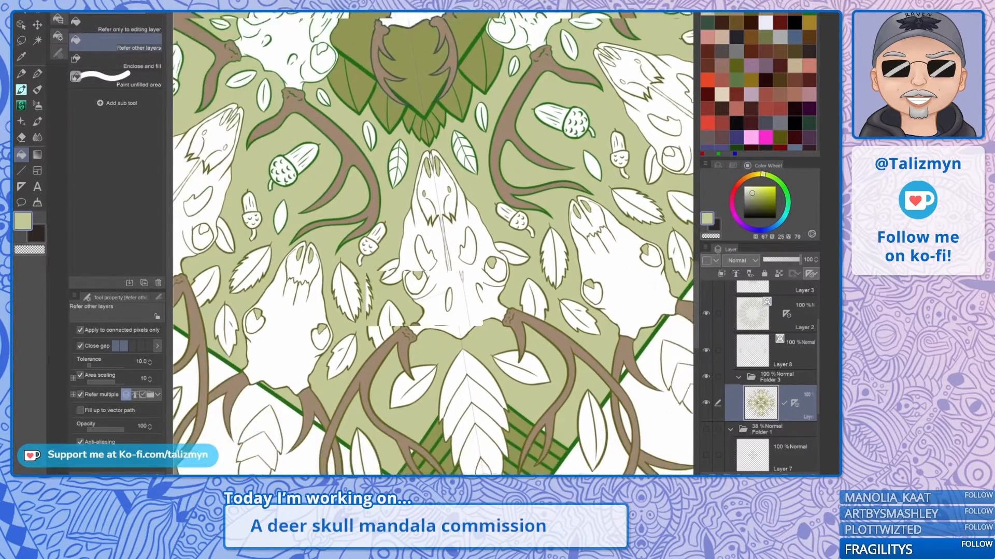
left_click_drag(433, 243, 571, 238)
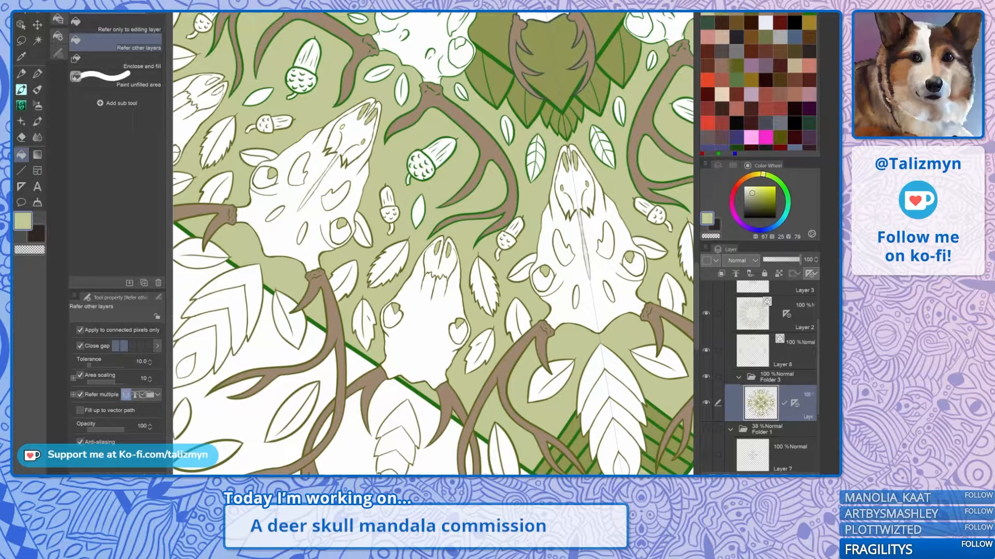
Step: Fill the eye-socket accents and nostrils of the inner diagonal skull next to the central ring with pale green
left_click_drag(435, 249, 484, 354)
scroll(394, 217, "up", 3)
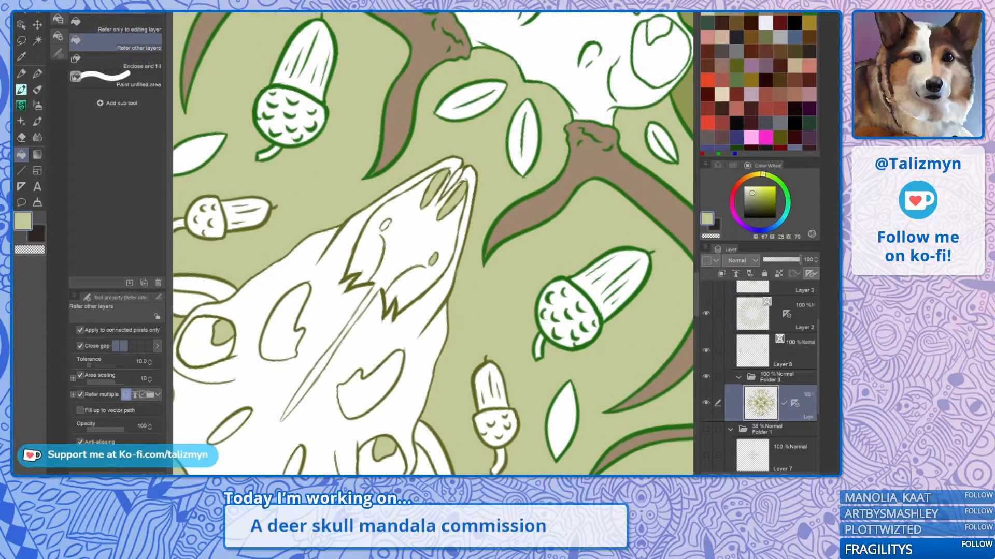
left_click_drag(508, 135, 358, 373)
left_click(515, 255)
left_click(387, 173)
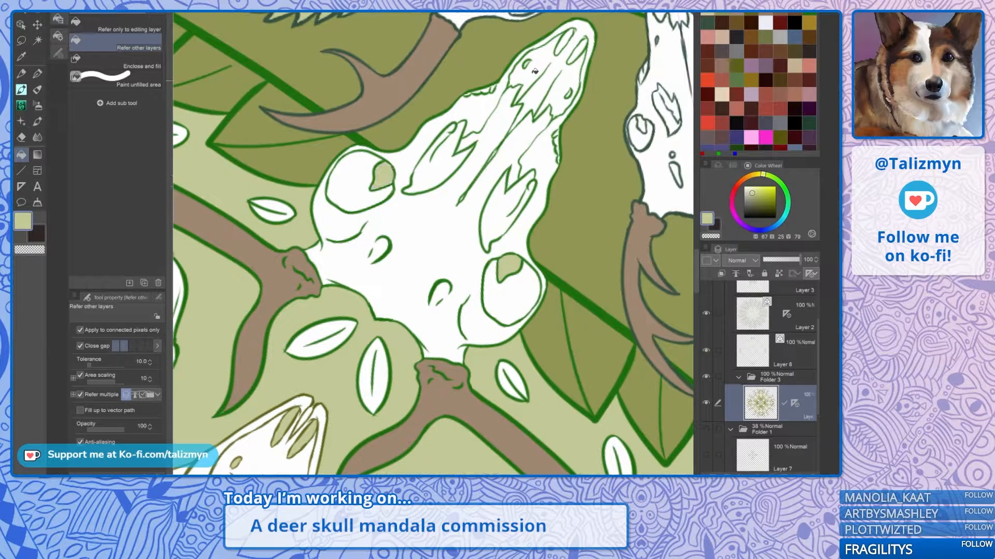
left_click(570, 40)
left_click(579, 49)
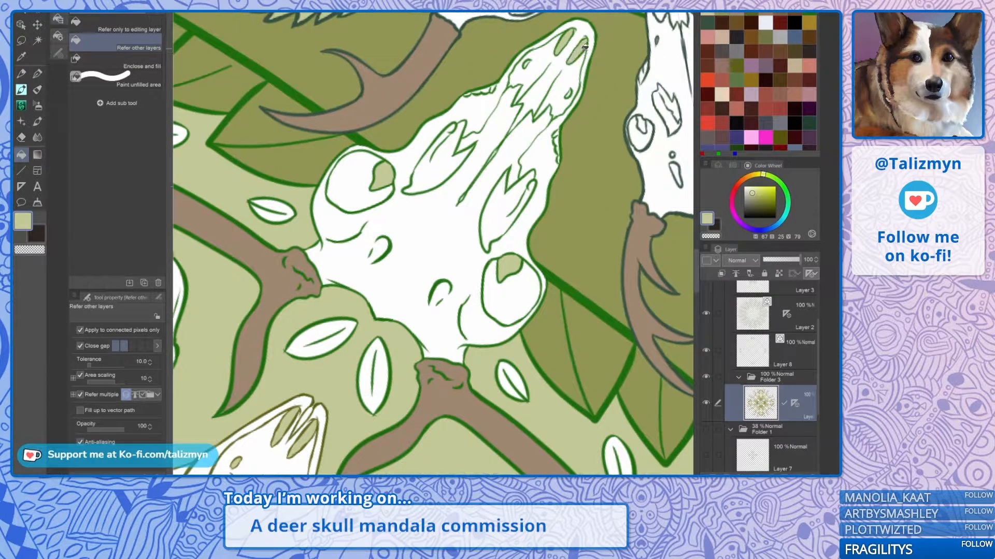
Step: Fill the eye-socket accents and nostrils of the horizontal and vertical skulls in the central cross with pale green
left_click_drag(564, 98, 444, 315)
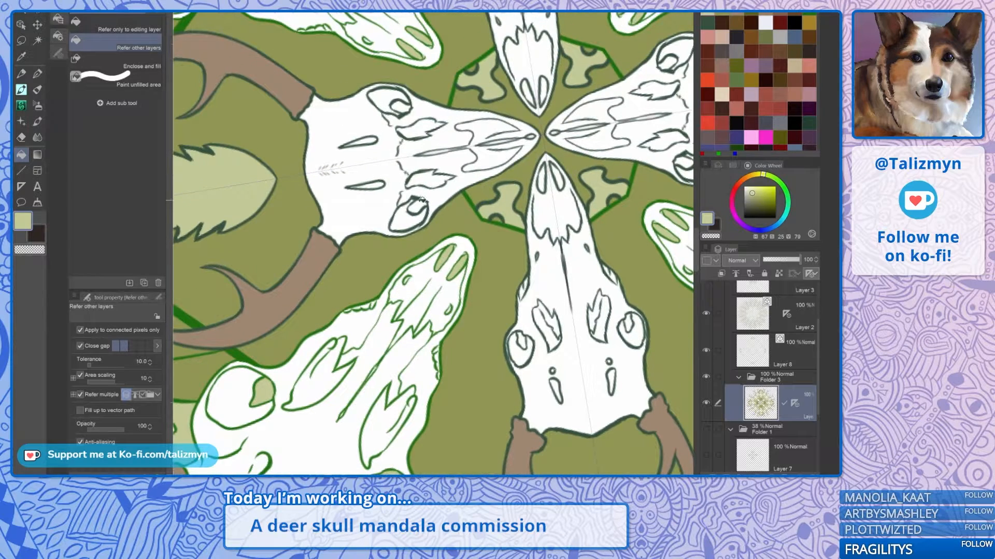
left_click(421, 200)
left_click(403, 108)
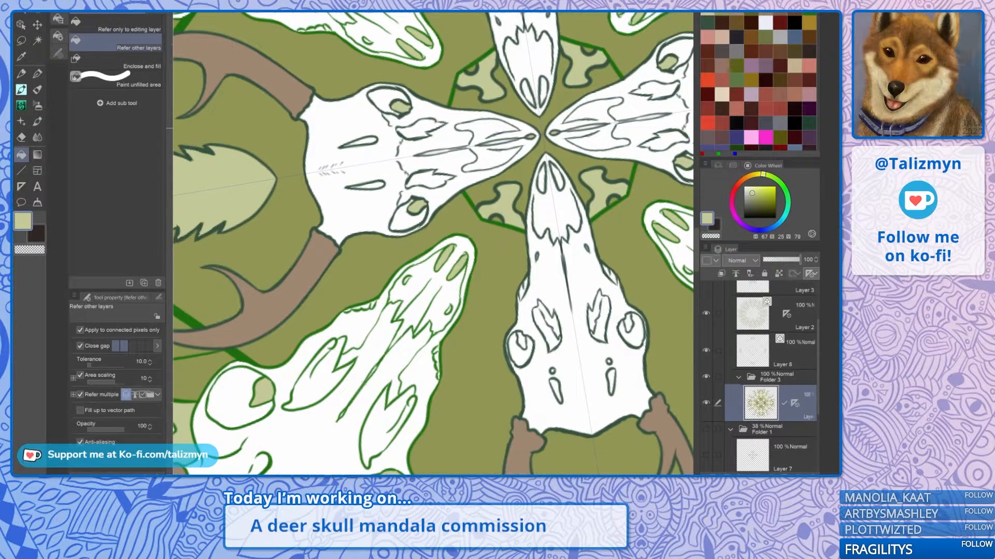
left_click(523, 342)
left_click(627, 330)
left_click(542, 91)
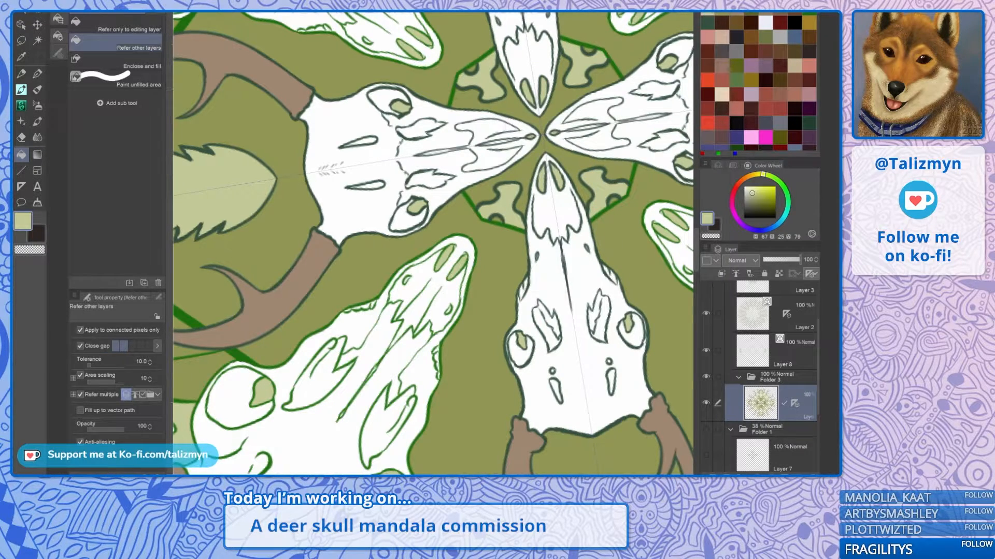
Step: Fill the eye-socket accents and nostrils of the small skull above the mandala's left horizontal outer skull with pale green
scroll(576, 247, "down", 4)
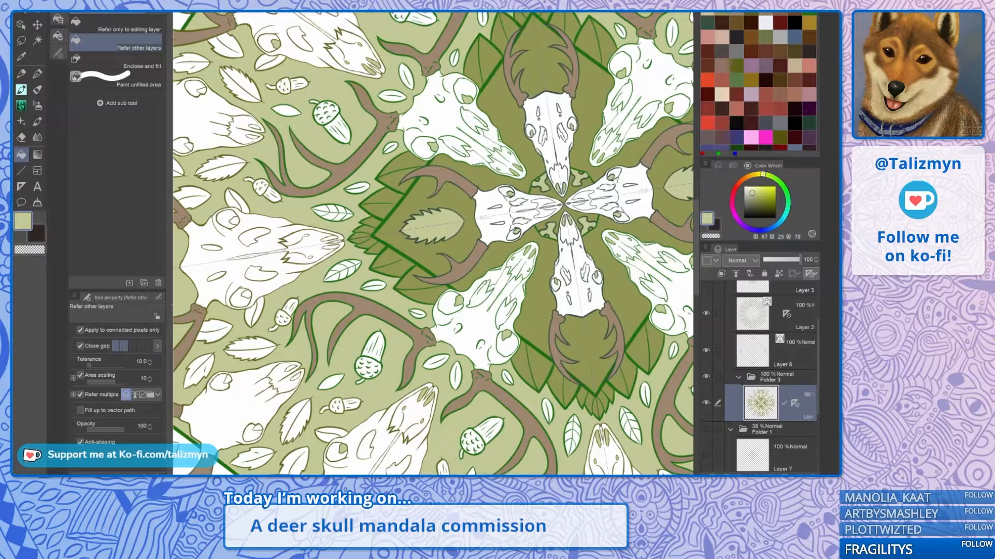
left_click_drag(363, 259, 546, 172)
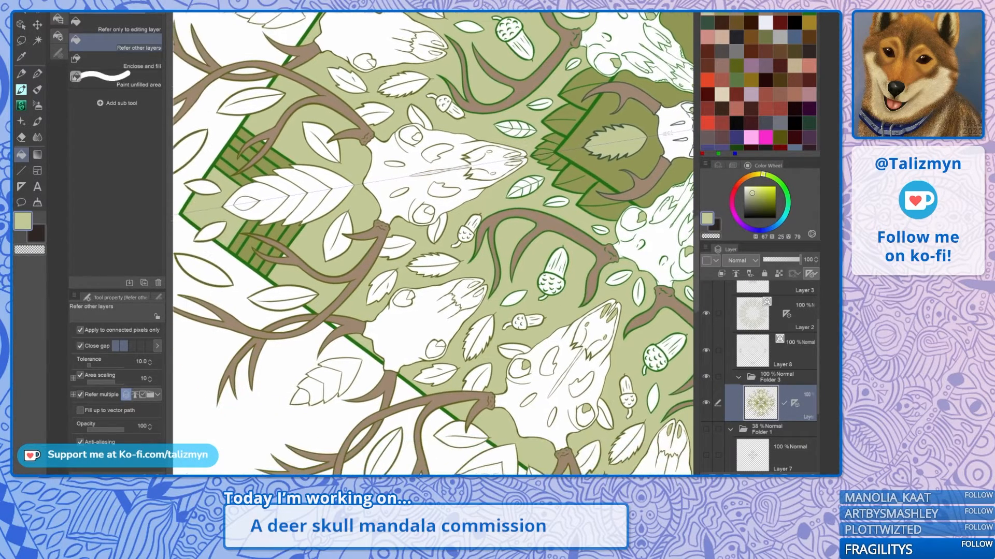
scroll(335, 328, "up", 4)
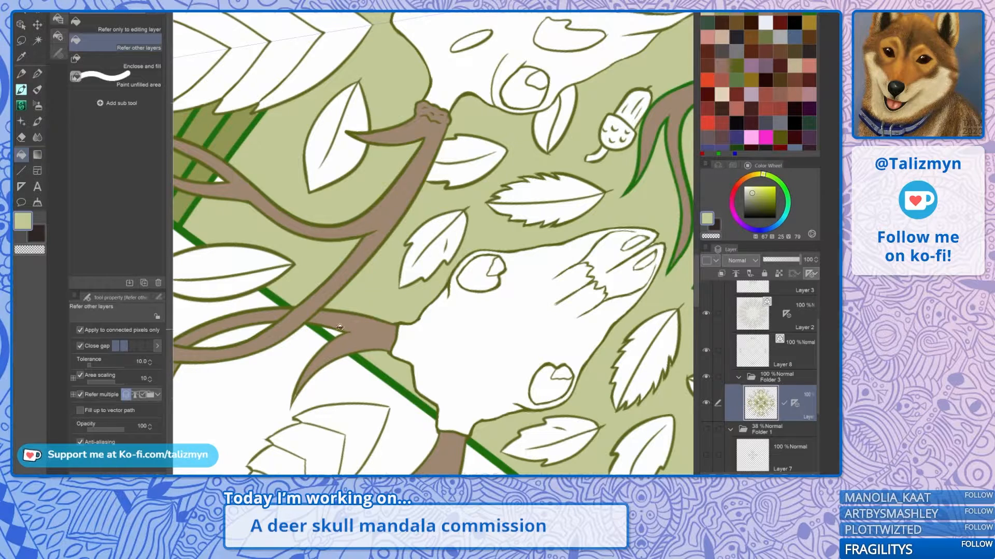
left_click_drag(339, 330, 439, 433)
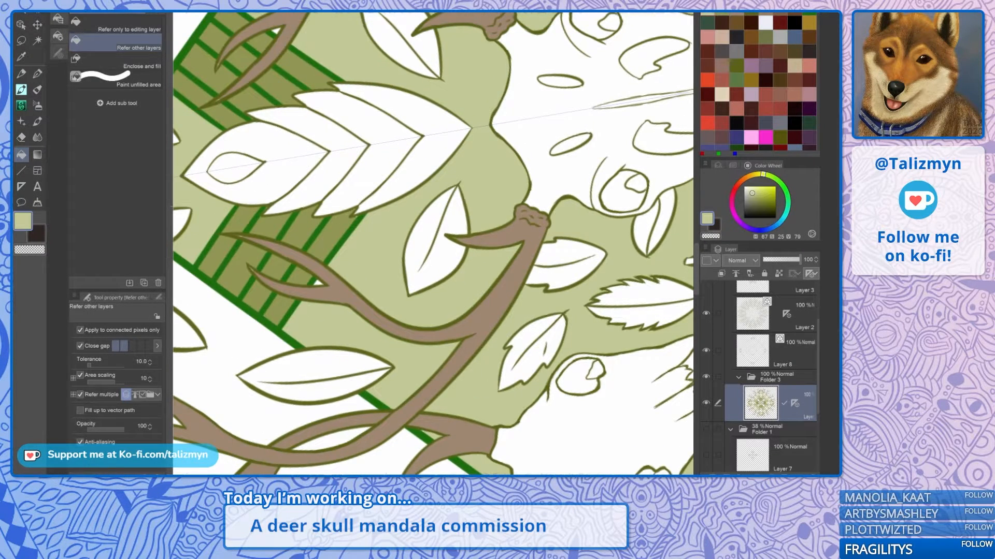
left_click(321, 280)
left_click_drag(321, 281, 432, 344)
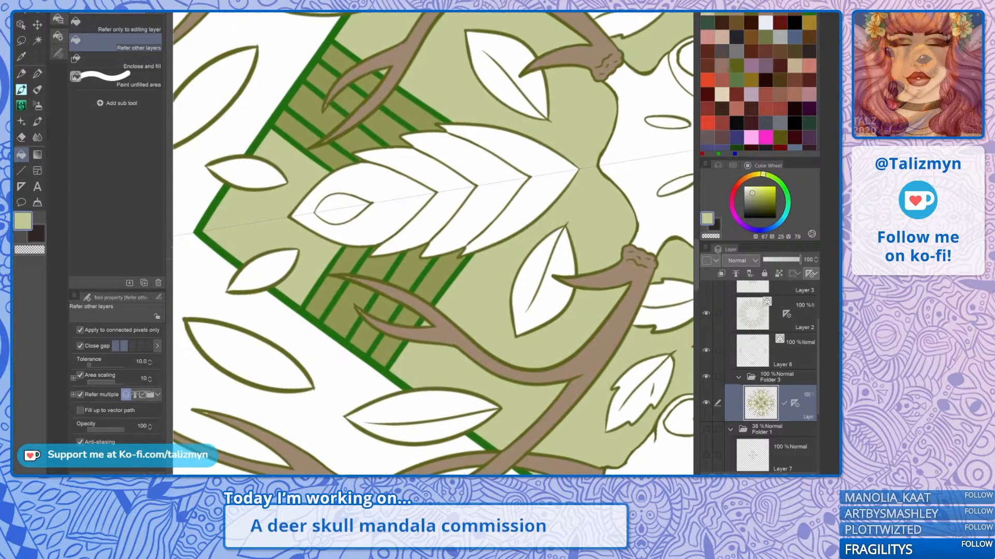
left_click_drag(435, 207, 246, 451)
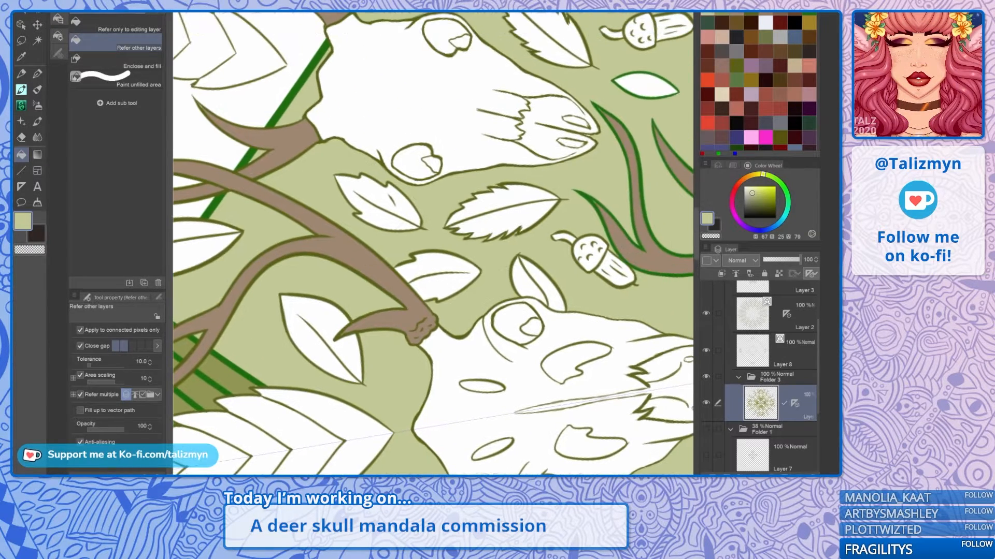
left_click_drag(436, 207, 326, 306)
left_click(286, 291)
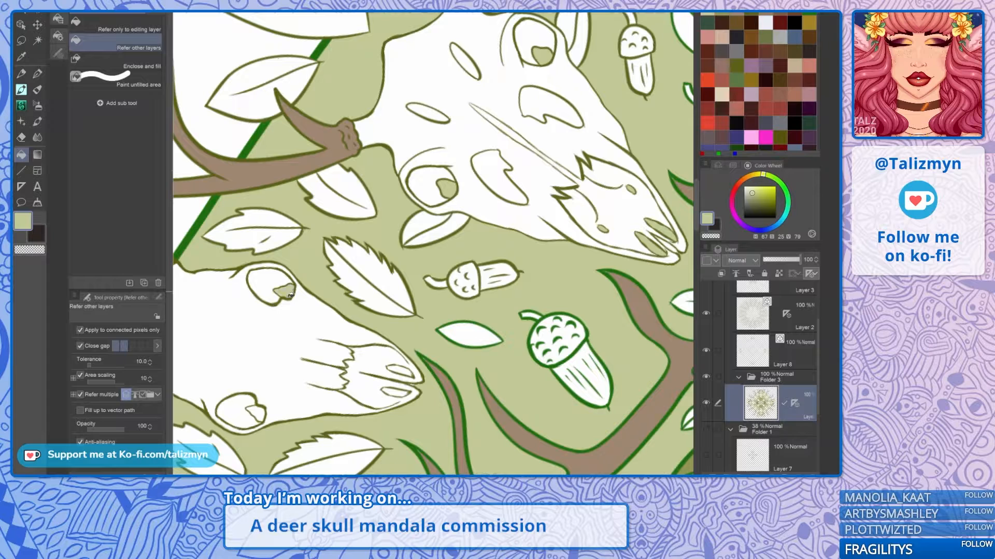
left_click(257, 412)
left_click(400, 370)
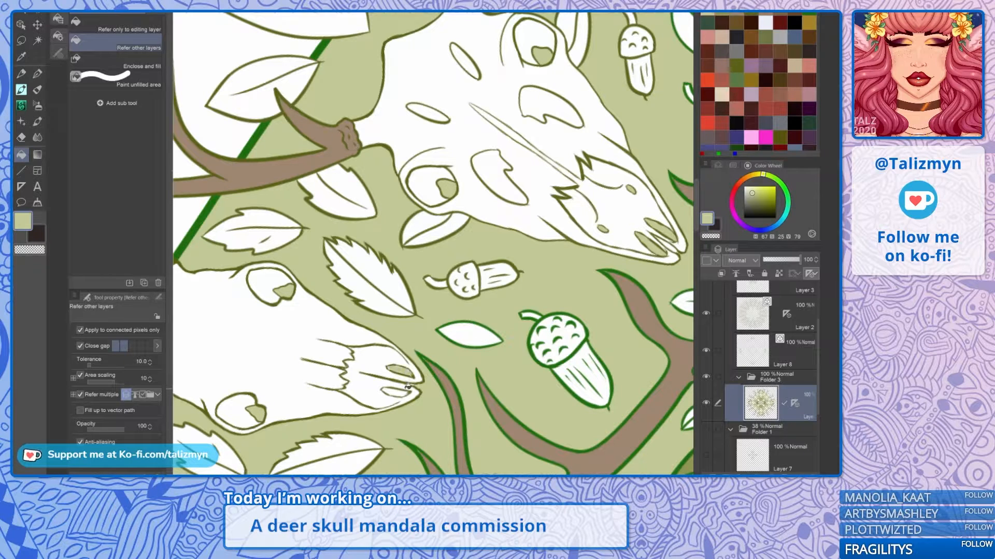
left_click(397, 392)
Step: Fill the eye-socket accents and nostrils of the large horizontal skull on the mandala's left side with pale green
scroll(447, 310, "down", 1)
scroll(447, 310, "down", 1)
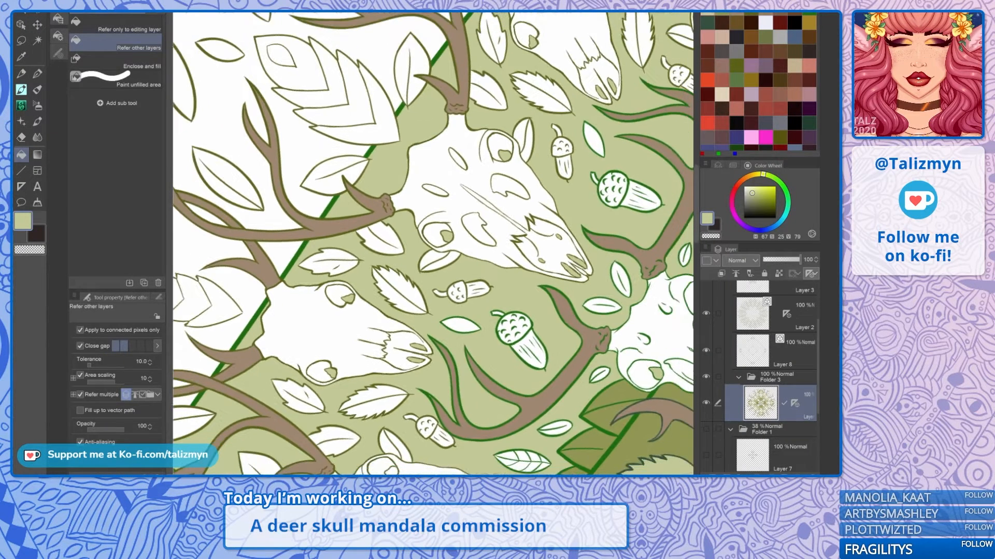
left_click_drag(451, 321, 466, 228)
left_click_drag(467, 305, 433, 229)
left_click_drag(386, 337, 348, 263)
scroll(349, 263, "up", 1)
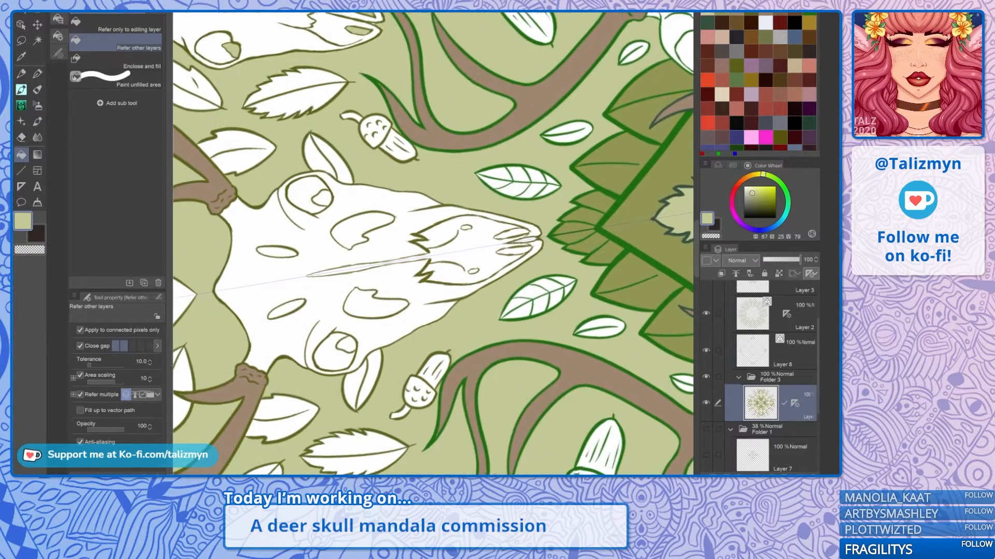
left_click(346, 343)
left_click(322, 197)
left_click(519, 232)
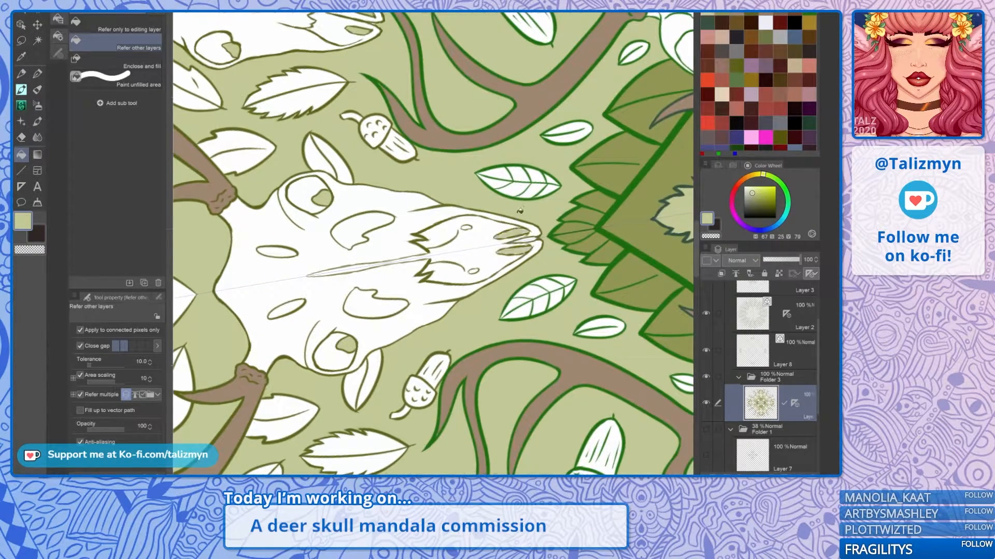
Step: Check the skull accents and background fills across the whole mandala, with the canvas rotation reset to upright
mouse_move(518, 210)
left_mouse_down()
mouse_move(517, 344)
mouse_move(472, 438)
left_mouse_up()
left_click_drag(472, 210, 331, 408)
mouse_move(362, 207)
left_mouse_down()
mouse_move(428, 403)
mouse_move(519, 363)
mouse_move(581, 307)
mouse_move(464, 472)
mouse_move(445, 451)
left_mouse_up()
left_click_drag(497, 151, 304, 437)
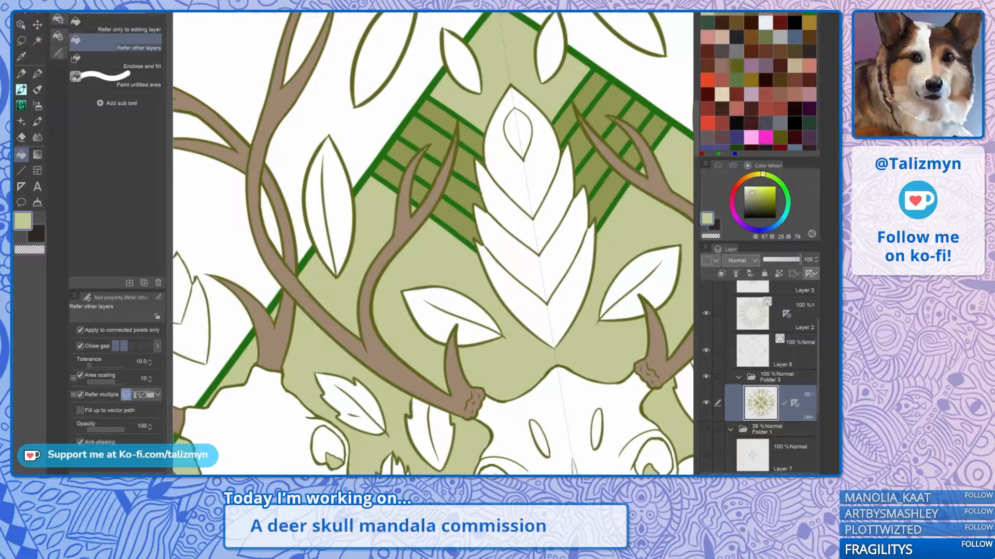
left_click_drag(502, 233, 370, 255)
scroll(549, 277, "down", 3)
left_click_drag(549, 311, 478, 177)
scroll(543, 272, "down", 2)
scroll(549, 249, "down", 1)
left_click_drag(513, 352, 442, 243)
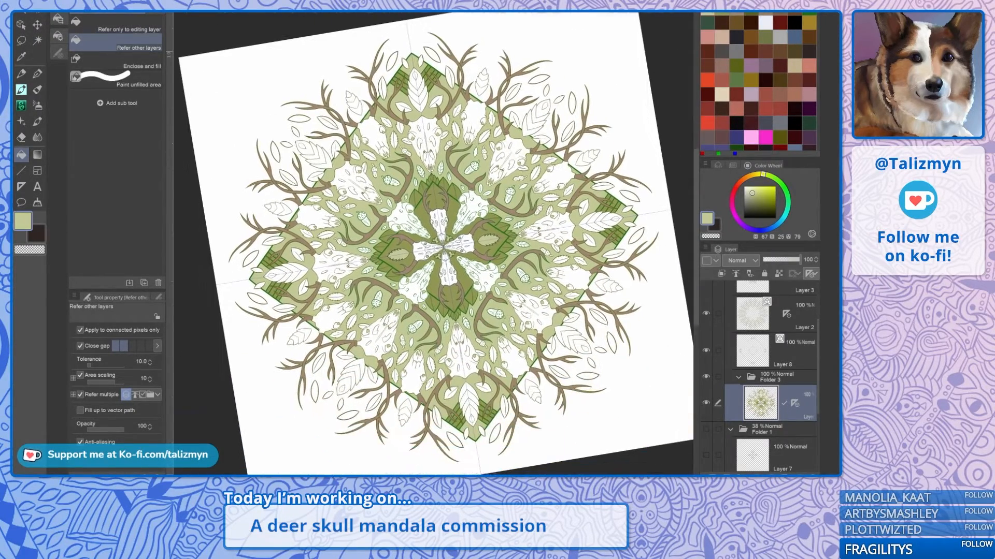
key("p")
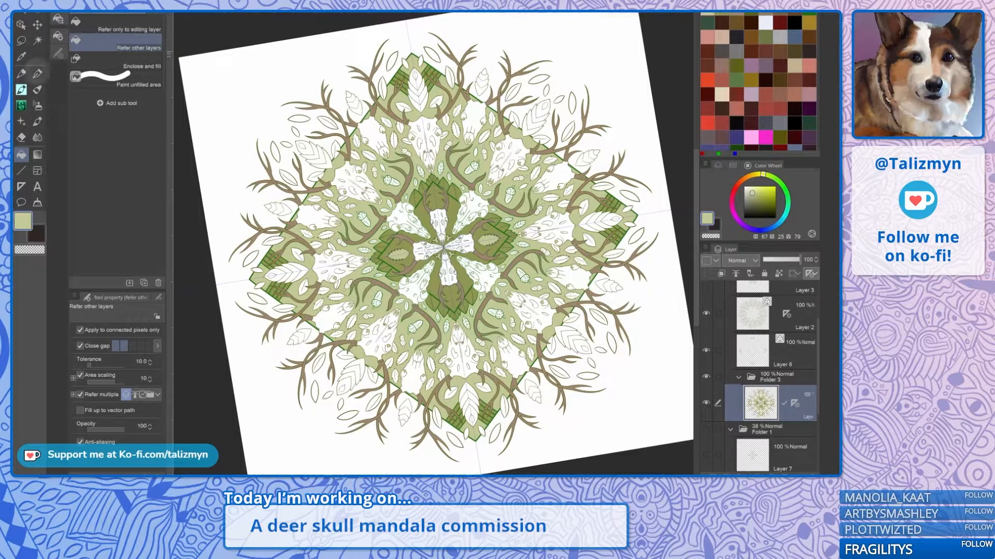
key("ctrl+0")
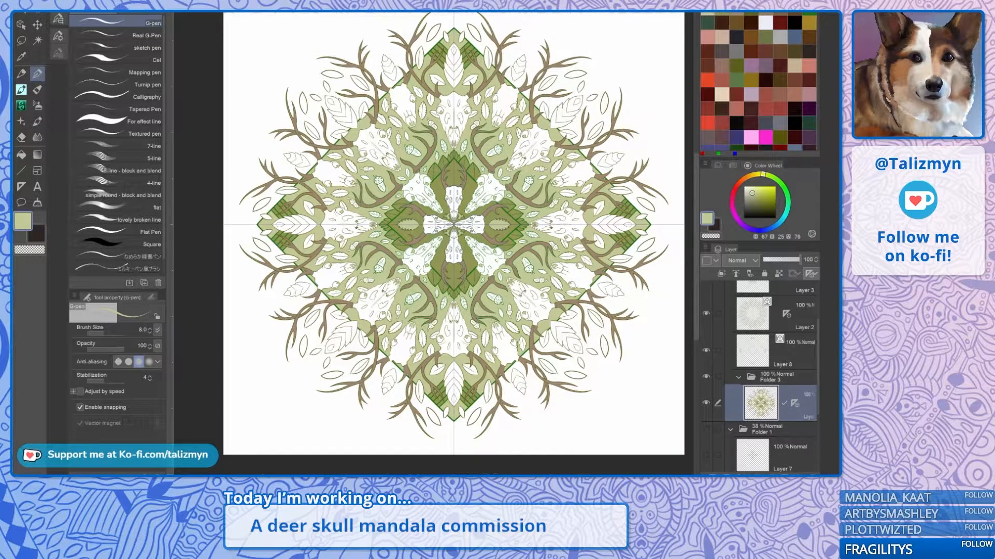
key("alt+f")
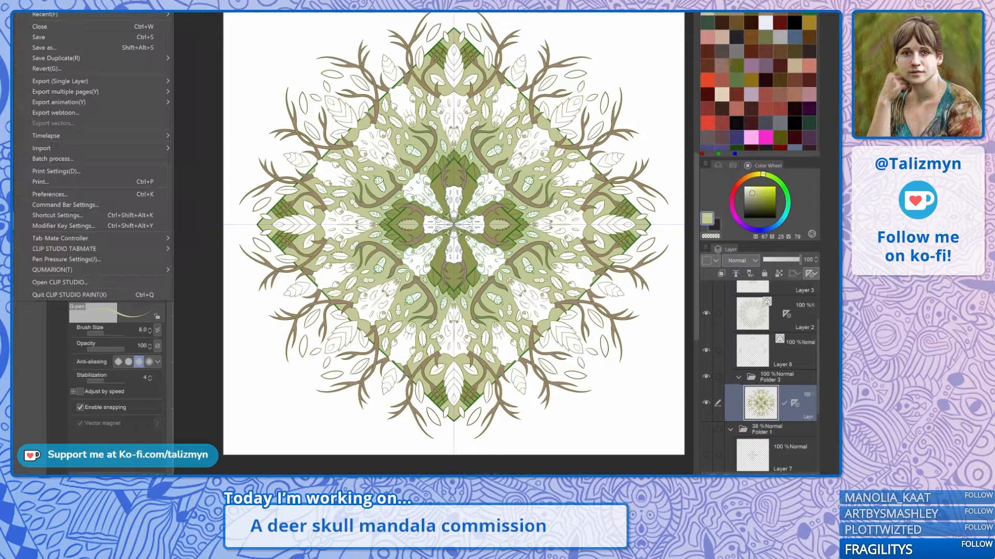
key("Escape")
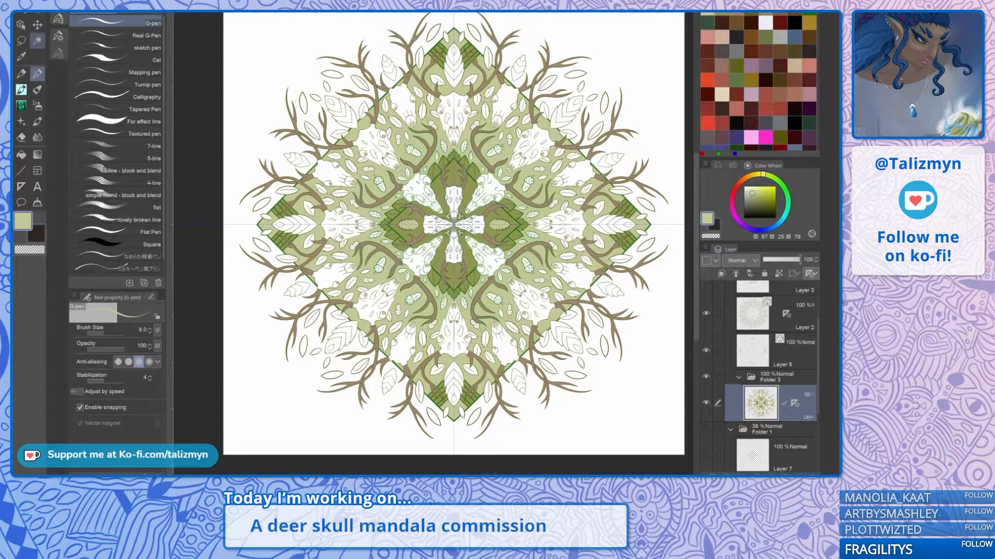
Step: Examine the central skulls and the upper-left outer skulls, acorns and leaves up close for areas still uncolored
scroll(469, 241, "up", 5)
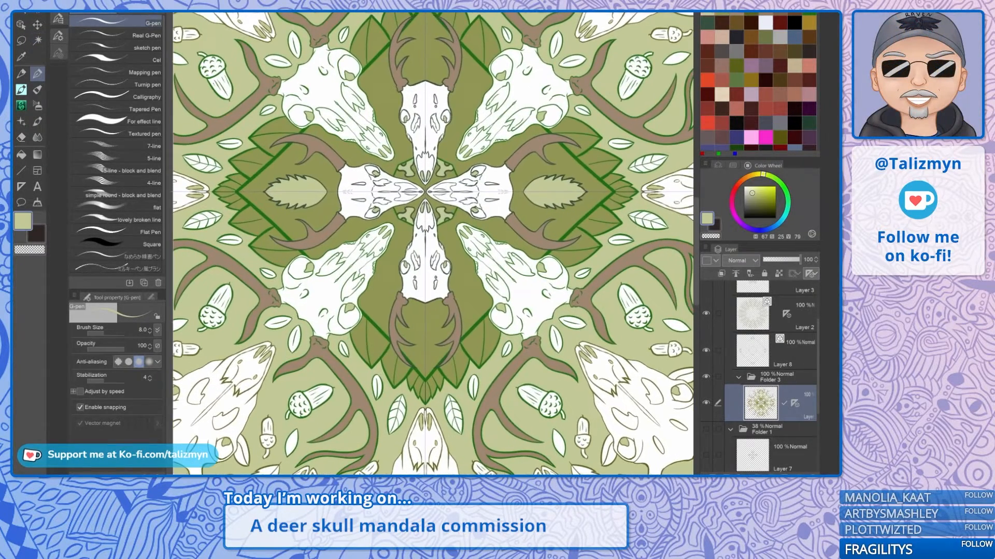
left_click_drag(415, 140, 465, 442)
scroll(508, 263, "down", 3)
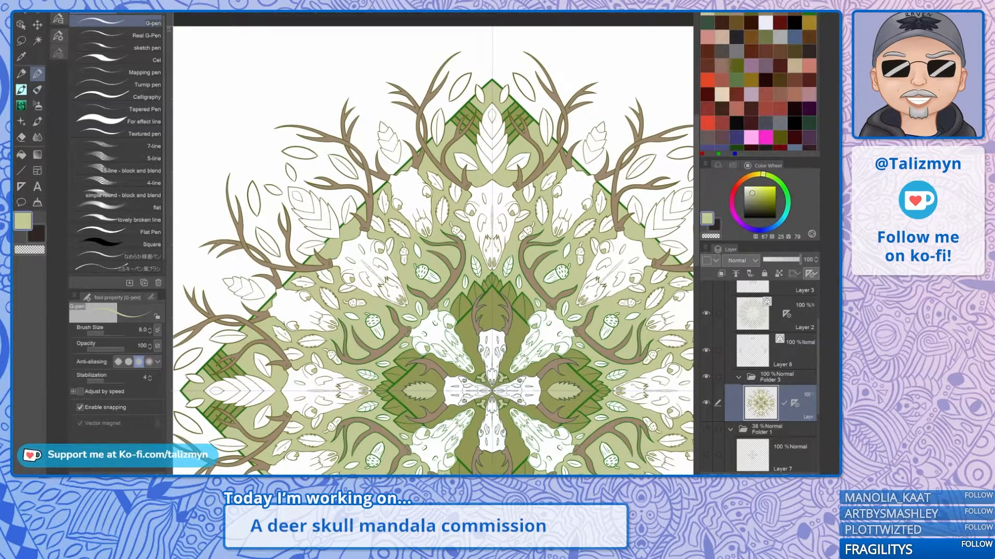
left_click_drag(412, 246, 459, 274)
scroll(459, 274, "up", 5)
left_click_drag(434, 244, 464, 273)
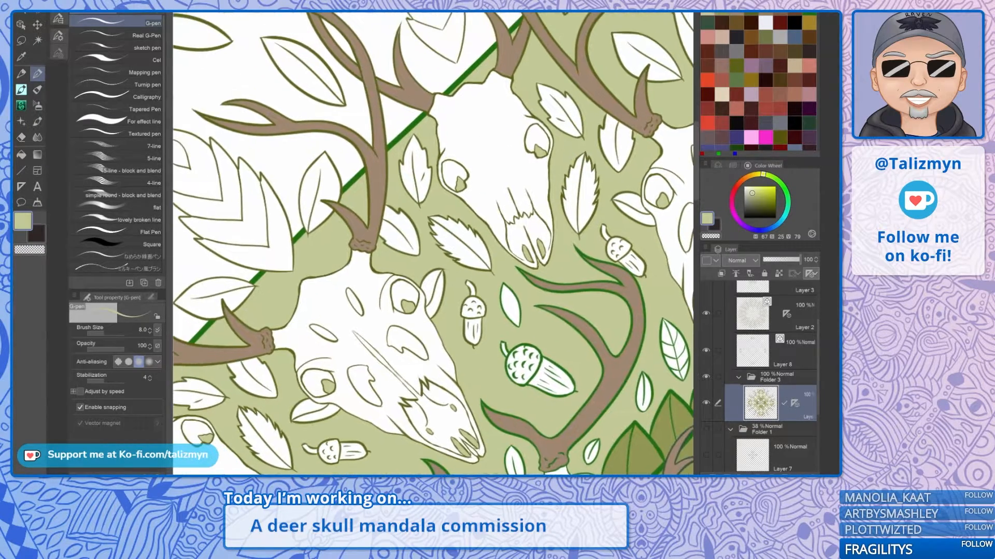
left_click_drag(399, 317, 480, 56)
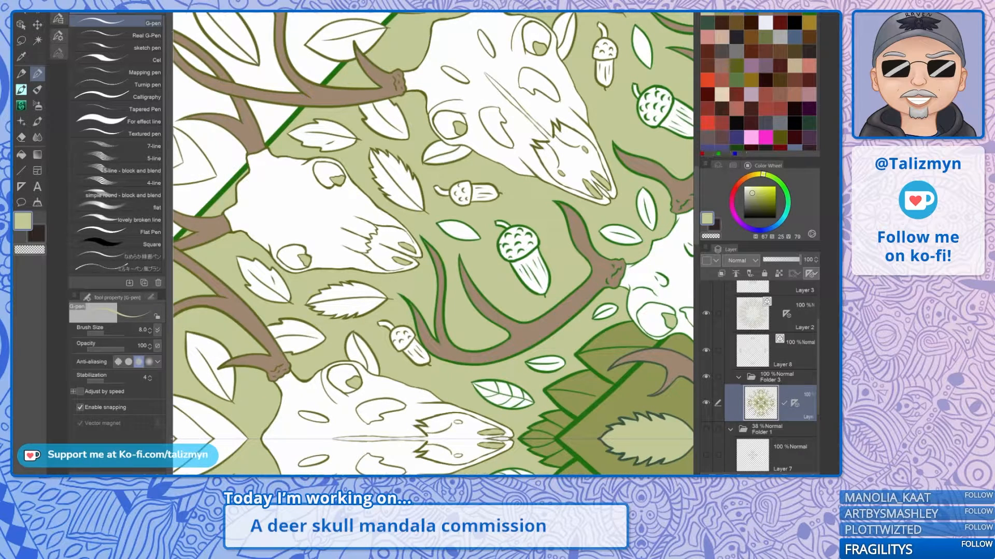
Step: Touch up the edges of the upper-left green-outlined antler's tines, sampling its grey-brown and the pale green background
left_click(794, 66)
scroll(449, 263, "up", 2)
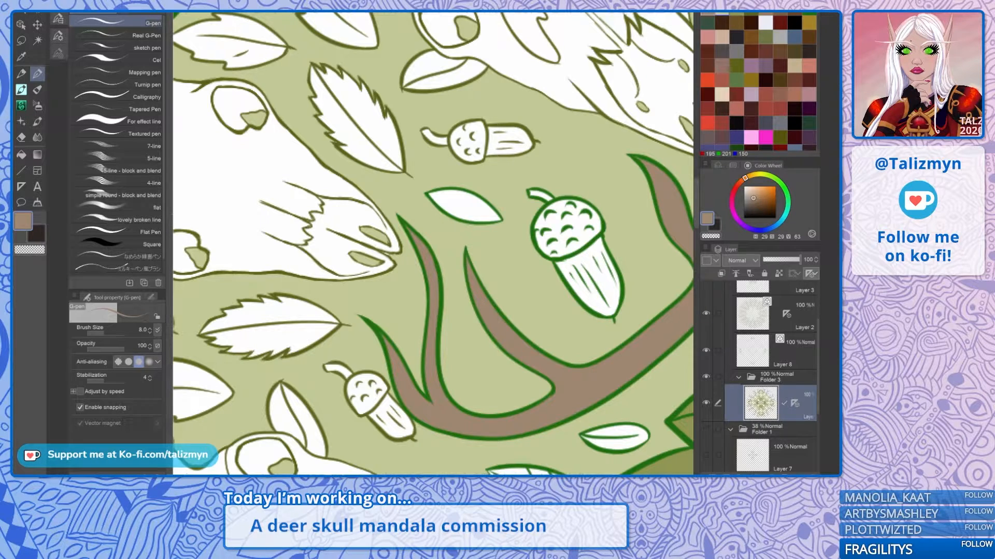
left_click(386, 325, "alt")
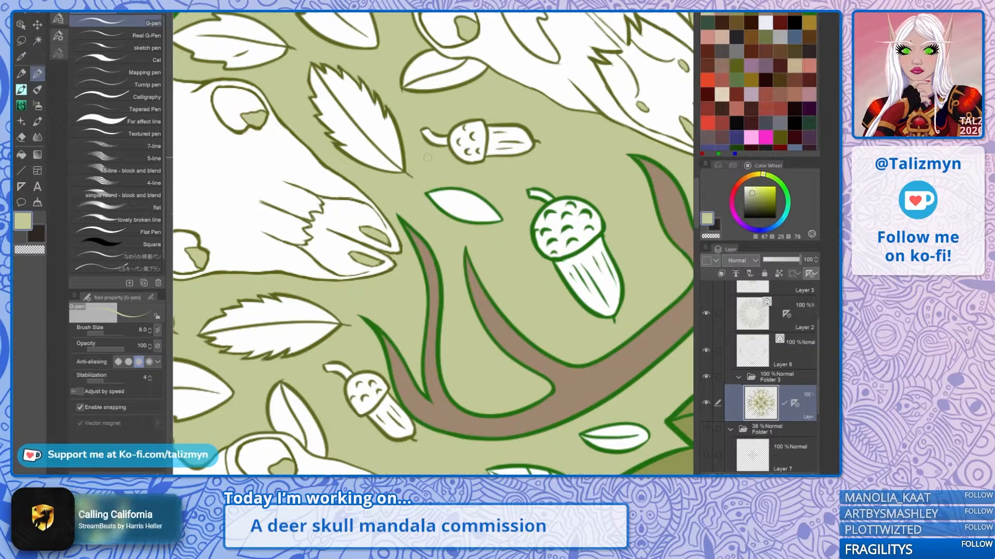
left_click_drag(385, 253, 436, 430)
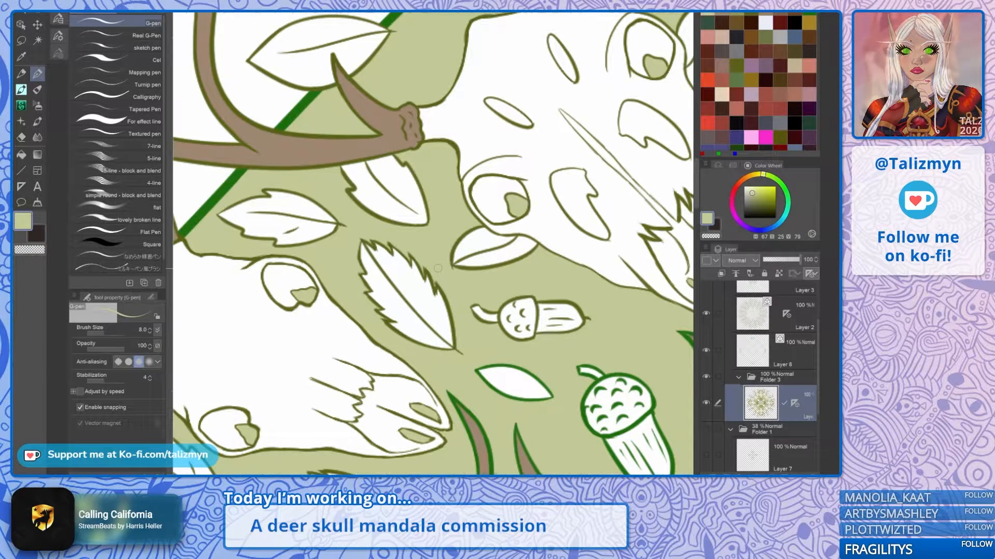
left_click_drag(438, 268, 360, 185)
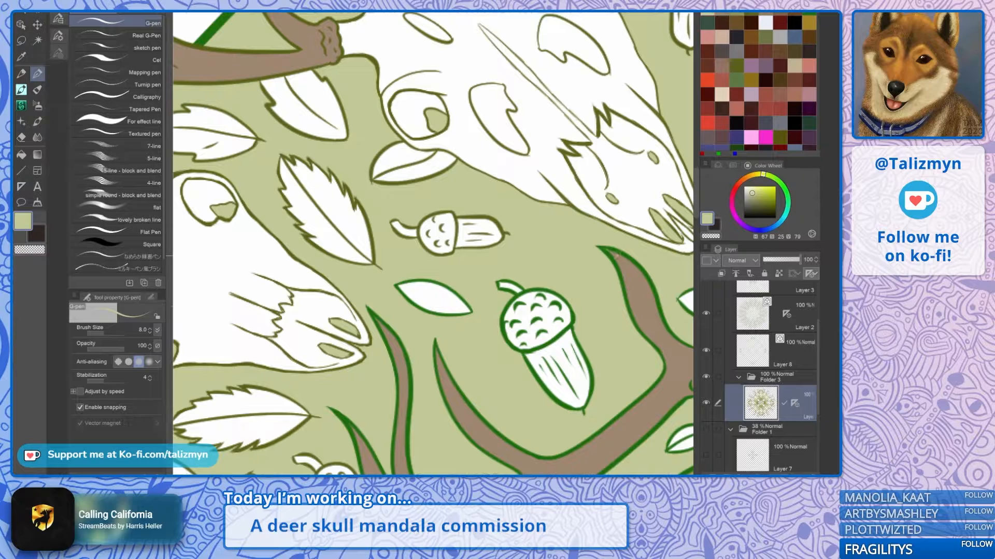
left_click(721, 14)
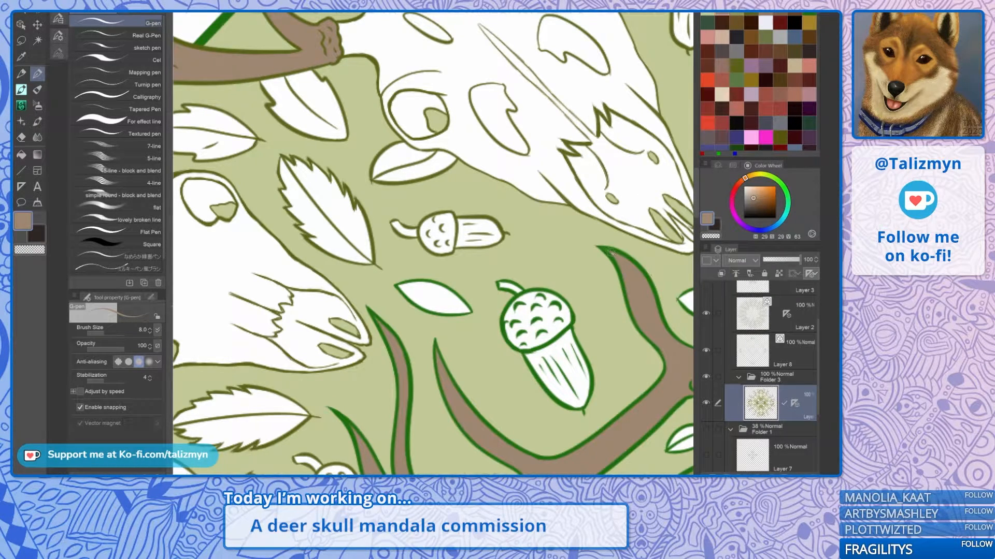
left_click_drag(596, 245, 643, 164)
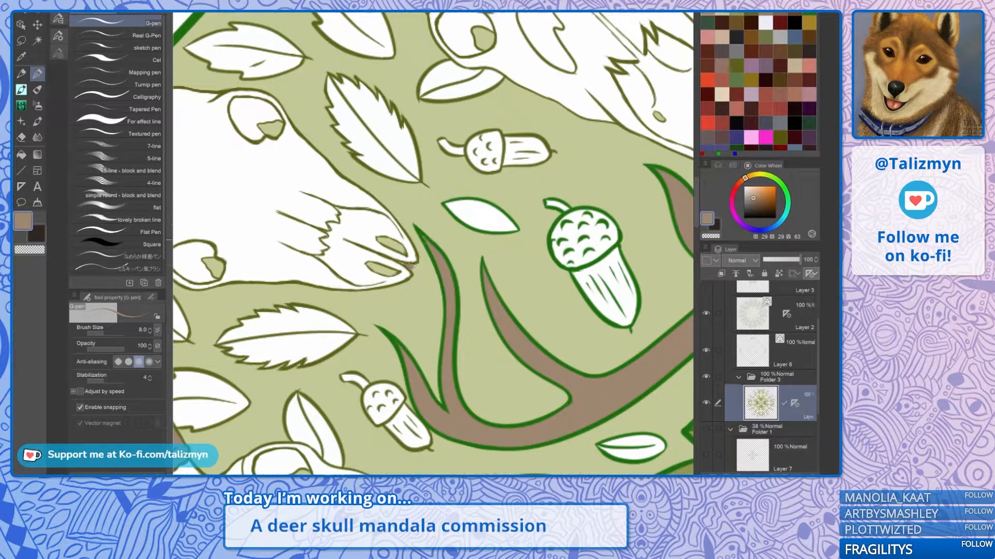
left_click(425, 239, "alt")
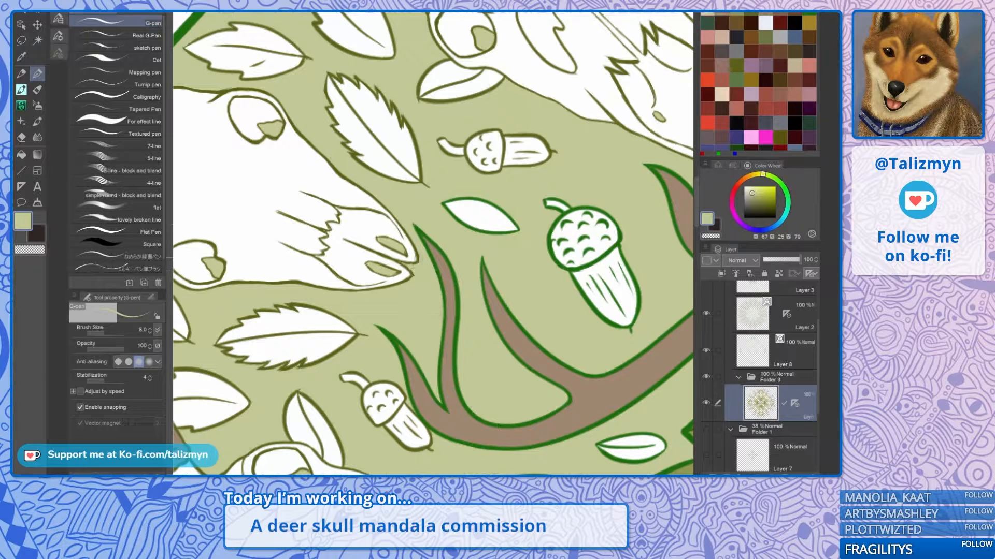
left_click_drag(563, 291, 536, 192)
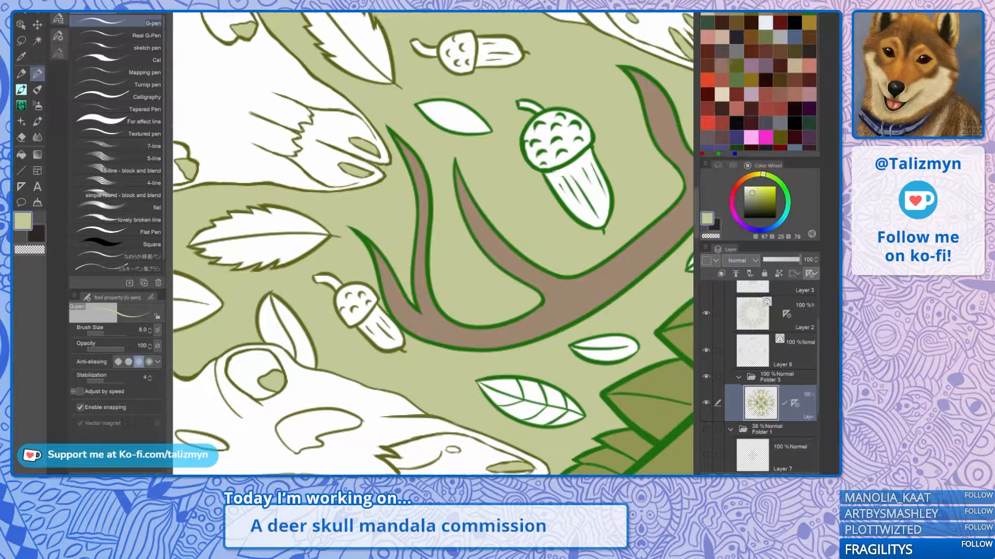
Step: Touch up the crossing outer antlers and surrounding background above the left leaf stack with sampled grey-brown and pale green
left_click_drag(440, 311, 489, 178)
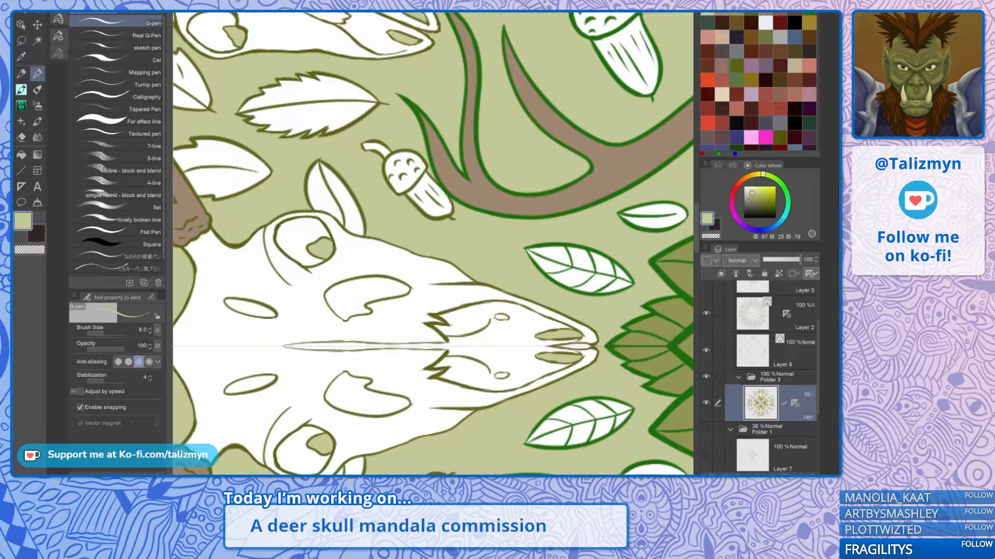
left_click_drag(425, 321, 491, 193)
left_click_drag(394, 223, 528, 344)
left_click(380, 257, "alt")
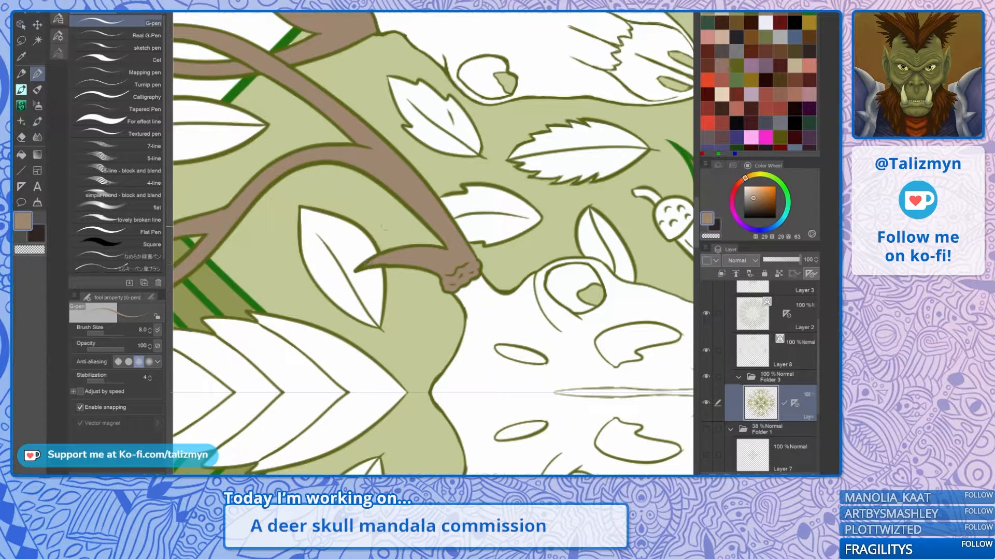
left_click_drag(367, 264, 518, 385)
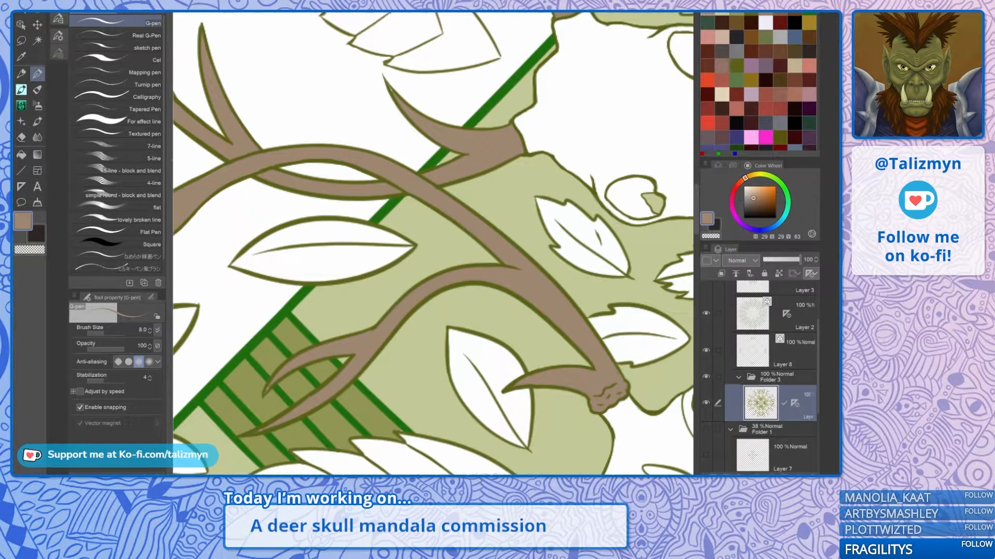
left_click(437, 163, "alt")
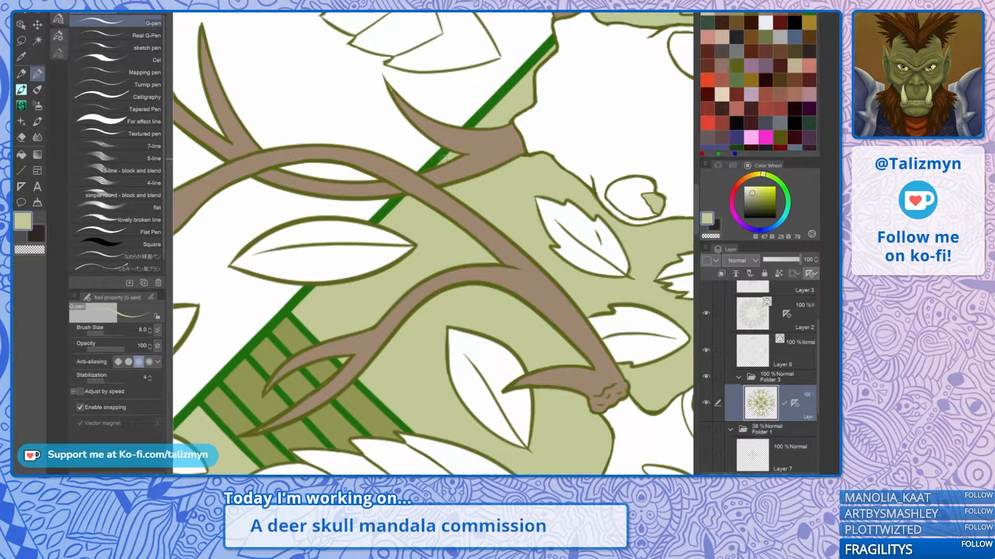
Step: Touch up the antler tine tips over the left lattice with sampled olive and grey-brown
scroll(443, 158, "down", 5)
left_click(406, 310, "alt")
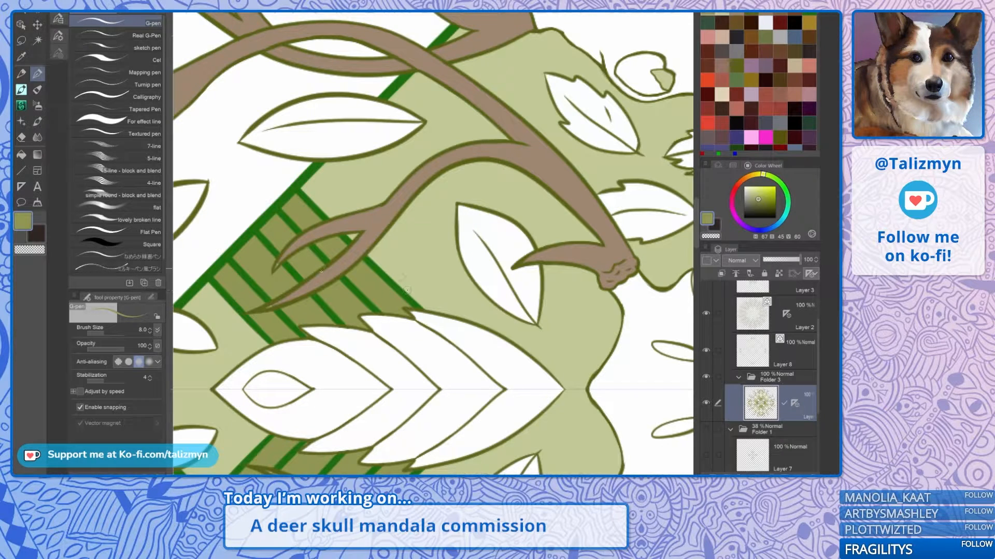
left_click(314, 275, "alt")
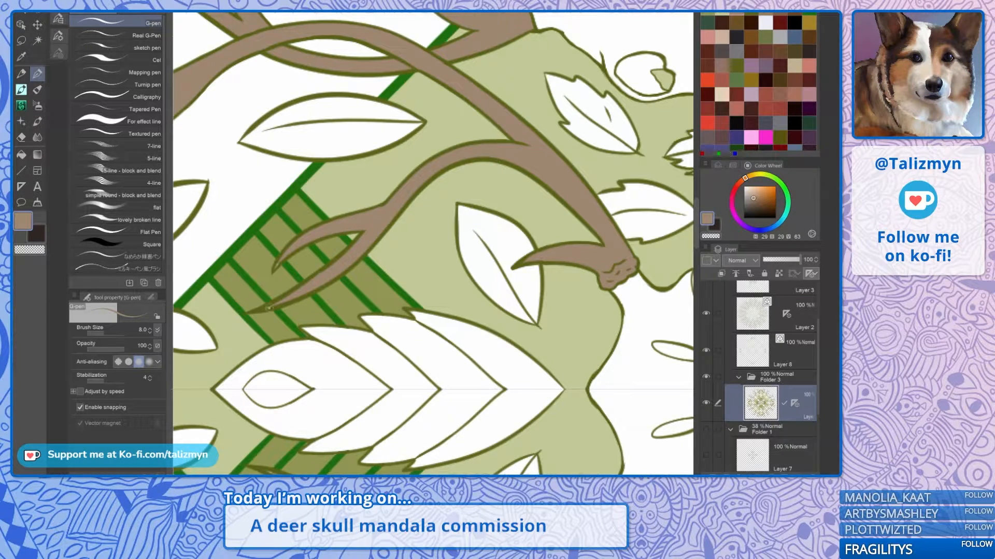
left_click_drag(269, 307, 354, 183)
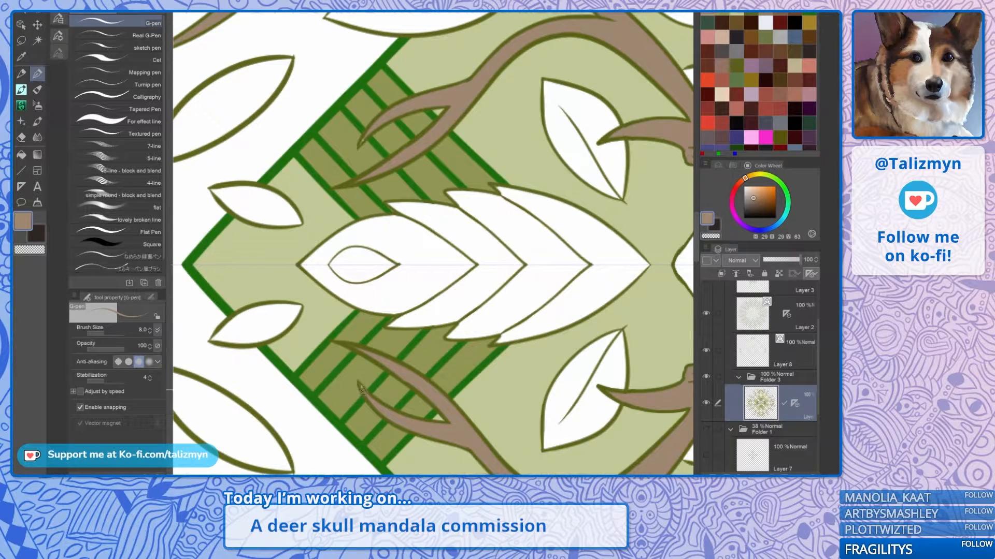
left_click_drag(466, 290, 396, 189)
left_click_drag(481, 259, 376, 220)
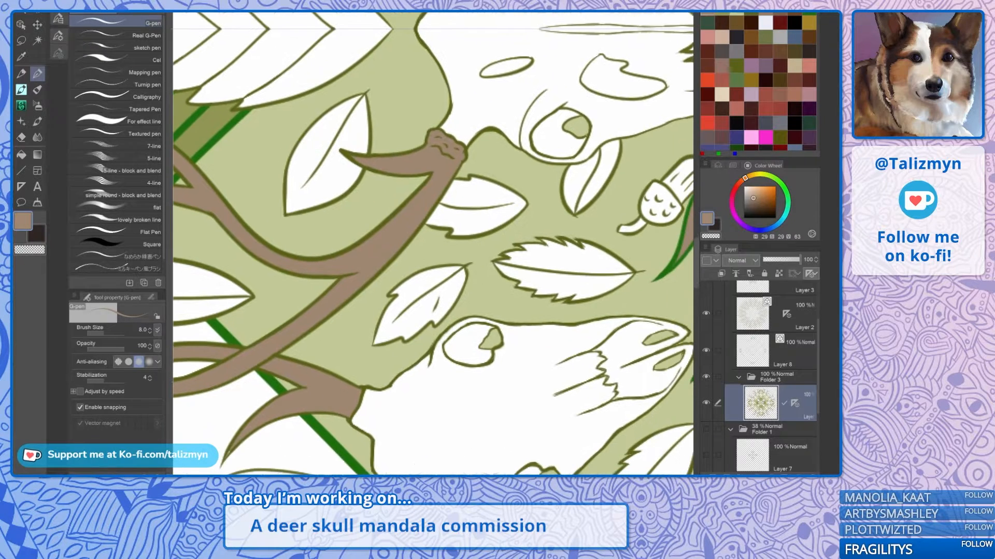
Step: Examine the pale green background around the lower-left skulls, leaves and outer antlers up close for unfilled gaps
left_click(445, 252, "alt")
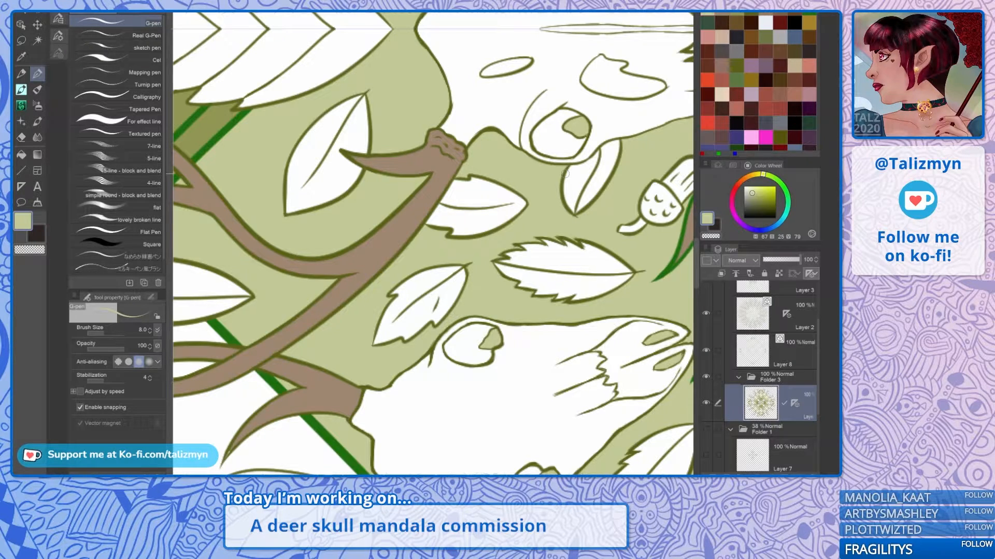
left_click_drag(565, 173, 506, 40)
left_click_drag(560, 248, 522, 180)
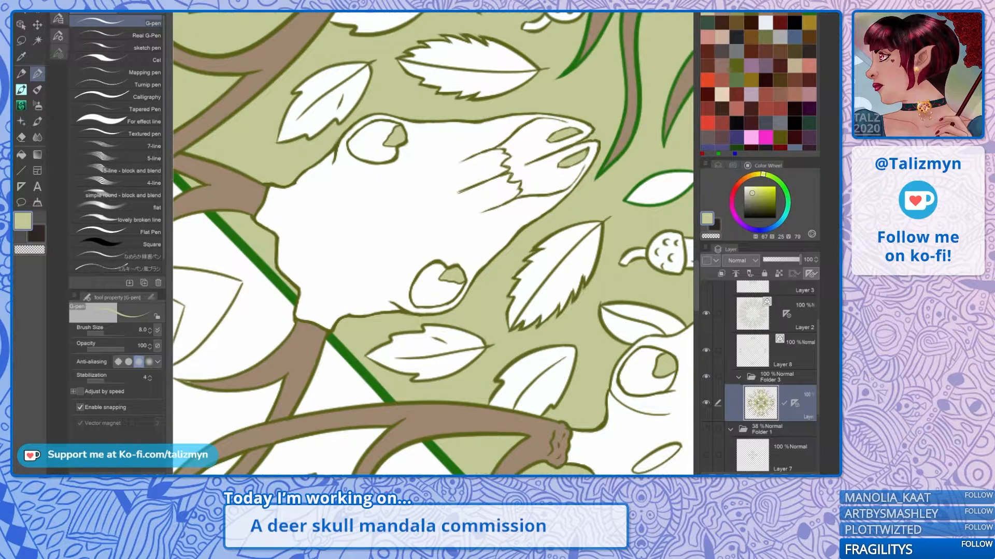
left_click_drag(538, 228, 437, 218)
left_click_drag(505, 371, 514, 330)
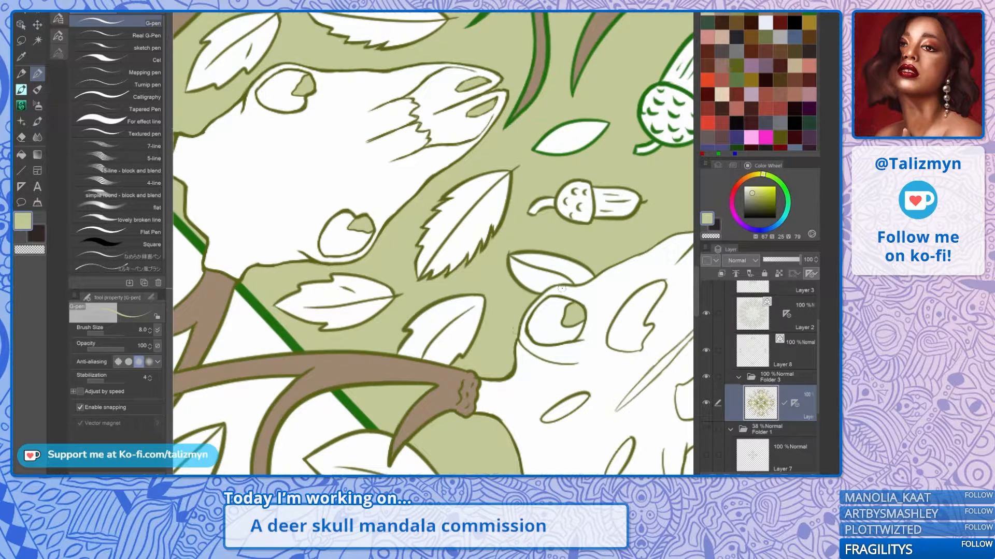
left_click_drag(557, 260, 447, 16)
left_click_drag(498, 290, 380, 183)
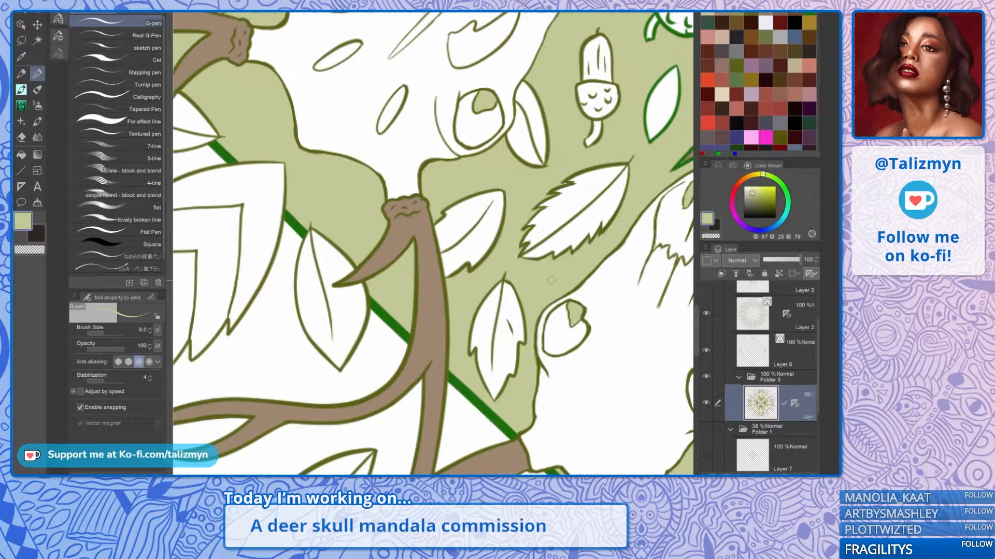
left_click_drag(551, 280, 536, 389)
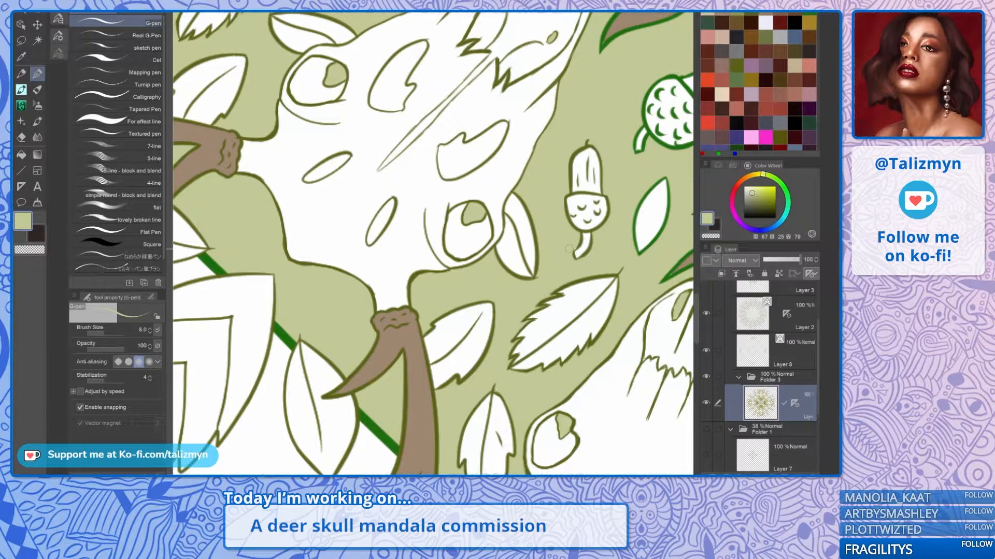
Step: Touch up the lower-left inner antlers and the small central antler, sampling grey-brown and pale green
left_click_drag(567, 210, 440, 466)
left_click(480, 289, "alt")
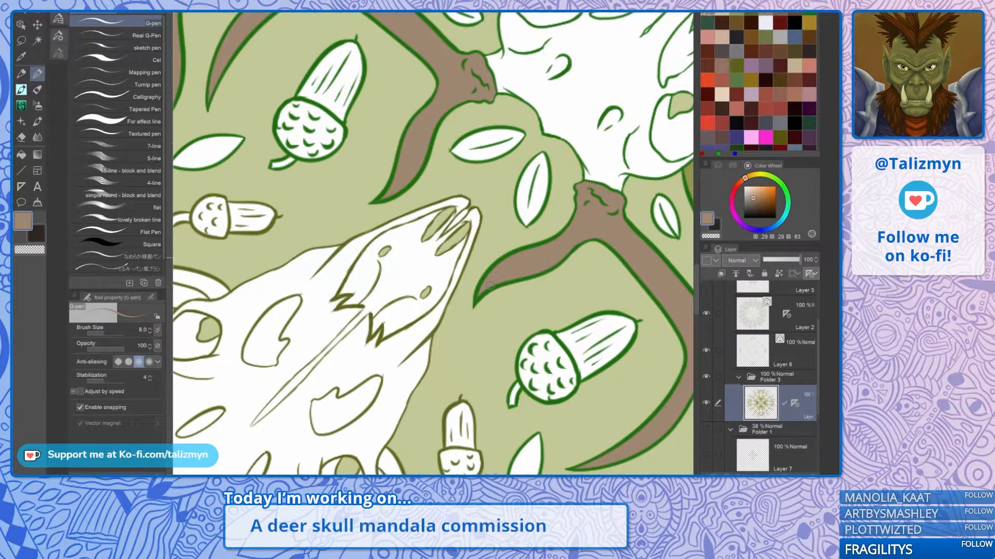
left_click_drag(491, 279, 395, 470)
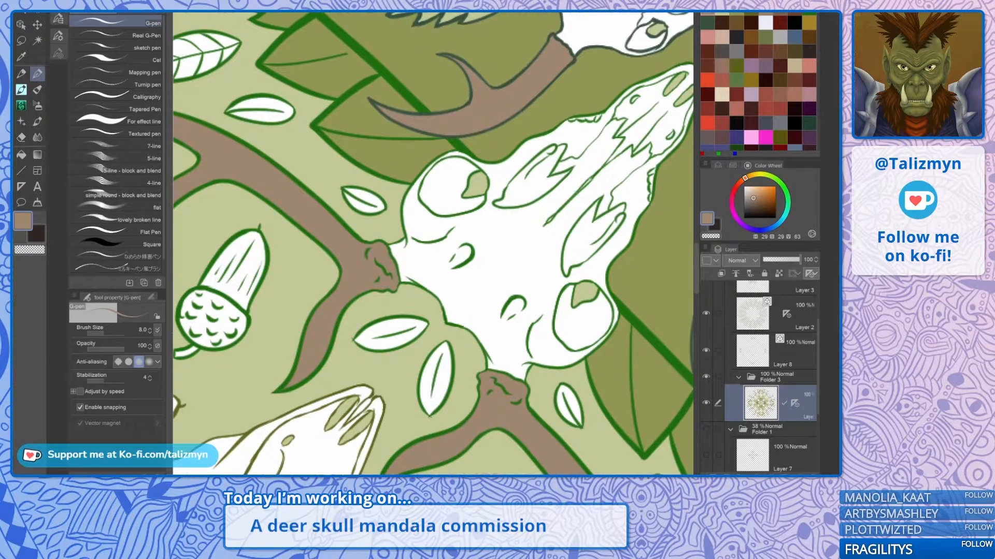
left_click_drag(414, 290, 448, 320)
left_click(445, 334, "alt")
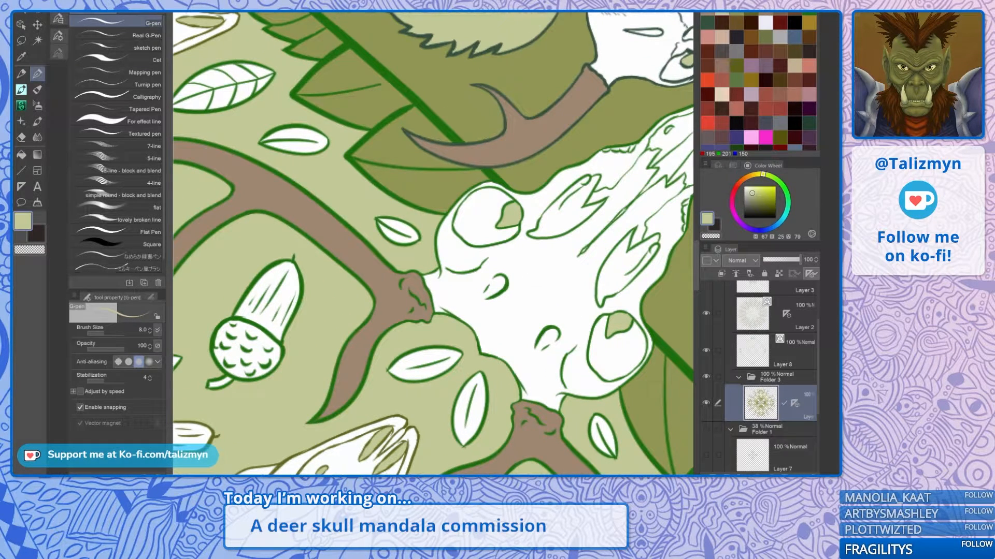
left_click(500, 153, "alt")
scroll(501, 204, "up", 5)
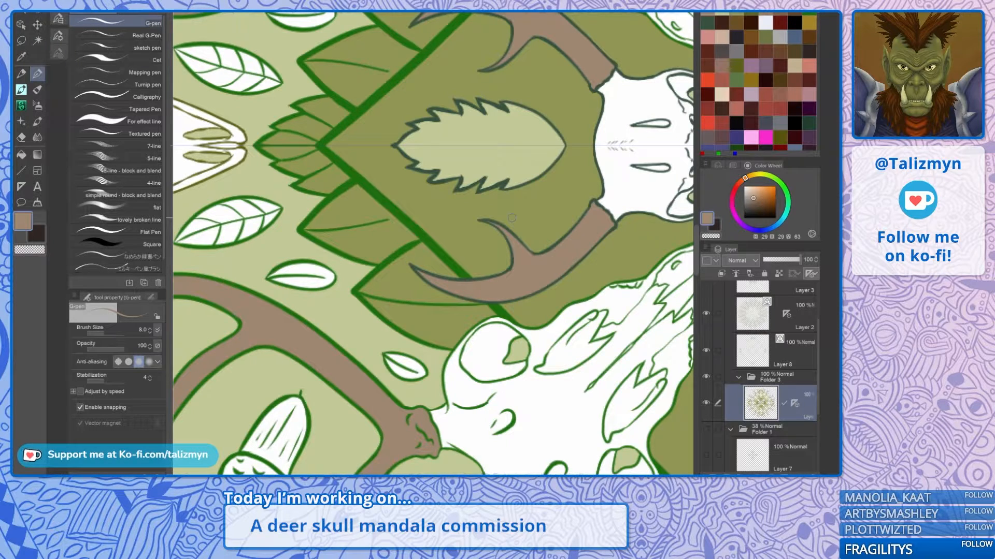
Step: Touch up the green-outlined antler tines beside the bottom vertical skull, sampling the surrounding pale green
left_click_drag(512, 218, 416, 113)
left_click_drag(518, 389, 306, 42)
left_click_drag(433, 290, 419, 197)
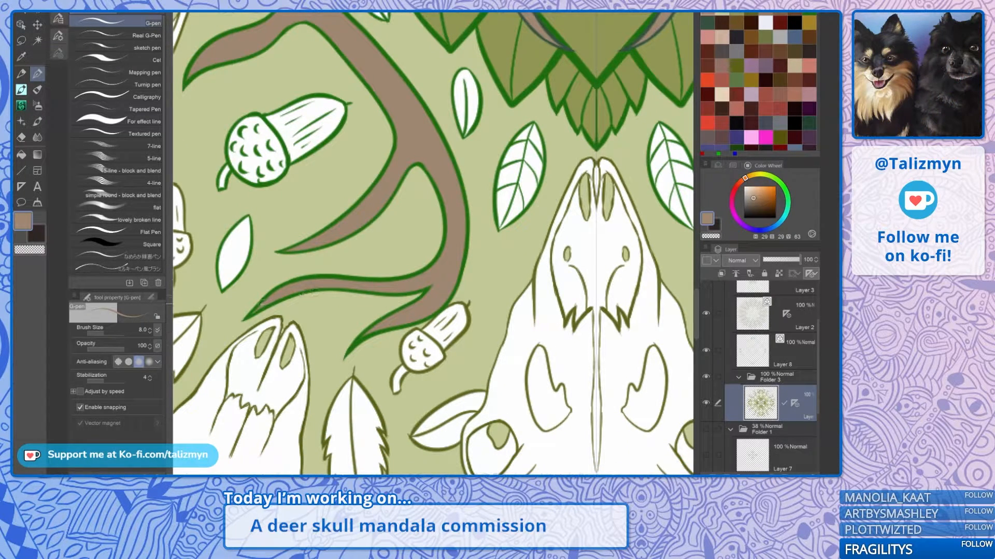
left_click(302, 270, "alt")
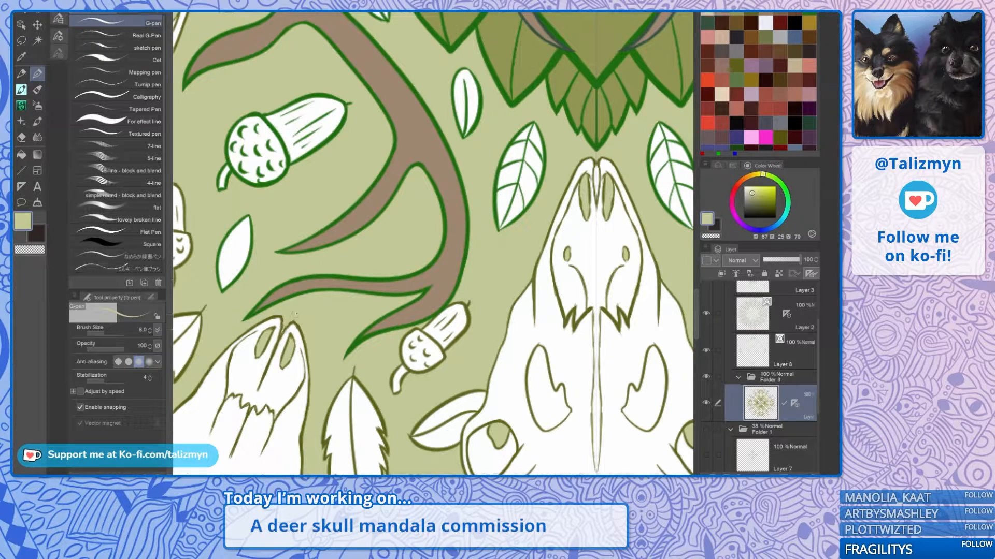
left_click_drag(299, 296, 278, 107)
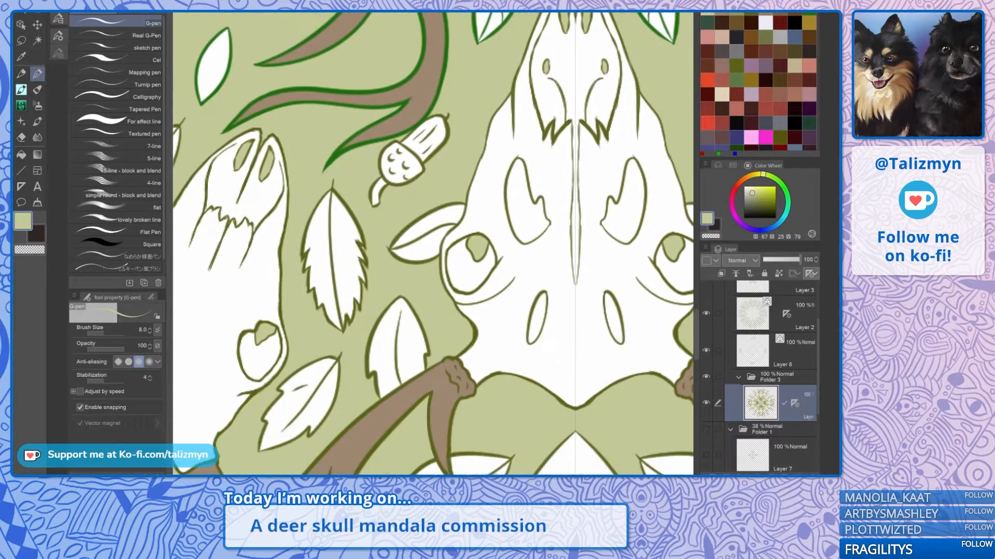
Step: Examine the bottom and lower-right skulls, antlers, leaves and acorns for gaps in the flat fills
scroll(433, 244, "down", 3)
scroll(433, 311, "up", 2)
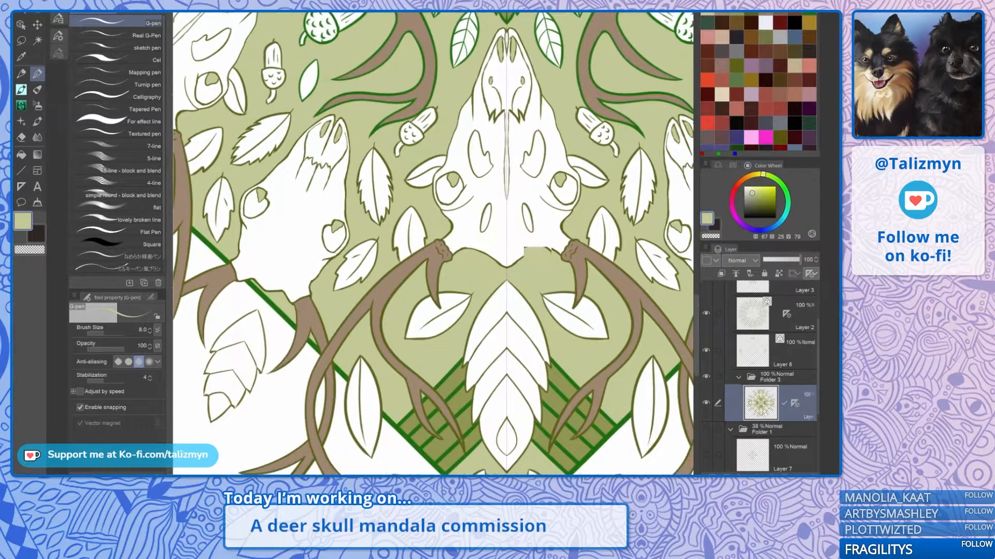
scroll(433, 310, "up", 1)
left_click_drag(434, 311, 282, 384)
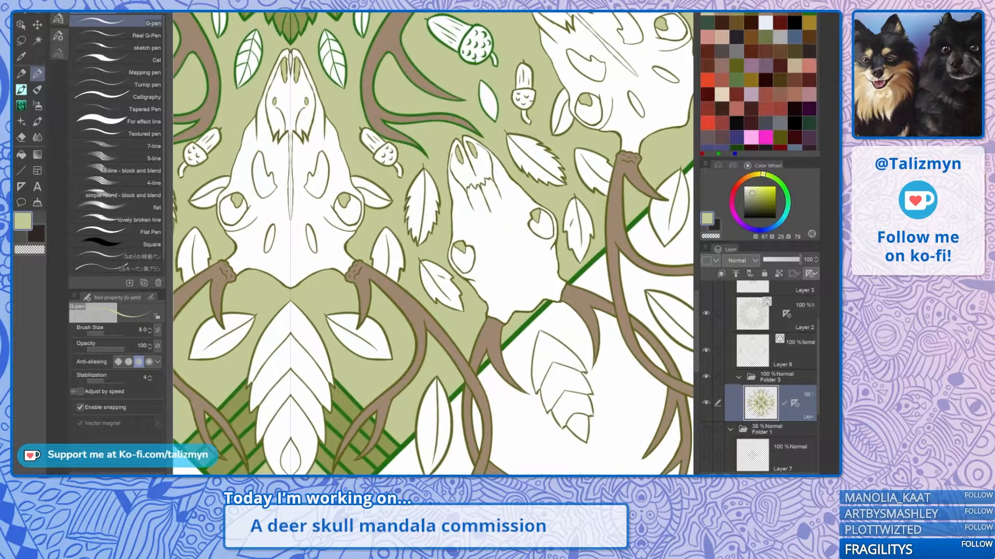
scroll(481, 352, "up", 5)
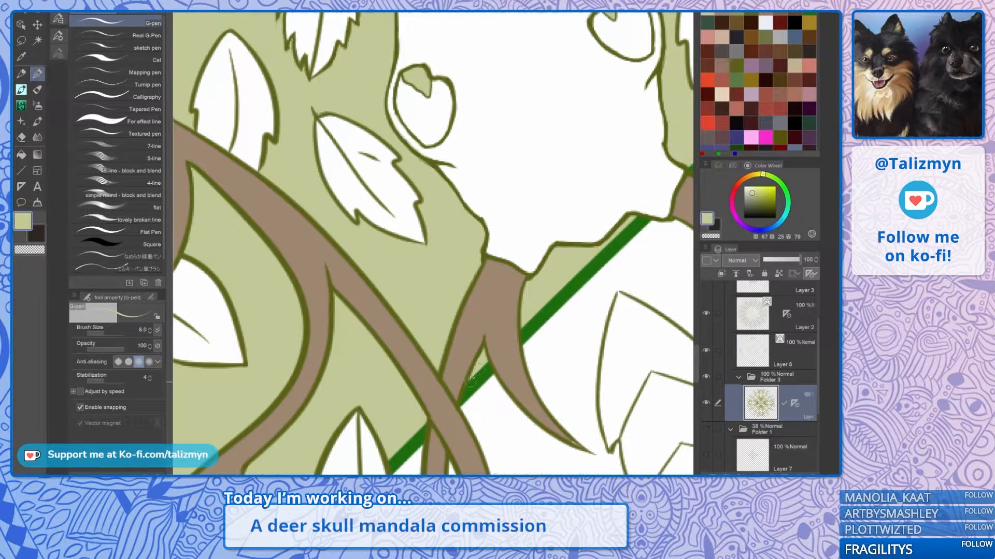
scroll(477, 376, "down", 4)
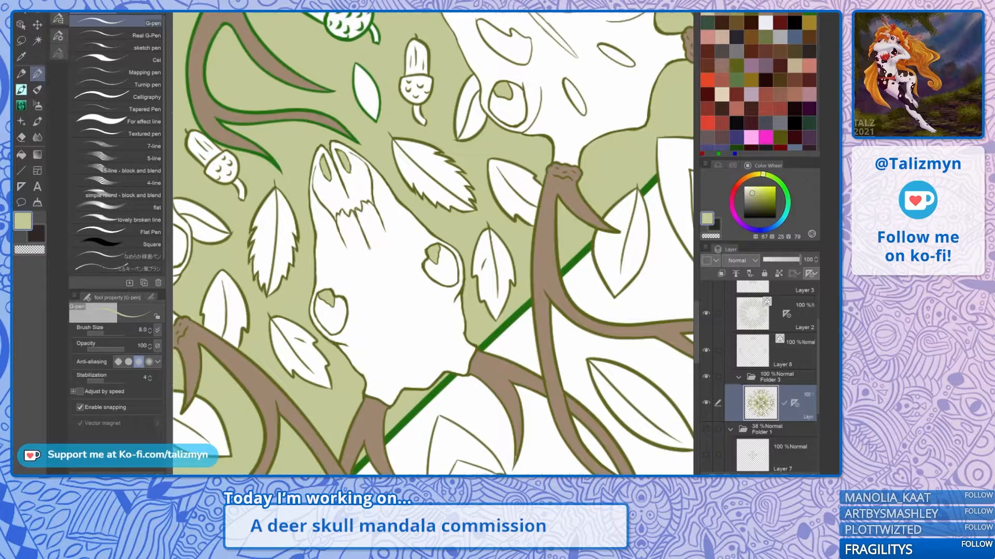
left_click_drag(466, 217, 389, 340)
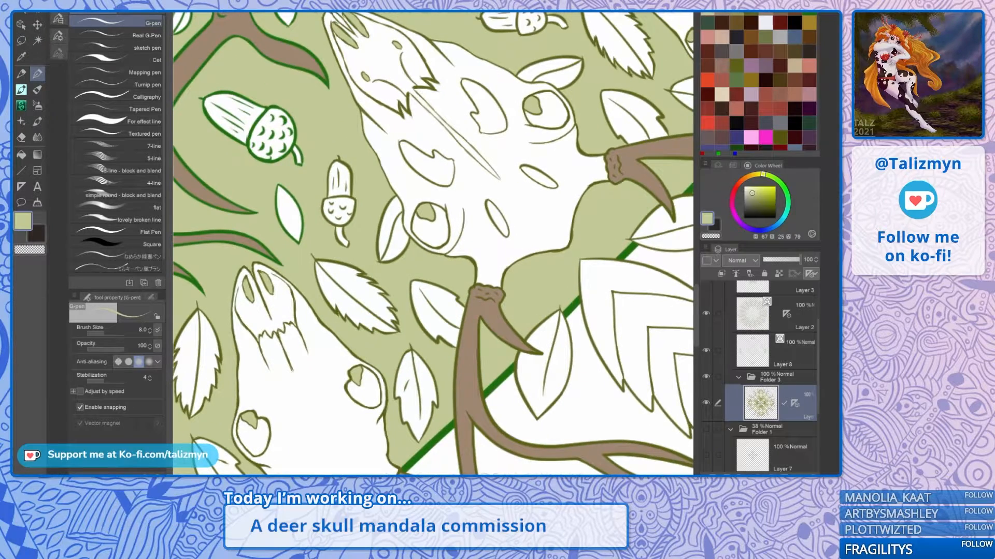
left_click_drag(404, 207, 462, 288)
left_click_drag(414, 233, 463, 272)
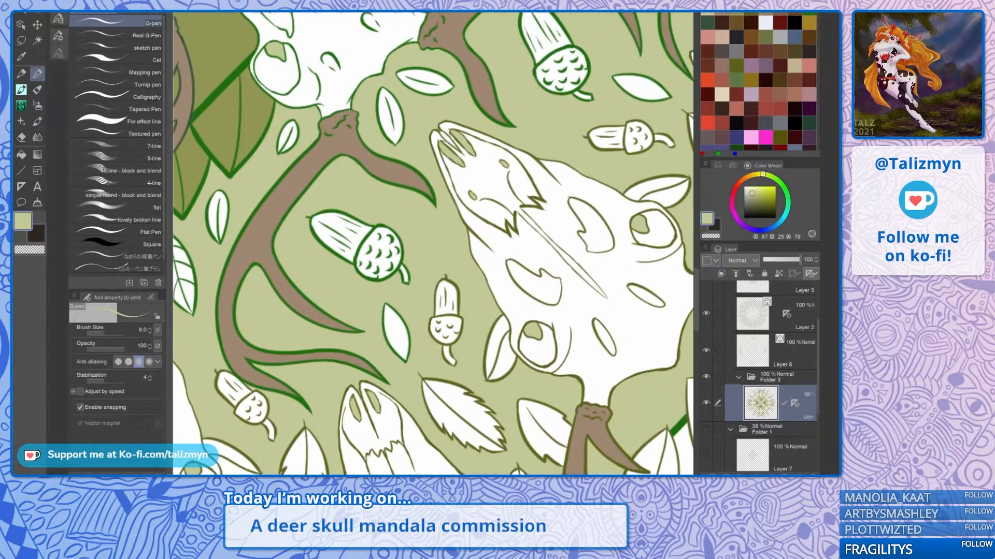
left_click_drag(466, 181, 366, 346)
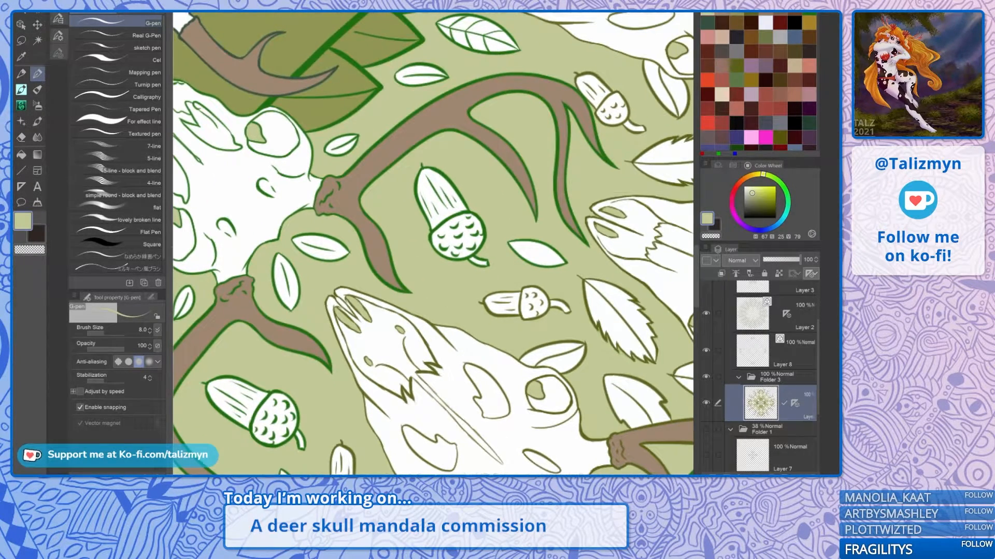
Step: Touch up the thin tip of the outer antler beyond the lower-right skulls with sampled grey-brown
left_click_drag(493, 233, 293, 200)
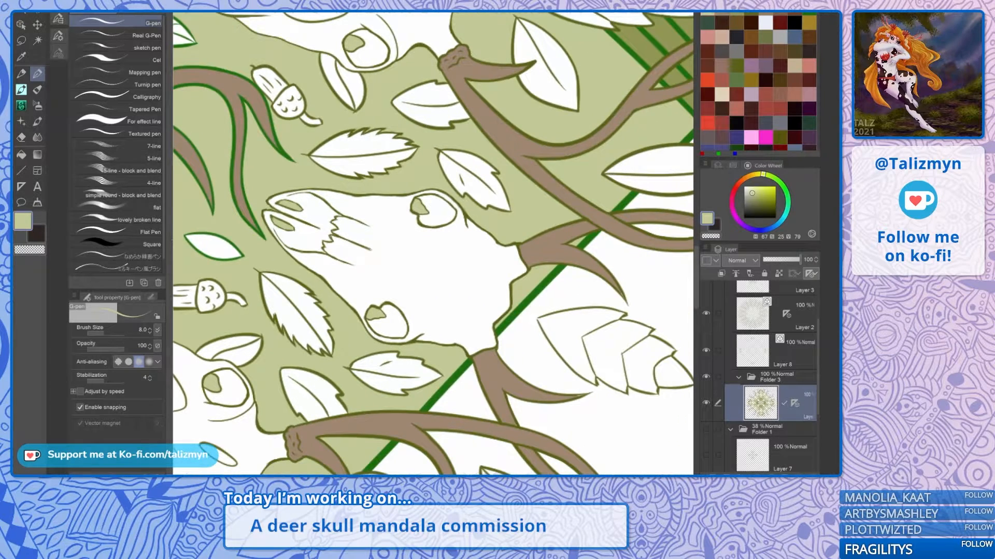
left_click_drag(466, 207, 370, 303)
left_click(414, 239, "alt")
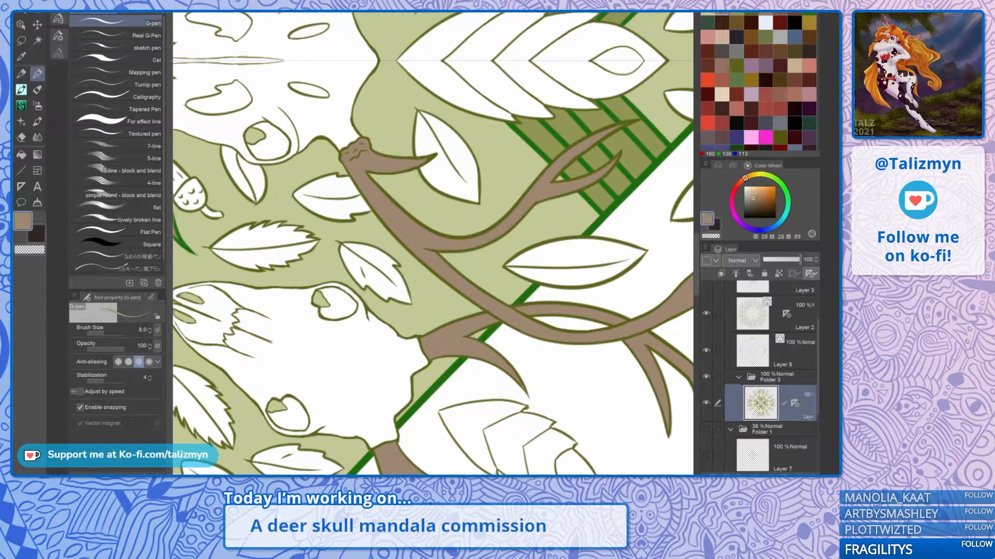
left_click_drag(519, 382, 466, 302)
scroll(467, 301, "up", 3)
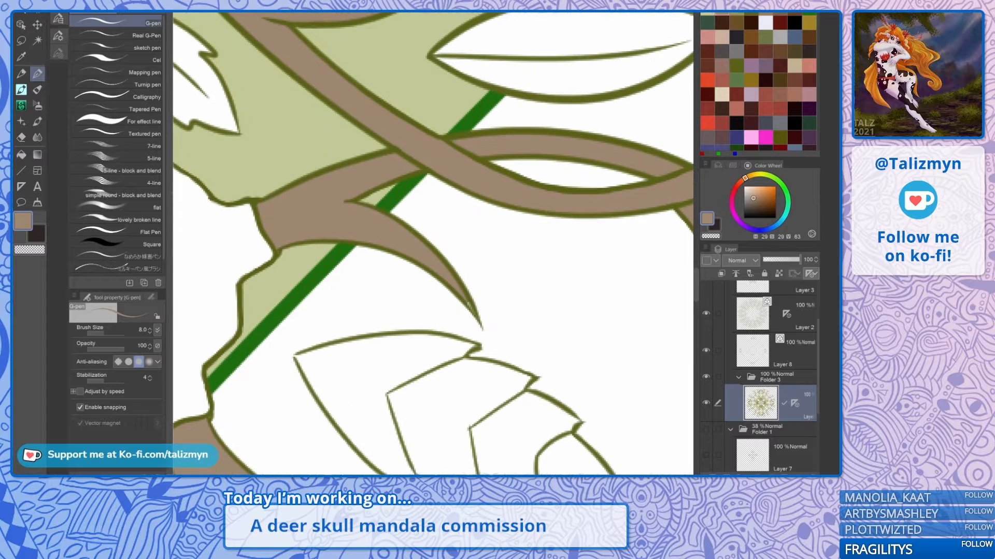
left_click_drag(459, 324, 531, 74)
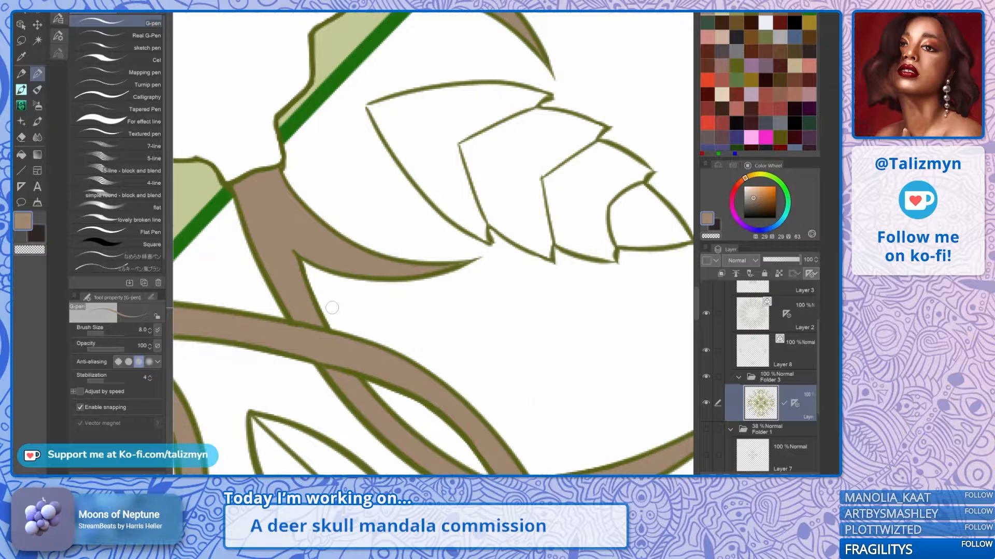
scroll(575, 316, "down", 2)
left_click_drag(575, 316, 483, 21)
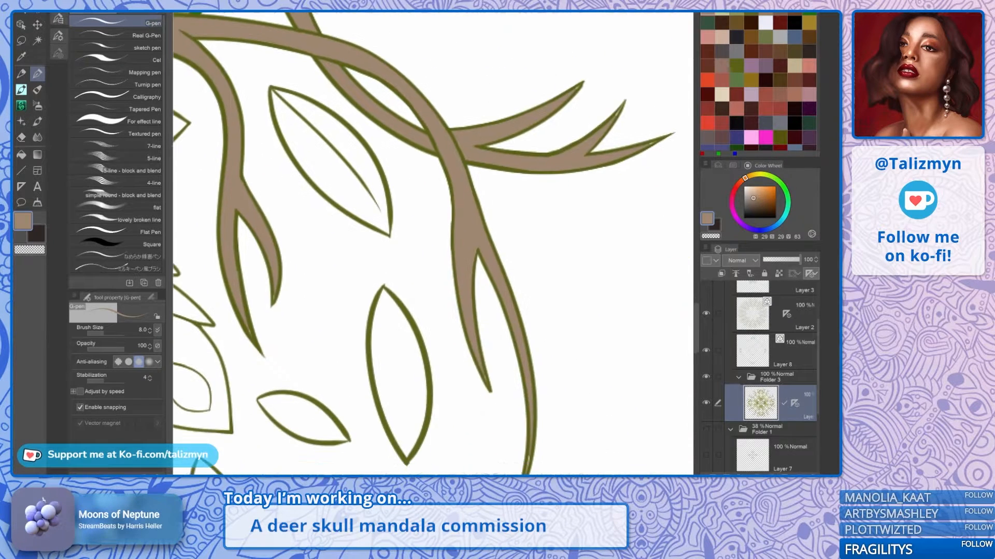
left_click_drag(492, 383, 469, 299)
scroll(469, 299, "up", 3)
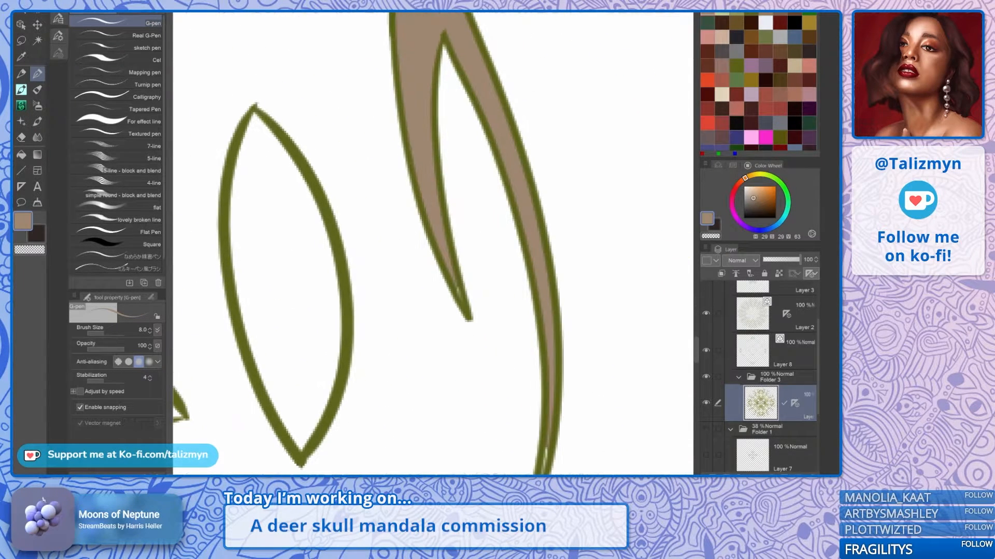
left_click_drag(470, 306, 434, 192)
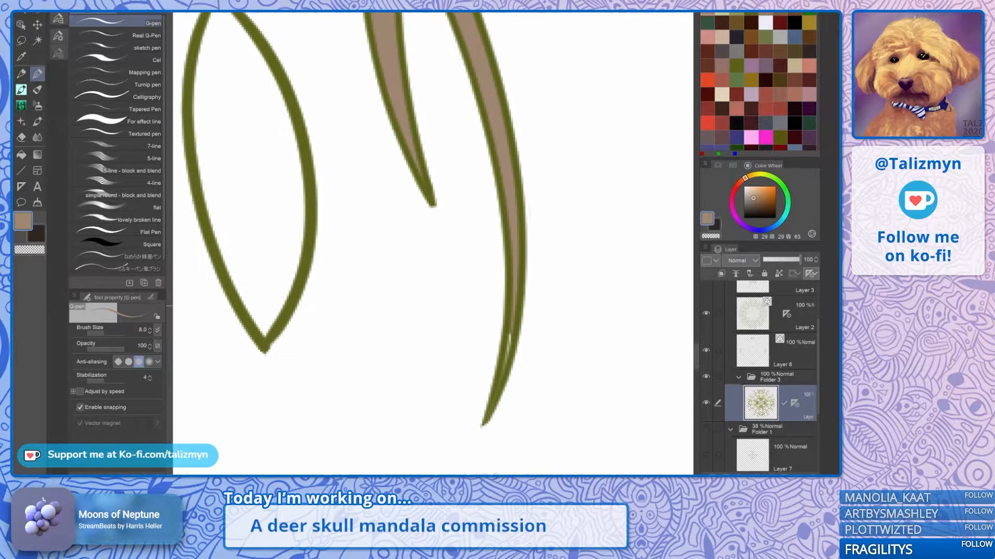
left_click_drag(510, 333, 503, 362)
Step: Examine the outer antler branches and tips along the lower-right edge up close for gaps in the grey-brown fill
scroll(493, 291, "down", 2)
scroll(466, 300, "down", 2)
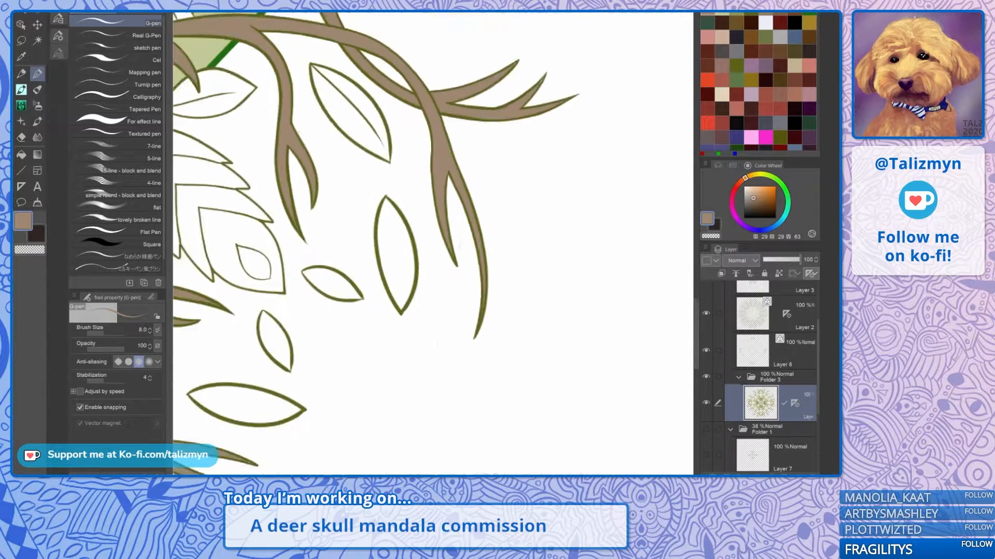
left_click_drag(467, 300, 551, 250)
left_click_drag(442, 353, 494, 236)
scroll(456, 355, "up", 2)
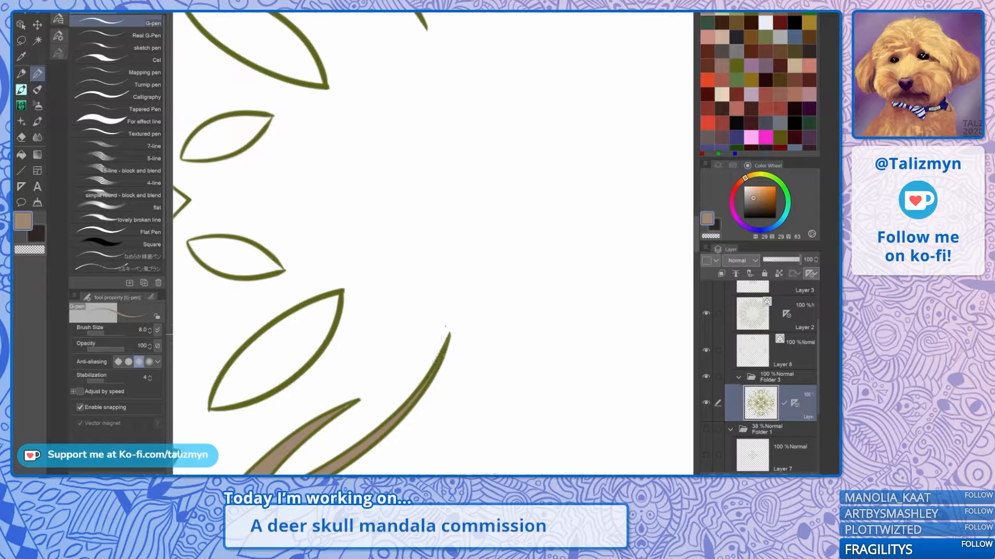
left_click_drag(444, 321, 545, 238)
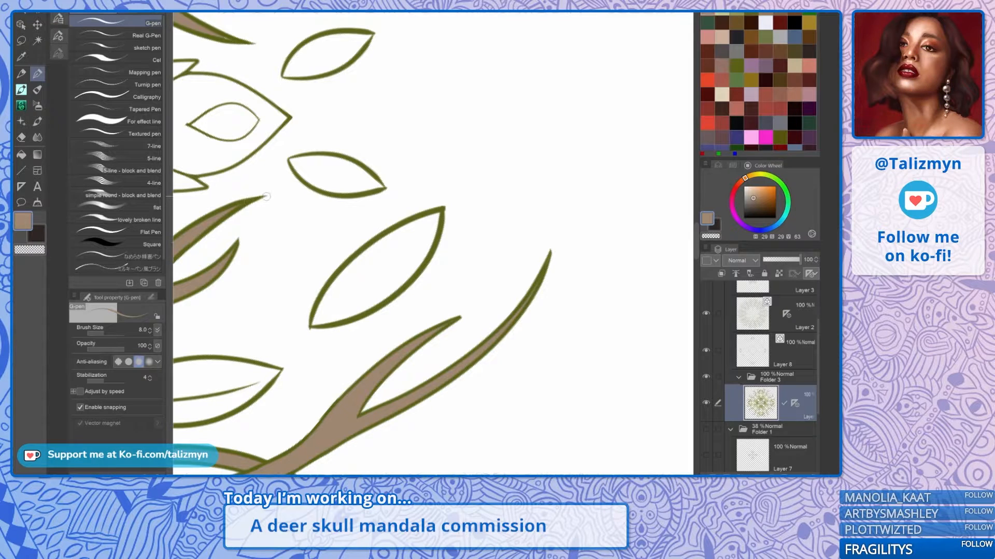
left_click_drag(266, 197, 427, 24)
left_click_drag(433, 244, 419, 202)
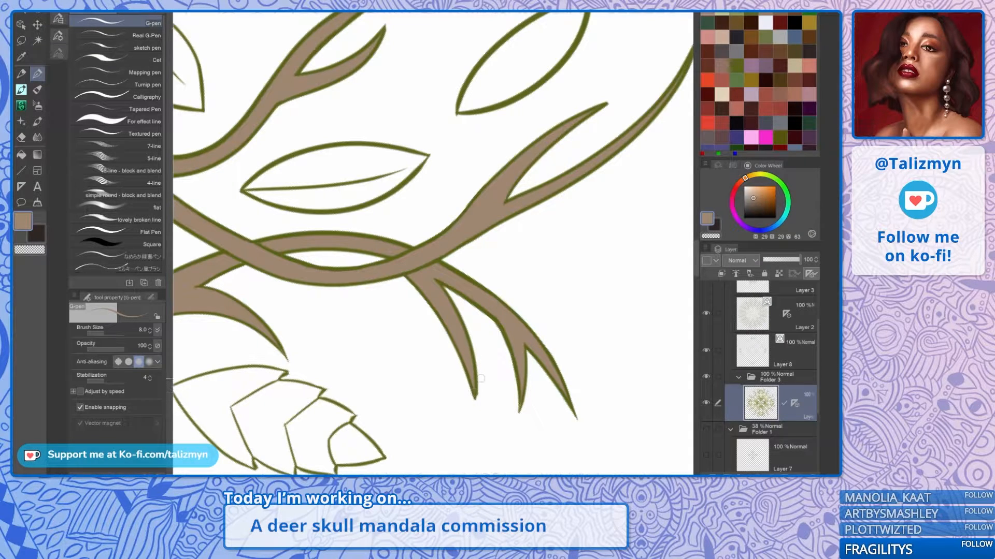
left_click_drag(481, 379, 538, 112)
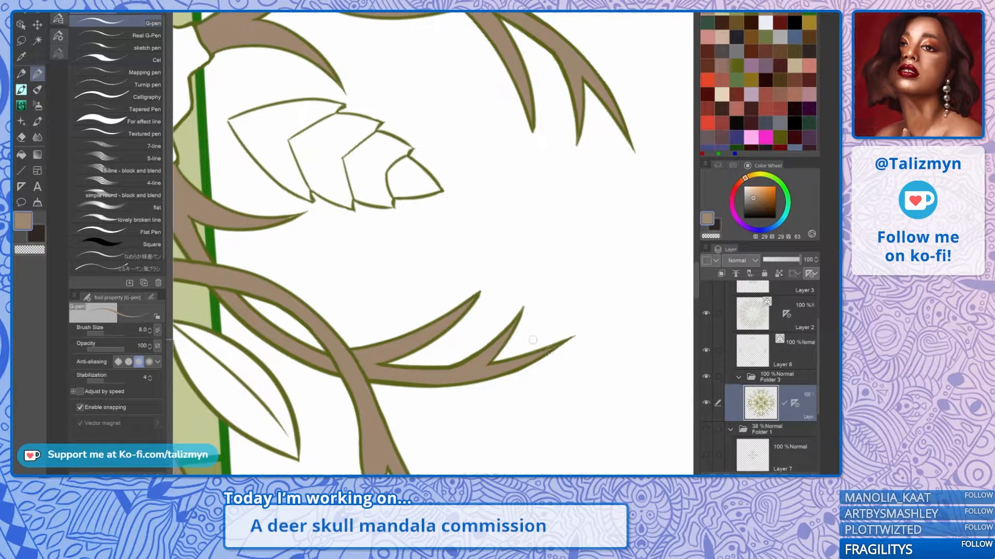
left_click_drag(533, 340, 543, 96)
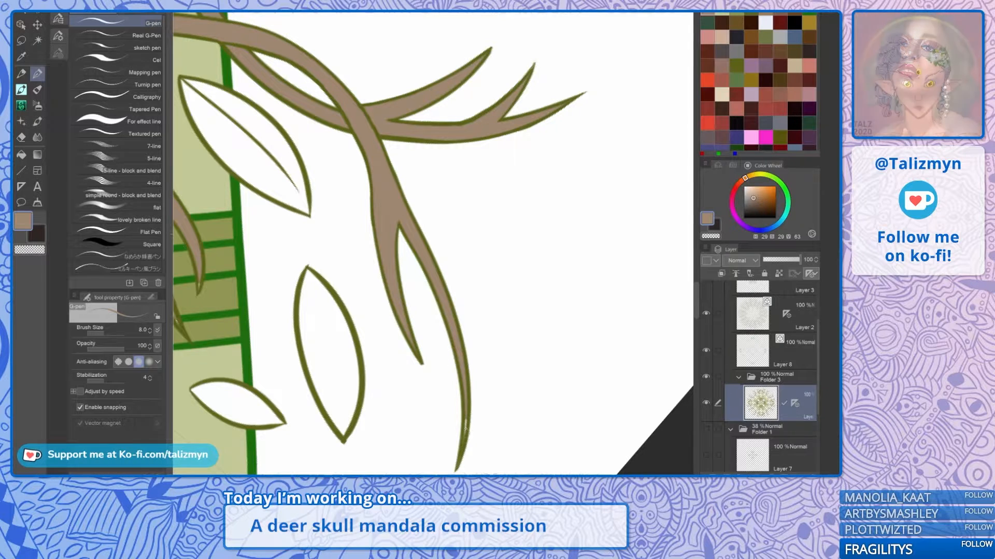
mouse_move(466, 442)
left_mouse_down()
mouse_move(533, 252)
mouse_move(626, 107)
left_mouse_up()
Step: Review the whole mandala for white elements that still need flat color
scroll(485, 280, "down", 2)
scroll(486, 279, "down", 2)
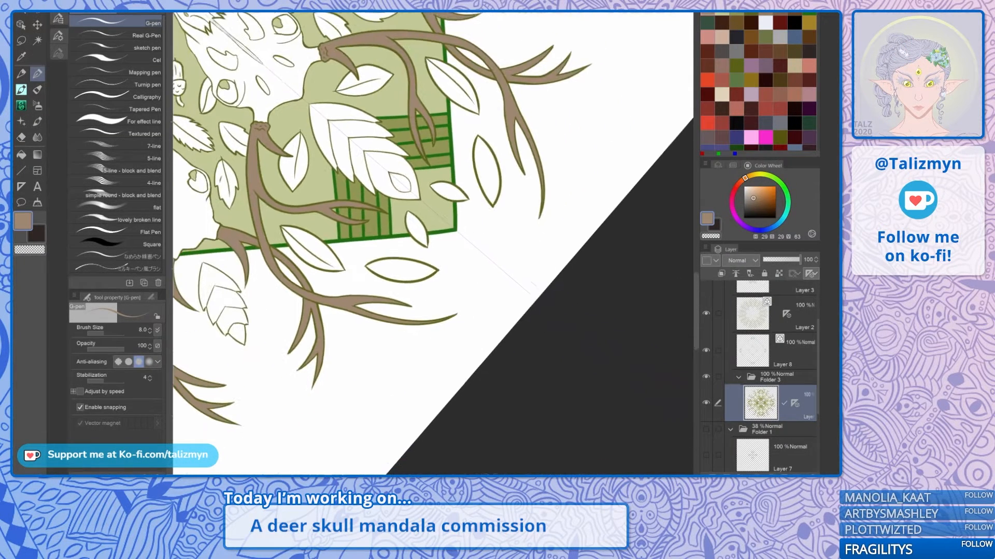
left_click_drag(433, 280, 438, 306)
key("ctrl+minus")
key("ctrl+minus")
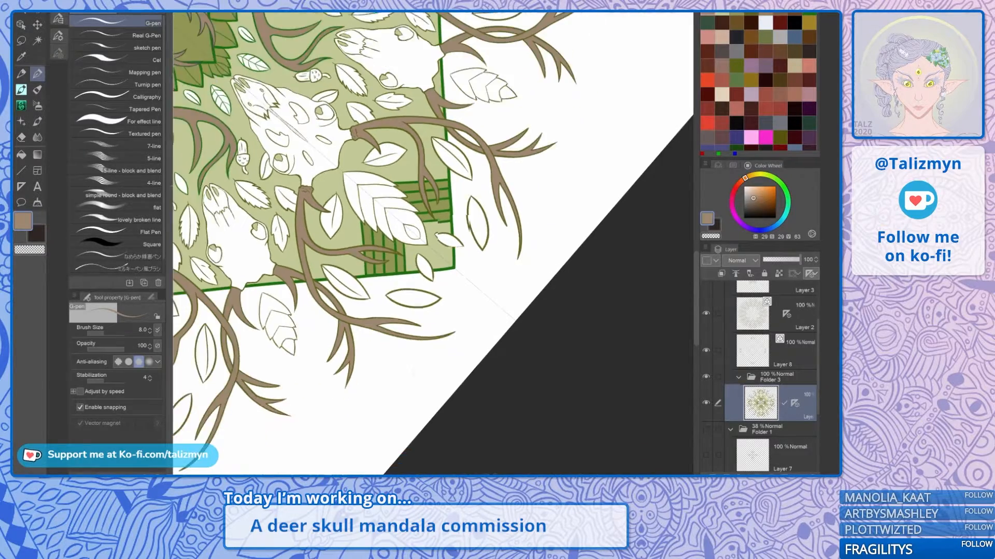
left_click_drag(363, 217, 525, 369)
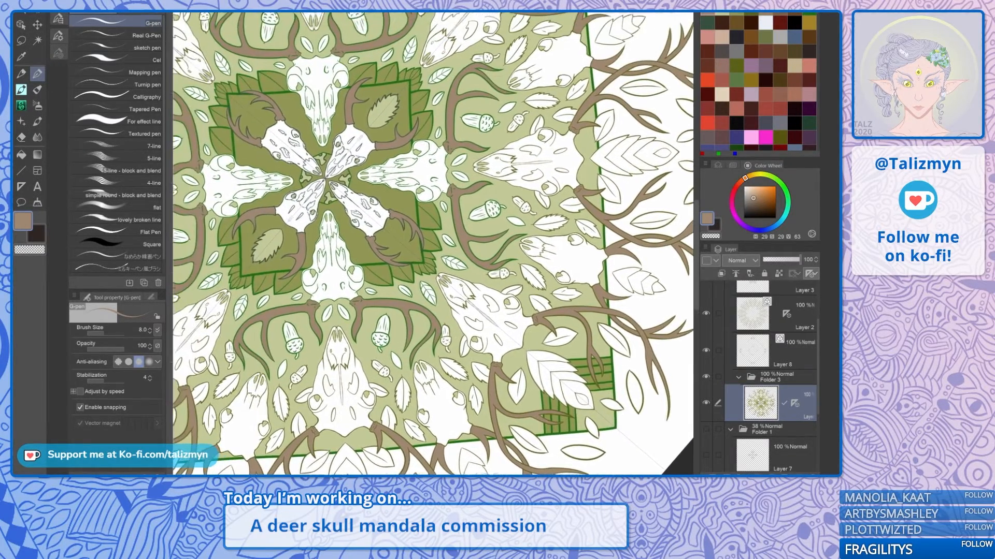
scroll(496, 299, "down", 2)
left_click_drag(496, 299, 548, 246)
left_click_drag(433, 290, 420, 246)
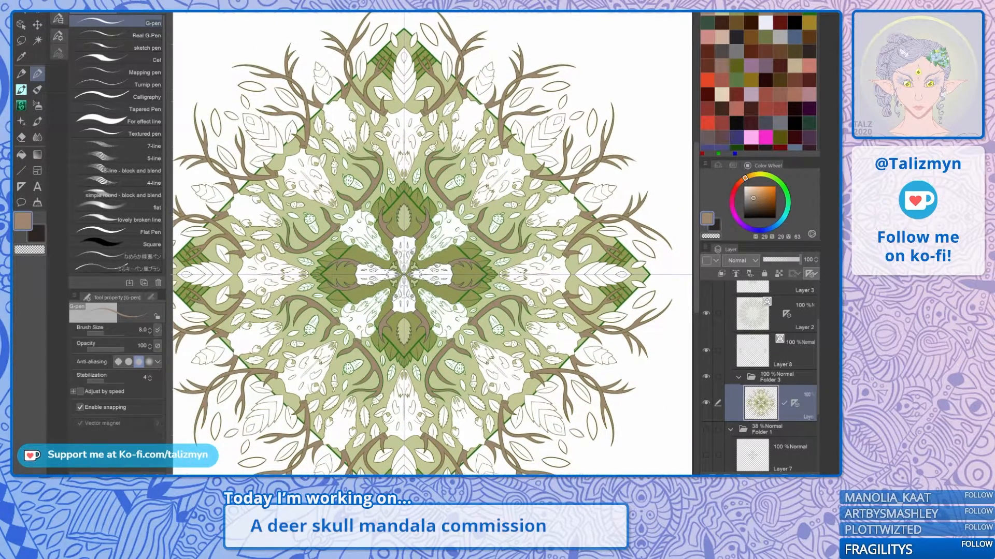
Step: Try filling the body of the upper green-outlined acorn with dark olive, using a Fill that refers to other layers, and undo it
key("g")
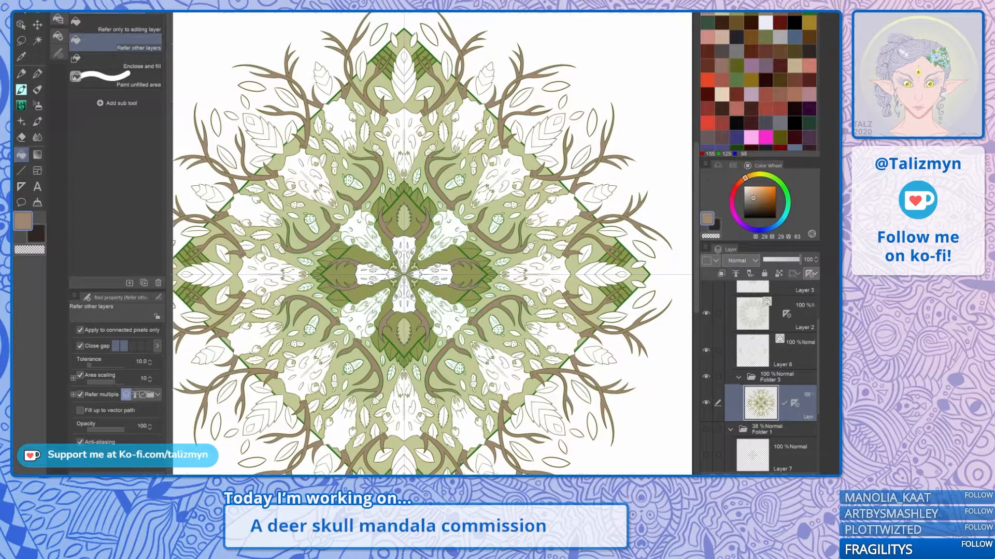
scroll(456, 177, "up", 5)
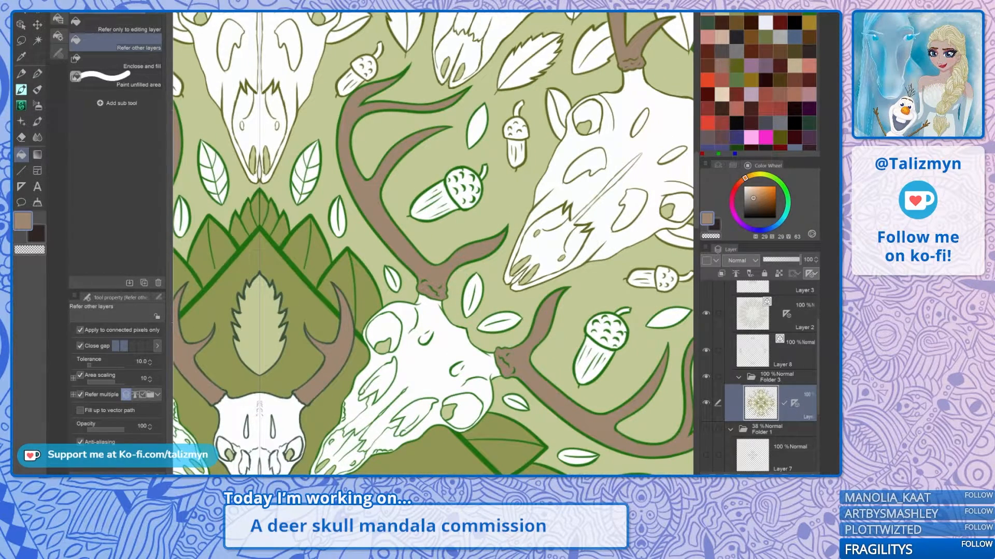
left_click(736, 66)
left_click(457, 201)
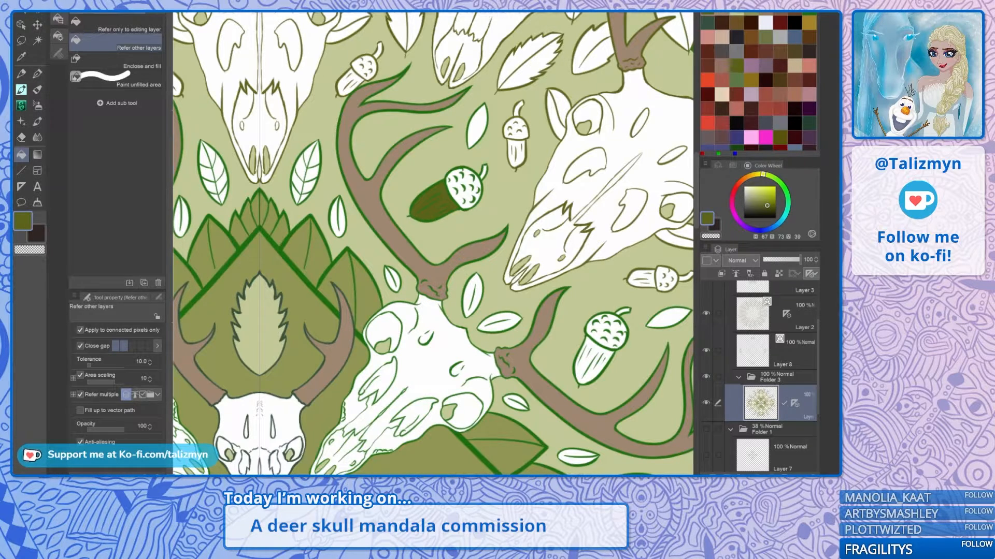
key("ctrl+z")
Step: Fill the body and cap of the upper green-outlined acorn with the lighter medium olive
left_click(722, 66)
left_click(766, 37)
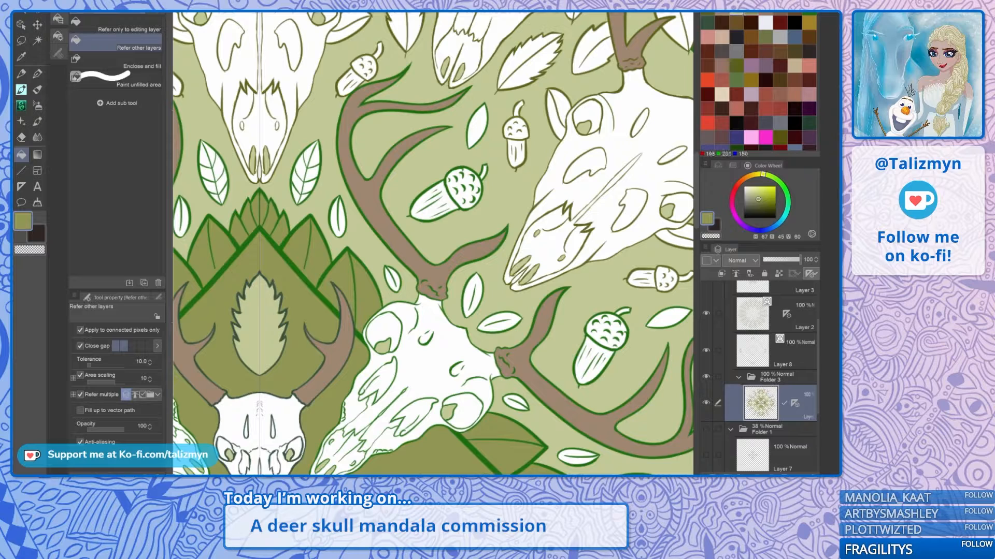
left_click(454, 196)
left_click(469, 181)
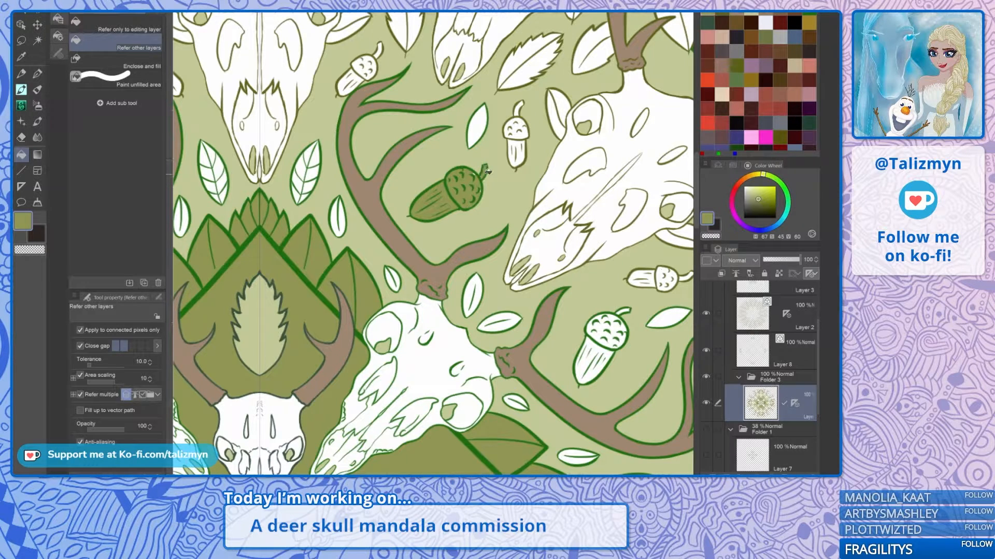
Step: Fill the small plain green-outlined leaves around the upper inner antler with medium olive
left_click(479, 128)
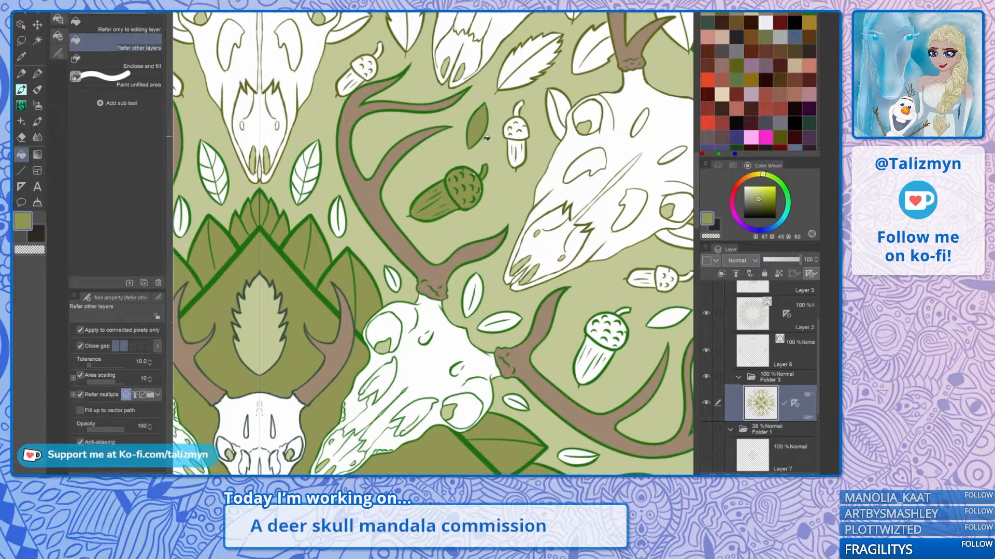
left_click(395, 277)
left_click(396, 268)
left_click(342, 218)
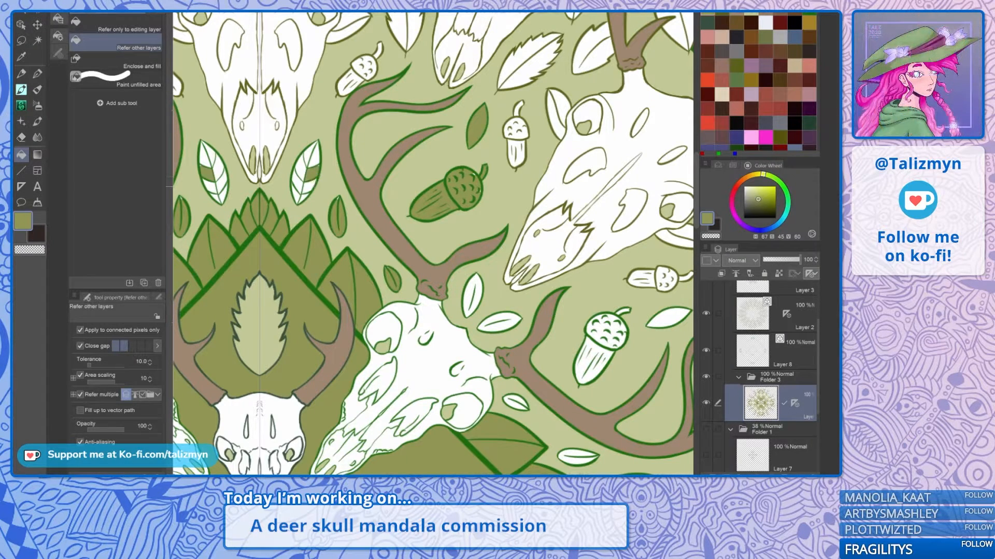
Step: Fill every section of the veined leaf beside the upper vertical skull's snout with medium olive
left_click(309, 184)
left_click(298, 194)
left_click(298, 181)
left_click(301, 168)
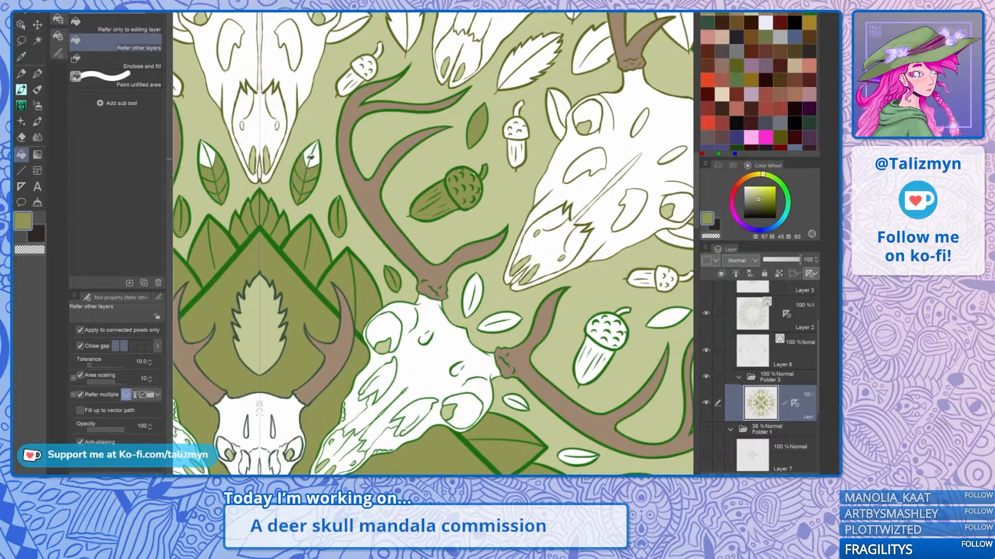
left_click(310, 156)
left_click(317, 154)
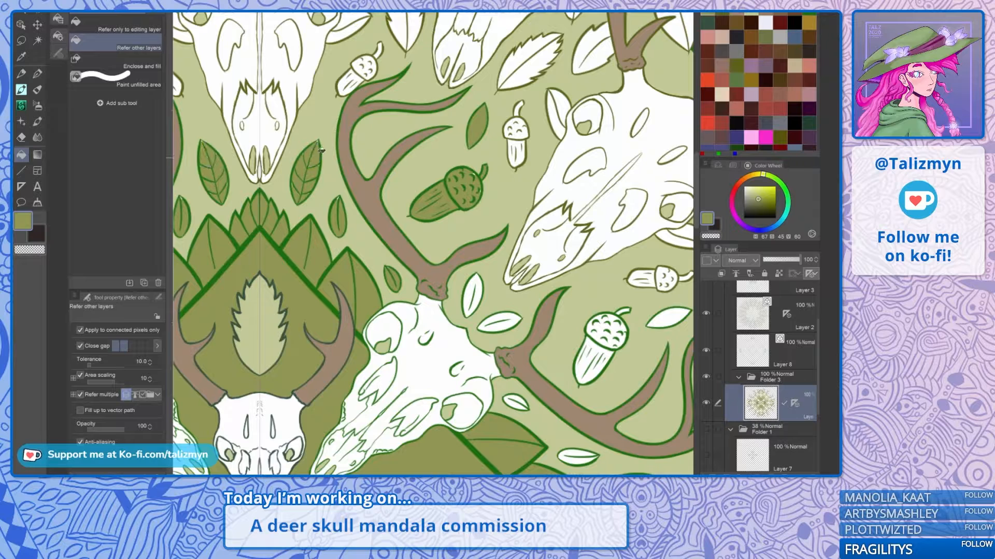
Step: Fill the plain leaves around the upper-right green-outlined skull and the veined leaf near the right-hand skull's snout with medium olive
left_click(510, 318)
left_click(481, 288)
left_click_drag(482, 336, 431, 152)
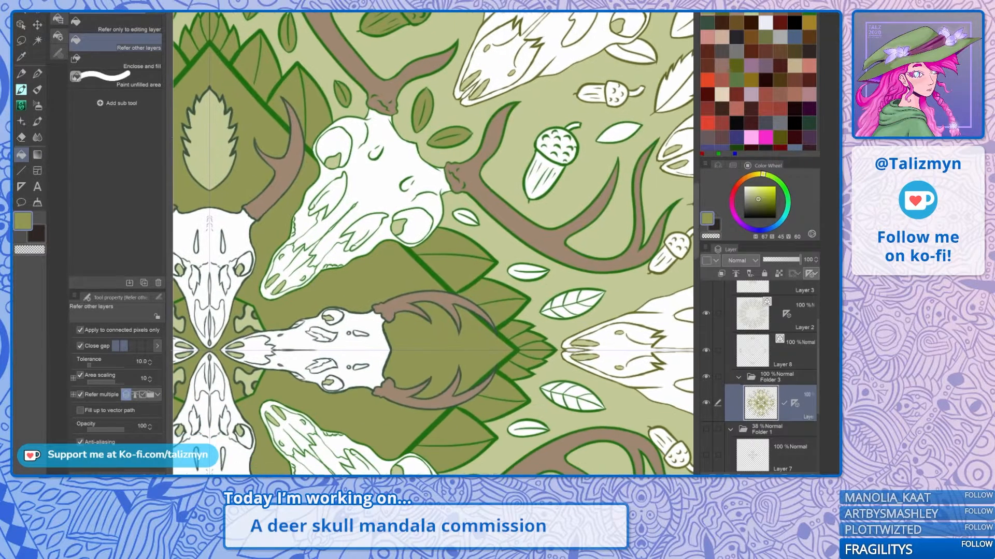
left_click(559, 313)
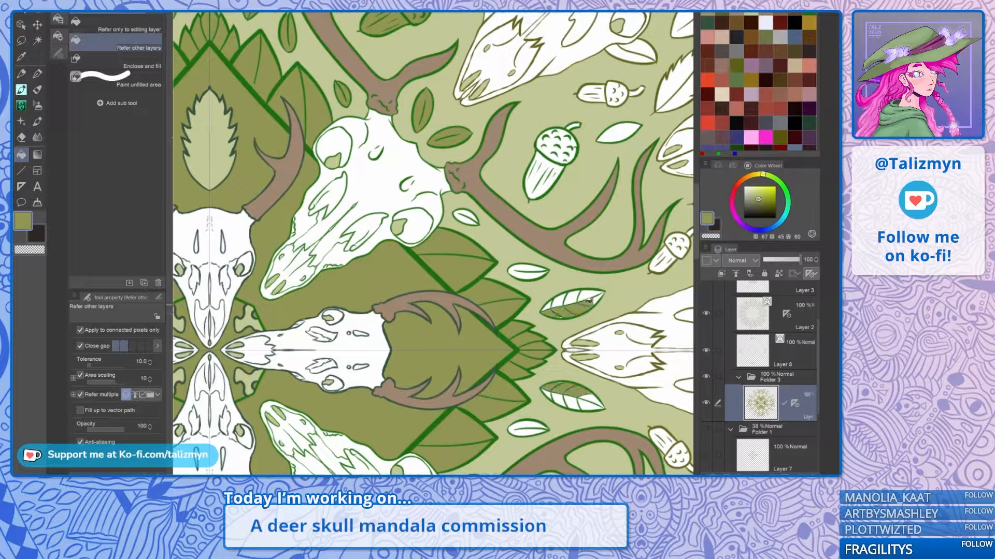
left_click(579, 297)
left_click(568, 299)
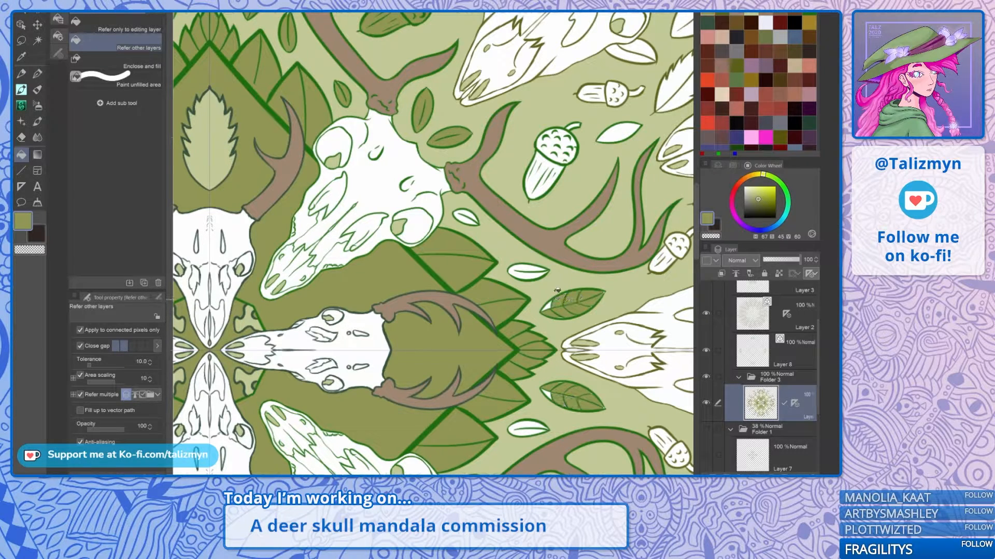
left_click(533, 275)
left_click(475, 219)
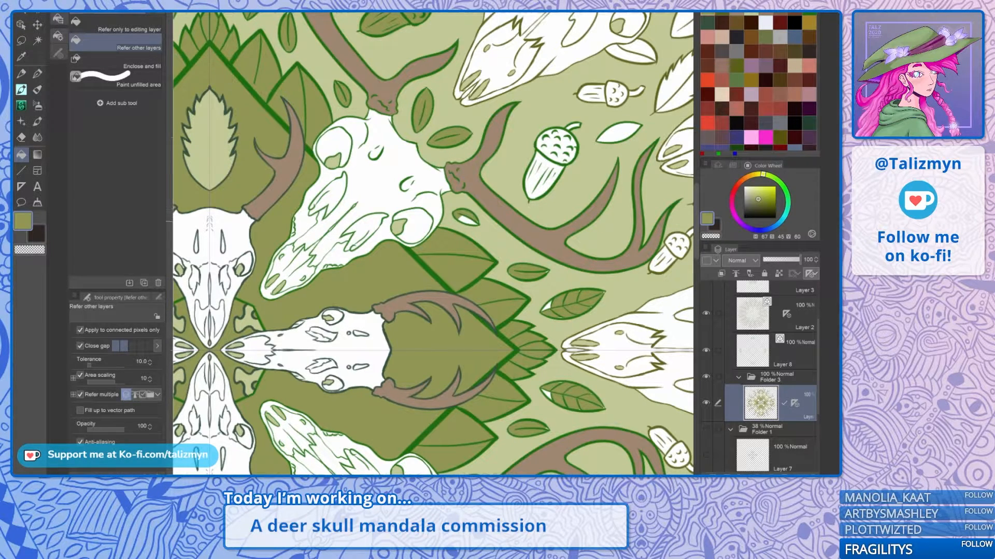
left_click(470, 220)
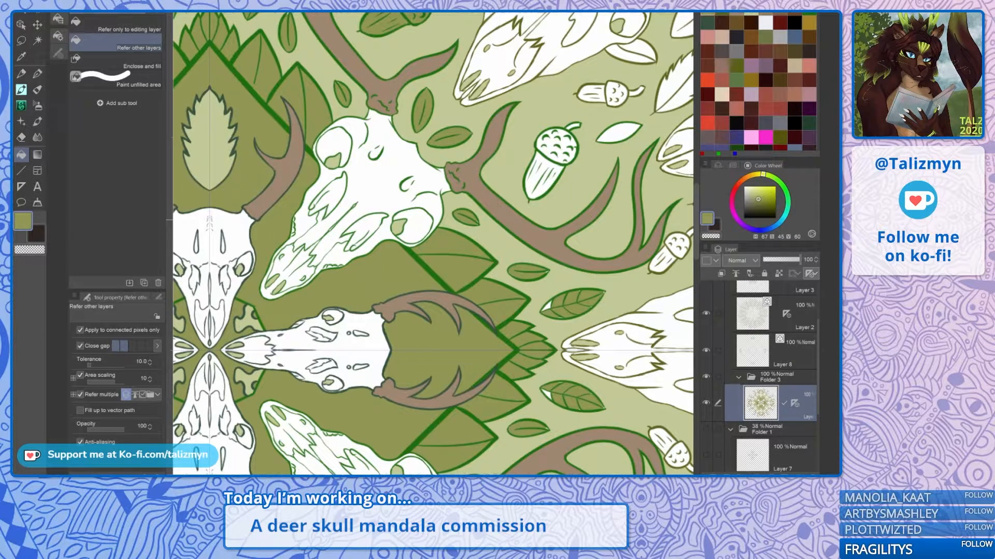
Step: Set the fill tolerance to 42 and fill the body and cap of the next green-outlined acorn with medium olive
left_click_drag(458, 338, 450, 276)
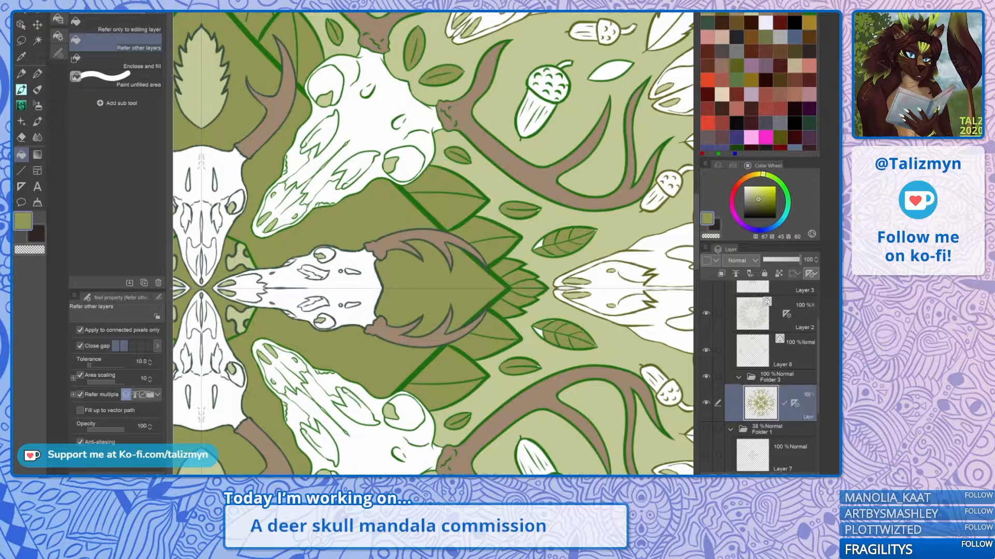
scroll(561, 245, "up", 4)
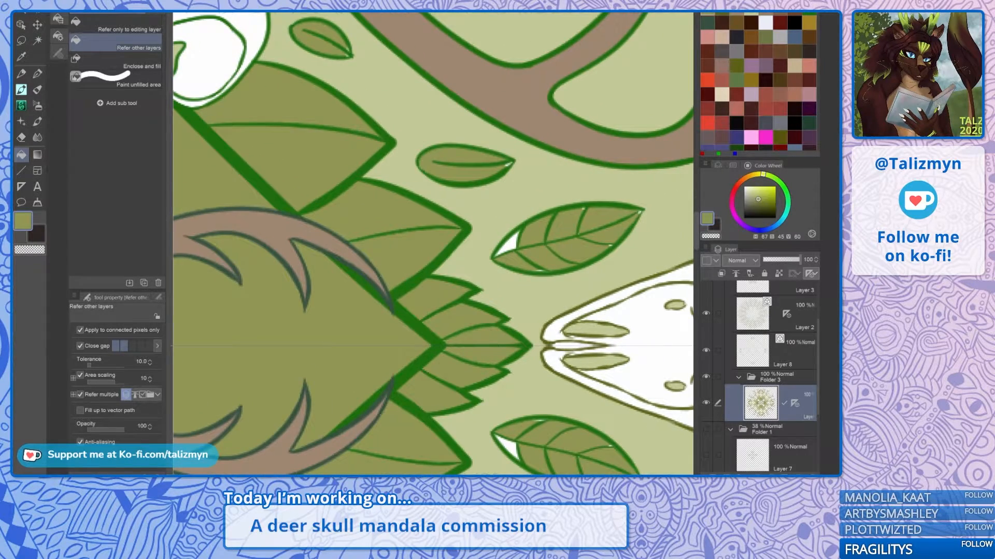
scroll(581, 257, "down", 3)
left_click_drag(575, 316, 514, 291)
scroll(514, 290, "up", 4)
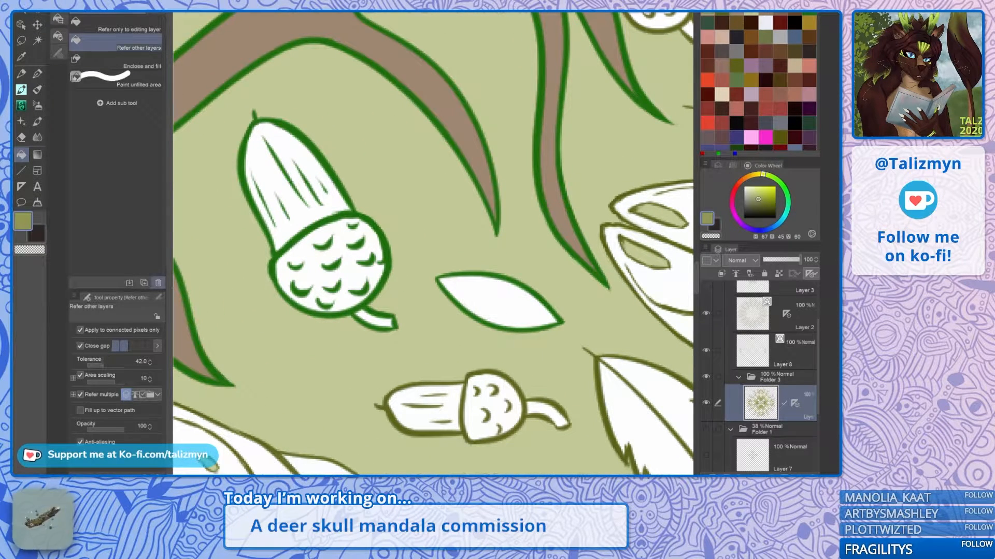
left_click(338, 198)
left_click(311, 253)
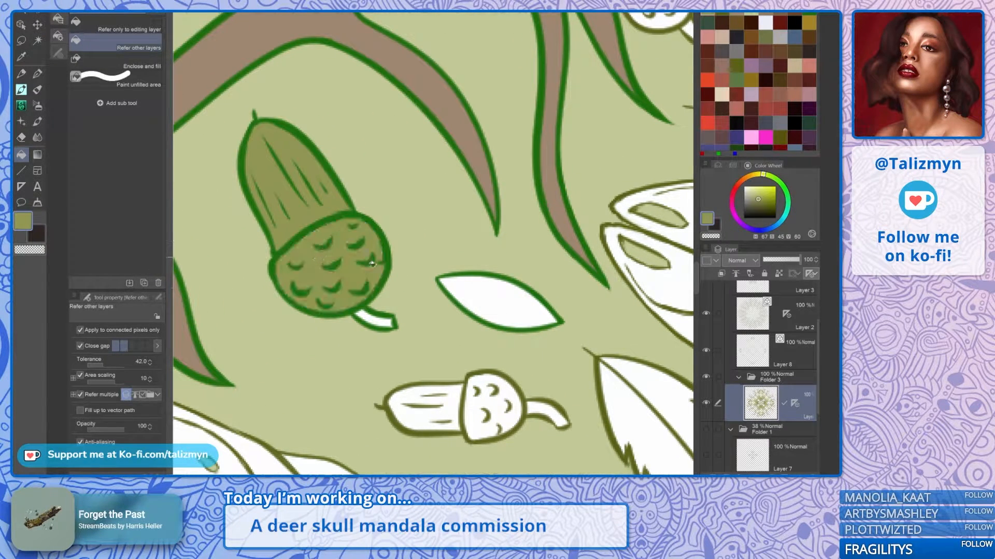
Step: Fill the green-outlined acorn's stem, the plain leaf beside it and both halves of the nearby serrated leaf with medium olive
left_click(378, 317)
left_click(512, 293)
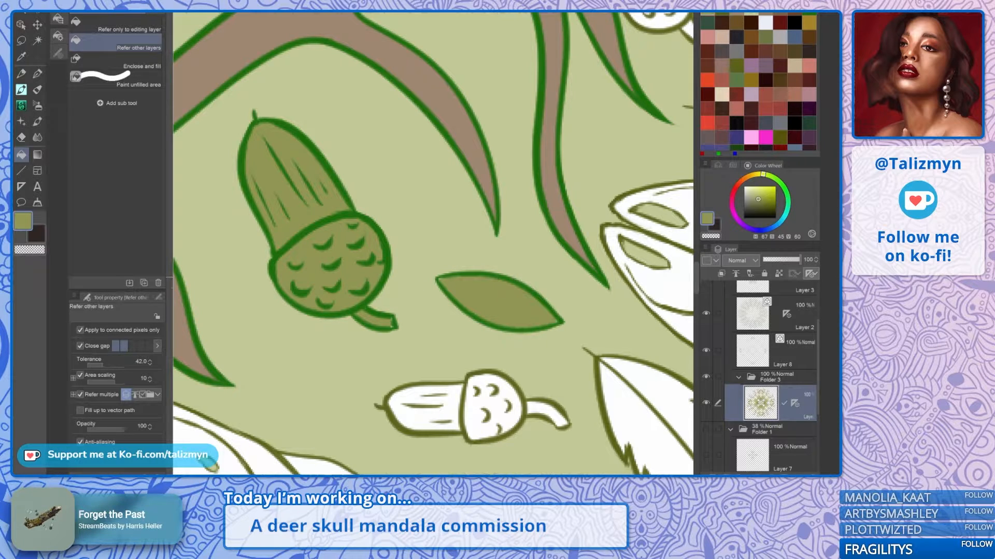
left_click_drag(611, 372, 473, 301)
left_click(548, 347)
left_click(528, 383)
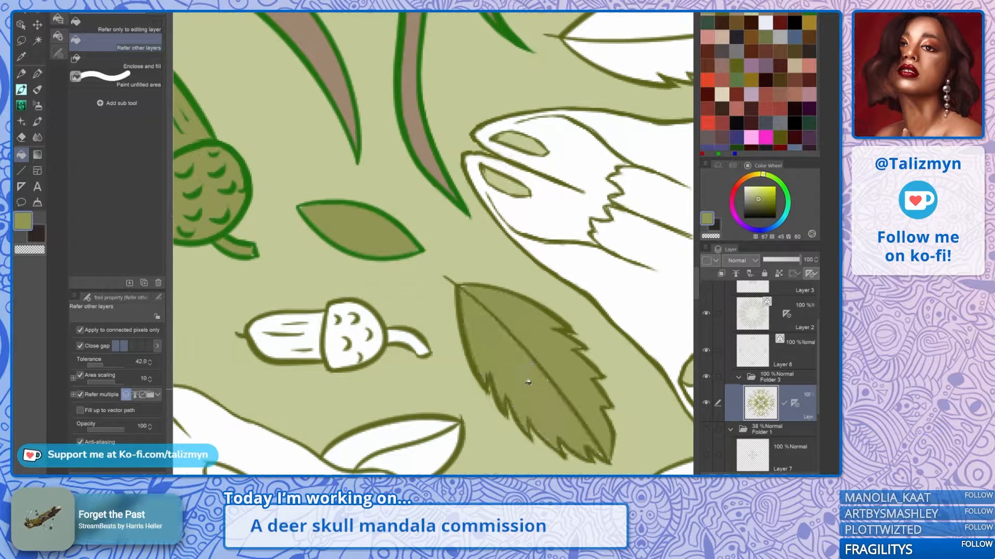
Step: Fill the leaf shape beside the diagonal skull's eye socket and the two veined leaves above its antler with medium olive
left_click_drag(528, 382, 523, 222)
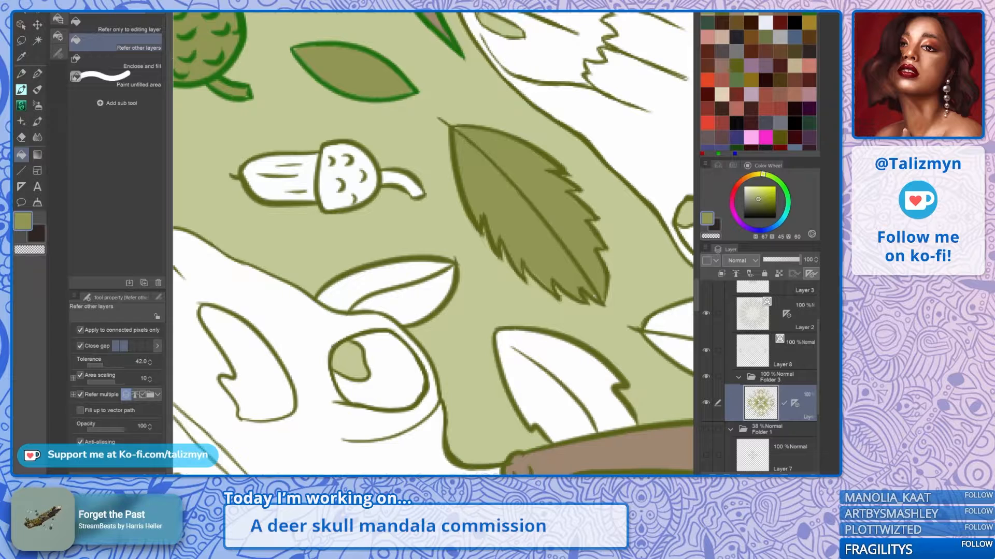
left_click(428, 292)
left_click(402, 271)
left_click(581, 368)
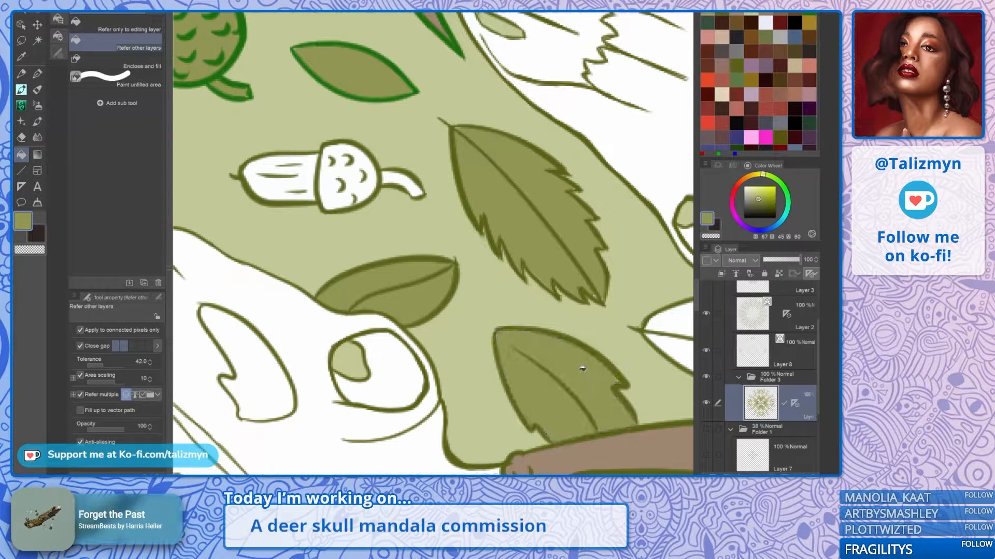
left_click_drag(581, 368, 351, 372)
left_click(540, 327)
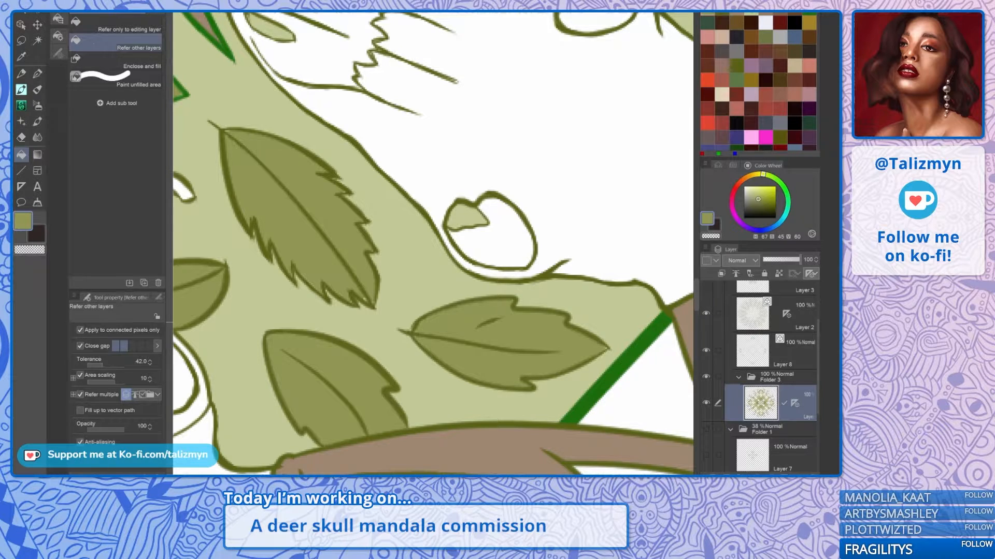
Step: Fill the leaf below the diagonal skull's antler base and every section of the large layered leaf with medium olive
scroll(568, 325, "down", 4)
left_click_drag(544, 443, 518, 293)
left_click(518, 293)
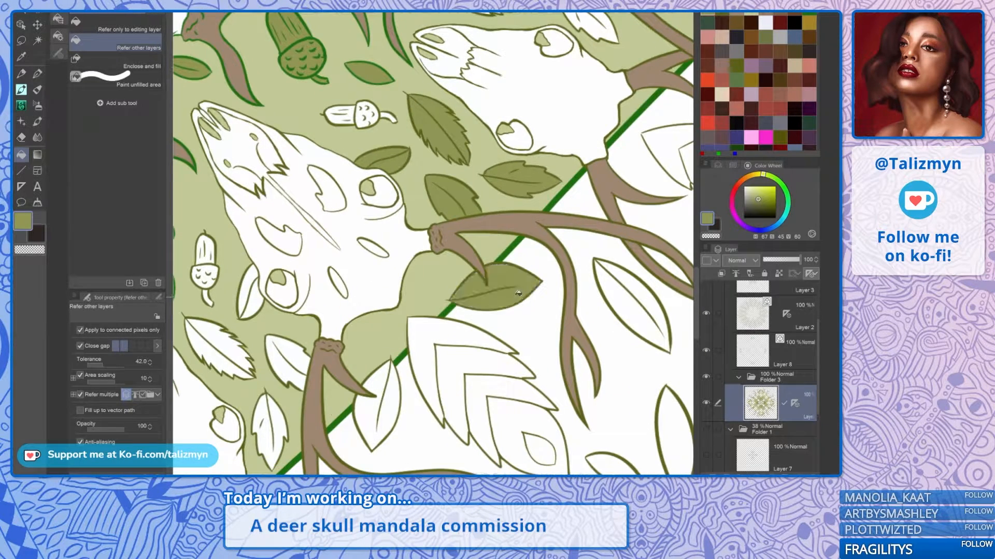
left_click(480, 357)
left_click(472, 334)
left_click(530, 420)
left_click(539, 447)
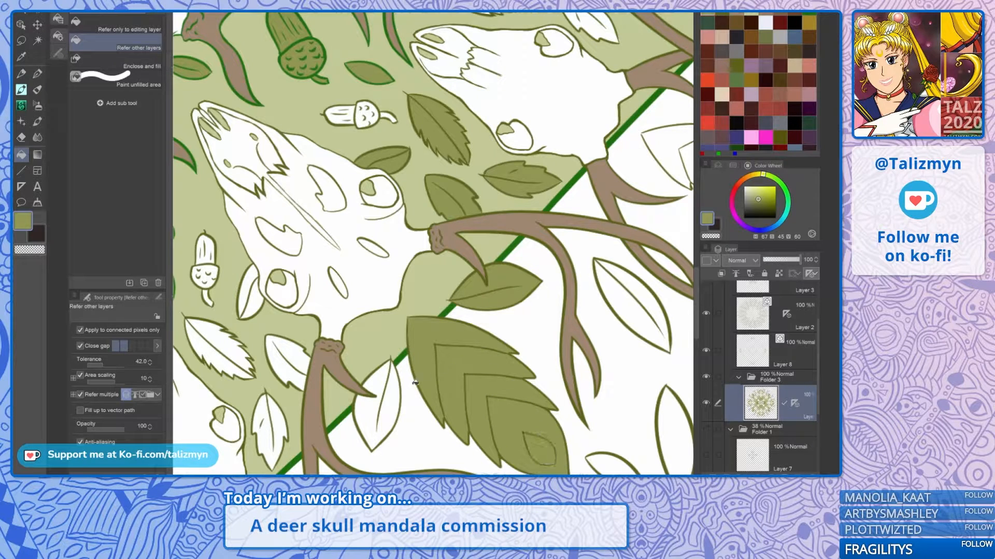
Step: Fill the leaves on either side of the diagonal skull's lower antler and the nearby serrated leaf with medium olive
left_click(394, 407)
left_click(290, 365)
left_click(283, 408)
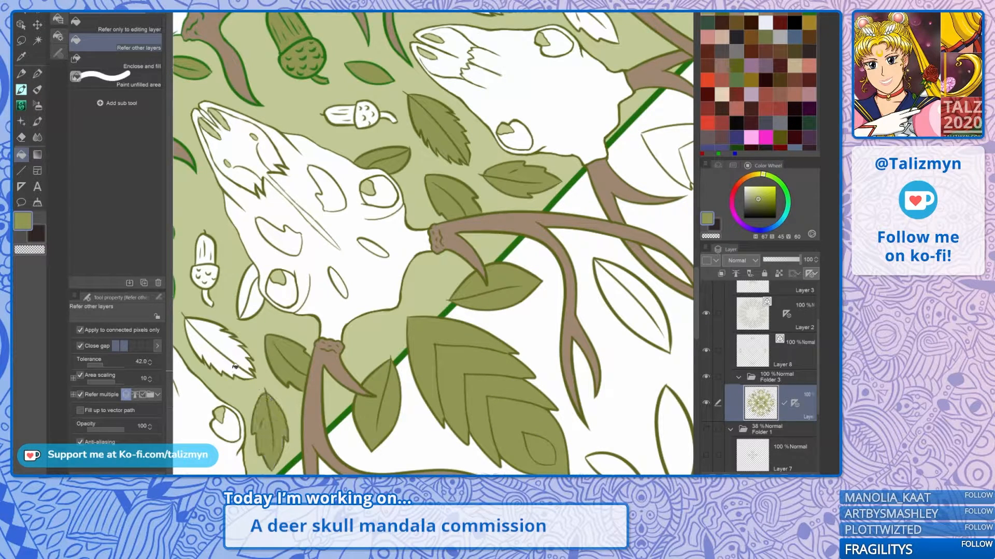
left_click(236, 365)
left_click(198, 330)
Step: Fill the body, cap and stem of the two small acorns flanking the diagonal skull with medium olive
left_click_drag(362, 233, 422, 270)
left_click(270, 329)
left_click(266, 309)
left_click(269, 282)
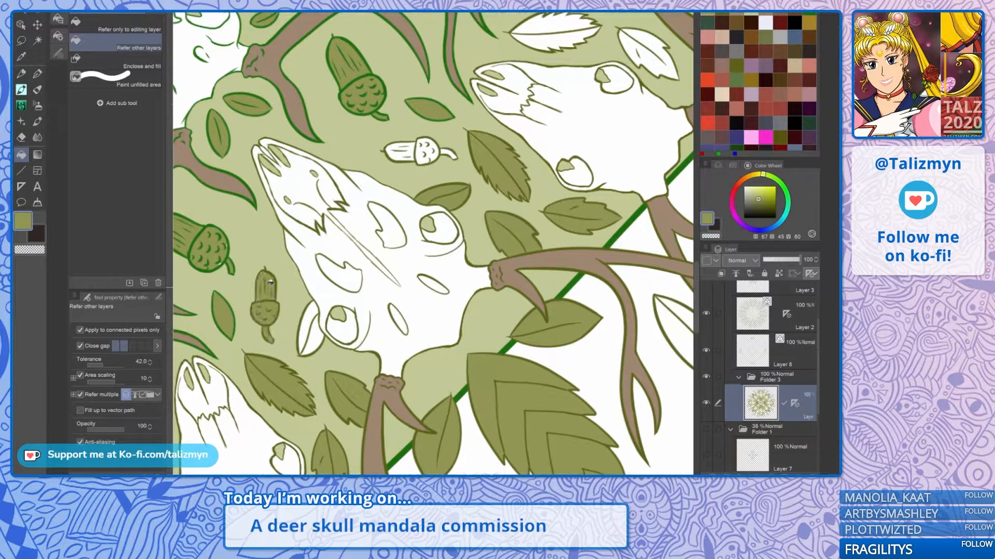
left_click(409, 150)
left_click(427, 146)
left_click(445, 144)
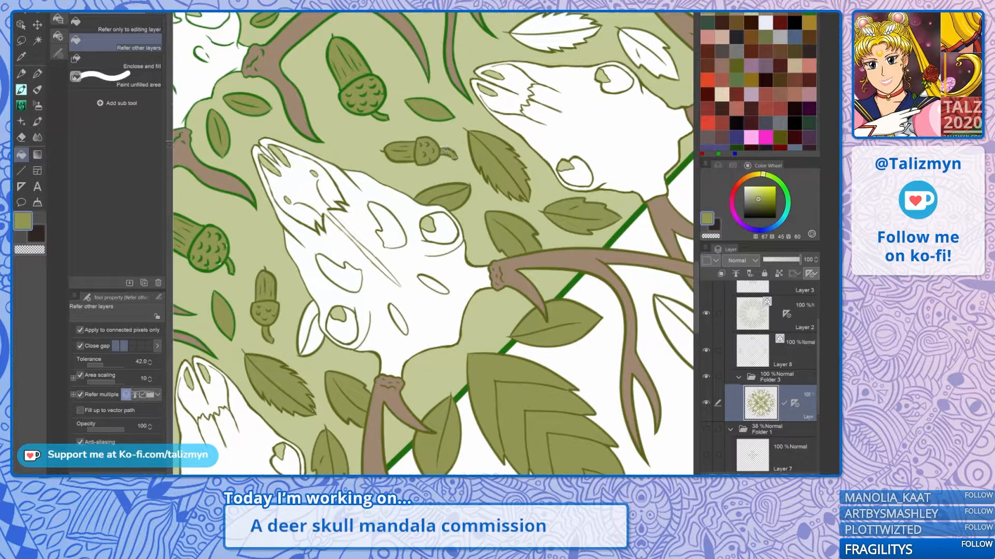
Step: Fill the veined leaf between the outer antlers and all sections of the smaller layered leaf above them with medium olive
left_click_drag(621, 291, 365, 252)
left_click(436, 303)
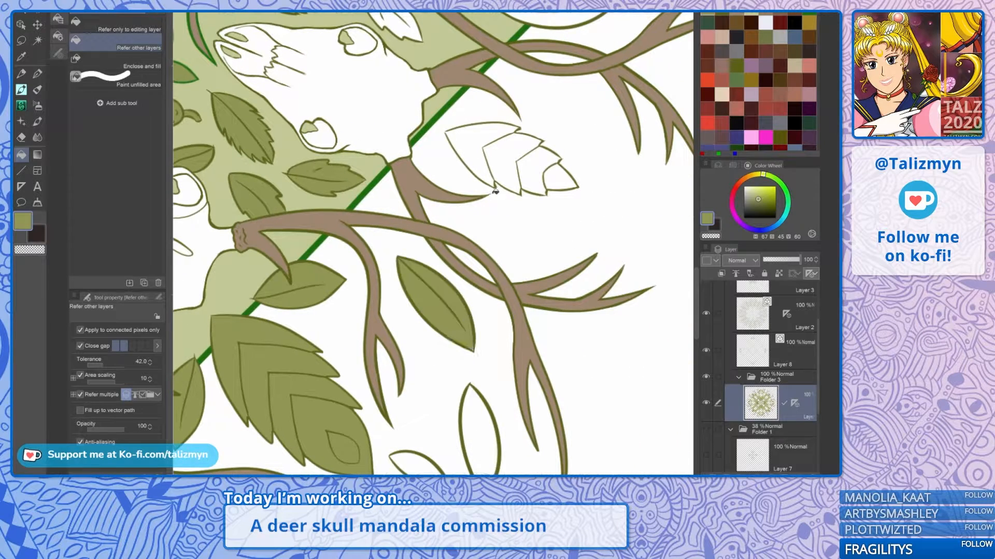
left_click(478, 141)
left_click(512, 158)
left_click(543, 161)
left_click(557, 175)
Step: Fill the loose plain leaves and the veined leaf beyond the large layered leaf's tip with medium olive
left_click_drag(466, 373, 434, 186)
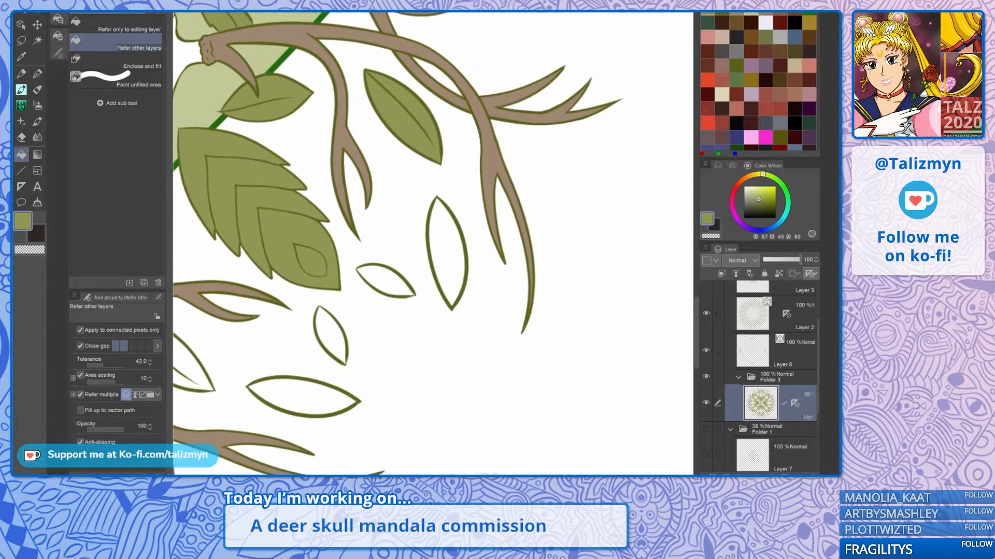
left_click(446, 254)
left_click(386, 280)
left_click(331, 336)
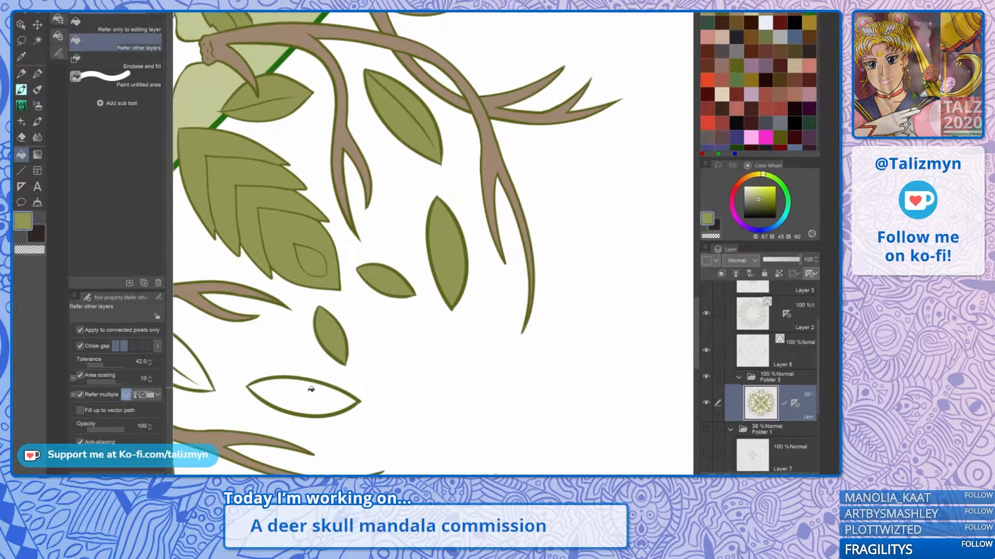
left_click(303, 393)
left_click(188, 363)
Step: Fill the lower layered leaf and the remaining leaves and acorn around the bottom skull and its antlers with medium olive
key("ctrl+minus")
key("ctrl+minus")
key("ctrl+minus")
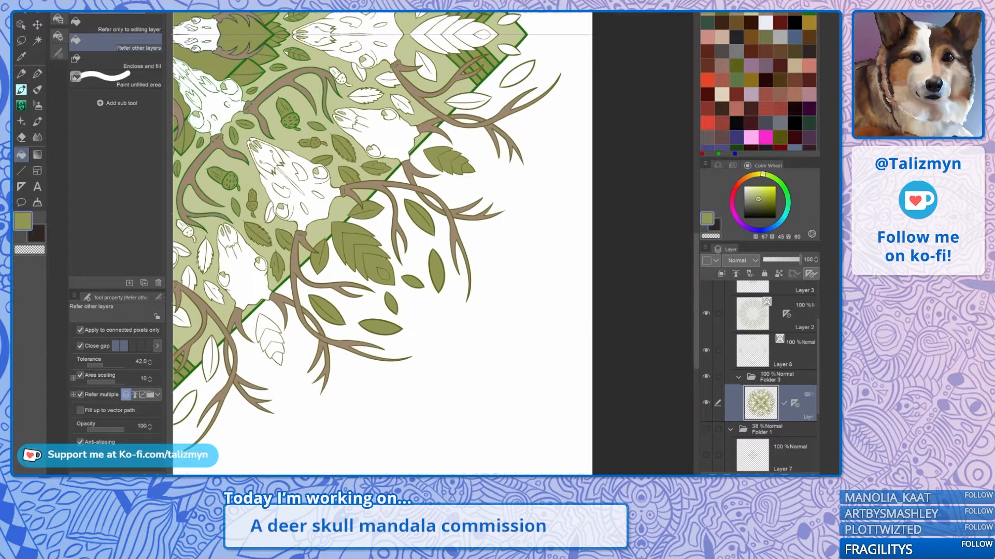
left_click_drag(388, 259, 490, 273)
left_click(389, 342)
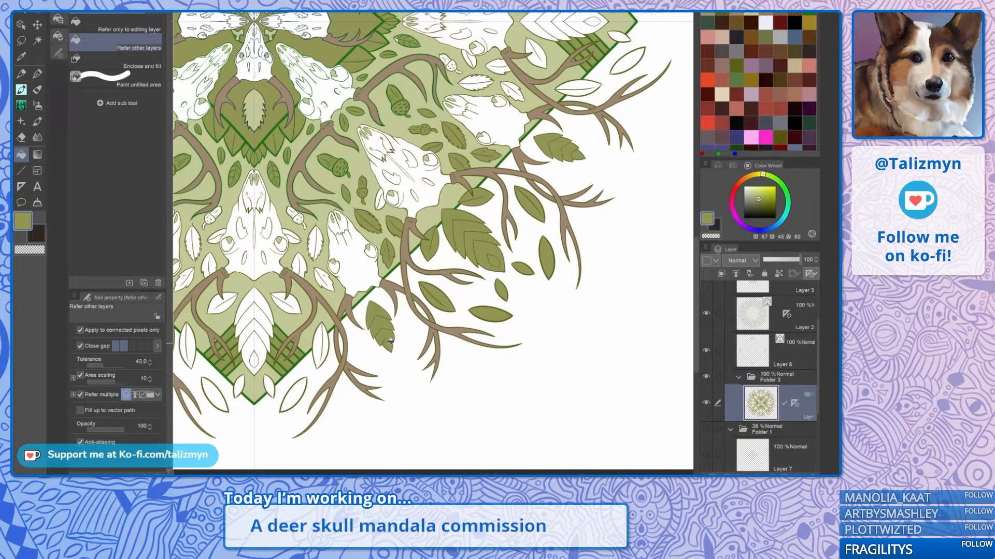
left_click(326, 346)
left_click(293, 394)
mouse_move(261, 362)
left_mouse_down()
mouse_move(260, 313)
mouse_move(276, 287)
mouse_move(298, 295)
mouse_move(317, 265)
mouse_move(322, 239)
mouse_move(308, 212)
mouse_move(410, 274)
mouse_move(419, 337)
left_mouse_up()
scroll(407, 271, "up", 6)
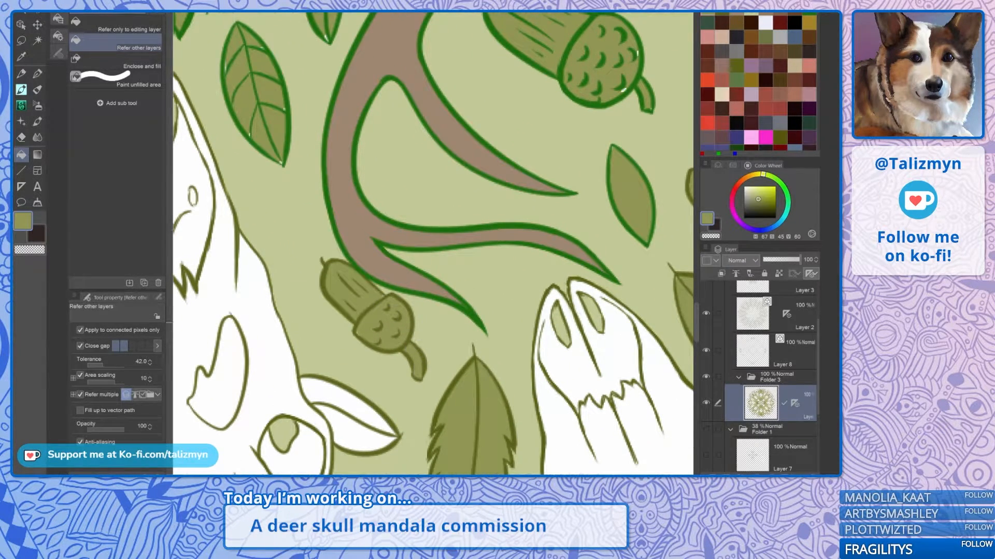
Step: Fill the serrated and veined leaves beside the right-hand horizontal skull with medium olive
scroll(432, 244, "down", 6)
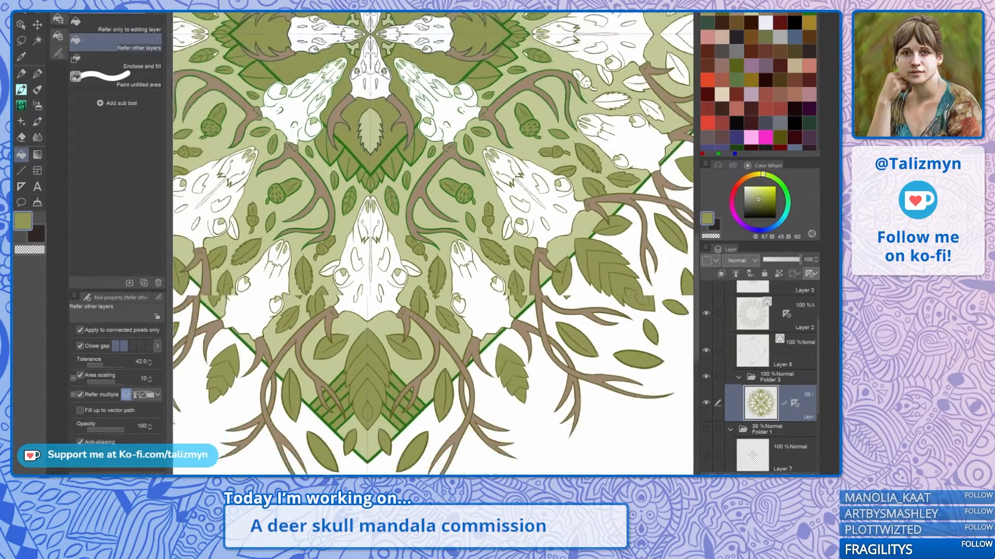
scroll(432, 243, "down", 5)
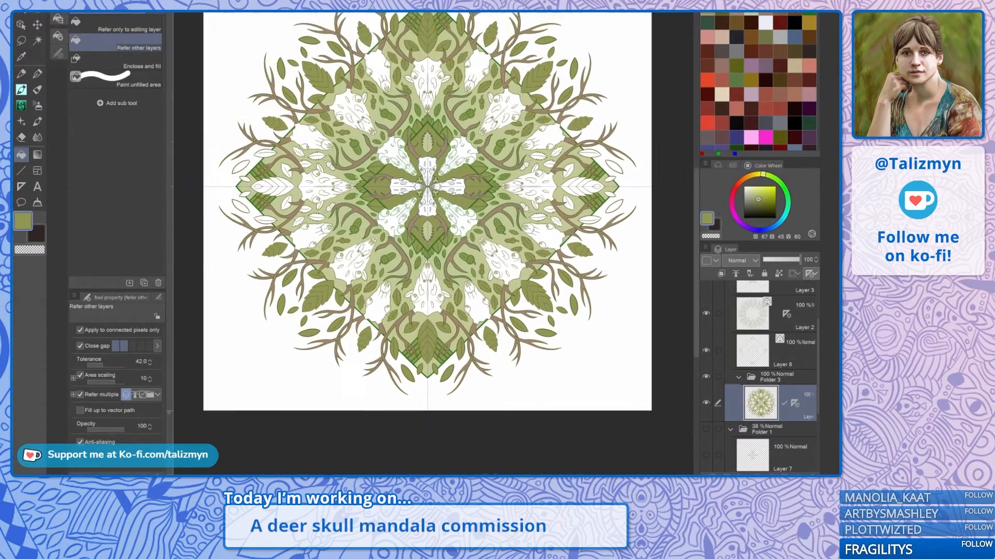
left_click_drag(432, 244, 367, 324)
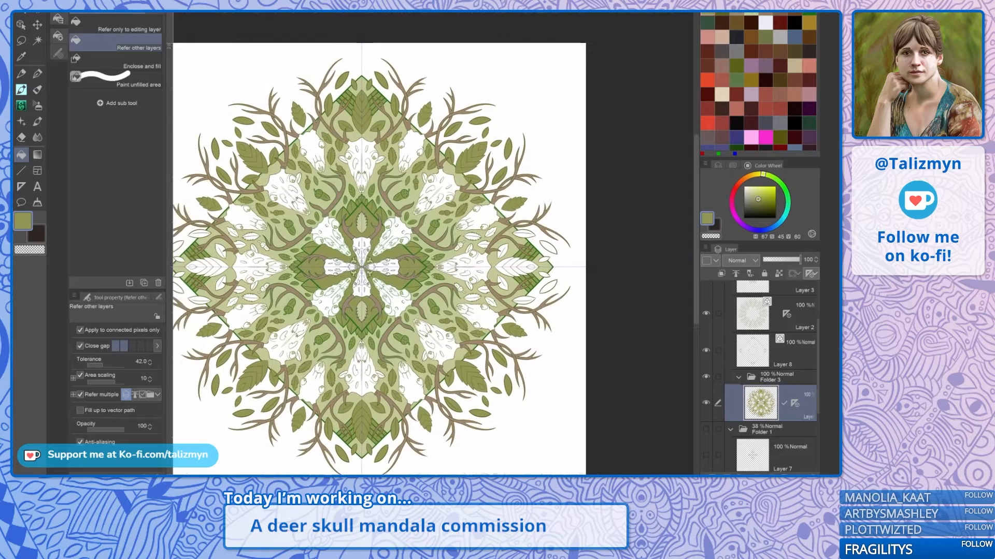
scroll(487, 281, "up", 3)
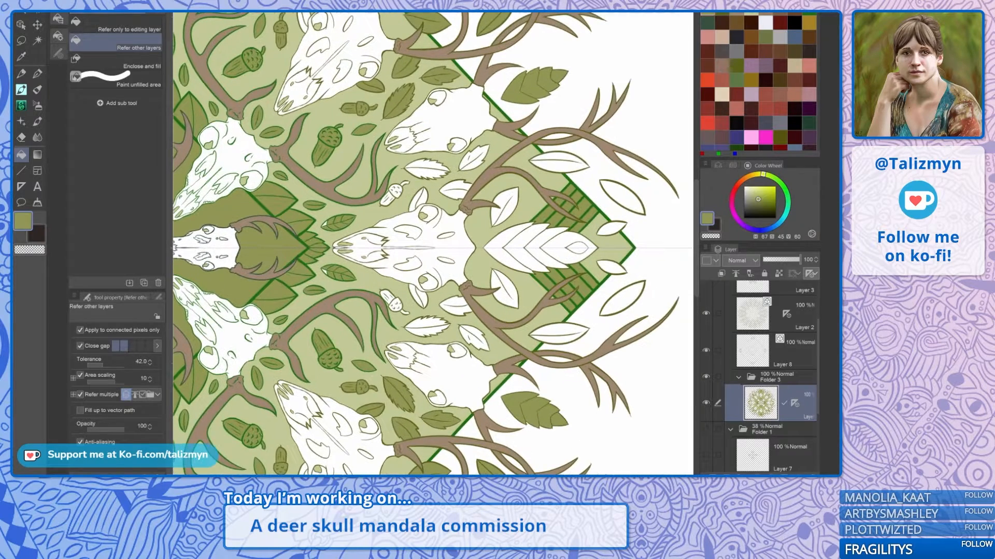
left_click(431, 324)
left_click(458, 303)
left_click(480, 336)
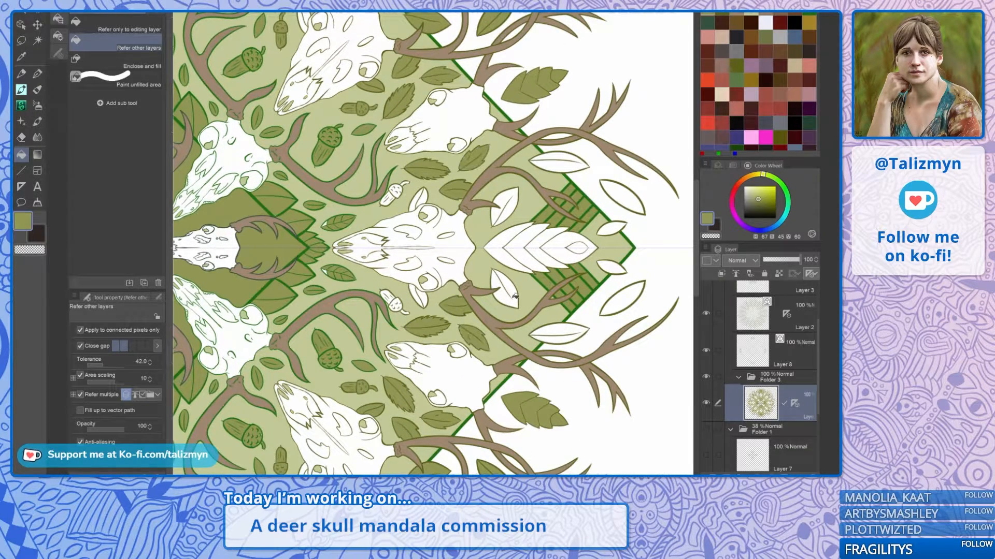
Step: Fill the leaf at the right-hand antler base, the large layered leaf and the plain leaves around the mandala's right tip with medium olive
left_click(508, 292)
left_click(559, 247)
left_click(574, 246)
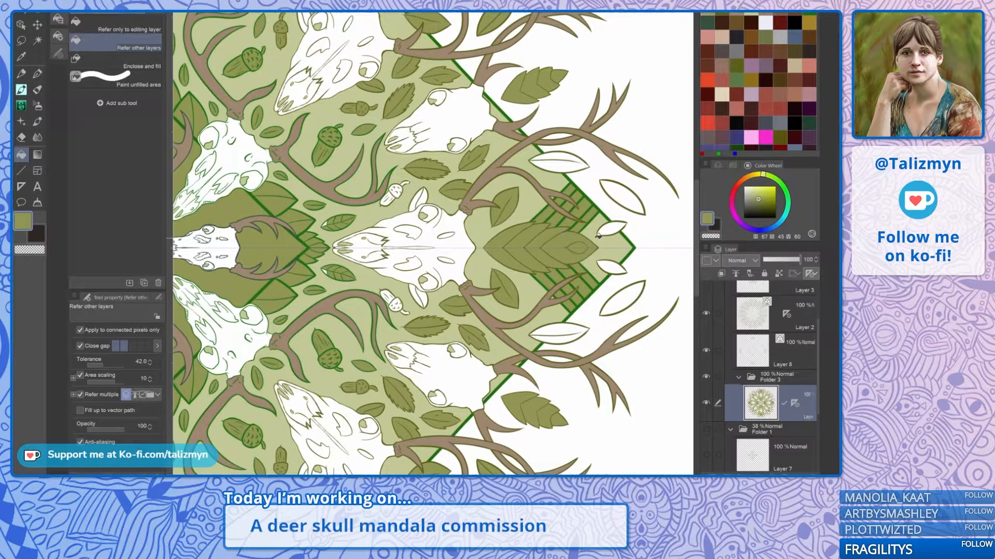
left_click(617, 226)
left_click(632, 202)
left_click(573, 163)
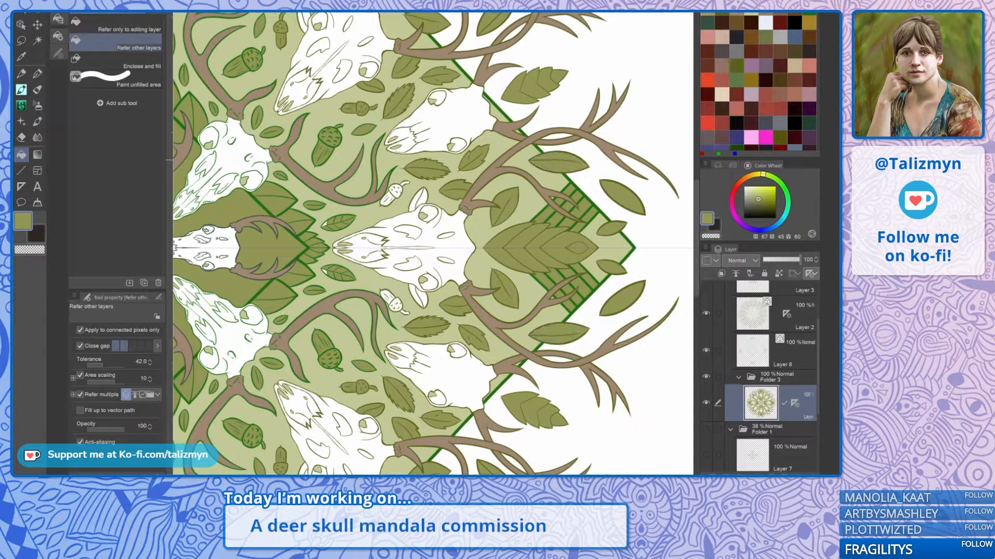
Step: Fill the small acorn beside the right-hand horizontal skull with medium olive and check the whole mandala for missed areas
left_click(394, 298)
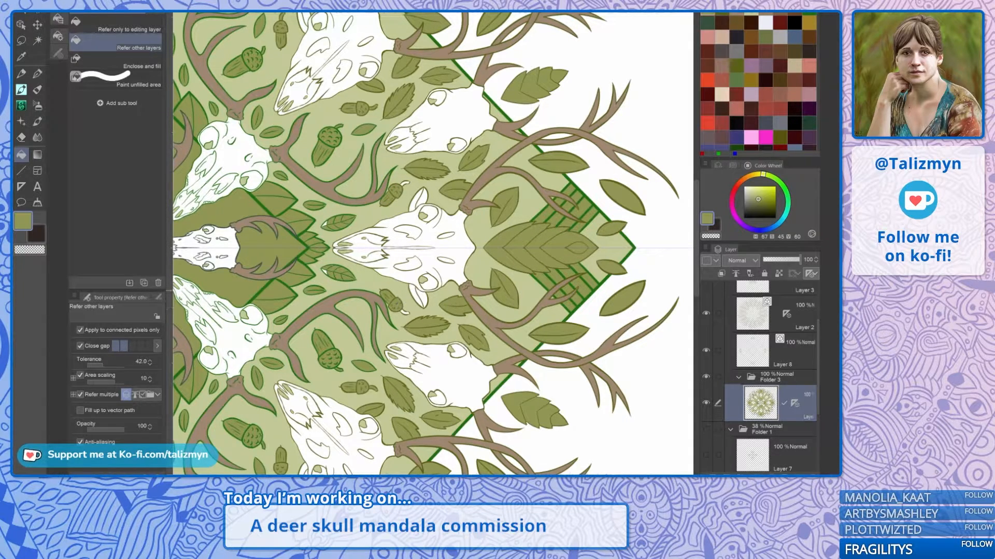
scroll(405, 188, "up", 4)
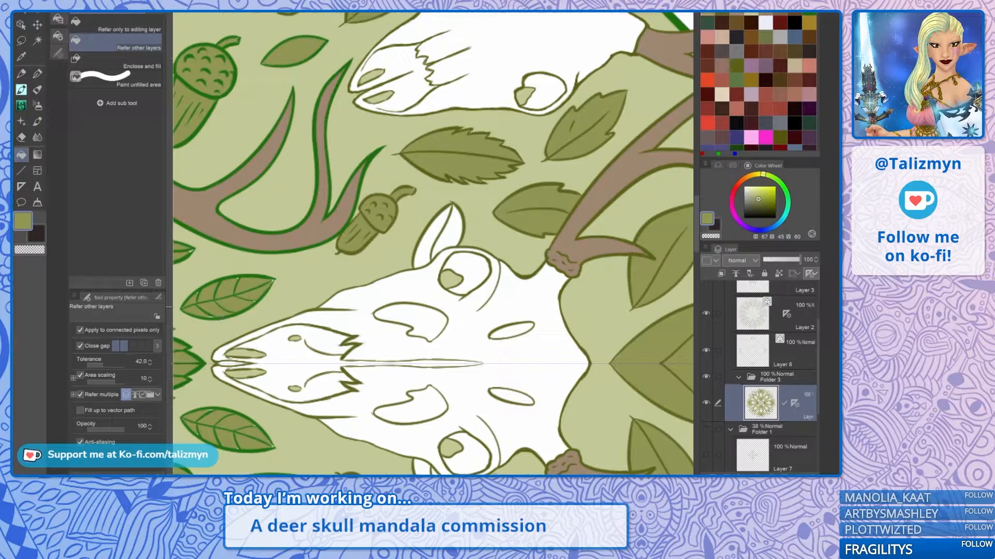
scroll(598, 311, "down", 4)
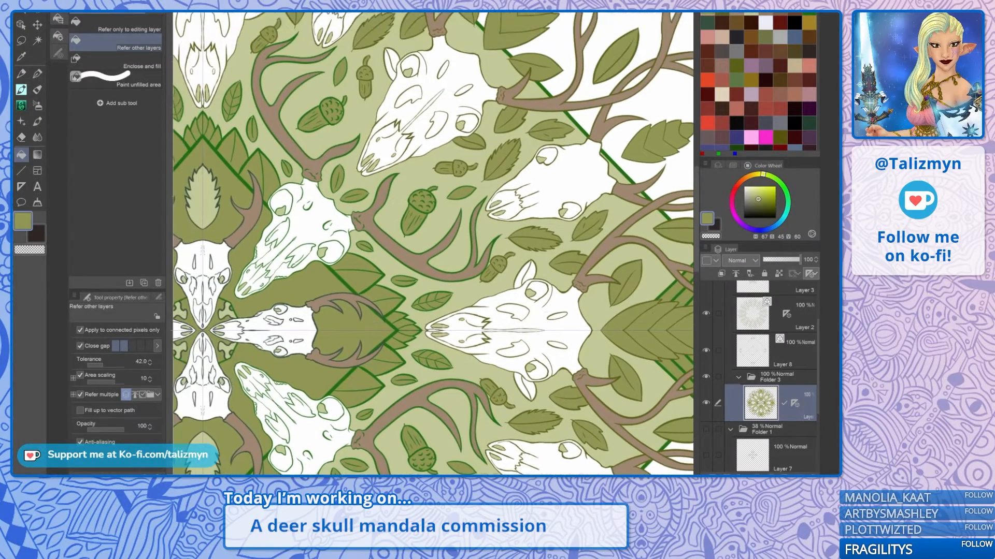
scroll(462, 209, "down", 5)
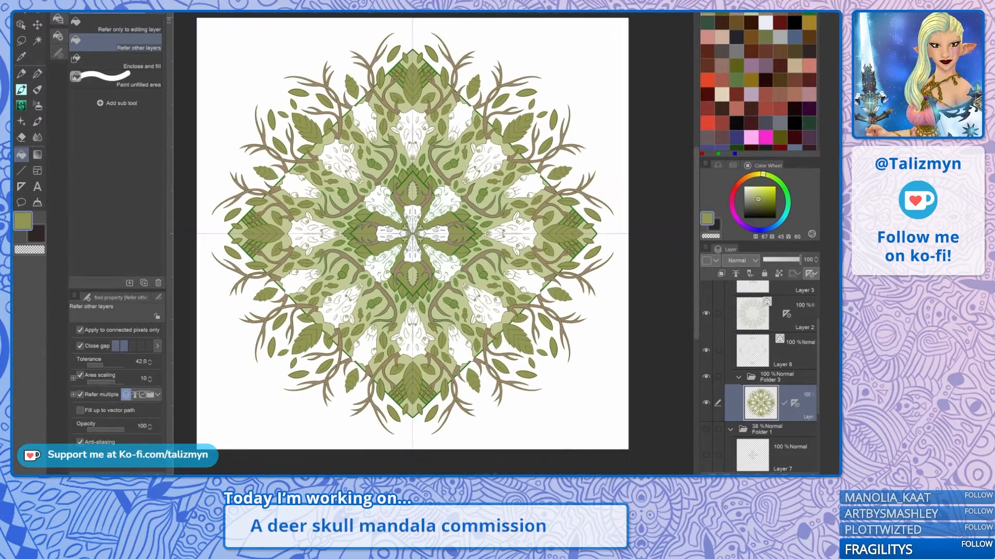
Step: Touch up small unfilled gaps in the acorns and the plain leaf between them with the G-pen in medium olive
key("p")
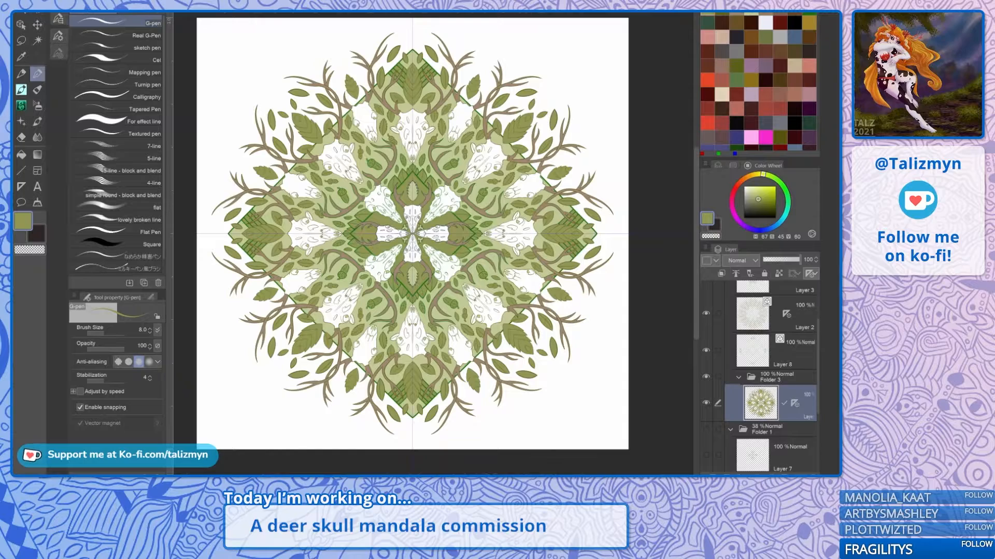
scroll(474, 293, "up", 5)
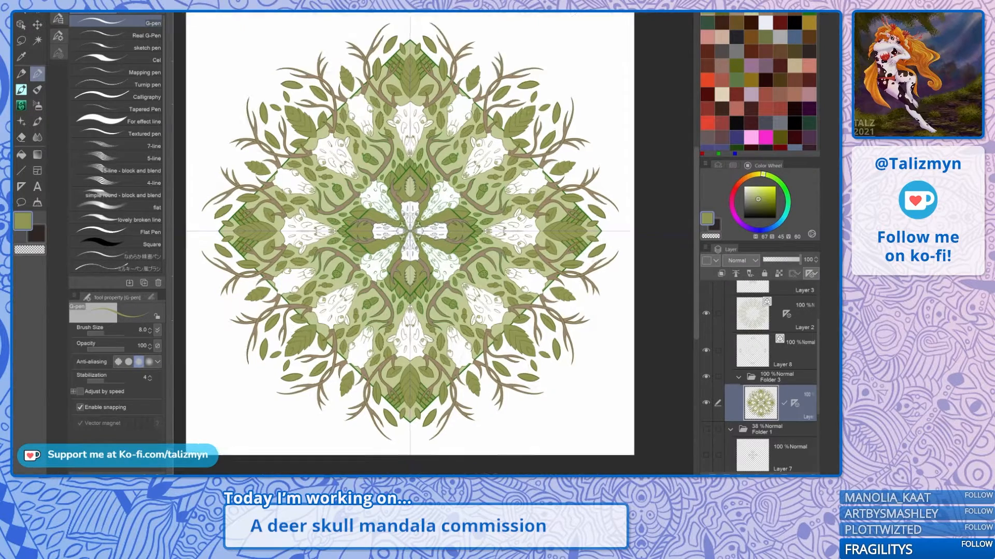
left_click_drag(474, 292, 525, 242)
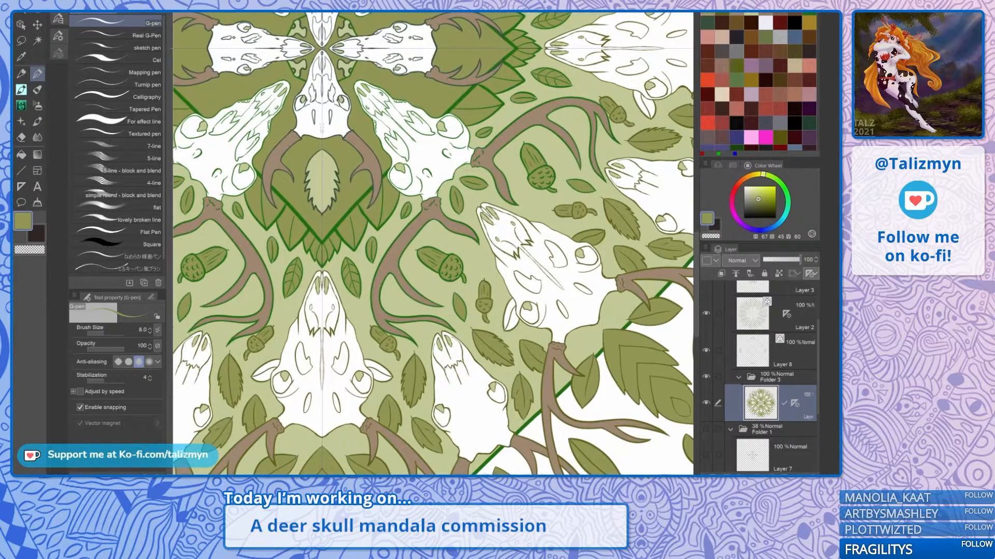
scroll(452, 270, "up", 6)
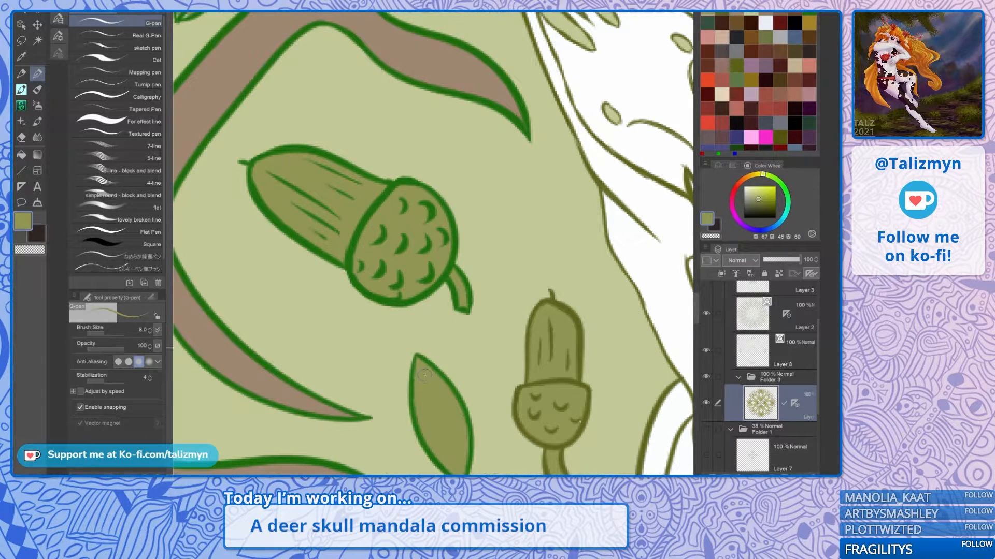
left_click_drag(428, 348, 373, 221)
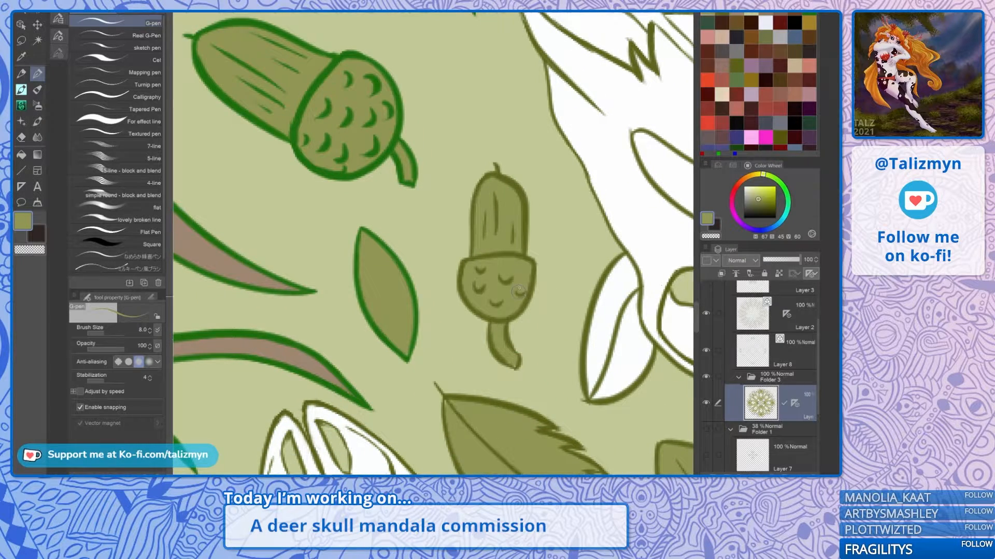
scroll(562, 277, "down", 4)
Step: Touch up the unfilled tips and edges of the serrated leaves around the small lower-right diagonal skull in medium olive
scroll(612, 429, "up", 3)
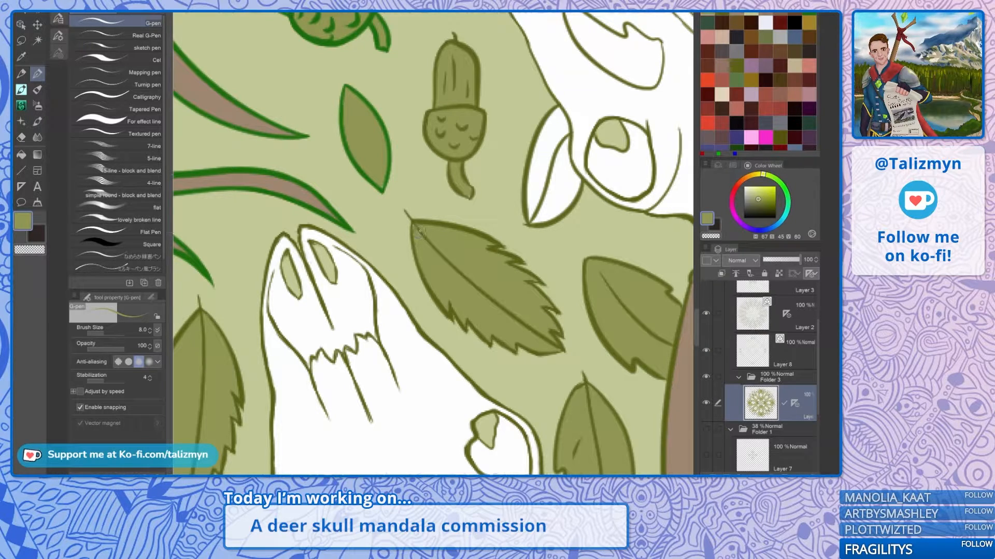
left_click_drag(525, 268, 429, 86)
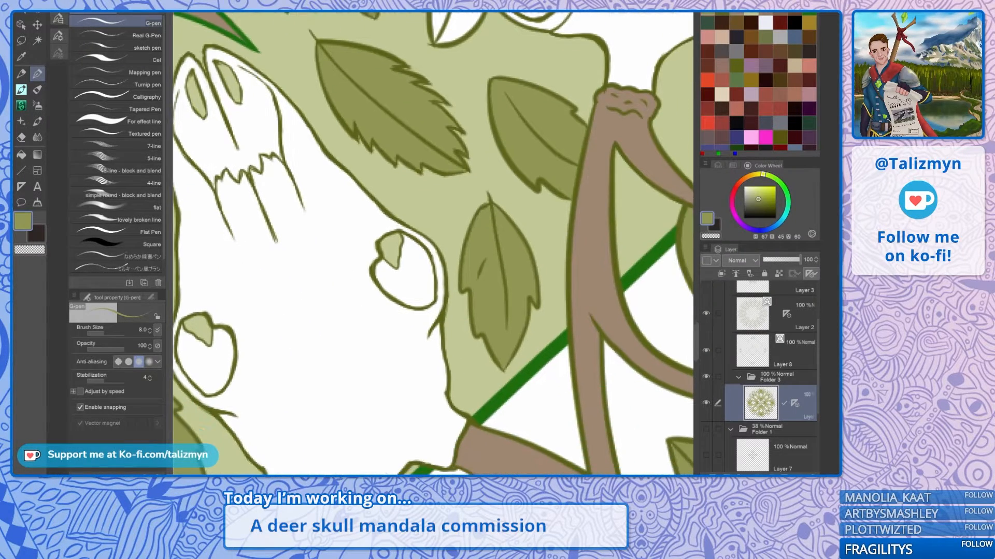
left_click_drag(394, 332, 540, 164)
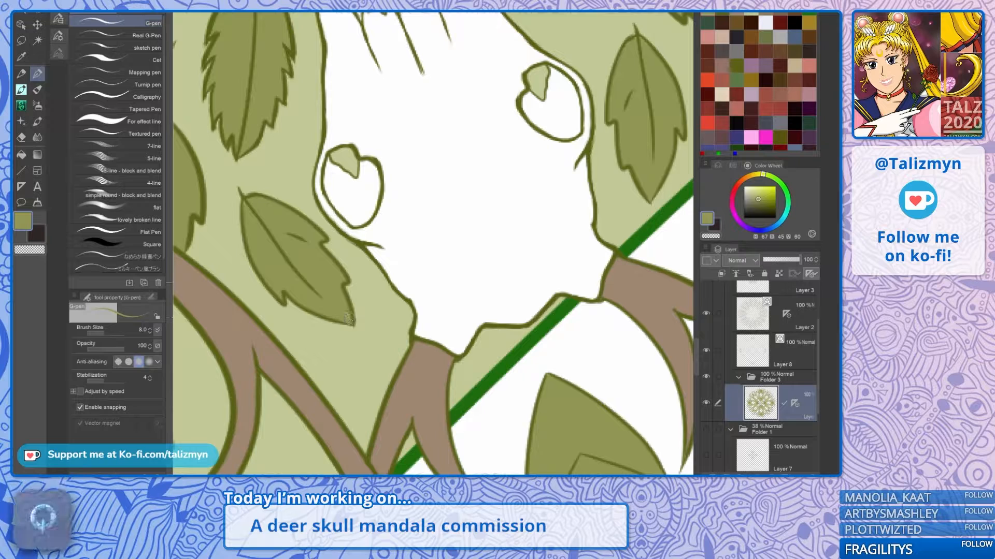
left_click_drag(350, 321, 516, 388)
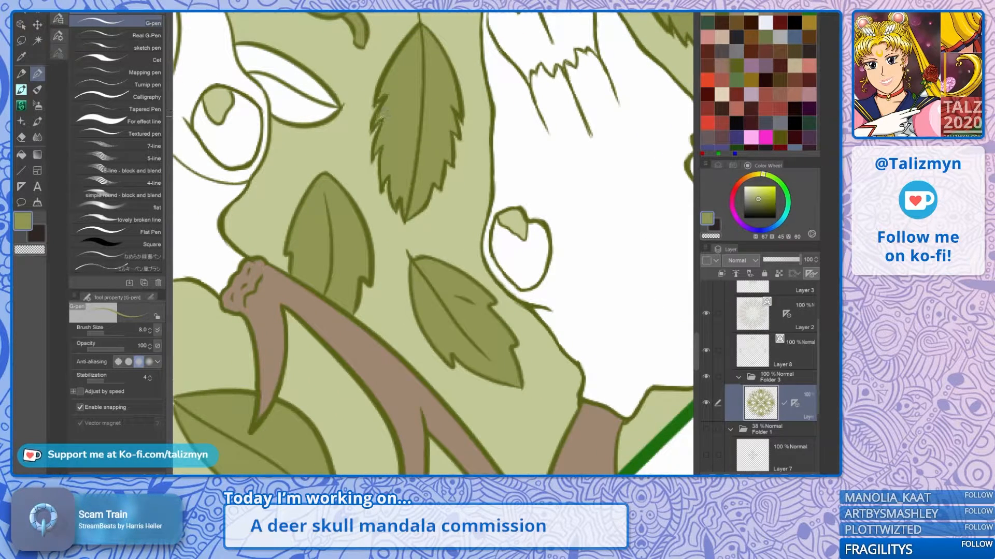
Step: Clean up the background along the long serrated leaf's edge with light olive, and set the drawing color back to medium olive
left_click(721, 15)
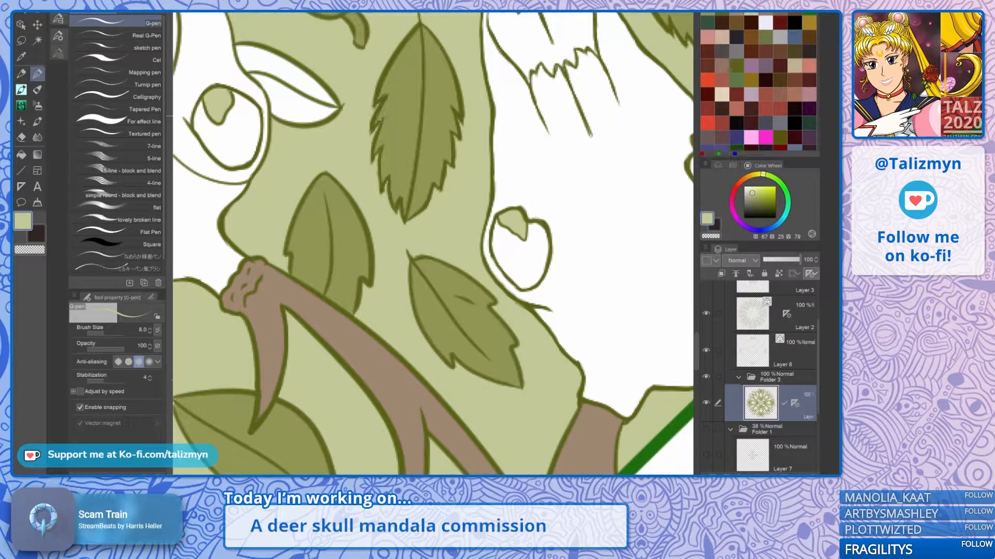
left_click_drag(383, 123, 423, 102)
left_click(708, 15)
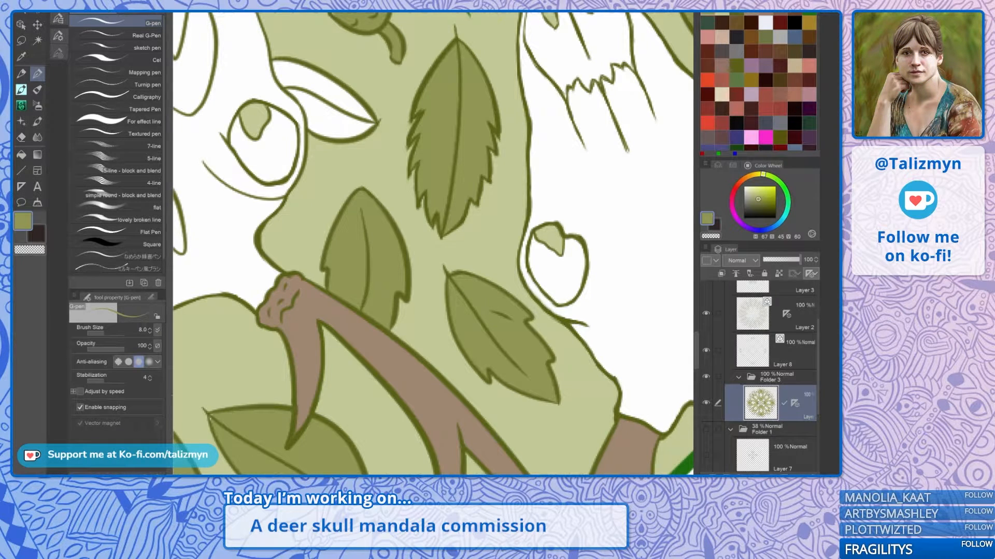
Step: Touch up the leaf under the bottom skull's short antler tine in medium olive and the tine's tip in brown
scroll(445, 279, "down", 2)
left_click_drag(405, 321, 498, 228)
scroll(409, 286, "up", 3)
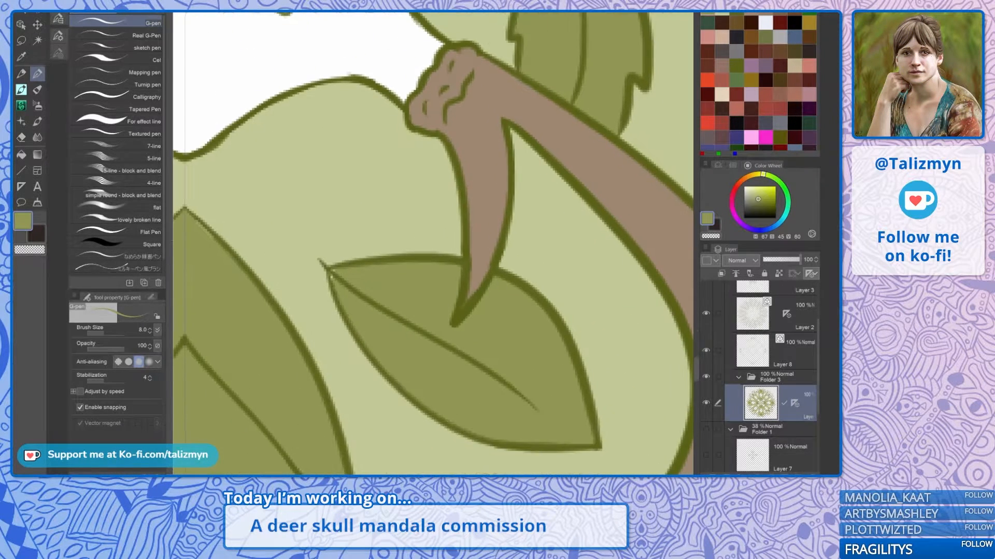
left_click_drag(384, 259, 507, 293)
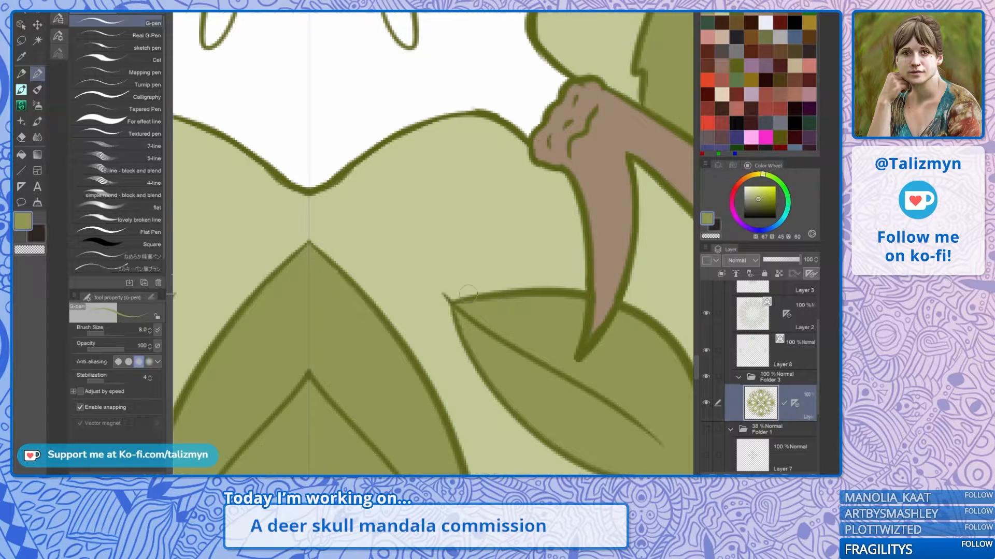
left_click(589, 333, "alt")
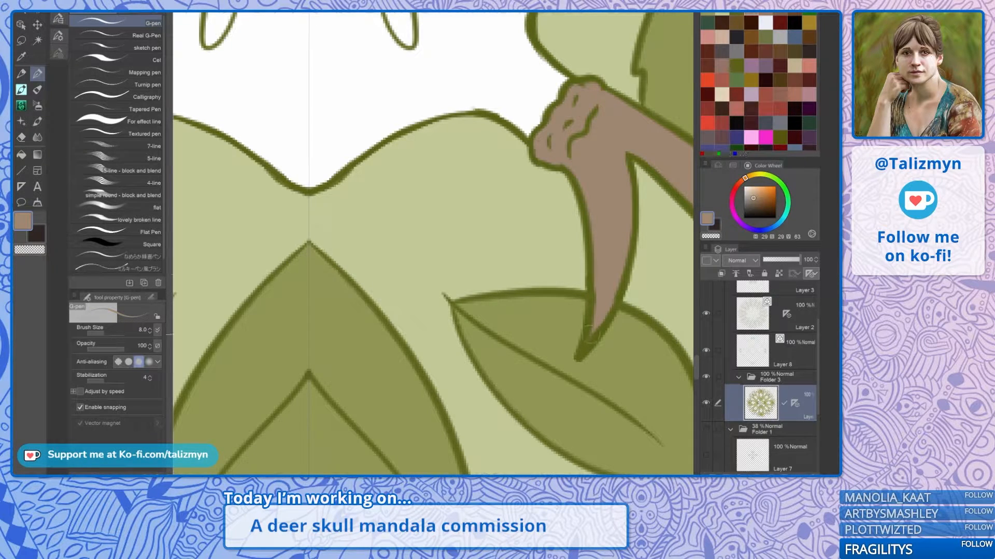
left_click(600, 355, "alt")
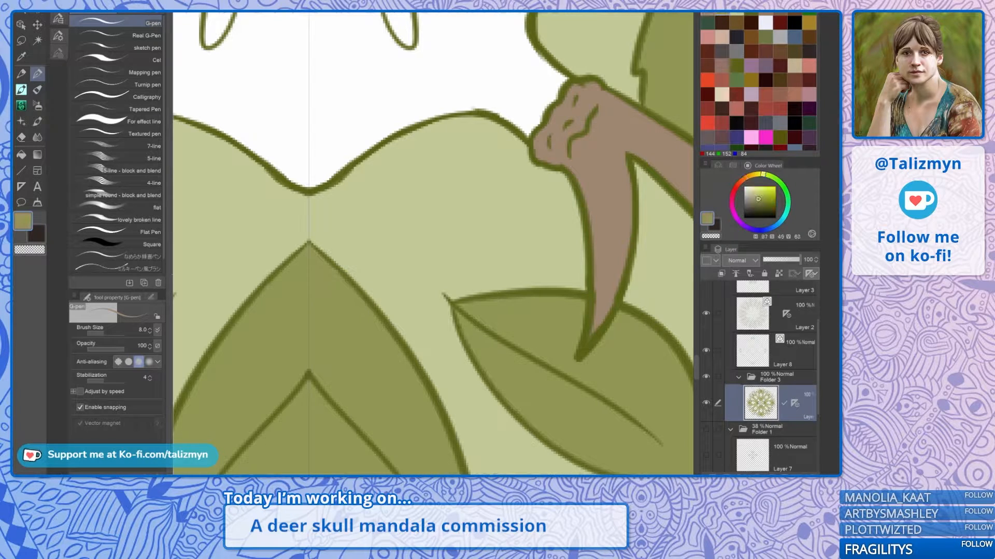
Step: Check the large layered leaf and the plain leaves at the mandala's bottom tip for gaps, using medium olive for touch-ups
scroll(514, 286, "down", 3)
left_click_drag(514, 331, 512, 170)
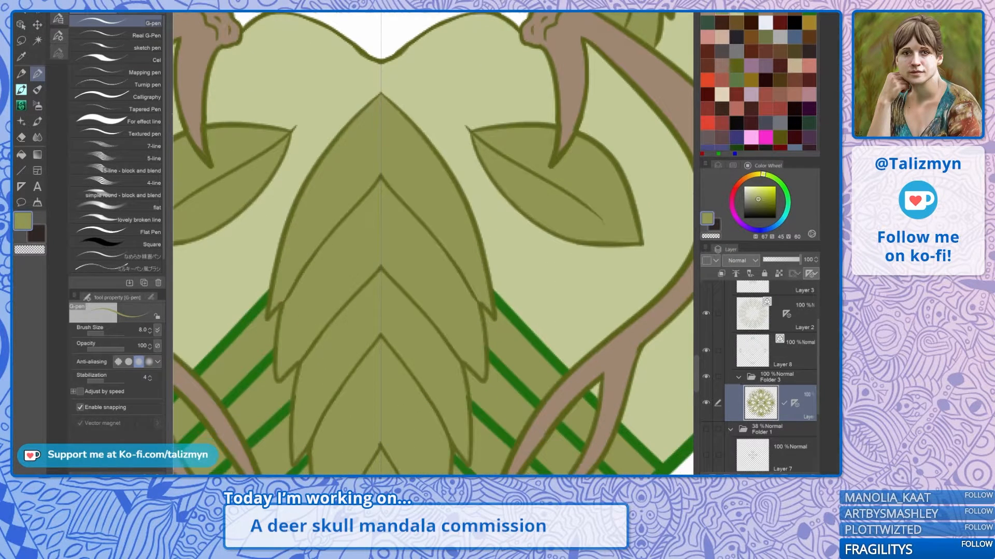
left_click_drag(513, 311, 515, 200)
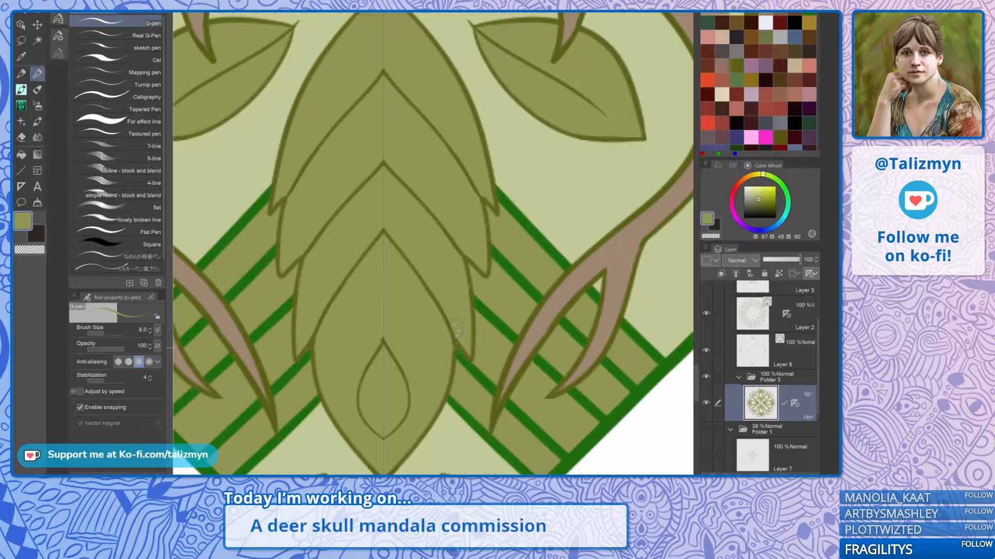
left_click_drag(482, 211, 385, 14)
left_click_drag(414, 311, 405, 169)
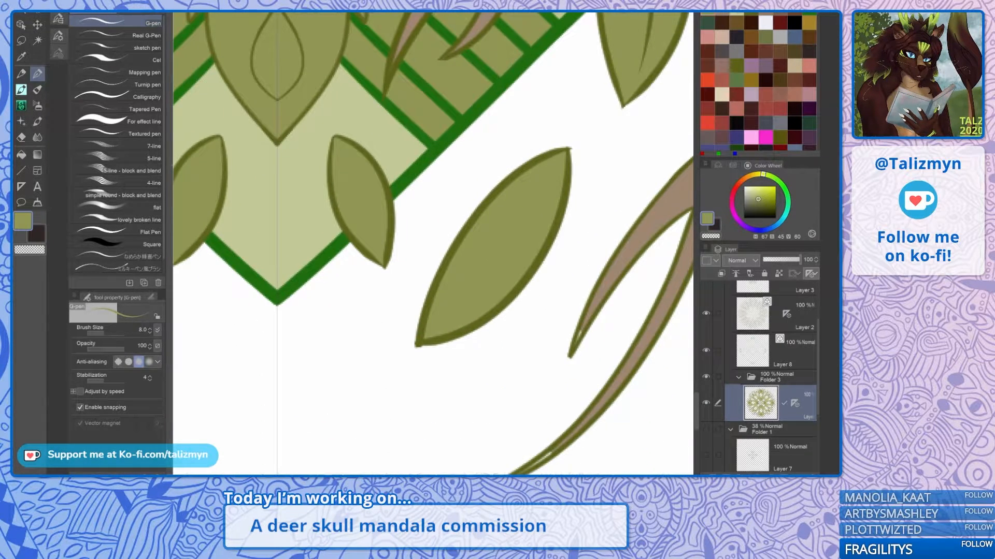
mouse_move(518, 291)
left_mouse_down()
mouse_move(420, 229)
mouse_move(414, 196)
left_mouse_up()
Step: Fill the unfilled slivers in the thin tips of the outer antler tines near the mandala's bottom with brown
left_click(575, 101, "alt")
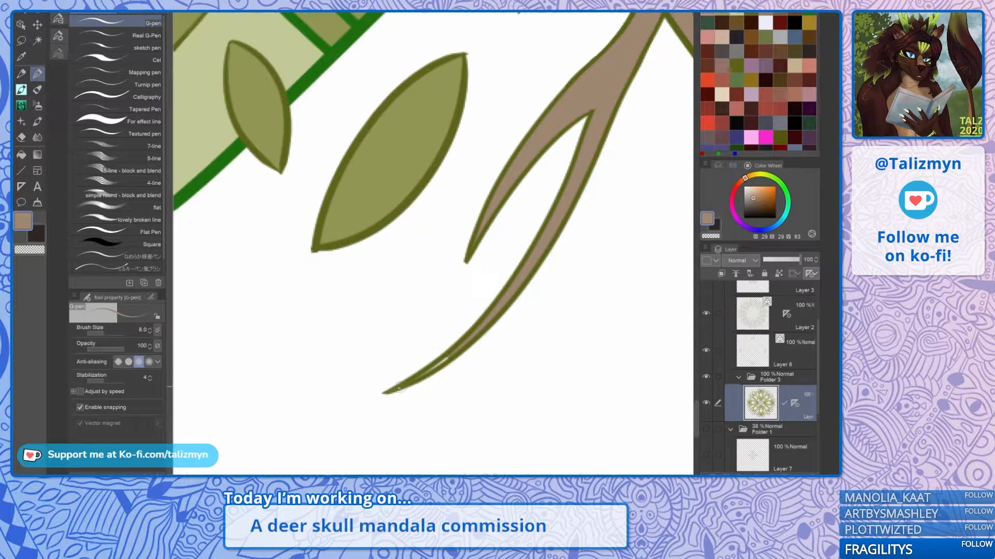
left_click_drag(409, 386, 444, 360)
scroll(570, 228, "down", 3)
mouse_move(544, 228)
left_mouse_down()
mouse_move(508, 273)
mouse_move(418, 340)
left_mouse_up()
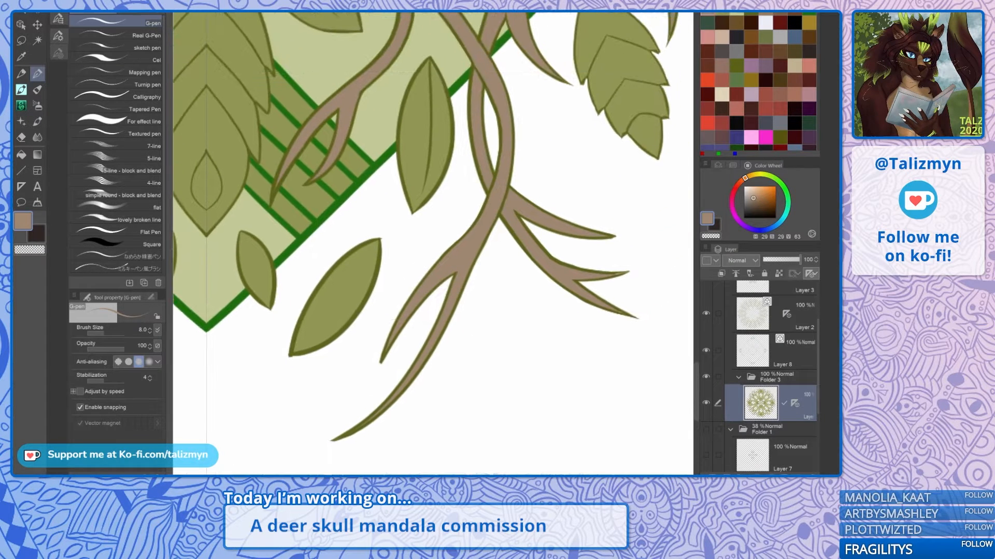
left_click_drag(614, 261, 539, 293)
scroll(538, 293, "up", 3)
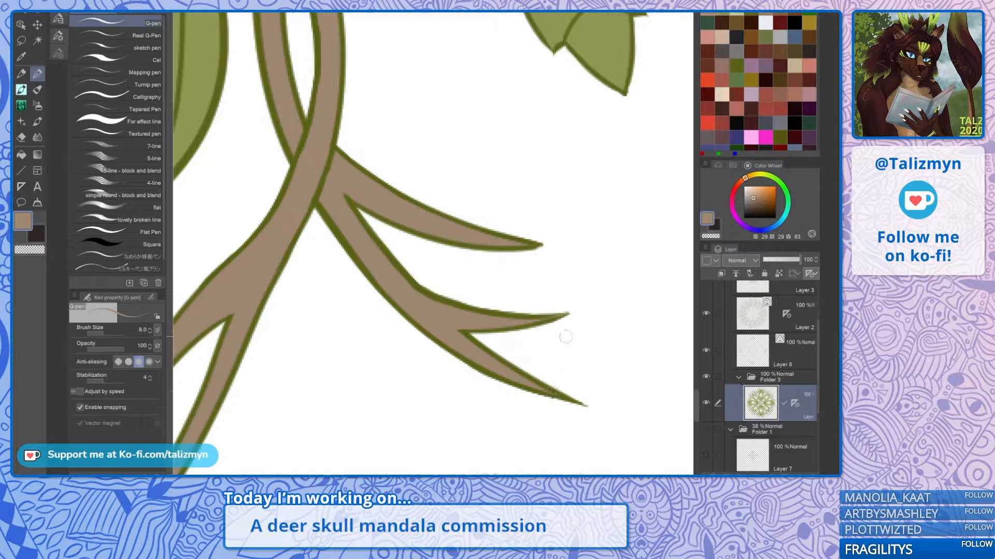
scroll(566, 337, "down", 3)
scroll(566, 337, "up", 3)
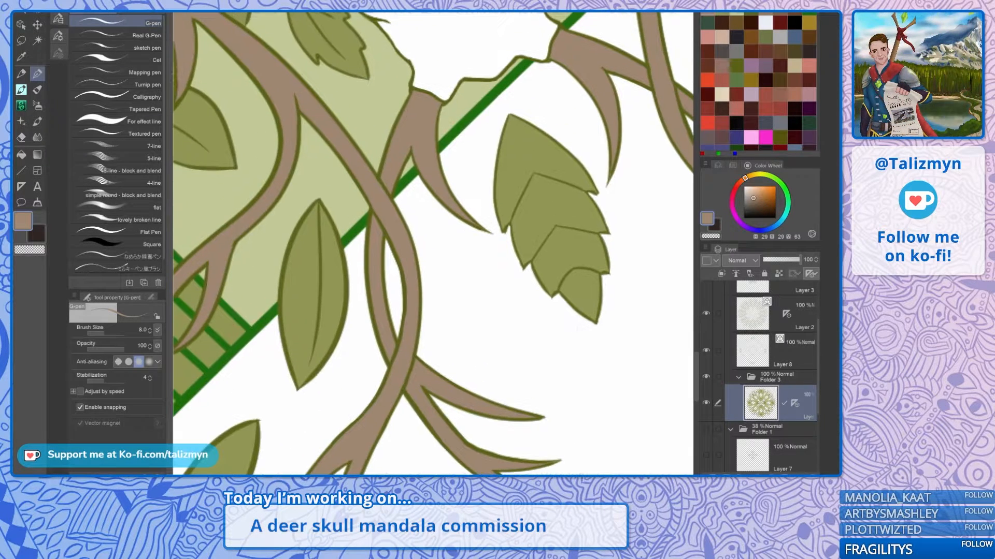
Step: Touch up the serrated leaves and the small acorn's stem beside the large diagonal skull in medium olive
left_click_drag(472, 176, 432, 336)
left_click_drag(455, 181, 427, 329)
left_click_drag(456, 181, 438, 238)
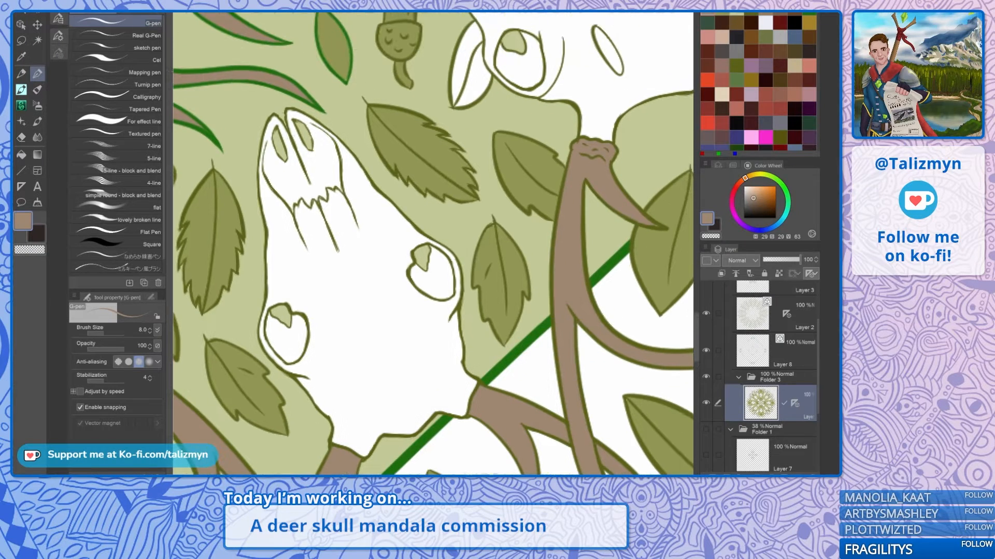
left_click(502, 239, "alt")
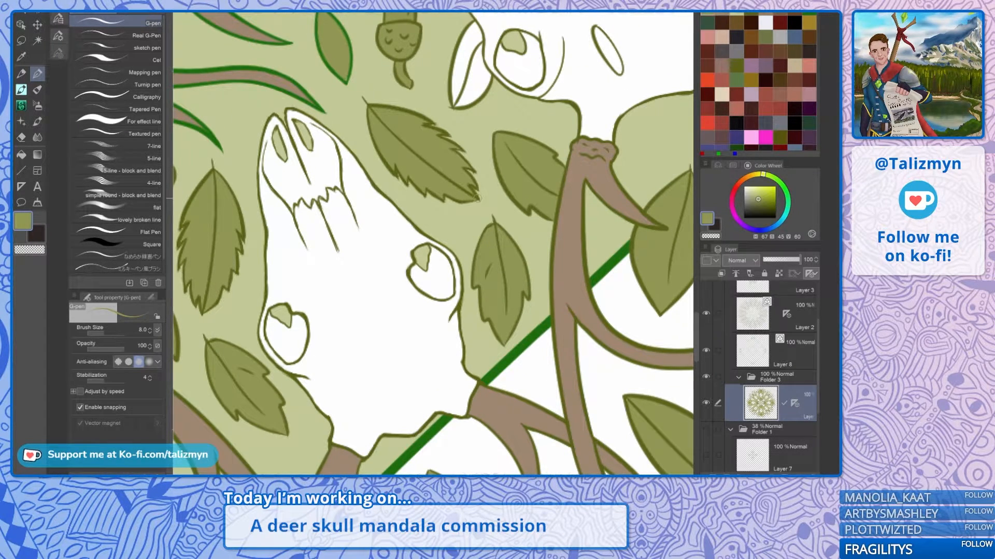
left_click_drag(478, 197, 454, 339)
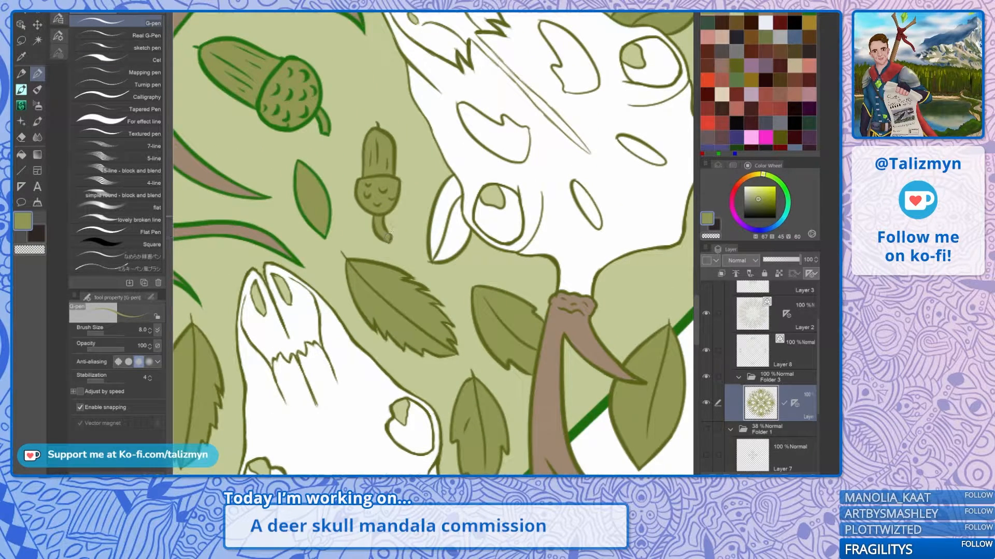
mouse_move(398, 216)
left_mouse_down()
mouse_move(270, 152)
mouse_move(200, 150)
left_mouse_up()
Step: Touch up the diagonal skull's antler in brown and the neighbouring leaves and small acorn in medium olive
left_click(354, 290, "alt")
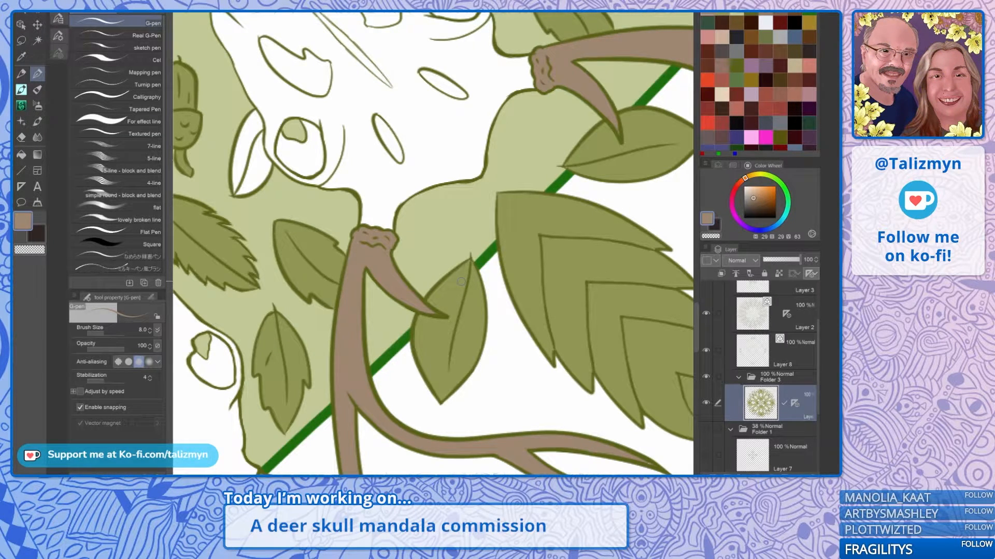
left_click(460, 281, "alt")
left_click_drag(460, 281, 255, 453)
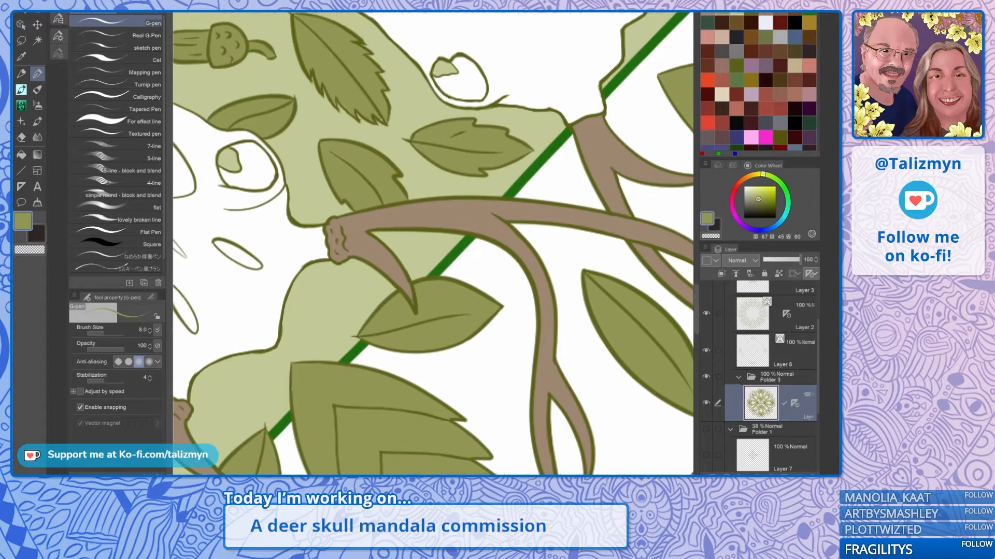
left_click_drag(377, 90, 437, 229)
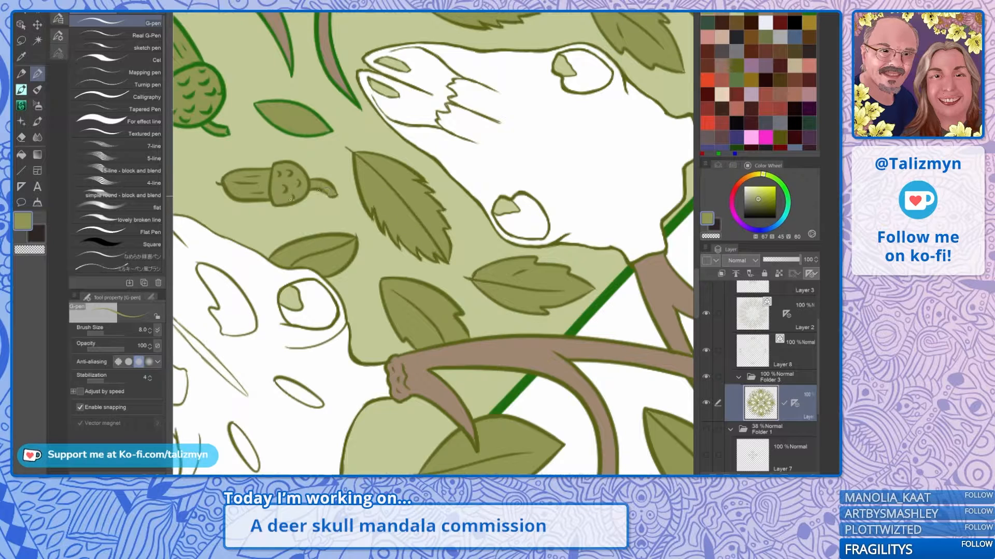
left_click_drag(311, 174, 428, 276)
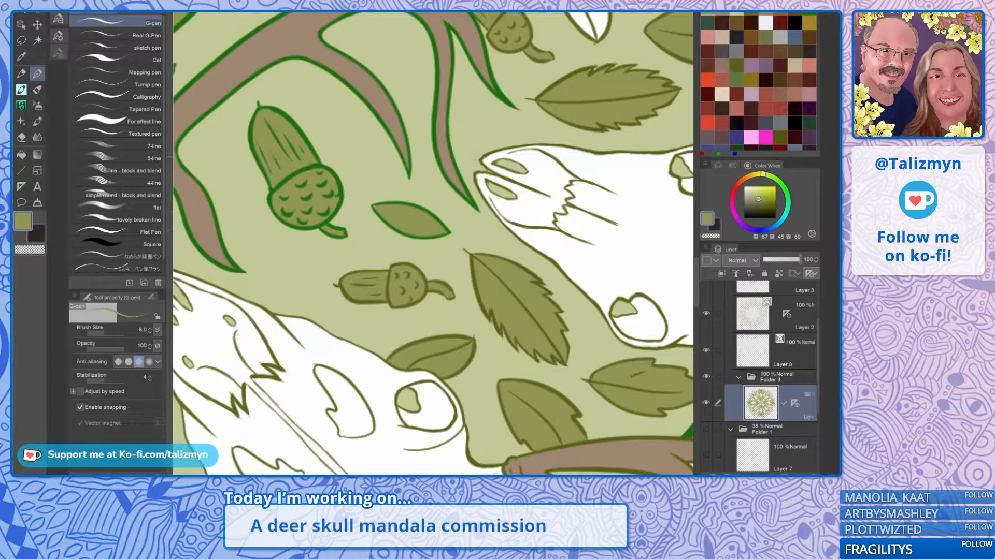
Step: Touch up the antler tines and small acorn below the right-hand skull, using brown, light olive and medium olive
left_click_drag(469, 155, 347, 297)
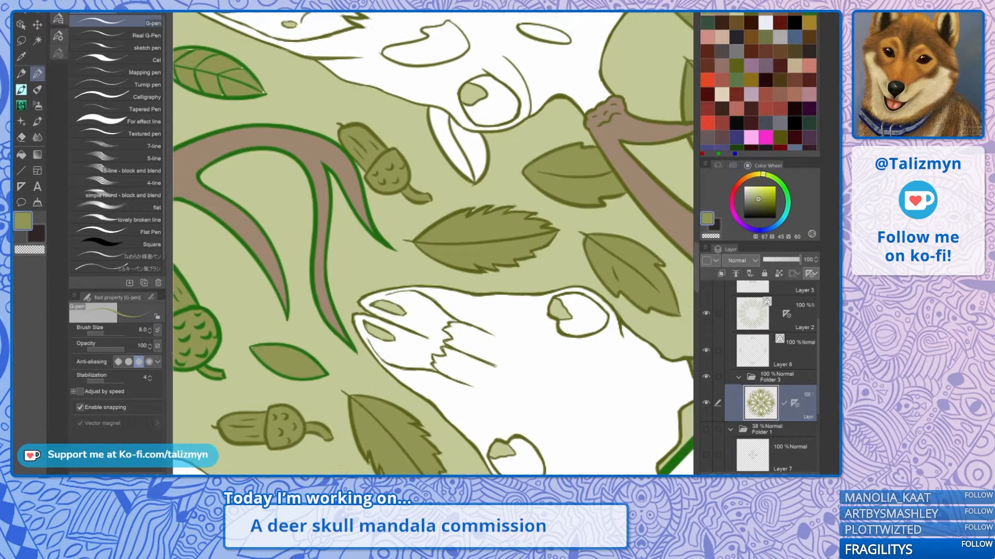
left_click(329, 156, "alt")
left_click(482, 201, "alt")
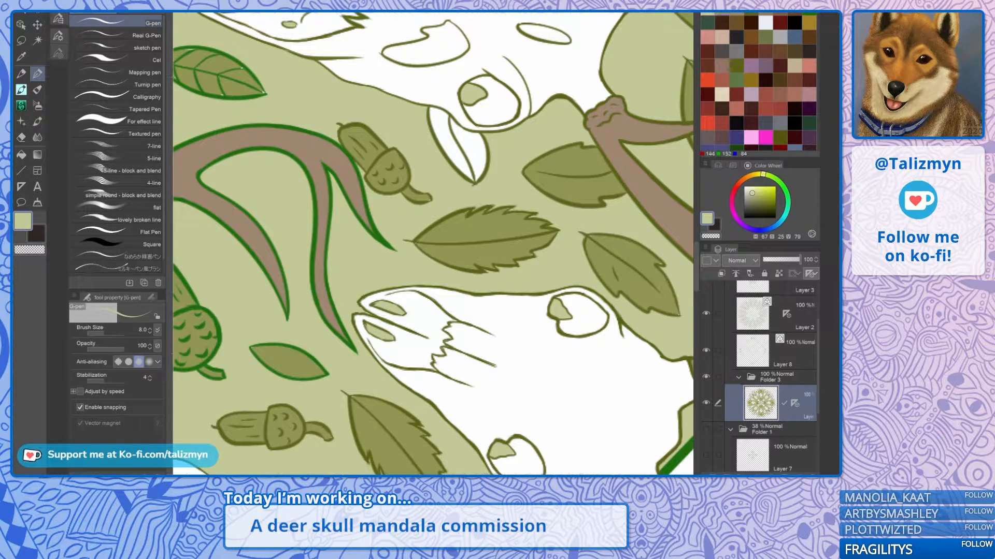
left_click(758, 199)
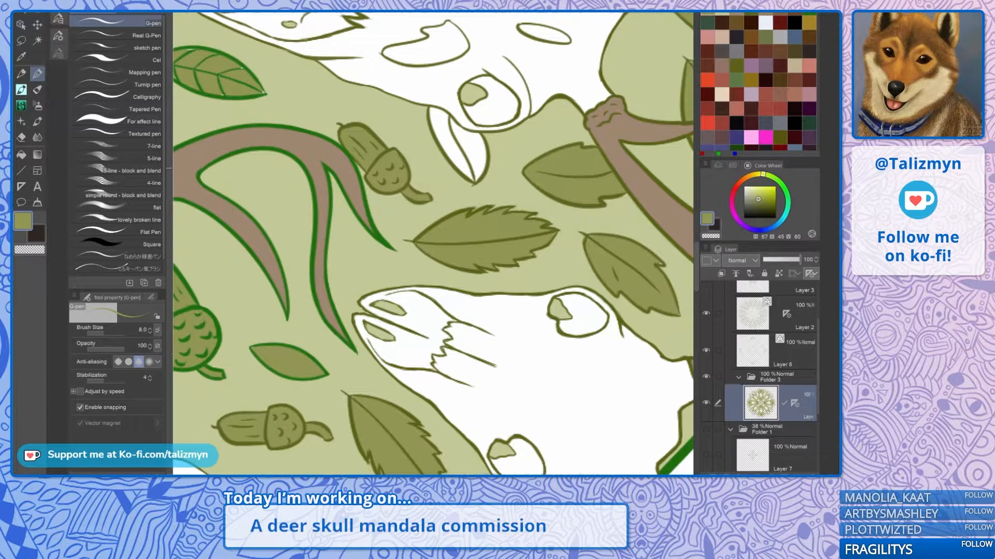
Step: Touch up the veined leaf beside the right-hand skull's nose in medium olive and the background around its tip in light olive
left_click_drag(357, 178, 513, 314)
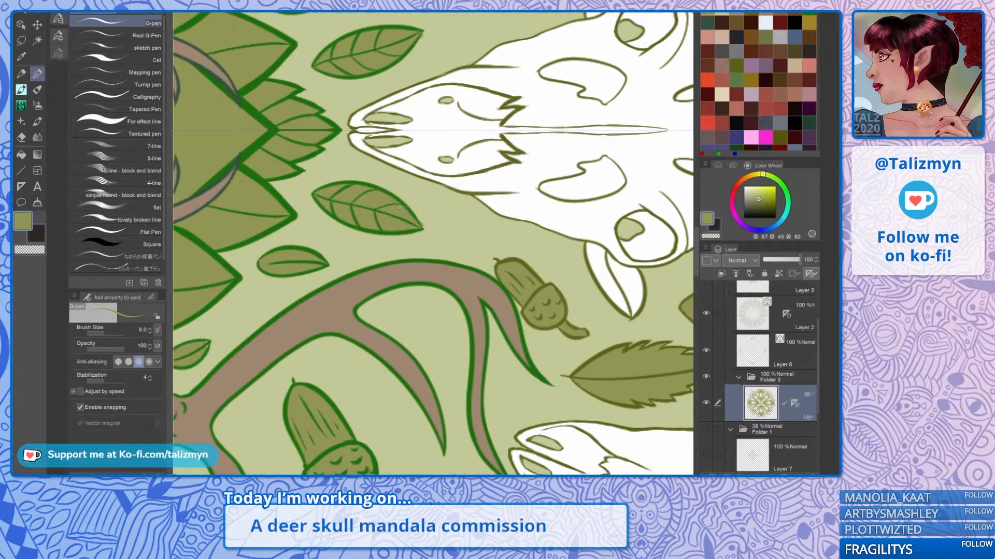
left_click(420, 226, "alt")
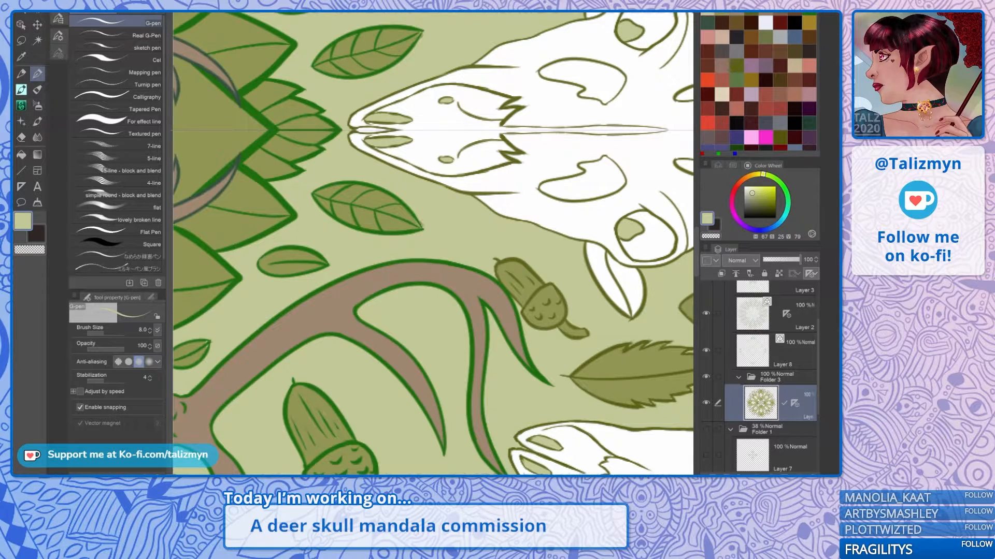
left_click_drag(406, 188, 517, 238)
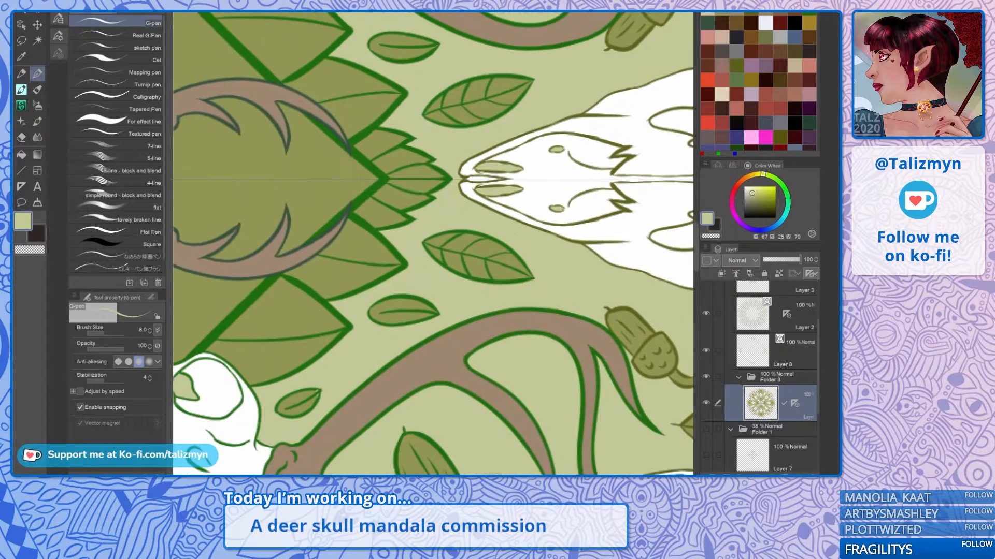
Step: Sample the medium olive and inspect the leaves, acorns, antlers and background around the mandala for unfilled gaps
left_click(326, 192, "alt")
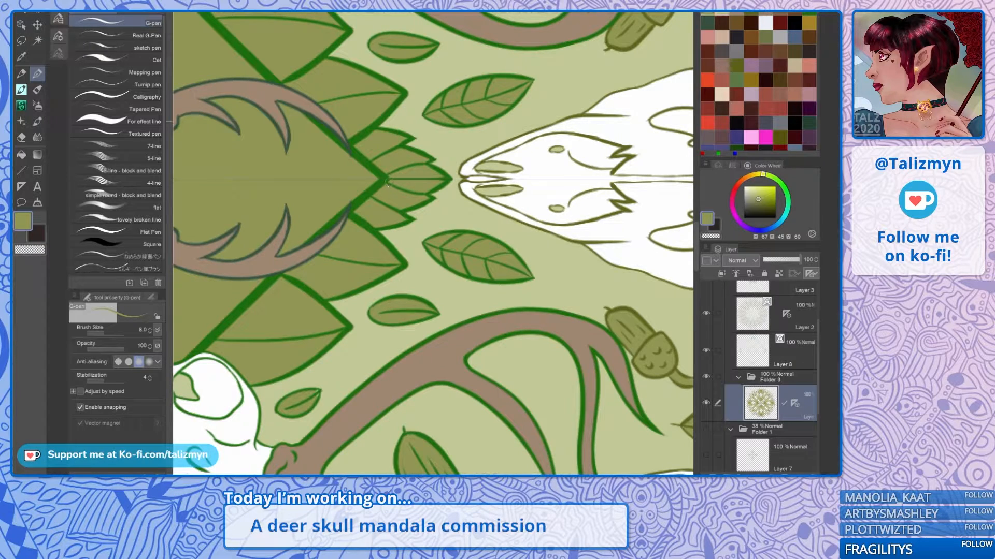
scroll(382, 231, "down", 3)
left_click_drag(382, 230, 432, 433)
left_click_drag(499, 354, 542, 303)
scroll(381, 285, "up", 3)
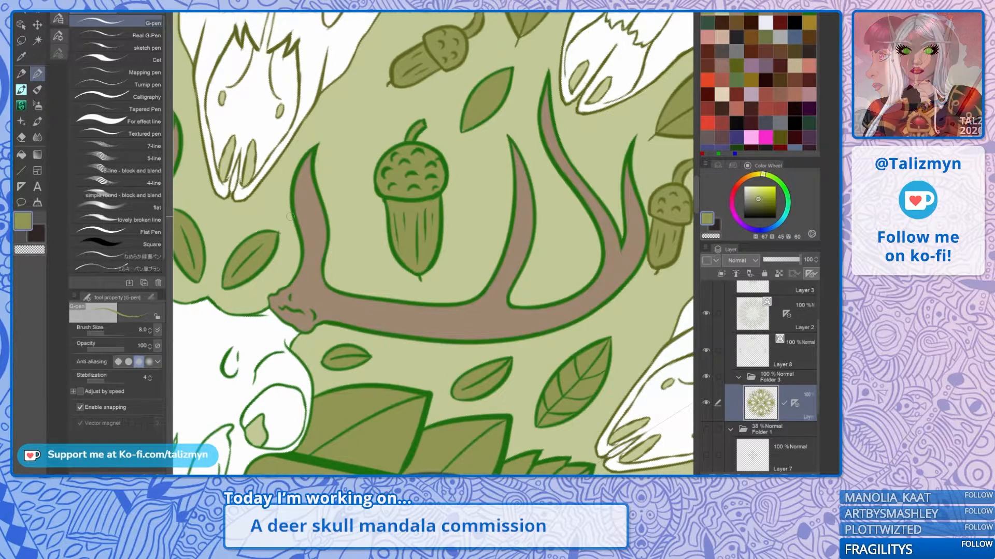
left_click_drag(275, 234, 503, 254)
left_click_drag(266, 304, 364, 311)
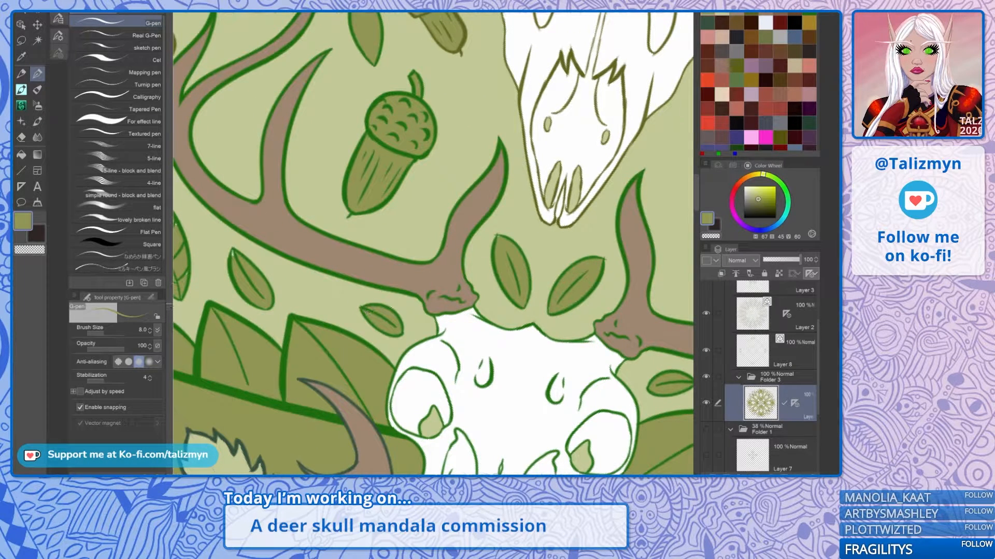
scroll(398, 304, "down", 3)
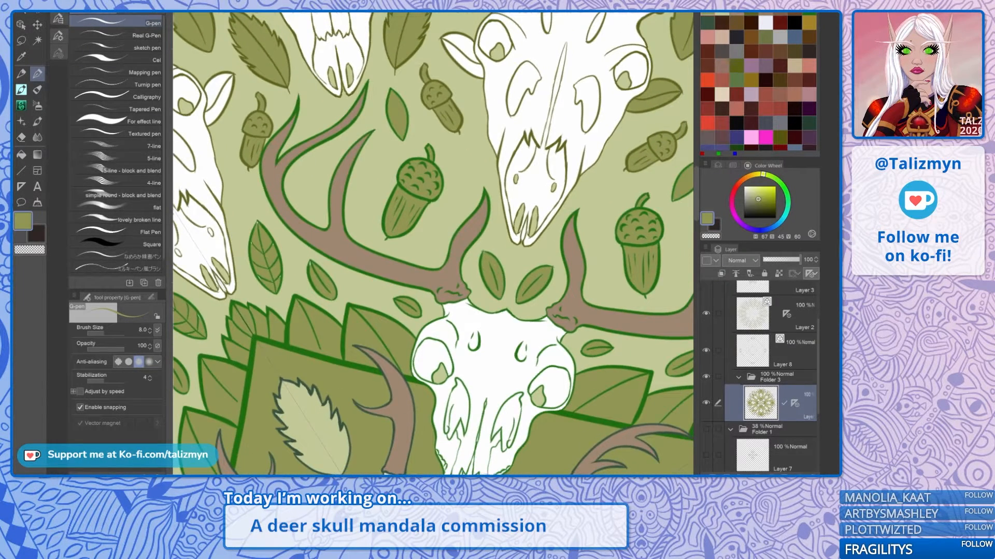
left_click_drag(398, 304, 476, 371)
scroll(380, 241, "up", 2)
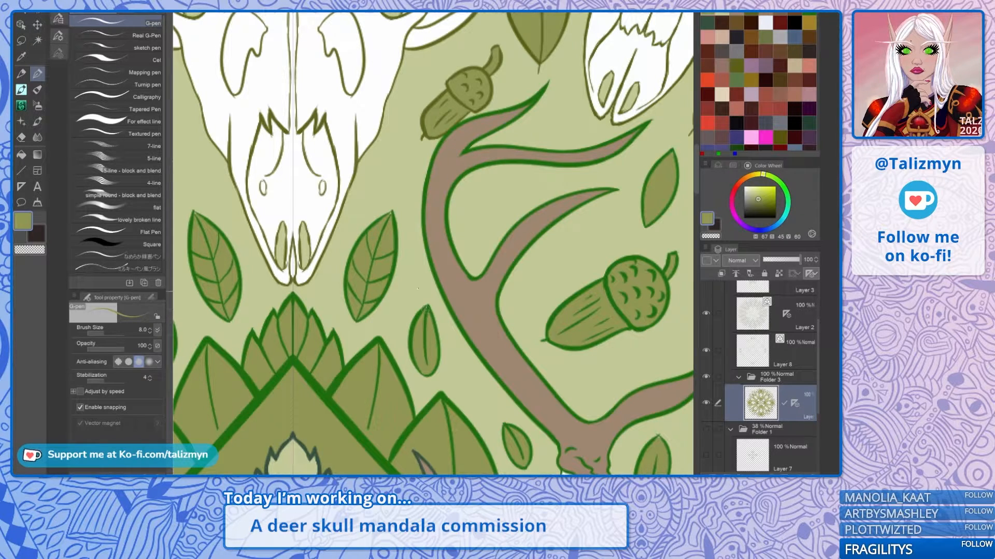
scroll(426, 309, "down", 2)
left_click_drag(426, 290, 450, 332)
left_click_drag(441, 279, 426, 365)
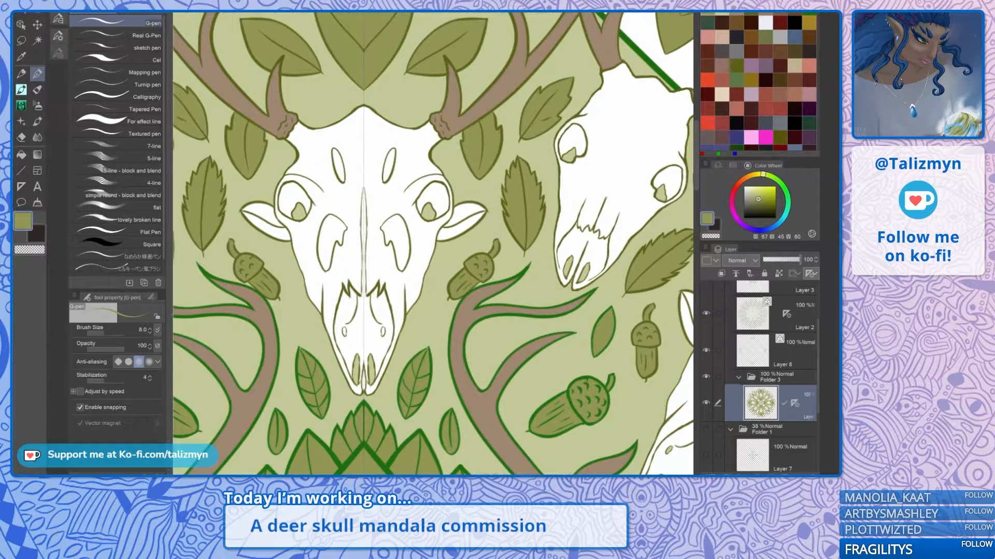
left_click_drag(394, 301, 584, 120)
left_click_drag(467, 290, 295, 315)
left_click_drag(467, 228, 267, 359)
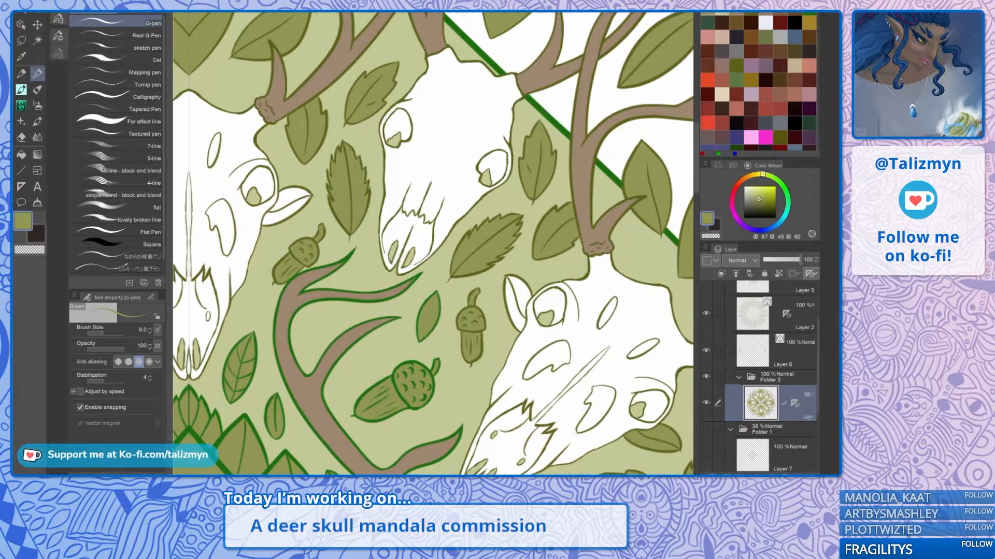
scroll(499, 206, "down", 2)
left_click_drag(499, 206, 525, 265)
left_click_drag(331, 352, 563, 136)
left_click_drag(440, 332, 440, 132)
left_click_drag(671, 302, 518, 181)
scroll(518, 181, "down", 1)
scroll(430, 233, "down", 4)
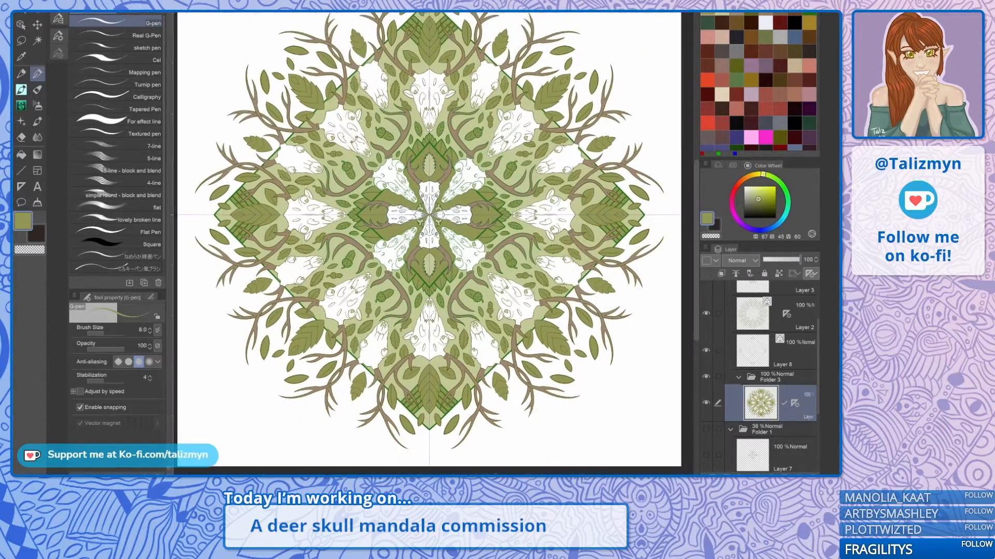
left_click_drag(429, 215, 413, 256)
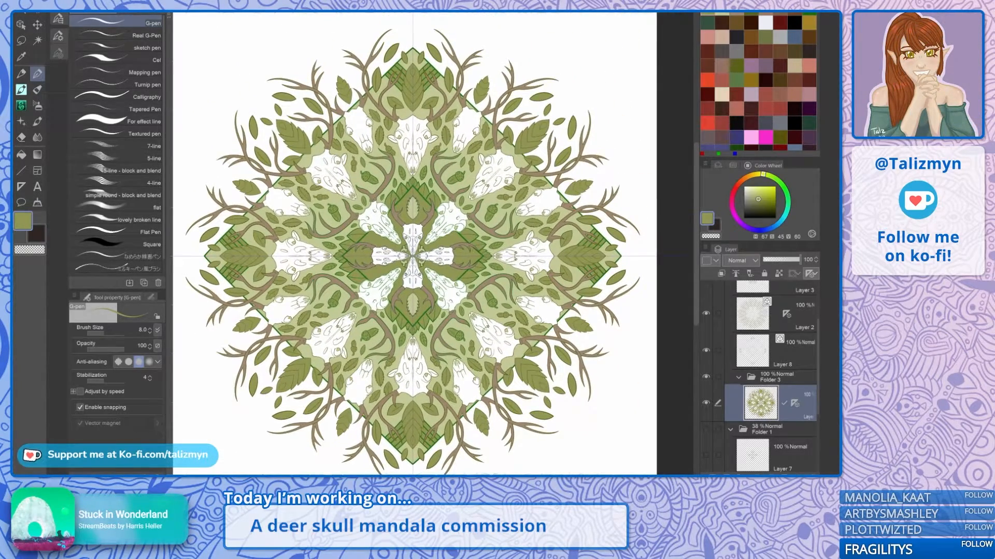
Step: Save the mandala file
key("alt+f")
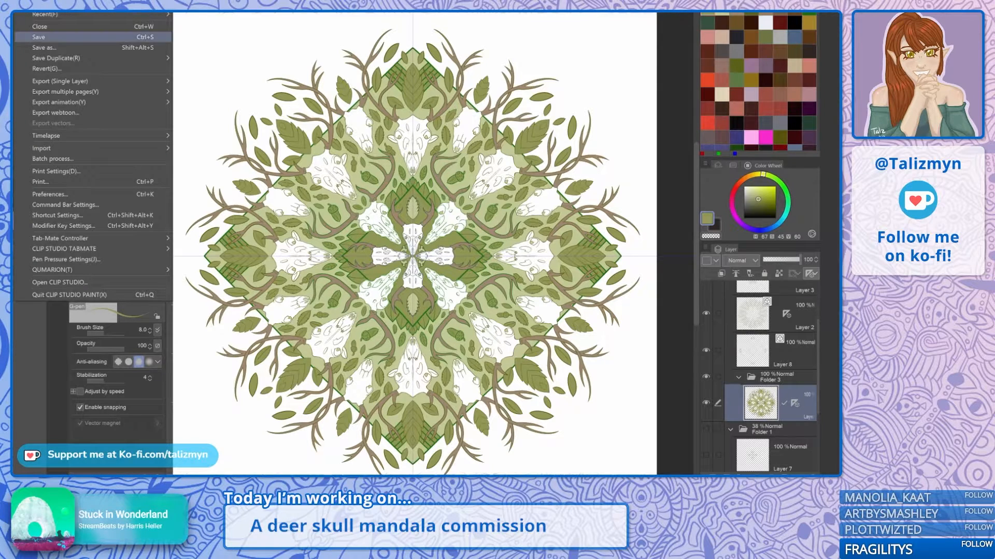
left_click(40, 37)
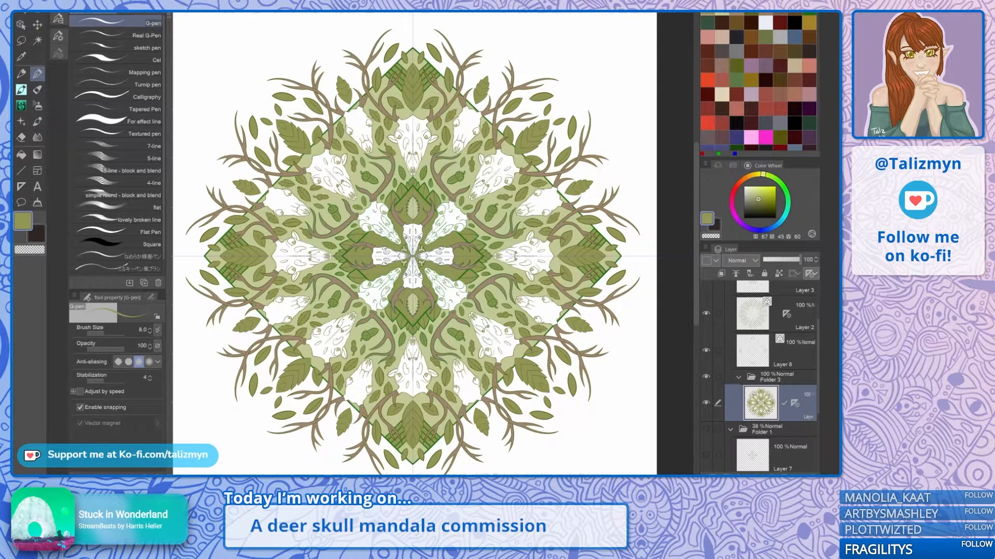
Step: Select Layer 8, which holds the diamond border lines, and move the symmetry ruler from Layer 3 onto it
scroll(760, 378, "up", 2)
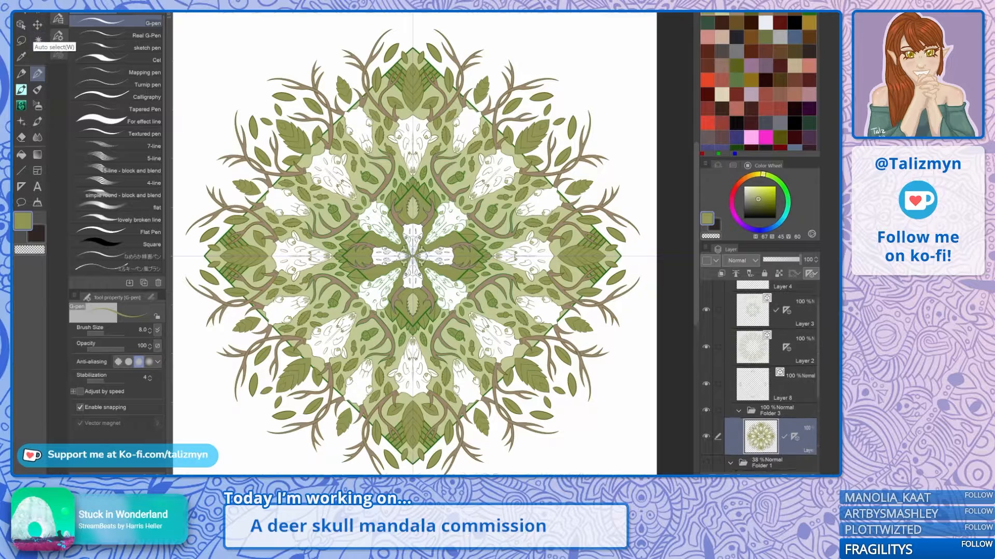
left_click_drag(794, 444, 796, 294)
scroll(761, 378, "up", 2)
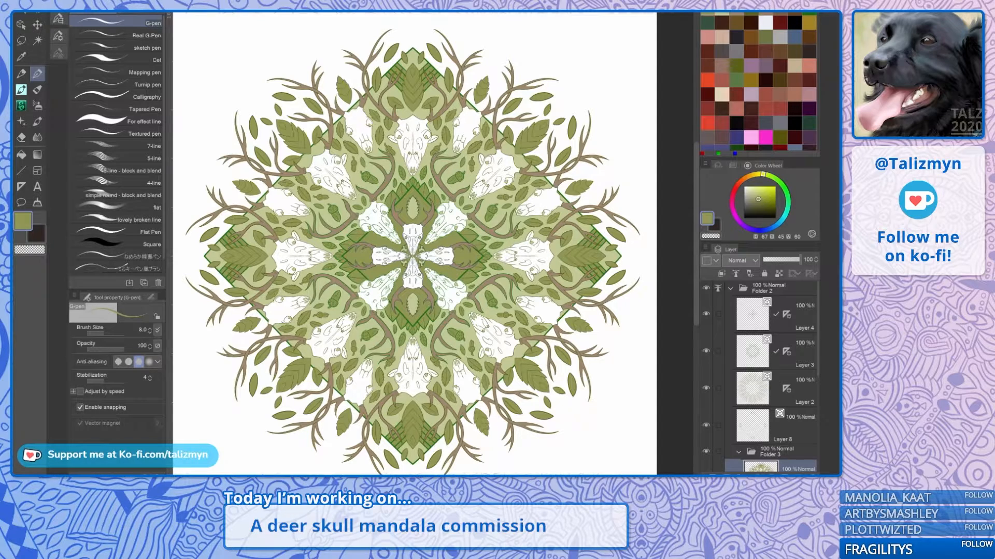
left_click(802, 429)
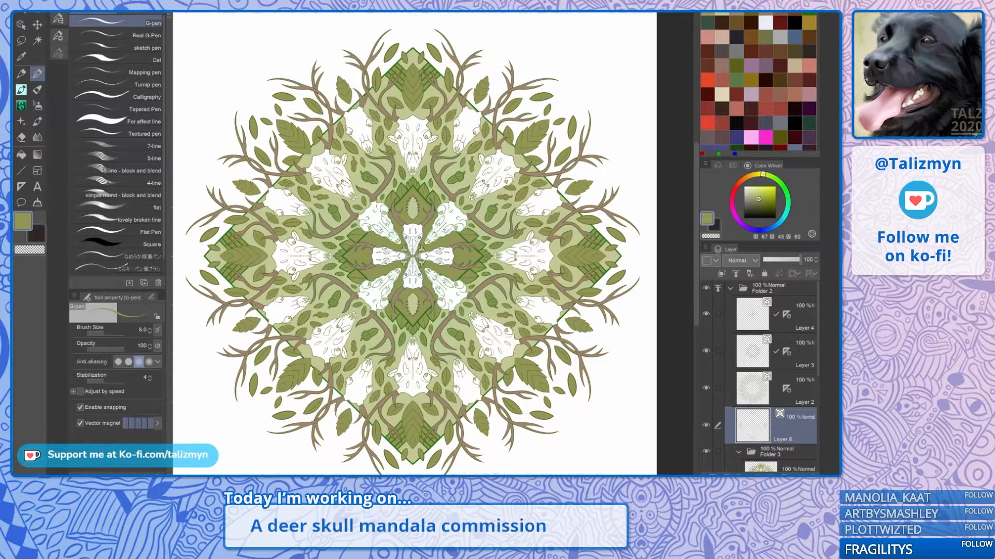
left_click_drag(786, 352, 784, 424)
left_click_drag(531, 364, 533, 314)
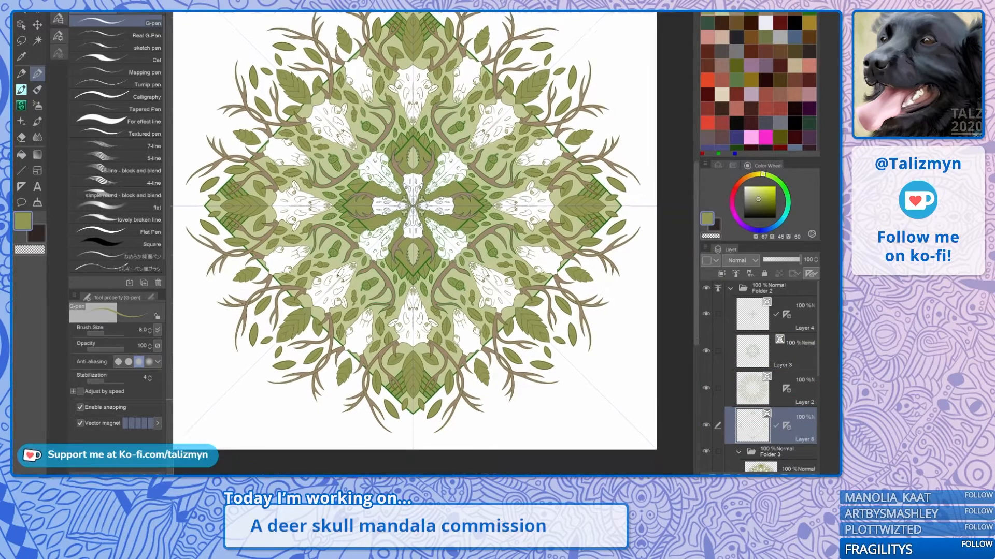
Step: Set the brush size to 72, try a medium olive stroke over the green diamond border on Layer 8, and undo it
scroll(533, 314, "up", 4)
left_click(112, 333)
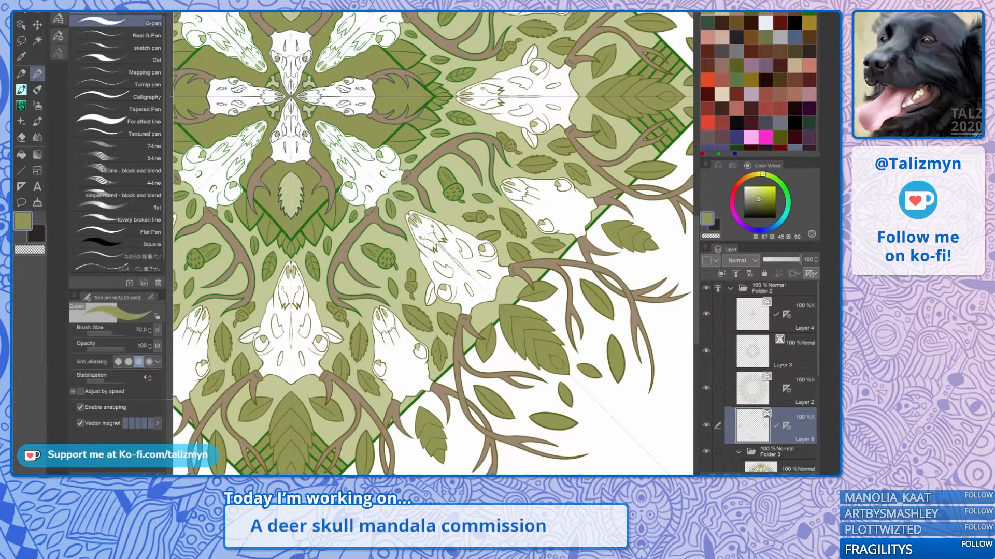
left_click_drag(456, 366, 507, 317)
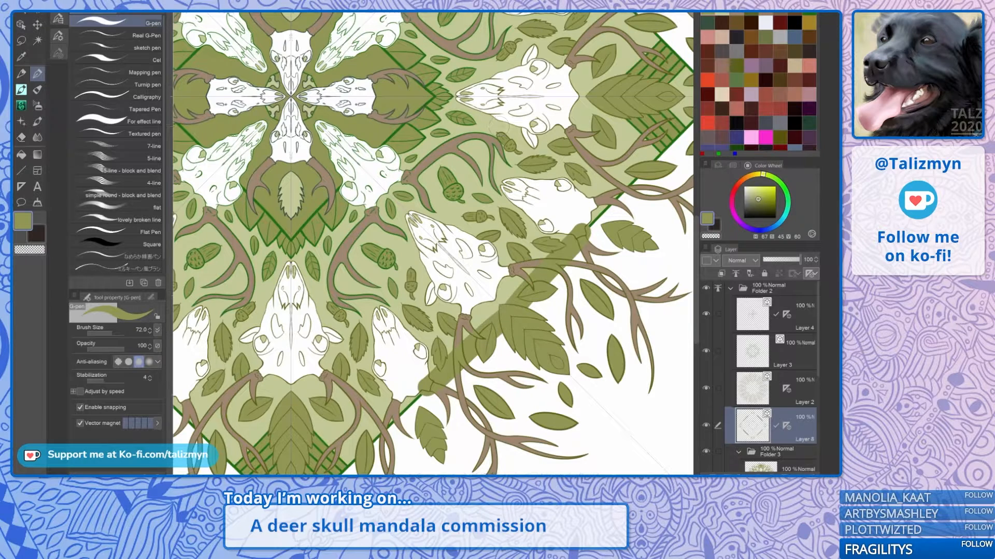
key("ctrl+z")
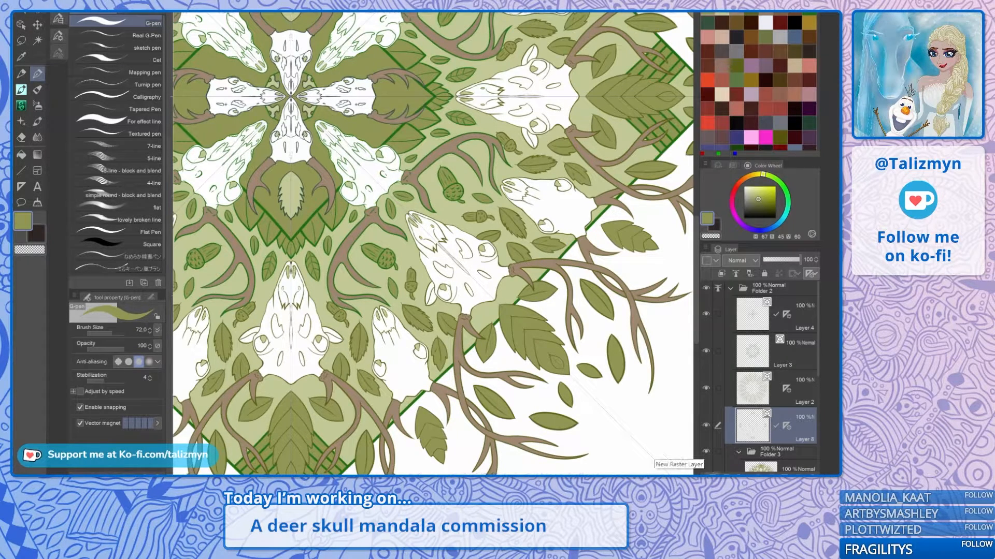
Step: Add a raster layer above Layer 8, clip it to the layer below, and move the symmetry ruler onto it
left_click(707, 474)
left_click(722, 273)
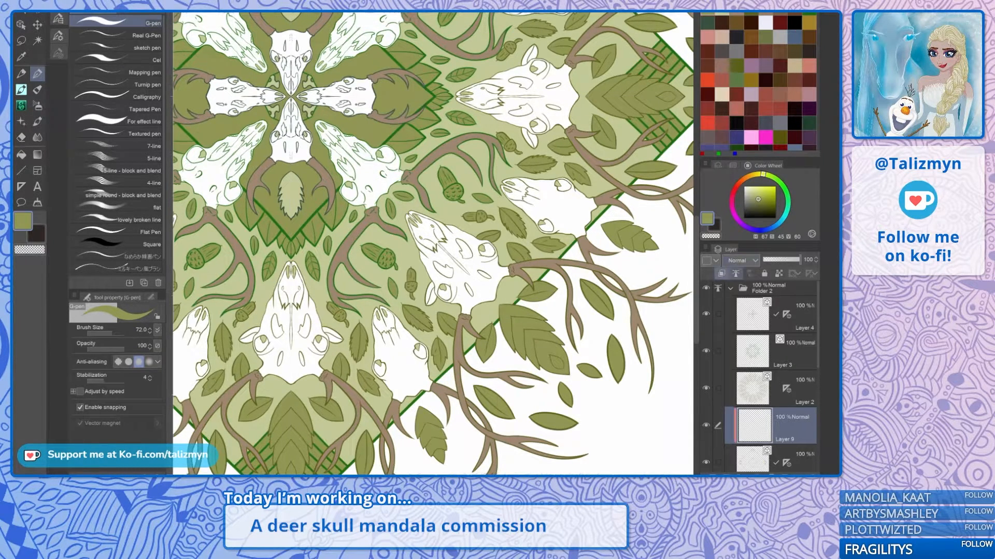
left_click_drag(787, 463, 803, 420)
left_click(806, 418)
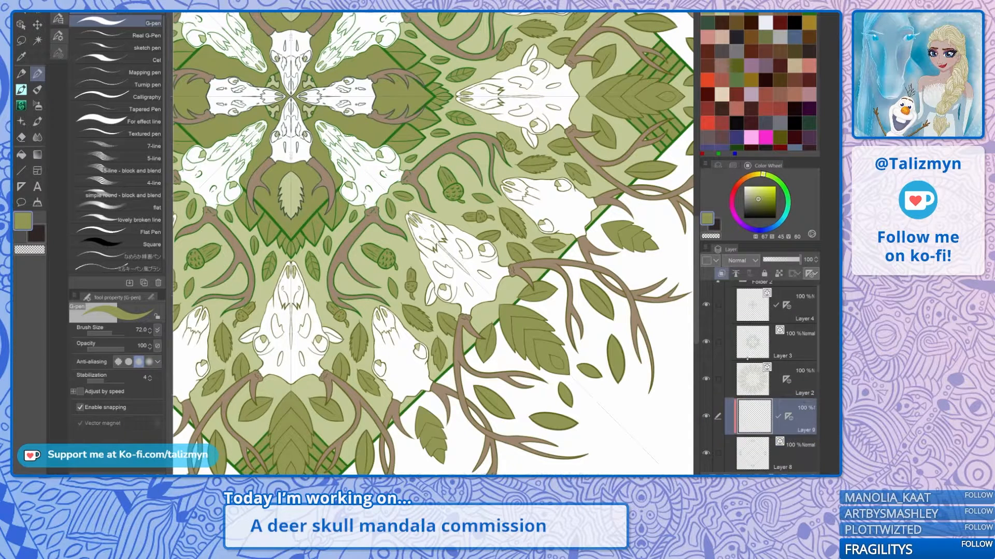
Step: Recolor the long green diagonal border lines between the outer skulls in light olive on the clipped layer
mouse_move(574, 248)
left_mouse_down()
mouse_move(562, 278)
mouse_move(458, 360)
mouse_move(508, 308)
mouse_move(365, 451)
left_mouse_up()
left_click(564, 236, "alt")
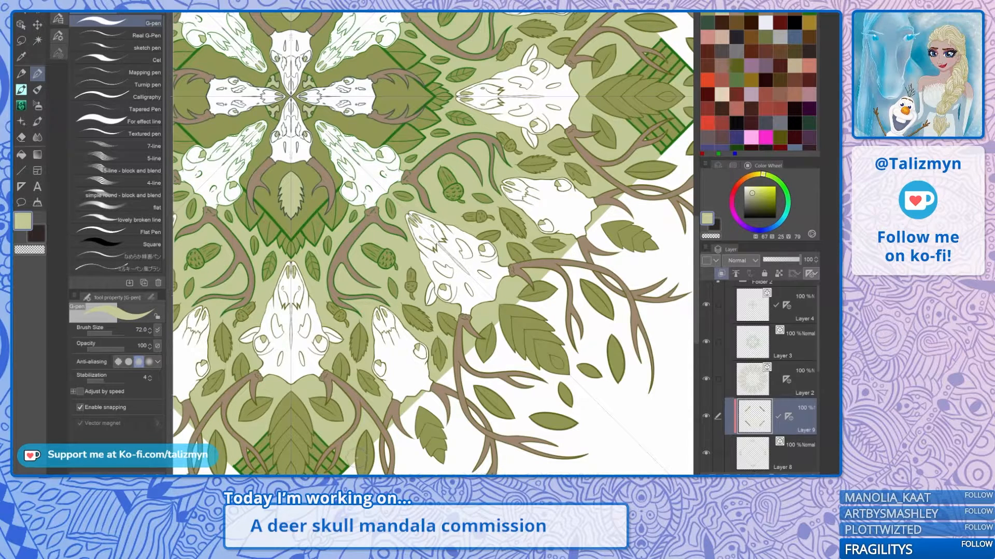
scroll(579, 262, "down", 5)
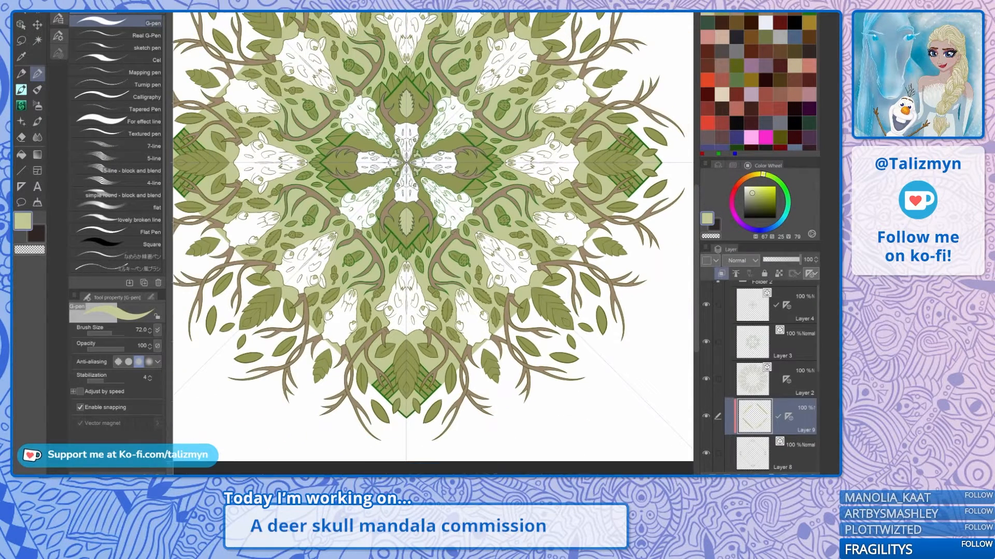
left_click_drag(436, 331, 466, 241)
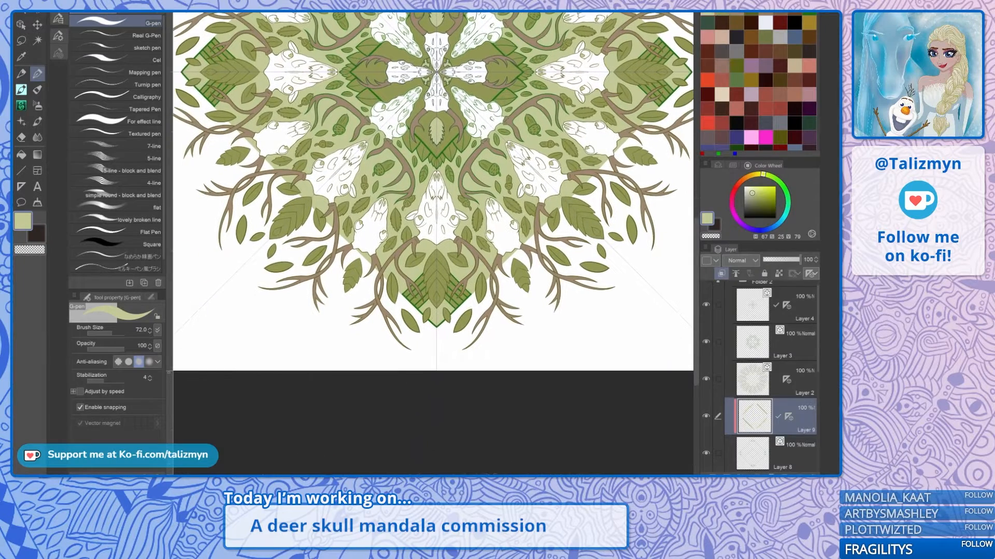
Step: Set the brush size to 13.7 and recolor the green outline around the diamond's lower tip in light olive
scroll(424, 305, "up", 8)
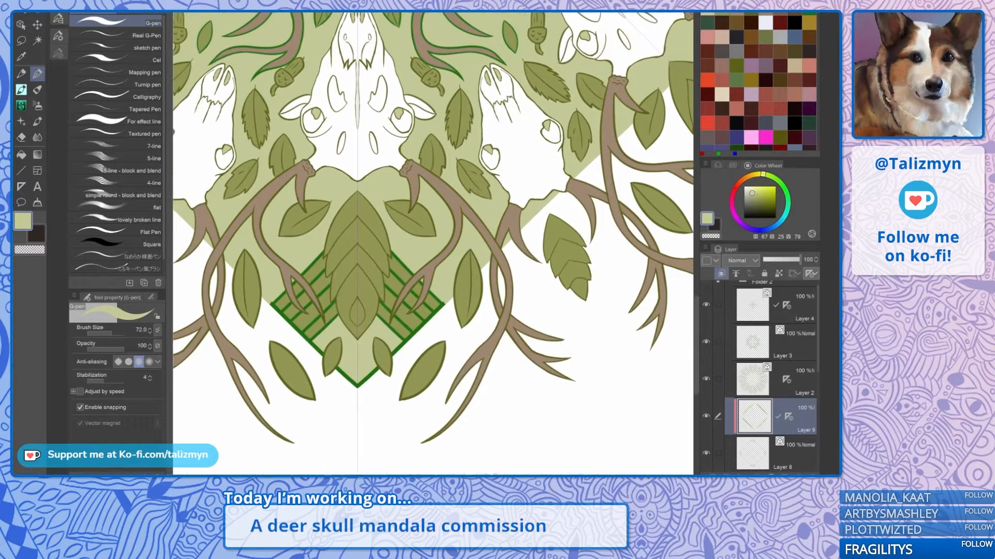
left_click(105, 333)
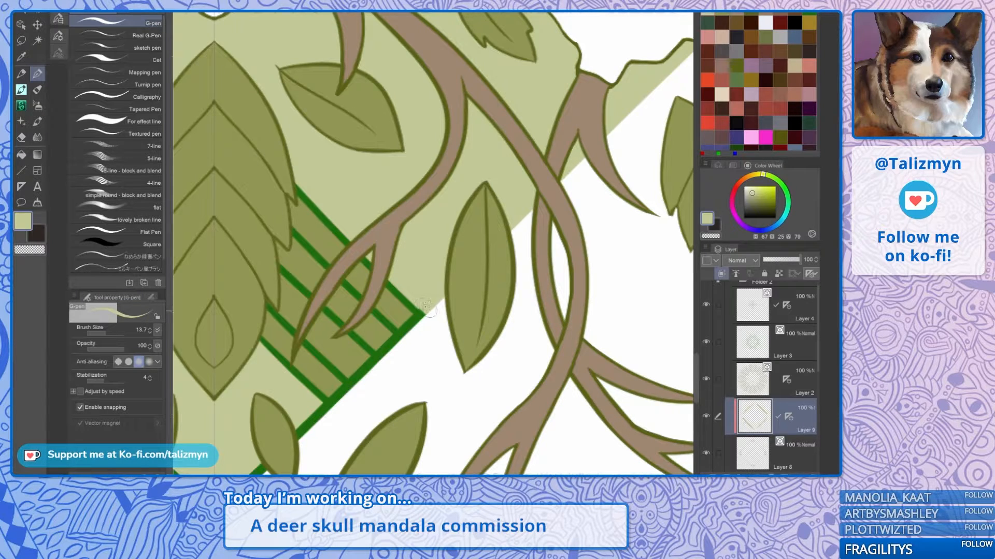
left_click_drag(435, 268, 577, 146)
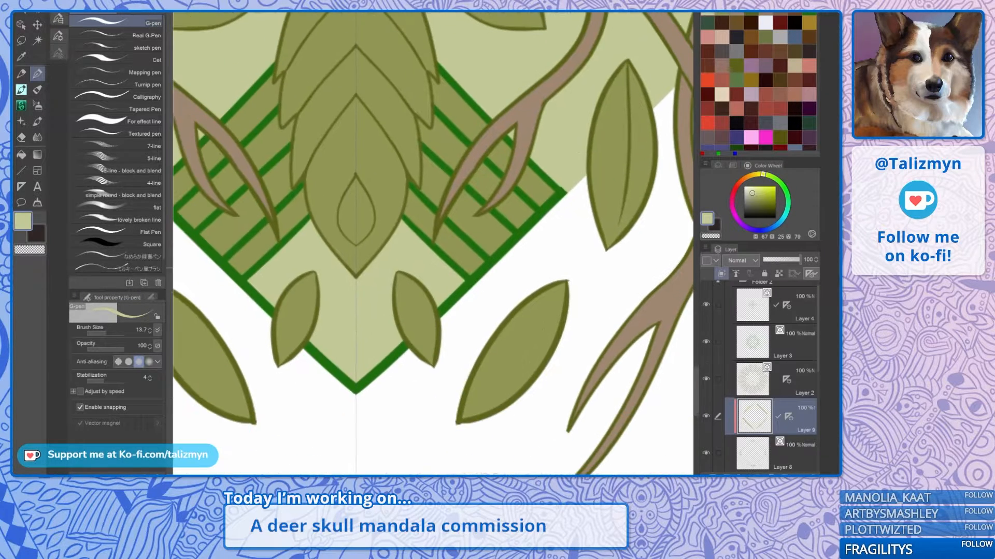
mouse_move(400, 349)
left_mouse_down()
mouse_move(352, 392)
mouse_move(392, 365)
left_mouse_up()
left_click_drag(442, 312, 467, 293)
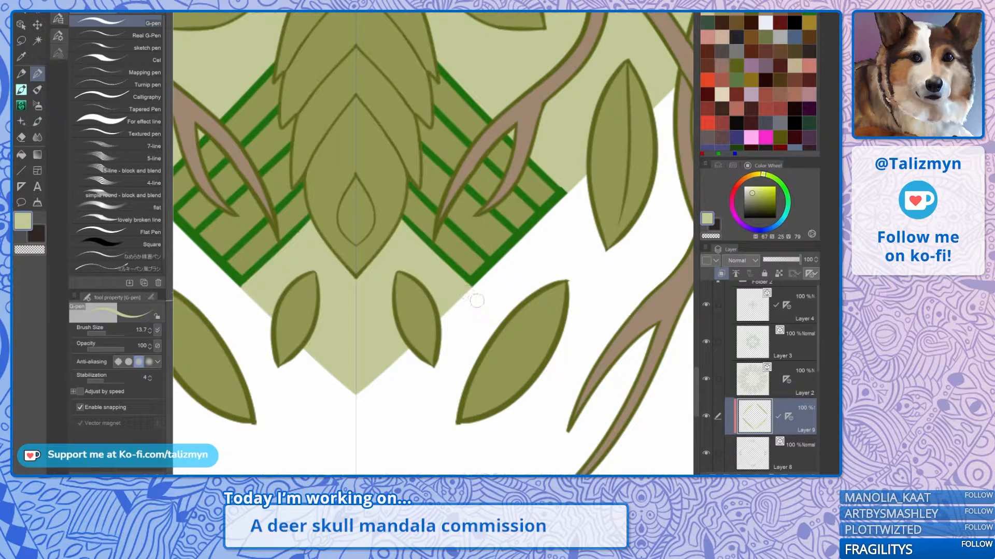
Step: Try recoloring the green stripes and edges beside the diamond's lower leaf cluster in dark olive
left_click(765, 37)
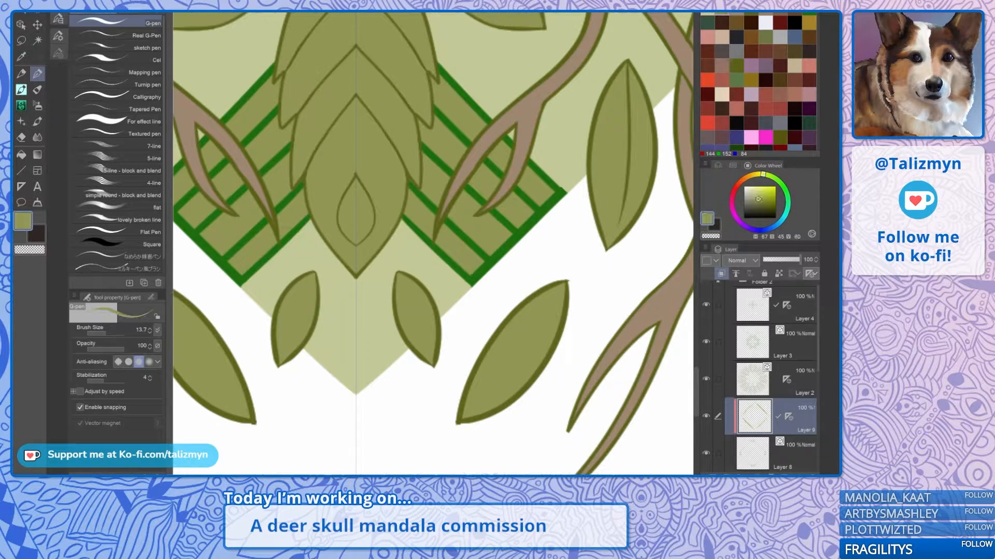
left_click(736, 65)
mouse_move(422, 199)
left_mouse_down()
mouse_move(437, 213)
mouse_move(425, 242)
mouse_move(458, 235)
left_mouse_up()
left_click_drag(426, 242, 440, 256)
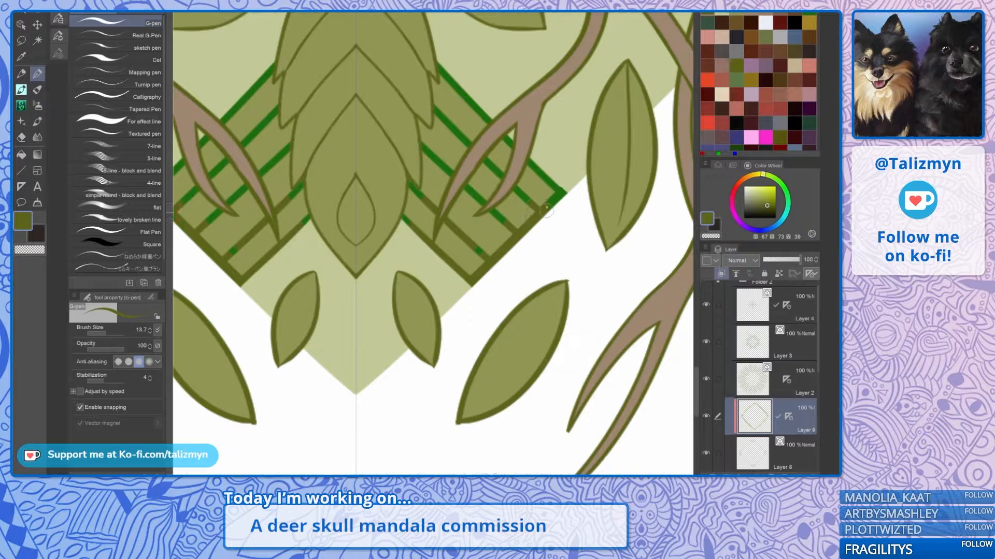
Step: Recolor all the stripes and edges beside the diamond's lower leaf cluster in medium olive so they blend into the fill
left_click(505, 212, "alt")
mouse_move(496, 215)
left_mouse_down()
mouse_move(515, 251)
mouse_move(474, 272)
mouse_move(483, 286)
mouse_move(415, 227)
mouse_move(421, 297)
left_mouse_up()
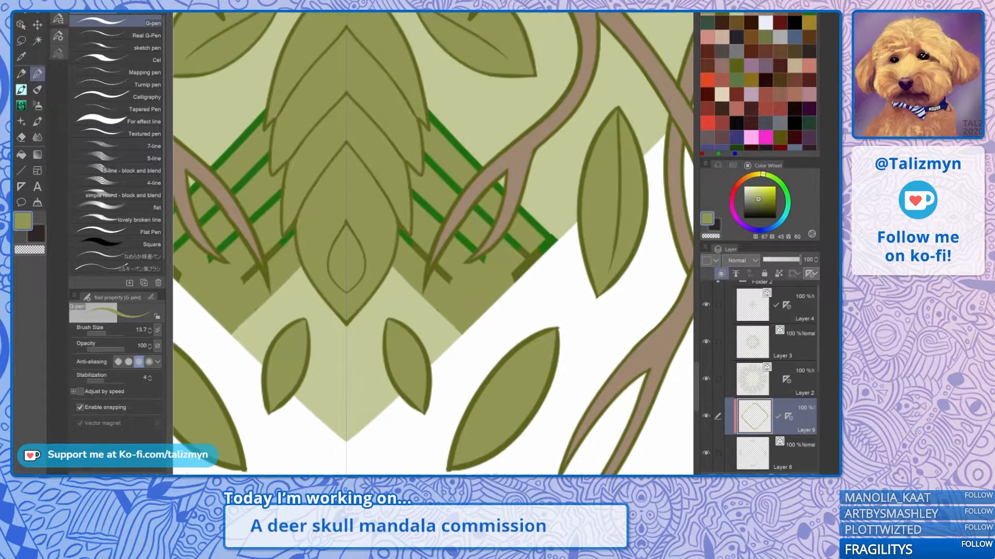
mouse_move(515, 278)
left_mouse_down()
mouse_move(549, 241)
mouse_move(421, 107)
mouse_move(451, 182)
mouse_move(520, 254)
mouse_move(474, 199)
mouse_move(504, 264)
mouse_move(405, 185)
mouse_move(453, 240)
mouse_move(444, 274)
left_mouse_up()
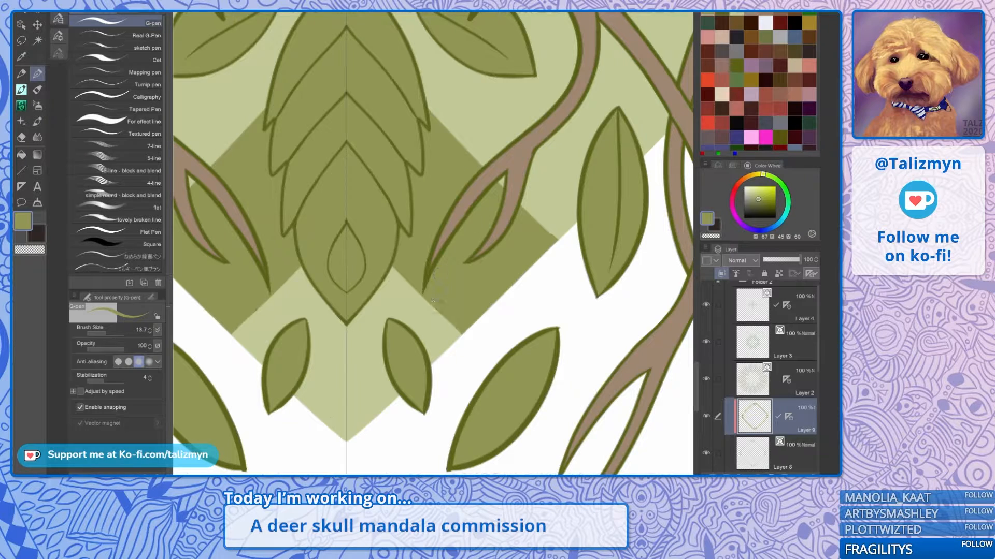
scroll(530, 226, "down", 2)
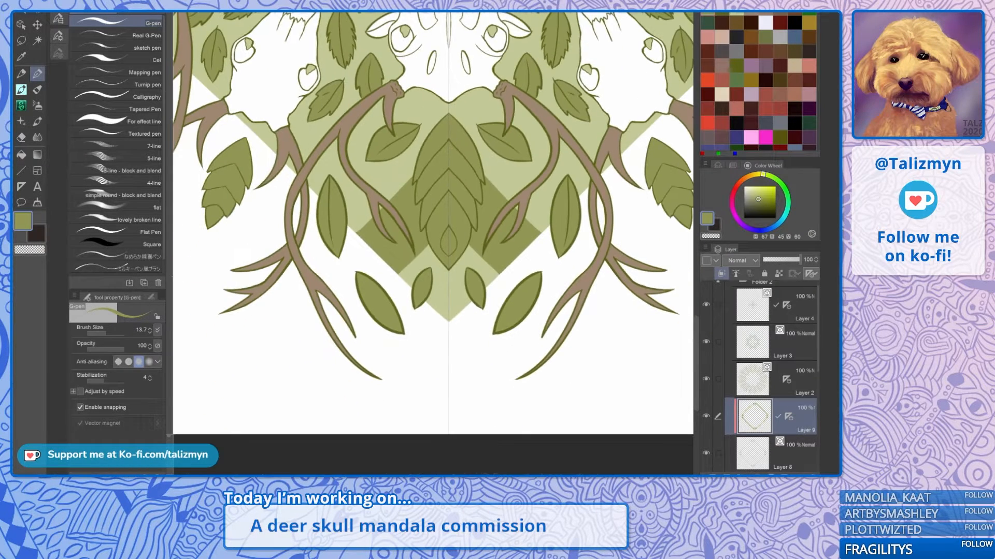
scroll(529, 220, "down", 3)
left_click_drag(528, 220, 481, 308)
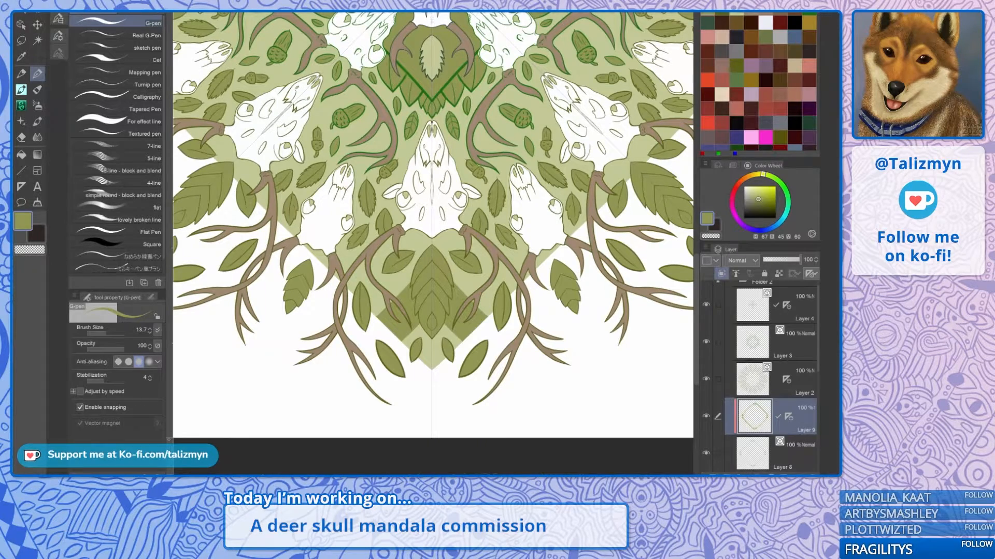
left_click_drag(481, 249, 421, 365)
scroll(433, 243, "down", 2)
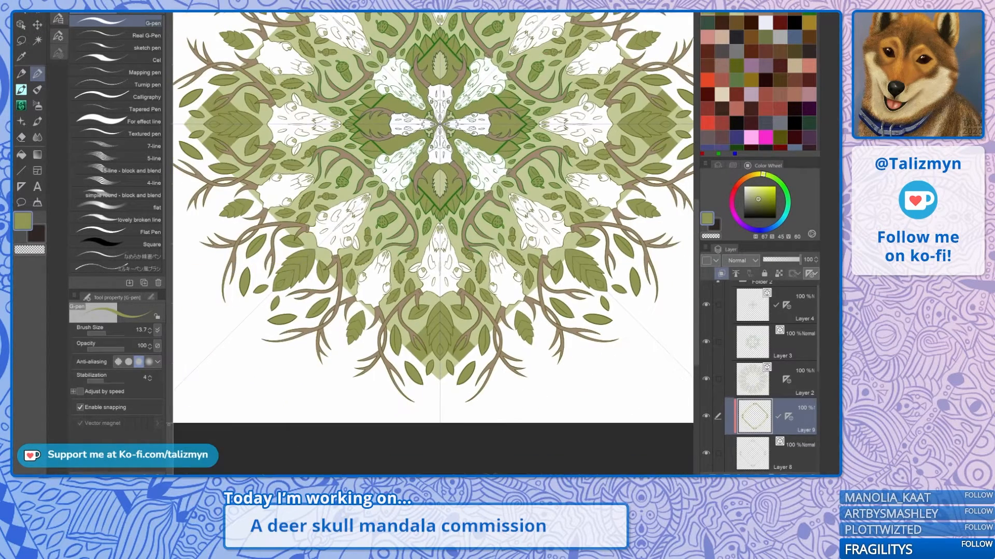
left_click_drag(450, 207, 413, 293)
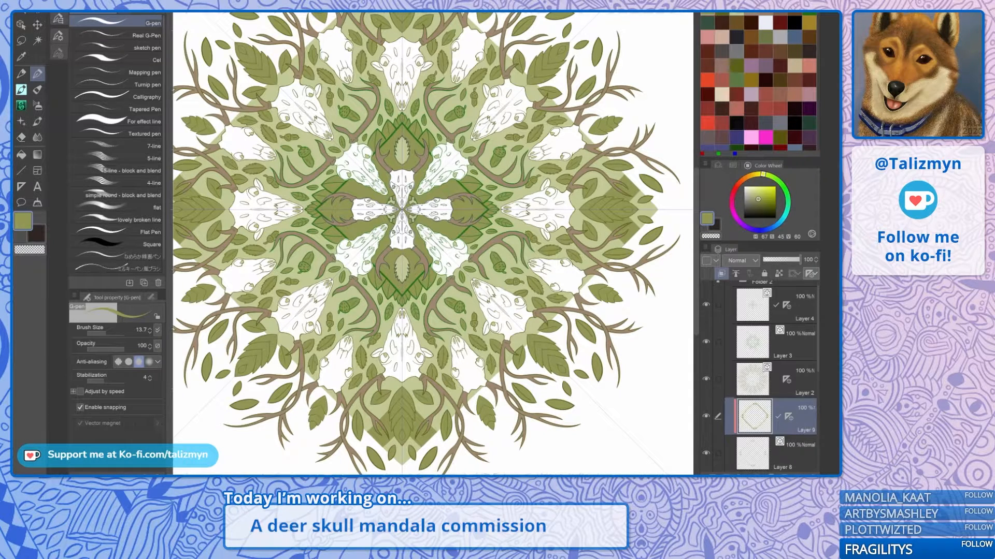
Step: Recolor the green angular border lines around the four central skulls in dark olive with the G-pen, enlarging the brush to 27.3
left_click_drag(450, 254, 488, 248)
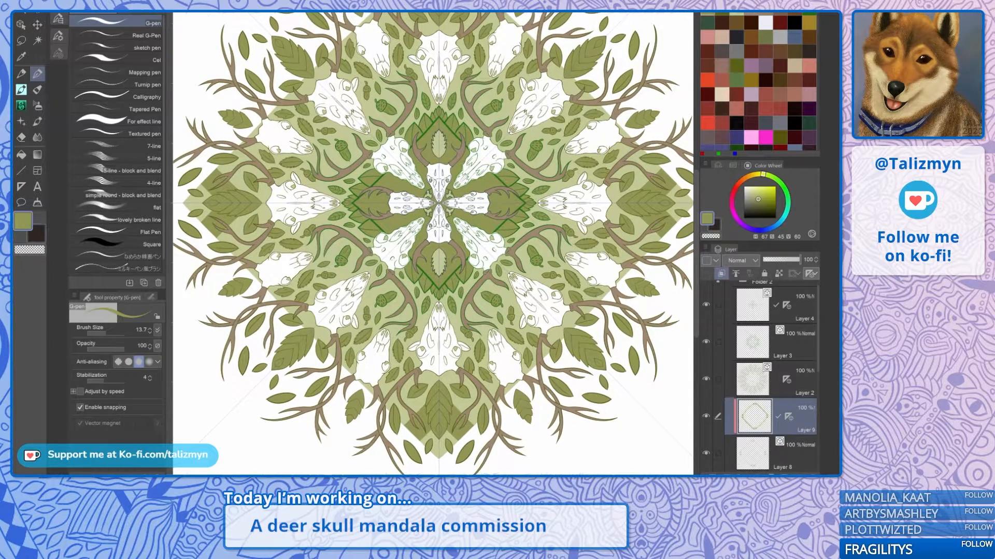
left_click(766, 206)
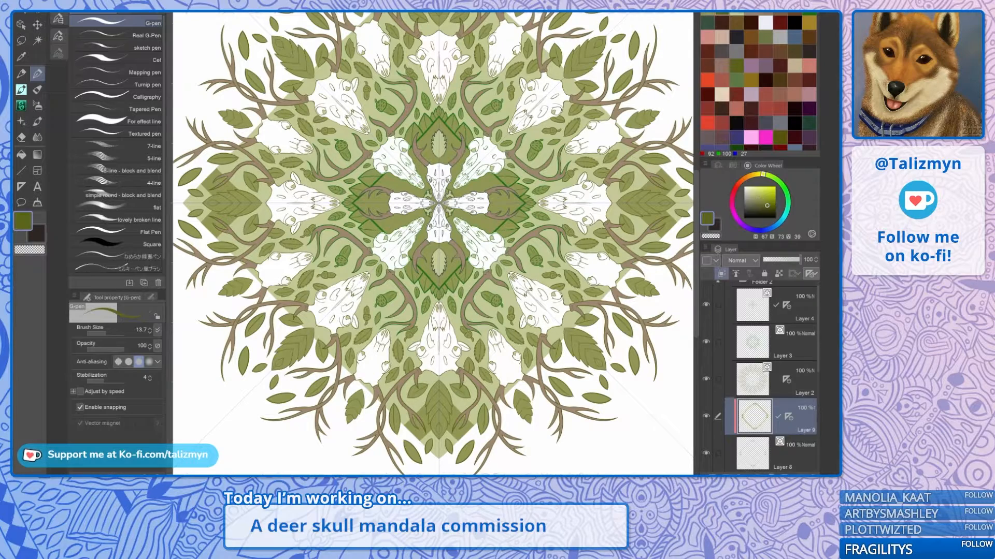
scroll(460, 295, "up", 4)
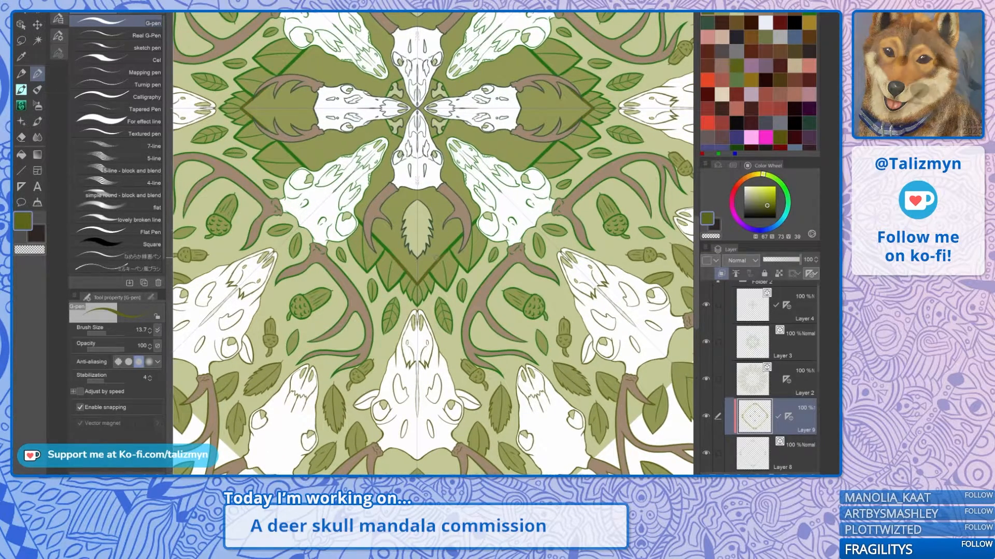
scroll(433, 244, "down", 5)
left_click_drag(427, 113, 433, 243)
key("bracketright")
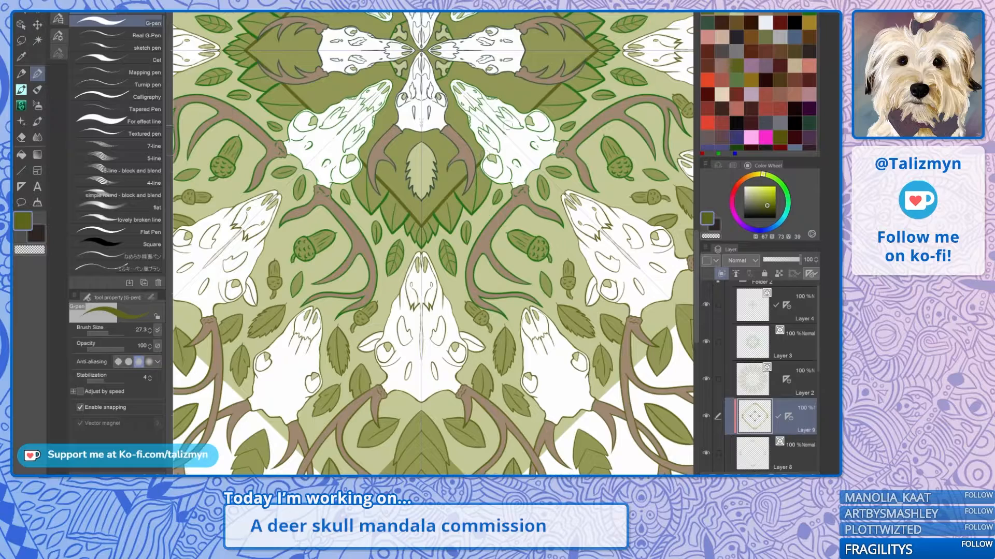
left_click_drag(508, 125, 482, 296)
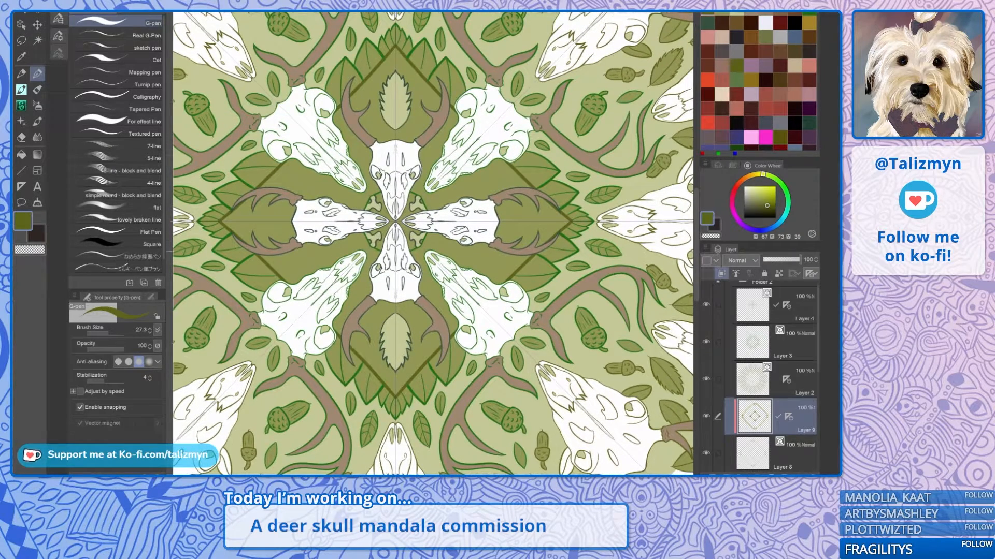
scroll(522, 260, "down", 3)
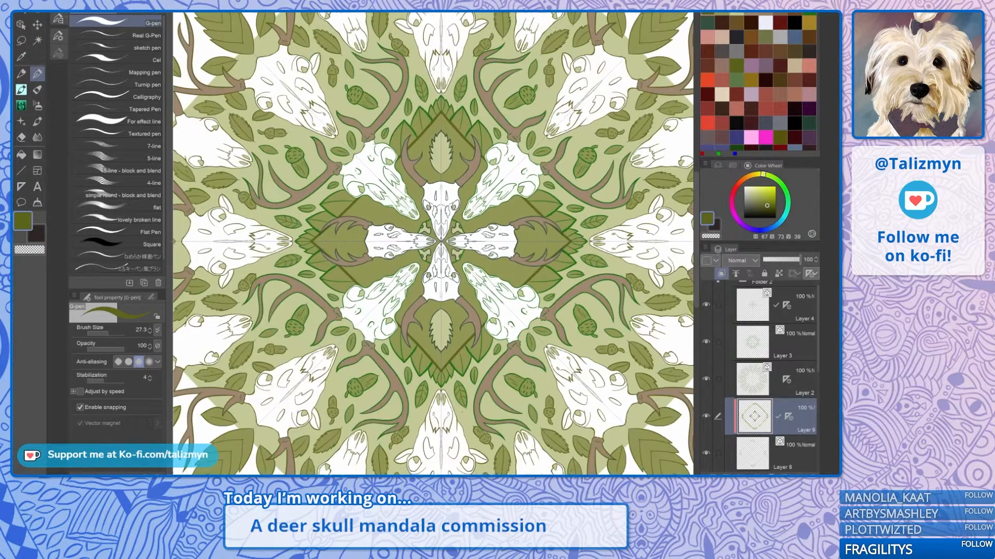
Step: Draw crossing olive lattice lines across the dark green diamond behind the leaf cluster at the mandala's lower tip
left_click_drag(522, 260, 524, 78)
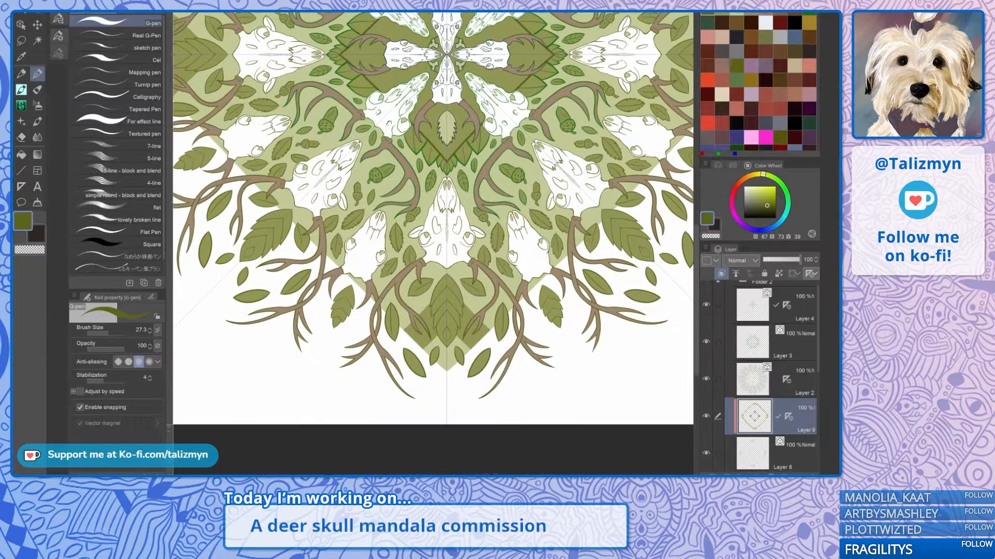
scroll(443, 340, "up", 4)
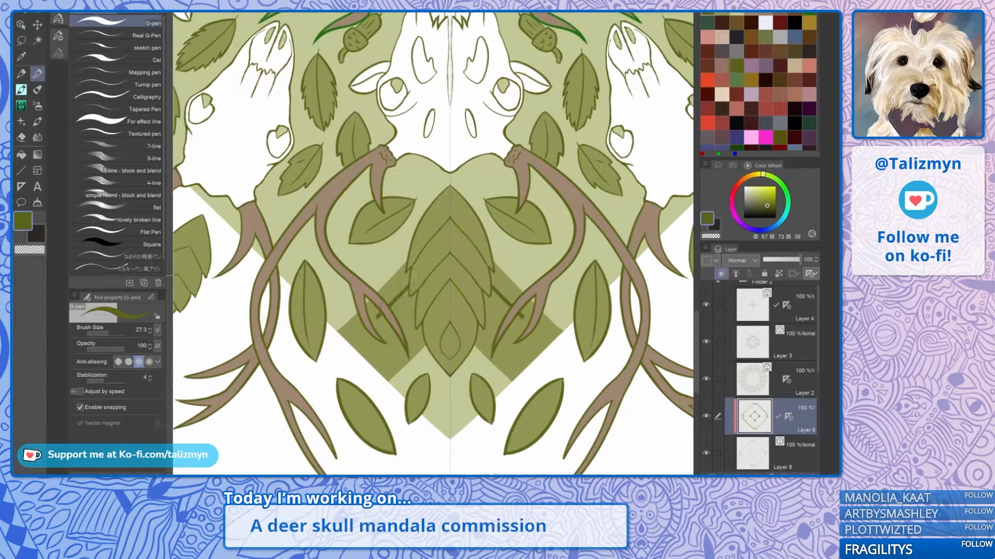
left_click_drag(407, 289, 351, 344)
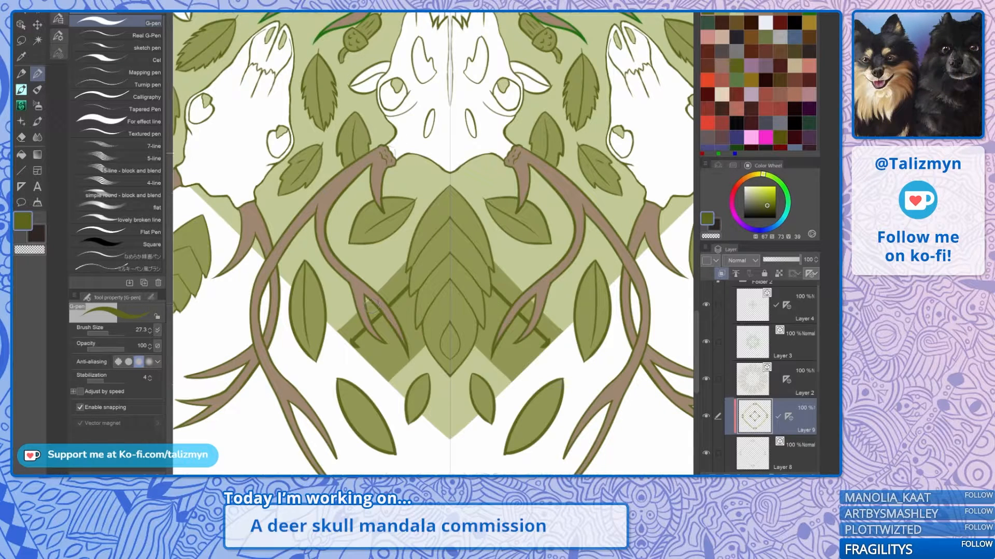
mouse_move(353, 346)
left_mouse_down()
mouse_move(340, 332)
mouse_move(351, 324)
left_mouse_up()
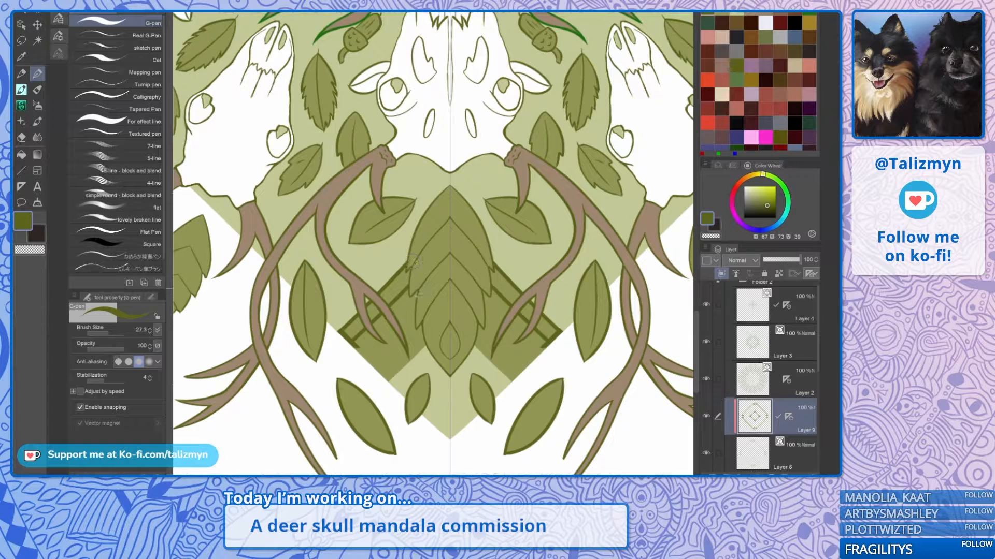
left_click_drag(399, 304, 414, 322)
mouse_move(354, 347)
left_mouse_down()
mouse_move(388, 377)
mouse_move(395, 357)
mouse_move(390, 372)
left_mouse_up()
left_click_drag(422, 327, 394, 364)
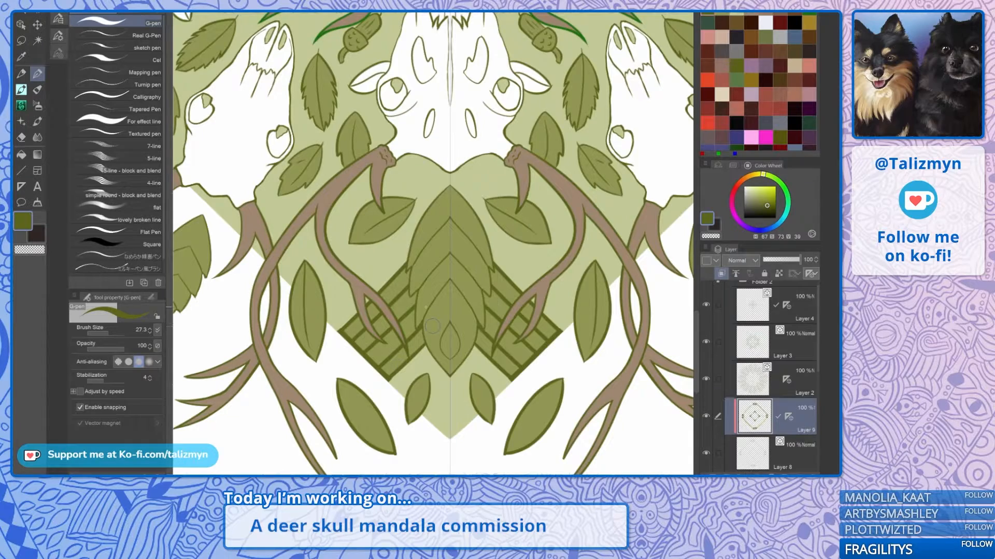
Step: Add a new layer directly above Layer 4 and clip it to the layer below
scroll(433, 326, "down", 10)
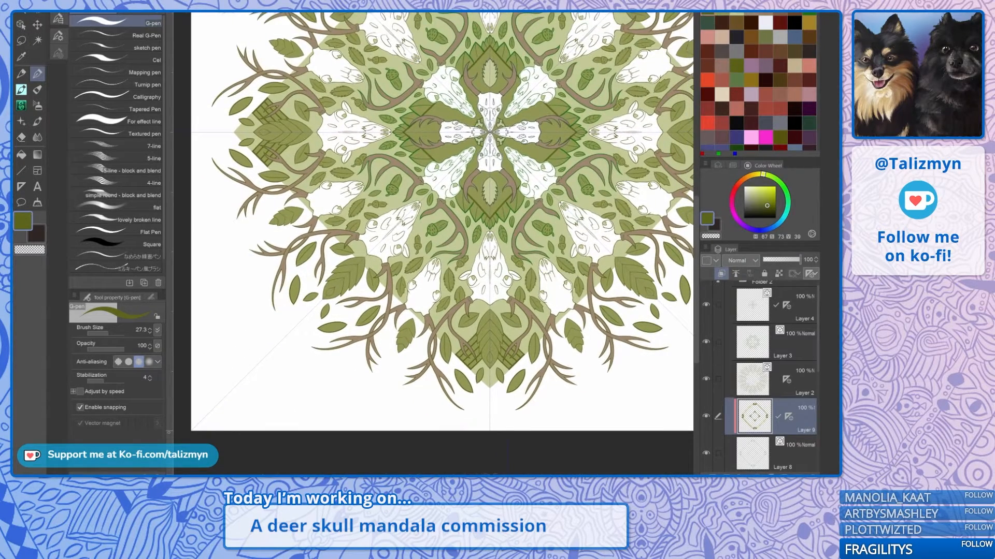
left_click_drag(433, 326, 386, 386)
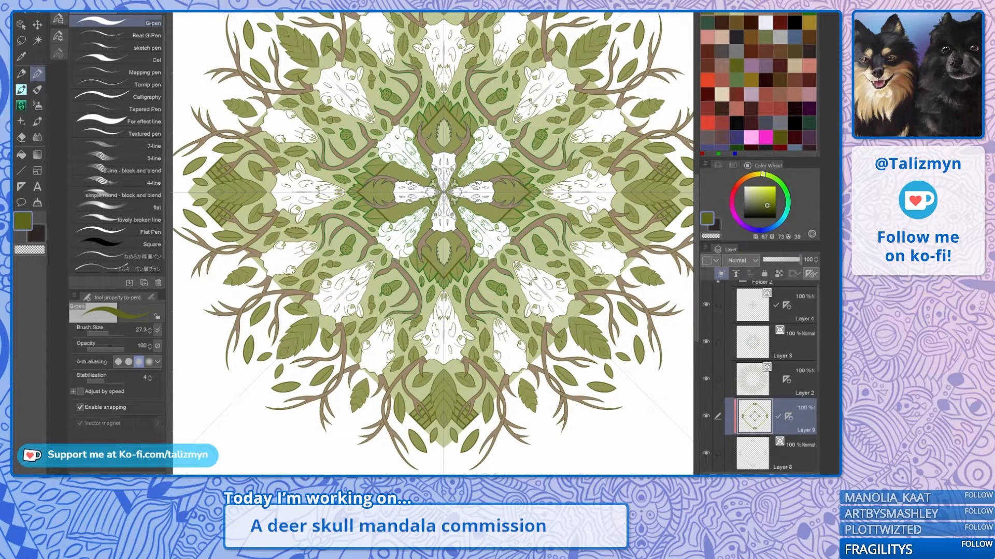
left_click_drag(414, 441, 387, 465)
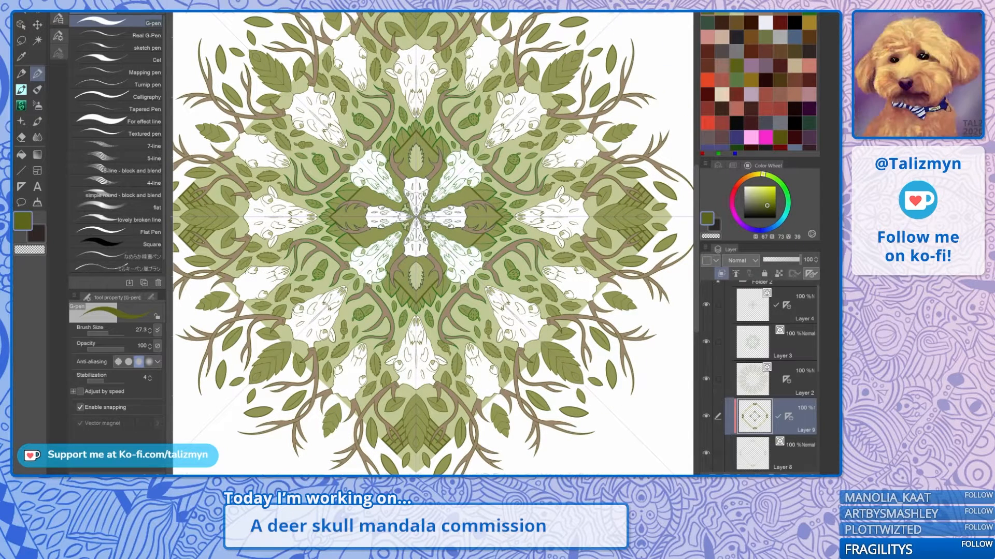
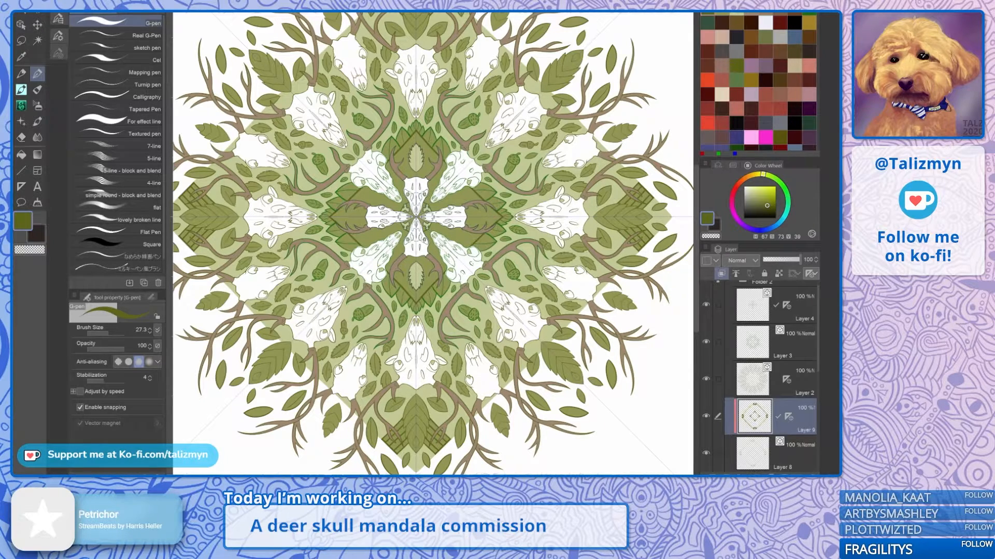
left_click(795, 382)
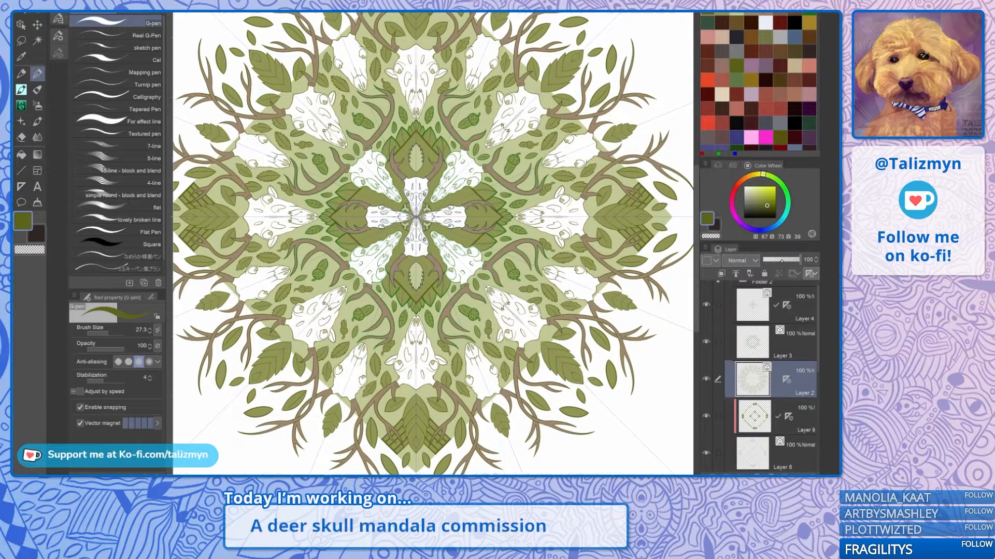
left_click(801, 344)
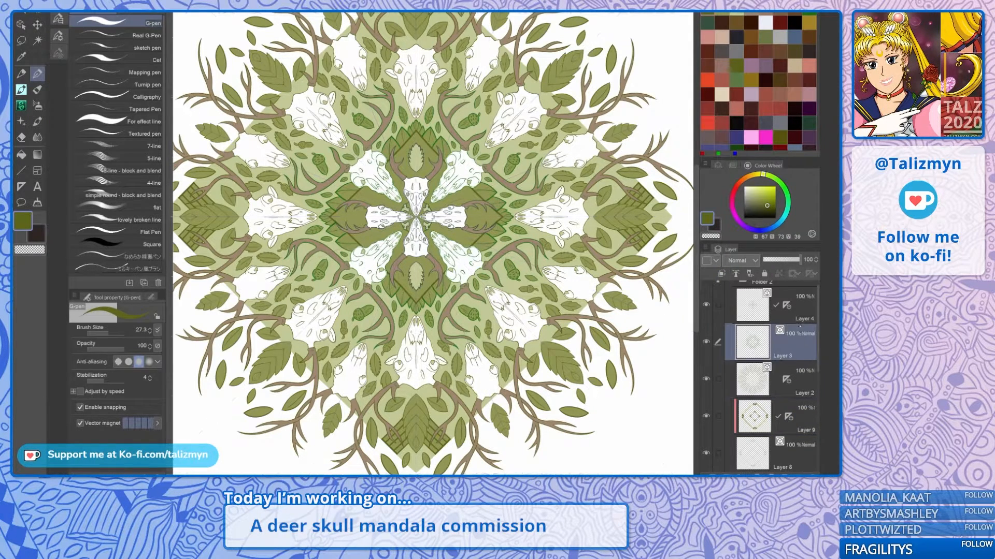
left_click(802, 306)
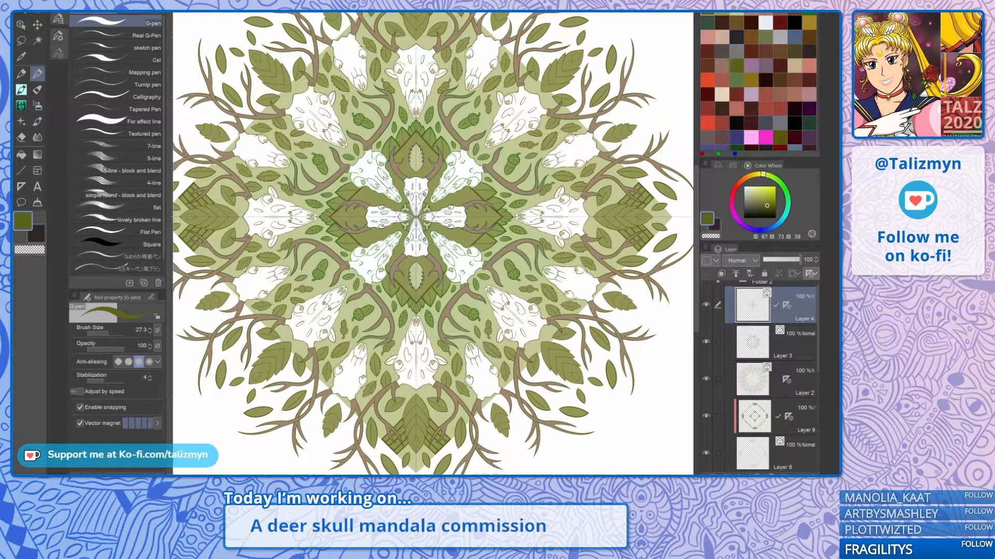
left_click(708, 305)
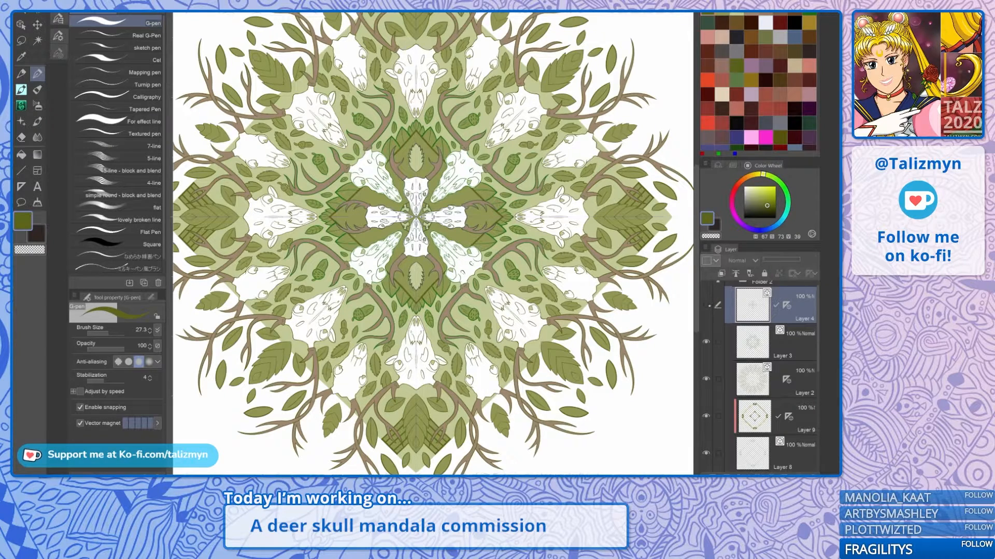
left_click(707, 305)
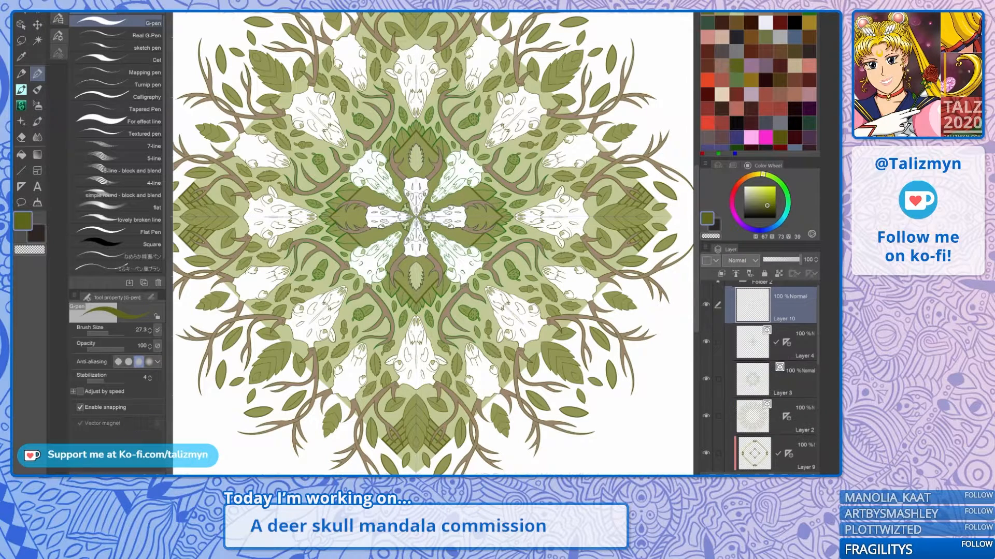
left_click(721, 273)
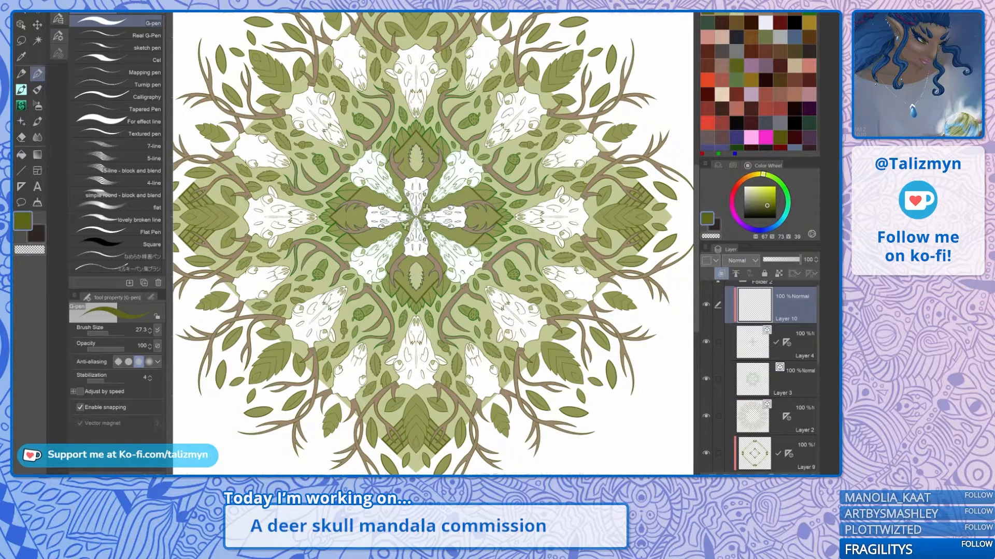
Step: Move the symmetry ruler from Layer 9 to Layer 3 and check Layer 9 by toggling its visibility
scroll(760, 370, "down", 1)
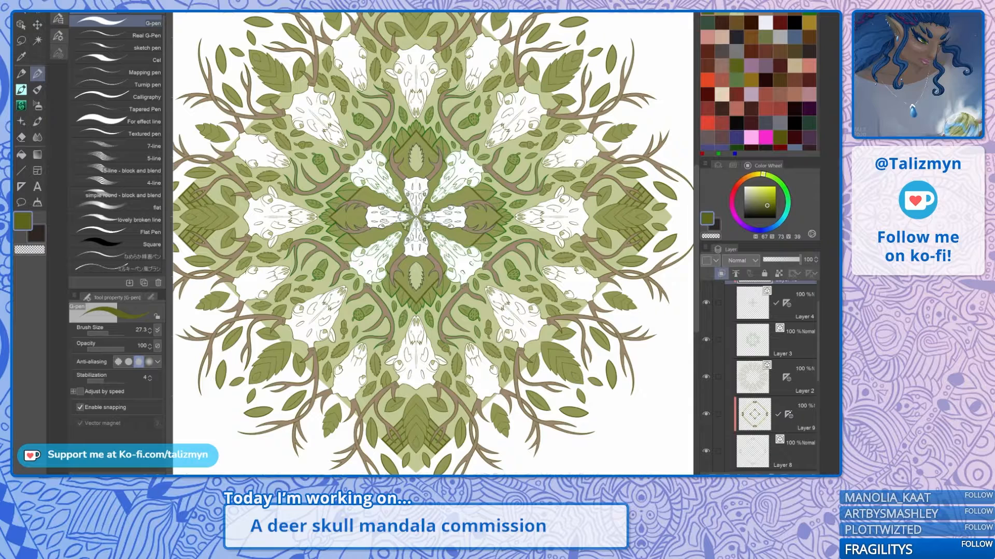
left_click_drag(788, 414, 798, 342)
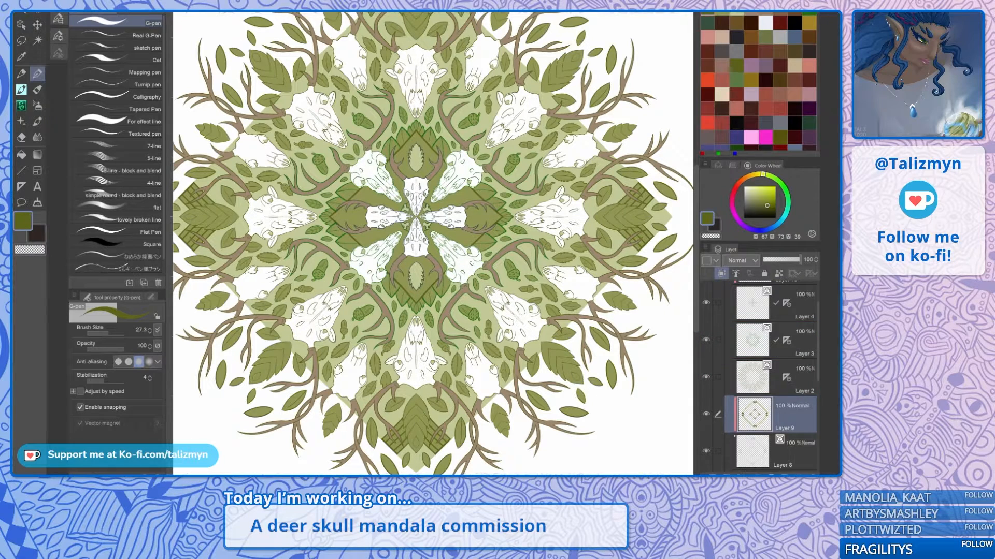
left_click(706, 414)
left_click(706, 413)
Step: Move the symmetry ruler from Layer 4 to the empty clipped layer above it
scroll(760, 376, "up", 2)
left_click(787, 317)
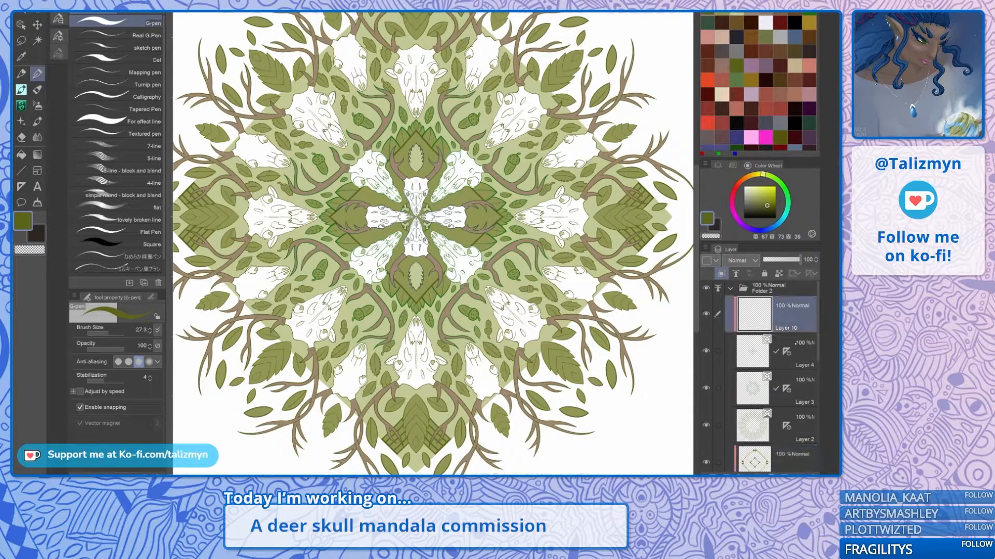
left_click_drag(787, 352, 791, 319)
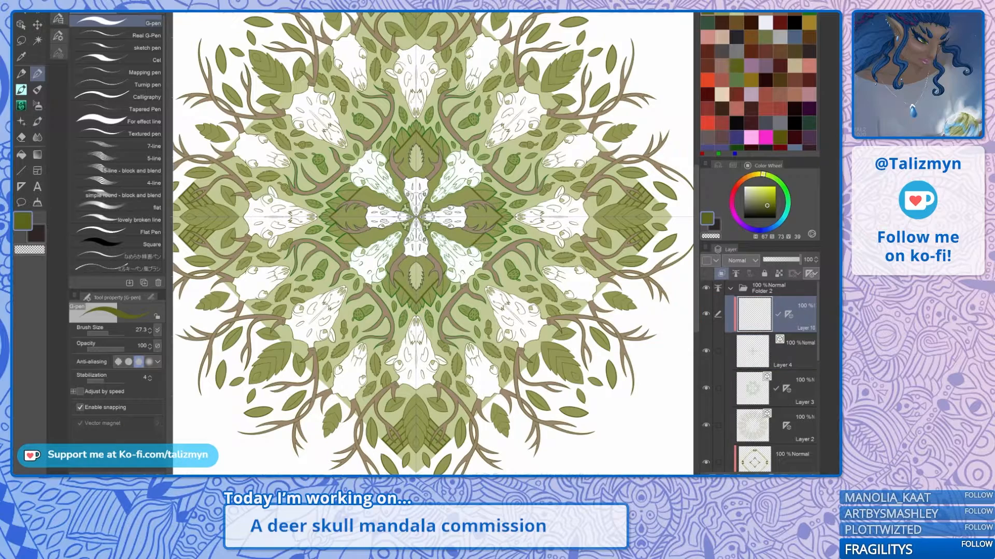
Step: Recolour the line art of the two vertical central skulls and their antlers olive green with the G-pen
scroll(425, 208, "up", 8)
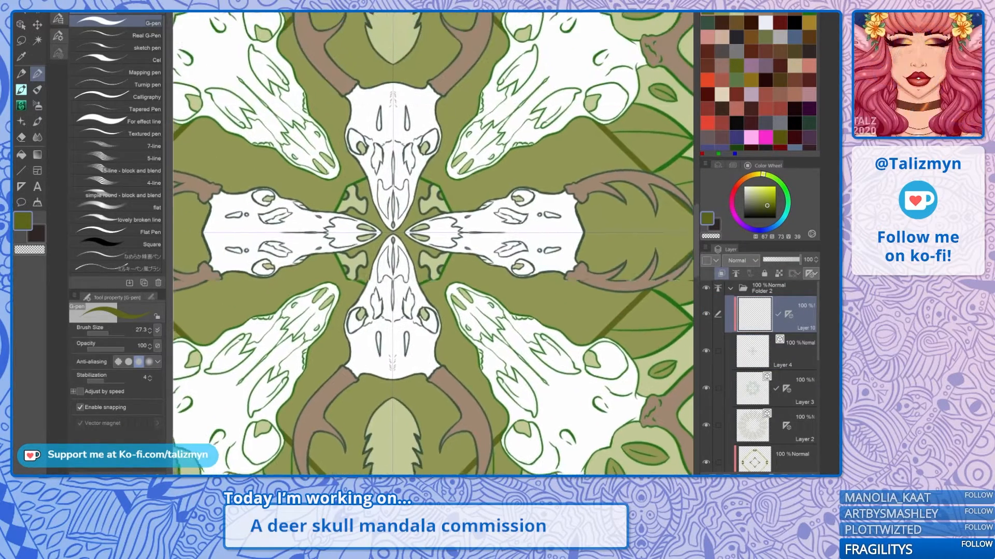
mouse_move(356, 254)
left_mouse_down()
mouse_move(361, 273)
mouse_move(423, 297)
mouse_move(438, 342)
mouse_move(410, 303)
left_mouse_up()
left_click_drag(410, 340, 406, 364)
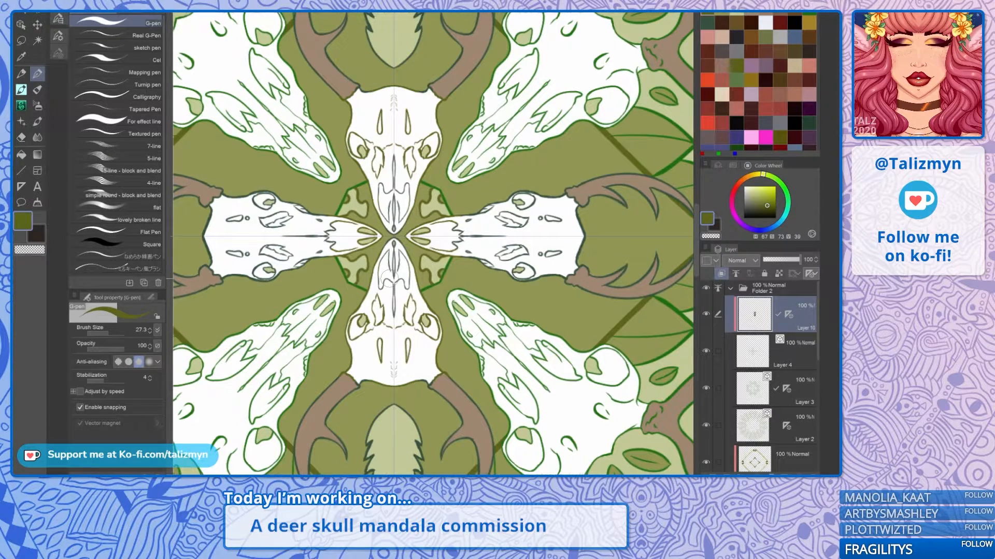
left_click_drag(389, 279, 410, 428)
mouse_move(455, 233)
left_mouse_down()
mouse_move(483, 199)
mouse_move(462, 163)
mouse_move(498, 141)
mouse_move(510, 188)
left_mouse_up()
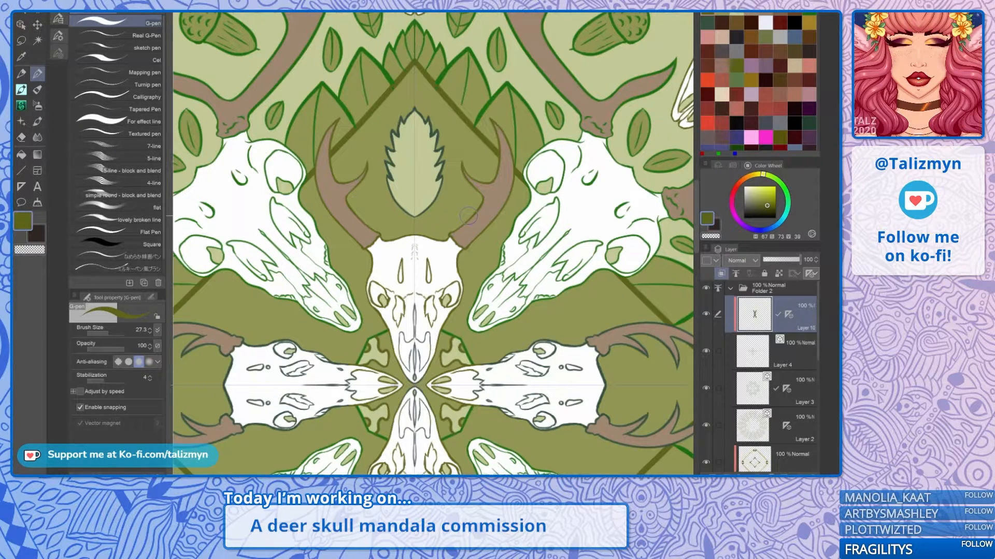
scroll(522, 157, "down", 5)
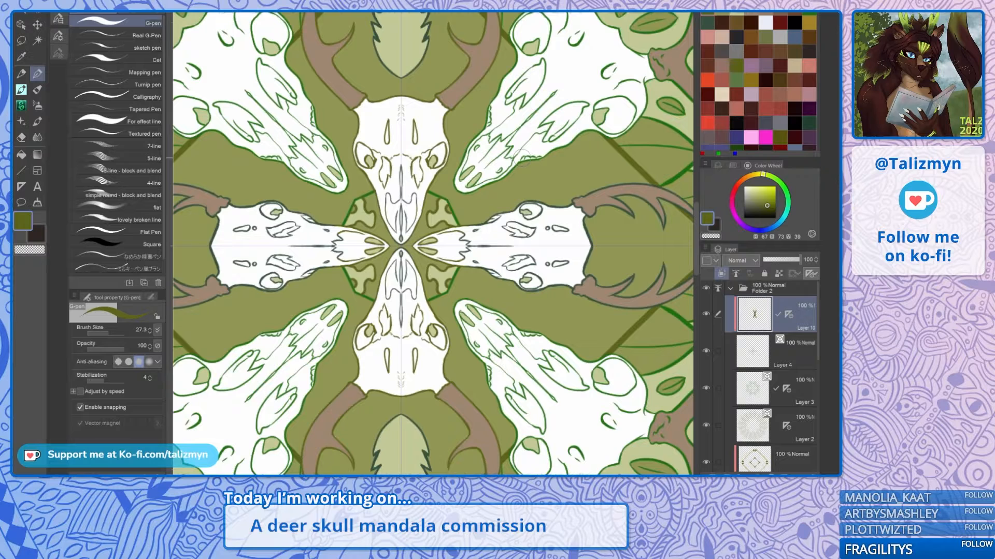
scroll(522, 157, "down", 4)
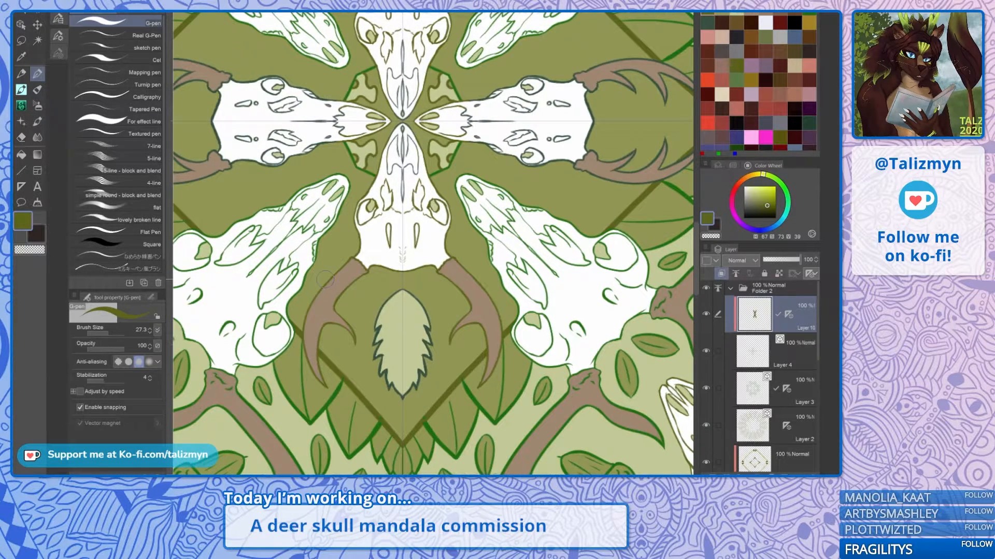
left_click_drag(326, 280, 259, 396)
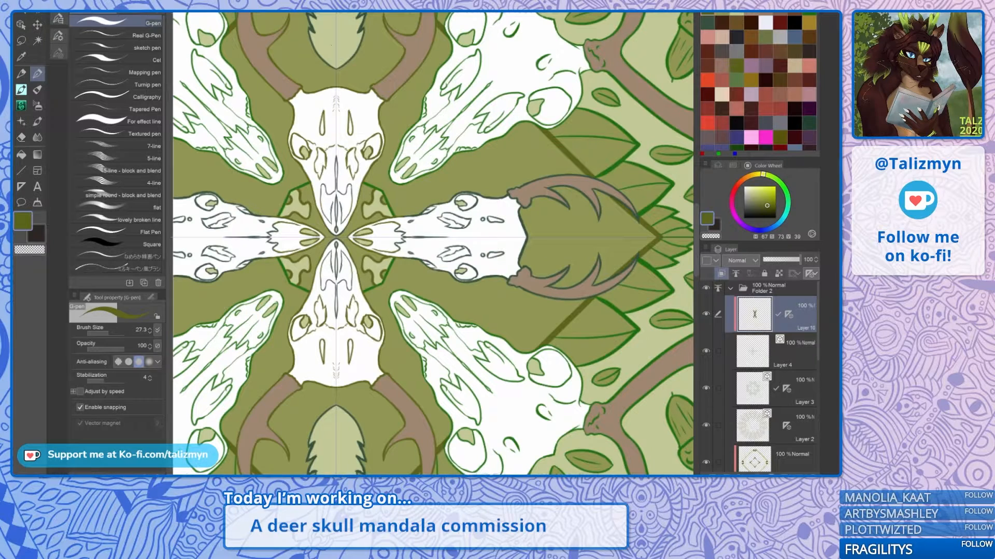
Step: Recolour the line art of the horizontal central skulls, their antlers and the serrated leaf outlines olive green
scroll(500, 250, "down", 3)
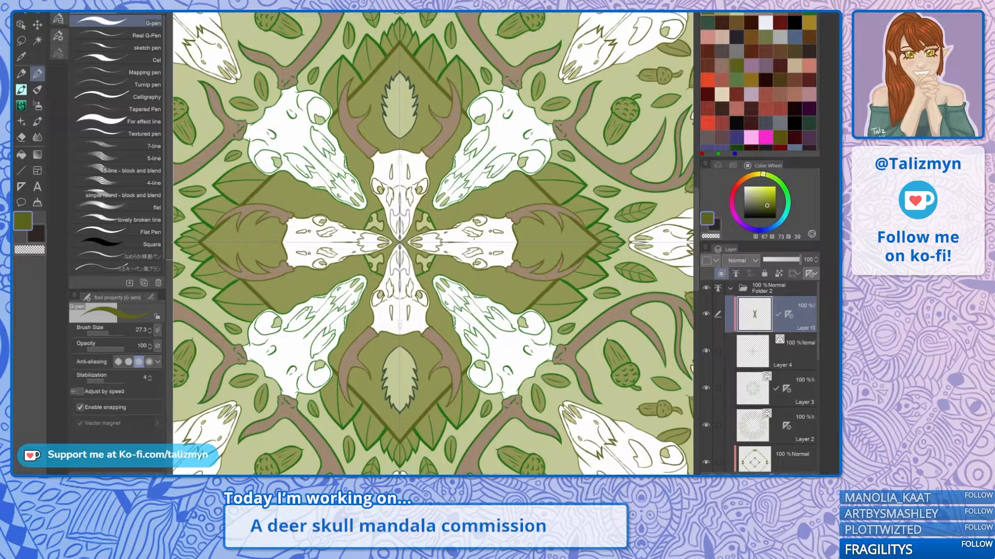
scroll(510, 238, "up", 3)
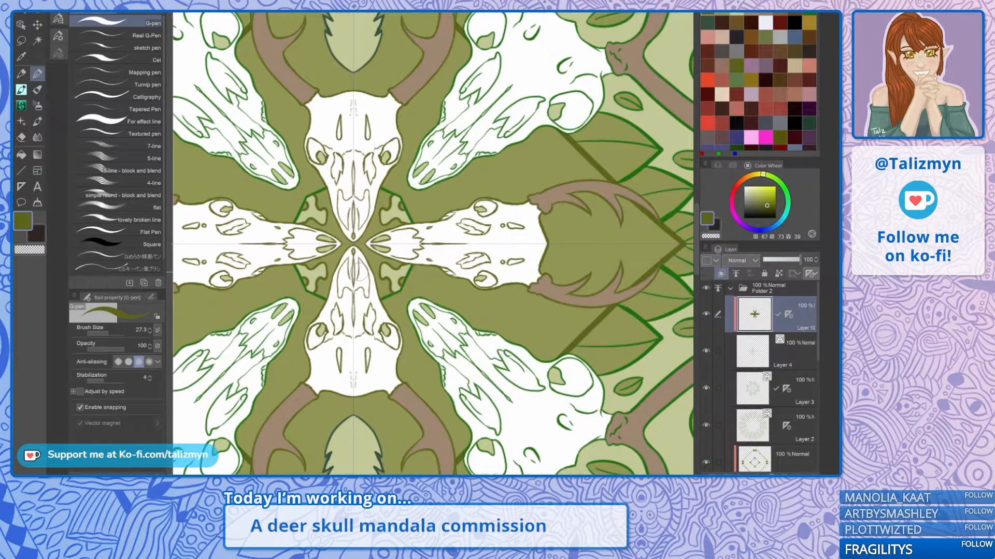
left_click_drag(359, 271, 418, 170)
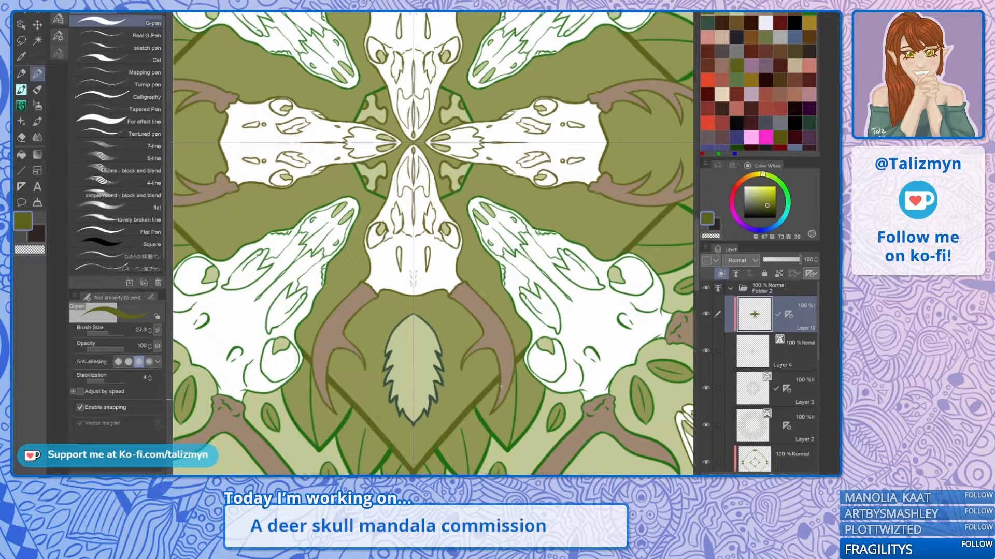
mouse_move(414, 315)
left_mouse_down()
mouse_move(438, 398)
mouse_move(430, 404)
left_mouse_up()
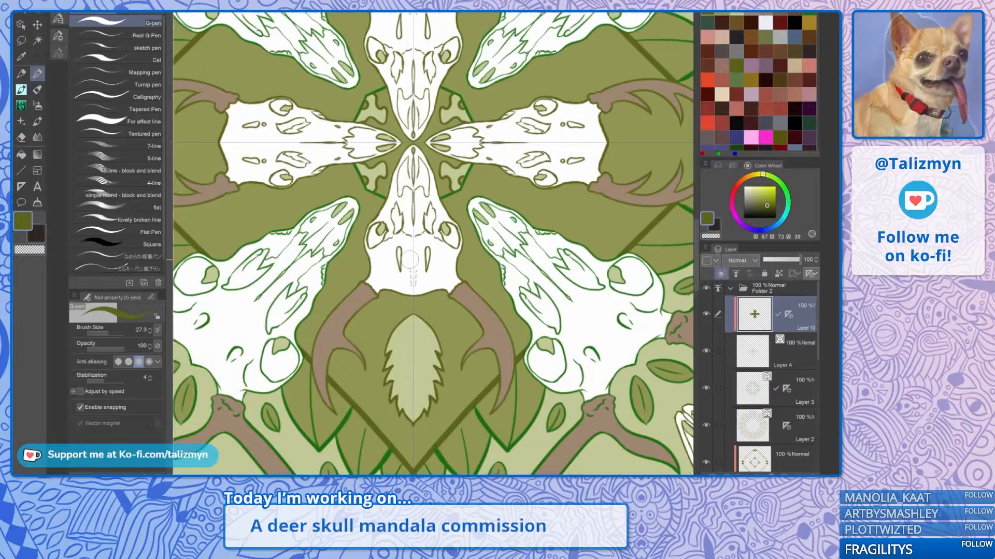
Step: Return the symmetry ruler from Layer 10 to Layer 4
scroll(564, 216, "down", 3)
scroll(373, 319, "down", 2)
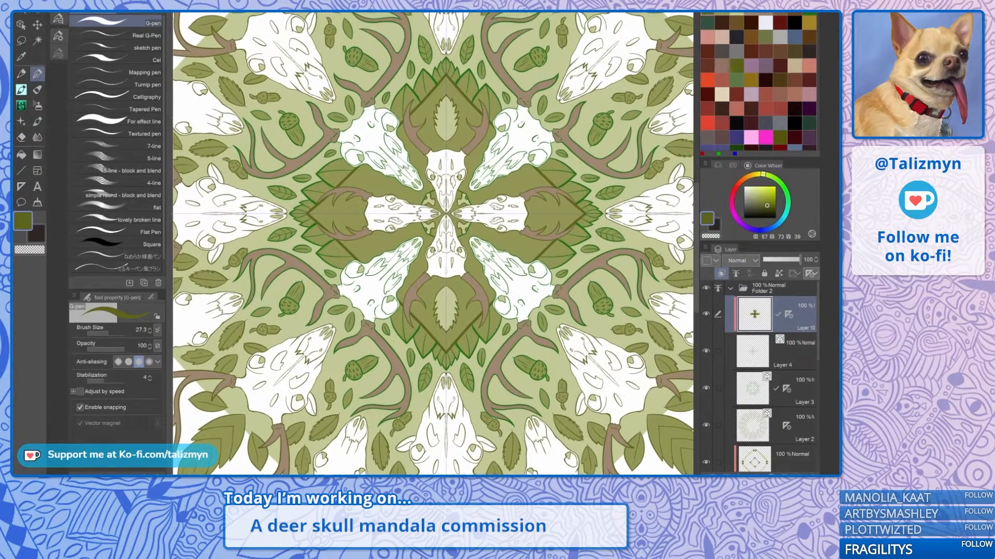
scroll(433, 244, "down", 2)
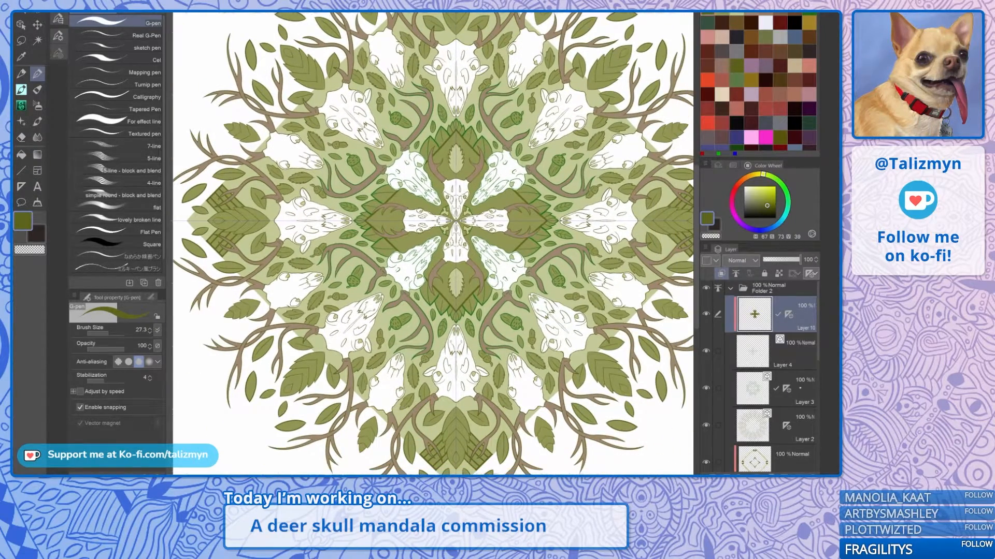
left_click(804, 395)
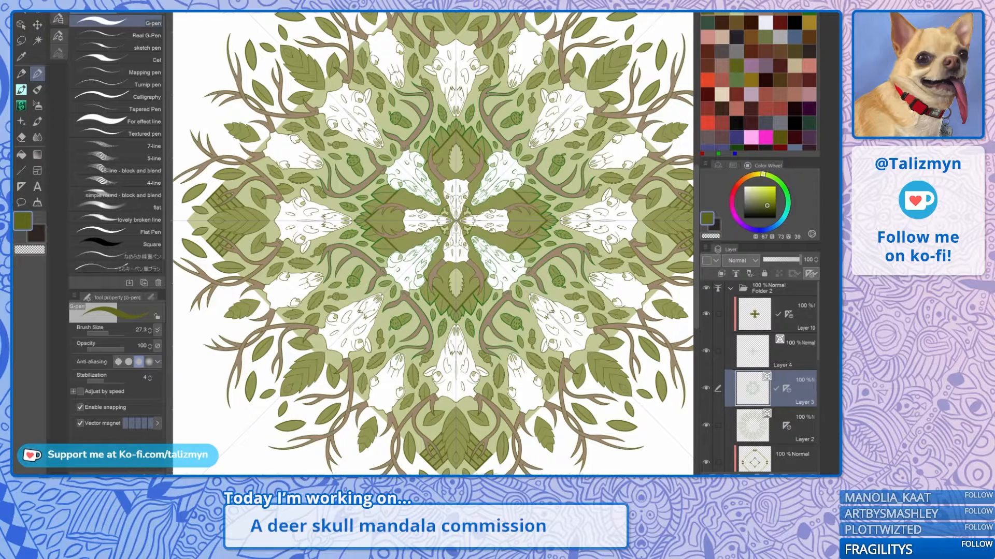
left_click_drag(788, 314, 785, 353)
Step: Add a clipped layer above Layer 3 and move Layer 3's symmetry ruler onto it
left_click(788, 398)
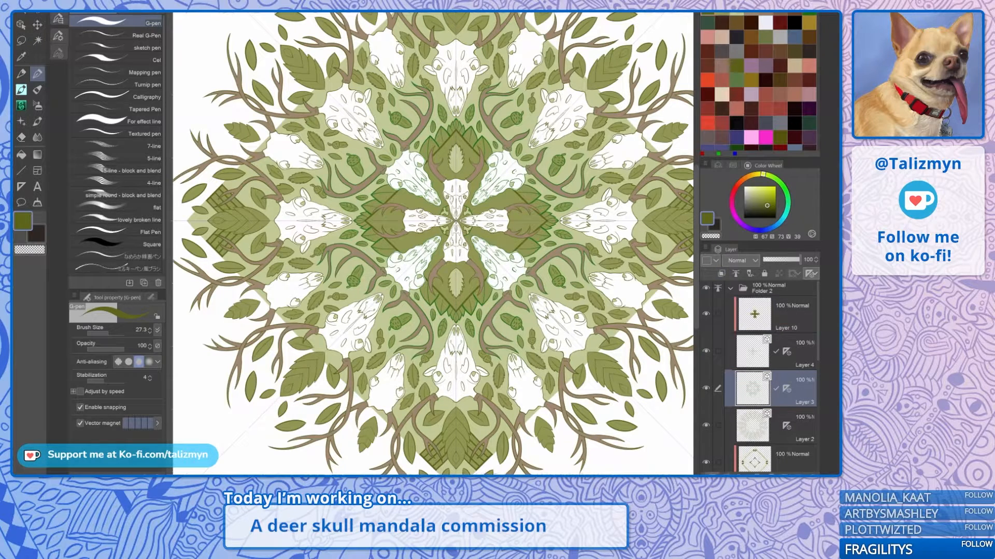
left_click(712, 474)
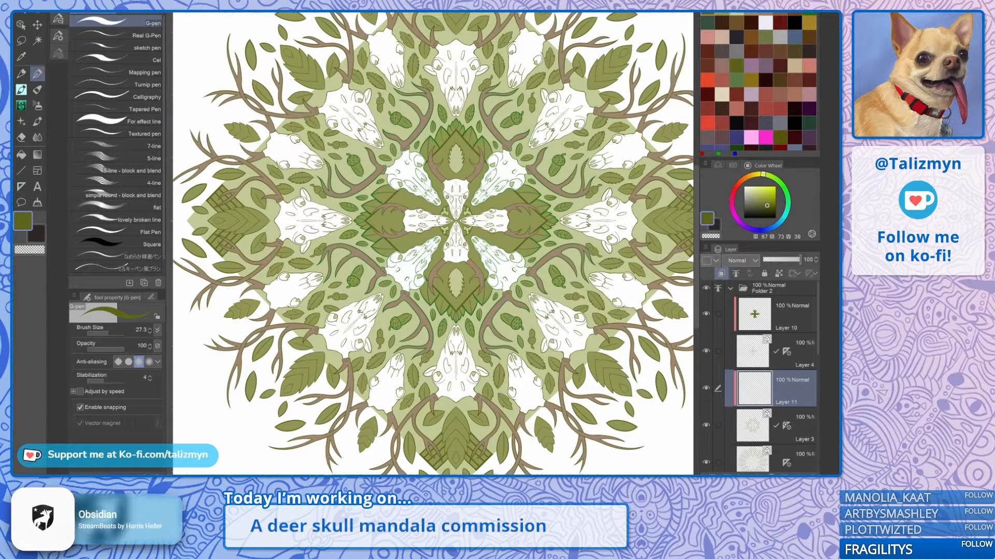
left_click_drag(786, 426, 800, 397)
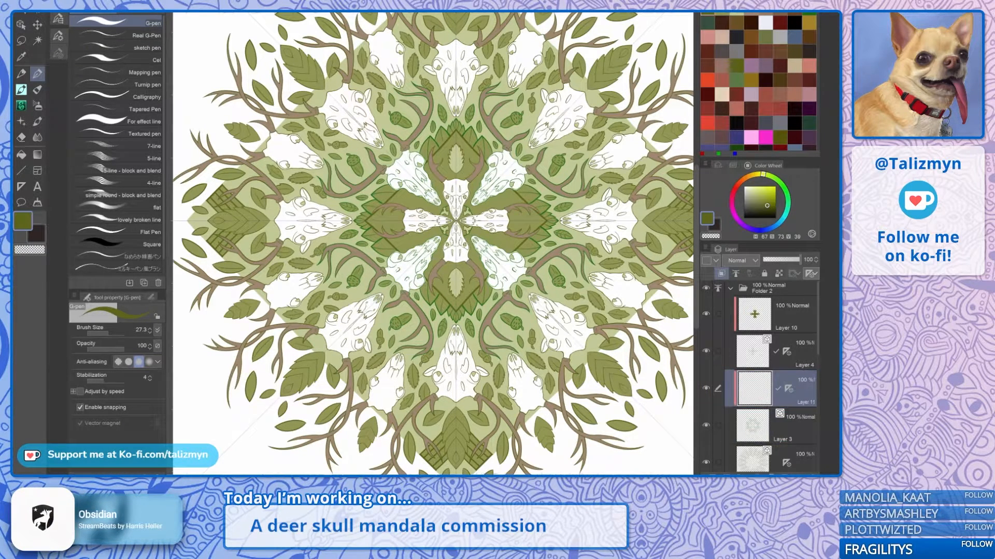
Step: Recolour the line art of the diagonal skulls and the layered leaves behind the central skulls olive green on Layer 11
key("alt+f")
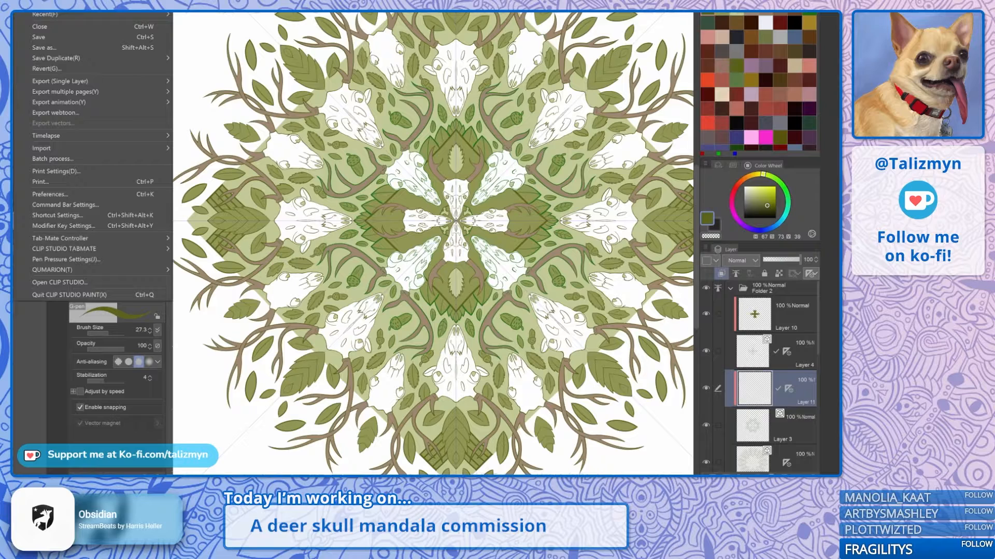
key("Escape")
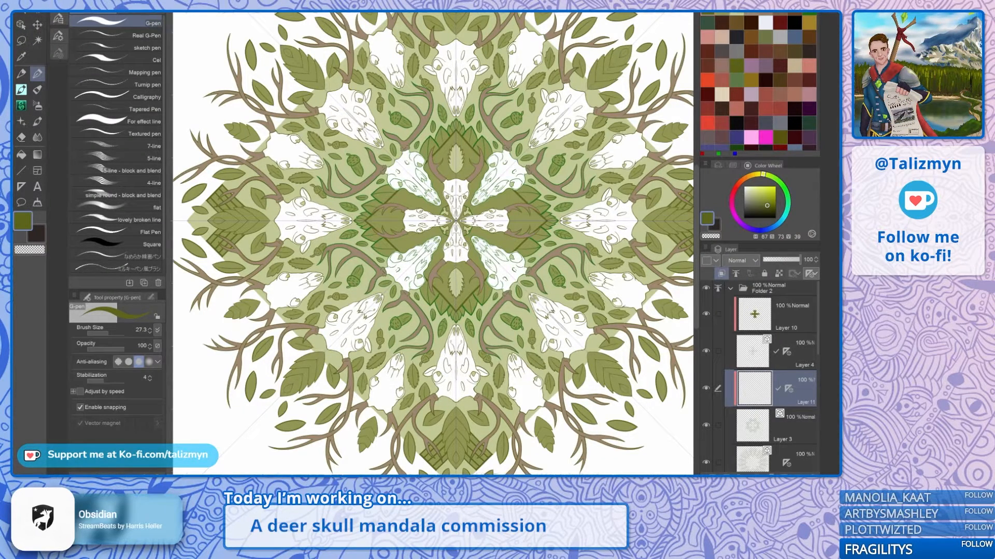
scroll(492, 236, "up", 5)
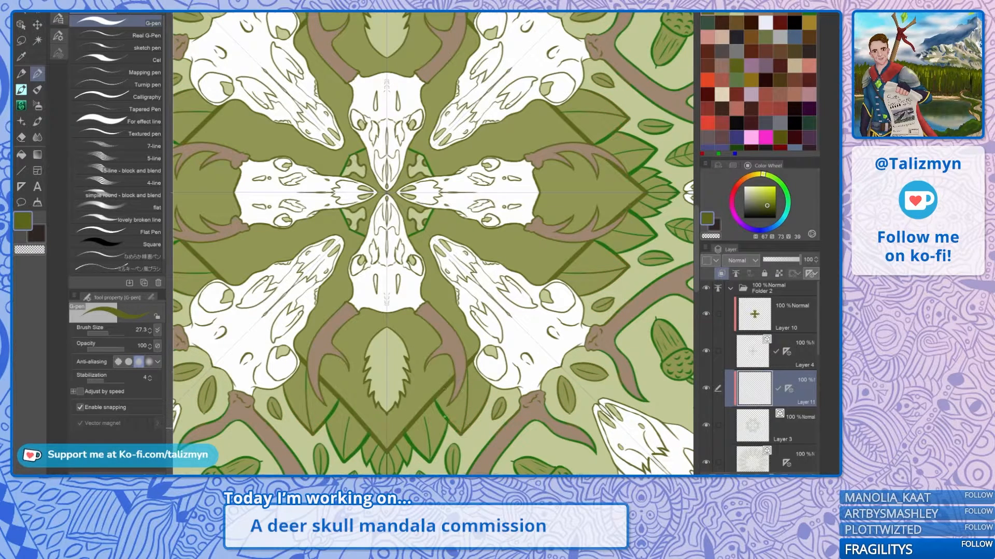
left_click_drag(461, 391, 480, 277)
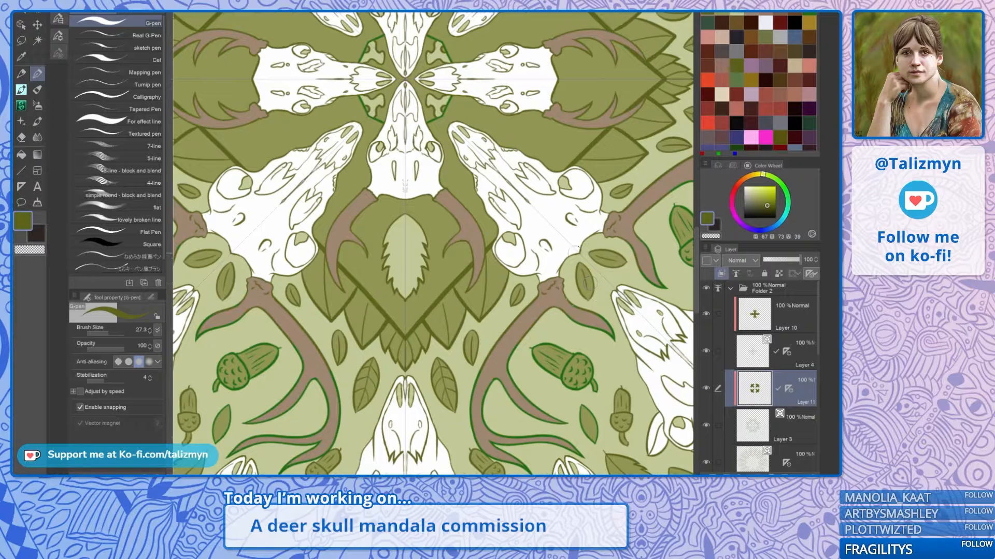
left_click_drag(589, 201, 618, 315)
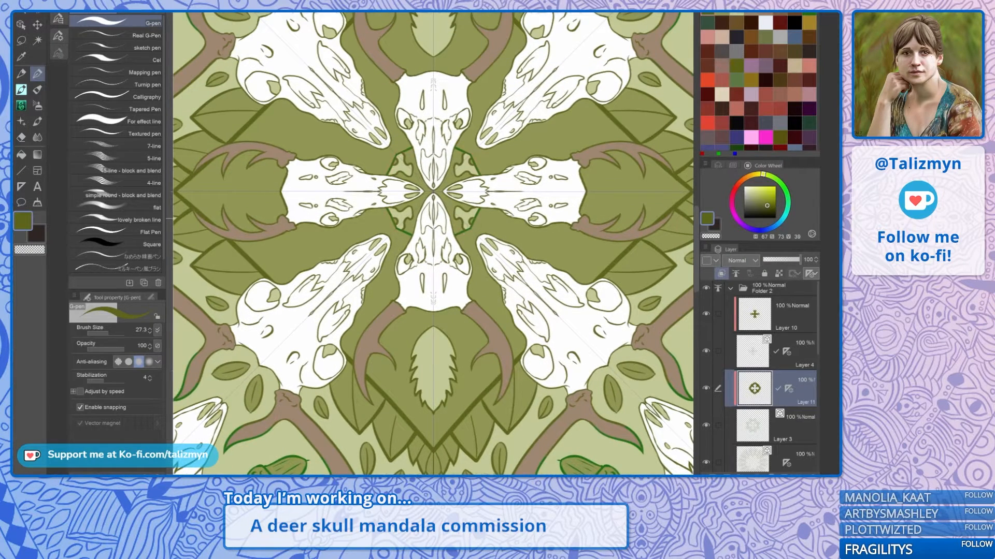
Step: Recolour the line art of the diagonal skulls' antlers and the acorns between them olive green
scroll(482, 179, "down", 3)
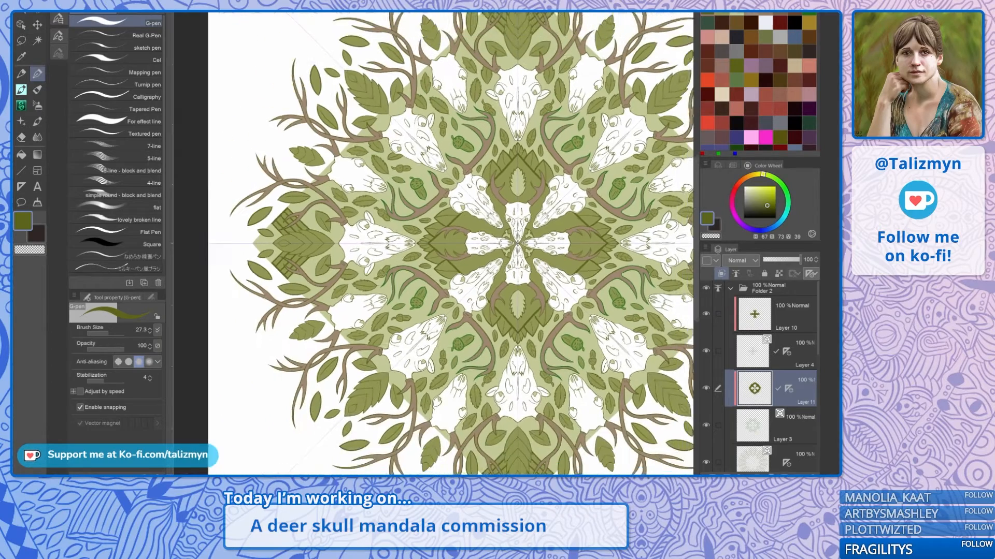
scroll(482, 178, "down", 2)
left_click_drag(493, 243, 443, 166)
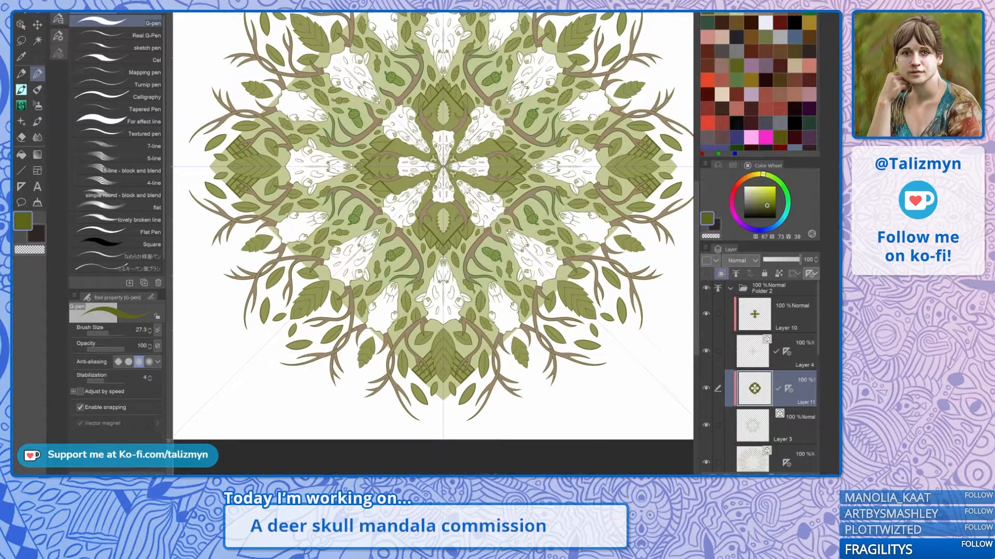
scroll(539, 269, "up", 5)
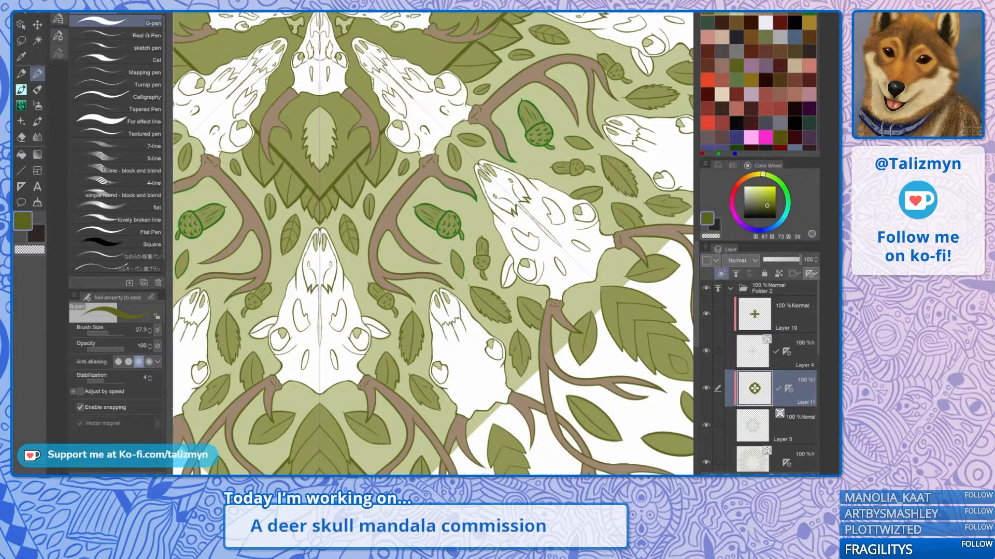
mouse_move(468, 242)
left_mouse_down()
mouse_move(433, 202)
mouse_move(468, 238)
left_mouse_up()
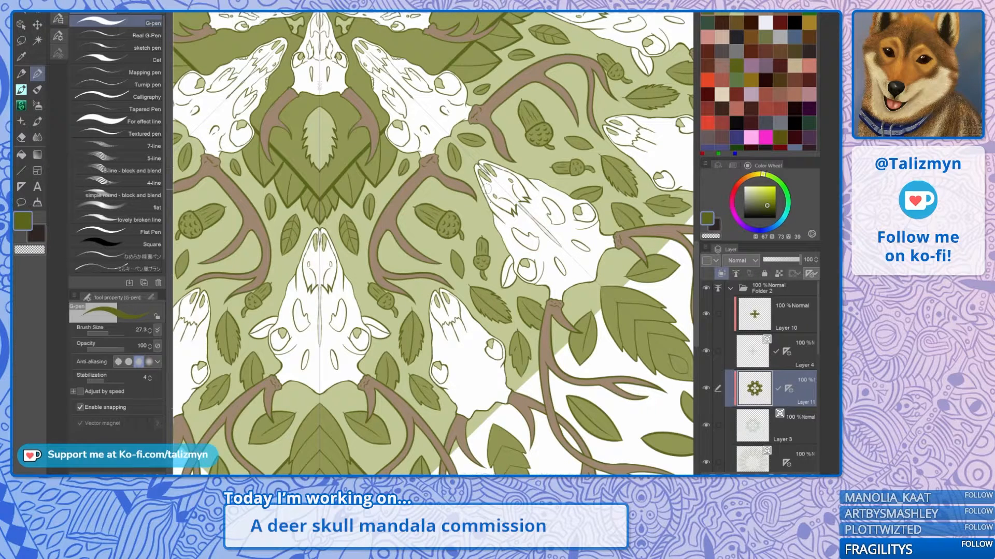
Step: Inspect the whole mandala and compare its line art with Layer 11 hidden and shown
left_click_drag(506, 233, 557, 139)
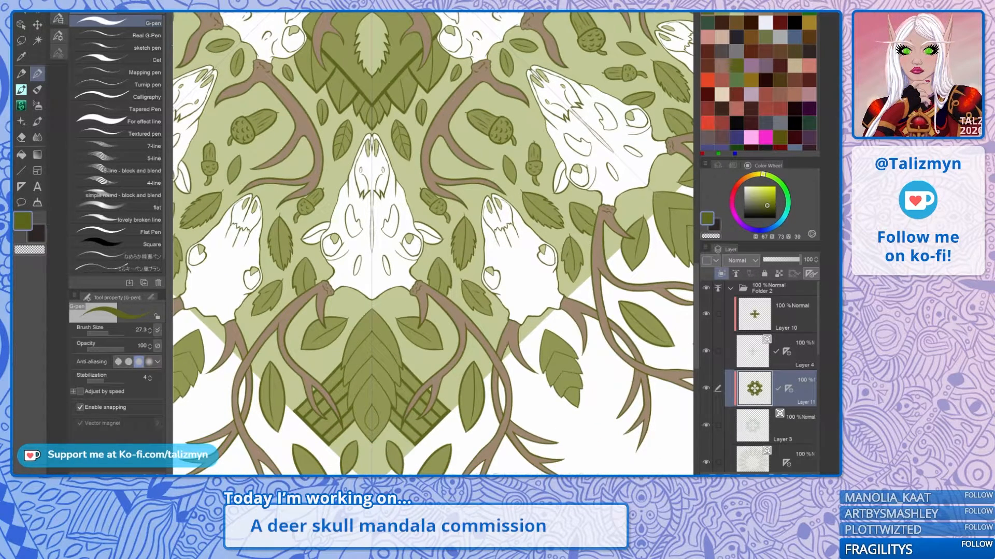
left_click_drag(492, 171, 344, 409)
left_click_drag(440, 207, 408, 317)
scroll(581, 286, "down", 3)
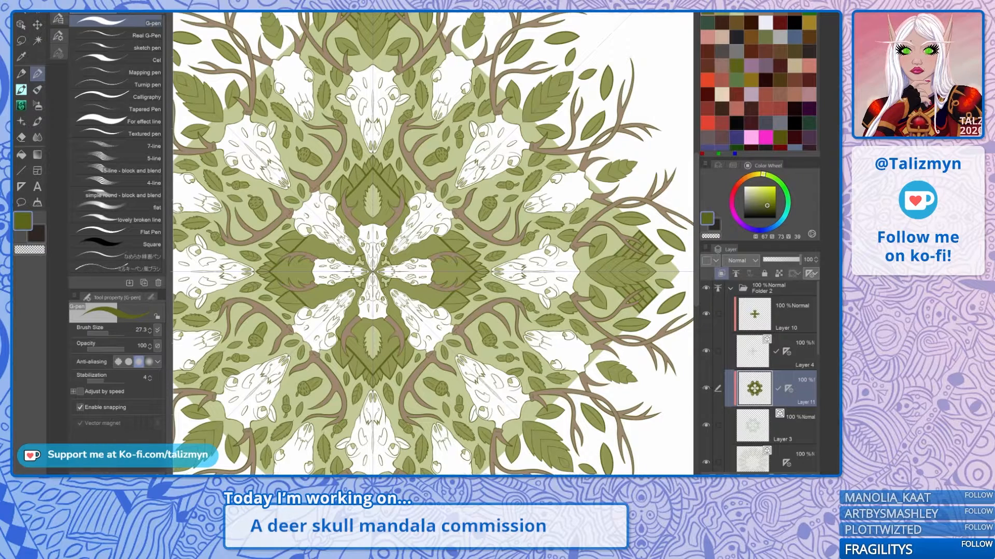
left_click(707, 387)
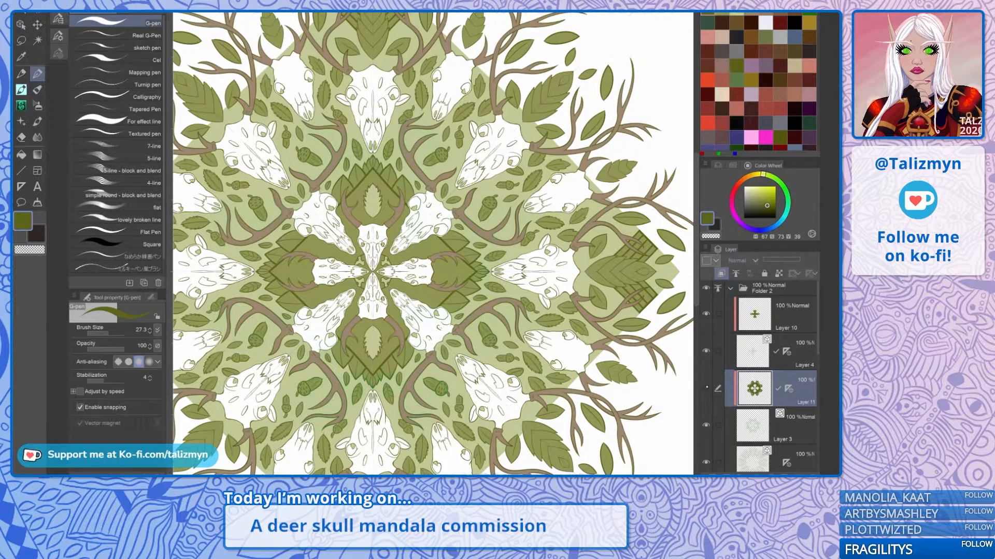
left_click(707, 387)
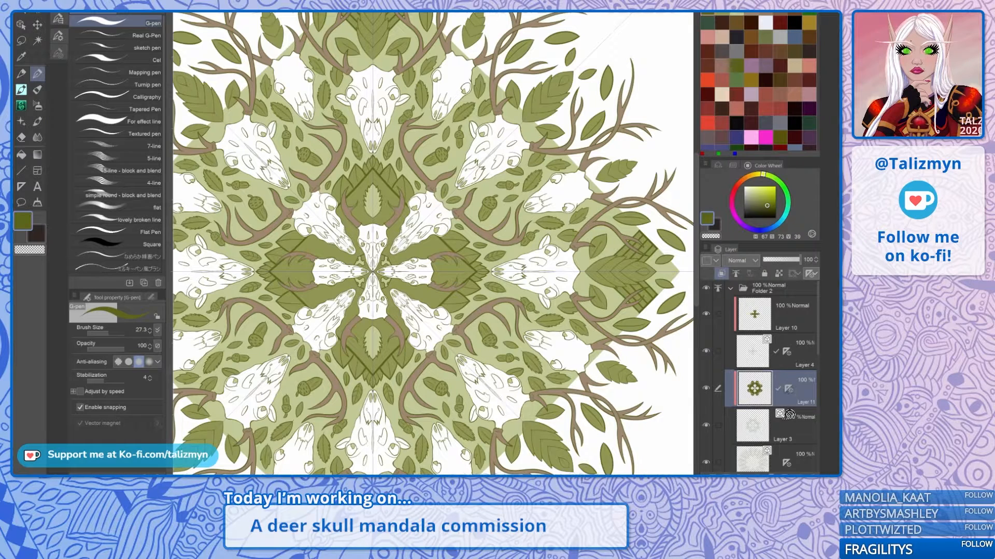
Step: Add a clipped layer above Layer 2 and move Layer 2's symmetry ruler onto it
left_click(760, 458)
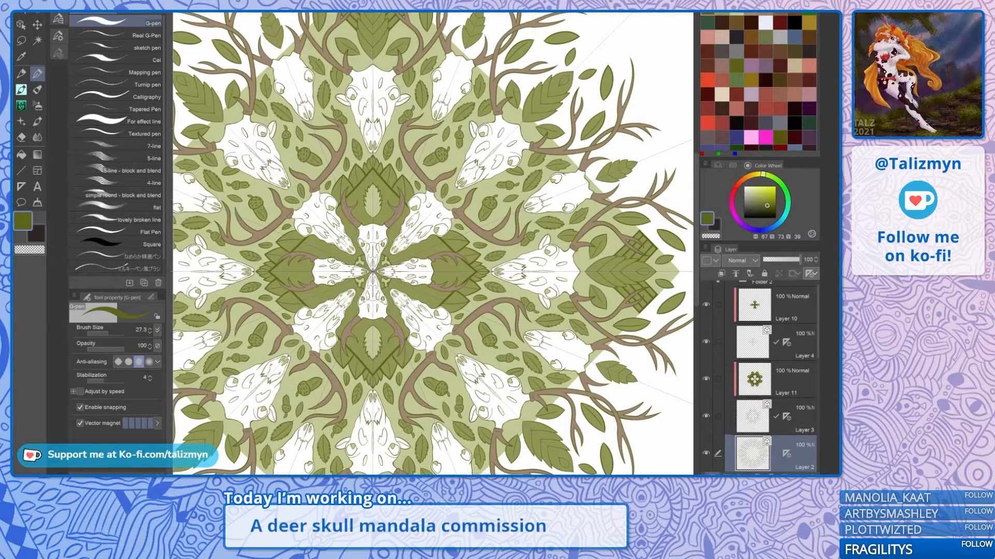
left_click(712, 474)
left_click(721, 273)
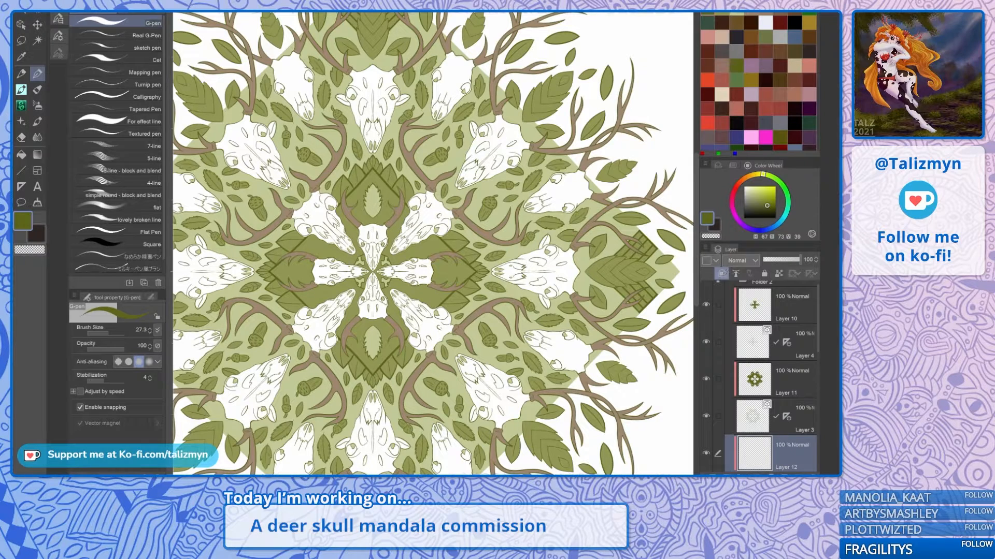
scroll(759, 376, "down", 3)
left_click_drag(787, 409, 805, 378)
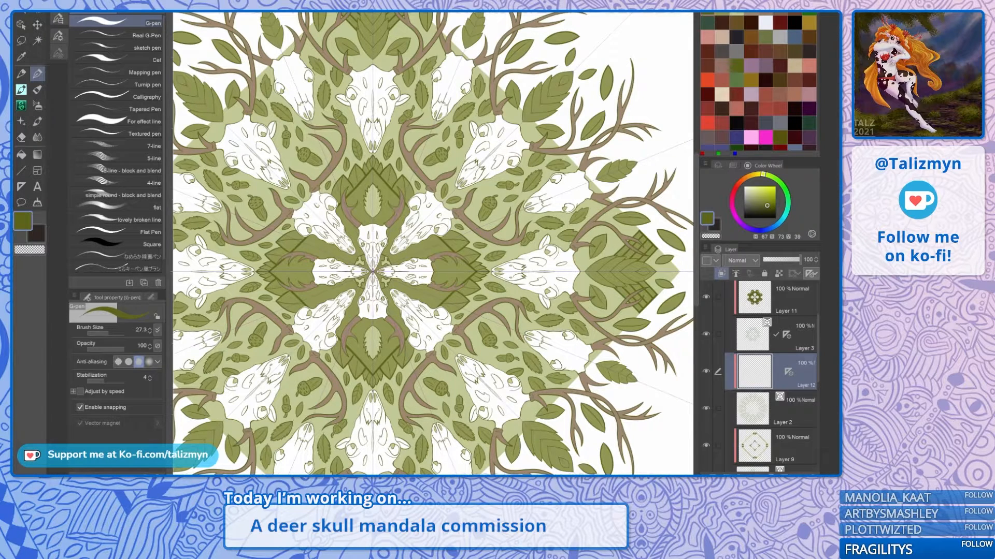
Step: Undo the latest strokes on Layer 12 together with its ruler transfer and its clipping to Layer 2
scroll(484, 78, "up", 5)
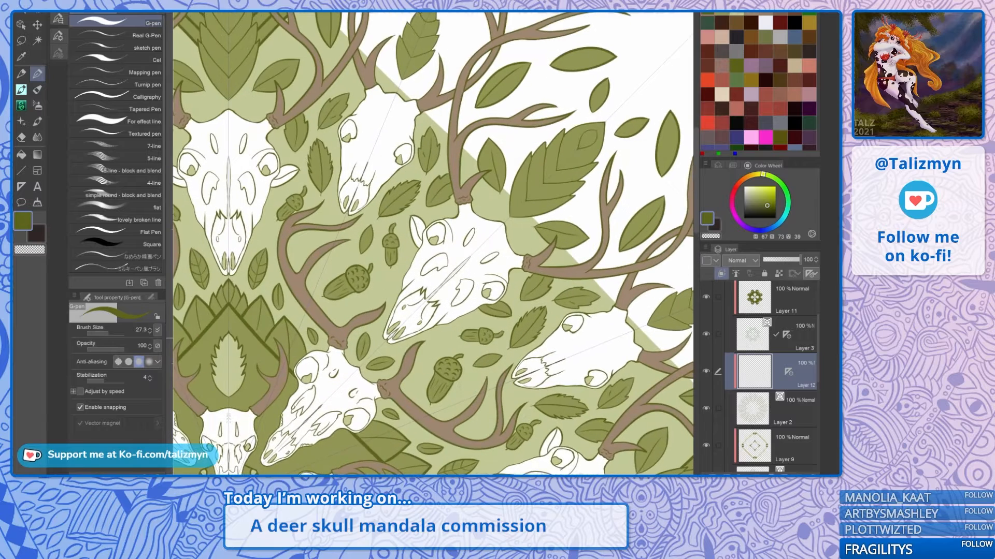
scroll(505, 286, "up", 1)
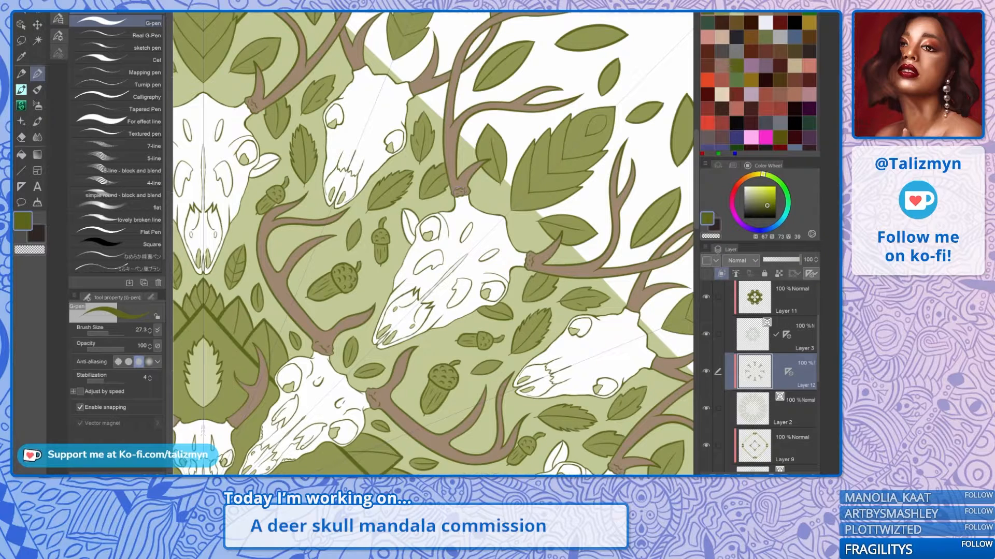
key("ctrl+z")
key("ctrl+z")
key("ctrl+z")
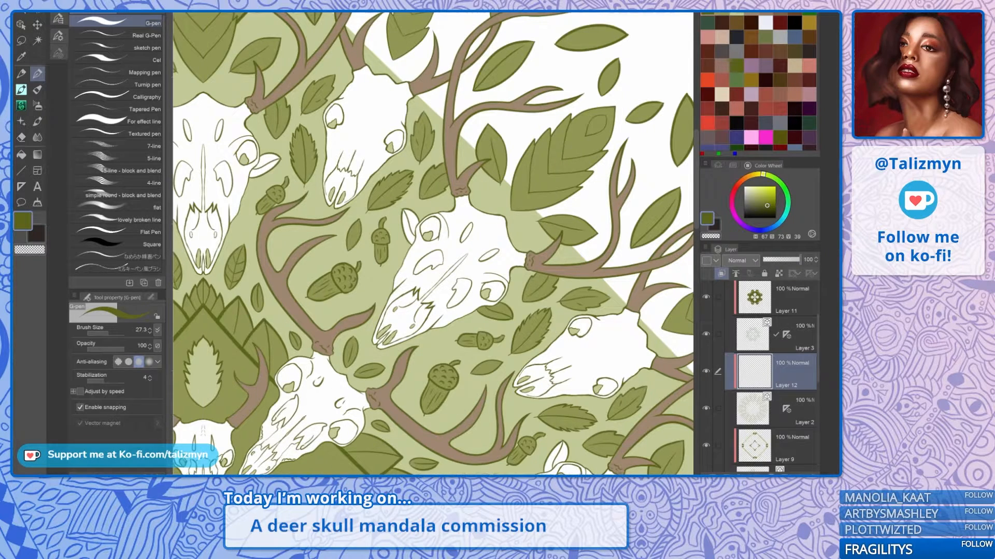
key("ctrl+z")
Step: Bring the full mandala into view and save the file
scroll(523, 238, "down", 4)
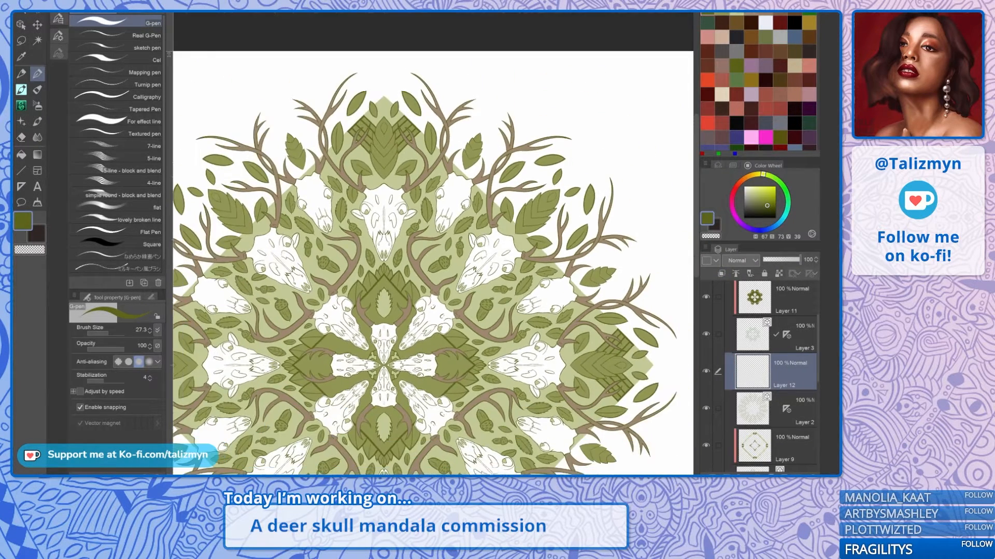
left_click_drag(523, 237, 577, 123)
scroll(536, 264, "down", 3)
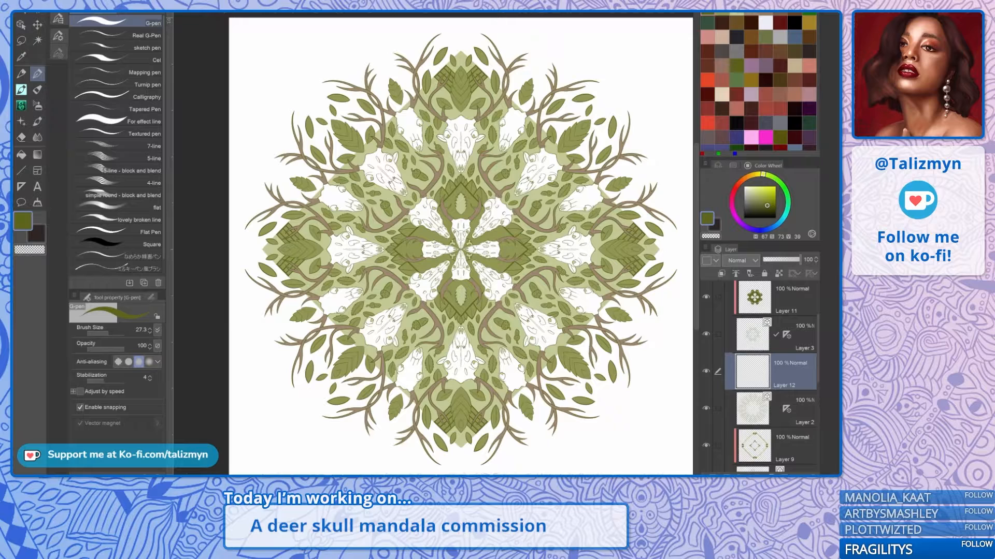
left_click(23, 14)
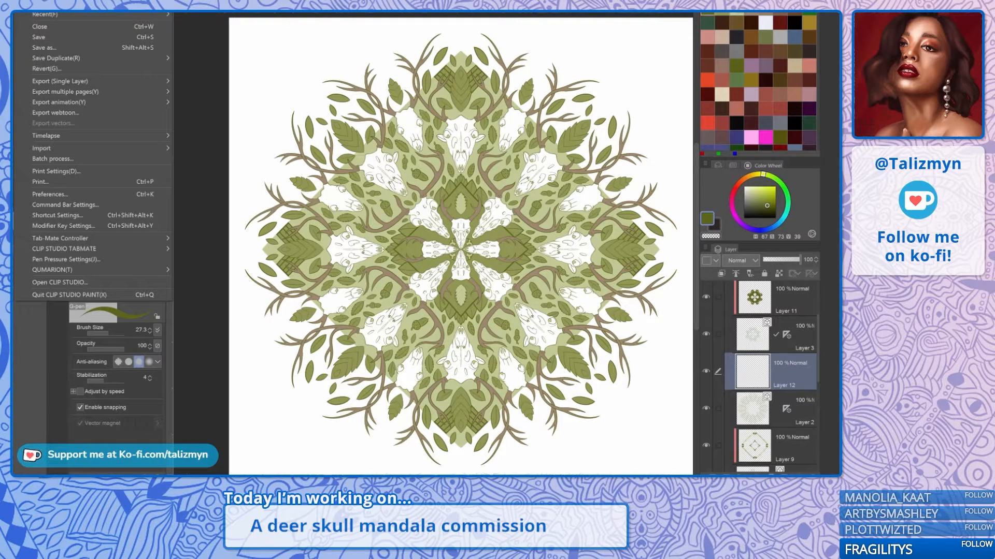
left_click(38, 36)
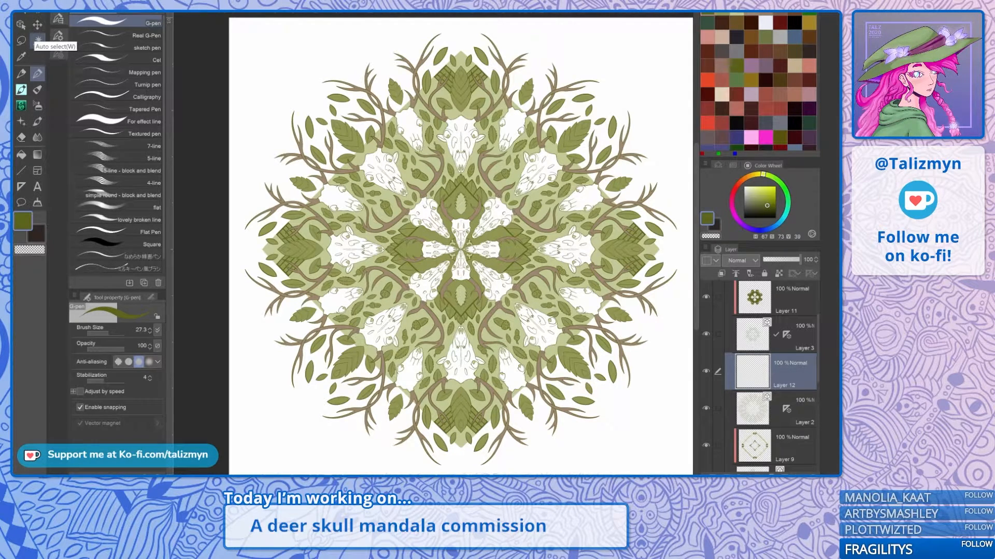
left_click(37, 40)
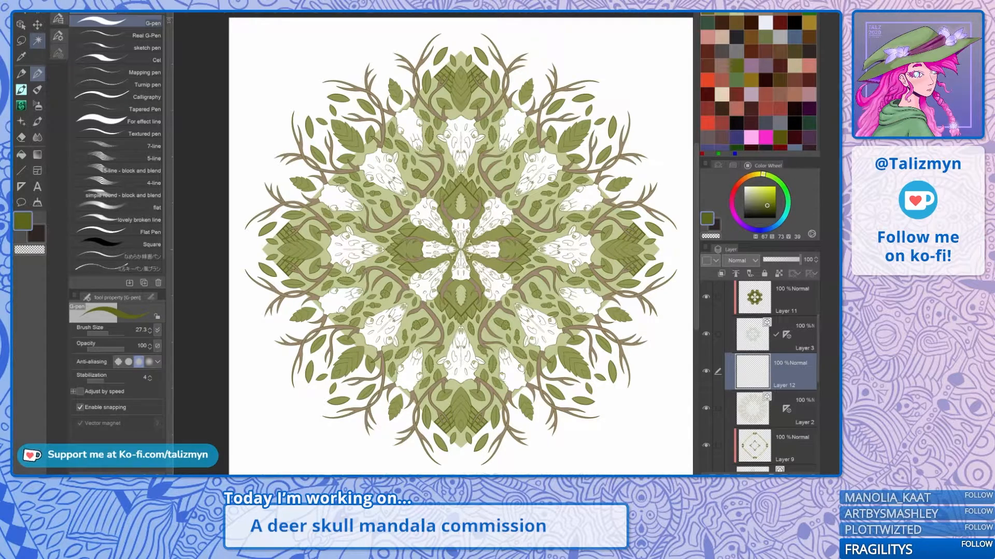
key("alt+f")
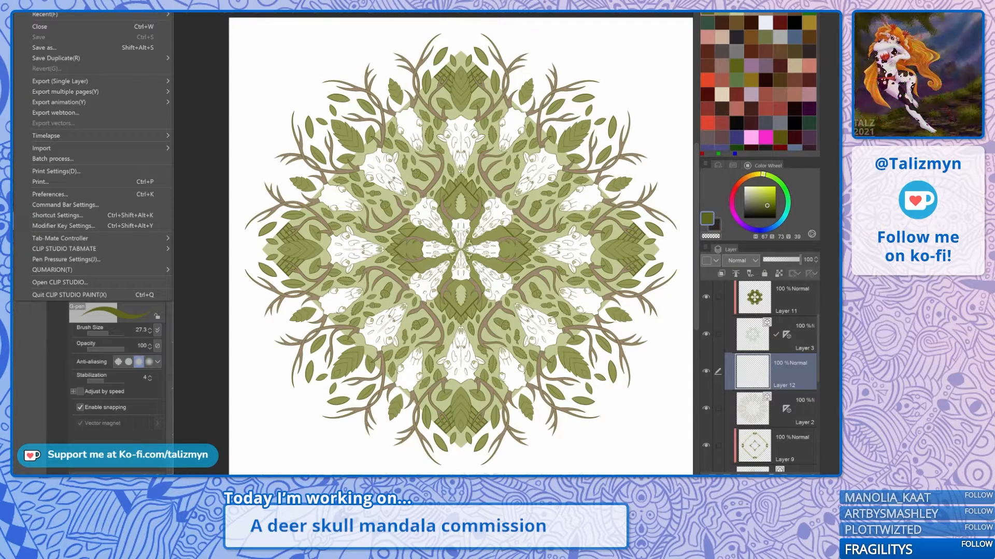
key("Escape")
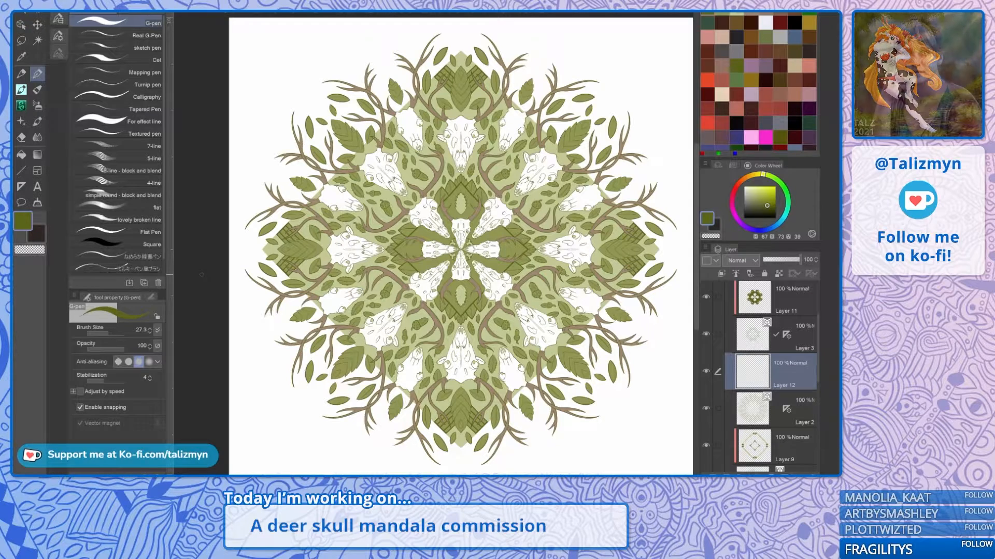
Step: Select Layer 1 in Folder 3 and move Layer 2's symmetry ruler onto it
scroll(761, 376, "down", 3)
scroll(759, 377, "down", 1)
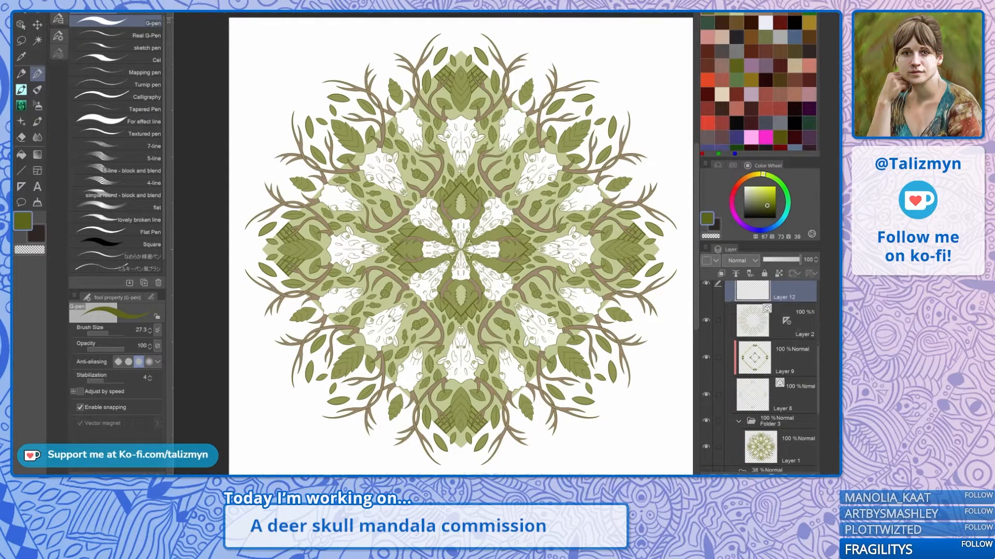
left_click(797, 431)
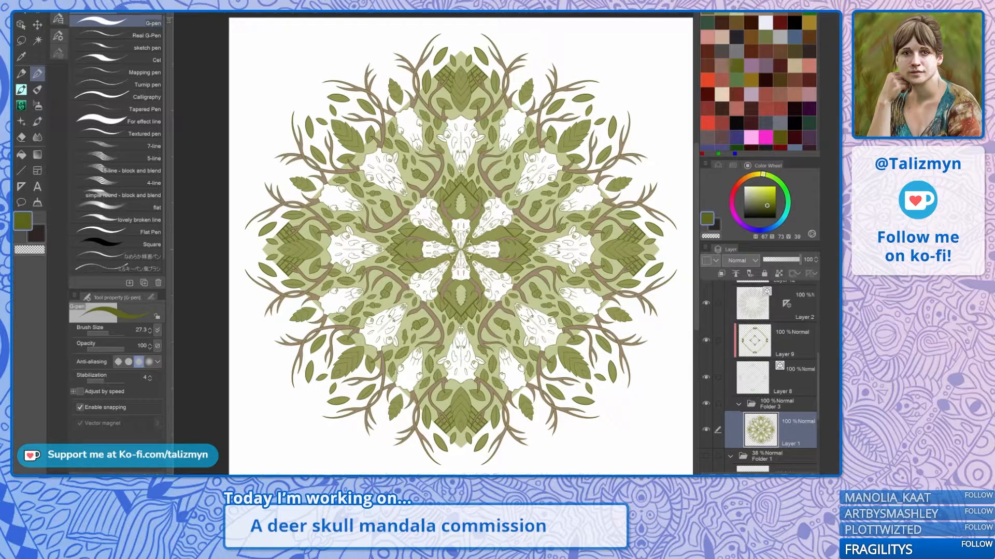
scroll(759, 376, "up", 1)
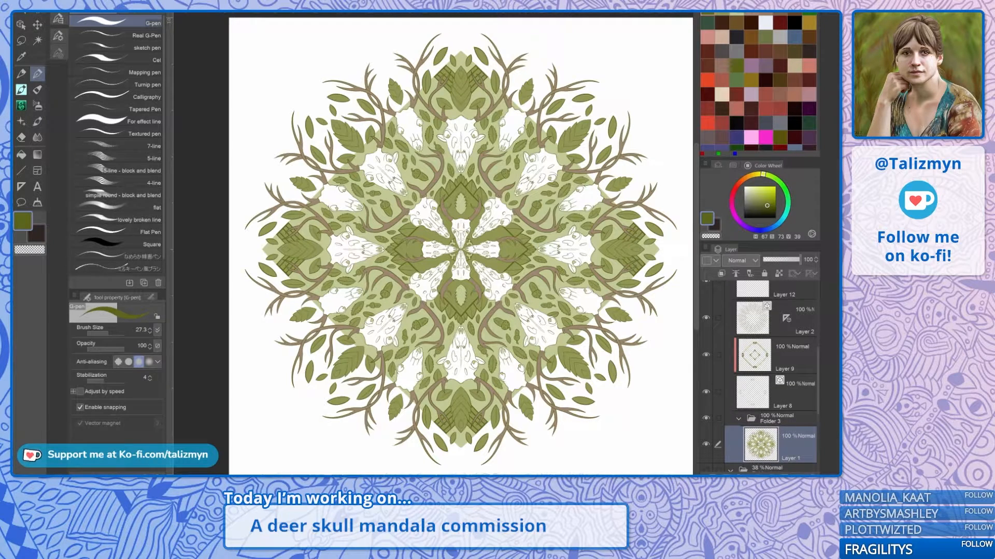
left_click_drag(786, 319, 790, 444)
left_click(805, 446)
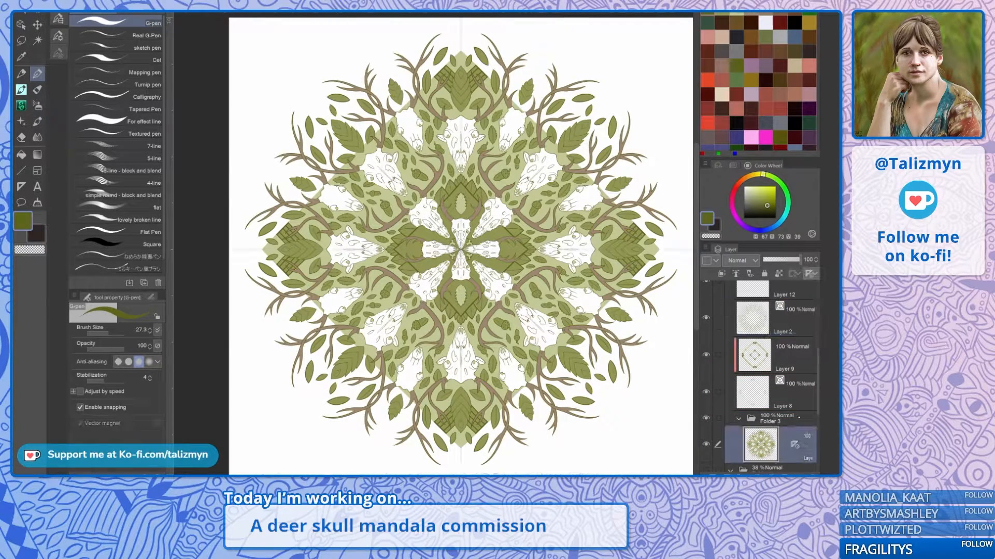
Step: Fill some of the loose outer leaves around the mandala with the light green sampled from the background
left_click(21, 155)
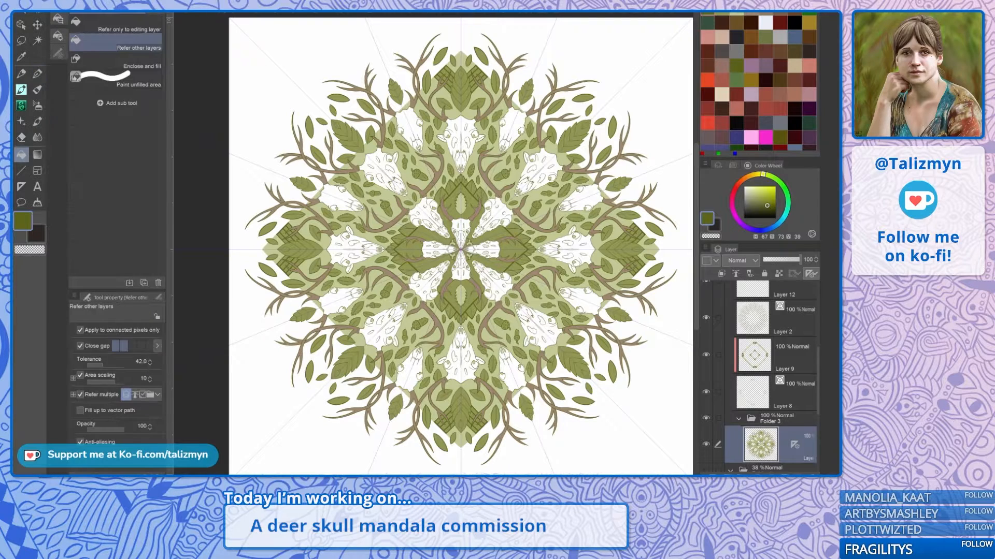
left_click(402, 223, "alt")
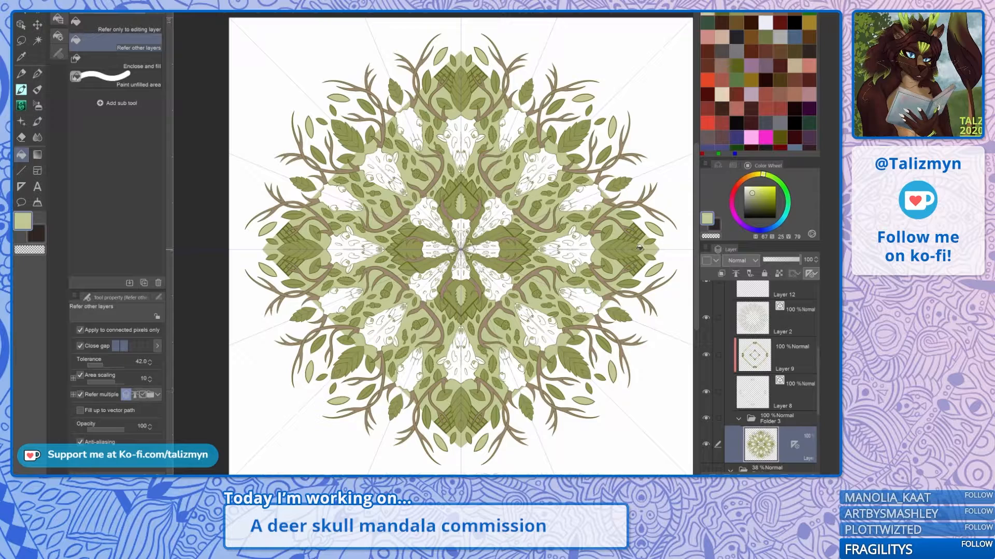
Step: Try to fill the small inset near the tip of the large outer leaf with the light green
left_click(592, 124)
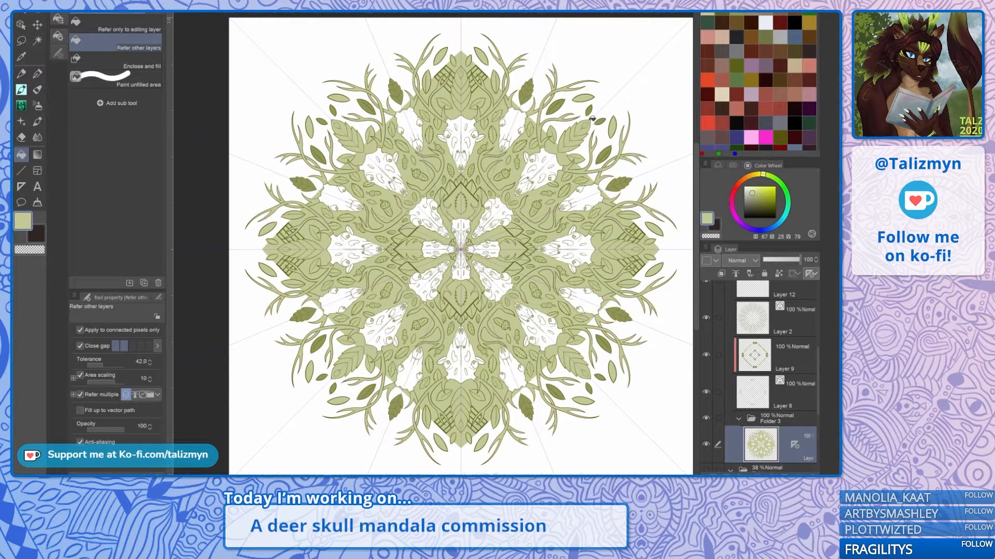
key("ctrl+z")
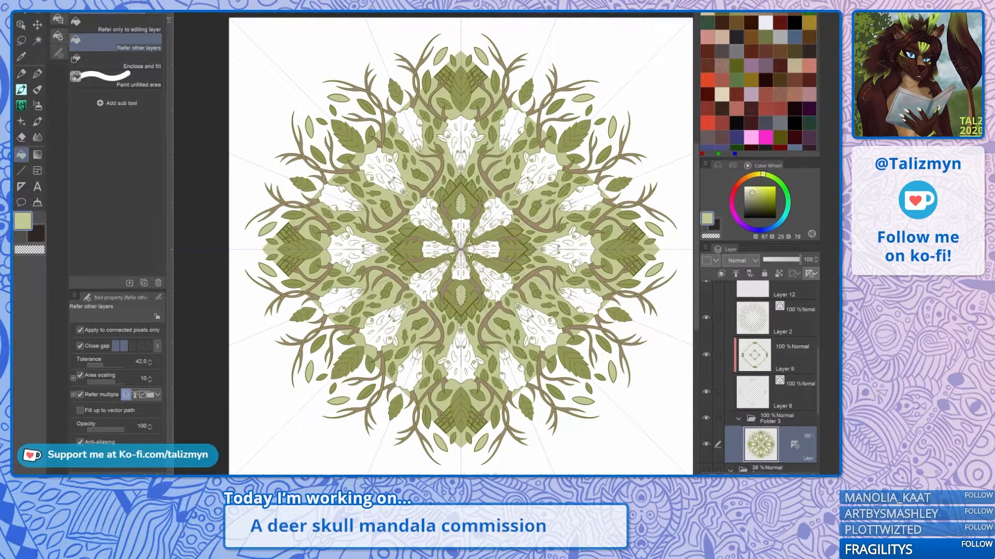
scroll(580, 123, "up", 3)
scroll(593, 124, "up", 2)
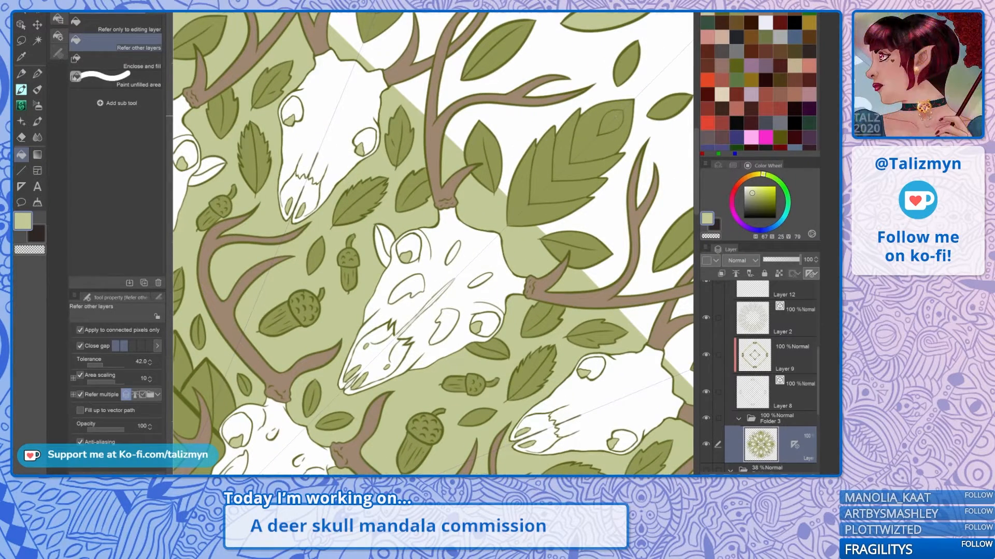
left_click(614, 112)
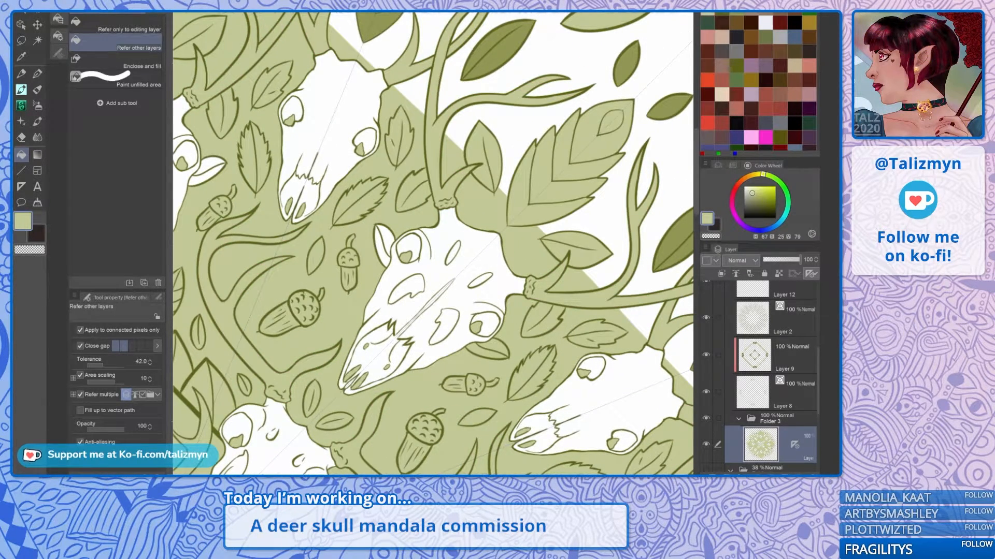
key("ctrl+z")
Step: Paint the small inset near the large outer leaf's tip light green with the G-pen at brush size 9
left_click_drag(614, 113, 516, 284)
left_click(37, 74)
scroll(526, 279, "up", 3)
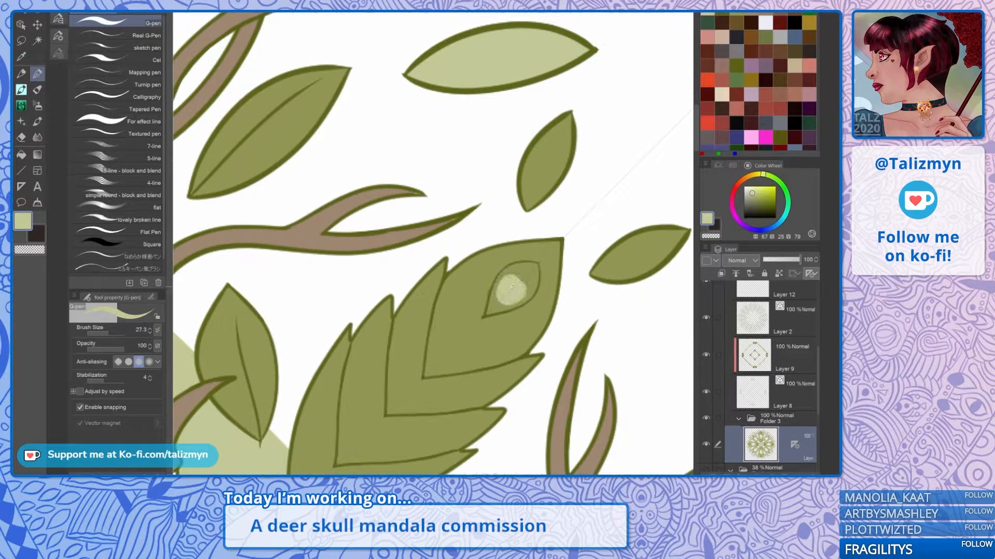
key("ctrl+z")
left_click(106, 334)
mouse_move(517, 284)
left_mouse_down()
mouse_move(510, 291)
mouse_move(531, 270)
mouse_move(489, 312)
mouse_move(513, 306)
mouse_move(496, 291)
mouse_move(504, 276)
mouse_move(533, 268)
mouse_move(532, 278)
left_mouse_up()
left_click(103, 333)
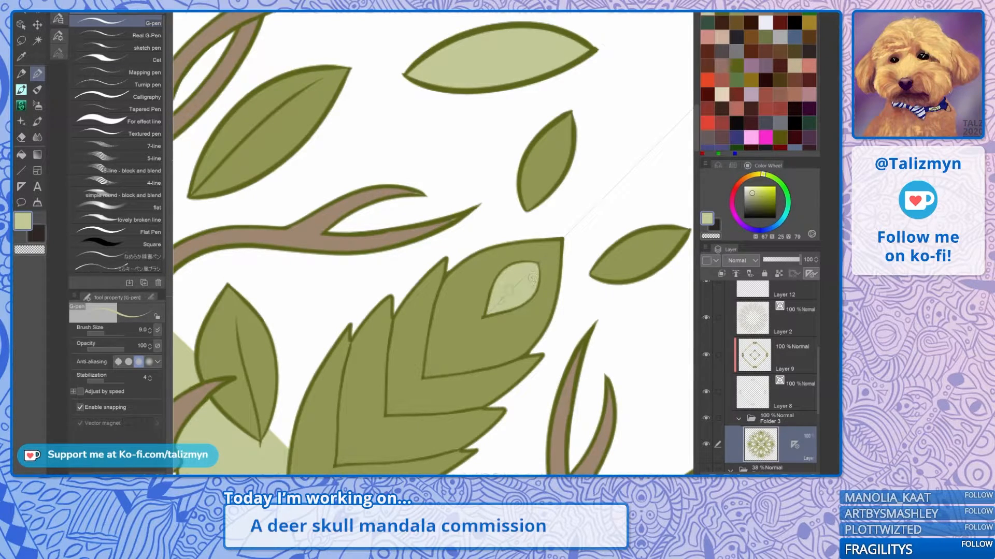
Step: Sample the antler brown, then move the symmetry ruler from Layer 1 back to Layer 2 and select Layer 2
left_click(446, 221, "alt")
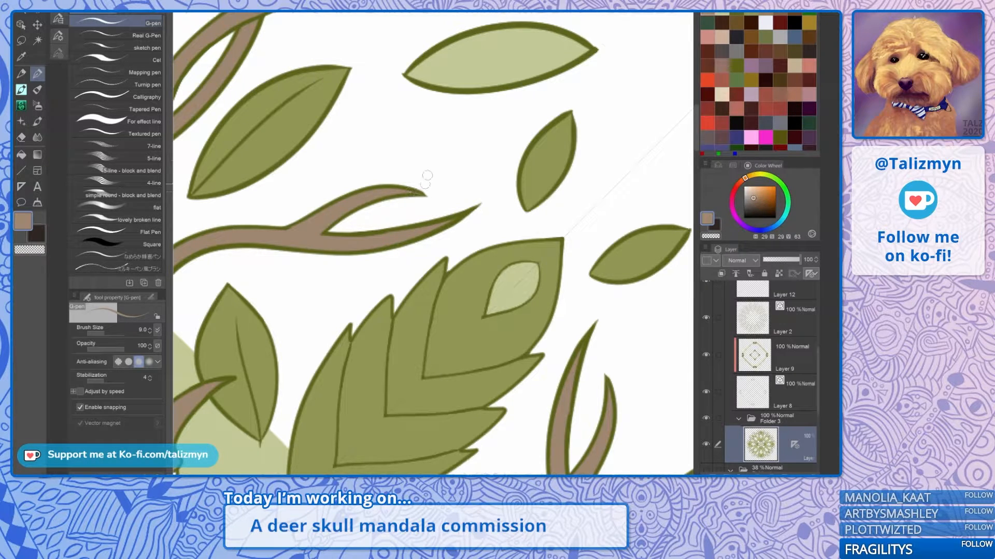
scroll(427, 175, "down", 3)
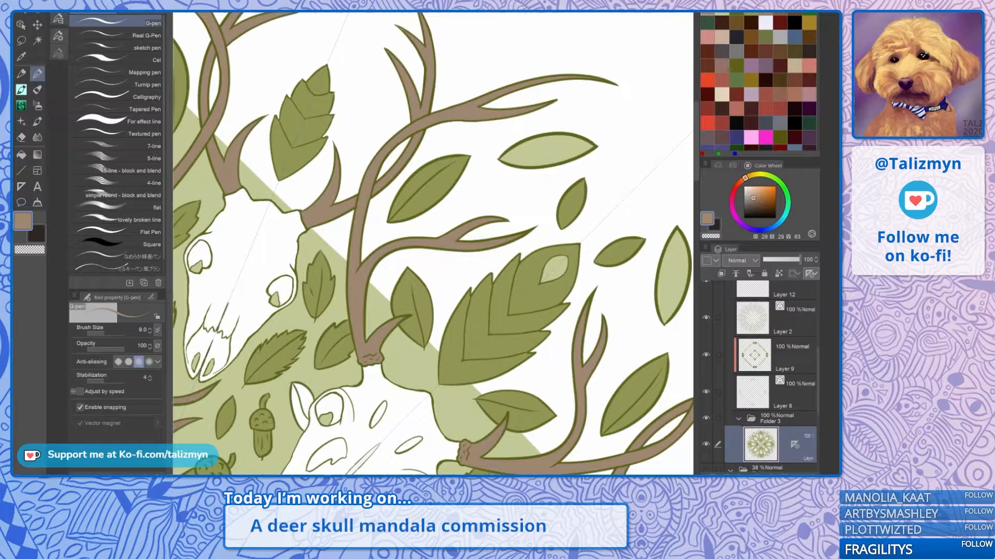
scroll(427, 175, "down", 6)
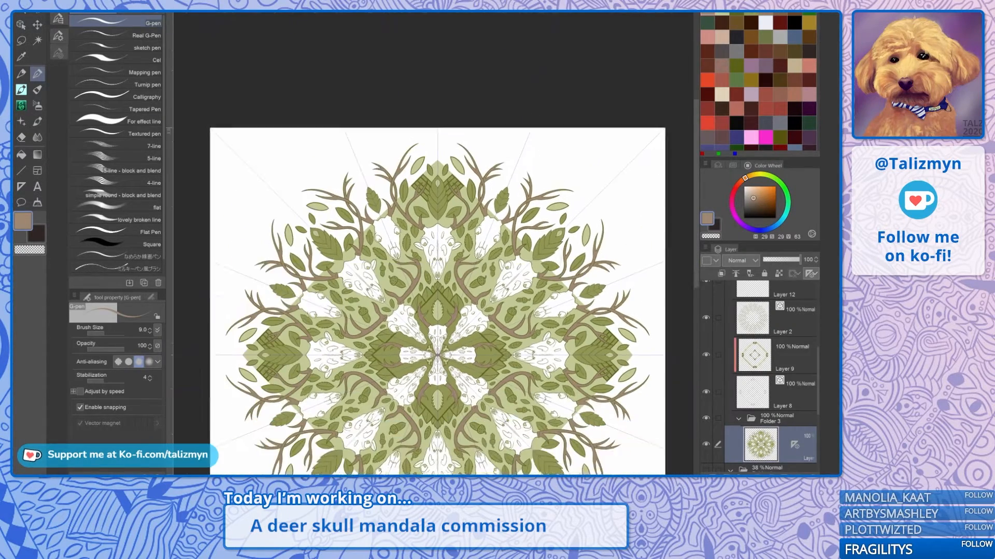
left_click_drag(438, 259, 433, 146)
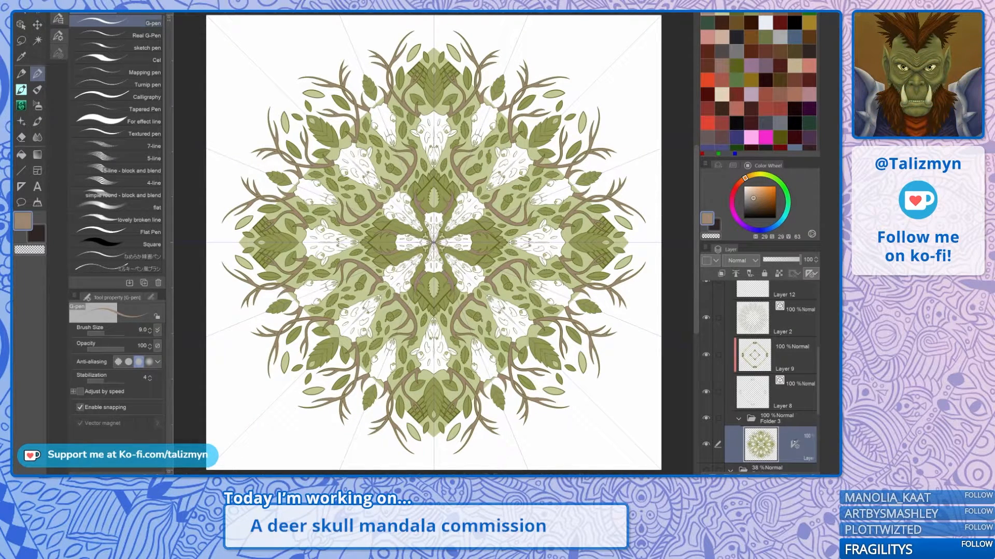
left_click_drag(795, 446, 797, 328)
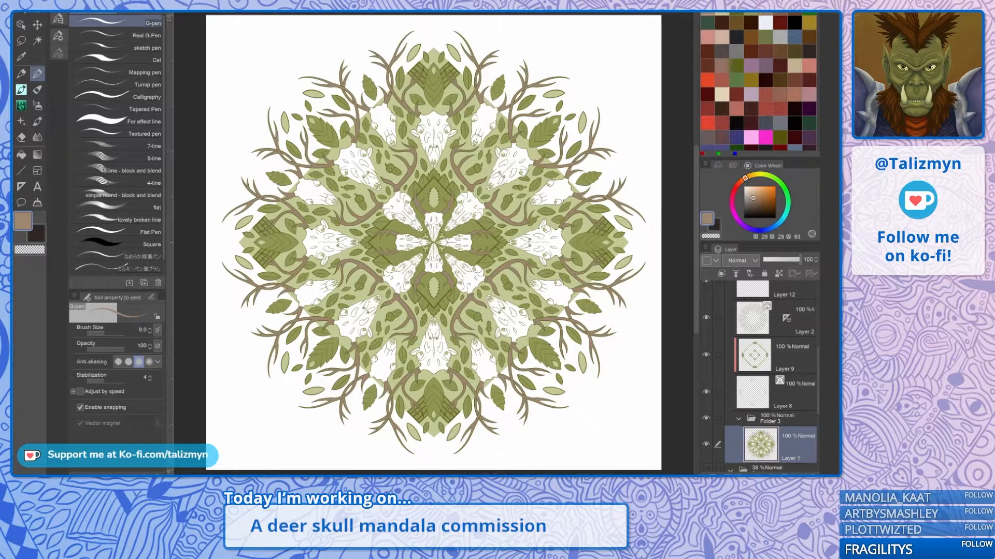
left_click(793, 326)
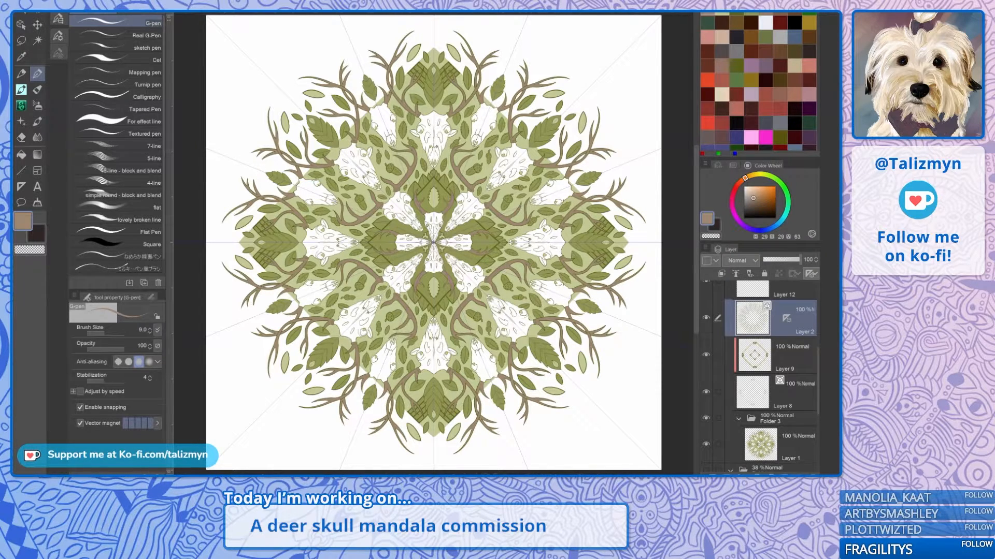
Step: Examine the fills around the central skulls, antlers and leaves both close up and in the wider pattern
scroll(466, 245, "up", 6)
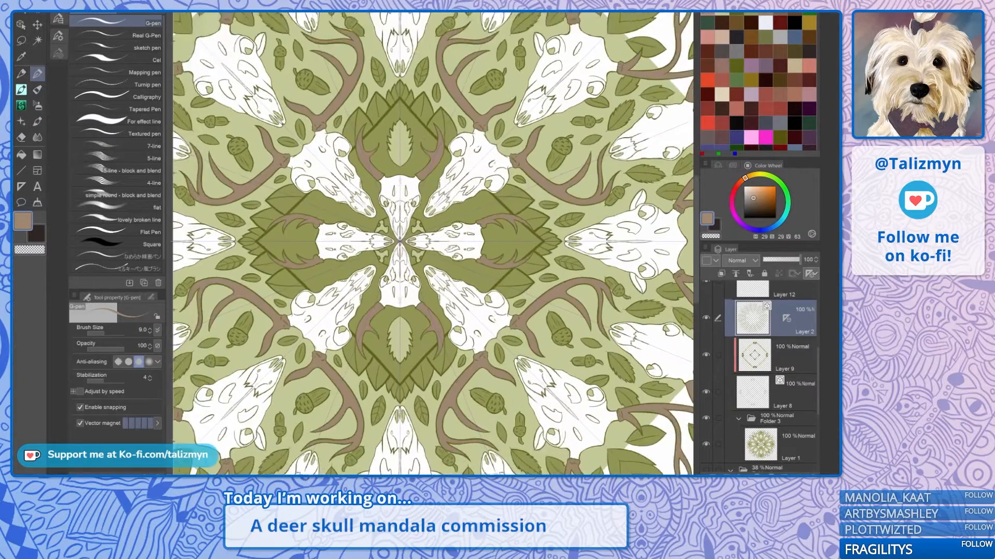
scroll(482, 254, "up", 1)
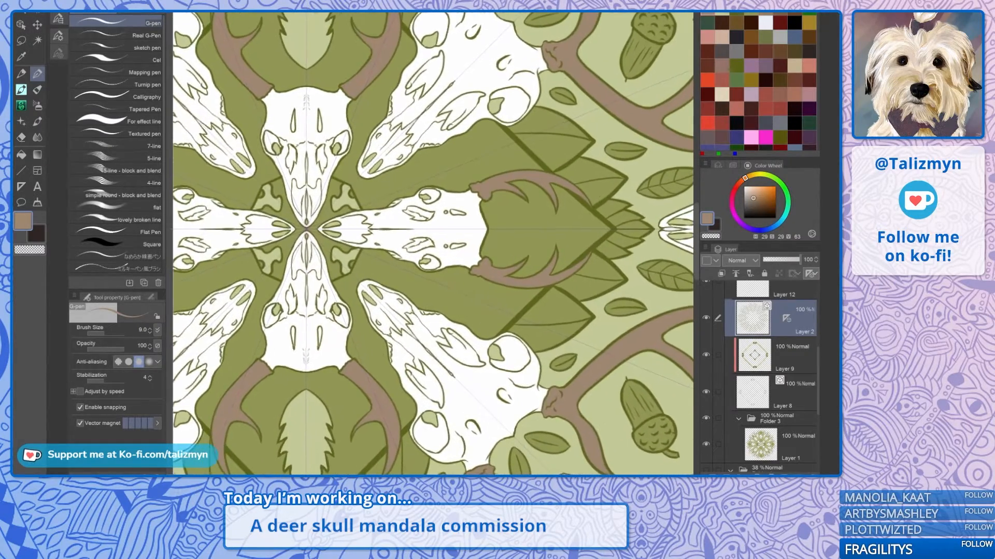
left_click_drag(466, 245, 482, 247)
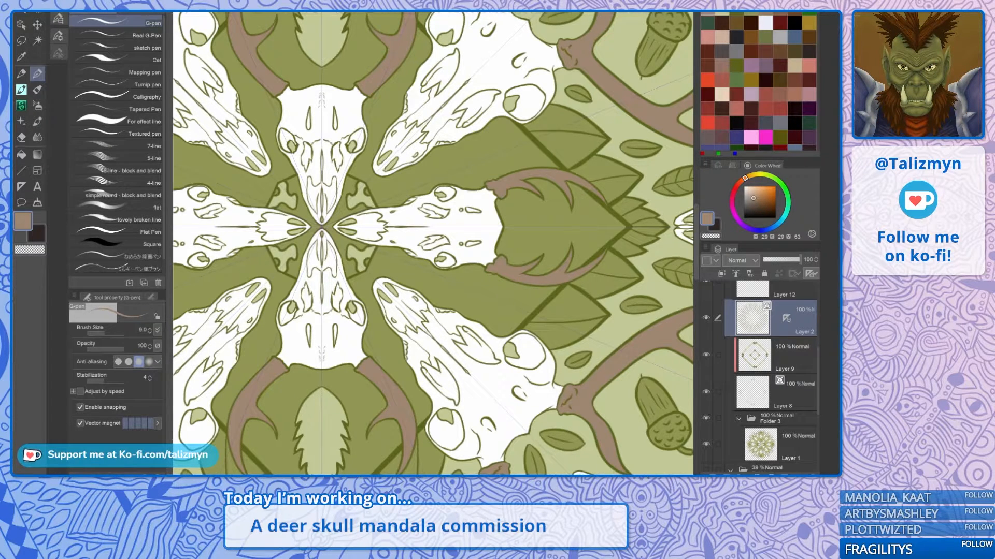
scroll(513, 265, "down", 3)
scroll(516, 271, "down", 2)
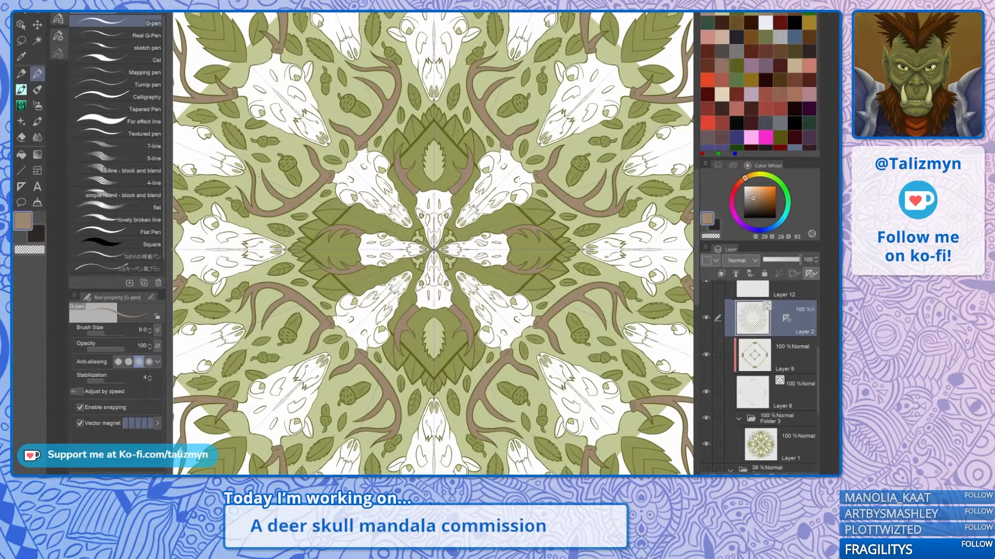
scroll(499, 269, "down", 2)
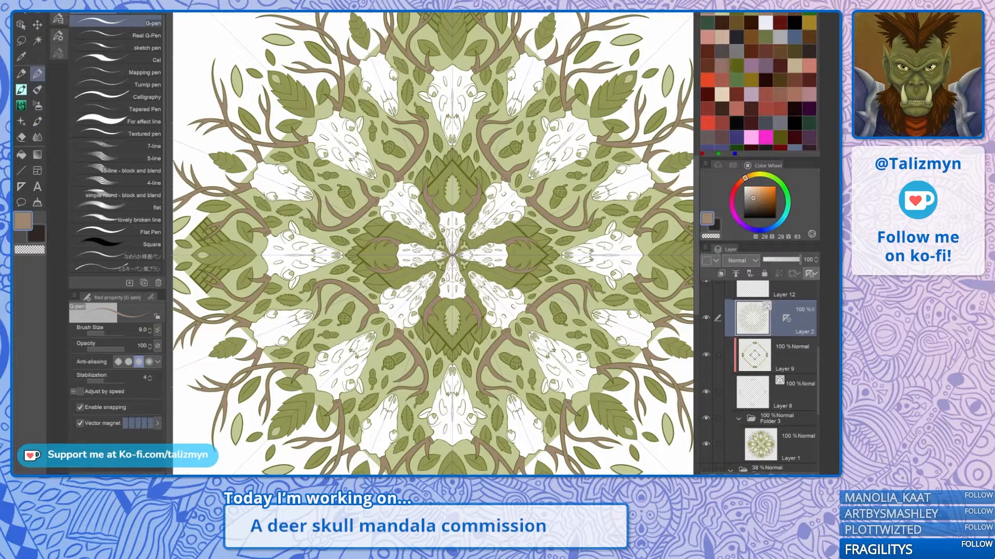
scroll(500, 272, "up", 2)
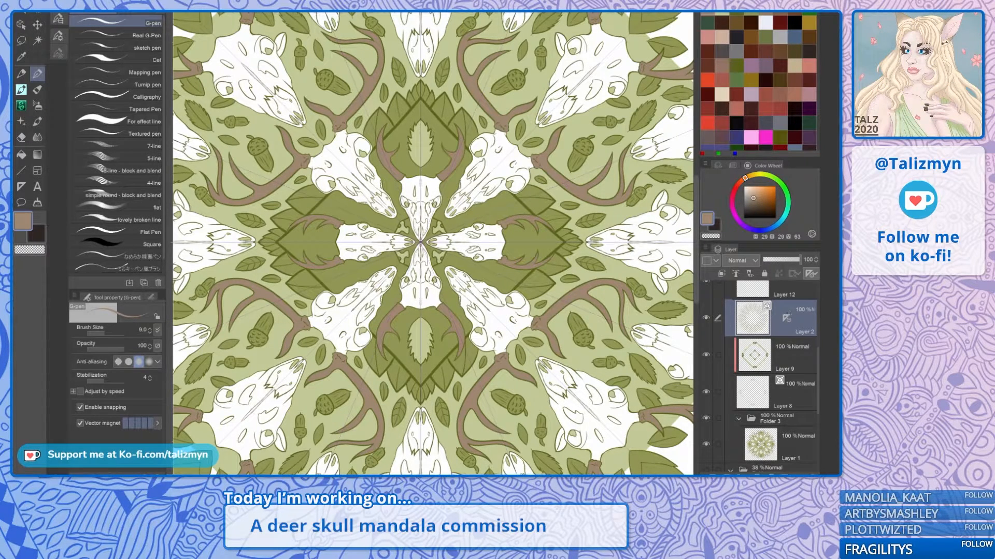
Step: Move Layer 4's symmetry ruler down to Layer 1 in Folder 3 and select Layer 1
scroll(759, 376, "up", 3)
scroll(784, 405, "up", 3)
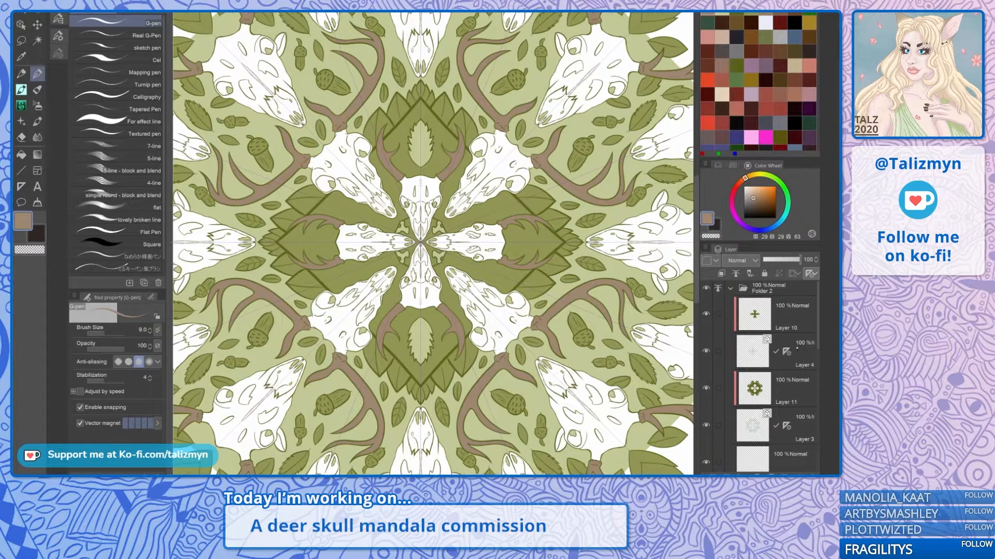
left_click_drag(786, 352, 788, 414)
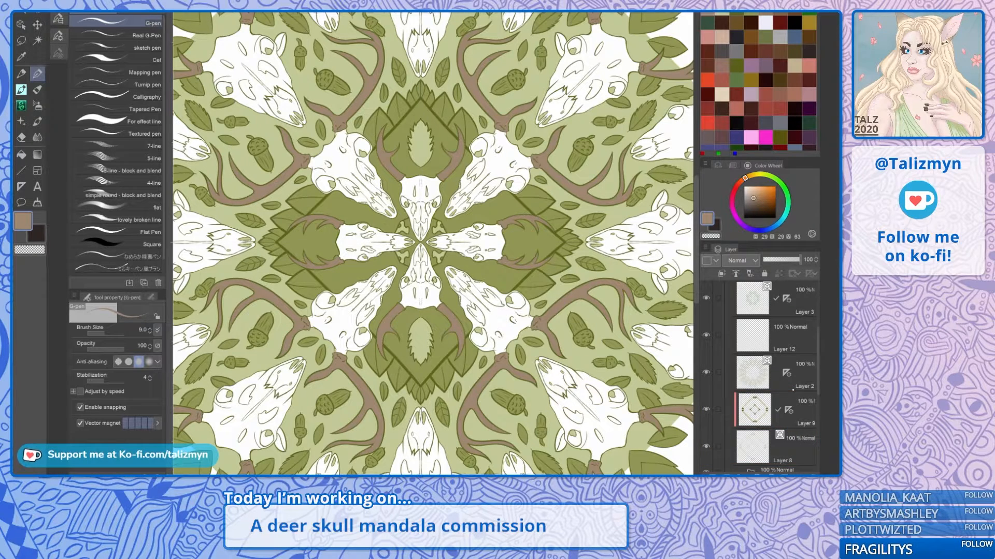
scroll(759, 376, "down", 3)
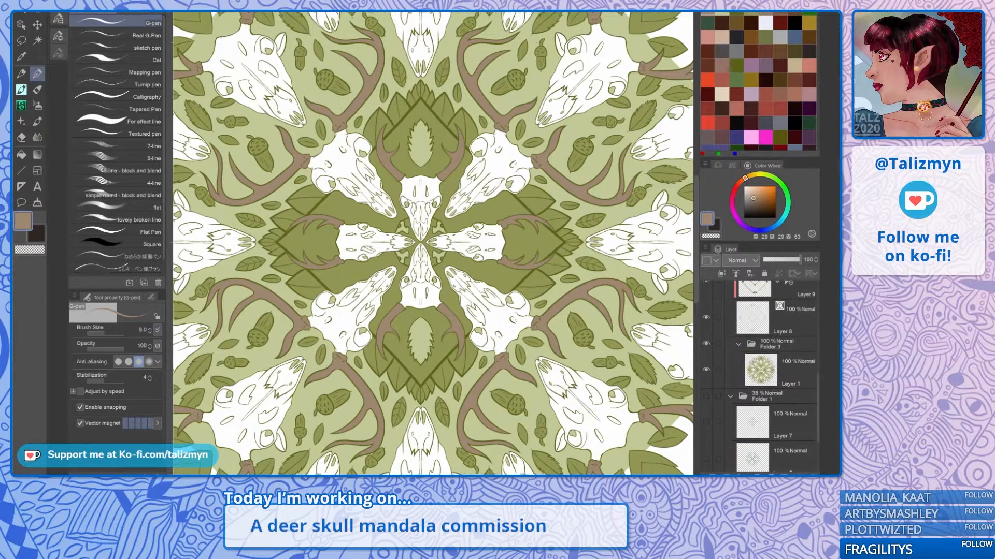
left_click_drag(788, 332, 788, 421)
left_click(789, 422)
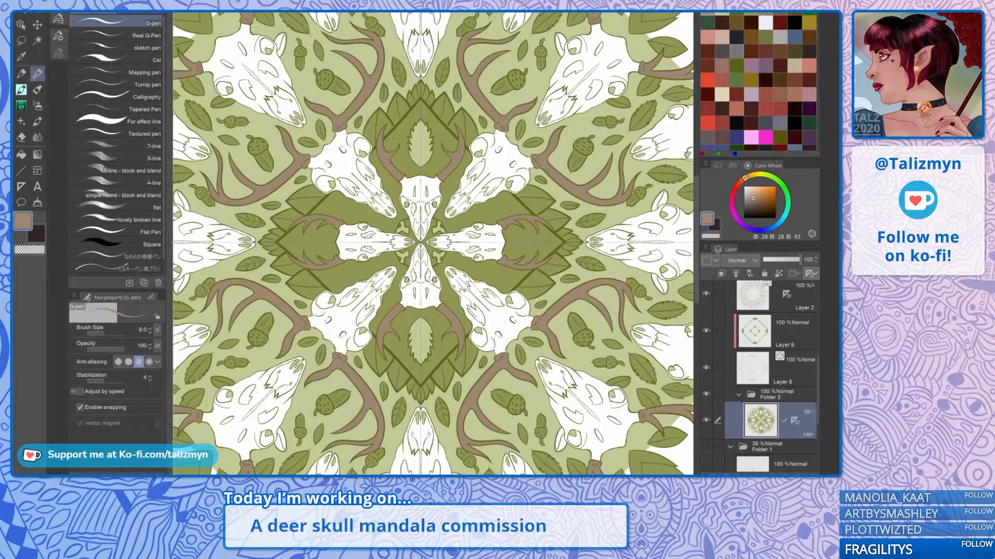
Step: Fill the spaces between the central skulls and inside the four surrounding diamonds with the sampled light green, at a fill tolerance of 18.9
left_click(612, 326, "alt")
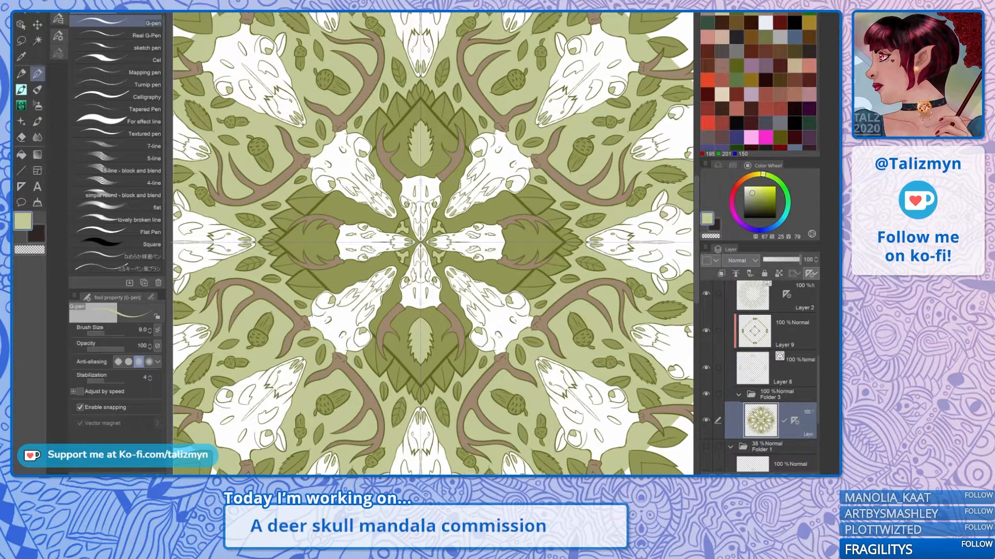
mouse_move(468, 247)
left_mouse_down()
mouse_move(438, 287)
mouse_move(477, 246)
mouse_move(444, 291)
mouse_move(450, 297)
mouse_move(512, 244)
left_mouse_up()
key("ctrl+z")
left_click(21, 154)
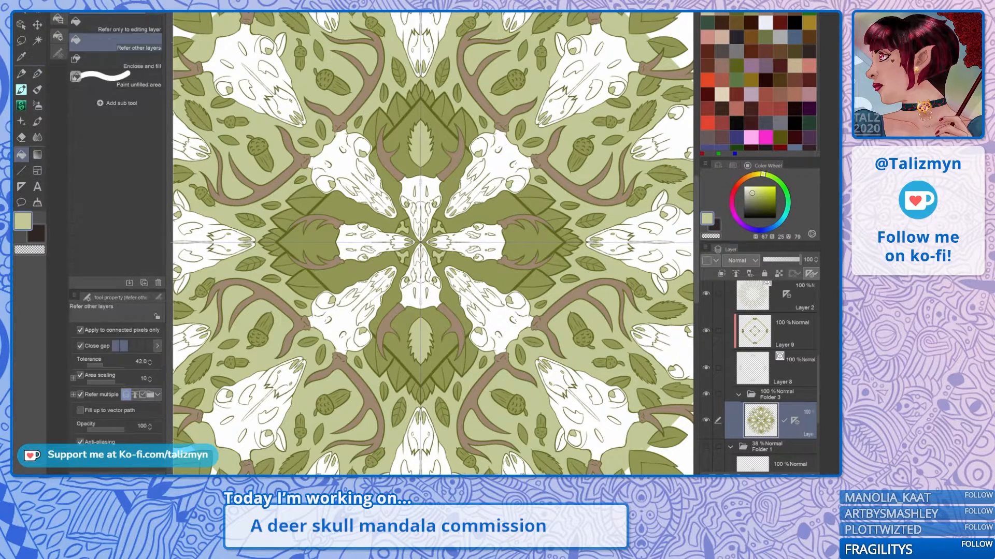
left_click_drag(98, 365, 92, 365)
left_click(508, 273)
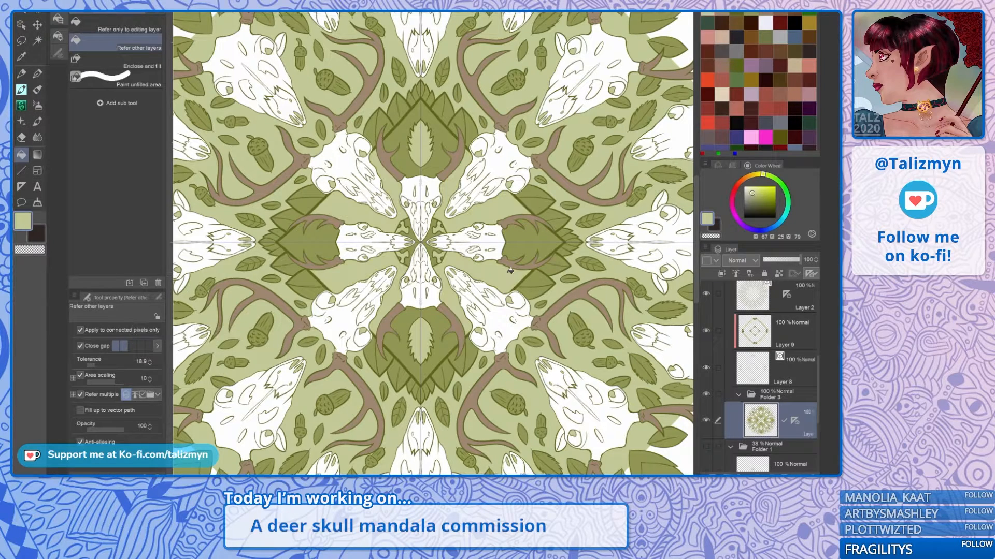
left_click(446, 341)
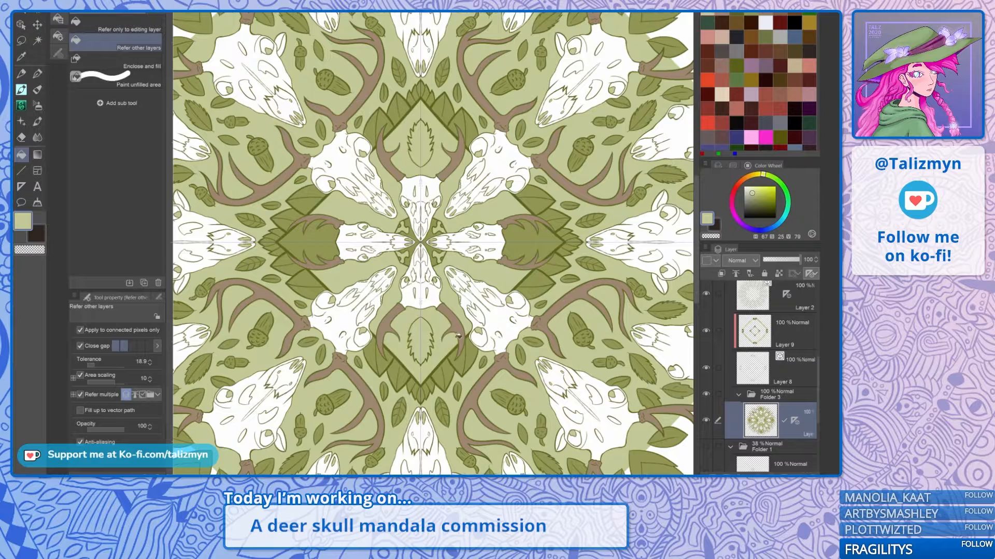
left_click(529, 242)
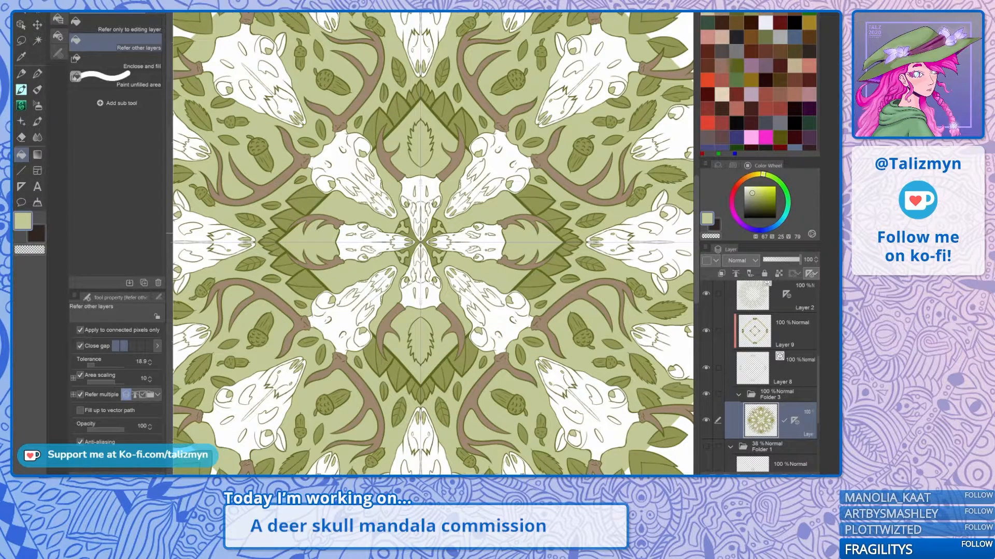
Step: Try a dark olive fill on the serrated leaves inside the upper and lower central diamonds
left_click(736, 65)
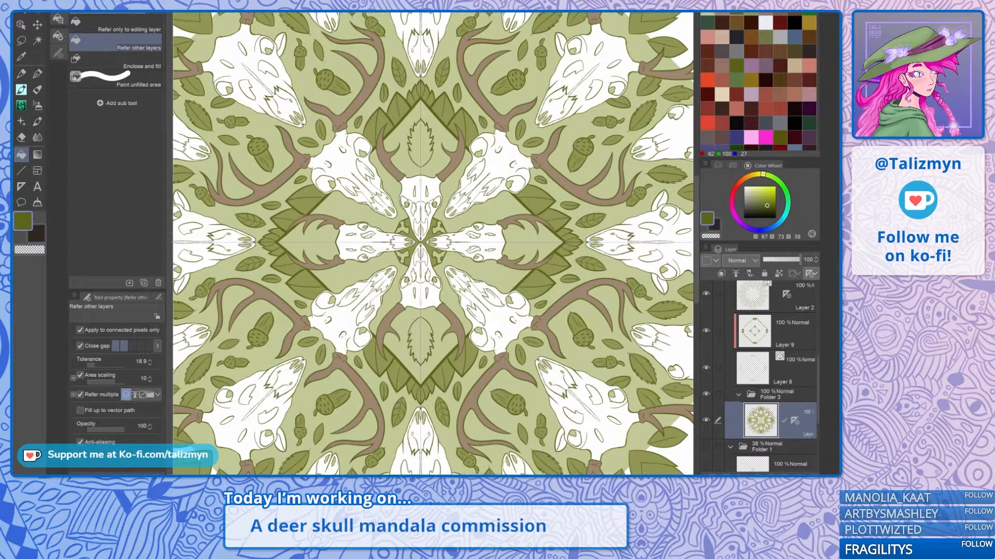
left_click(426, 142)
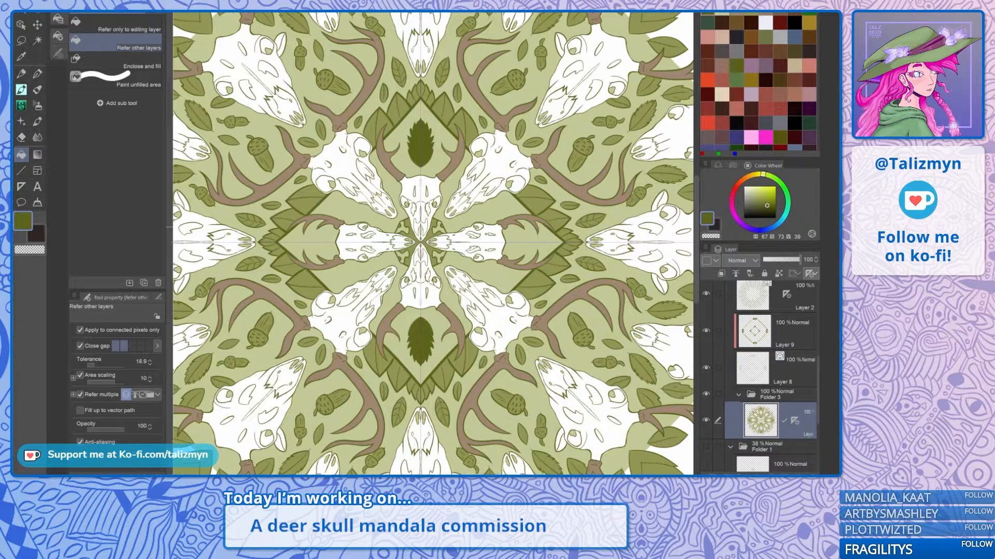
key("ctrl+z")
Step: Fill the serrated leaves inside the upper and lower central diamonds with the medium green sampled from the neighbouring leaves
left_click(463, 122, "alt")
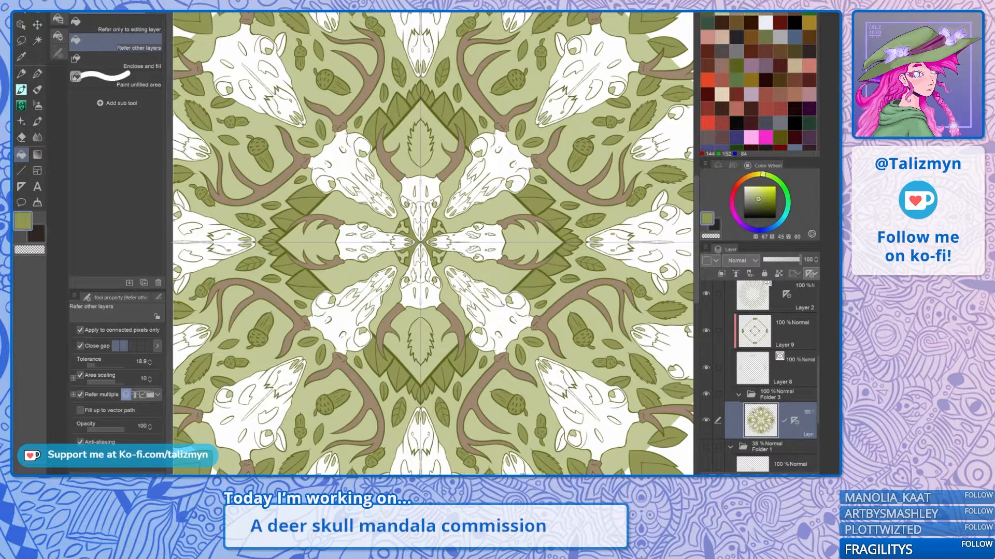
left_click(428, 144)
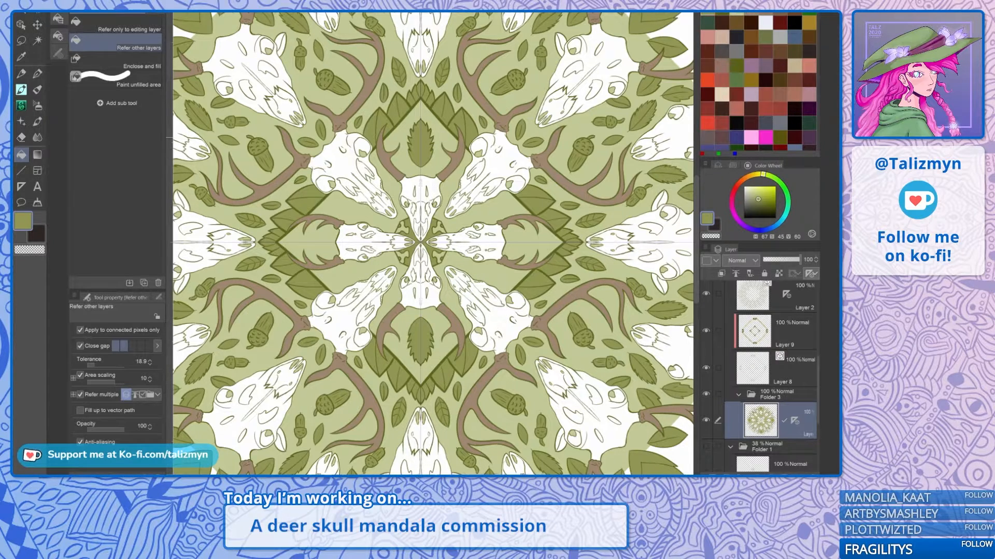
scroll(544, 259, "down", 3)
scroll(481, 243, "down", 2)
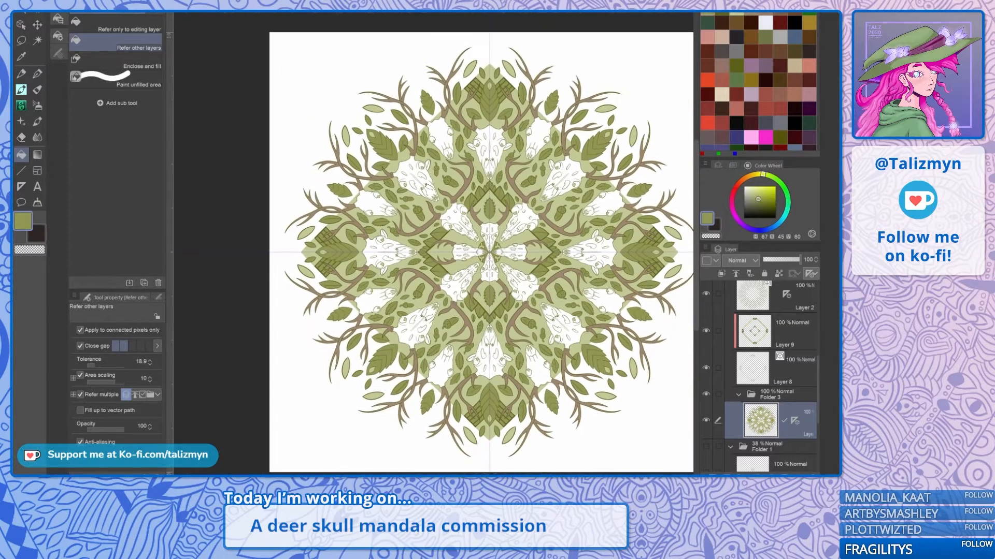
left_click_drag(489, 253, 475, 248)
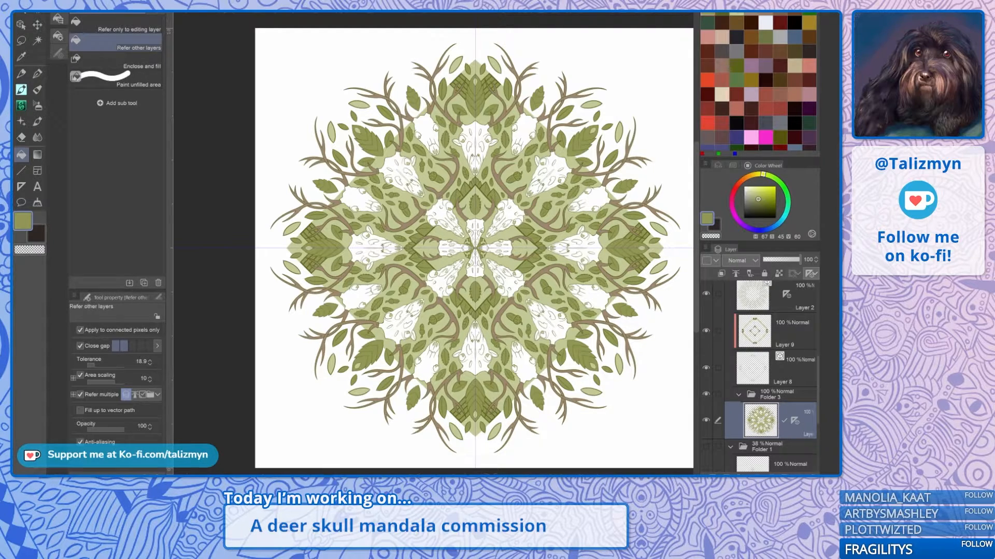
Step: Look through the recently opened files and switch from the mandala to the bearded man's portrait
key("alt+f")
key("Escape")
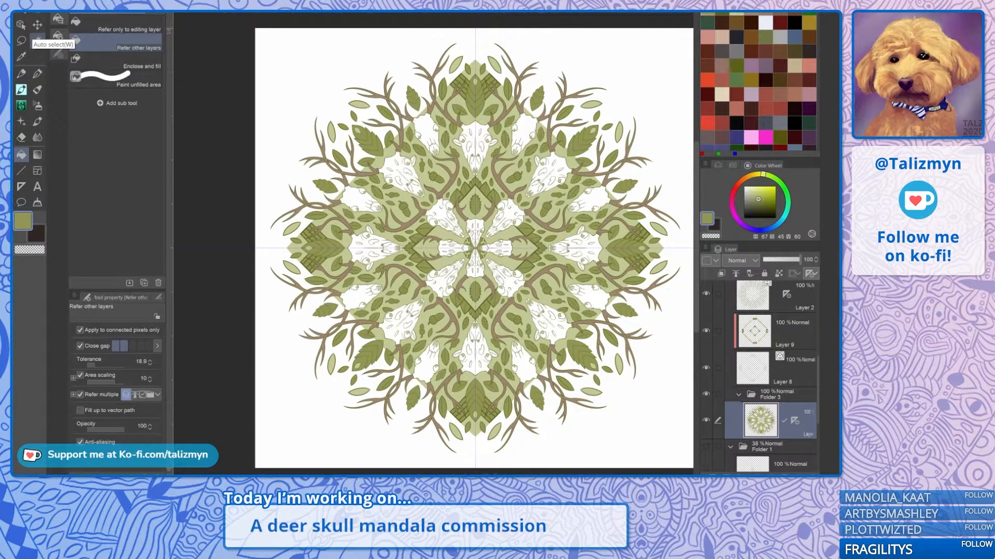
left_click(37, 40)
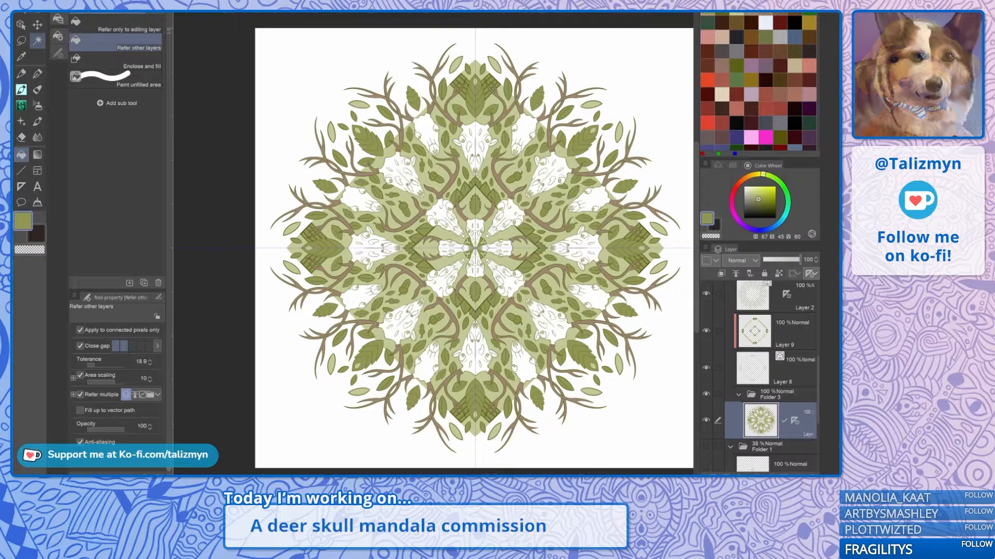
key("alt+f")
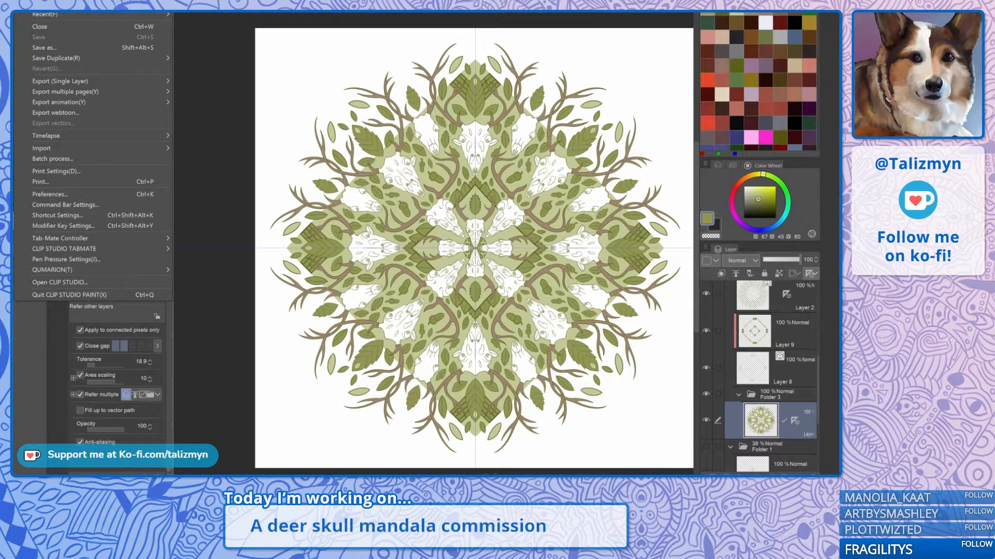
mouse_move(45, 15)
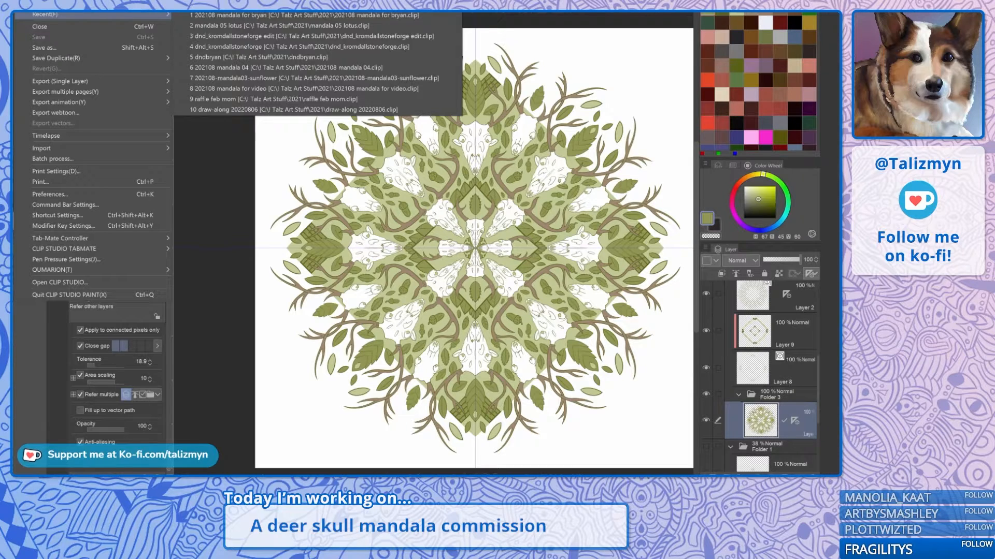
key("Escape")
key("Escape")
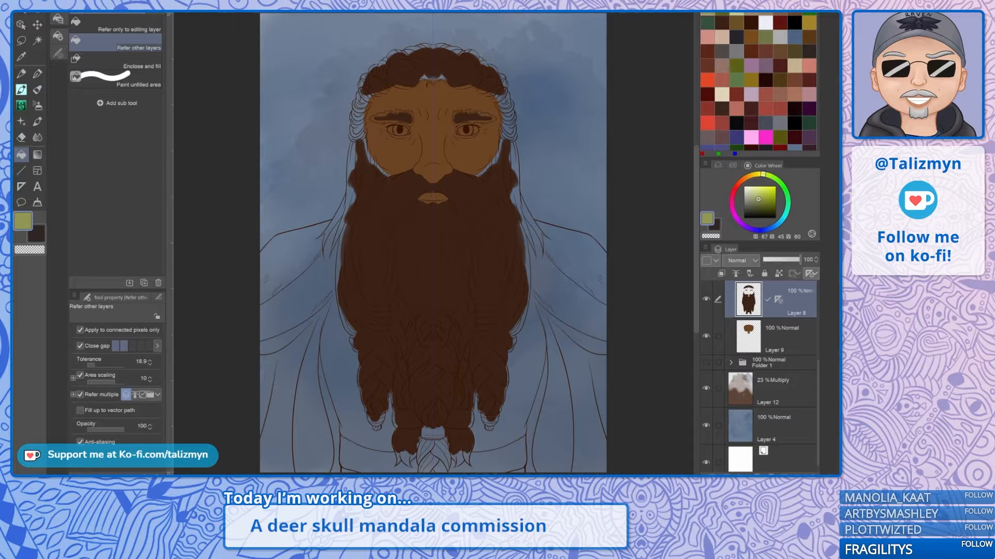
Step: Paint the unfilled hair curls above the temple with the beard's sampled dark brown, using Speedpaint Brush2 at size 23.8
key("i")
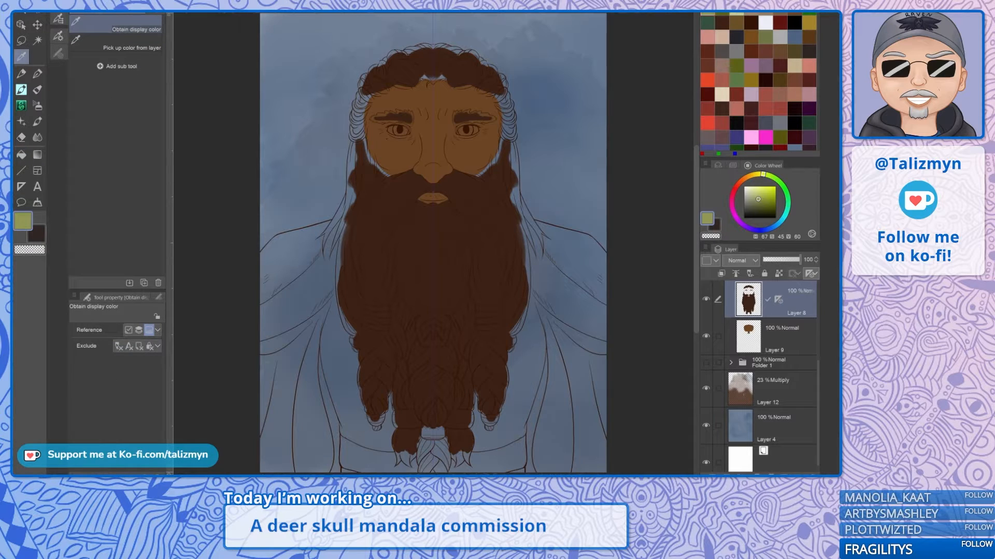
left_click(445, 283)
key("p")
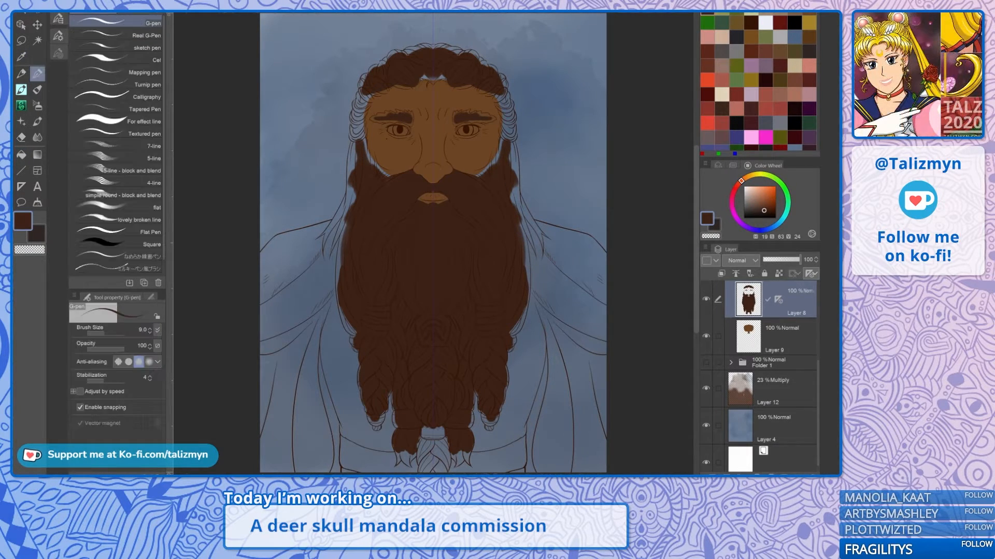
key("b")
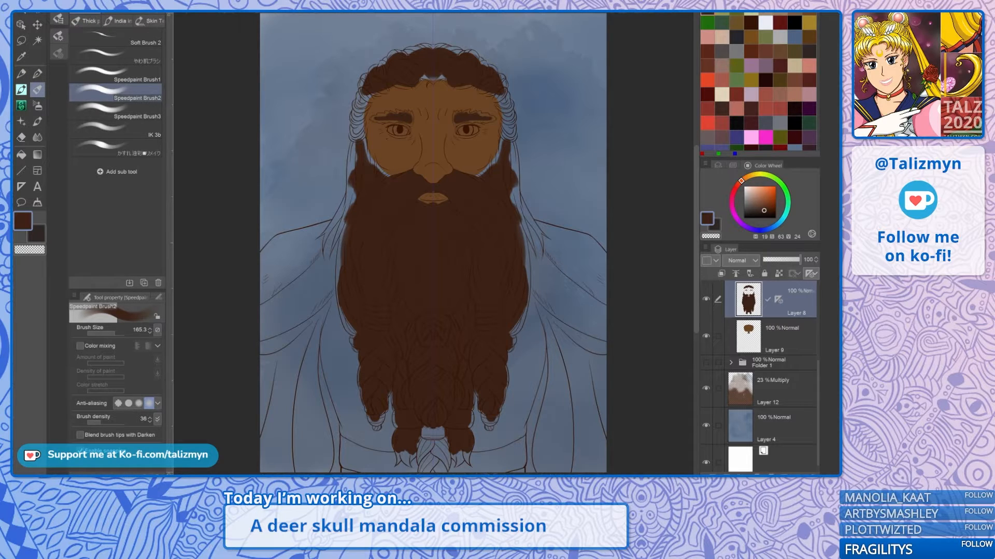
scroll(351, 186, "up", 5)
left_click_drag(392, 172, 378, 339)
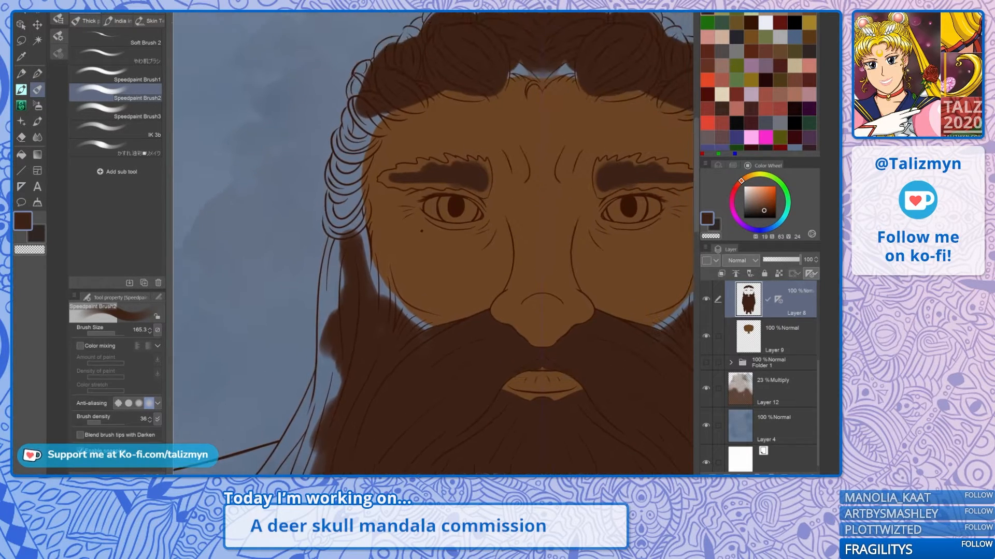
left_click(107, 333)
mouse_move(346, 195)
left_mouse_down()
mouse_move(362, 115)
mouse_move(338, 253)
left_mouse_up()
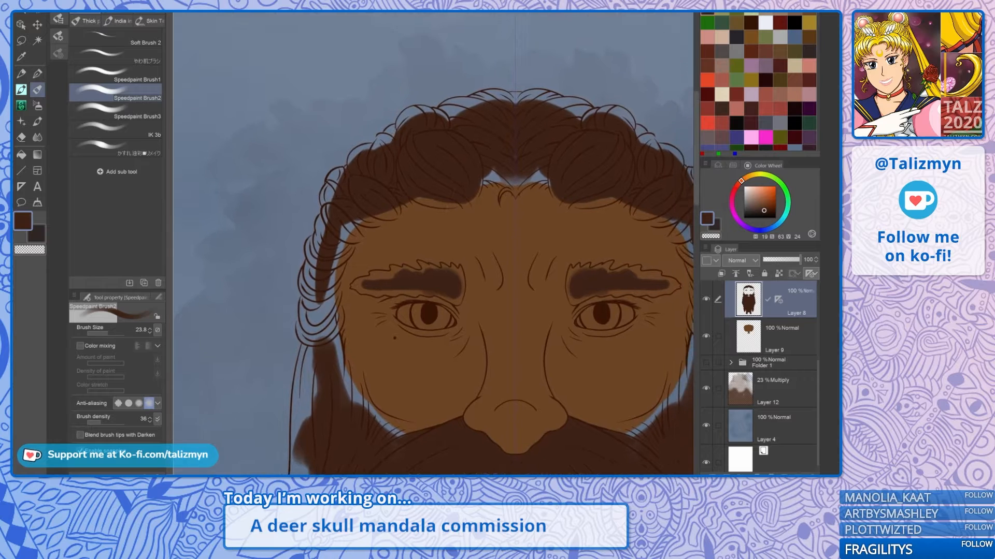
scroll(369, 192, "up", 1)
scroll(346, 186, "up", 1)
left_click_drag(347, 186, 352, 220)
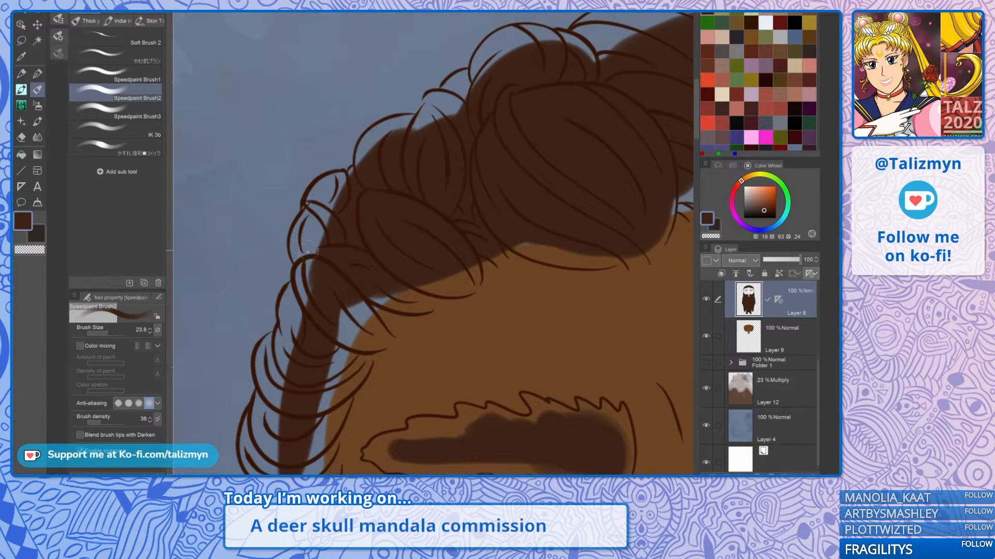
mouse_move(308, 247)
left_mouse_down()
mouse_move(293, 237)
mouse_move(317, 213)
mouse_move(298, 232)
mouse_move(306, 249)
mouse_move(327, 197)
left_mouse_up()
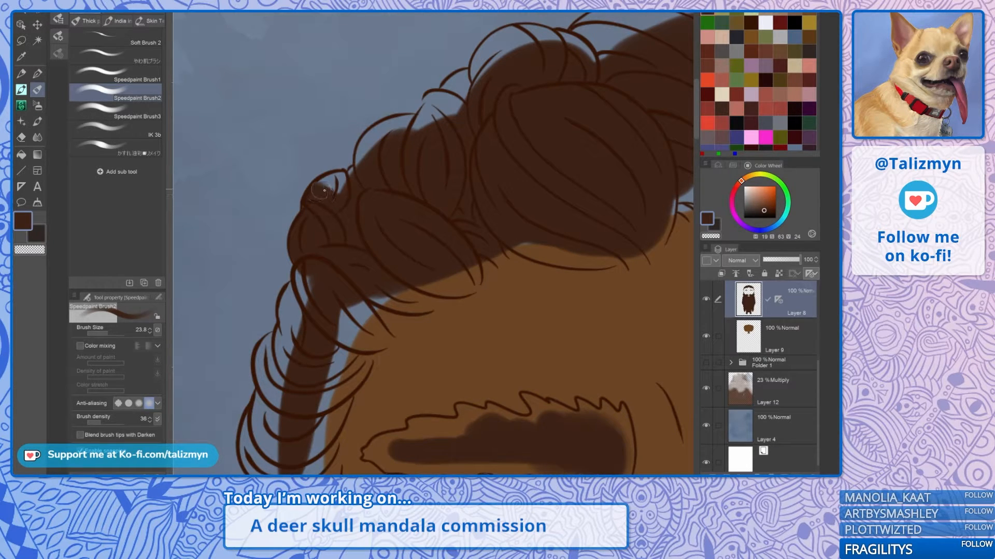
left_click_drag(324, 191, 337, 183)
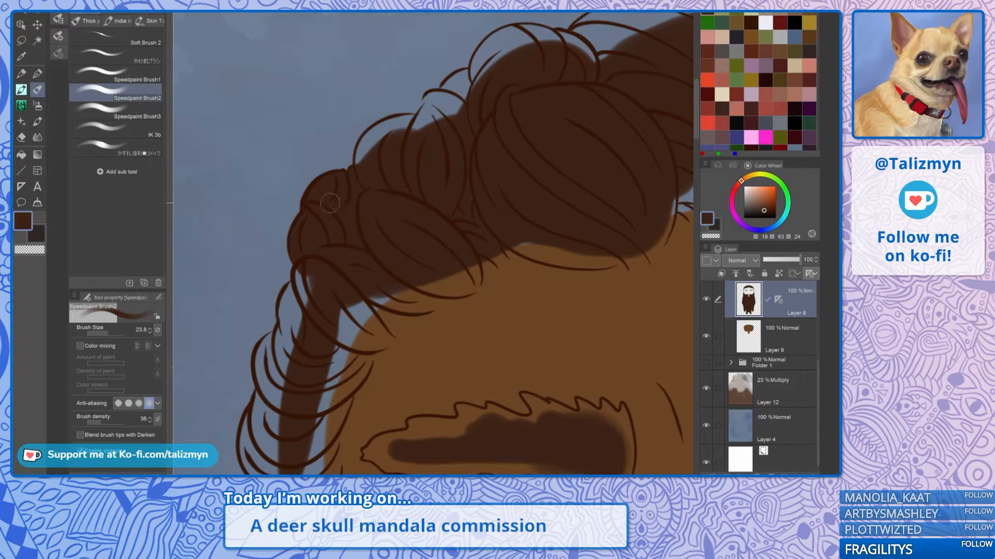
Step: Paint the gap between the lower cheek and the beard dark brown, up to the cheek's outline
scroll(535, 195, "down", 5)
scroll(433, 269, "right", 3)
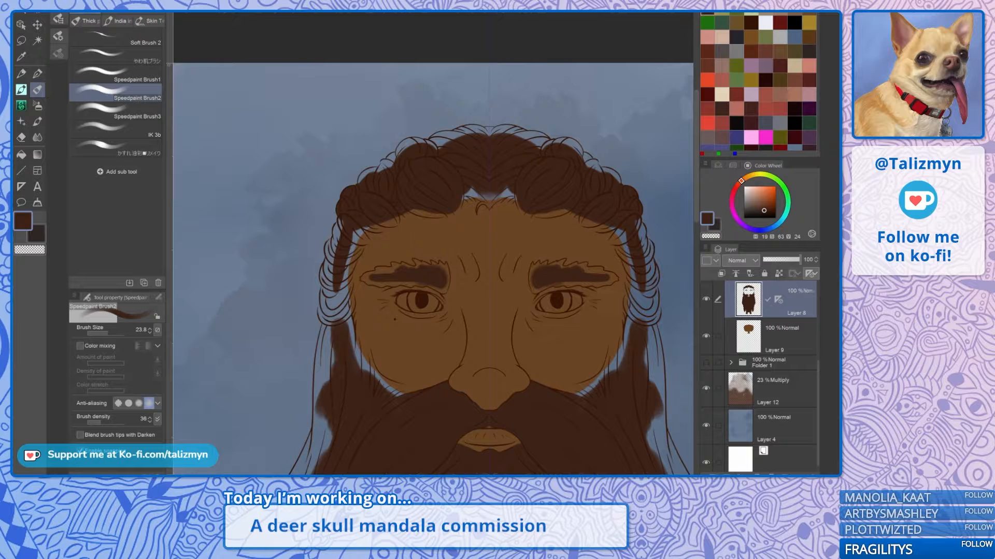
left_click_drag(395, 319, 329, 201)
scroll(558, 275, "up", 4)
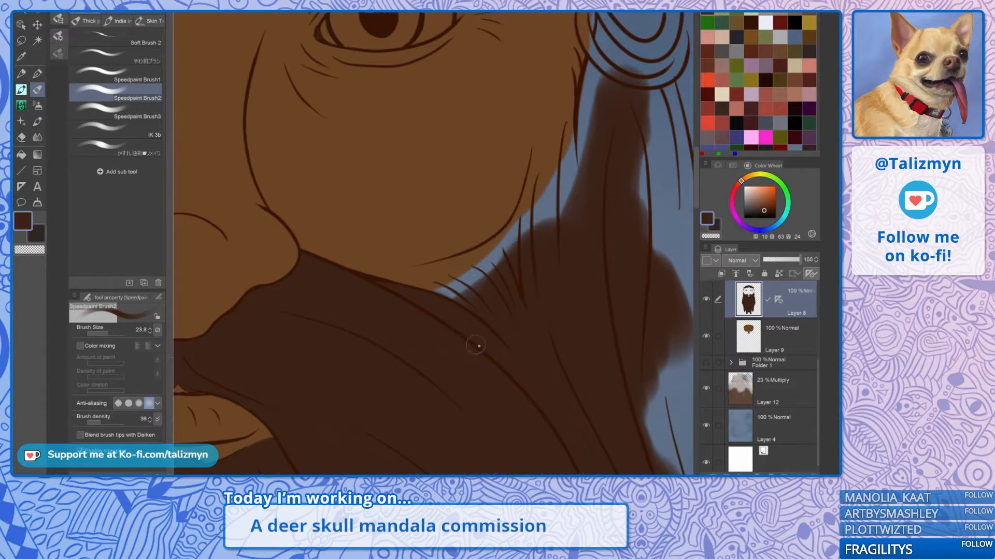
left_click_drag(476, 345, 523, 361)
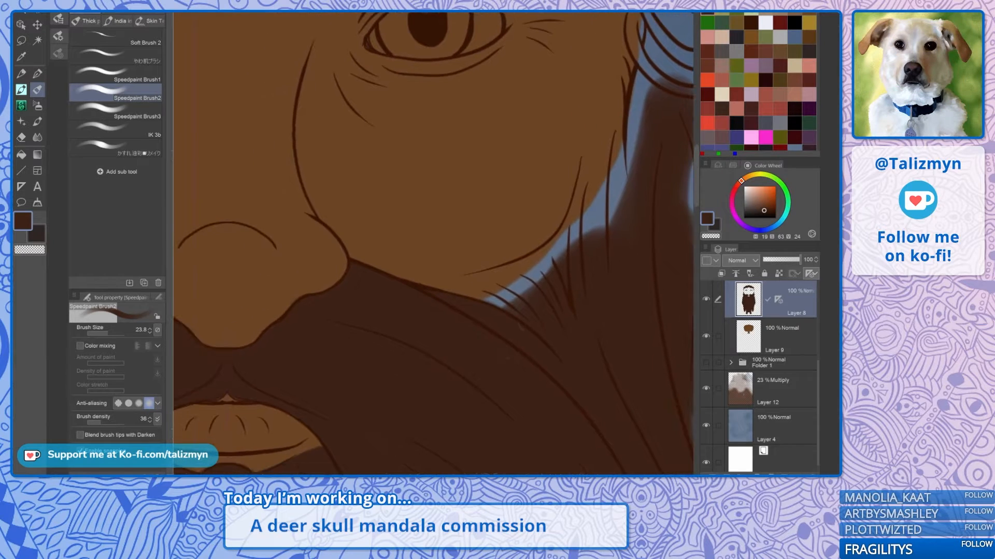
left_click_drag(521, 326, 548, 206)
mouse_move(487, 351)
left_mouse_down()
mouse_move(511, 340)
mouse_move(532, 306)
mouse_move(506, 315)
mouse_move(492, 256)
left_mouse_up()
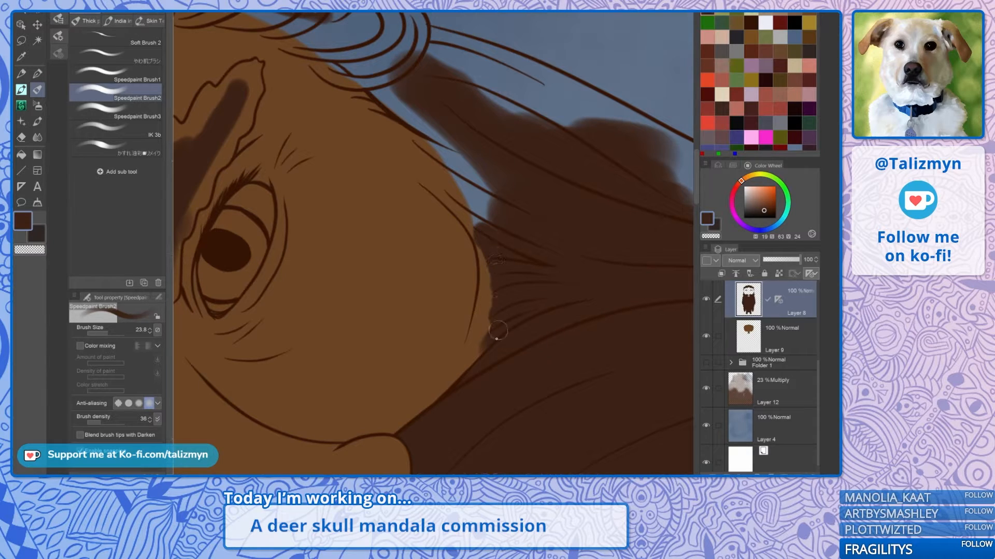
mouse_move(497, 331)
left_mouse_down()
mouse_move(489, 290)
mouse_move(456, 398)
mouse_move(351, 355)
mouse_move(413, 288)
mouse_move(392, 330)
left_mouse_up()
Step: Hide the beard layer, extend the sampled skin brown along the cheek's lower edge on Layer 9, and show and reselect the beard layer
left_click(441, 290, "alt")
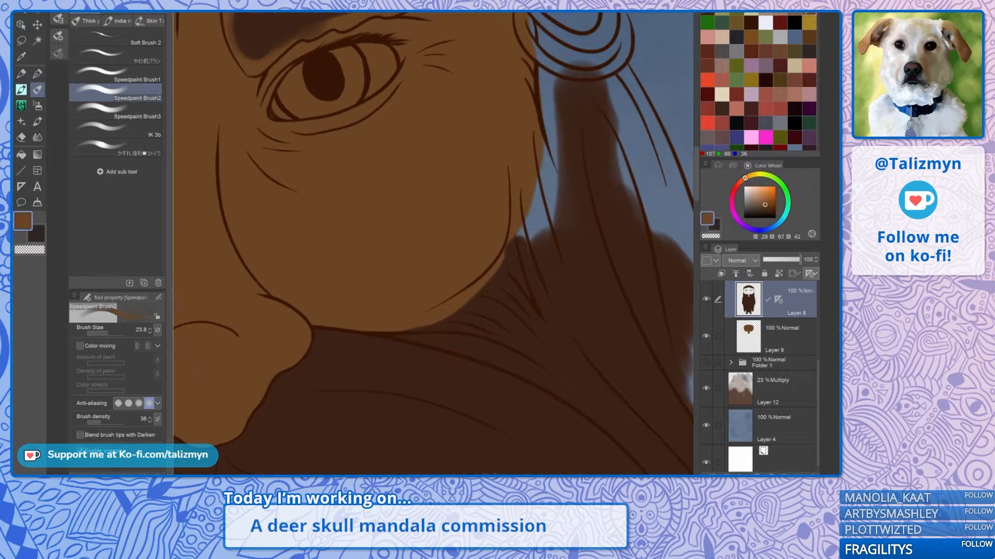
left_click(706, 299)
left_click(787, 336)
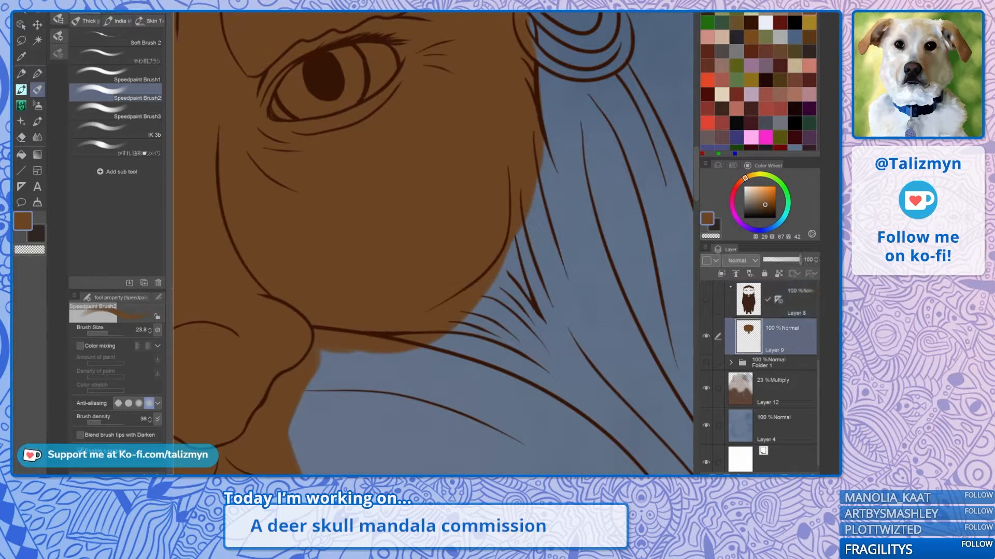
mouse_move(439, 338)
left_mouse_down()
mouse_move(533, 217)
mouse_move(455, 331)
mouse_move(410, 270)
mouse_move(691, 239)
mouse_move(784, 203)
left_mouse_up()
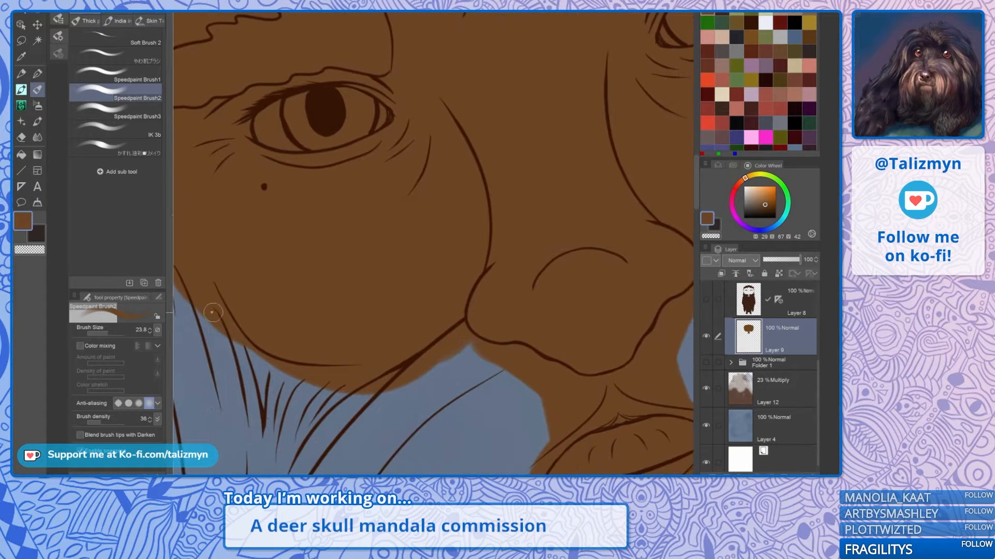
mouse_move(214, 313)
left_mouse_down()
mouse_move(233, 344)
mouse_move(277, 372)
mouse_move(338, 385)
mouse_move(212, 330)
mouse_move(188, 283)
left_mouse_up()
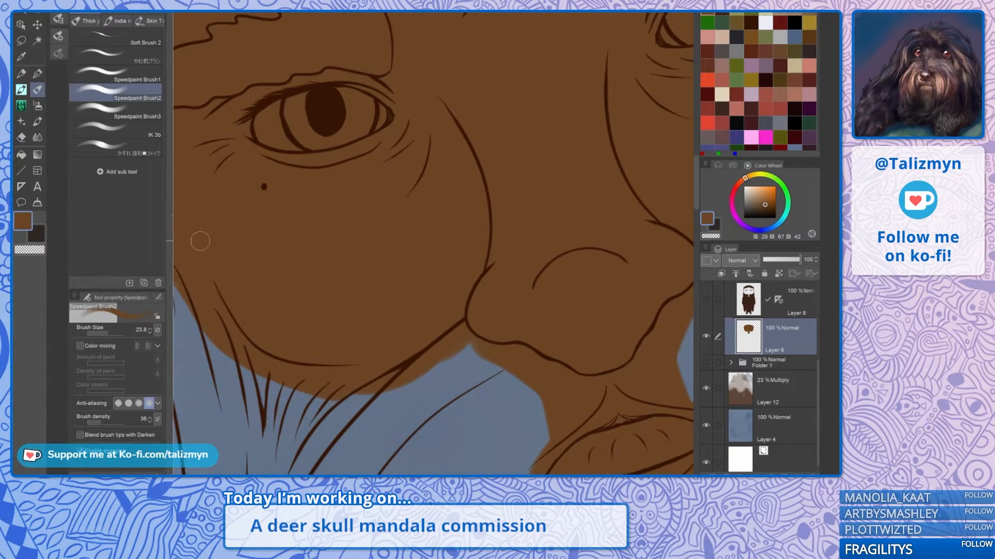
left_click(705, 299)
left_click(777, 306)
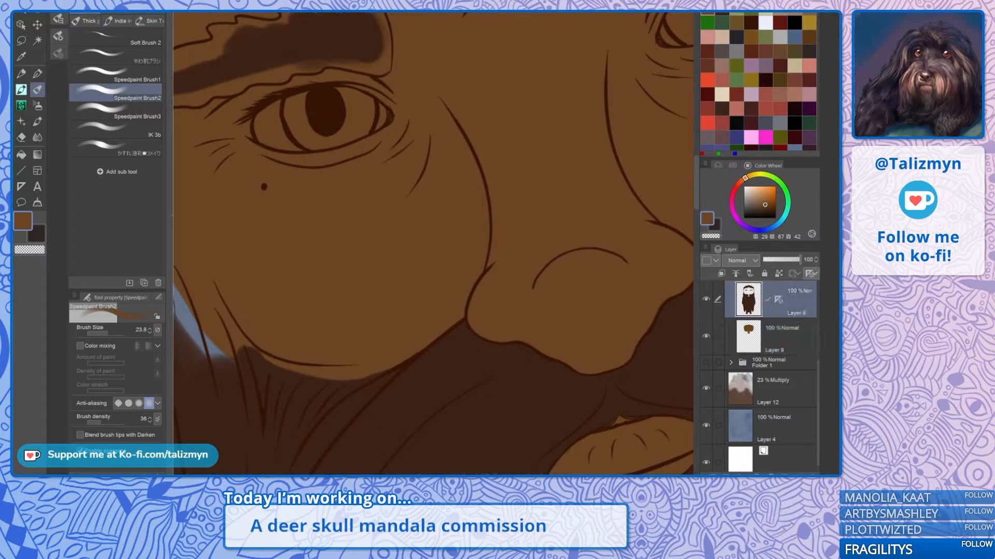
Step: Paint the inner end of the eyebrow out to its outline in the sampled beard brown, using Speedpaint Brush2 at size 11.1
left_click(445, 378, "alt")
mouse_move(466, 217)
left_mouse_down()
mouse_move(285, 335)
mouse_move(263, 382)
left_mouse_up()
left_click_drag(446, 192, 426, 313)
scroll(442, 237, "up", 2)
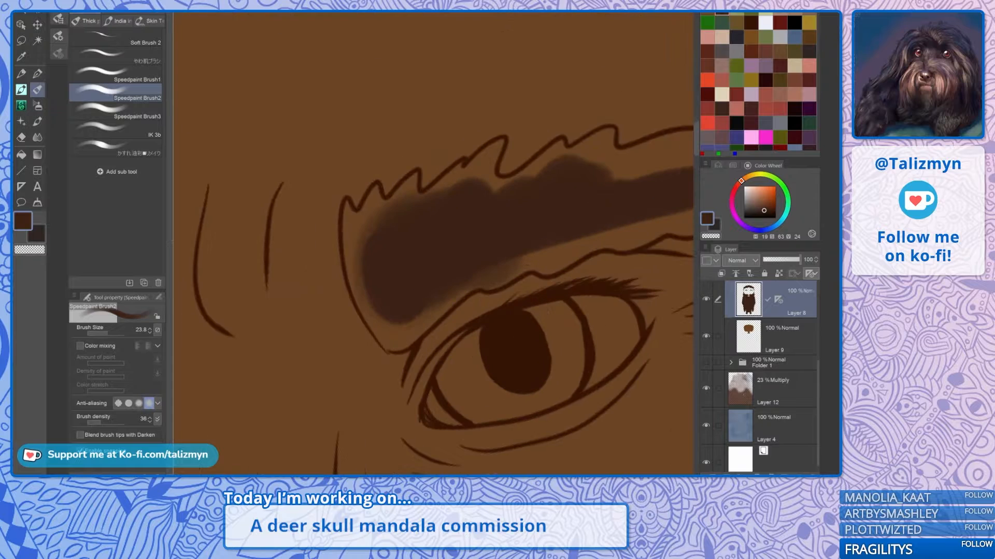
mouse_move(361, 257)
left_mouse_down()
mouse_move(371, 255)
mouse_move(364, 268)
left_mouse_up()
left_click_drag(136, 329, 109, 330)
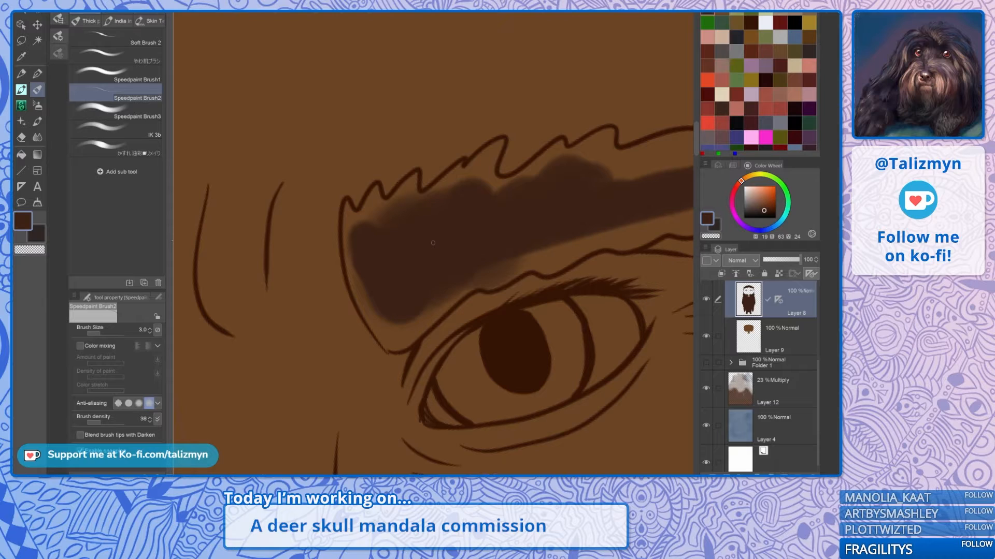
mouse_move(394, 342)
left_mouse_down()
mouse_move(366, 293)
mouse_move(353, 226)
mouse_move(376, 191)
mouse_move(389, 202)
left_mouse_up()
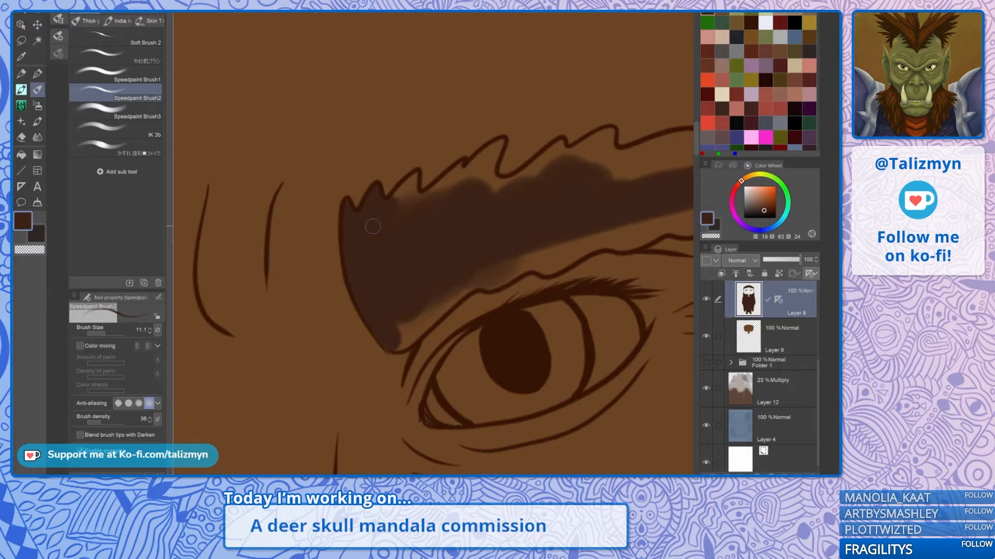
mouse_move(373, 226)
left_mouse_down()
mouse_move(340, 270)
mouse_move(335, 262)
mouse_move(349, 283)
mouse_move(366, 252)
mouse_move(371, 278)
mouse_move(403, 235)
mouse_move(405, 253)
mouse_move(404, 233)
mouse_move(387, 275)
mouse_move(491, 200)
mouse_move(476, 223)
left_mouse_up()
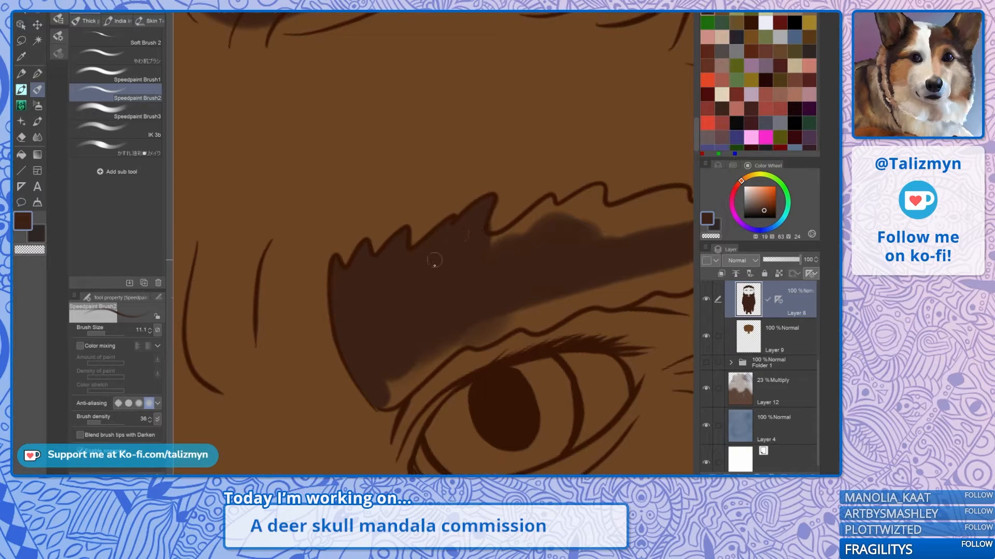
Step: Fill the middle of the eyebrow up to its upper and lower outlines with the G-pen at size 9.0
key("e")
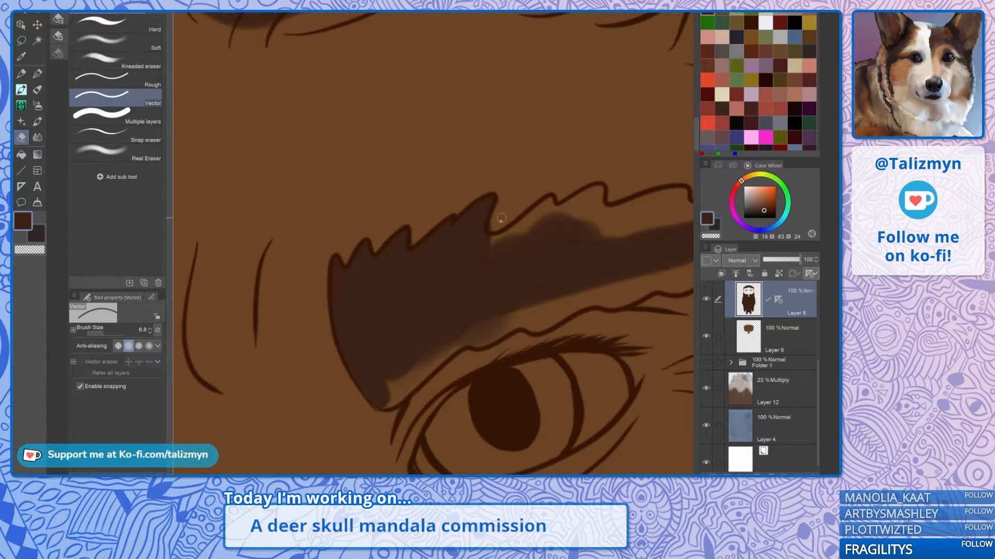
key("p")
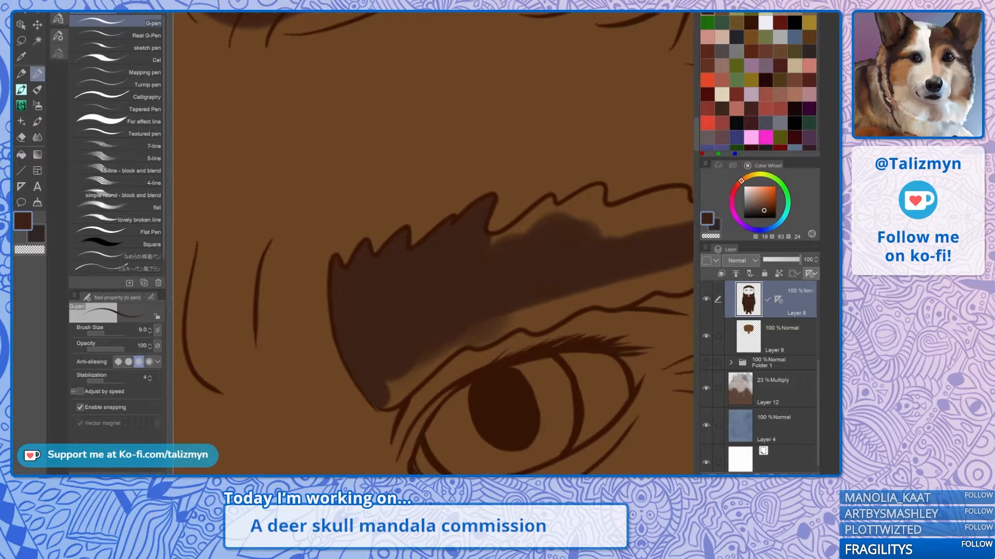
mouse_move(524, 233)
left_mouse_down()
mouse_move(539, 210)
mouse_move(514, 227)
mouse_move(516, 239)
mouse_move(537, 225)
left_mouse_up()
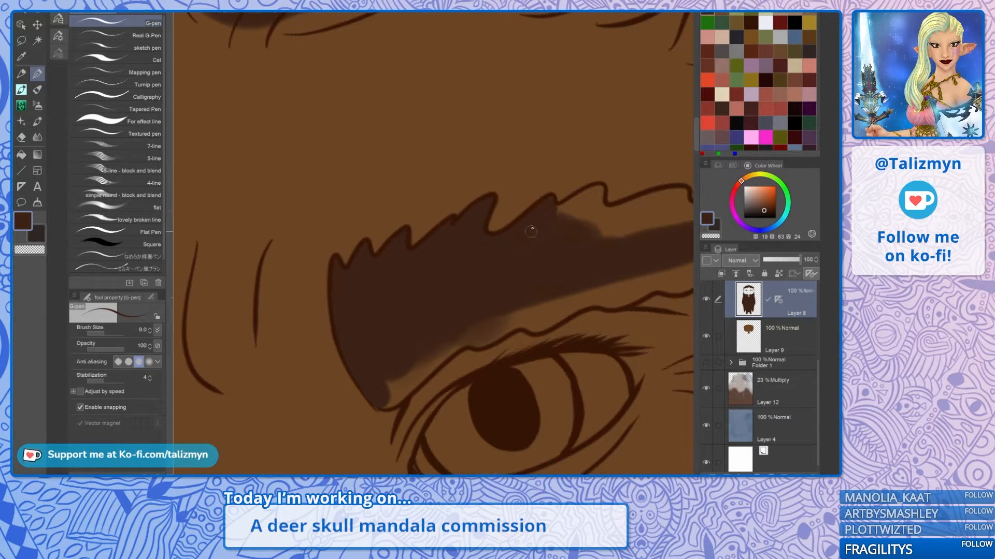
mouse_move(546, 232)
left_mouse_down()
mouse_move(596, 189)
mouse_move(596, 206)
mouse_move(601, 191)
mouse_move(557, 231)
mouse_move(544, 213)
left_mouse_up()
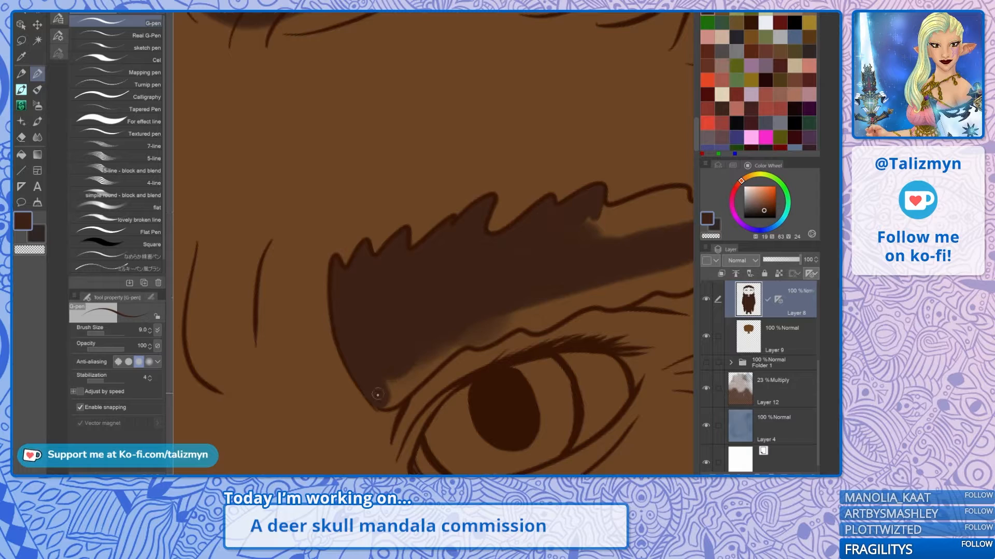
mouse_move(375, 393)
left_mouse_down()
mouse_move(414, 384)
mouse_move(448, 349)
mouse_move(401, 381)
left_mouse_up()
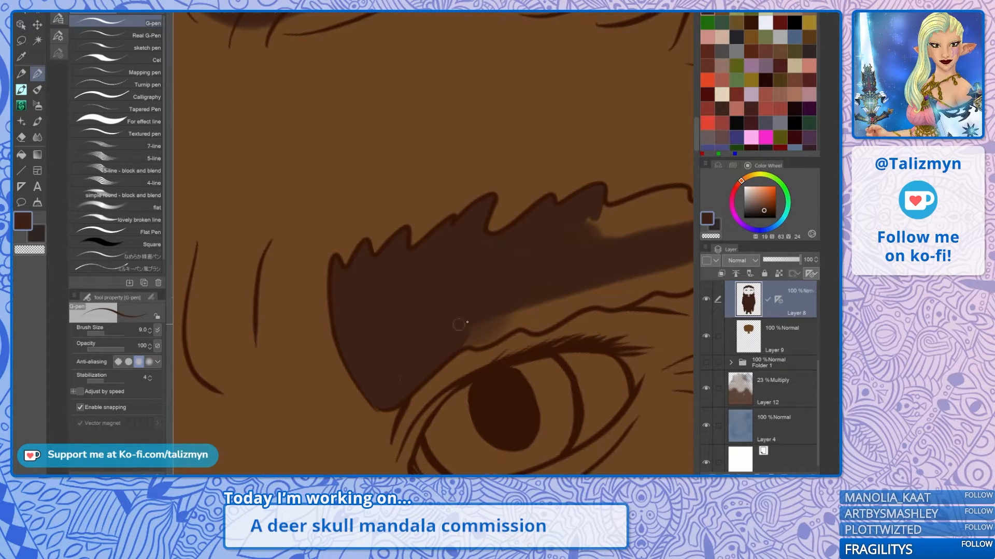
mouse_move(464, 343)
left_mouse_down()
mouse_move(528, 315)
mouse_move(490, 335)
mouse_move(474, 336)
mouse_move(469, 321)
mouse_move(543, 321)
mouse_move(523, 322)
mouse_move(533, 327)
mouse_move(584, 299)
mouse_move(524, 325)
left_mouse_up()
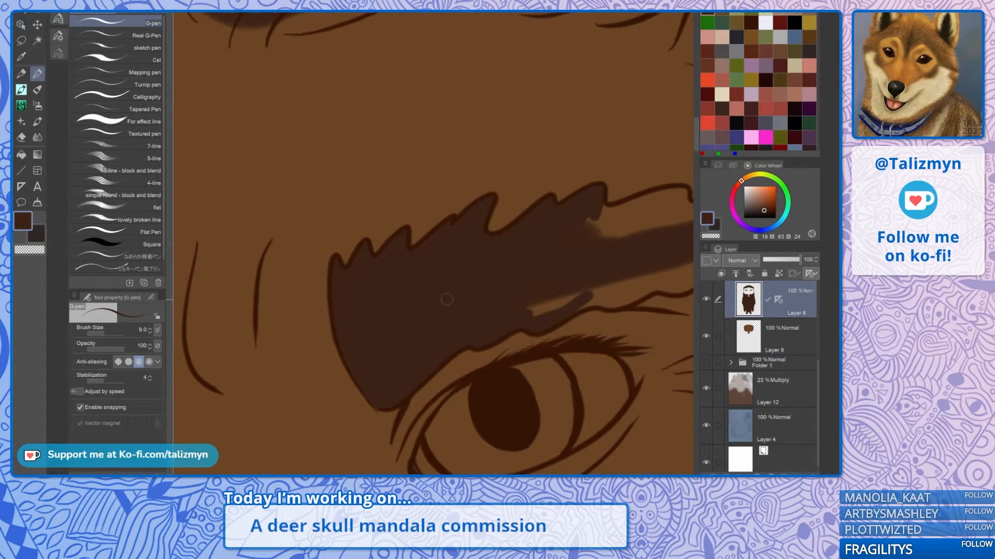
Step: Fill the eyebrow's outer tail with dark brown out to its pointed tip
left_click_drag(447, 300, 312, 303)
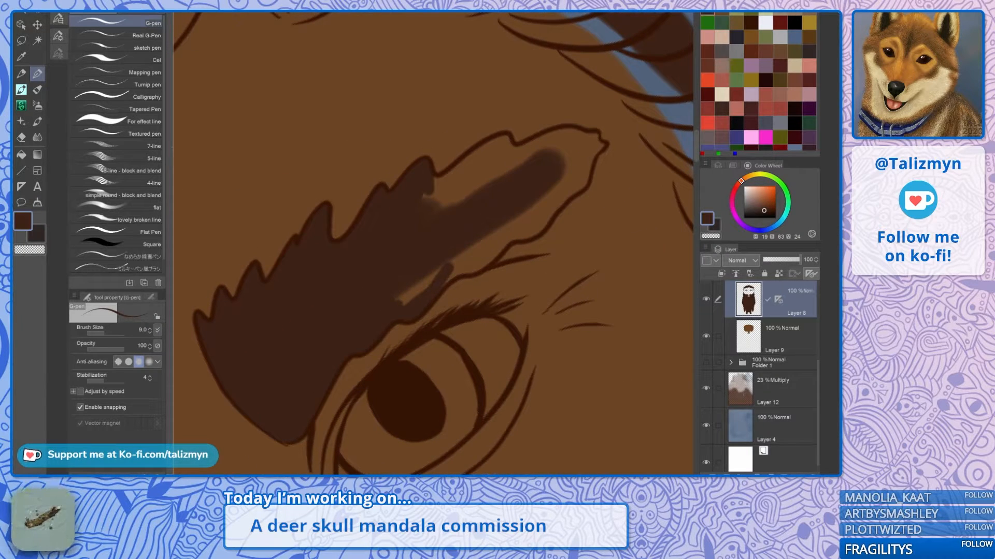
mouse_move(451, 275)
left_mouse_down()
mouse_move(531, 232)
mouse_move(584, 180)
mouse_move(599, 146)
mouse_move(592, 136)
mouse_move(540, 139)
mouse_move(576, 133)
mouse_move(555, 133)
mouse_move(483, 168)
left_mouse_up()
scroll(482, 168, "up", 4)
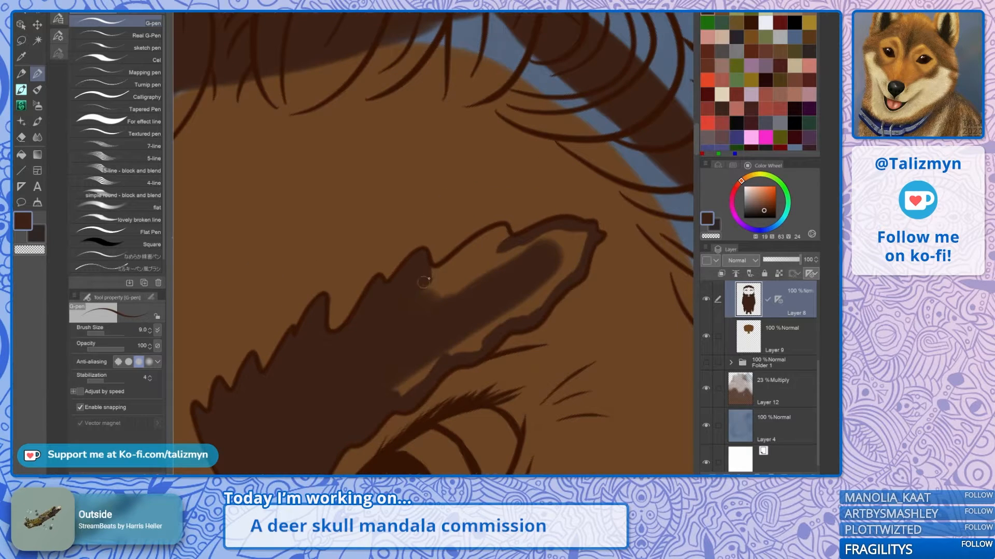
mouse_move(428, 273)
left_mouse_down()
mouse_move(506, 231)
mouse_move(498, 252)
mouse_move(441, 278)
mouse_move(484, 252)
mouse_move(428, 309)
mouse_move(523, 257)
mouse_move(524, 247)
mouse_move(510, 251)
mouse_move(497, 237)
mouse_move(515, 251)
mouse_move(573, 241)
mouse_move(574, 260)
mouse_move(532, 304)
mouse_move(547, 270)
mouse_move(540, 260)
mouse_move(508, 323)
mouse_move(524, 314)
mouse_move(442, 360)
mouse_move(499, 324)
mouse_move(482, 326)
mouse_move(377, 403)
mouse_move(434, 368)
left_mouse_up()
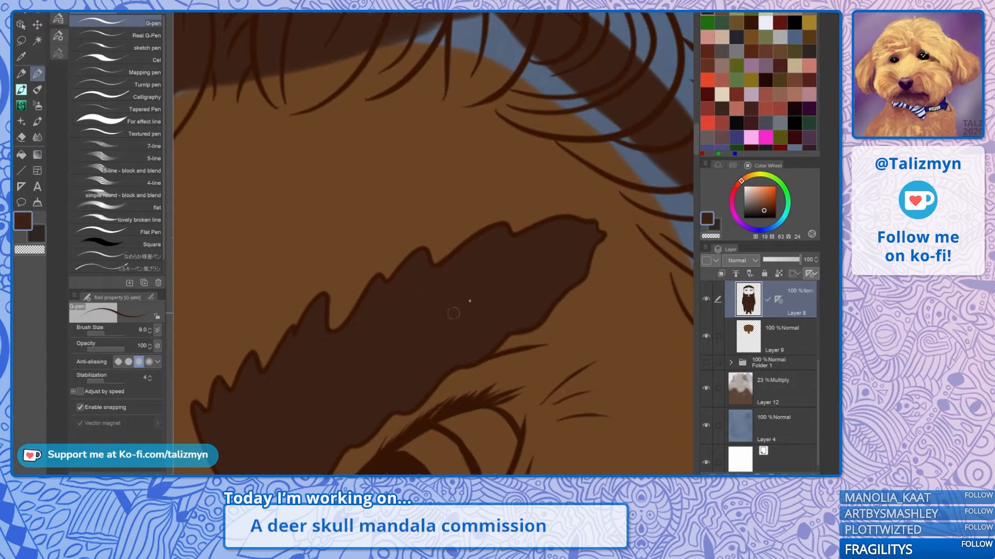
Step: Inspect the flat colours across both eyebrows, the face, the beard and its braids for remaining gaps
scroll(541, 257, "down", 4)
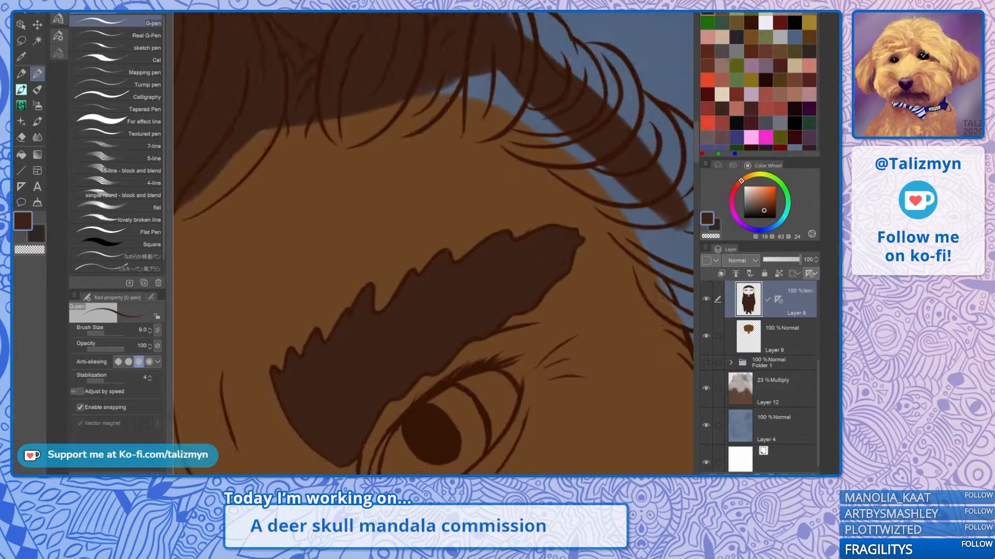
scroll(502, 305, "down", 4)
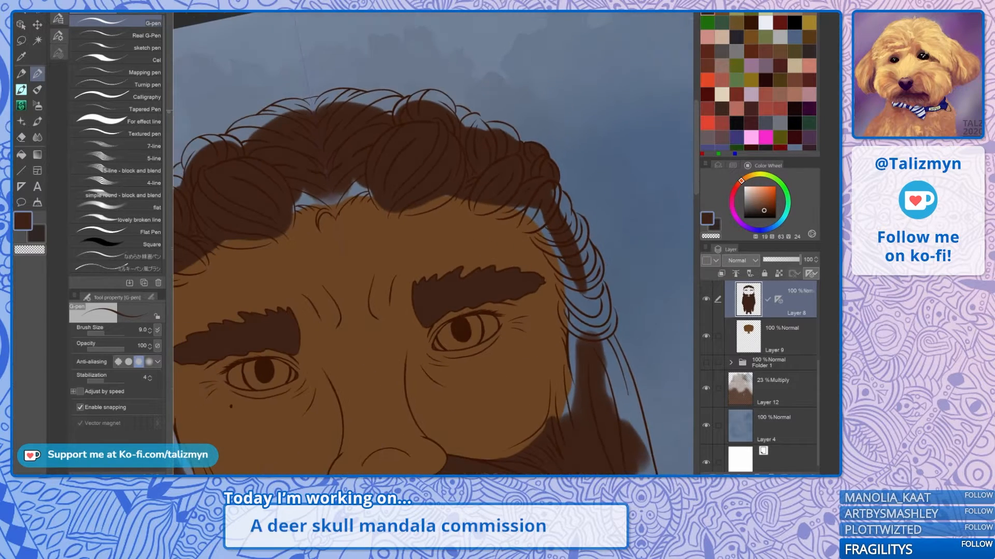
left_click_drag(459, 328, 492, 139)
key("ctrl+at")
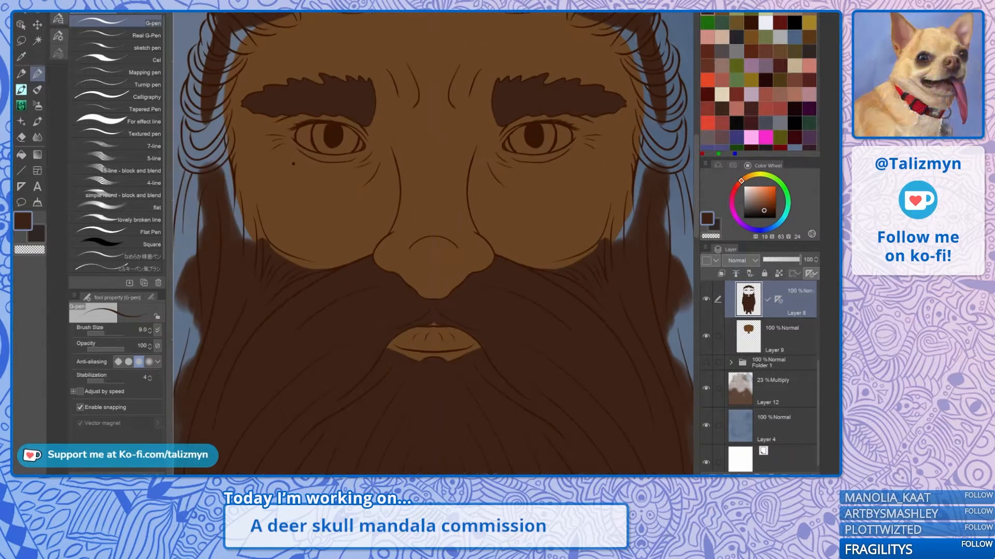
scroll(565, 290, "down", 4)
left_click_drag(478, 435, 429, 59)
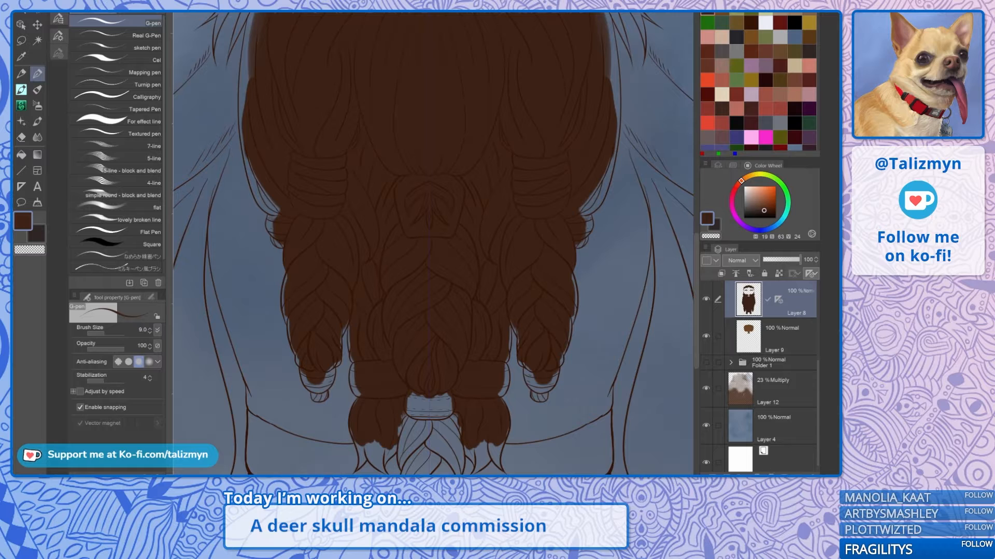
left_click_drag(430, 155, 429, 447)
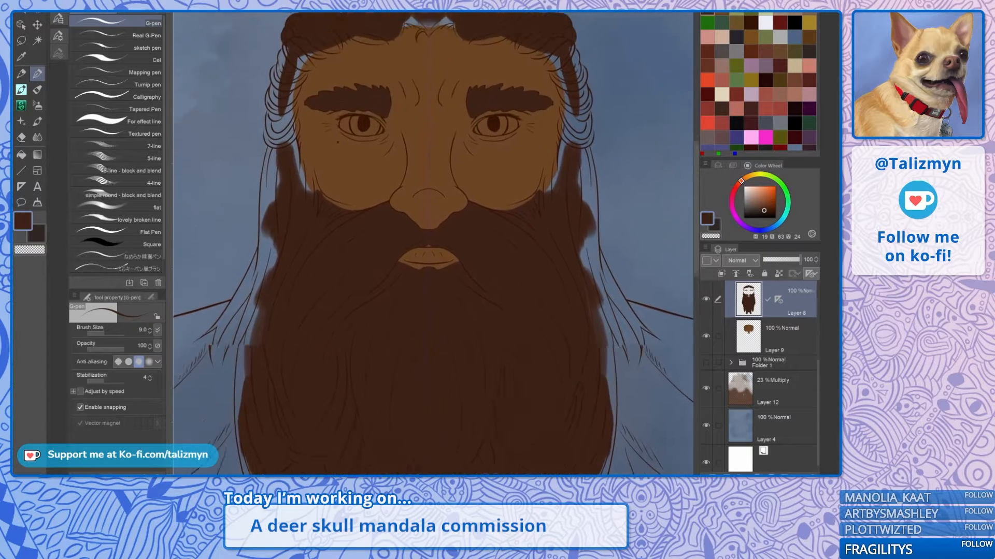
left_click_drag(430, 223, 447, 375)
Step: Paint the short strands on both sides of the widow's peak dark brown down to the forehead hairline
scroll(466, 176, "up", 5)
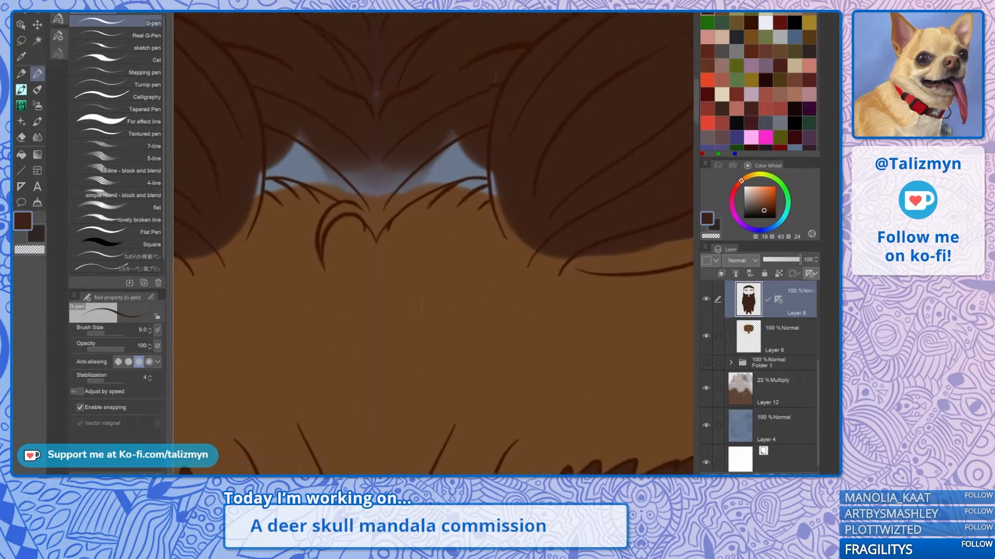
mouse_move(384, 219)
left_mouse_down()
mouse_move(416, 194)
mouse_move(373, 231)
left_mouse_up()
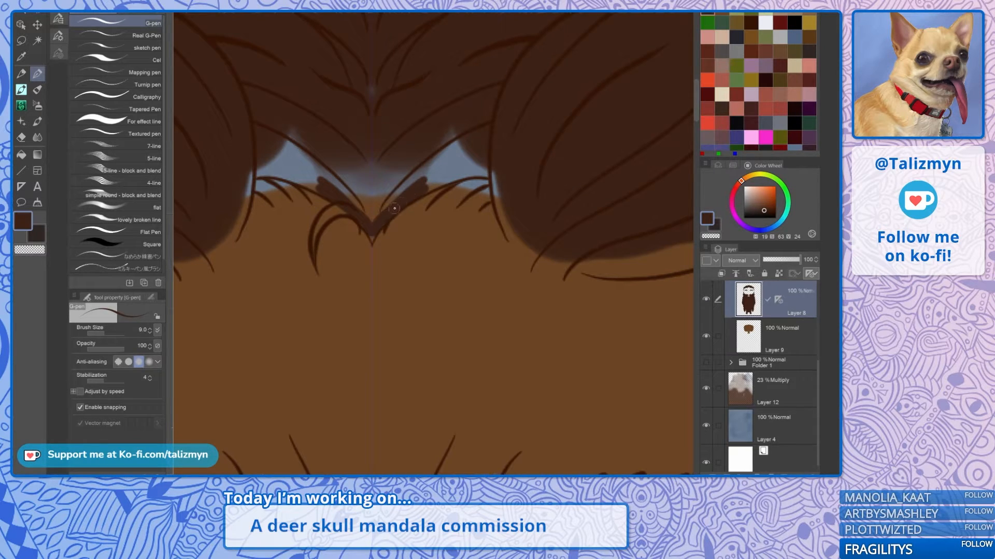
mouse_move(426, 181)
left_mouse_down()
mouse_move(471, 169)
mouse_move(447, 182)
mouse_move(504, 173)
mouse_move(497, 191)
mouse_move(513, 237)
left_mouse_up()
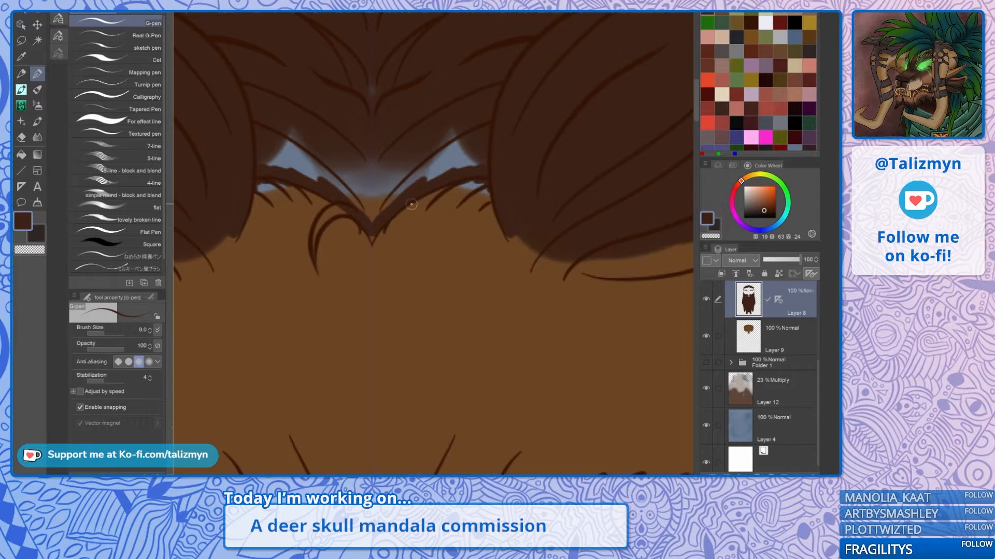
mouse_move(412, 205)
left_mouse_down()
mouse_move(458, 202)
mouse_move(474, 189)
mouse_move(467, 178)
left_mouse_up()
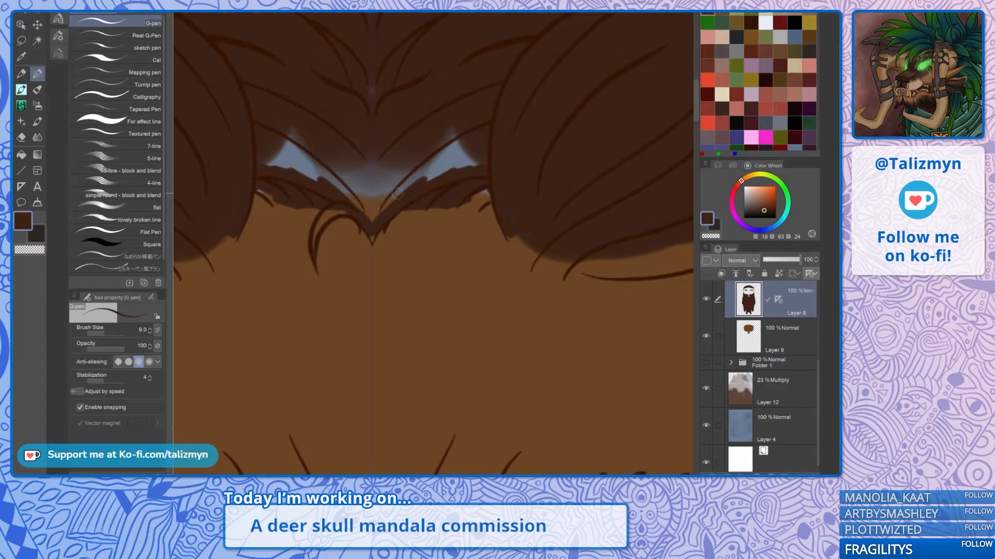
left_click_drag(397, 193, 454, 365)
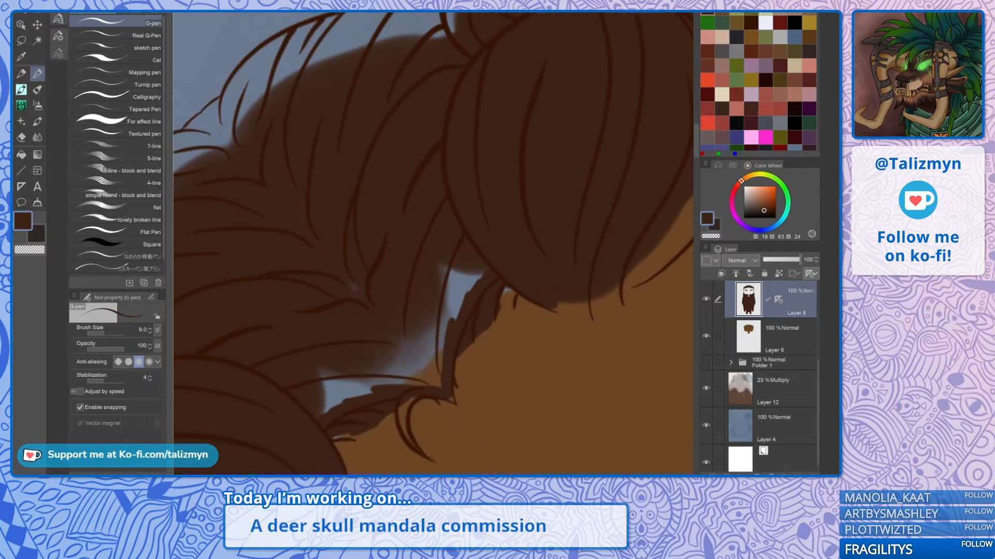
left_click_drag(486, 321, 525, 283)
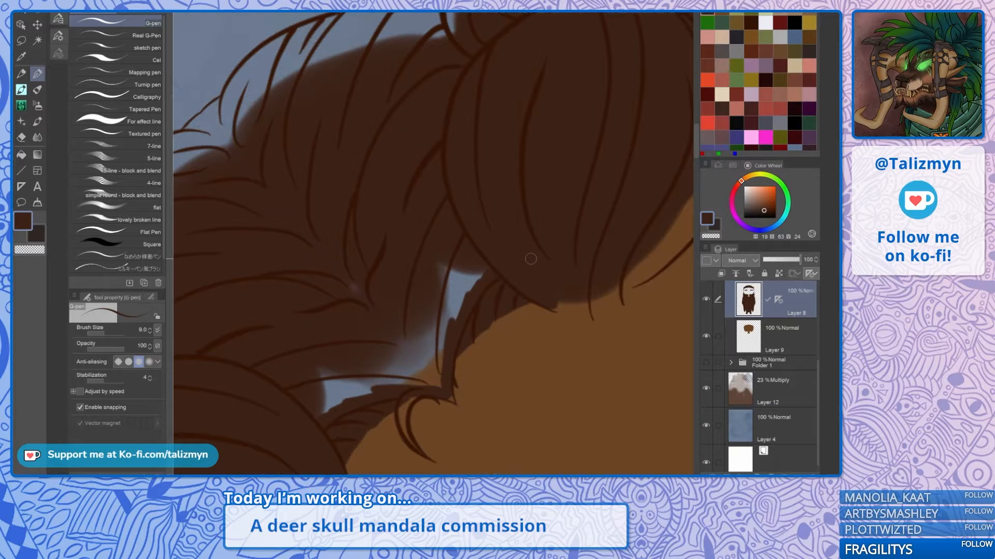
Step: Fill the background gaps above the widow's peak and its pointed tip with dark brown
key("ctrl+@")
mouse_move(378, 283)
left_mouse_down()
mouse_move(466, 214)
mouse_move(435, 243)
mouse_move(486, 233)
left_mouse_up()
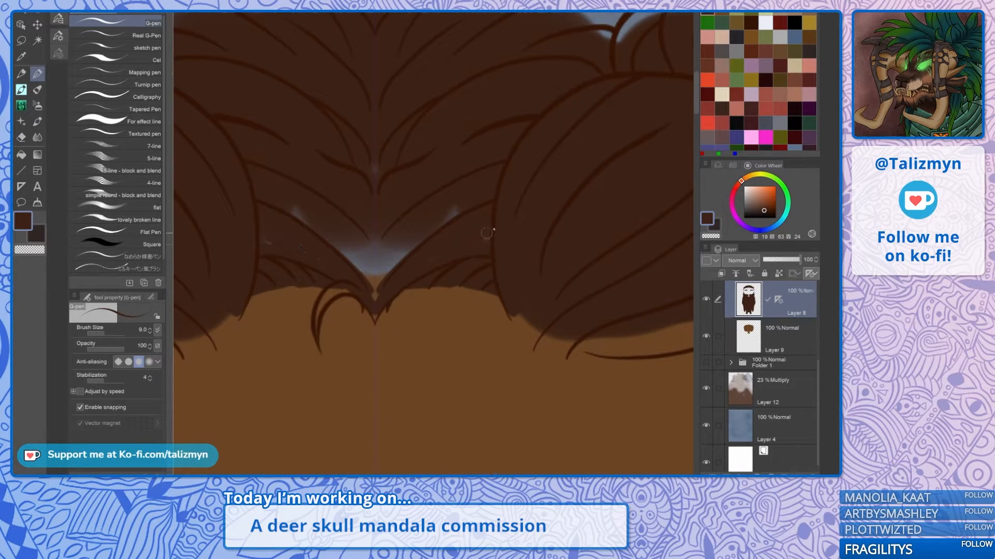
mouse_move(414, 238)
left_mouse_down()
mouse_move(374, 295)
mouse_move(370, 266)
left_mouse_up()
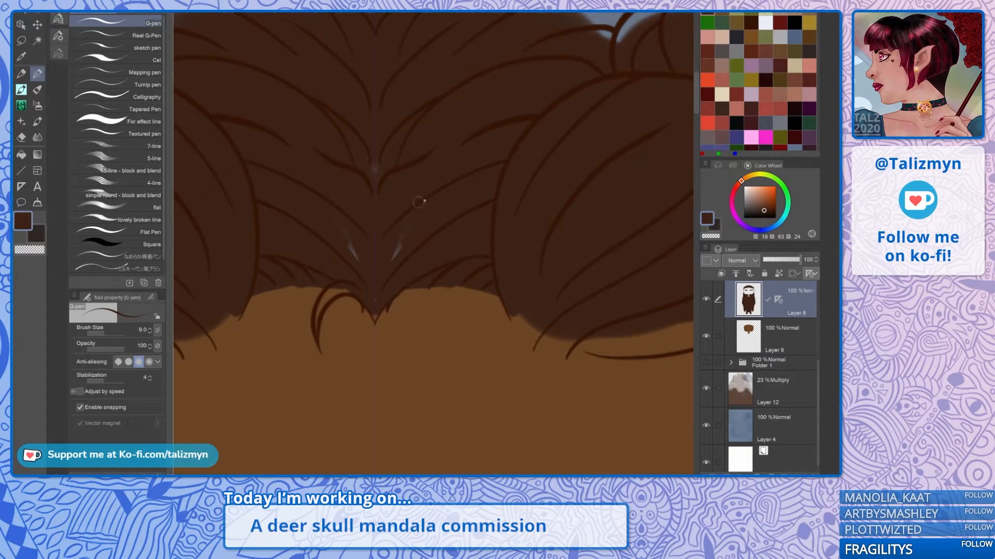
mouse_move(403, 238)
left_mouse_down()
mouse_move(395, 259)
mouse_move(409, 240)
left_mouse_up()
scroll(382, 192, "up", 3)
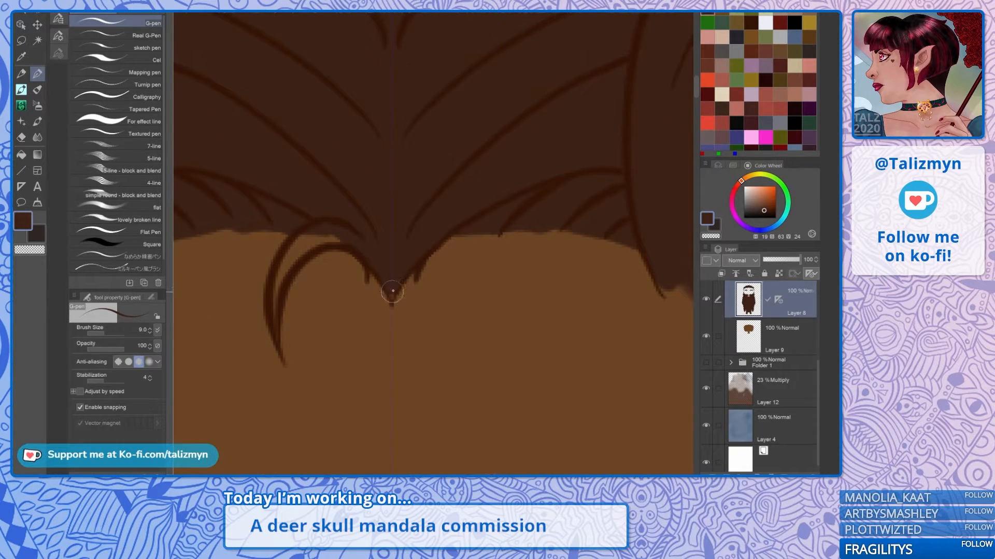
left_click_drag(409, 258, 482, 263)
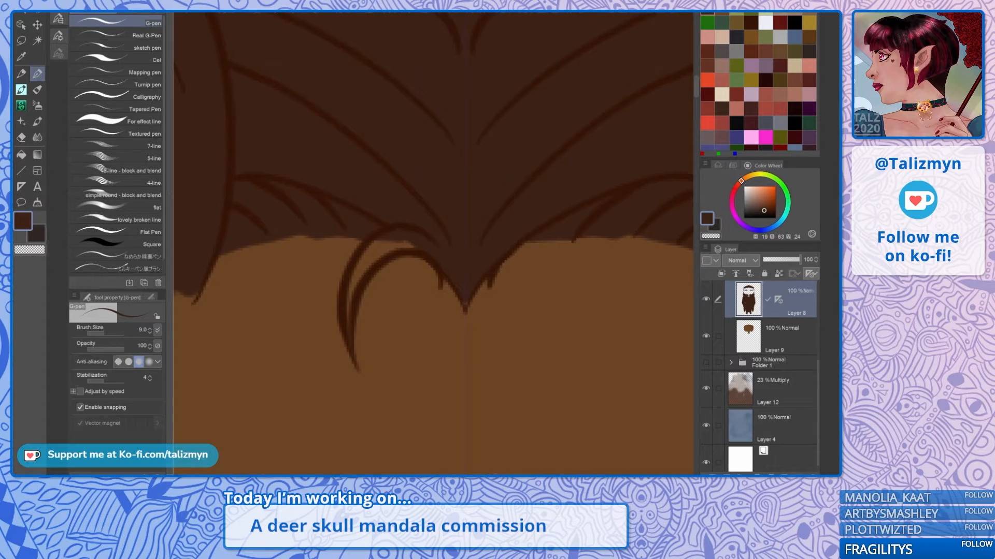
left_click_drag(347, 328, 368, 255)
left_click_drag(353, 285, 368, 254)
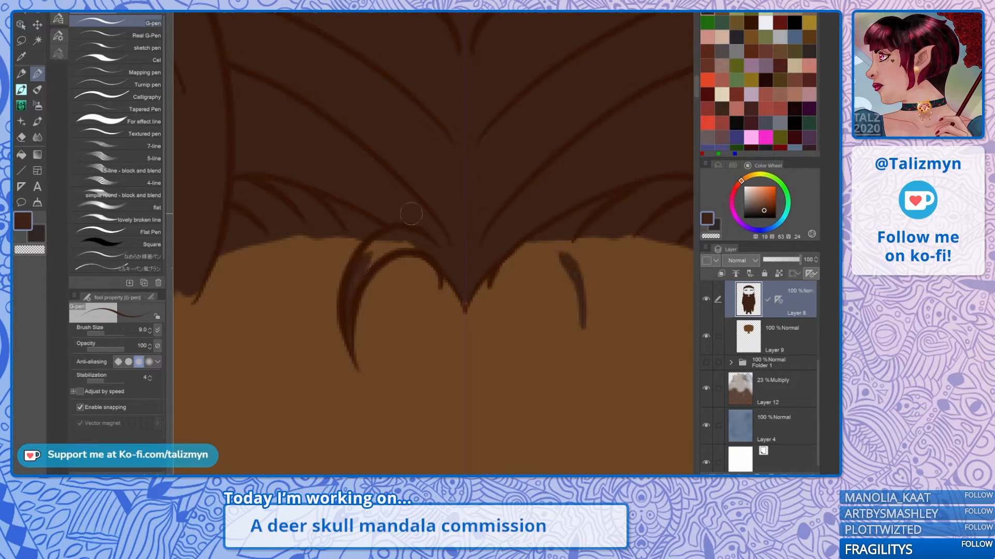
key("ctrl+z")
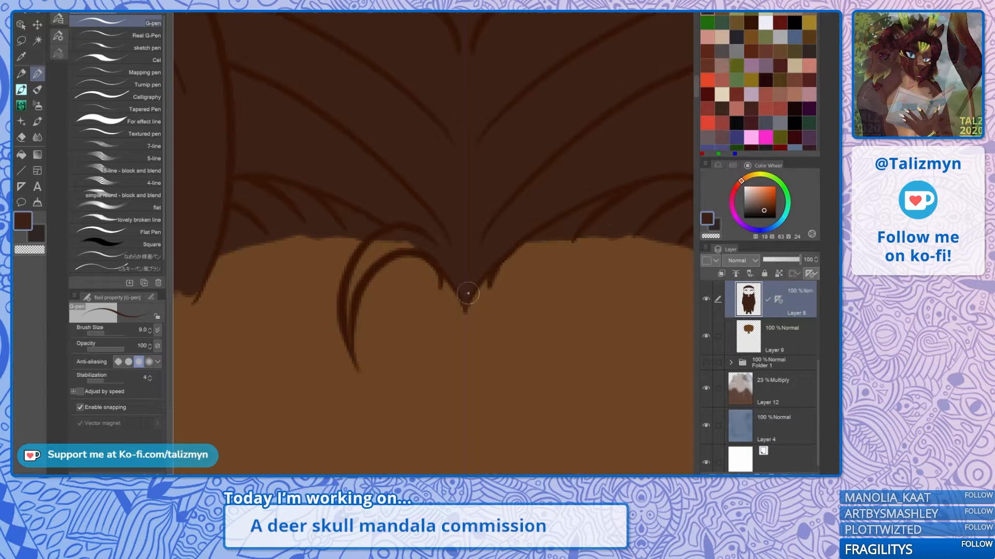
Step: Fill the rounded hair section beside the widow's peak with dark brown out to its pointed tips and curved lower outline
scroll(461, 226, "down", 6)
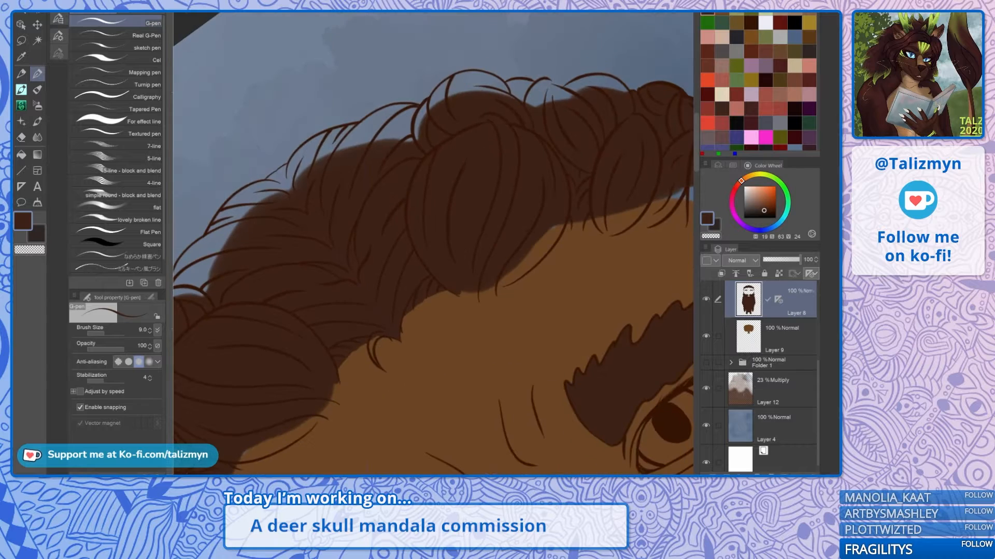
scroll(433, 244, "up", 5)
mouse_move(423, 343)
left_mouse_down()
mouse_move(421, 317)
mouse_move(440, 312)
mouse_move(407, 318)
left_mouse_up()
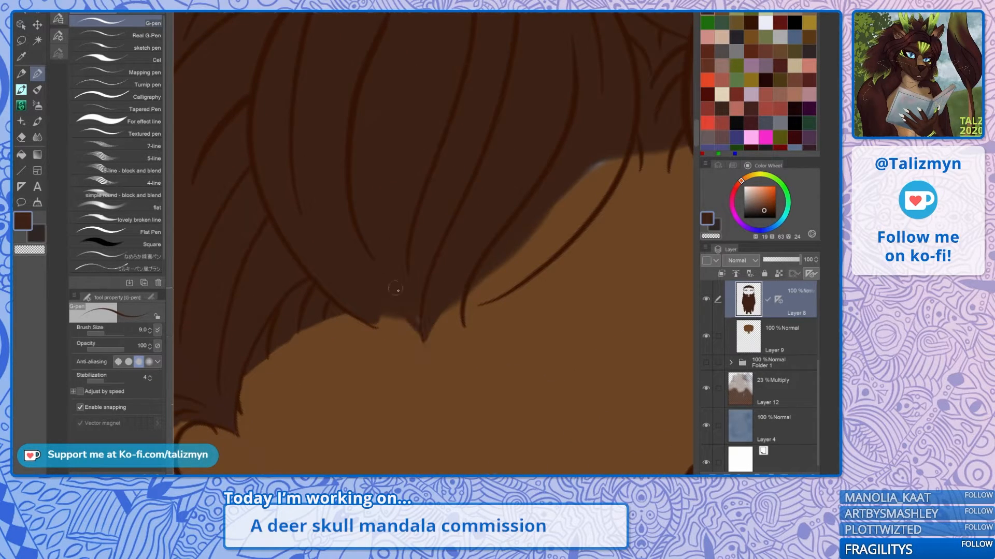
left_click_drag(397, 250, 412, 213)
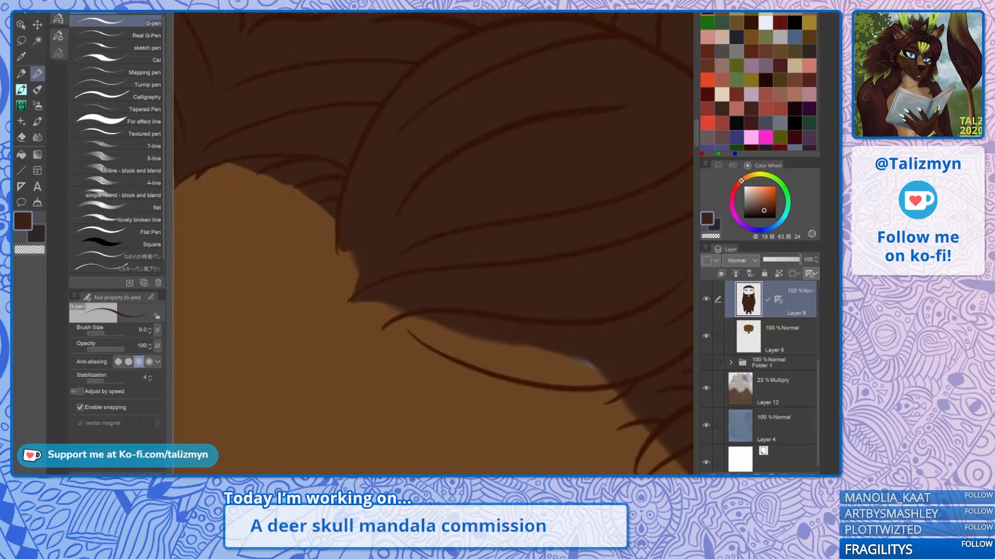
mouse_move(339, 244)
left_mouse_down()
mouse_move(353, 280)
mouse_move(353, 249)
left_mouse_up()
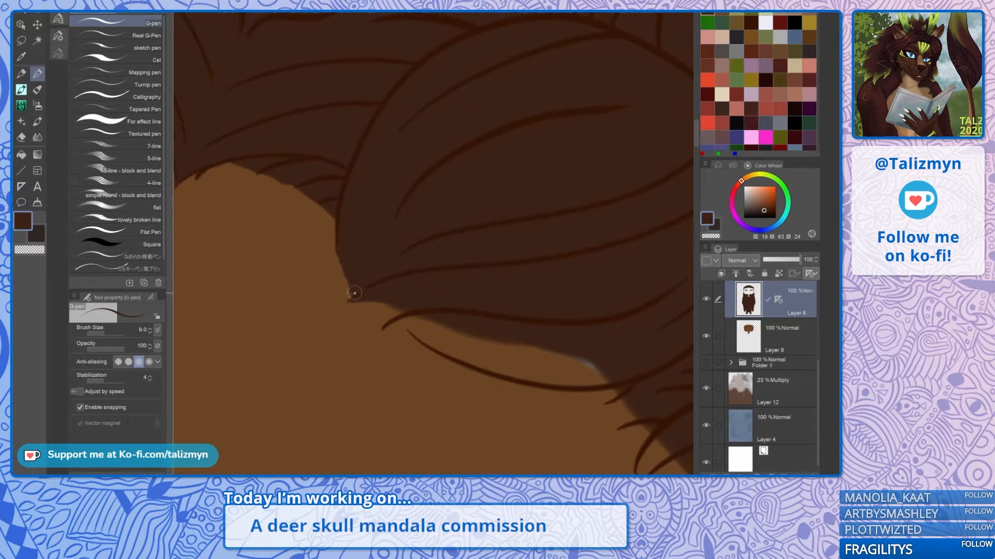
left_click_drag(383, 225, 358, 297)
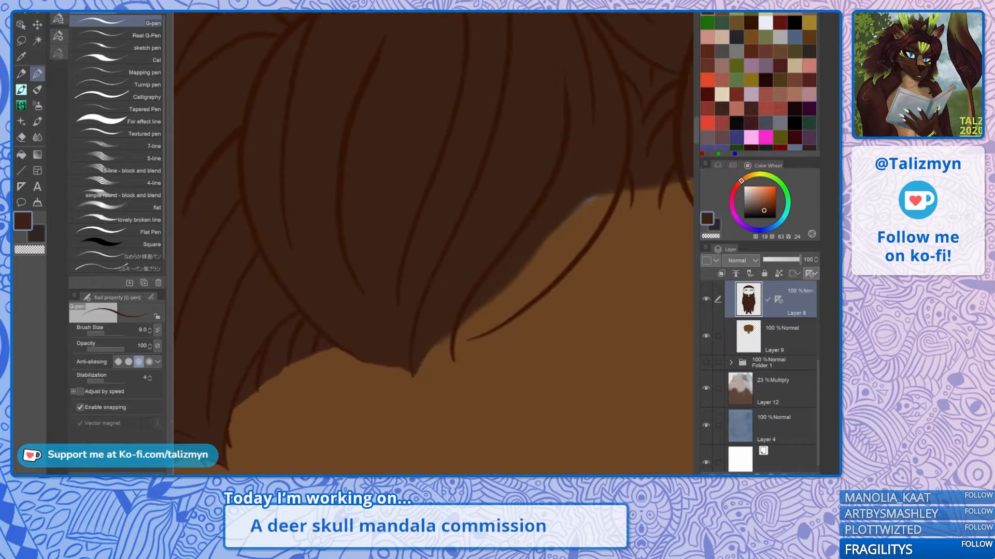
mouse_move(414, 350)
left_mouse_down()
mouse_move(432, 312)
mouse_move(469, 315)
left_mouse_up()
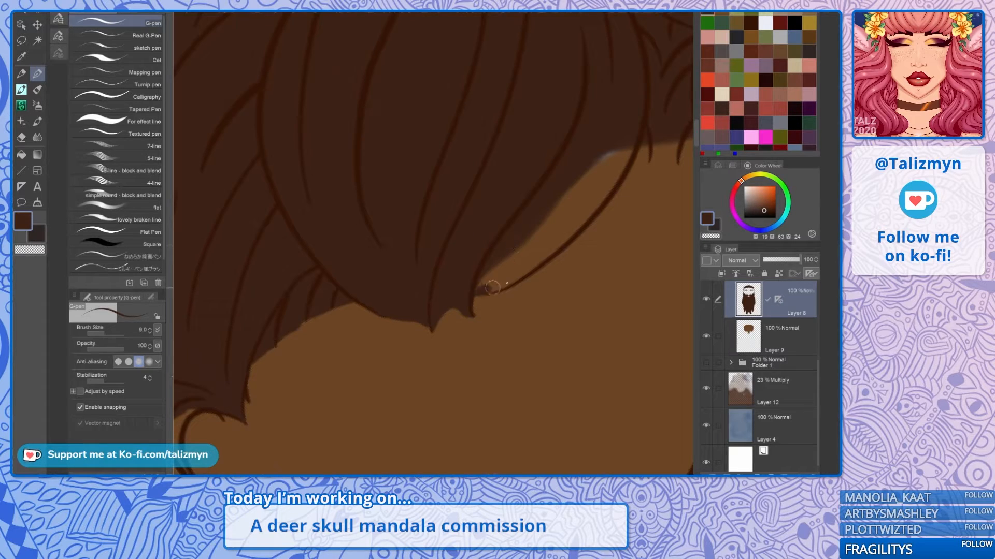
mouse_move(474, 293)
left_mouse_down()
mouse_move(548, 251)
mouse_move(610, 172)
mouse_move(585, 215)
mouse_move(633, 132)
mouse_move(614, 174)
mouse_move(594, 185)
mouse_move(577, 172)
mouse_move(571, 191)
mouse_move(490, 255)
mouse_move(476, 286)
mouse_move(520, 254)
left_mouse_up()
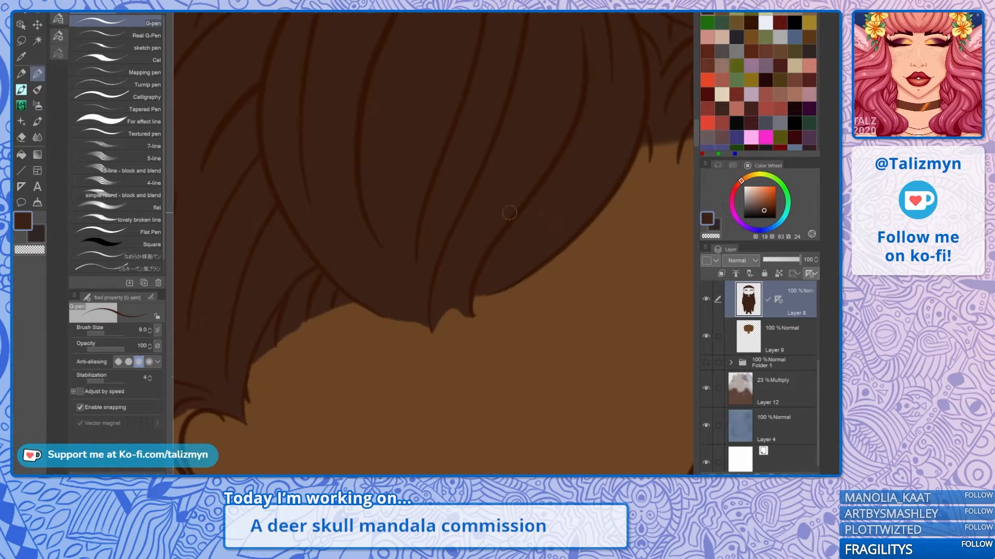
Step: Extend the dark brown over the outer strands at the crown up to the hair's outline
scroll(433, 243, "down", 2)
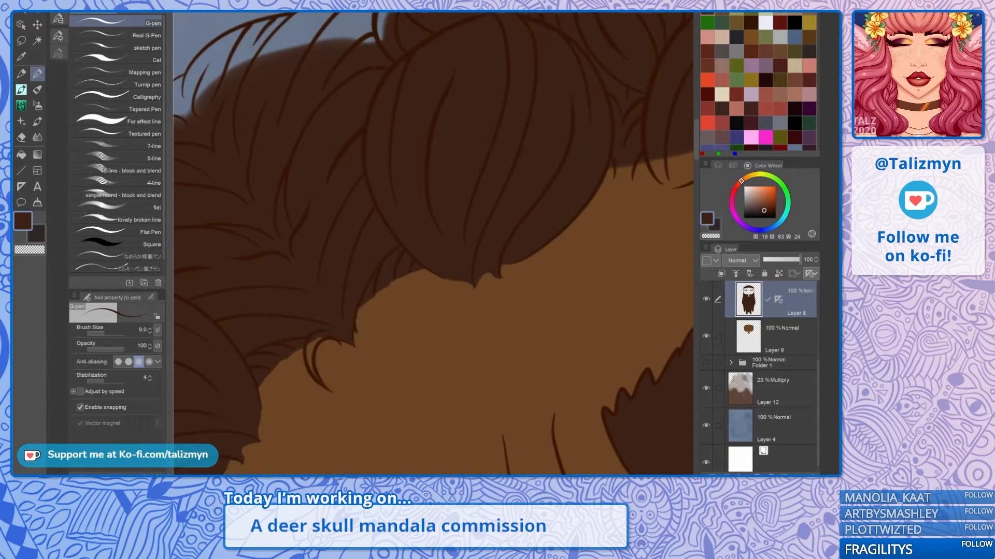
left_click_drag(331, 187, 544, 344)
scroll(394, 249, "up", 3)
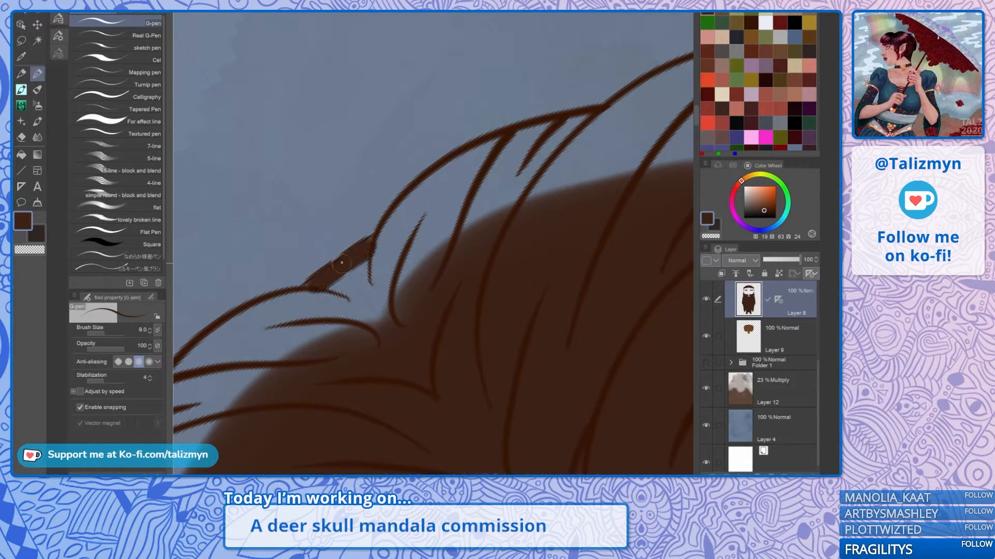
mouse_move(283, 309)
left_mouse_down()
mouse_move(477, 167)
mouse_move(596, 118)
mouse_move(554, 136)
left_mouse_up()
mouse_move(384, 234)
left_mouse_down()
mouse_move(348, 276)
mouse_move(376, 262)
mouse_move(378, 327)
mouse_move(391, 297)
mouse_move(379, 278)
mouse_move(390, 299)
mouse_move(406, 285)
mouse_move(425, 288)
mouse_move(407, 357)
mouse_move(396, 356)
mouse_move(448, 260)
mouse_move(516, 165)
mouse_move(499, 156)
mouse_move(433, 190)
mouse_move(563, 140)
mouse_move(471, 218)
left_mouse_up()
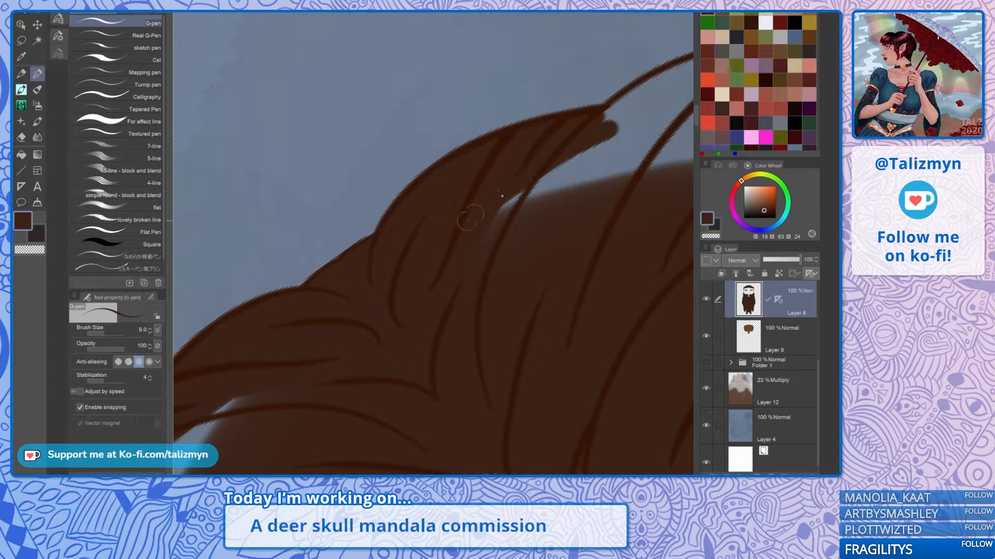
Step: Fill the next arched lock along the crown with dark brown, covering the background gaps between its strands
left_click_drag(466, 174, 285, 293)
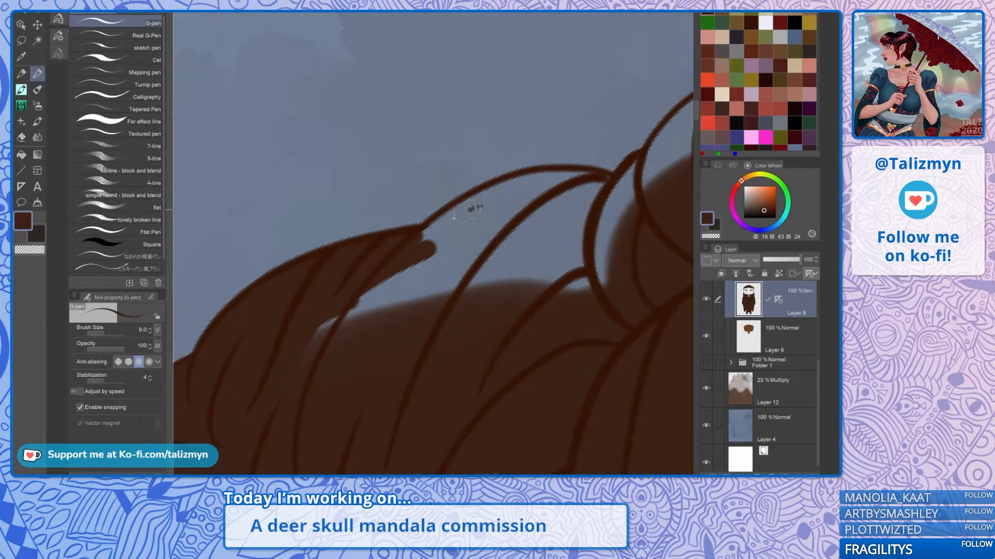
mouse_move(467, 209)
left_mouse_down()
mouse_move(430, 229)
mouse_move(415, 251)
mouse_move(532, 186)
mouse_move(502, 193)
mouse_move(582, 174)
mouse_move(573, 180)
mouse_move(610, 182)
mouse_move(584, 187)
mouse_move(398, 314)
mouse_move(496, 223)
mouse_move(465, 229)
mouse_move(330, 332)
mouse_move(320, 327)
mouse_move(289, 379)
left_mouse_up()
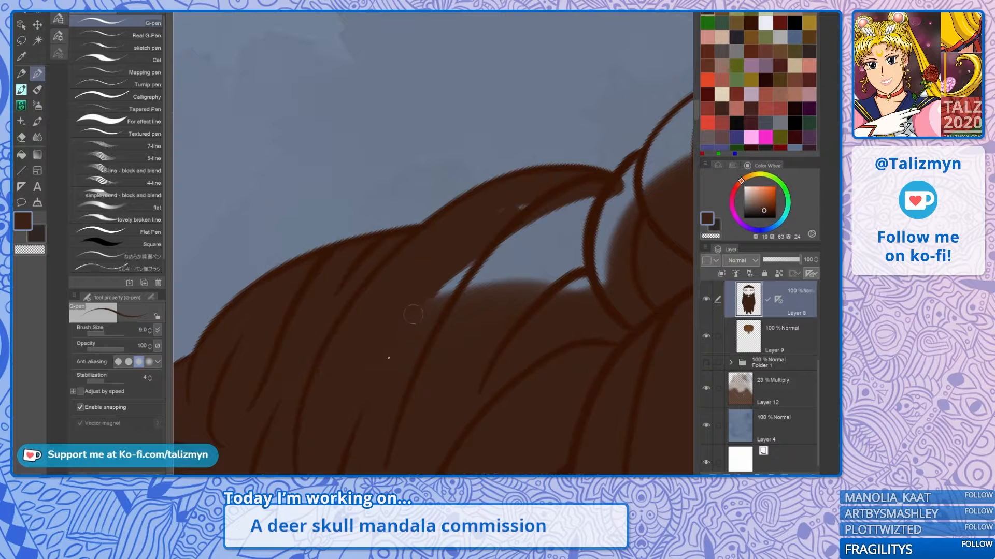
mouse_move(413, 315)
left_mouse_down()
mouse_move(513, 236)
mouse_move(568, 222)
mouse_move(601, 243)
mouse_move(579, 299)
left_mouse_up()
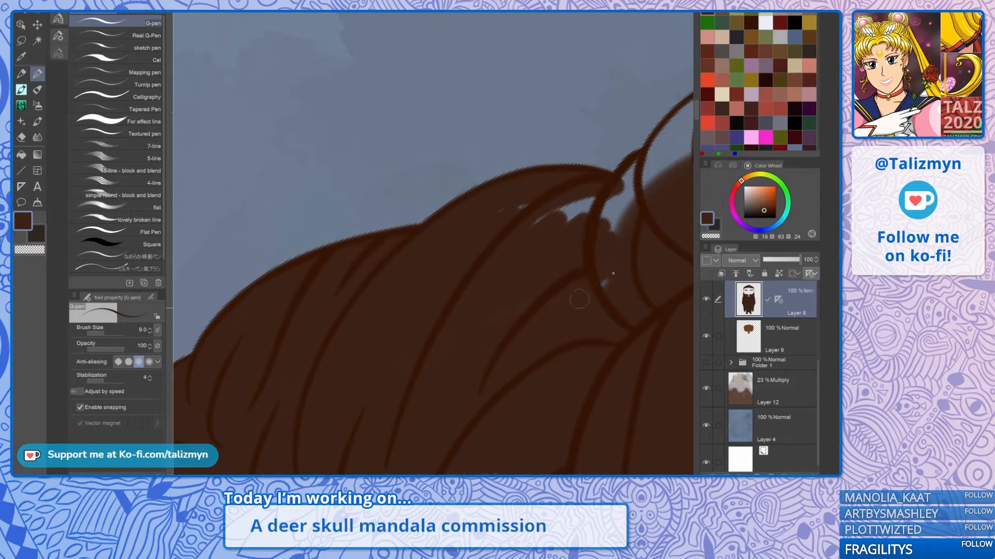
left_click_drag(560, 236, 578, 204)
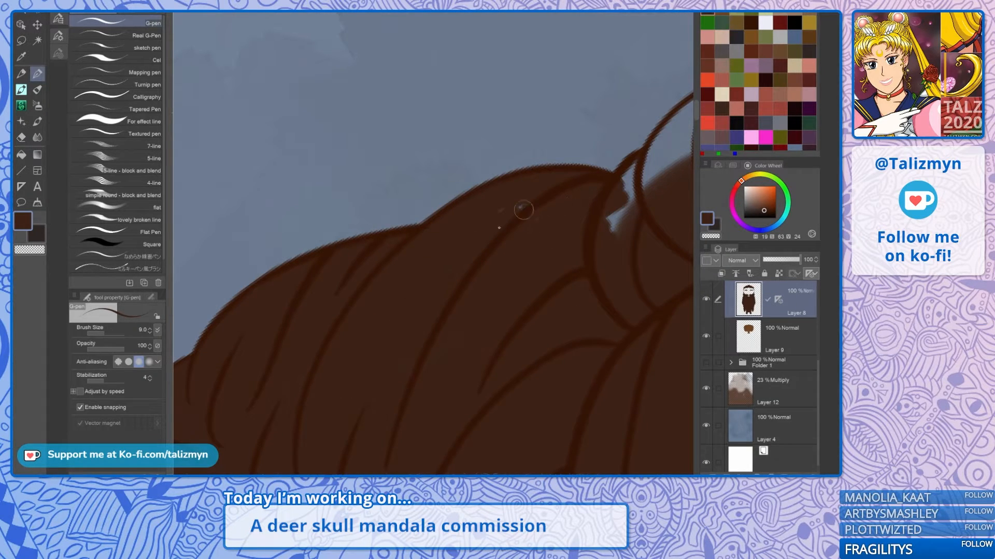
Step: Fill the next arched locks along the crown with dark brown up to their outer line art, covering the background gaps
left_click_drag(388, 313, 157, 397)
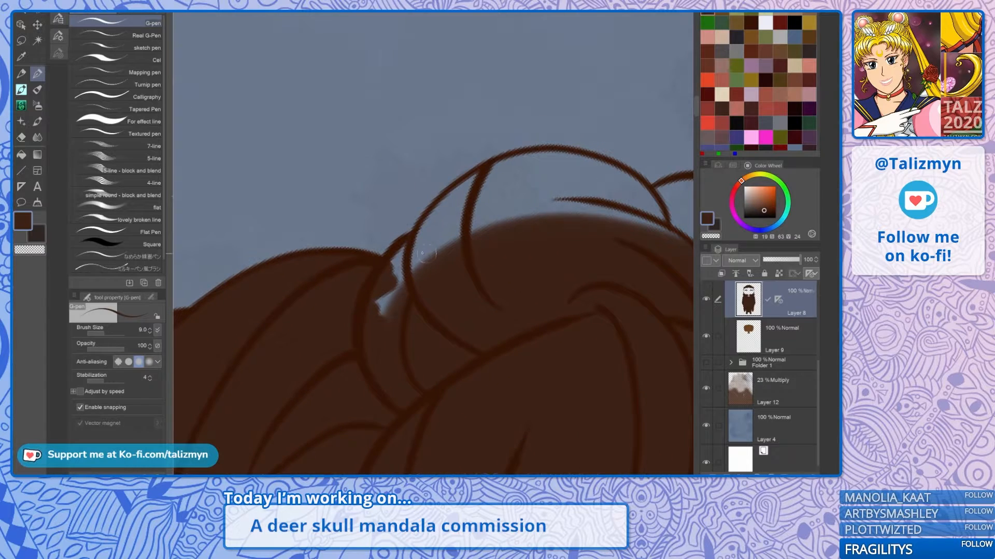
mouse_move(426, 254)
left_mouse_down()
mouse_move(500, 168)
mouse_move(404, 253)
mouse_move(396, 304)
mouse_move(466, 233)
mouse_move(518, 202)
mouse_move(515, 240)
mouse_move(557, 197)
mouse_move(526, 166)
mouse_move(484, 228)
left_mouse_up()
mouse_move(431, 299)
left_mouse_down()
mouse_move(452, 231)
mouse_move(432, 298)
mouse_move(451, 238)
mouse_move(426, 280)
mouse_move(424, 289)
mouse_move(485, 203)
mouse_move(454, 226)
mouse_move(445, 253)
mouse_move(507, 185)
mouse_move(521, 185)
mouse_move(495, 225)
mouse_move(575, 171)
left_mouse_up()
mouse_move(518, 209)
left_mouse_down()
mouse_move(494, 221)
mouse_move(449, 330)
left_mouse_up()
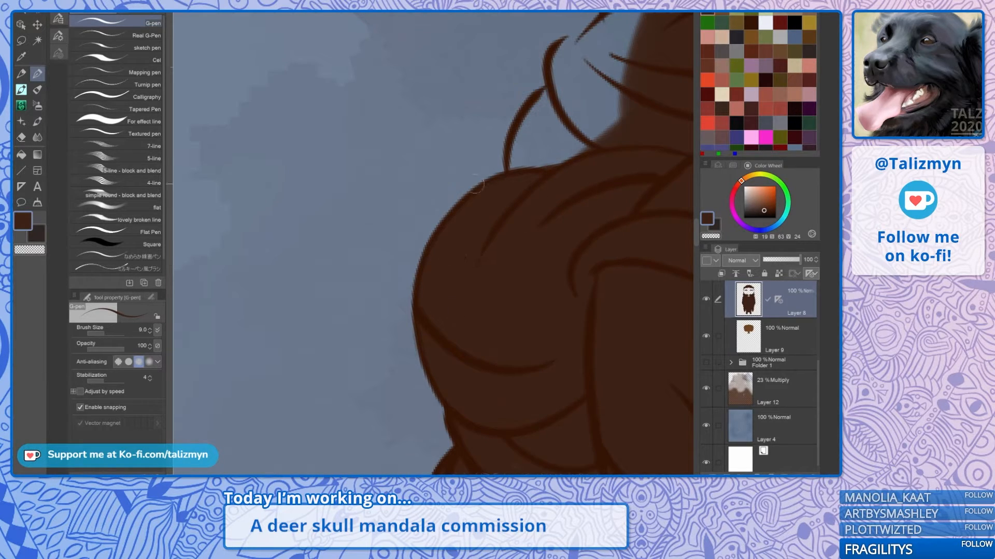
mouse_move(474, 184)
left_mouse_down()
mouse_move(416, 246)
mouse_move(449, 177)
mouse_move(444, 202)
mouse_move(457, 248)
mouse_move(484, 215)
mouse_move(511, 228)
left_mouse_up()
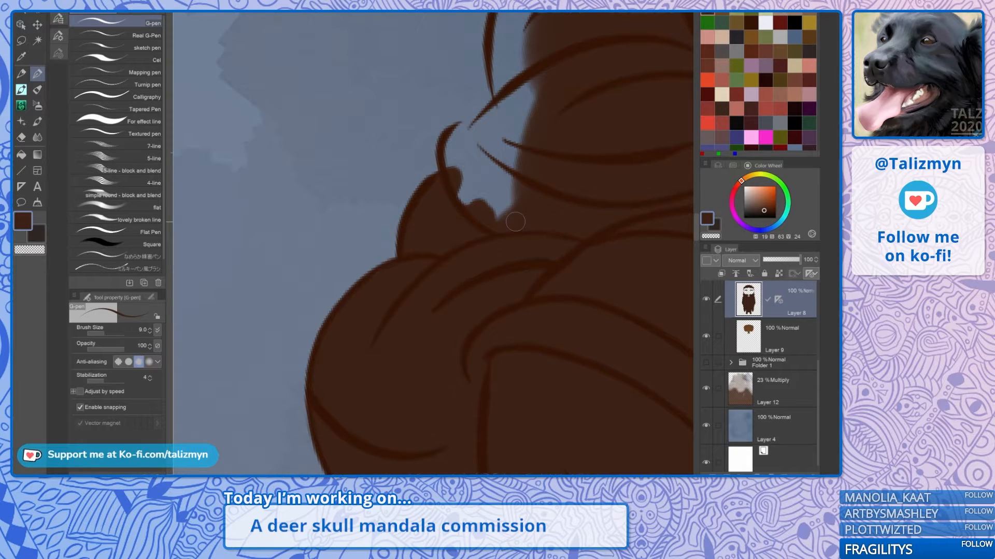
Step: Fill the small curled tips and the rounded lock above them with dark brown out to the hair's outline
left_click_drag(516, 221, 472, 388)
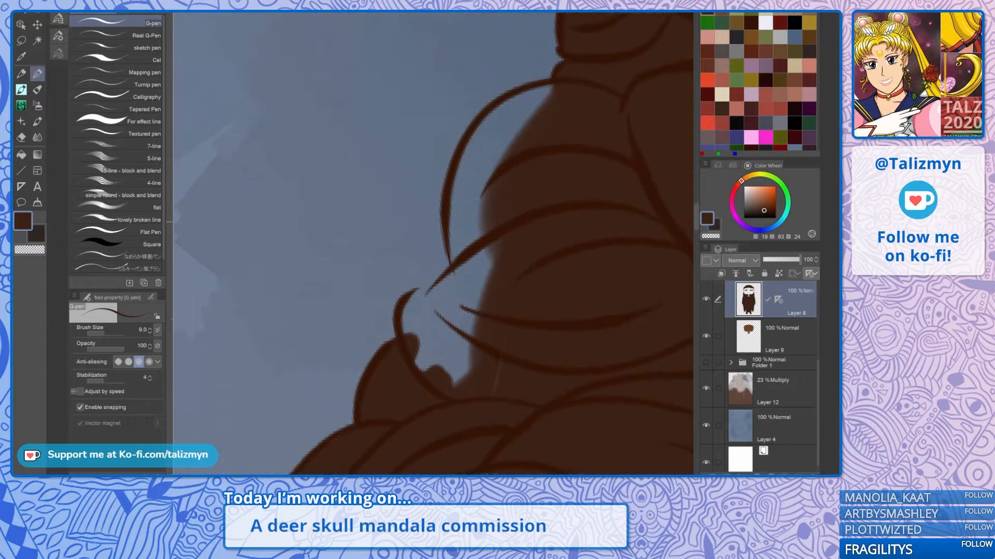
mouse_move(407, 328)
left_mouse_down()
mouse_move(493, 255)
mouse_move(427, 305)
mouse_move(412, 303)
mouse_move(479, 277)
mouse_move(496, 306)
left_mouse_up()
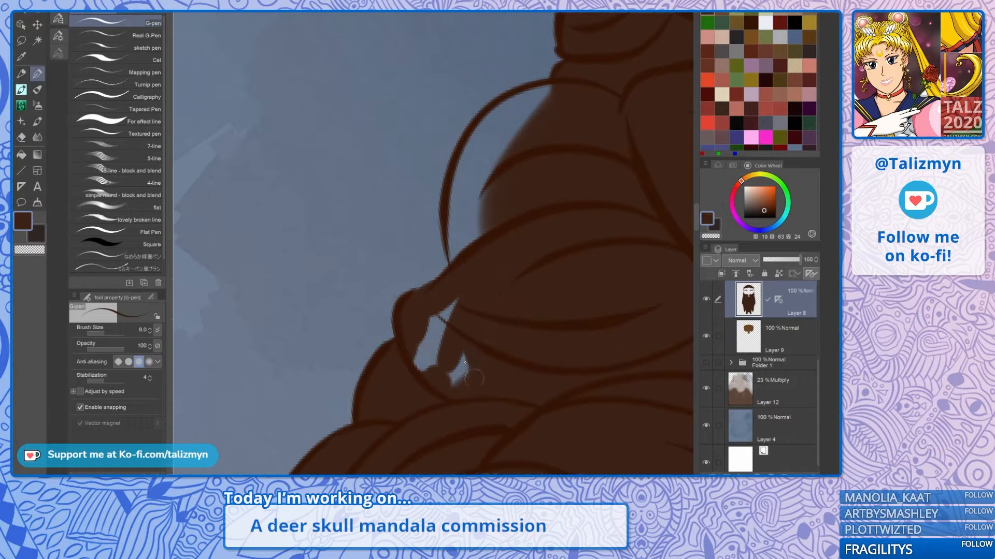
mouse_move(473, 379)
left_mouse_down()
mouse_move(419, 342)
mouse_move(444, 352)
mouse_move(445, 321)
left_mouse_up()
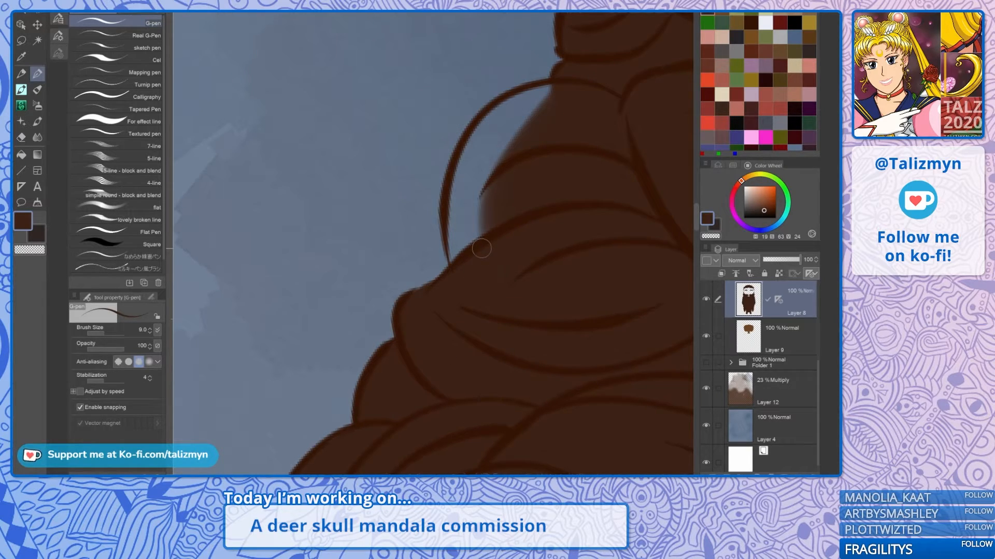
left_click_drag(481, 249, 428, 376)
mouse_move(401, 333)
left_mouse_down()
mouse_move(407, 374)
mouse_move(417, 275)
mouse_move(455, 239)
mouse_move(508, 222)
mouse_move(430, 311)
mouse_move(427, 369)
left_mouse_up()
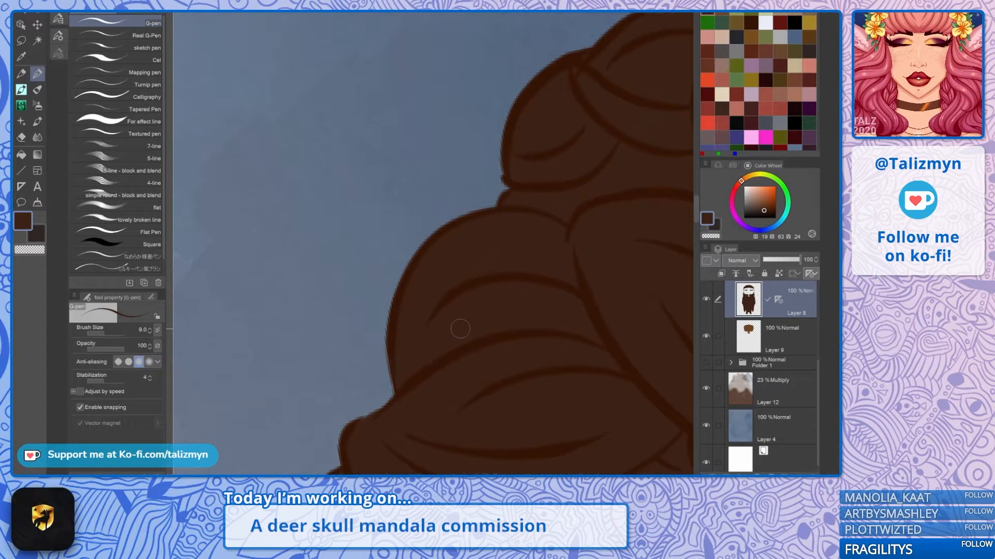
left_click_drag(538, 188, 415, 308)
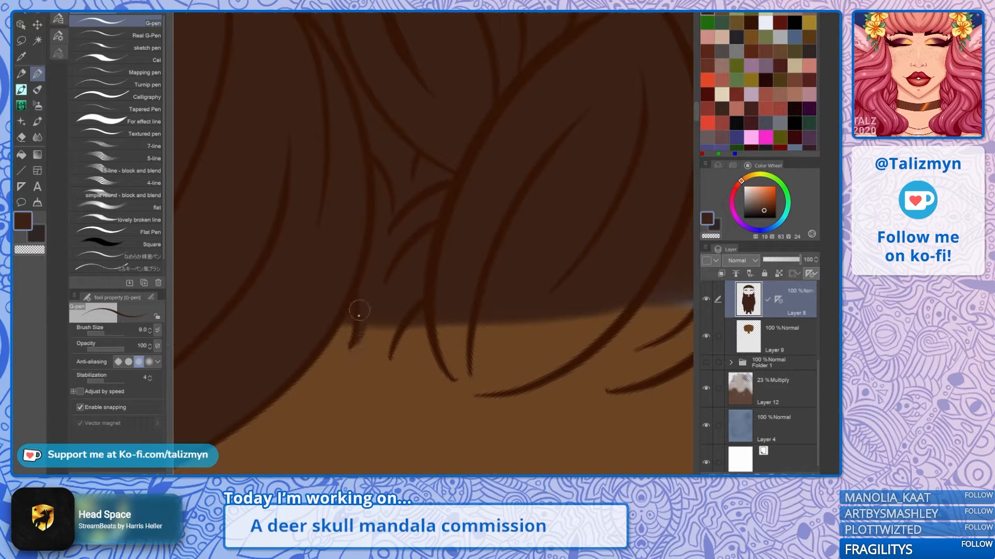
Step: Extend the dark brown over the jagged strand tips on the forehead and the lower end of the large oval lock
mouse_move(359, 312)
left_mouse_down()
mouse_move(358, 345)
mouse_move(399, 311)
mouse_move(382, 344)
mouse_move(397, 290)
left_mouse_up()
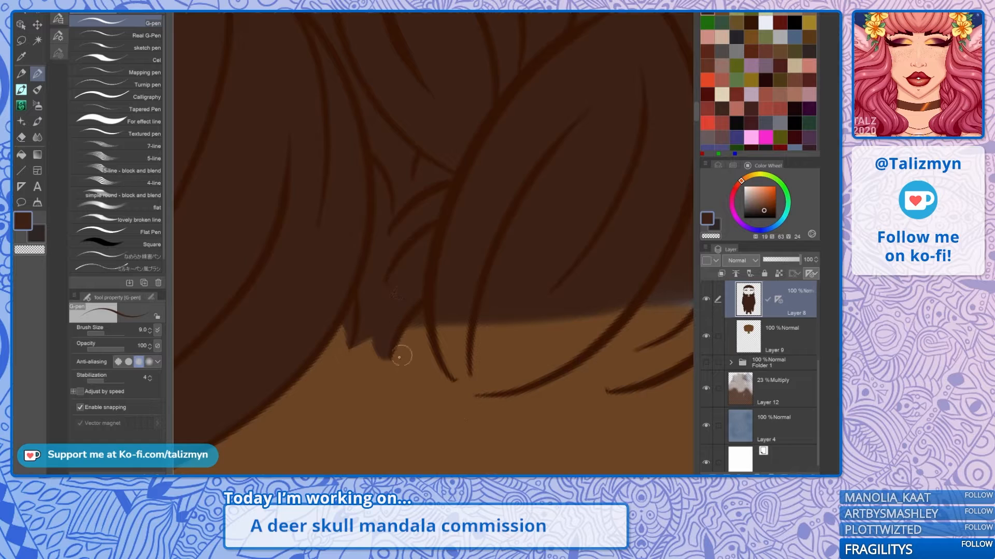
left_click_drag(394, 357, 418, 331)
left_click_drag(449, 375, 430, 307)
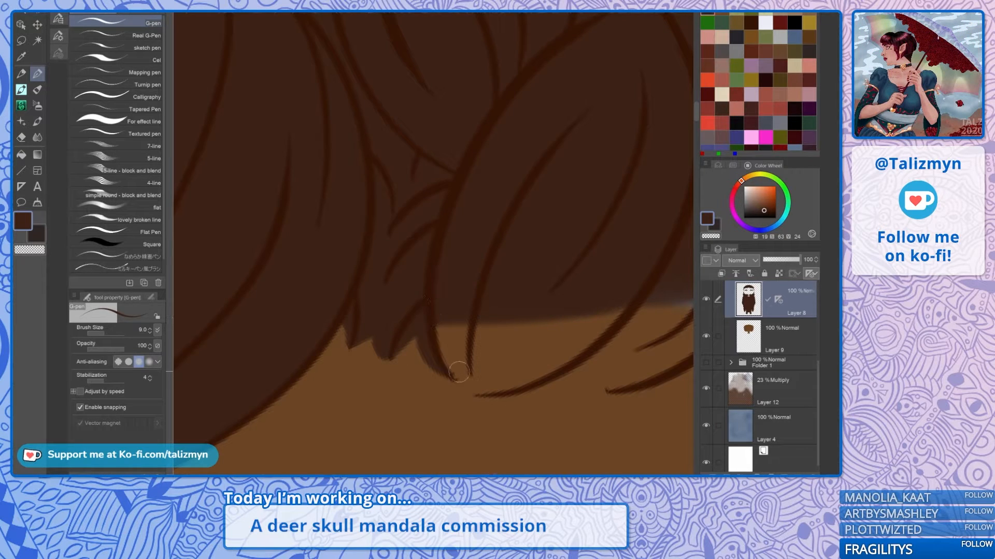
left_click_drag(458, 373, 443, 314)
left_click_drag(508, 281, 436, 273)
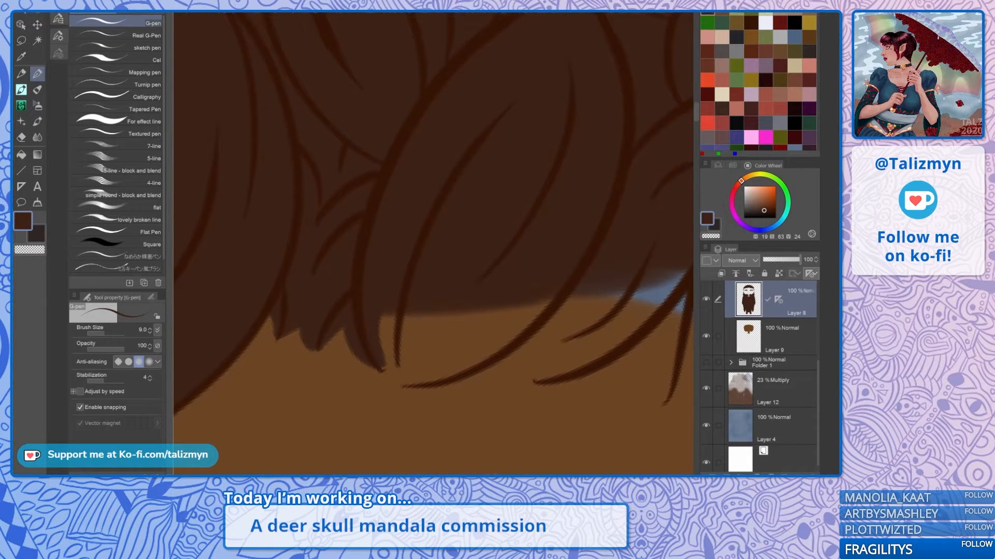
left_click_drag(327, 337, 350, 331)
mouse_move(397, 352)
left_mouse_down()
mouse_move(419, 378)
mouse_move(415, 368)
mouse_move(452, 370)
mouse_move(558, 278)
mouse_move(495, 312)
mouse_move(442, 364)
mouse_move(431, 364)
mouse_move(445, 324)
mouse_move(425, 350)
mouse_move(428, 312)
mouse_move(416, 327)
mouse_move(408, 318)
mouse_move(409, 339)
mouse_move(402, 320)
left_mouse_up()
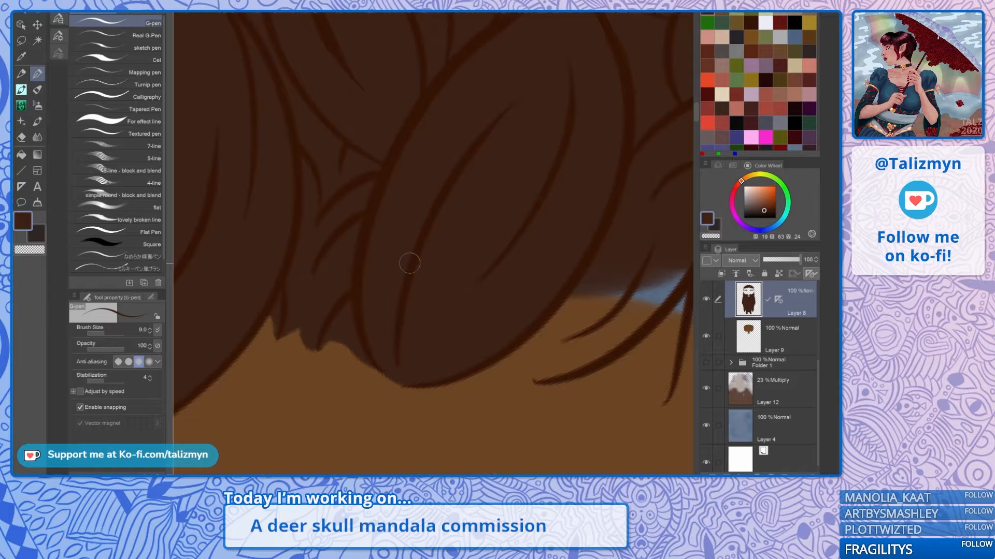
Step: Fill the lock beside the large oval one with dark brown down to its curved lower edge on the forehead
left_click_drag(508, 251, 387, 249)
mouse_move(376, 353)
left_mouse_down()
mouse_move(405, 366)
mouse_move(460, 359)
mouse_move(387, 359)
mouse_move(428, 373)
mouse_move(479, 348)
mouse_move(440, 366)
mouse_move(510, 327)
mouse_move(570, 253)
left_mouse_up()
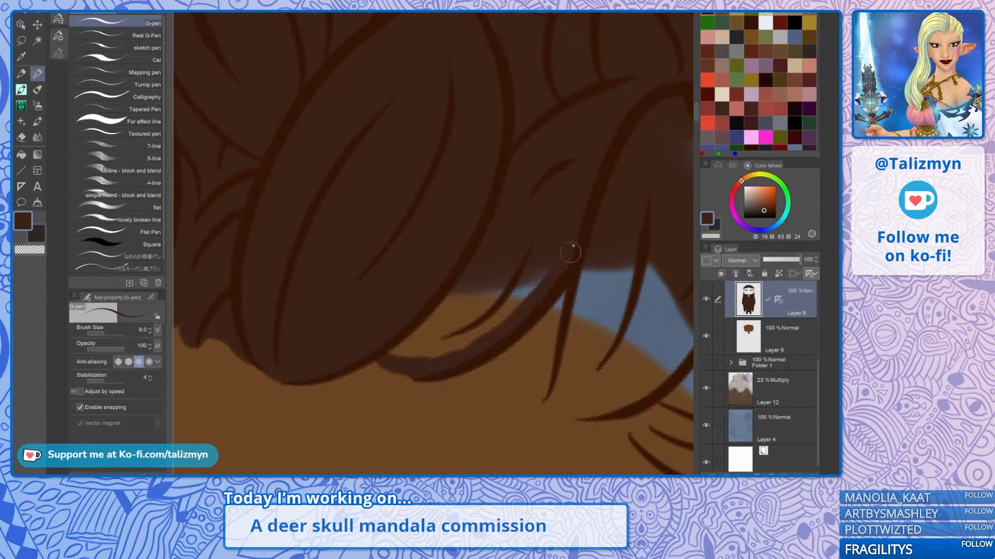
mouse_move(495, 358)
left_mouse_down()
mouse_move(560, 358)
mouse_move(572, 293)
mouse_move(555, 319)
mouse_move(495, 347)
mouse_move(548, 265)
mouse_move(552, 273)
mouse_move(466, 326)
mouse_move(456, 294)
mouse_move(462, 272)
mouse_move(565, 172)
mouse_move(477, 287)
mouse_move(391, 348)
mouse_move(445, 327)
mouse_move(412, 355)
mouse_move(461, 344)
left_mouse_up()
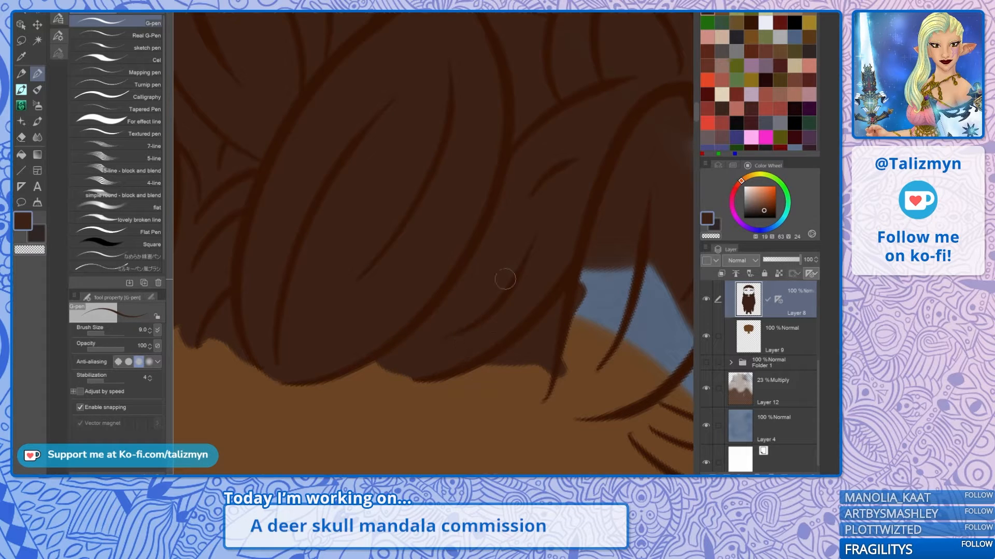
left_click_drag(505, 279, 332, 326)
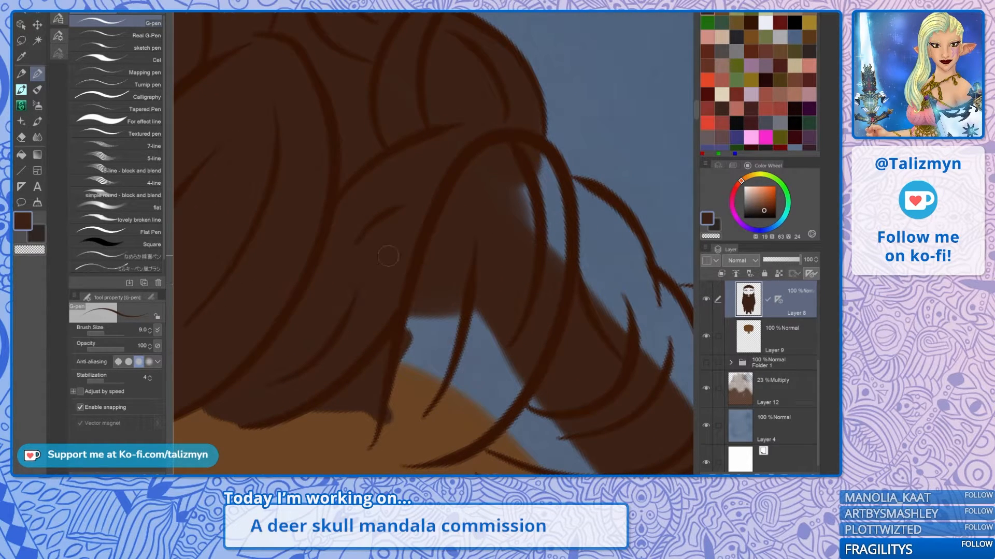
Step: Fill the long looped lock at the temple with dark brown, from its pointed lower end to the background gap along its outer edge
left_click_drag(388, 256, 389, 177)
mouse_move(380, 359)
left_mouse_down()
mouse_move(406, 302)
mouse_move(380, 368)
mouse_move(396, 374)
mouse_move(468, 343)
left_mouse_up()
mouse_move(441, 374)
left_mouse_down()
mouse_move(497, 328)
mouse_move(455, 367)
mouse_move(539, 264)
mouse_move(432, 368)
mouse_move(502, 227)
mouse_move(450, 360)
left_mouse_up()
mouse_move(509, 275)
left_mouse_down()
mouse_move(490, 319)
mouse_move(526, 284)
left_mouse_up()
left_click_drag(445, 324, 421, 357)
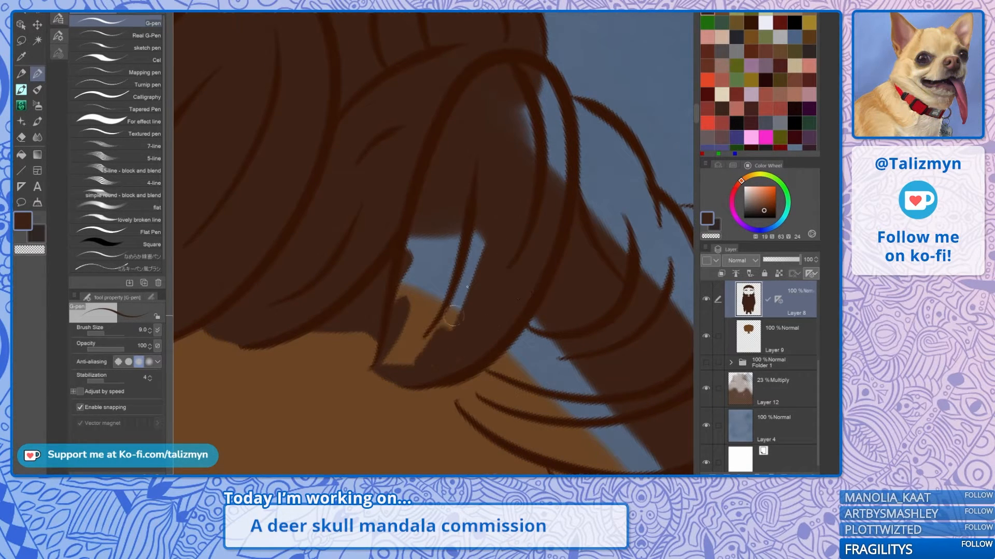
mouse_move(484, 236)
left_mouse_down()
mouse_move(442, 321)
mouse_move(460, 222)
mouse_move(406, 278)
mouse_move(395, 262)
mouse_move(392, 344)
mouse_move(434, 308)
left_mouse_up()
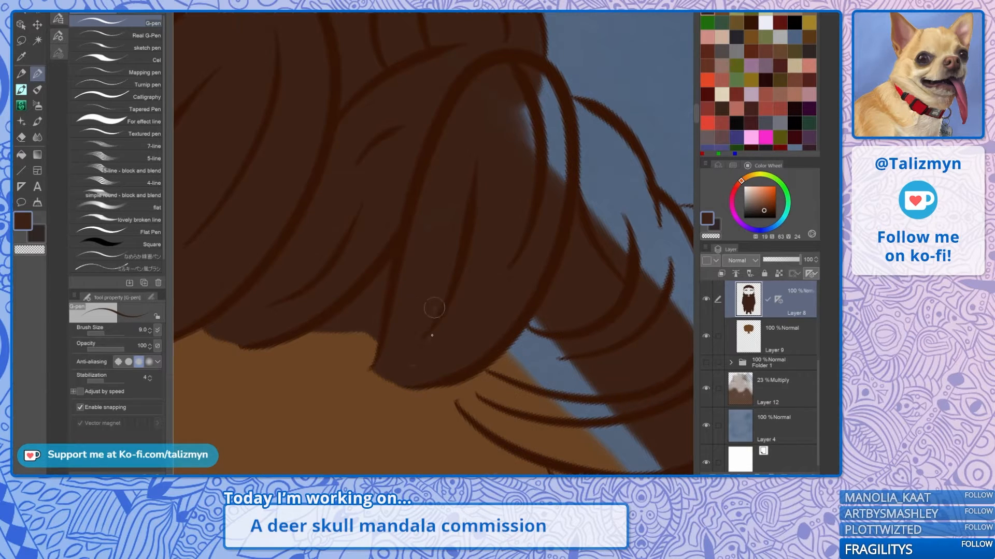
left_click_drag(430, 148, 394, 255)
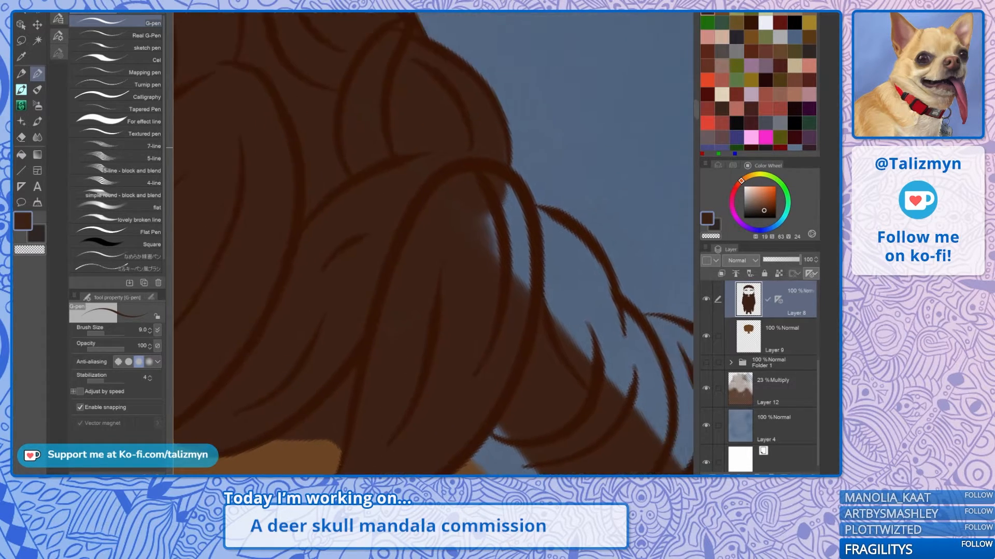
mouse_move(489, 218)
left_mouse_down()
mouse_move(500, 264)
mouse_move(486, 253)
mouse_move(519, 212)
mouse_move(524, 280)
mouse_move(522, 249)
mouse_move(500, 311)
mouse_move(497, 362)
left_mouse_up()
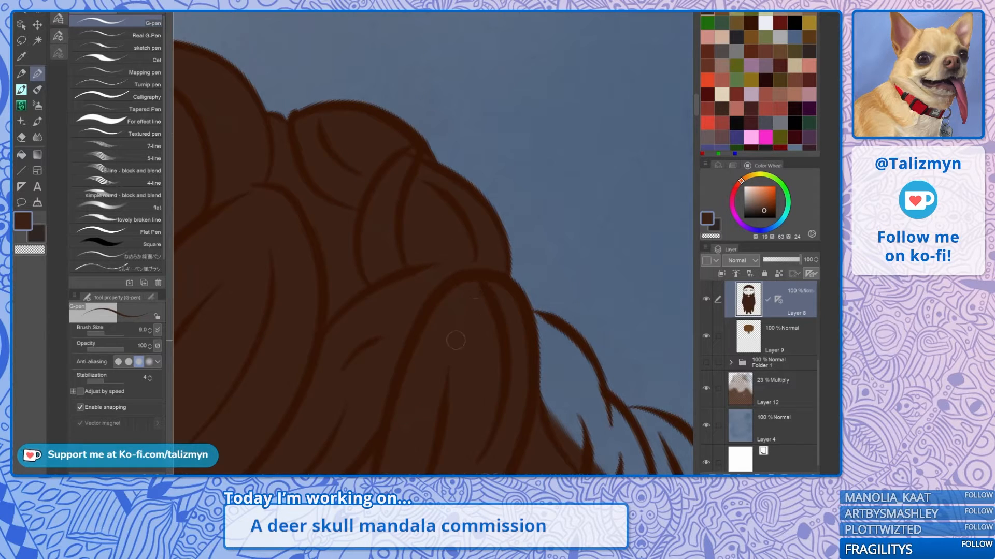
Step: Fill the curved strands beneath the looped lock with dark brown, from the temple skin out to the bulging outer outline
left_click_drag(456, 340, 381, 227)
left_click_drag(498, 233, 492, 272)
left_click_drag(455, 311, 422, 277)
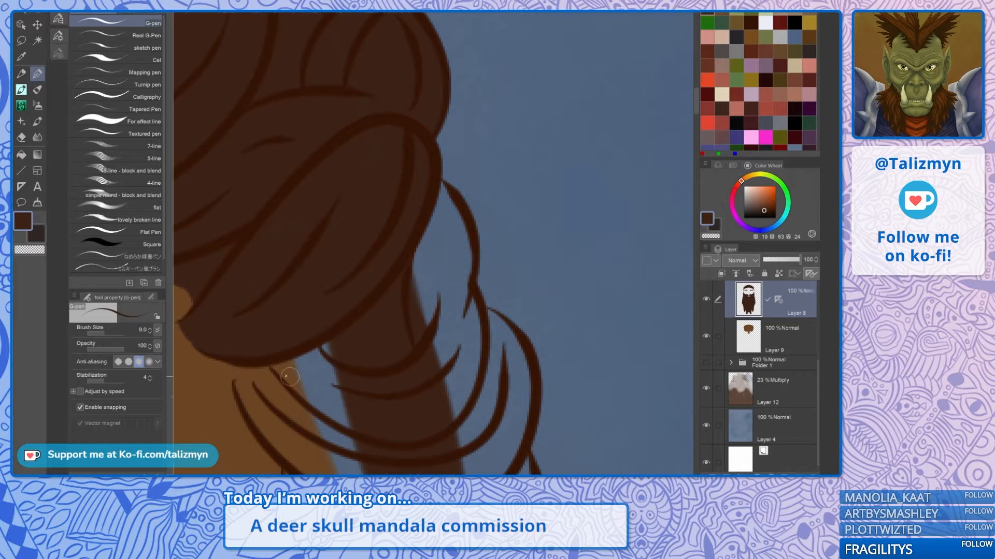
left_click_drag(239, 373, 253, 405)
mouse_move(249, 366)
left_mouse_down()
mouse_move(241, 358)
mouse_move(316, 399)
mouse_move(332, 373)
mouse_move(333, 339)
left_mouse_up()
mouse_move(409, 283)
left_mouse_down()
mouse_move(435, 188)
mouse_move(448, 191)
mouse_move(461, 259)
mouse_move(448, 331)
mouse_move(425, 226)
mouse_move(498, 82)
left_mouse_up()
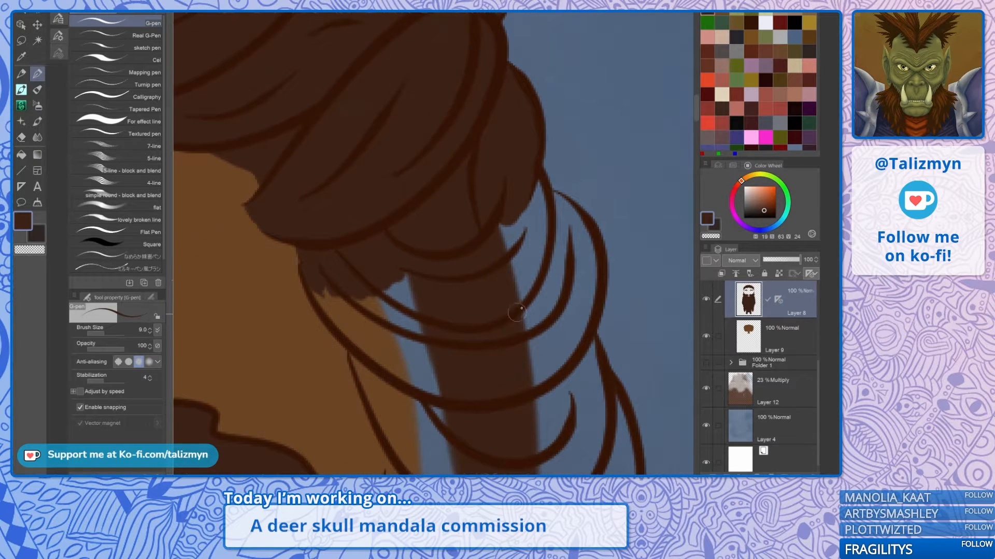
mouse_move(516, 313)
left_mouse_down()
mouse_move(541, 231)
mouse_move(533, 176)
mouse_move(538, 218)
mouse_move(508, 222)
left_mouse_up()
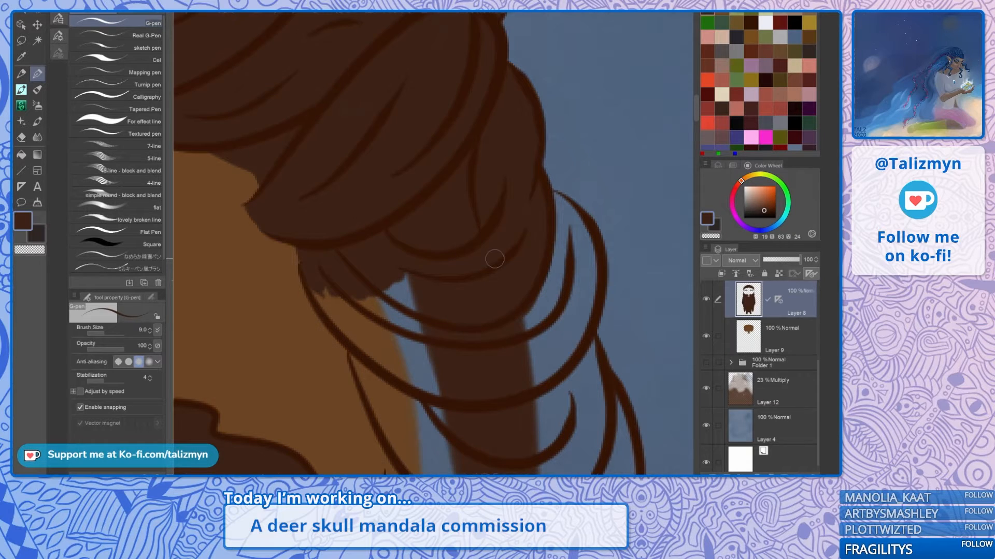
Step: Extend the dark brown over the next curved strands along the temple, covering the skin and background between their lines
mouse_move(495, 259)
left_mouse_down()
mouse_move(562, 272)
mouse_move(466, 373)
mouse_move(440, 376)
left_mouse_up()
mouse_move(252, 356)
left_mouse_down()
mouse_move(305, 298)
mouse_move(446, 225)
mouse_move(364, 317)
mouse_move(455, 257)
mouse_move(445, 334)
left_mouse_up()
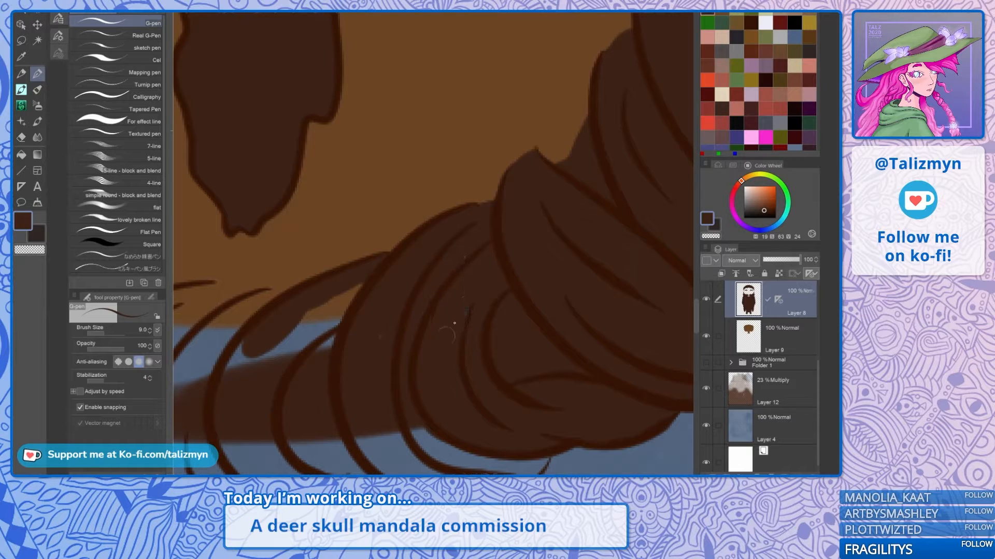
left_click_drag(388, 286, 580, 214)
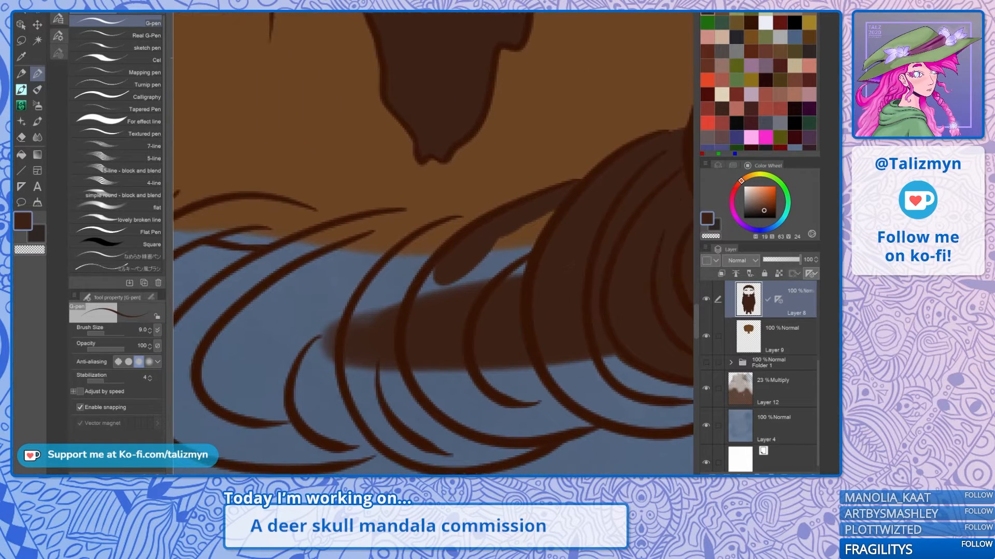
mouse_move(388, 273)
left_mouse_down()
mouse_move(373, 303)
mouse_move(454, 223)
mouse_move(418, 273)
mouse_move(531, 226)
mouse_move(537, 254)
mouse_move(527, 252)
left_mouse_up()
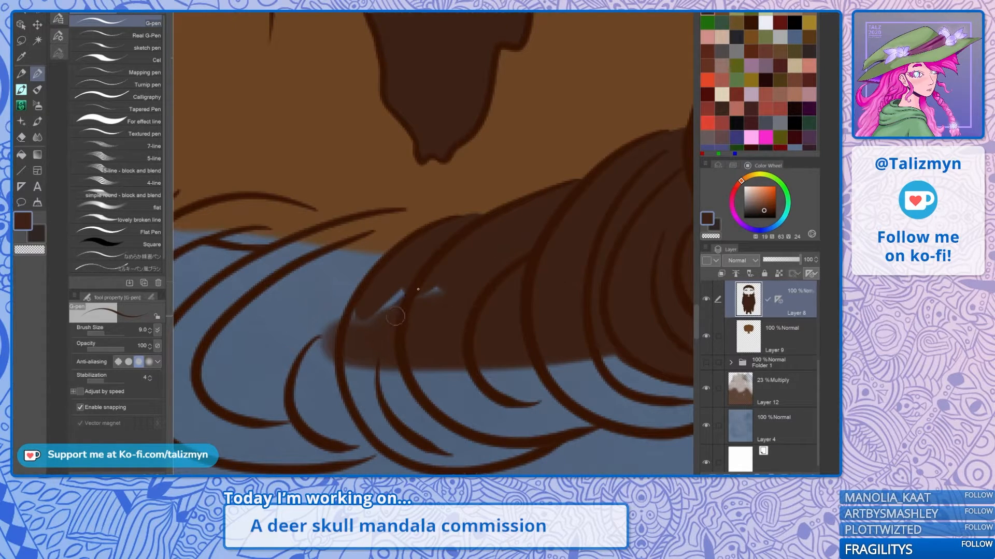
Step: Fill the face-side part of the remaining looped curls down the side of the face with dark brown
left_click_drag(395, 316, 359, 330)
mouse_move(492, 265)
left_mouse_down()
mouse_move(596, 279)
mouse_move(550, 245)
left_mouse_up()
mouse_move(349, 398)
left_mouse_down()
mouse_move(391, 322)
mouse_move(461, 240)
mouse_move(471, 241)
mouse_move(408, 316)
mouse_move(470, 281)
mouse_move(466, 313)
mouse_move(465, 289)
mouse_move(559, 213)
left_mouse_up()
mouse_move(353, 352)
left_mouse_down()
mouse_move(420, 239)
mouse_move(487, 220)
mouse_move(427, 267)
mouse_move(461, 247)
mouse_move(463, 320)
mouse_move(422, 289)
mouse_move(424, 251)
mouse_move(354, 366)
mouse_move(344, 361)
mouse_move(349, 339)
mouse_move(371, 365)
mouse_move(410, 314)
mouse_move(434, 307)
mouse_move(455, 327)
mouse_move(448, 291)
left_mouse_up()
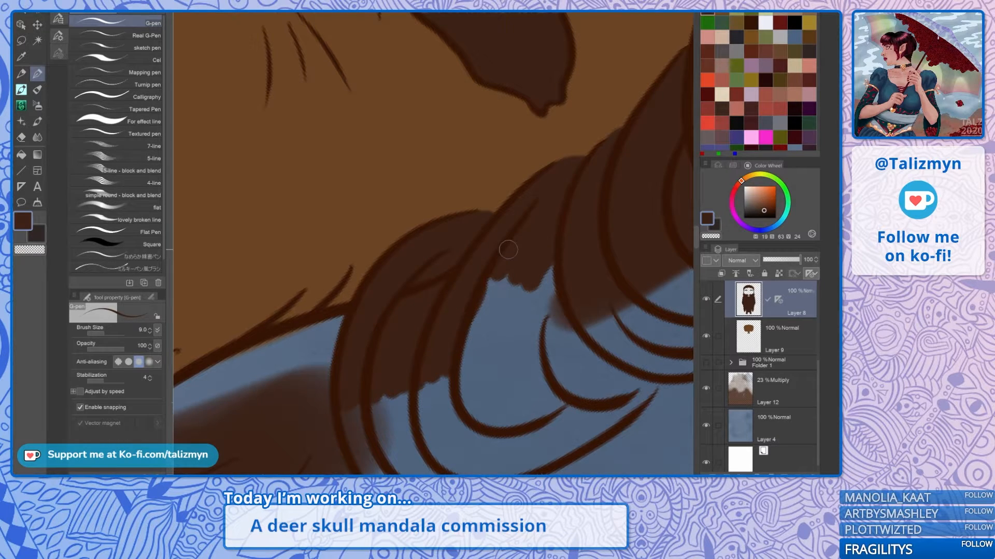
Step: Fill the short wispy hairs at the face's edge just below the lowest curl with dark brown
scroll(508, 249, "down", 5)
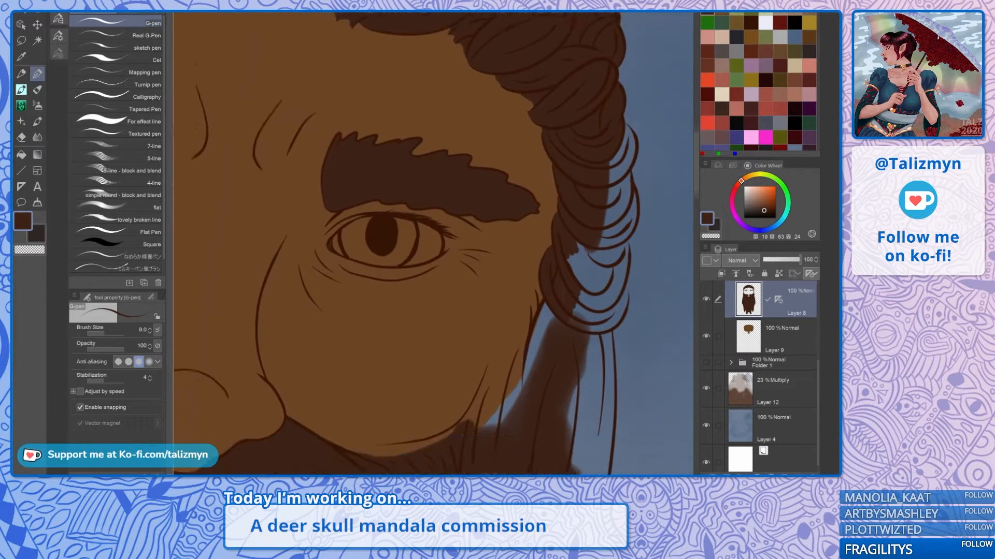
left_click_drag(541, 319, 542, 274)
scroll(541, 274, "up", 5)
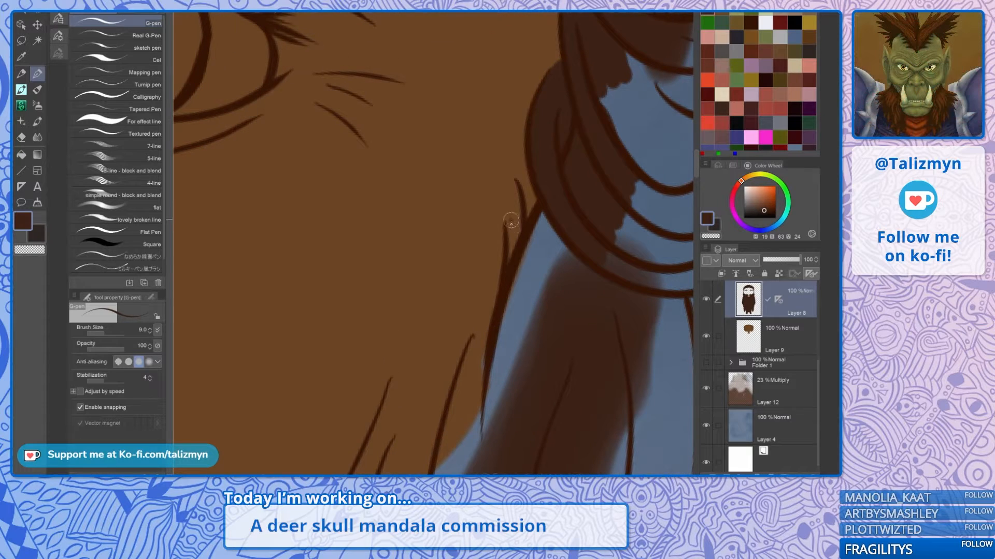
left_click_drag(511, 221, 506, 263)
mouse_move(514, 185)
left_mouse_down()
mouse_move(508, 270)
mouse_move(523, 182)
mouse_move(525, 235)
mouse_move(528, 185)
mouse_move(530, 229)
mouse_move(526, 211)
mouse_move(517, 269)
left_mouse_up()
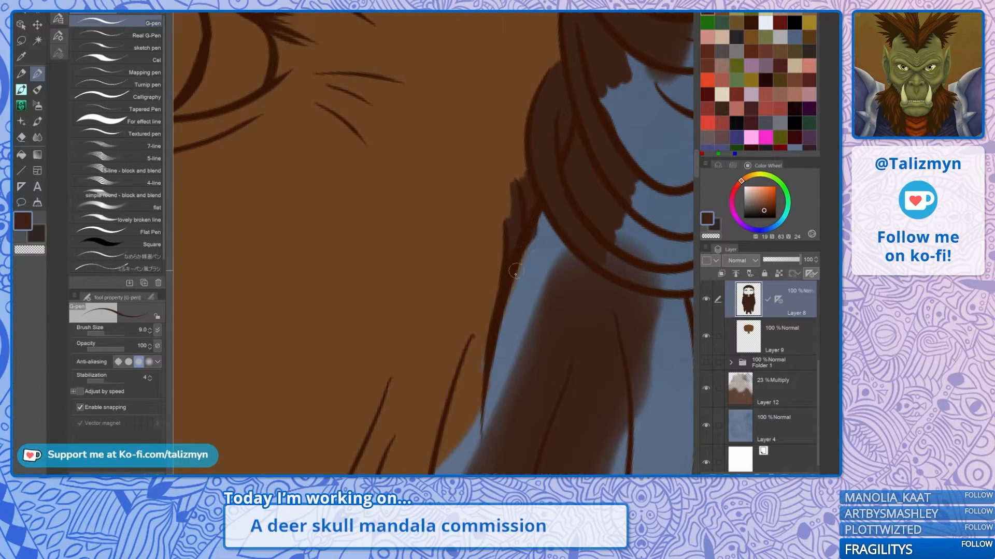
Step: Extend the dark brown down the sideburn strands along the cheek's edge, covering the gap towards the beard
left_click_drag(523, 234, 470, 133)
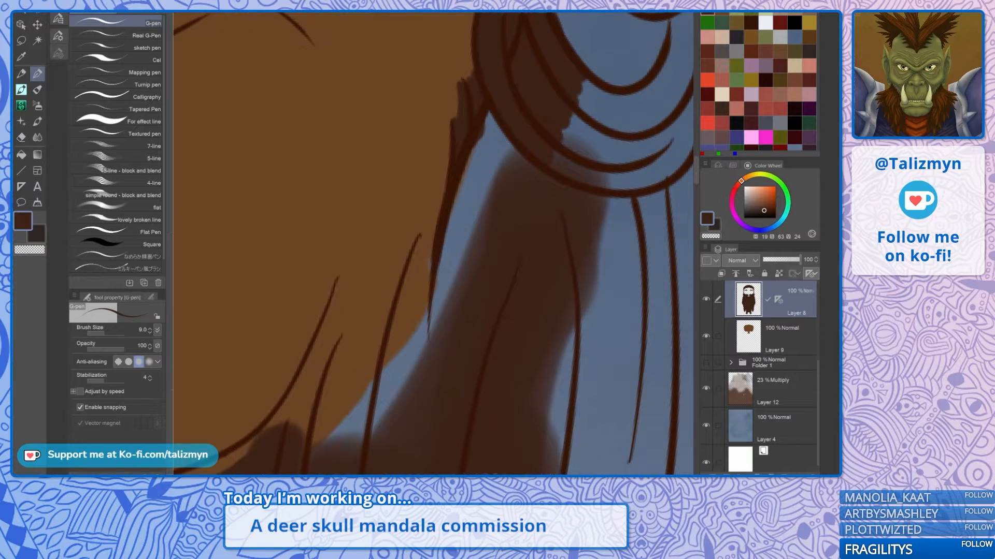
mouse_move(444, 212)
left_mouse_down()
mouse_move(403, 299)
mouse_move(431, 238)
mouse_move(407, 265)
left_mouse_up()
left_click_drag(469, 174, 434, 219)
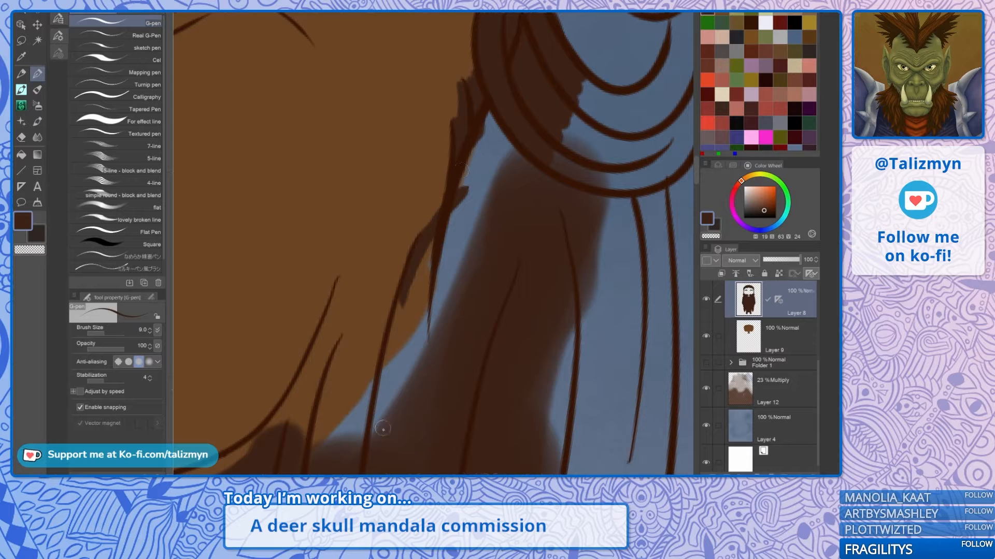
left_click_drag(383, 429, 409, 301)
left_click_drag(431, 243, 397, 373)
left_click_drag(427, 277, 405, 390)
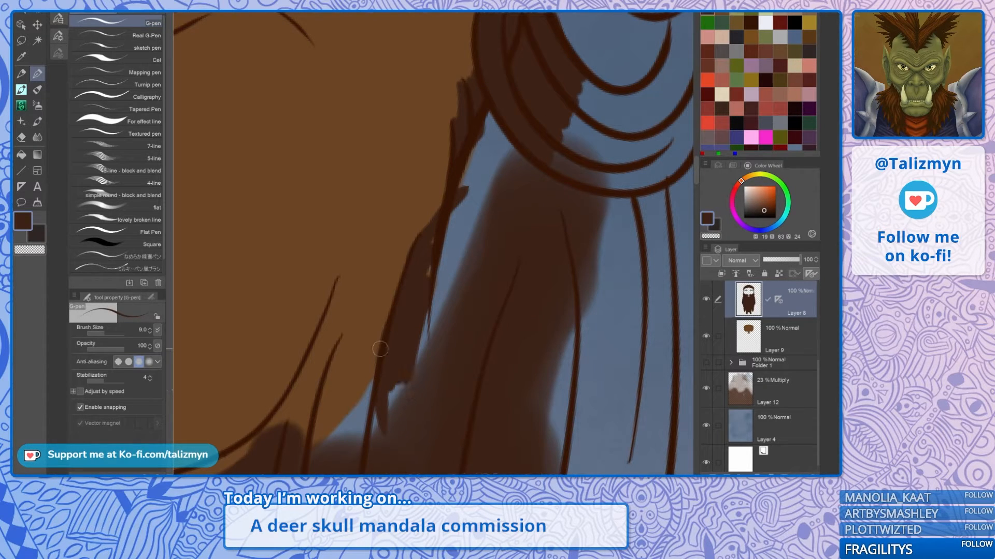
Step: Add jagged dark brown hair over the skin at the cheek's edge and fill along the neighbouring sideburn strand
key("ctrl+minus")
key("ctrl+minus")
key("minus")
key("minus")
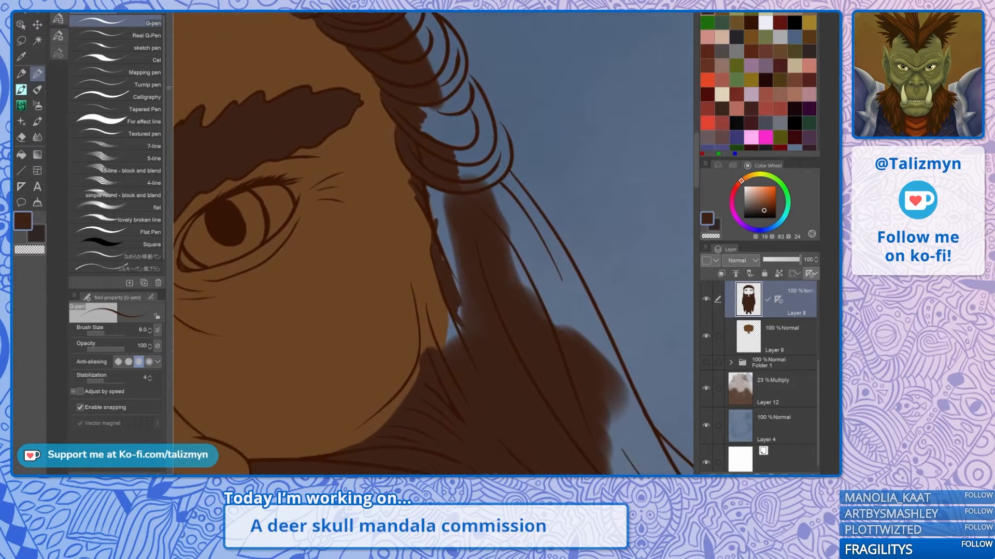
key("ctrl+plus")
key("ctrl+plus")
mouse_move(376, 280)
left_mouse_down()
mouse_move(395, 327)
mouse_move(403, 319)
left_mouse_up()
mouse_move(396, 252)
left_mouse_down()
mouse_move(414, 304)
mouse_move(418, 282)
left_mouse_up()
left_click_drag(406, 227, 420, 275)
left_click_drag(413, 206, 426, 272)
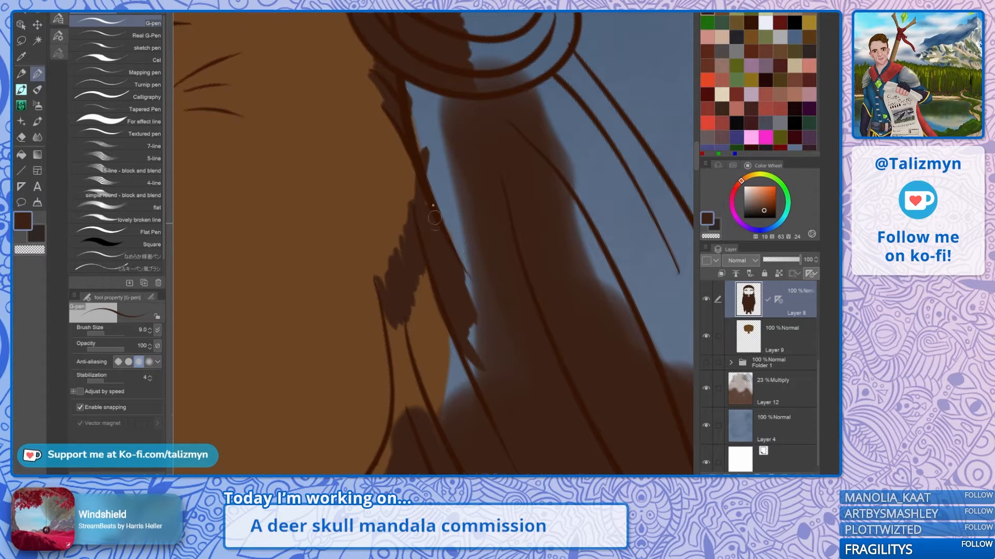
left_click_drag(434, 218, 473, 288)
scroll(448, 217, "down", 10)
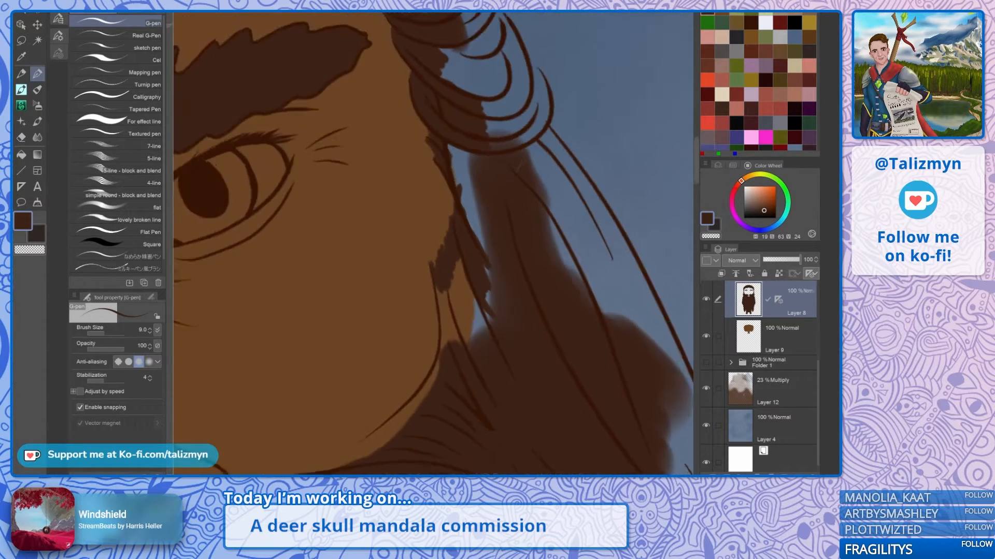
Step: Erase the dark brown overlapping the cheek beside the sideburn strand and fill the gap between the sideburn strands and beard with dark brown
scroll(482, 269, "up", 10)
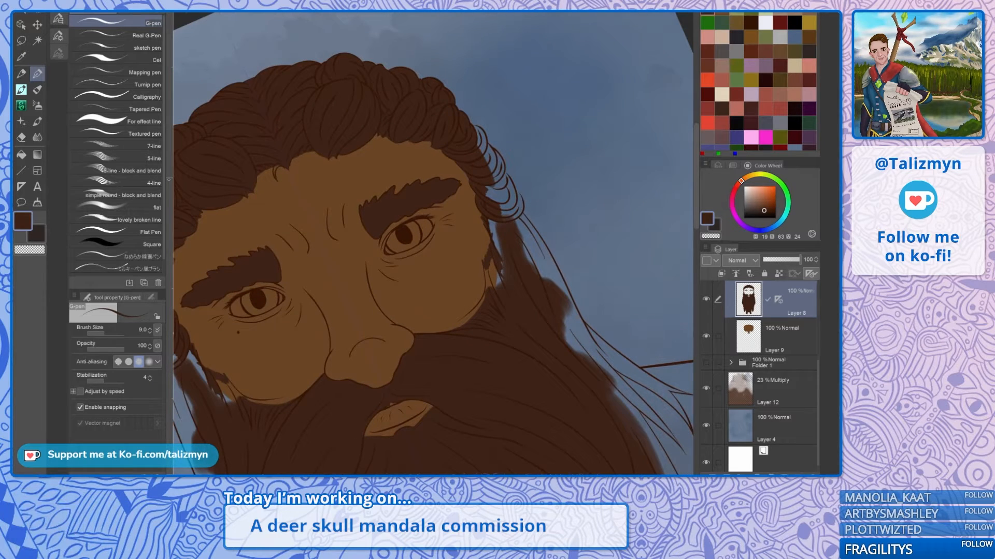
scroll(433, 244, "up", 2)
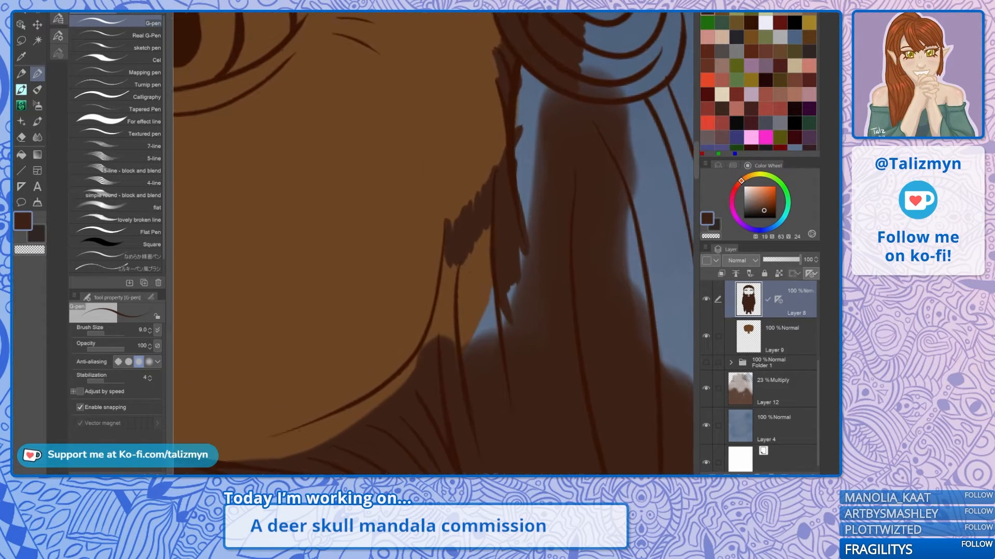
key("e")
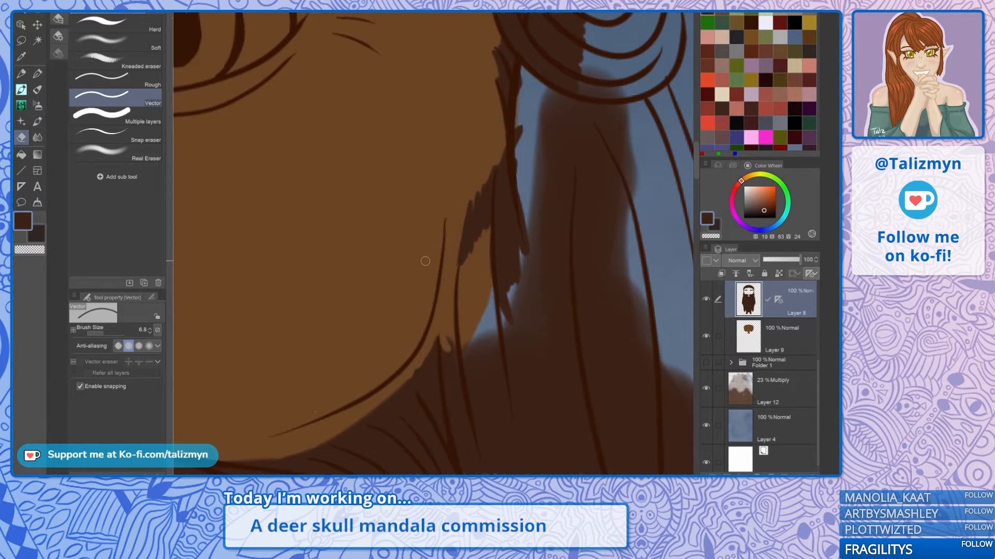
key("p")
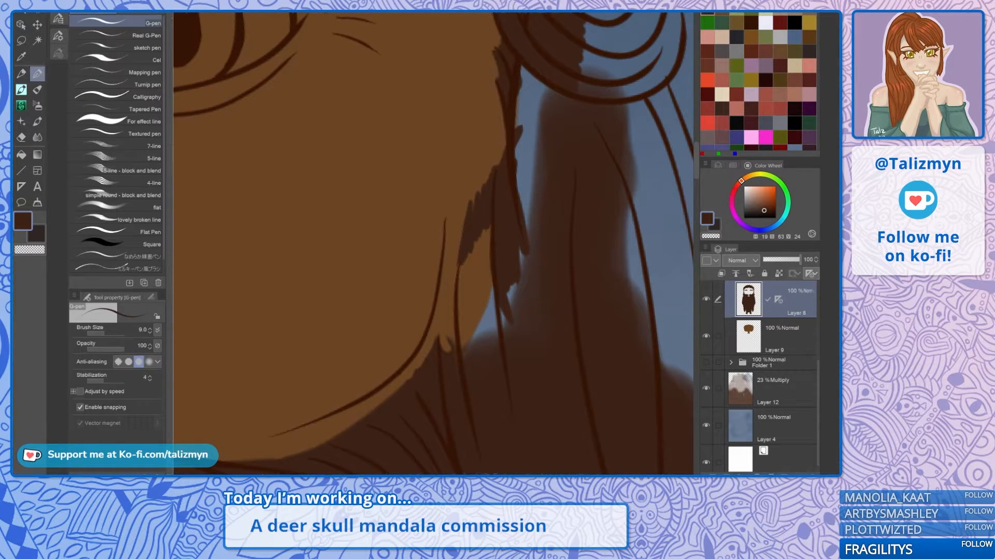
mouse_move(468, 285)
left_mouse_down()
mouse_move(469, 309)
mouse_move(463, 266)
mouse_move(464, 304)
mouse_move(487, 242)
mouse_move(494, 353)
mouse_move(477, 353)
mouse_move(473, 333)
left_mouse_up()
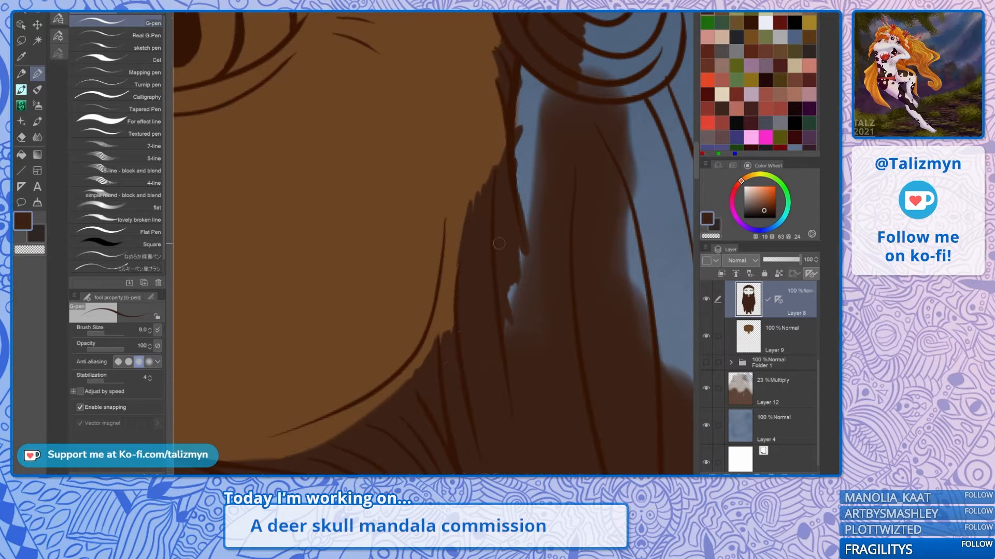
left_click_drag(458, 265, 460, 175)
Step: Erase rough notches into the beard's upper edge just below the cheek line with the Vector eraser
key("e")
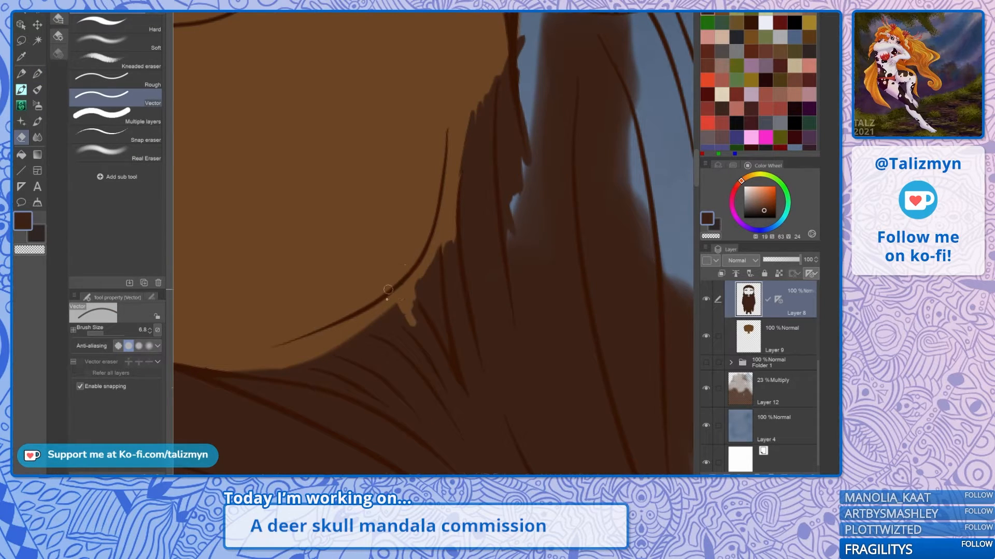
mouse_move(388, 289)
left_mouse_down()
mouse_move(396, 318)
mouse_move(353, 332)
left_mouse_up()
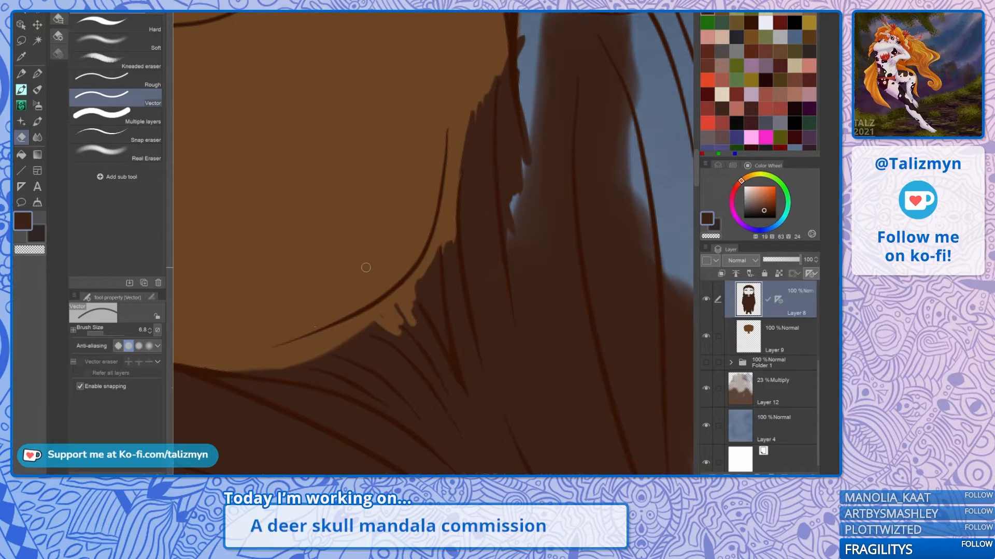
left_click(104, 61)
left_click_drag(381, 313, 405, 342)
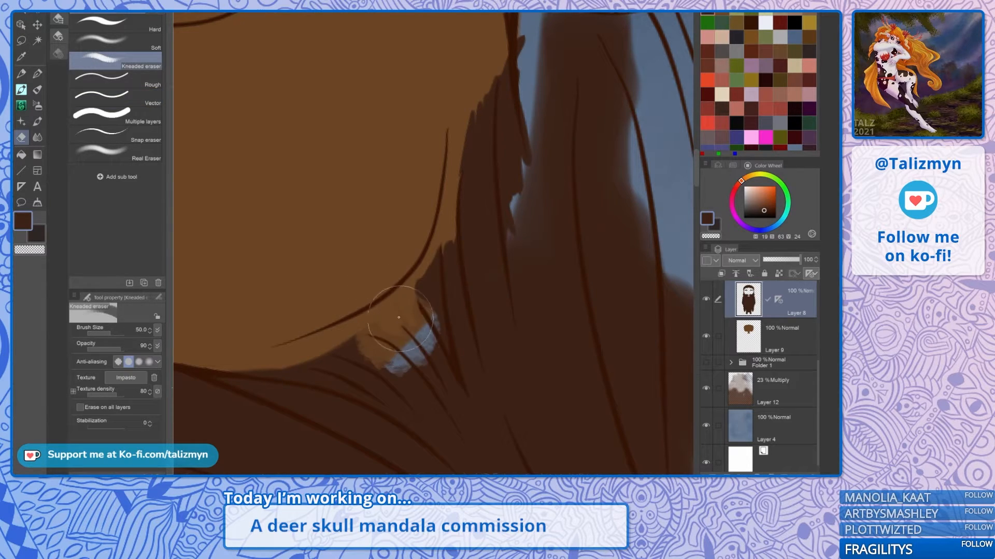
key("ctrl+z")
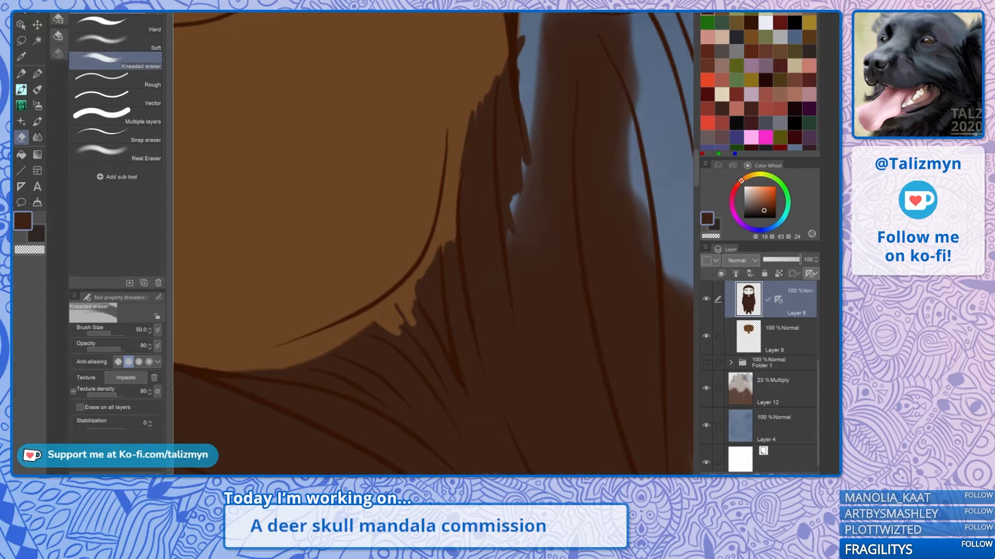
Step: Reshape the beard's upper edge beneath the cheek line into jagged hair tips using a smaller Hard eraser
left_click(114, 23)
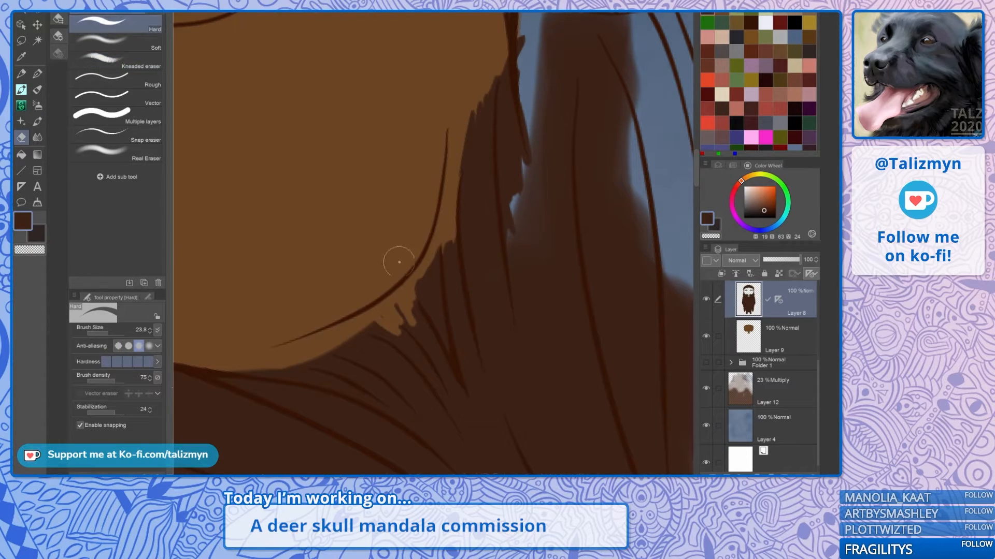
key("ctrl+z")
left_click_drag(107, 332, 101, 334)
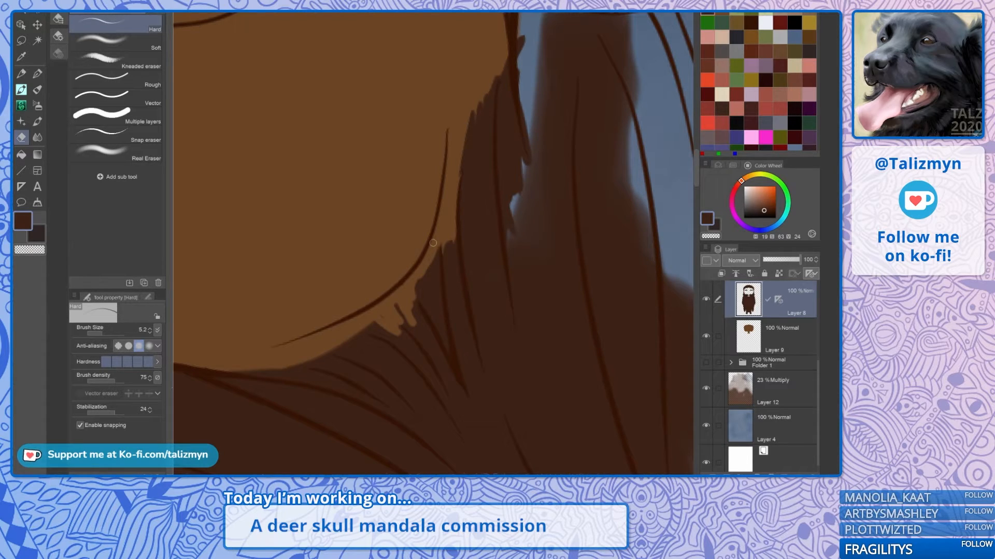
left_click(108, 333)
left_click_drag(432, 243, 419, 260)
mouse_move(399, 312)
left_mouse_down()
mouse_move(355, 314)
mouse_move(371, 339)
mouse_move(326, 334)
mouse_move(327, 345)
mouse_move(347, 332)
mouse_move(364, 333)
mouse_move(328, 352)
left_mouse_up()
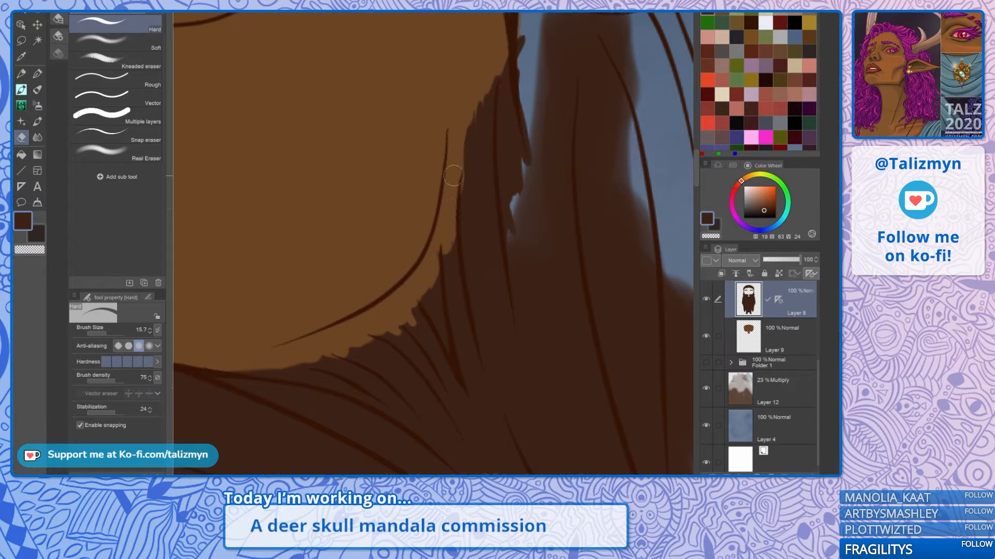
Step: Add short dark brown G-pen hairs along the beard's jagged upper edge, from beneath the cheek up to the sideburn
key("p")
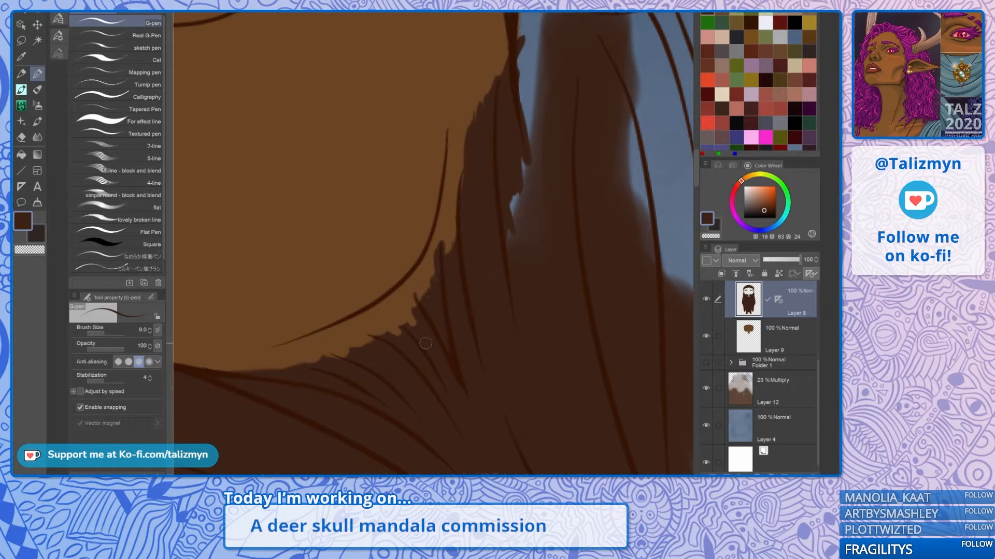
left_click_drag(404, 322, 406, 335)
left_click_drag(379, 245, 324, 280)
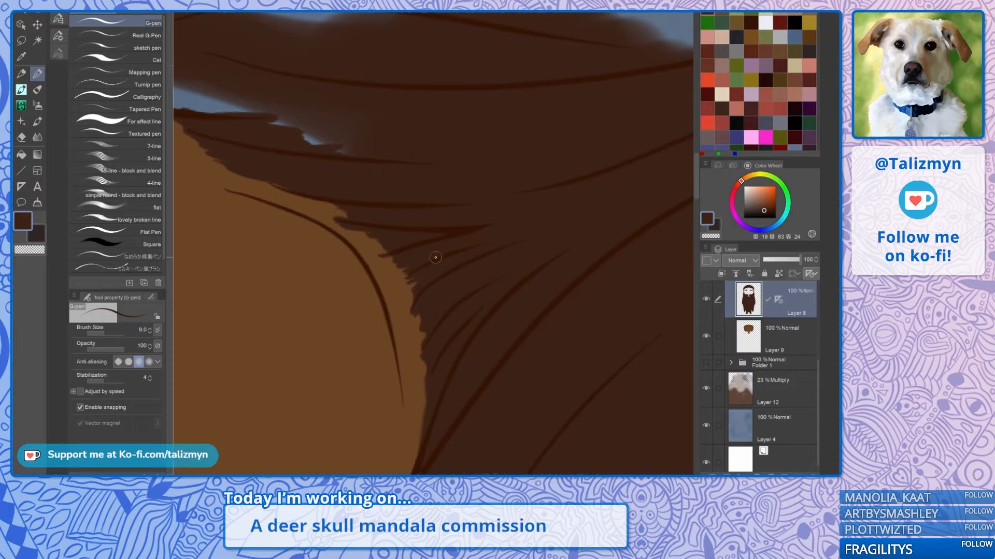
scroll(430, 235, "down", 2)
left_click_drag(363, 248, 430, 285)
left_click_drag(487, 251, 492, 267)
left_click_drag(466, 233, 490, 243)
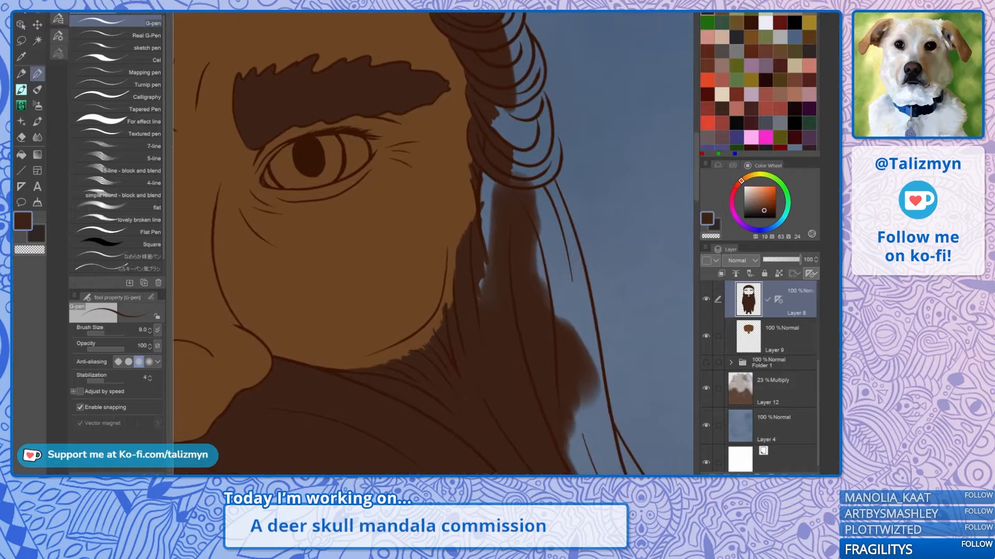
scroll(438, 319, "up", 2)
scroll(383, 310, "up", 2)
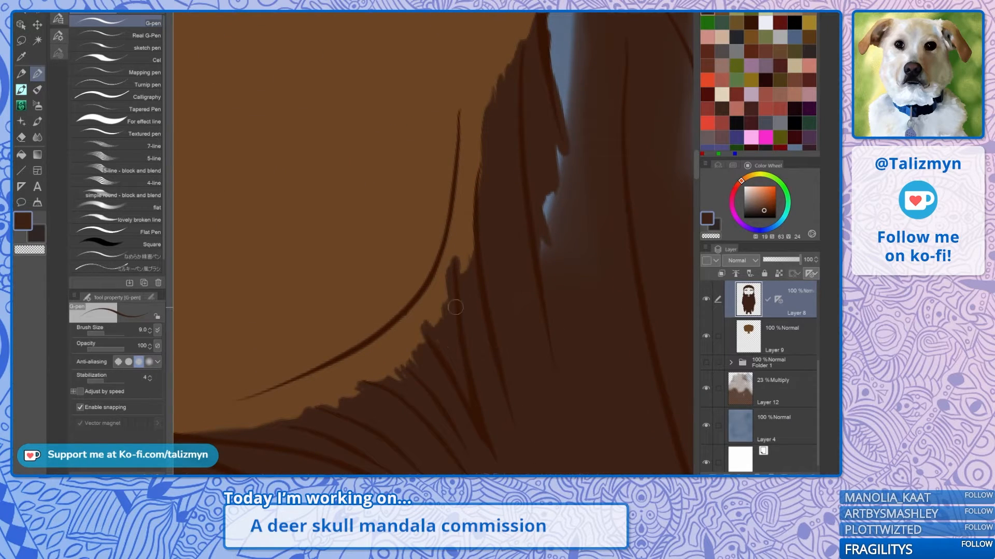
left_click_drag(456, 308, 362, 413)
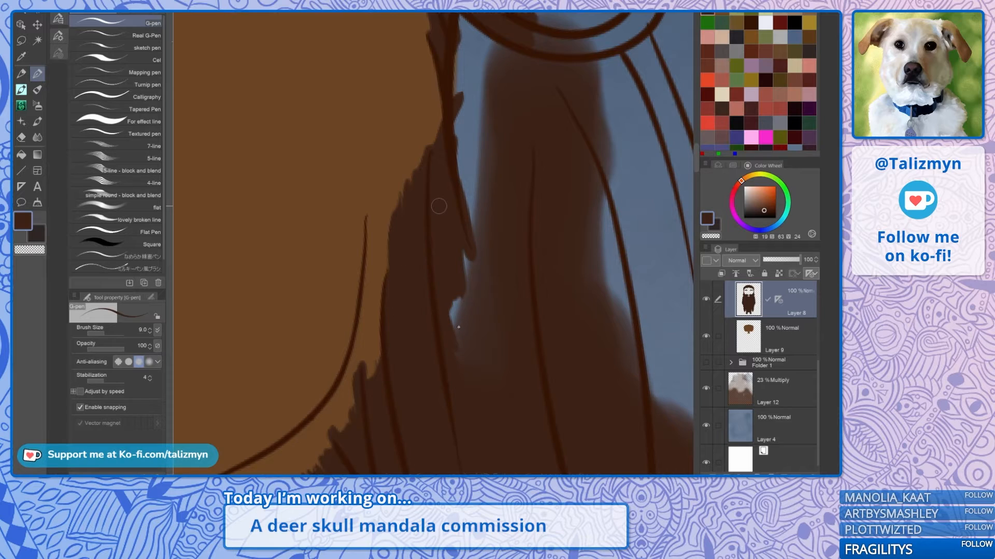
Step: Fill the background gap between the sideburn and the hanging hair below the lowest curl with dark brown
mouse_move(459, 327)
left_mouse_down()
mouse_move(468, 346)
mouse_move(476, 222)
mouse_move(442, 373)
left_mouse_up()
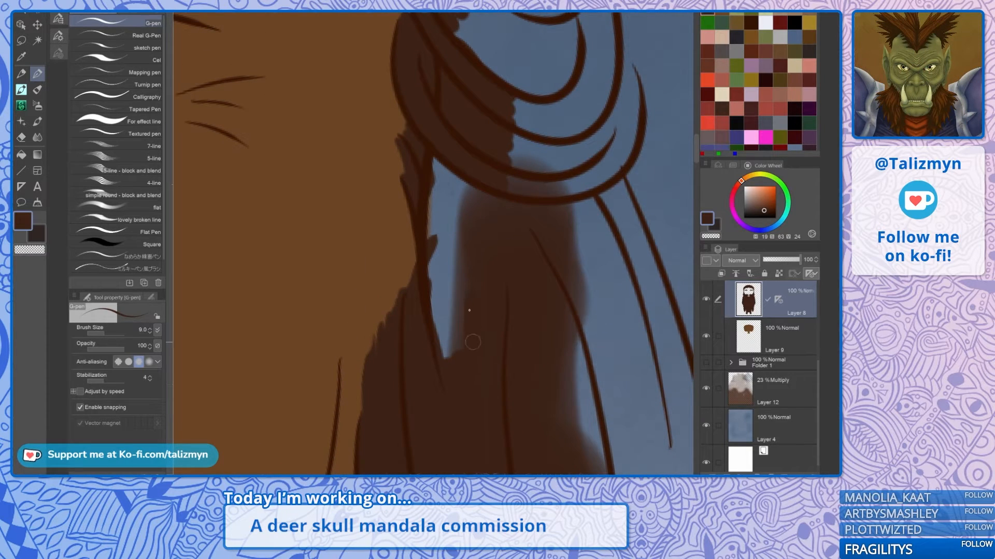
mouse_move(463, 306)
left_mouse_down()
mouse_move(435, 187)
mouse_move(440, 335)
mouse_move(454, 376)
mouse_move(442, 265)
mouse_move(463, 369)
left_mouse_up()
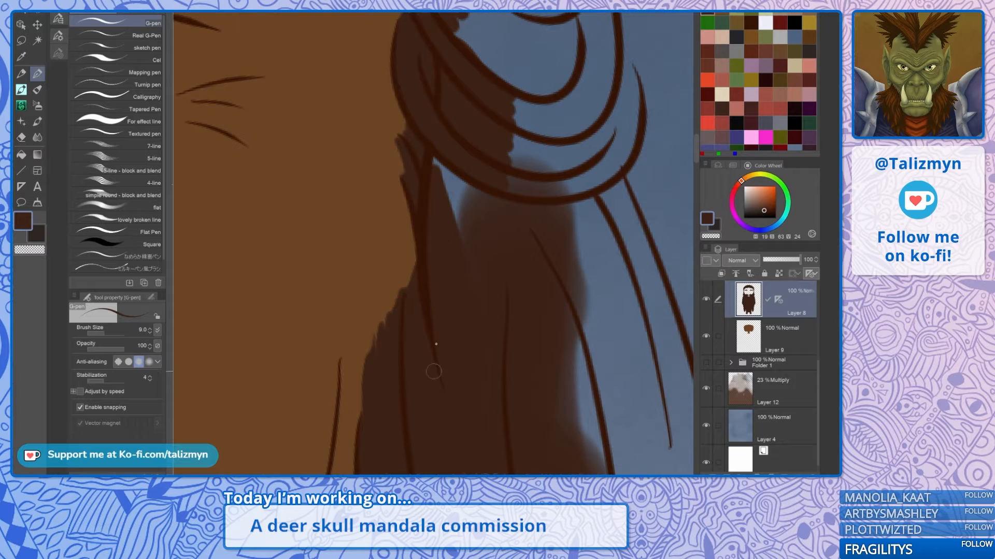
left_click_drag(466, 259, 433, 318)
mouse_move(398, 229)
left_mouse_down()
mouse_move(432, 290)
mouse_move(446, 271)
mouse_move(446, 310)
mouse_move(383, 400)
left_mouse_up()
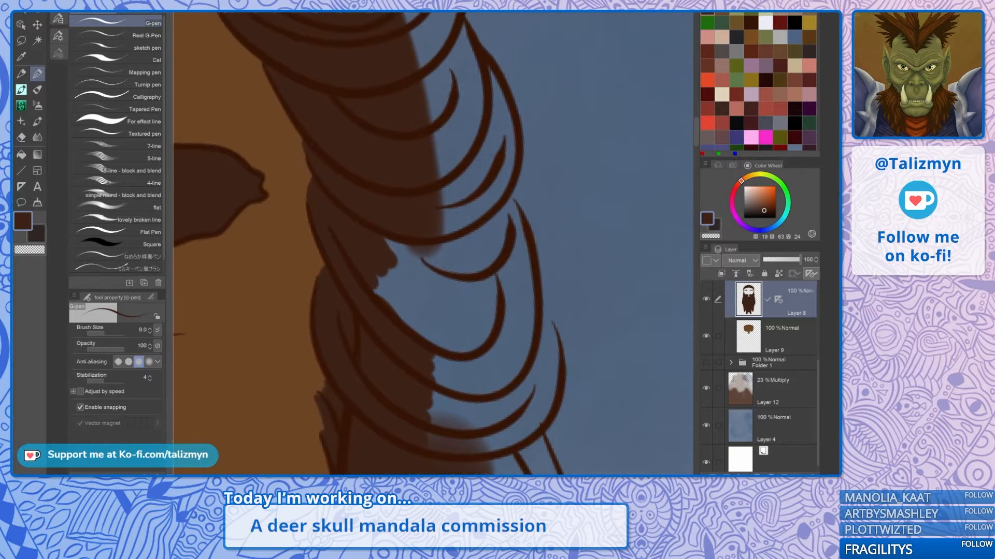
Step: Fill the outer part of the looped temple curls with dark brown out to their outlines, working down the side of the head
left_click_drag(430, 254, 645, 175)
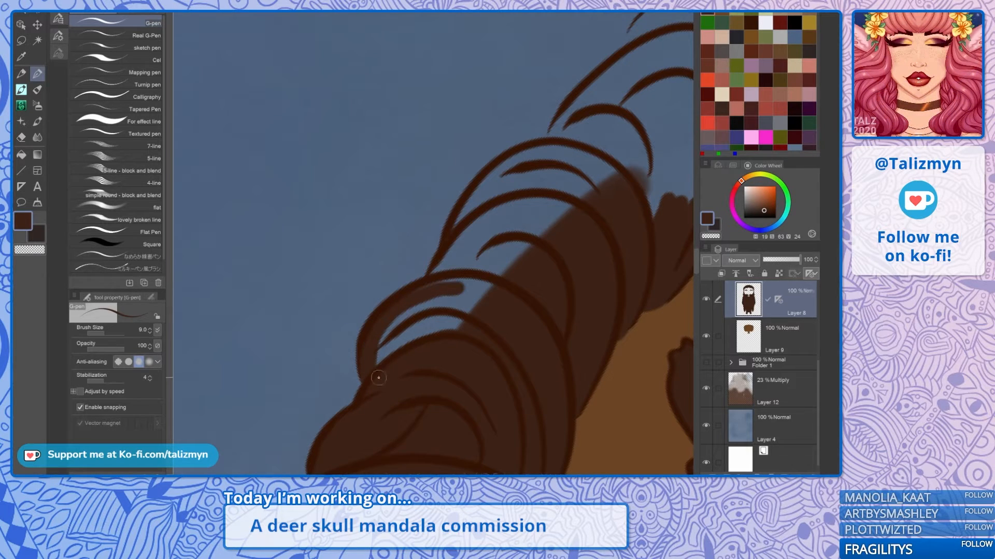
mouse_move(378, 378)
left_mouse_down()
mouse_move(405, 304)
mouse_move(380, 356)
mouse_move(462, 332)
mouse_move(478, 278)
mouse_move(438, 283)
mouse_move(472, 237)
mouse_move(456, 241)
mouse_move(433, 275)
mouse_move(493, 187)
mouse_move(458, 226)
mouse_move(545, 156)
mouse_move(571, 148)
mouse_move(505, 200)
mouse_move(474, 249)
mouse_move(567, 193)
mouse_move(503, 230)
mouse_move(522, 226)
mouse_move(500, 260)
mouse_move(627, 171)
mouse_move(619, 151)
mouse_move(593, 163)
mouse_move(586, 138)
left_mouse_up()
left_click_drag(517, 191, 367, 352)
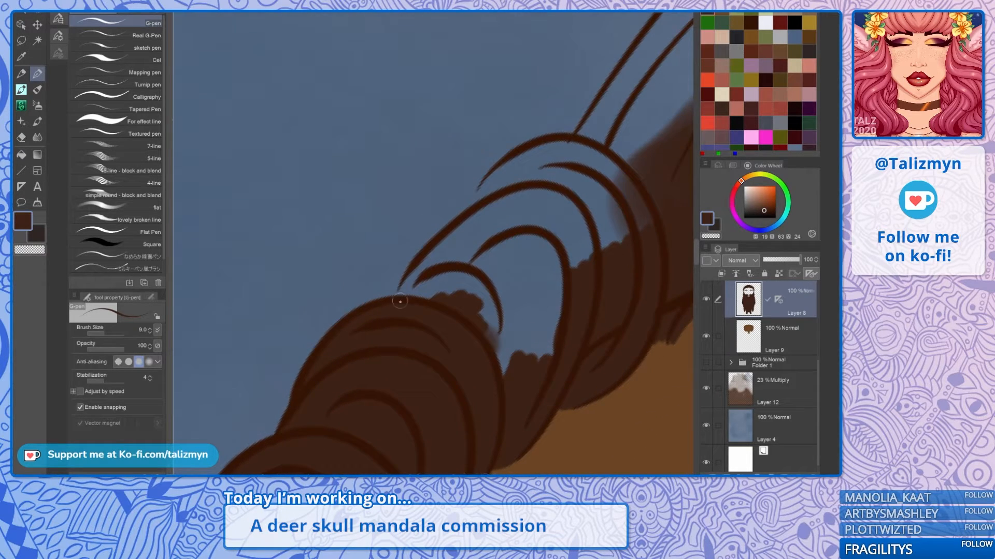
mouse_move(400, 301)
left_mouse_down()
mouse_move(443, 244)
mouse_move(499, 202)
mouse_move(547, 188)
left_mouse_up()
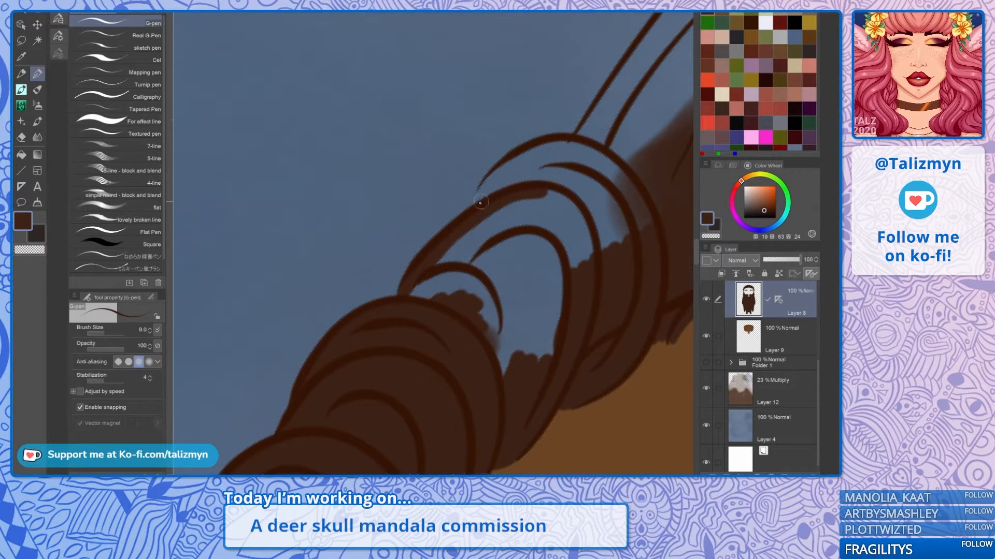
left_click_drag(480, 203, 518, 160)
mouse_move(488, 203)
left_mouse_down()
mouse_move(517, 158)
mouse_move(566, 144)
mouse_move(496, 185)
mouse_move(560, 149)
mouse_move(531, 185)
mouse_move(566, 171)
mouse_move(566, 187)
mouse_move(425, 305)
mouse_move(520, 205)
mouse_move(449, 262)
mouse_move(480, 222)
mouse_move(436, 267)
mouse_move(494, 235)
mouse_move(494, 258)
mouse_move(452, 304)
mouse_move(575, 231)
mouse_move(499, 379)
mouse_move(526, 382)
left_mouse_up()
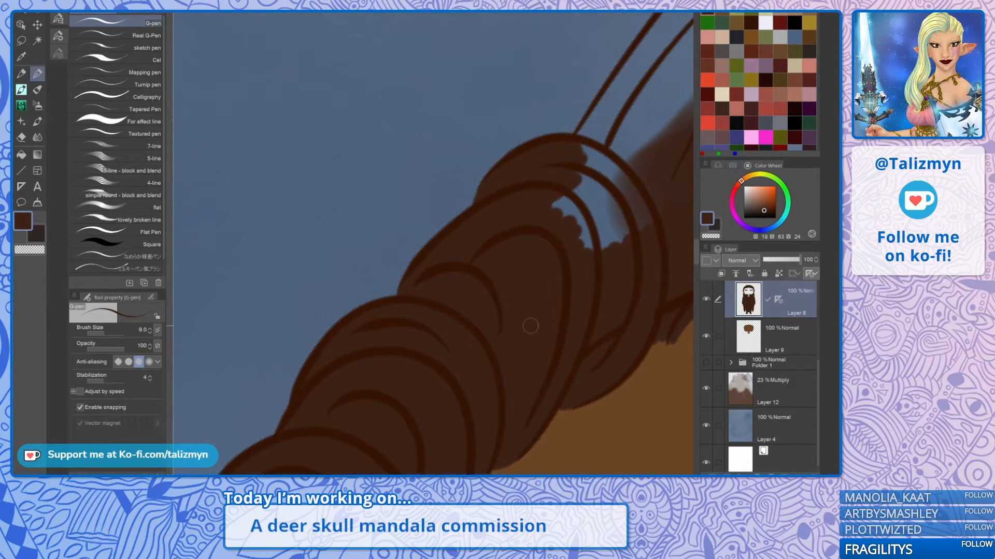
Step: Fill the remaining gap in the lowest curl and the base of the loose strands beneath it with dark brown
mouse_move(580, 145)
left_mouse_down()
mouse_move(399, 327)
mouse_move(470, 231)
left_mouse_up()
left_click_drag(356, 409, 317, 342)
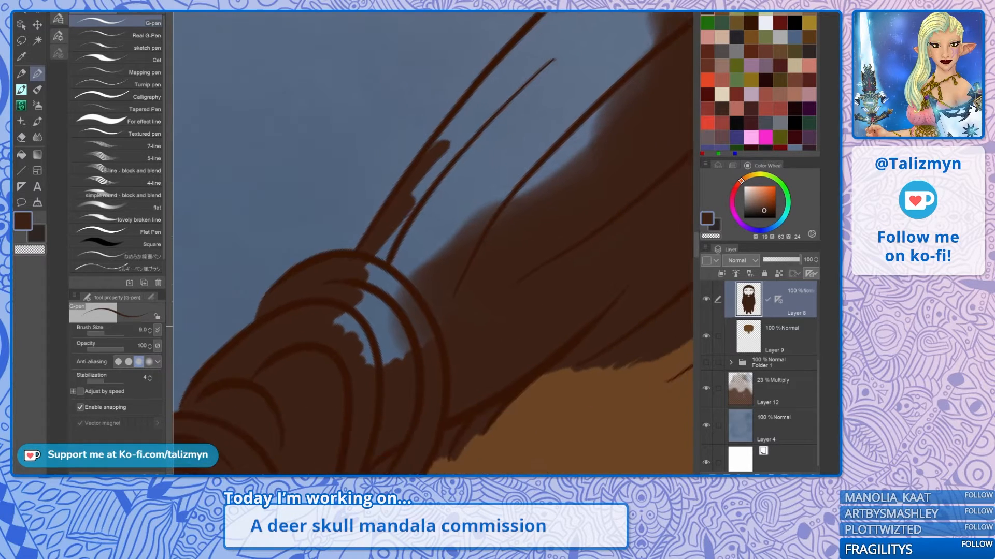
mouse_move(380, 259)
left_mouse_down()
mouse_move(444, 201)
mouse_move(378, 319)
mouse_move(394, 380)
mouse_move(422, 340)
left_mouse_up()
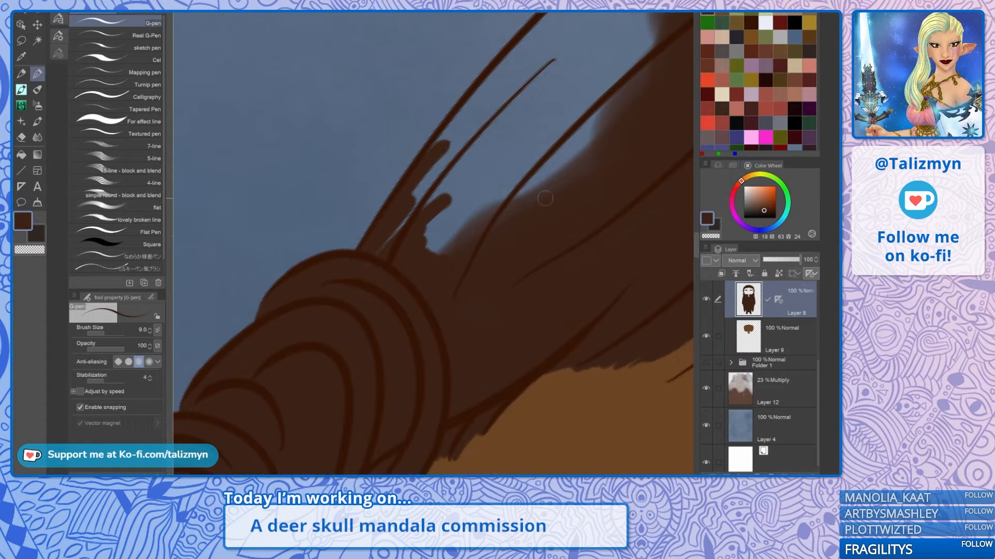
Step: Fill the long loose outer strand below the curls with dark brown up to its outline and begin covering the gap beside it
left_click_drag(549, 202, 461, 344)
mouse_move(310, 358)
left_mouse_down()
mouse_move(404, 246)
mouse_move(580, 73)
mouse_move(338, 318)
left_mouse_up()
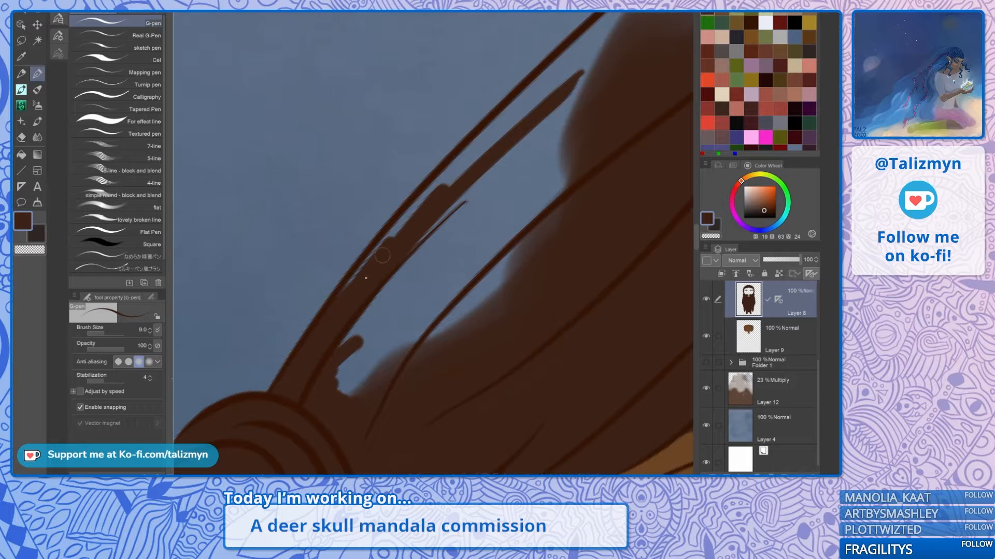
left_click_drag(383, 259, 555, 82)
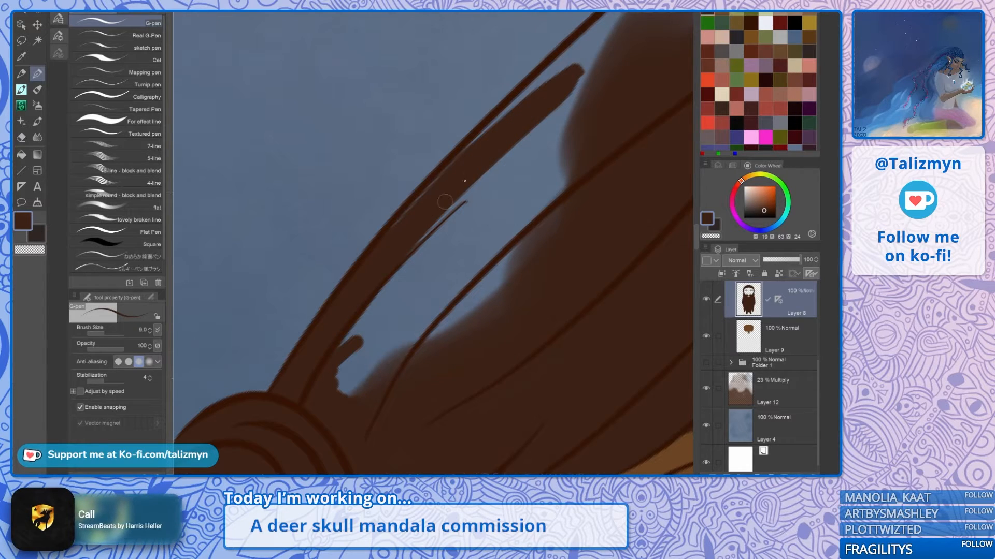
mouse_move(406, 218)
left_mouse_down()
mouse_move(472, 147)
mouse_move(575, 68)
left_mouse_up()
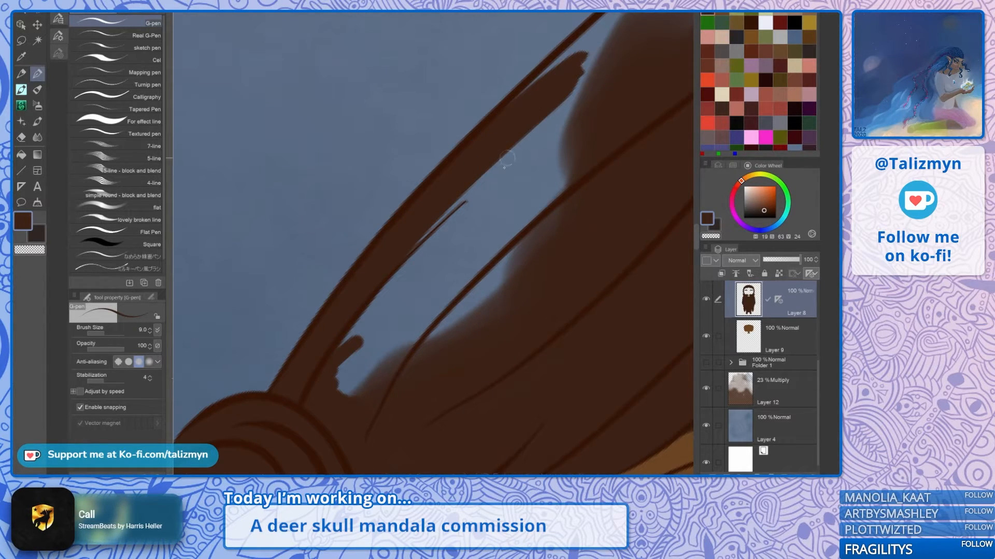
mouse_move(380, 329)
left_mouse_down()
mouse_move(492, 217)
mouse_move(345, 381)
mouse_move(447, 269)
mouse_move(410, 329)
mouse_move(510, 267)
mouse_move(465, 325)
left_mouse_up()
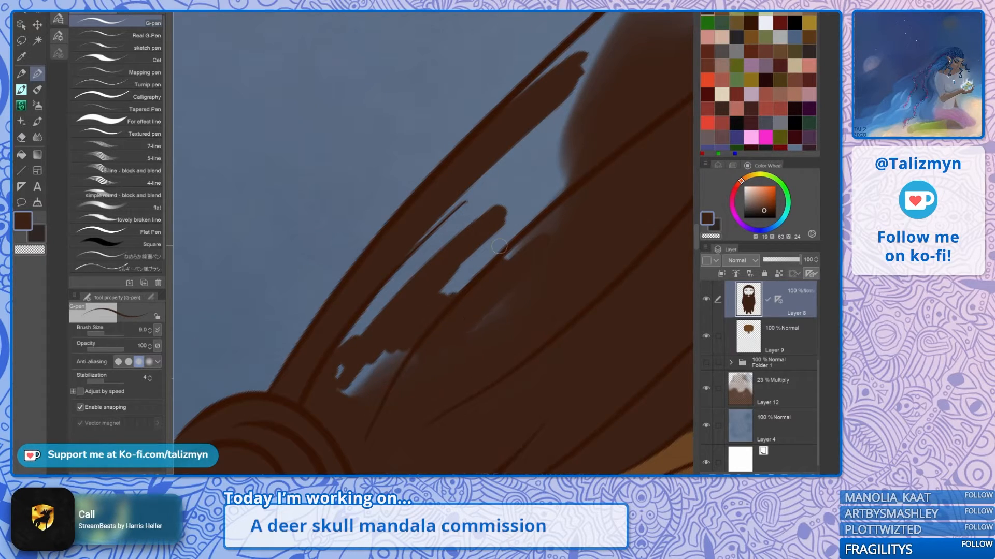
Step: Enlarge the G-pen to 54.6 and fill the gap between the outer strand and the main hair mass with dark brown
left_click(111, 333)
mouse_move(373, 364)
left_mouse_down()
mouse_move(365, 358)
mouse_move(564, 222)
mouse_move(421, 297)
mouse_move(261, 471)
left_mouse_up()
left_click_drag(369, 307, 511, 211)
mouse_move(438, 256)
left_mouse_down()
mouse_move(413, 258)
mouse_move(497, 191)
mouse_move(386, 292)
left_mouse_up()
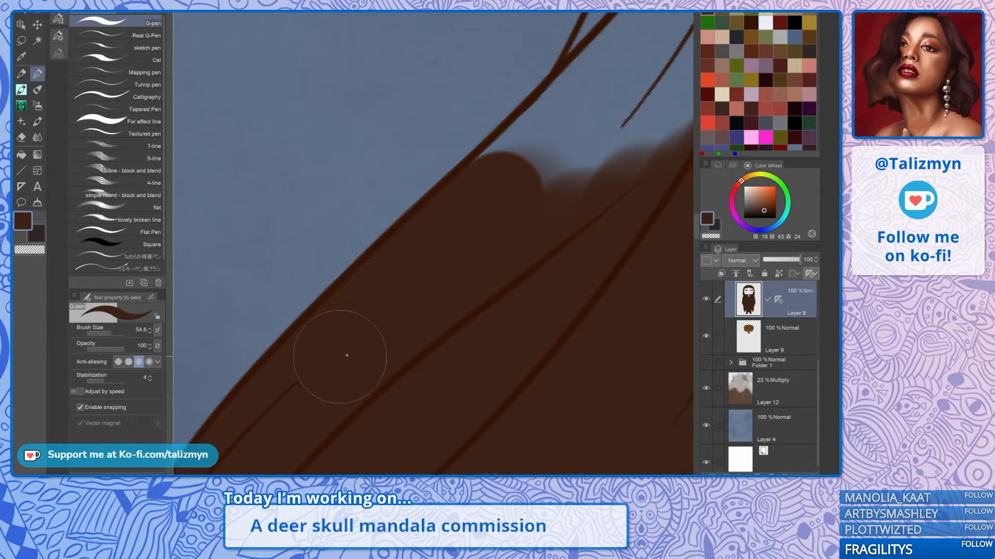
Step: Extend the dark brown fill down the outer side of the long hair, following the outline past the branching wisps
mouse_move(499, 222)
left_mouse_down()
mouse_move(595, 156)
mouse_move(545, 238)
mouse_move(333, 382)
left_mouse_up()
mouse_move(440, 305)
left_mouse_down()
mouse_move(497, 217)
mouse_move(392, 311)
mouse_move(293, 358)
mouse_move(416, 248)
mouse_move(517, 108)
left_mouse_up()
left_click_drag(512, 239, 415, 464)
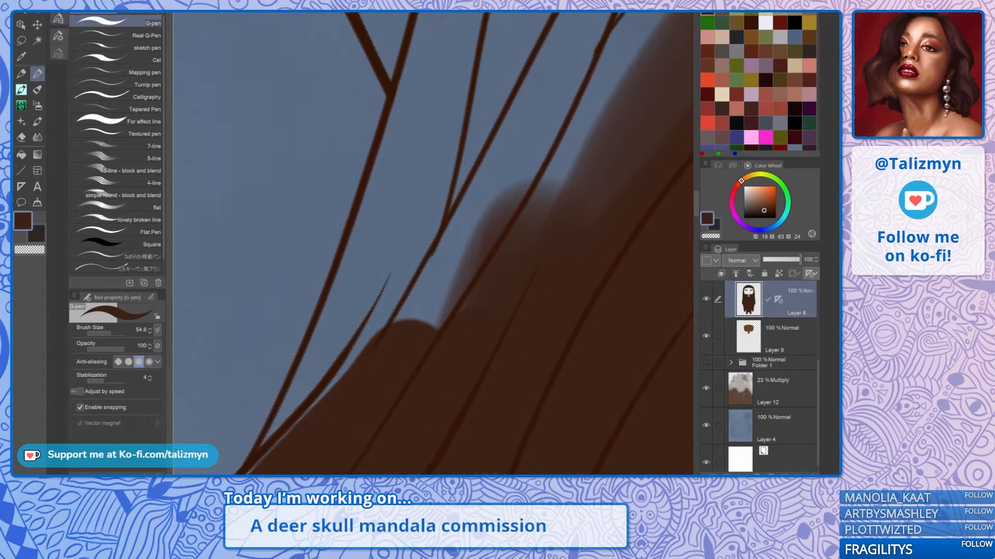
mouse_move(401, 370)
left_mouse_down()
mouse_move(465, 260)
mouse_move(427, 355)
mouse_move(527, 233)
mouse_move(611, 173)
mouse_move(575, 264)
left_mouse_up()
scroll(498, 267, "down", 2)
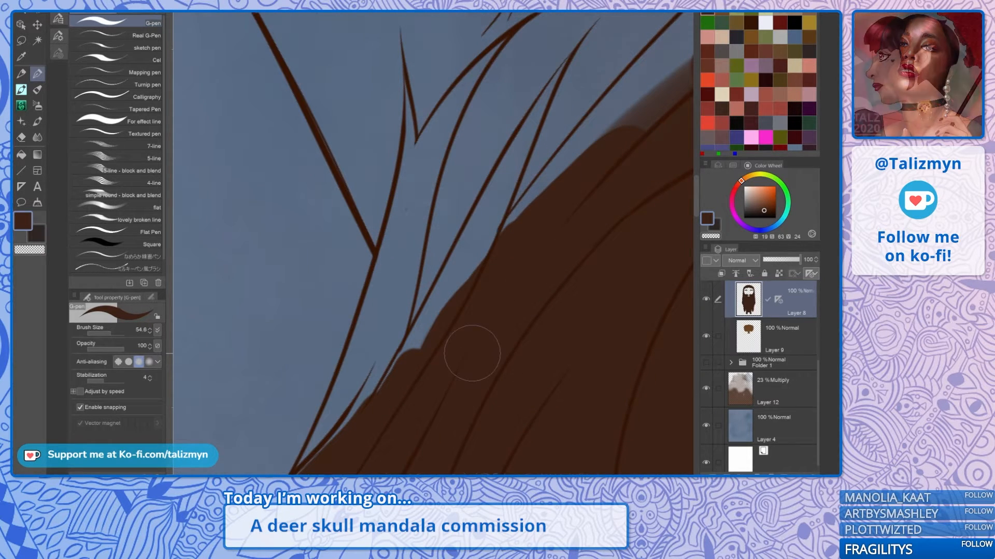
left_click_drag(467, 349, 598, 162)
Step: Reduce the G-pen to 10.4 and fill the thin gap along the hair's outer edge below the branching wisps with dark brown
scroll(407, 336, "up", 2)
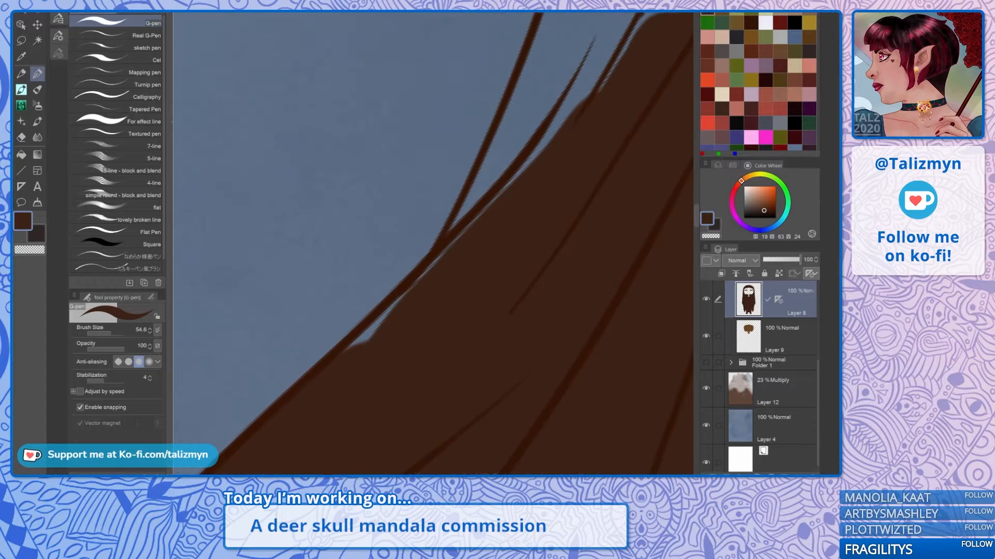
key("bracketleft")
key("bracketleft")
key("bracketleft")
key("bracketleft")
key("bracketleft")
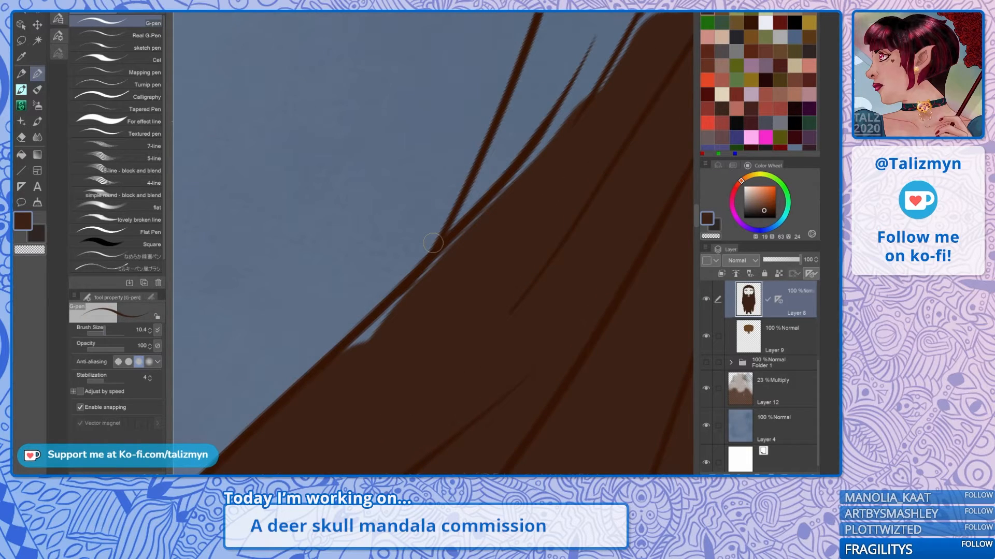
left_click_drag(344, 357, 509, 191)
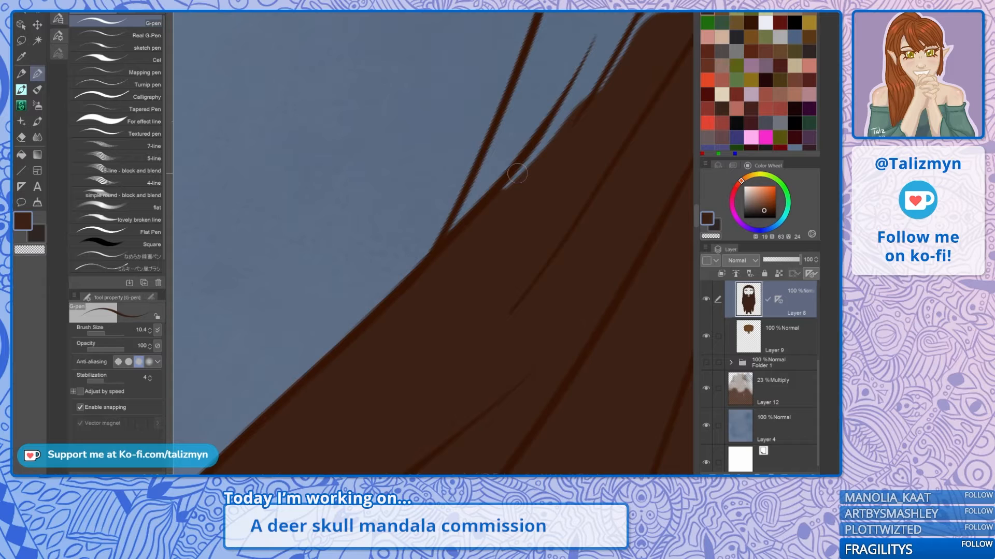
Step: Fill the bases of the branching wisps with dark brown up to the fork in the outer outline
left_click_drag(517, 173, 417, 291)
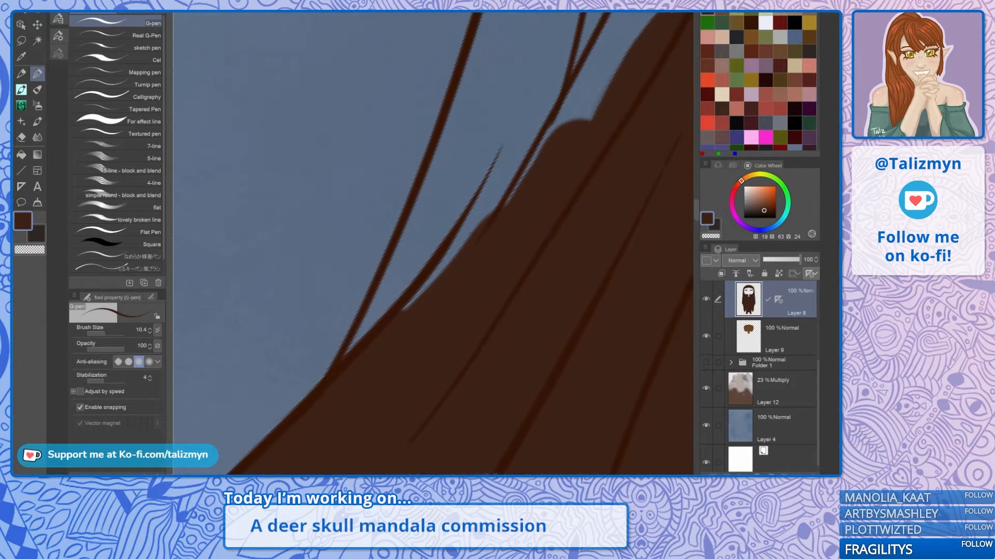
left_click_drag(358, 343, 364, 337)
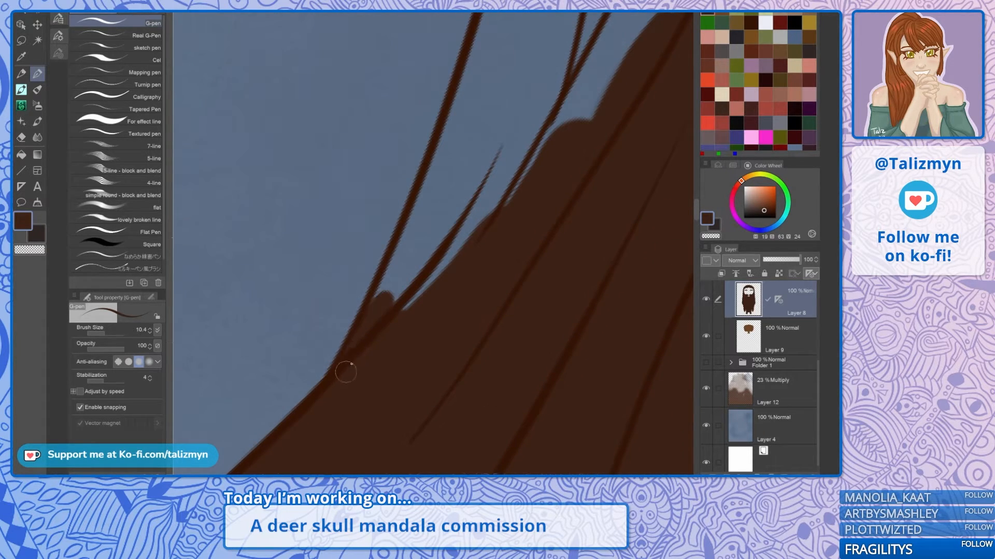
mouse_move(346, 372)
left_mouse_down()
mouse_move(438, 244)
mouse_move(428, 214)
mouse_move(479, 161)
mouse_move(450, 128)
mouse_move(377, 281)
mouse_move(402, 285)
mouse_move(542, 154)
mouse_move(406, 326)
mouse_move(506, 151)
mouse_move(502, 213)
mouse_move(575, 118)
left_mouse_up()
mouse_move(365, 339)
left_mouse_down()
mouse_move(408, 143)
mouse_move(379, 221)
mouse_move(331, 290)
mouse_move(340, 216)
mouse_move(346, 308)
left_mouse_up()
key("ctrl+minus")
key("ctrl+minus")
key("ctrl+minus")
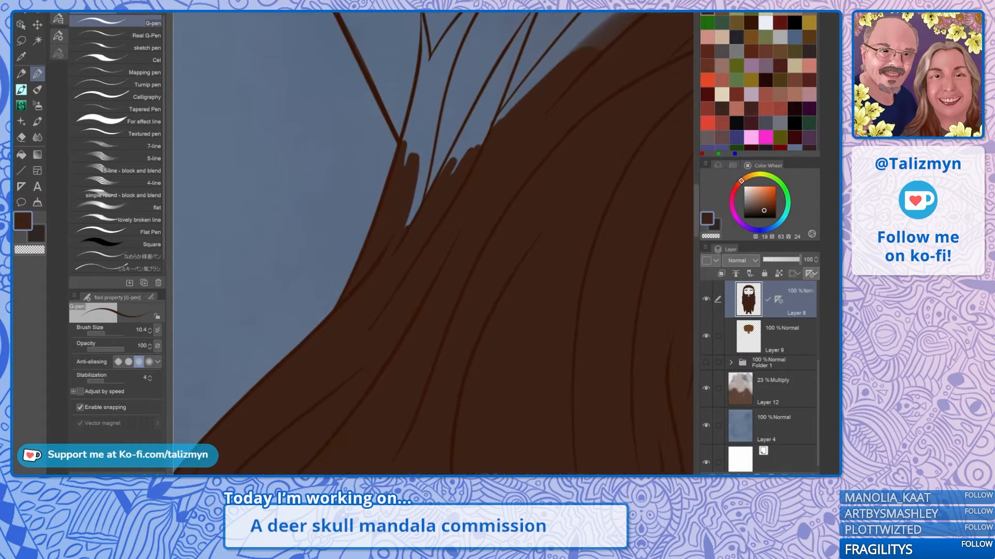
Step: Fill the outermost wisp with dark brown down into its narrow pointed tip
key("asciicircum")
key("asciicircum")
key("asciicircum")
key("asciicircum")
key("asciicircum")
key("asciicircum")
key("asciicircum")
key("asciicircum")
key("asciicircum")
key("asciicircum")
key("asciicircum")
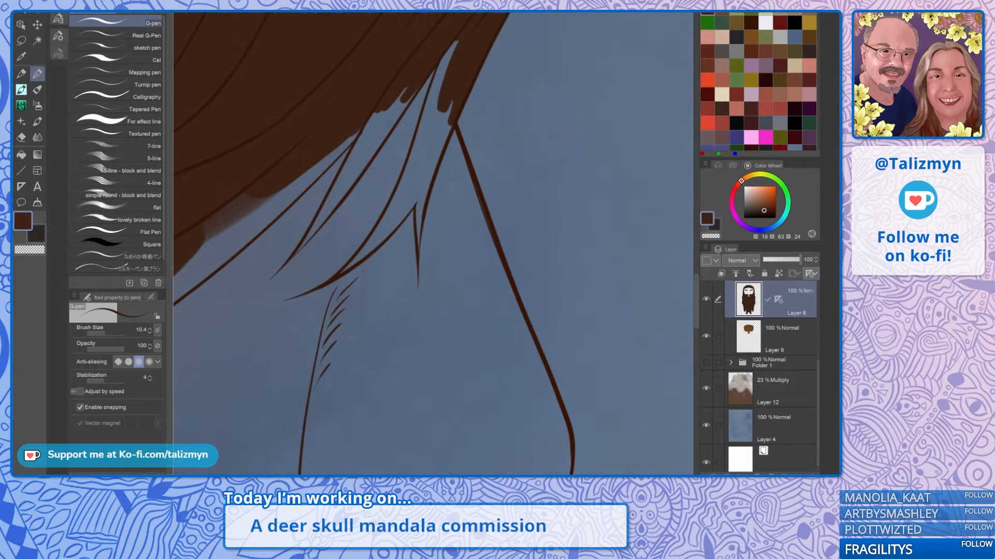
key("asciicircum")
key("asciicircum")
key("asciicircum")
key("asciicircum")
scroll(409, 196, "up", 5)
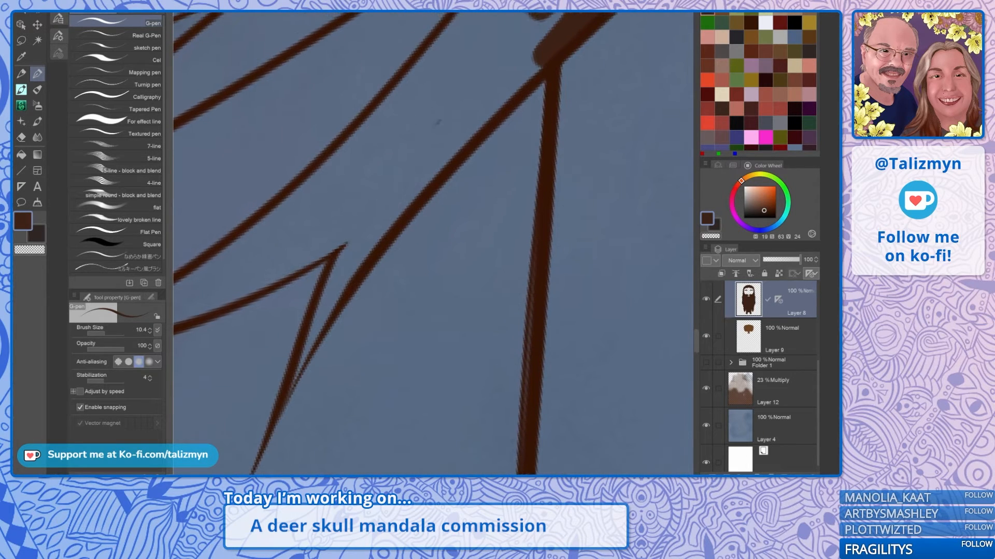
mouse_move(307, 209)
left_mouse_down()
mouse_move(372, 194)
mouse_move(475, 132)
mouse_move(556, 40)
left_mouse_up()
left_click_drag(383, 290, 454, 174)
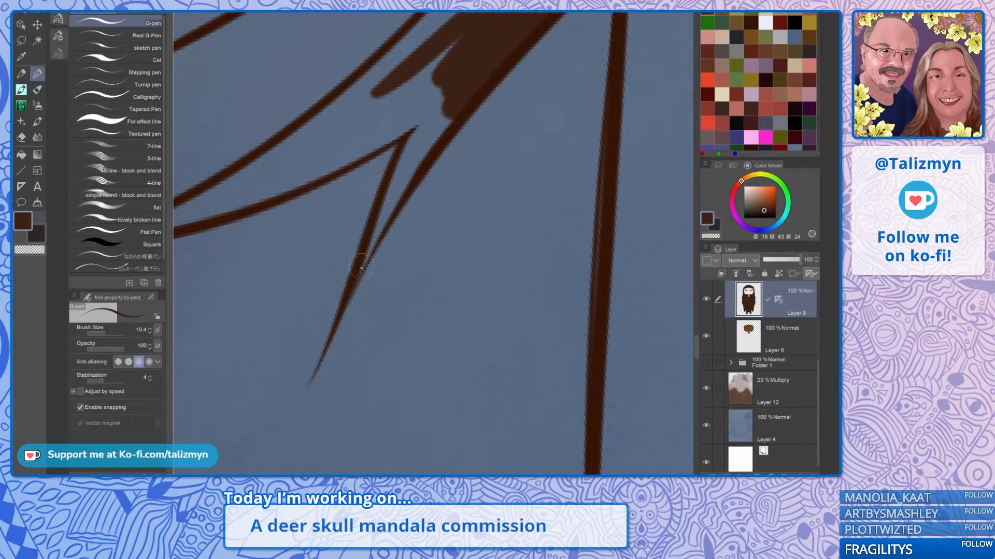
mouse_move(361, 268)
left_mouse_down()
mouse_move(476, 92)
mouse_move(400, 196)
mouse_move(363, 268)
mouse_move(467, 58)
left_mouse_up()
Step: Clean the dark brown overspill beside the pointed tip using the Hard eraser at size 5.8
key("e")
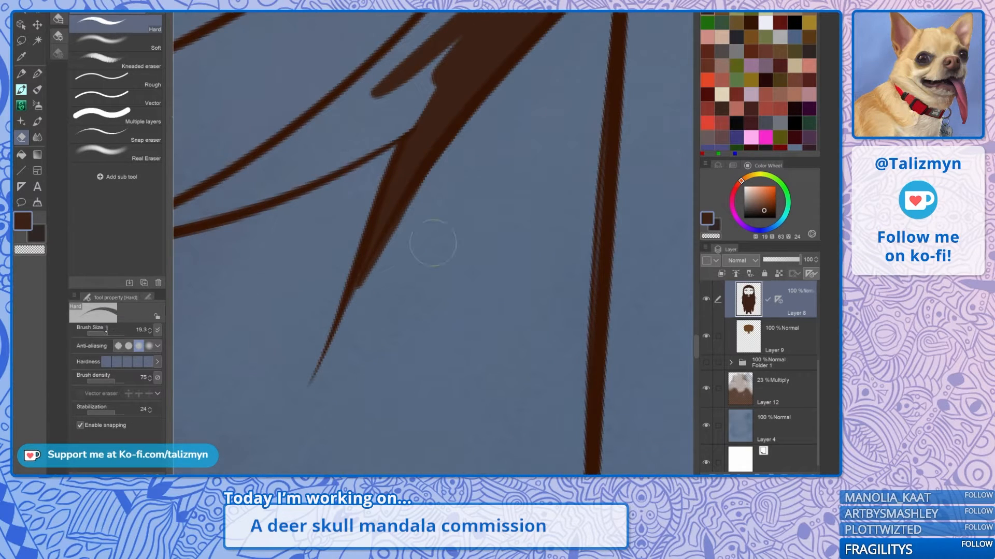
key("bracketleft")
key("bracketleft")
key("bracketleft")
key("bracketleft")
left_click_drag(373, 270, 374, 274)
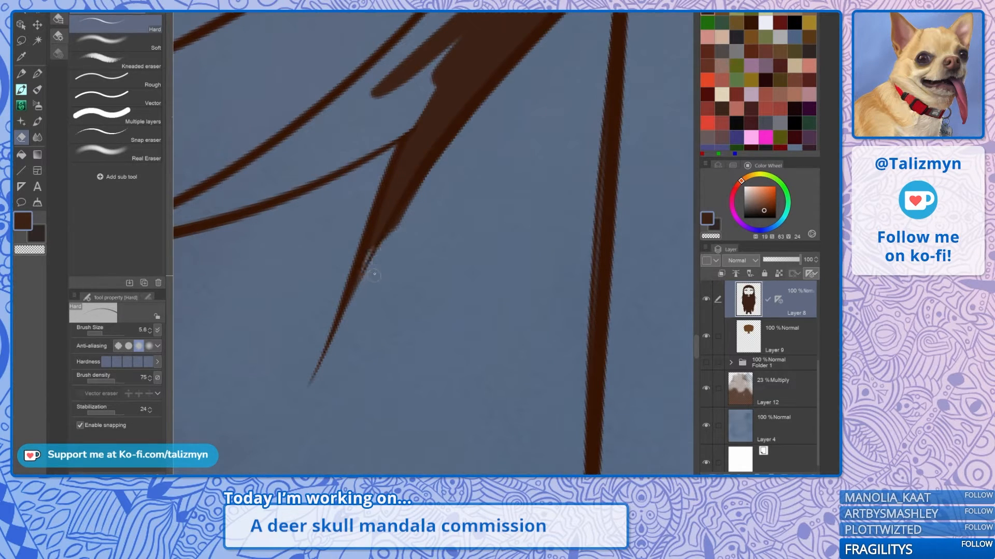
key("ctrl+z")
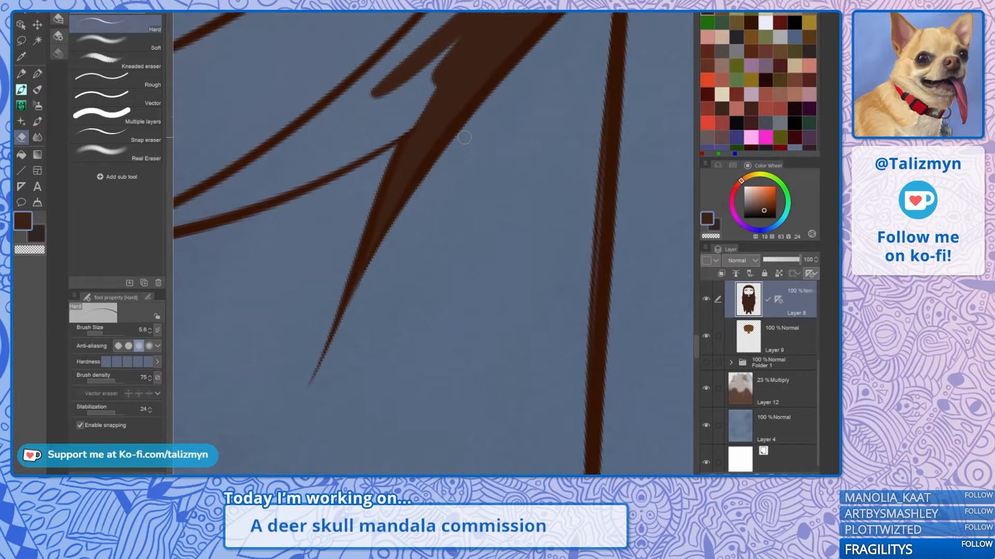
Step: Fill the middle of the curved wisp beside the pointed tip with dark brown, using the G-pen at 10.4
key("p")
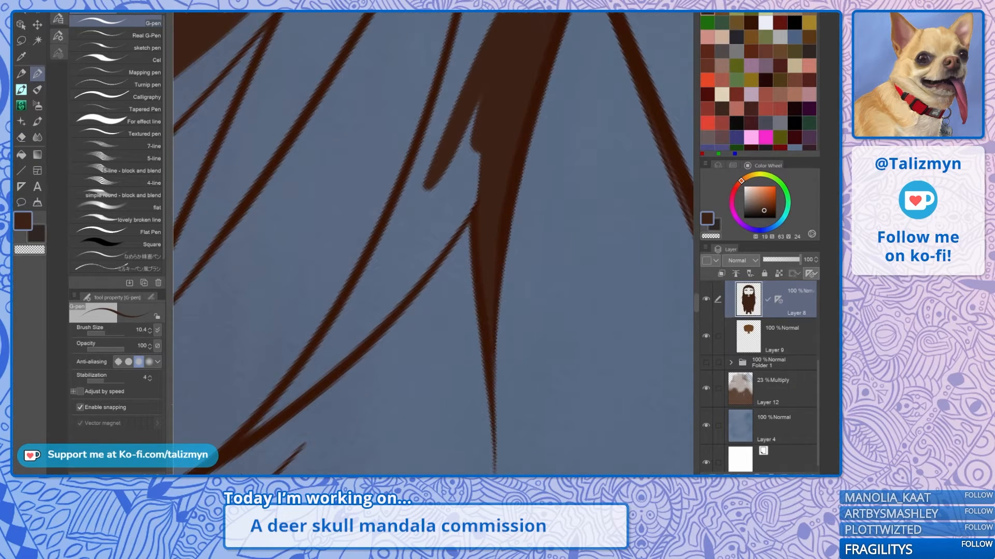
mouse_move(336, 337)
left_mouse_down()
mouse_move(423, 202)
mouse_move(395, 237)
mouse_move(351, 328)
mouse_move(436, 211)
mouse_move(477, 93)
left_mouse_up()
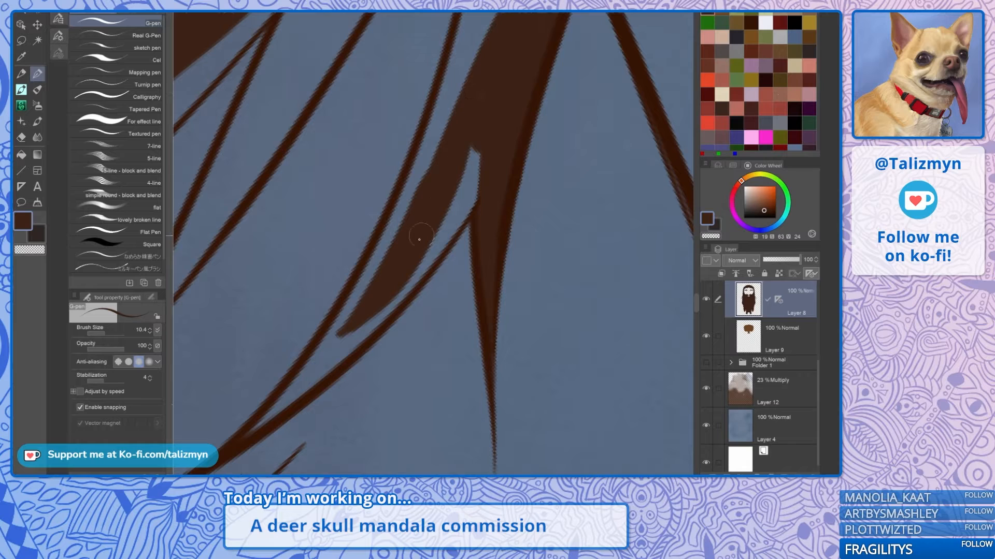
mouse_move(420, 236)
left_mouse_down()
mouse_move(479, 146)
mouse_move(496, 79)
left_mouse_up()
mouse_move(349, 343)
left_mouse_down()
mouse_move(384, 304)
mouse_move(407, 283)
left_mouse_up()
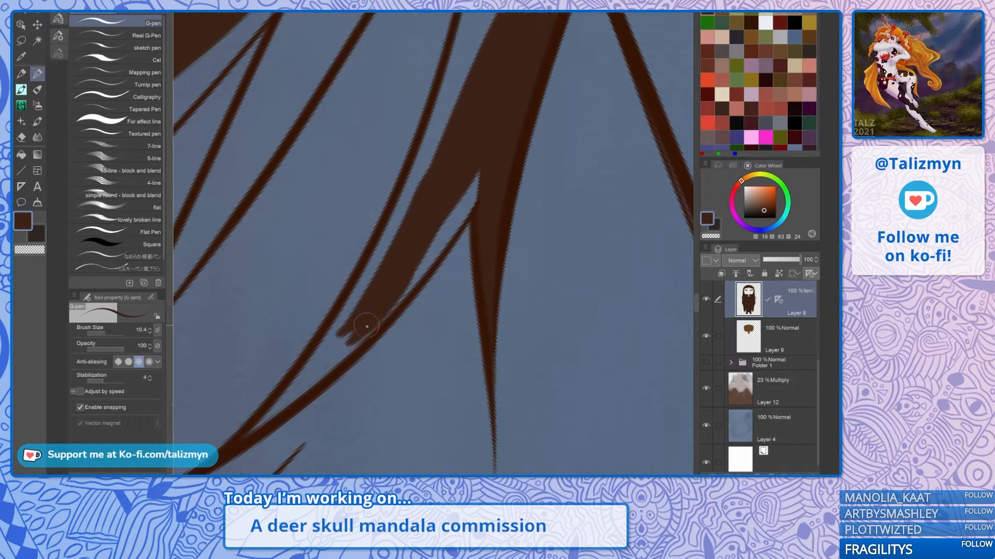
mouse_move(367, 326)
left_mouse_down()
mouse_move(401, 290)
mouse_move(452, 203)
left_mouse_up()
left_click_drag(430, 257, 491, 152)
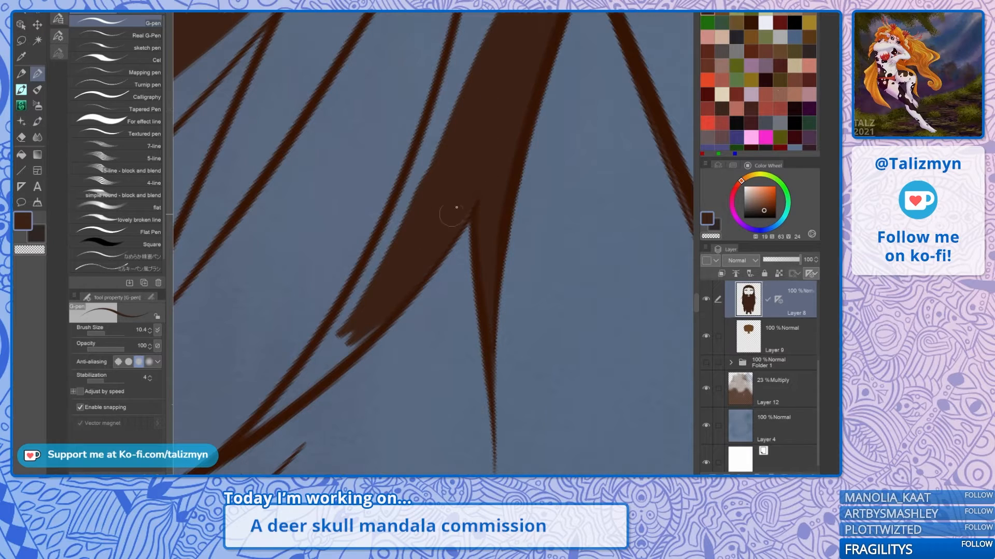
Step: Fill the upper part of the forked wisp with dark brown, joining it to the main hair mass
left_click_drag(469, 138, 367, 304)
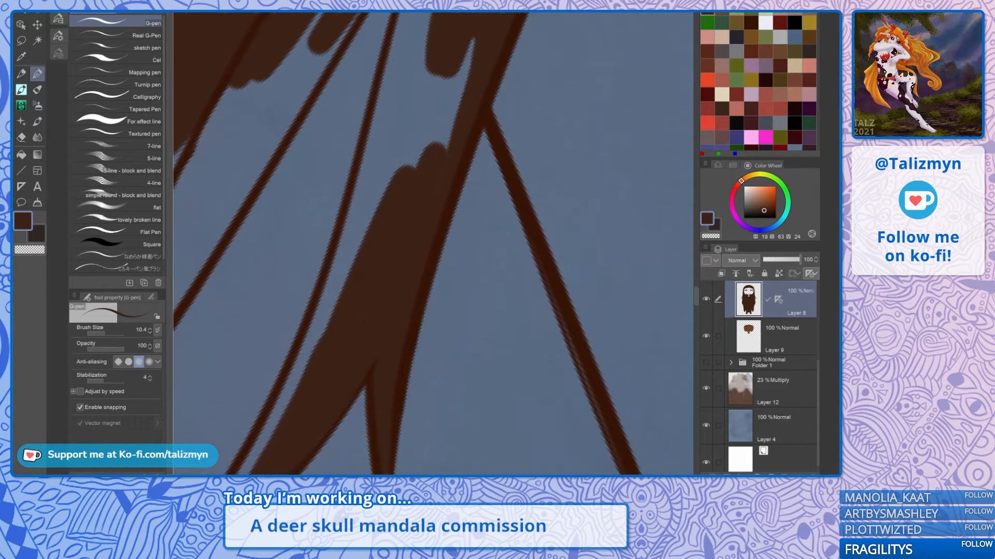
mouse_move(323, 344)
left_mouse_down()
mouse_move(332, 310)
mouse_move(313, 340)
mouse_move(422, 57)
mouse_move(391, 166)
mouse_move(446, 78)
mouse_move(447, 134)
mouse_move(384, 277)
left_mouse_up()
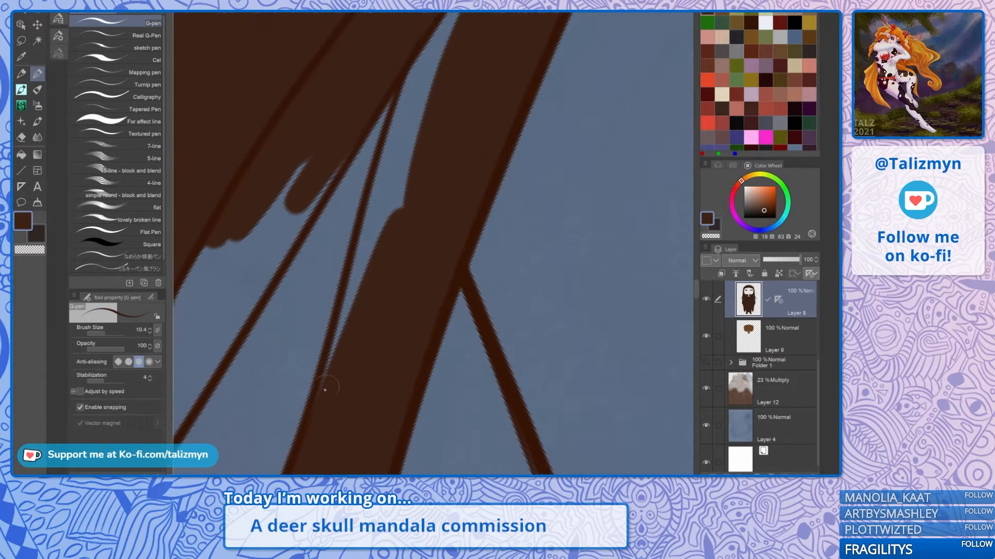
mouse_move(325, 389)
left_mouse_down()
mouse_move(363, 290)
mouse_move(394, 150)
mouse_move(344, 323)
left_mouse_up()
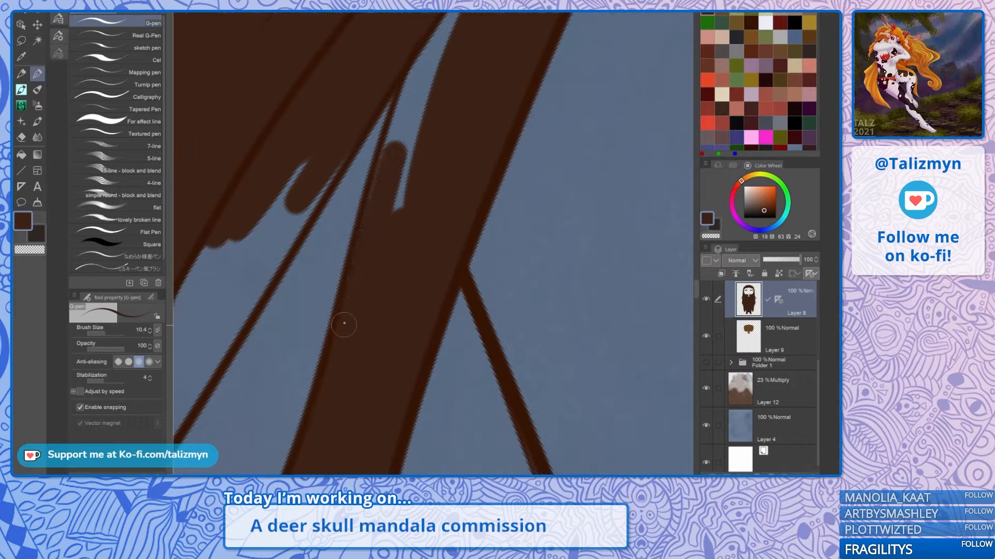
mouse_move(395, 196)
left_mouse_down()
mouse_move(396, 136)
mouse_move(417, 108)
mouse_move(398, 176)
mouse_move(381, 191)
mouse_move(407, 200)
mouse_move(411, 156)
mouse_move(398, 158)
mouse_move(326, 320)
left_mouse_up()
mouse_move(355, 259)
left_mouse_down()
mouse_move(392, 154)
mouse_move(369, 180)
left_mouse_up()
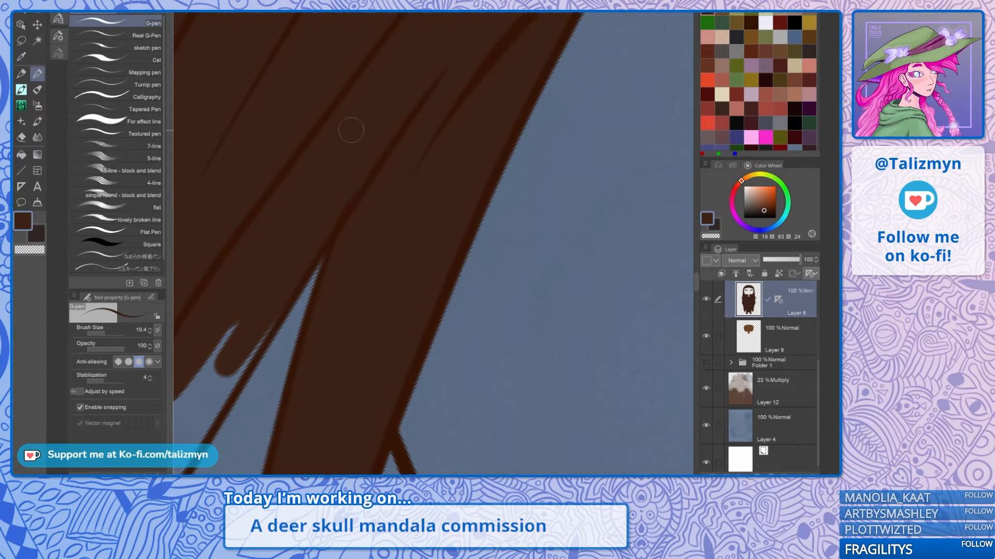
Step: Extend the dark brown fill down the curved wisp to its tapered end
left_click_drag(358, 362, 425, 144)
mouse_move(384, 394)
left_mouse_down()
mouse_move(414, 156)
mouse_move(485, 83)
left_mouse_up()
mouse_move(299, 344)
left_mouse_down()
mouse_move(277, 370)
mouse_move(352, 298)
mouse_move(350, 285)
mouse_move(395, 213)
left_mouse_up()
left_click_drag(367, 265, 459, 85)
mouse_move(365, 276)
left_mouse_down()
mouse_move(392, 253)
mouse_move(335, 320)
mouse_move(404, 242)
left_mouse_up()
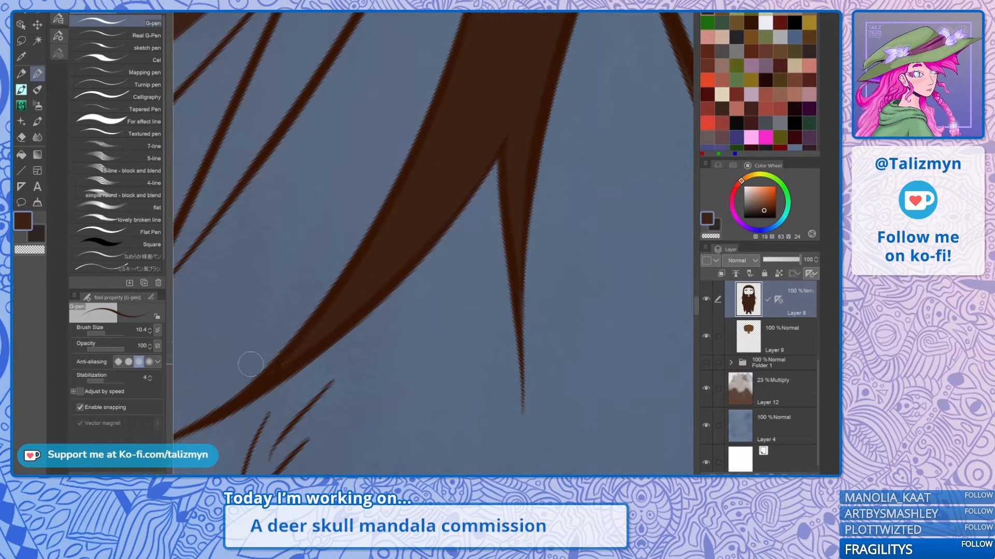
scroll(407, 276, "down", 2)
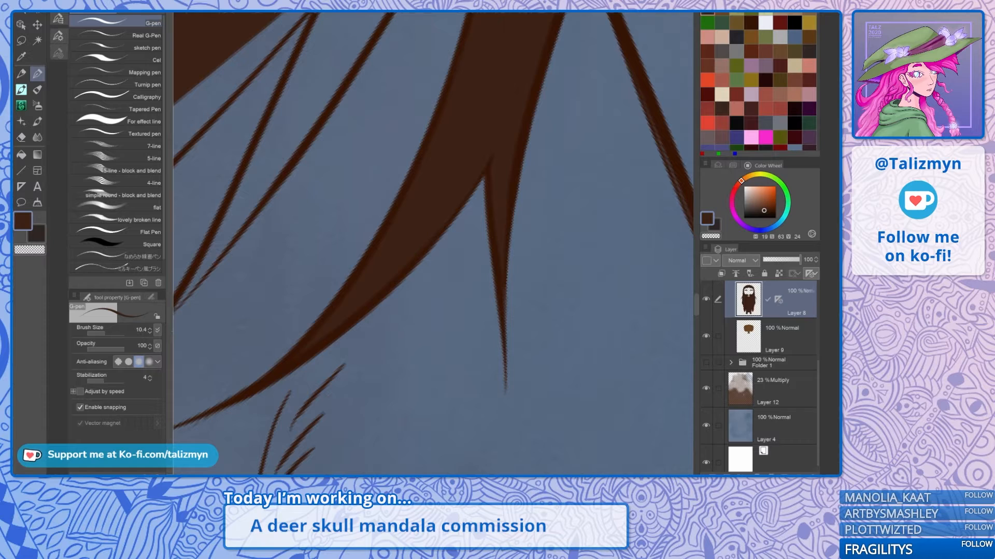
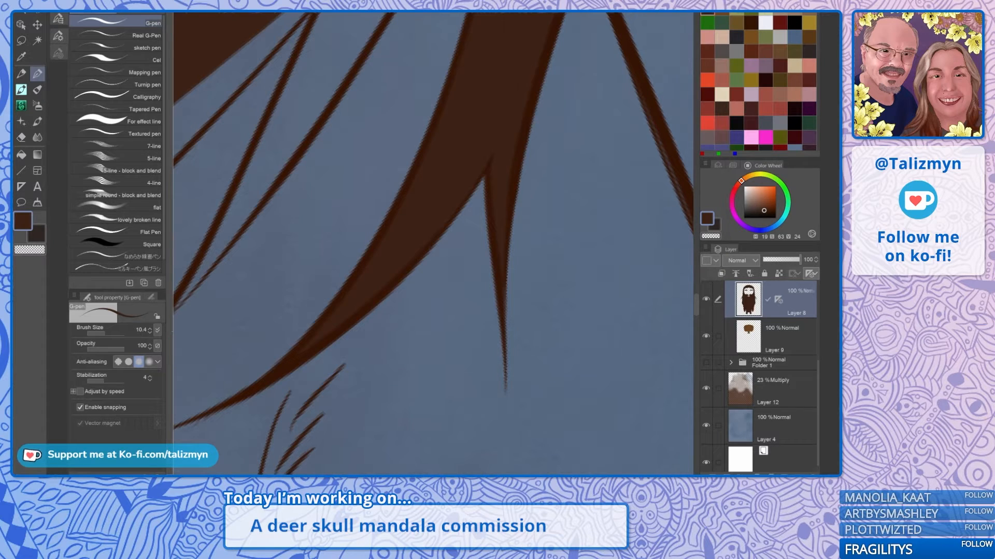
Step: Fill the tapered lower part of the neighbouring straight wisp with dark brown
left_click_drag(249, 259, 332, 349)
left_click_drag(262, 393, 385, 199)
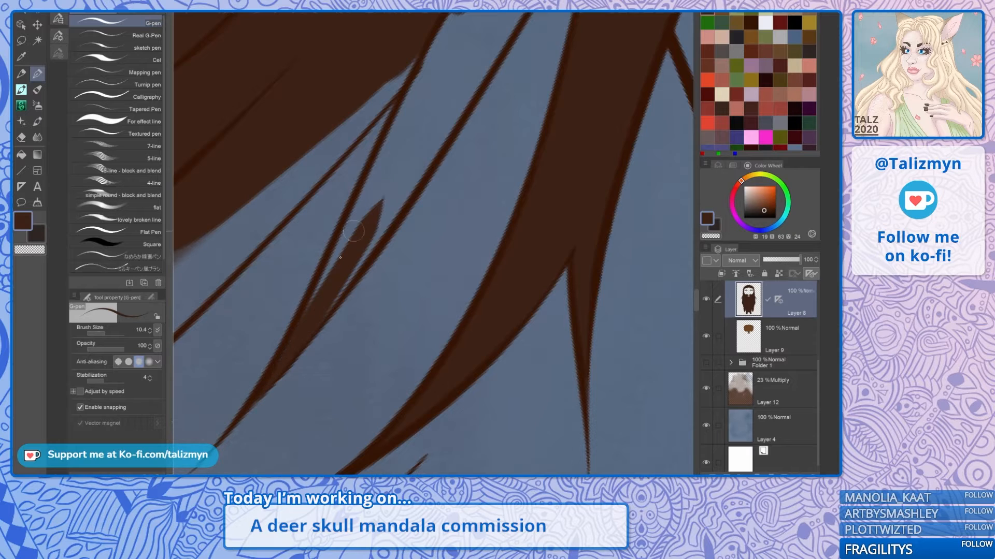
mouse_move(301, 327)
left_mouse_down()
mouse_move(380, 156)
mouse_move(317, 315)
mouse_move(435, 131)
left_mouse_up()
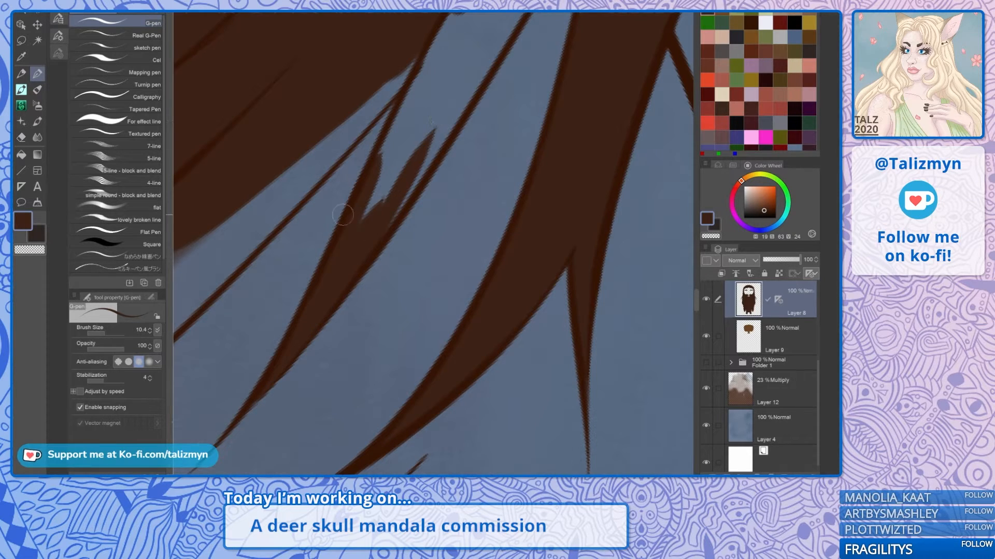
Step: Fill the rest of the straight wisp with dark brown up to the main hair mass, closing the remaining gaps inside it
key("ctrl+minus")
key("ctrl+minus")
key("ctrl+minus")
key("ctrl+minus")
left_click_drag(342, 215, 315, 300)
key("ctrl+plus")
key("ctrl+plus")
key("ctrl+plus")
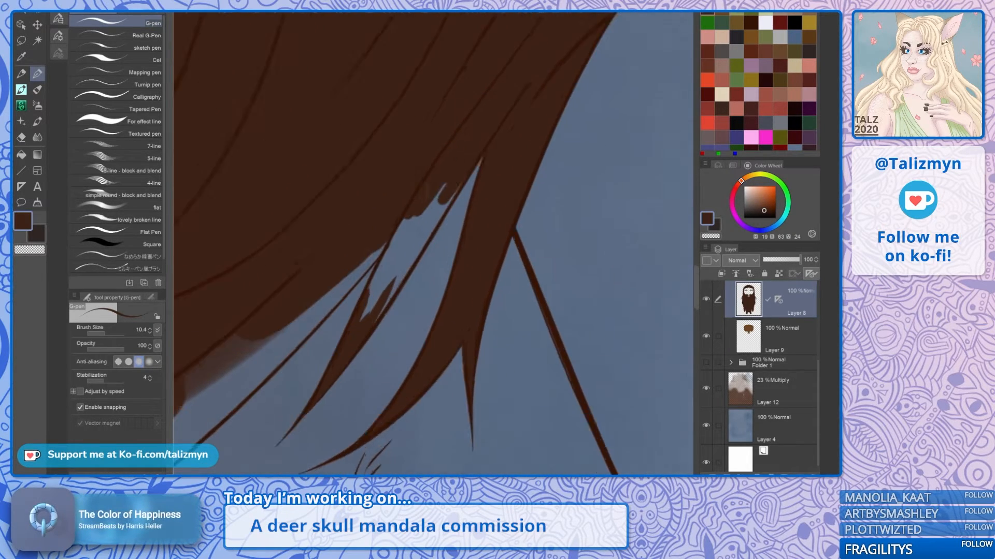
left_click_drag(384, 259, 354, 222)
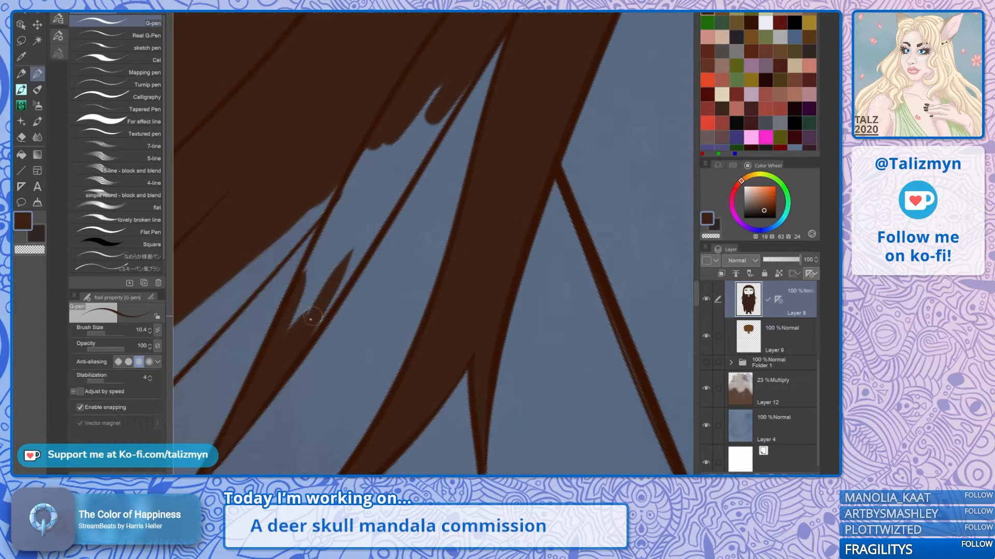
mouse_move(310, 319)
left_mouse_down()
mouse_move(409, 97)
mouse_move(324, 269)
mouse_move(388, 115)
mouse_move(324, 255)
mouse_move(345, 184)
mouse_move(292, 323)
mouse_move(302, 342)
mouse_move(474, 62)
left_mouse_up()
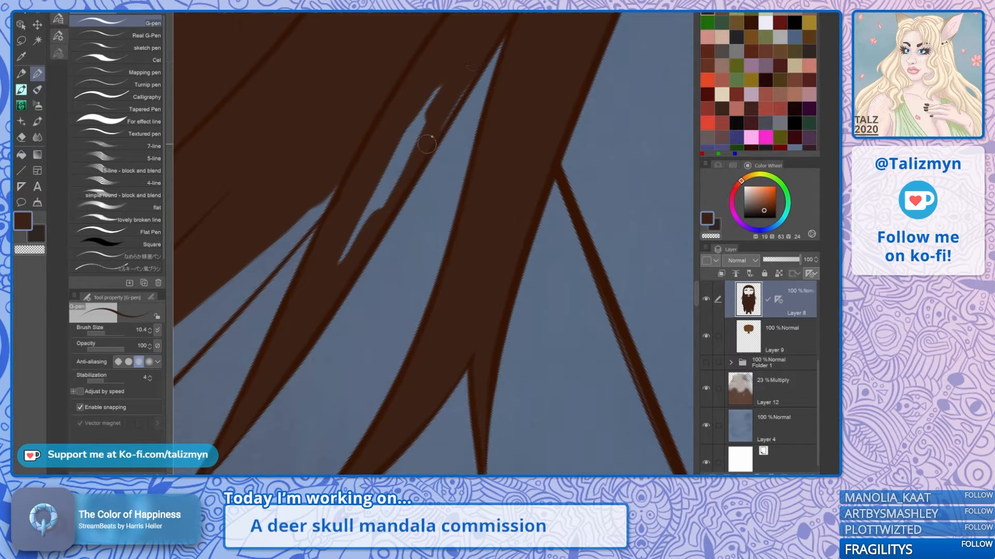
mouse_move(426, 144)
left_mouse_down()
mouse_move(433, 129)
mouse_move(388, 171)
mouse_move(334, 278)
mouse_move(418, 136)
left_mouse_up()
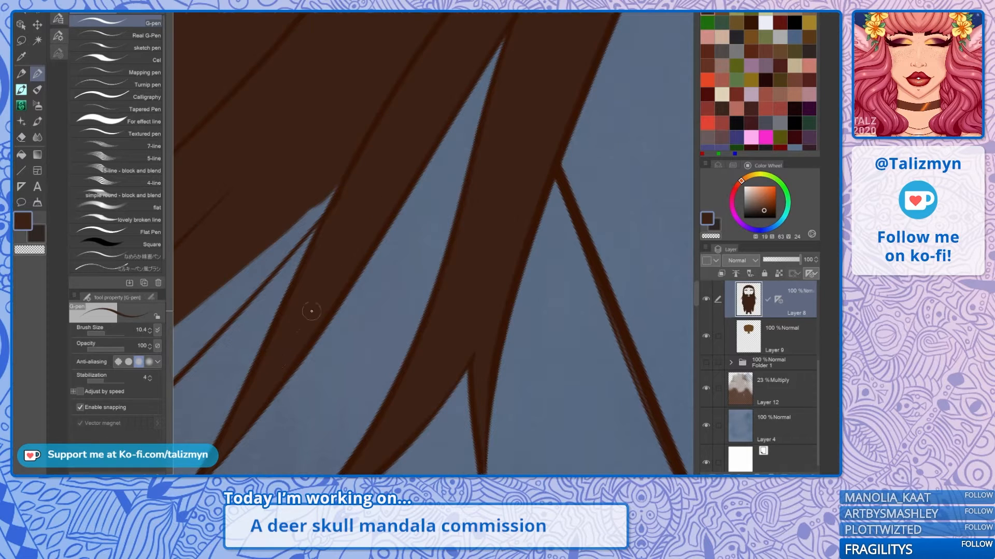
Step: Begin filling the gap between the main hair mass and the long outer outline beside the straight wisp with dark brown
mouse_move(311, 257)
left_mouse_down()
mouse_move(443, 223)
mouse_move(475, 194)
left_mouse_up()
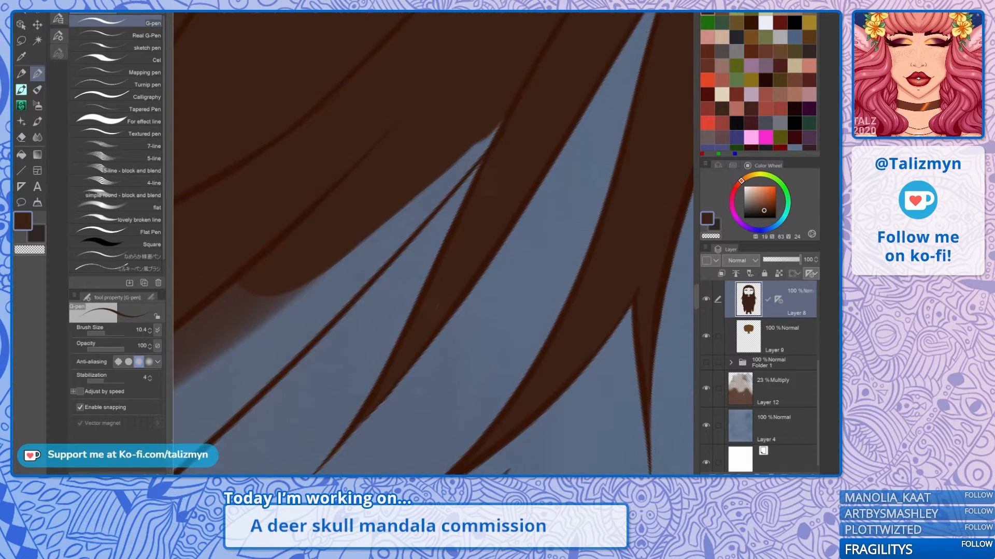
key("ctrl+minus")
key("ctrl+minus")
left_click_drag(433, 290, 511, 236)
left_click_drag(518, 310, 530, 292, "shift")
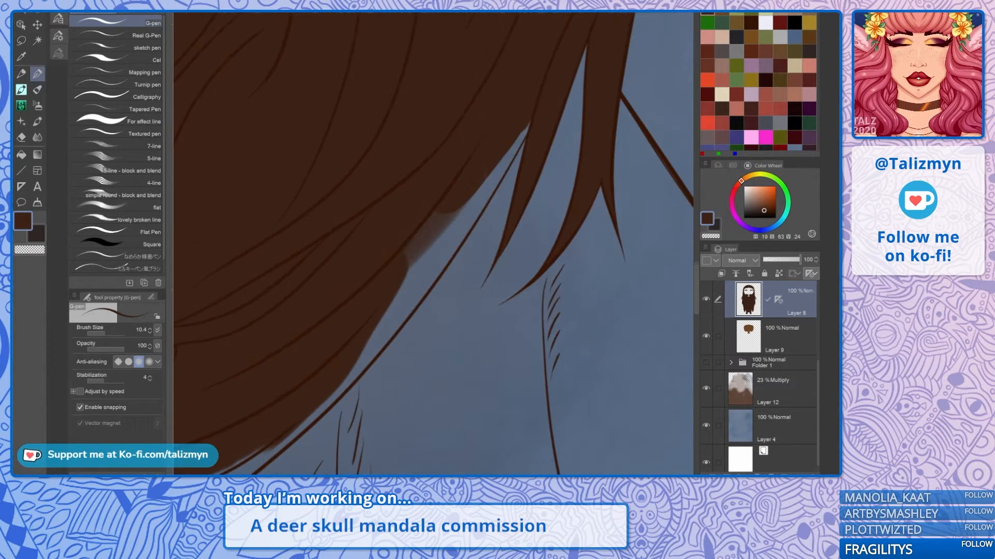
key("ctrl+plus")
key("ctrl+plus")
left_click_drag(497, 249, 404, 305)
mouse_move(308, 358)
left_mouse_down()
mouse_move(326, 290)
mouse_move(357, 342)
mouse_move(378, 280)
mouse_move(475, 105)
mouse_move(463, 144)
left_mouse_up()
left_click_drag(440, 185, 510, 67)
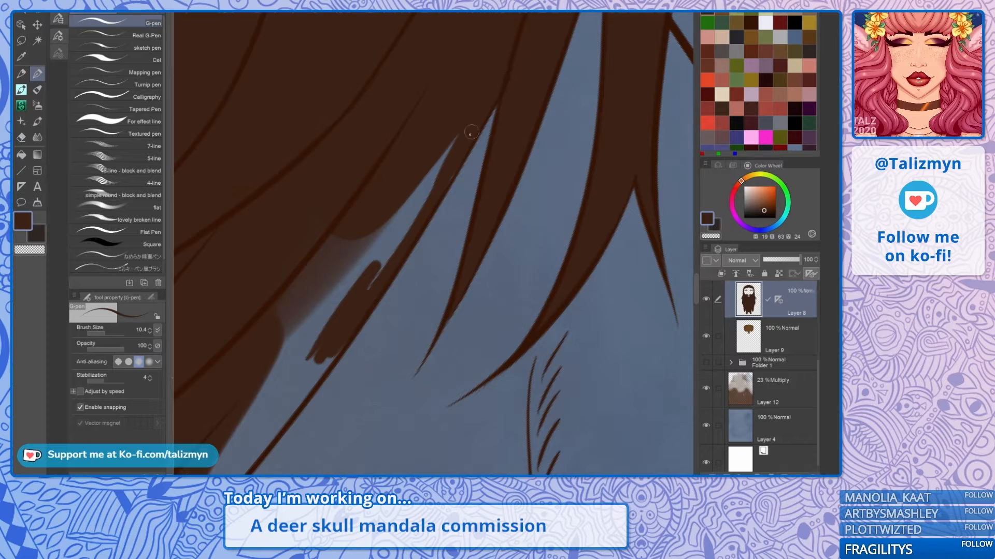
Step: Cover the soft faded edge of the hair mass and widen the dark brown fill toward the long outer outline
mouse_move(453, 159)
left_mouse_down()
mouse_move(373, 280)
mouse_move(337, 306)
mouse_move(275, 384)
mouse_move(287, 284)
left_mouse_up()
left_click_drag(275, 329, 368, 209)
left_click_drag(311, 327, 433, 166)
Step: Enlarge the G-pen to 95 and paint dark brown over the hair mass beside the remaining sliver below the wisps
left_click_drag(434, 244, 492, 244)
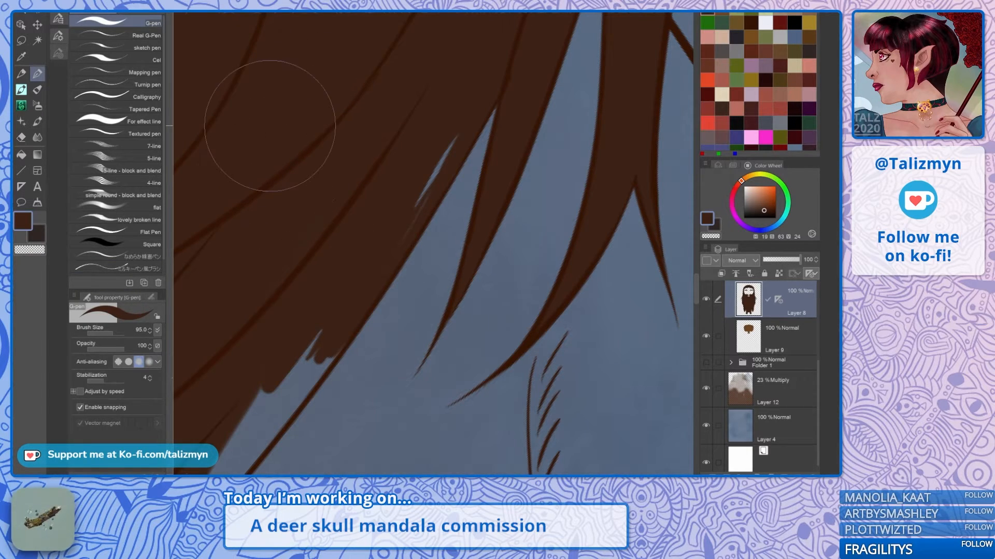
key("ctrl+minus")
left_click_drag(381, 177, 433, 117)
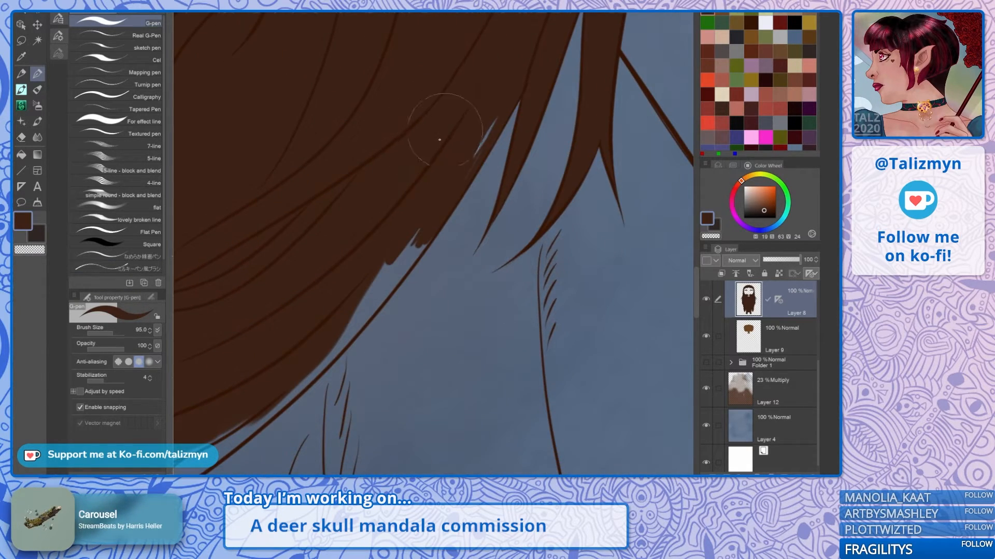
left_click_drag(444, 151, 471, 111)
Step: Reduce the G-pen to 33.8 and fill the sliver below the wisps with dark brown up to the long outer outline
left_click_drag(106, 334, 94, 334)
mouse_move(393, 244)
left_mouse_down()
mouse_move(411, 227)
mouse_move(362, 297)
mouse_move(349, 284)
mouse_move(339, 298)
left_mouse_up()
left_click_drag(518, 170, 498, 337)
left_click_drag(497, 171, 507, 310)
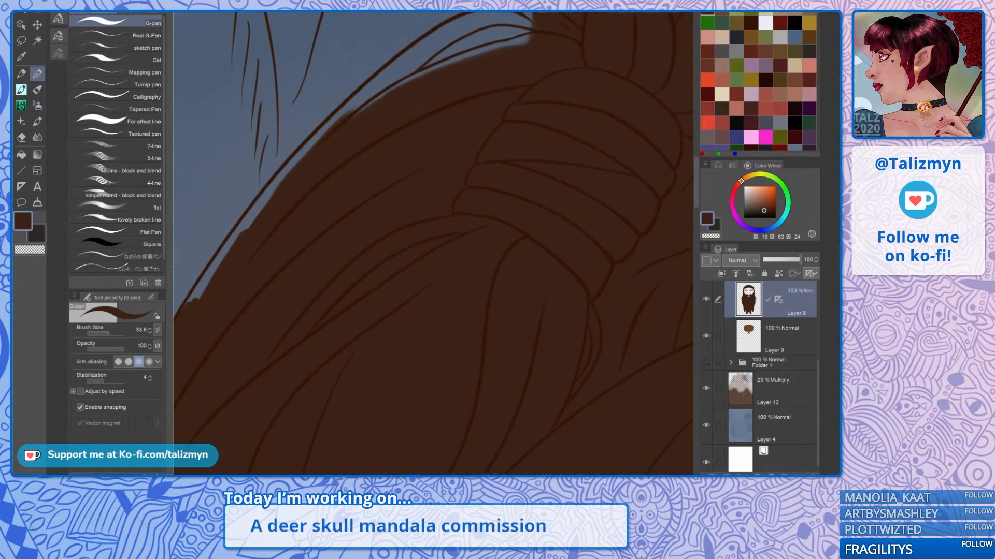
Step: Continue the dark brown fill along the long outer outline toward the loose strands beside the wrapped braid band
left_click_drag(332, 300, 475, 264)
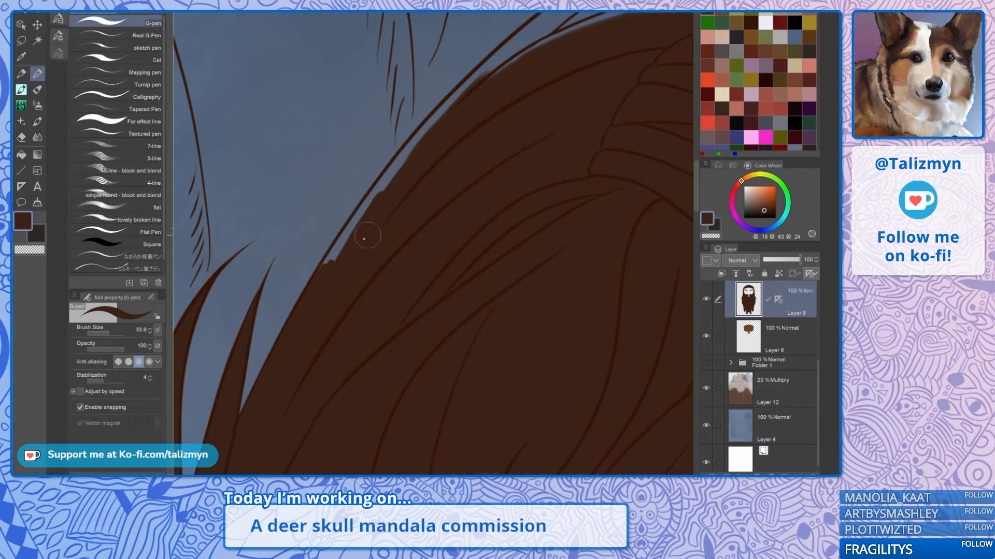
mouse_move(363, 239)
left_mouse_down()
mouse_move(329, 272)
mouse_move(366, 218)
left_mouse_up()
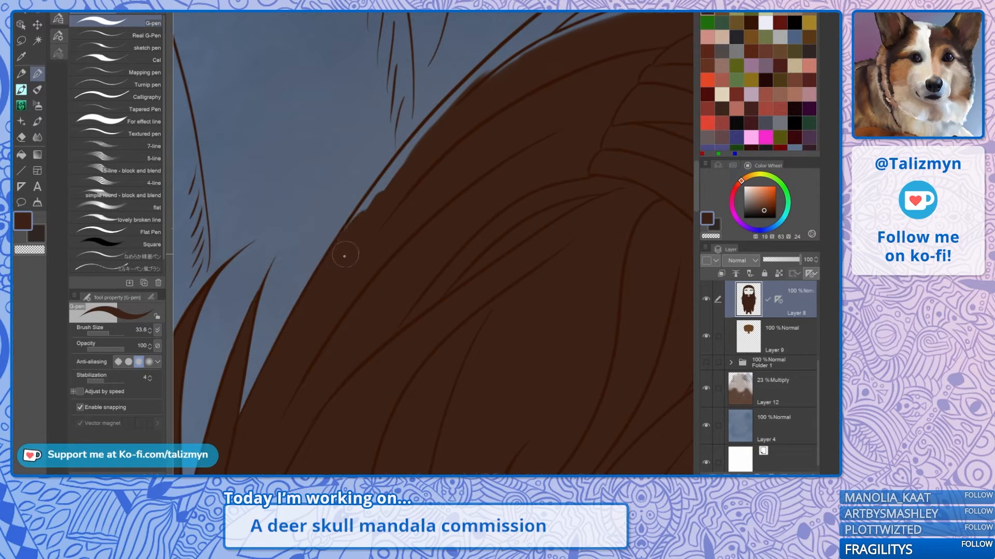
left_click_drag(344, 254, 377, 197)
left_click_drag(358, 236, 395, 180)
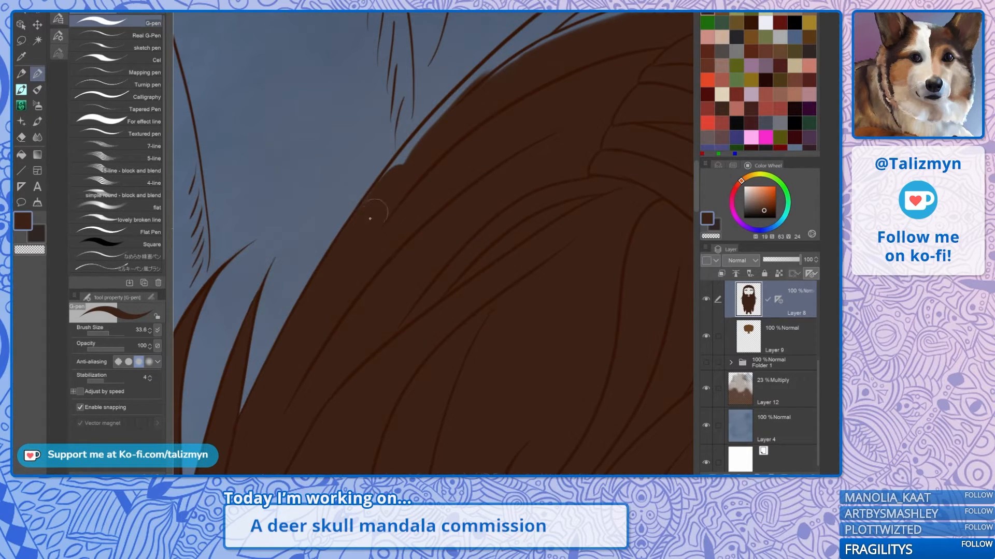
mouse_move(360, 228)
left_mouse_down()
mouse_move(418, 142)
mouse_move(386, 168)
mouse_move(374, 208)
left_mouse_up()
Step: Cover the faded hair edge beneath the loose strands with dark brown, finishing near the band with the G-pen at 22.2
scroll(440, 224, "up", 2)
mouse_move(306, 221)
left_mouse_down()
mouse_move(303, 259)
mouse_move(452, 128)
mouse_move(509, 100)
mouse_move(461, 119)
mouse_move(403, 215)
left_mouse_up()
key("ctrl+z")
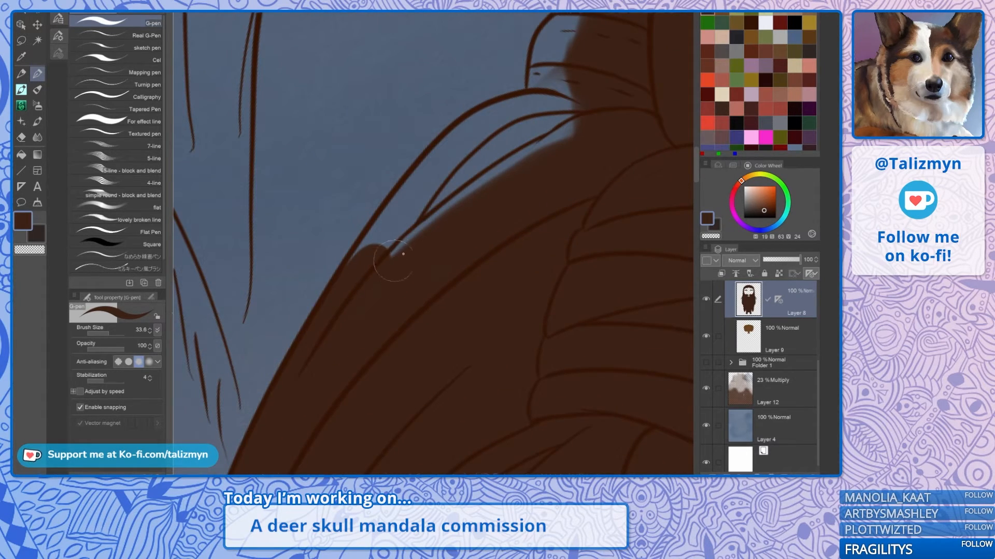
left_click_drag(444, 228, 606, 121)
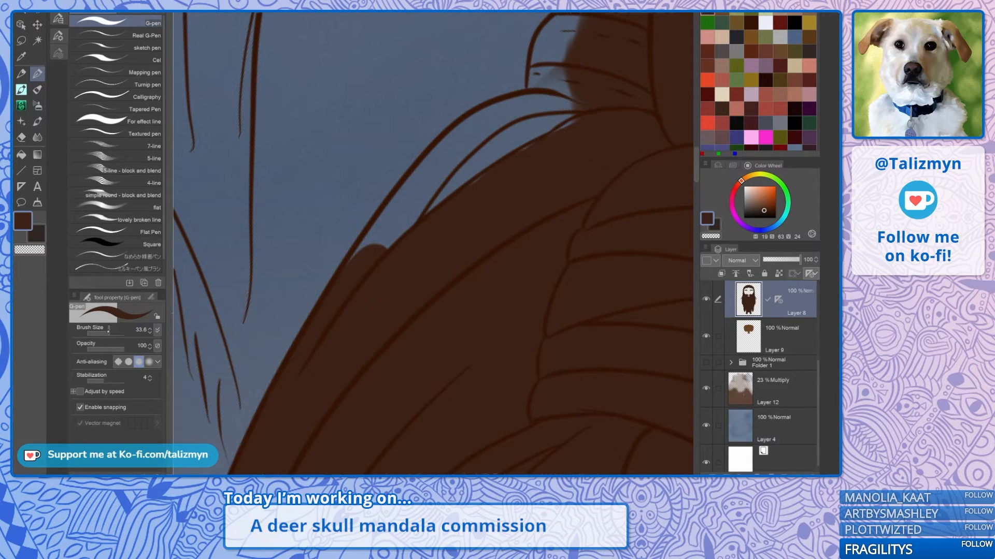
left_click(108, 332)
scroll(433, 242, "up", 2)
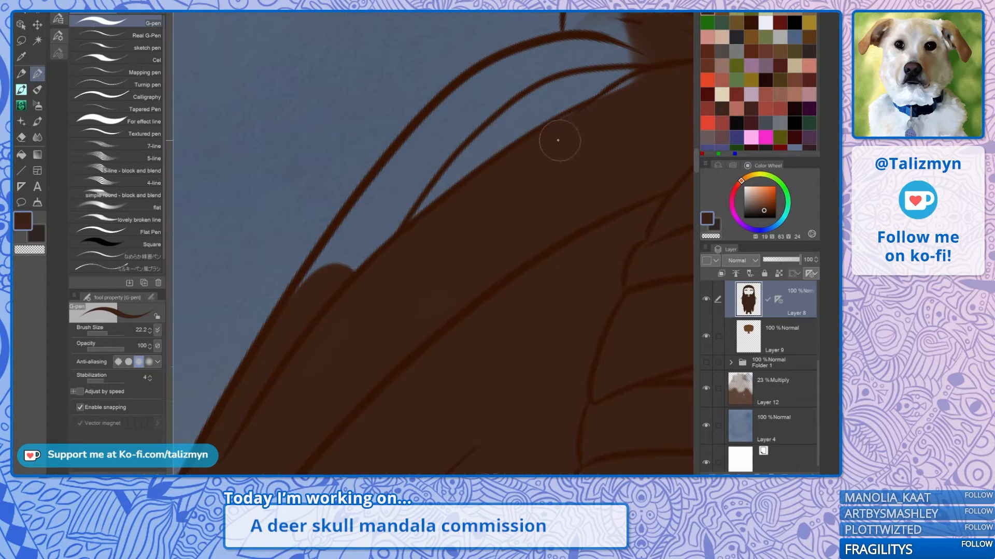
left_click_drag(620, 110, 650, 91)
Step: Reduce the G-pen to 11.9 and fill the loose outer strand and the wrapped band above it with dark brown
key("bracketleft")
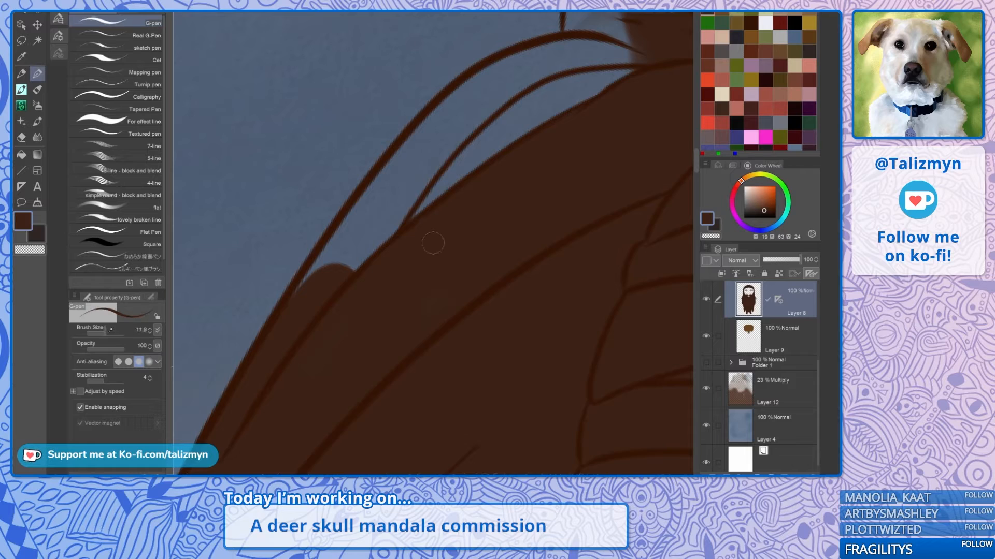
mouse_move(303, 289)
left_mouse_down()
mouse_move(340, 236)
mouse_move(300, 293)
mouse_move(390, 167)
mouse_move(501, 73)
mouse_move(580, 52)
mouse_move(475, 81)
mouse_move(440, 113)
mouse_move(531, 64)
mouse_move(428, 157)
mouse_move(452, 140)
mouse_move(393, 210)
mouse_move(379, 236)
mouse_move(408, 198)
mouse_move(355, 281)
mouse_move(384, 216)
mouse_move(336, 269)
mouse_move(446, 131)
left_mouse_up()
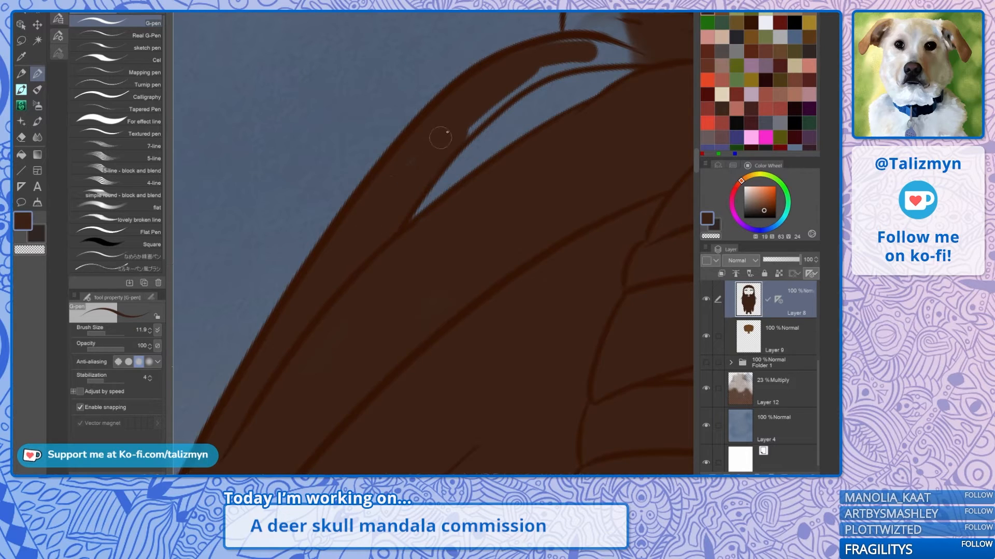
mouse_move(495, 215)
left_mouse_down()
mouse_move(427, 298)
mouse_move(459, 323)
left_mouse_up()
mouse_move(460, 143)
left_mouse_down()
mouse_move(550, 123)
mouse_move(470, 158)
mouse_move(502, 143)
left_mouse_up()
mouse_move(455, 171)
left_mouse_down()
mouse_move(410, 222)
mouse_move(398, 265)
left_mouse_up()
left_click_drag(457, 136, 397, 290)
mouse_move(403, 216)
left_mouse_down()
mouse_move(402, 256)
mouse_move(400, 198)
mouse_move(397, 215)
mouse_move(417, 154)
mouse_move(451, 126)
mouse_move(437, 130)
mouse_move(423, 171)
mouse_move(454, 148)
mouse_move(416, 233)
mouse_move(431, 209)
mouse_move(453, 204)
mouse_move(450, 254)
mouse_move(482, 260)
left_mouse_up()
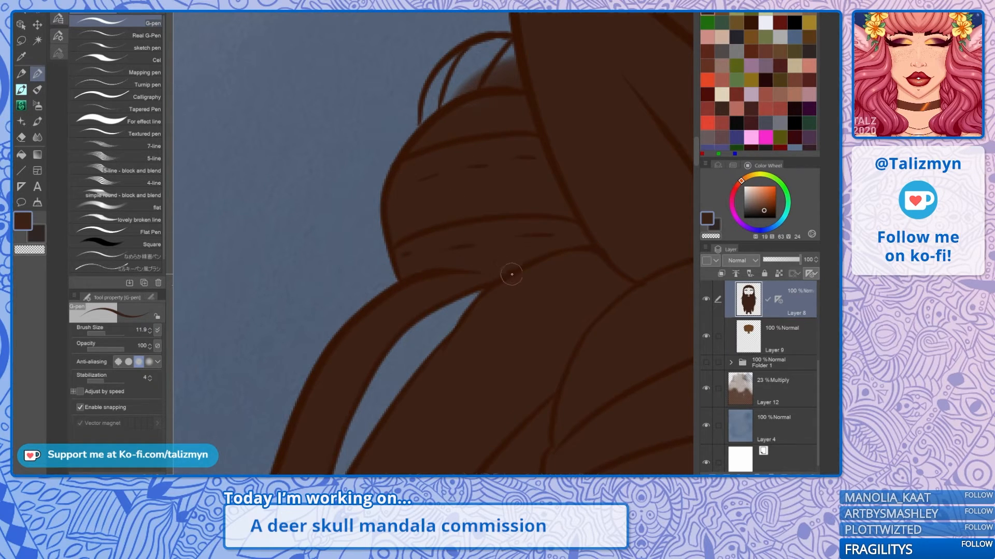
key("e")
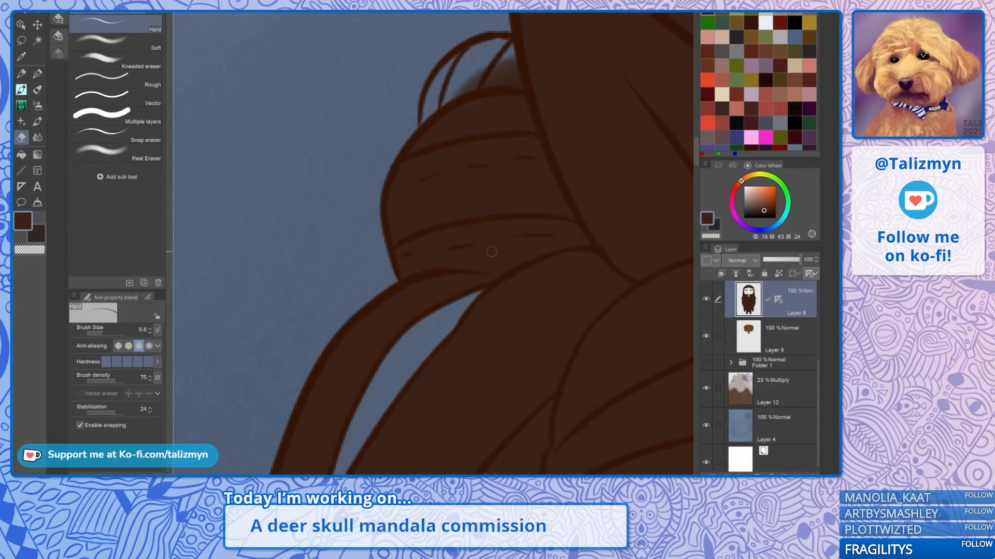
key("p")
Step: Fill the small looped end above the wrapped band and the start of the adjacent braid's outer edge with dark brown
scroll(528, 207, "down", 5)
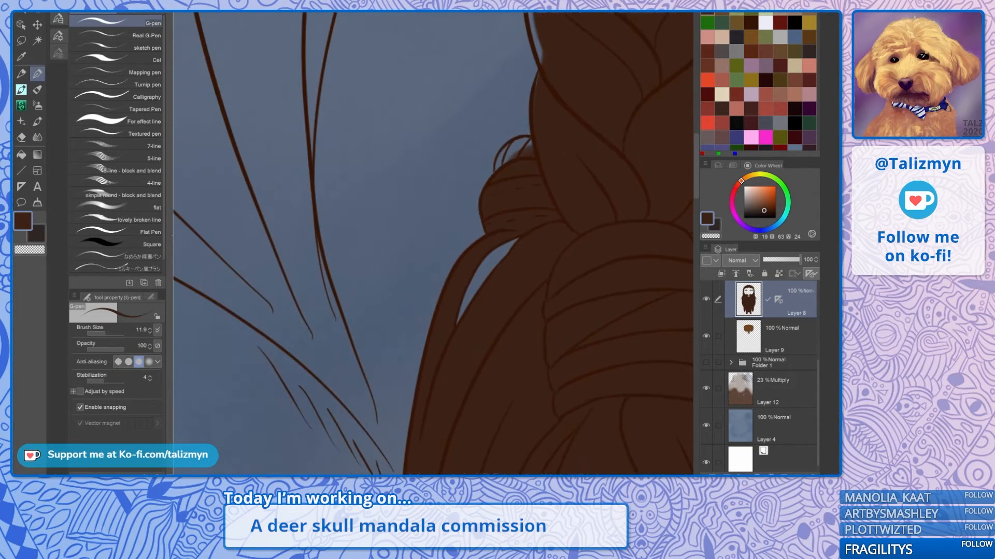
left_click_drag(529, 171, 430, 259)
left_click_drag(430, 156, 518, 192)
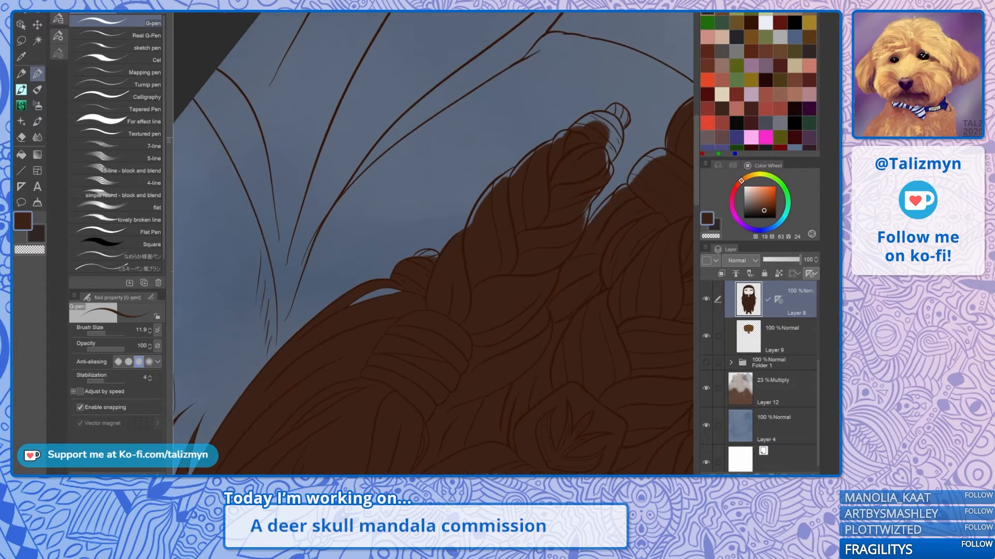
scroll(433, 243, "up", 5)
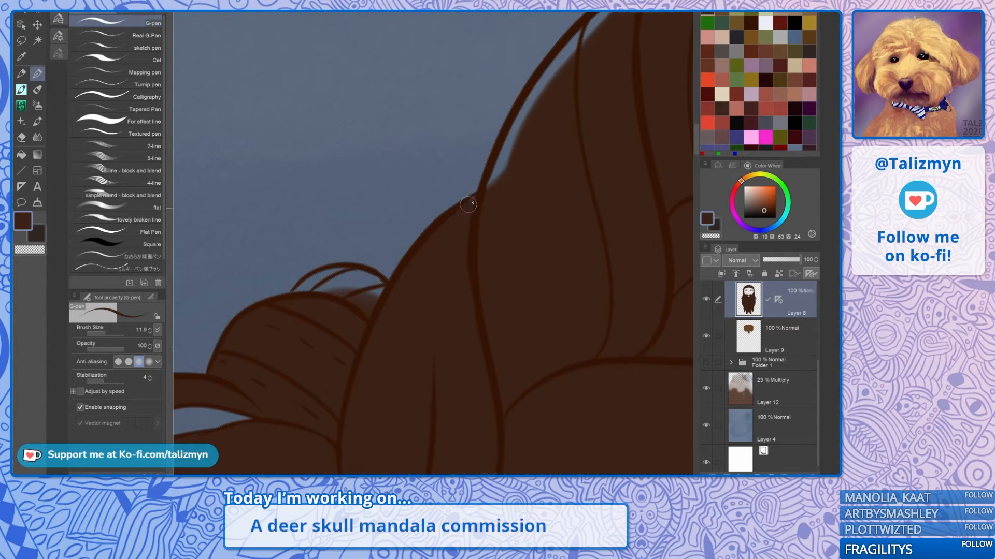
scroll(513, 148, "up", 2)
mouse_move(386, 284)
left_mouse_down()
mouse_move(391, 239)
mouse_move(553, 152)
left_mouse_up()
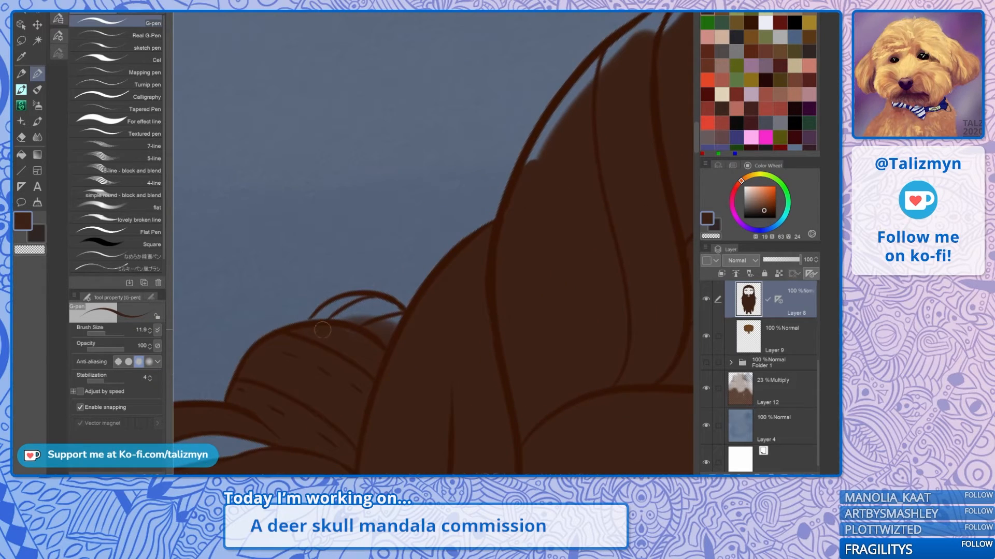
mouse_move(330, 310)
left_mouse_down()
mouse_move(319, 323)
mouse_move(365, 302)
mouse_move(386, 306)
mouse_move(397, 324)
left_mouse_up()
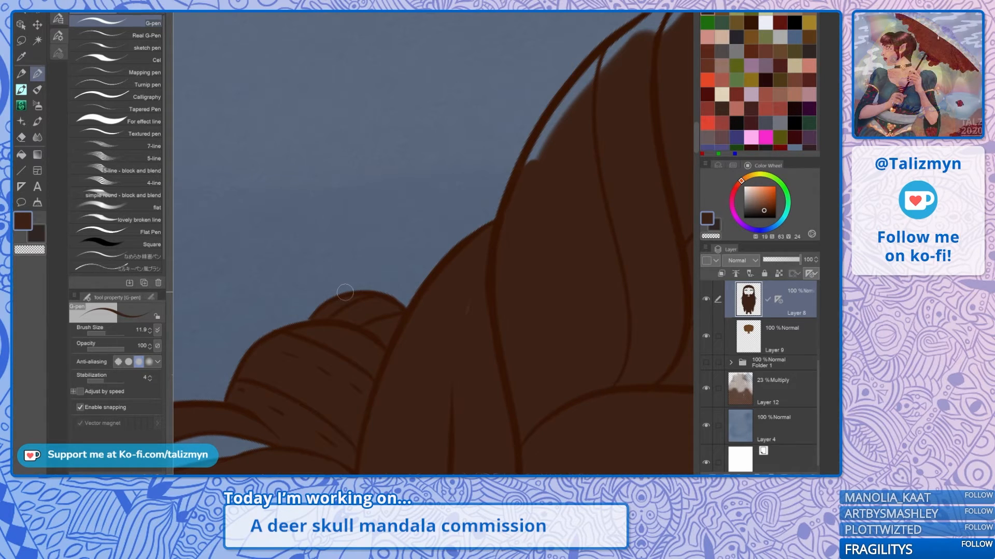
Step: Fill the pale gaps along the hanging braid's outer outline with dark brown toward its wrapped tip
scroll(484, 247, "down", 5)
mouse_move(553, 183)
left_mouse_down()
mouse_move(477, 254)
mouse_move(445, 265)
mouse_move(551, 193)
left_mouse_up()
scroll(477, 254, "up", 3)
scroll(445, 266, "up", 2)
left_click_drag(303, 358, 325, 311)
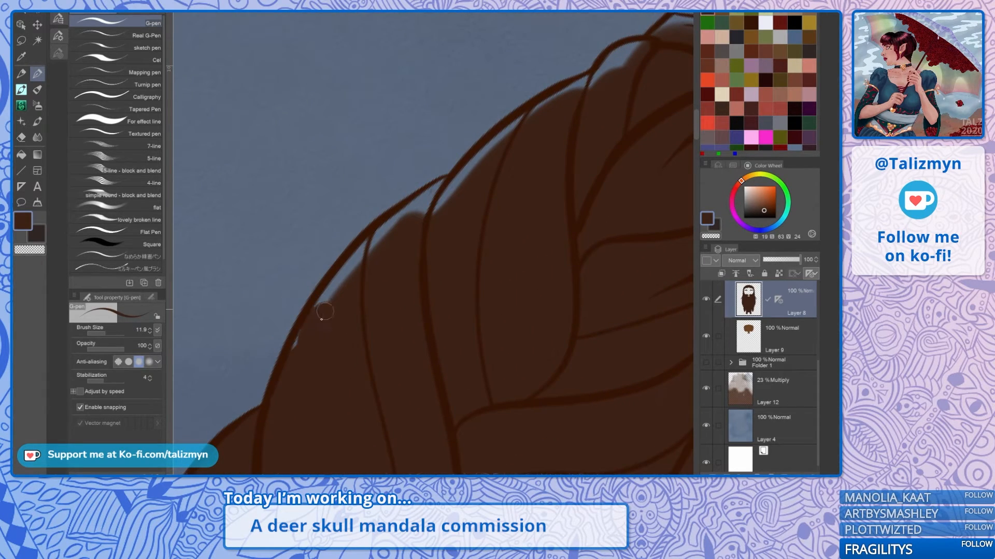
mouse_move(297, 349)
left_mouse_down()
mouse_move(365, 250)
mouse_move(434, 193)
mouse_move(456, 189)
mouse_move(517, 126)
mouse_move(580, 88)
mouse_move(375, 297)
mouse_move(401, 254)
mouse_move(523, 182)
mouse_move(551, 174)
mouse_move(615, 203)
mouse_move(515, 187)
left_mouse_up()
Step: Fill the hanging braid's wrapped tip and the small end cap beyond it with dark brown
mouse_move(505, 299)
left_mouse_down()
mouse_move(497, 333)
mouse_move(524, 278)
mouse_move(511, 310)
mouse_move(534, 232)
mouse_move(532, 192)
left_mouse_up()
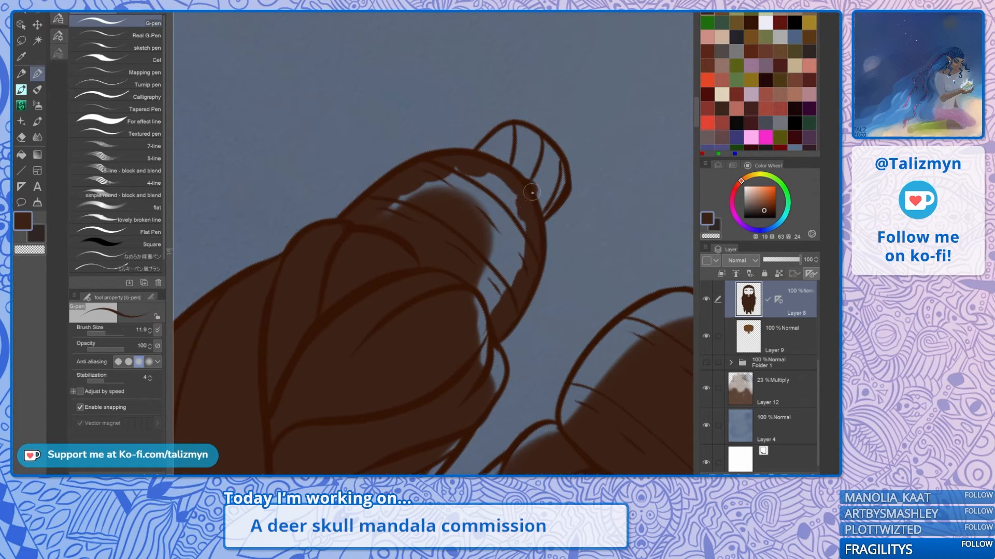
mouse_move(482, 170)
left_mouse_down()
mouse_move(506, 145)
mouse_move(500, 132)
mouse_move(512, 135)
mouse_move(478, 159)
mouse_move(520, 135)
mouse_move(512, 130)
mouse_move(561, 183)
mouse_move(541, 213)
mouse_move(522, 165)
mouse_move(528, 146)
mouse_move(504, 152)
mouse_move(475, 181)
mouse_move(490, 147)
left_mouse_up()
key("ctrl+z")
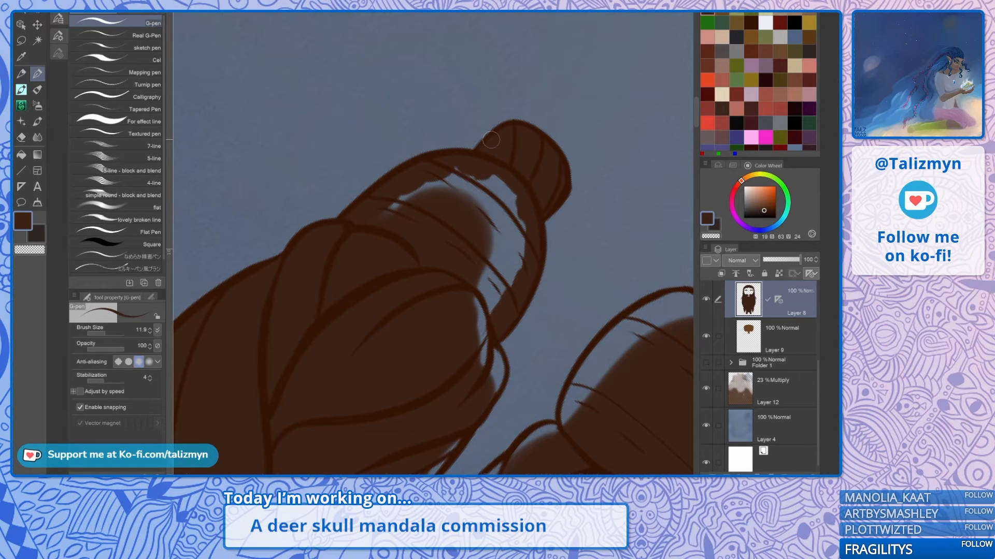
mouse_move(483, 193)
left_mouse_down()
mouse_move(490, 217)
mouse_move(486, 202)
mouse_move(503, 192)
mouse_move(523, 203)
mouse_move(516, 259)
mouse_move(485, 300)
mouse_move(474, 274)
mouse_move(480, 186)
mouse_move(446, 176)
mouse_move(404, 194)
mouse_move(384, 147)
mouse_move(444, 80)
left_mouse_up()
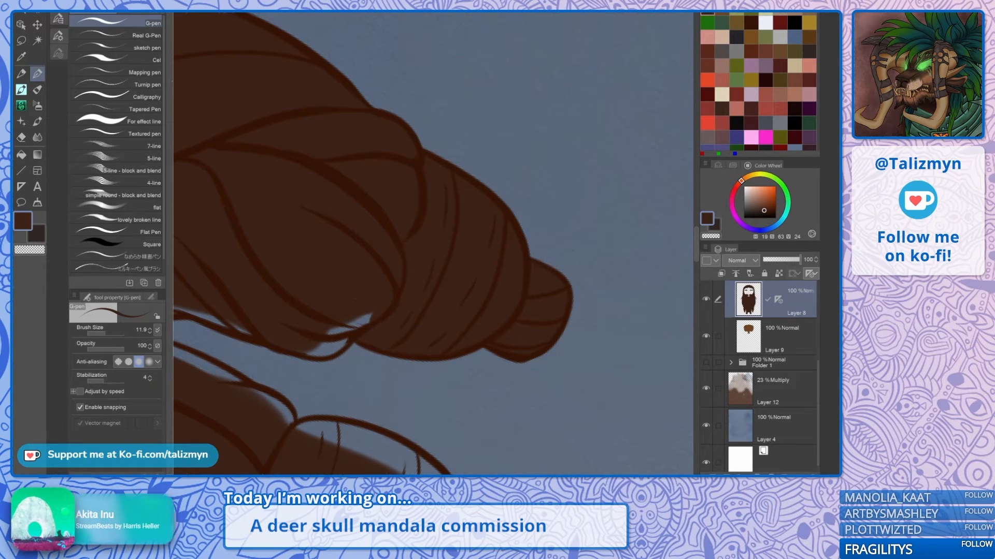
Step: Fill the gaps on the hanging braid's inner side just above the wrapped tip with dark brown
scroll(492, 261, "down", 4)
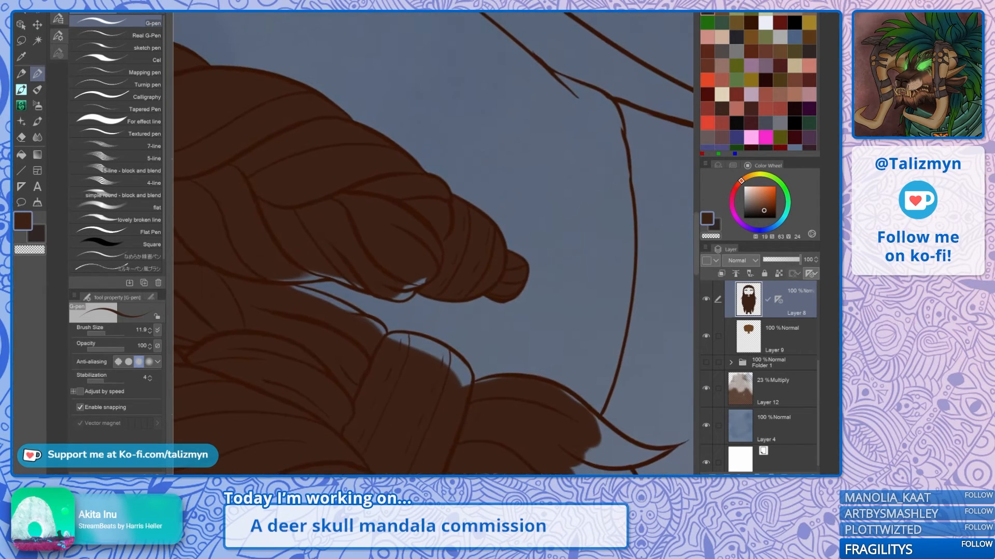
left_click_drag(493, 261, 450, 338)
scroll(379, 243, "up", 4)
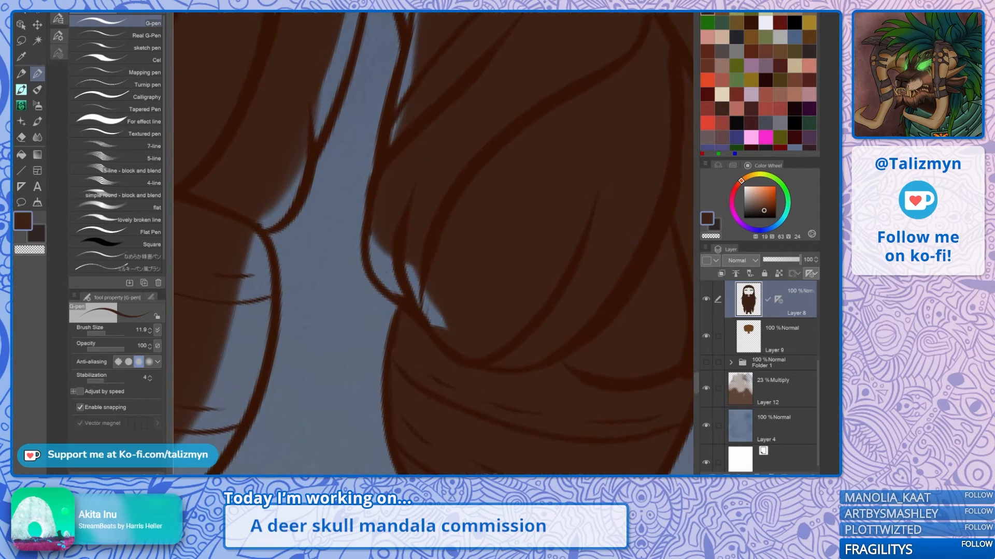
mouse_move(379, 244)
left_mouse_down()
mouse_move(400, 285)
mouse_move(383, 266)
mouse_move(388, 273)
mouse_move(453, 328)
mouse_move(420, 331)
left_mouse_up()
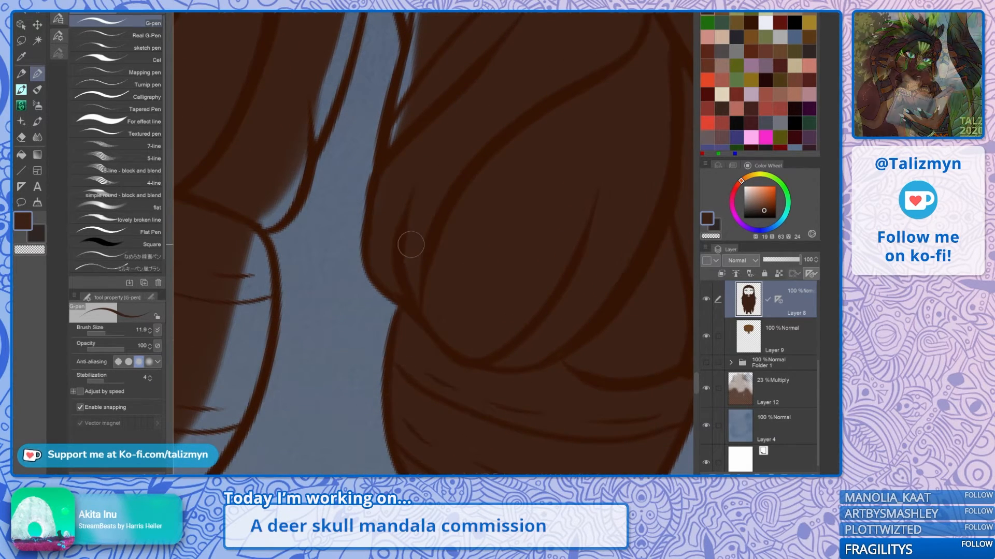
Step: Fill the facing edges of the hanging braid and the neighbouring braid with dark brown, leaving the background gap between them clear
left_click_drag(411, 244, 369, 461)
mouse_move(358, 372)
left_mouse_down()
mouse_move(381, 246)
mouse_move(346, 421)
mouse_move(376, 295)
mouse_move(371, 185)
mouse_move(362, 162)
mouse_move(368, 218)
mouse_move(341, 73)
mouse_move(360, 109)
left_mouse_up()
mouse_move(293, 274)
left_mouse_down()
mouse_move(262, 357)
mouse_move(302, 257)
mouse_move(324, 133)
left_mouse_up()
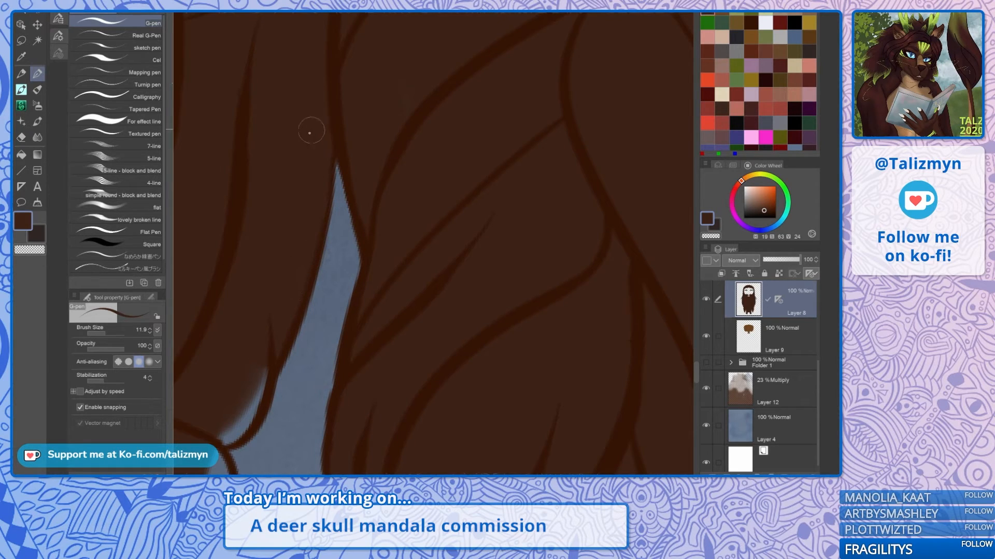
left_click_drag(239, 298, 397, 188)
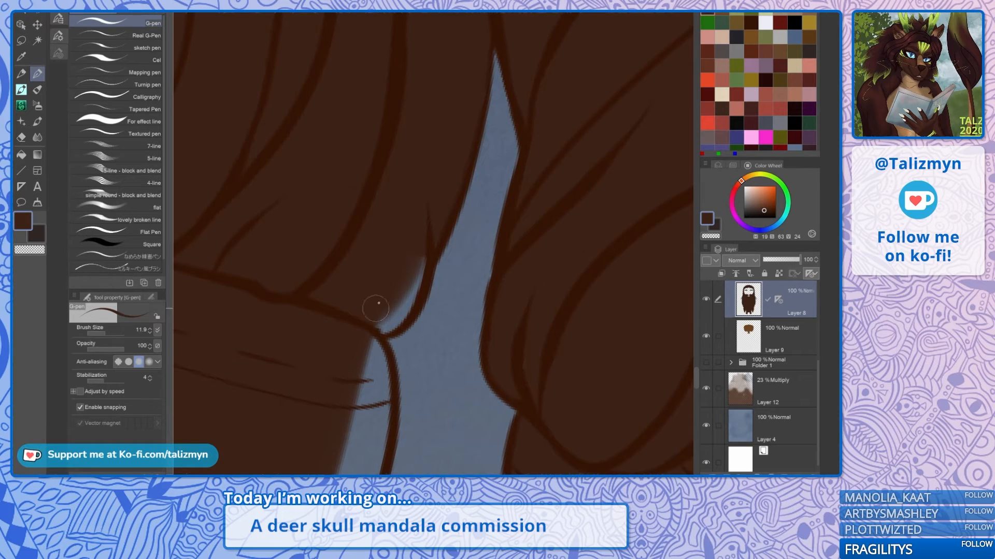
mouse_move(378, 303)
left_mouse_down()
mouse_move(408, 297)
mouse_move(418, 244)
left_mouse_up()
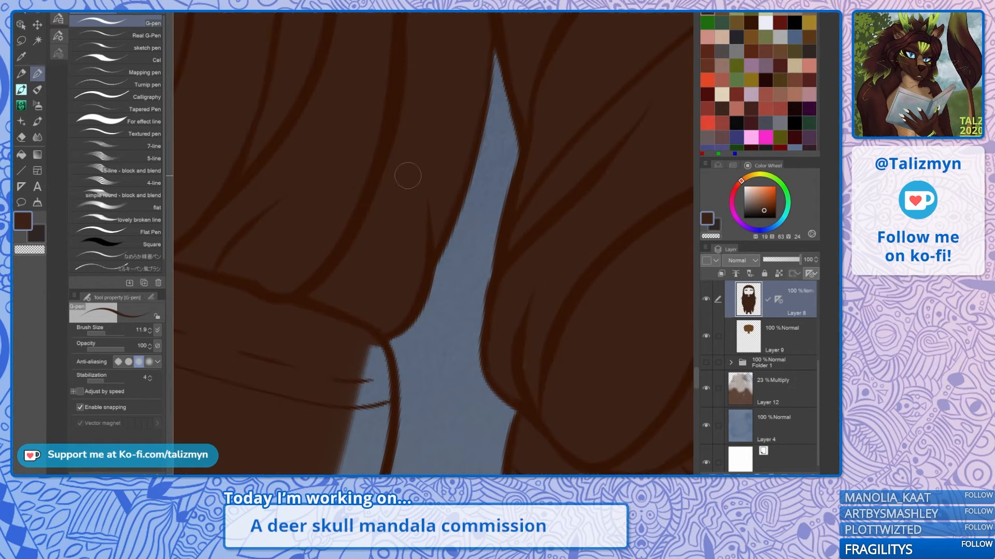
Step: Fill the unpainted edge of the neighbouring braid's wide wrapped band with dark brown up to its outline
scroll(408, 176, "down", 3)
left_click_drag(394, 306, 446, 173)
scroll(433, 243, "up", 2)
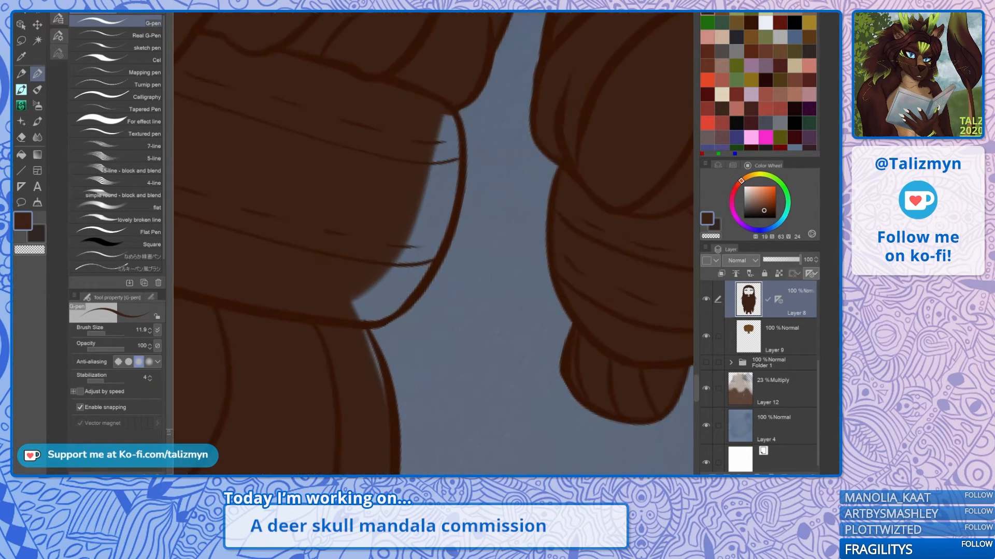
mouse_move(409, 250)
left_mouse_down()
mouse_move(373, 310)
mouse_move(401, 285)
mouse_move(451, 192)
mouse_move(447, 115)
mouse_move(421, 233)
mouse_move(405, 245)
mouse_move(402, 166)
mouse_move(420, 89)
left_mouse_up()
left_click_drag(668, 332, 179, 168)
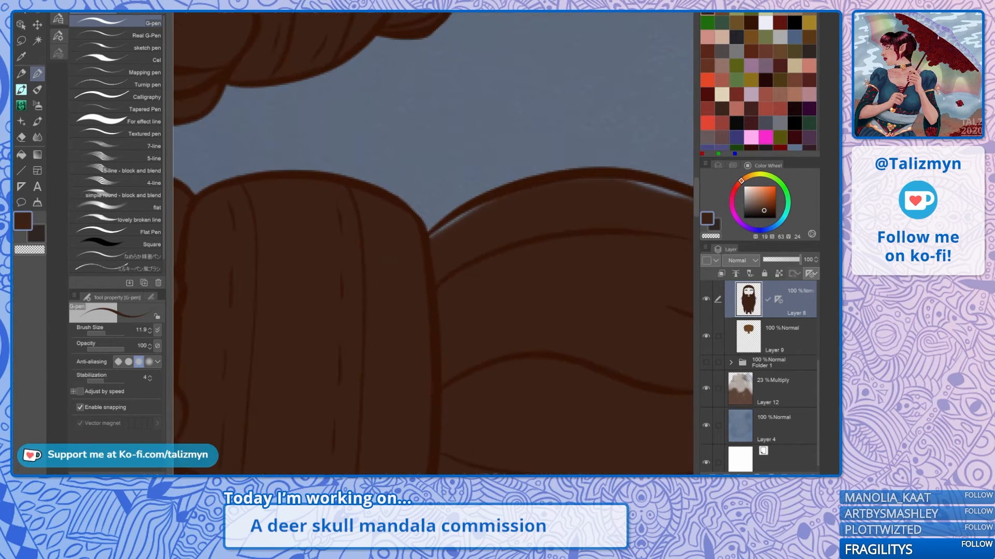
Step: Fill the outer edge of the tuft below the wide band and its curved pointed tip with dark brown
mouse_move(461, 230)
left_mouse_down()
mouse_move(437, 238)
mouse_move(509, 204)
left_mouse_up()
left_click_drag(403, 223, 241, 244)
left_click_drag(581, 234, 482, 215)
mouse_move(373, 348)
left_mouse_down()
mouse_move(400, 325)
mouse_move(415, 283)
mouse_move(540, 198)
mouse_move(524, 207)
mouse_move(591, 145)
mouse_move(599, 78)
mouse_move(606, 212)
mouse_move(566, 294)
mouse_move(596, 156)
mouse_move(548, 239)
mouse_move(527, 253)
mouse_move(495, 255)
mouse_move(488, 239)
mouse_move(545, 244)
mouse_move(561, 271)
left_mouse_up()
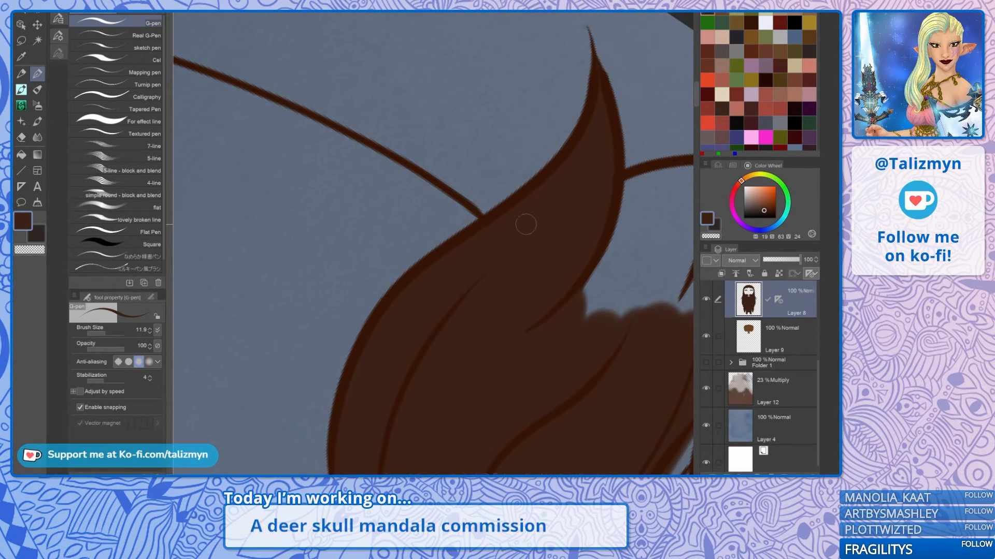
Step: Reset the canvas rotation to upright and turn off snapping for the G-pen at the unfilled lower tufts
scroll(526, 224, "down", 5)
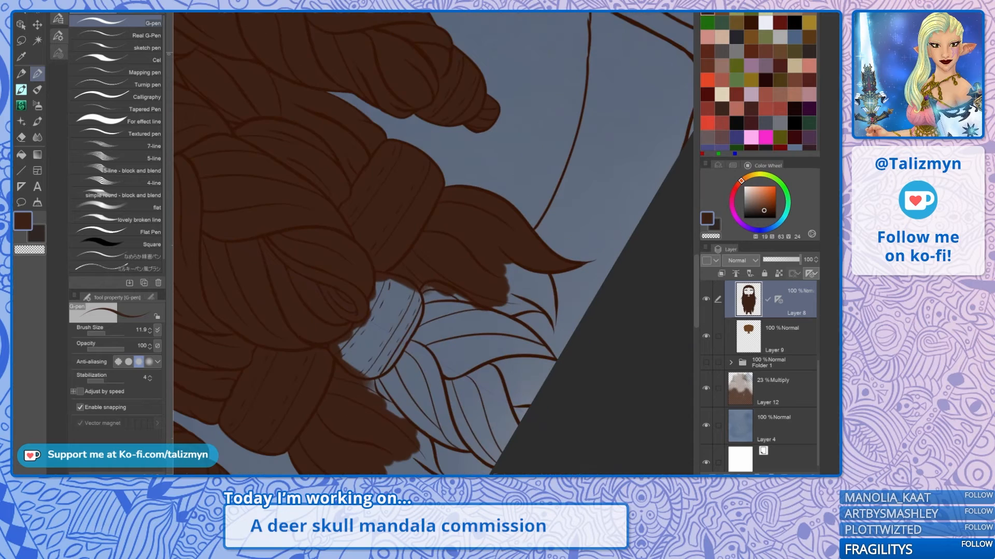
scroll(474, 296, "down", 4)
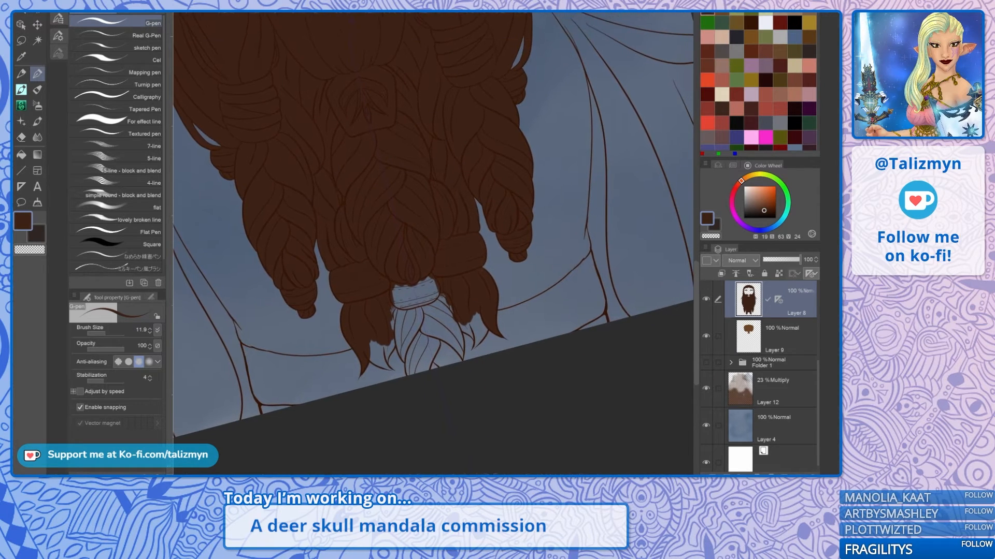
scroll(456, 384, "up", 5)
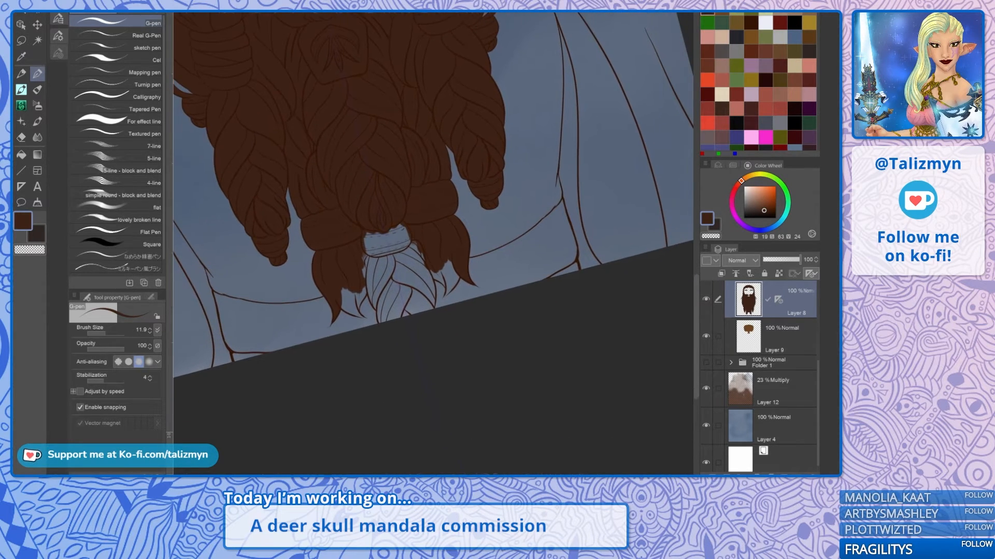
key("ctrl+at")
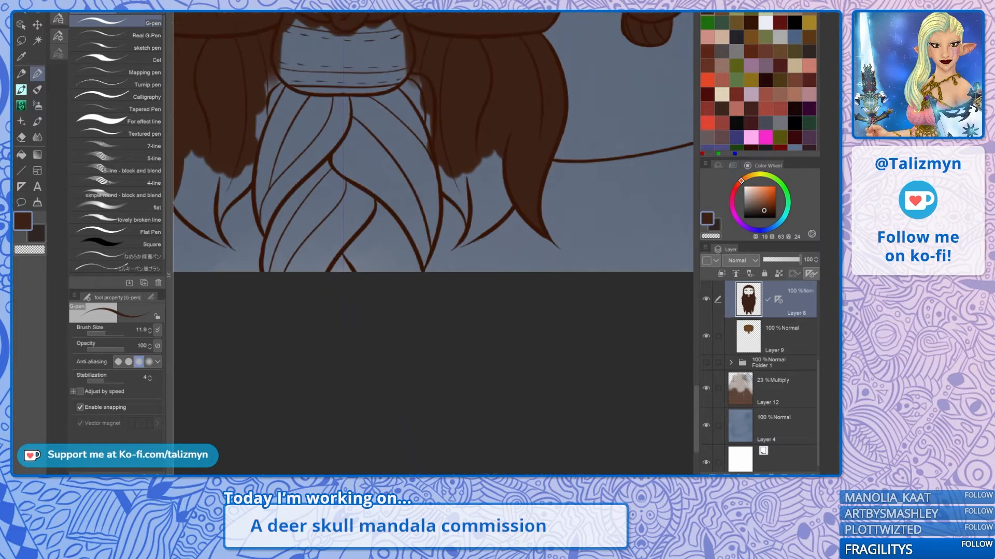
left_click_drag(414, 218, 458, 332)
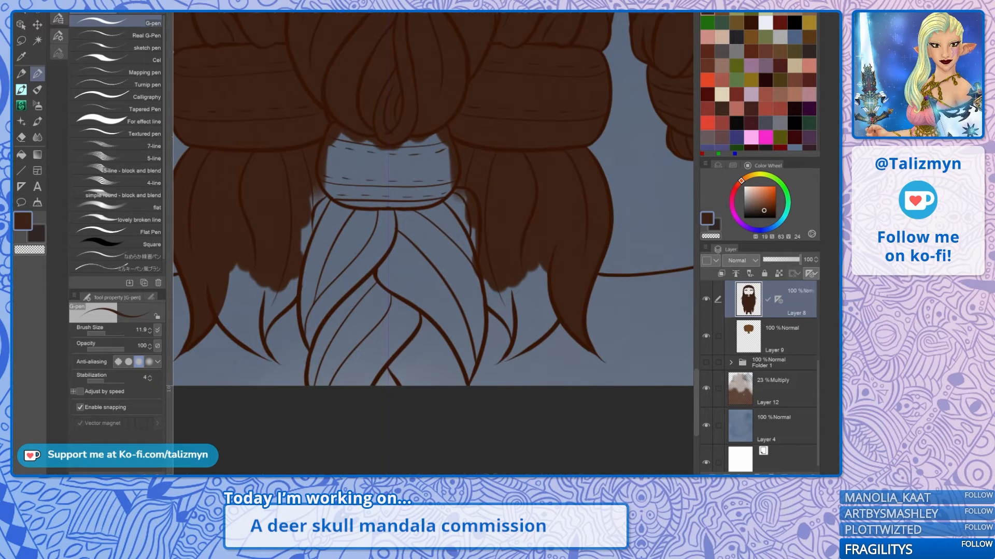
left_click(79, 407)
scroll(525, 301, "up", 5)
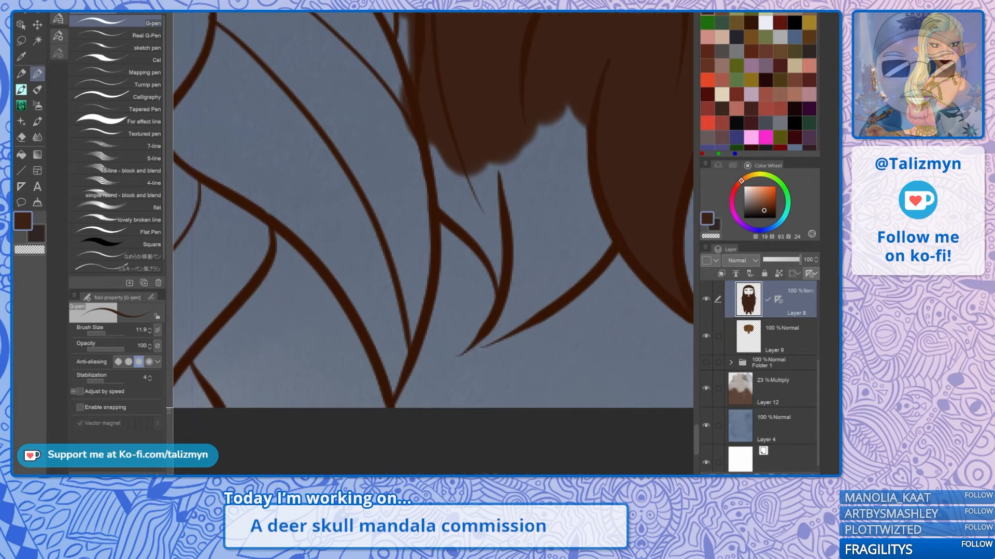
Step: Fill the unpainted lower tuft beside the central braid with dark brown up to its curved pointed outline
mouse_move(522, 302)
left_mouse_down()
mouse_move(507, 318)
mouse_move(580, 267)
mouse_move(602, 213)
left_mouse_up()
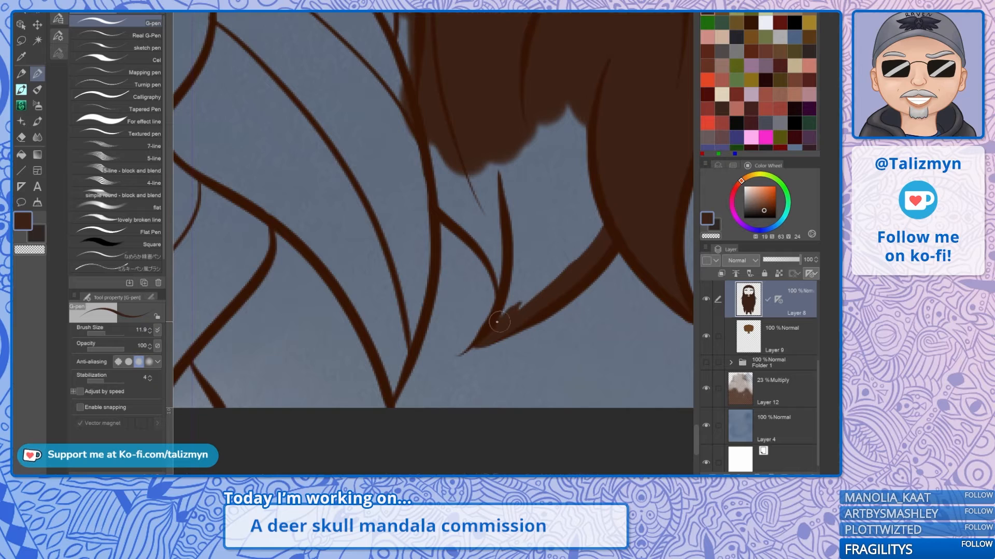
mouse_move(497, 322)
left_mouse_down()
mouse_move(531, 223)
mouse_move(549, 270)
mouse_move(593, 243)
left_mouse_up()
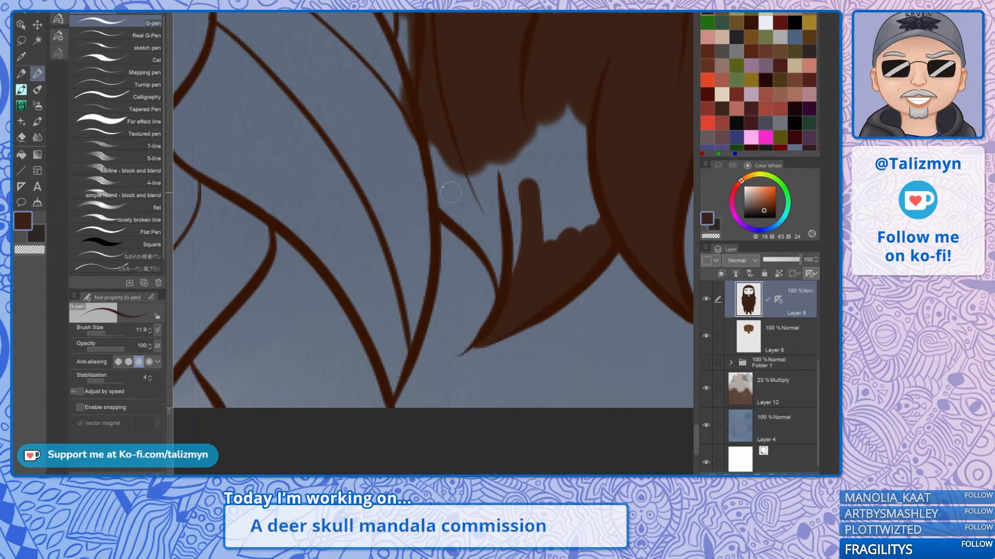
mouse_move(450, 192)
left_mouse_down()
mouse_move(437, 176)
mouse_move(509, 289)
mouse_move(510, 171)
mouse_move(490, 151)
mouse_move(495, 241)
mouse_move(479, 206)
left_mouse_up()
mouse_move(484, 149)
left_mouse_down()
mouse_move(523, 151)
mouse_move(541, 197)
mouse_move(544, 120)
mouse_move(578, 217)
mouse_move(569, 112)
mouse_move(578, 130)
left_mouse_up()
scroll(560, 200, "down", 4)
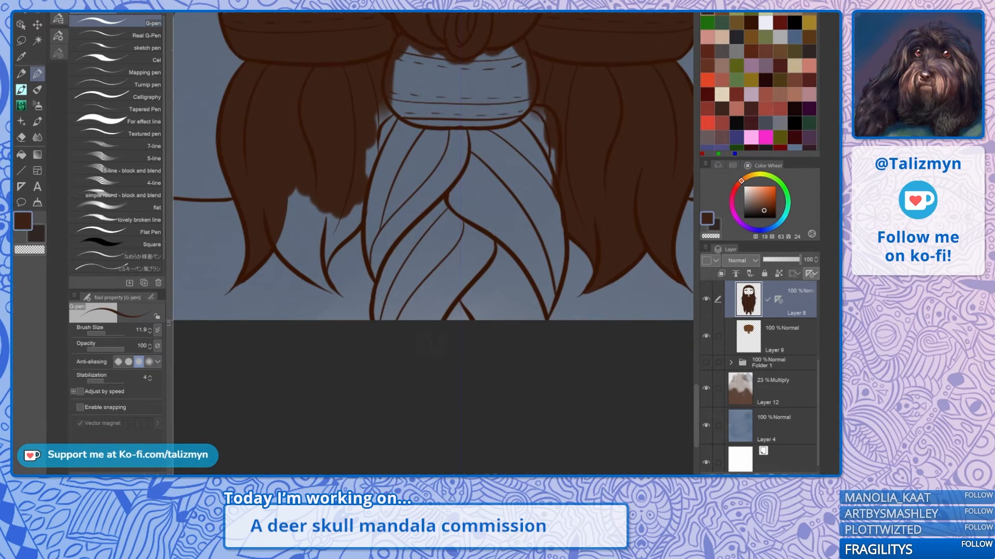
Step: Fill both outer edges of the central braid below its band with dark brown, redoing the uneven strokes along the outline
scroll(427, 293, "up", 3)
mouse_move(376, 281)
left_mouse_down()
mouse_move(359, 324)
mouse_move(396, 217)
mouse_move(356, 264)
mouse_move(363, 109)
mouse_move(402, 49)
left_mouse_up()
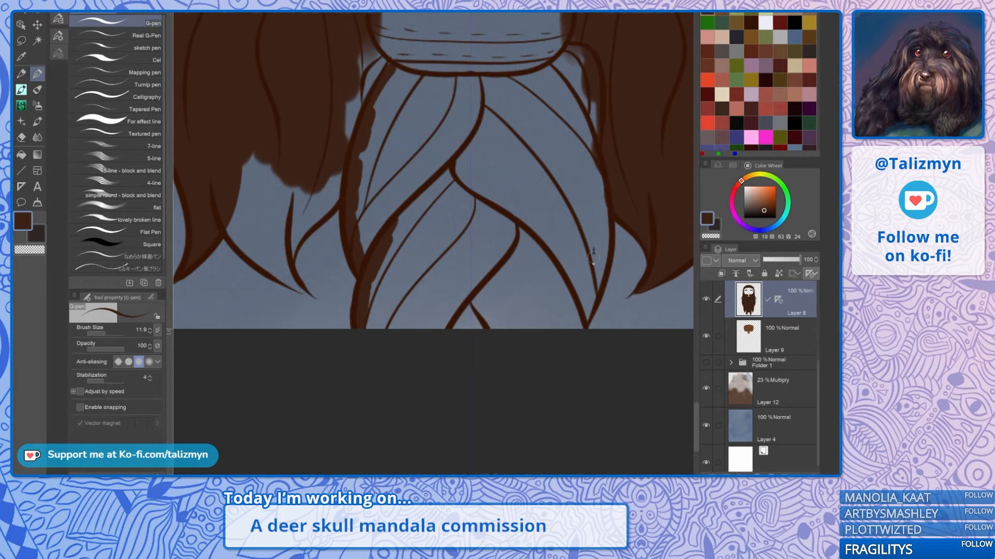
mouse_move(593, 258)
left_mouse_down()
mouse_move(585, 302)
mouse_move(606, 237)
left_mouse_up()
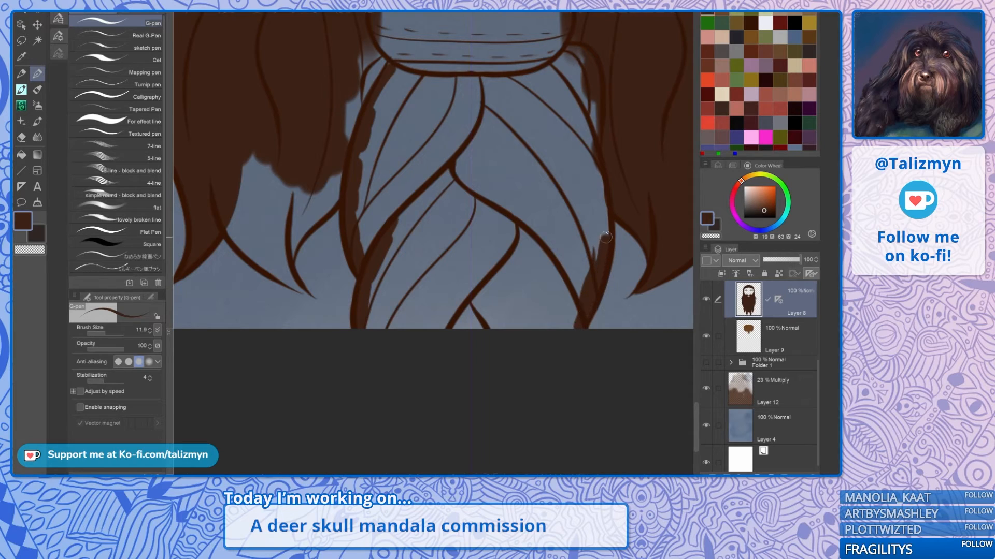
key("ctrl+z")
key("ctrl+z")
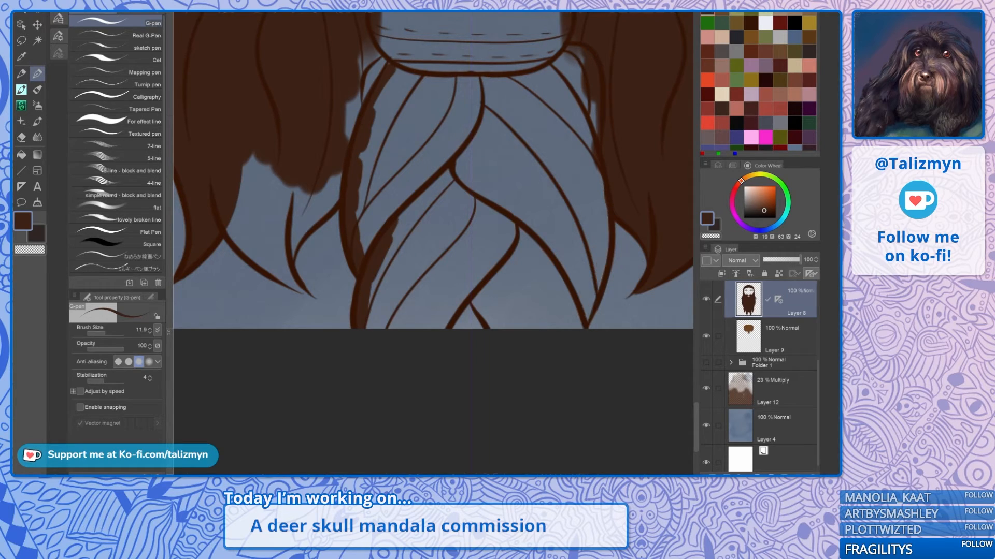
mouse_move(599, 194)
left_mouse_down()
mouse_move(607, 257)
mouse_move(576, 342)
left_mouse_up()
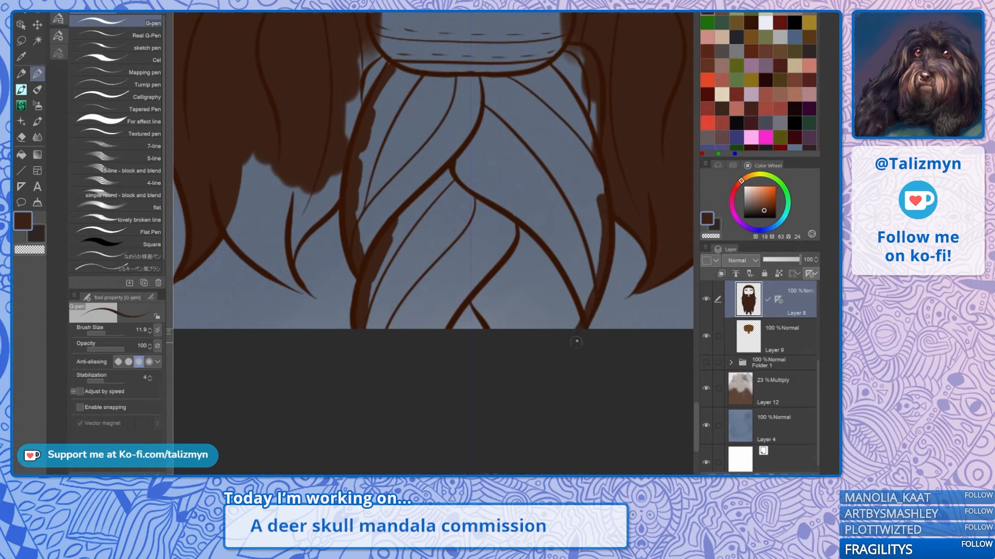
key("ctrl+z")
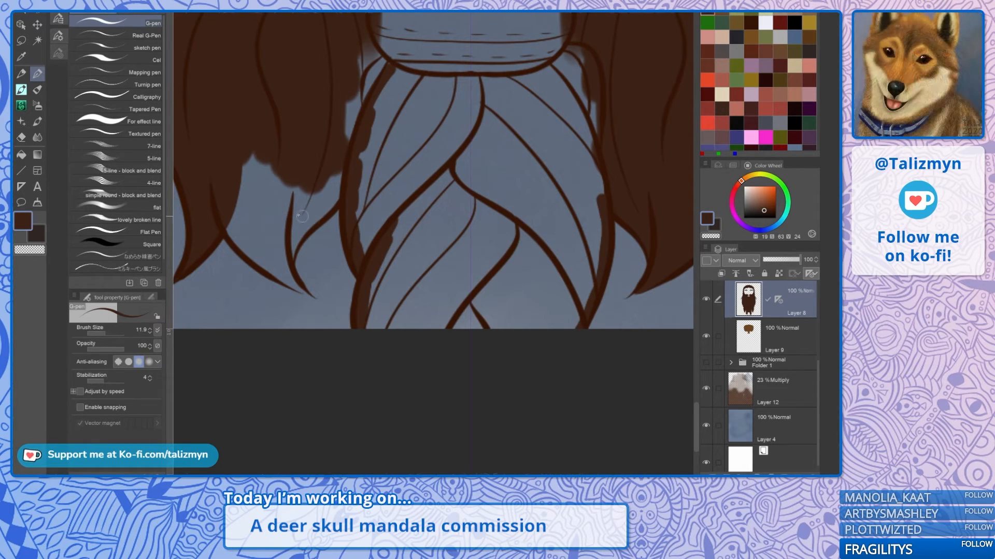
Step: Fill the outer edge and pointed tip of the opposite lower tuft with dark brown and erase the spill outside the outline
left_click_drag(253, 235, 368, 281)
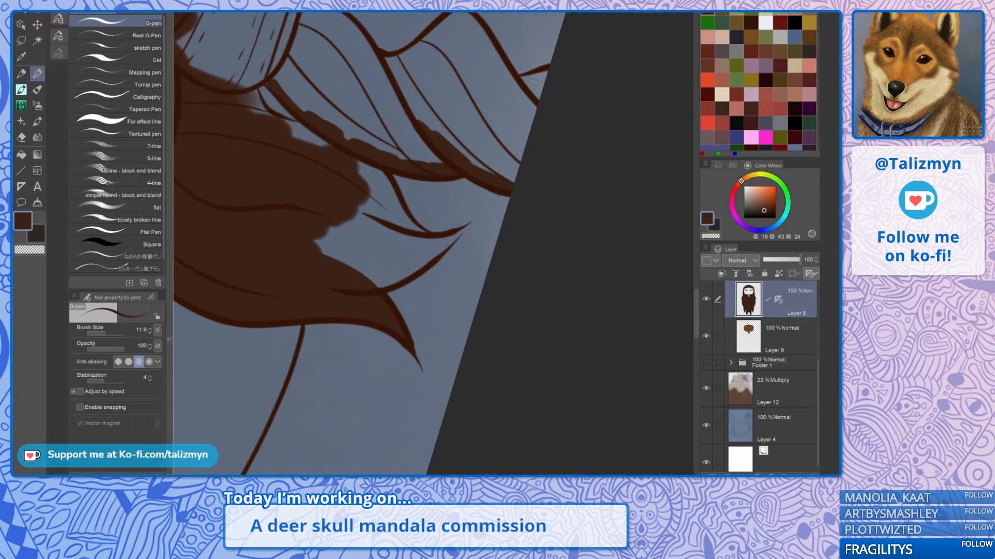
scroll(421, 369, "up", 2)
left_click_drag(317, 310, 379, 283)
left_click_drag(434, 242, 503, 191)
key("e")
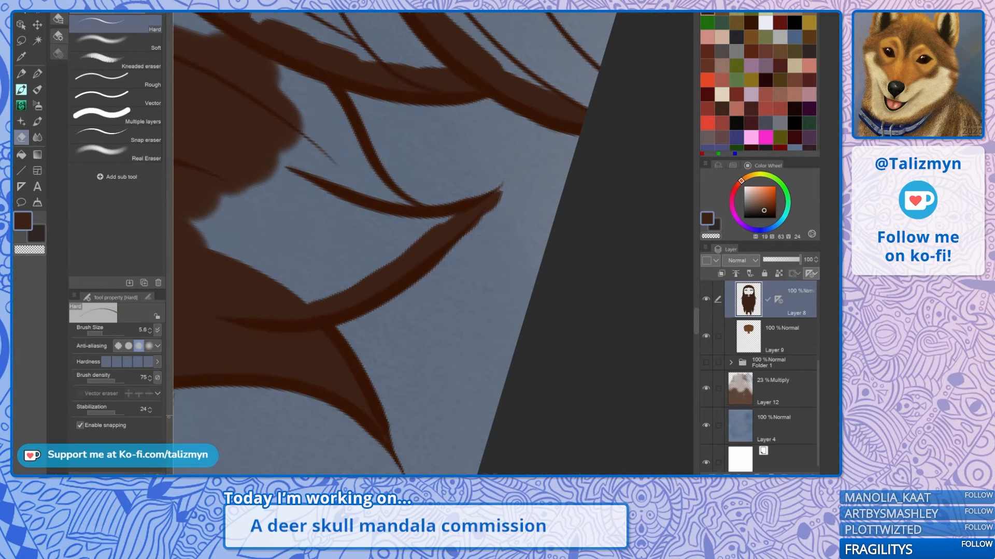
left_click_drag(453, 256, 468, 246)
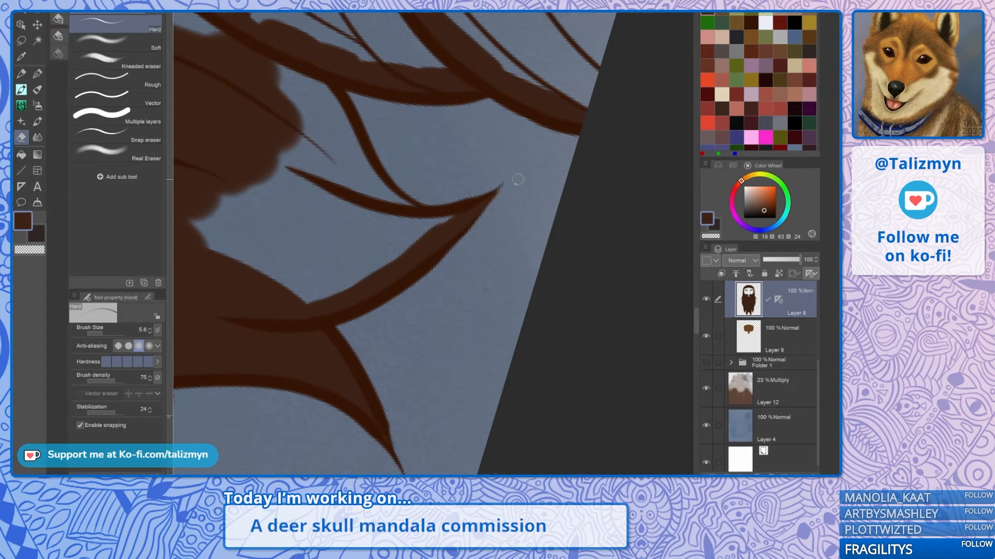
key("p")
left_click_drag(501, 182, 559, 201)
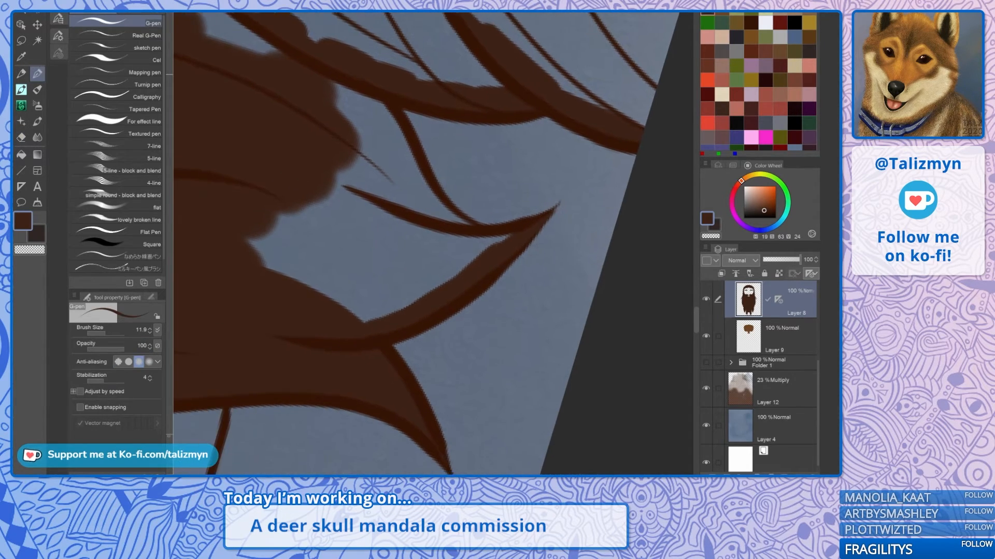
Step: Fill the remaining inside of that lower tuft with dark brown up to the existing hair fill
mouse_move(410, 217)
left_mouse_down()
mouse_move(422, 234)
mouse_move(473, 247)
mouse_move(506, 239)
left_mouse_up()
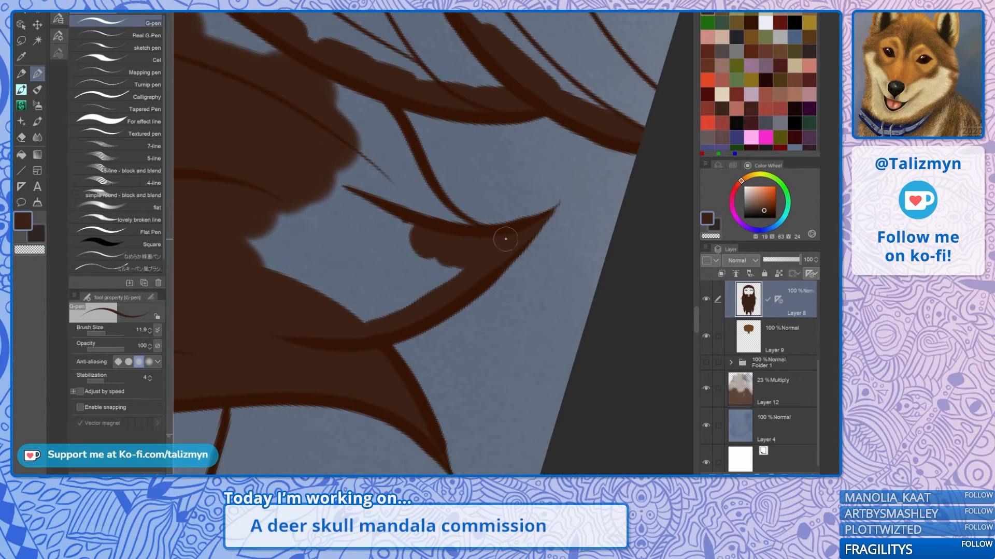
mouse_move(393, 199)
left_mouse_down()
mouse_move(464, 192)
mouse_move(479, 205)
left_mouse_up()
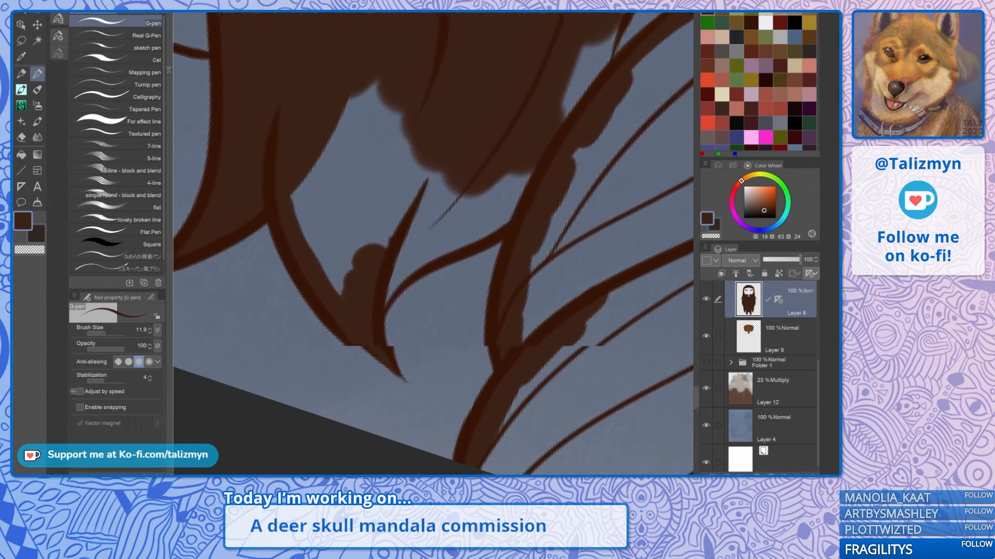
left_click_drag(380, 275, 370, 324)
mouse_move(380, 309)
left_mouse_down()
mouse_move(505, 220)
mouse_move(465, 236)
mouse_move(486, 210)
mouse_move(458, 217)
mouse_move(400, 277)
mouse_move(394, 265)
mouse_move(432, 192)
mouse_move(416, 188)
mouse_move(347, 316)
mouse_move(385, 192)
mouse_move(336, 296)
mouse_move(332, 257)
mouse_move(323, 269)
mouse_move(291, 213)
mouse_move(297, 270)
mouse_move(291, 239)
mouse_move(308, 276)
mouse_move(322, 253)
mouse_move(333, 269)
mouse_move(340, 190)
mouse_move(346, 220)
mouse_move(390, 128)
mouse_move(383, 99)
mouse_move(357, 96)
left_mouse_up()
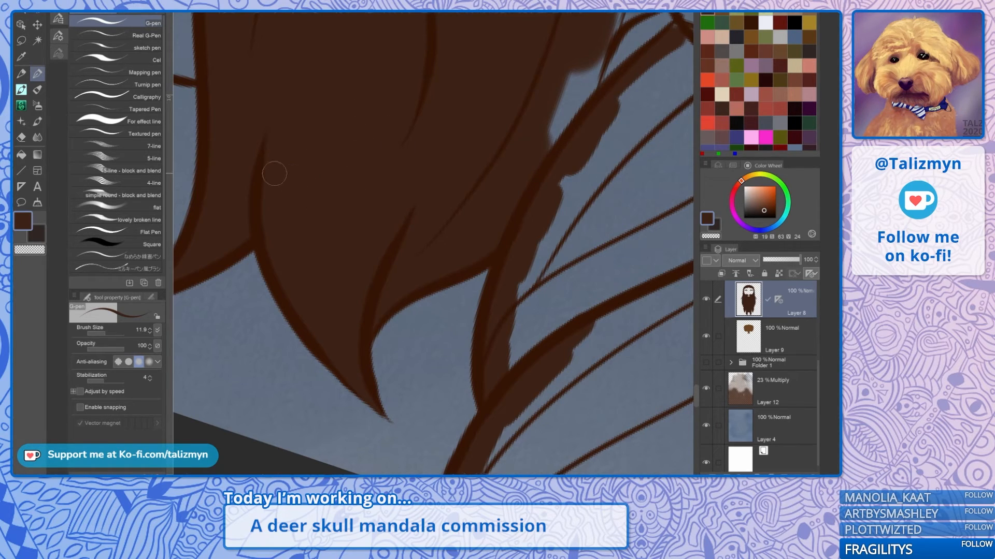
scroll(274, 173, "down", 3)
Step: Fill the gap beside the central band, the band itself and the whole central braid with dark brown, enlarging the G-pen to size 36
left_click_drag(461, 188, 381, 318)
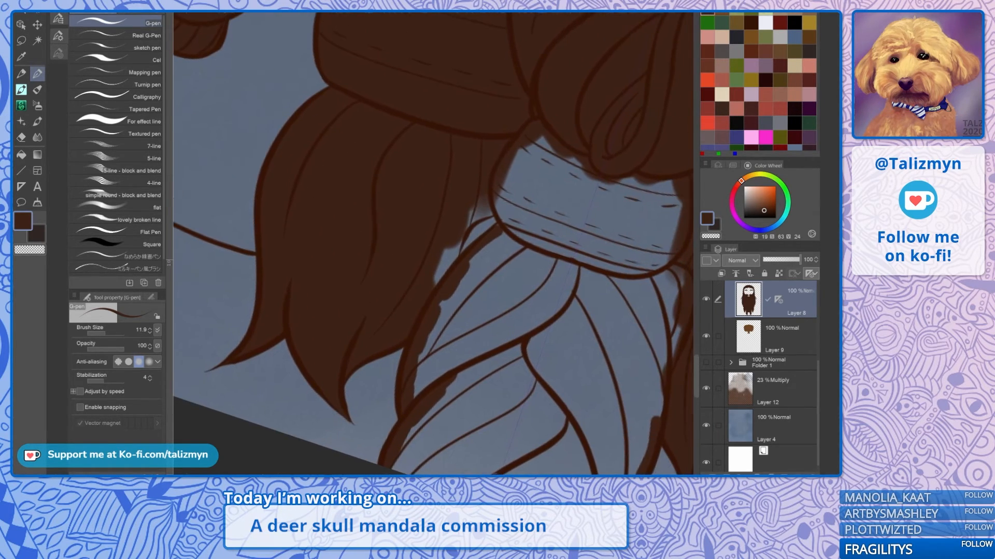
mouse_move(419, 275)
left_mouse_down()
mouse_move(500, 200)
mouse_move(492, 228)
mouse_move(470, 219)
mouse_move(552, 119)
mouse_move(492, 205)
mouse_move(570, 153)
mouse_move(454, 302)
mouse_move(430, 171)
left_mouse_up()
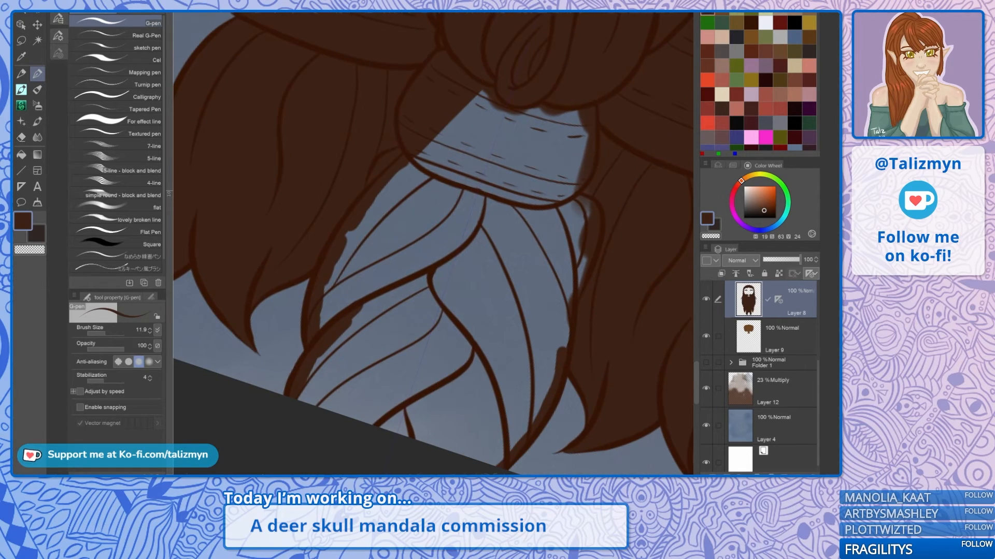
left_click(108, 334)
mouse_move(443, 274)
left_mouse_down()
mouse_move(460, 181)
mouse_move(433, 296)
mouse_move(471, 91)
mouse_move(382, 218)
mouse_move(370, 219)
mouse_move(343, 278)
mouse_move(315, 404)
mouse_move(394, 223)
mouse_move(454, 132)
mouse_move(367, 383)
mouse_move(404, 305)
mouse_move(416, 309)
mouse_move(356, 373)
mouse_move(367, 381)
mouse_move(428, 342)
mouse_move(481, 416)
mouse_move(479, 449)
mouse_move(490, 451)
mouse_move(525, 404)
mouse_move(515, 424)
mouse_move(601, 204)
mouse_move(585, 125)
mouse_move(529, 341)
mouse_move(576, 141)
mouse_move(534, 290)
mouse_move(540, 250)
mouse_move(486, 358)
mouse_move(445, 299)
mouse_move(527, 107)
mouse_move(492, 264)
mouse_move(515, 292)
left_mouse_up()
scroll(483, 219, "down", 3)
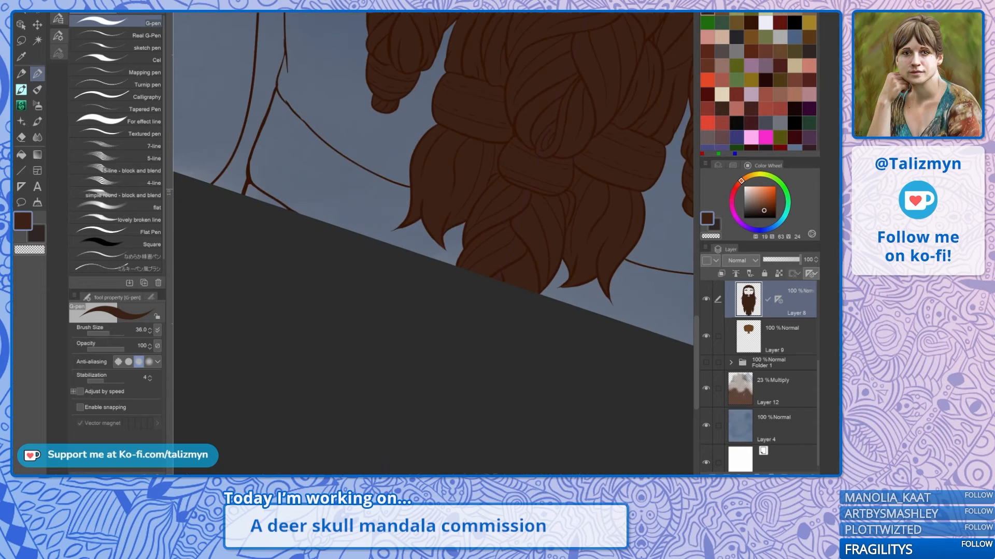
left_click_drag(483, 219, 394, 394)
scroll(449, 228, "down", 4)
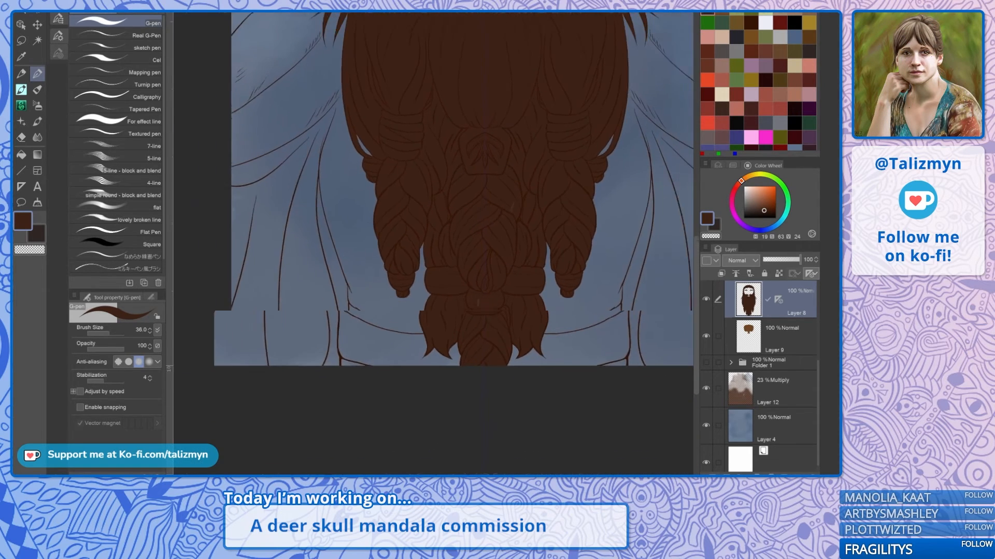
scroll(448, 228, "down", 2)
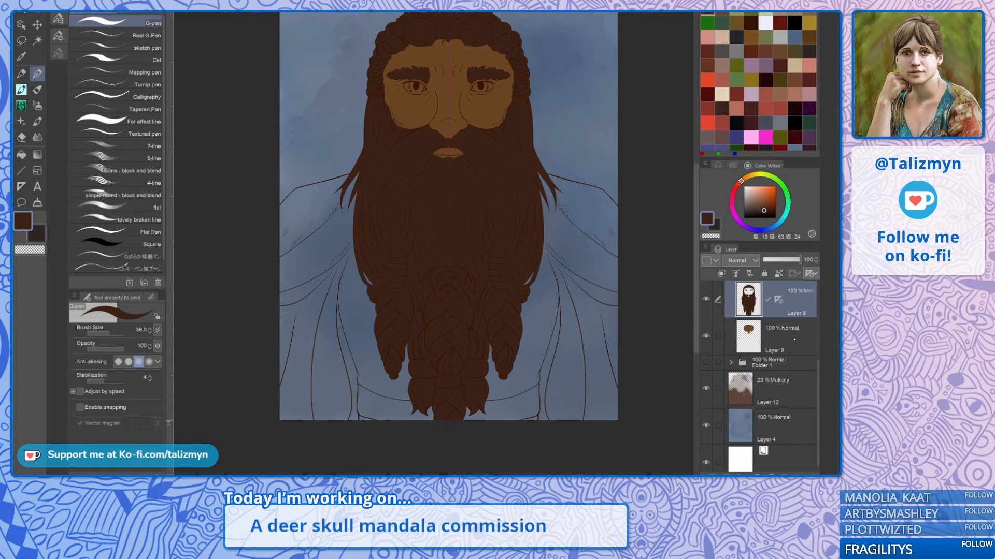
Step: Add a new layer between the hair layer and the face skin layer, Layer 9
left_click(794, 339)
left_click(713, 475)
left_click_drag(778, 299, 776, 332)
left_click(789, 329)
scroll(433, 243, "up", 4)
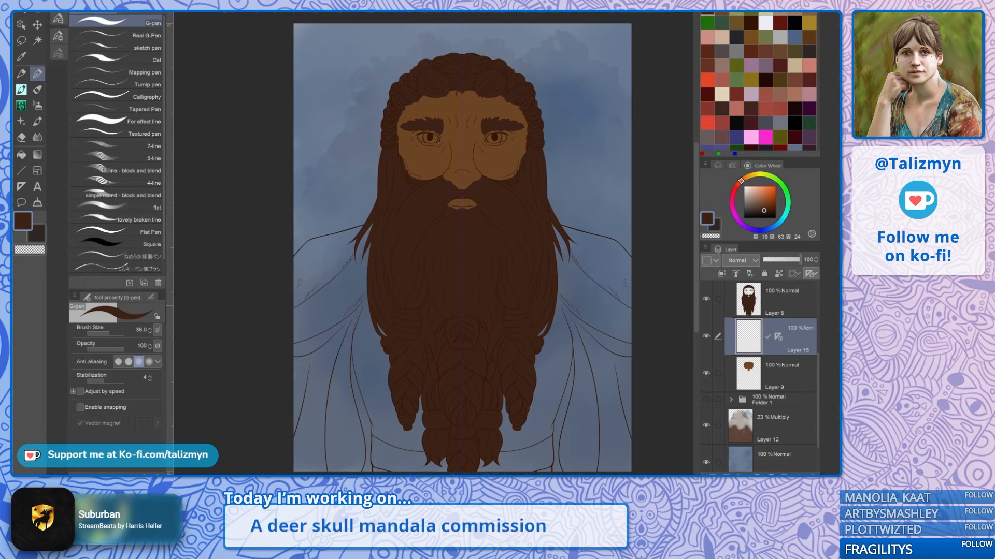
Step: Fill the whites of one eye on both sides of the iris with muted tan, using the G-pen at size 8.4
scroll(508, 150, "up", 3)
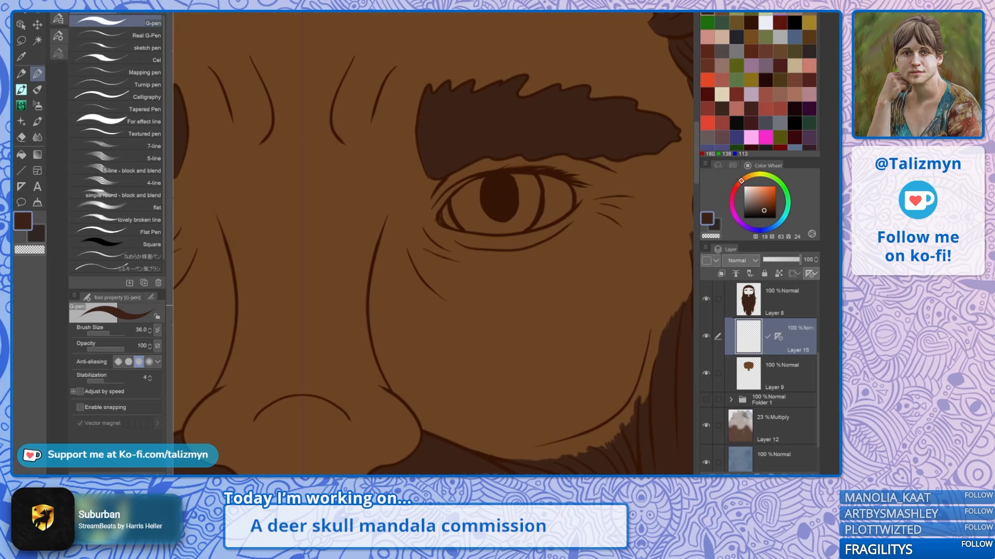
left_click(753, 199)
key("b")
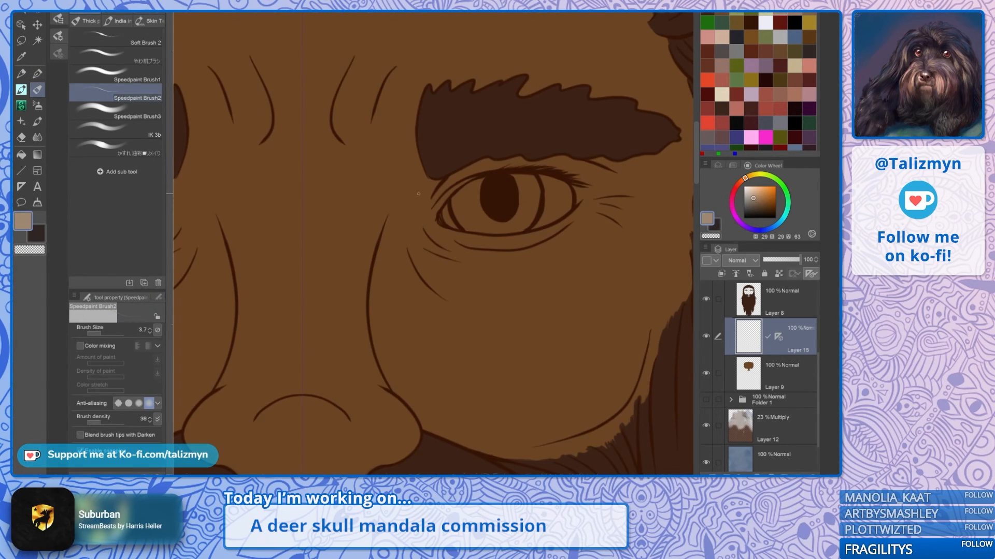
key("bracketright")
key("bracketright")
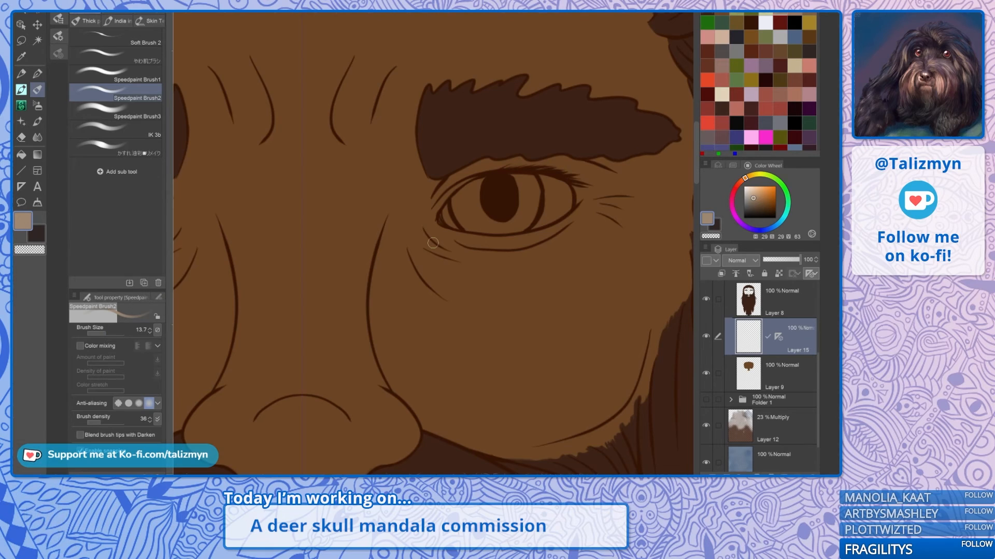
key("p")
scroll(531, 194, "up", 3)
left_click_drag(526, 194, 549, 203)
left_click_drag(108, 333, 104, 333)
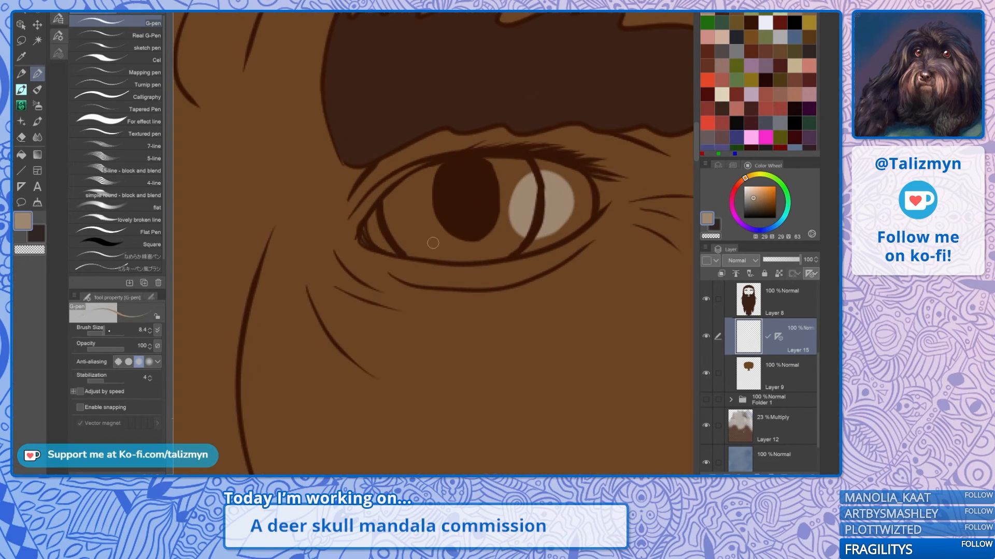
mouse_move(392, 236)
left_mouse_down()
mouse_move(379, 216)
mouse_move(369, 240)
left_mouse_up()
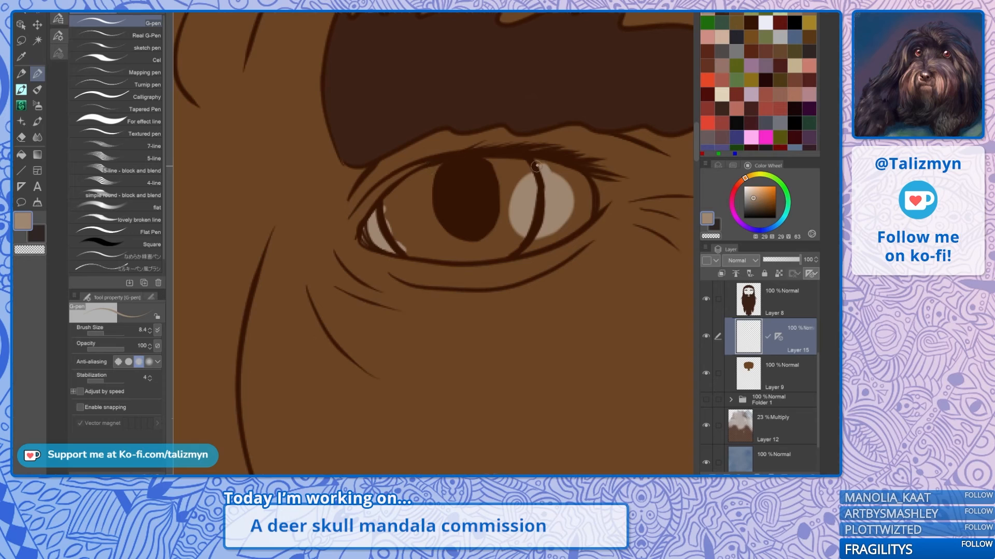
mouse_move(536, 166)
left_mouse_down()
mouse_move(565, 179)
mouse_move(578, 173)
mouse_move(589, 205)
mouse_move(567, 232)
mouse_move(531, 246)
mouse_move(547, 230)
mouse_move(551, 239)
mouse_move(575, 190)
left_mouse_up()
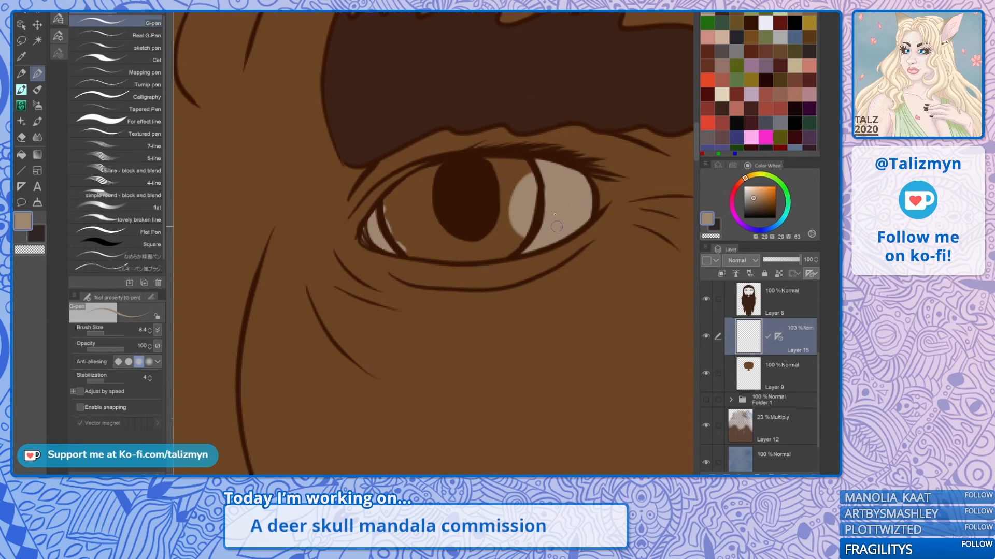
Step: Try a neutral light grey patch in the iris beside the pupil
left_click(765, 22)
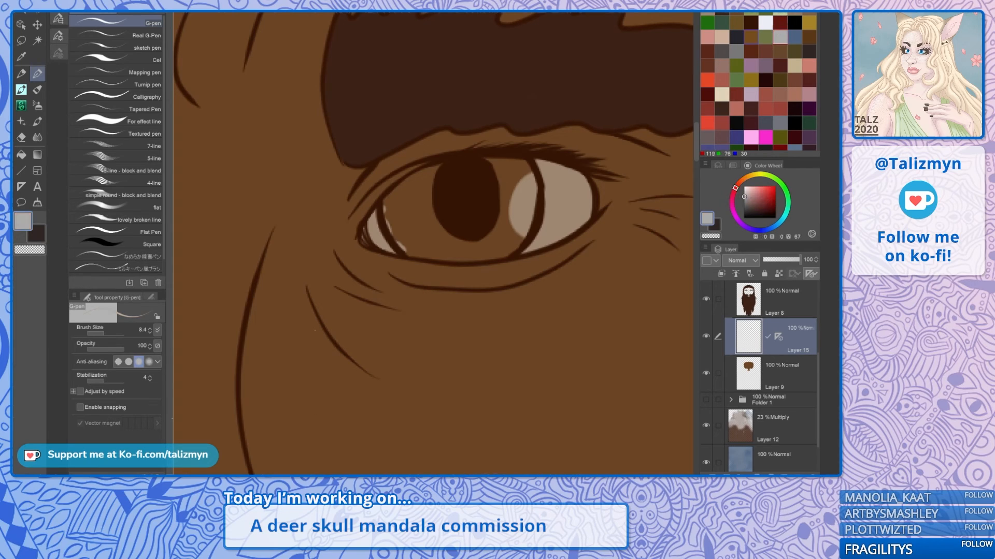
mouse_move(501, 220)
left_mouse_down()
mouse_move(507, 186)
mouse_move(521, 197)
mouse_move(533, 186)
left_mouse_up()
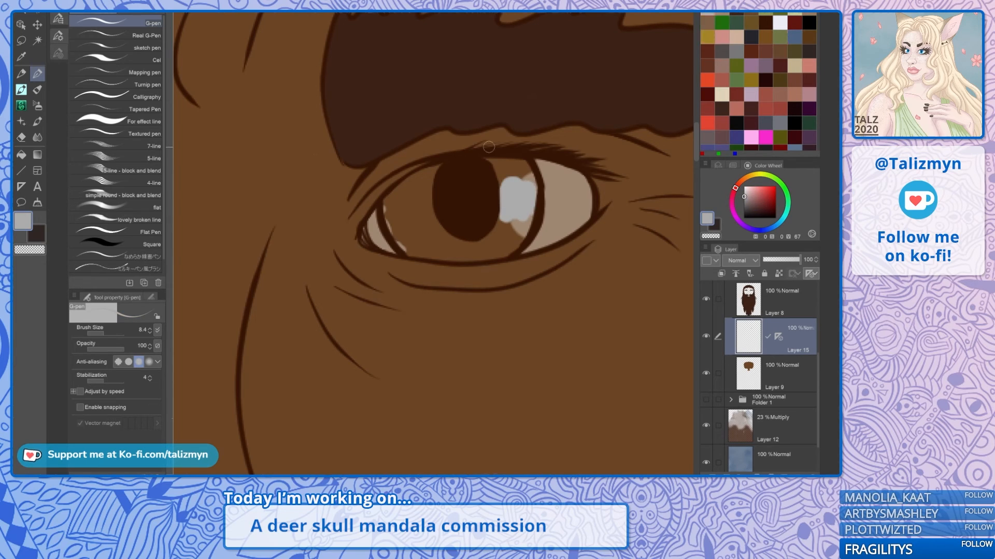
scroll(539, 186, "up", 3)
key("y")
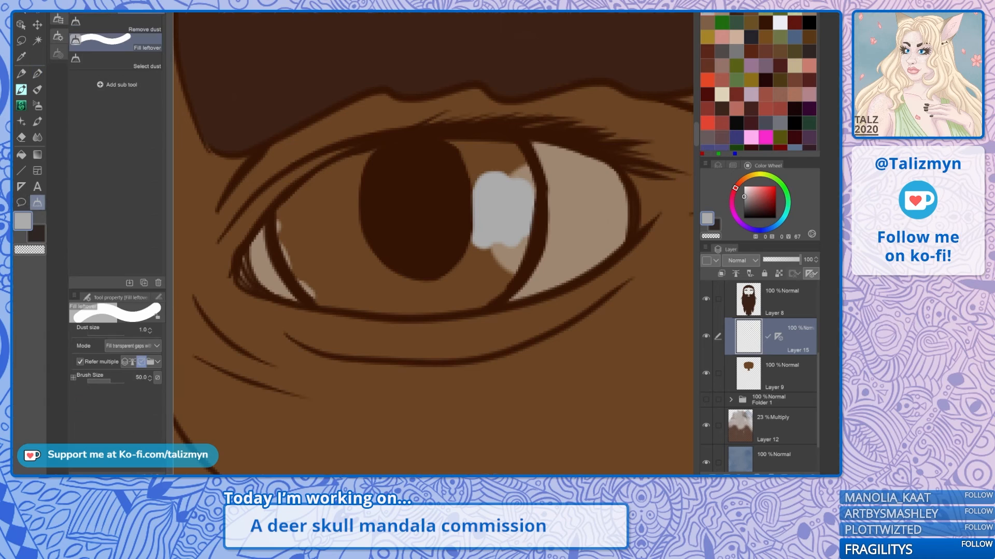
key("p")
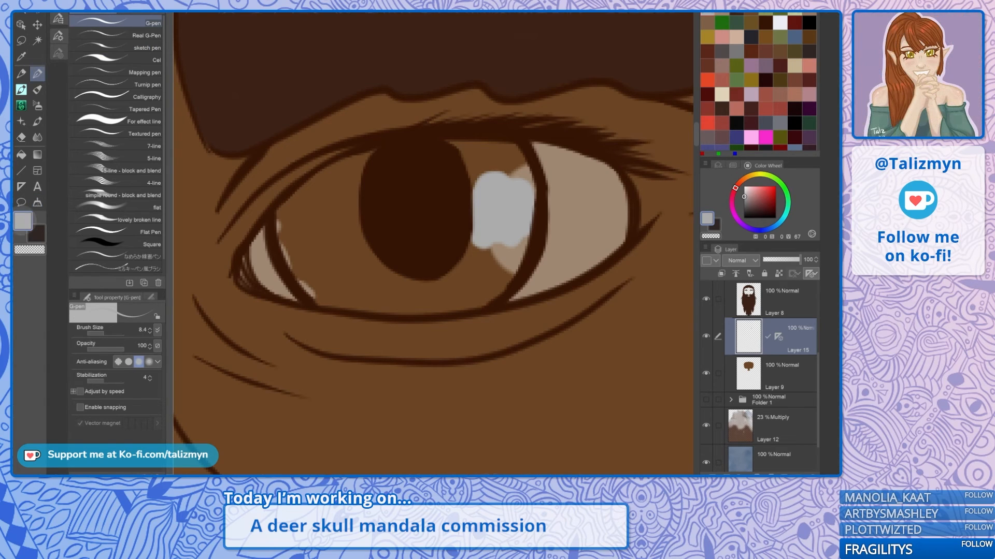
Step: Set the drawing colour to blue-grey 9C9CA5 and fill the whole iris around the pupil with it
left_click(23, 221)
left_click(306, 222)
left_click(438, 219)
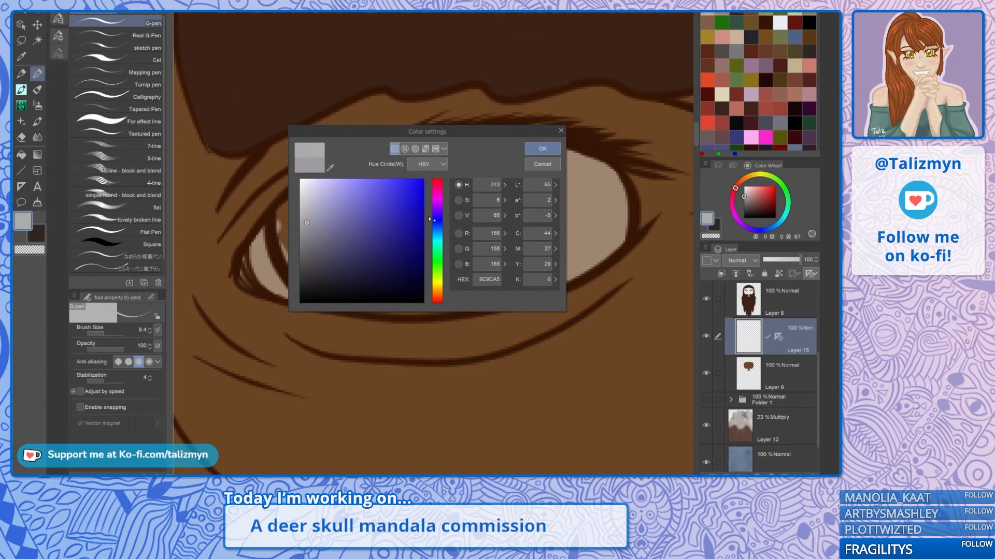
left_click(542, 149)
mouse_move(540, 183)
left_mouse_down()
mouse_move(501, 239)
mouse_move(494, 231)
mouse_move(488, 241)
mouse_move(474, 165)
mouse_move(455, 143)
mouse_move(493, 170)
mouse_move(509, 155)
mouse_move(524, 210)
mouse_move(530, 193)
mouse_move(497, 275)
left_mouse_up()
left_click_drag(481, 173, 515, 186)
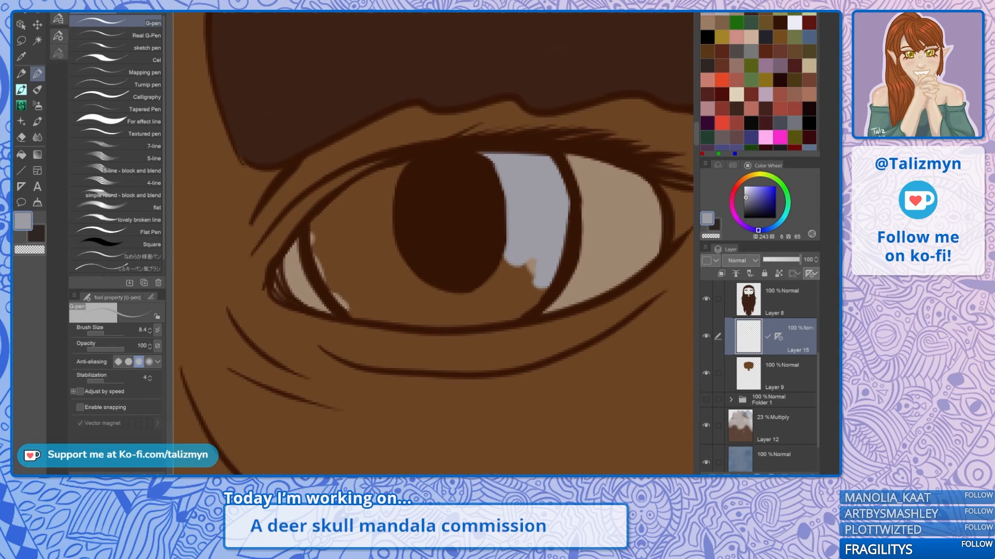
mouse_move(337, 260)
left_mouse_down()
mouse_move(325, 236)
mouse_move(356, 191)
mouse_move(424, 164)
mouse_move(387, 187)
mouse_move(393, 177)
mouse_move(404, 173)
mouse_move(331, 270)
mouse_move(344, 298)
mouse_move(379, 313)
mouse_move(358, 305)
mouse_move(369, 278)
mouse_move(377, 293)
mouse_move(384, 284)
mouse_move(396, 226)
mouse_move(398, 245)
mouse_move(421, 255)
left_mouse_up()
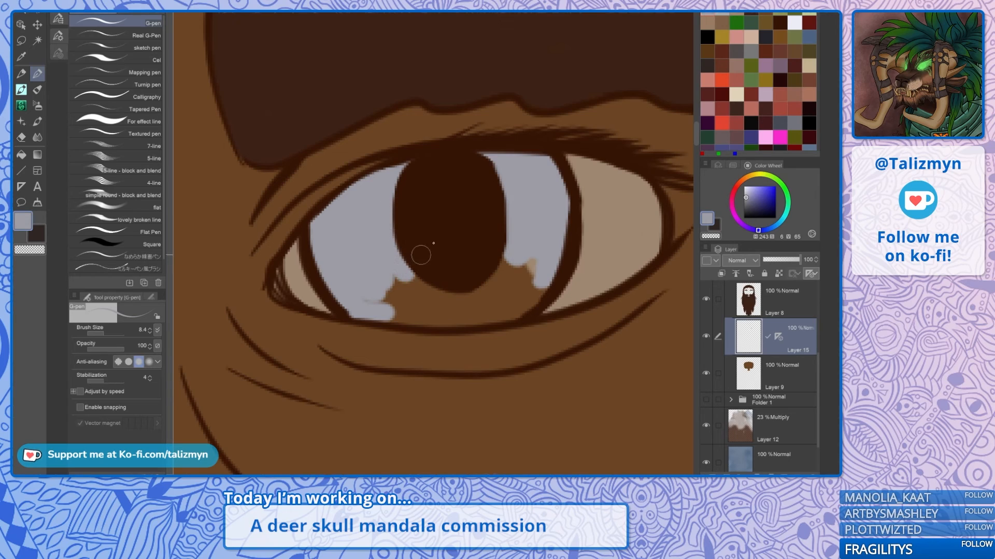
mouse_move(501, 239)
left_mouse_down()
mouse_move(508, 207)
mouse_move(521, 244)
mouse_move(510, 260)
mouse_move(440, 294)
mouse_move(438, 282)
mouse_move(499, 271)
mouse_move(471, 282)
mouse_move(518, 235)
mouse_move(502, 290)
mouse_move(466, 310)
mouse_move(526, 250)
mouse_move(512, 300)
mouse_move(546, 281)
mouse_move(514, 313)
mouse_move(430, 318)
mouse_move(383, 312)
mouse_move(370, 299)
mouse_move(470, 299)
left_mouse_up()
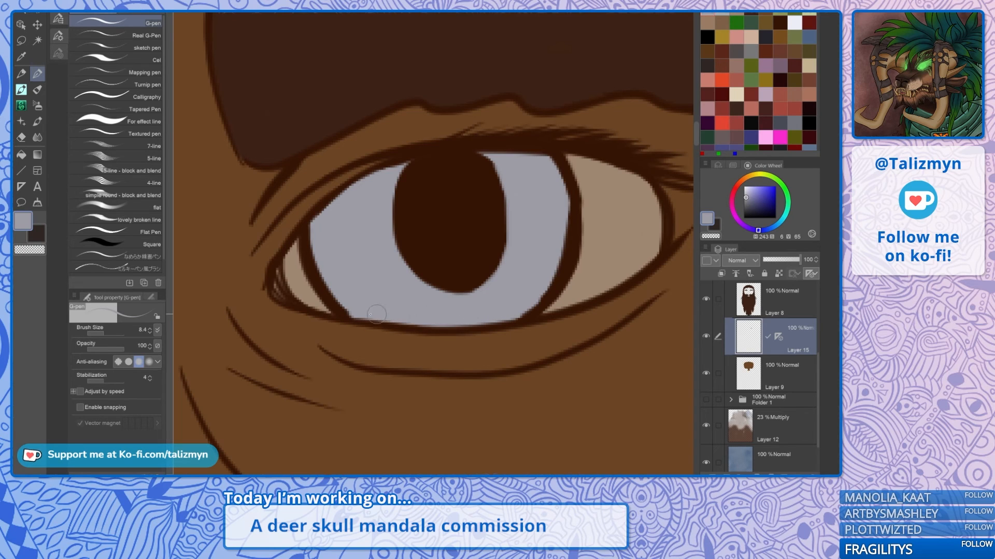
Step: Turn on snapping for the G-pen and fill the outer edge of the other eye's iris with the same blue-grey
scroll(556, 217, "down", 5)
scroll(523, 223, "down", 5)
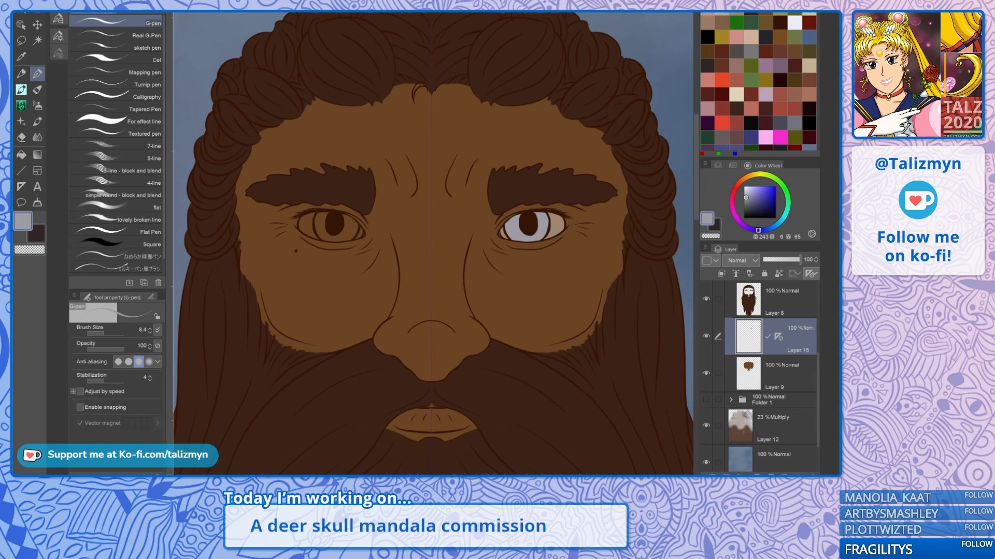
left_click(79, 407)
scroll(323, 215, "up", 8)
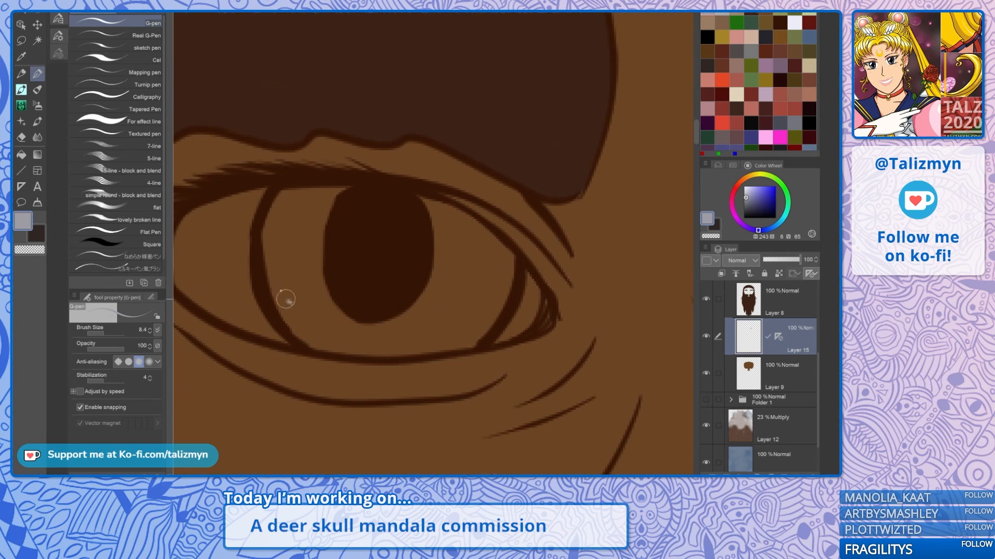
mouse_move(286, 300)
left_mouse_down()
mouse_move(285, 205)
mouse_move(290, 223)
left_mouse_up()
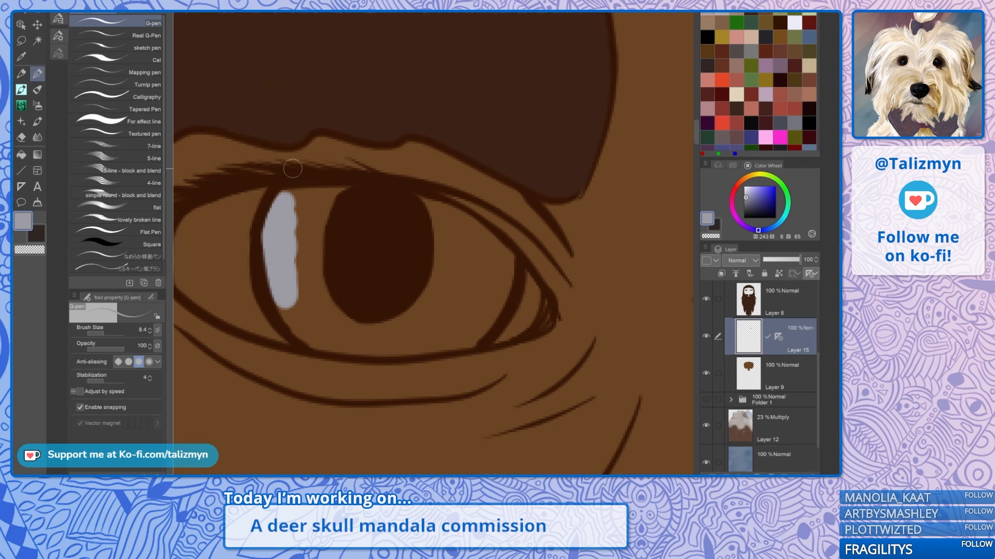
left_click(22, 13)
left_click(38, 37)
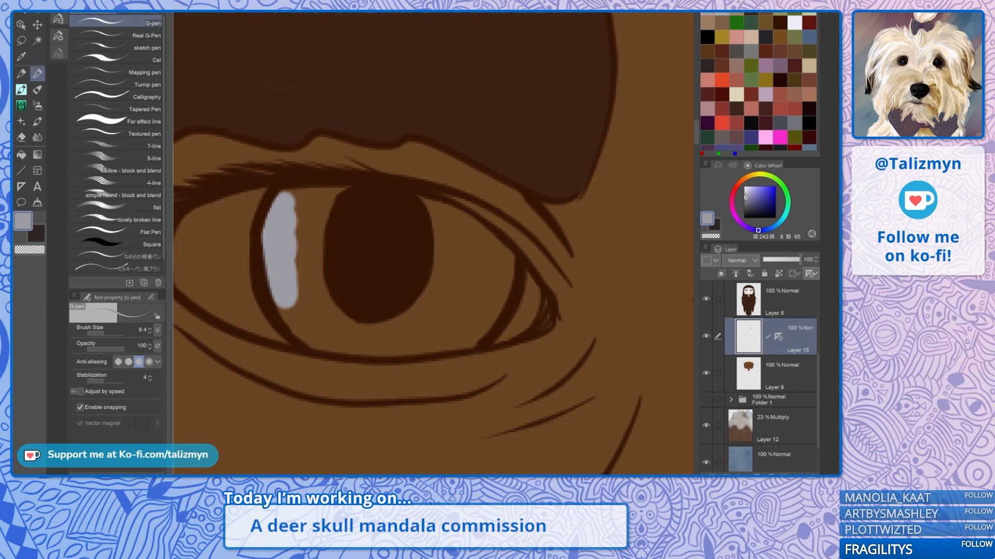